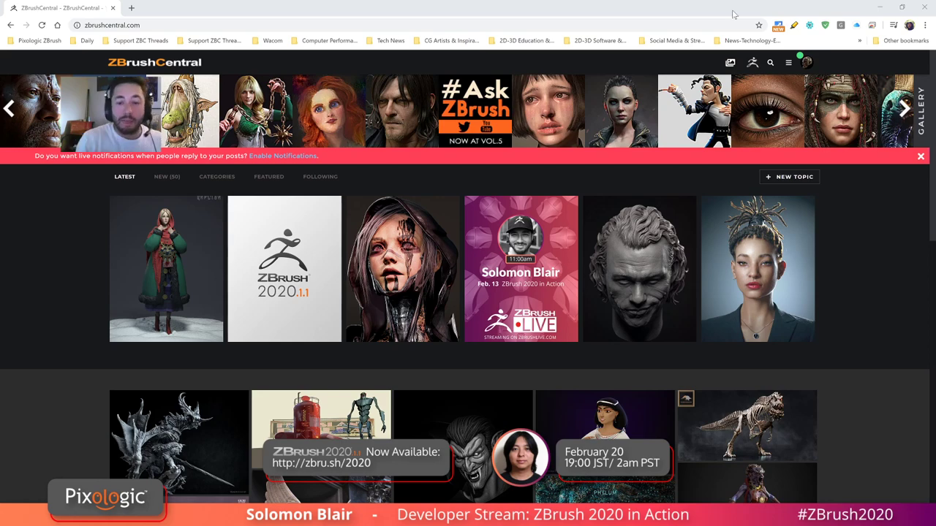
- Switch from the browser to ZBrush and frame the helmet model on the canvas
drag(931, 229, 931, 157)
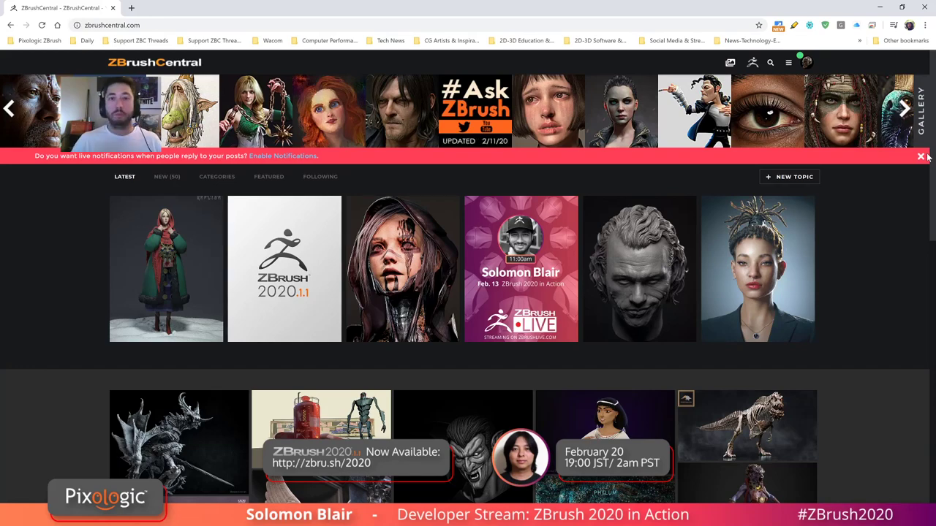
click(882, 7)
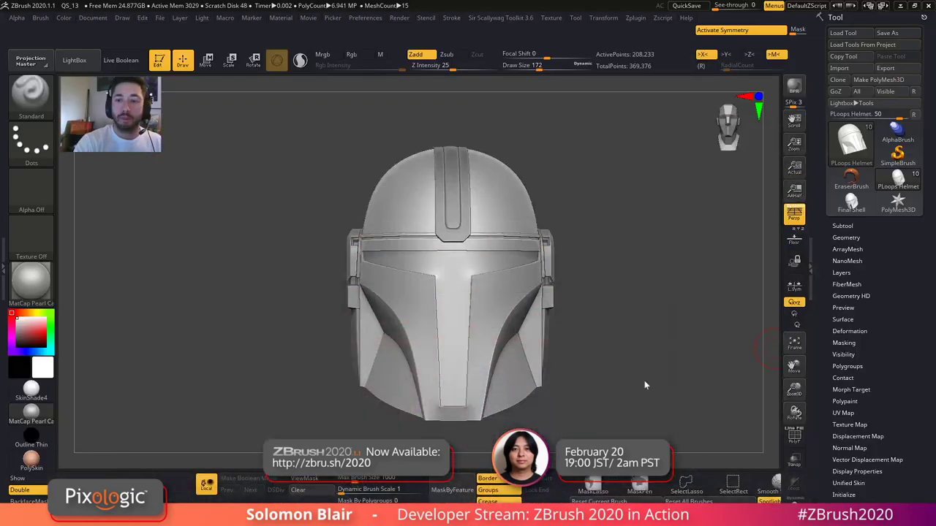
drag(643, 385, 626, 371)
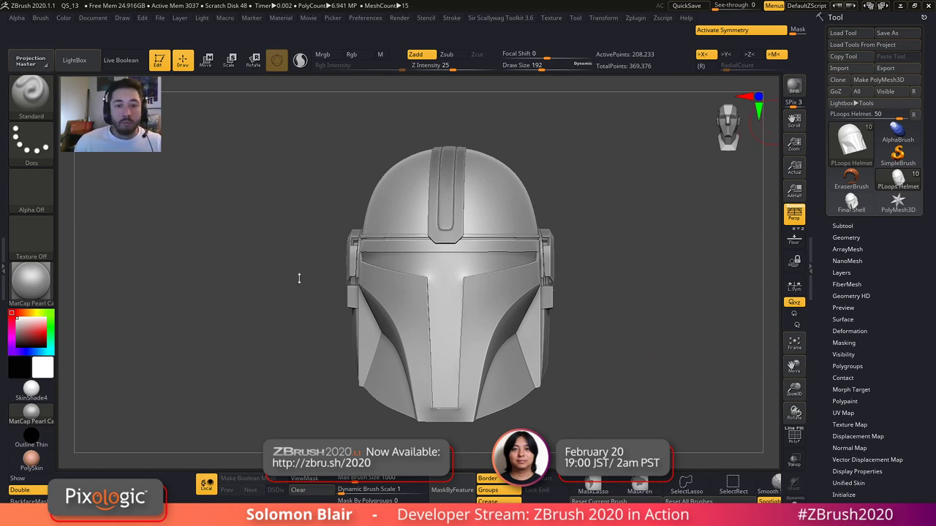
mouse_move(516, 259)
ctrl+right_down()
mouse_move(436, 271)
mouse_move(331, 253)
mouse_move(337, 278)
mouse_move(313, 279)
ctrl+right_up()
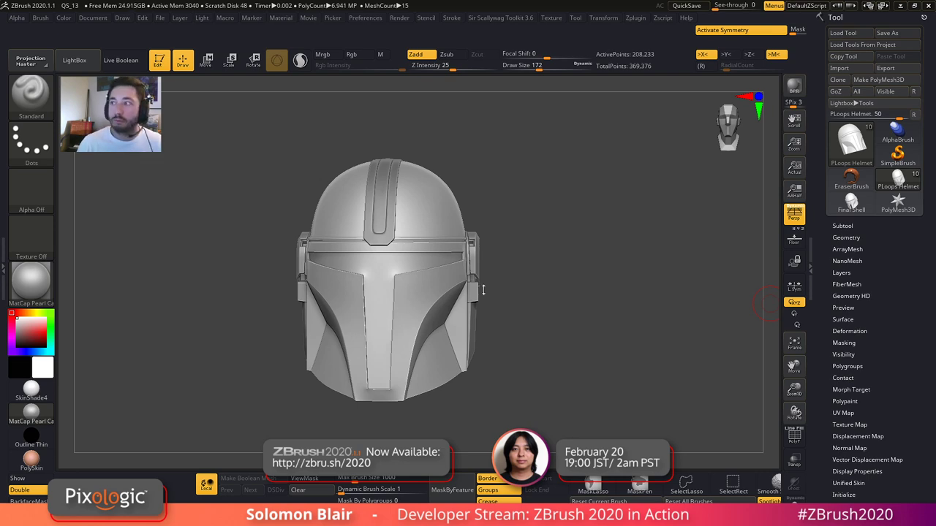
alt+right_drag(408, 280, 418, 291)
mouse_move(419, 291)
ctrl+right_down()
mouse_move(420, 312)
mouse_move(445, 319)
mouse_move(420, 290)
ctrl+right_up()
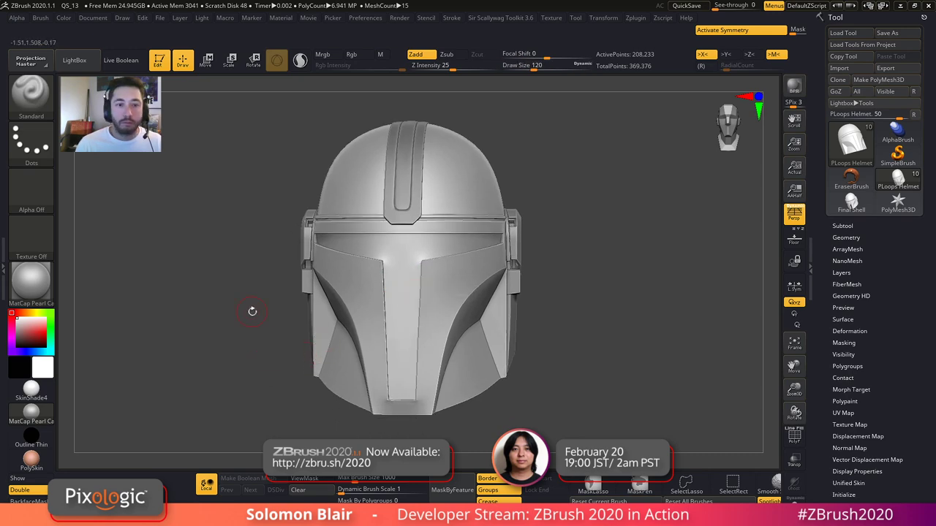
- Load Mando_Spotlight.ZSL from the Mandalorian Helmet folder and place its reference images clear of the helmet model
click(551, 17)
click(578, 36)
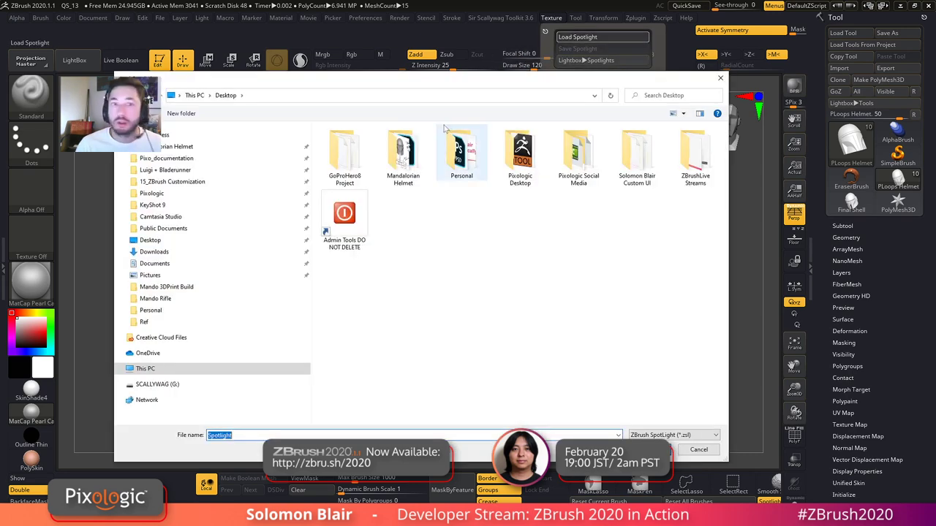
click(201, 146)
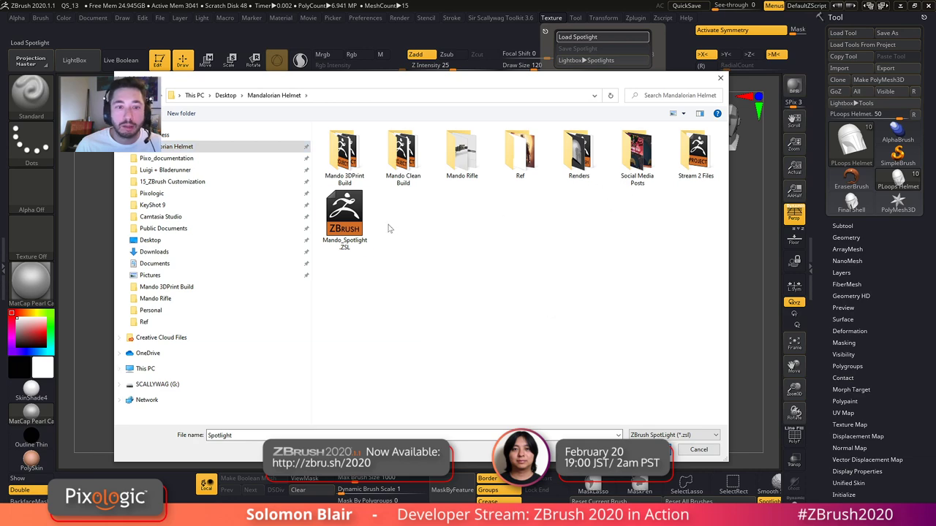
double_click(344, 217)
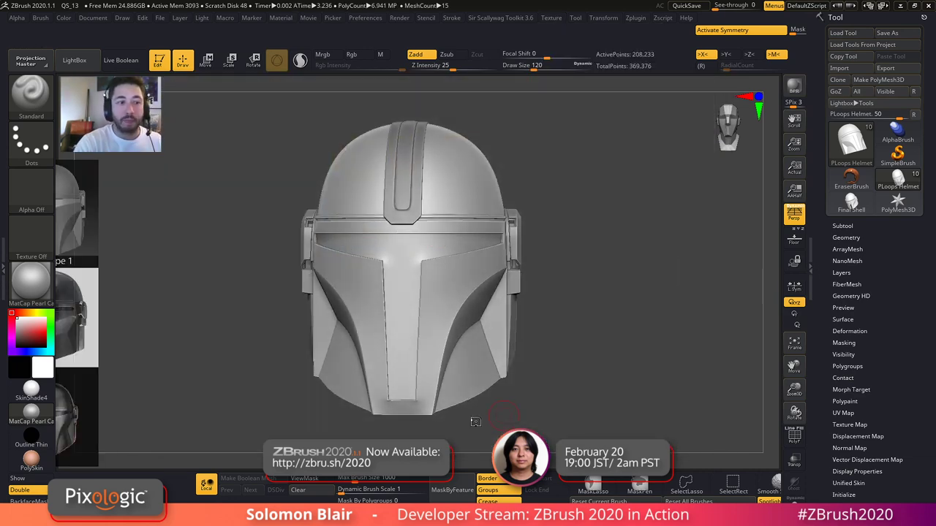
key(shift+z)
drag(216, 333, 280, 339)
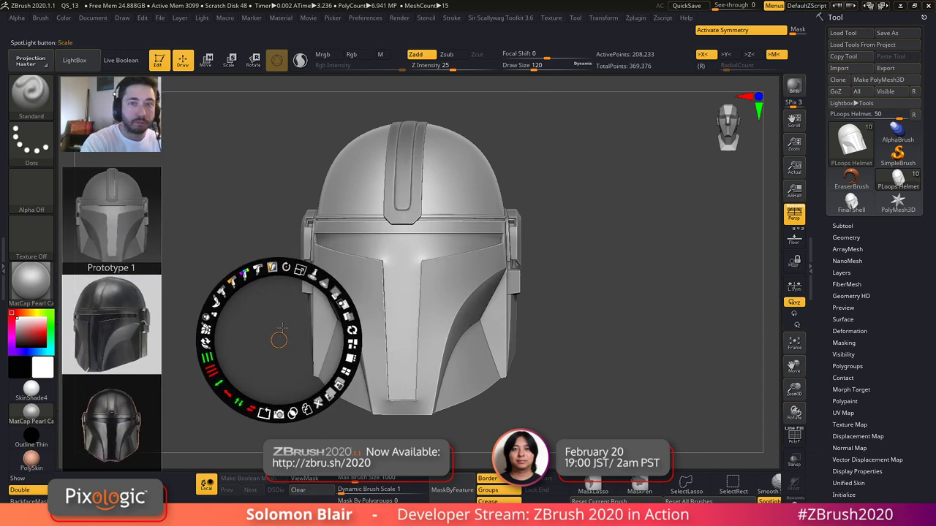
- Import the image Insta_Follow_Graphic_final.png from the Personal folder on the Desktop into Spotlight
click(552, 18)
click(578, 36)
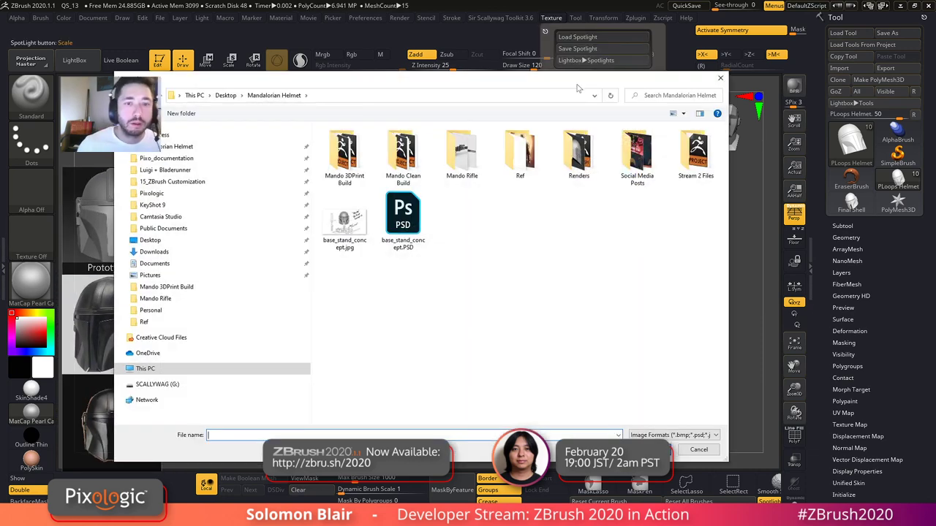
double_click(520, 151)
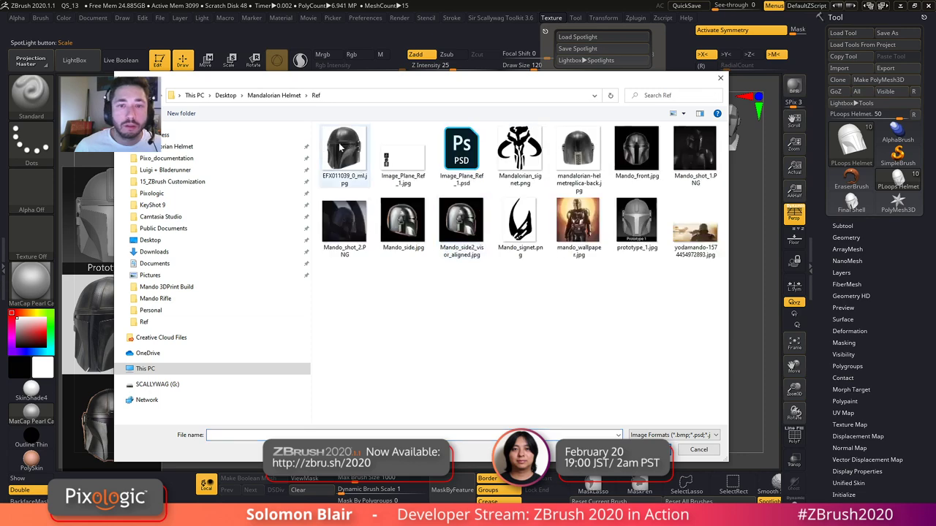
click(150, 240)
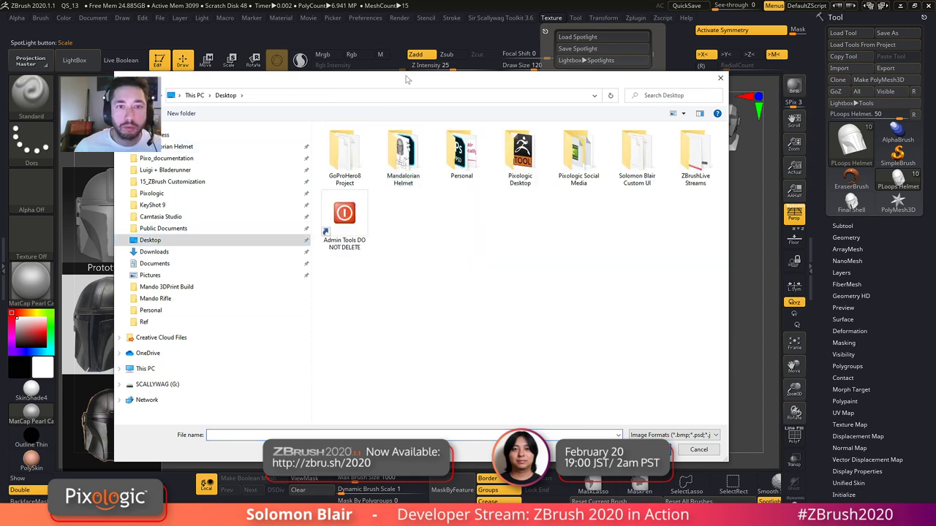
drag(490, 77, 499, 76)
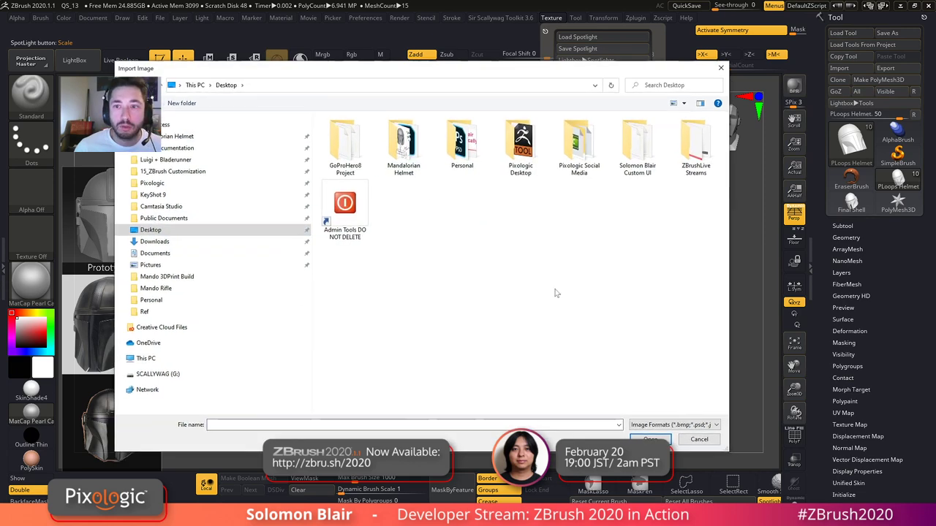
click(699, 155)
click(517, 321)
drag(422, 72, 418, 70)
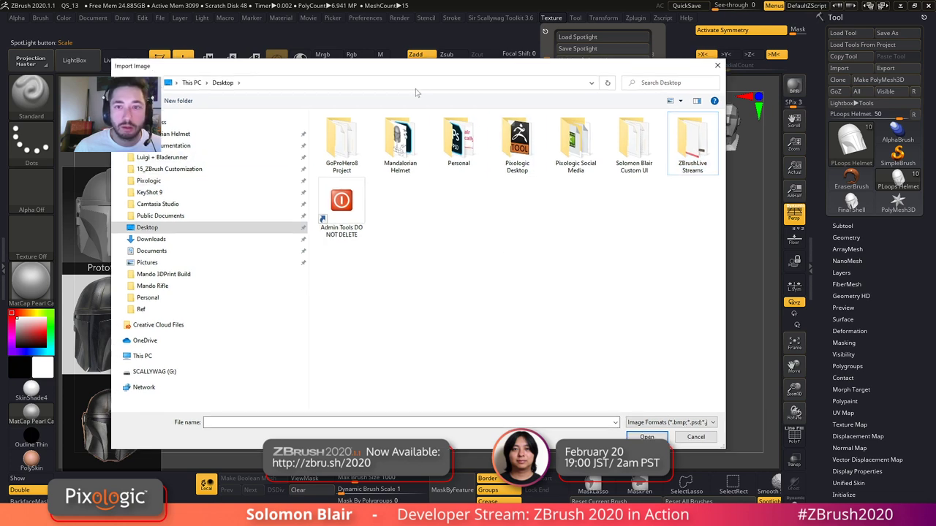
double_click(581, 150)
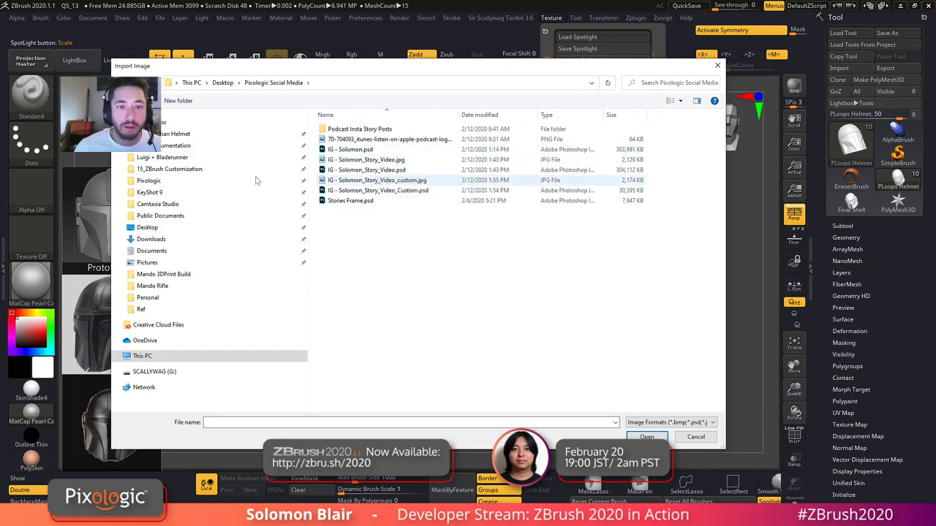
click(147, 227)
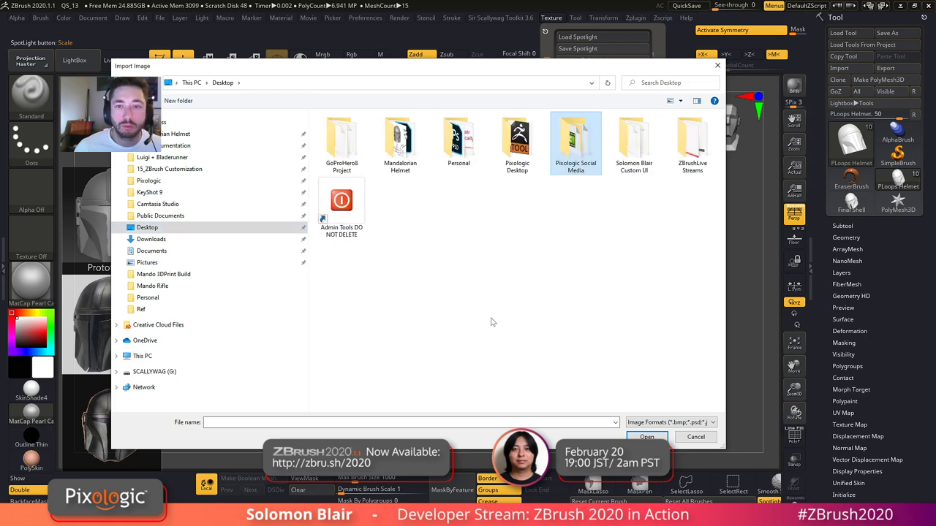
double_click(457, 146)
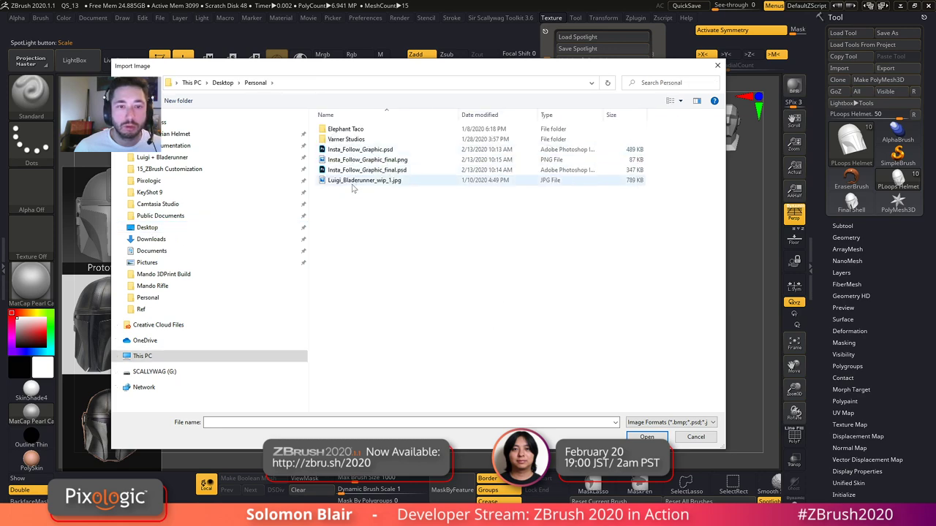
double_click(353, 159)
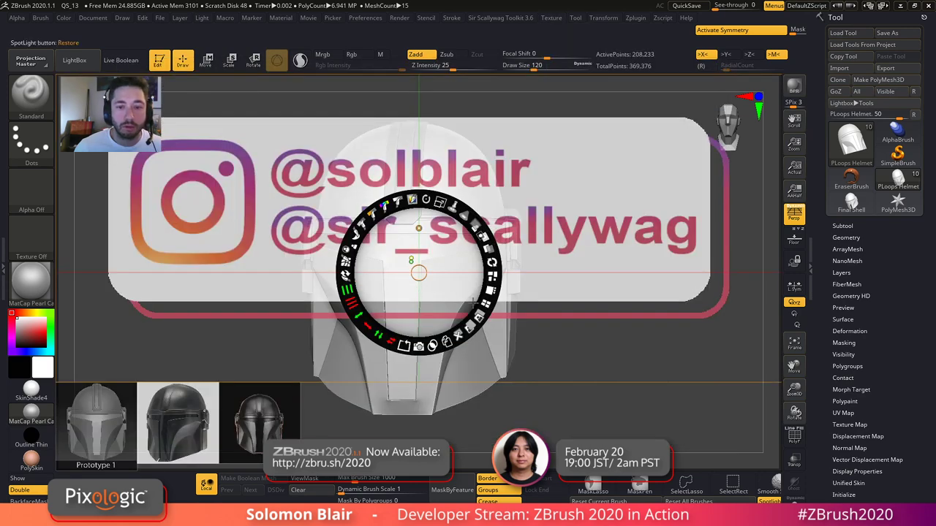
- Arrange the Spotlight images in a single column with the Instagram graphic above the helmet references
click(485, 304)
drag(230, 297, 237, 294)
drag(159, 434, 234, 123)
drag(271, 309, 320, 437)
drag(264, 267, 163, 180)
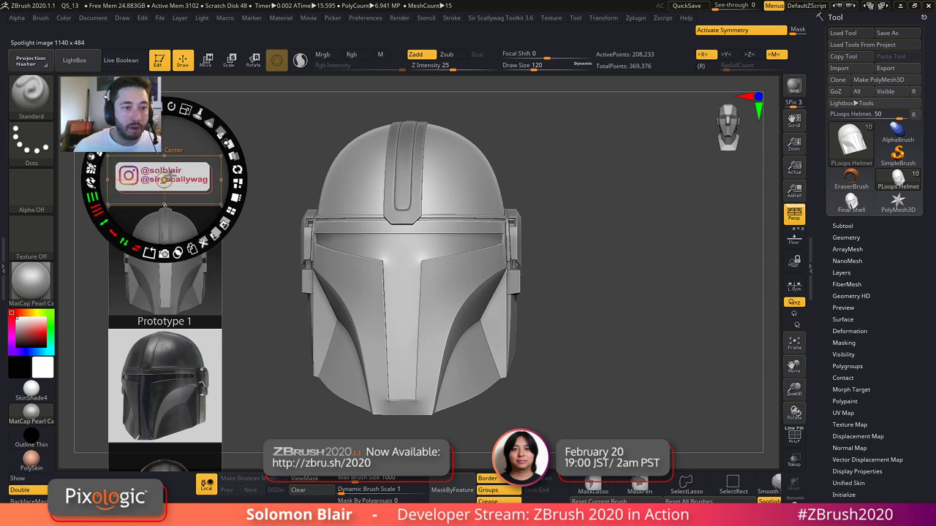
- Scale the Spotlight image column to fit beside the helmet model and adjust the images' opacity, leaving Spotlight editing
drag(185, 110, 200, 116)
drag(288, 270, 259, 242)
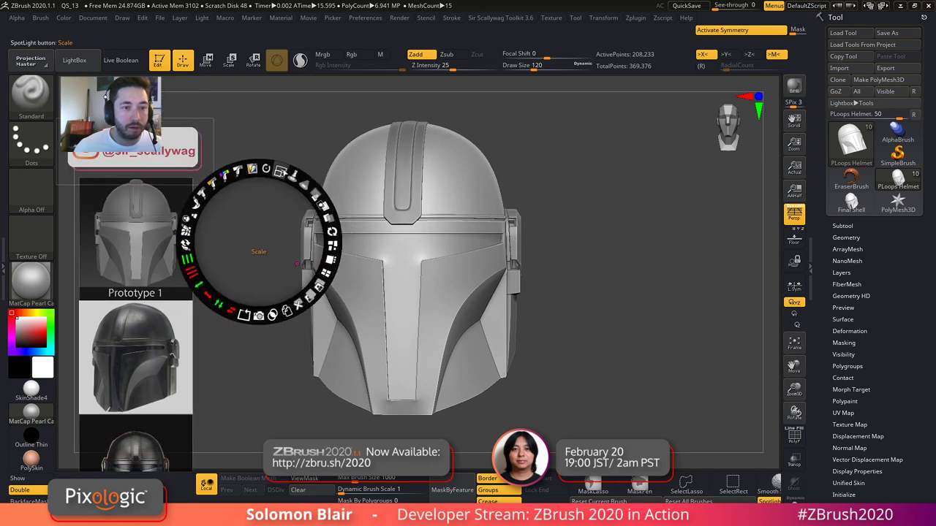
drag(281, 170, 268, 169)
drag(275, 217, 224, 217)
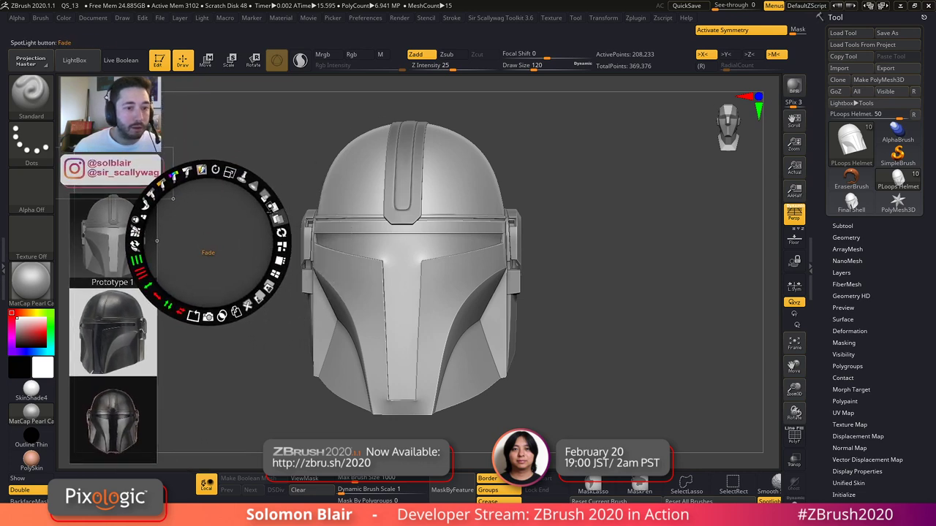
drag(271, 196, 284, 248)
key(z)
key(s)
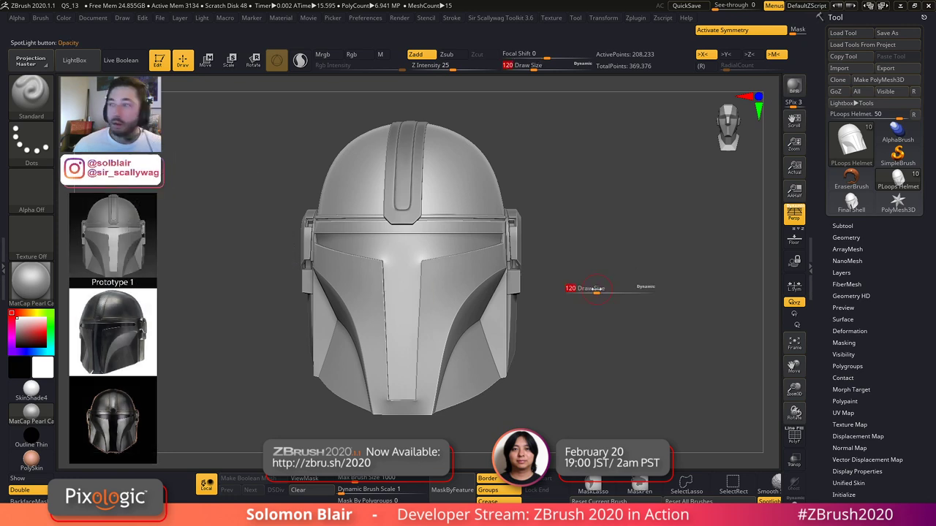
click(601, 290)
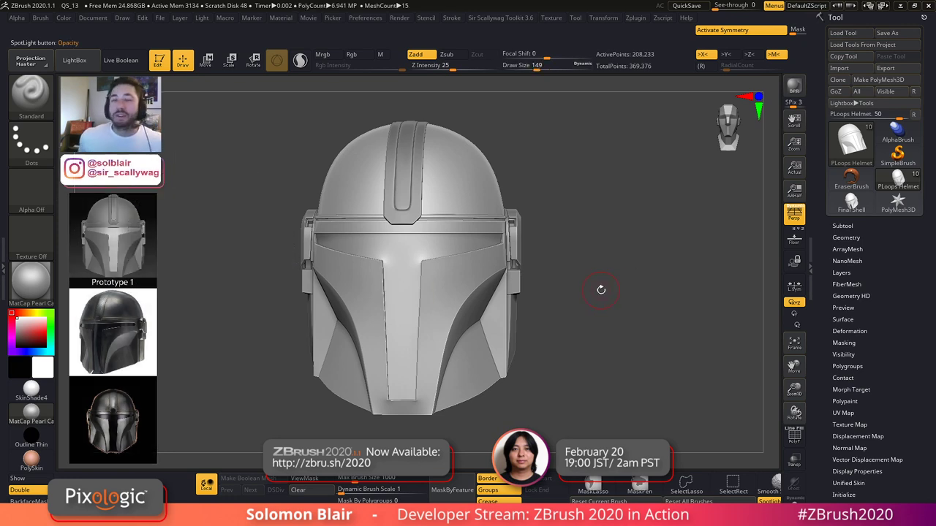
mouse_move(476, 261)
alt+right_down()
mouse_move(521, 276)
mouse_move(518, 329)
mouse_move(539, 334)
mouse_move(518, 345)
mouse_move(470, 324)
mouse_move(569, 341)
mouse_move(579, 311)
alt+right_up()
key(s)
click(512, 291)
key(s)
click(539, 334)
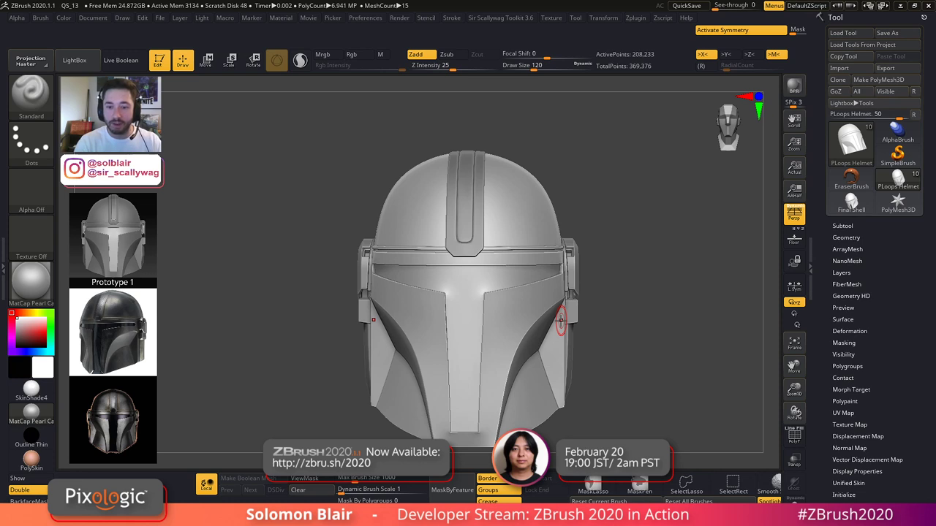
alt+right_drag(611, 379, 586, 372)
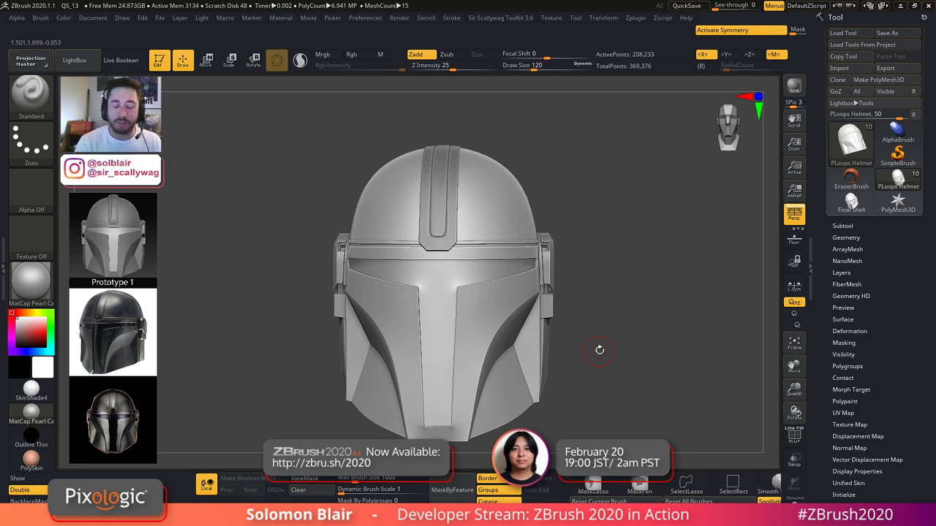
- Examine the helmet's polygroups and topology with Polyframe display, and its plain surface with Polyframe off
mouse_move(535, 381)
alt+right_down()
mouse_move(532, 367)
mouse_move(545, 377)
mouse_move(533, 383)
mouse_move(568, 368)
mouse_move(565, 342)
alt+right_up()
key(shift+f)
key(shift+f)
key(shift+f)
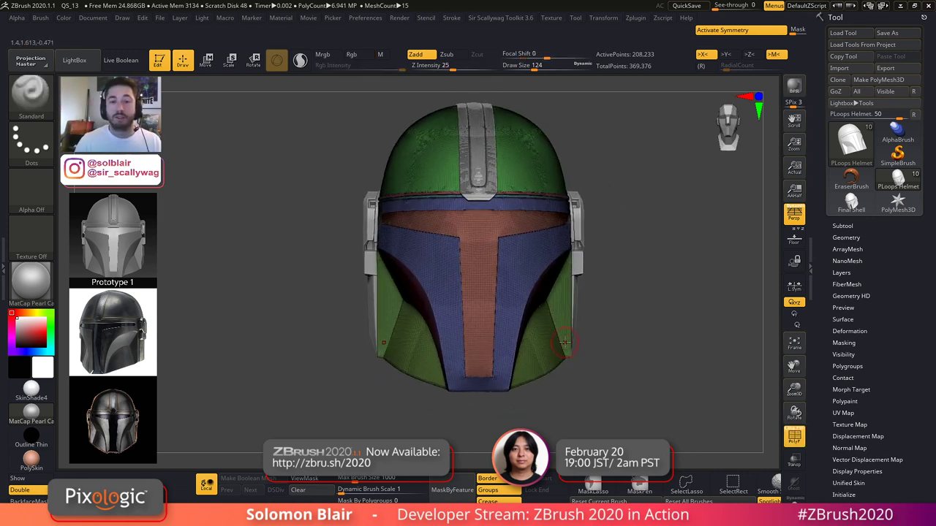
alt+right_drag(565, 343, 544, 370)
key(s)
click(577, 349)
alt+right_drag(493, 342, 458, 344)
mouse_move(459, 345)
ctrl+right_down()
mouse_move(464, 357)
mouse_move(532, 360)
ctrl+right_up()
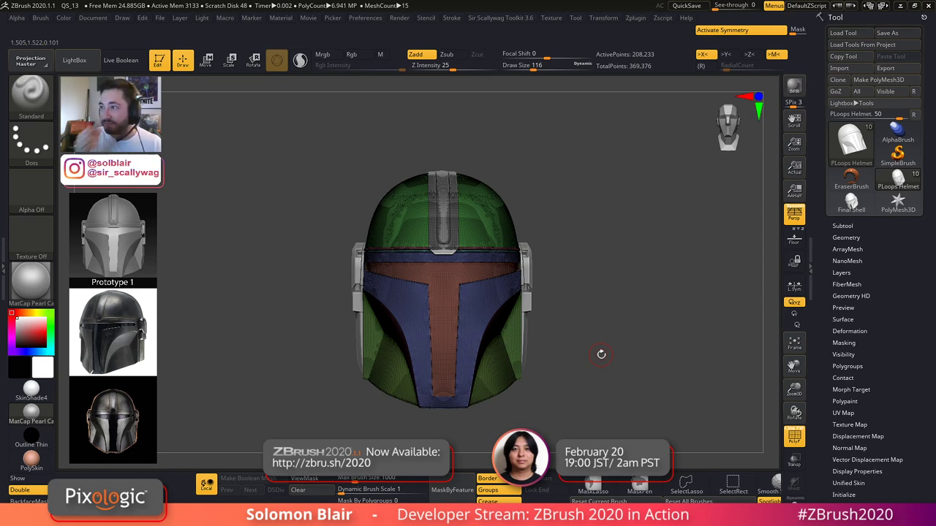
alt+right_drag(554, 348, 571, 358)
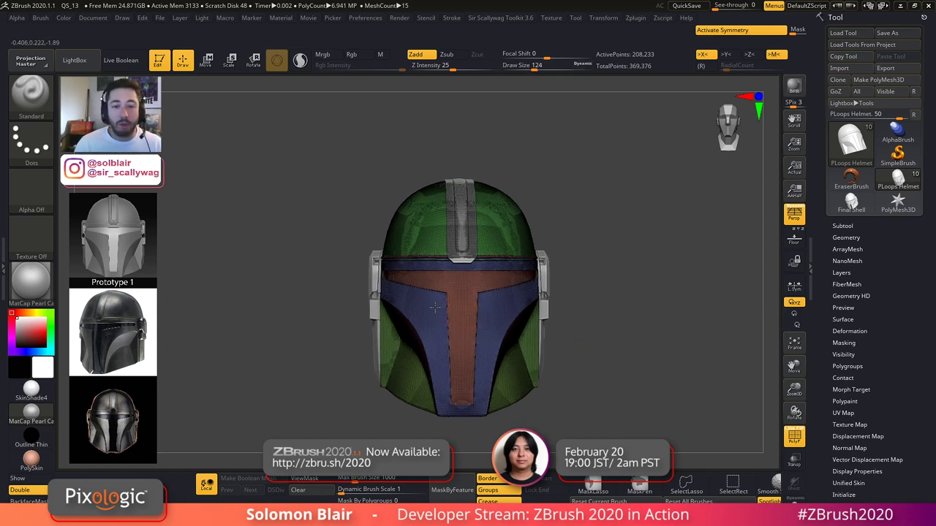
alt+right_drag(470, 318, 460, 315)
key(shift+f)
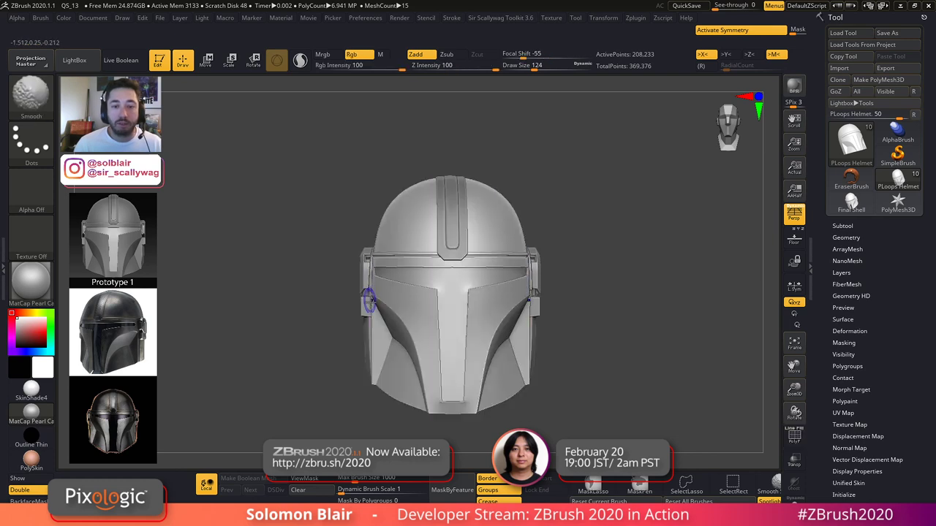
right_drag(365, 301, 407, 300)
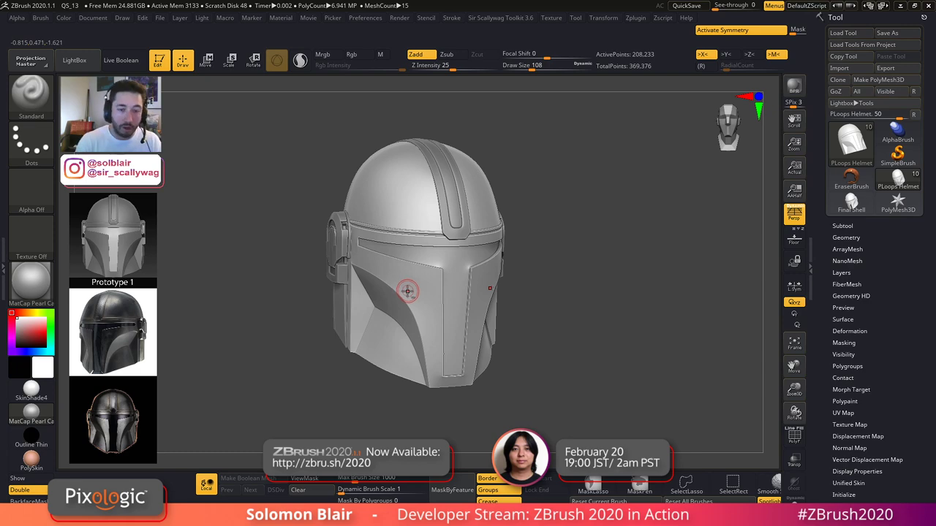
- Switch to the browser and view the "Updates Available for ZBrush and ZBrushCore" post in a separate tab
key(alt+Tab)
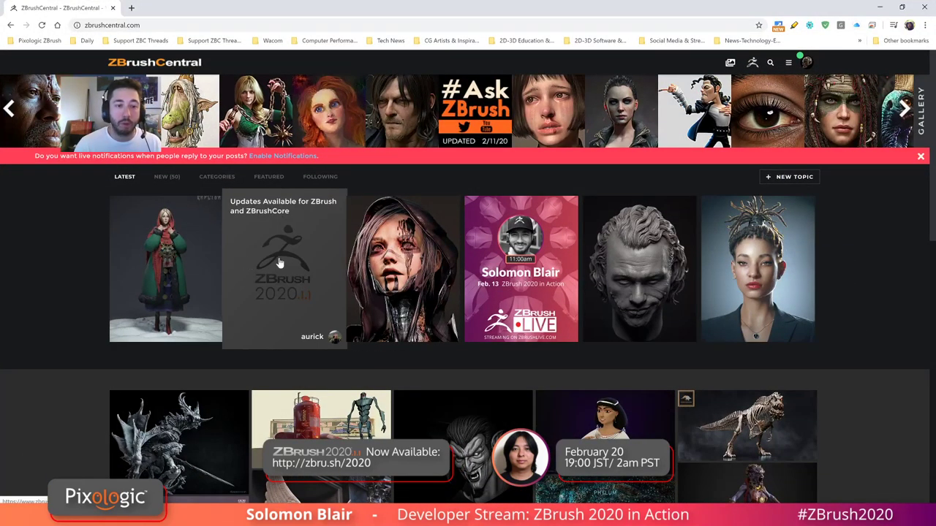
middle_click(279, 263)
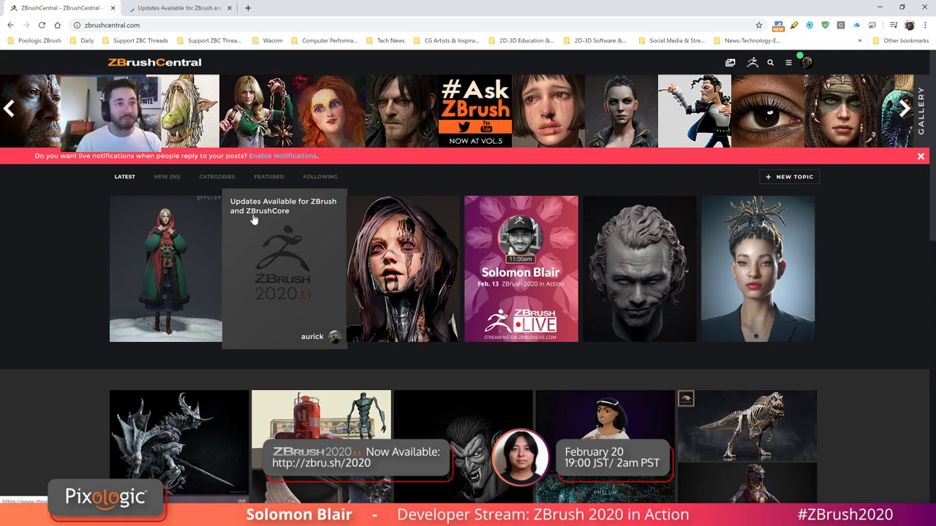
click(177, 8)
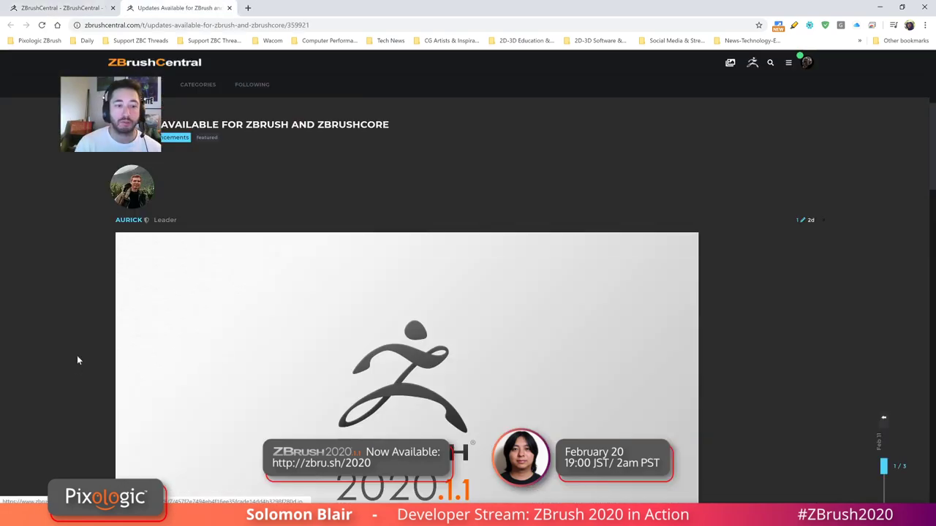
scroll(80, 357, down, 2)
scroll(82, 357, up, 6)
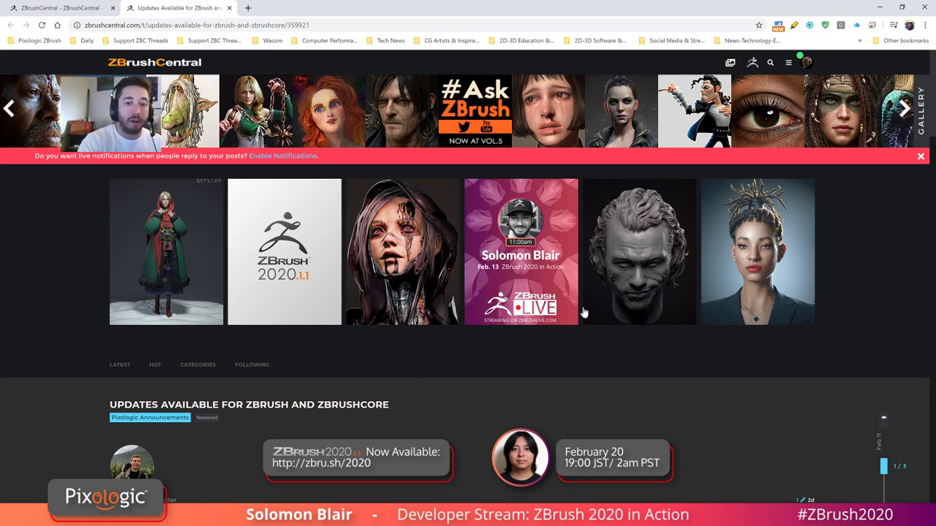
- Open zbrushlive.com in a new browser tab
click(248, 8)
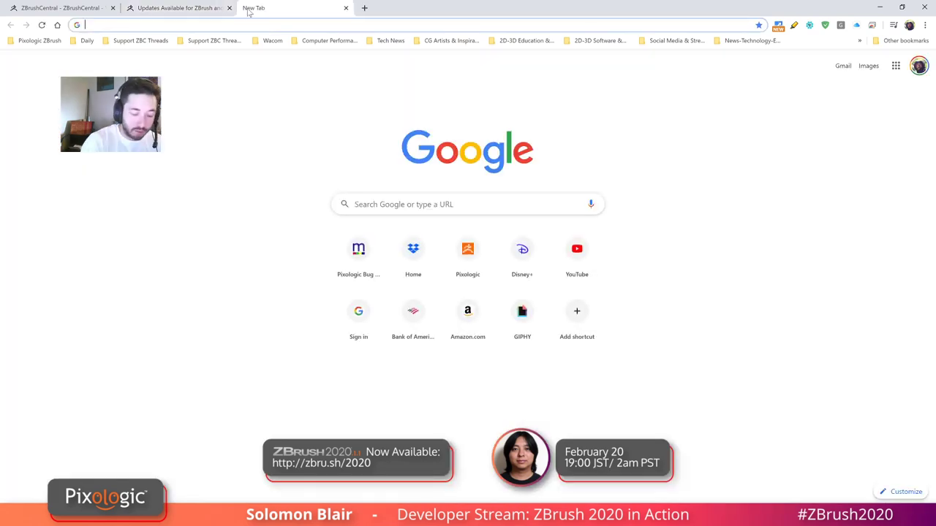
text(zbrushlive.co)
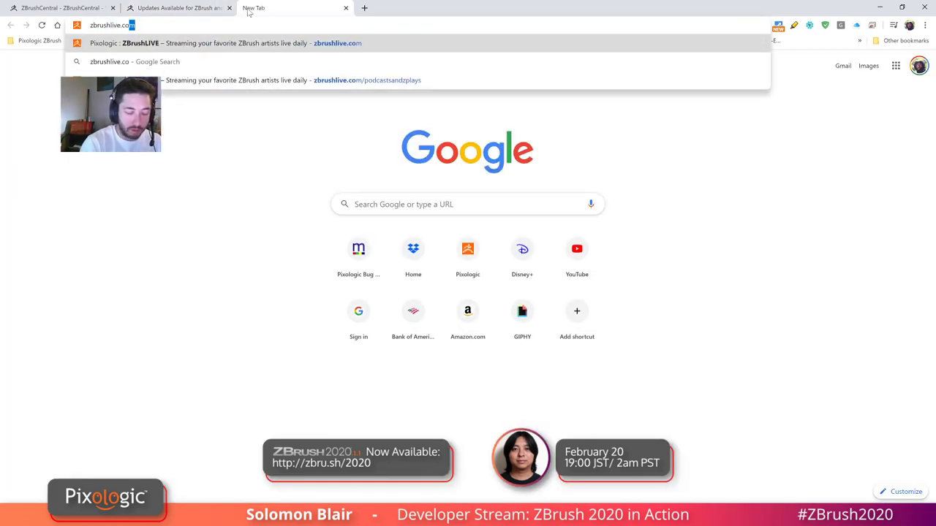
text(m)
key(Return)
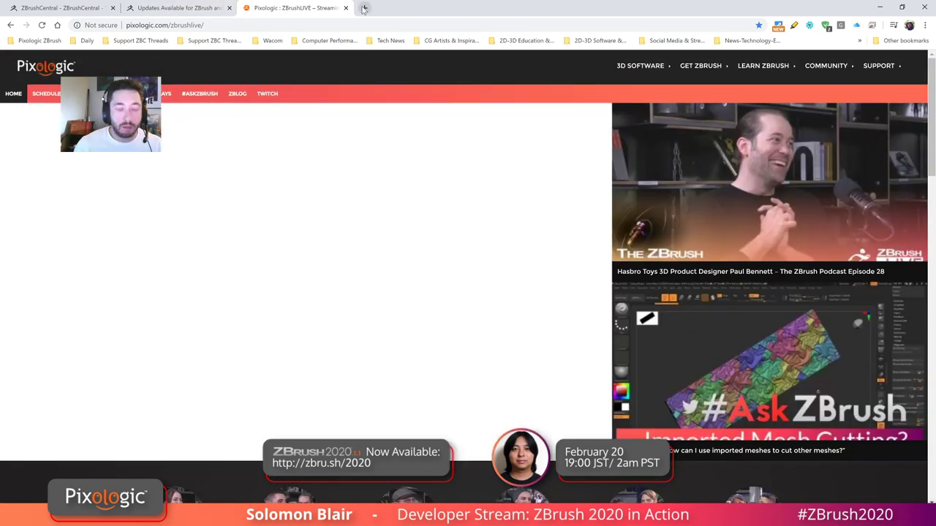
- Search Google for "yourtube pixologic" in another new browser tab
click(364, 8)
text(yourtube)
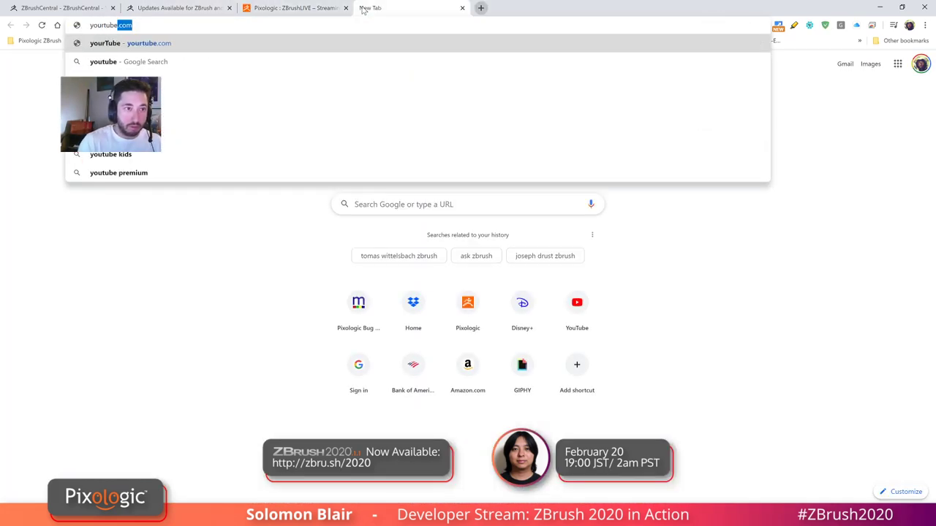
text( pixologic)
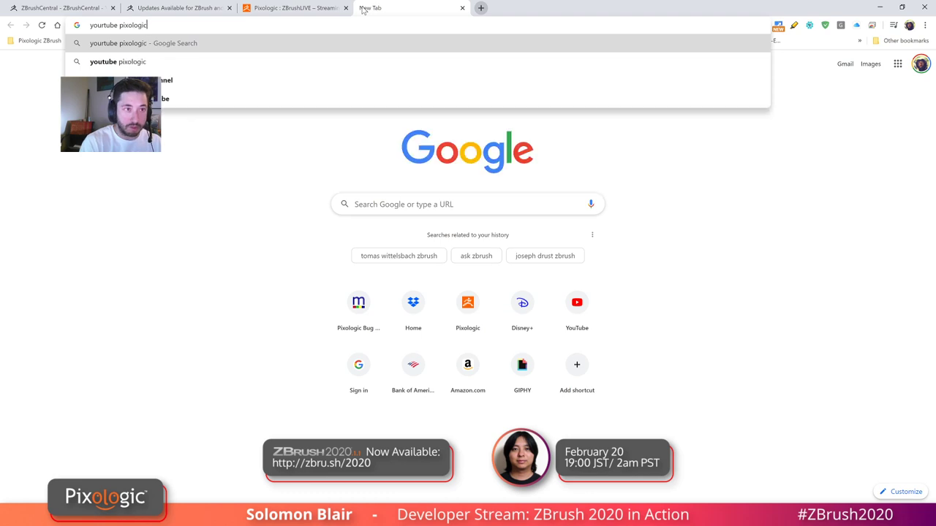
key(Return)
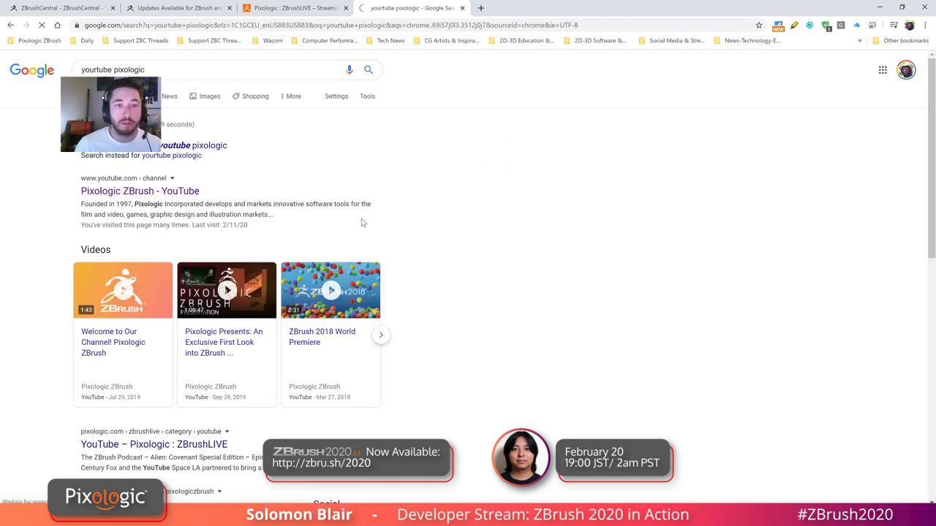
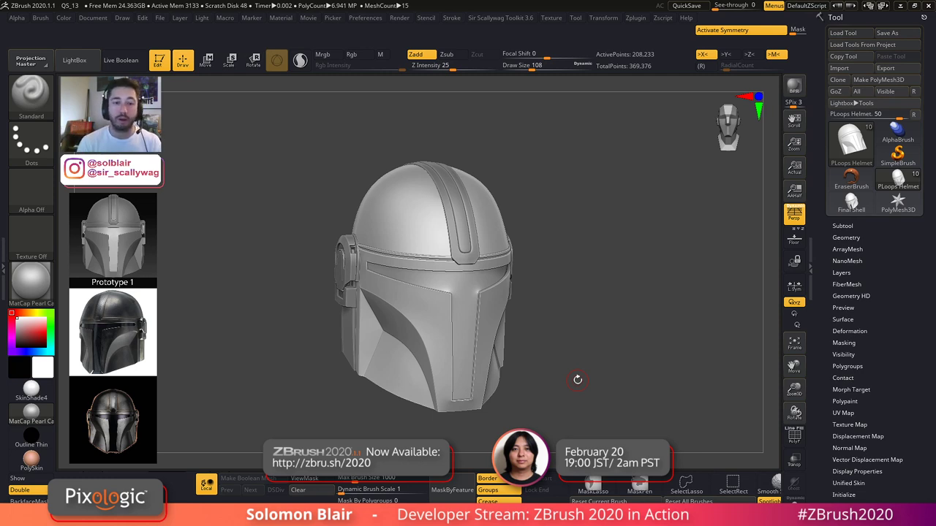
- Switch to ZBrush and examine the helmet from its side and front, with the draw size set to 132
right_drag(365, 355, 590, 318)
alt+right_drag(590, 319, 576, 336)
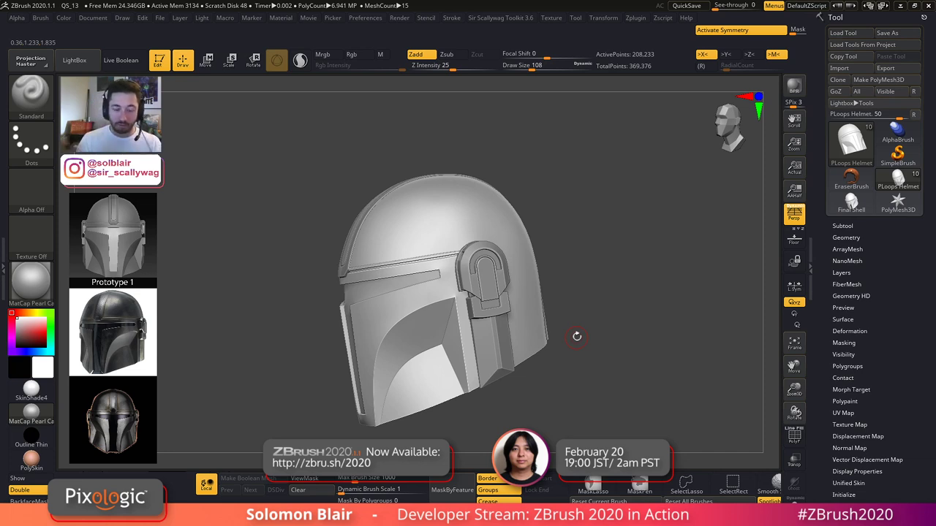
right_drag(465, 261, 519, 282)
alt+right_drag(438, 283, 469, 259)
key(s)
drag(467, 261, 471, 261)
alt+right_drag(443, 264, 477, 258)
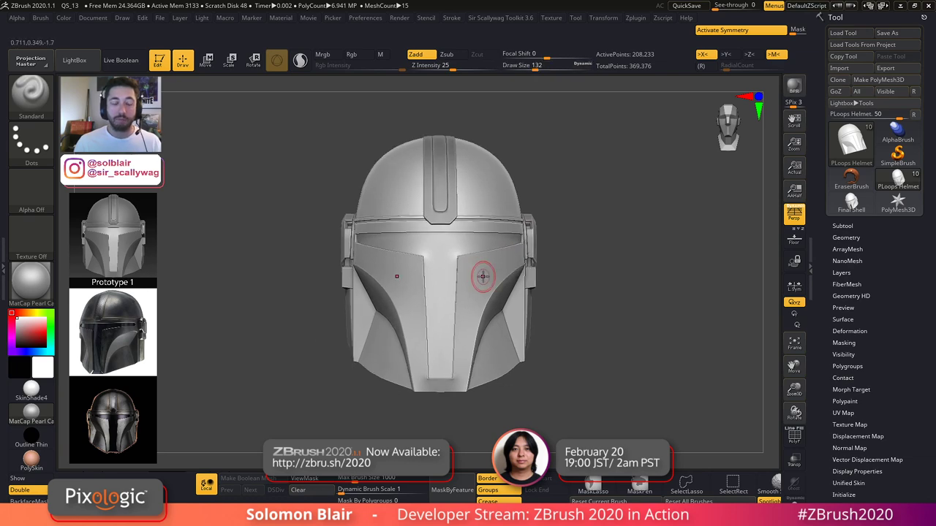
- Open the base_stand_concept.jpg image in Photos and view the 3D print stand concept in drawing mode
key(super)
click(548, 410)
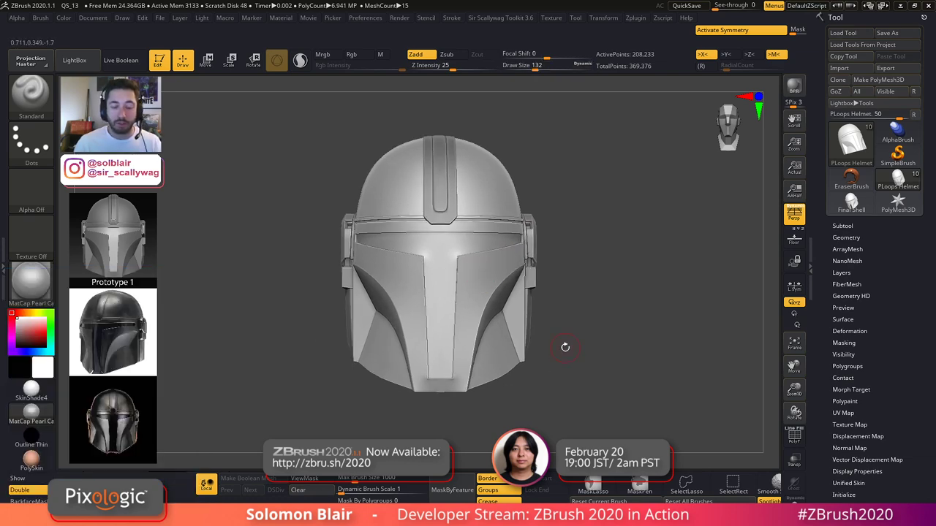
key(super)
key(super)
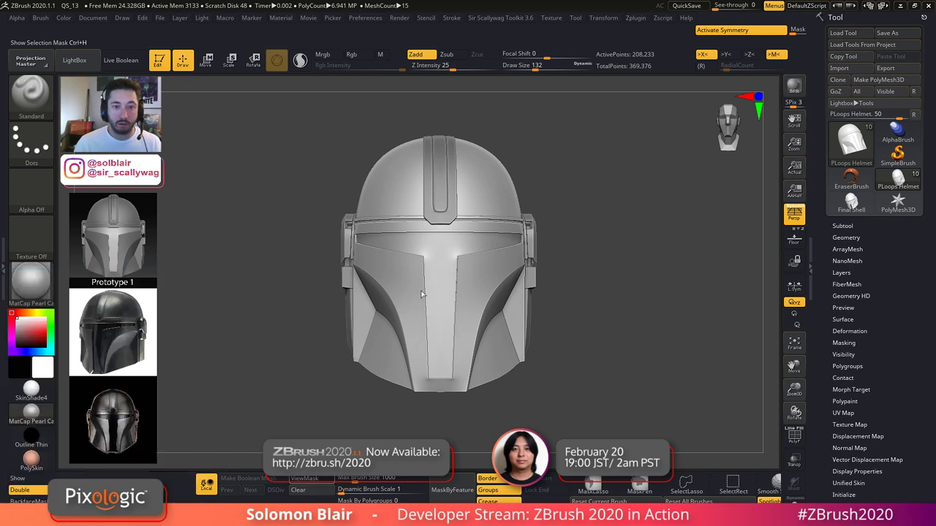
key(super+e)
drag(737, 43, 935, 63)
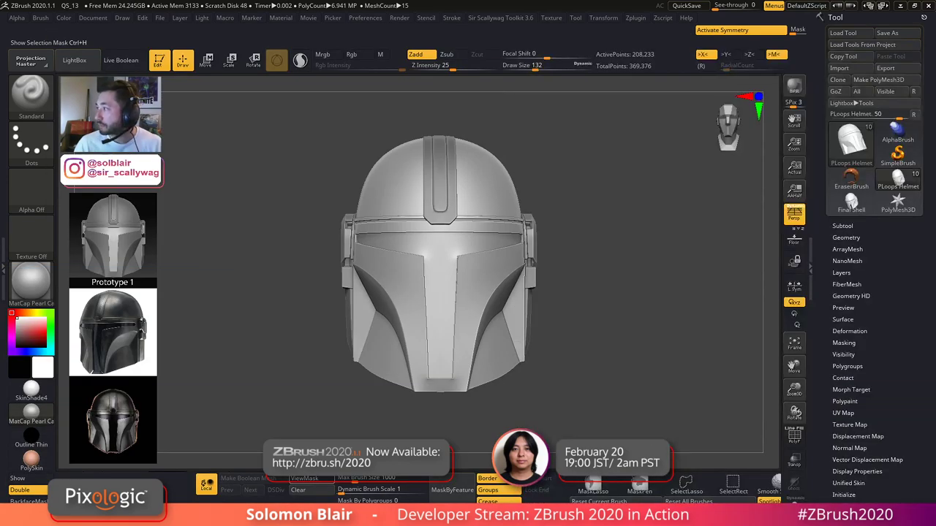
drag(935, 66, 409, 0)
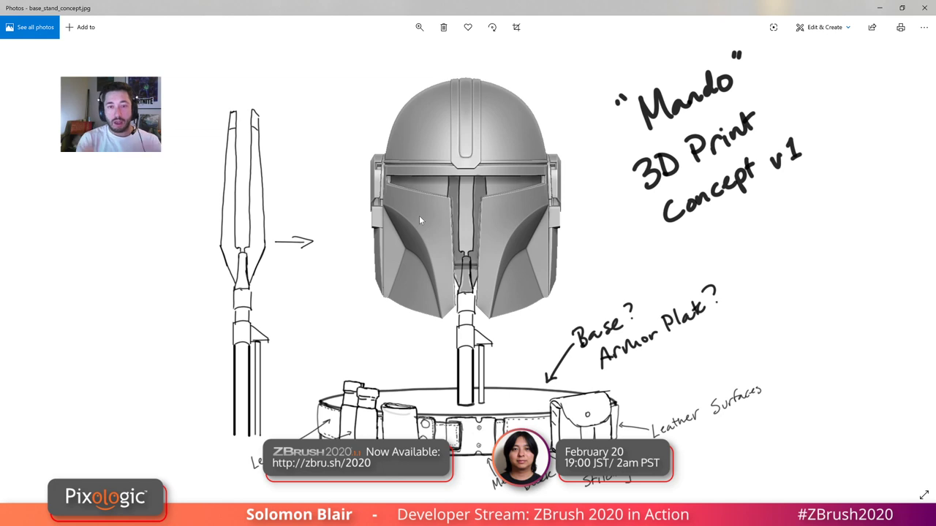
click(419, 219)
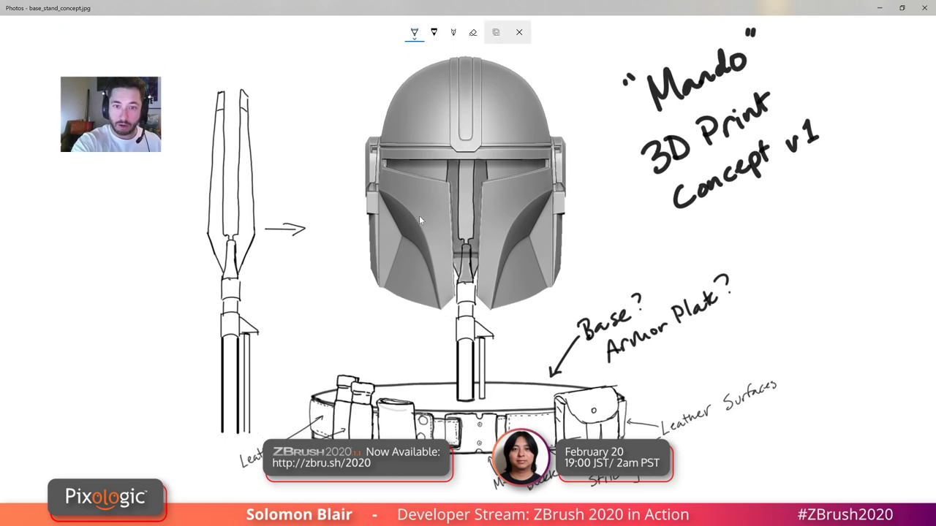
- Return to ZBrush and examine the PLoops Helmet from several angles, toggling the Polyframe display
key(alt+Tab)
mouse_move(484, 295)
right_down()
mouse_move(518, 298)
mouse_move(515, 321)
right_up()
mouse_move(514, 322)
ctrl+right_down()
mouse_move(502, 330)
mouse_move(508, 296)
mouse_move(534, 263)
mouse_move(507, 338)
mouse_move(567, 299)
mouse_move(575, 329)
mouse_move(558, 356)
mouse_move(552, 343)
ctrl+right_up()
key(shift+f)
key(shift+f)
right_drag(373, 417, 410, 359)
right_drag(460, 280, 524, 273)
right_drag(593, 209, 508, 219)
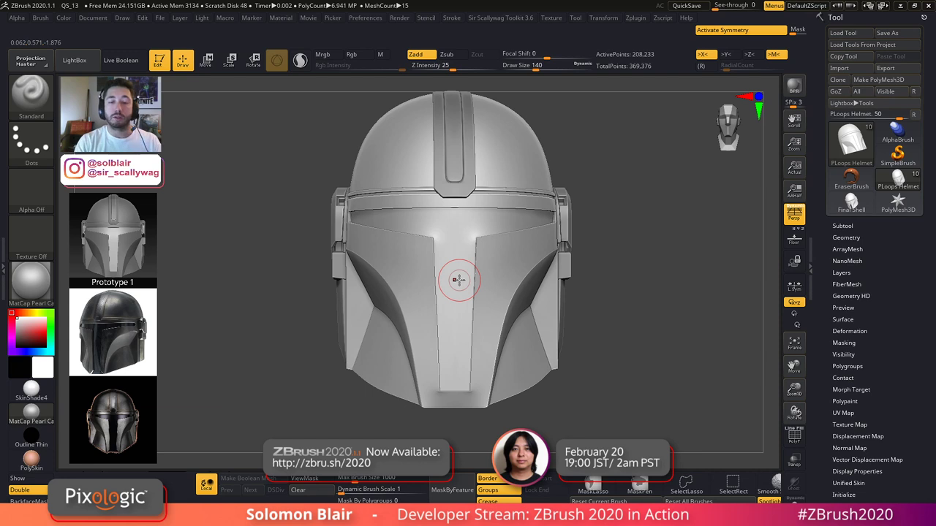
alt+right_drag(509, 288, 523, 305)
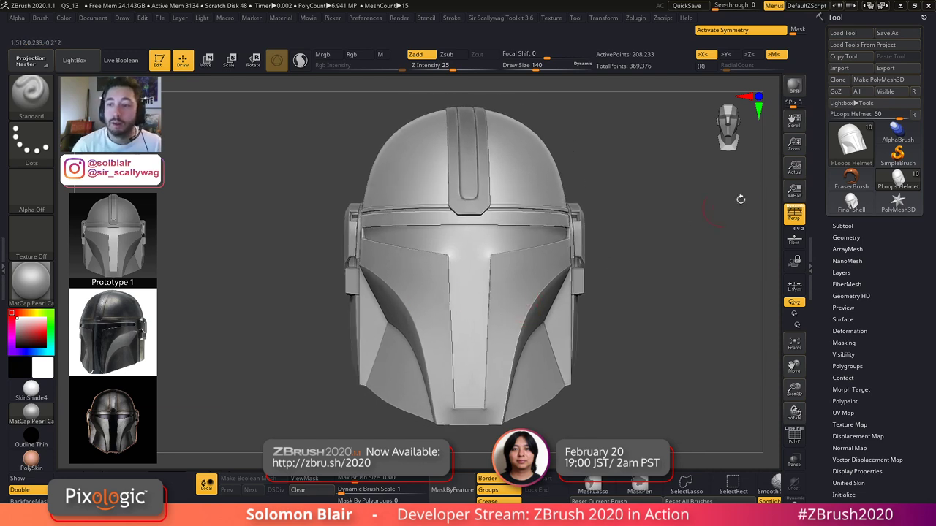
- Compare the Final Shell tool with the PLoops Helmet, examining the latter's topology with Polyframe display
click(850, 203)
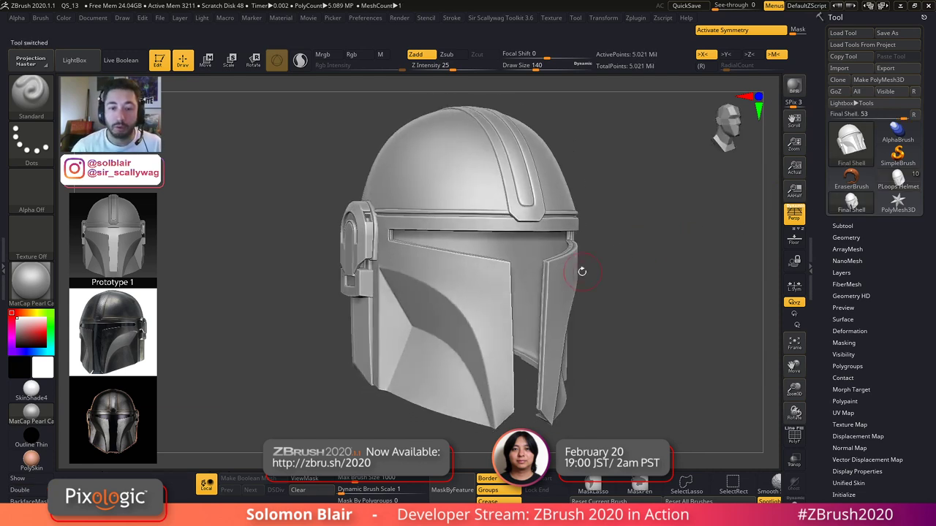
click(898, 179)
mouse_move(549, 256)
right_down()
mouse_move(523, 257)
mouse_move(548, 283)
mouse_move(553, 275)
right_up()
key(shift+f)
mouse_move(497, 276)
ctrl+right_down()
mouse_move(486, 241)
mouse_move(455, 303)
mouse_move(492, 286)
ctrl+right_up()
key(shift+f)
key(shift+f)
mouse_move(410, 263)
alt+right_down()
mouse_move(419, 297)
mouse_move(434, 278)
mouse_move(322, 296)
alt+right_up()
key(shift+f)
ctrl+right_drag(357, 350, 397, 351)
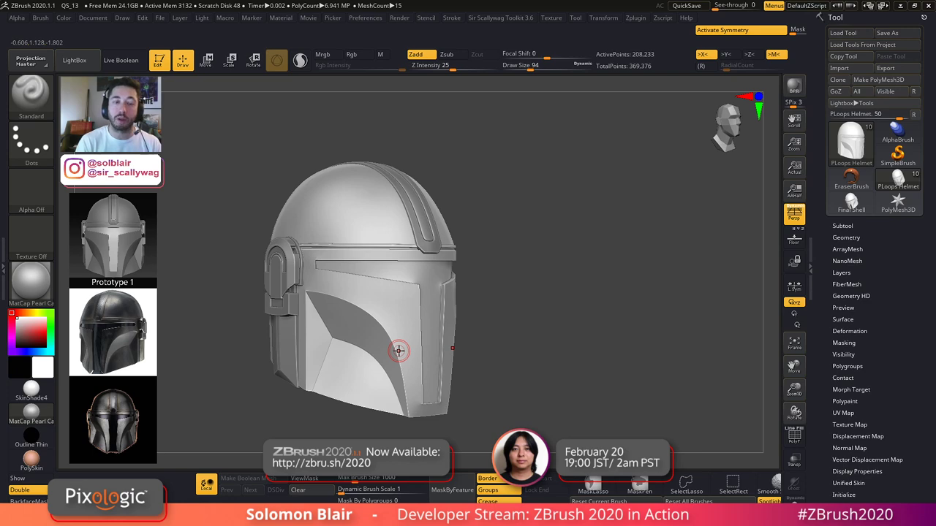
- Examine the PLoops Helmet's visor edges and corners up close, with and without Polyframe display
drag(541, 274, 518, 286)
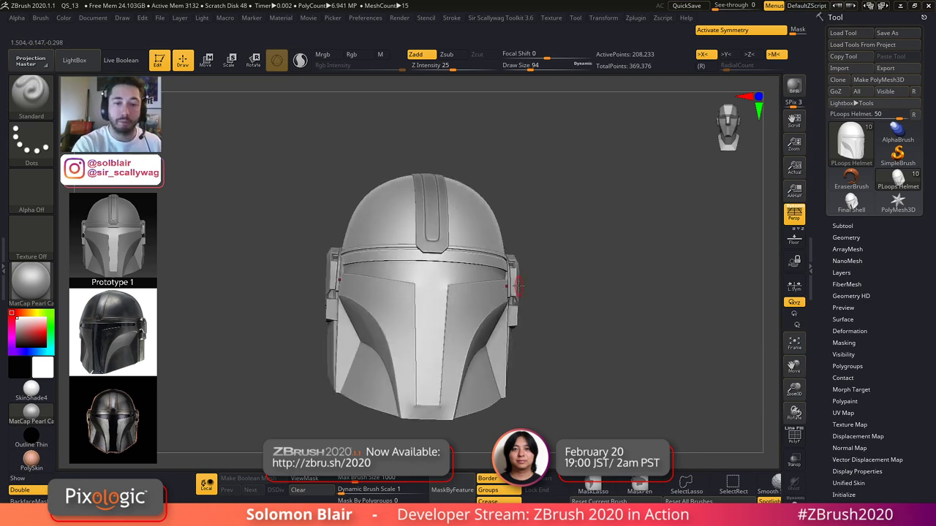
right_drag(451, 319, 420, 320)
ctrl+right_drag(419, 320, 464, 299)
key(shift+f)
alt+right_drag(441, 268, 426, 355)
key(shift+f)
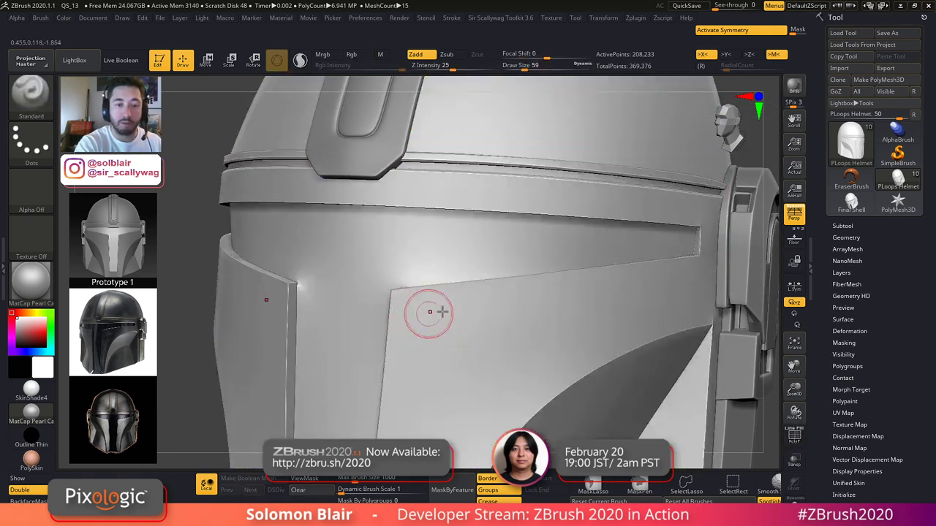
right_drag(437, 312, 447, 318)
right_drag(511, 270, 387, 307)
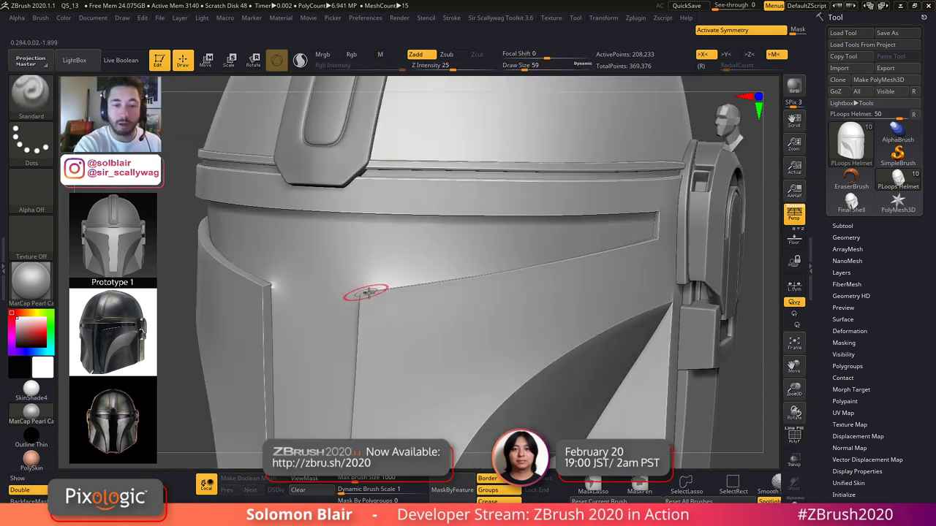
right_drag(654, 213, 642, 315)
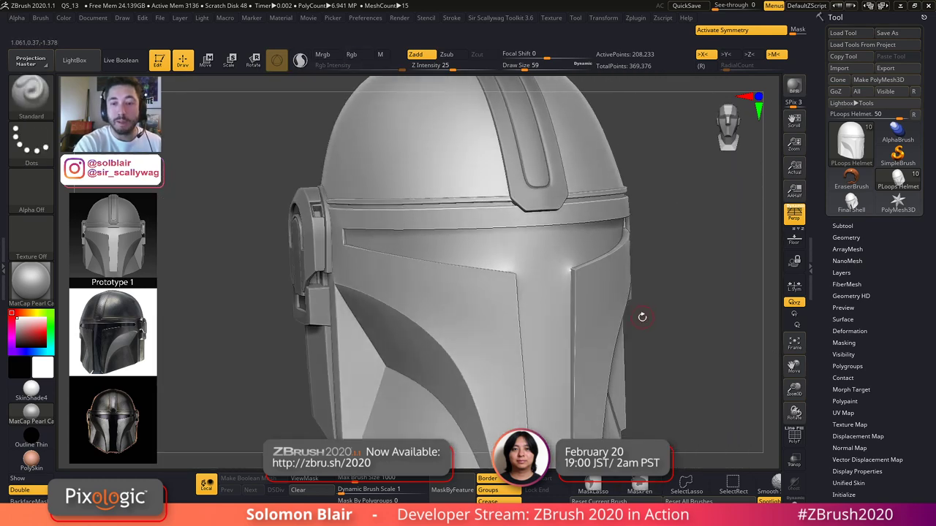
alt+right_drag(575, 332, 495, 334)
key(shift+f)
key(shift+f)
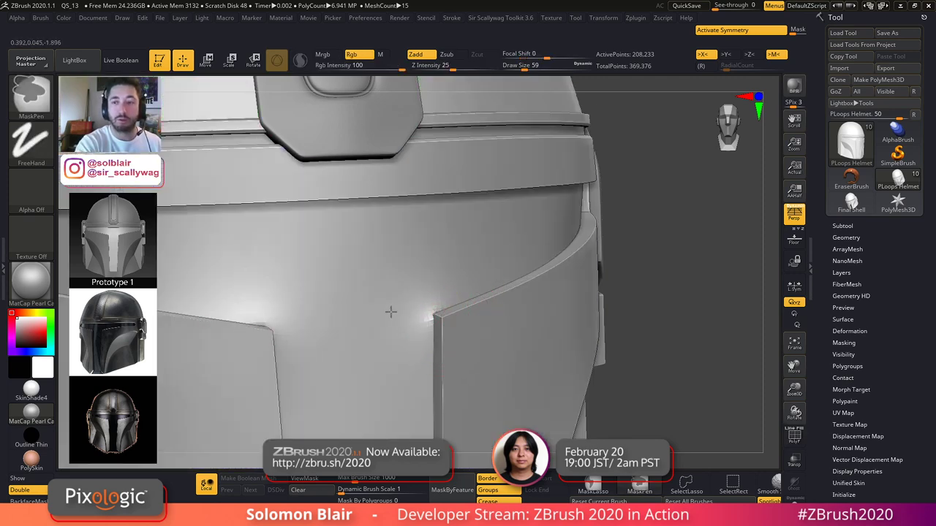
ctrl+right_drag(395, 314, 444, 299)
- Make Final Shell the active tool and examine its visor edges, open visor slot and hollow underside
click(851, 208)
mouse_move(482, 358)
right_down()
mouse_move(470, 338)
mouse_move(504, 329)
mouse_move(453, 334)
mouse_move(505, 338)
right_up()
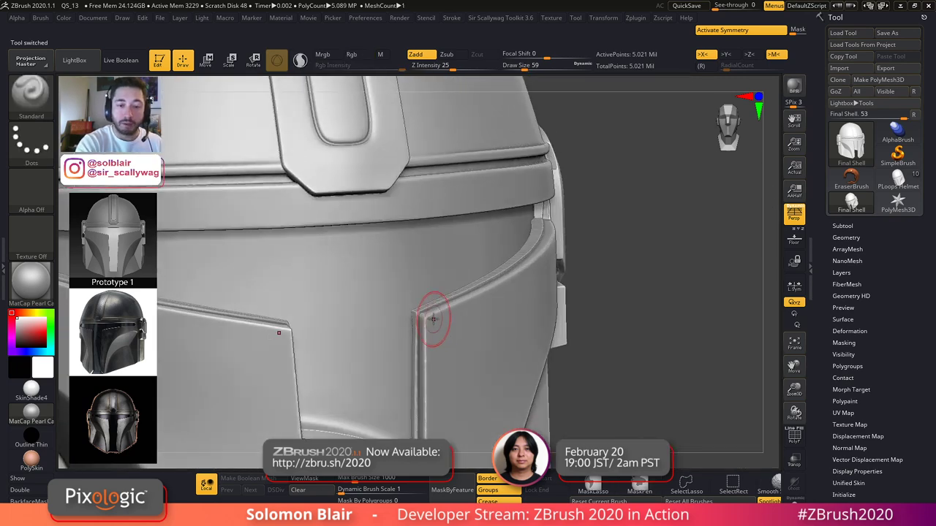
ctrl+right_drag(440, 354, 395, 310)
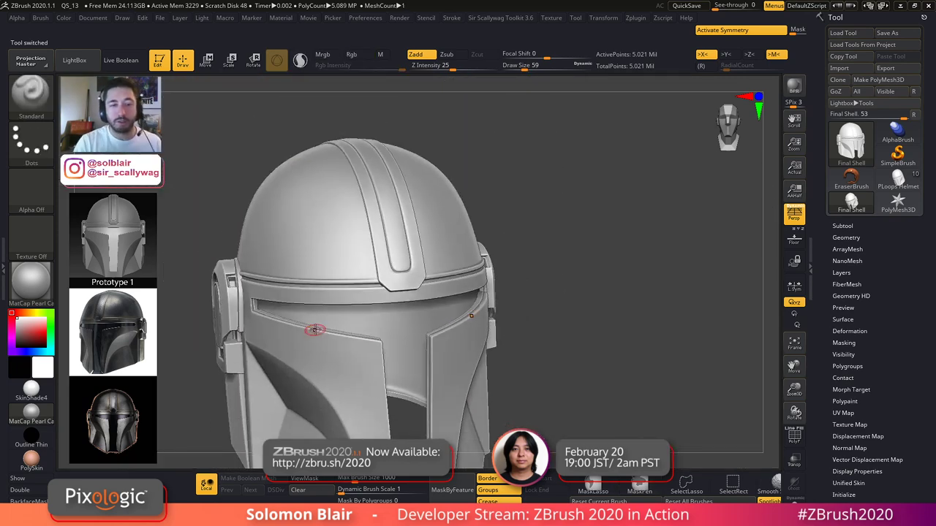
alt+right_drag(316, 324, 380, 253)
right_drag(332, 222, 374, 125)
alt+right_drag(376, 406, 436, 314)
right_drag(431, 228, 468, 245)
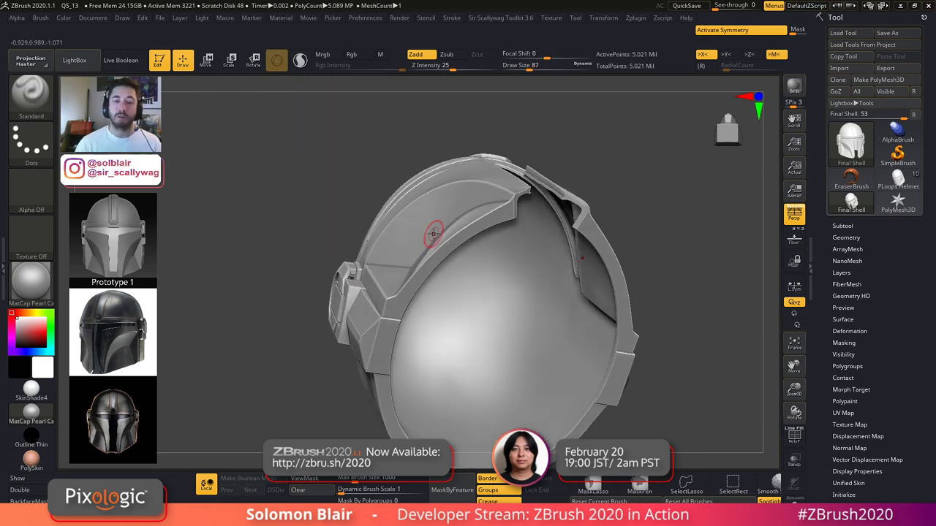
shift+right_drag(431, 315, 475, 249)
key(z)
key(z)
- Switch to base_stand_concept.jpg in Photos, mark the helmet's cheek beside the stand and leave drawing mode
key(alt+Tab)
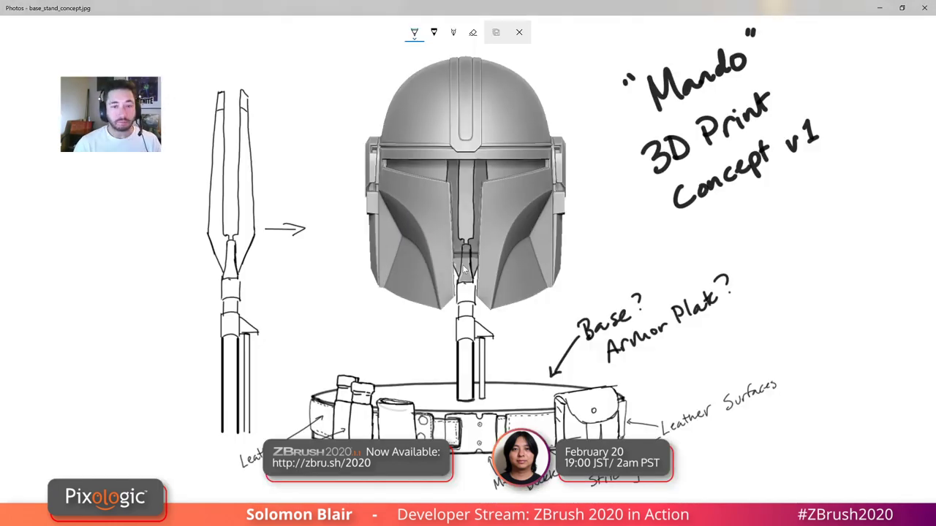
drag(492, 249, 490, 275)
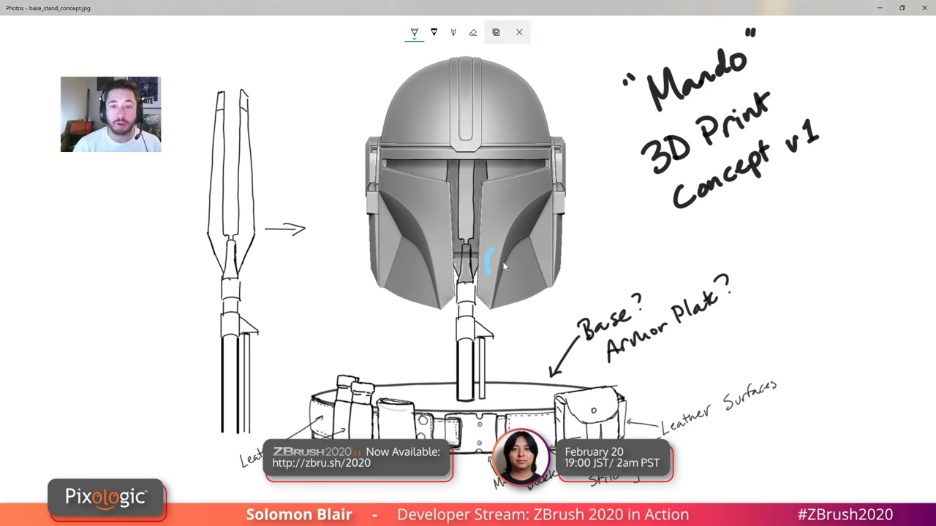
click(519, 33)
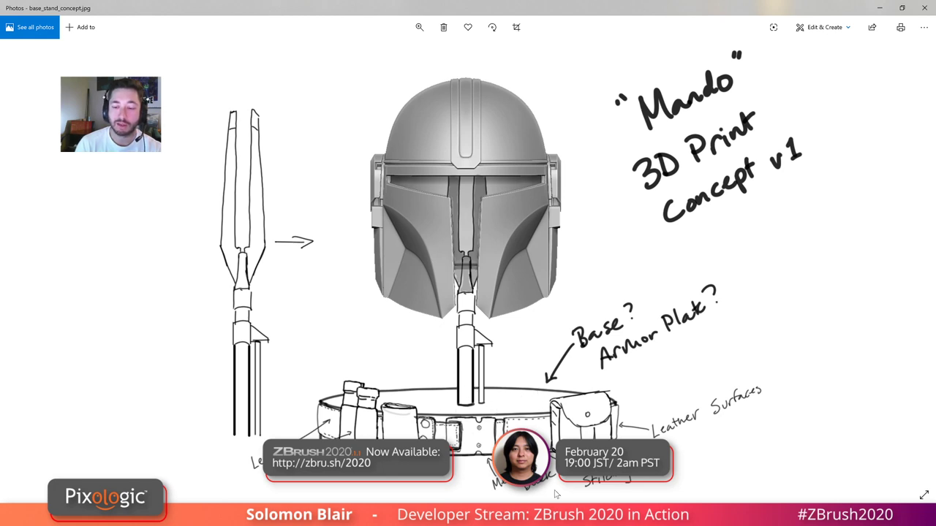
- Open the mando_wallpaper.jpg image in Photos and view the character's armor and belt
click(636, 515)
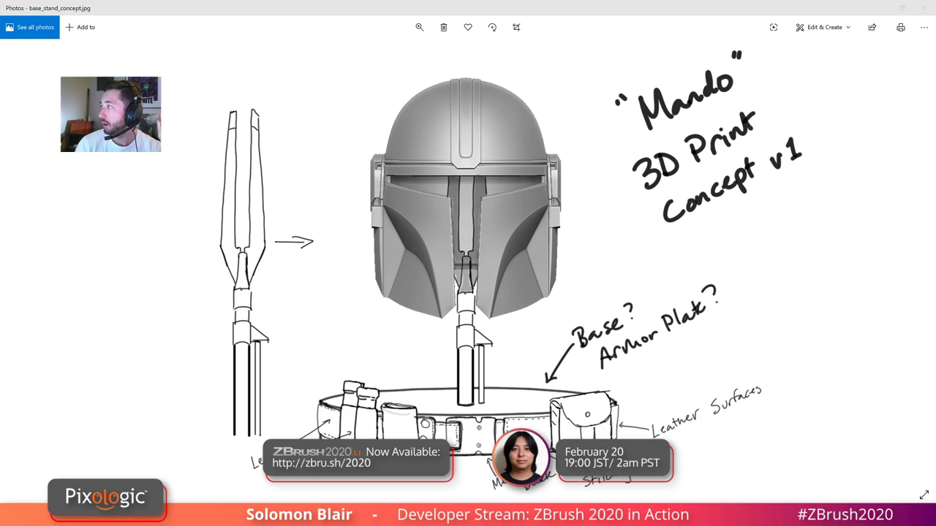
mouse_move(935, 102)
mouse_down()
mouse_move(410, 102)
mouse_move(421, 2)
mouse_up()
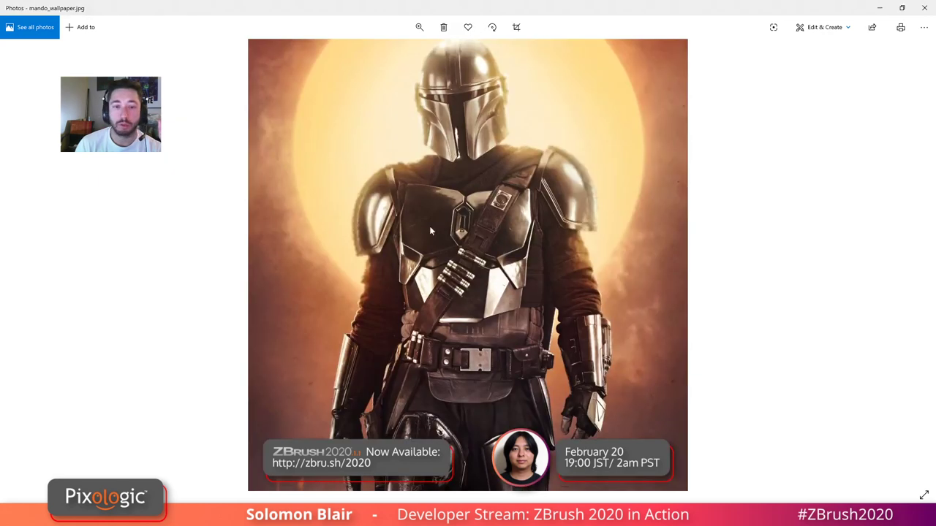
click(469, 295)
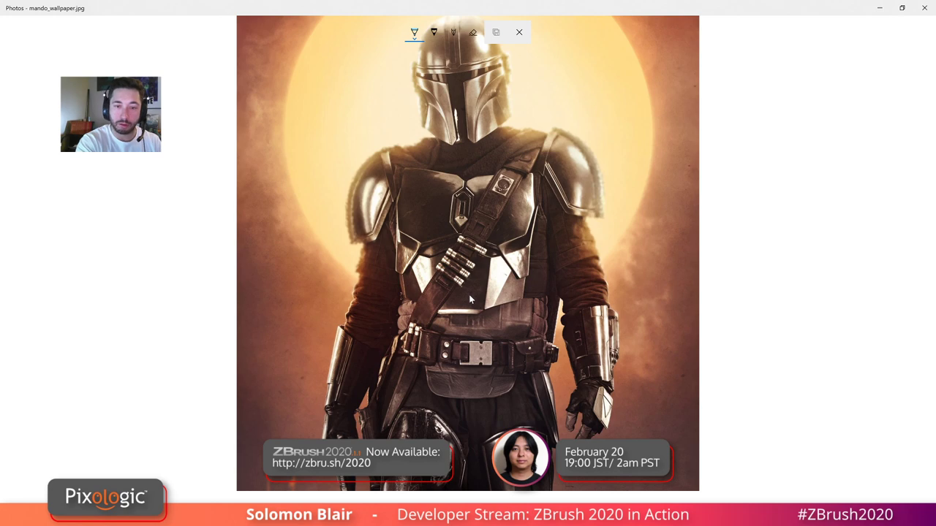
- Minimize the wallpaper image, close the stand concept and return to the Final Shell helmet in ZBrush
click(881, 9)
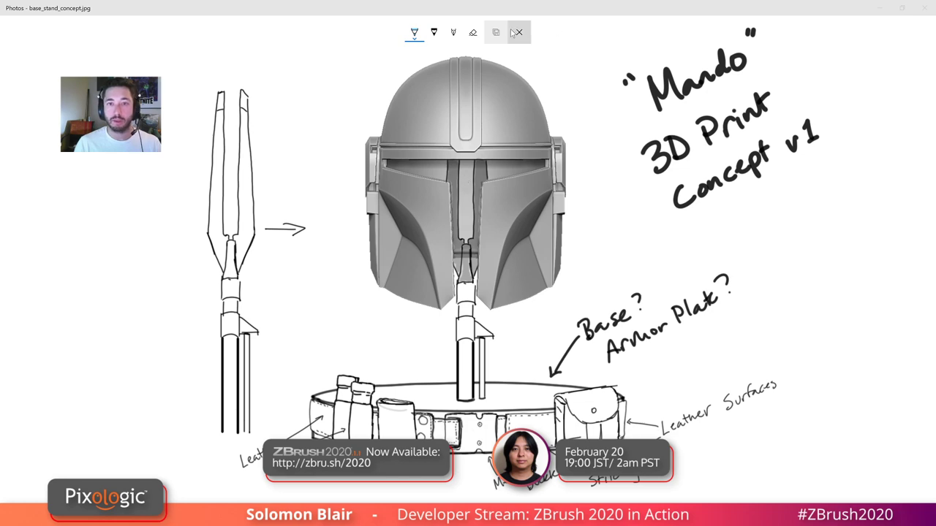
click(514, 31)
click(924, 8)
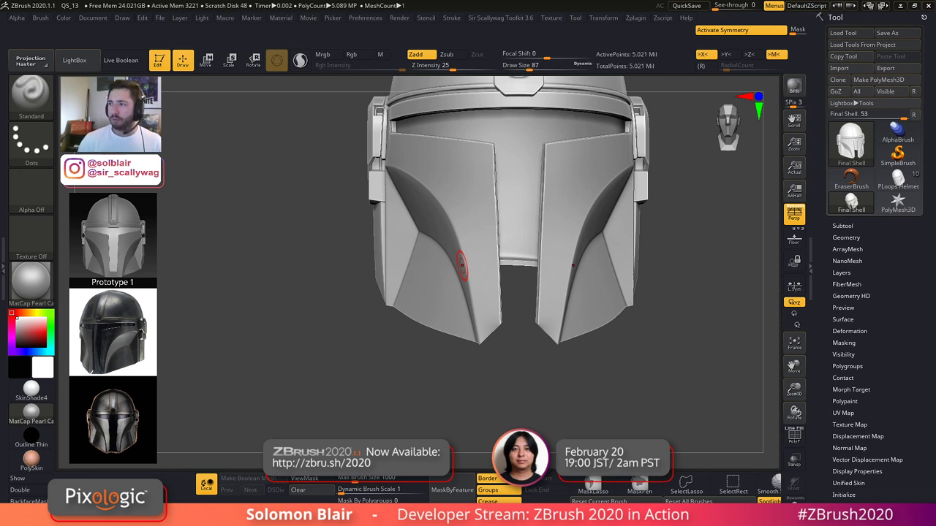
drag(614, 349, 608, 349)
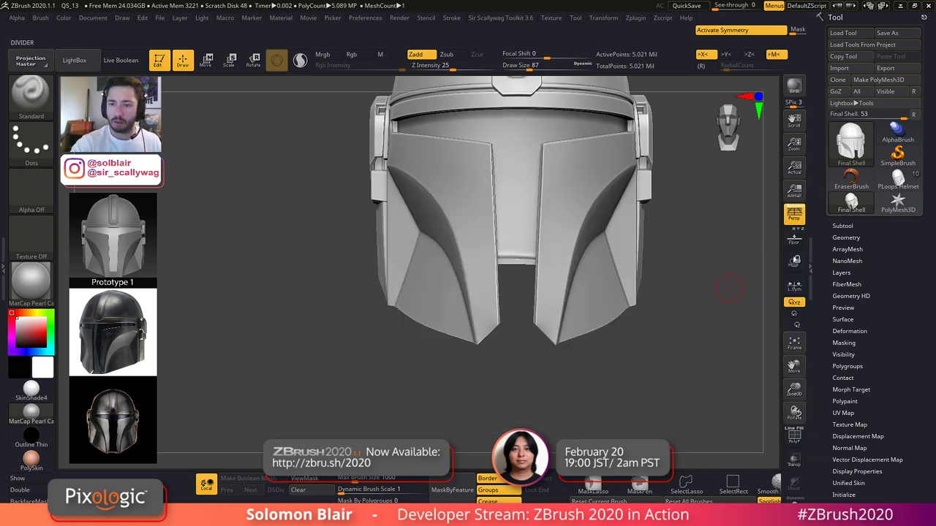
- Swap the active tool to a Cube3D primitive, turn off perspective and display its polyframe
click(853, 206)
click(420, 258)
alt+drag(569, 272, 500, 407)
drag(537, 315, 560, 334)
click(786, 215)
shift+right_drag(629, 226, 585, 232)
key(shift+f)
- Examine the cube's wireframe at several zoom levels and angles, with the polyframe both shown and hidden
ctrl+right_drag(401, 242, 388, 229)
alt+right_drag(389, 229, 457, 316)
ctrl+right_drag(387, 246, 387, 254)
ctrl+right_drag(458, 236, 458, 268)
mouse_move(458, 267)
alt+right_down()
mouse_move(404, 262)
mouse_move(421, 289)
alt+right_up()
key(shift+f)
key(shift+f)
mouse_move(421, 289)
alt+right_down()
mouse_move(484, 304)
mouse_move(466, 318)
mouse_move(504, 275)
alt+right_up()
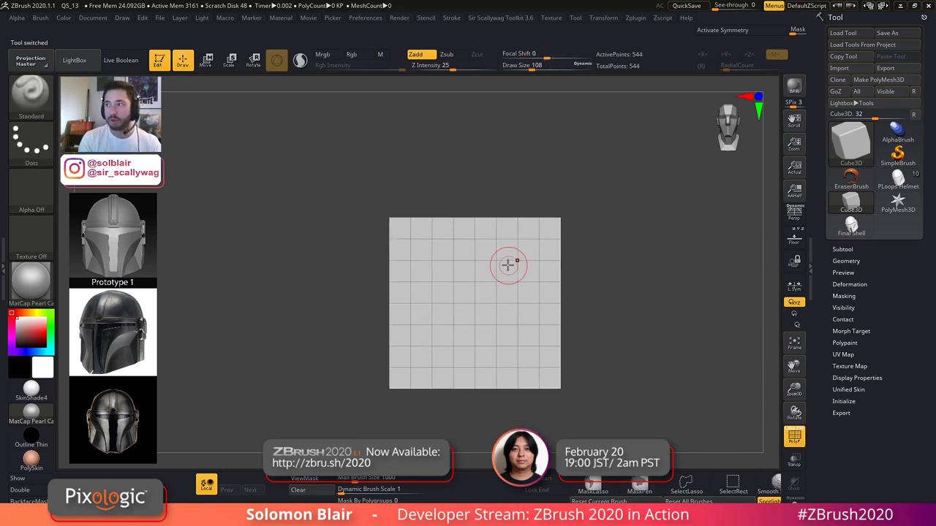
right_drag(508, 266, 511, 347)
key(shift+f)
key(shift+f)
mouse_move(547, 380)
shift+right_down()
mouse_move(549, 366)
mouse_move(516, 329)
shift+right_up()
mouse_move(516, 329)
alt+right_down()
mouse_move(512, 317)
mouse_move(540, 316)
alt+right_up()
- Examine the cube's top, side and front faces in an angled view
key(s)
drag(395, 293, 389, 294)
right_drag(389, 293, 424, 315)
mouse_move(509, 331)
alt+right_down()
mouse_move(546, 346)
mouse_move(573, 338)
alt+right_up()
alt+right_drag(572, 338, 557, 329)
alt+right_drag(643, 344, 611, 356)
alt+right_drag(610, 356, 637, 329)
ctrl+right_drag(637, 330, 662, 338)
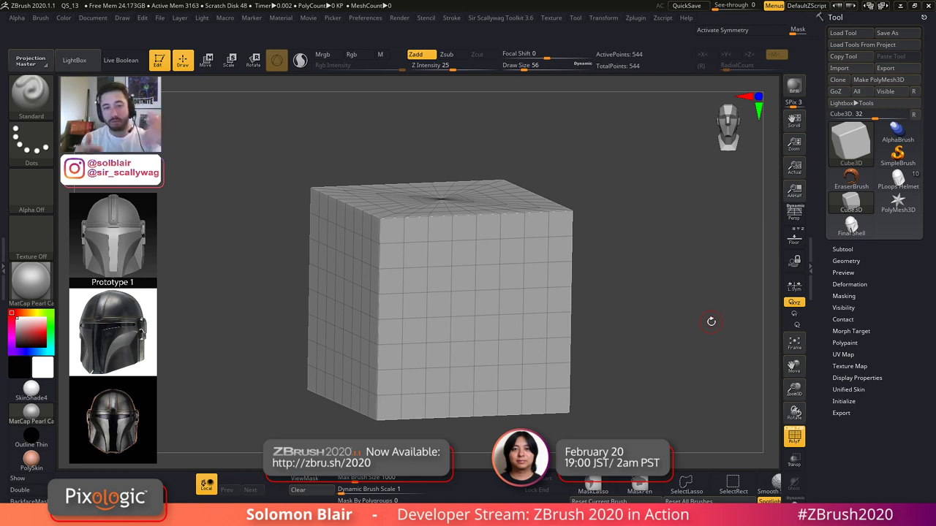
mouse_move(546, 303)
alt+right_down()
mouse_move(572, 324)
mouse_move(544, 320)
alt+right_up()
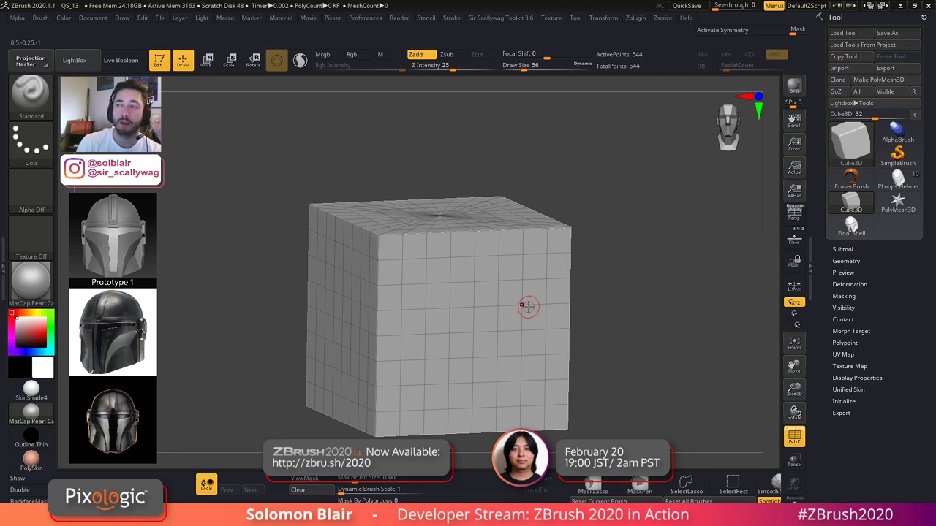
- Examine the cube's front face straight on at different zoom levels
right_drag(552, 319, 523, 302)
click(794, 225)
click(794, 225)
alt+right_drag(414, 306, 413, 314)
key(s)
drag(389, 312, 381, 313)
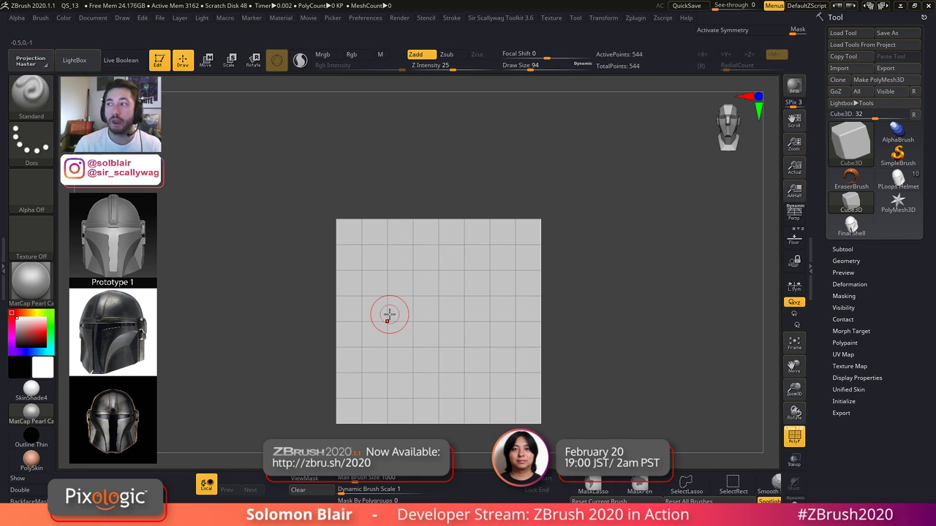
key(s)
drag(392, 322, 390, 322)
mouse_move(419, 325)
alt+right_down()
mouse_move(380, 331)
mouse_move(412, 336)
mouse_move(376, 333)
alt+right_up()
alt+right_drag(432, 334, 473, 321)
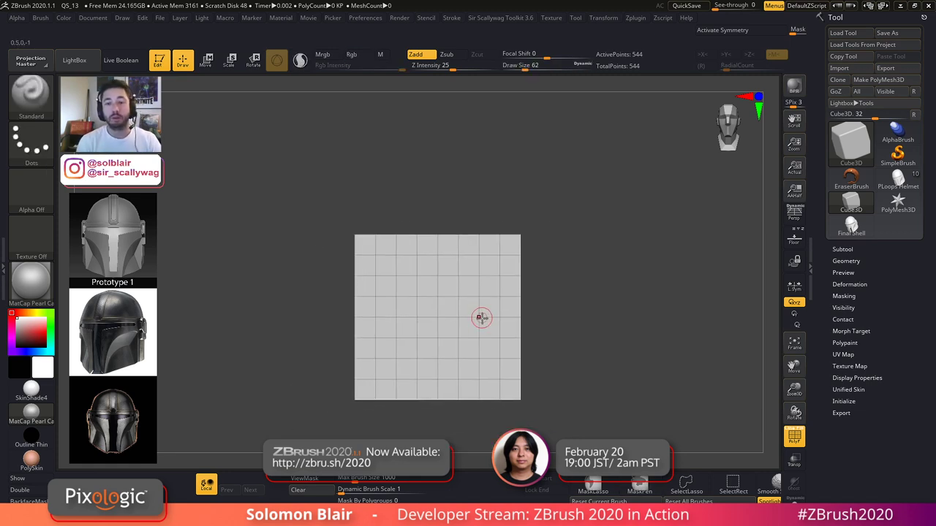
- Roll the view of the cube's face diagonally and snap it back upright
shift+right_drag(554, 310, 575, 379)
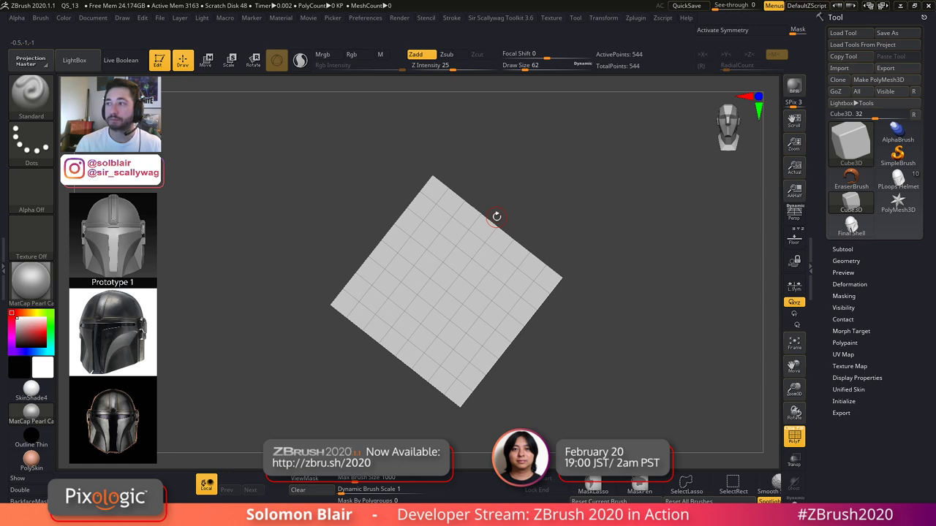
shift+right_drag(499, 232, 544, 273)
key(s)
drag(544, 274, 549, 278)
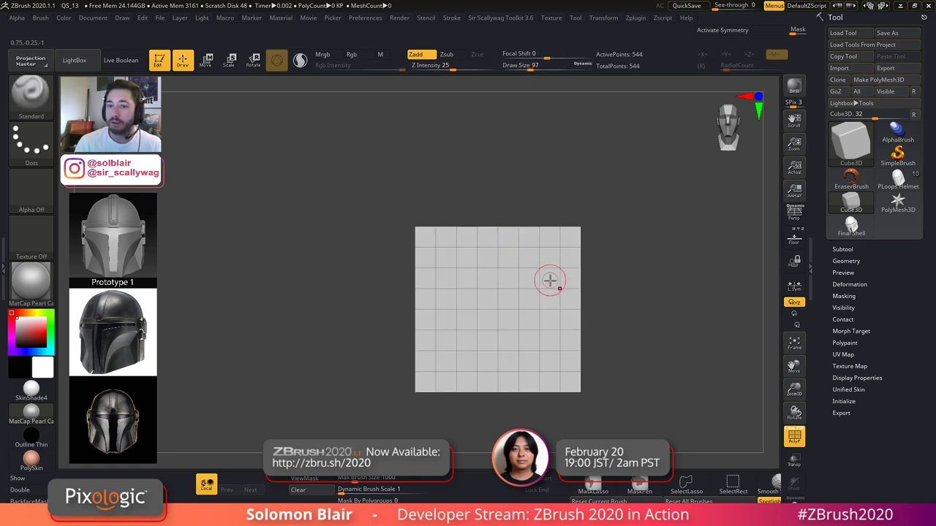
alt+right_drag(541, 288, 484, 296)
- Turn on X symmetry for the cube and adjust the brush draw size over its front face
key(x)
key(s)
click(499, 282)
key(s)
click(504, 290)
key(s)
drag(503, 294, 508, 295)
mouse_move(461, 300)
alt+right_down()
mouse_move(489, 284)
mouse_move(473, 292)
alt+right_up()
mouse_move(474, 292)
ctrl+right_down()
mouse_move(485, 298)
mouse_move(437, 277)
ctrl+right_up()
key(s)
- Make Final Shell the active tool, hide its polyframe and view the whole helmet
click(851, 226)
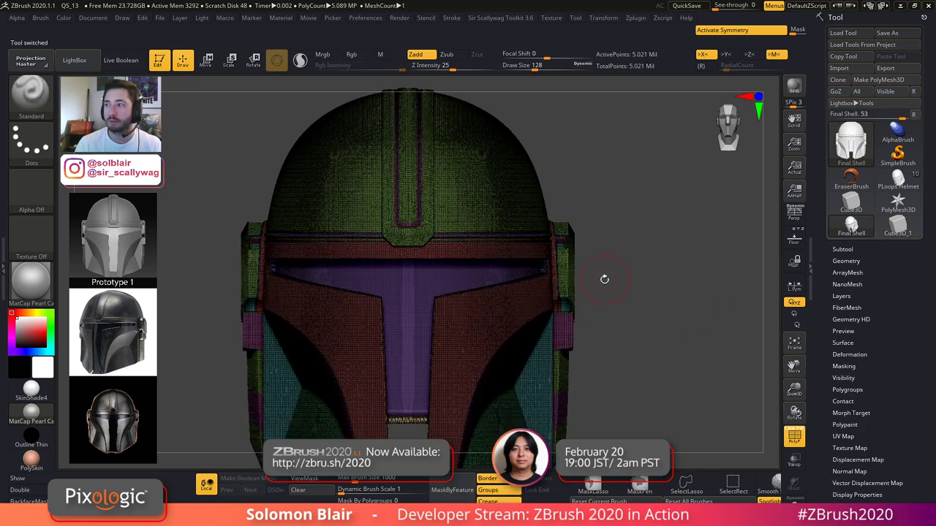
key(shift+f)
key(s)
click(437, 333)
alt+right_drag(470, 331, 544, 294)
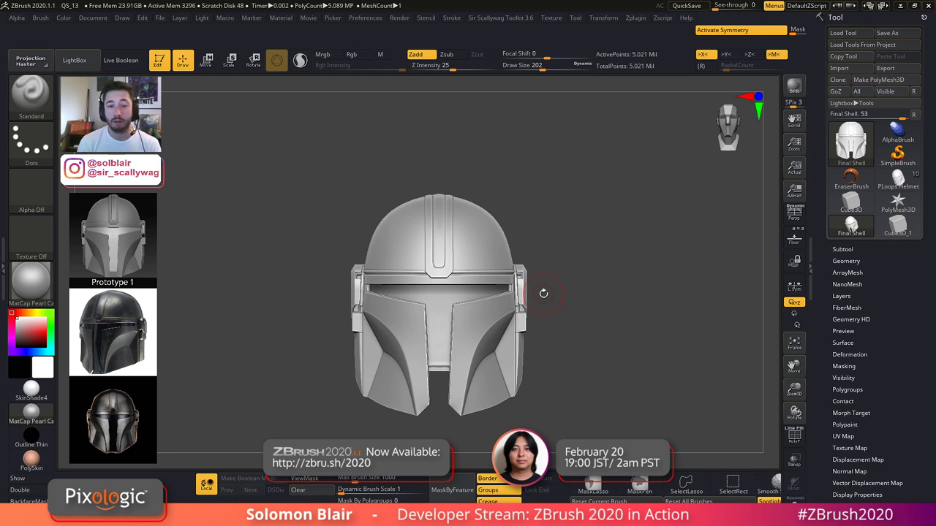
- Switch the active tool to Cube3D_1 and snap its view flat onto the front face
click(898, 226)
ctrl+right_drag(499, 333, 545, 329)
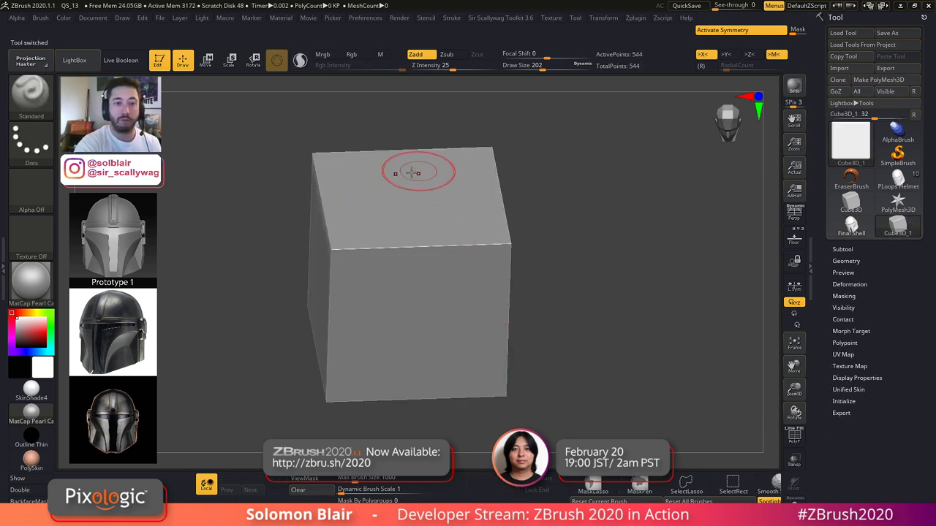
shift+right_drag(413, 200, 410, 148)
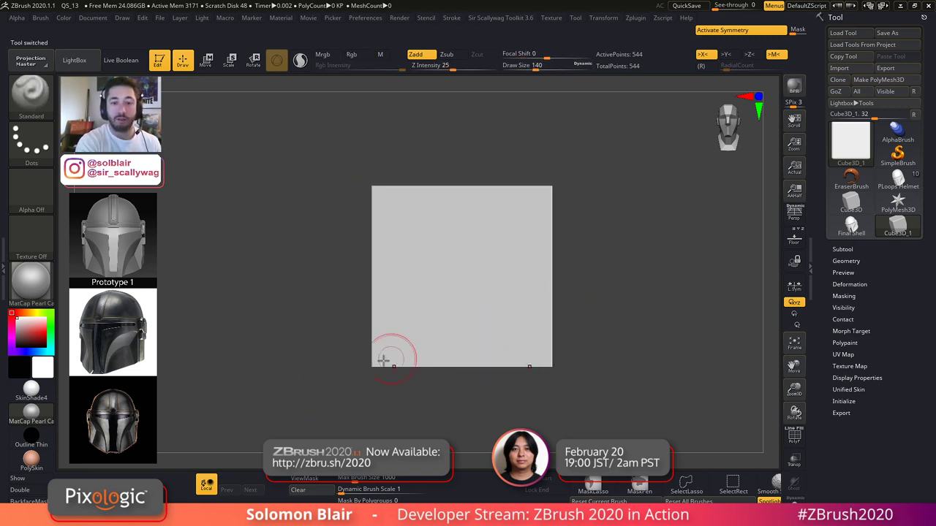
mouse_move(593, 356)
shift+right_down()
mouse_move(601, 441)
mouse_move(590, 388)
shift+right_up()
mouse_move(593, 298)
alt+mouse_down()
mouse_move(577, 320)
mouse_move(585, 324)
alt+mouse_up()
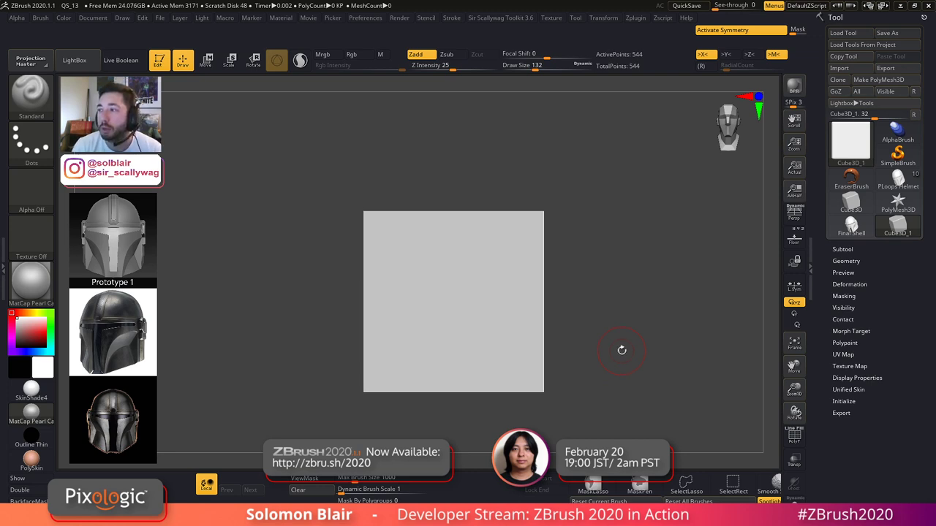
- Examine the cube's plain front face at different zoom levels with the polyframe hidden
key(s)
drag(368, 287, 377, 287)
ctrl+right_drag(436, 287, 459, 306)
key(s)
drag(458, 306, 441, 304)
mouse_move(436, 304)
alt+right_down()
mouse_move(405, 311)
mouse_move(429, 291)
mouse_move(438, 295)
alt+right_up()
alt+right_drag(438, 296, 446, 329)
alt+drag(446, 330, 462, 326)
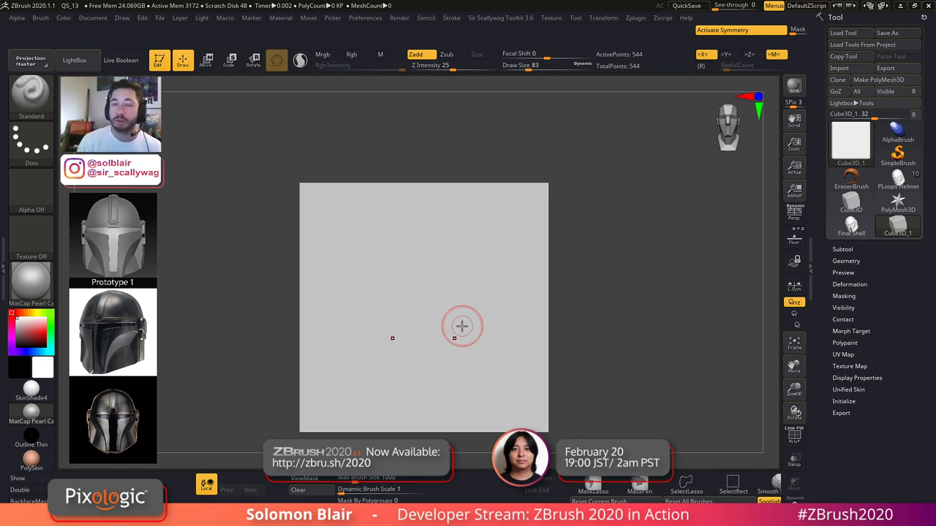
key(s)
click(420, 299)
mouse_move(424, 305)
alt+right_down()
mouse_move(412, 327)
mouse_move(489, 334)
mouse_move(503, 315)
alt+right_up()
ctrl+right_drag(503, 314, 521, 320)
- Frame the cube in the view and compare its front face with and without the polyframe
key(shift+f)
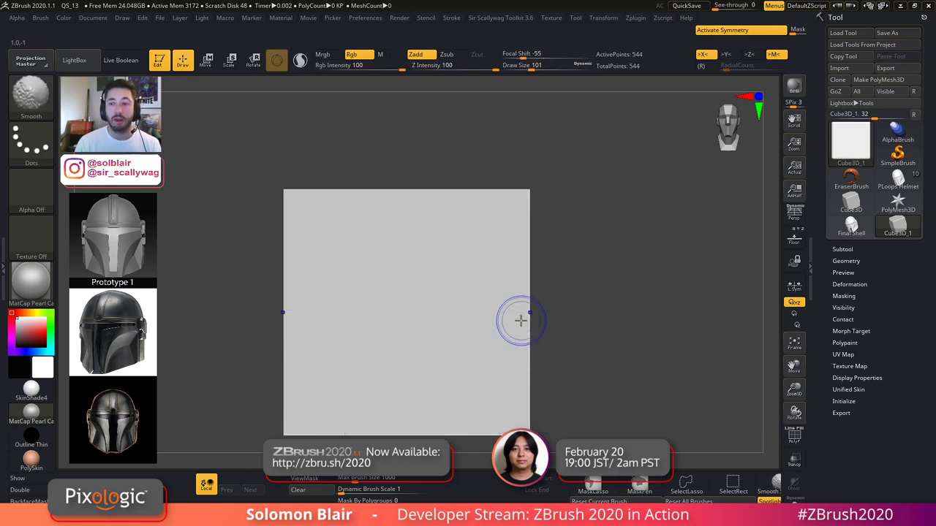
key(shift+f)
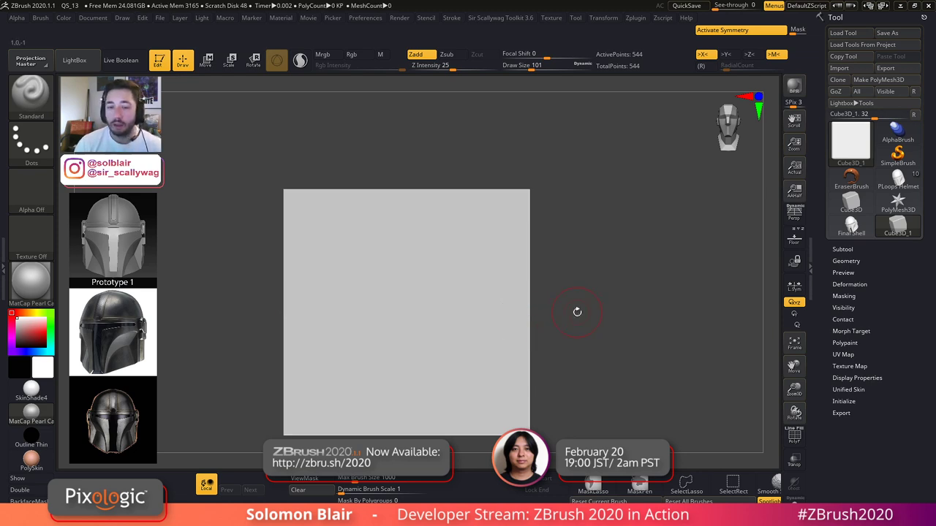
key(f)
mouse_move(505, 305)
ctrl+right_down()
mouse_move(513, 311)
mouse_move(420, 297)
mouse_move(491, 316)
mouse_move(462, 322)
ctrl+right_up()
key(shift+f)
key(f)
key(shift+f)
key(shift+f)
click(474, 310)
key(s)
key(s)
click(465, 326)
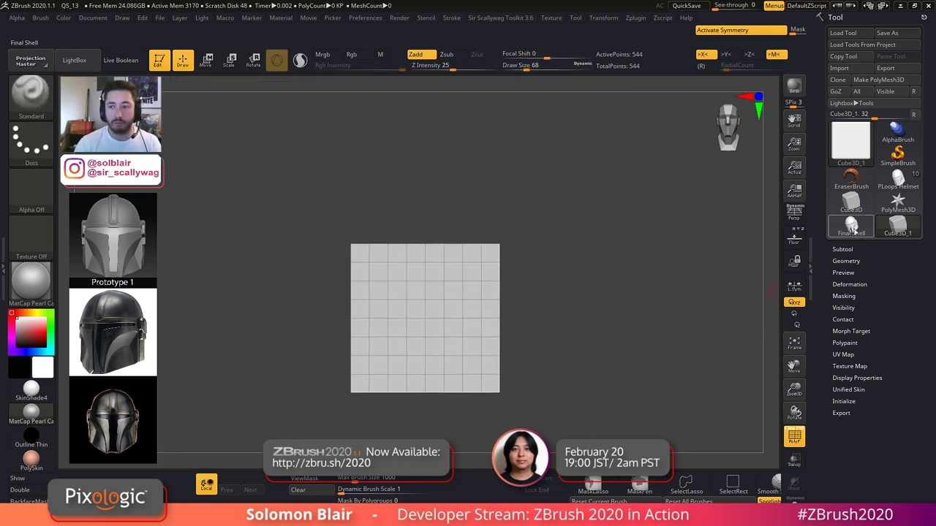
- Return to the Final Shell tool and compare the helmet with and without its polyframe
click(852, 226)
key(shift+f)
mouse_move(400, 293)
ctrl+right_down()
mouse_move(403, 303)
mouse_move(339, 307)
mouse_move(410, 352)
ctrl+right_up()
key(shift+f)
key(shift+f)
right_drag(409, 352, 412, 358)
key(s)
mouse_move(407, 313)
ctrl+right_down()
mouse_move(407, 324)
mouse_move(358, 315)
mouse_move(334, 326)
ctrl+right_up()
key(shift+f)
key(shift+f)
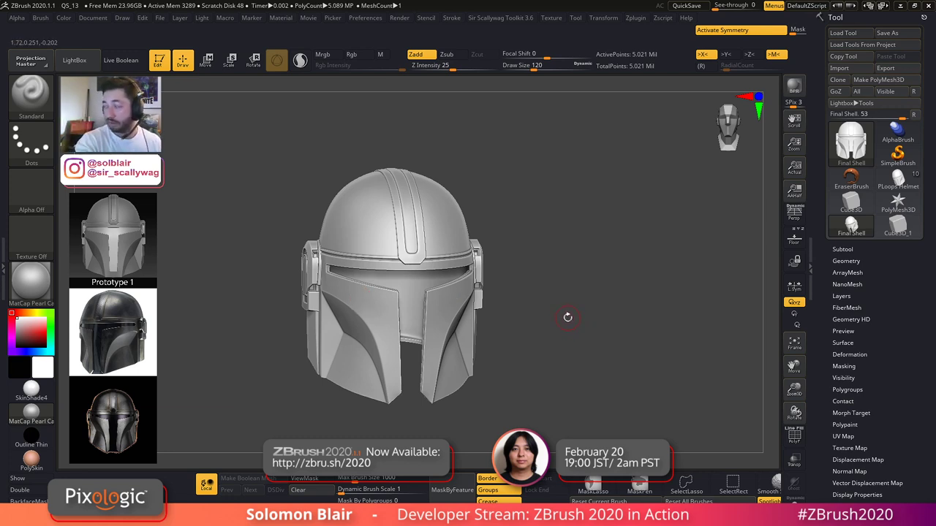
- Switch from Final Shell to the PLoops Helmet tool and check the helmet's form and polyframe
alt+right_drag(556, 314, 618, 332)
alt+right_drag(522, 310, 635, 319)
key(shift+f)
key(shift+f)
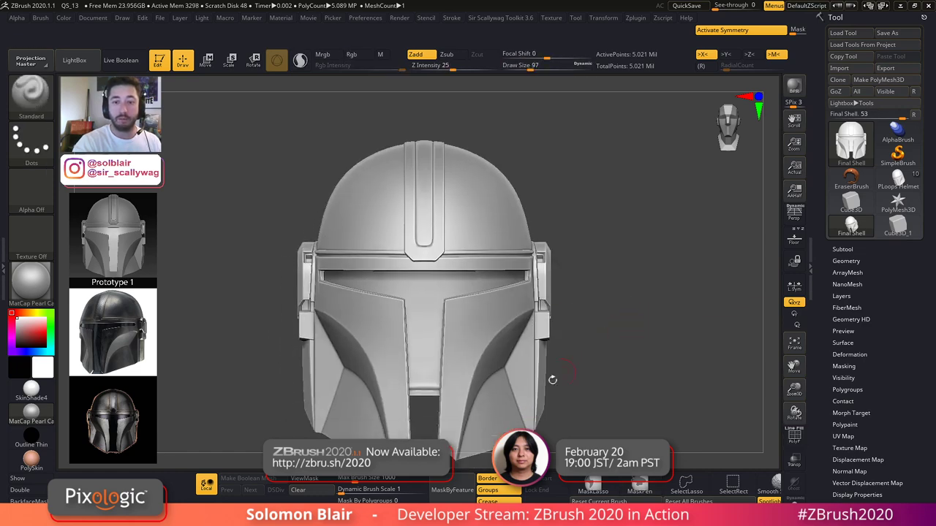
alt+right_drag(483, 331, 514, 299)
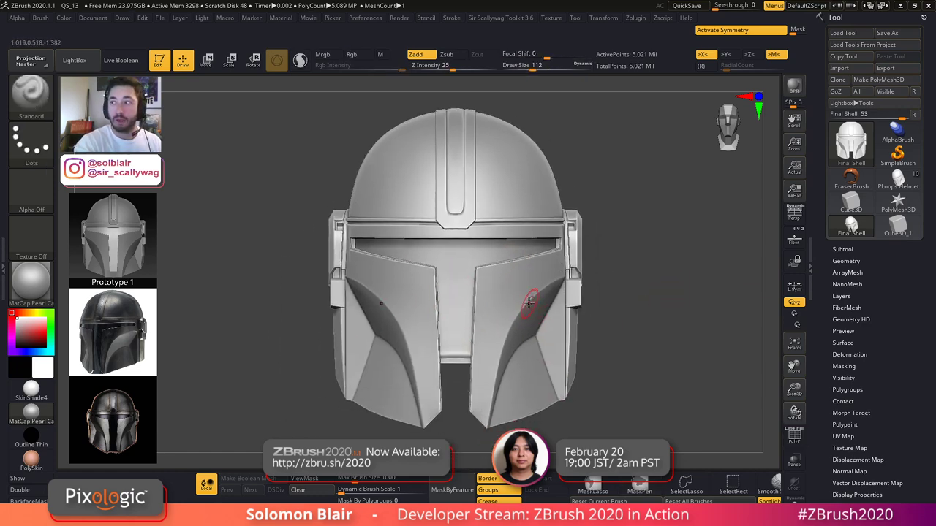
click(896, 179)
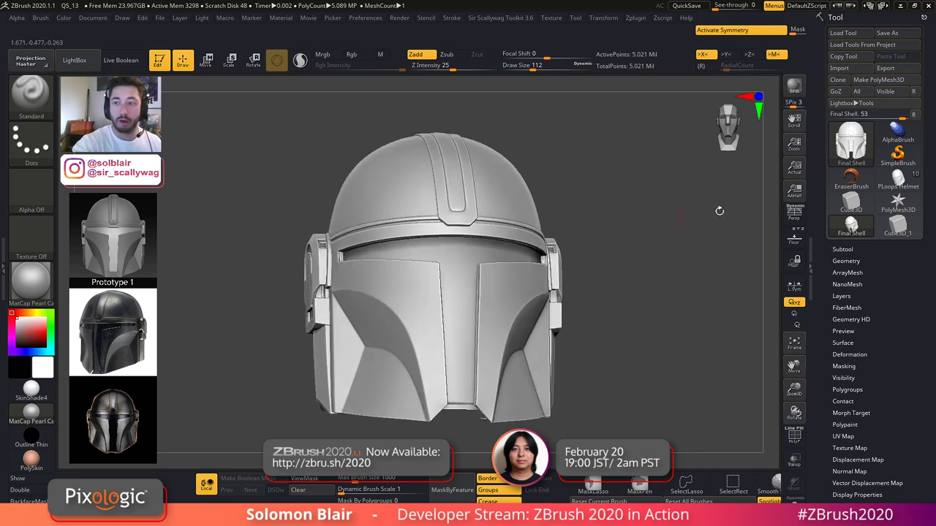
right_drag(598, 311, 579, 281)
key(shift+f)
alt+right_drag(554, 316, 535, 340)
key(shift+f)
right_drag(532, 295, 541, 343)
ctrl+right_drag(541, 307, 512, 333)
- Open the Subtool list, select the Ear 1 subtool and view it in and out of solo mode
click(842, 250)
ctrl+right_drag(734, 305, 691, 344)
alt+click(653, 305)
alt+right_drag(652, 306, 404, 313)
key(shift+f)
key(alt+s)
right_drag(706, 371, 597, 368)
key(shift+f)
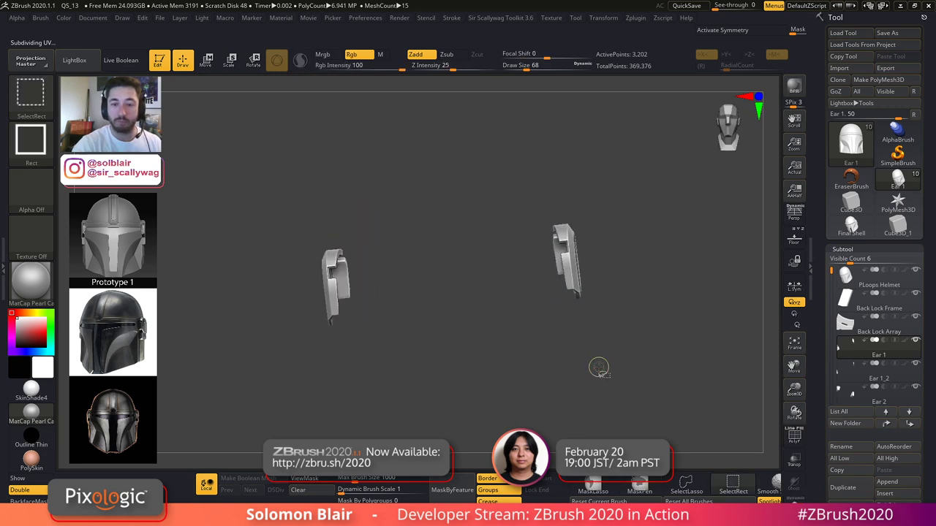
key(ctrl+shift+s)
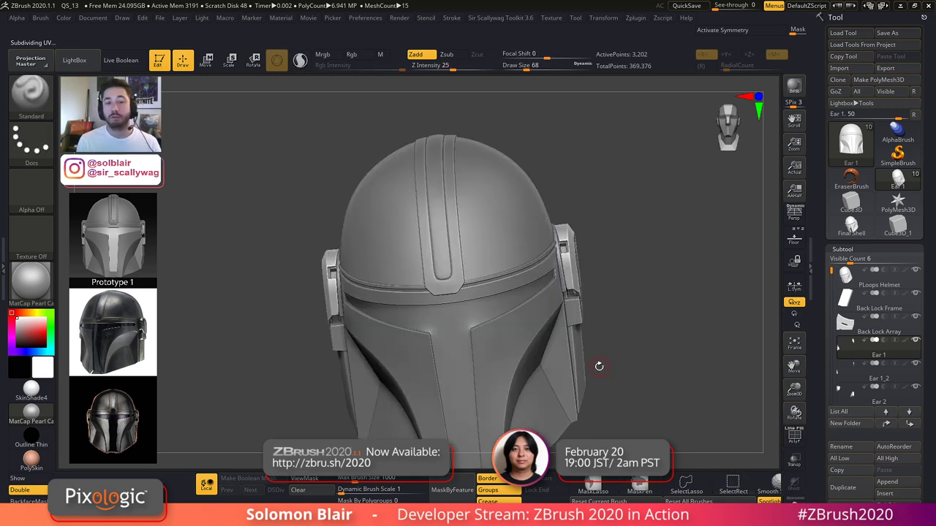
- Isolate the ear piece, preview it with dynamic subdivision and polyframe, and bring back the other subtools
ctrl+right_drag(343, 272, 342, 307)
key(alt+s)
key(shift+f)
key(d)
click(459, 174)
key(shift+f)
right_drag(362, 311, 357, 284)
key(shift+f)
key(shift+f)
key(ctrl+shift+s)
- Turn on dynamic subdivision for the ear pieces on the helmet's side, finishing on the Ear 3 subtool
key(d)
alt+click(343, 350)
key(d)
alt+click(359, 367)
key(d)
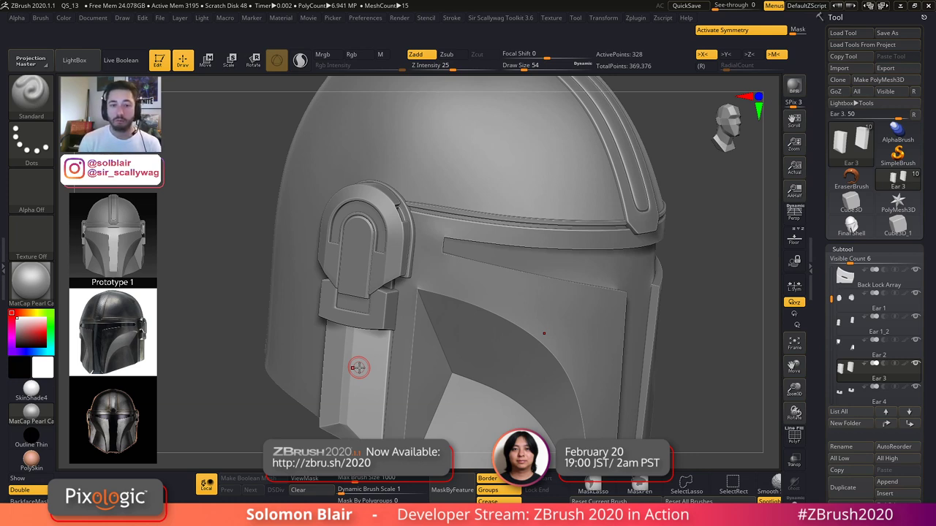
mouse_move(678, 344)
ctrl+right_down()
mouse_move(616, 332)
mouse_move(648, 345)
ctrl+right_up()
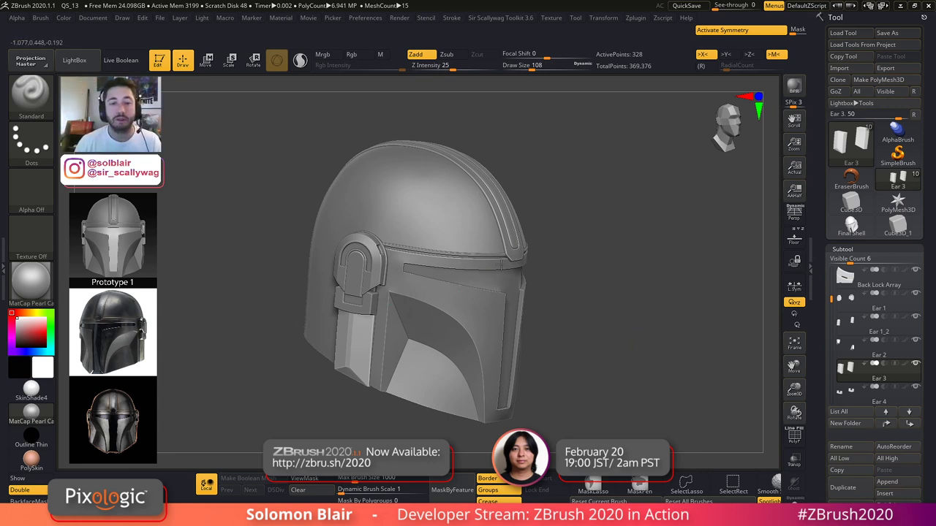
- Select the PLoops Helmet subtool, isolate it and check its polyframe
alt+right_drag(482, 256, 505, 273)
key(shift+f)
key(shift+f)
alt+right_drag(516, 330, 420, 321)
mouse_move(453, 285)
ctrl+right_down()
mouse_move(479, 305)
mouse_move(503, 274)
mouse_move(462, 324)
mouse_move(545, 337)
ctrl+right_up()
alt+click(480, 305)
key(shift+f)
key(alt+s)
key(shift+f)
- Reduce the brush draw size to 33 and inspect the lower end of the helmet's visor recess
key(bracketleft)
key(bracketleft)
key(bracketleft)
key(bracketleft)
mouse_move(493, 315)
ctrl+right_down()
mouse_move(358, 290)
mouse_move(510, 331)
mouse_move(512, 308)
mouse_move(387, 291)
ctrl+right_up()
mouse_move(560, 323)
right_down()
mouse_move(494, 324)
mouse_move(565, 326)
mouse_move(436, 223)
right_up()
right_drag(501, 287, 432, 283)
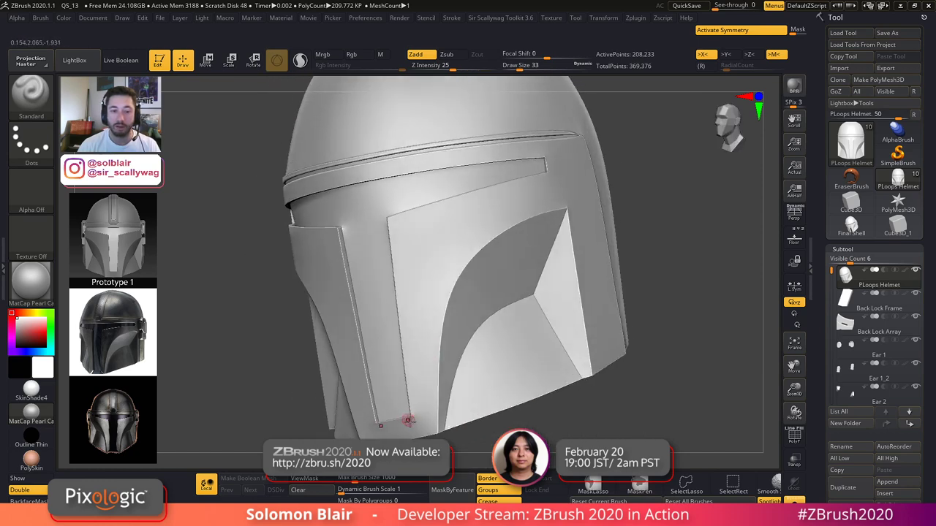
ctrl+right_drag(414, 421, 433, 416)
ctrl+right_drag(433, 416, 443, 413)
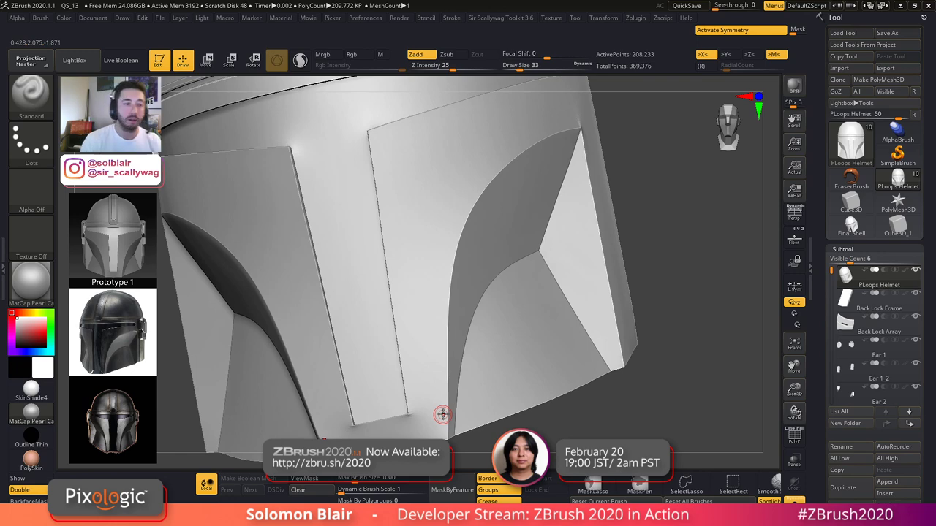
- Enlarge the black helmet reference image across the canvas in Spotlight and leave Spotlight editing
key(z)
drag(118, 339, 290, 313)
drag(311, 242, 364, 304)
drag(311, 318, 507, 304)
key(z)
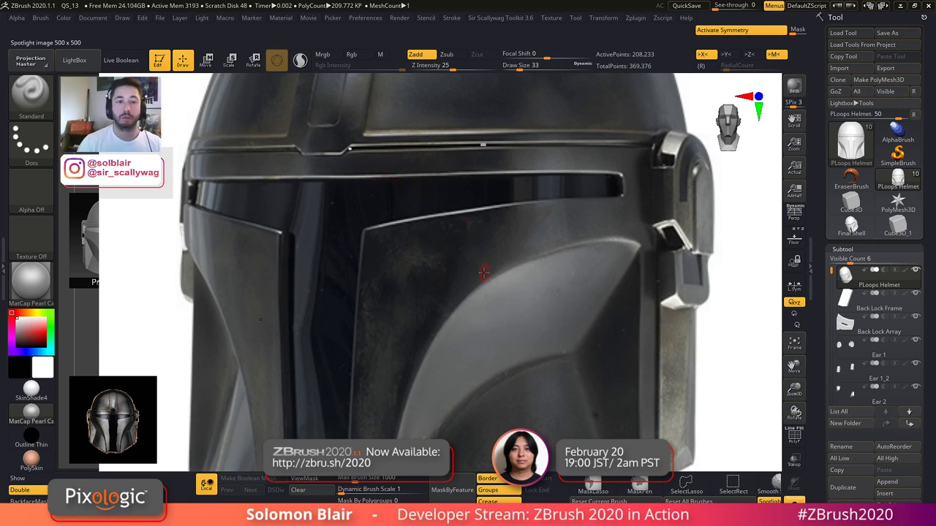
- Shrink the enlarged black helmet reference in Spotlight and return it to the reference column beneath the Prototype 1 image
key(z)
drag(506, 228, 89, 315)
drag(162, 266, 147, 264)
drag(126, 304, 127, 309)
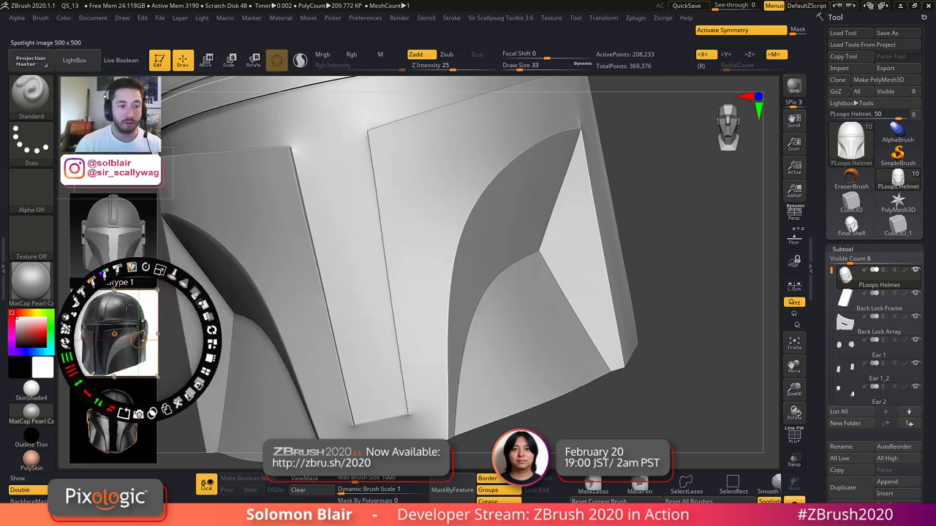
key(z)
- Frame the helmet and save the Spotlight layout over Mando_Spotlight.ZSL in the Mandalorian Helmet folder
key(s)
drag(419, 286, 440, 286)
key(f)
click(554, 19)
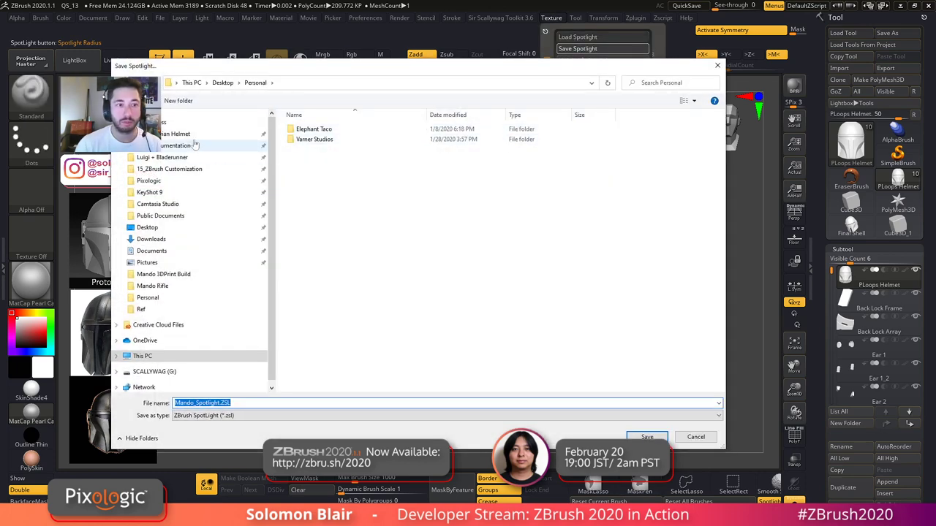
click(191, 136)
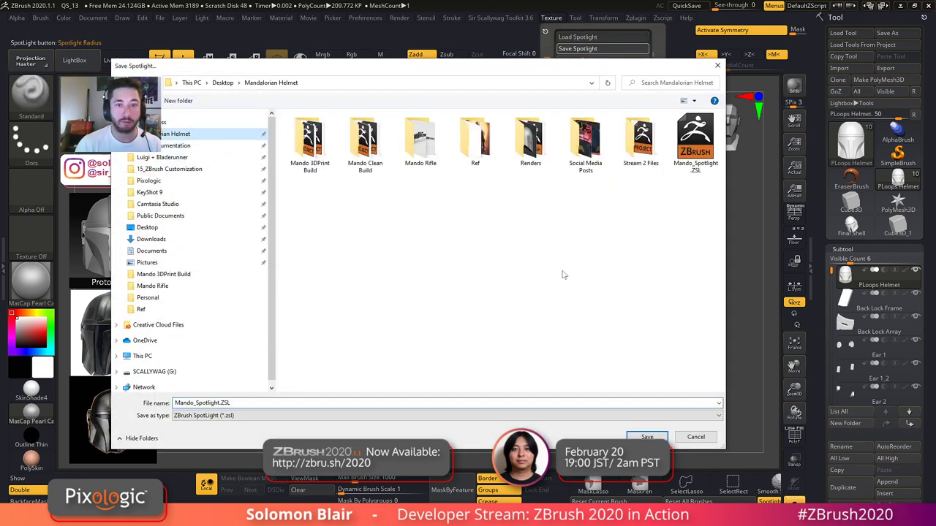
double_click(699, 169)
click(489, 261)
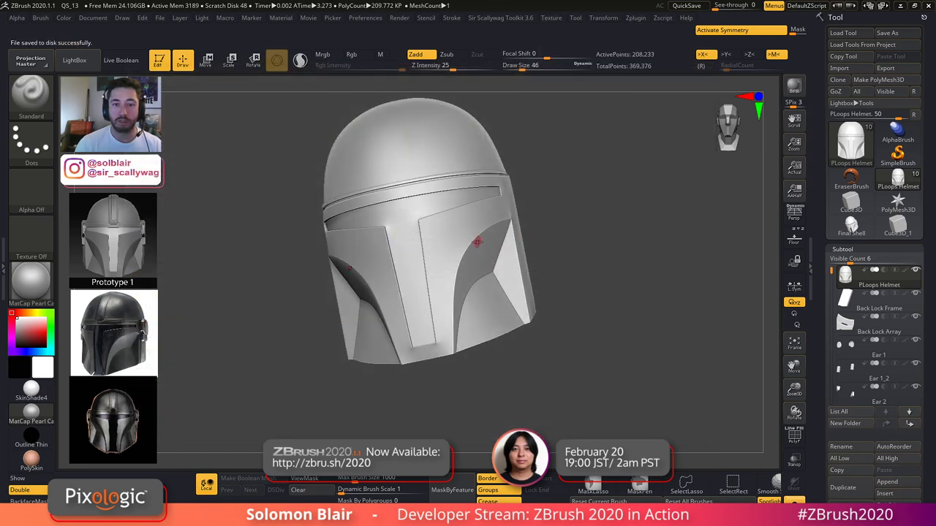
- Collapse the Subtool list and inspect the isolated helmet's visor area with its polyframe shown
alt+right_drag(451, 235, 453, 272)
ctrl+right_drag(454, 272, 464, 272)
click(870, 250)
mouse_move(518, 258)
alt+right_down()
mouse_move(536, 271)
mouse_move(564, 261)
alt+right_up()
mouse_move(488, 267)
ctrl+right_down()
mouse_move(406, 268)
mouse_move(441, 277)
mouse_move(426, 261)
mouse_move(445, 265)
ctrl+right_up()
key(shift+f)
key(shift+f)
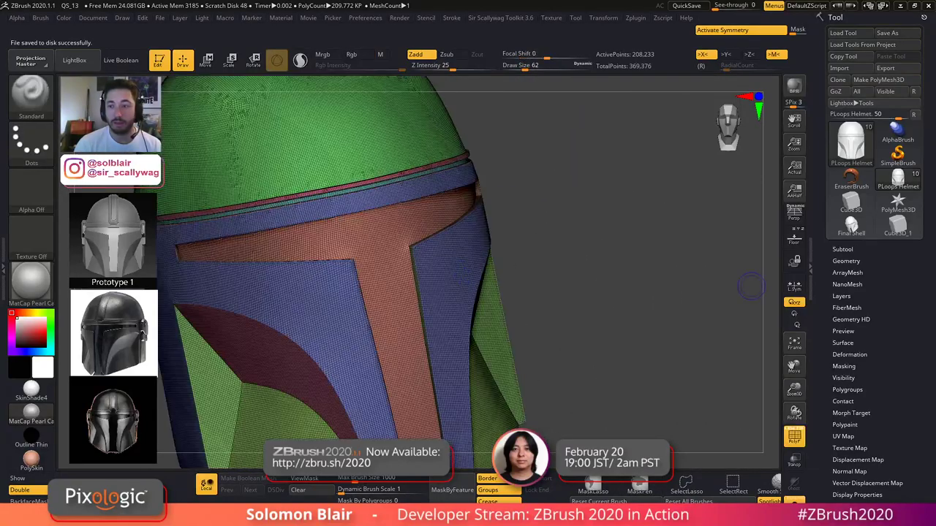
- Open the Geometry settings and inspect the polyframe around the visor recess from below
click(866, 263)
alt+right_drag(594, 296, 713, 372)
mouse_move(419, 204)
right_down()
mouse_move(500, 234)
mouse_move(429, 208)
mouse_move(412, 219)
mouse_move(508, 234)
mouse_move(444, 199)
right_up()
key(shift+f)
key(shift+f)
ctrl+right_drag(572, 295, 533, 243)
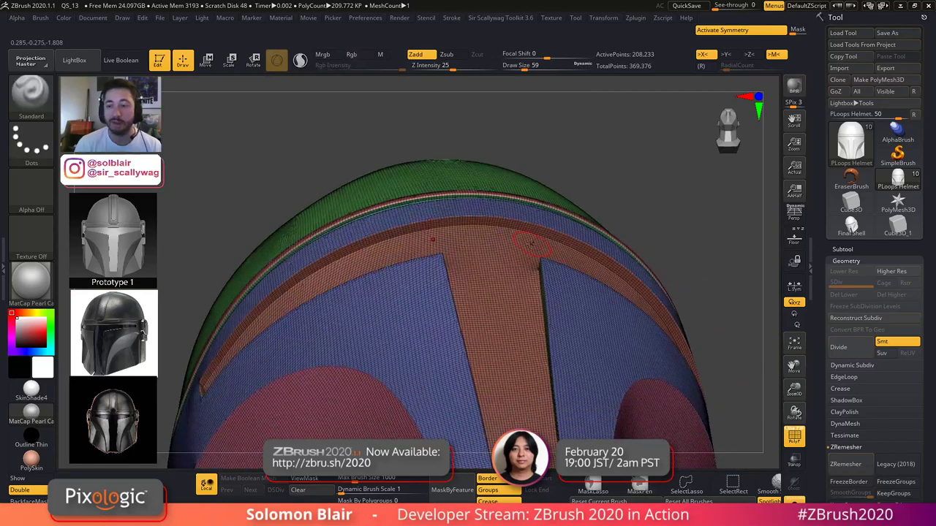
- Divide the PLoops Helmet up to subdivision level 3, drop to level 1 and check the visor edge's polyframe
click(838, 347)
key(shift+f)
right_drag(596, 366, 506, 353)
right_drag(506, 353, 470, 328)
key(shift+f)
ctrl+right_drag(528, 337, 449, 319)
key(shift+d)
key(shift+d)
key(shift+f)
key(shift+f)
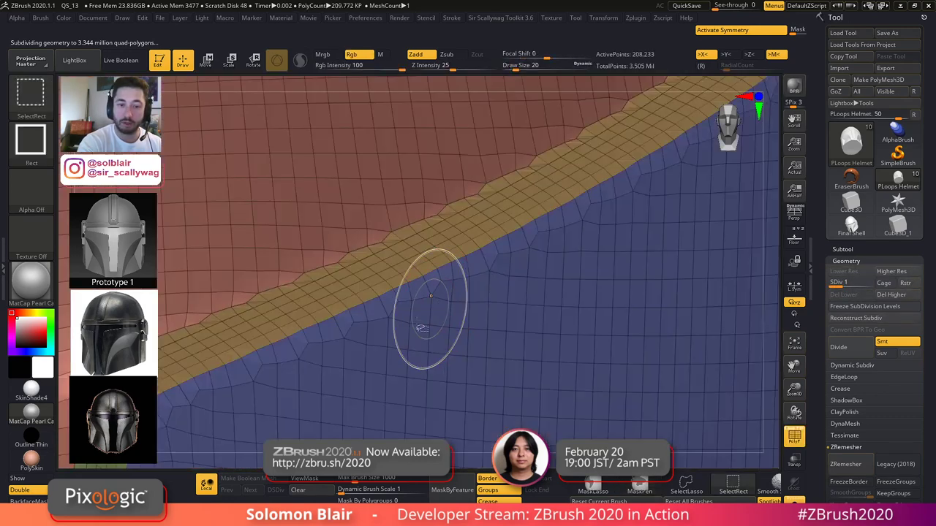
- Raise the helmet back to subdivision level 3 and examine the polyframe along the visor edge
alt+right_drag(366, 363, 465, 301)
mouse_move(357, 358)
ctrl+right_down()
mouse_move(585, 296)
mouse_move(536, 307)
mouse_move(486, 278)
ctrl+right_up()
key(shift+f)
key(d)
key(d)
right_drag(638, 305, 530, 298)
ctrl+right_drag(704, 235, 639, 215)
key(shift+f)
key(shift+f)
- Reduce the draw size to 9 and examine the pinched topology at the visor slot's outer corner
mouse_move(557, 319)
ctrl+right_down()
mouse_move(601, 352)
mouse_move(560, 304)
ctrl+right_up()
key(shift+f)
key(s)
drag(560, 313, 555, 313)
ctrl+right_drag(558, 307, 594, 316)
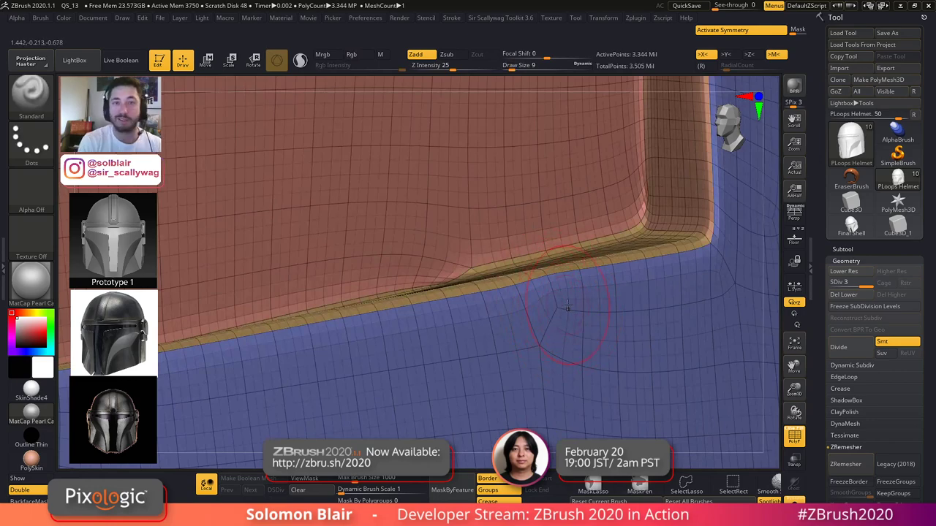
right_drag(567, 305, 675, 341)
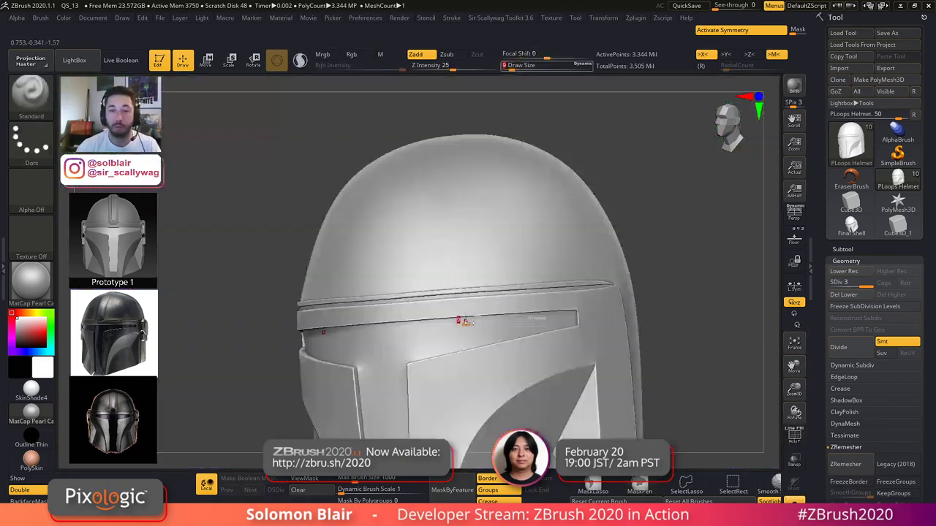
- Compare the helmet's front at subdivision level 1 with polyframe and at level 2 without it
alt+right_drag(462, 322, 358, 289)
shift+right_drag(359, 289, 454, 310)
key(shift+d)
key(shift+d)
key(shift+f)
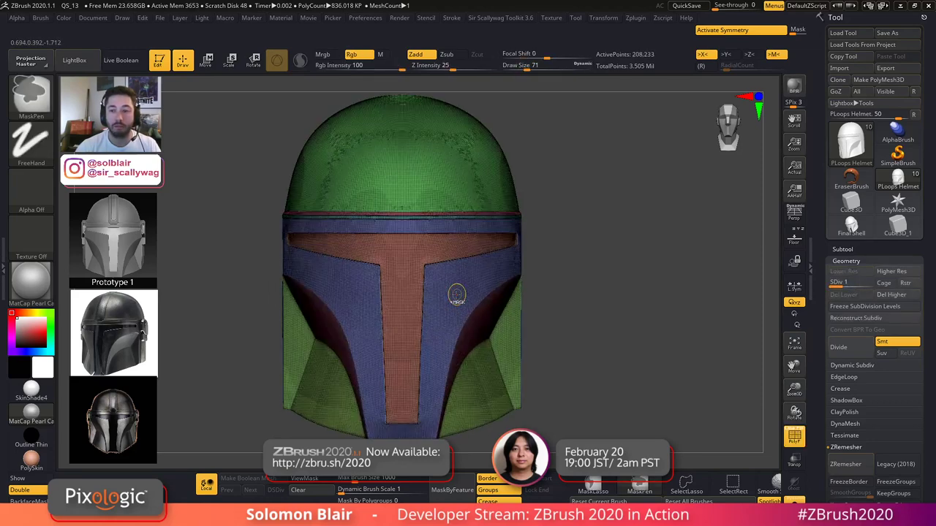
key(ctrl+d)
key(shift+f)
alt+right_drag(555, 318, 568, 305)
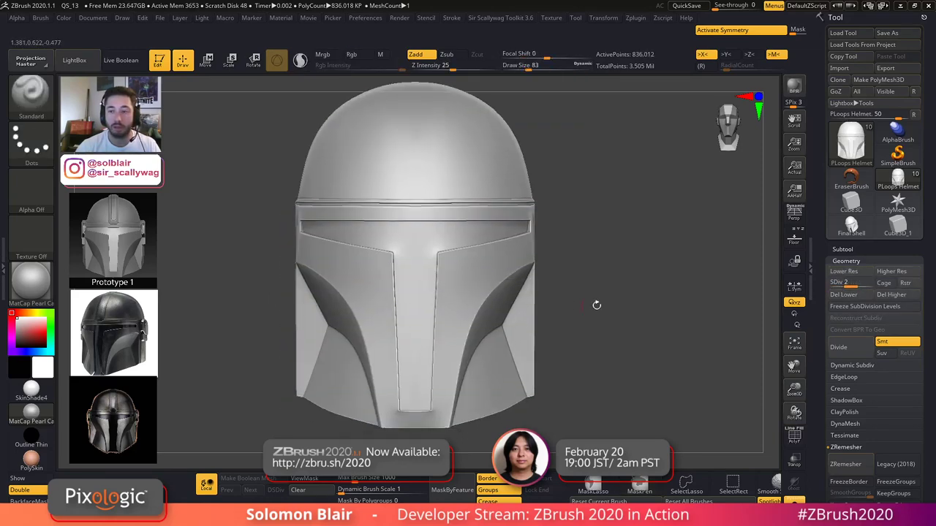
- Undo the subdivision of the PLoops Helmet and show its polyframe
key(ctrl+d)
key(ctrl+z)
key(shift+f)
- Remesh the PLoops Helmet with DynaMesh at a resolution of 1488
ctrl+right_drag(712, 382, 789, 366)
click(845, 422)
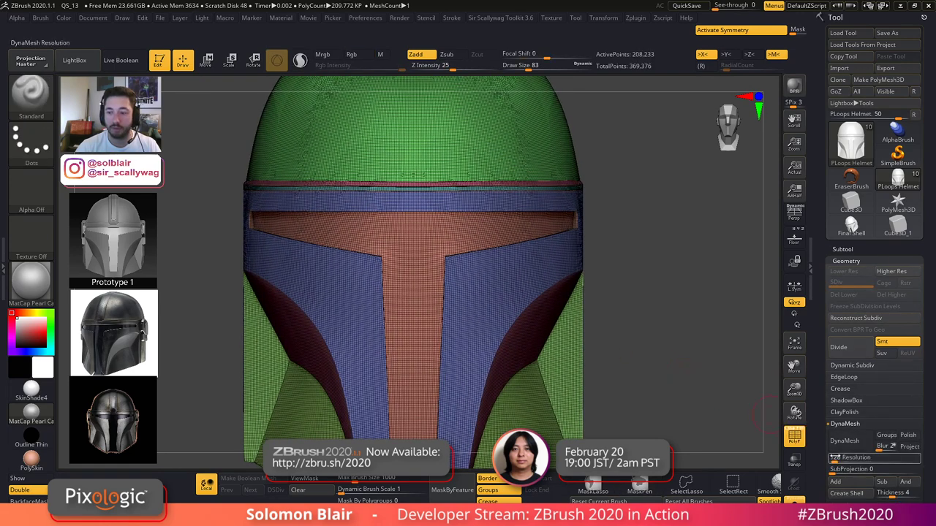
key(shift+f)
right_drag(518, 282, 601, 295)
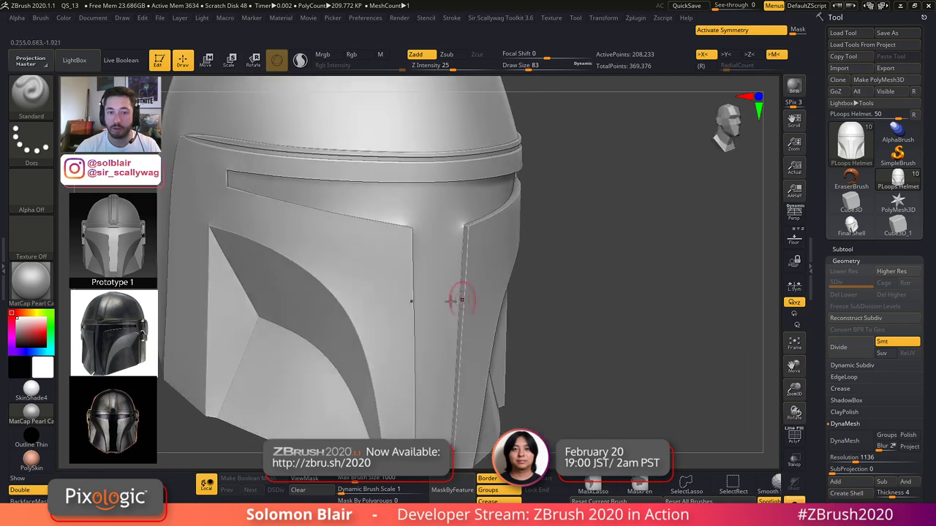
alt+right_drag(344, 301, 361, 308)
key(s)
drag(361, 308, 364, 309)
ctrl+right_drag(643, 369, 654, 391)
drag(857, 459, 875, 448)
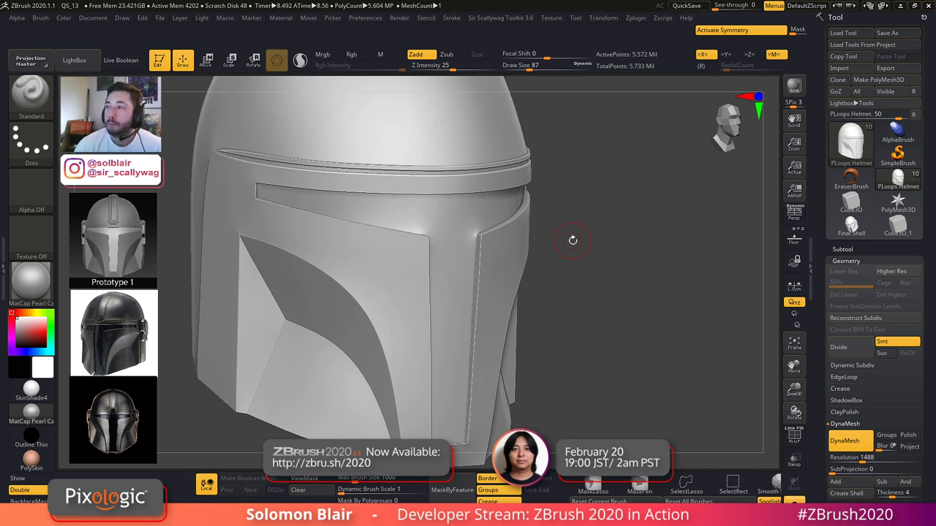
- Check the DynaMeshed helmet's polyframe and surface around the visor and cheek plates
key(shift+f)
key(shift+f)
ctrl+right_drag(645, 325, 649, 373)
ctrl+right_drag(437, 276, 440, 252)
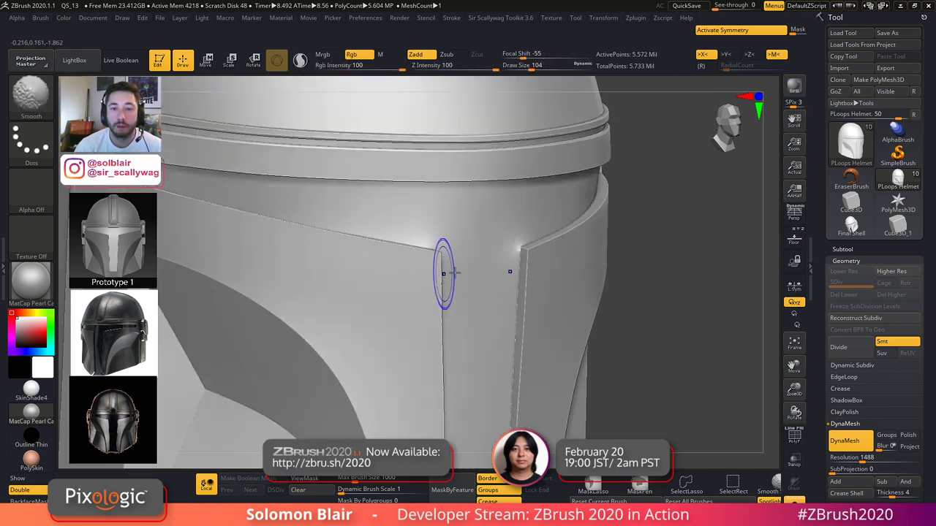
key(shift+f)
ctrl+right_drag(522, 367, 523, 413)
key(shift+f)
- Reduce the draw size to 29, undo the last stroke and inspect the visor's inner corner up close
mouse_move(424, 324)
alt+right_down()
mouse_move(506, 319)
mouse_move(462, 339)
mouse_move(501, 300)
mouse_move(500, 318)
mouse_move(487, 314)
alt+right_up()
key([)
key([)
key([)
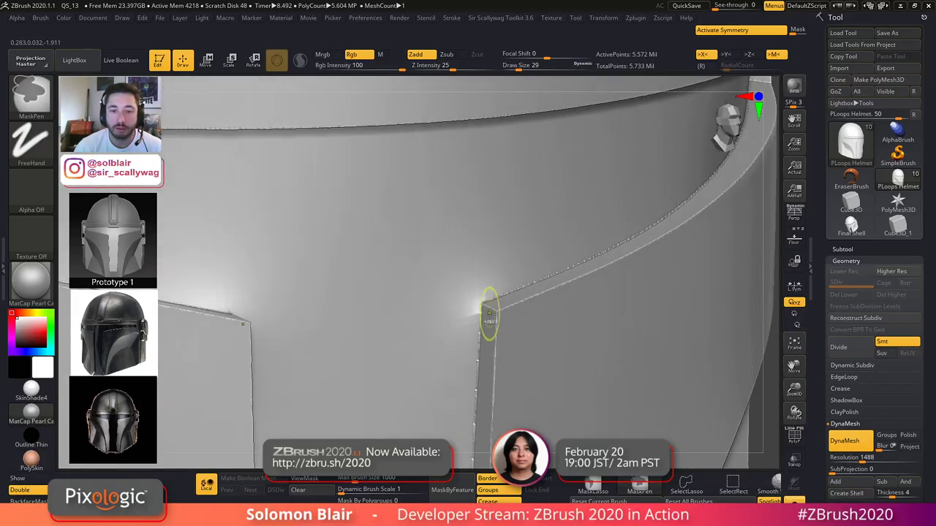
key(ctrl+z)
key(ctrl+shift)
ctrl+right_drag(492, 315, 117, 334)
key(shift+f)
key(shift+f)
ctrl+right_drag(426, 336, 633, 83)
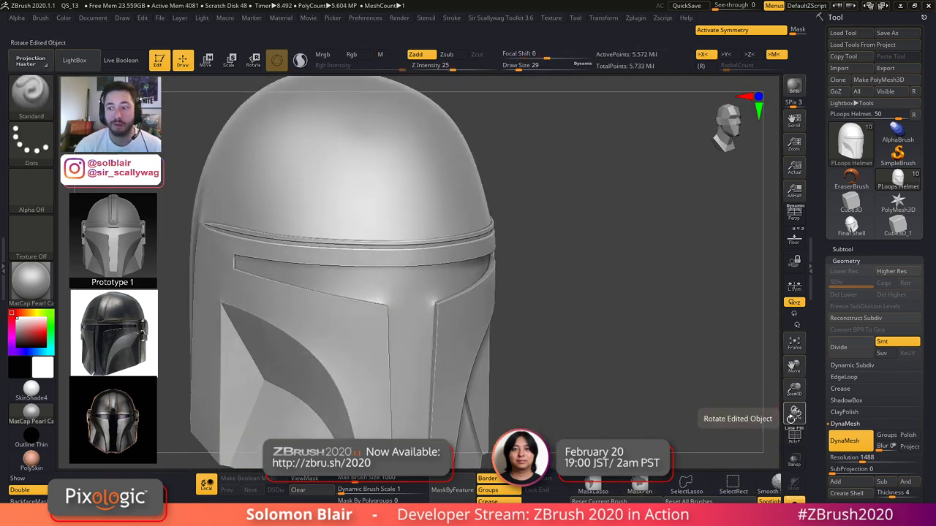
- Set the draw size to 41 and compare the DynaMeshed shell from the front, both isolated and with all subtools
alt+right_drag(508, 339, 471, 312)
key(s)
drag(471, 312, 475, 312)
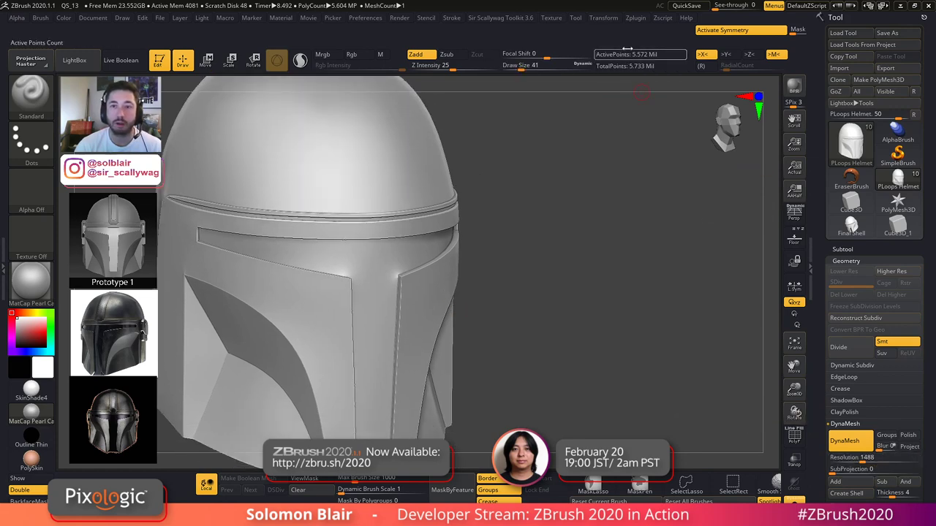
shift+right_drag(488, 202, 673, 365)
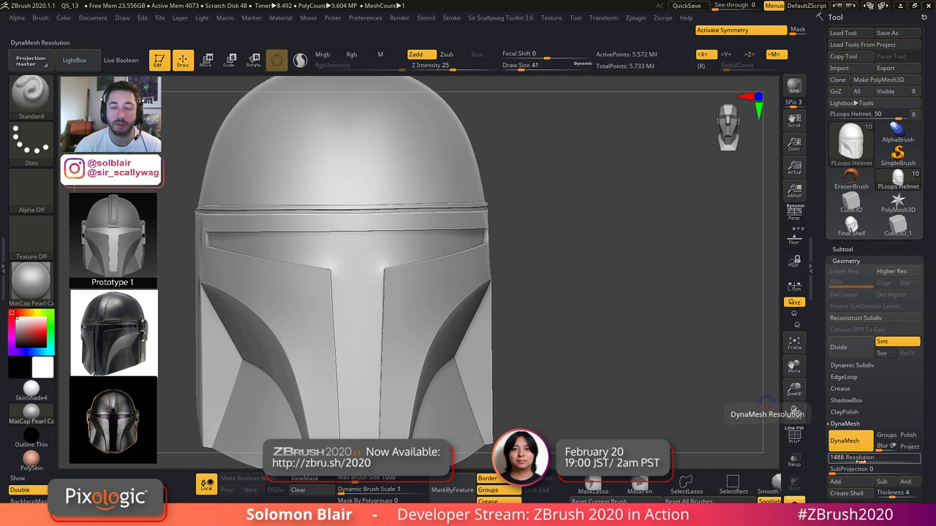
ctrl+right_drag(694, 416, 593, 389)
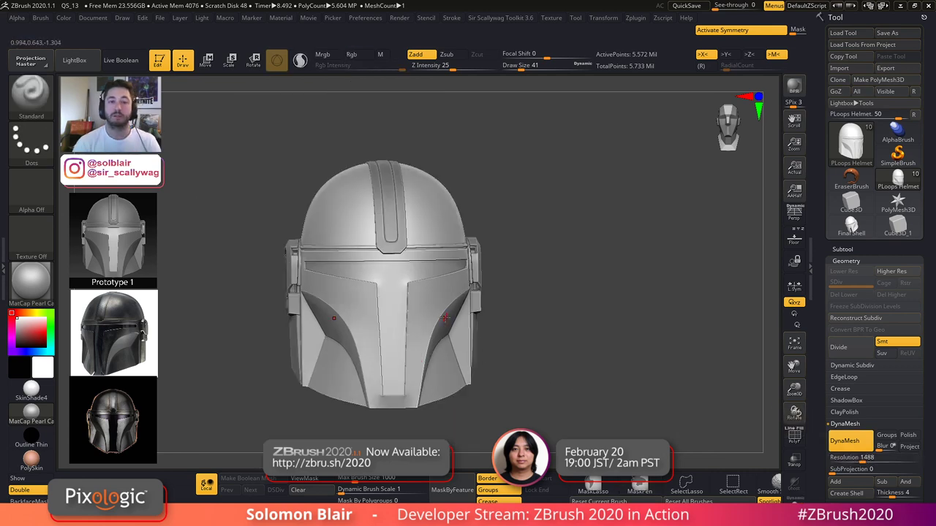
key(w)
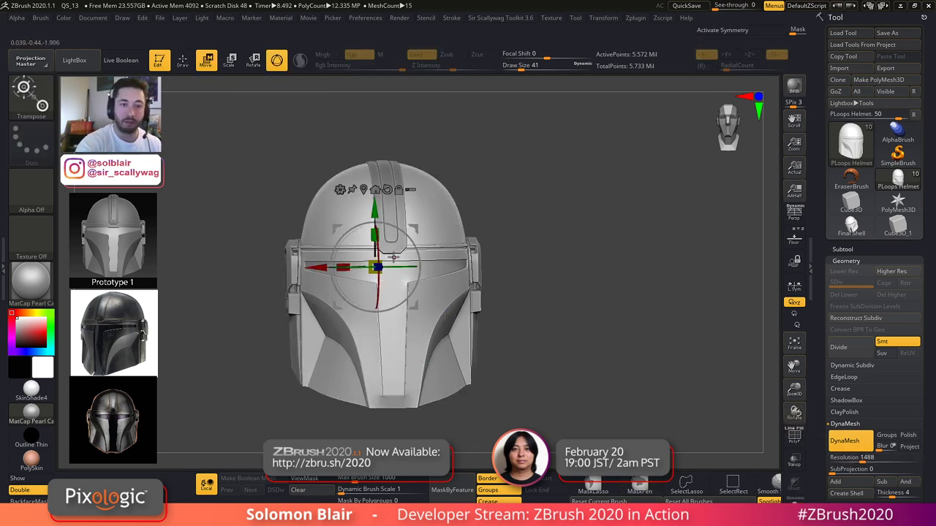
ctrl+right_drag(400, 238, 434, 197)
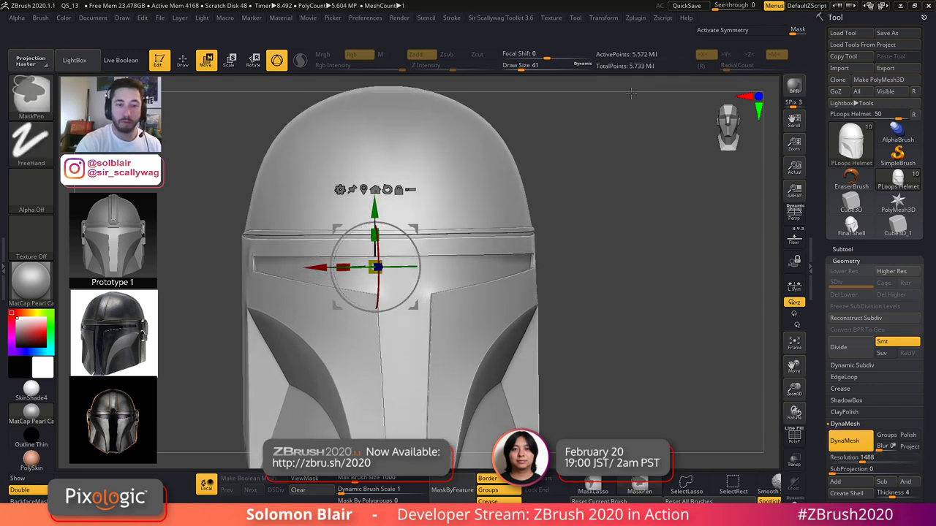
ctrl+right_drag(631, 93, 618, 382)
key(q)
right_drag(510, 314, 502, 314)
- Set the draw size to 120 and try smoothing the cheek plate's upper edge beside the visor
key(shift+f)
mouse_move(415, 294)
alt+right_down()
mouse_move(524, 312)
mouse_move(613, 373)
alt+right_up()
key(x)
key(shift+f)
key(shift+f)
key(shift+f)
ctrl+right_drag(566, 332, 624, 341)
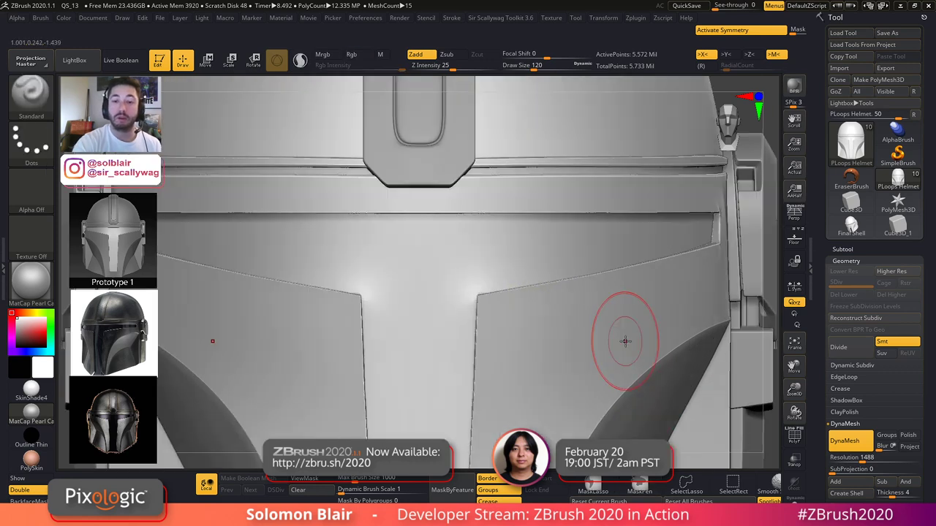
shift+drag(538, 302, 570, 286)
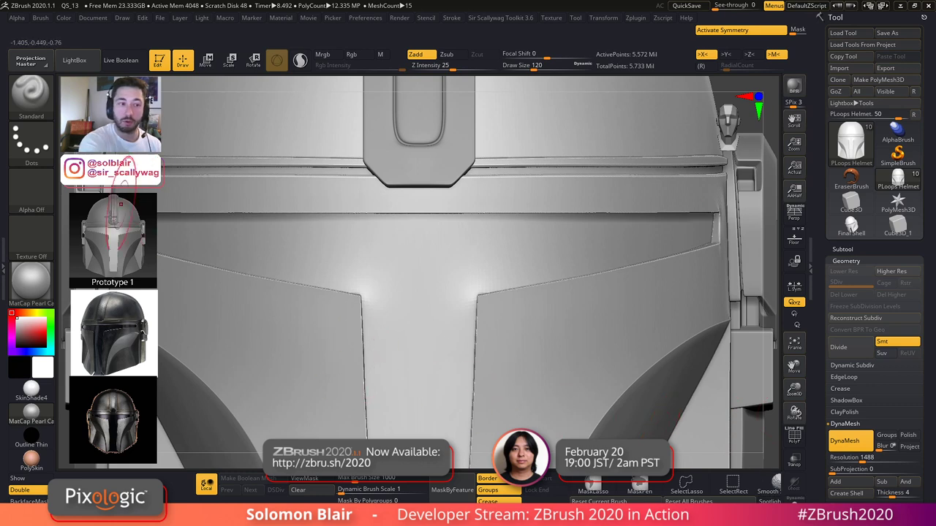
- Collapse the tool tray and smooth the upper edges of both cheek plates along the visor opening
click(809, 269)
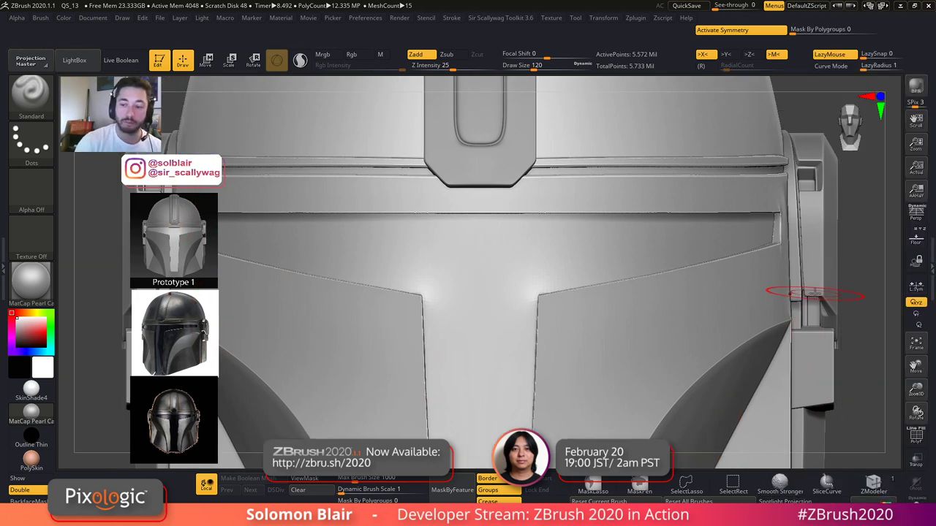
click(41, 18)
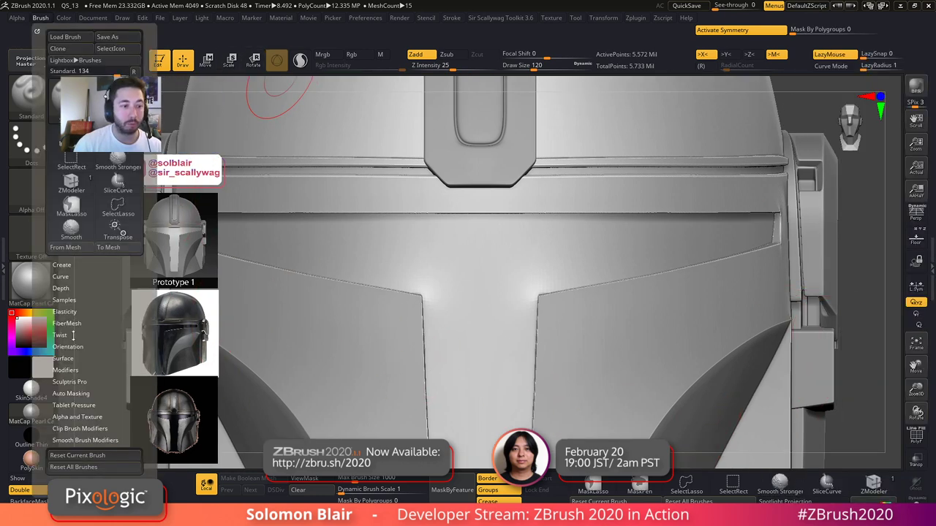
click(65, 300)
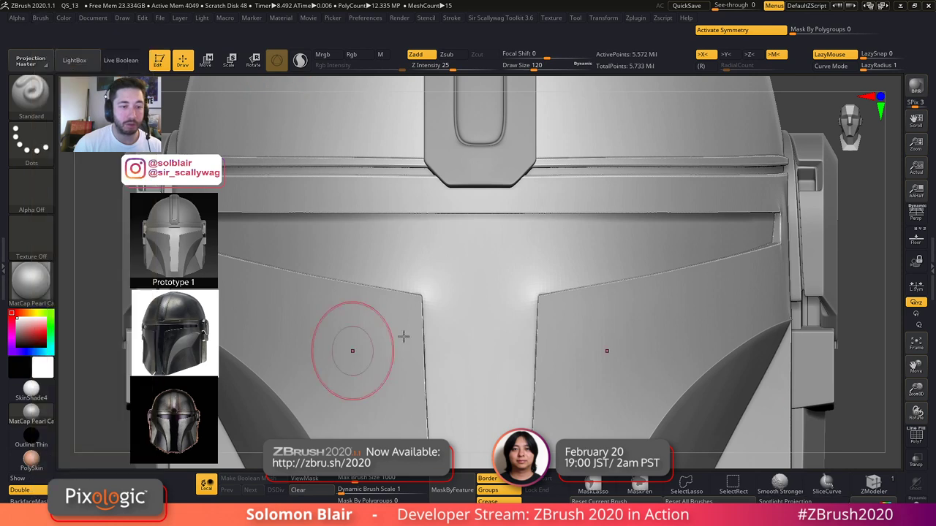
shift+drag(560, 292, 580, 292)
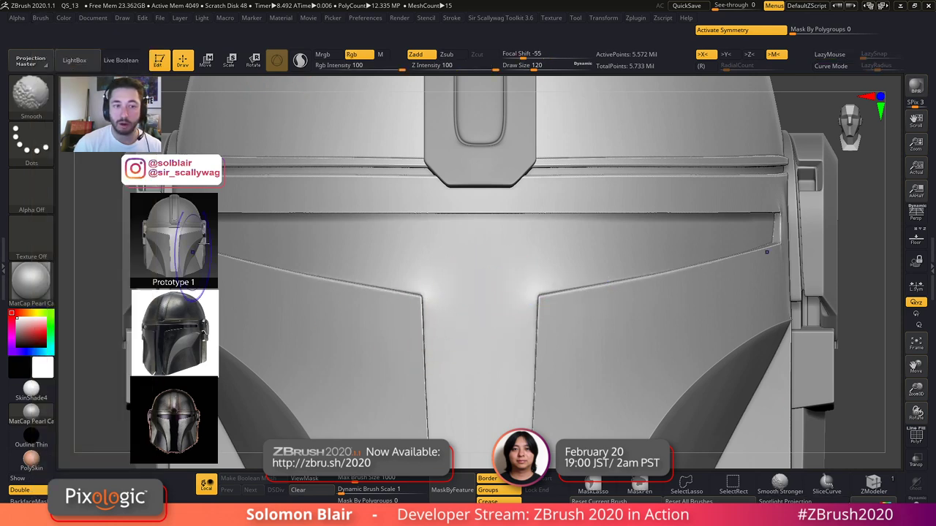
- Undo the last smoothing, smooth the cheek plate's upper edge again and inspect the visor corner
right_drag(585, 330, 539, 336)
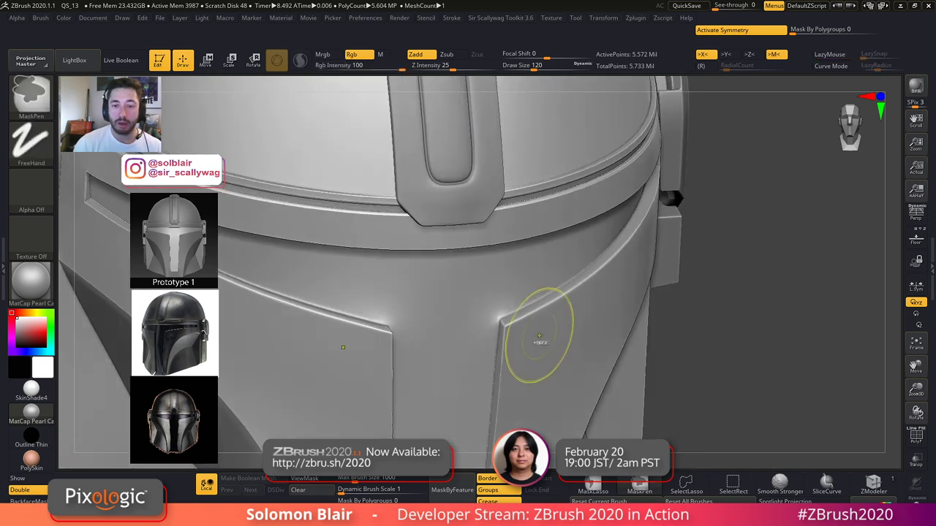
key(ctrl+z)
shift+drag(517, 320, 593, 278)
ctrl+right_drag(540, 330, 635, 361)
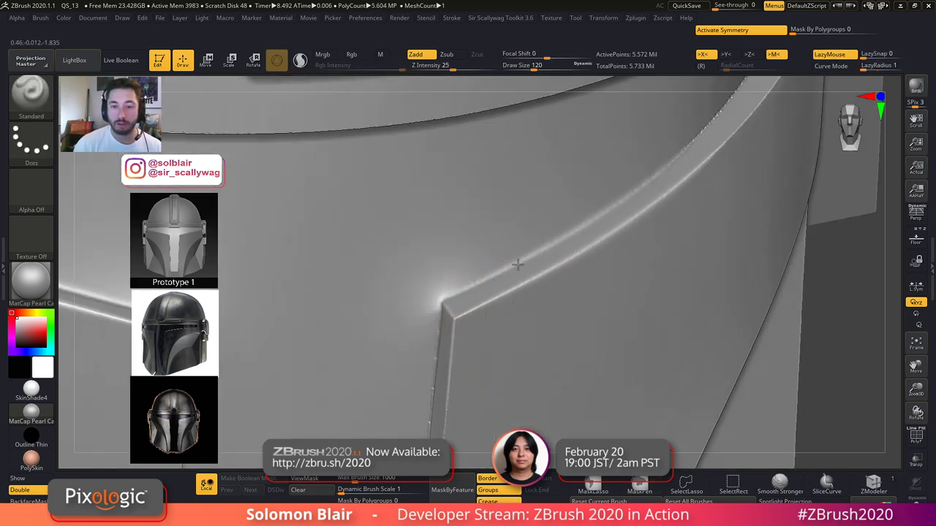
right_drag(520, 263, 546, 262)
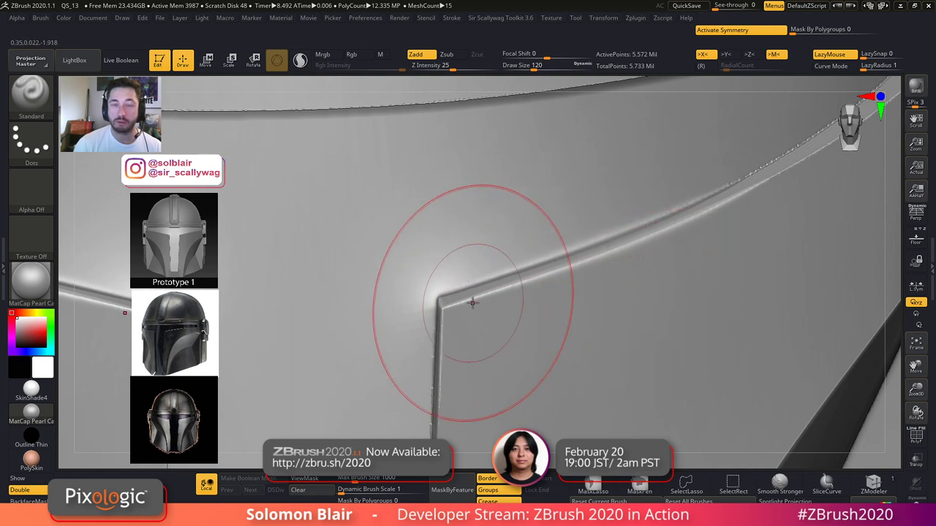
ctrl+right_drag(412, 293, 616, 79)
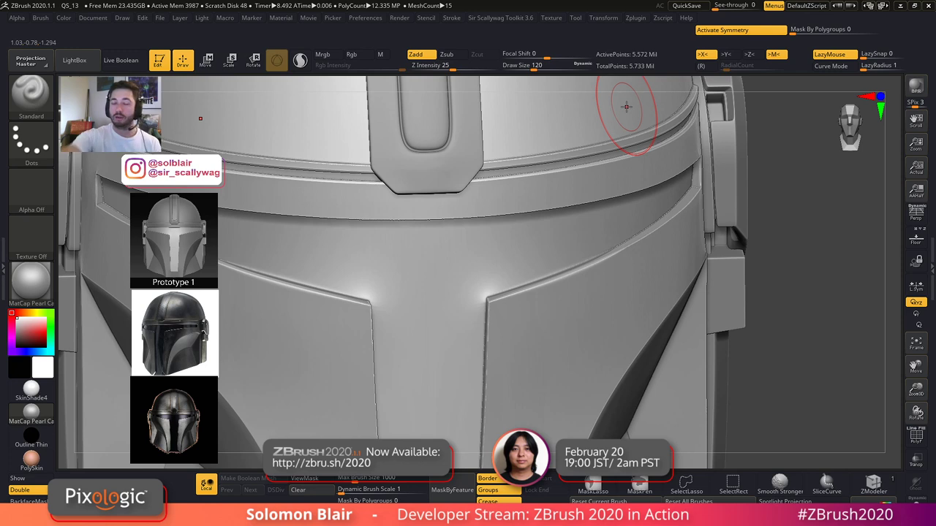
- Set the draw size to 101 and activate the Move gizmo on the helmet with X symmetry on
ctrl+right_drag(612, 341, 669, 326)
alt+right_drag(724, 341, 689, 311)
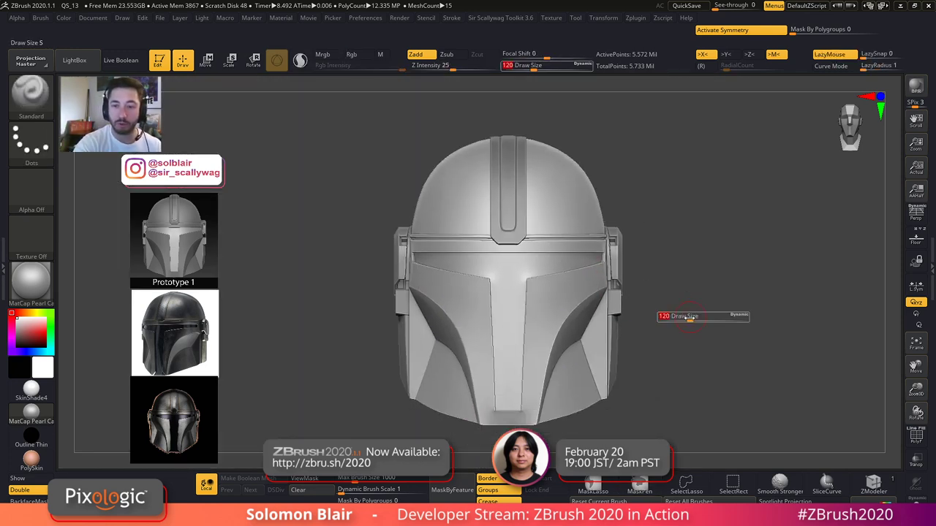
key(w)
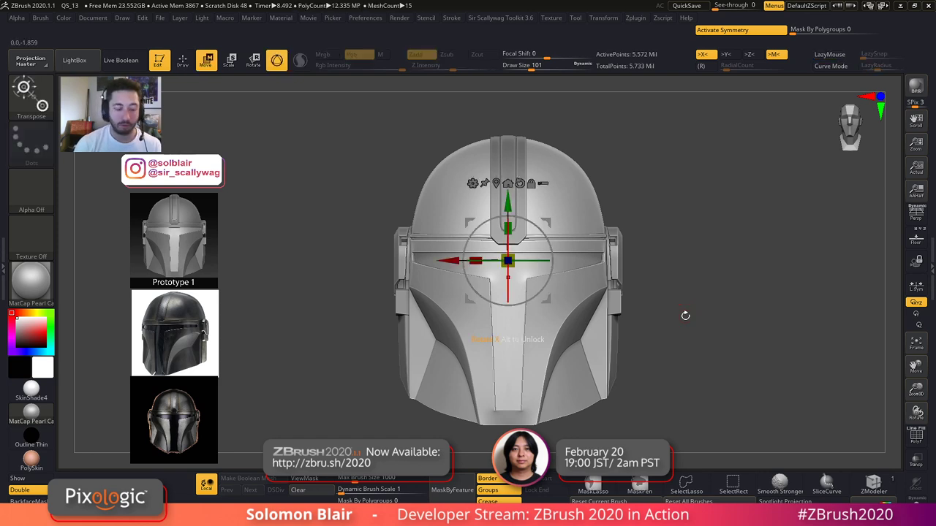
key(x)
key(x)
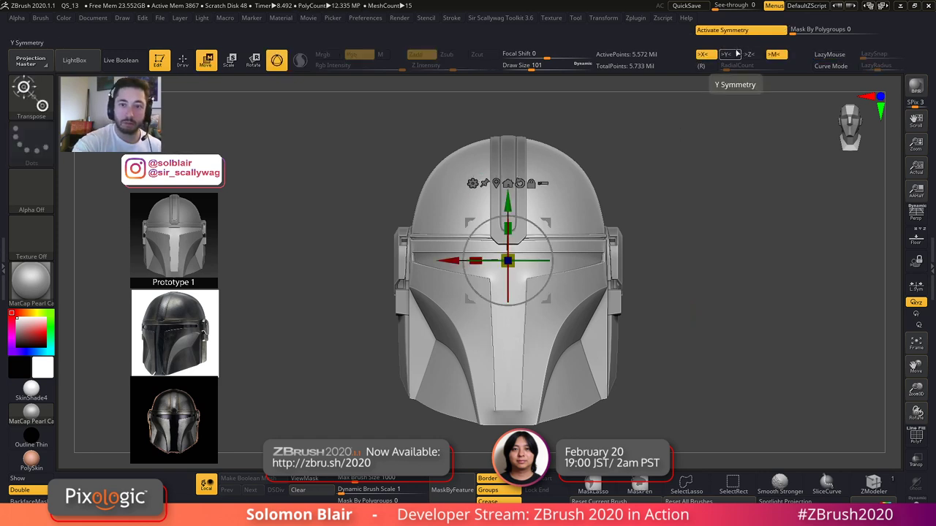
- Turn off symmetry and compare the gizmo's deformer options with the helmet tool's Deformation settings
click(723, 31)
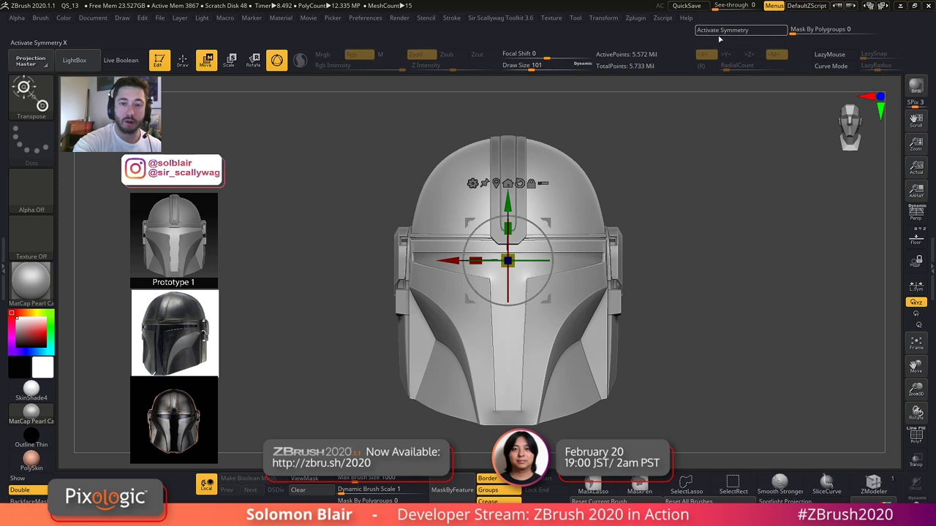
click(472, 183)
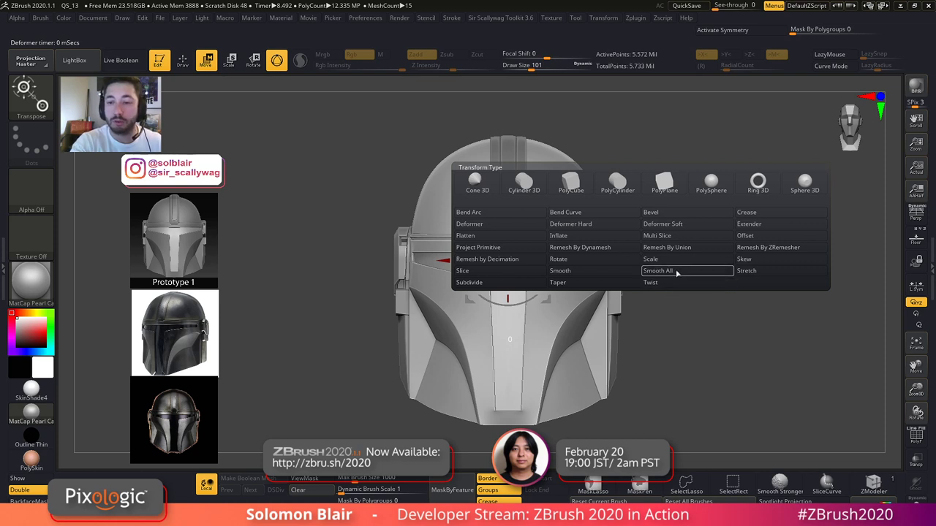
click(933, 268)
click(877, 260)
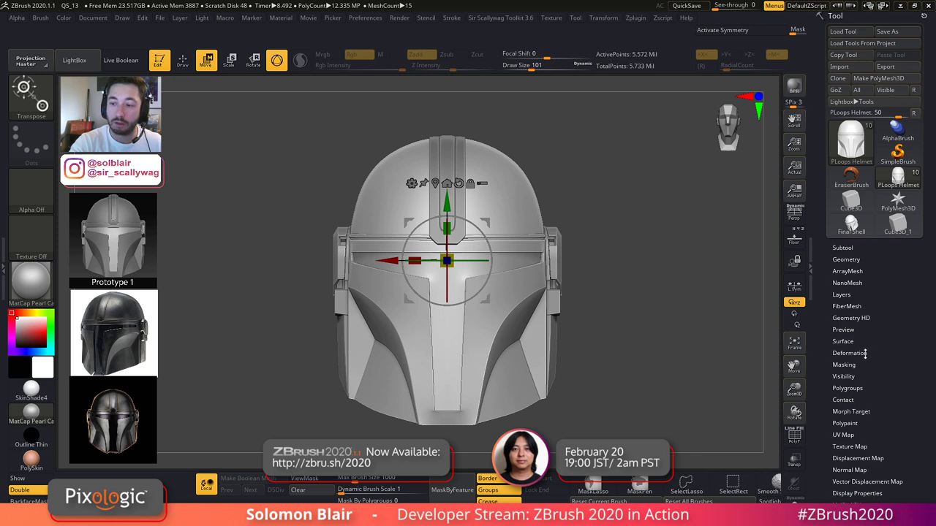
click(885, 353)
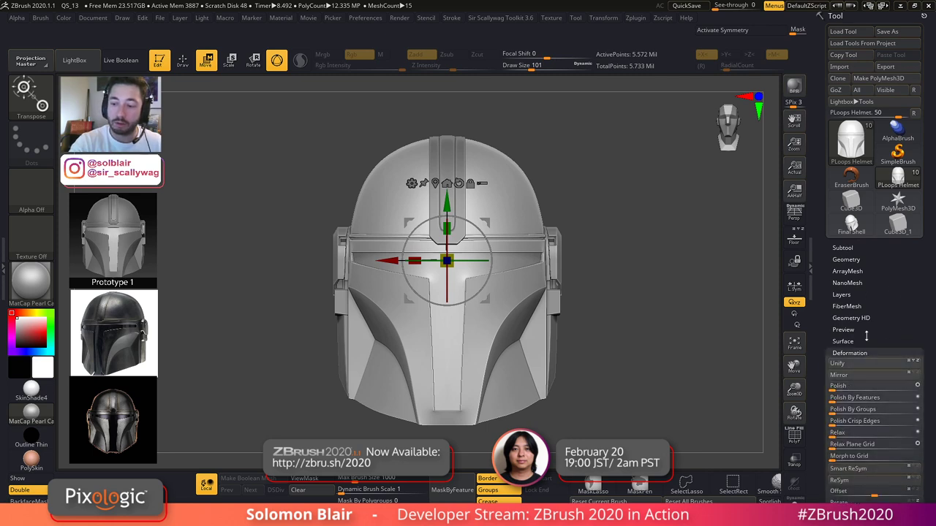
drag(884, 348, 881, 277)
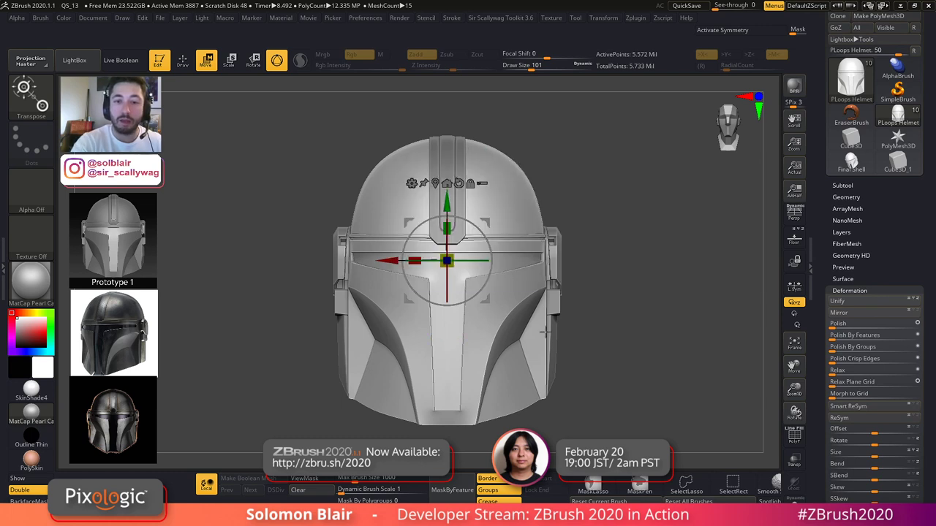
click(411, 183)
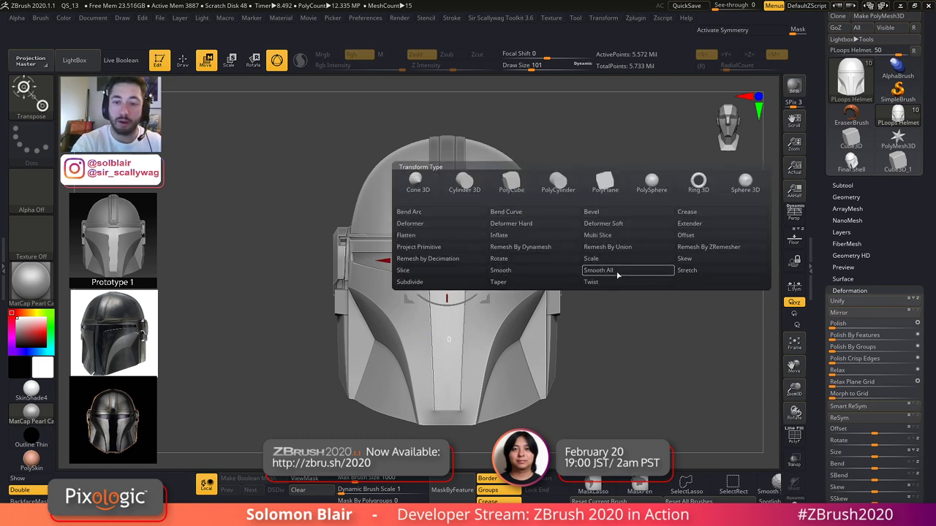
- Try a light Polish deformation on the helmet, inspect the cheek plate edges close up and undo it
key(q)
ctrl+right_drag(504, 274, 710, 334)
key(shift+f)
drag(833, 327, 837, 328)
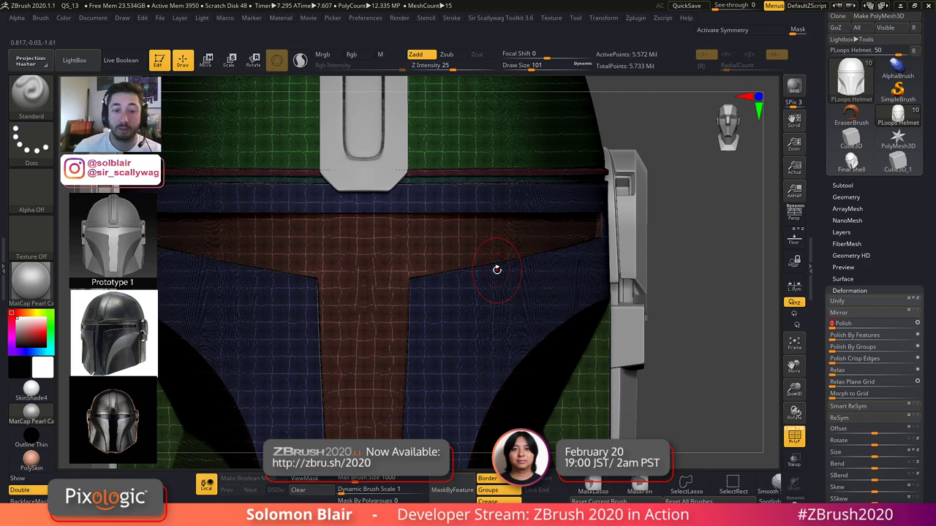
key(shift+f)
ctrl+right_drag(463, 283, 526, 334)
key(bracketleft)
key(bracketleft)
mouse_move(456, 278)
ctrl+right_down()
mouse_move(466, 264)
mouse_move(489, 264)
ctrl+right_up()
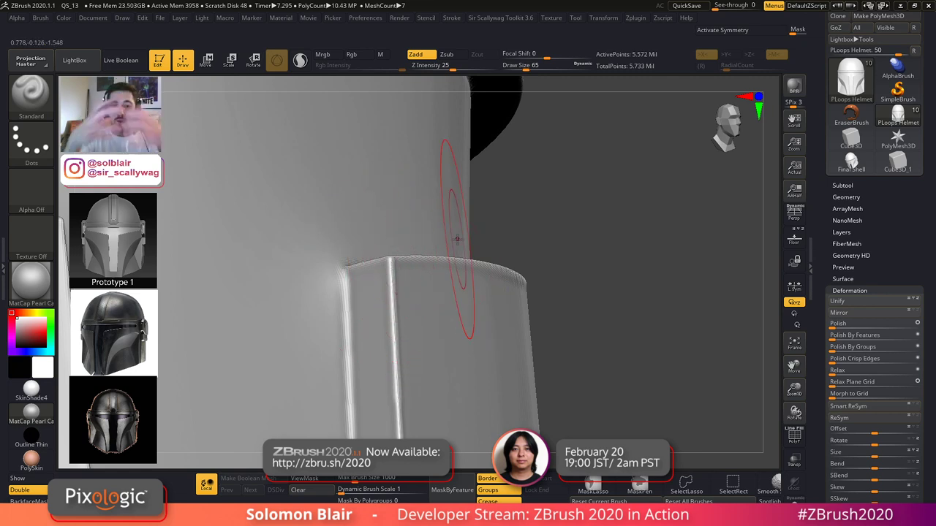
key(ctrl+z)
key(ctrl+z)
- Try the gizmo's Smooth All deformer on the helmet and view the whole model at an angle
ctrl+right_drag(409, 221, 582, 360)
key(w)
click(361, 182)
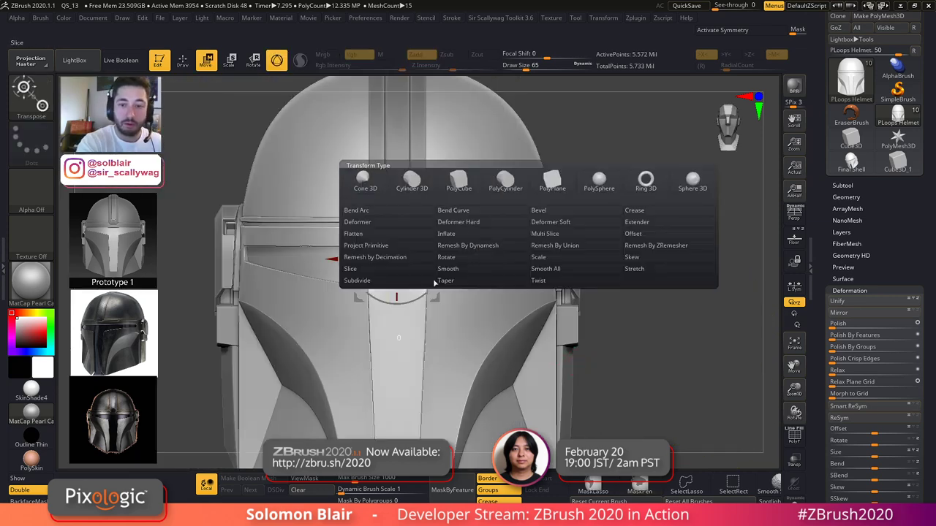
click(361, 182)
click(560, 270)
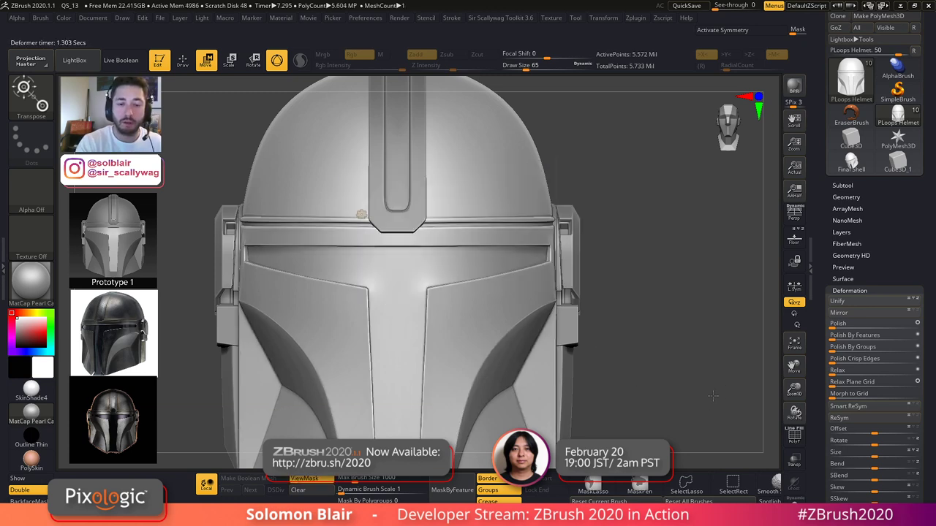
ctrl+right_drag(656, 328, 668, 387)
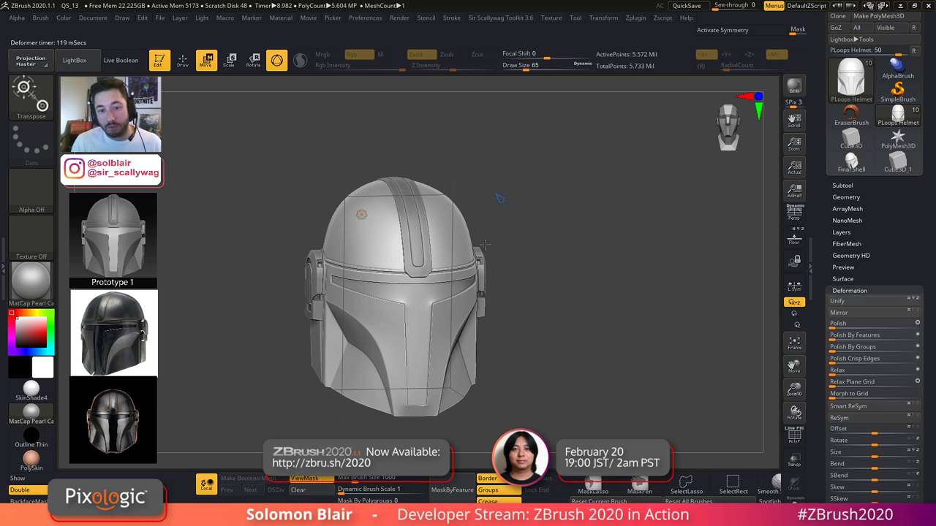
- Remove the Smooth All deformation, reapply it and remove it again to compare the helmet's edges
key(ctrl+h)
click(362, 220)
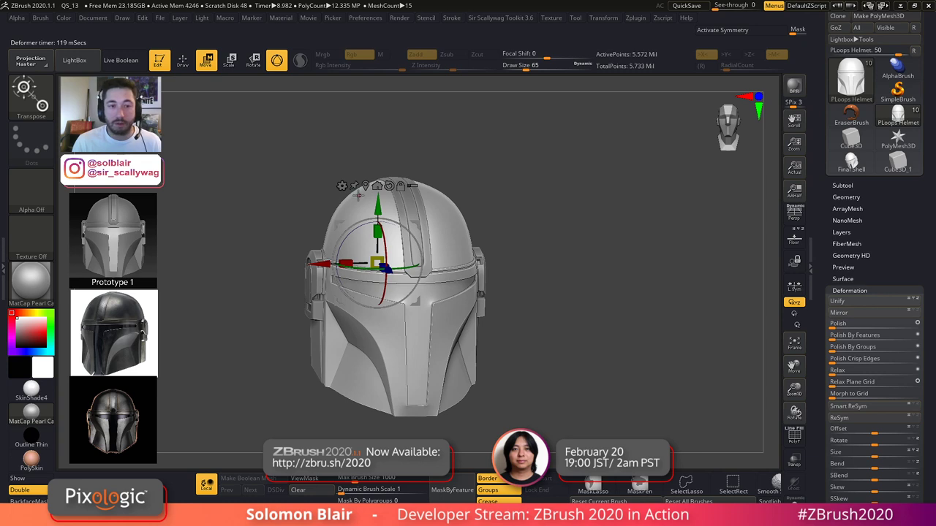
click(341, 185)
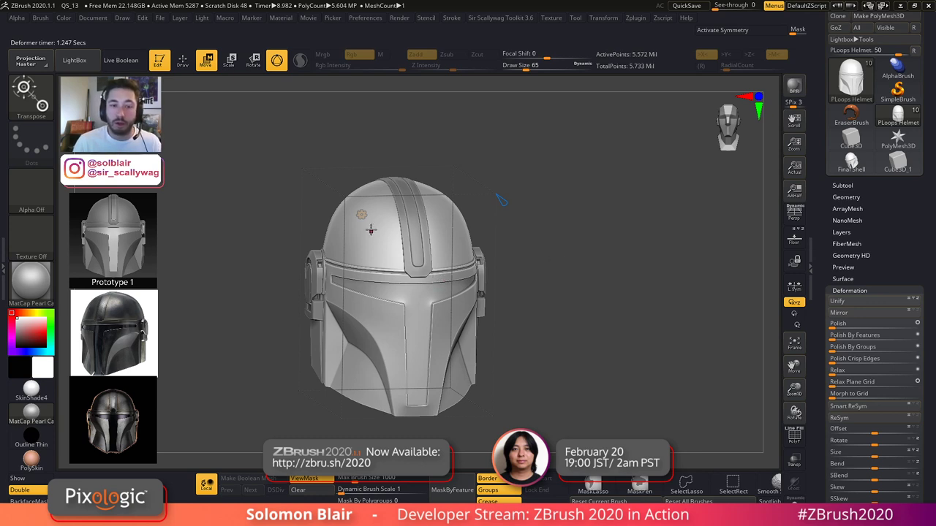
click(361, 213)
click(536, 213)
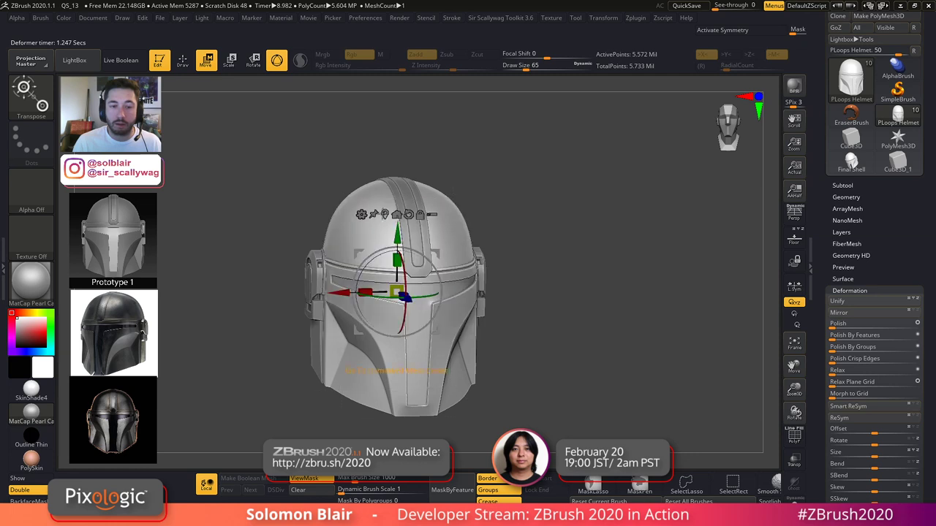
- Apply the Smooth All deformer to the helmet and inspect the softened cheek plate corner beside the visor
click(361, 215)
click(561, 302)
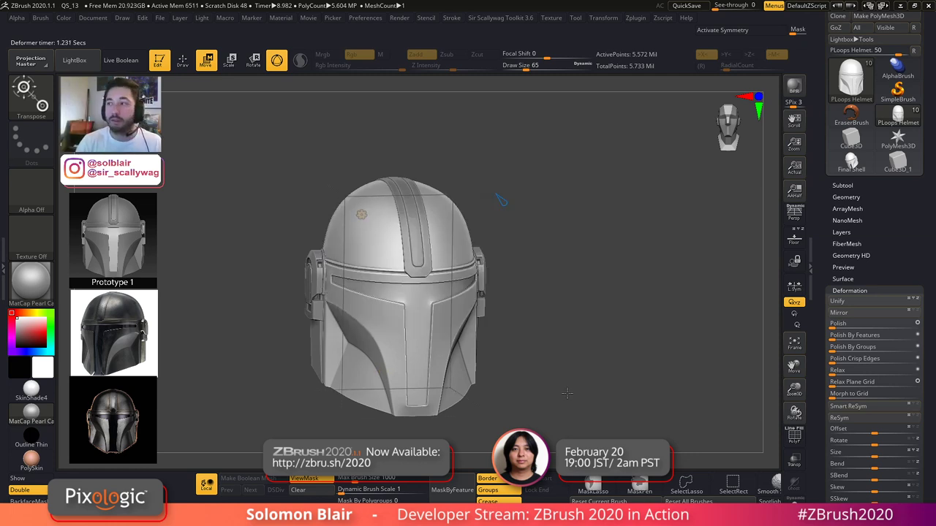
key(q)
key(shift+f)
ctrl+right_drag(434, 297, 702, 373)
ctrl+right_drag(493, 338, 606, 369)
key(shift+f)
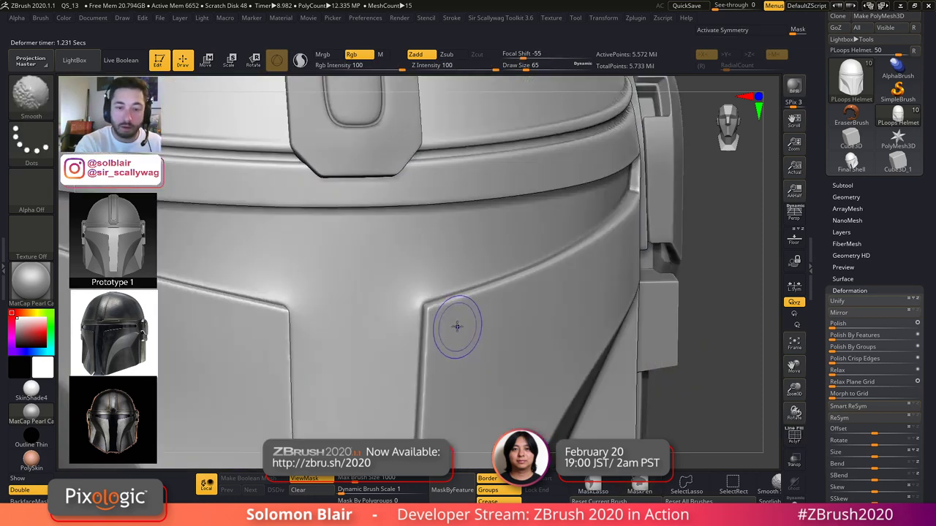
right_drag(448, 314, 504, 340)
- Undo and redo the Smooth All deformation to compare the cheek plate corner before and after
key(ctrl+z)
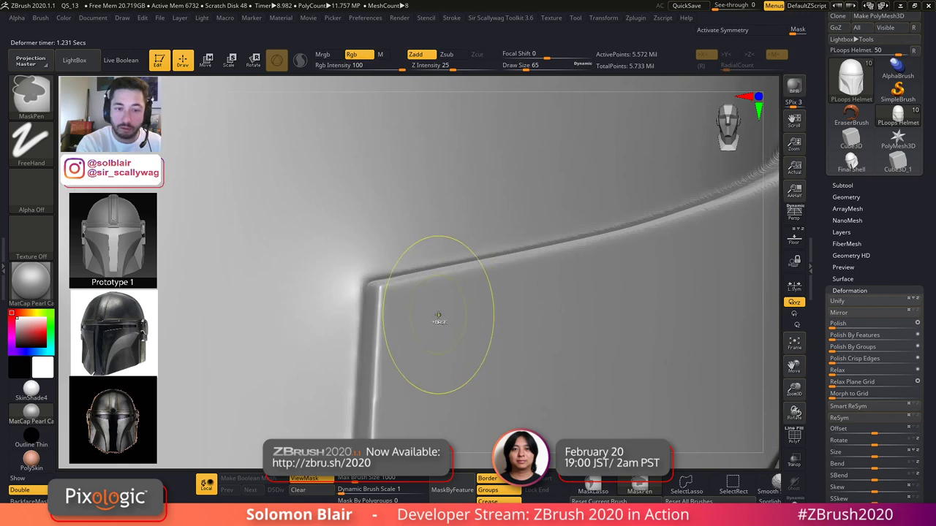
key(ctrl+z)
key(ctrl+shift)
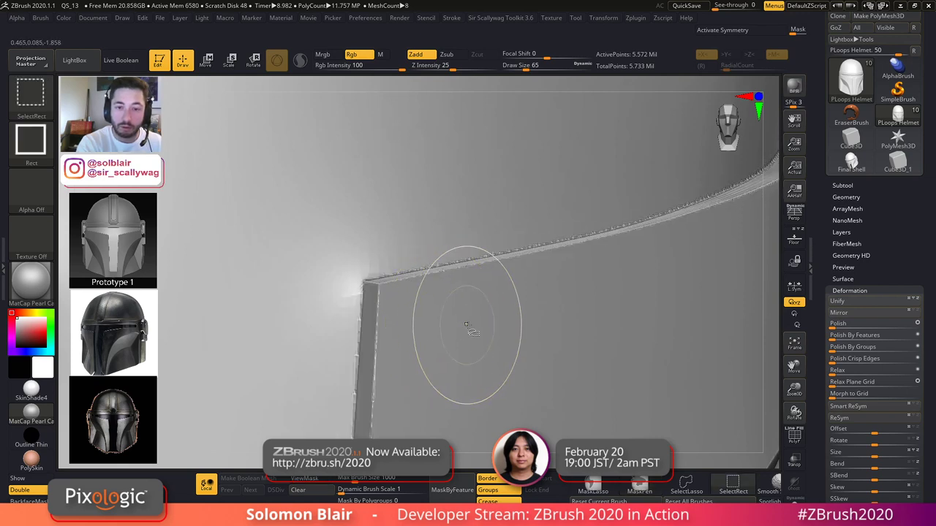
key(ctrl+shift+z)
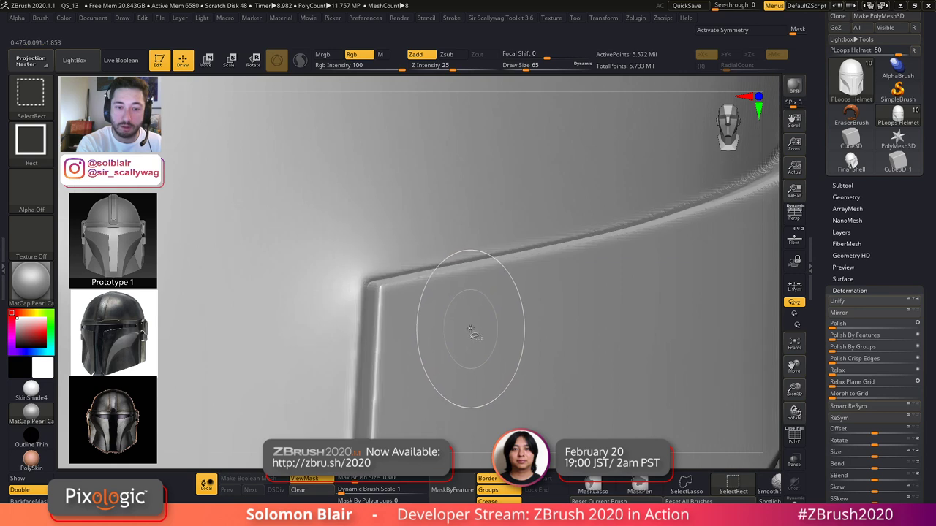
key(ctrl+shift+z)
- Frame the whole helmet, turn X symmetry on and set the draw size to 77
ctrl+right_drag(382, 310, 581, 351)
key(shift+f)
key(shift+f)
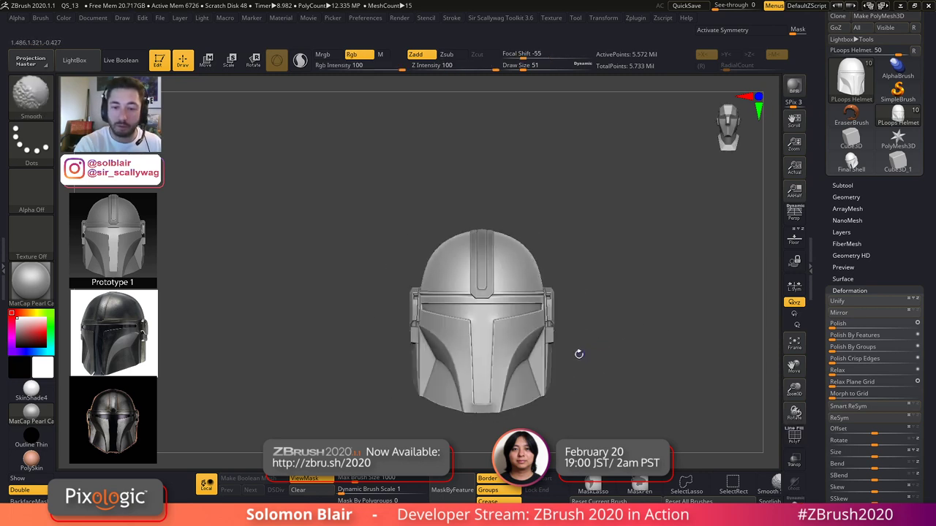
key(shift+f)
key(f)
key(x)
key(shift+f)
key(])
- Examine the back of the helmet around the lock panel, with and without the wireframe
key(shift+f)
key(shift+f)
mouse_move(506, 316)
ctrl+right_down()
mouse_move(432, 319)
mouse_move(504, 337)
ctrl+right_up()
mouse_move(271, 308)
shift+right_down()
mouse_move(298, 299)
mouse_move(397, 322)
mouse_move(424, 355)
mouse_move(443, 329)
mouse_move(470, 341)
mouse_move(417, 342)
mouse_move(395, 326)
shift+right_up()
key(f)
key(shift+f)
key(shift+f)
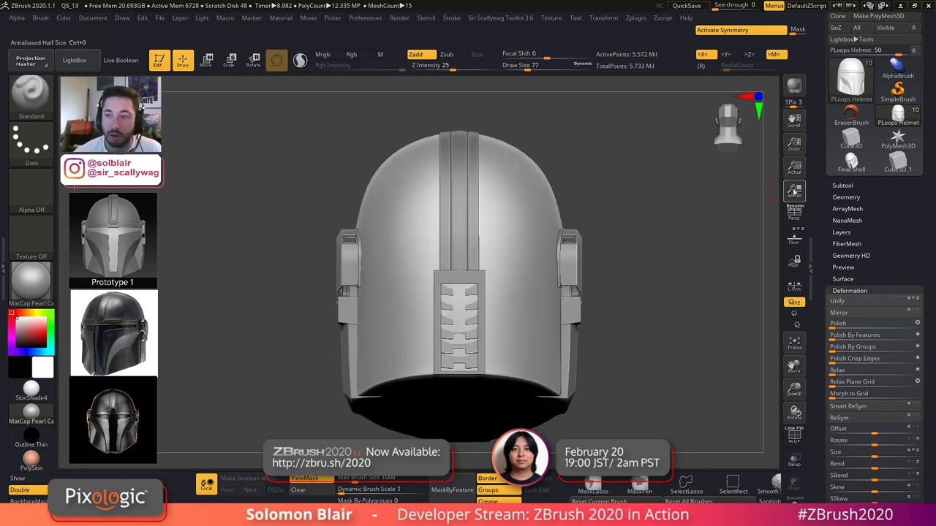
- Open the subtool list, select the Back Lock Array on the helmet's back and inspect it in isolation
click(841, 186)
ctrl+right_drag(543, 379, 490, 319)
alt+click(414, 302)
key(ctrl+shift+s)
right_drag(421, 297, 436, 300)
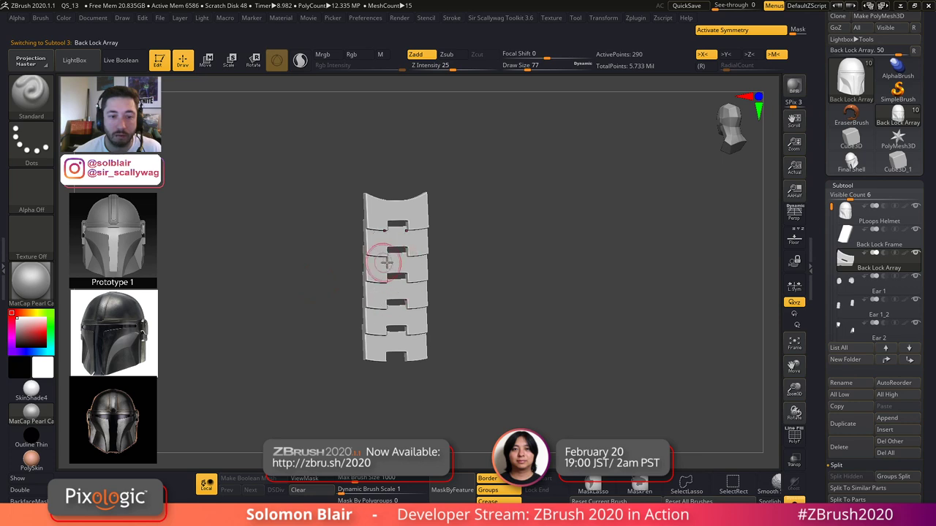
ctrl+shift+click(344, 317)
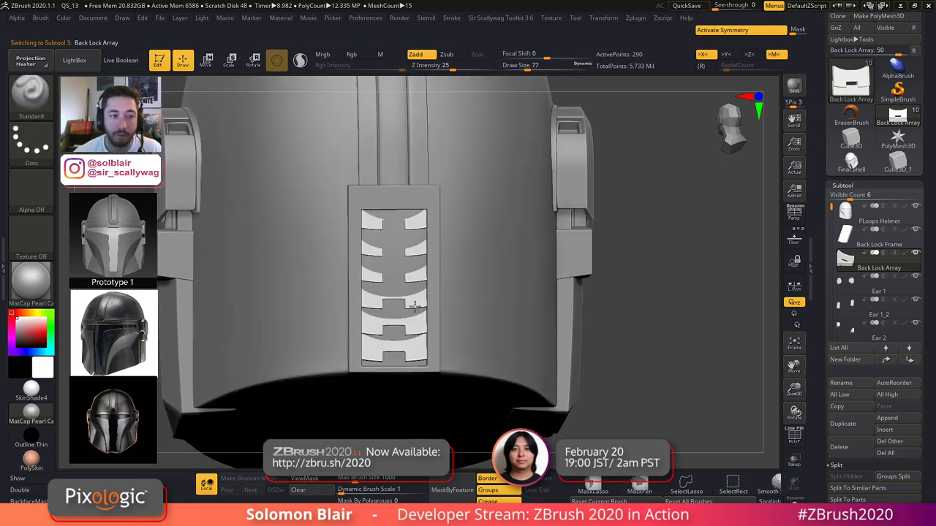
shift+right_drag(414, 306, 414, 306)
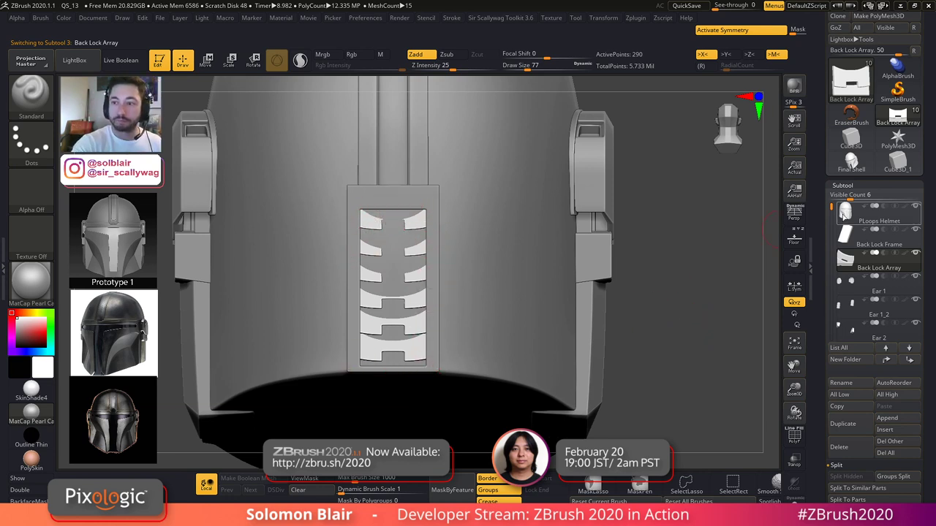
- Select the PLoops Helmet subtool and inspect its shell and wireframe behind the back lock
click(844, 216)
key(shift+f)
ctrl+right_drag(455, 317, 501, 320)
key(shift+f)
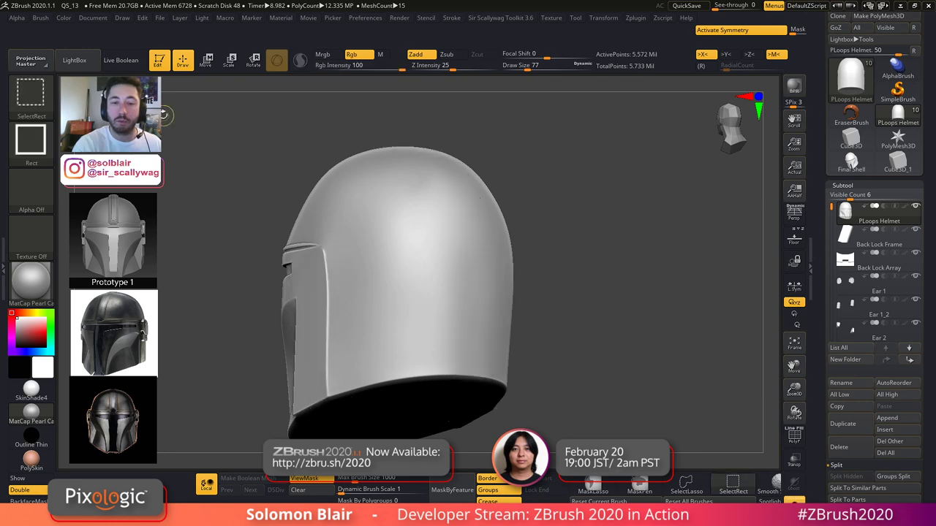
key(shift+f)
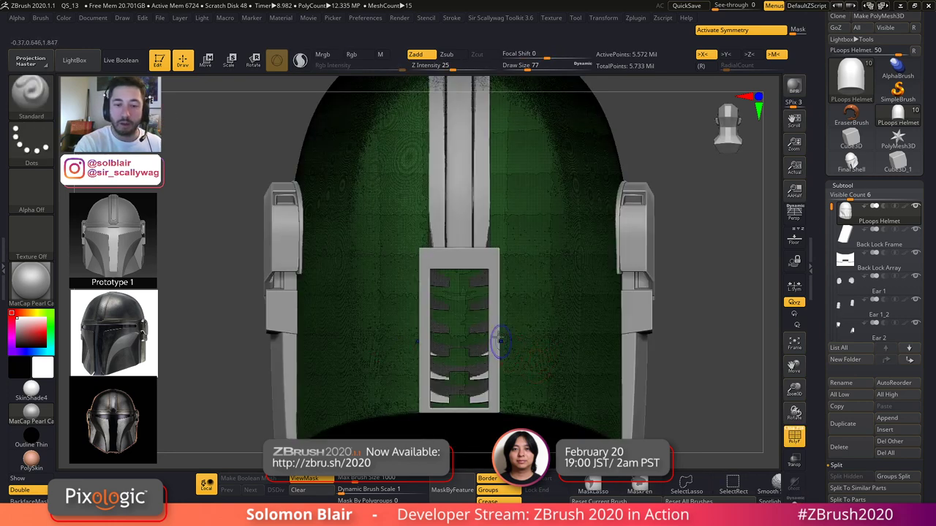
key(shift+f)
- Mask the helmet shell around the back lock, leave the active deformer and recentre the Move gizmo
ctrl+click(31, 96)
mouse_move(220, 327)
ctrl+mouse_down()
mouse_move(469, 319)
mouse_move(451, 319)
mouse_move(496, 397)
mouse_move(491, 410)
ctrl+mouse_up()
right_drag(568, 388, 691, 365)
key(w)
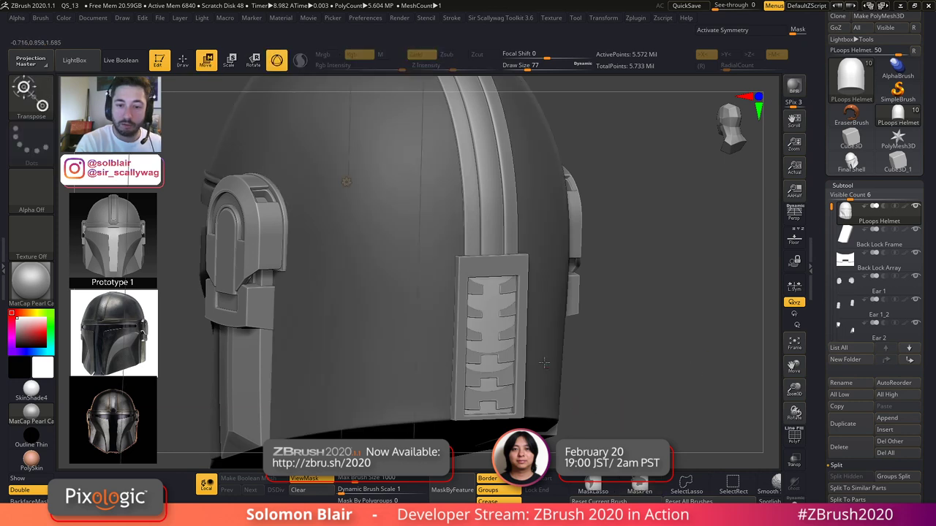
click(347, 182)
click(513, 185)
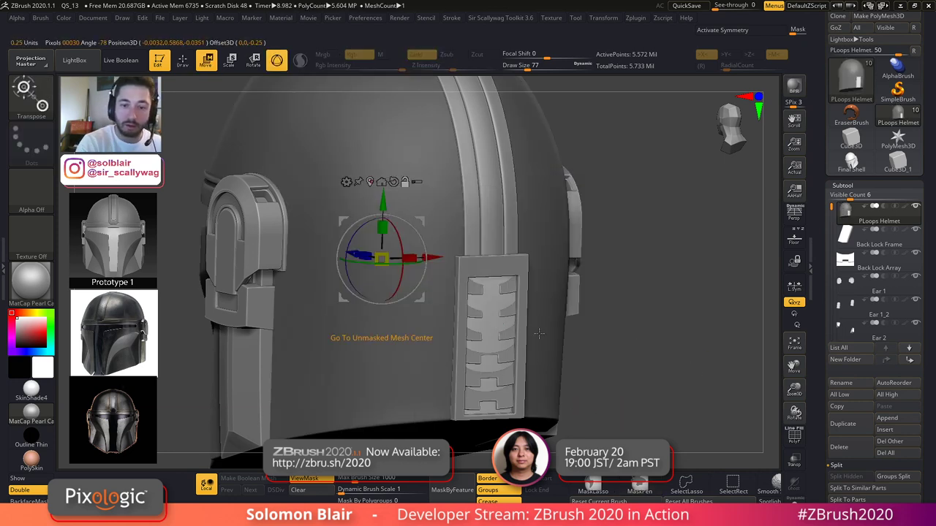
click(381, 181)
key(x)
key(x)
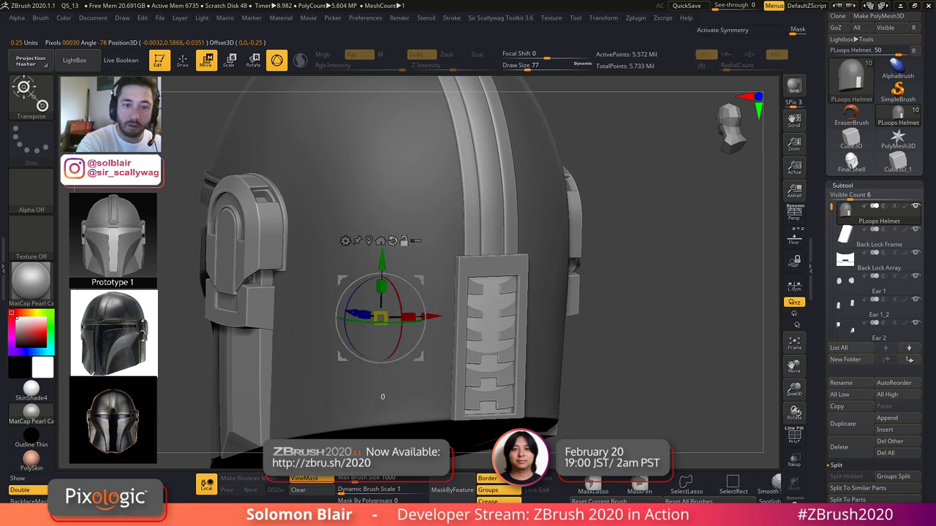
- Extend the mask over the side of the helmet and move the gizmo to the unmasked mesh centre
key(q)
mouse_move(697, 355)
ctrl+right_down()
mouse_move(461, 322)
mouse_move(563, 308)
ctrl+right_up()
ctrl+drag(249, 453, 378, 172)
right_drag(599, 297, 547, 307)
key(w)
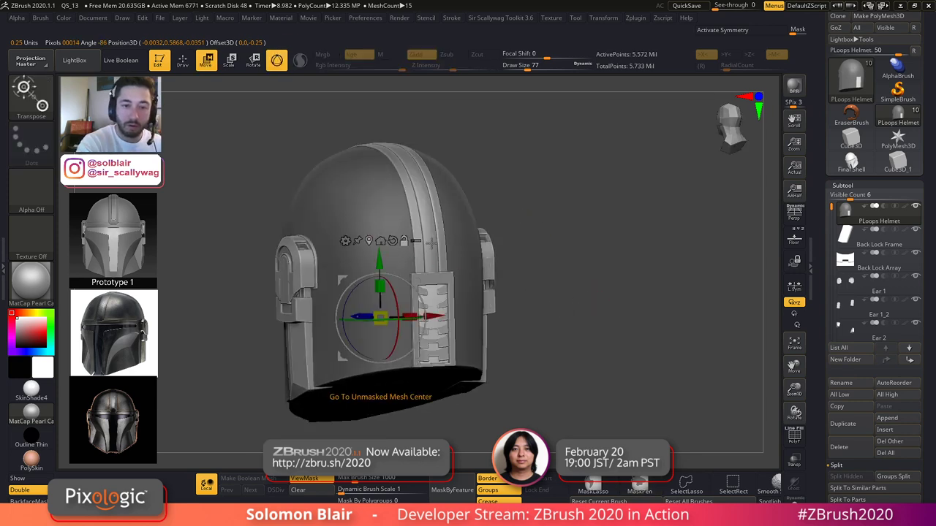
alt+click(369, 241)
- Move the unmasked shell area inward behind the back lock plates with the gizmo
ctrl+right_drag(310, 262, 538, 373)
drag(547, 370, 538, 366)
key(q)
mouse_move(591, 344)
right_down()
mouse_move(435, 262)
mouse_move(487, 339)
mouse_move(512, 332)
mouse_move(488, 326)
right_up()
key(w)
mouse_move(438, 362)
mouse_down()
mouse_move(444, 352)
mouse_move(439, 362)
mouse_up()
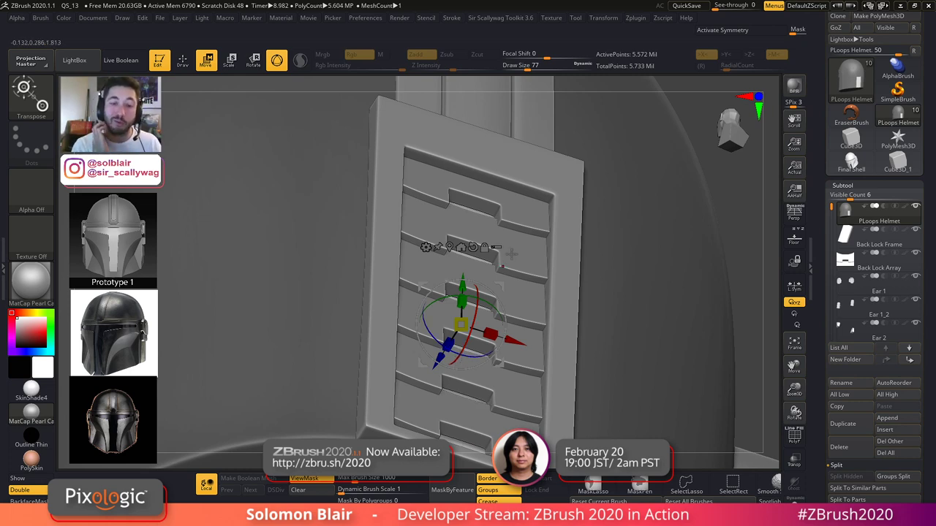
drag(439, 362, 442, 355)
- Inspect the notches between the back lock plates from several angles to check the shell's depth behind them
key(q)
mouse_move(546, 367)
right_down()
mouse_move(502, 406)
mouse_move(508, 387)
mouse_move(497, 366)
mouse_move(709, 366)
mouse_move(720, 399)
right_up()
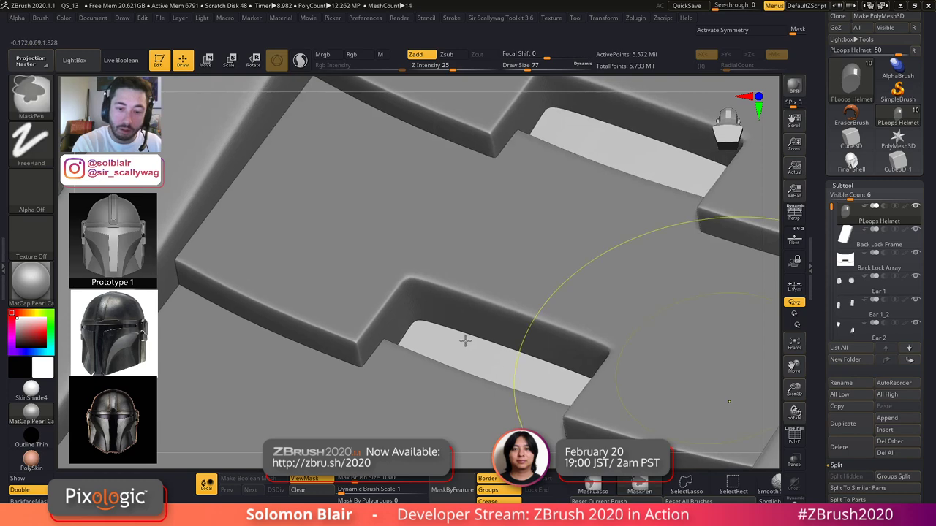
mouse_move(476, 341)
right_down()
mouse_move(455, 328)
mouse_move(474, 302)
mouse_move(477, 312)
right_up()
key(w)
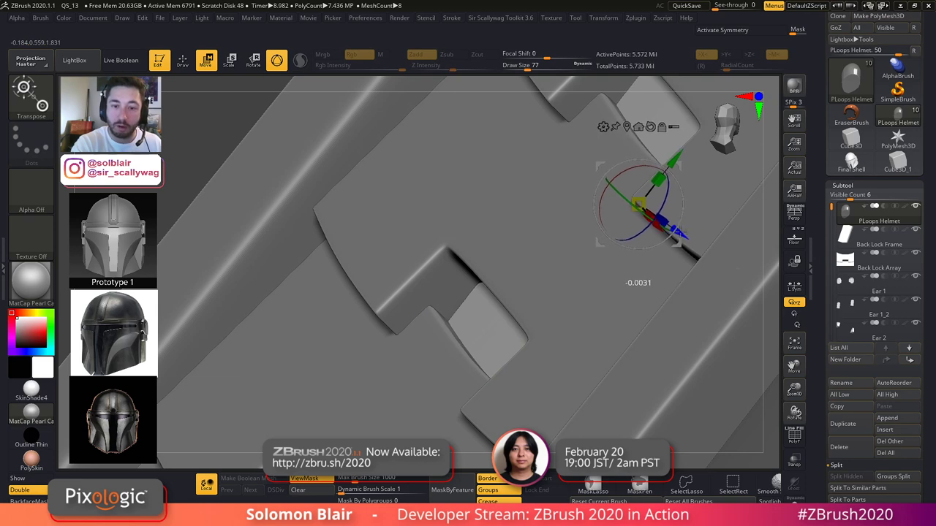
key(q)
mouse_move(620, 377)
ctrl+right_down()
mouse_move(305, 307)
mouse_move(706, 396)
ctrl+right_up()
alt+right_drag(635, 280, 512, 186)
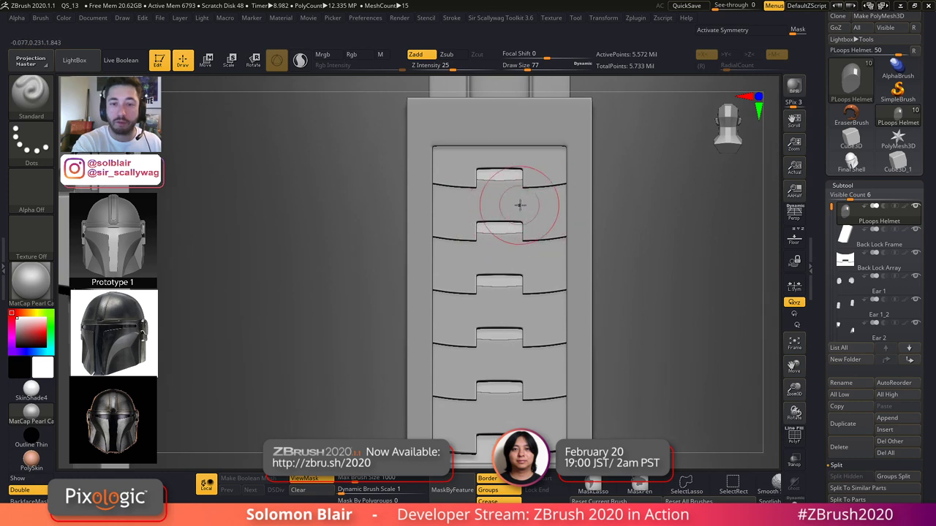
- Turn X symmetry back on, set the draw size to 39 and bring the entire back lock into view
key(x)
alt+right_drag(529, 282, 520, 341)
ctrl+right_drag(520, 341, 410, 246)
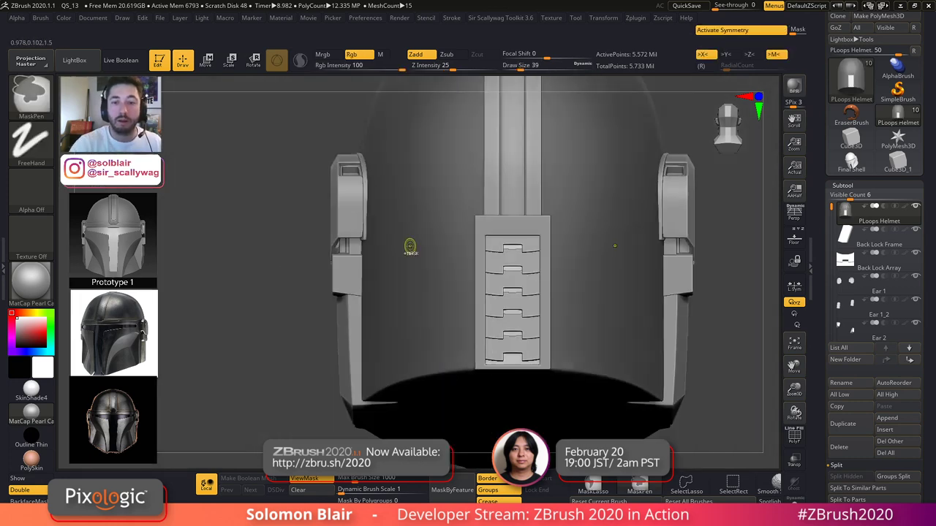
- Clear the mask from the helmet mesh and examine the recessed back lock plates from below and from the side
ctrl+drag(288, 281, 301, 295)
right_drag(584, 320, 528, 292)
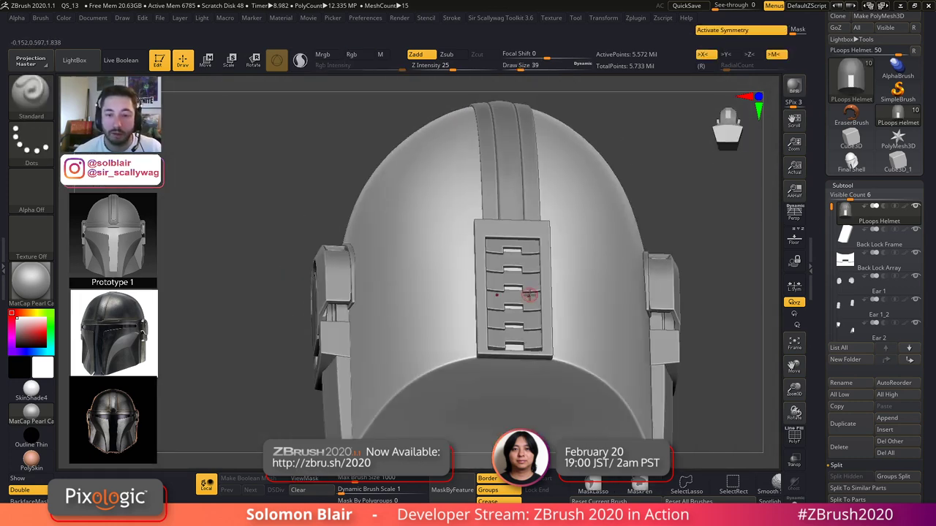
right_drag(466, 280, 498, 324)
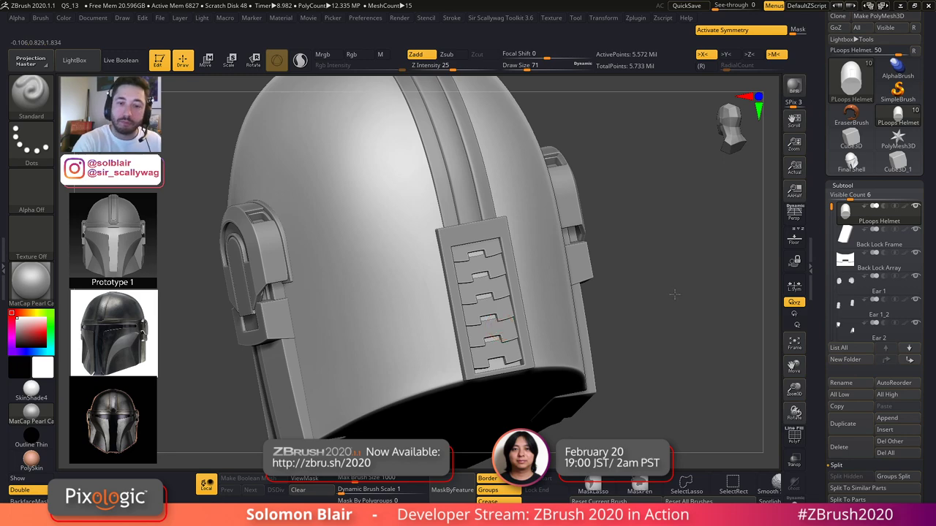
right_drag(674, 297, 676, 293)
- Examine the front of the helmet with its polygroups and wireframe displayed
mouse_move(594, 314)
ctrl+right_down()
mouse_move(597, 350)
mouse_move(502, 324)
mouse_move(546, 359)
mouse_move(613, 323)
mouse_move(634, 350)
ctrl+right_up()
key(shift+f)
key(shift+f)
key(shift+f)
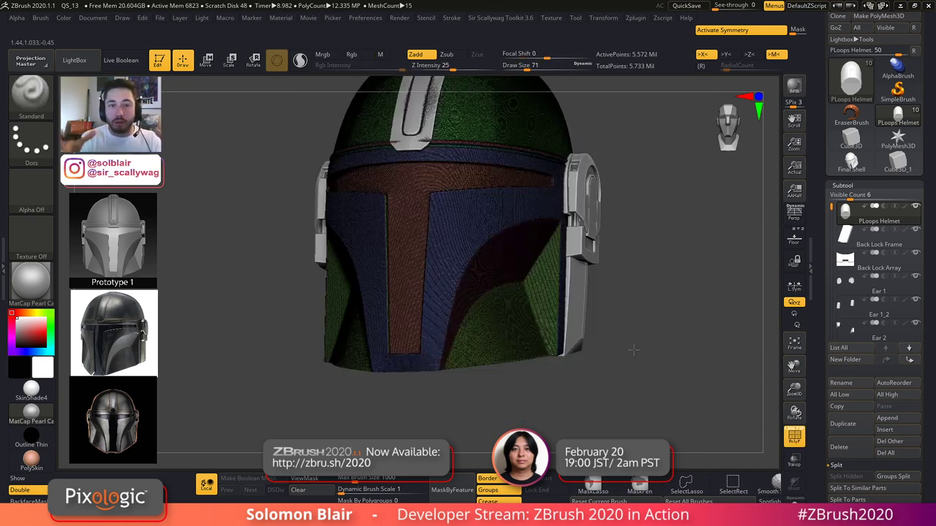
right_drag(694, 273, 720, 256)
- Switch to the Final Shell tool and examine its hollow interior from below
click(851, 162)
key(shift+f)
mouse_move(543, 243)
alt+right_down()
mouse_move(449, 285)
mouse_move(570, 305)
alt+right_up()
key(shift+f)
key(shift+f)
alt+right_drag(490, 327, 330, 228)
right_drag(408, 250, 456, 191)
ctrl+right_drag(468, 343, 453, 237)
right_drag(361, 291, 365, 256)
alt+right_drag(506, 171, 475, 201)
key(s)
drag(470, 207, 475, 214)
key(s)
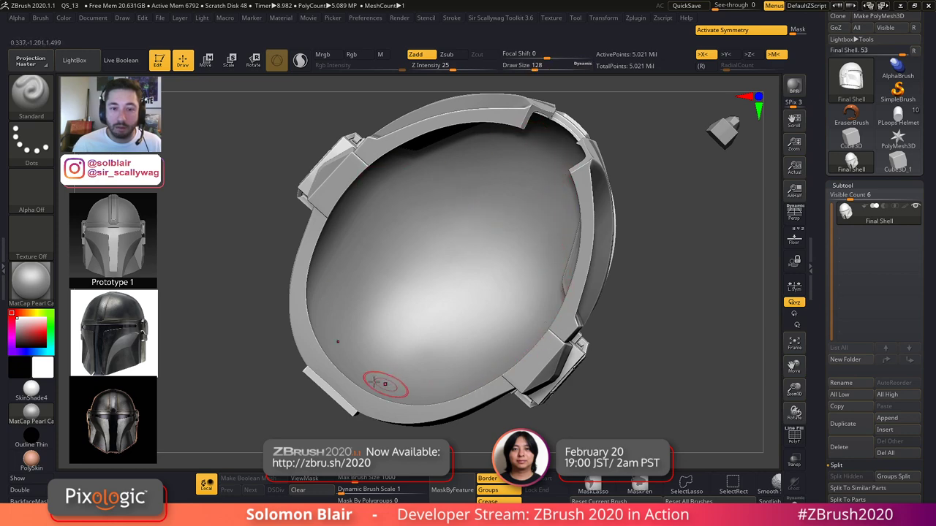
- Compare the shell's rim and inner face with and without the polyframe, with the draw size at 149
right_drag(474, 207, 463, 206)
key(shift+f)
key(shift+f)
alt+right_drag(359, 265, 407, 296)
key(s)
drag(406, 271, 410, 271)
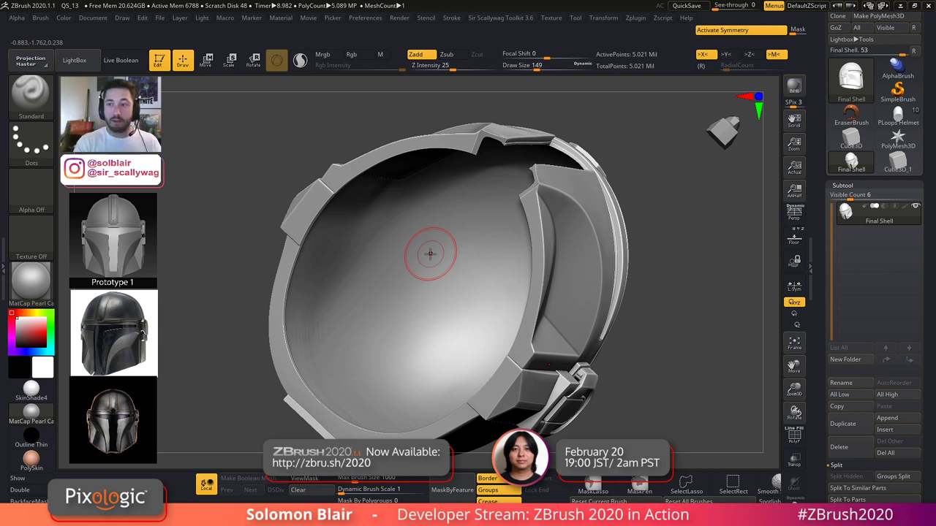
- Switch back to the PLoops Helmet tool and show it from the front with the polyframe off
key(shift+f)
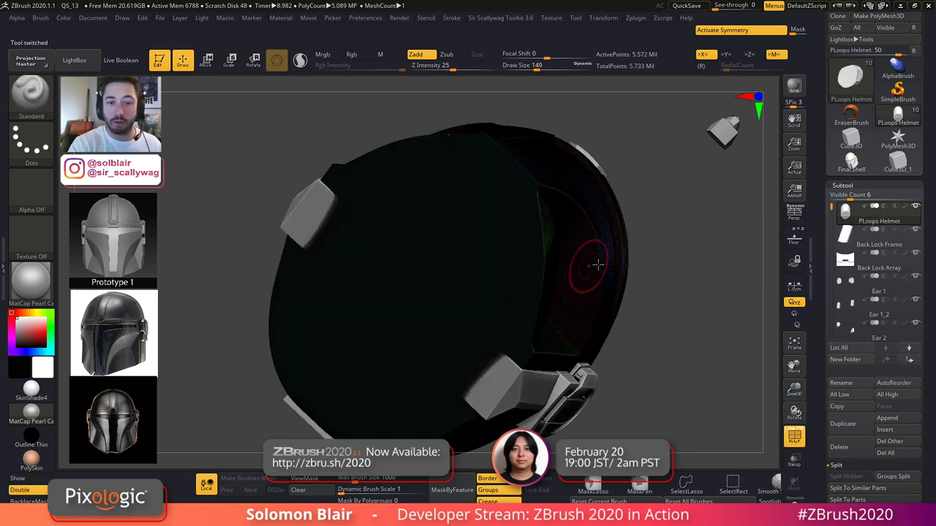
key(f)
key(shift+f)
mouse_move(615, 248)
right_down()
mouse_move(616, 315)
mouse_move(618, 302)
mouse_move(564, 324)
mouse_move(624, 340)
right_up()
alt+right_drag(536, 310, 553, 344)
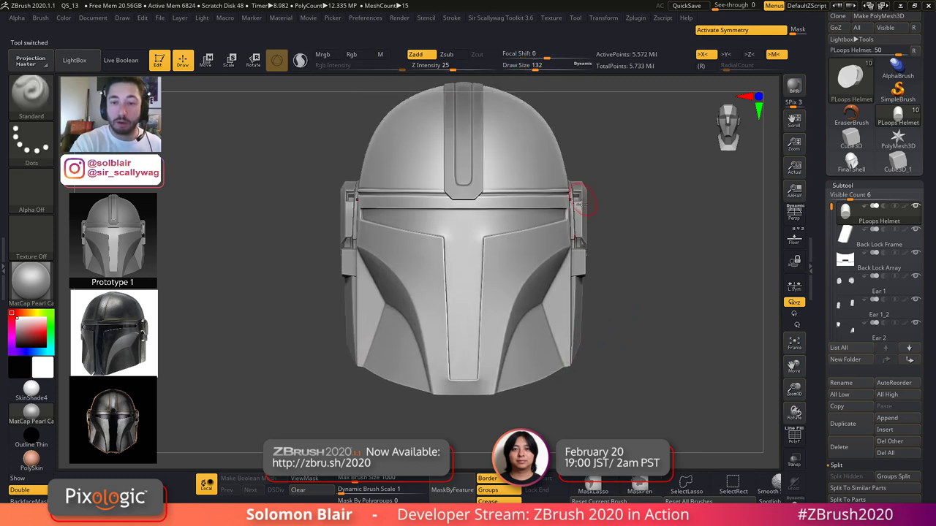
- Isolate the main helmet subtool so the ears, back lock and other parts are hidden, and view it from the front
right_drag(293, 212, 351, 202)
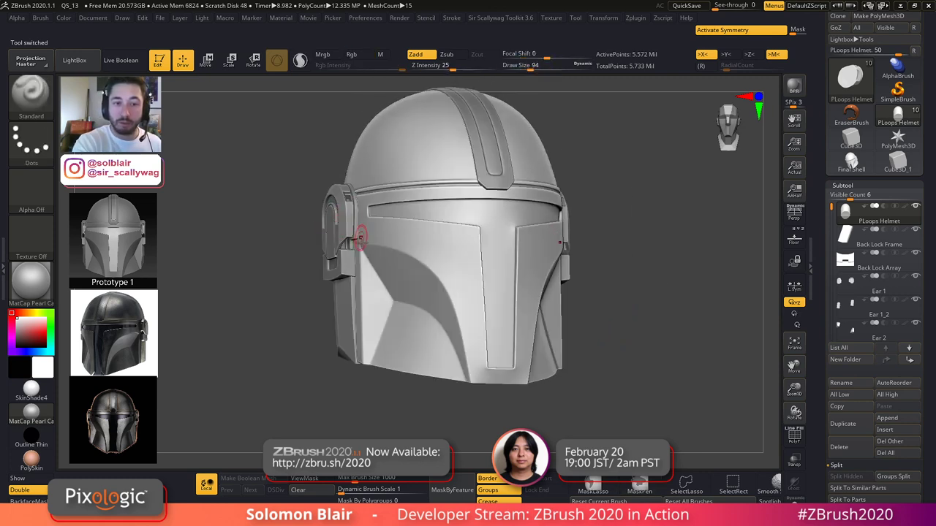
key(shift+s)
right_drag(567, 182, 509, 173)
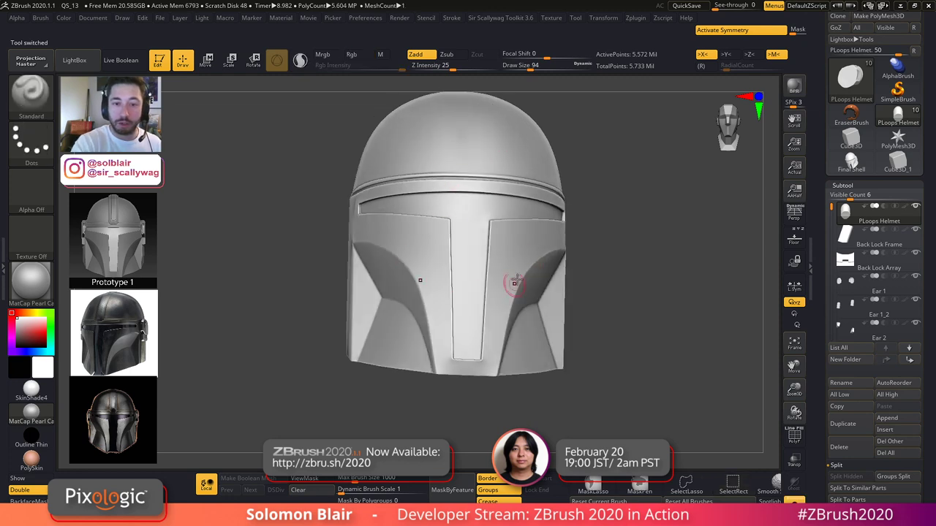
right_drag(486, 239, 496, 257)
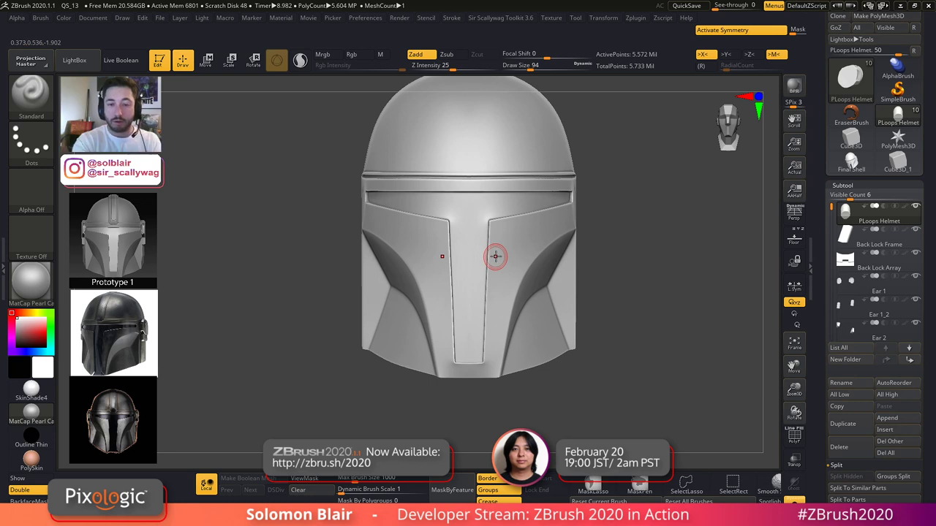
- Display the helmet's polyframe and open the DynaMesh section of the Geometry settings
key(shift+f)
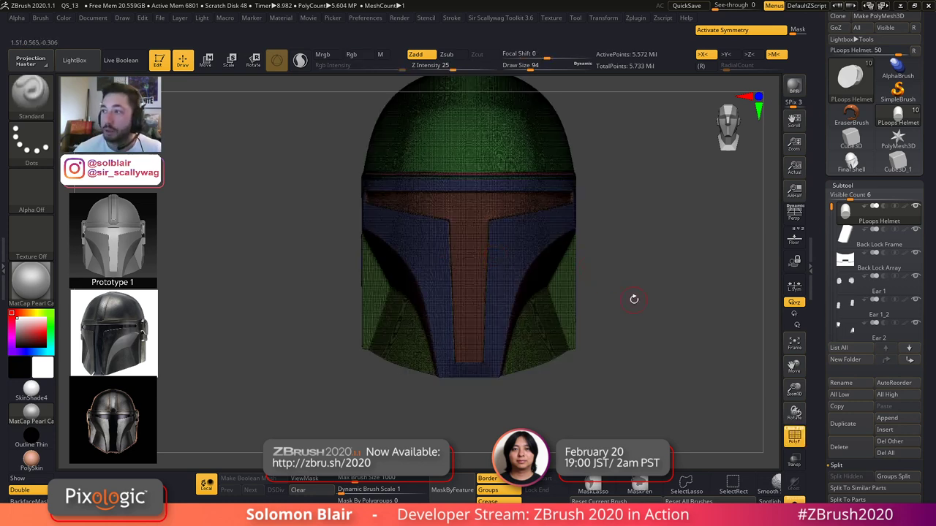
click(899, 186)
click(861, 196)
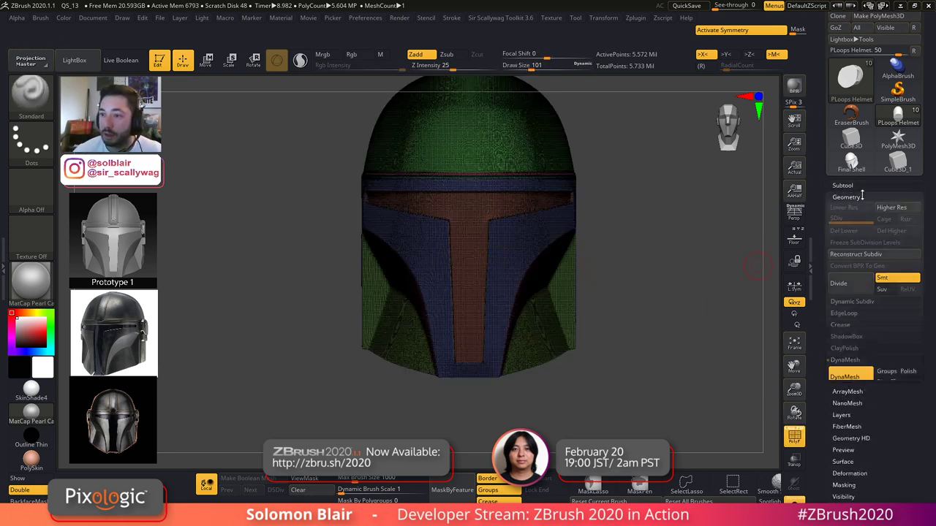
drag(821, 348, 821, 316)
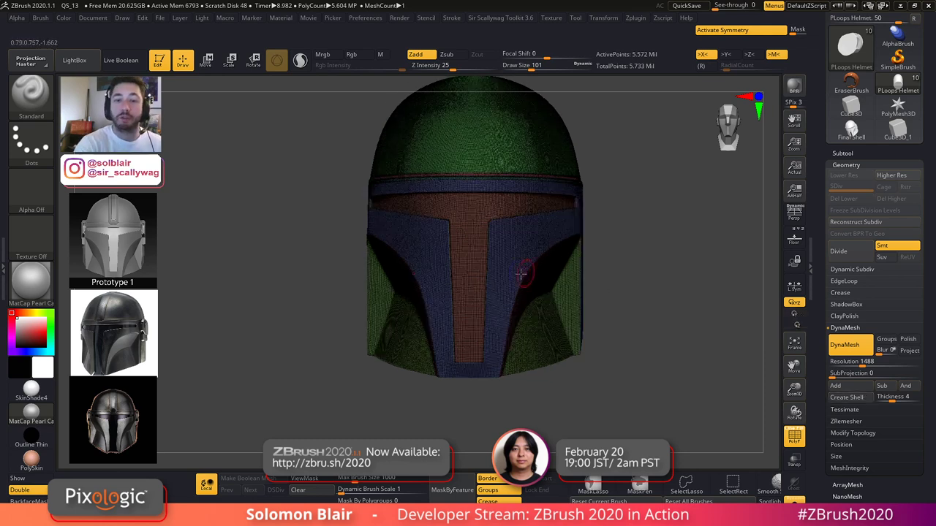
- Examine the visor and cheek surfaces up close, comparing them with and without the polyframe
key(shift+f)
mouse_move(514, 286)
alt+right_down()
mouse_move(426, 334)
mouse_move(424, 296)
mouse_move(510, 280)
alt+right_up()
key([)
key([)
key([)
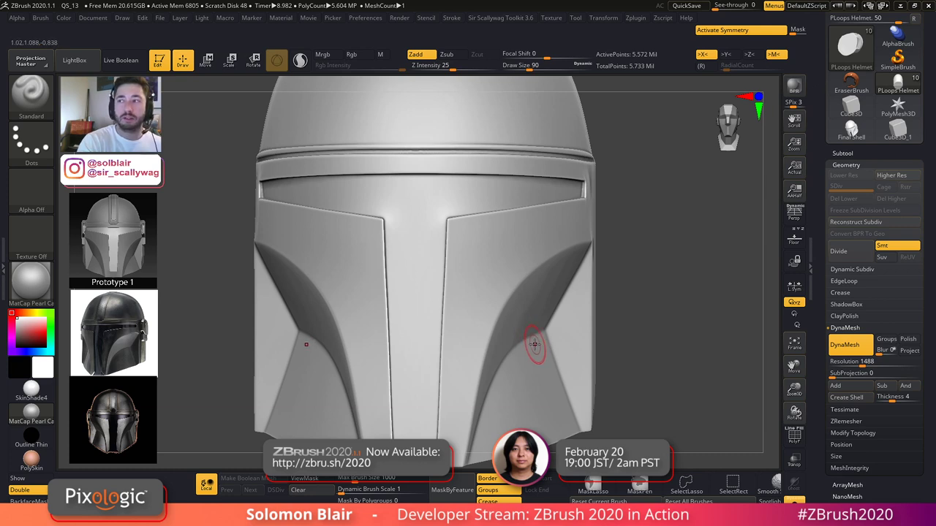
key(shift+f)
key(shift+f)
ctrl+right_drag(556, 330, 590, 318)
key(shift+f)
key(shift+f)
mouse_move(524, 294)
right_down()
mouse_move(531, 268)
mouse_move(547, 261)
right_up()
key(shift+f)
key(shift+f)
- Inspect the isolated helmet from below, including its closed underside, with and without the polyframe
key(s)
drag(545, 307, 557, 306)
ctrl+right_drag(560, 309, 620, 330)
key(s)
drag(621, 330, 608, 332)
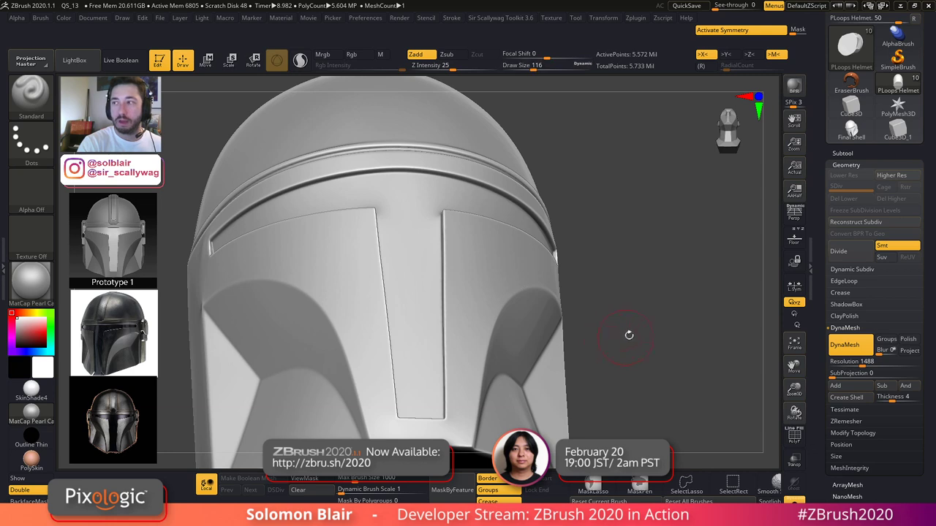
mouse_move(651, 349)
ctrl+right_down()
mouse_move(560, 348)
mouse_move(608, 376)
mouse_move(575, 325)
mouse_move(611, 382)
ctrl+right_up()
key(shift+f)
key(shift+f)
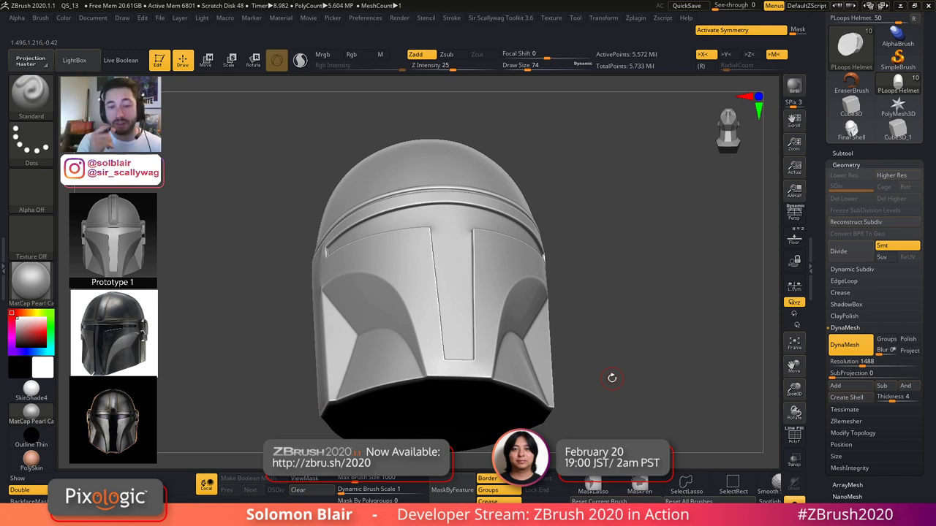
- Return to a full front view of the helmet and bring the Create Shell and Thickness settings into view
key(shift+f)
key(shift+f)
key(s)
mouse_move(601, 395)
alt+right_down()
mouse_move(611, 365)
mouse_move(621, 386)
alt+right_up()
key(s)
drag(626, 373, 619, 373)
mouse_move(611, 371)
alt+right_down()
mouse_move(588, 394)
mouse_move(593, 400)
alt+right_up()
drag(828, 328, 828, 314)
mouse_move(518, 344)
alt+right_down()
mouse_move(525, 369)
mouse_move(576, 410)
alt+right_up()
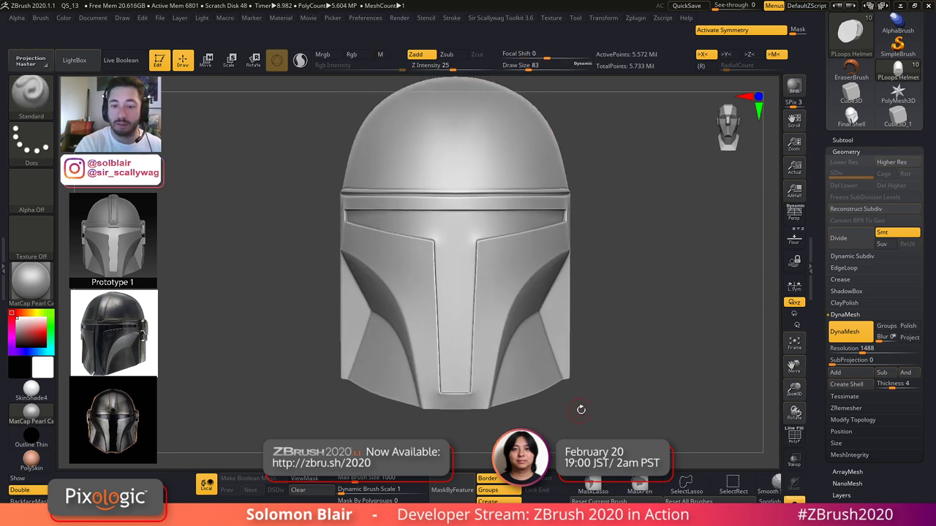
drag(817, 353, 817, 336)
key(shift+f)
key(shift+f)
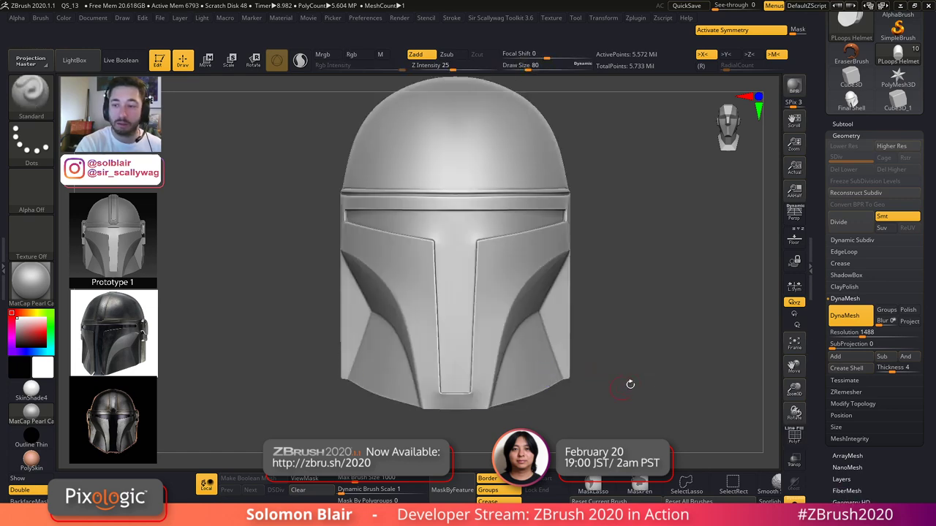
key(shift+f)
key(shift+f)
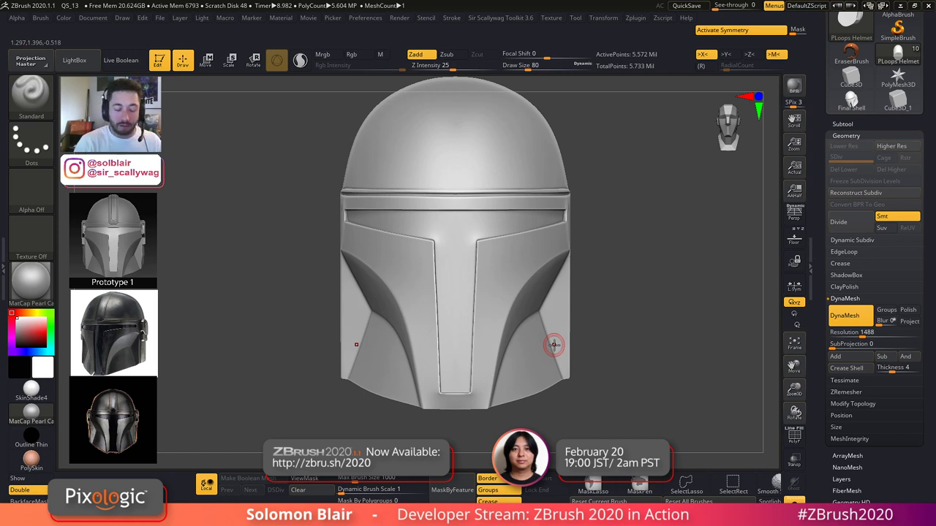
key(b)
key(i)
key(p)
key(shift+f)
key(shift+f)
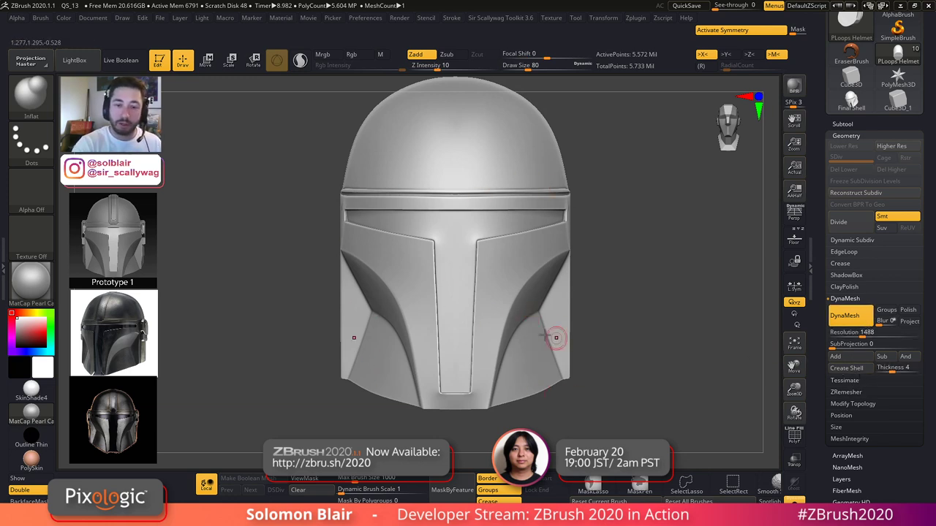
alt+right_drag(521, 281, 542, 303)
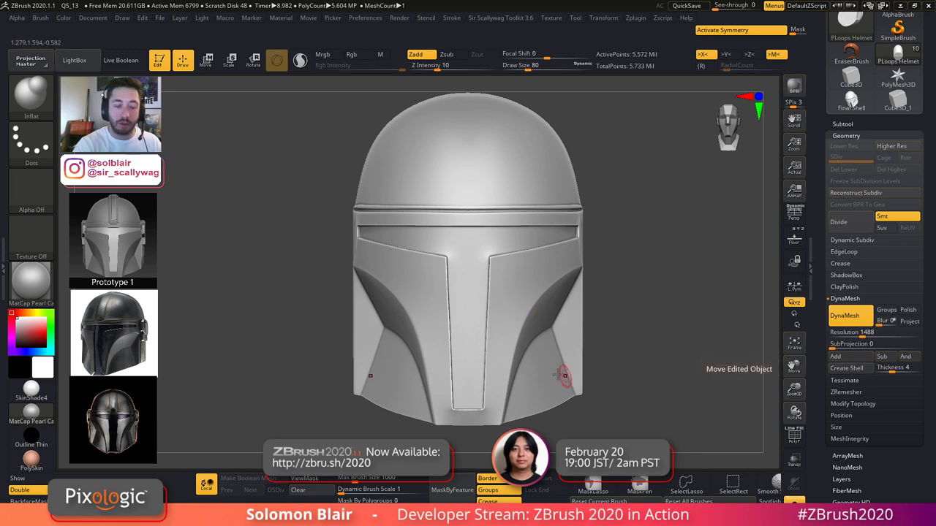
- Turn symmetry off and select the IMM Primitives brush
key(x)
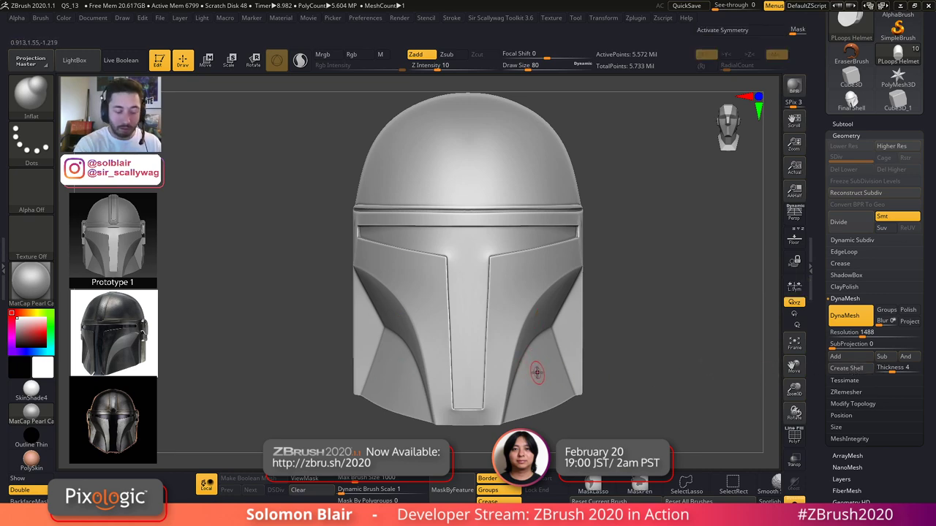
key(b)
key(i)
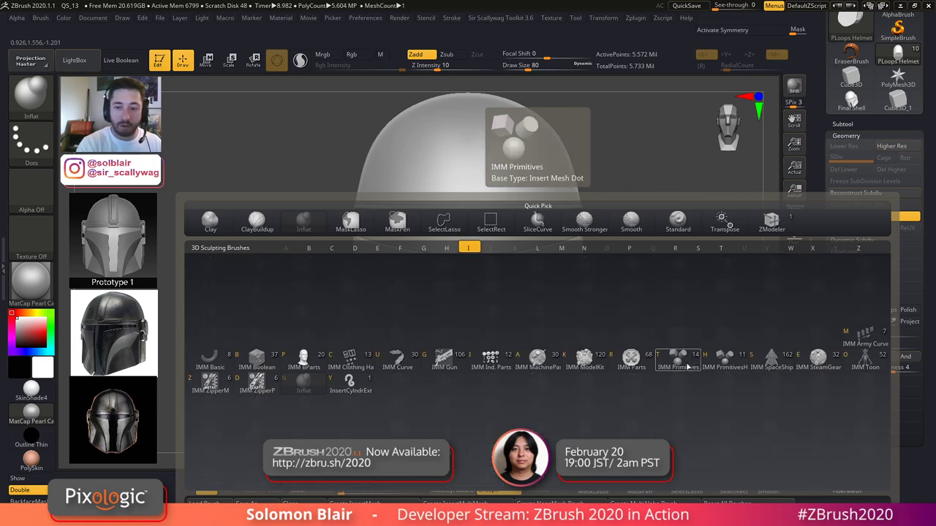
click(680, 358)
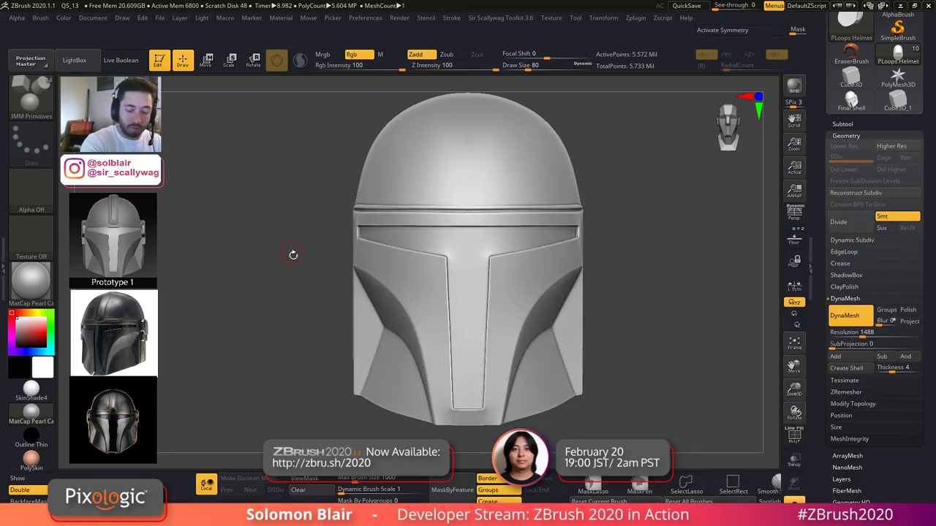
- Display the IMM Viewer above the canvas through the interface preferences
click(365, 18)
click(387, 89)
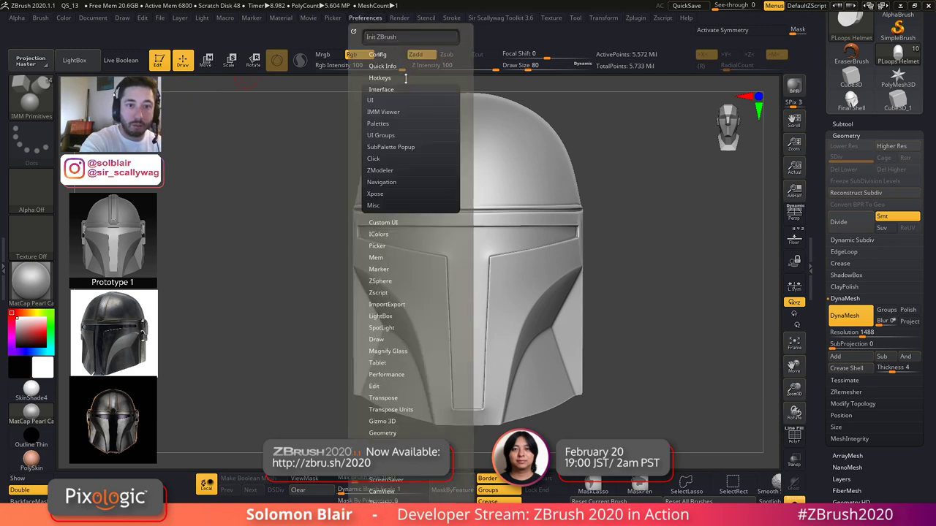
click(389, 112)
click(392, 135)
drag(389, 125, 371, 124)
drag(265, 94, 388, 115)
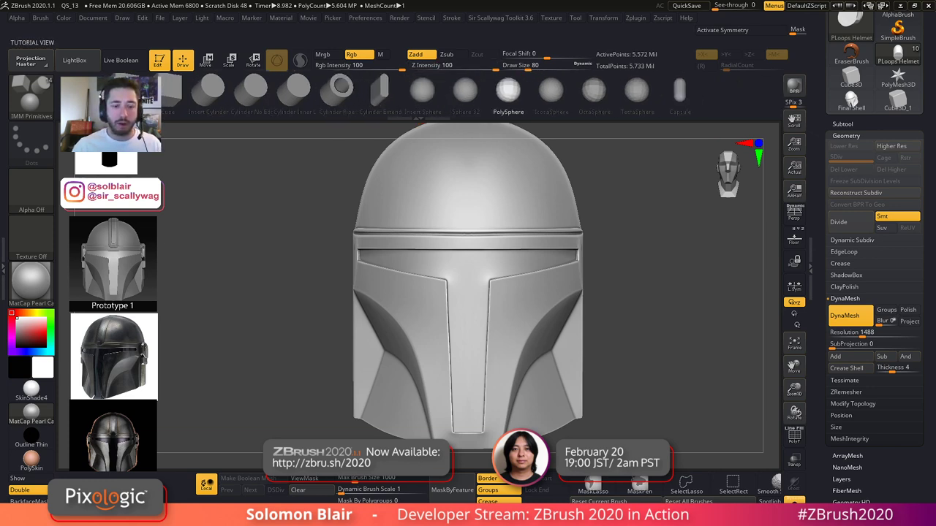
- Insert a sphere near the outer end of the helmet's visor slot and activate the move gizmo on it
click(422, 93)
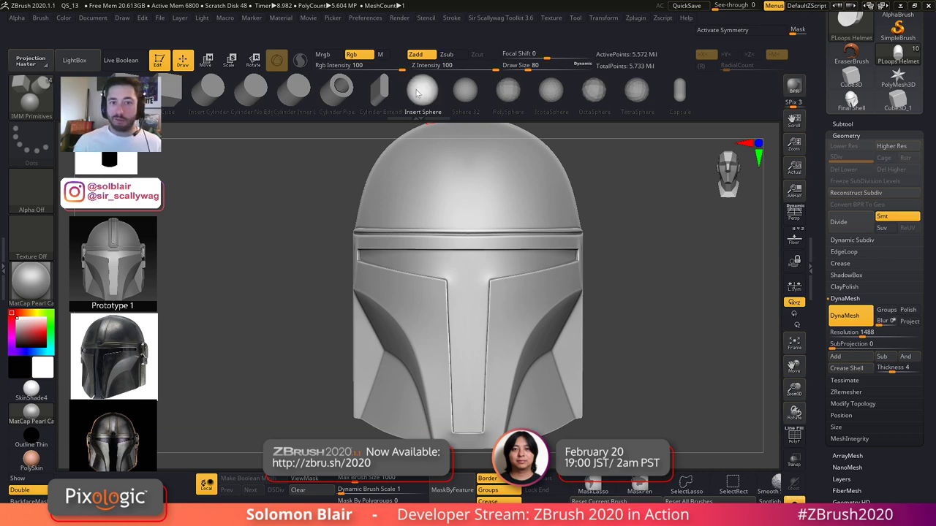
alt+right_drag(495, 269, 477, 302)
ctrl+right_drag(529, 320, 544, 330)
mouse_move(546, 312)
mouse_down()
mouse_move(552, 333)
mouse_move(590, 351)
mouse_up()
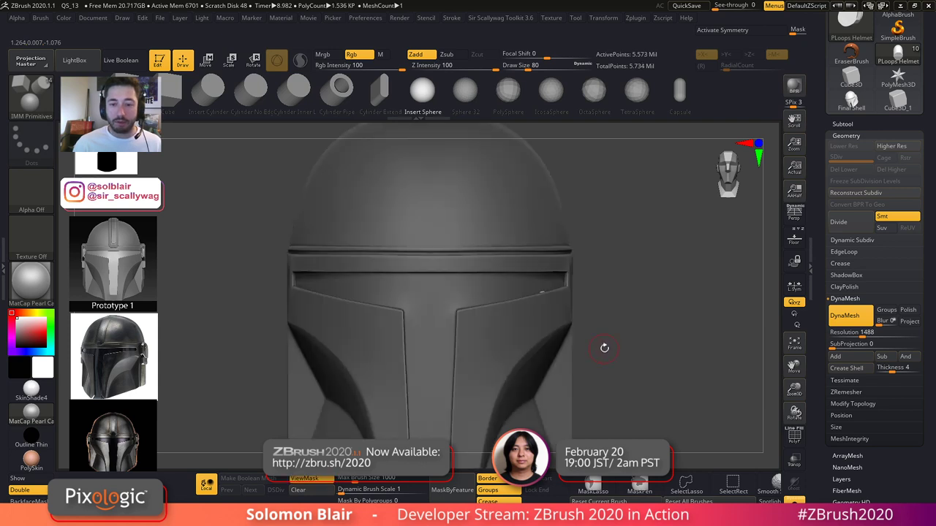
key(shift+f)
key(g)
click(491, 293)
key(w)
key(shift+f)
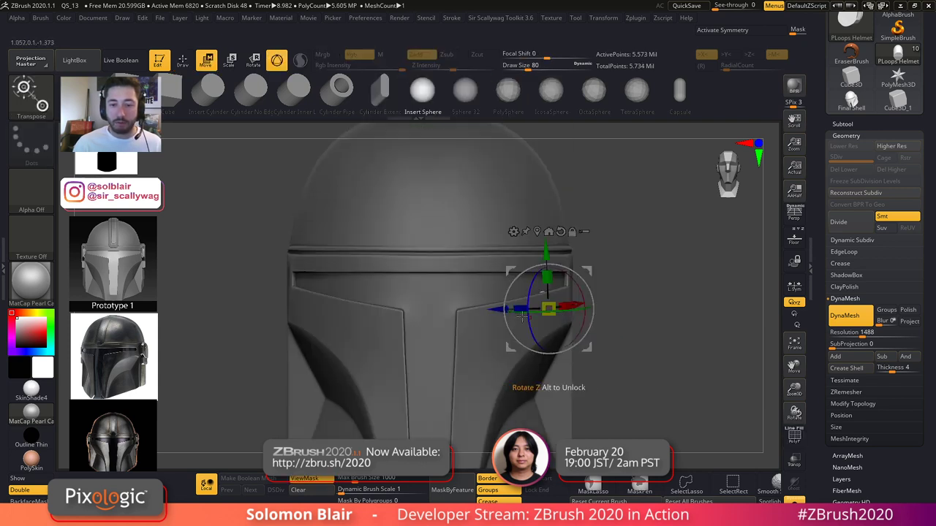
- Move the sphere sideways out of the helmet so it sits free beside the visor
alt+right_drag(476, 247, 468, 174)
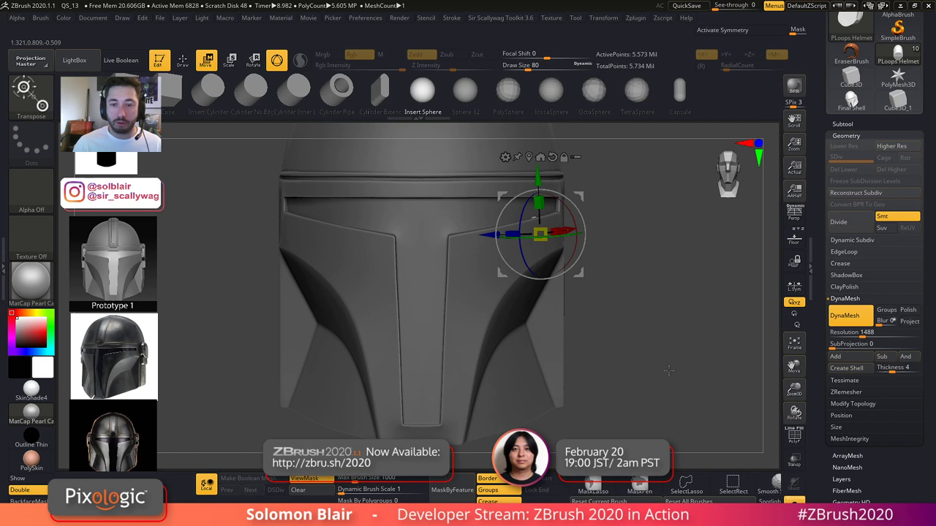
drag(488, 234, 648, 239)
key(q)
mouse_move(502, 318)
ctrl+right_down()
mouse_move(465, 317)
mouse_move(450, 284)
ctrl+right_up()
ctrl+right_drag(626, 326, 563, 322)
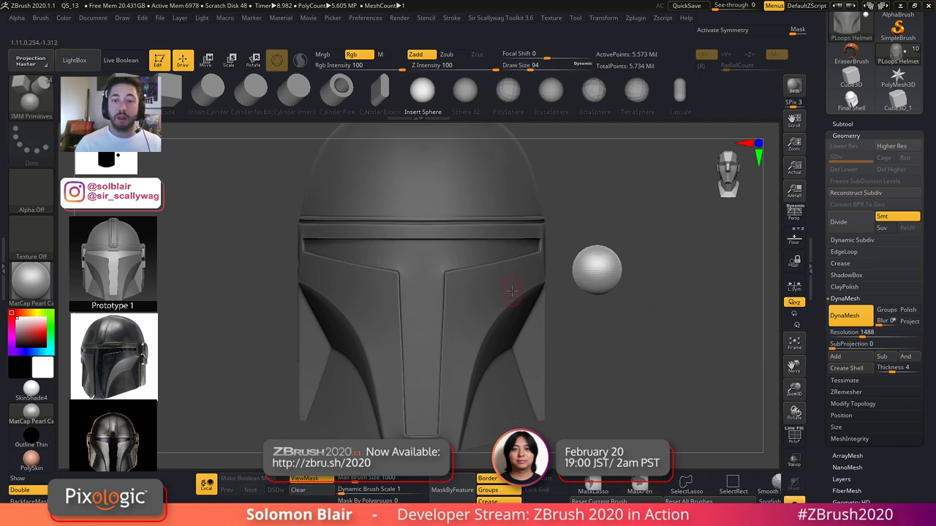
- Move the sphere up onto the helmet's dome so that it partly intersects the surface
key(w)
right_drag(420, 269, 461, 272)
drag(559, 270, 448, 296)
right_drag(449, 296, 397, 312)
drag(530, 214, 518, 156)
alt+right_drag(518, 155, 559, 296)
drag(560, 297, 540, 282)
right_drag(540, 282, 566, 284)
drag(552, 288, 538, 283)
ctrl+right_drag(541, 283, 430, 299)
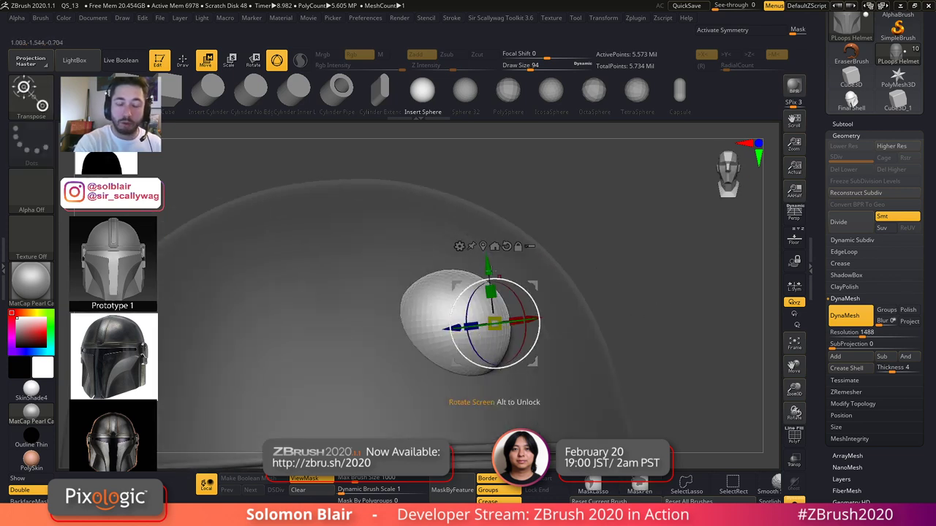
key(q)
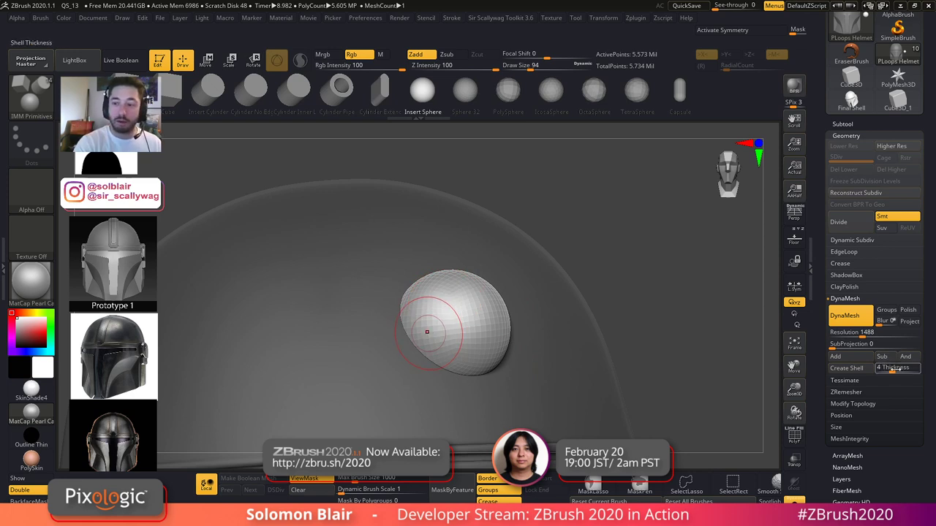
- Move the sphere back out of the dome and place it free beside the top of the helmet
ctrl+right_drag(629, 336, 608, 272)
key(w)
drag(461, 247, 509, 221)
key(q)
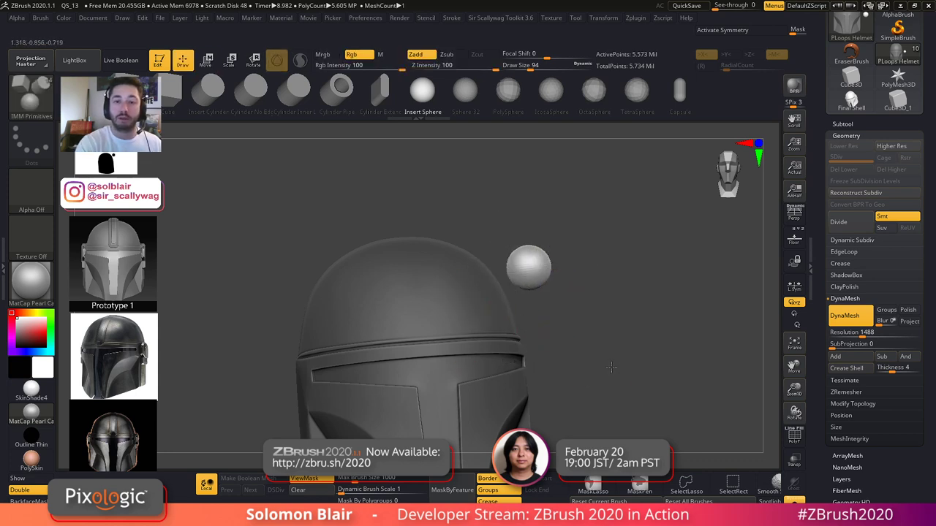
alt+right_drag(615, 372, 609, 366)
key(w)
drag(584, 296, 612, 303)
alt+right_drag(674, 313, 641, 333)
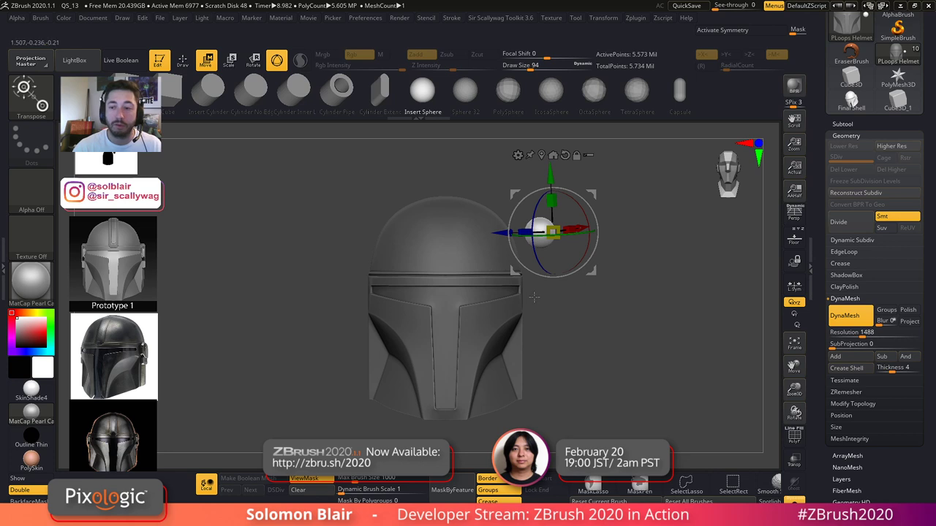
- Return to Draw mode, switch to the browser and play the frog turntable video on the Instagram post
key(q)
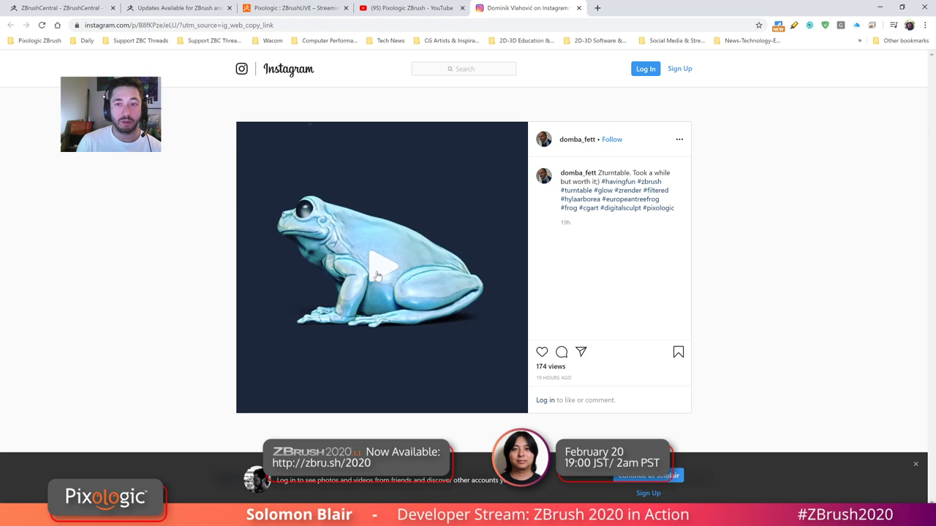
click(377, 275)
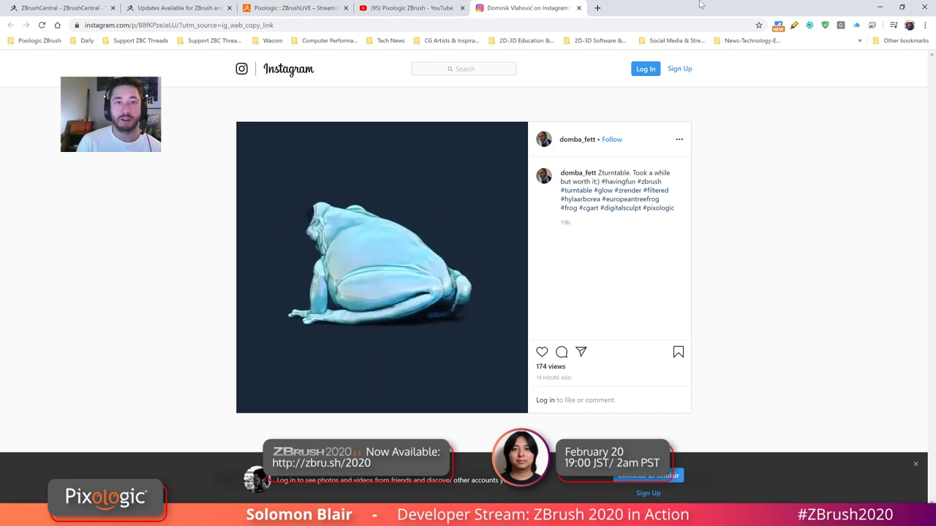
click(880, 7)
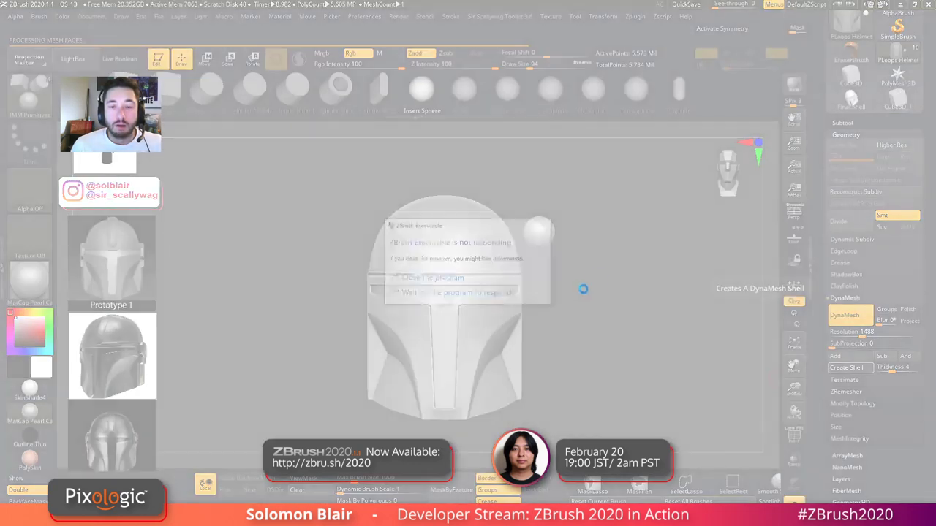
- Close the unresponsive program and relaunch ZBrush 2020.1.1 from the desktop
click(449, 284)
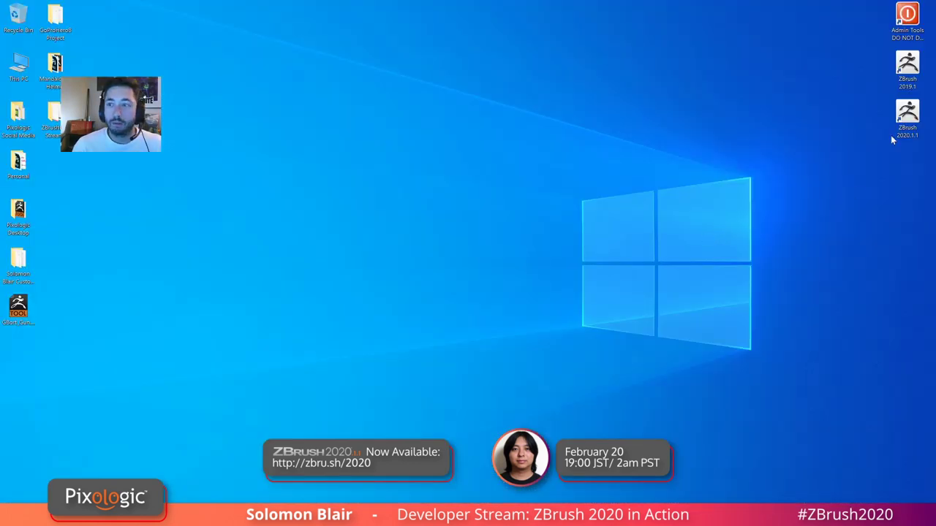
double_click(894, 136)
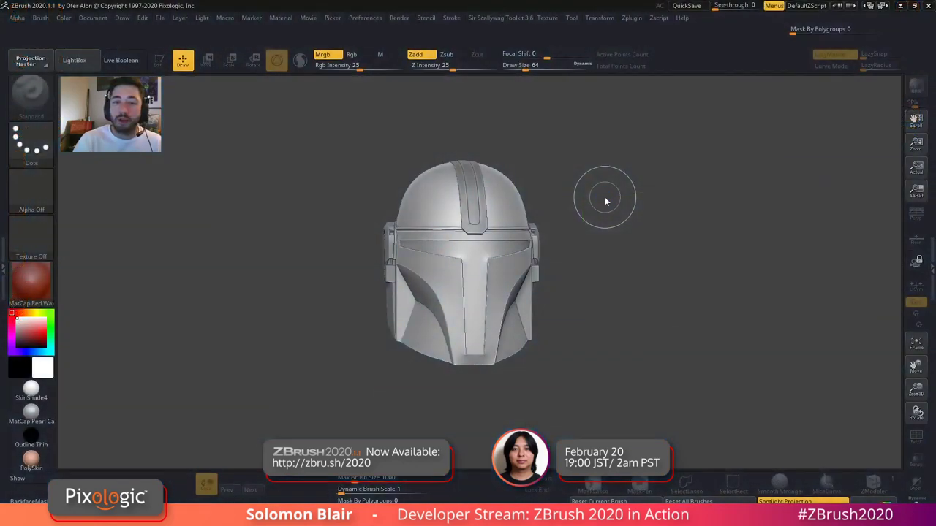
- Open the QuickSave project QS_13.ZPR without saving changes to the current project
click(542, 293)
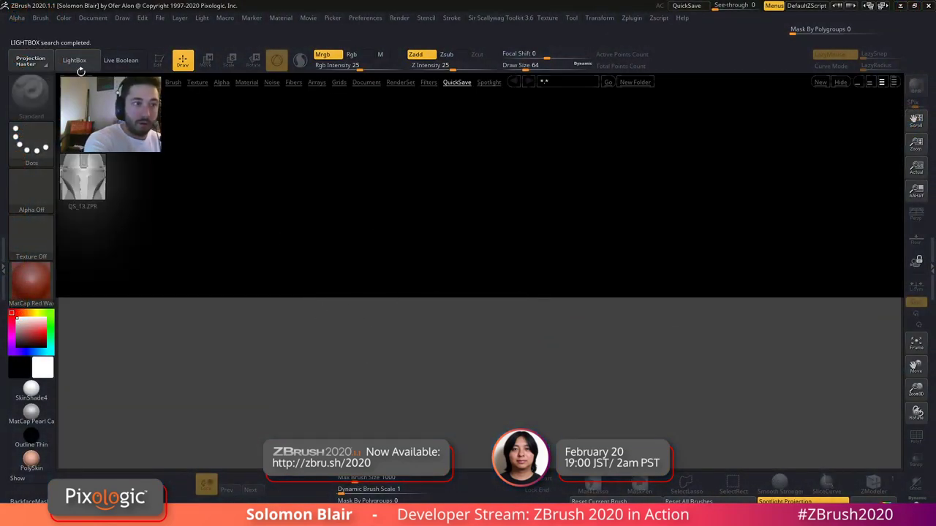
double_click(82, 177)
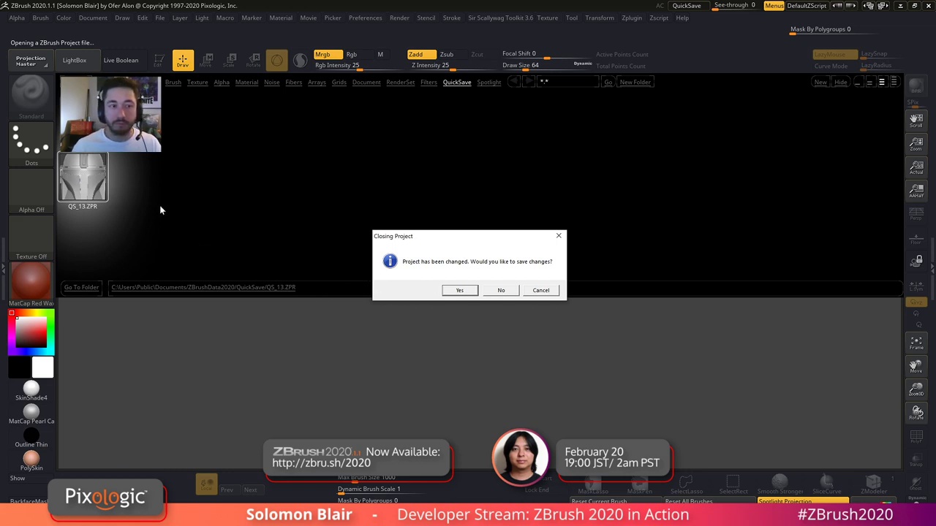
click(500, 291)
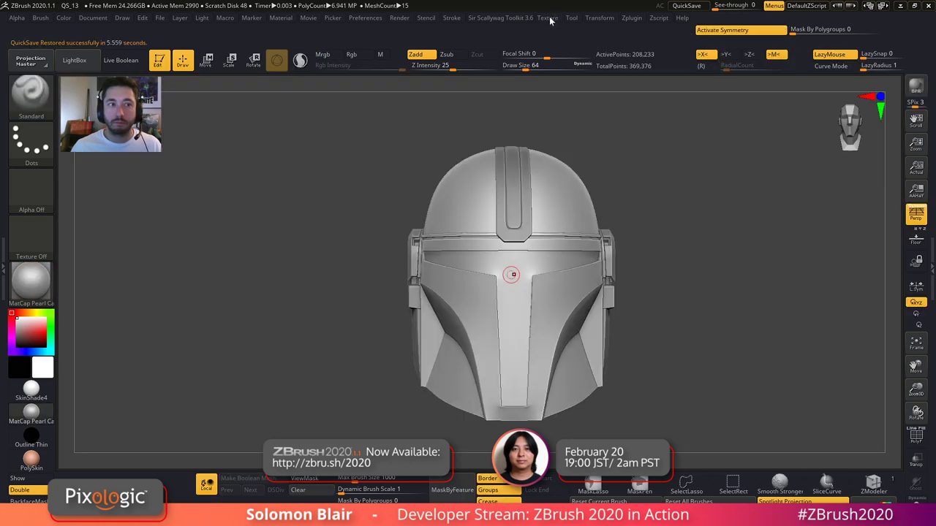
- Load the reference image set Mando_Spotlight.ZSL from the Mandalorian Helmet folder into Spotlight
click(551, 18)
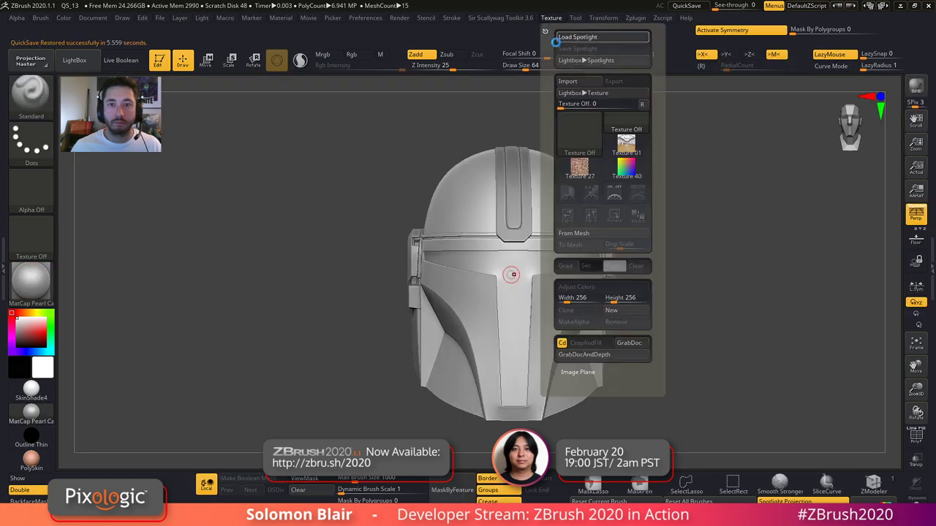
click(577, 37)
click(205, 134)
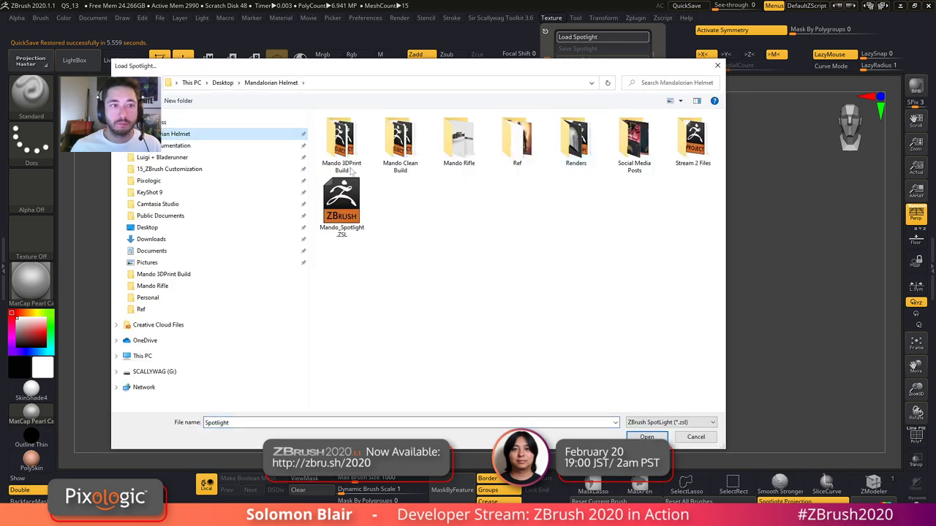
double_click(343, 205)
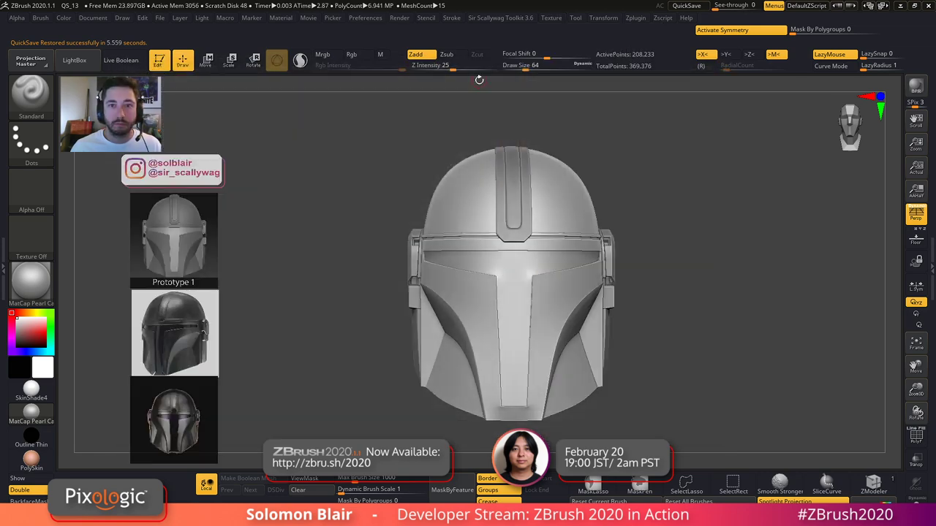
- Show the tool's subtool list and examine the helmet's polygroups with the polyframe display
click(932, 261)
click(836, 227)
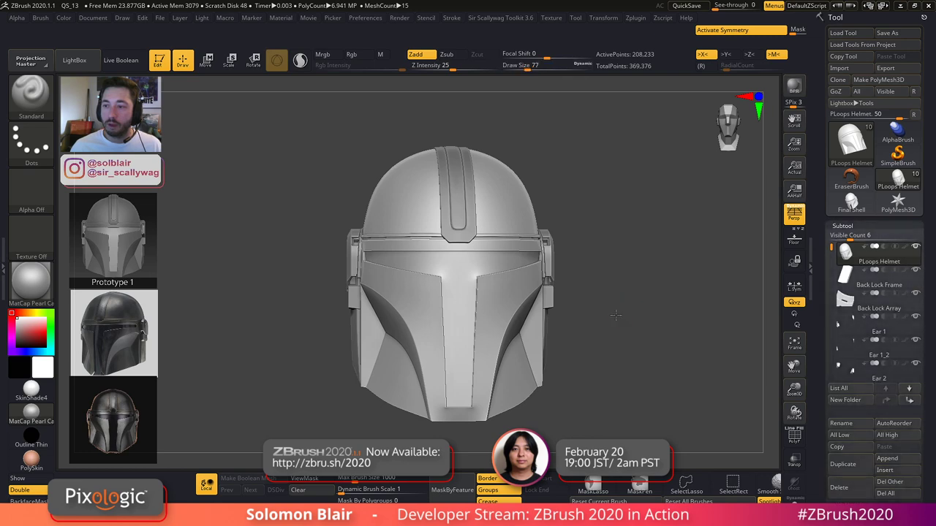
alt+drag(620, 318, 567, 293)
key(shift+f)
key(shift+f)
key(x)
key(x)
alt+right_drag(476, 278, 563, 297)
key(shift+f)
drag(824, 313, 825, 285)
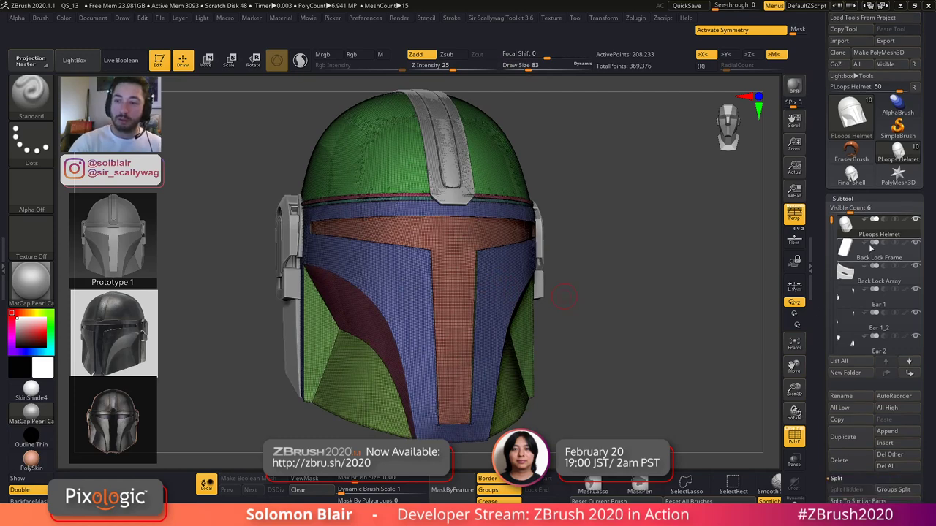
key(shift+f)
key(shift+f)
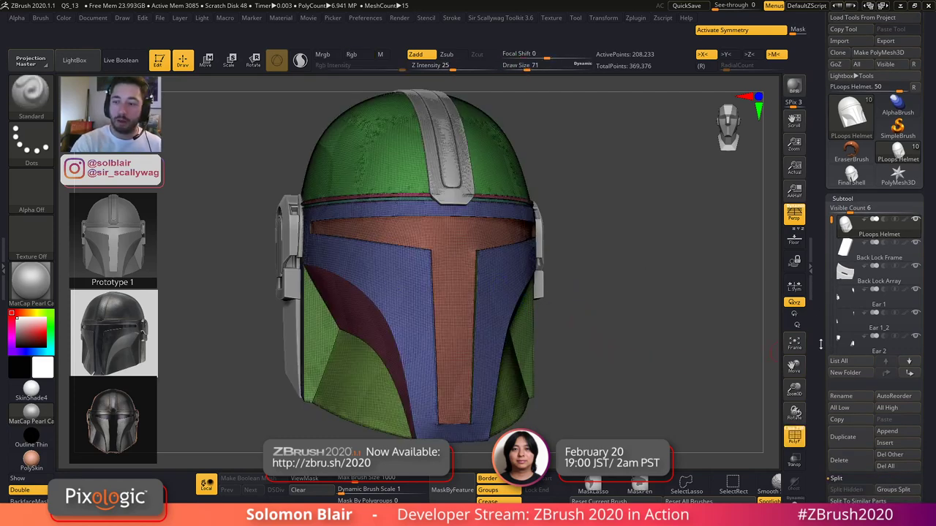
scroll(820, 345, down, 1)
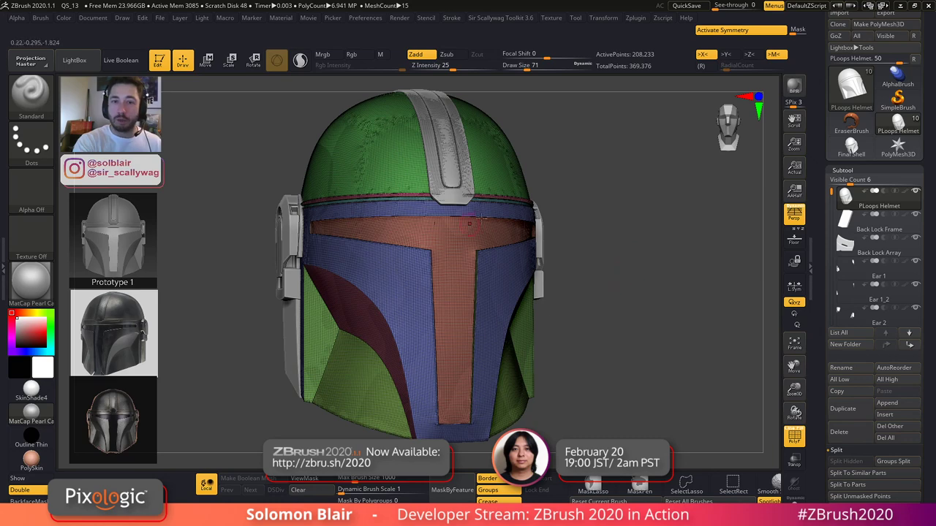
- Isolate the polygroup framing the visor, mask it and show the whole helmet mesh again without polyframe
ctrl+shift+click(475, 234)
drag(639, 322, 585, 299)
key(alt+s)
ctrl+shift+click(573, 310)
ctrl+shift+click(491, 309)
ctrl+click(700, 291)
ctrl+shift+click(720, 303)
key(shift+f)
shift+drag(725, 305, 744, 324)
alt+drag(679, 375, 709, 397)
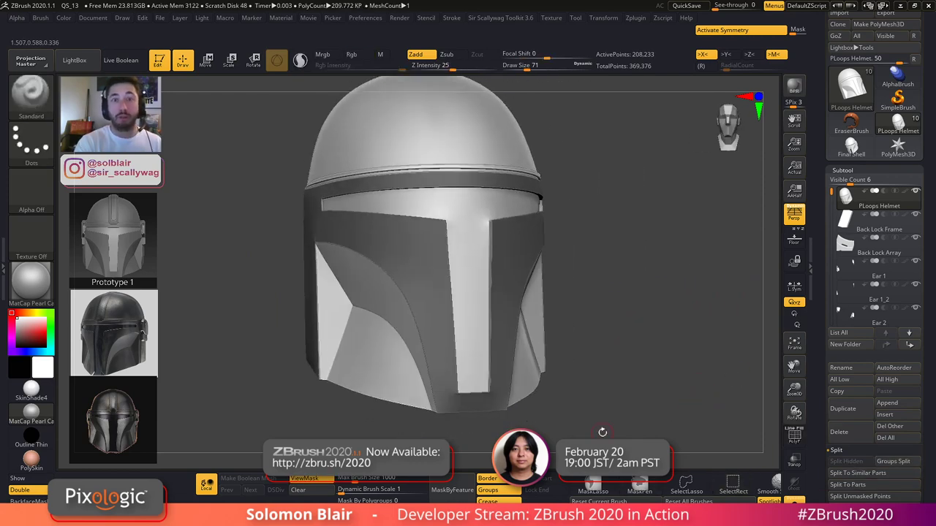
- Open the subtool Extract settings and try to extract the helmet's face frame as a separate piece
drag(877, 491, 877, 448)
drag(870, 518, 870, 436)
click(849, 443)
click(851, 400)
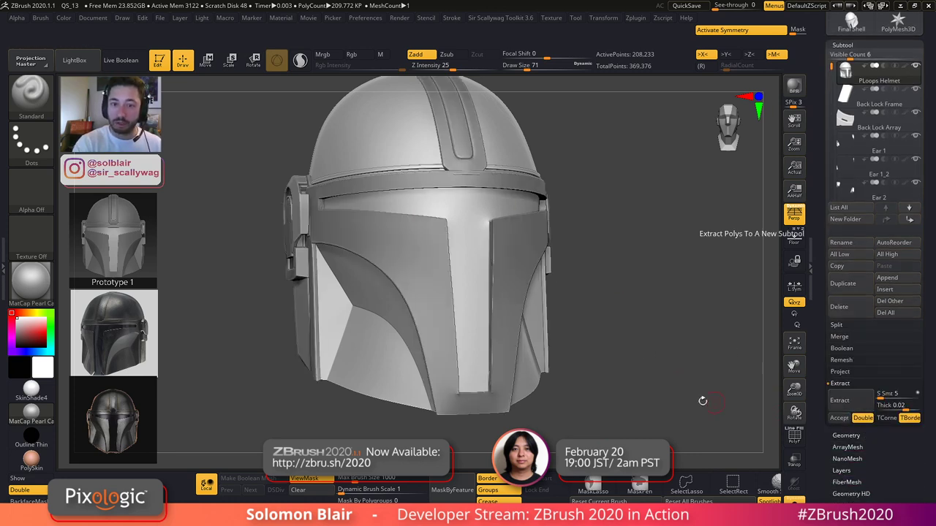
click(839, 401)
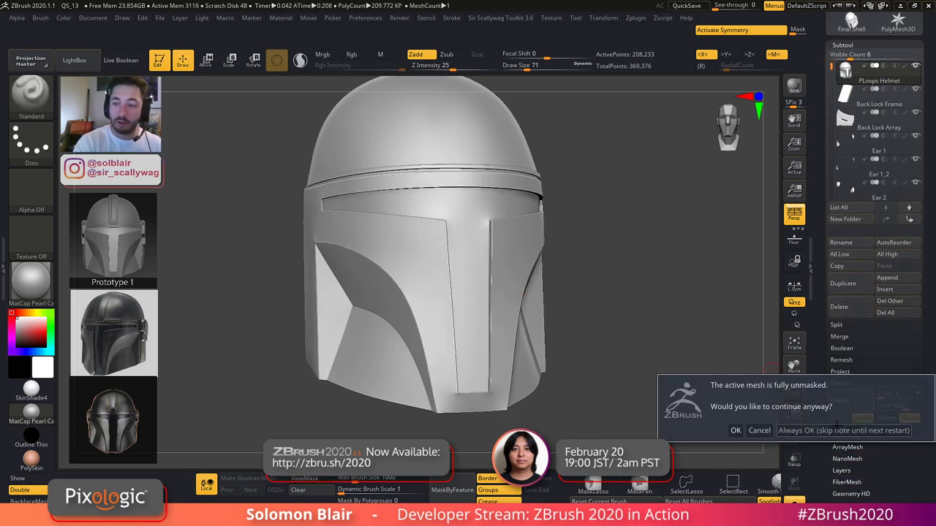
click(736, 431)
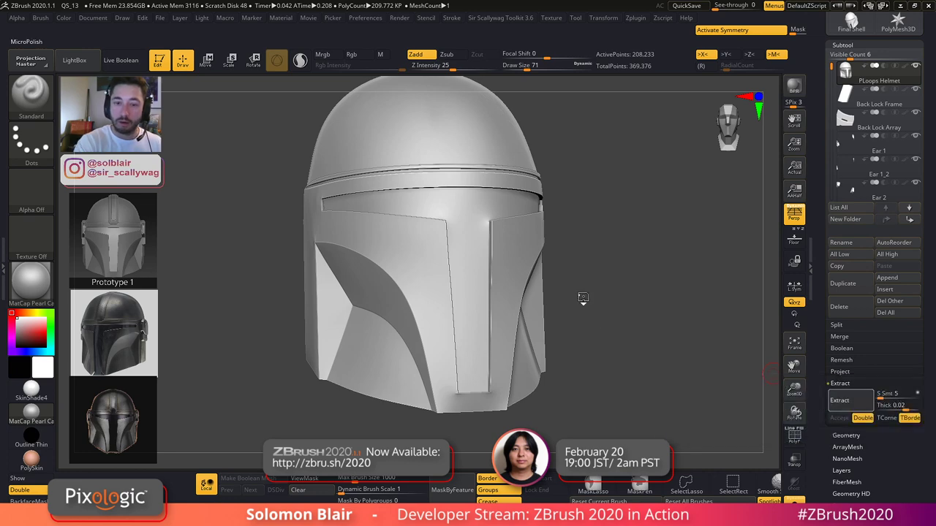
- Mask only the face frame polygroup around the visor and bring the other polygroups back into view
key(shift+f)
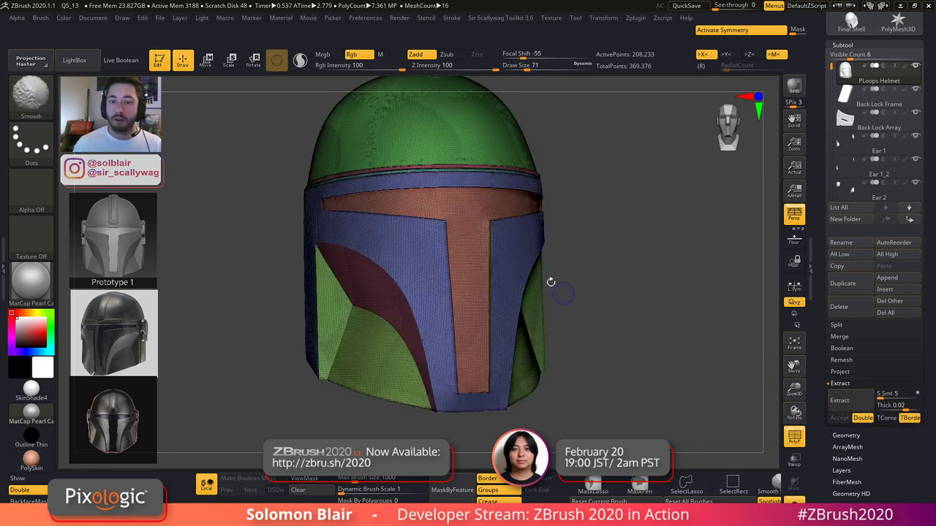
key(shift+f)
ctrl+shift+click(520, 245)
ctrl+click(620, 291)
ctrl+shift+click(622, 296)
key(shift+f)
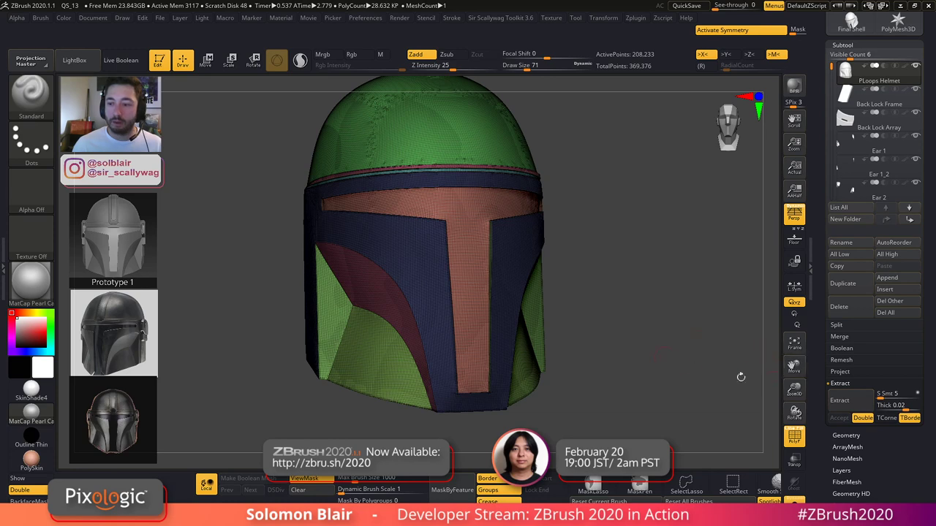
- Extract the masked face frame, accept it as a new subtool and inspect it on the helmet with its mask cleared
click(855, 401)
click(841, 419)
ctrl+drag(610, 309, 582, 320)
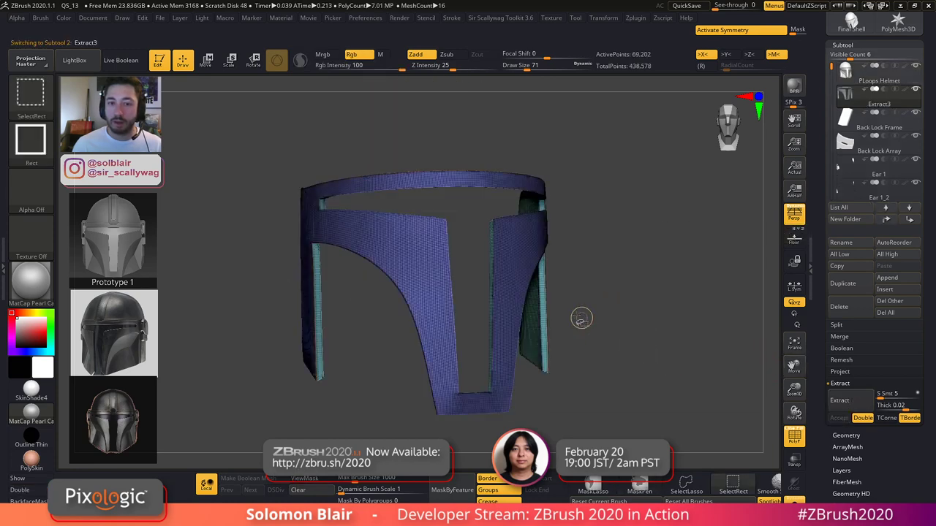
key(shift+s)
key(shift+f)
right_drag(380, 267, 439, 278)
key(ctrl+shift+s)
key(ctrl+shift+s)
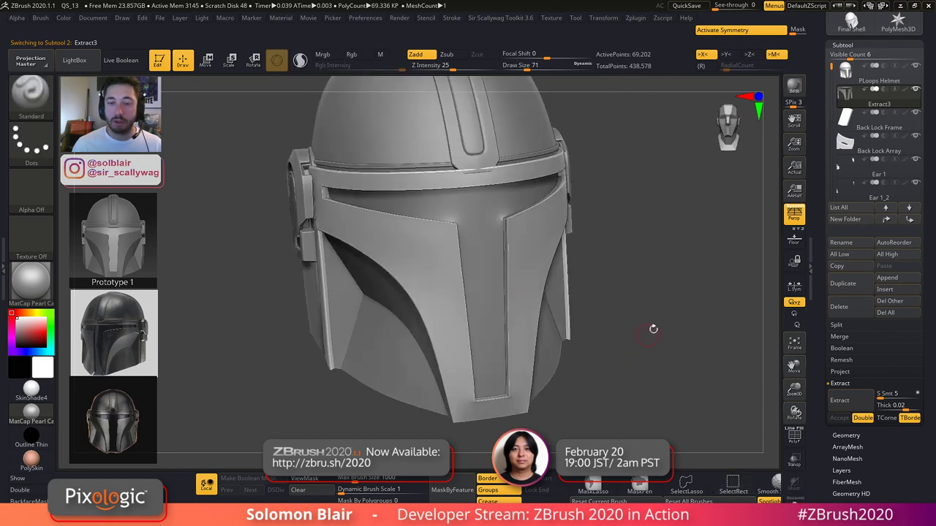
- Delete the extracted face frame subtool
click(929, 422)
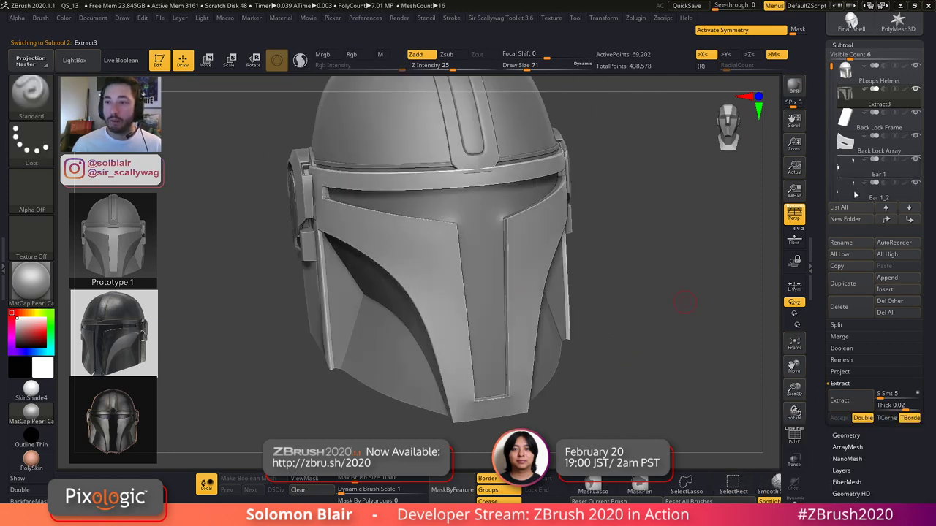
click(850, 310)
click(760, 329)
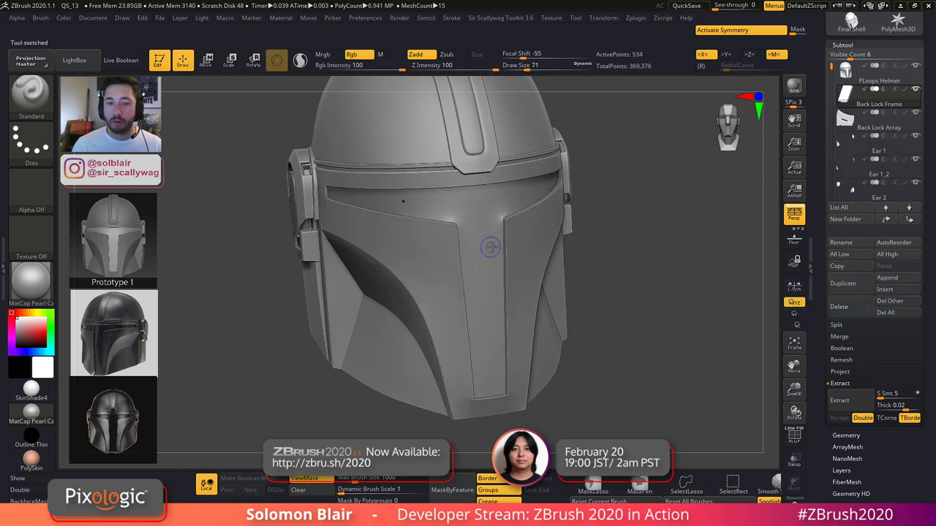
- Select the main helmet subtool, clear its mask and frame it in the view
key(shift+f)
alt+click(533, 242)
ctrl+drag(593, 236, 626, 271)
key(shift+f)
key(f)
- Duplicate the main helmet subtool and rename the copy DynaCleanup
click(843, 283)
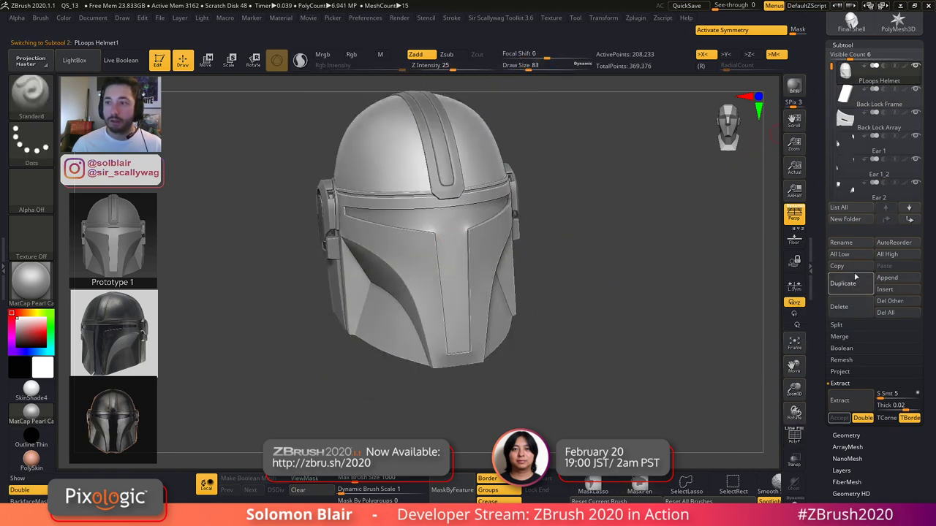
click(844, 243)
text(DynaC)
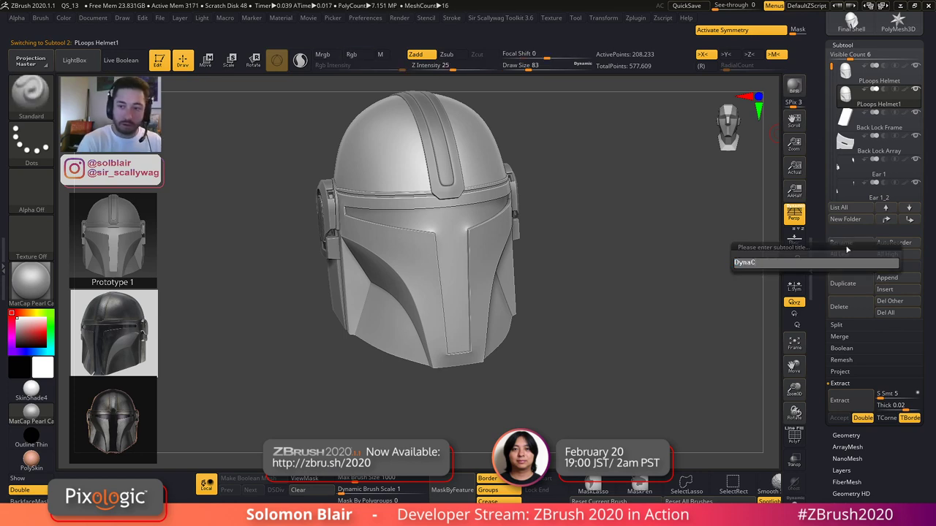
text(leanup)
key(Return)
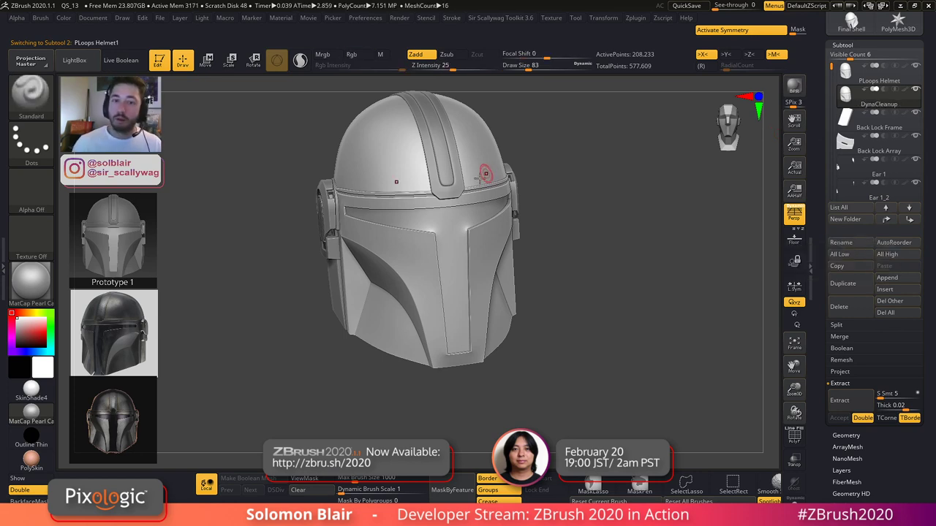
- Convert the DynaCleanup subtool to a DynaMesh at resolution 1392
click(867, 46)
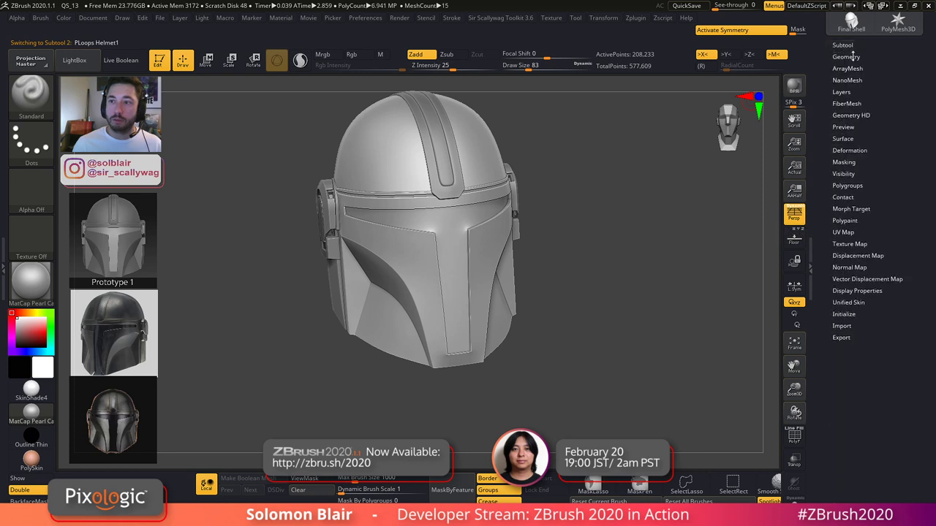
click(854, 57)
click(844, 220)
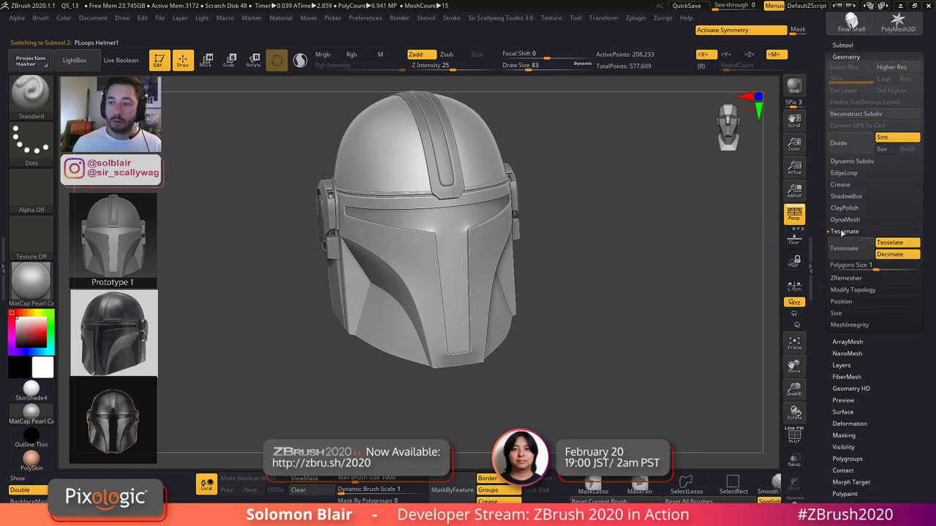
drag(843, 253, 870, 242)
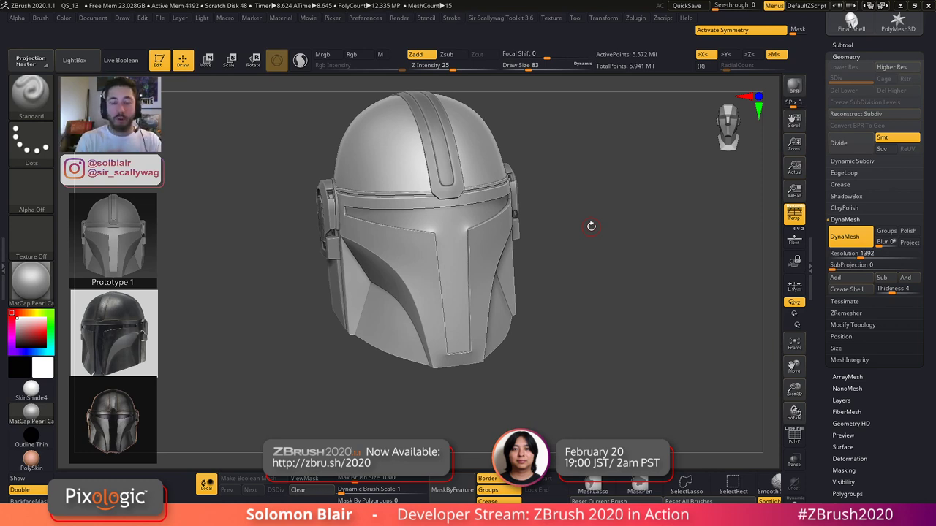
alt+right_drag(481, 228, 488, 283)
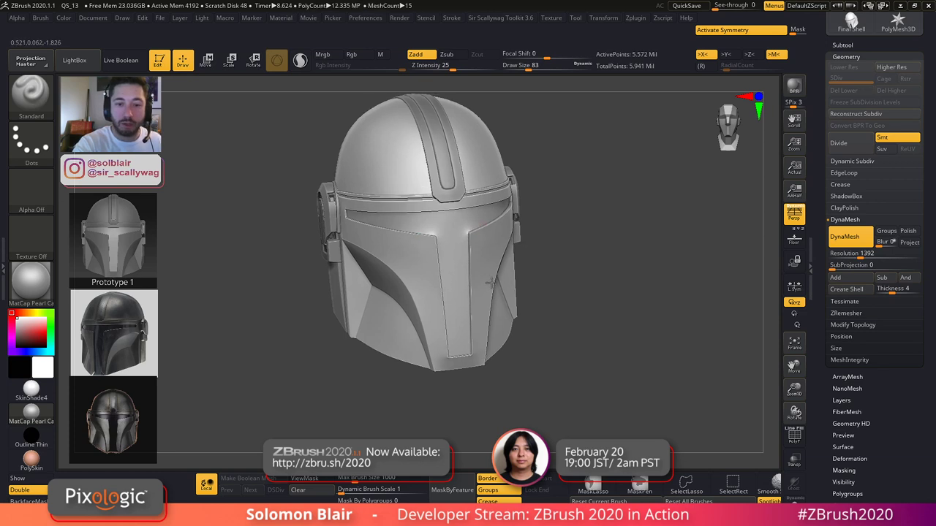
- Examine the interface color settings in the preferences
click(367, 19)
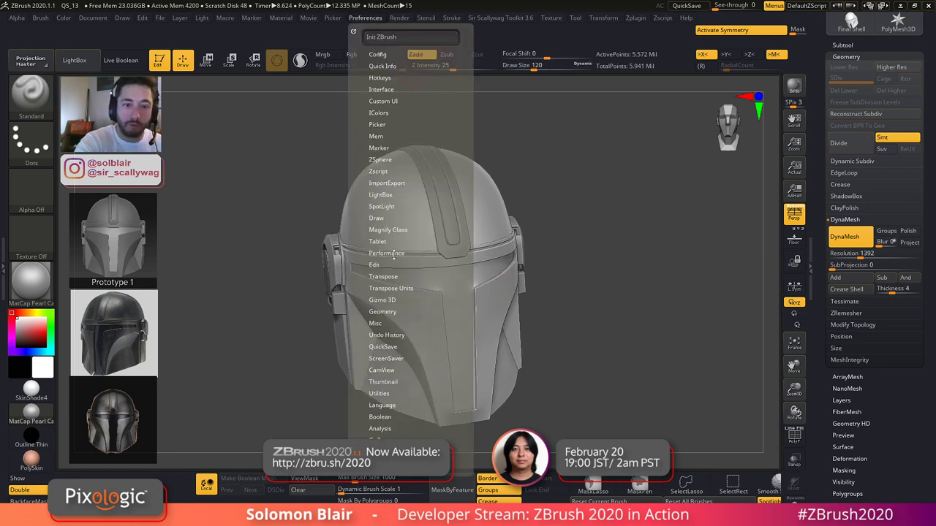
click(399, 89)
click(400, 89)
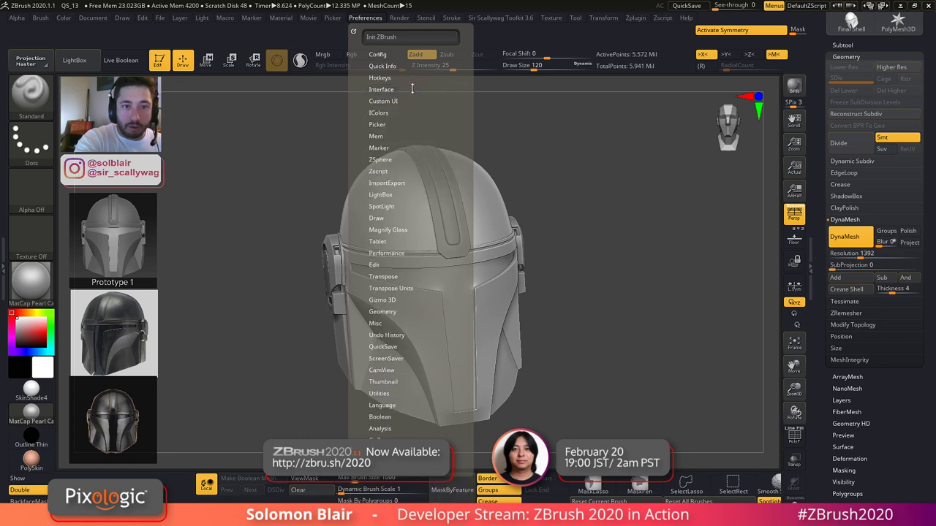
click(378, 113)
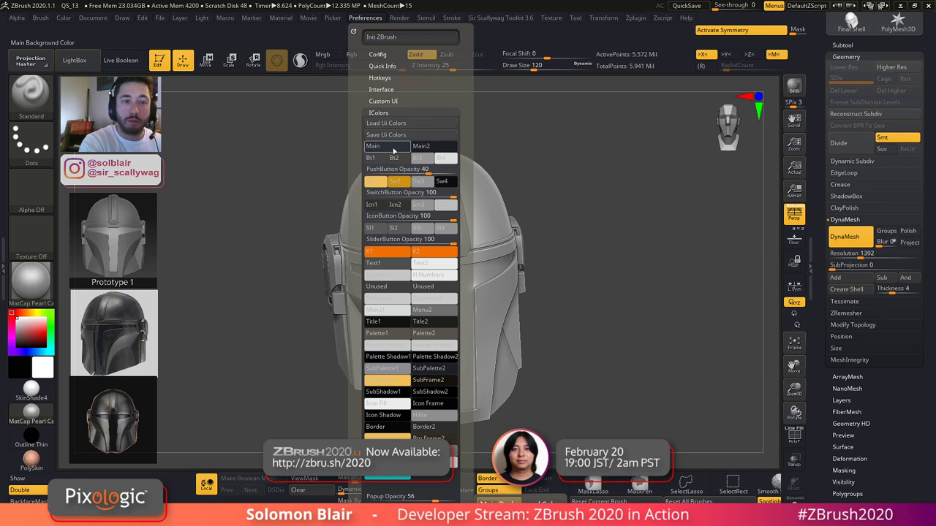
click(366, 19)
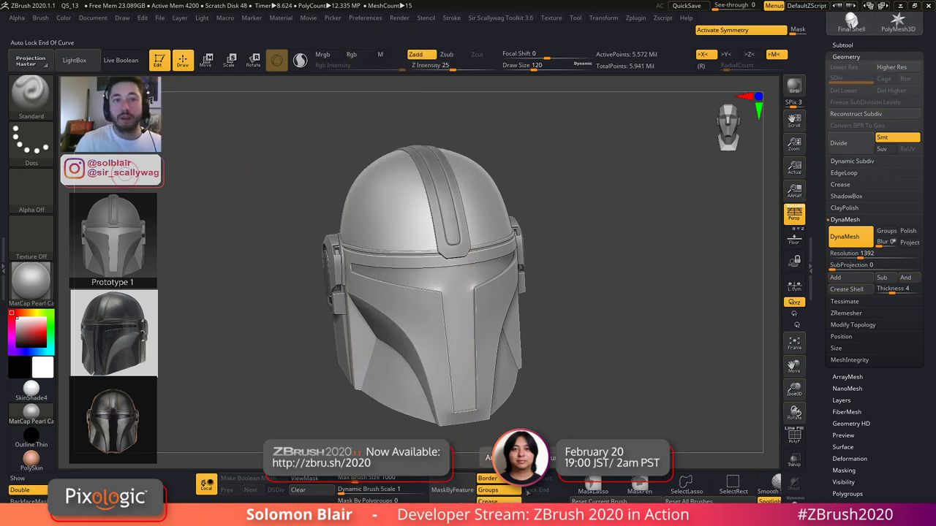
key(s)
drag(468, 318, 480, 319)
mouse_move(480, 320)
alt+right_down()
mouse_move(463, 350)
mouse_move(477, 335)
alt+right_up()
key(s)
key(s)
drag(477, 335, 463, 335)
key(s)
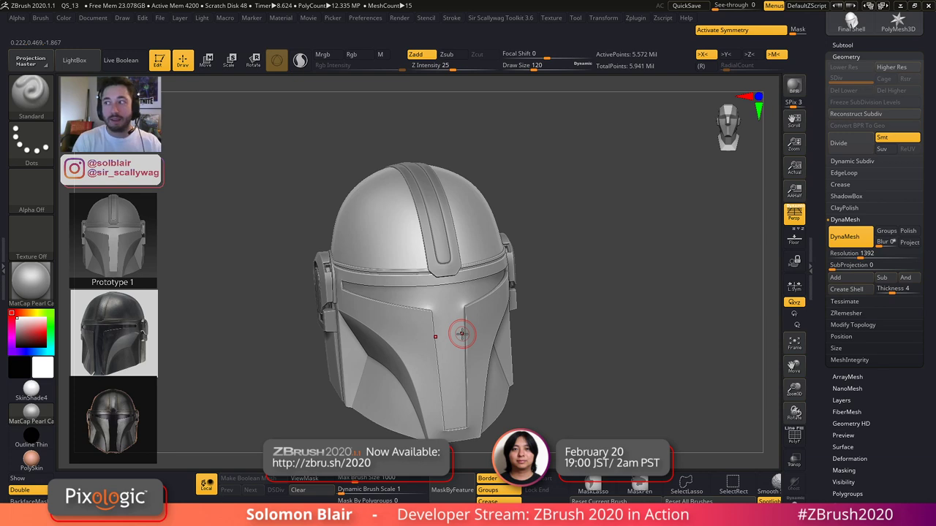
key(shift+f)
key(shift+f)
key(s)
drag(477, 300, 469, 300)
alt+right_drag(478, 322, 466, 310)
mouse_move(534, 312)
ctrl+right_down()
mouse_move(471, 316)
mouse_move(537, 320)
mouse_move(517, 356)
mouse_move(476, 324)
mouse_move(502, 288)
ctrl+right_up()
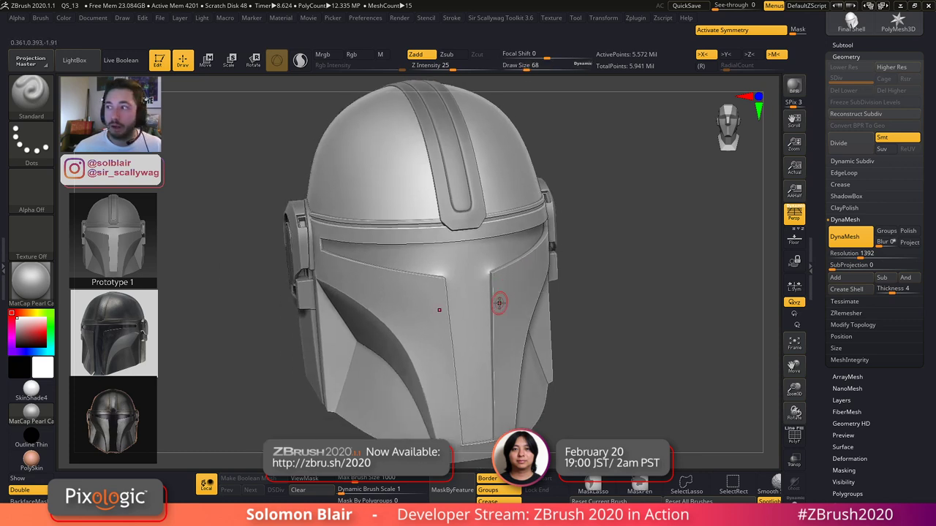
key(s)
drag(505, 288, 509, 287)
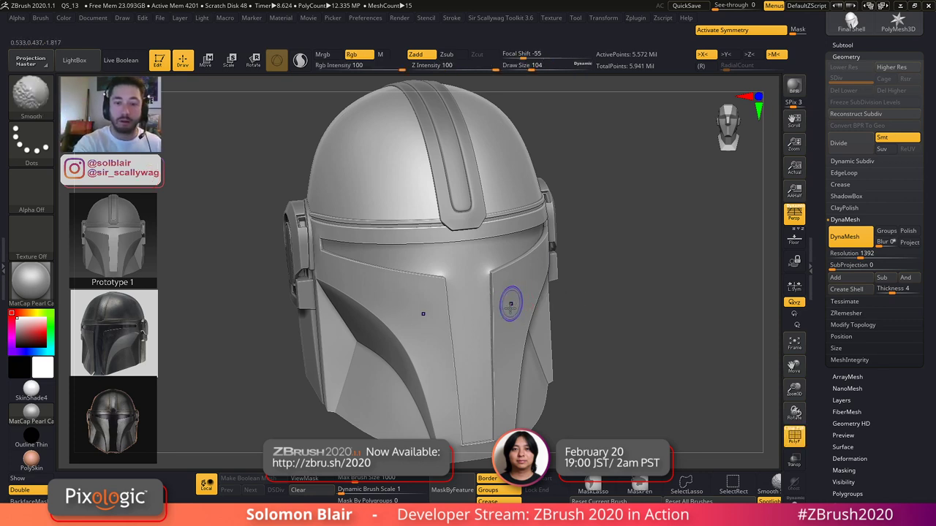
mouse_move(518, 308)
right_down()
mouse_move(521, 289)
mouse_move(566, 303)
right_up()
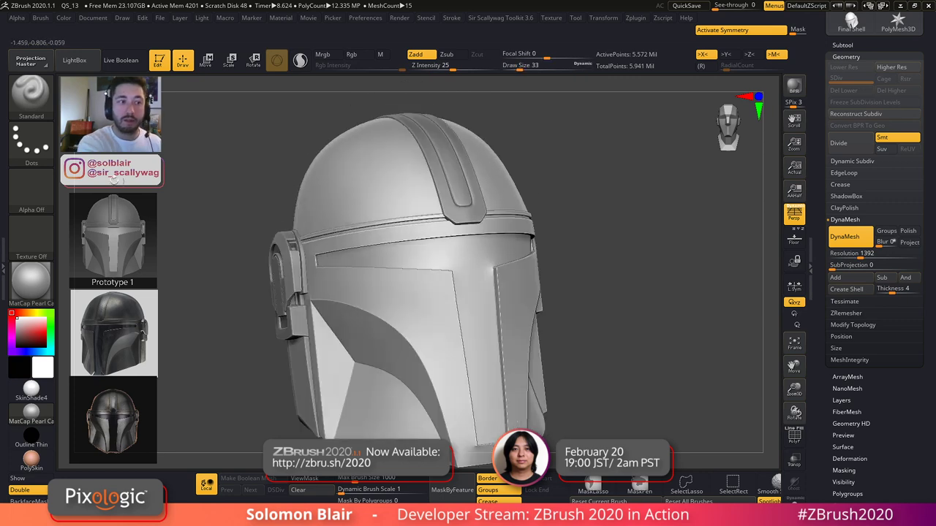
mouse_move(590, 335)
right_down()
mouse_move(487, 324)
mouse_move(522, 329)
right_up()
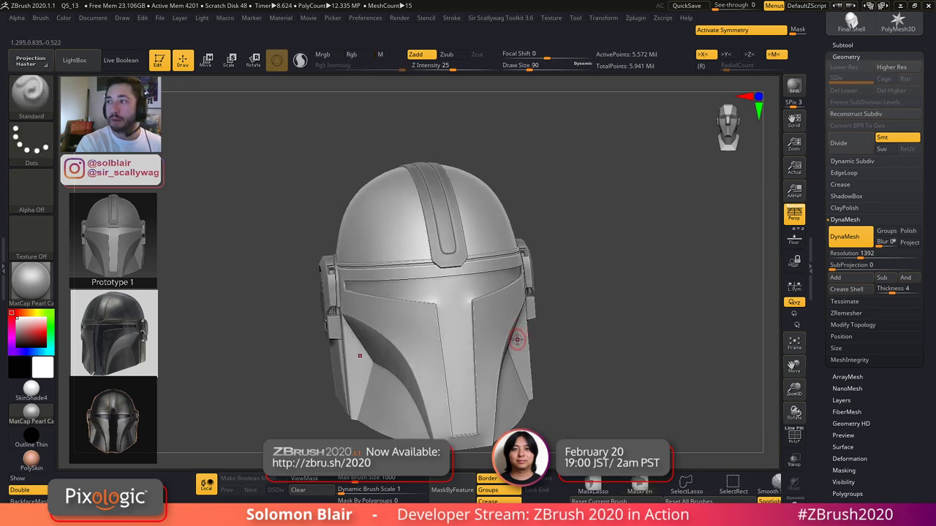
key(s)
drag(583, 343, 593, 345)
key(shift+f)
key(shift+f)
mouse_move(582, 350)
ctrl+right_down()
mouse_move(590, 346)
mouse_move(483, 334)
mouse_move(513, 340)
mouse_move(547, 374)
mouse_move(558, 365)
mouse_move(541, 358)
ctrl+right_up()
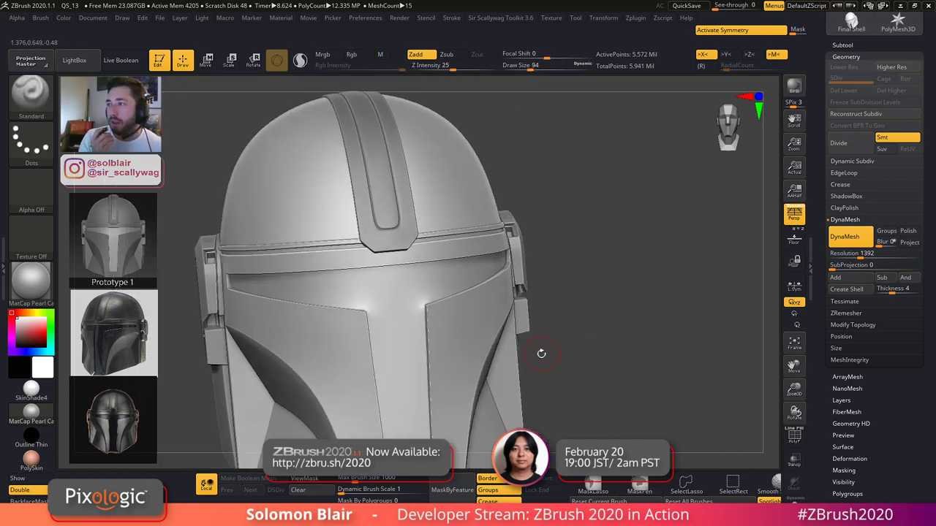
- Apply the Smooth All deformer to the whole DynaCleanup helmet with symmetry off, accept it, and turn symmetry back on
right_drag(468, 323, 530, 358)
key(shift+f)
key(w)
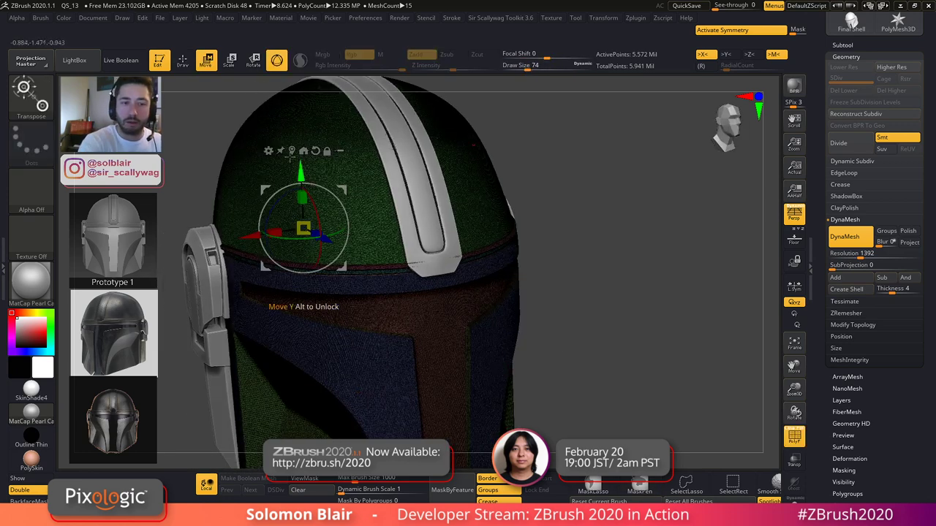
key(x)
click(269, 150)
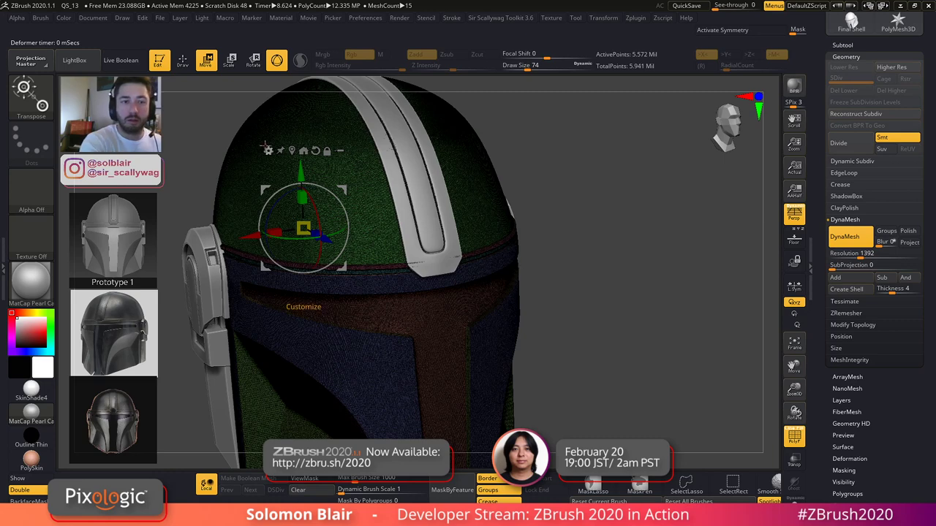
click(267, 149)
click(467, 239)
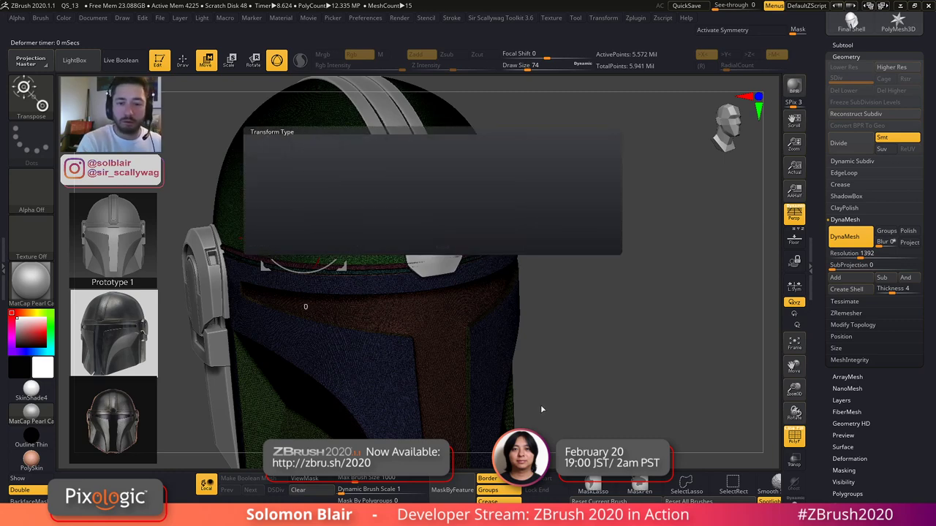
key(shift+f)
right_drag(534, 388, 489, 347)
click(367, 233)
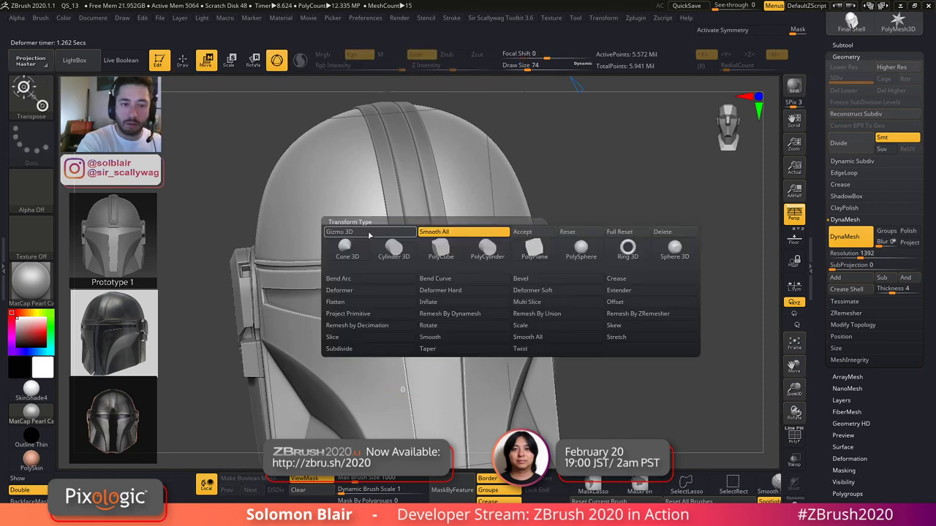
click(525, 232)
key(q)
key(f)
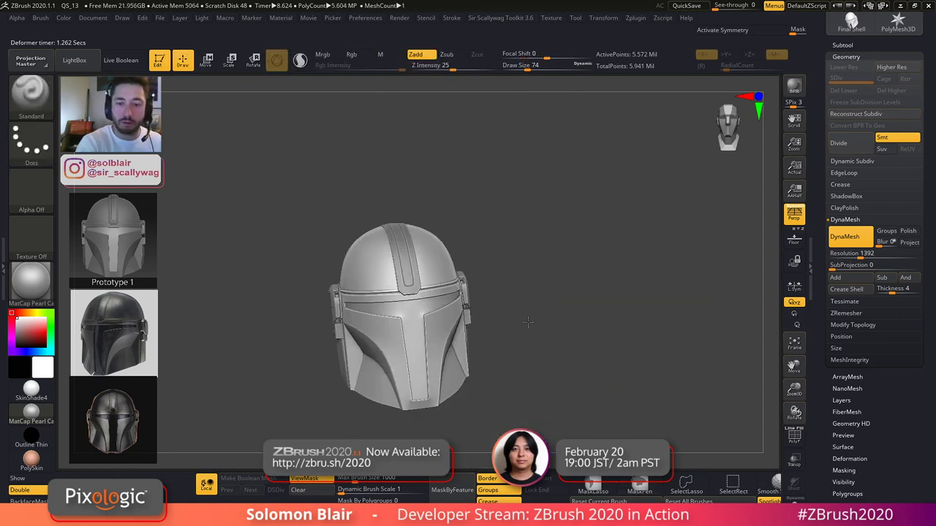
key(x)
key(shift+f)
key(s)
drag(429, 320, 436, 319)
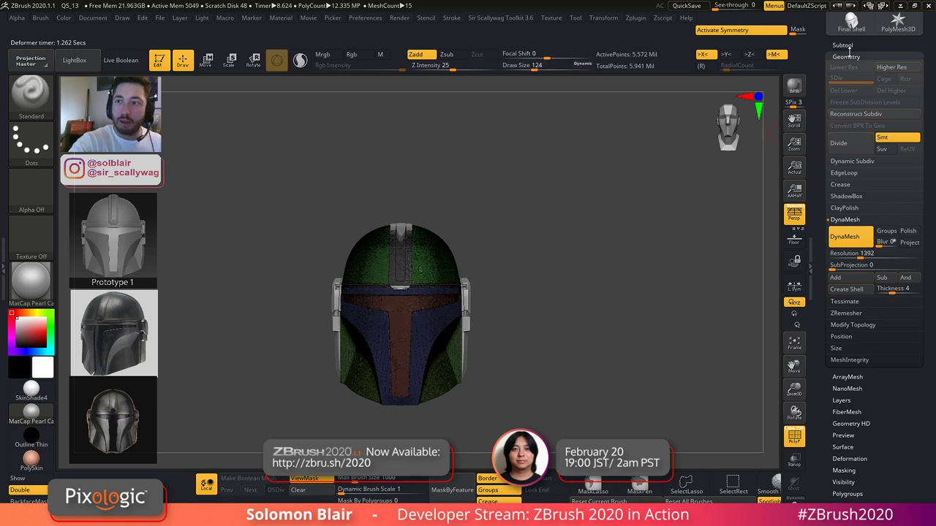
- Rename the DynaCleanup subtool to Helmet Outer Shell
click(844, 46)
click(858, 241)
key(Right)
key(BackSpace)
key(BackSpace)
key(BackSpace)
key(BackSpace)
key(BackSpace)
key(BackSpace)
key(BackSpace)
key(BackSpace)
key(BackSpace)
key(BackSpace)
key(BackSpace)
text(Hel.met)
key(BackSpace)
key(BackSpace)
key(BackSpace)
key(BackSpace)
text(el,met)
key(BackSpace)
key(BackSpace)
key(BackSpace)
key(BackSpace)
text(met Outer Shell)
key(Return)
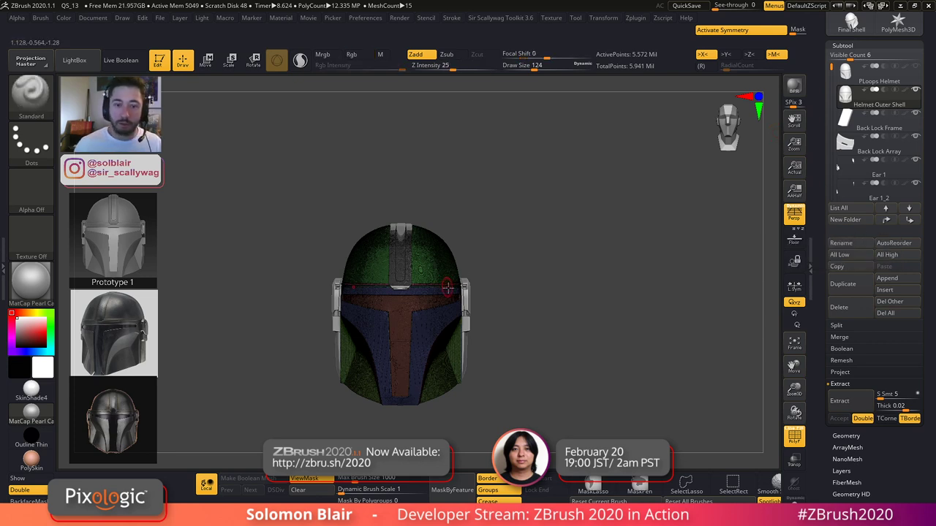
- Duplicate the Helmet Outer Shell subtool
key(shift+f)
key(s)
drag(441, 281, 446, 280)
alt+drag(505, 290, 517, 290)
click(841, 284)
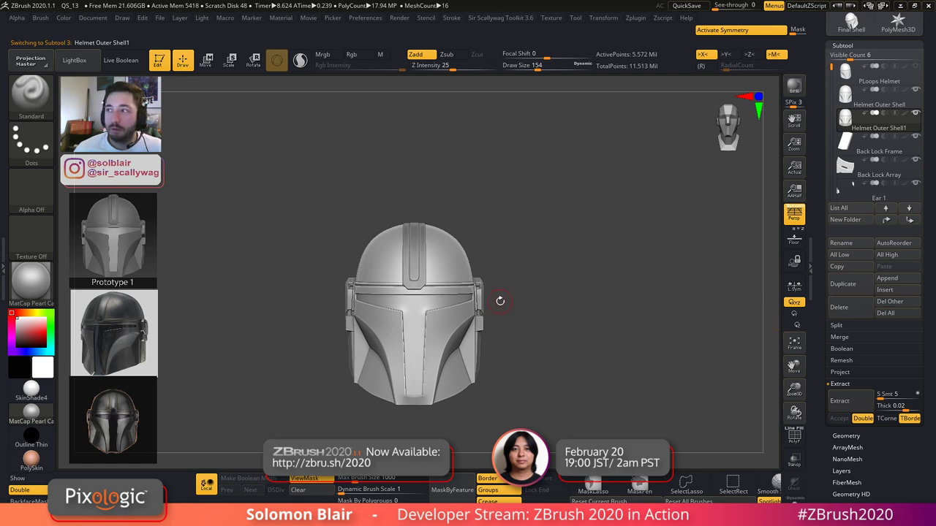
key(s)
ctrl+right_drag(461, 276, 463, 269)
key(s)
drag(463, 271, 467, 270)
alt+right_drag(465, 269, 518, 257)
key(s)
key(shift+f)
key(shift+f)
key(s)
drag(508, 249, 475, 244)
key(s)
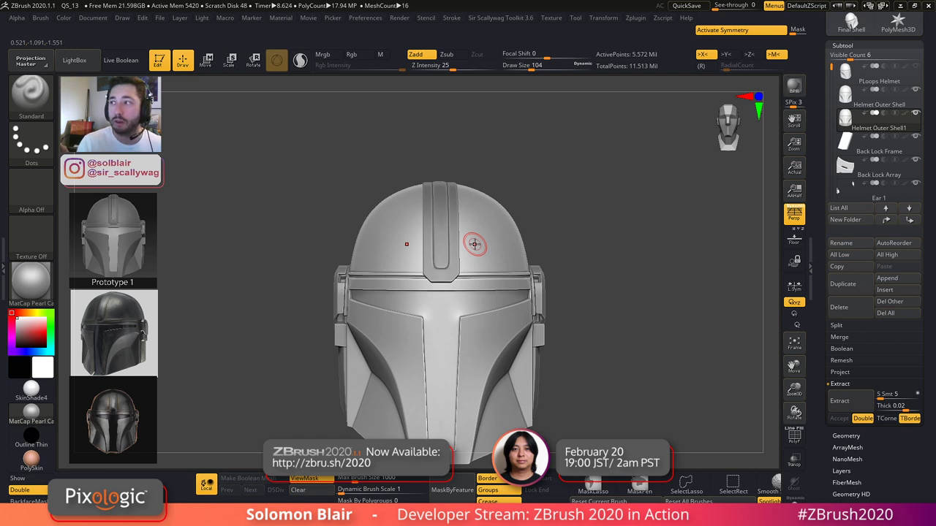
key(shift+f)
key(shift+f)
ctrl+right_drag(502, 273, 594, 288)
ctrl+right_drag(532, 260, 620, 324)
alt+right_drag(621, 283, 614, 235)
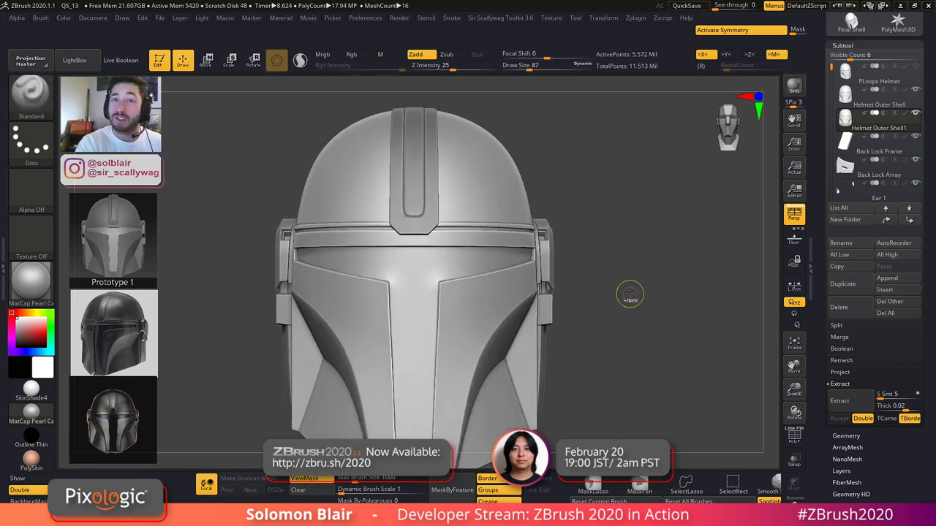
- Isolate the duplicated helmet subtool and rename it Helmet Inner Shell
ctrl+right_drag(631, 300, 608, 293)
key(ctrl+shift+s)
right_drag(595, 334, 616, 338)
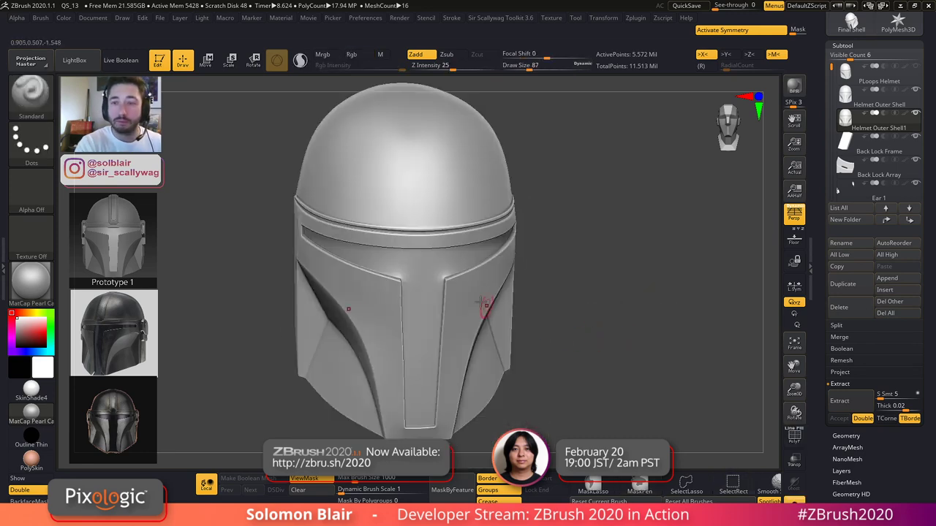
alt+right_drag(503, 315, 561, 331)
click(851, 242)
text(Helmet Out)
key(BackSpace)
key(BackSpace)
key(BackSpace)
text(Inner Shell)
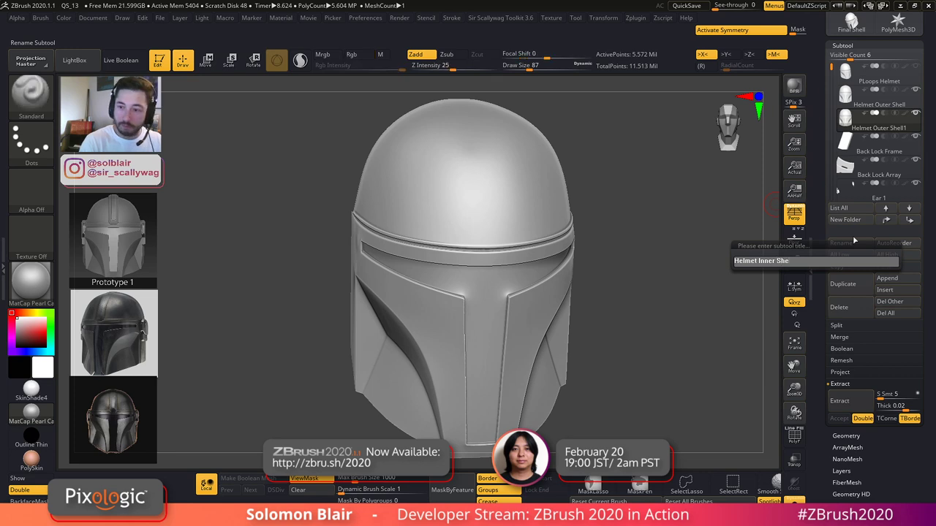
key(Return)
- Check the Helmet Inner Shell subtool, bring up its DynaMesh settings and display its polygroup wireframe
key(shift+f)
key(shift+f)
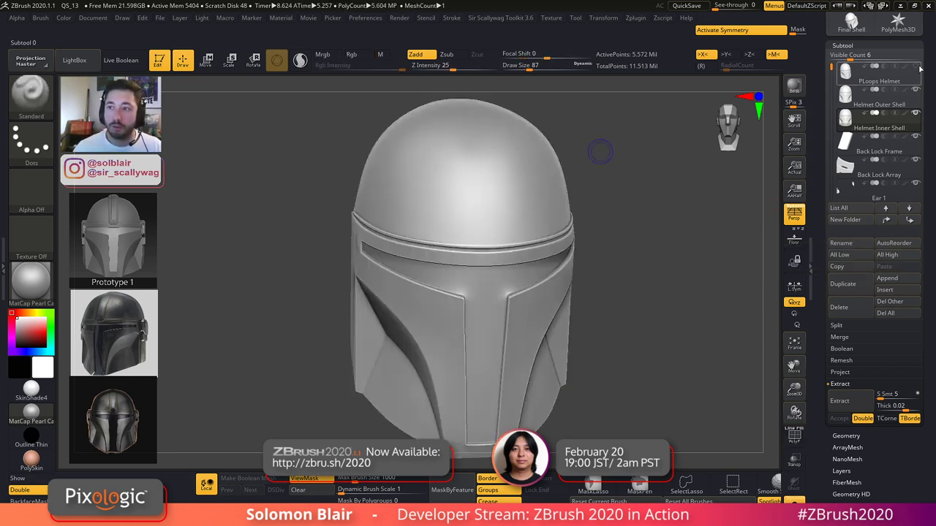
mouse_move(847, 101)
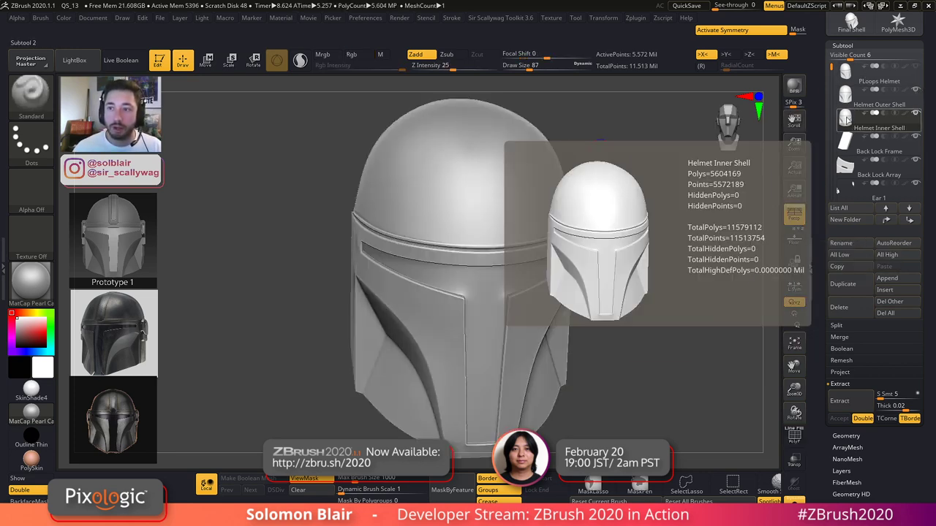
key(shift+f)
alt+right_drag(506, 223, 493, 222)
key(s)
key(shift+f)
click(883, 46)
click(852, 58)
shift+right_drag(588, 277, 565, 275)
key(shift+f)
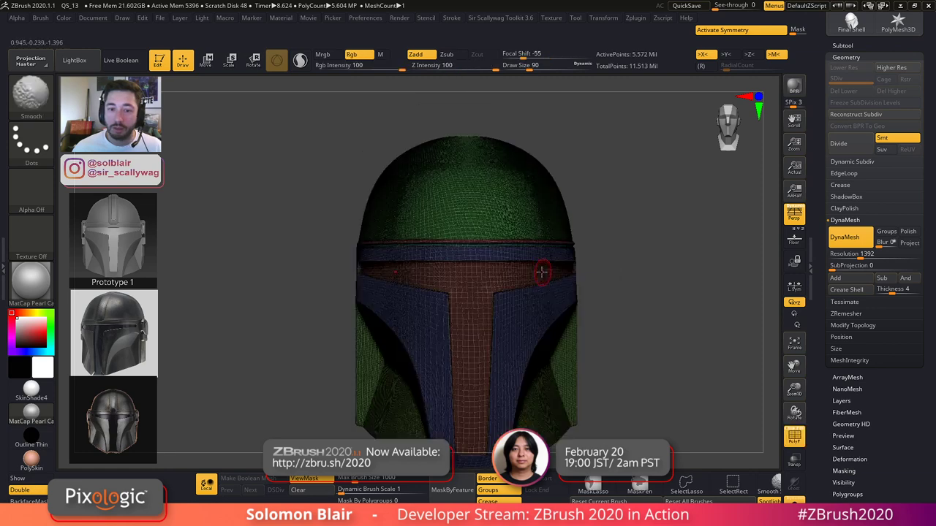
- Insert a small sphere from the IMM Primitives brush beside the inner shell with symmetry off, and clear the mask
key(x)
key(b)
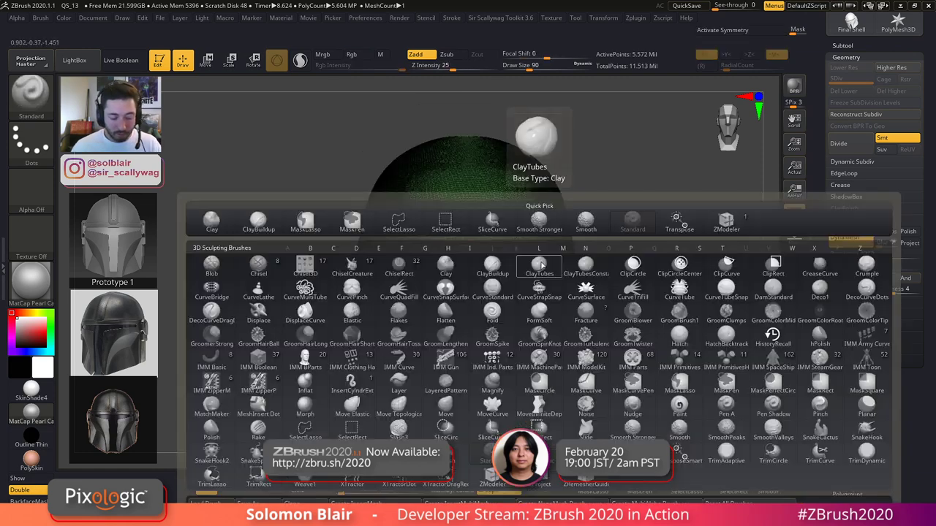
key(i)
click(683, 358)
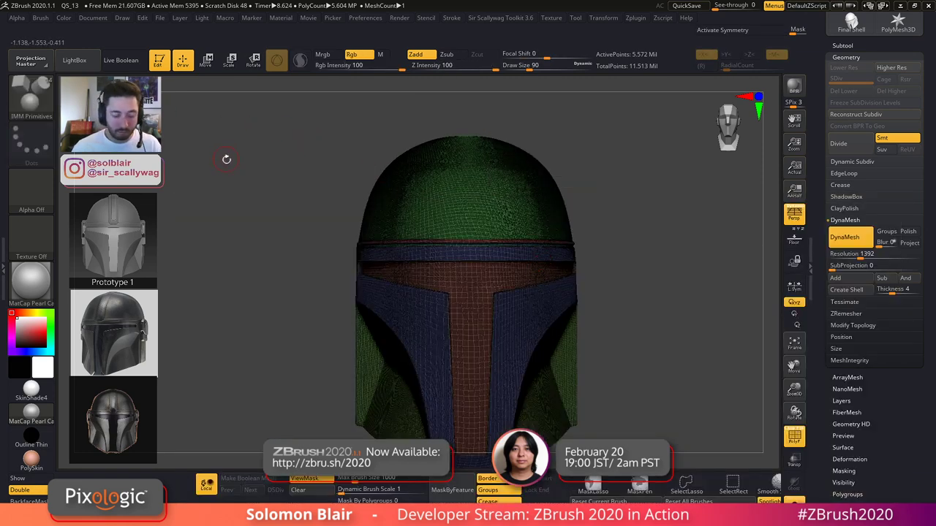
key(m)
click(393, 200)
mouse_move(544, 301)
mouse_down()
mouse_move(560, 318)
mouse_move(635, 305)
mouse_up()
key(w)
key(q)
key(shift+f)
ctrl+drag(657, 217, 685, 309)
alt+drag(679, 354, 636, 309)
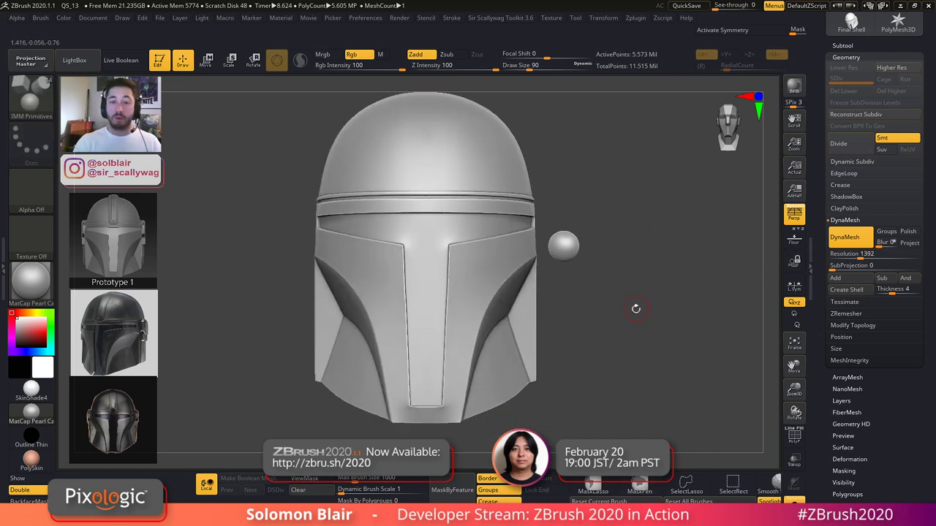
- Create a DynaMesh shell from the inner helmet at resolution 880 and thickness 4, and turn symmetry back on
drag(860, 257, 849, 257)
alt+drag(565, 359, 581, 381)
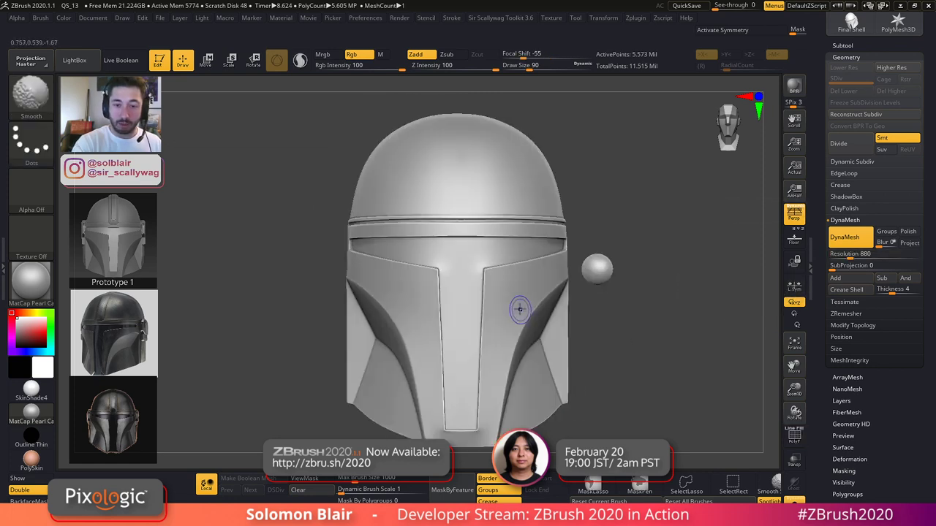
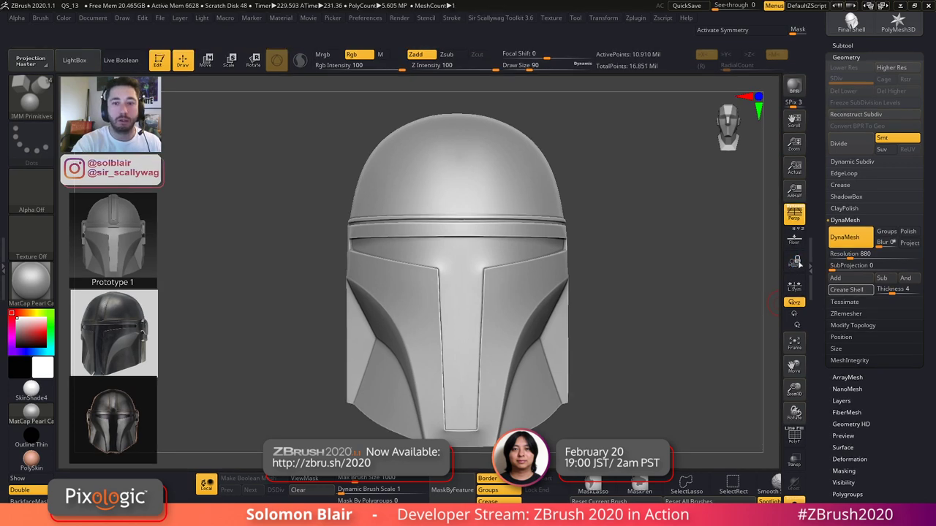
drag(635, 352, 629, 349)
key(shift+f)
key(shift+f)
key(s)
drag(506, 284, 515, 283)
key(x)
- Check the shell's polyframe and open the display properties to verify that double-sided display is enabled
key(shift+f)
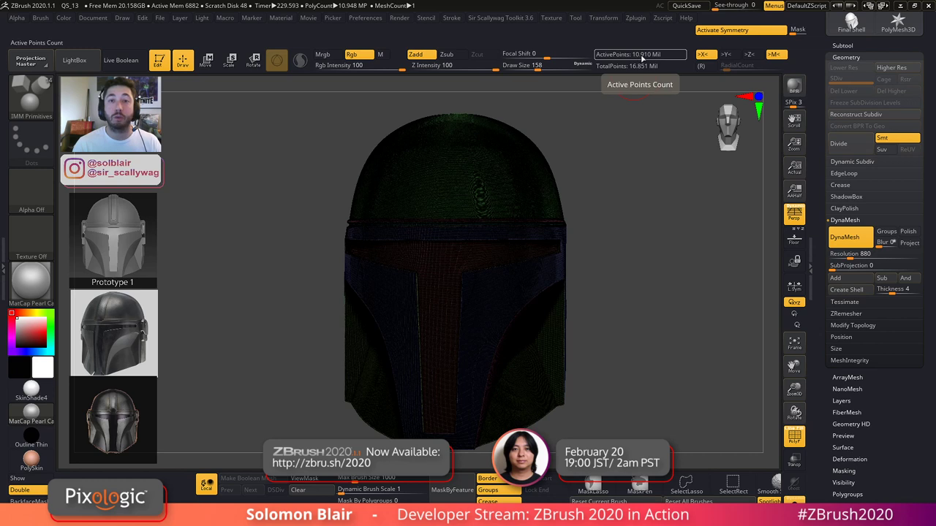
key(shift+f)
alt+right_drag(496, 188, 506, 206)
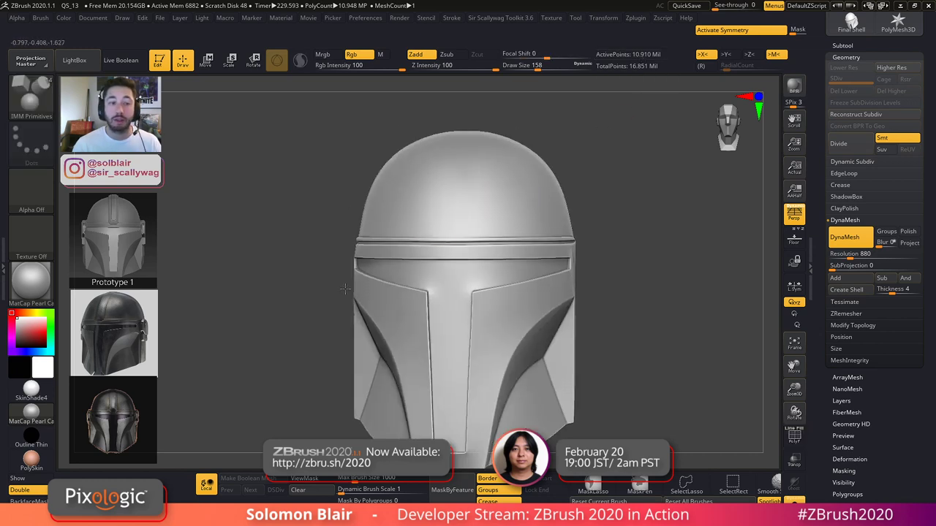
mouse_move(821, 68)
mouse_down()
mouse_move(821, 198)
mouse_move(816, 30)
mouse_up()
drag(838, 341, 838, 418)
click(850, 100)
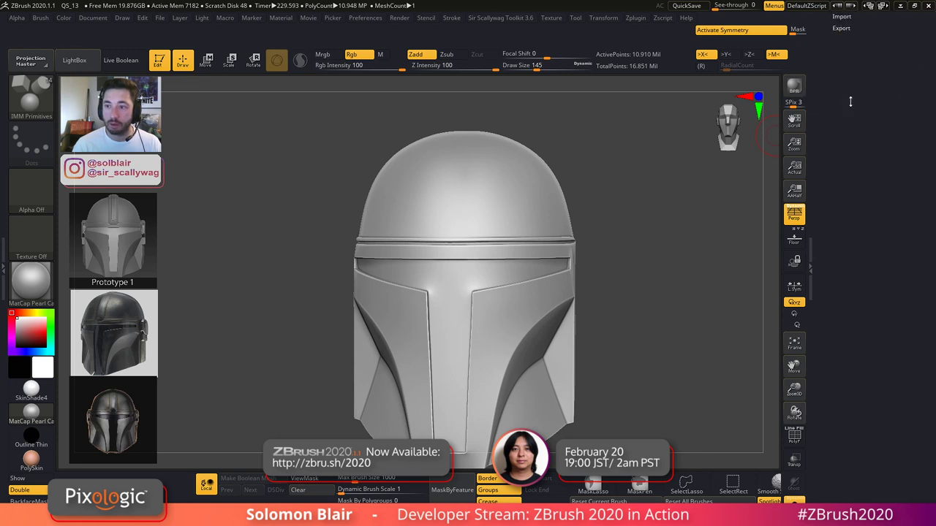
drag(876, 226, 884, 261)
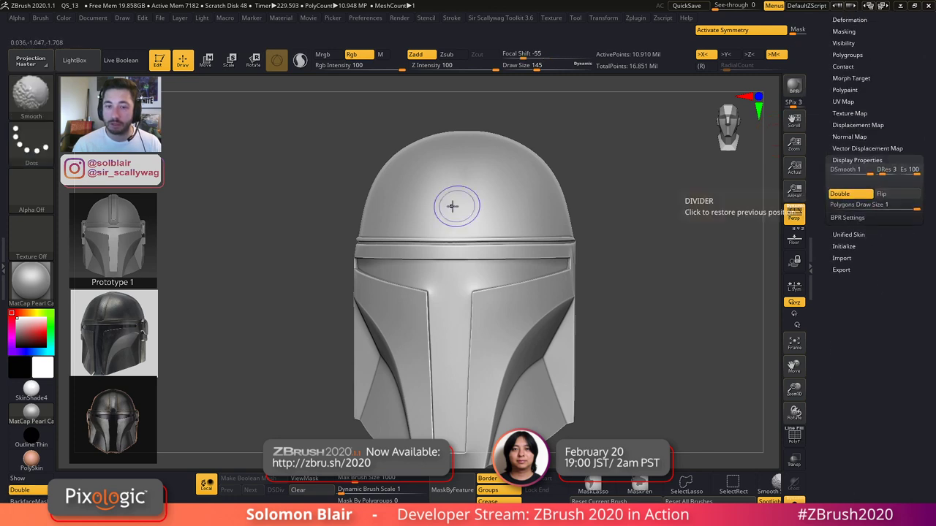
- Show only the helmet's dome and inspect the shell's wall thickness from below
key(shift+f)
ctrl+shift+drag(301, 116, 640, 246)
key(shift+f)
right_drag(576, 256, 475, 131)
ctrl+right_drag(455, 236, 647, 329)
mouse_move(583, 234)
right_down()
mouse_move(380, 141)
mouse_move(401, 201)
mouse_move(398, 189)
mouse_move(473, 290)
right_up()
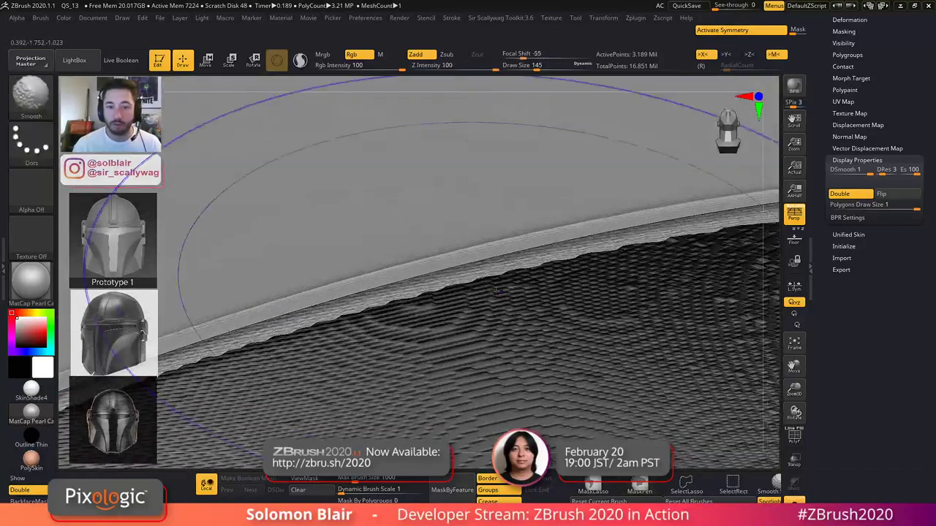
- Examine the isolated dome's inner surface and wall thickness from several angles, with and without polyframe
key(shift+f)
key(s)
drag(474, 292, 470, 291)
ctrl+right_drag(470, 292, 460, 273)
key(shift+f)
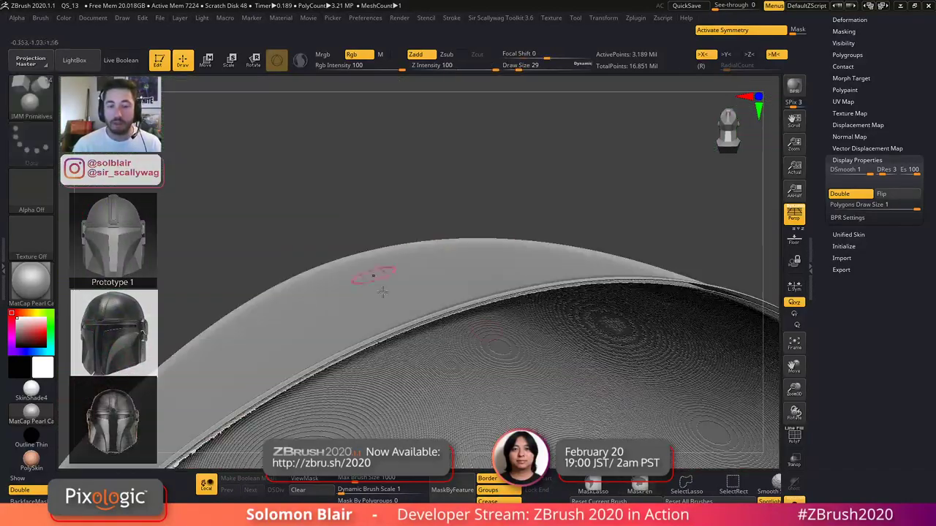
ctrl+right_drag(376, 257, 304, 254)
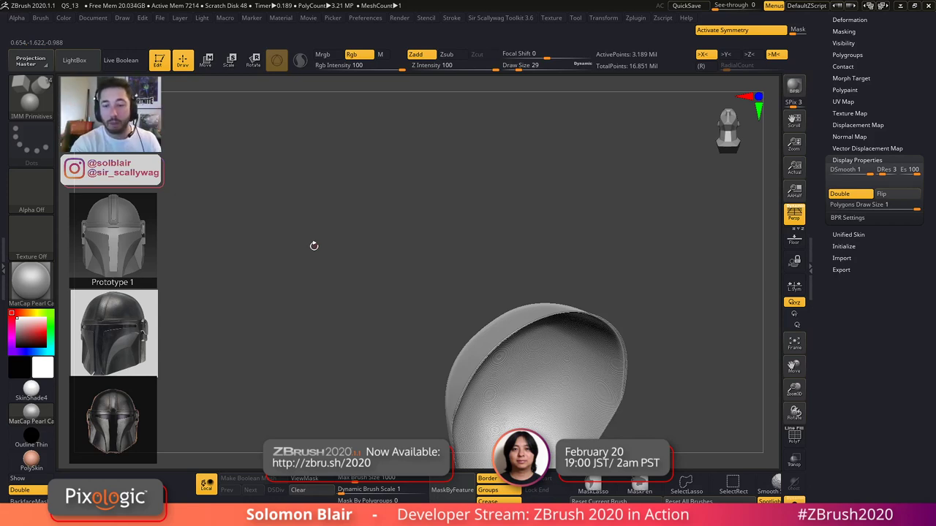
mouse_move(681, 336)
right_down()
mouse_move(680, 373)
mouse_move(614, 378)
right_up()
mouse_move(614, 378)
alt+right_down()
mouse_move(602, 317)
mouse_move(581, 295)
mouse_move(652, 311)
alt+right_up()
key(shift+f)
key(shift+f)
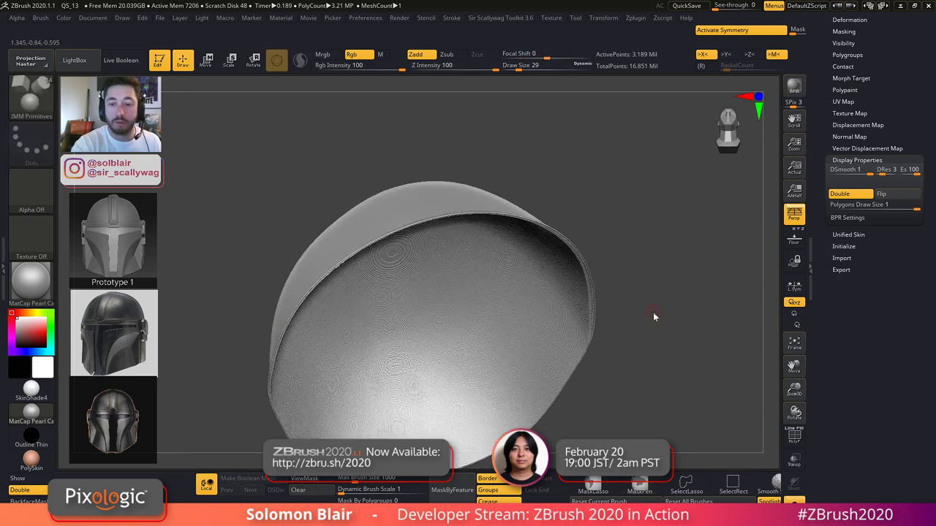
drag(871, 53, 887, 154)
right_drag(698, 165, 751, 198)
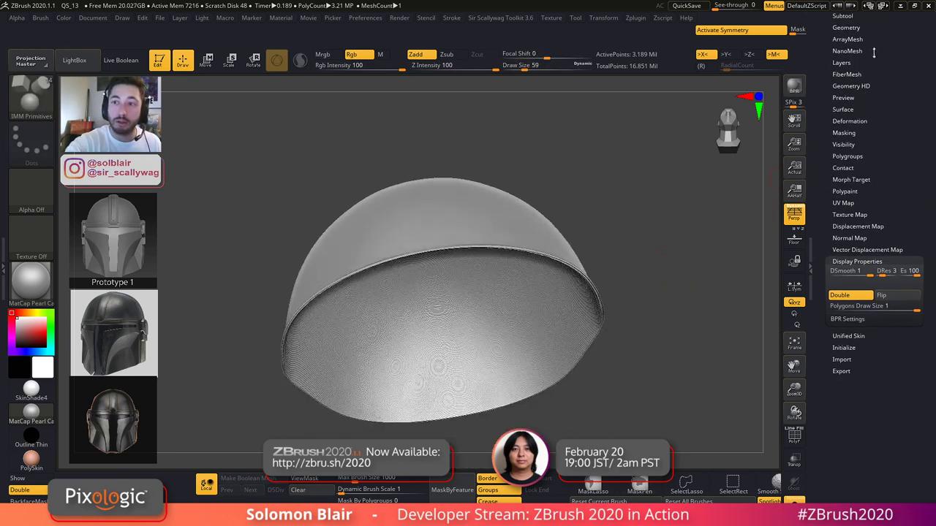
- Open the geometry's DynaMesh settings, show the whole helmet, and isolate the dome's polygroup again with polyframe on
drag(875, 64, 870, 107)
click(850, 71)
key(ctrl+shift)
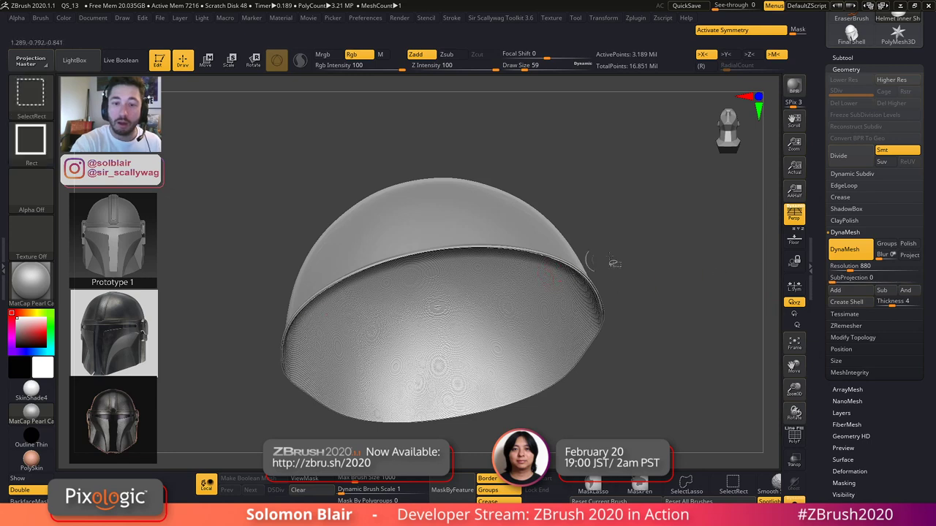
ctrl+shift+click(667, 266)
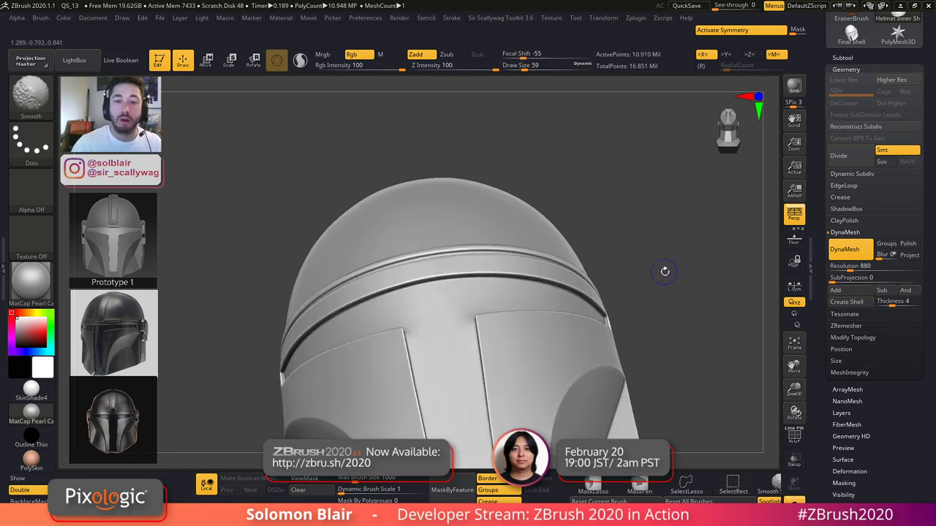
key(shift+f)
ctrl+shift+click(476, 215)
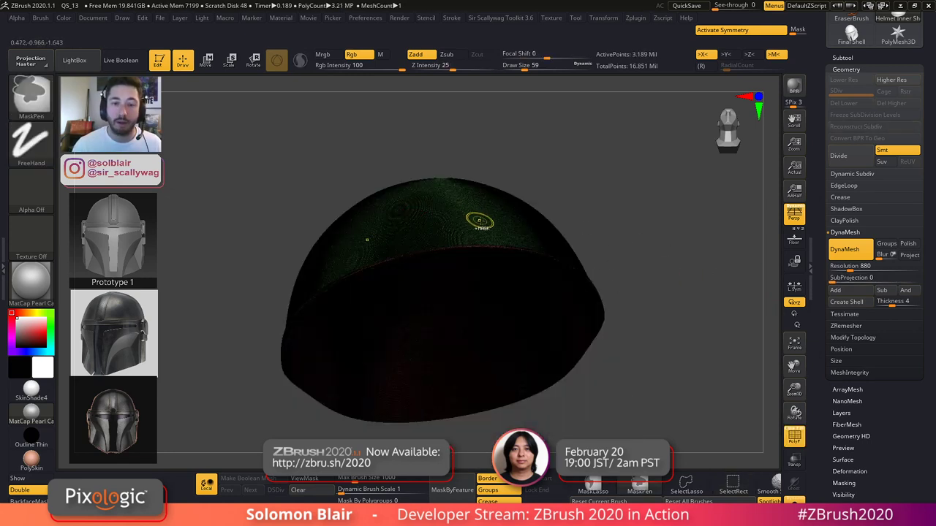
- Undo the shell creation on the inner helmet, turn off polyframe and return to the front view
key(ctrl+z)
key(ctrl+z)
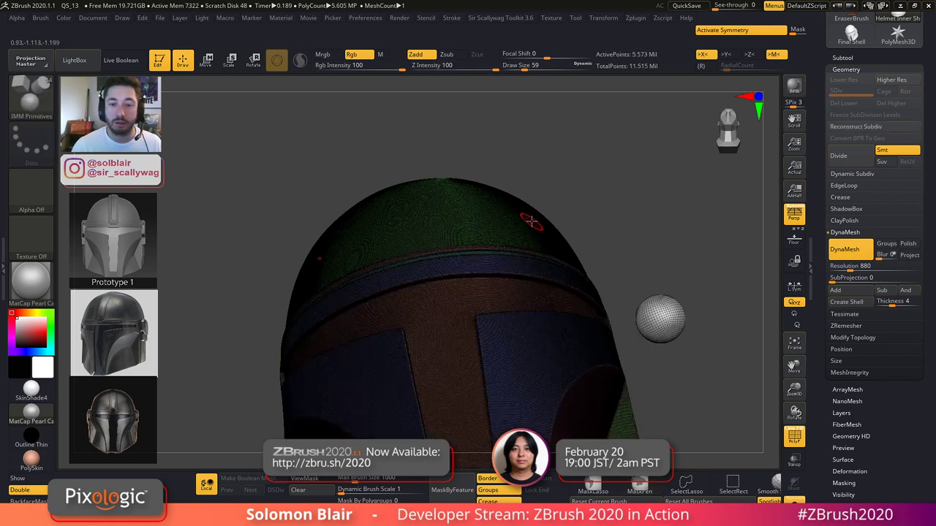
key(shift+f)
mouse_move(499, 242)
shift+right_down()
mouse_move(544, 258)
mouse_move(610, 347)
shift+right_up()
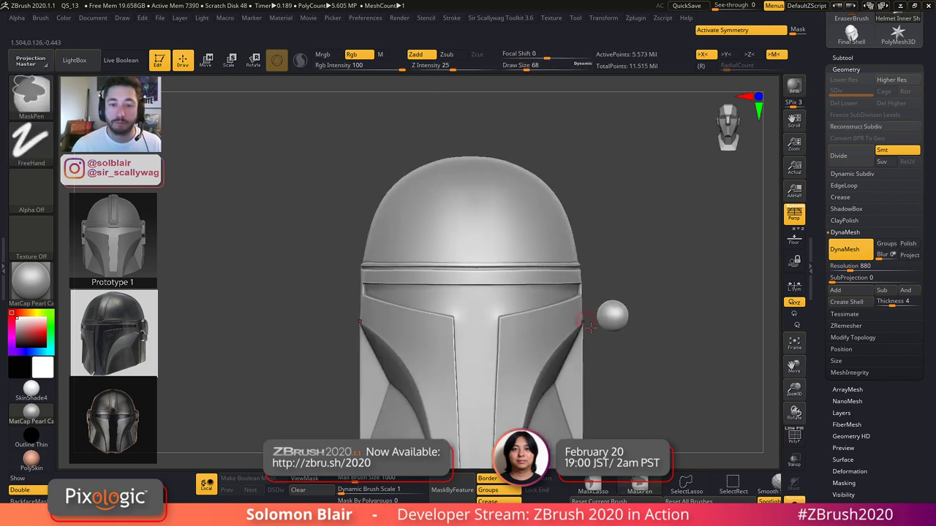
alt+right_drag(469, 308, 432, 273)
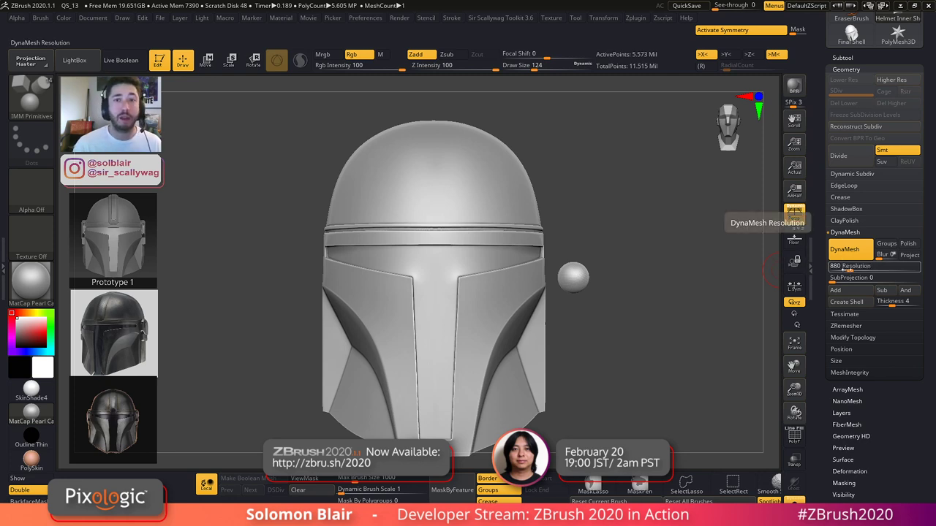
- Create the inner helmet's DynaMesh shell again at resolution 128 and thickness 4
drag(849, 271, 839, 271)
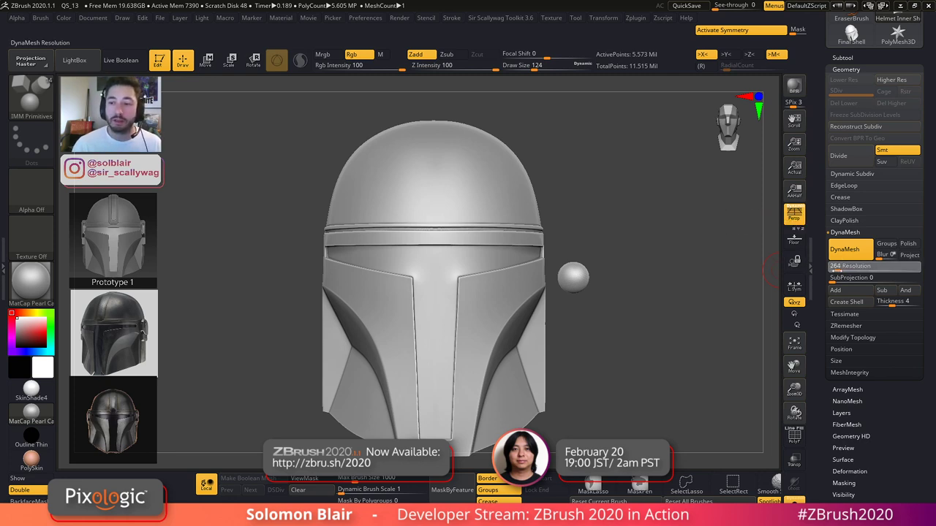
click(836, 271)
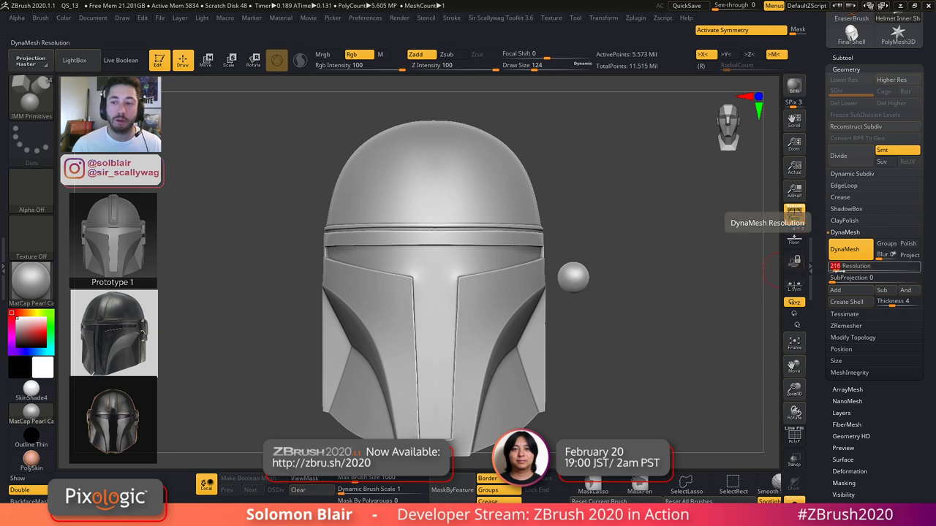
text(128)
key(Return)
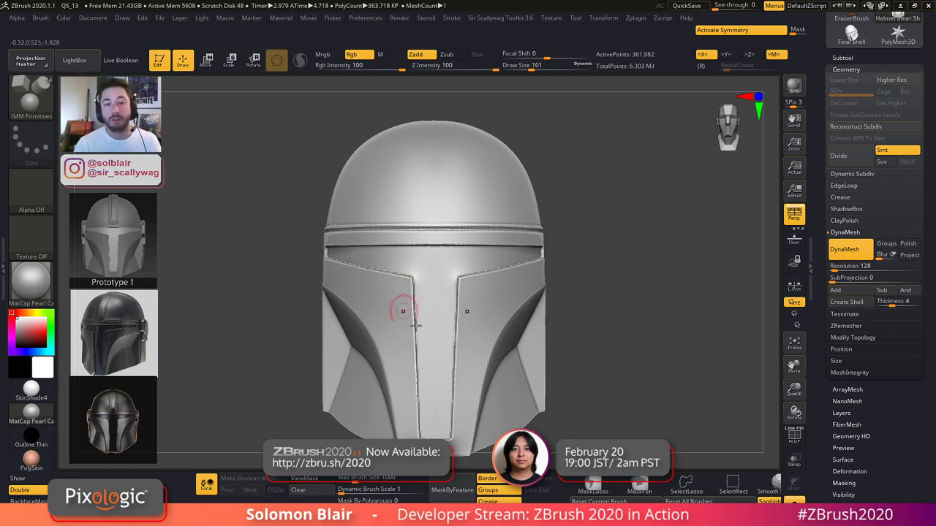
alt+right_drag(469, 283, 471, 288)
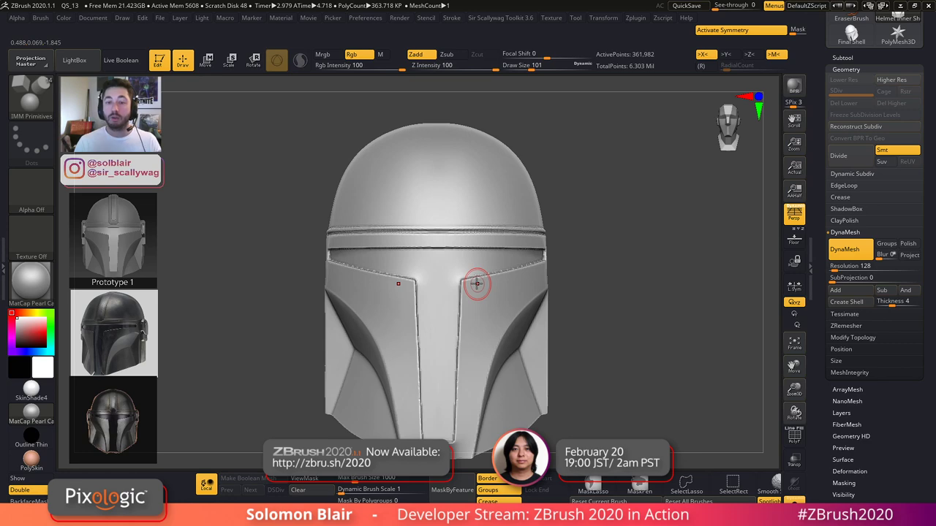
- Isolate part of the low-resolution shell to examine its walls and polyframe, and show the whole helmet again
alt+right_drag(571, 260, 618, 303)
mouse_move(321, 152)
ctrl+shift+mouse_down()
mouse_move(640, 248)
mouse_move(693, 345)
ctrl+shift+mouse_up()
right_drag(658, 322, 592, 198)
mouse_move(592, 197)
ctrl+right_down()
mouse_move(634, 312)
mouse_move(658, 303)
mouse_move(566, 333)
mouse_move(581, 387)
mouse_move(595, 281)
mouse_move(609, 274)
ctrl+right_up()
key(shift+f)
ctrl+shift+click(671, 252)
mouse_move(673, 251)
ctrl+right_down()
mouse_move(610, 272)
mouse_move(563, 259)
mouse_move(578, 291)
mouse_move(605, 249)
ctrl+right_up()
key(shift+f)
key(bracketleft)
key(bracketleft)
key(bracketleft)
mouse_move(596, 288)
alt+right_down()
mouse_move(542, 320)
mouse_move(615, 295)
alt+right_up()
- Open the subtool list and examine the closed base of Helmet Inner Shell from below
click(843, 58)
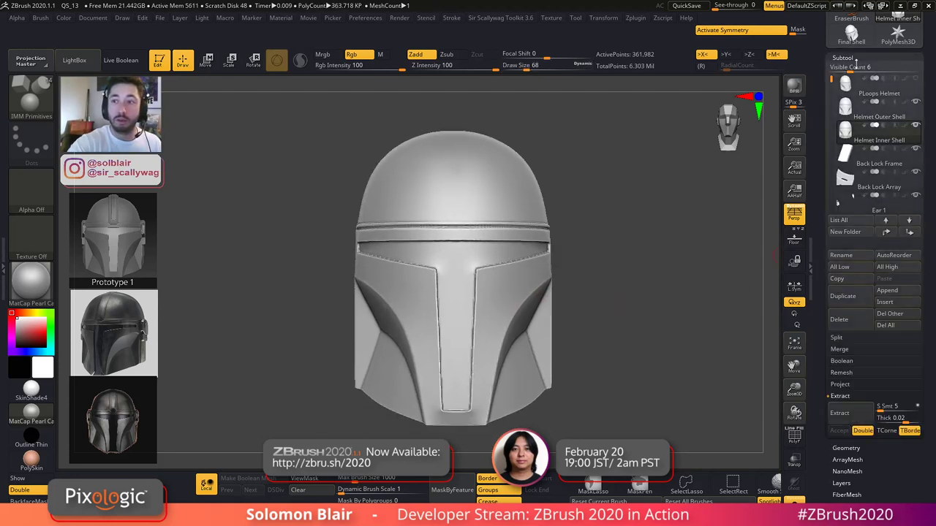
key(shift+f)
mouse_move(639, 366)
right_down()
mouse_move(658, 355)
mouse_move(541, 316)
right_up()
key(x)
key(x)
key(s)
drag(527, 322, 531, 323)
key(shift+f)
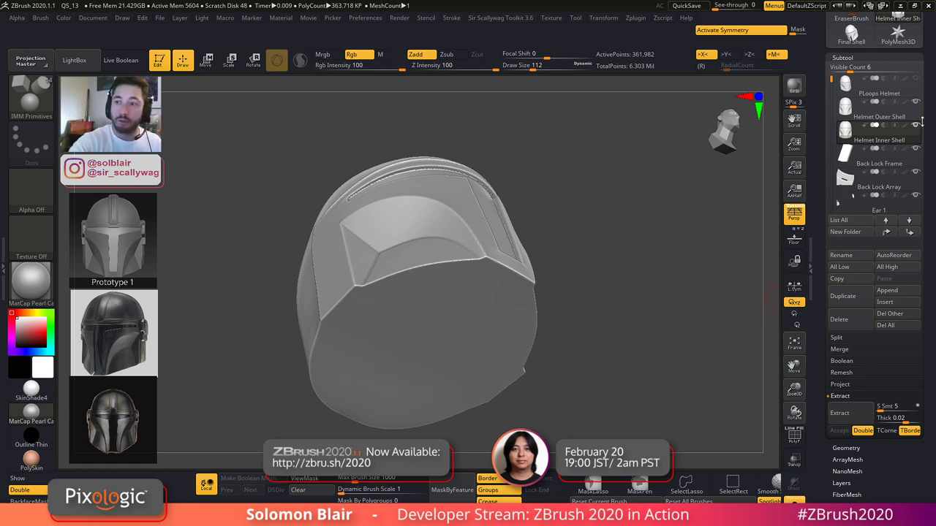
- On the PLoops Helmet subtool, isolate and mask the closed base polygroup, and show the whole helmet again
click(850, 88)
key(shift+f)
alt+drag(539, 333, 555, 347)
click(844, 117)
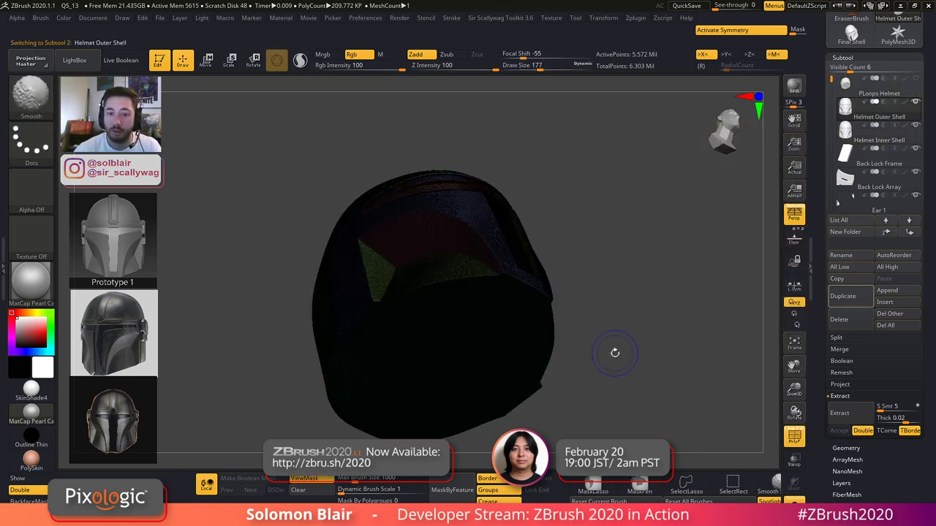
key(shift+f)
click(848, 89)
key(shift+f)
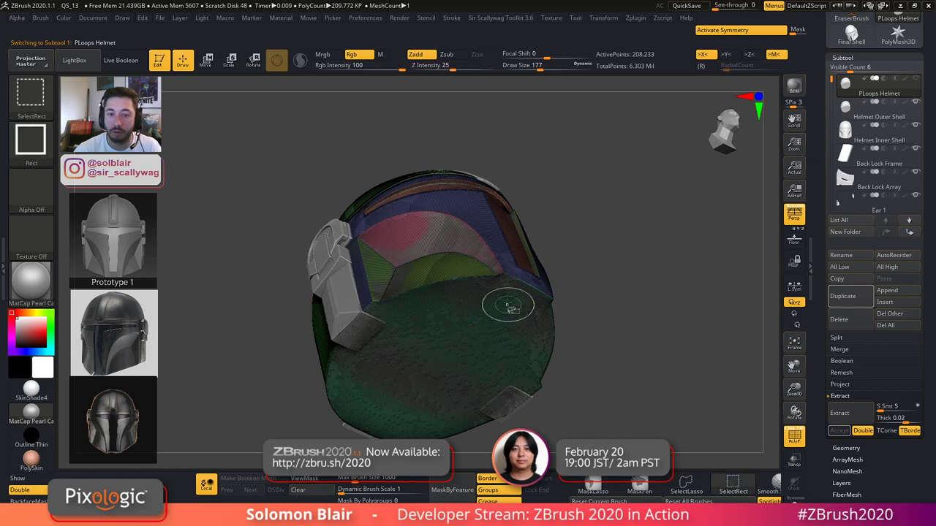
mouse_move(491, 329)
ctrl+right_down()
mouse_move(509, 350)
mouse_move(483, 337)
ctrl+right_up()
ctrl+shift+click(509, 335)
ctrl+click(643, 353)
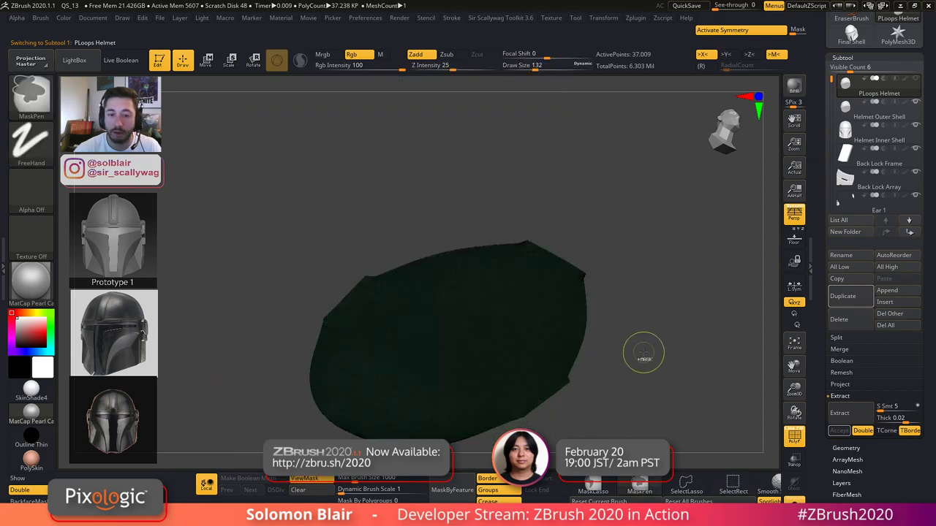
key(shift+f)
key(s)
mouse_move(664, 352)
alt+right_down()
mouse_move(646, 308)
mouse_move(683, 318)
alt+right_up()
ctrl+shift+click(680, 302)
- Review the polygroups on the base of Helmet Inner Shell and return to the PLoops Helmet subtool
click(849, 134)
key(shift+f)
alt+right_drag(457, 232, 490, 255)
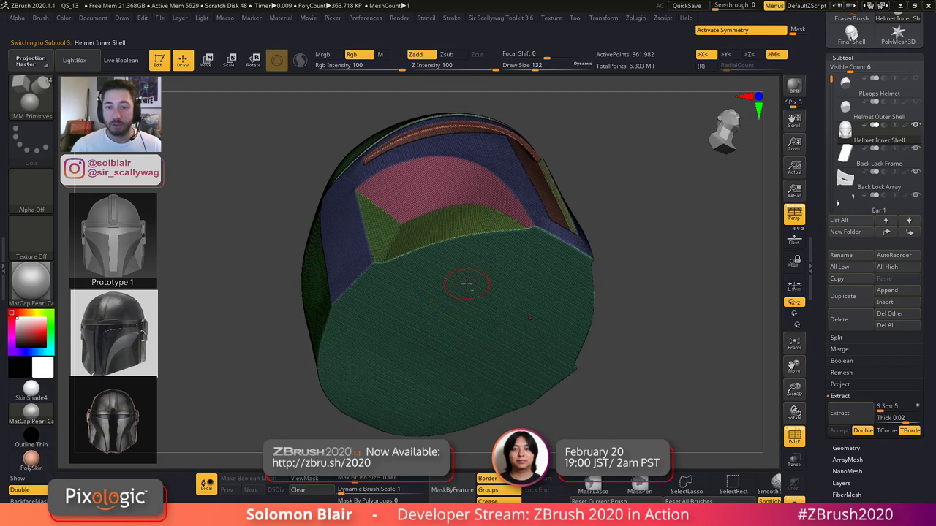
alt+right_drag(467, 284, 442, 291)
click(848, 87)
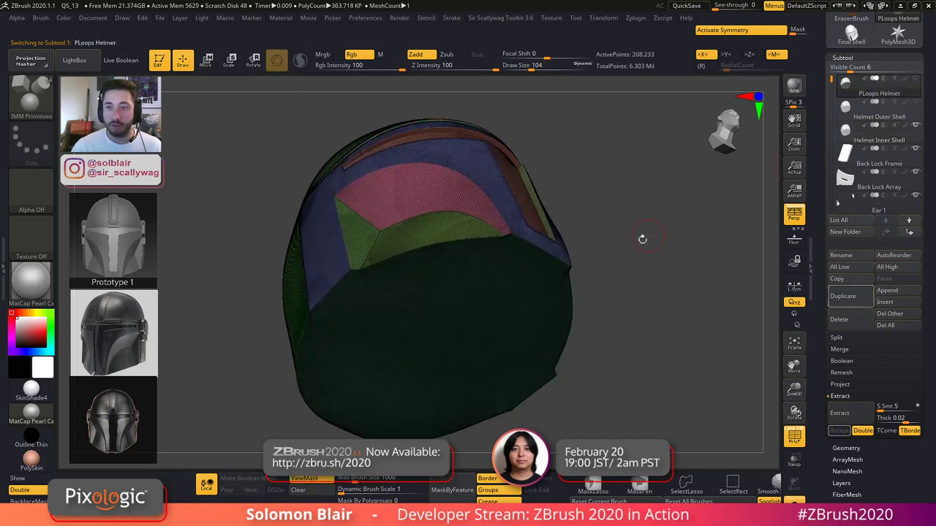
- Sharpen the mask on the PLoops Helmet base and extract it as a new subtool at thickness 0.02 and smoothness 5
key(shift+f)
click(845, 417)
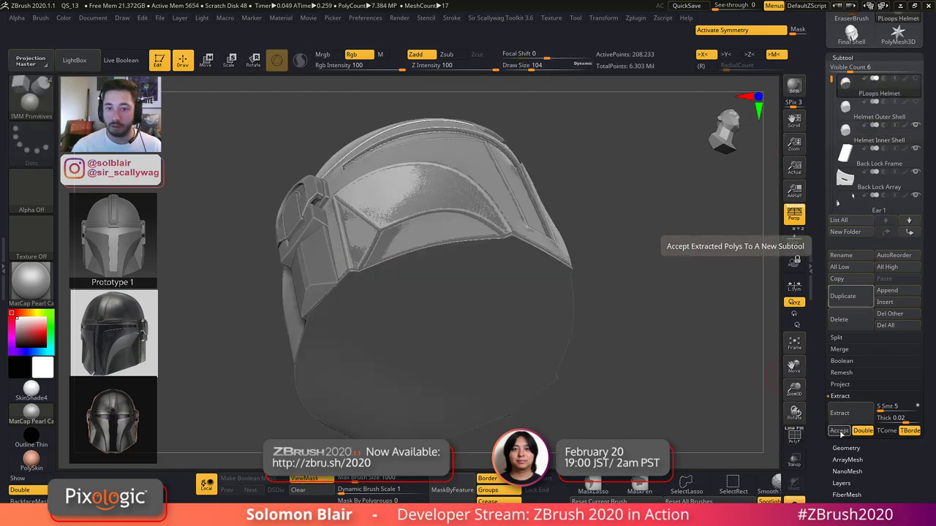
click(839, 431)
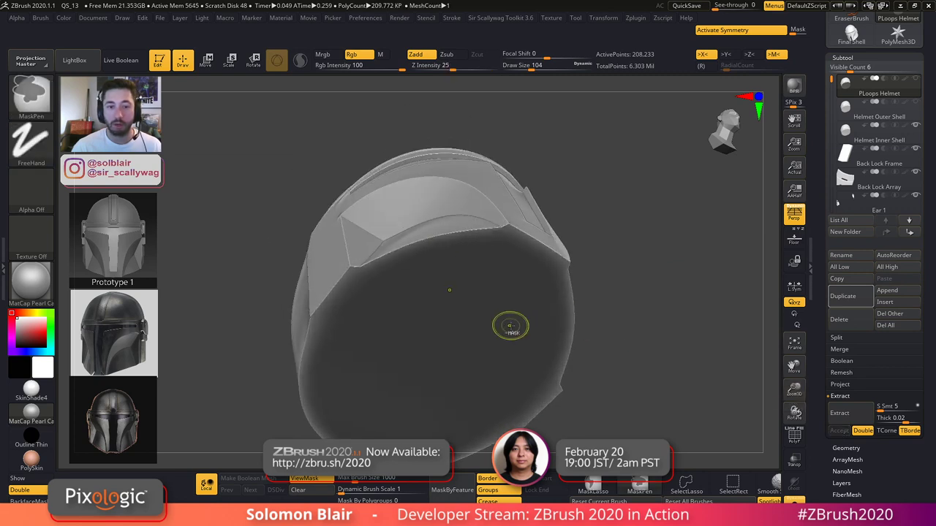
ctrl+click(511, 326)
ctrl+click(512, 326)
ctrl+click(512, 326)
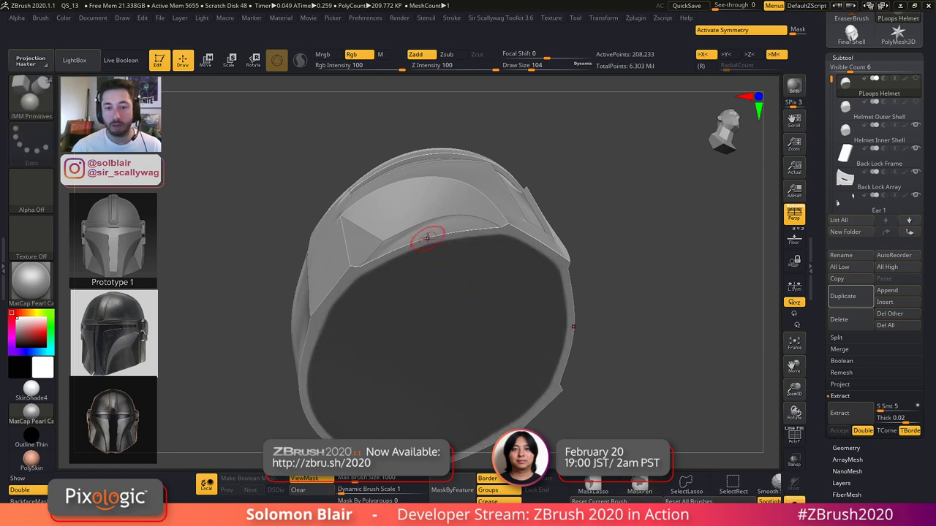
click(836, 431)
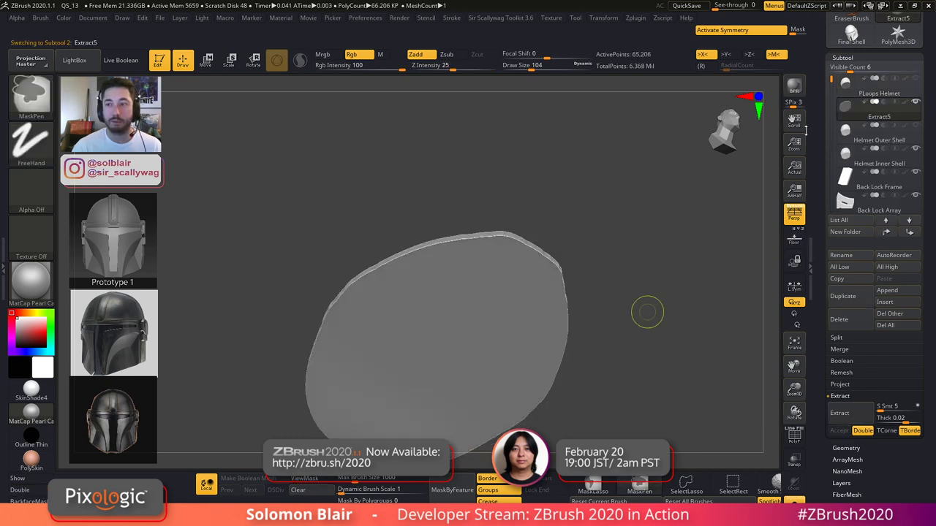
- Move the extracted base plate below Helmet Inner Shell in the subtool order and turn off solo mode to show all parts
key(shift+f)
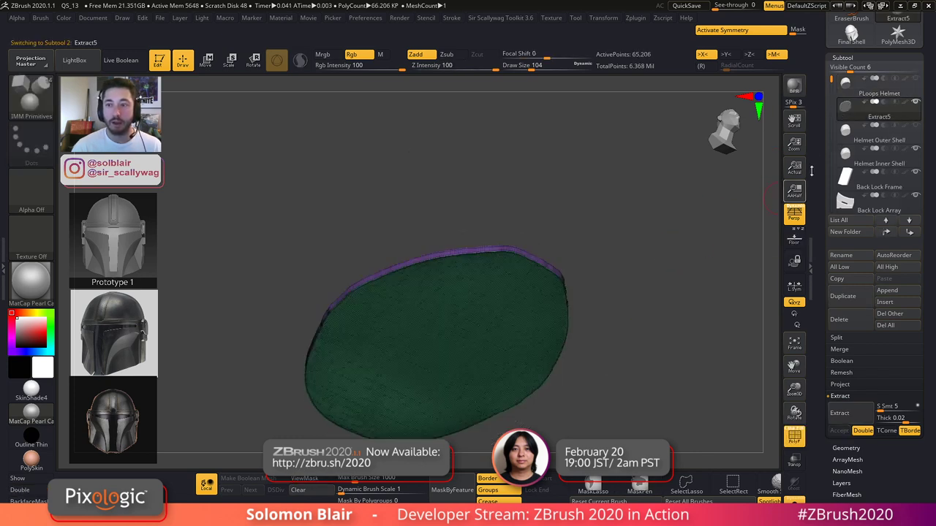
drag(851, 162, 851, 164)
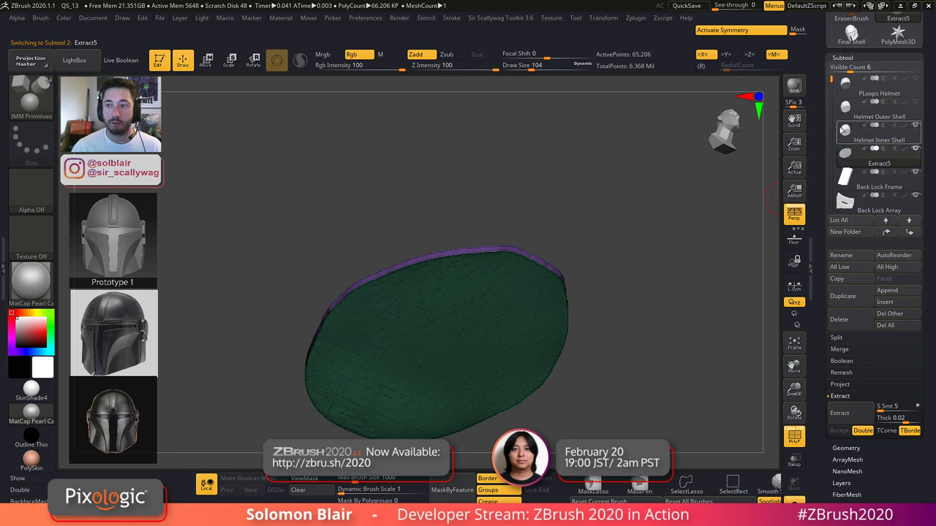
click(848, 153)
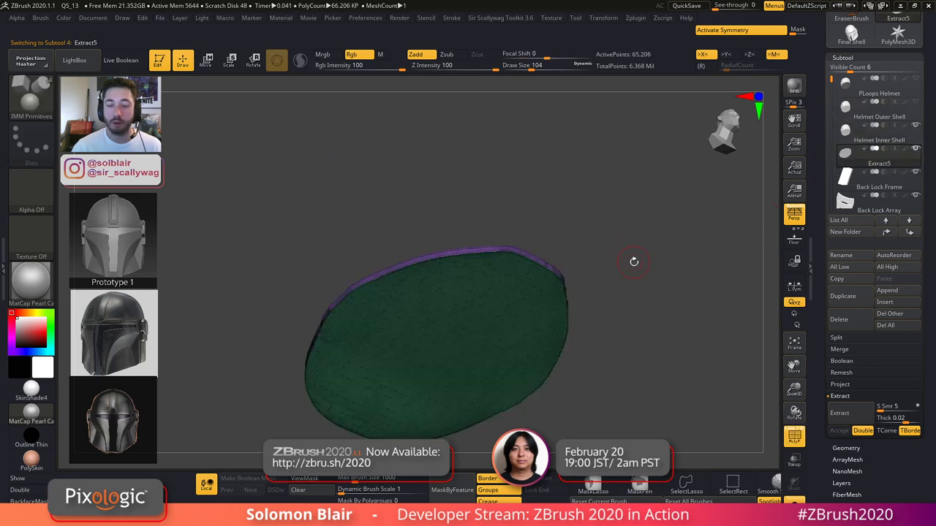
click(794, 500)
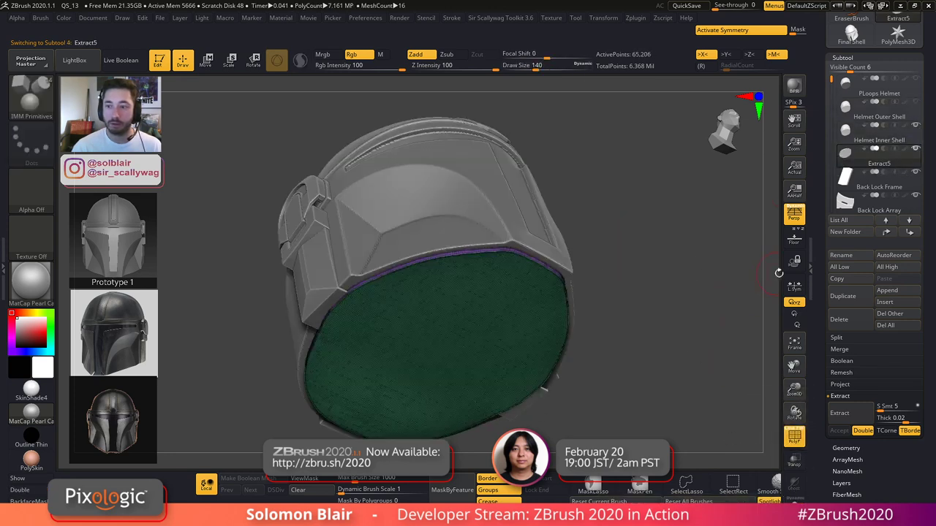
key(shift+f)
right_drag(487, 226, 428, 346)
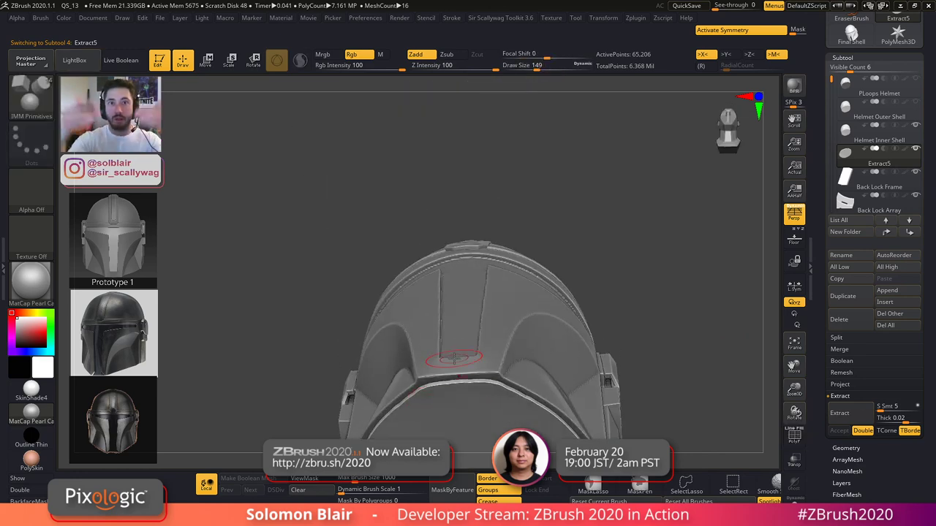
alt+right_drag(682, 363, 695, 241)
drag(530, 340, 570, 365)
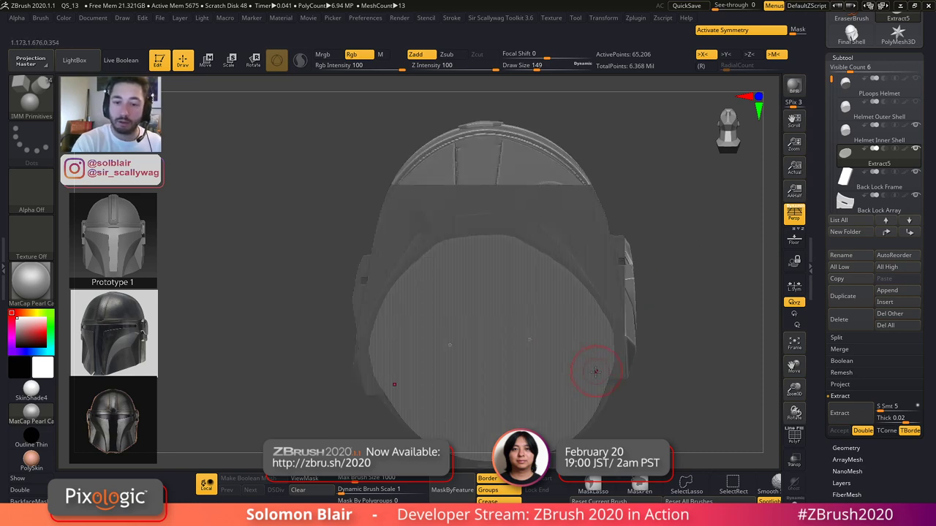
key(ctrl+z)
mouse_move(550, 375)
right_down()
mouse_move(635, 390)
mouse_move(706, 341)
mouse_move(668, 368)
right_up()
key(ctrl+z)
- Switch to the Move brush and mark Helmet Inner Shell and Back Lock Frame as start subtools for the boolean
key(b)
key(m)
key(v)
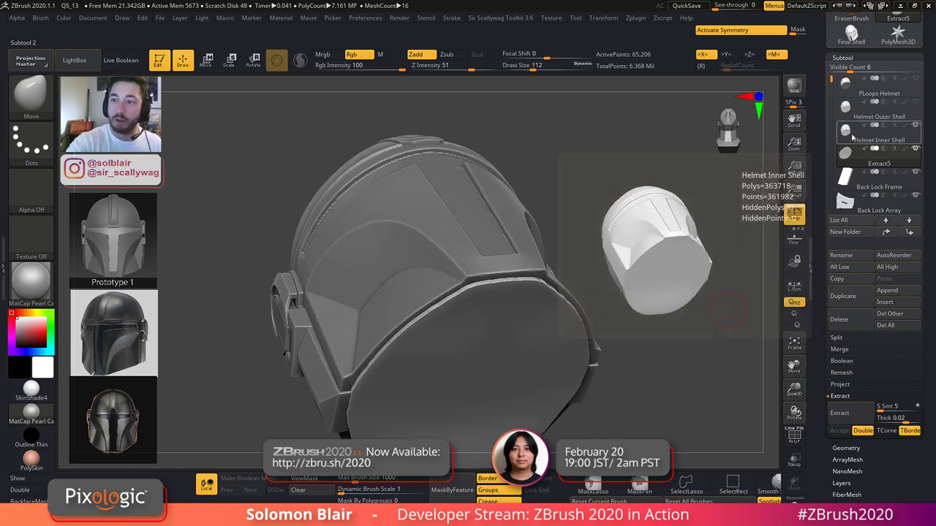
click(852, 136)
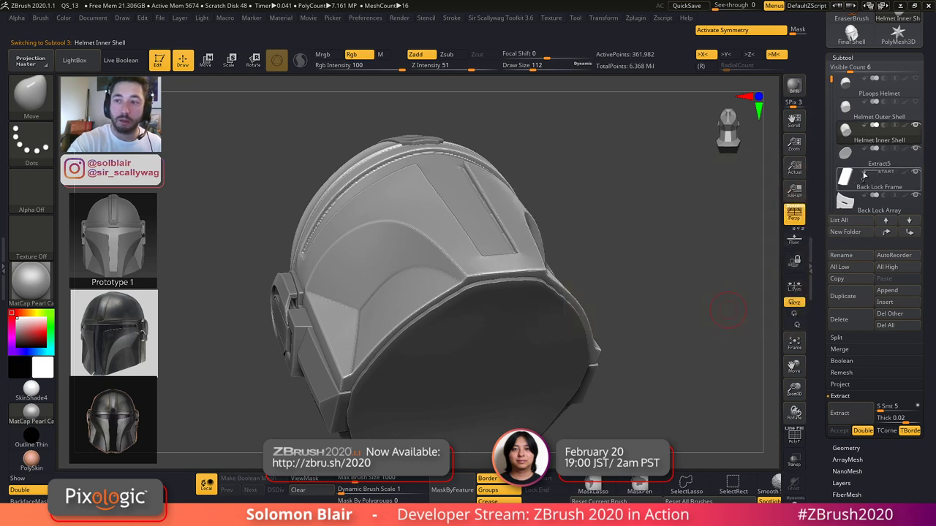
mouse_move(855, 127)
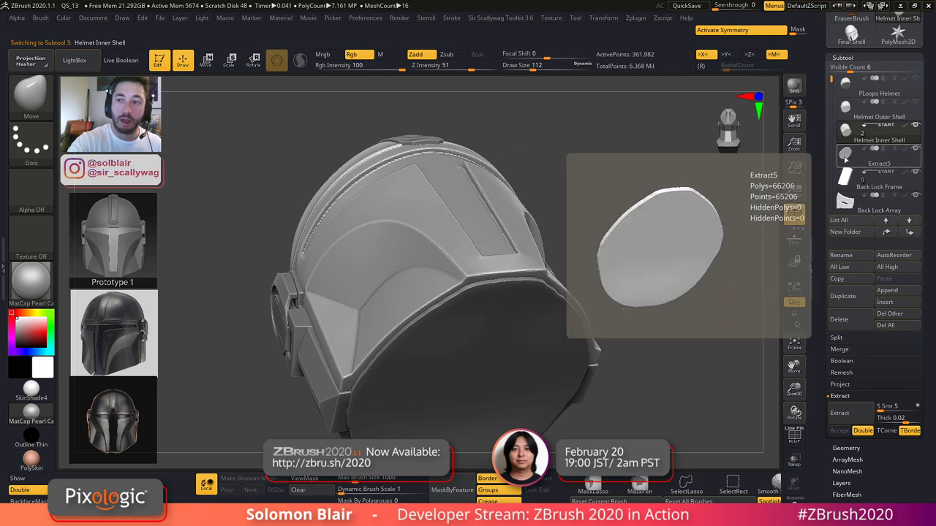
- Set the Extract5 base plate as a subtractive subtool and view its polygroups against the helmet base
click(846, 156)
key(shift+f)
right_drag(548, 368, 618, 324)
key(ctrl+shift+s)
key(ctrl+shift+s)
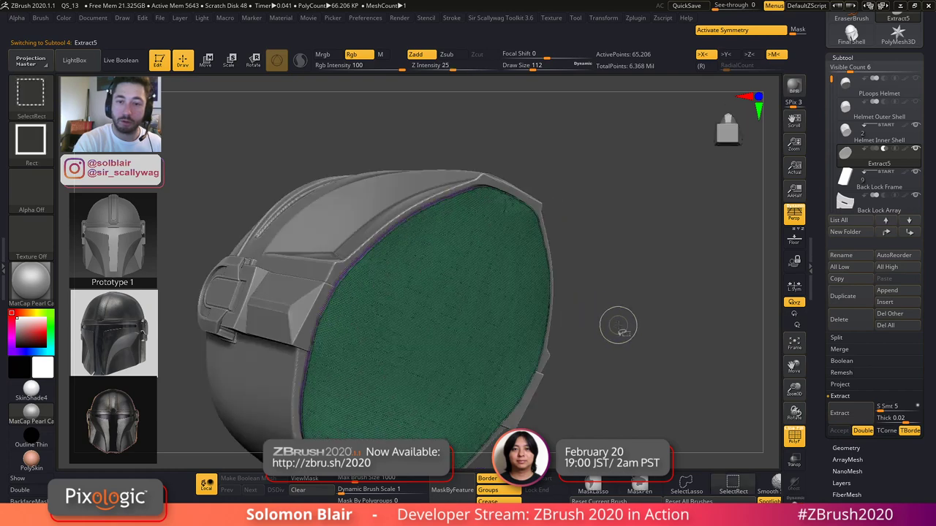
key(shift+f)
key(shift+f)
mouse_move(861, 177)
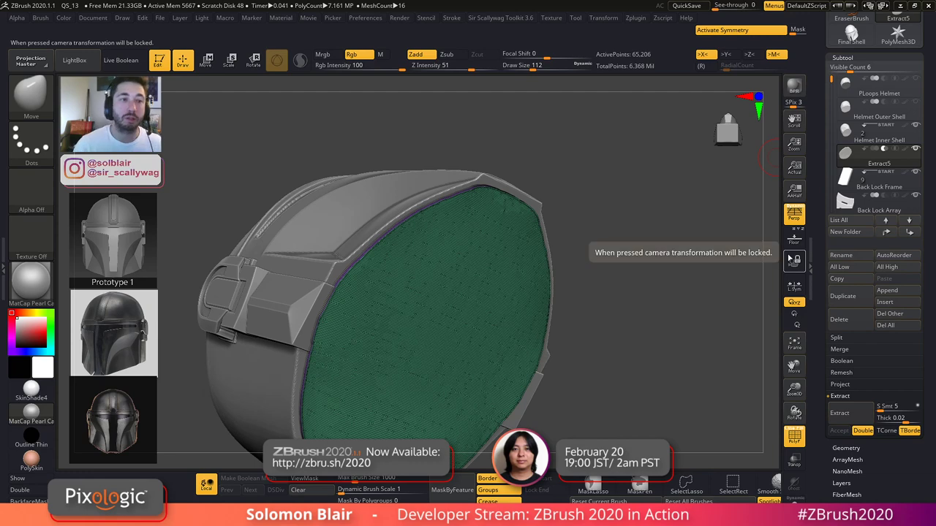
- Turn on Live Boolean and view the Extract5 plate alone with its inner face polygroup showing
click(130, 67)
ctrl+right_drag(476, 176, 478, 249)
key(shift+f)
key(shift+f)
key(shift+f)
right_drag(481, 284, 481, 259)
right_drag(476, 306, 461, 322)
key(alt+s)
ctrl+right_drag(460, 293, 497, 303)
key(shift+f)
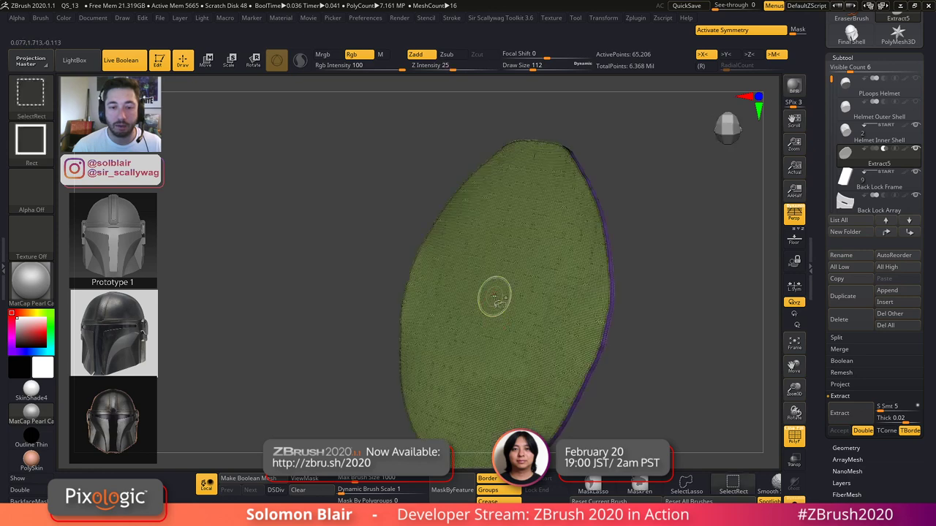
- Mask the plate except its inner face by isolating that polygroup, and activate the Move gizmo in side view
ctrl+shift+click(498, 304)
ctrl+click(693, 351)
ctrl+shift+click(725, 373)
ctrl+click(706, 369)
ctrl+right_drag(718, 380, 660, 370)
key(shift+f)
key(w)
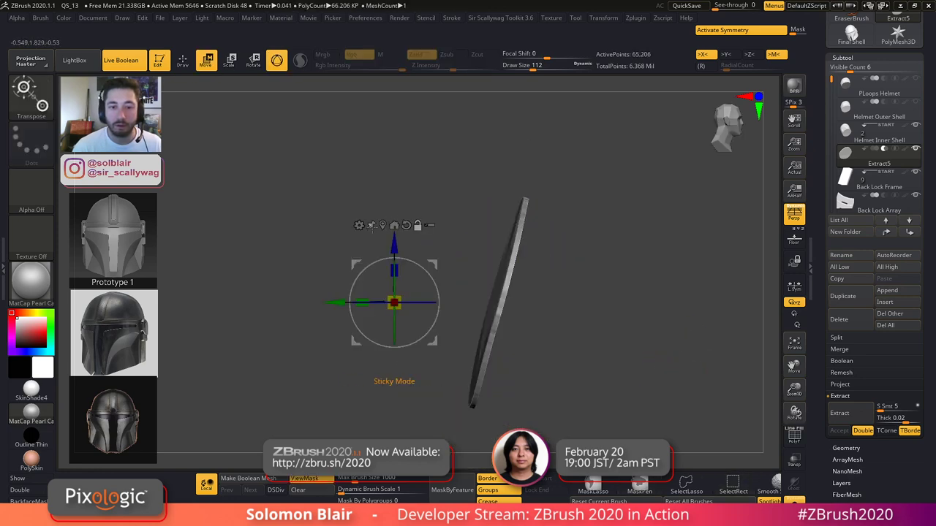
- Move the unmasked part of the Extract5 plate perpendicular to its face to thicken the plate
drag(338, 302, 294, 302)
key(ctrl+z)
mouse_move(247, 354)
right_down()
mouse_move(272, 365)
mouse_move(252, 359)
right_up()
ctrl+click(272, 366)
drag(335, 303, 267, 302)
key(shift+s)
key(shift+f)
key(shift+f)
right_drag(307, 344, 249, 336)
drag(279, 306, 298, 305)
key(shift+f)
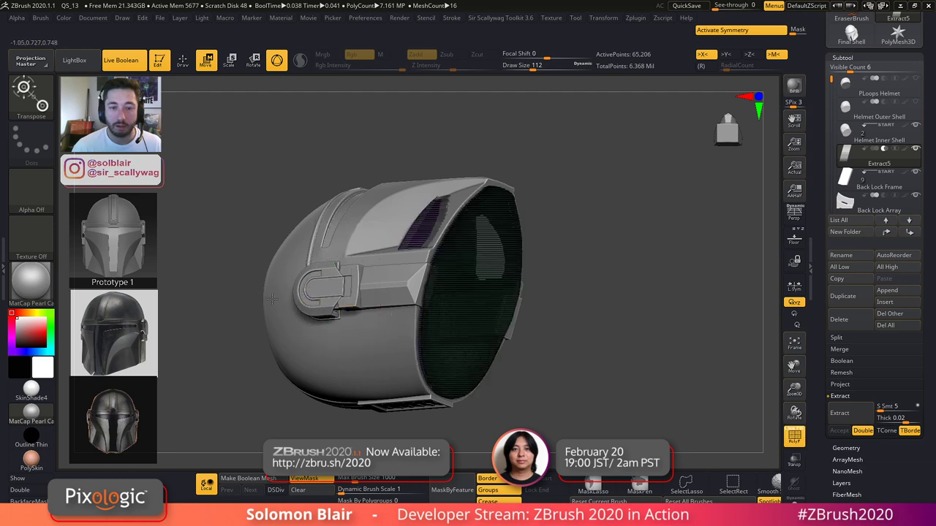
- Shift the plate's unmasked part slightly further along its axis and check the plate against the helmet base
shift+right_drag(256, 303, 290, 298)
key(f)
right_drag(514, 223, 447, 230)
drag(355, 305, 347, 305)
shift+right_drag(347, 305, 395, 284)
click(294, 219)
drag(445, 293, 439, 292)
mouse_move(440, 293)
shift+right_down()
mouse_move(402, 263)
mouse_move(364, 282)
mouse_move(446, 279)
shift+right_up()
key(q)
key(shift+f)
key(shift+f)
key(ctrl+shift+s)
ctrl+right_drag(446, 279, 475, 296)
key(shift+f)
- Turn off symmetry and move the plate with the gizmo until it cuts open the base of the inner shell
key(w)
mouse_move(347, 286)
right_down()
mouse_move(358, 288)
mouse_move(358, 365)
right_up()
key(x)
key(shift+f)
drag(376, 379, 415, 356)
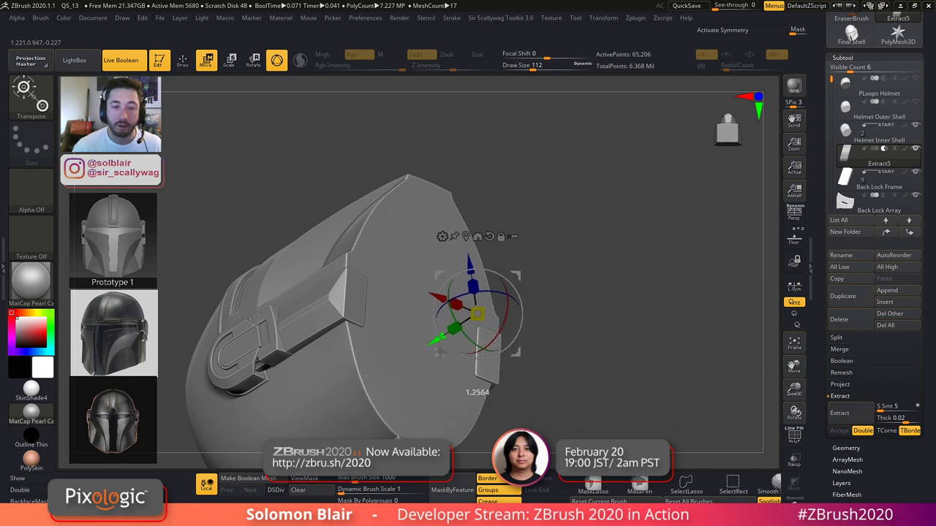
key(shift+f)
mouse_move(414, 353)
mouse_down()
mouse_move(399, 362)
mouse_move(407, 355)
mouse_up()
key(q)
key(shift+f)
key(w)
key(q)
mouse_move(344, 340)
right_down()
mouse_move(312, 338)
mouse_move(466, 310)
right_up()
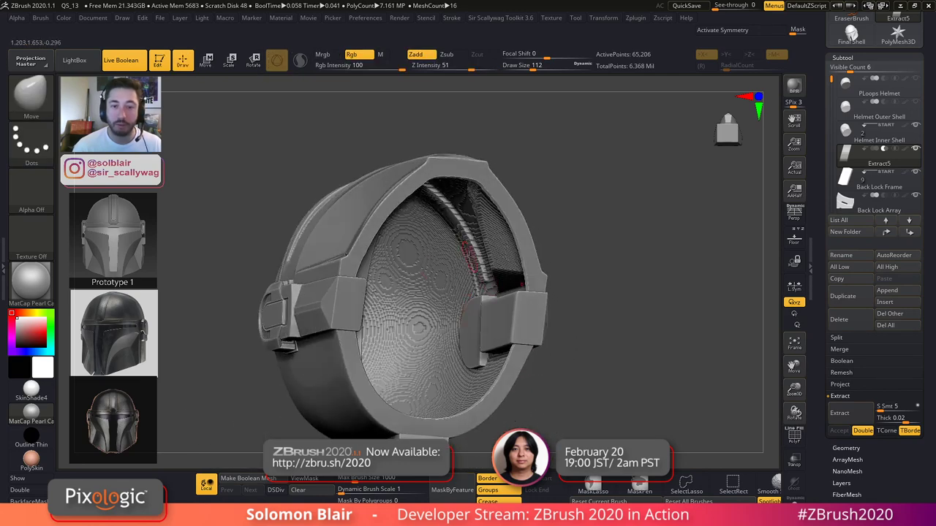
- Turn X symmetry on and set the Move brush size to about 120 over the opened helmet base
mouse_move(583, 301)
right_down()
mouse_move(577, 325)
mouse_move(621, 322)
mouse_move(636, 360)
right_up()
key(x)
key(s)
click(634, 364)
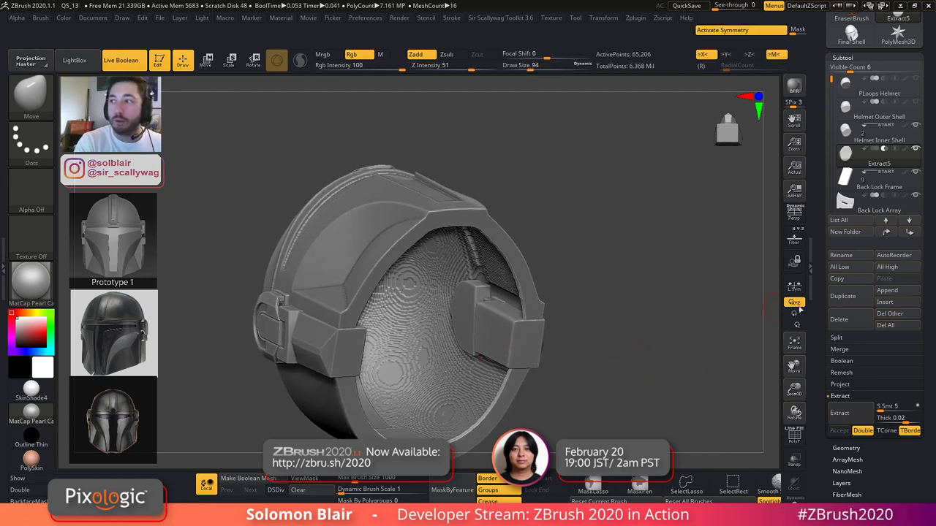
drag(646, 329, 606, 303)
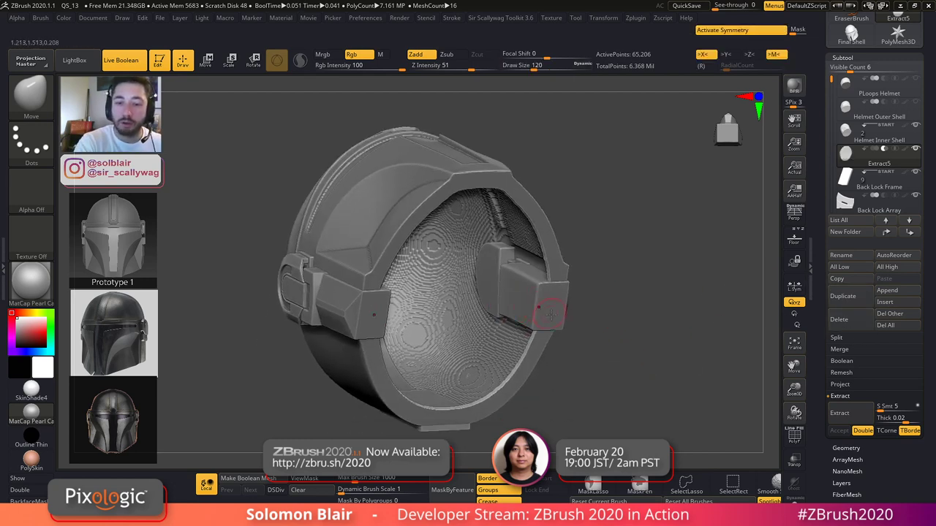
- Lock the camera, try pulling the plate with the Move brush at about size 508, and undo the stroke
click(796, 263)
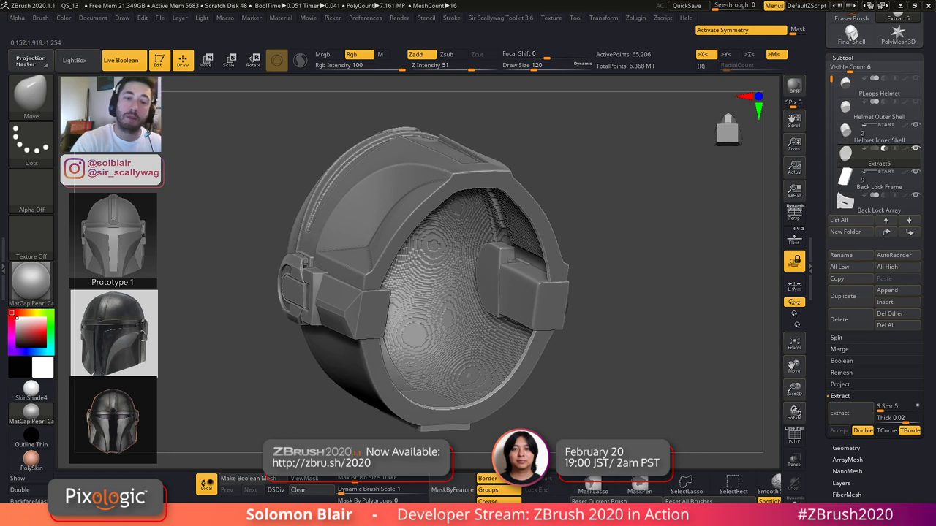
key(s)
mouse_move(555, 255)
mouse_down()
mouse_move(574, 255)
mouse_move(521, 250)
mouse_up()
key(s)
key(shift+f)
mouse_move(549, 222)
mouse_down()
mouse_move(561, 222)
mouse_move(561, 191)
mouse_move(590, 134)
mouse_up()
key(ctrl+z)
key(shift+f)
click(800, 263)
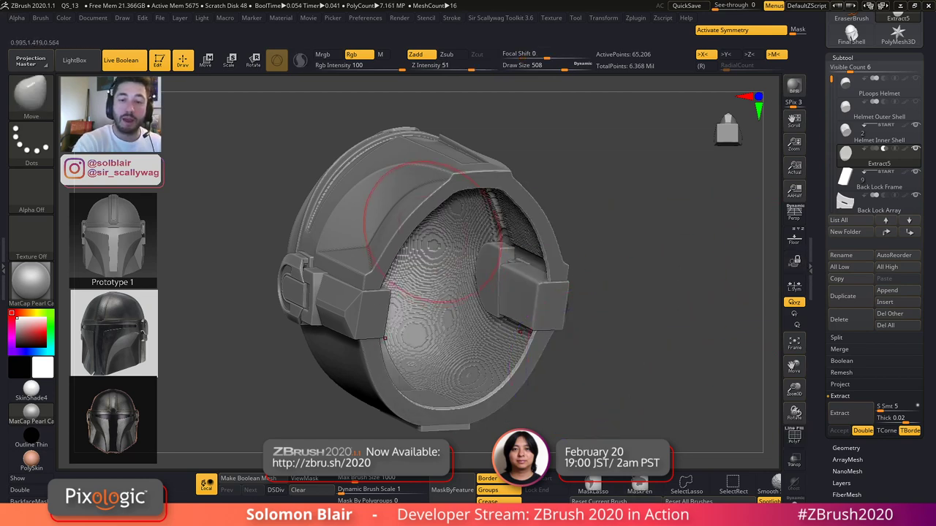
- Try reshaping the side rim of the isolated plate with the Move brush at size 192, and undo the stroke
key(shift+f)
ctrl+right_drag(444, 263, 482, 273)
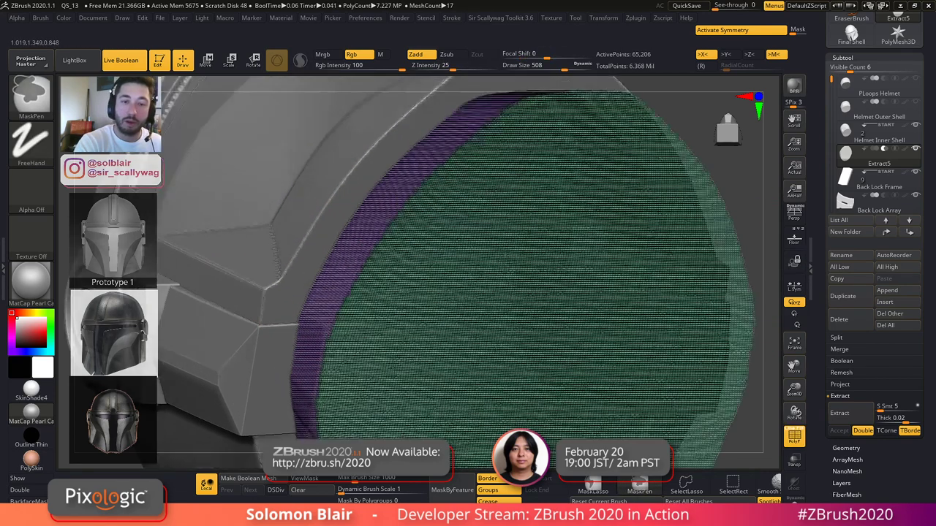
key(shift+f)
key(alt+s)
alt+right_drag(409, 249, 405, 286)
key(shift+f)
key(s)
drag(397, 282, 375, 281)
right_drag(383, 276, 374, 273)
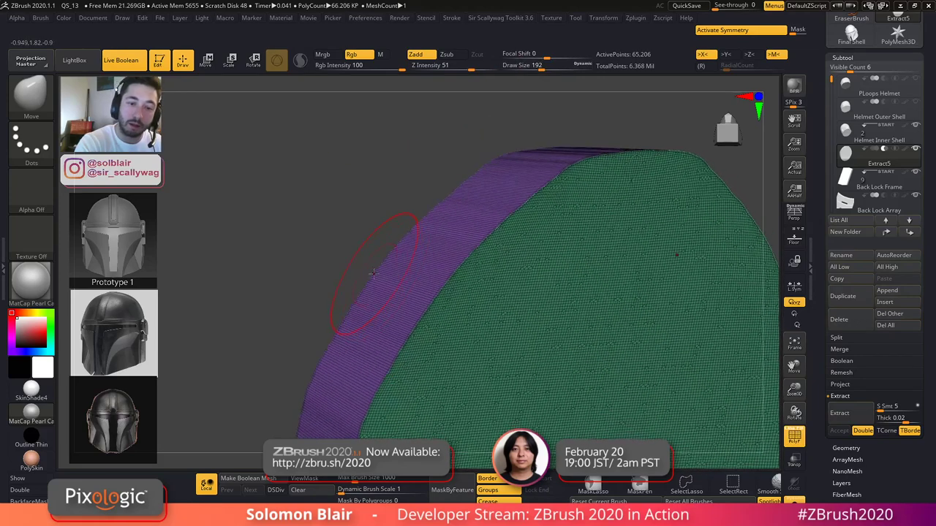
drag(372, 273, 359, 280)
key(ctrl+z)
right_drag(359, 280, 352, 277)
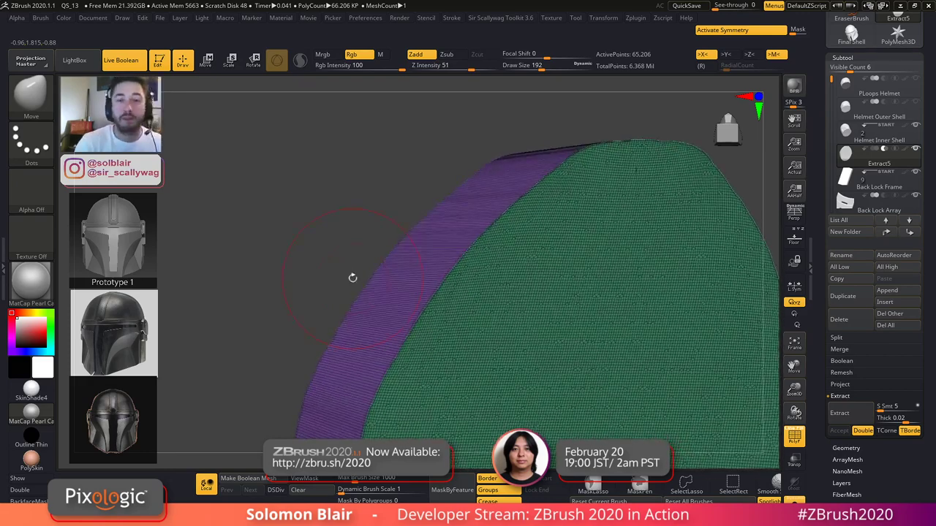
- Push the plate's side rim with a Move brush of about size 136 under a locked camera, and unlock the camera
key(s)
drag(355, 304, 342, 307)
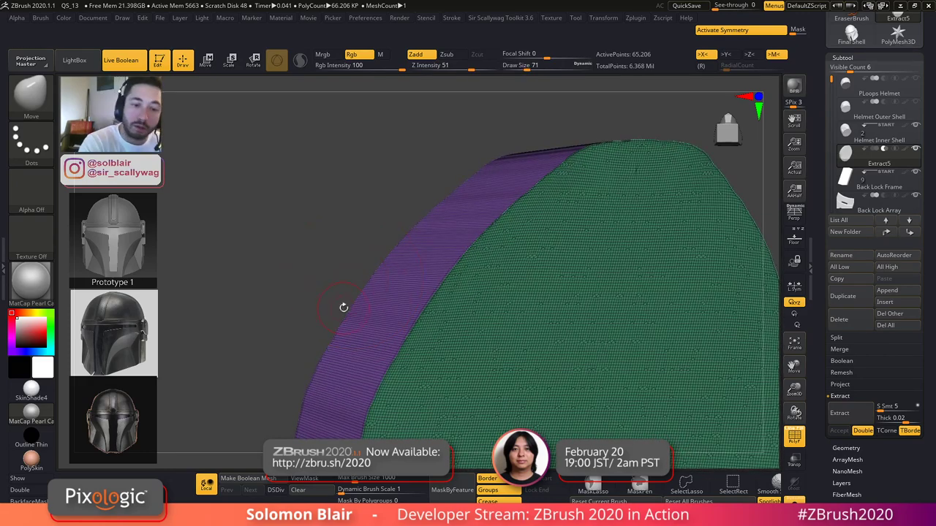
click(801, 268)
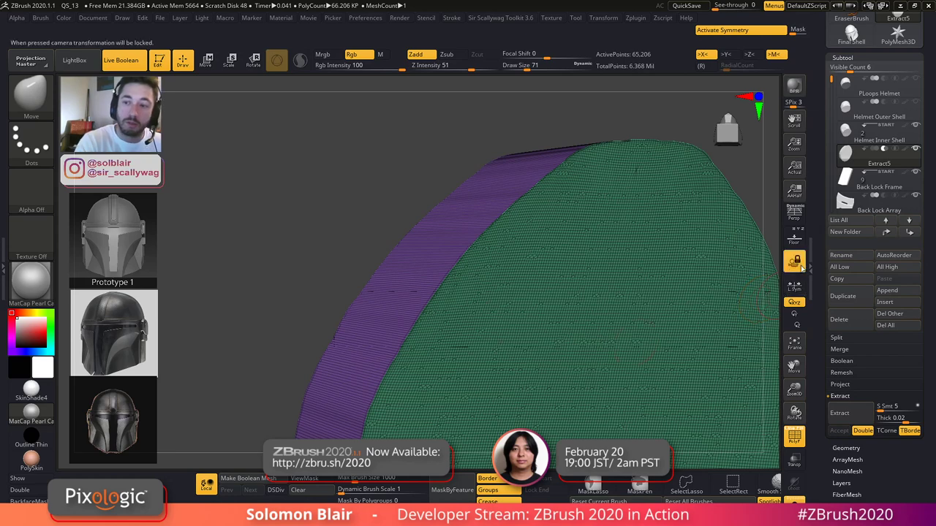
drag(370, 287, 378, 287)
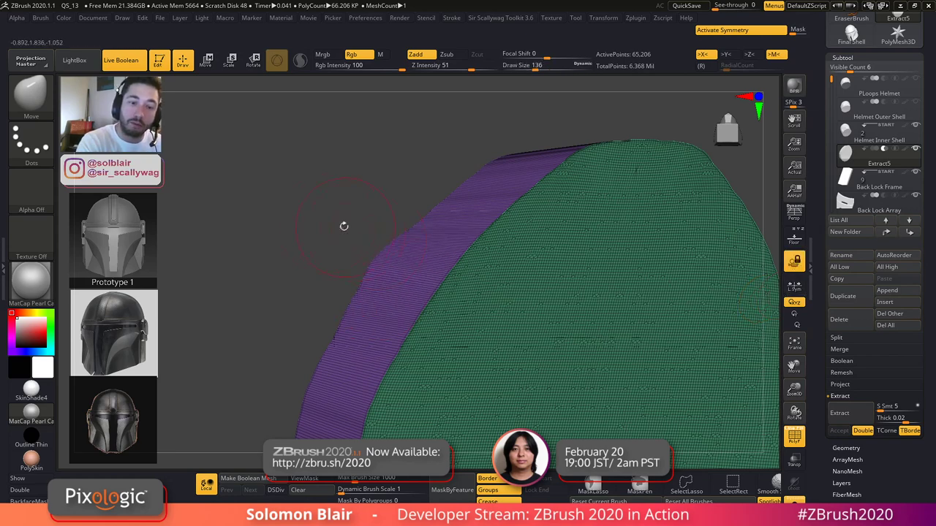
click(802, 271)
- Examine the opened helmet from below with all visible subtools shown and the polyframe off
ctrl+right_drag(629, 276, 679, 415)
key(alt+s)
key(shift+f)
key(shift+f)
alt+right_drag(589, 355, 472, 352)
key(shift+f)
mouse_move(543, 358)
ctrl+right_down()
mouse_move(664, 361)
mouse_move(623, 322)
mouse_move(650, 328)
ctrl+right_up()
mouse_move(472, 315)
right_down()
mouse_move(488, 307)
mouse_move(462, 287)
right_up()
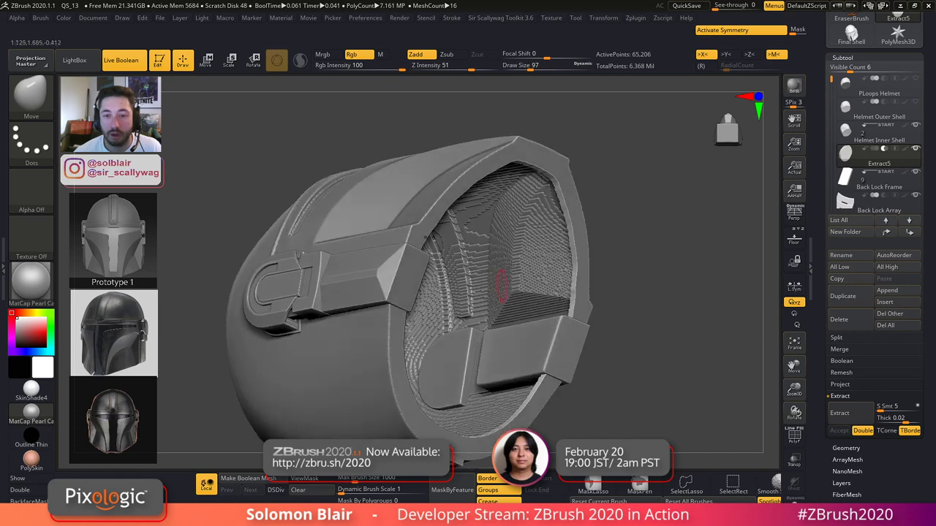
mouse_move(433, 228)
right_down()
mouse_move(374, 196)
mouse_move(417, 213)
right_up()
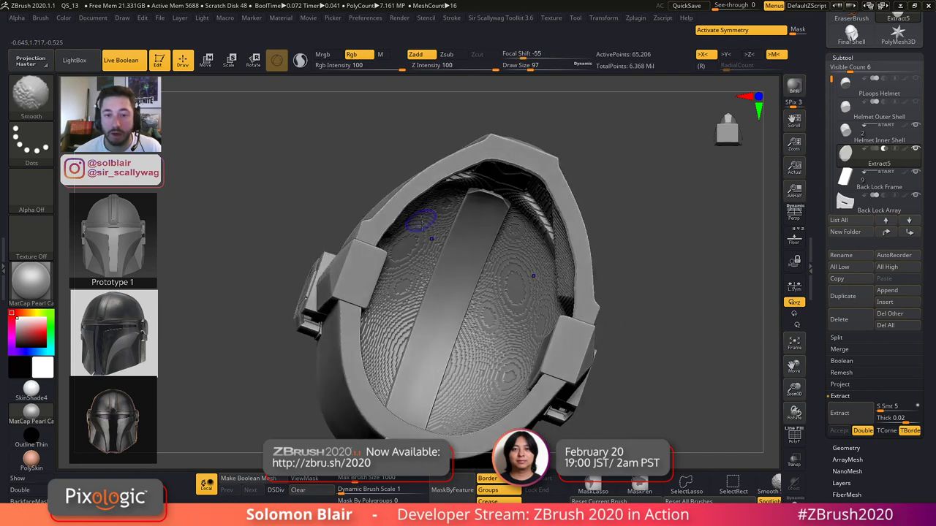
drag(472, 276, 354, 320)
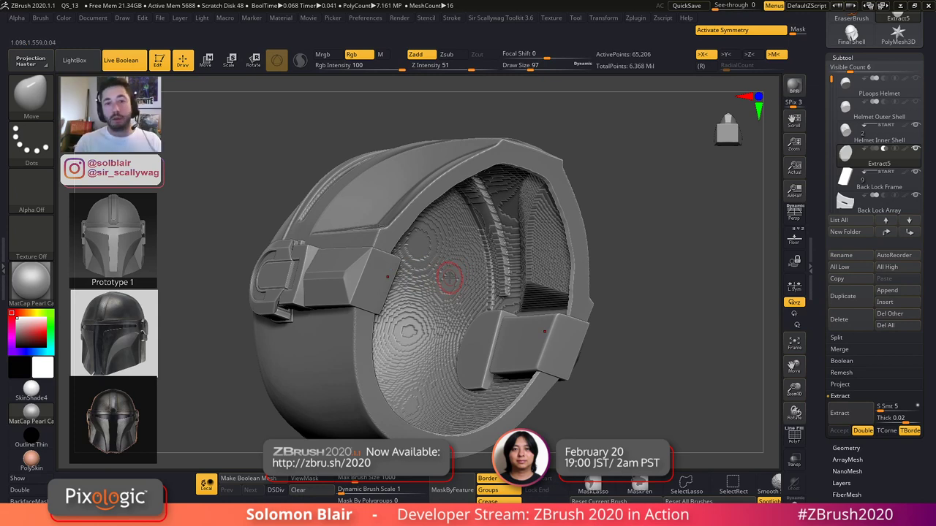
- Show only part of Helmet Inner Shell with a rectangle selection to view the inside of the shell
click(844, 136)
ctrl+shift+click(651, 272)
ctrl+right_drag(651, 272, 584, 321)
alt+right_drag(584, 321, 561, 393)
ctrl+shift+drag(360, 185, 552, 298)
right_drag(577, 314, 582, 219)
alt+right_drag(582, 219, 506, 308)
mouse_move(506, 308)
alt+right_down()
mouse_move(544, 277)
mouse_move(529, 247)
alt+right_up()
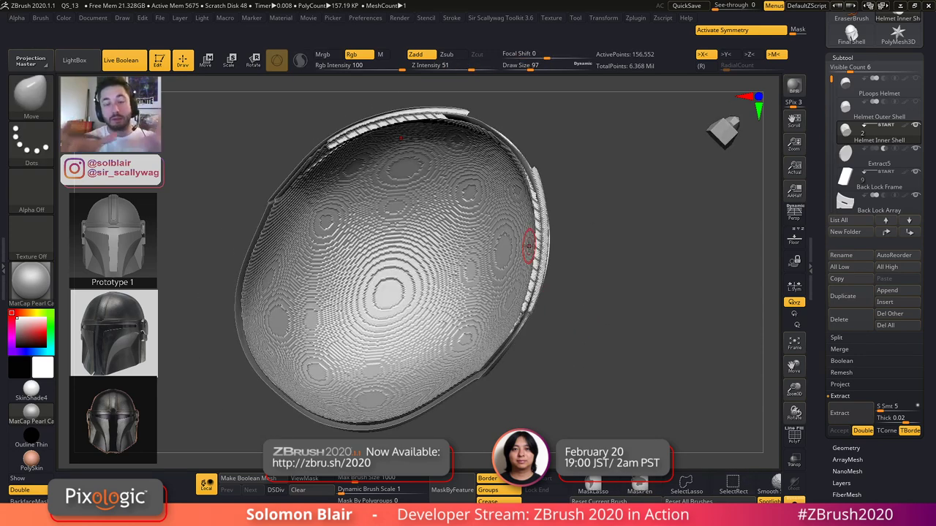
- Examine the stair-stepped inner surface of the partly hidden Helmet Inner Shell from several angles
alt+right_drag(448, 261, 475, 278)
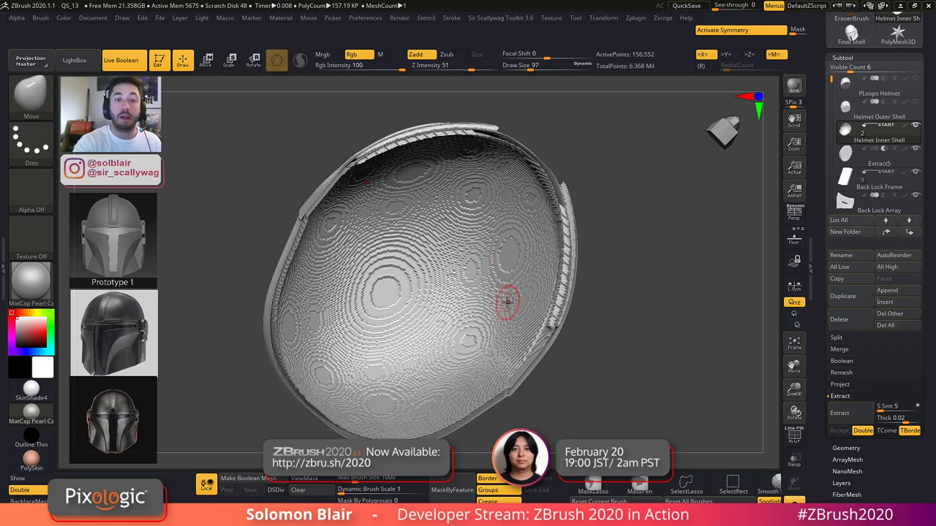
mouse_move(402, 304)
alt+right_down()
mouse_move(443, 334)
mouse_move(541, 294)
mouse_move(522, 250)
mouse_move(397, 271)
alt+right_up()
key(shift+f)
key(shift+f)
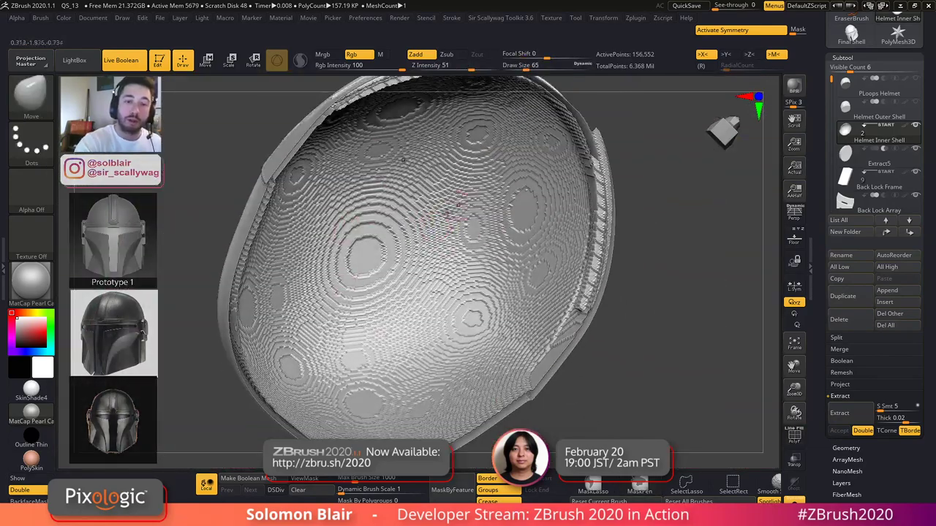
right_drag(474, 273, 503, 299)
key(s)
drag(506, 301, 518, 304)
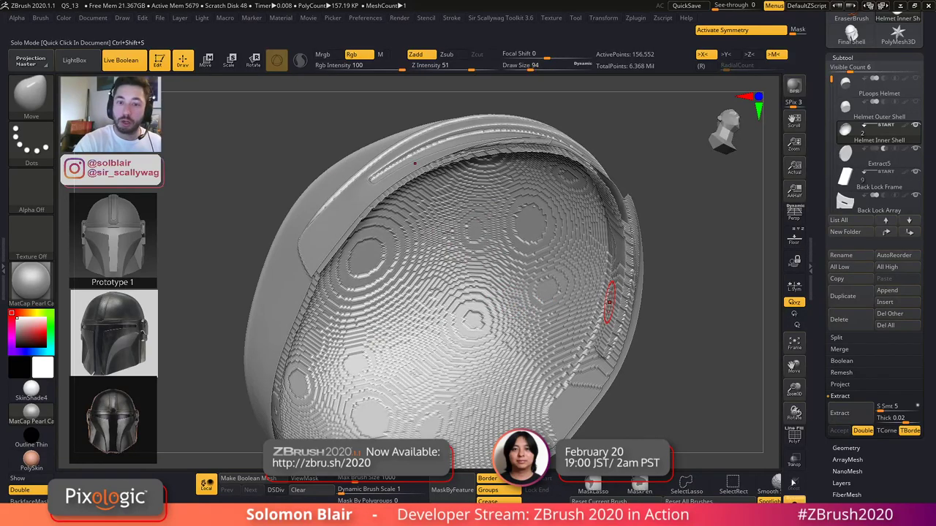
- Leave solo mode, unhide the whole Helmet Inner Shell and examine the opened interior together with the other parts
click(792, 500)
ctrl+right_drag(637, 293, 625, 343)
key(shift+f)
ctrl+shift+click(643, 339)
key(shift+f)
alt+right_drag(562, 320, 437, 208)
right_drag(456, 247, 496, 270)
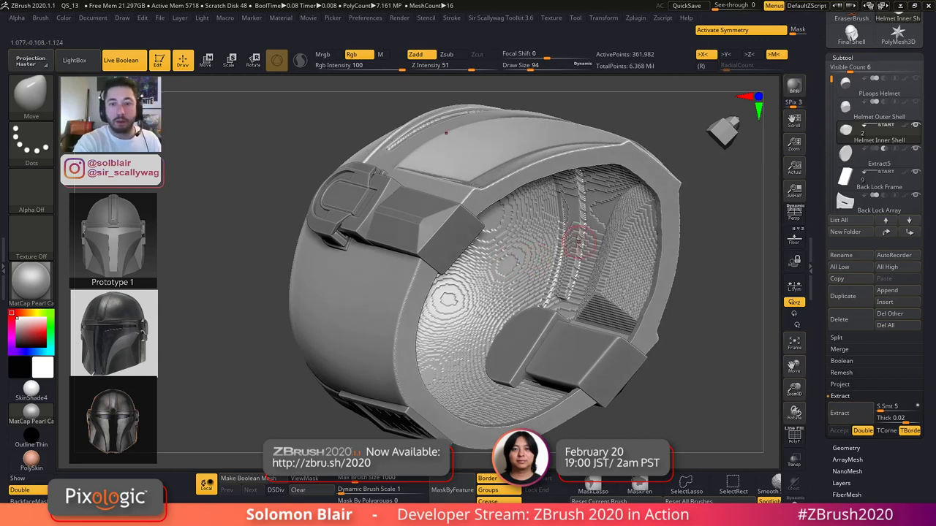
alt+right_drag(588, 275, 549, 302)
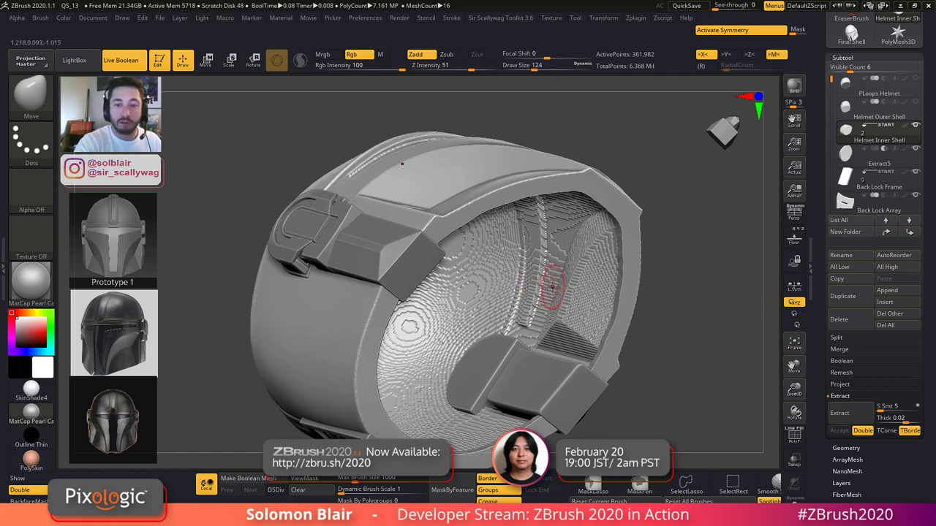
shift+drag(553, 286, 564, 283)
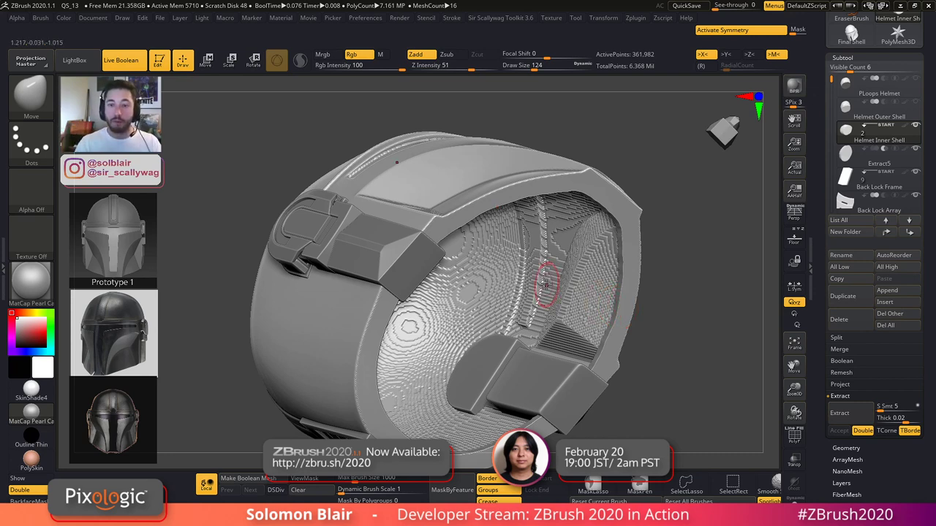
- Rename the Extract5 subtool as Bottom Boolean Sub
click(842, 255)
text(Bottom Boolean Sub)
key(Return)
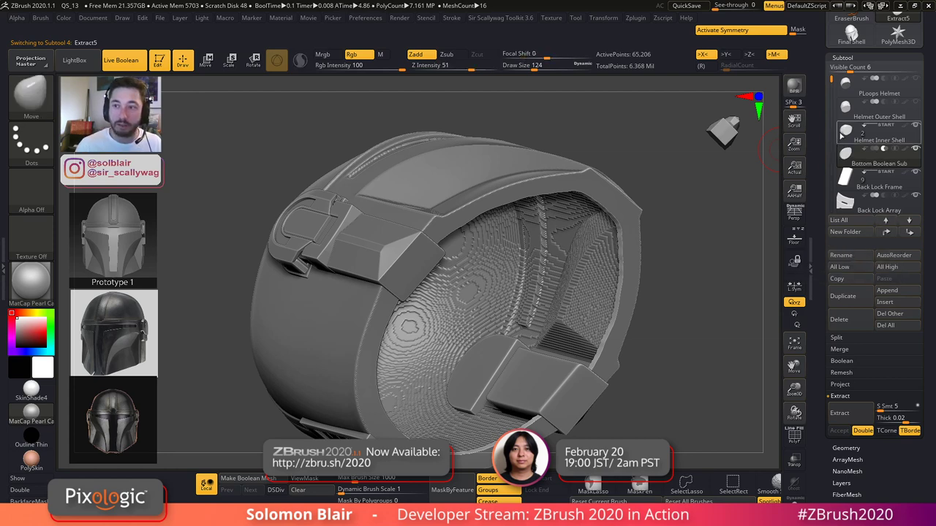
- Remove the start flag from Helmet Inner Shell and show Helmet Outer Shell alone with its polygroups
click(862, 131)
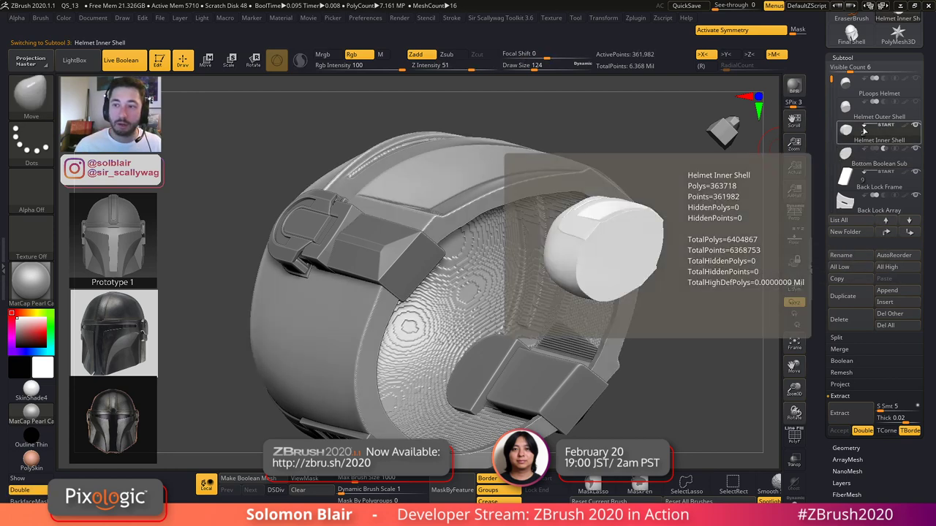
click(863, 108)
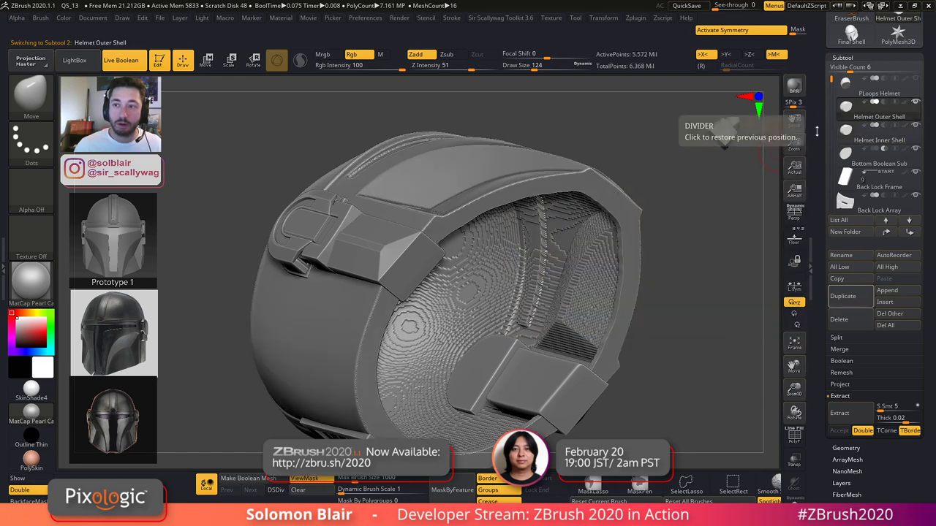
key(shift+f)
key(shift+f)
drag(667, 252, 660, 289)
key(ctrl+s)
key(shift+f)
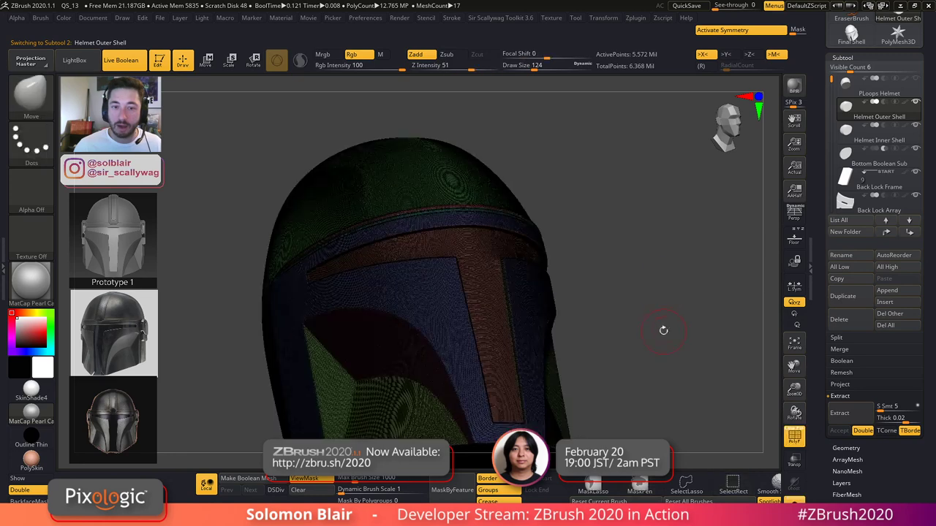
alt+drag(664, 330, 615, 270)
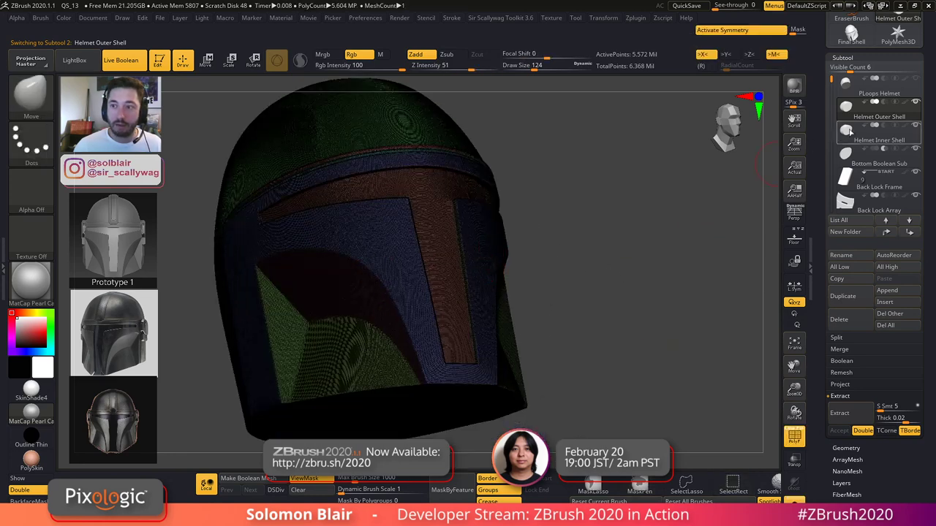
- Select Helmet Inner Shell, display its polygroups and isolate the green dome polygroup
click(850, 132)
key(shift+f)
key(shift+f)
alt+right_drag(357, 216, 358, 284)
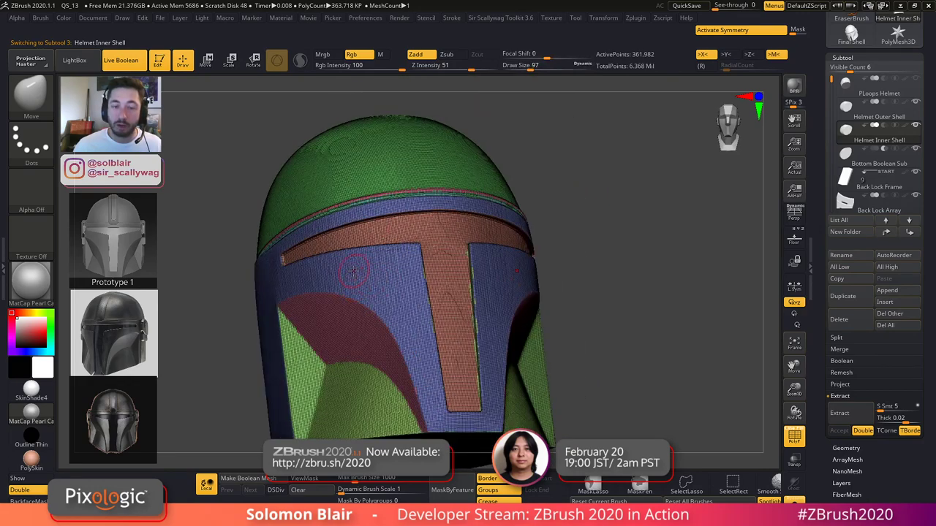
key(shift+f)
key(shift+f)
right_drag(352, 269, 597, 264)
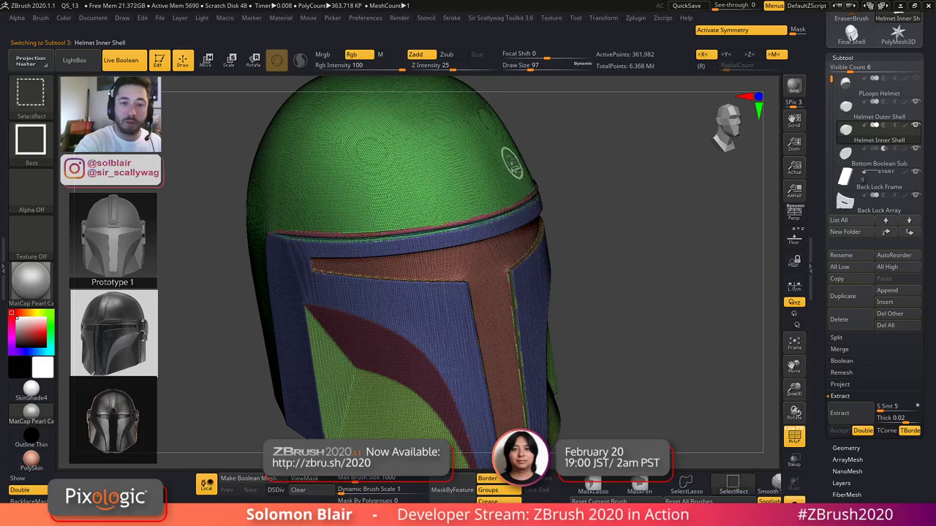
ctrl+shift+click(528, 148)
mouse_move(586, 181)
alt+right_down()
mouse_move(588, 283)
mouse_move(563, 285)
mouse_move(617, 263)
alt+right_up()
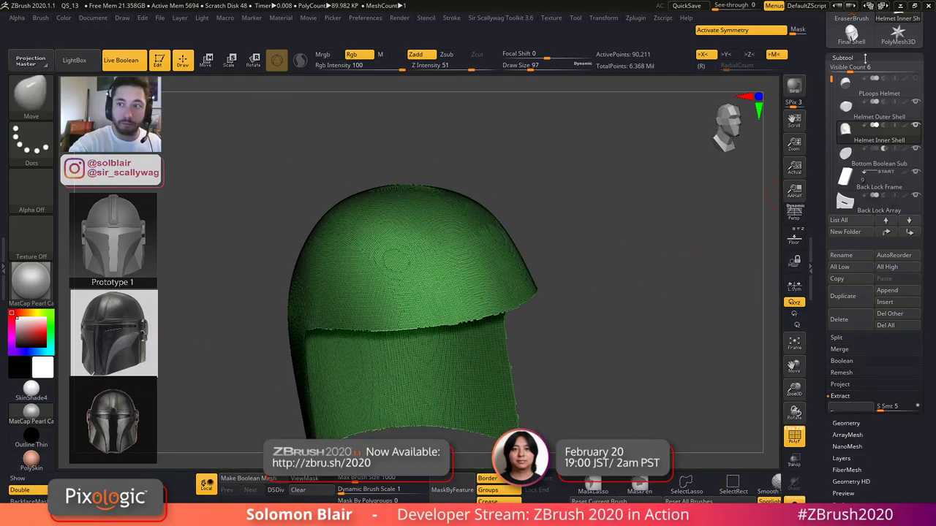
- Grow the visible part of Helmet Inner Shell to its whole connected surface, and invert the visibility to show the other layer
click(843, 57)
click(843, 186)
click(854, 221)
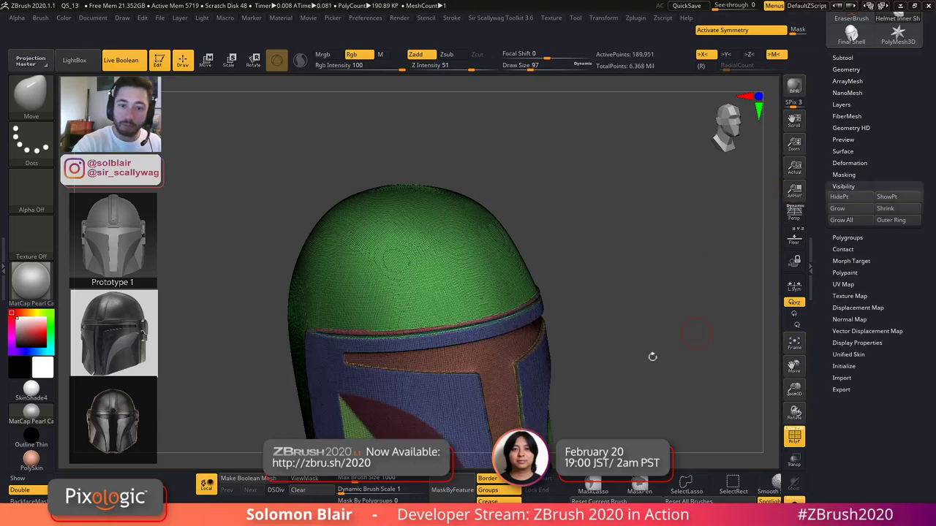
alt+right_drag(696, 329, 703, 222)
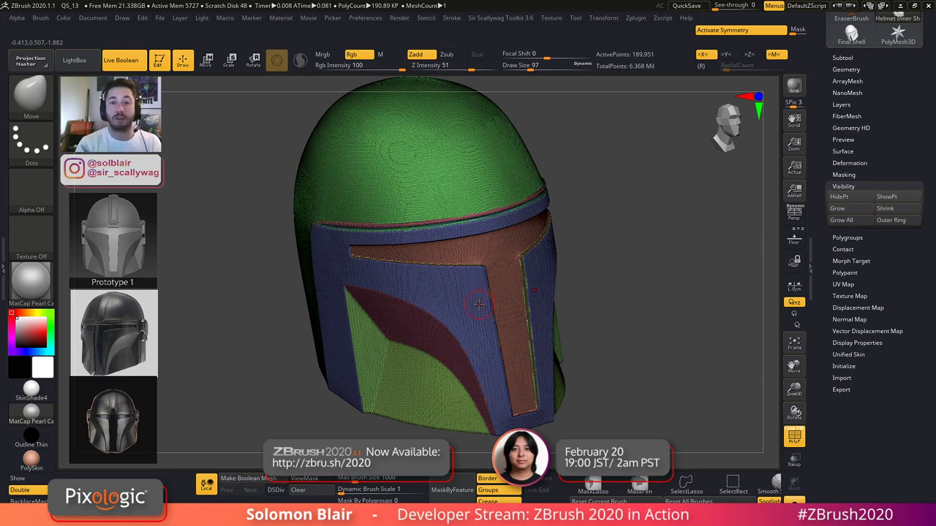
ctrl+shift+drag(622, 147, 662, 261)
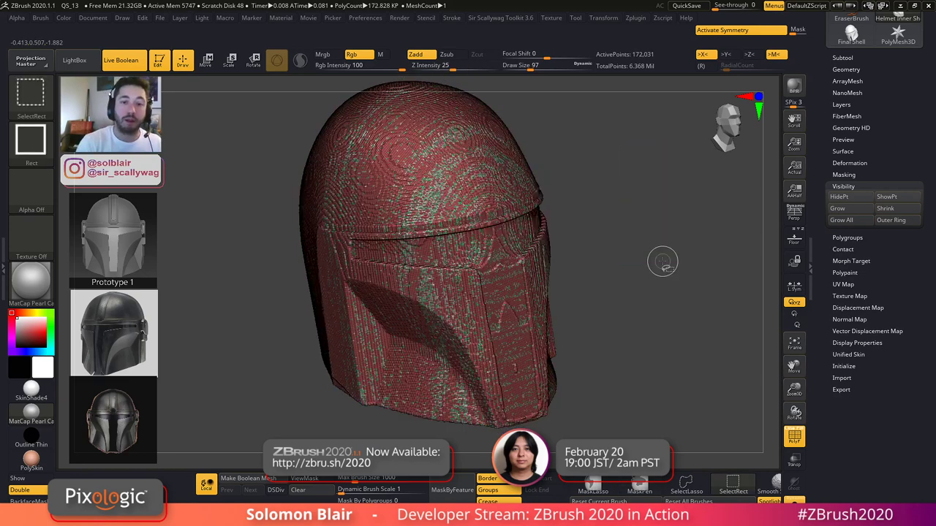
- Examine the remaining inner layer of Helmet Inner Shell and delete the hidden outer layer
key(shift+f)
alt+drag(557, 277, 536, 293)
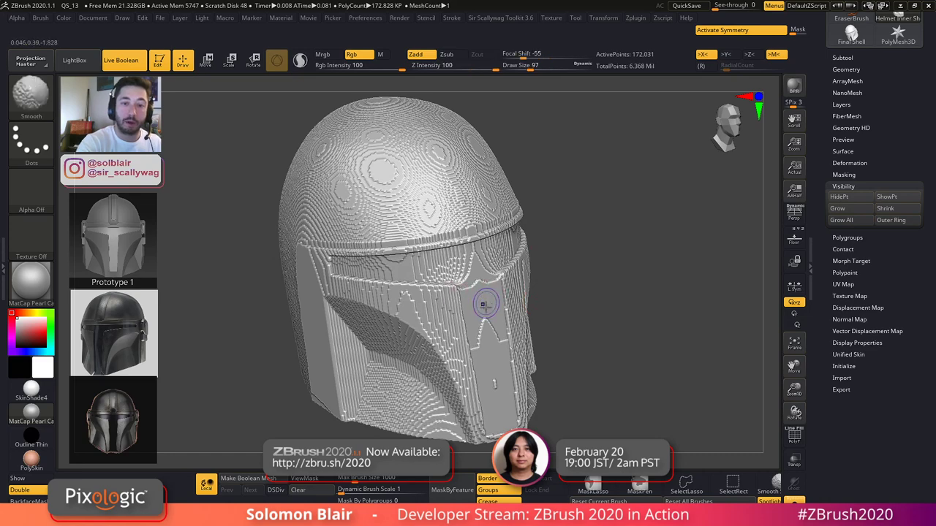
key(shift+f)
click(855, 69)
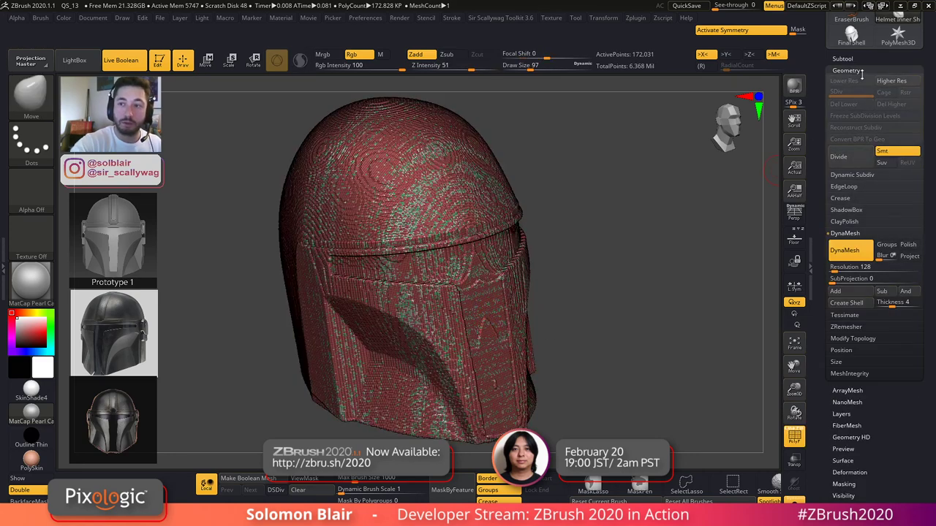
click(856, 338)
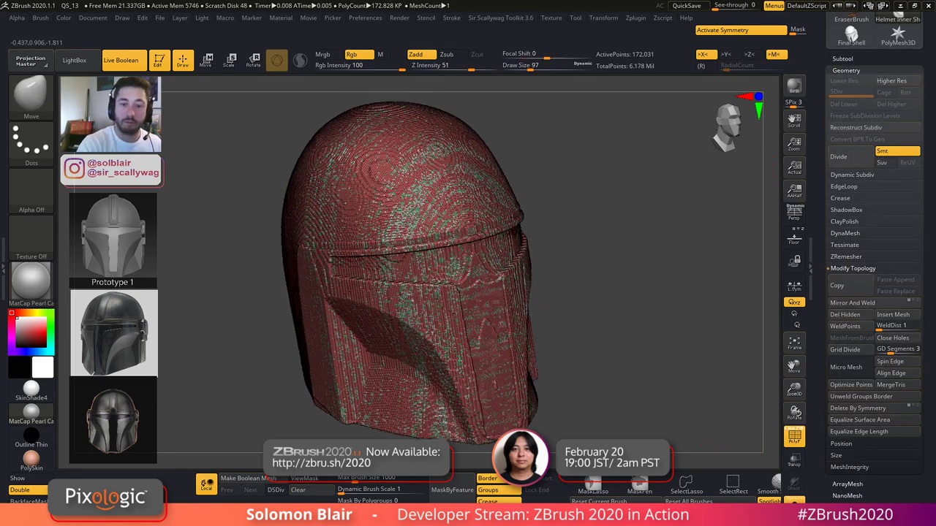
drag(607, 322, 512, 329)
key(ctrl+w)
key(shift+f)
key(ctrl+w)
key(shift+f)
ctrl+right_drag(662, 310, 690, 317)
key(ctrl+z)
key(ctrl+z)
- Put all of Helmet Inner Shell's polygons into one polygroup and check the result
ctrl+right_drag(601, 309, 694, 366)
ctrl+right_drag(658, 313, 557, 220)
mouse_move(557, 219)
alt+right_down()
mouse_move(551, 351)
mouse_move(588, 361)
mouse_move(639, 319)
mouse_move(591, 261)
mouse_move(614, 311)
alt+right_up()
key(ctrl+w)
key(shift+f)
- Bring back the other helmet parts and view the whole helmet straight from the front with transparency on
mouse_move(516, 302)
right_down()
mouse_move(439, 324)
mouse_move(366, 318)
right_up()
mouse_move(449, 318)
alt+right_down()
mouse_move(422, 328)
mouse_move(457, 329)
mouse_move(443, 319)
mouse_move(435, 341)
mouse_move(443, 294)
mouse_move(490, 318)
mouse_move(461, 376)
mouse_move(417, 298)
alt+right_up()
key(shift+f)
key(shift+f)
key(bracketleft)
ctrl+right_drag(504, 298, 511, 311)
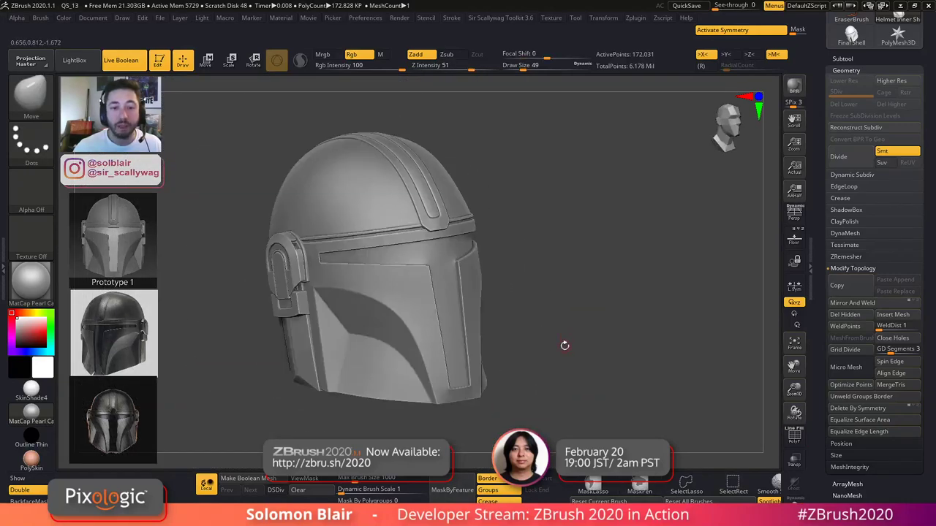
right_drag(564, 346, 537, 285)
click(795, 462)
shift+right_drag(691, 366, 674, 428)
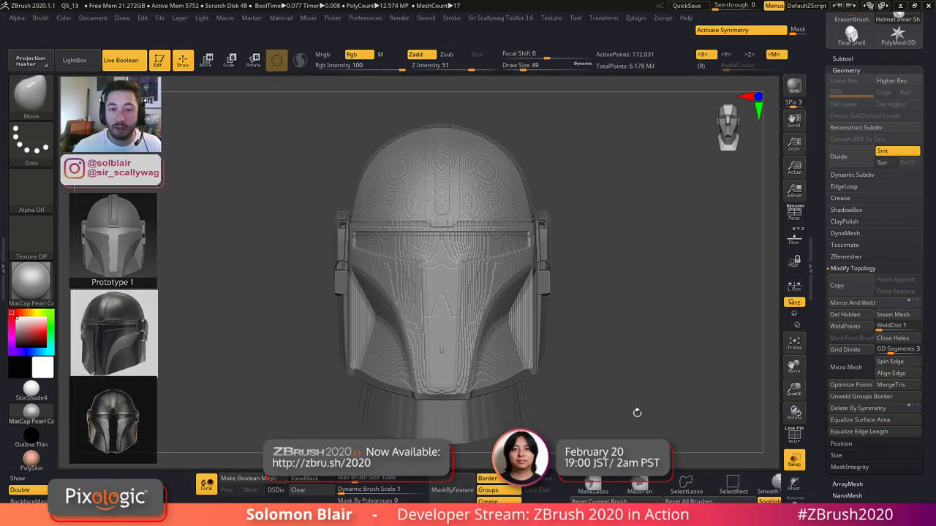
- Hide the Bottom Boolean Sub subtool, turn transparency off and view the helmet from below
click(842, 59)
mouse_move(871, 139)
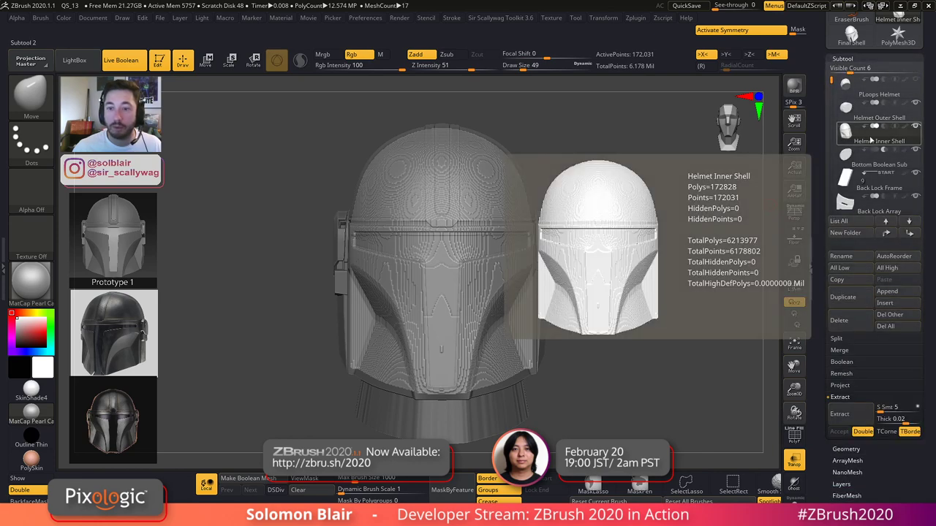
key(shift+f)
key(shift+f)
key(s)
drag(459, 232, 474, 234)
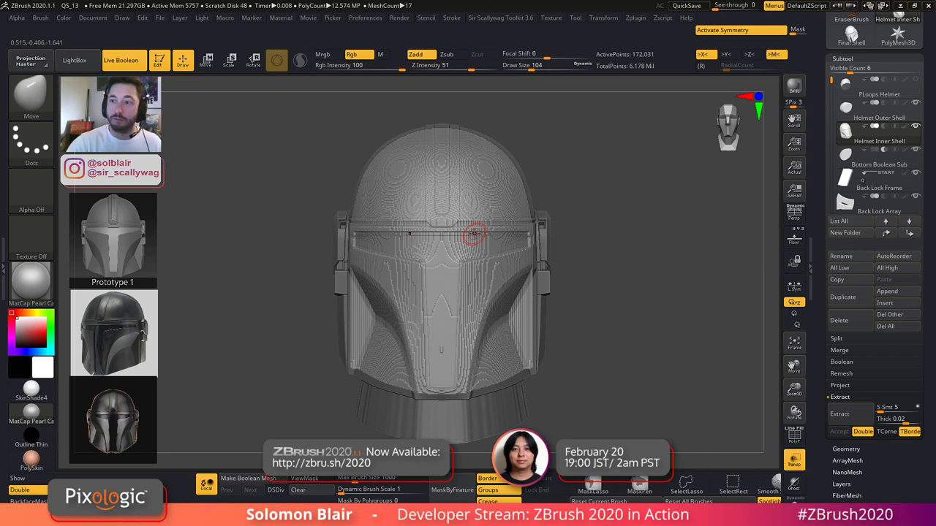
key(shift+f)
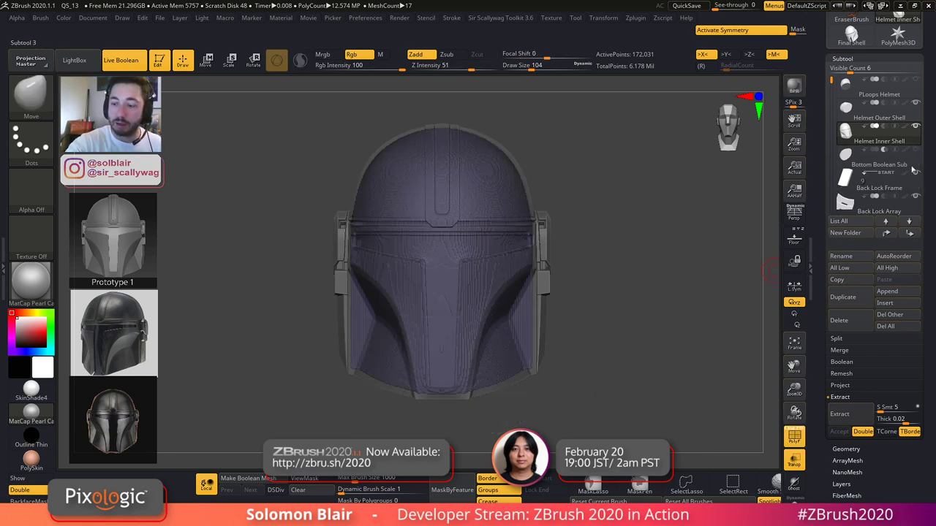
click(795, 461)
drag(616, 313, 631, 245)
key(shift+f)
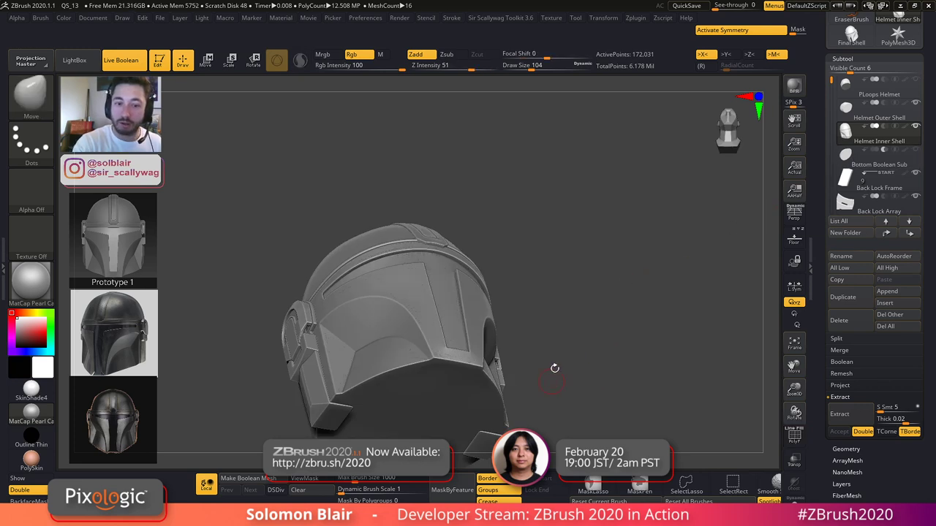
- Subtract Helmet Inner Shell and the unhidden Bottom Boolean Sub from Helmet Outer Shell, with Helmet Outer Shell flagged as start
alt+drag(535, 374, 570, 322)
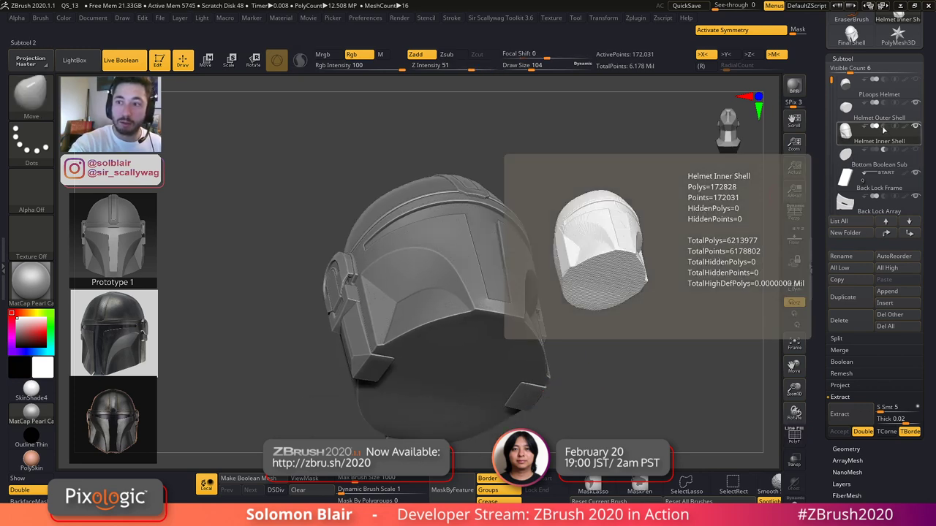
drag(634, 307, 645, 360)
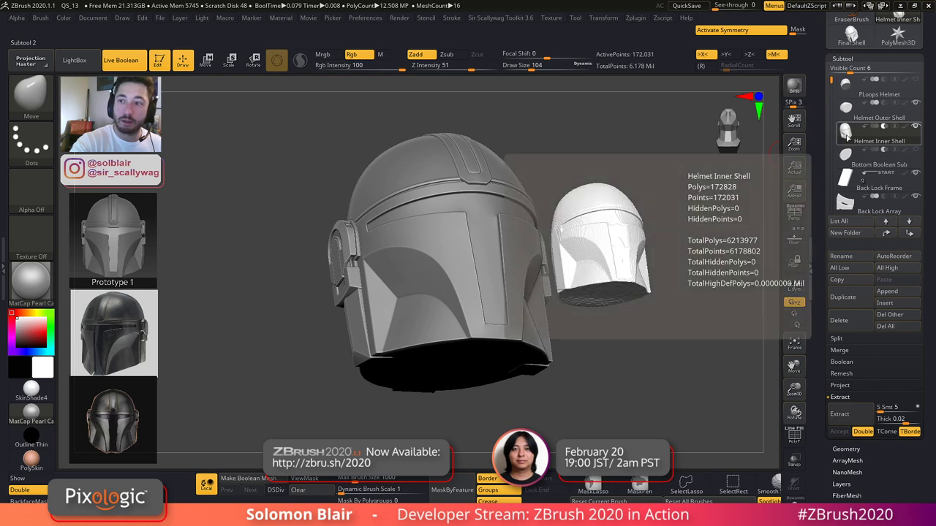
click(864, 108)
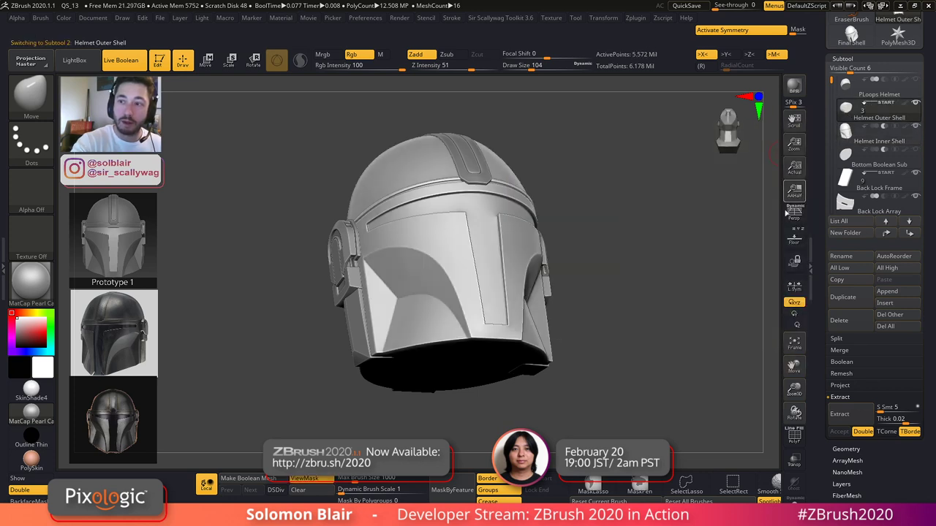
key(shift+f)
key(shift+f)
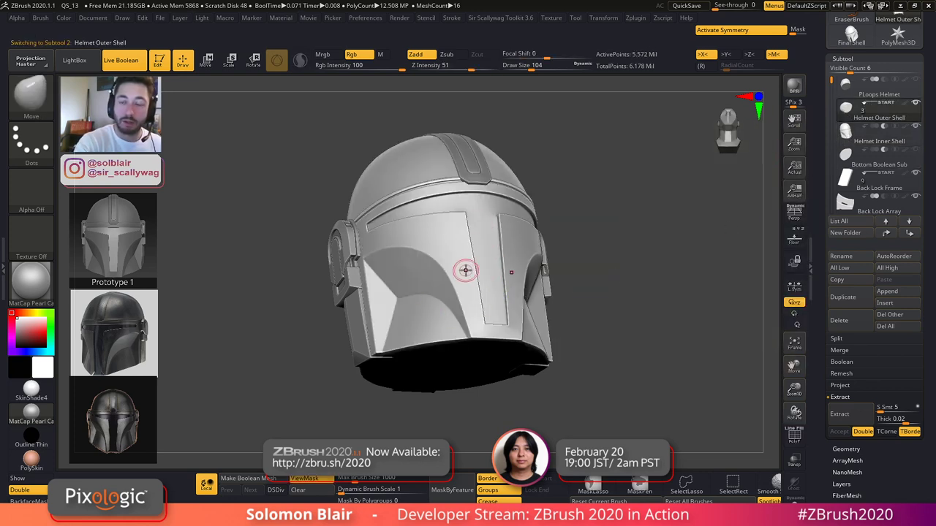
click(914, 150)
drag(602, 322, 610, 248)
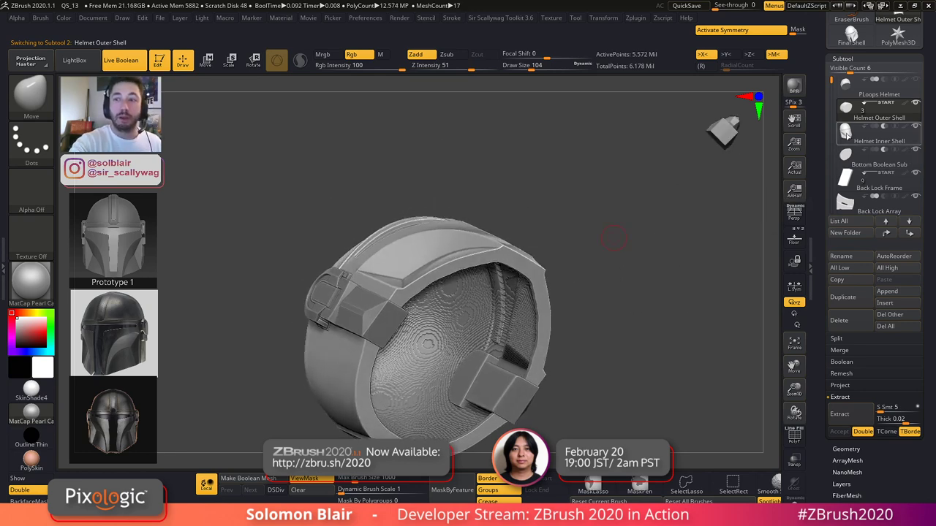
- Select and isolate Helmet Inner Shell and examine its surface with and without the polygroup display
click(846, 134)
key(shift+f)
key(shift+alt+s)
drag(606, 337, 608, 413)
key(shift+f)
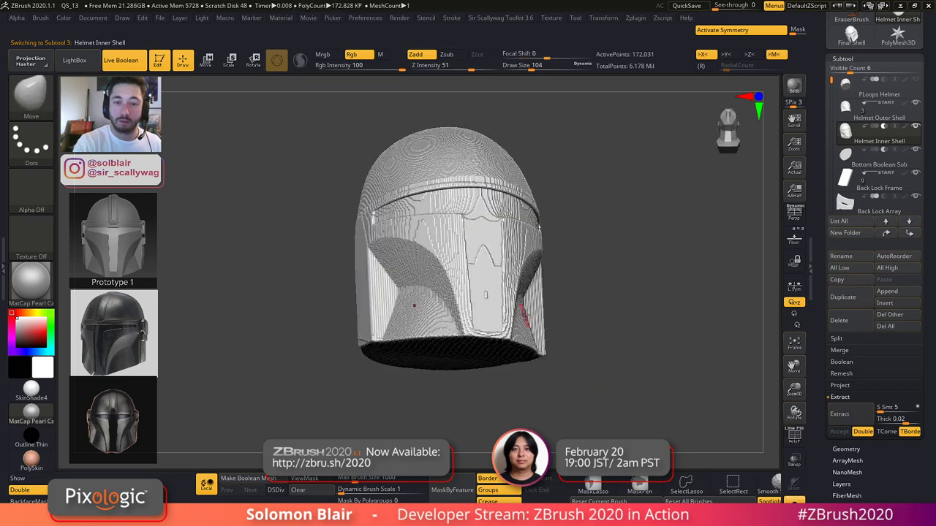
key(shift+f)
key(shift+f)
key(bracketright)
mouse_move(569, 257)
alt+mouse_down()
mouse_move(552, 303)
mouse_move(595, 311)
alt+mouse_up()
key(shift+f)
- Show the other parts again and apply the gizmo's smoothing deformer to Helmet Inner Shell
key(w)
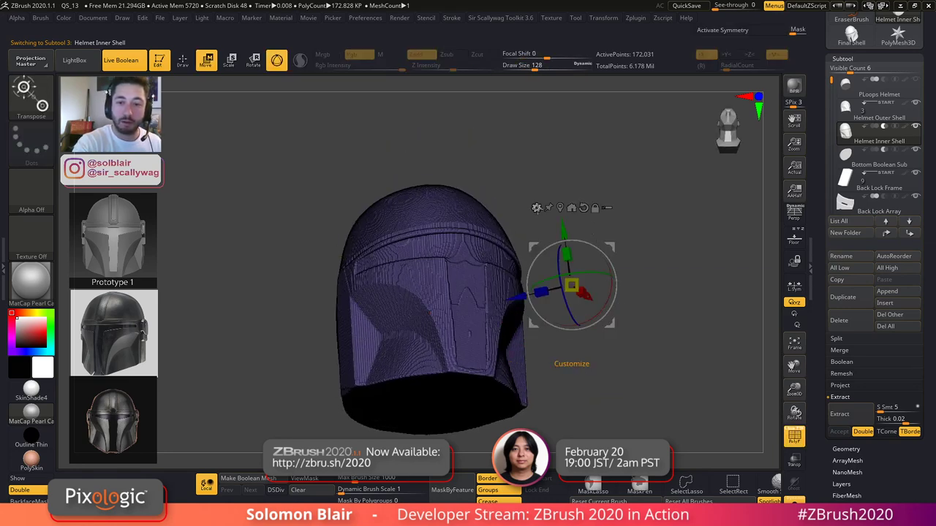
click(536, 208)
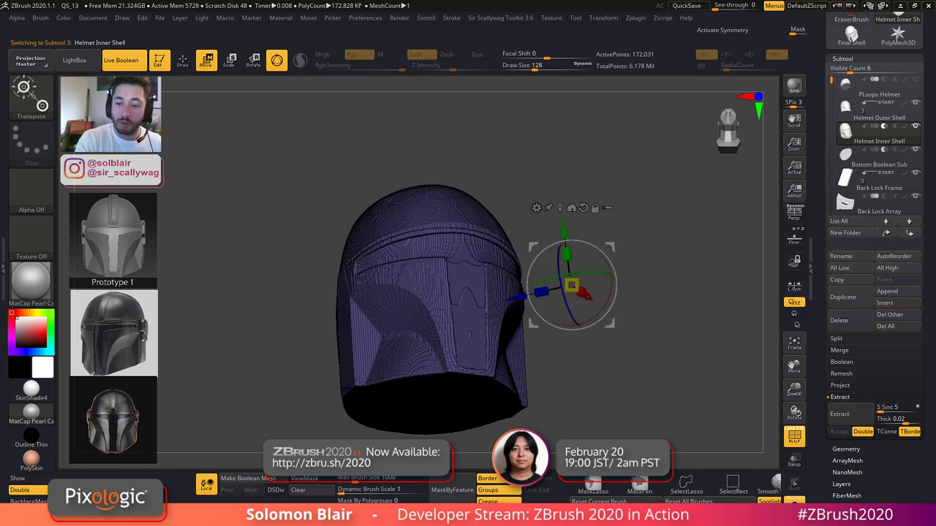
click(795, 502)
key(q)
key(shift+f)
drag(683, 381, 690, 250)
key(w)
click(537, 207)
click(737, 295)
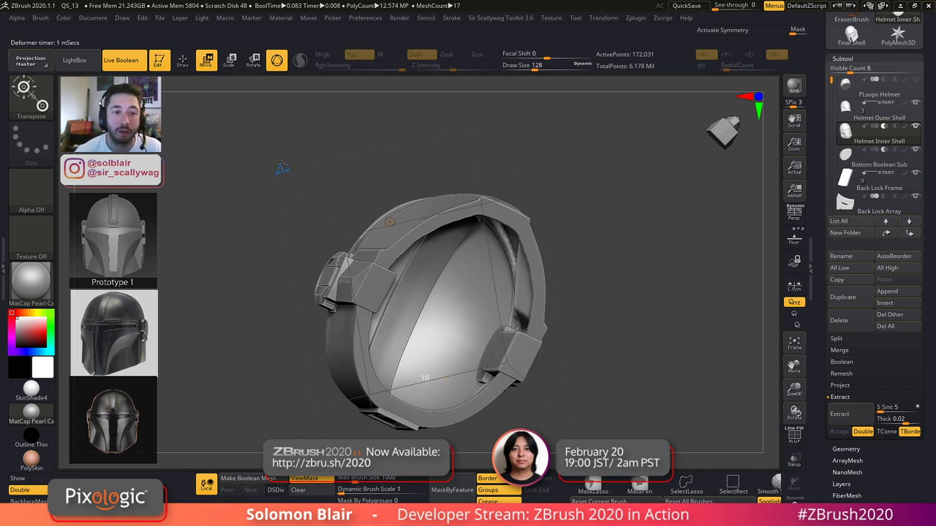
- Undo the last smoothing change and readjust the deformer's strength on Helmet Inner Shell while checking the interior
key(ctrl+z)
drag(283, 167, 301, 176)
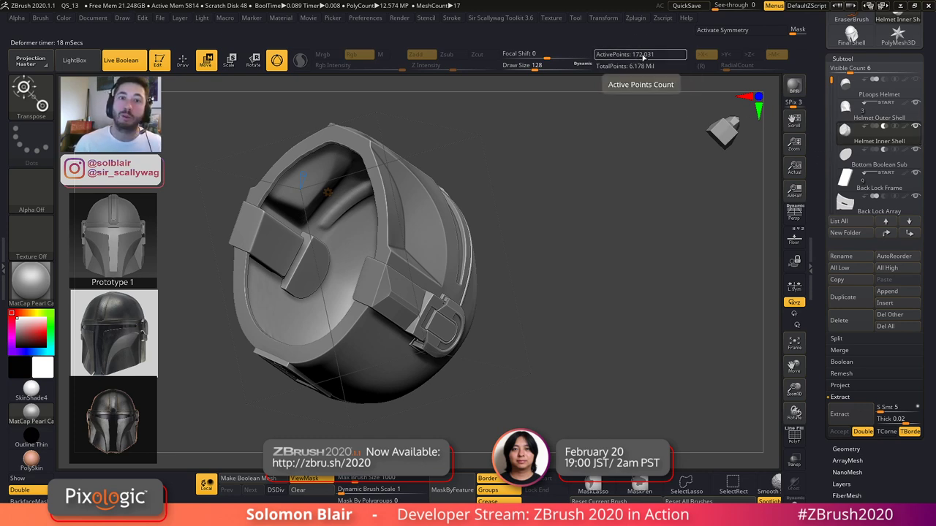
right_drag(307, 249, 395, 234)
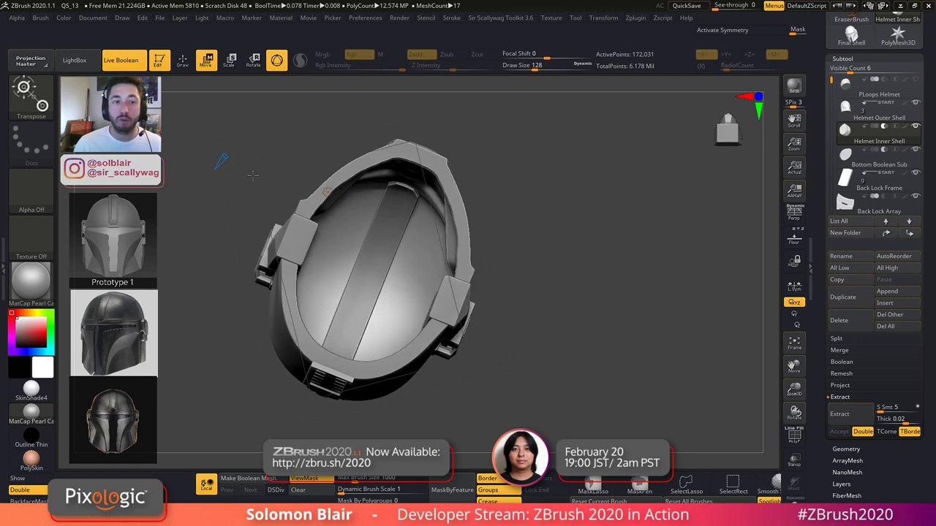
right_drag(314, 267, 379, 207)
drag(225, 159, 251, 157)
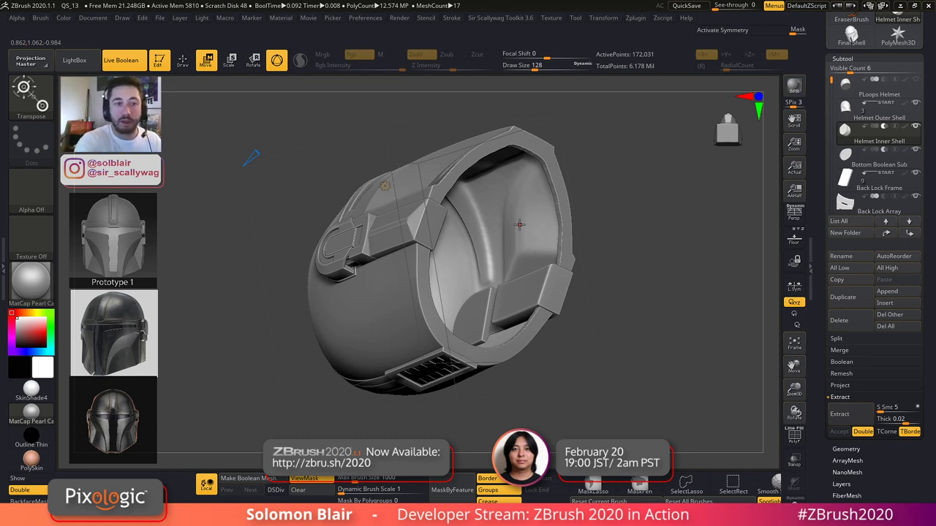
drag(294, 122, 331, 80)
- Examine the helmet's cheek area up close from outside and inside for places where the shell is too thin
drag(668, 267, 649, 365)
ctrl+right_drag(650, 366, 485, 333)
ctrl+right_drag(387, 300, 386, 294)
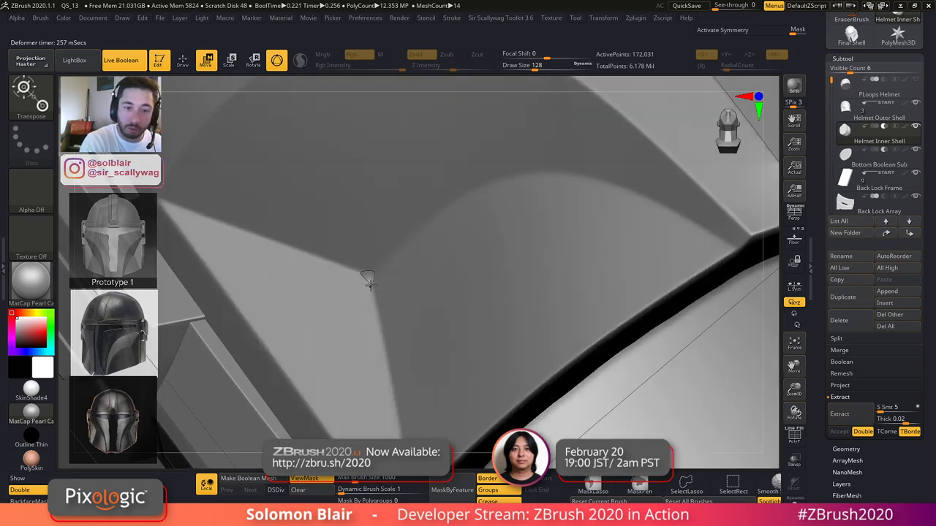
right_drag(337, 237, 378, 299)
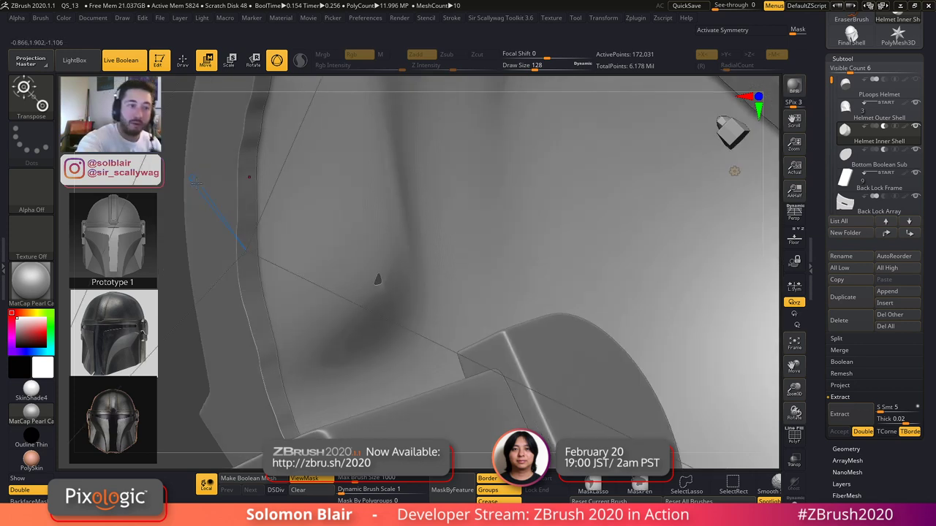
- Smooth the Helmet Inner Shell further with the Smooth All deformer and check the surface inside the helmet
drag(208, 201, 212, 207)
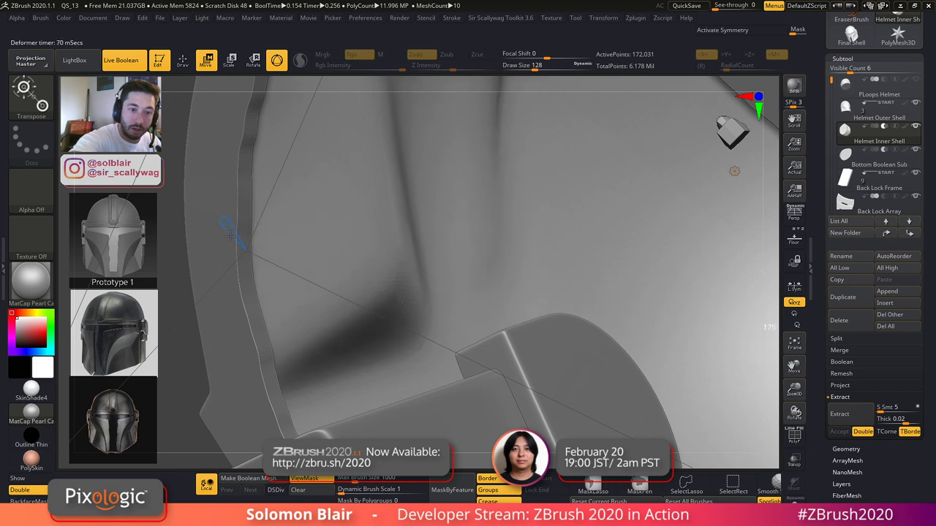
drag(234, 241, 236, 243)
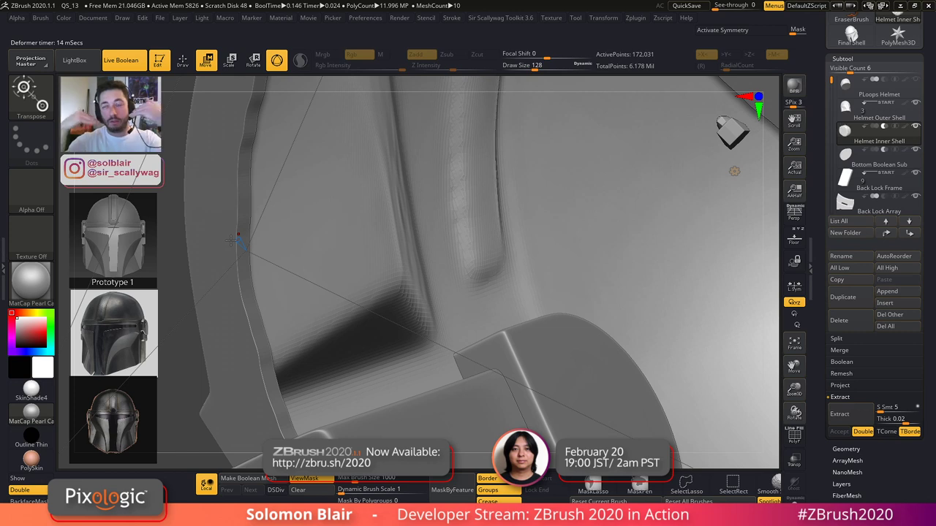
ctrl+right_drag(447, 250, 447, 247)
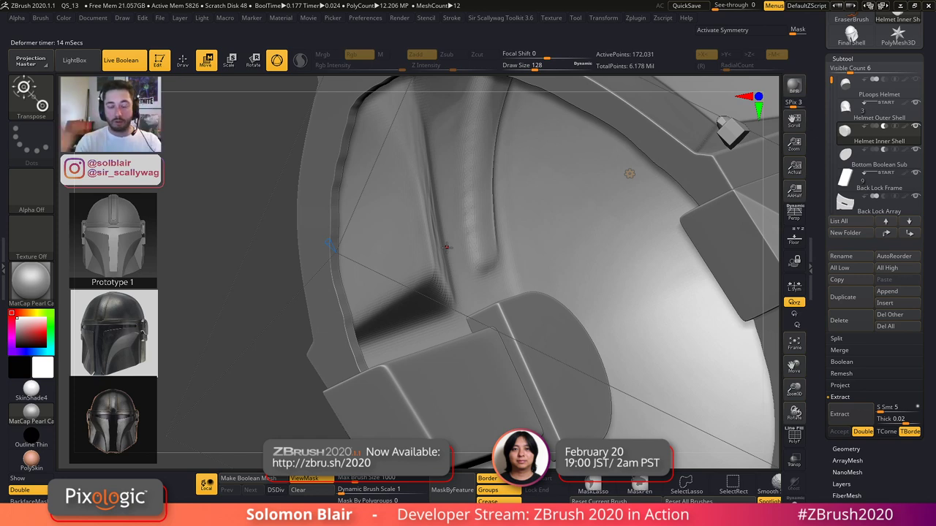
mouse_move(447, 248)
right_down()
mouse_move(465, 268)
mouse_move(455, 250)
right_up()
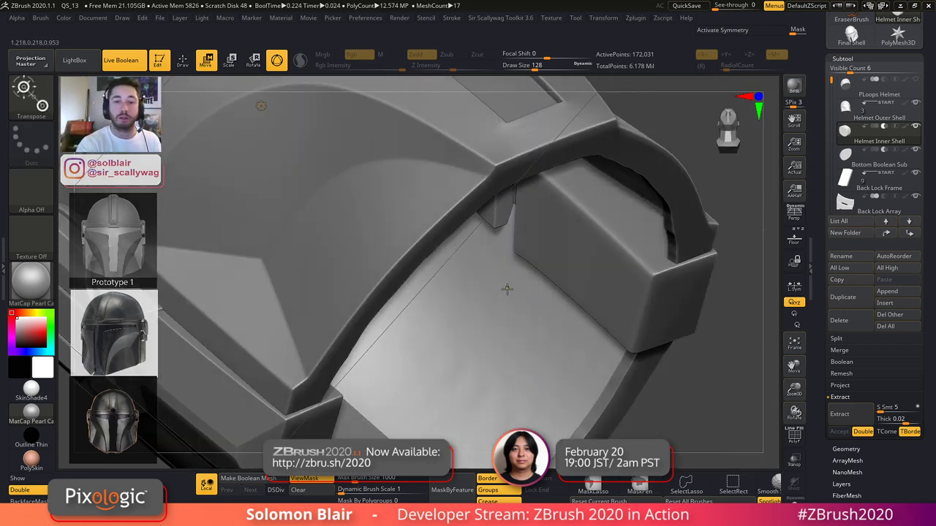
ctrl+right_drag(639, 362, 645, 285)
mouse_move(709, 351)
right_down()
mouse_move(682, 329)
mouse_move(593, 337)
right_up()
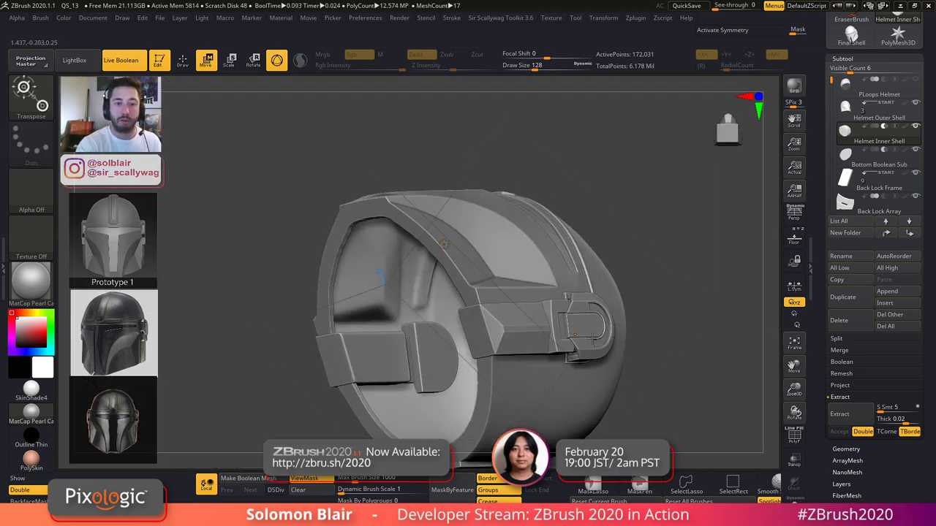
- Compare the Helmet Inner Shell before and after smoothing, looking at the creases inside the helmet from both sides
key(ctrl+z)
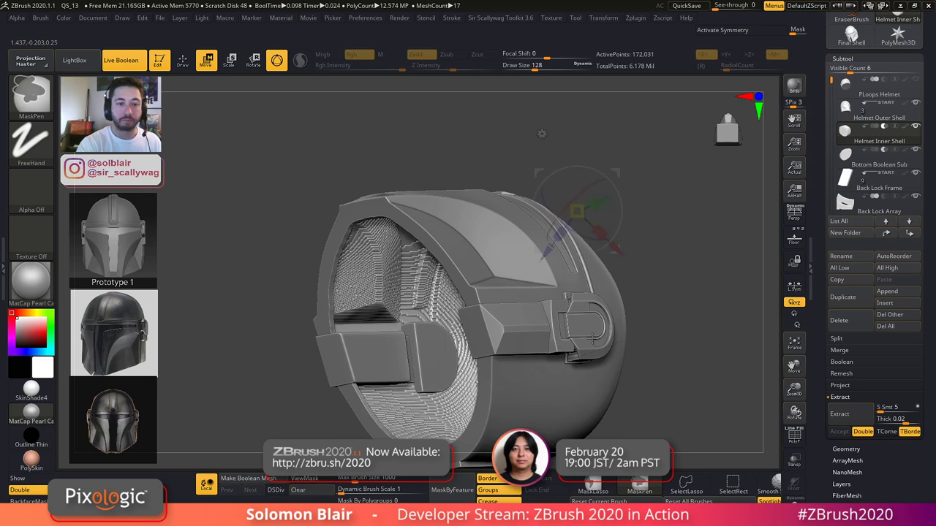
key(ctrl+shift+z)
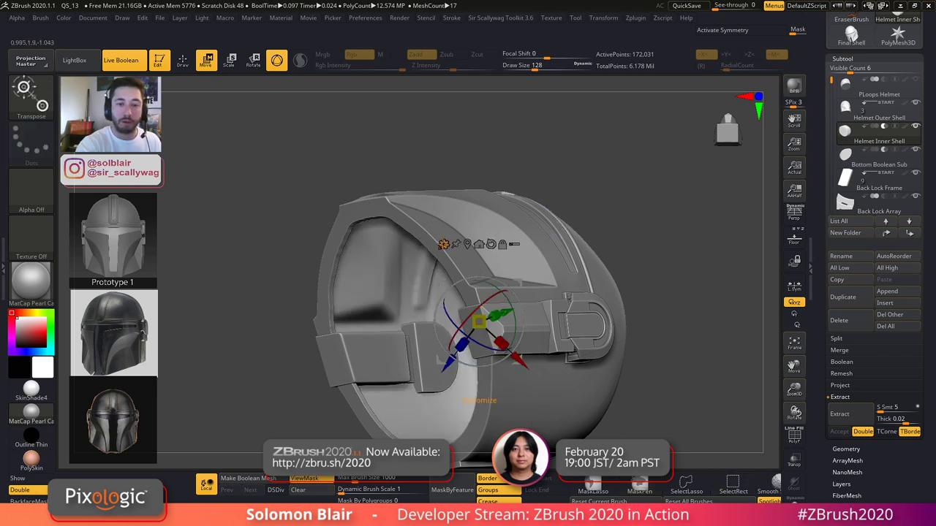
click(444, 244)
key(q)
key(q)
right_drag(485, 360, 527, 351)
key(w)
key(q)
key(w)
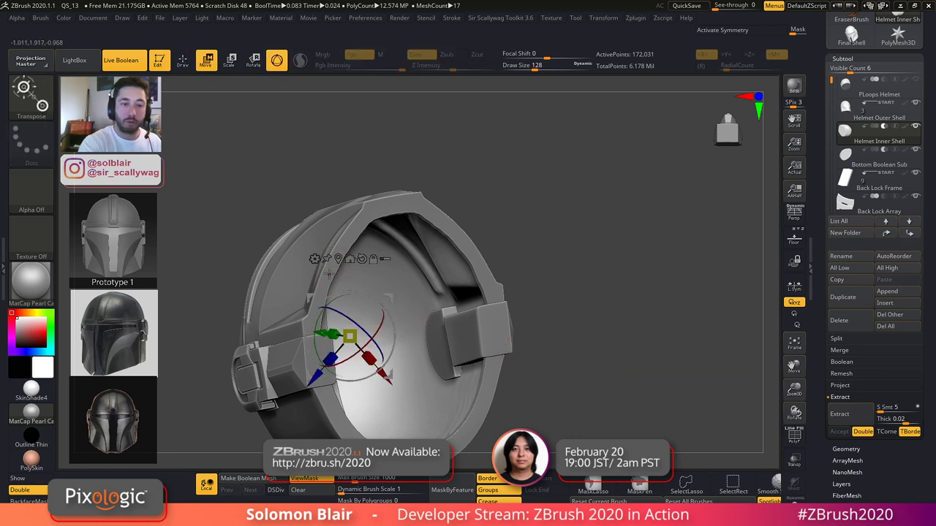
click(318, 262)
click(504, 349)
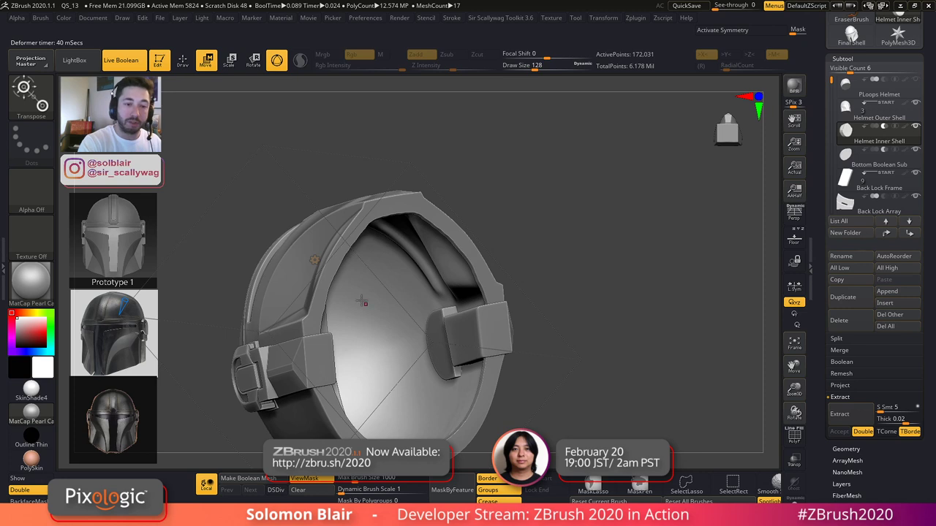
click(314, 260)
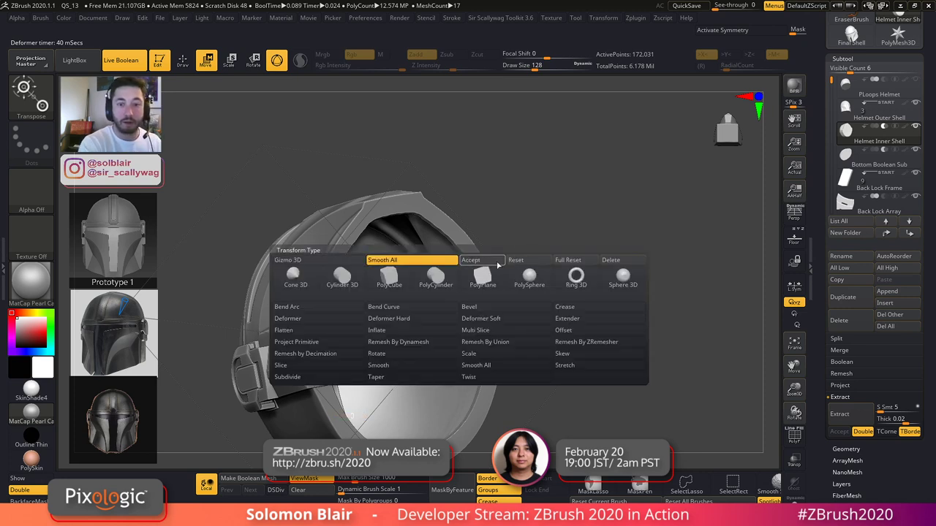
click(622, 262)
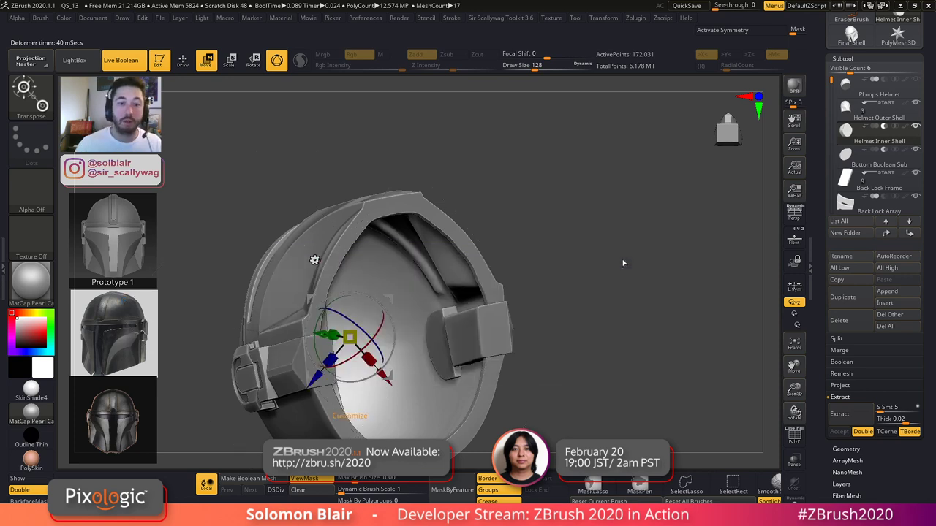
alt+drag(599, 294, 665, 289)
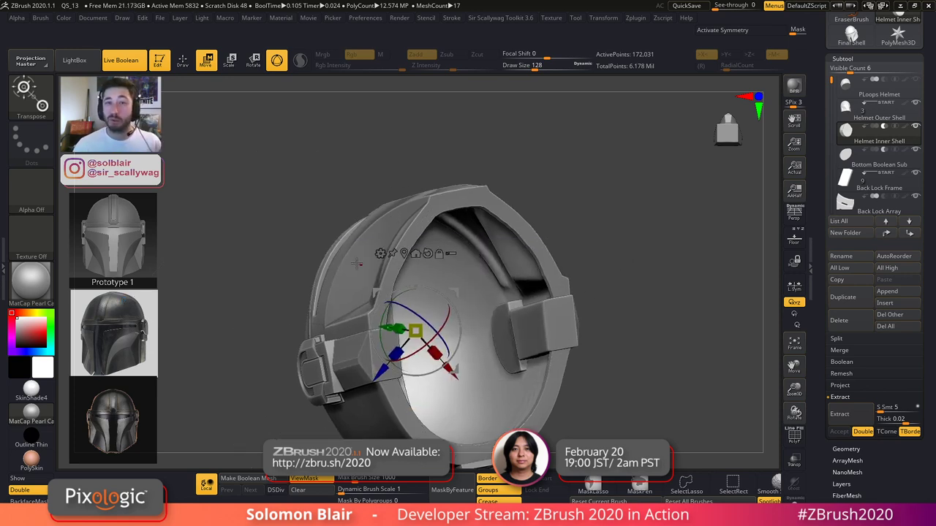
- Set the Move brush's draw size to 163 and line up a straight view into the helmet's bottom opening
key(q)
key(shift+f)
key(shift+f)
key(x)
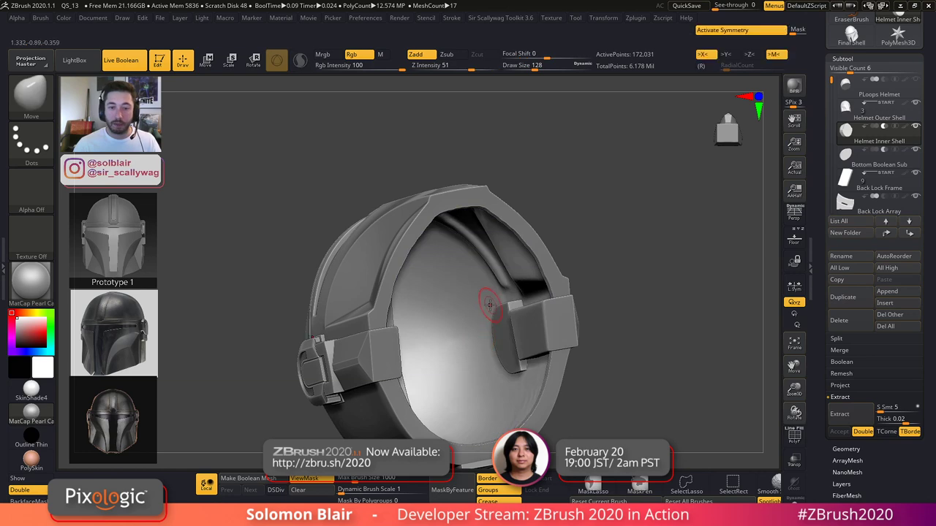
key(s)
drag(470, 301, 474, 300)
mouse_move(474, 301)
right_down()
mouse_move(282, 205)
mouse_move(315, 214)
mouse_move(339, 267)
mouse_move(402, 268)
right_up()
key(shift+f)
right_drag(597, 285, 607, 251)
key(shift+f)
key(w)
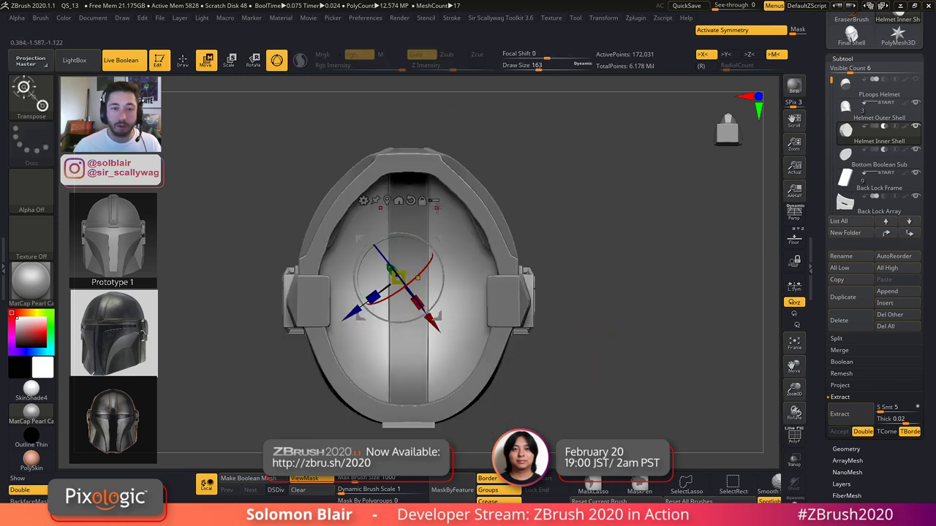
- Turn off symmetry, reset the gizmo's orientation and centre it on the Helmet Inner Shell
key(x)
key(x)
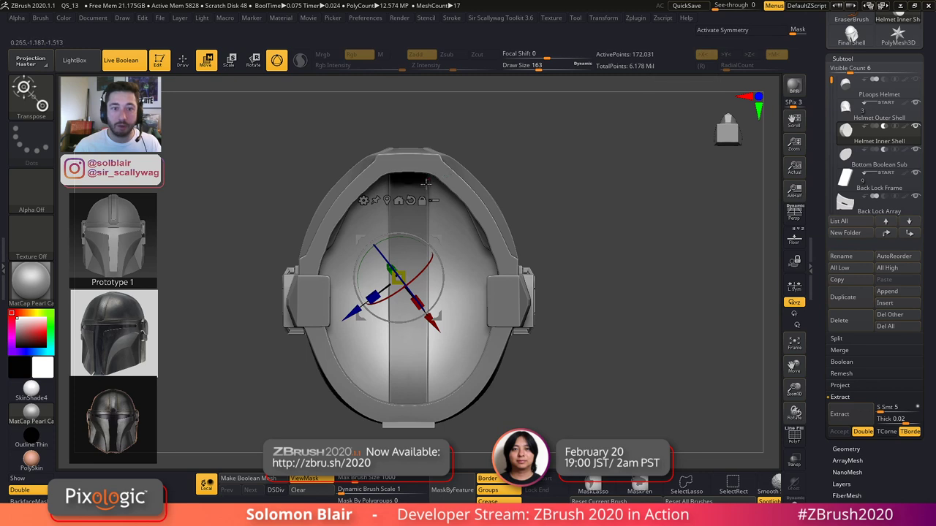
alt+click(410, 200)
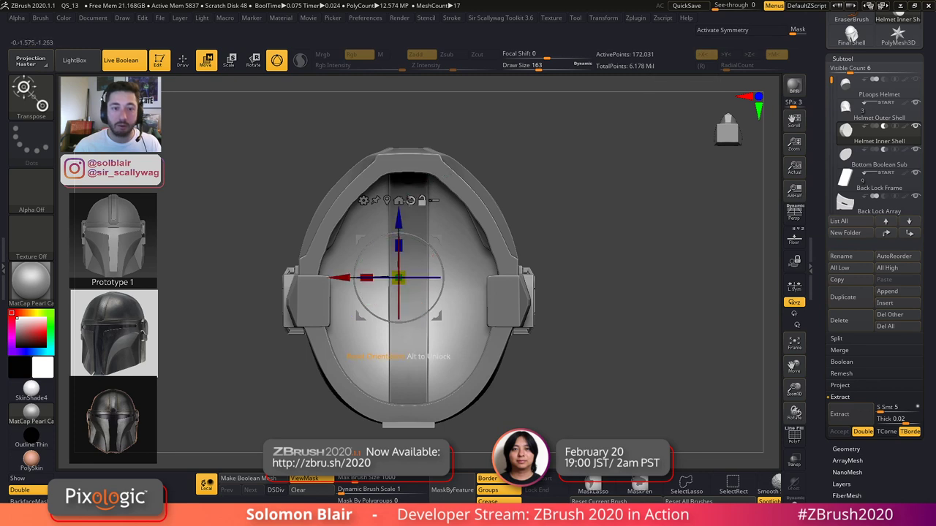
alt+click(387, 201)
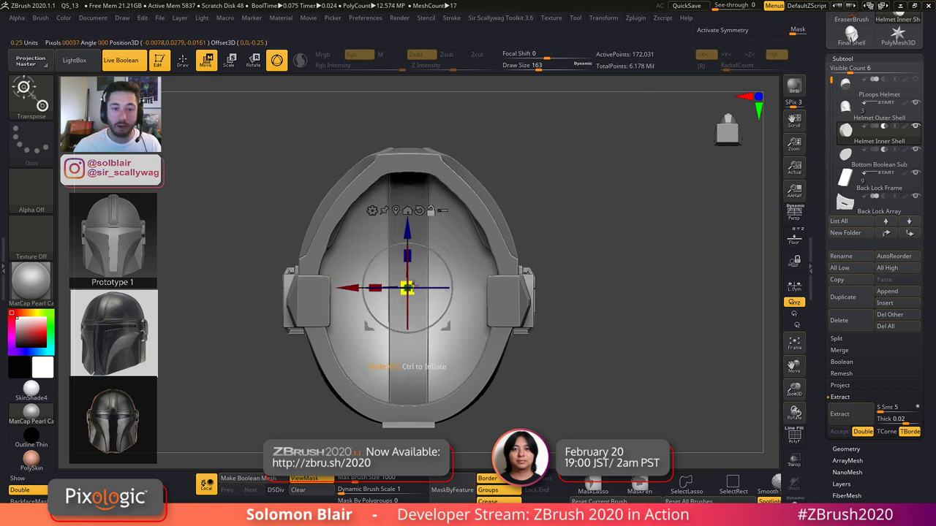
key(alt+s)
right_drag(413, 319, 388, 257)
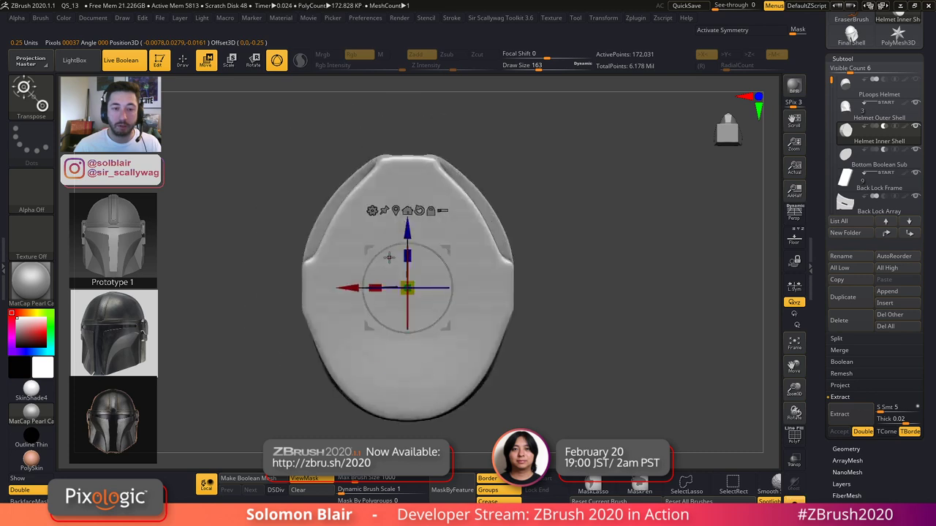
key(x)
alt+click(395, 210)
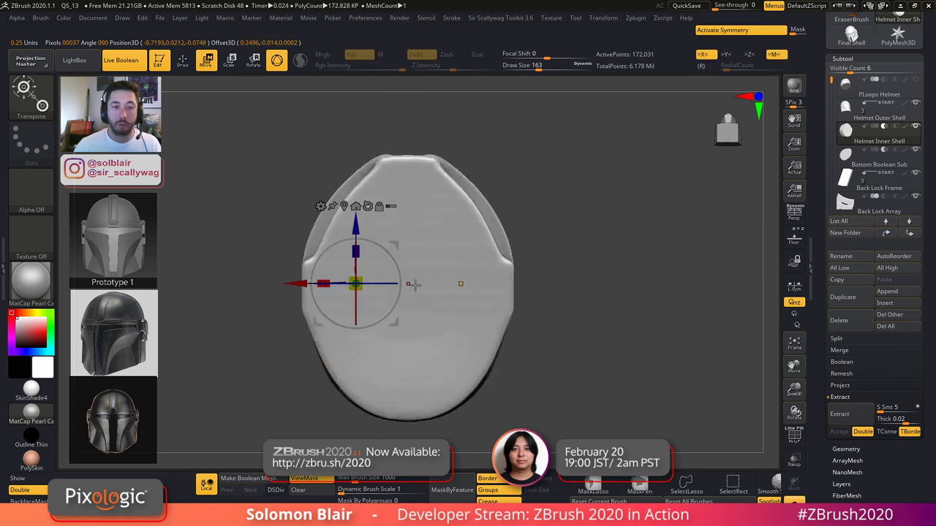
key(x)
click(345, 208)
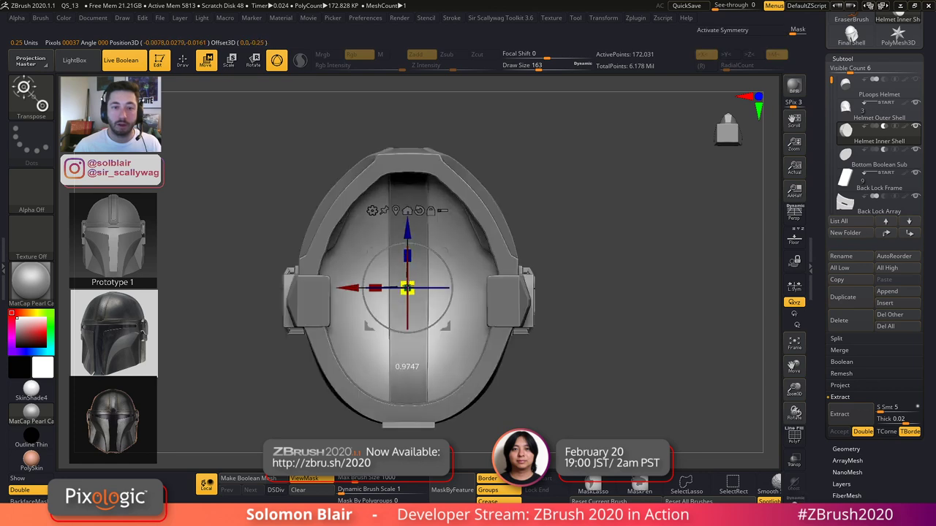
- Try scaling the Helmet Inner Shell with the gizmo to change the thickness of the helmet wall
drag(406, 289, 399, 291)
key(shift+f)
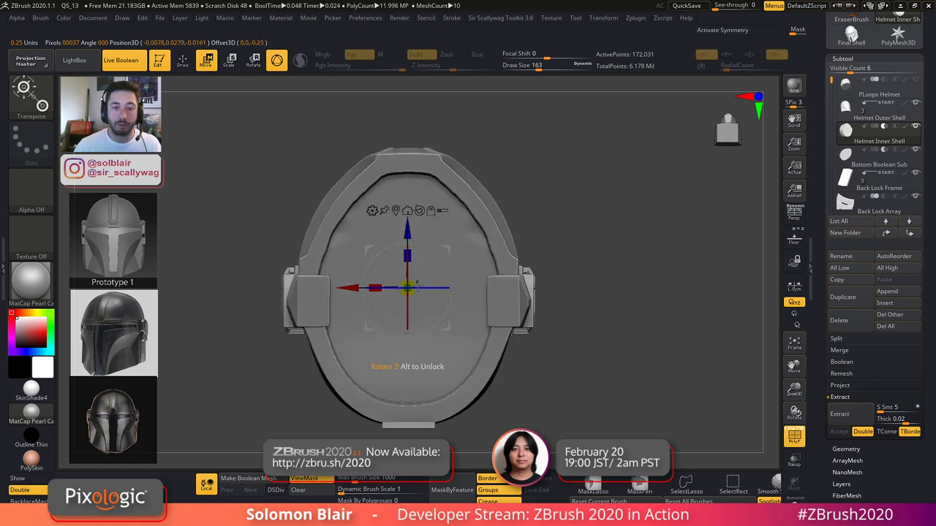
drag(371, 282, 409, 266)
key(shift+f)
key(shift+f)
right_drag(381, 362, 357, 329)
key(shift+f)
key(shift+f)
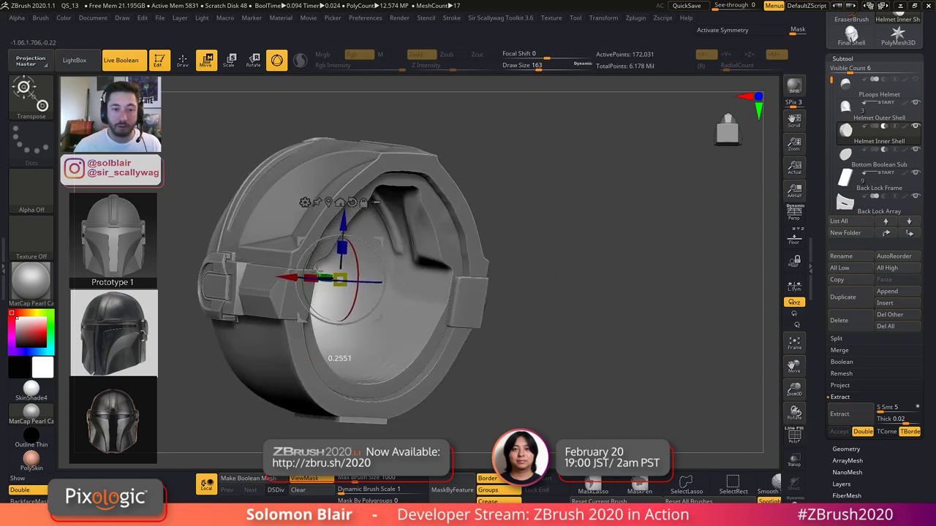
- Return to Draw mode and undo the last gizmo changes to the Helmet Inner Shell
key(shift+f)
mouse_move(421, 324)
right_down()
mouse_move(358, 322)
mouse_move(388, 303)
mouse_move(499, 288)
mouse_move(439, 312)
mouse_move(366, 301)
mouse_move(435, 307)
right_up()
key(q)
key(shift+f)
key(shift+f)
key(ctrl+z)
key(ctrl+z)
key(ctrl+z)
key(shift+f)
- Check the inner shell's recesses from both sides and turn on X symmetry for the Move brush
right_drag(344, 278, 284, 281)
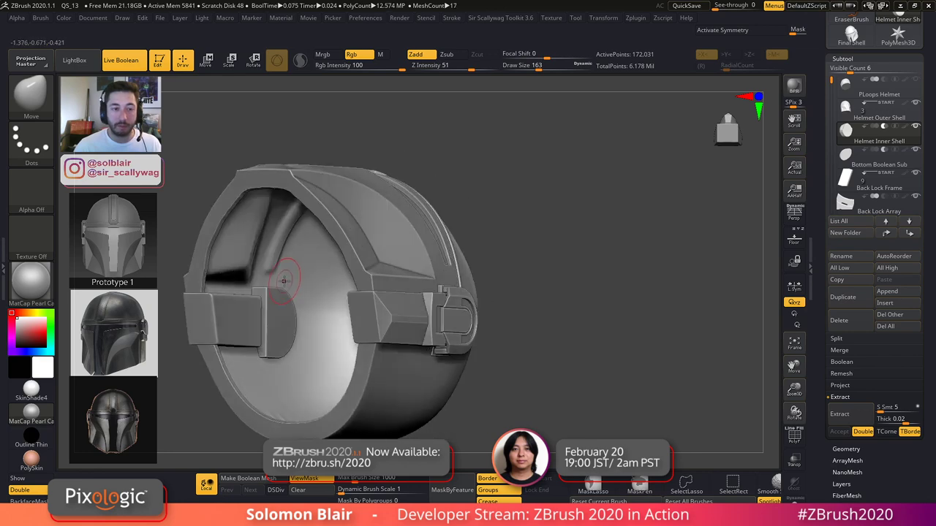
alt+right_drag(368, 283, 479, 284)
right_drag(321, 268, 476, 245)
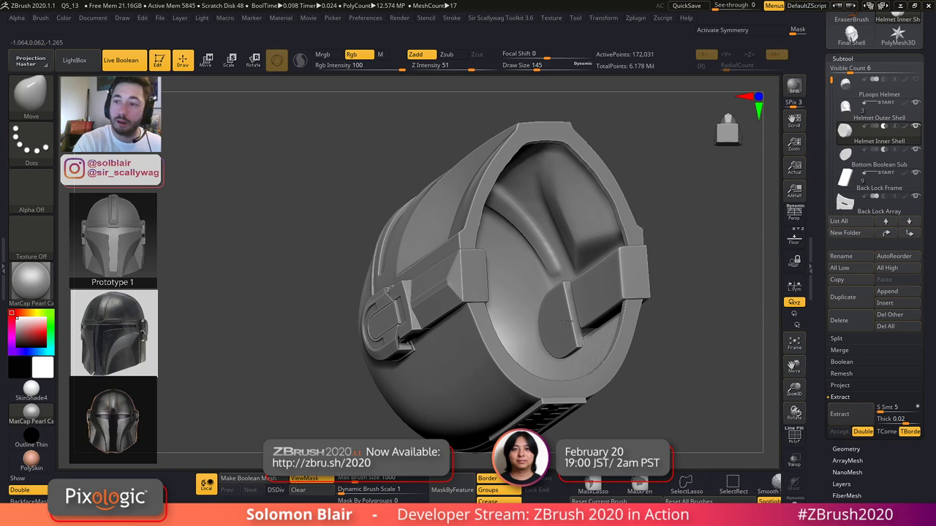
alt+right_drag(603, 240, 532, 264)
key(x)
key(shift+f)
key(shift+f)
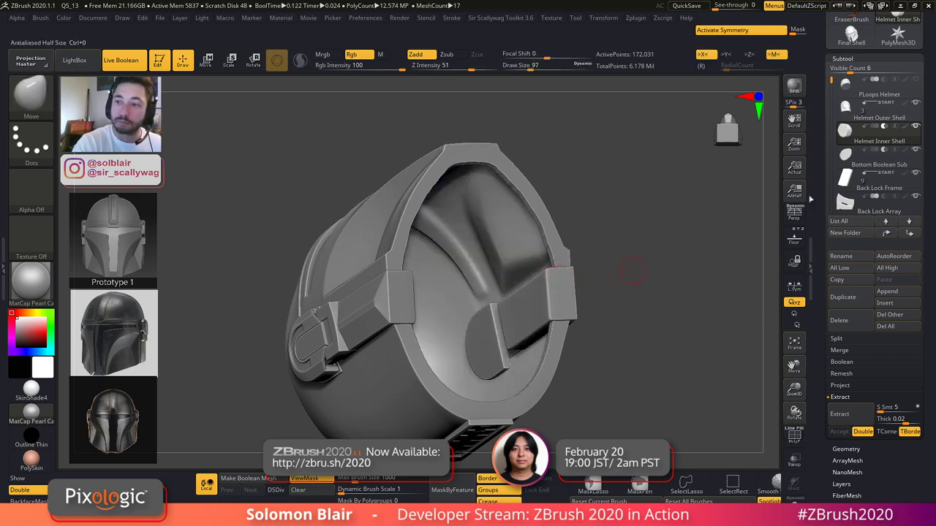
- Make Bottom Boolean Sub the active subtool and check its polyframe from the side of the helmet
click(846, 158)
key(shift+f)
right_drag(517, 249, 563, 251)
drag(563, 252, 572, 269)
drag(596, 363, 606, 359)
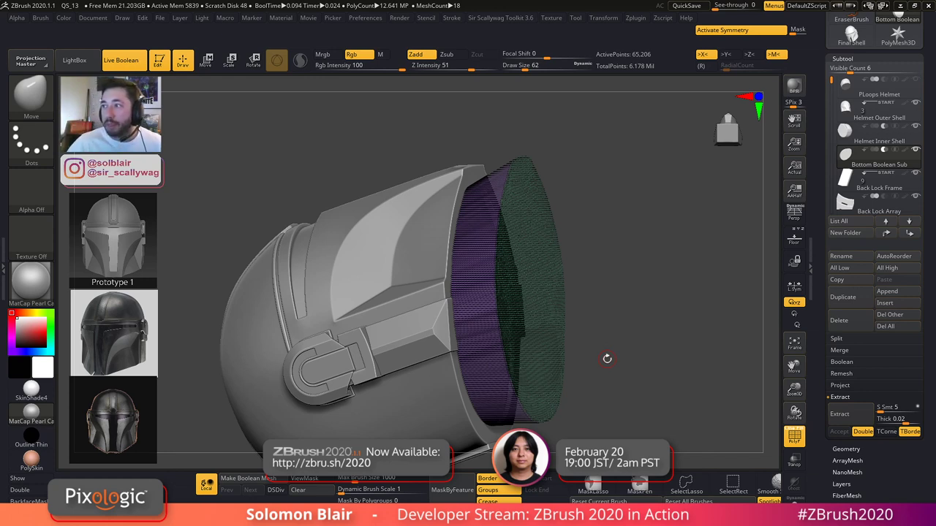
key(shift+f)
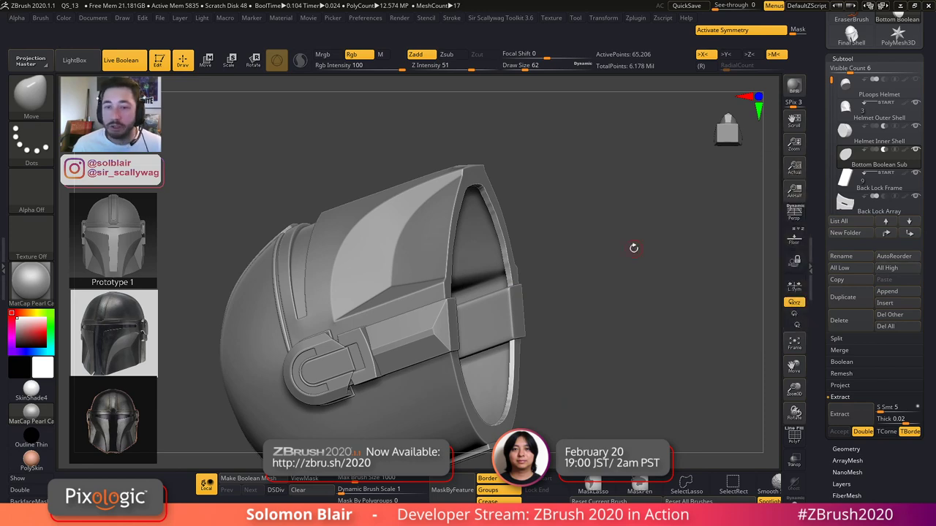
key(alt+Tab)
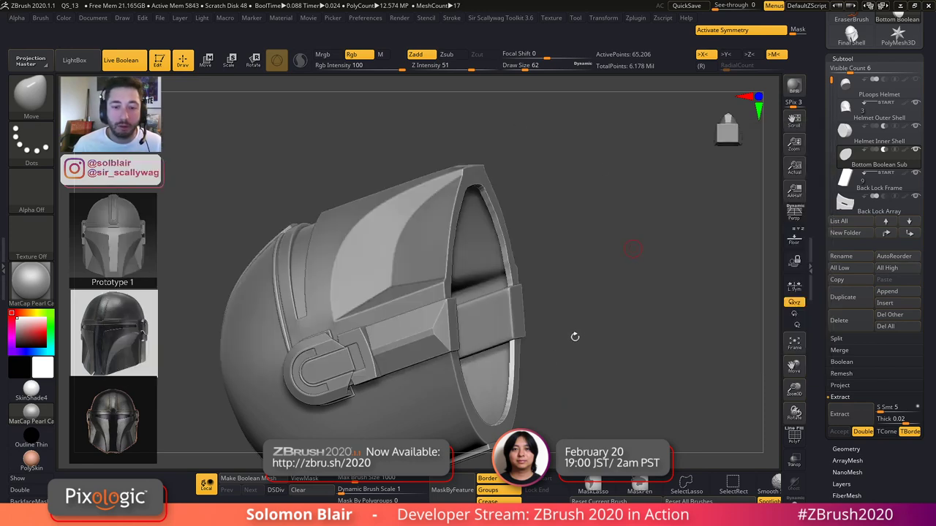
key(alt+Tab)
key(alt+Tab)
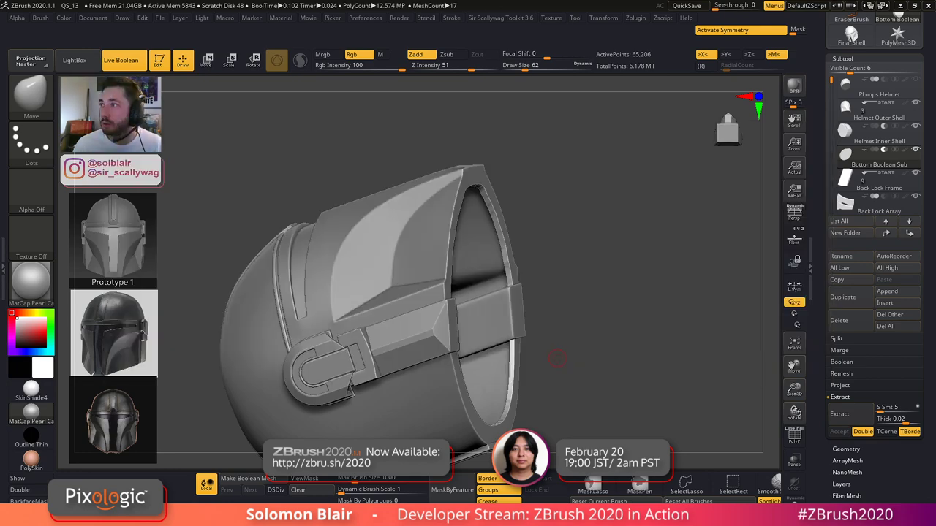
key(alt+Tab)
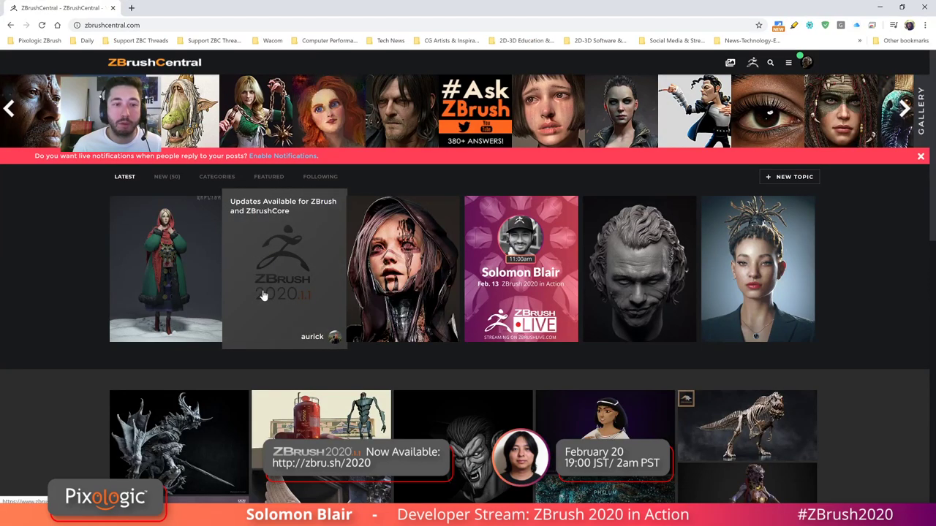
click(880, 7)
- Resize the Move brush to 77 while viewing Bottom Boolean Sub at the helmet's lower opening
drag(636, 236, 574, 230)
mouse_move(578, 251)
ctrl+right_down()
mouse_move(625, 247)
mouse_move(571, 238)
mouse_move(552, 183)
ctrl+right_up()
key(s)
drag(535, 159, 541, 159)
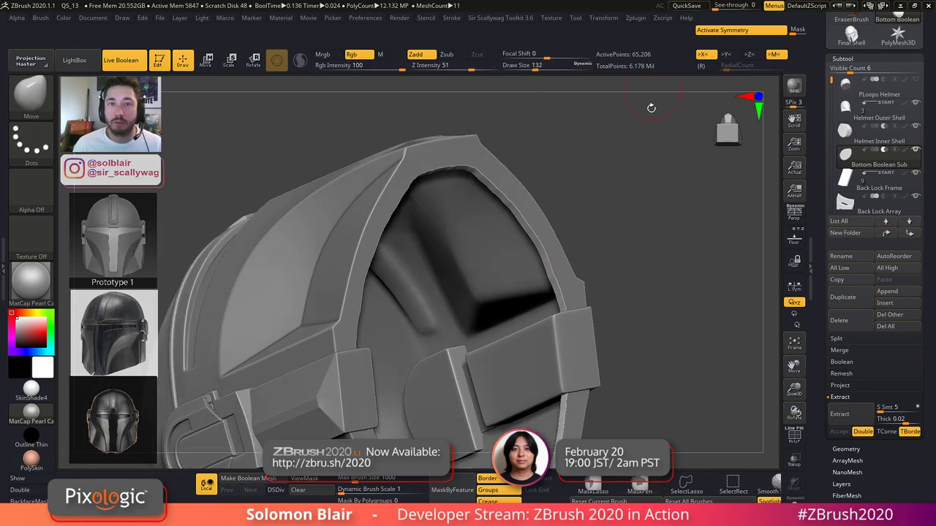
alt+right_drag(621, 241, 605, 196)
key(s)
drag(605, 197, 597, 197)
drag(541, 230, 547, 229)
ctrl+right_drag(490, 222, 489, 177)
- Isolate Bottom Boolean Sub, examine its shape with the polyframe on, and show the other subtools again
mouse_move(870, 179)
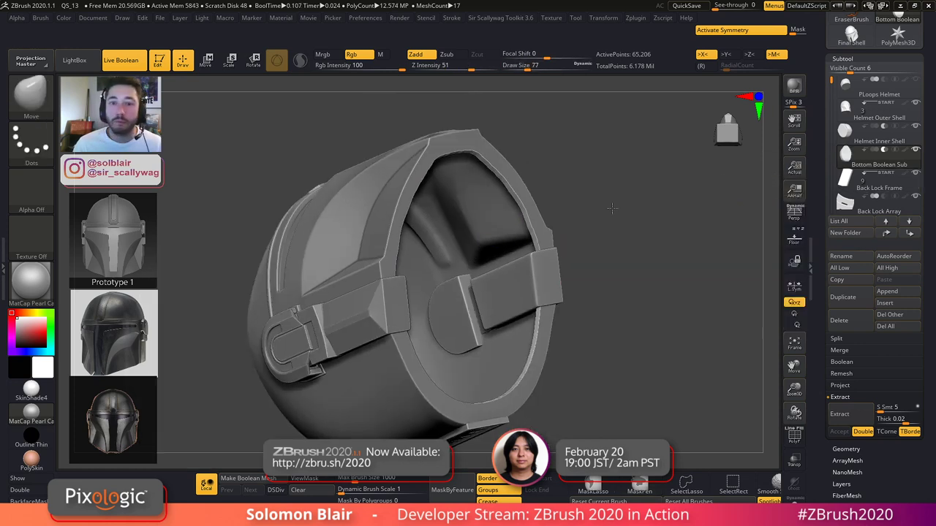
key(ctrl+shift+s)
mouse_move(606, 215)
right_down()
mouse_move(495, 264)
mouse_move(468, 253)
right_up()
mouse_move(468, 252)
ctrl+right_down()
mouse_move(455, 274)
mouse_move(507, 272)
ctrl+right_up()
key(shift+f)
key(shift+f)
drag(502, 262, 505, 263)
alt+right_drag(505, 263, 549, 258)
ctrl+right_drag(549, 259, 602, 253)
key(shift+f)
key(ctrl+shift+s)
mouse_move(692, 290)
right_down()
mouse_move(602, 279)
mouse_move(483, 222)
right_up()
key(shift+f)
- Select the PLoops Helmet subtool and isolate it with its polyframe shown
click(852, 86)
key(shift+f)
key(ctrl+shift+s)
key(shift+f)
ctrl+right_drag(501, 264, 370, 324)
key(shift+f)
right_drag(412, 261, 463, 250)
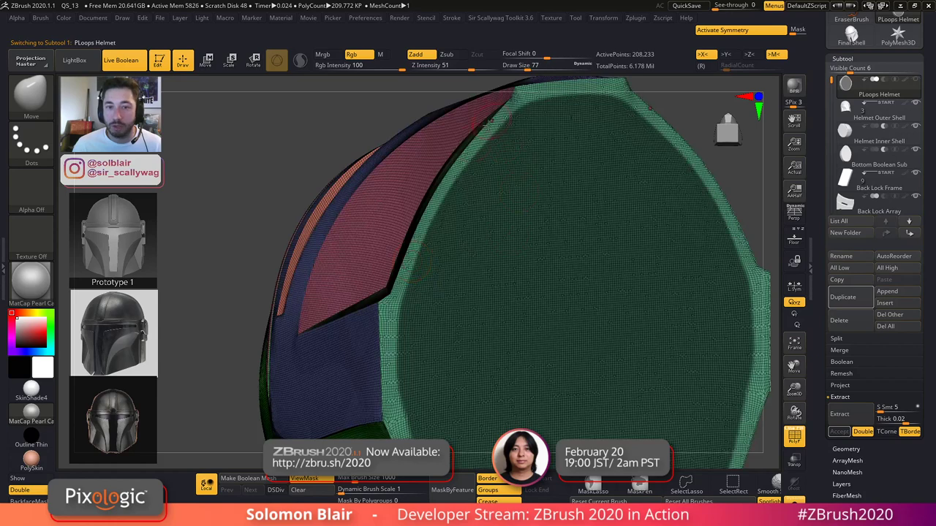
- Set the Move brush's draw size to 104 and examine the PLoops Helmet polygroups from the opening and side
mouse_move(419, 317)
alt+right_down()
mouse_move(402, 285)
mouse_move(359, 246)
mouse_move(374, 275)
alt+right_up()
key(s)
drag(374, 275, 376, 276)
ctrl+right_drag(377, 281, 382, 278)
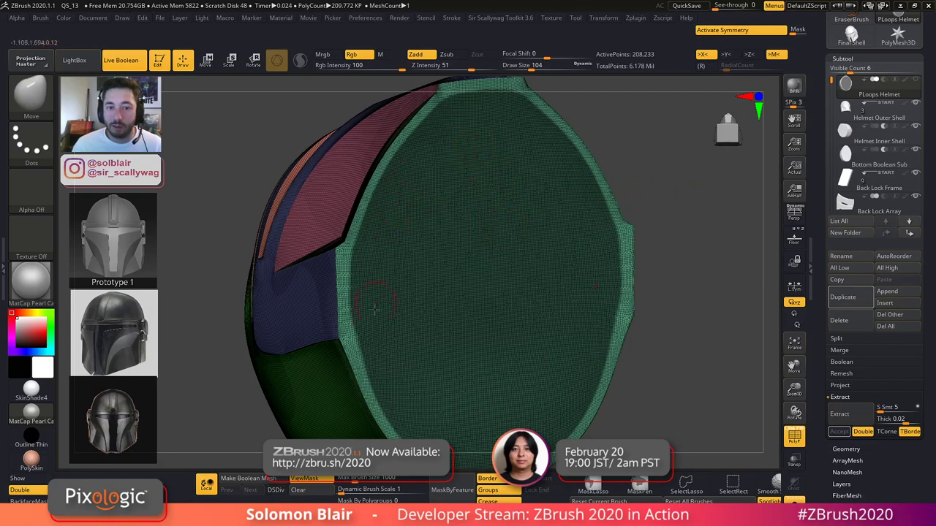
right_drag(480, 328, 541, 322)
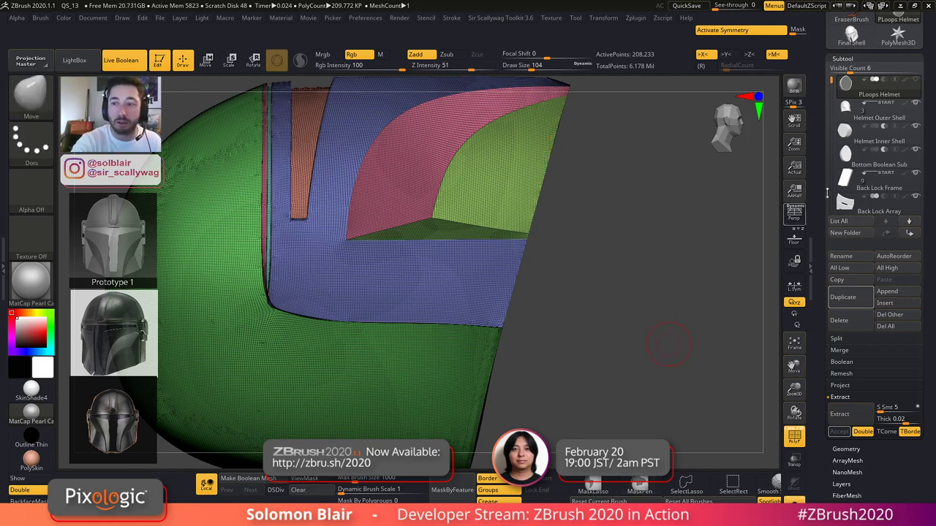
- Select the Bottom Boolean Sub subtool and examine its shape and polygroups with the polyframe shown
key(shift+f)
key(shift+f)
right_drag(694, 322, 560, 291)
click(893, 303)
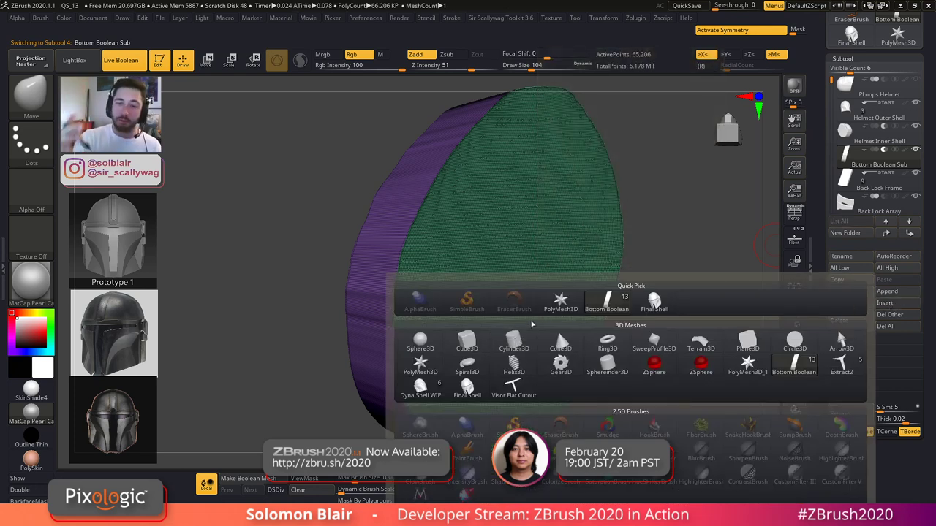
drag(666, 222, 656, 226)
key(shift+f)
mouse_move(488, 294)
right_down()
mouse_move(492, 307)
mouse_move(533, 298)
mouse_move(522, 227)
mouse_move(476, 319)
mouse_move(549, 276)
mouse_move(547, 245)
mouse_move(583, 244)
mouse_move(587, 258)
mouse_move(556, 291)
right_up()
key(shift+f)
key(shift+f)
- Set the Move brush's draw size to 62 and examine how Bottom Boolean Sub cuts the rim of the helmet's lower opening
key(s)
drag(556, 291, 565, 291)
key(shift+f)
key(shift+f)
ctrl+right_drag(561, 247, 394, 139)
click(629, 255)
right_drag(612, 280, 557, 244)
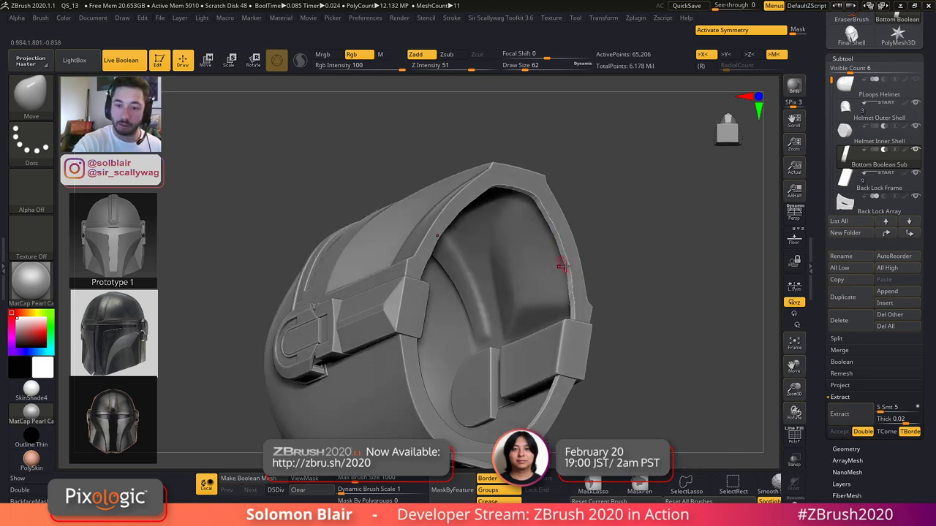
key(shift+f)
click(732, 305)
right_drag(731, 304, 720, 348)
right_drag(634, 292, 500, 270)
- Smooth Bottom Boolean Sub with the Polish By Features deformation, switching it to its open-circle mode
click(864, 59)
click(873, 165)
ctrl+right_drag(637, 266, 626, 311)
right_drag(475, 313, 500, 287)
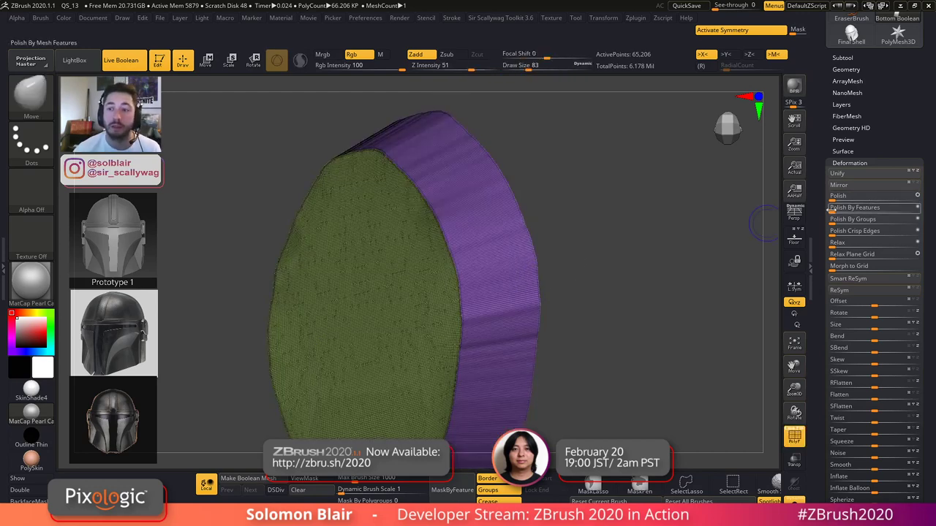
click(838, 213)
click(840, 213)
click(852, 212)
click(854, 212)
click(866, 215)
click(857, 212)
- Examine the polished Bottom Boolean Sub by itself and within the helmet's lower opening, with the polyframe on and off
key(shift+f)
ctrl+right_drag(468, 292, 439, 212)
ctrl+right_drag(439, 212, 463, 266)
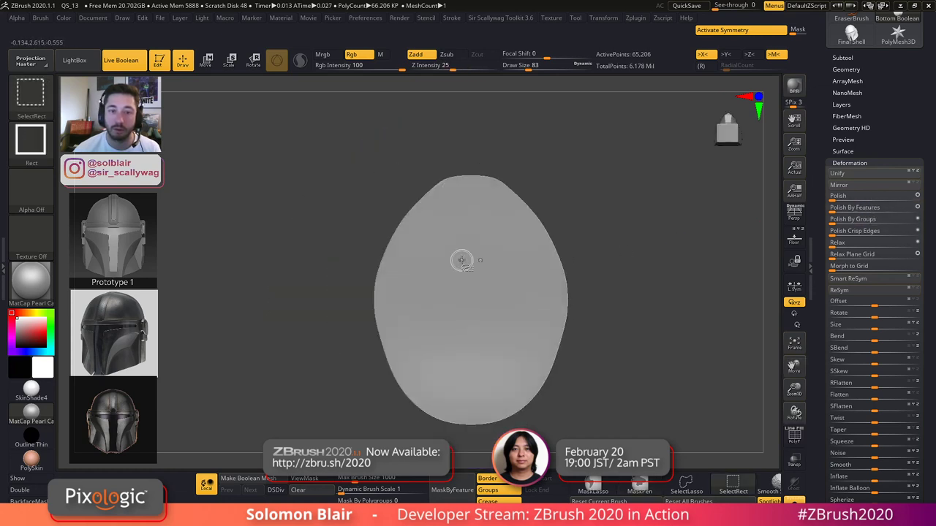
key(alt+s)
key(shift+f)
right_drag(564, 208, 625, 210)
key(shift+f)
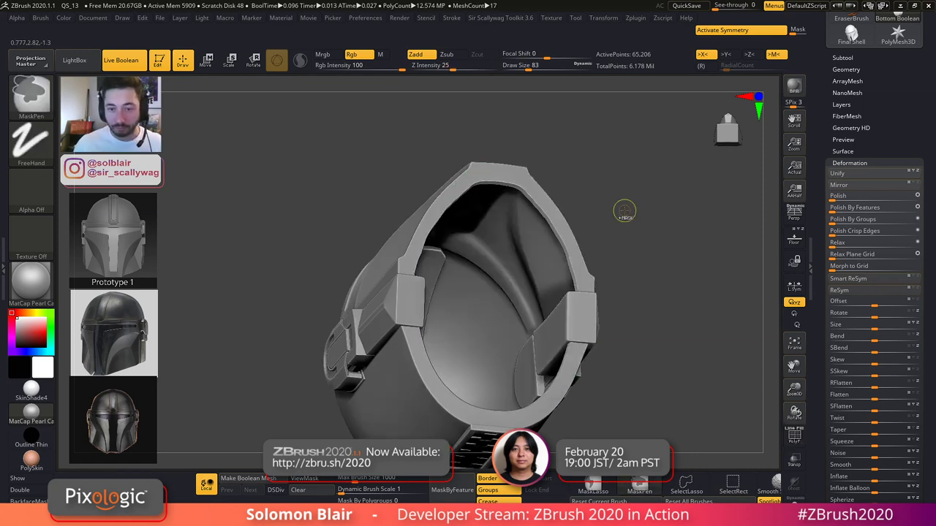
key(shift+f)
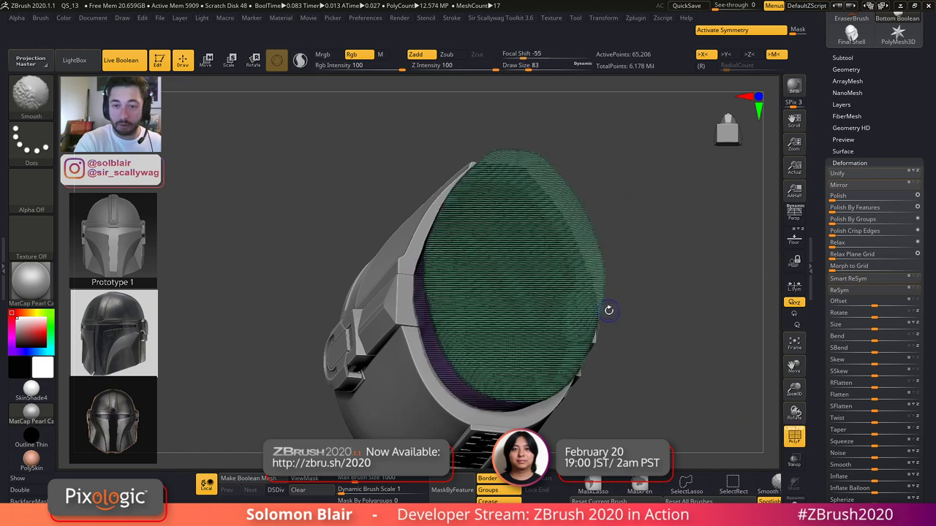
key(shift+f)
ctrl+right_drag(556, 242, 622, 269)
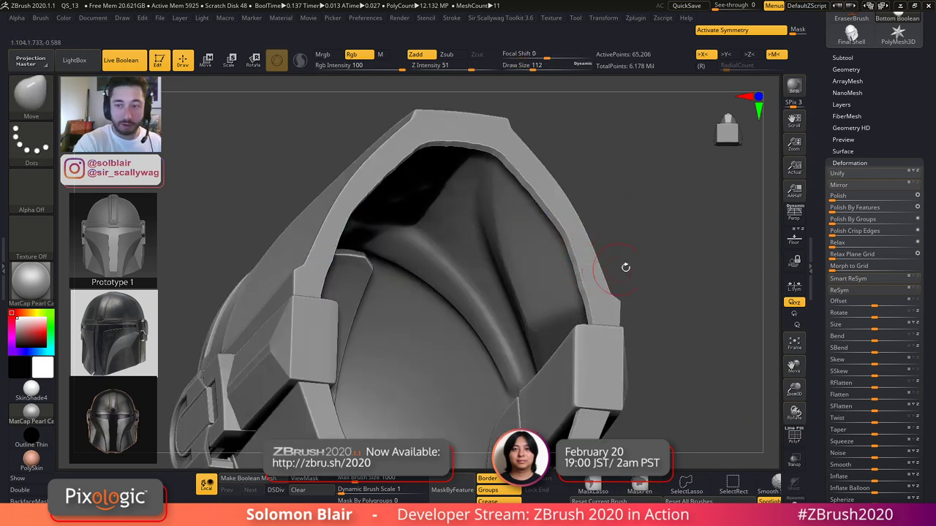
- Apply a further slight Polish By Features to Bottom Boolean Sub to smooth the opening's inner rim
click(842, 58)
click(882, 56)
click(864, 161)
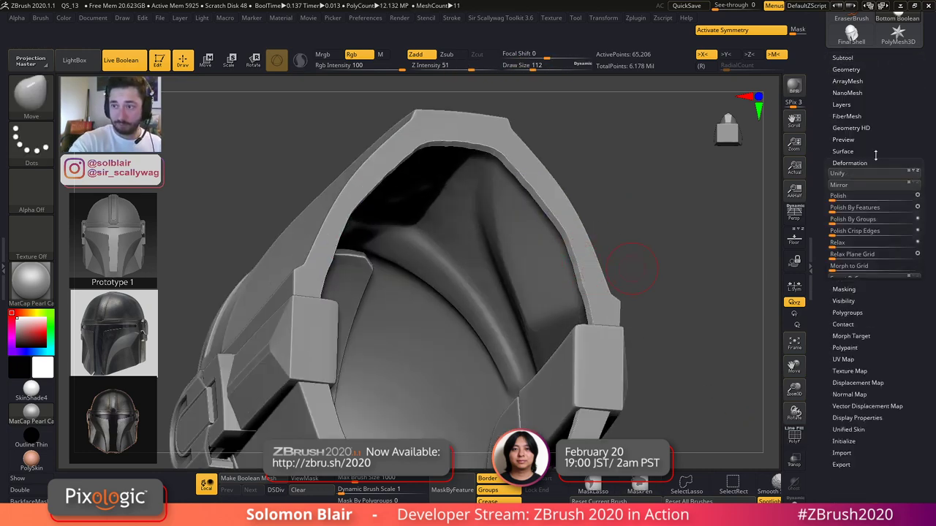
drag(833, 201, 854, 200)
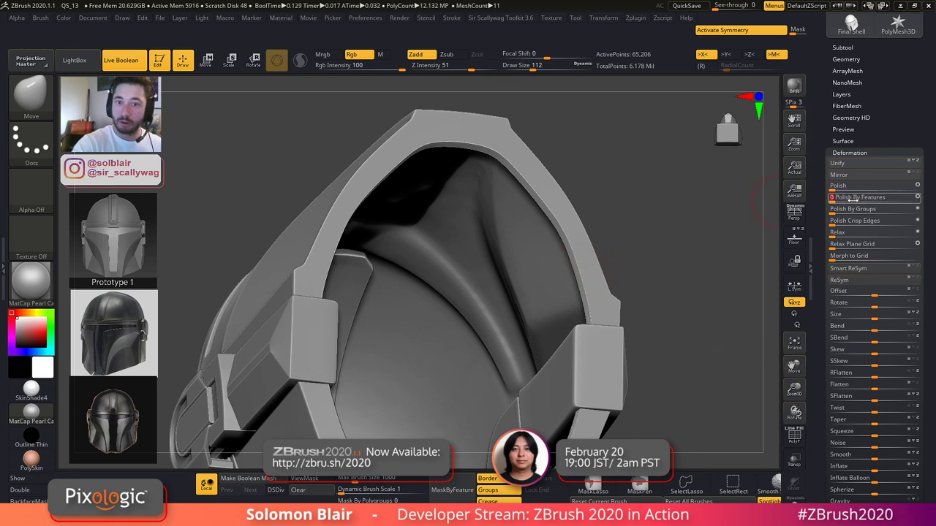
mouse_move(716, 295)
ctrl+right_down()
mouse_move(626, 334)
mouse_move(653, 374)
mouse_move(668, 378)
ctrl+right_up()
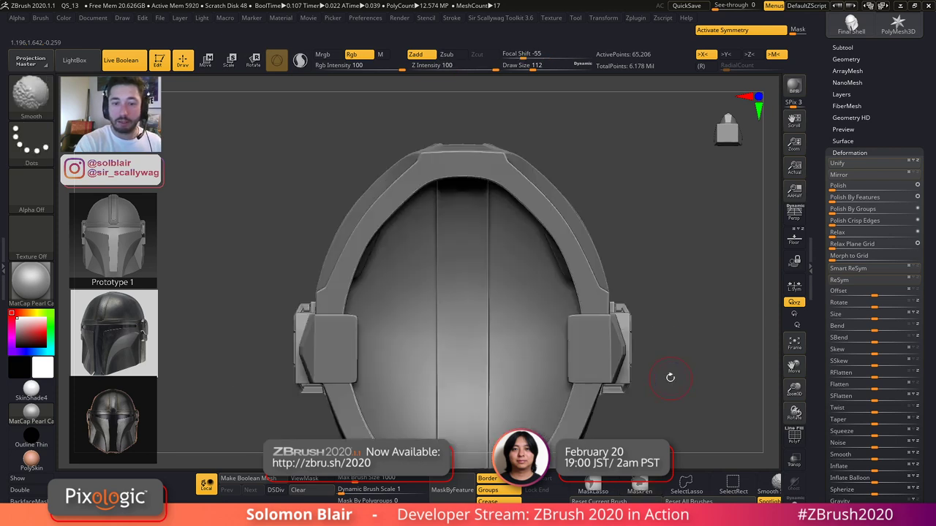
- Turn off symmetry and scale Bottom Boolean Sub along X and Z with the gizmo to adjust the opening
key(w)
key(x)
click(515, 254)
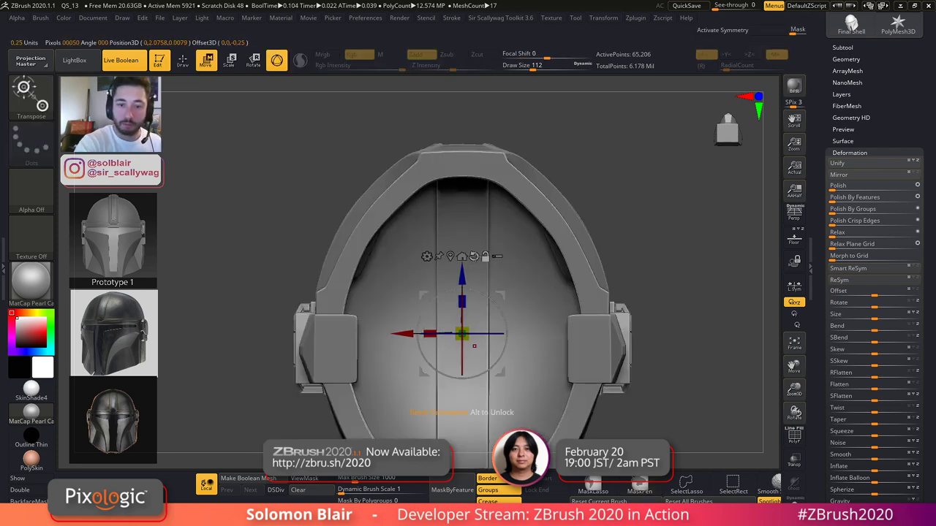
drag(432, 333, 421, 333)
drag(466, 299, 470, 287)
drag(430, 328, 428, 327)
drag(642, 304, 566, 308)
ctrl+right_drag(602, 270, 624, 249)
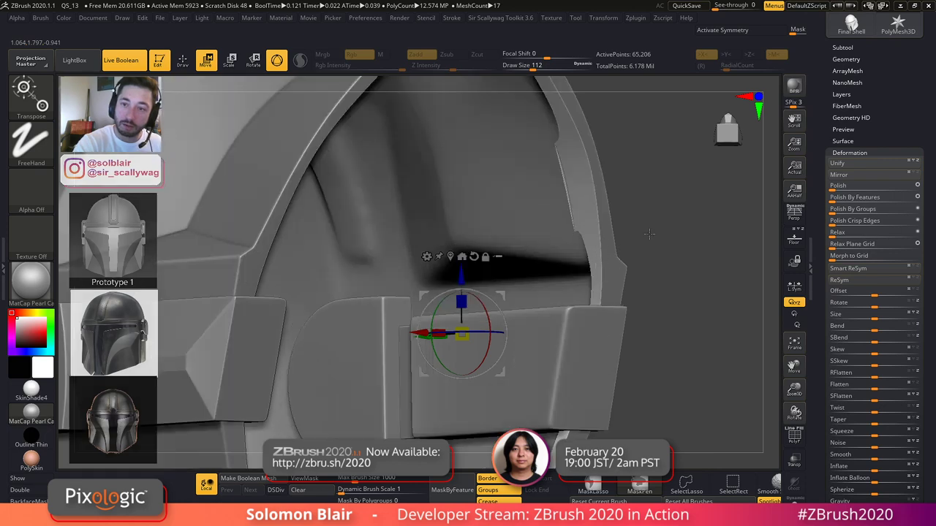
- Scale Bottom Boolean Sub down slightly with the gizmo, to about 0.98, to clean up the notched inner rim
click(842, 47)
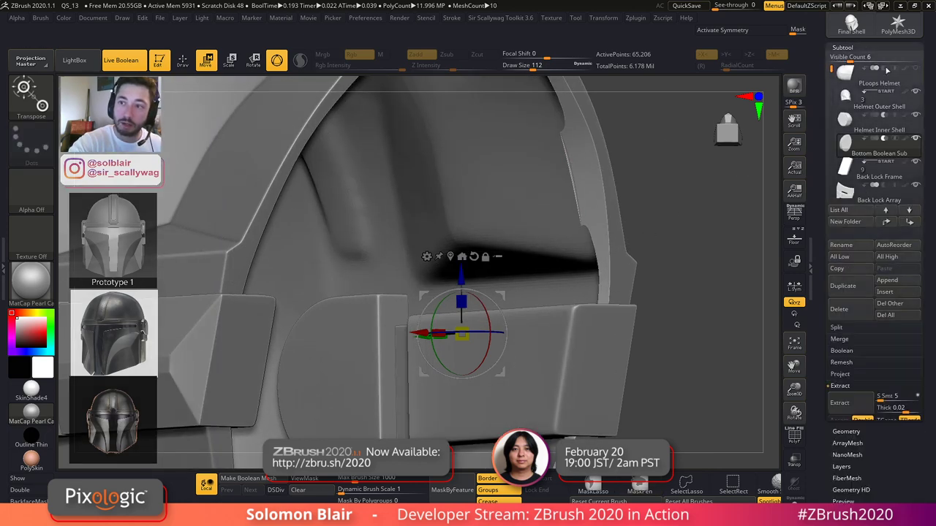
mouse_move(846, 122)
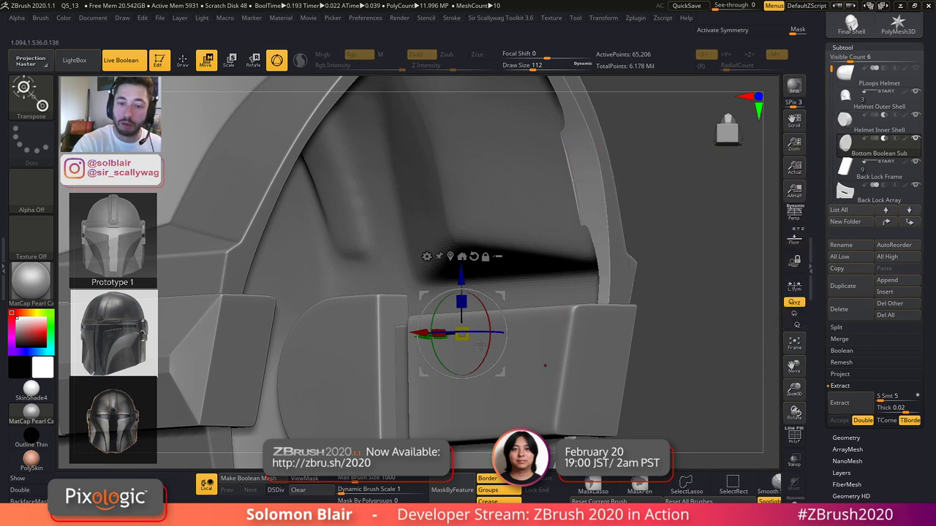
right_drag(438, 337, 436, 350)
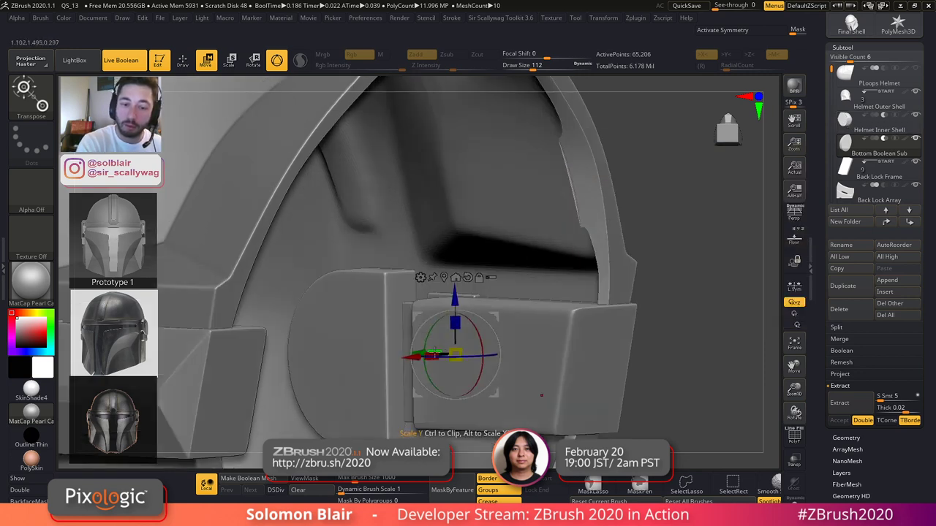
drag(433, 356, 435, 356)
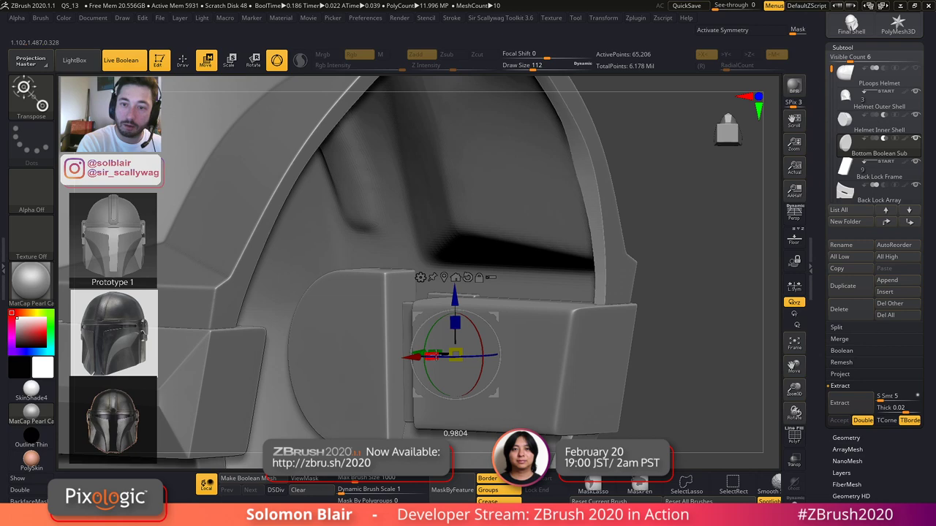
- Return to the Move brush, turn X symmetry back on, and check Bottom Boolean Sub's fit from underneath the helmet
key(q)
key(f)
mouse_move(598, 282)
right_down()
mouse_move(616, 244)
mouse_move(552, 240)
mouse_move(593, 235)
right_up()
mouse_move(510, 322)
right_down()
mouse_move(420, 332)
mouse_move(453, 350)
right_up()
key(w)
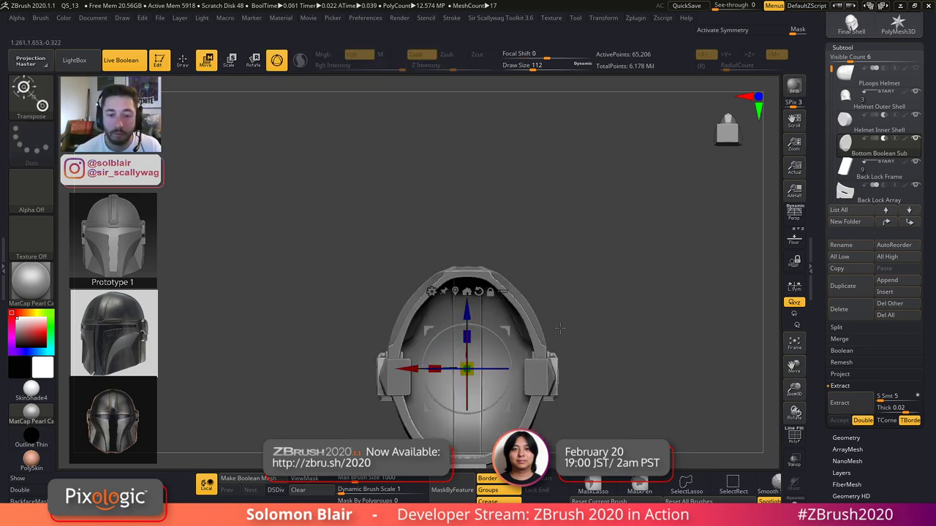
key(x)
key(q)
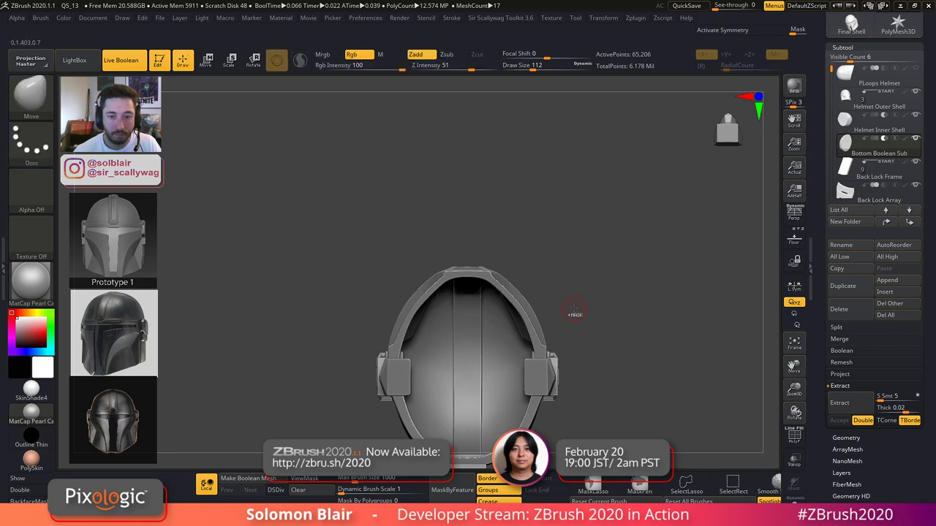
key(shift+f)
key(x)
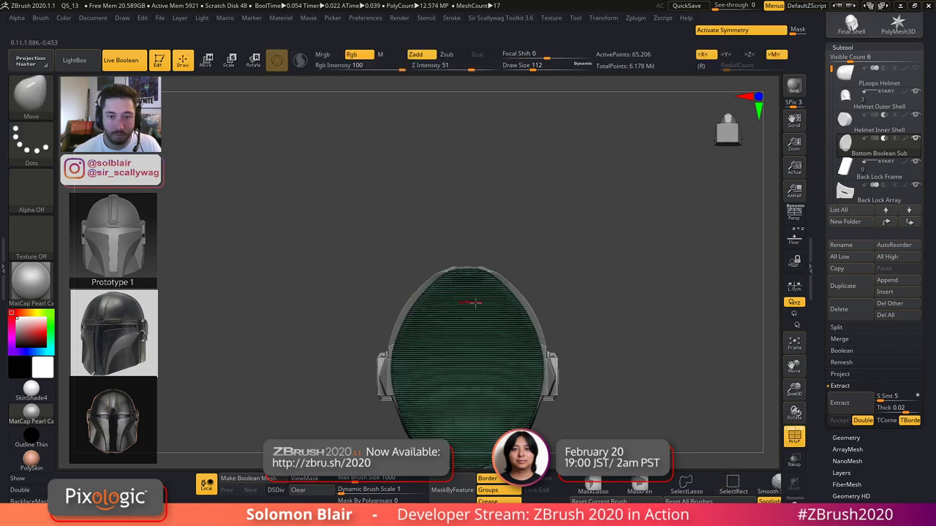
key(shift+f)
- Resize the Move brush while viewing the helmet's lower edge
drag(574, 250, 589, 239)
key(s)
right_drag(589, 239, 523, 380)
ctrl+right_drag(450, 285, 501, 344)
key(s)
drag(501, 344, 505, 345)
- Set the Move brush's draw size to 74 and compare the helmet's front lower edge with the reference image, hiding the reference again
click(794, 239)
alt+right_drag(474, 344, 444, 326)
key(s)
drag(472, 341, 463, 340)
ctrl+right_drag(418, 338, 389, 260)
right_drag(389, 260, 362, 380)
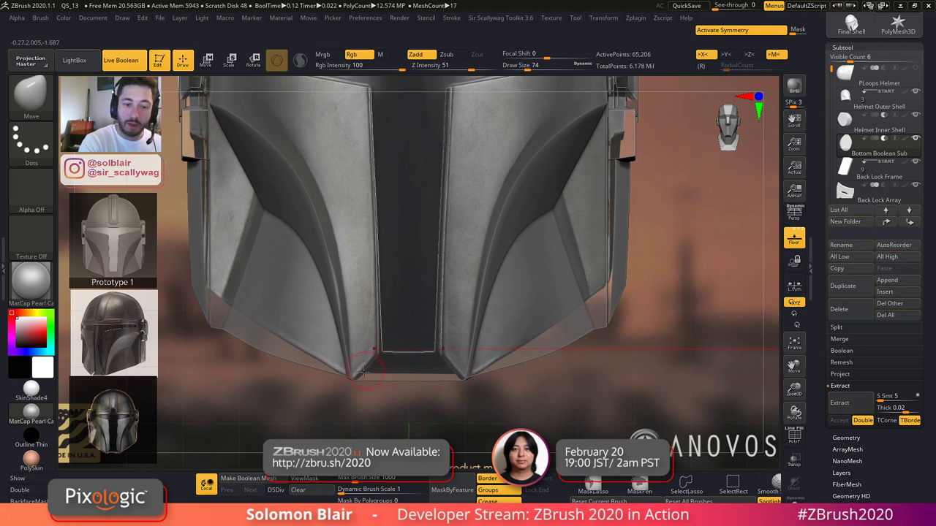
click(794, 241)
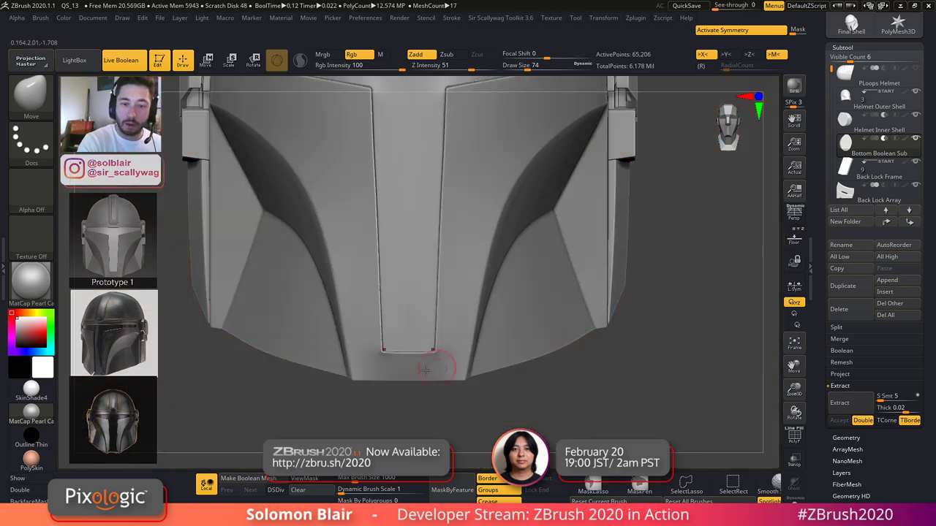
- Examine the front of the rim from below and set the Move brush's draw size to 71
right_drag(462, 294, 450, 152)
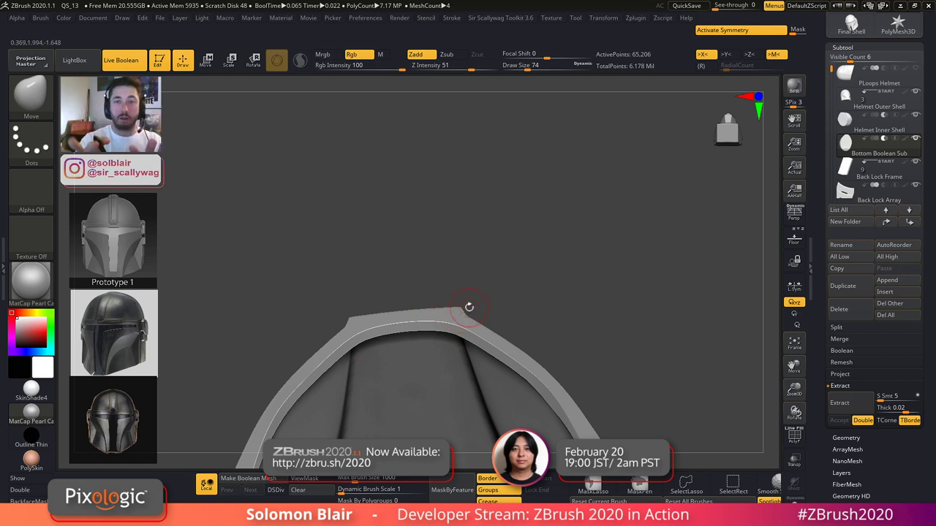
key(s)
mouse_move(530, 248)
mouse_down()
mouse_move(491, 262)
mouse_move(491, 369)
mouse_move(470, 337)
mouse_up()
key(s)
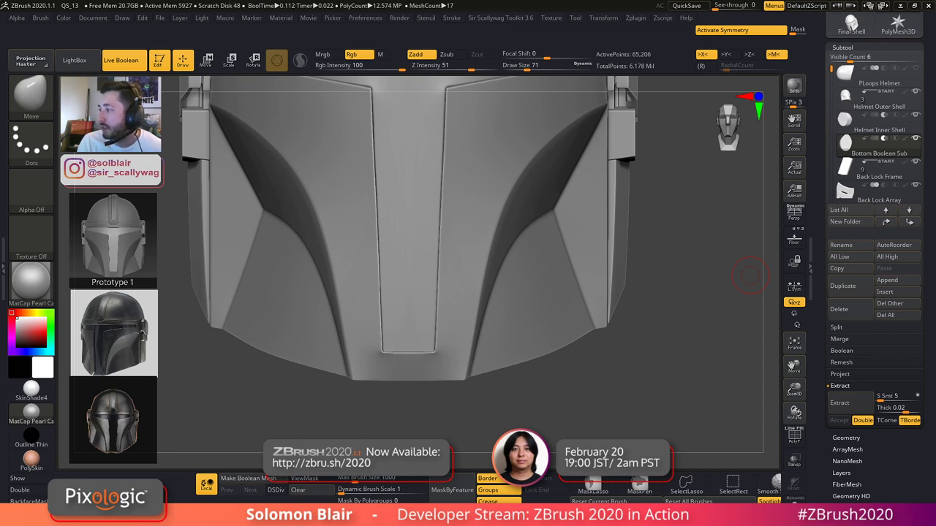
- Set the Move brush's draw size to 154 while viewing the helmet's faceplate
mouse_move(553, 315)
ctrl+right_down()
mouse_move(550, 275)
mouse_move(525, 285)
mouse_move(548, 291)
mouse_move(532, 298)
ctrl+right_up()
key(s)
key(s)
drag(534, 299, 538, 302)
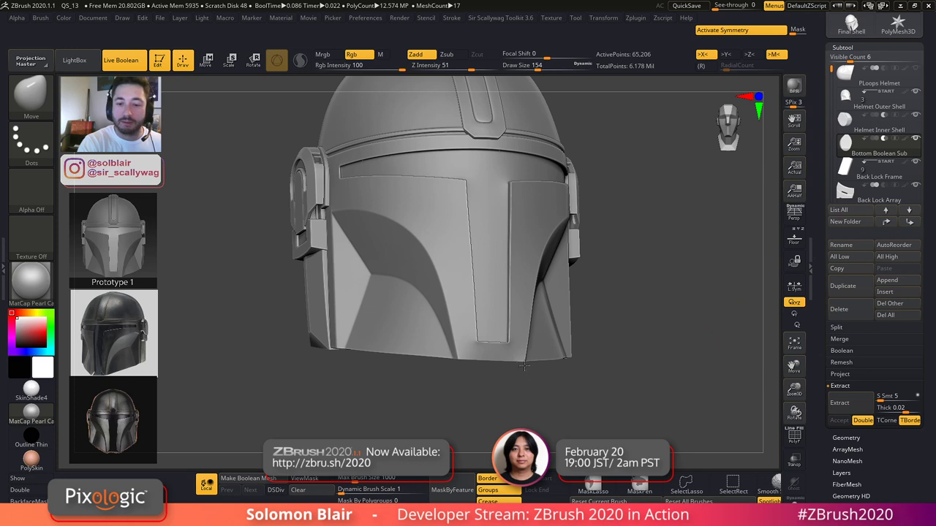
- Set the Move brush's draw size to 128 and examine the finished lower edge from the front
right_drag(529, 368, 516, 362)
shift+drag(504, 346, 501, 347)
mouse_move(497, 348)
shift+right_down()
mouse_move(505, 371)
mouse_move(480, 374)
mouse_move(523, 386)
shift+right_up()
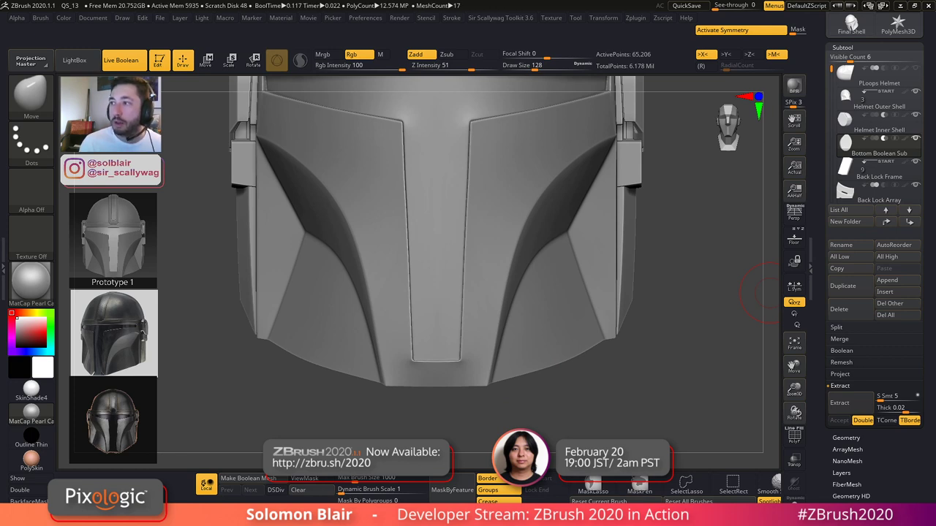
ctrl+right_drag(582, 388, 568, 380)
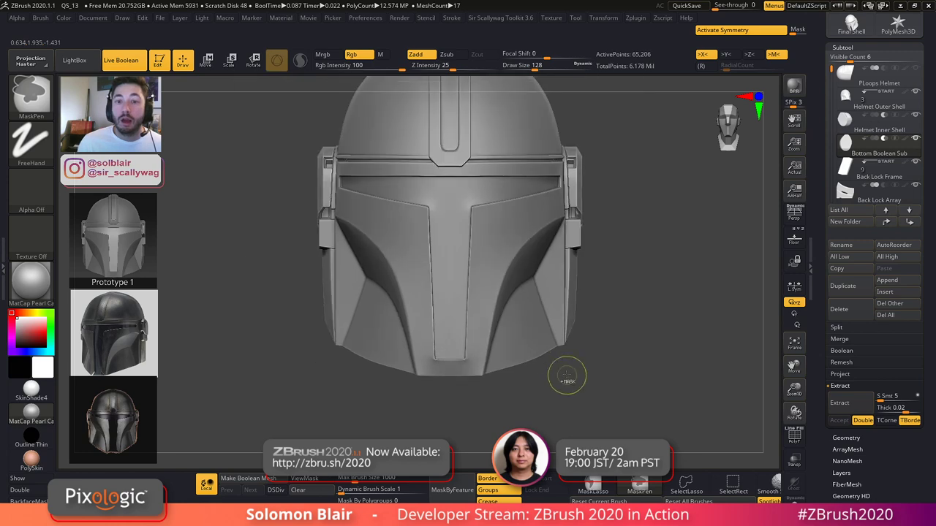
key(shift+f)
key(shift+f)
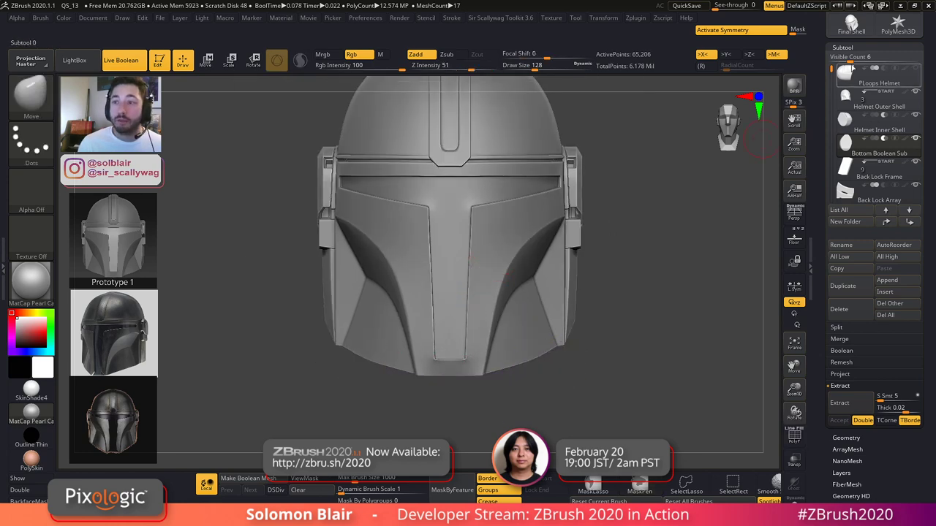
- Switch to the browser, open the earlier Mandalorian Fan Art stream from the Pixologic ZBrush YouTube channel, and mute it
key(alt+Tab)
key(alt+Tab)
key(alt+Tab)
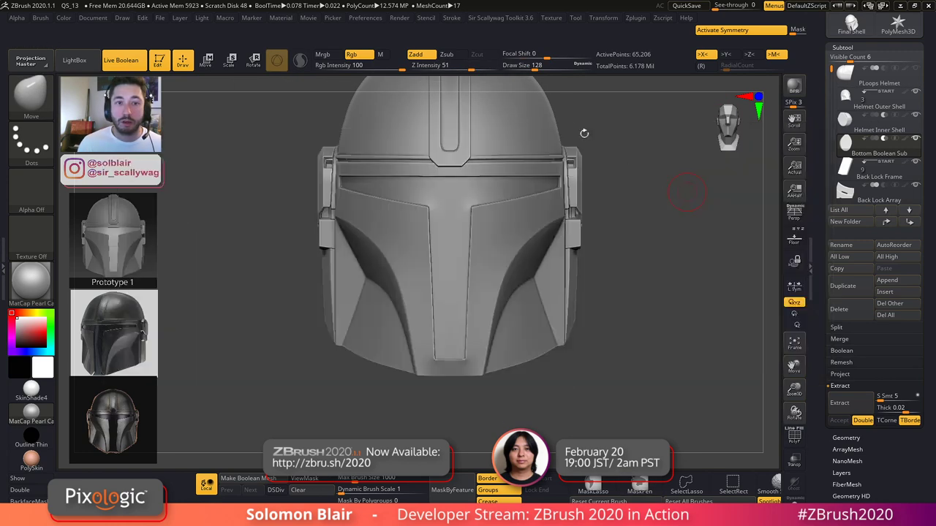
drag(0, 4, 253, 1)
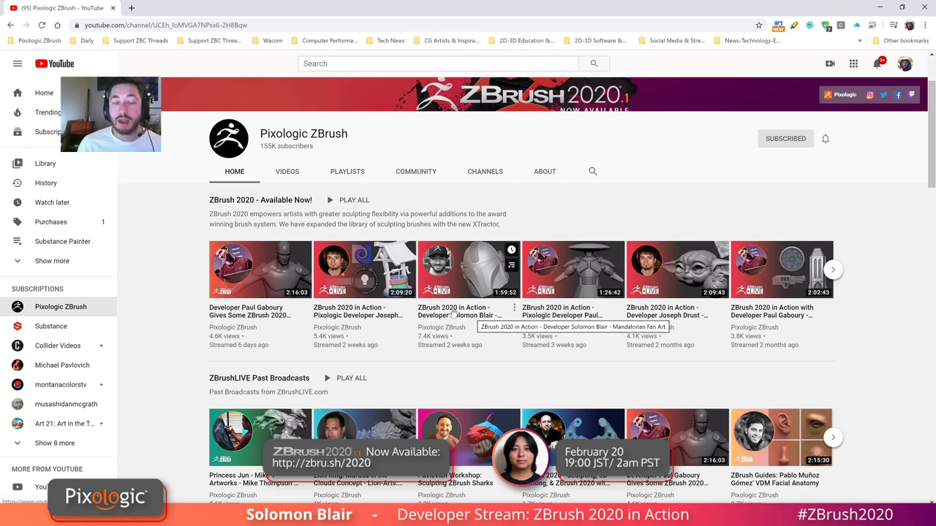
click(454, 313)
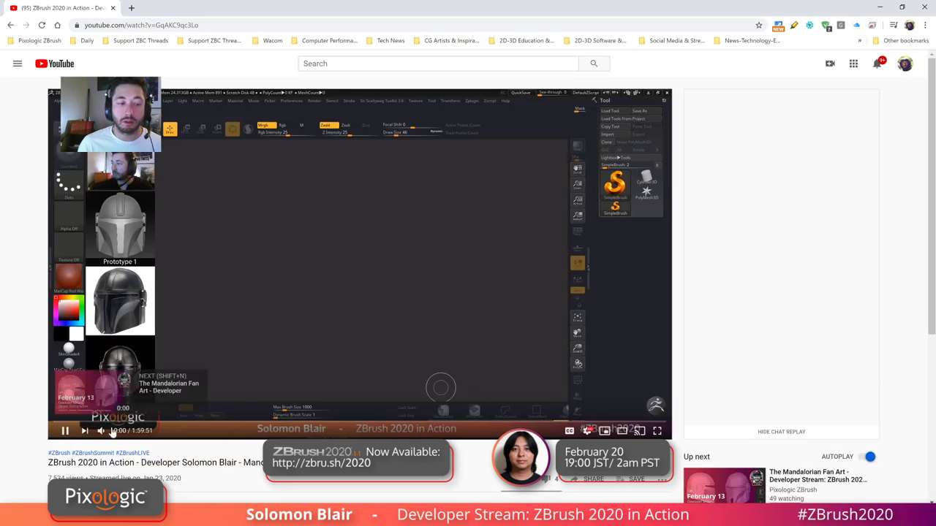
drag(120, 431, 108, 431)
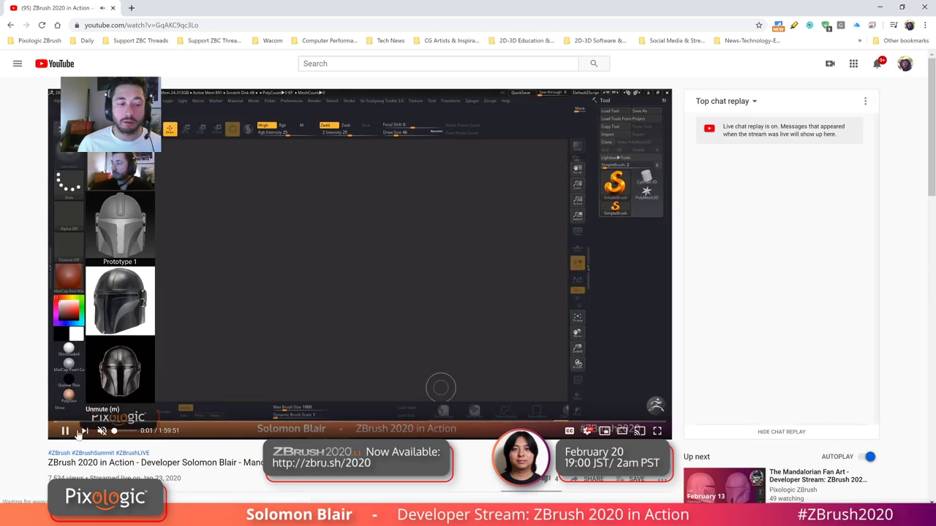
- Skip forward through the stream recording to 19:25 to review how the helmet's base shape and polygroups were made
click(77, 422)
click(91, 423)
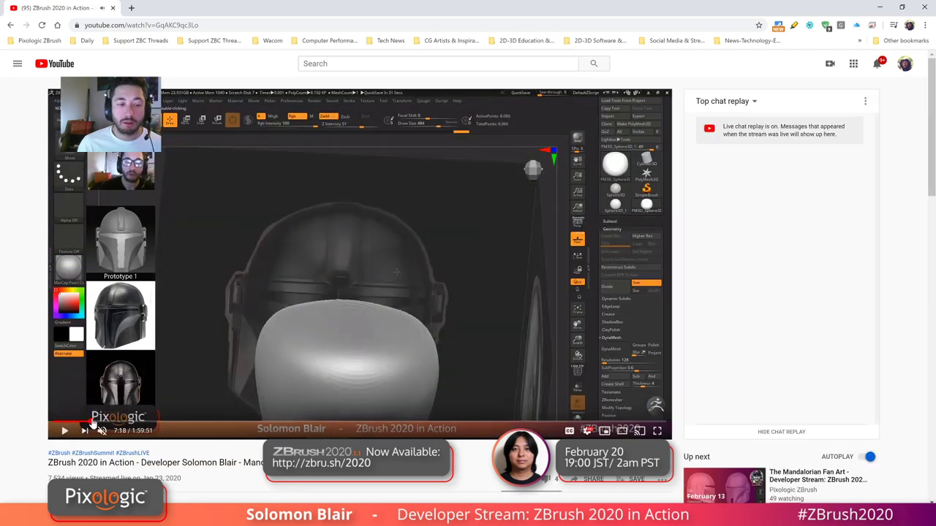
click(102, 423)
click(115, 422)
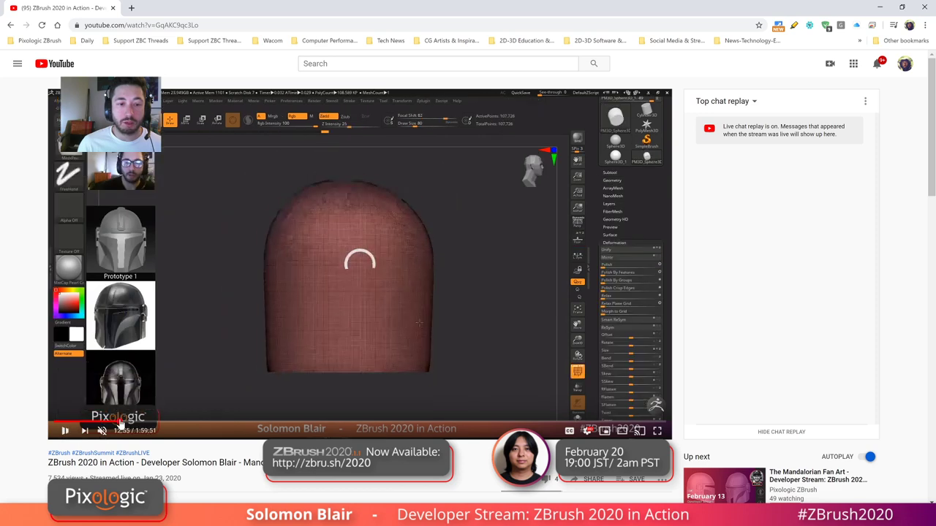
click(121, 422)
click(146, 422)
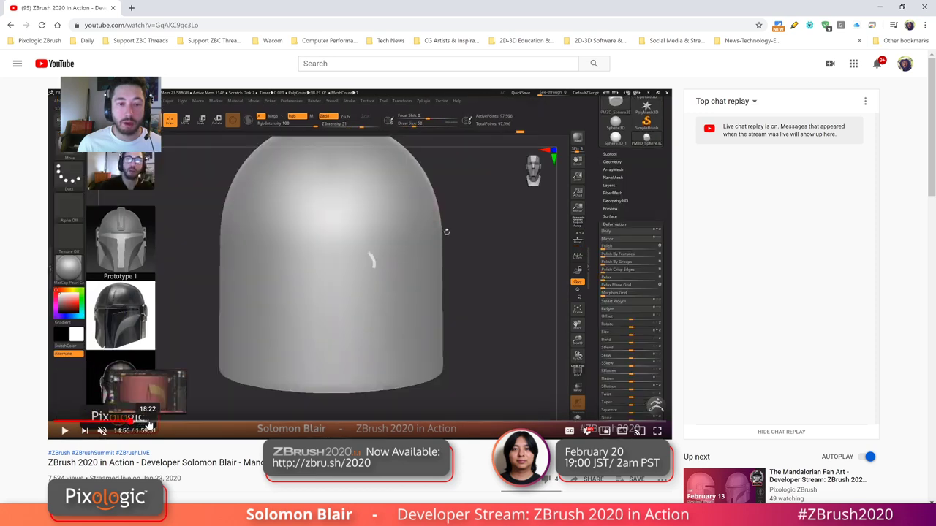
click(153, 422)
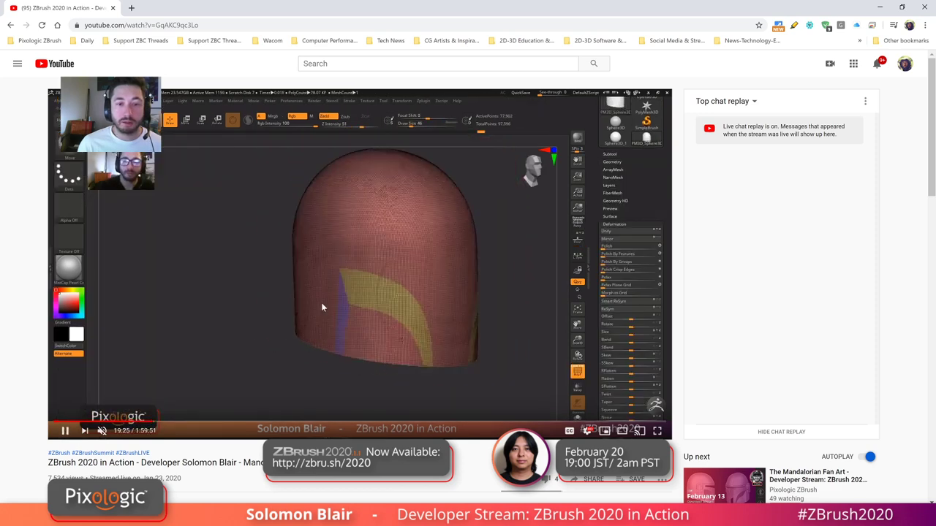
- Skip forward through the recording to 26:01 to review the helmet's shaping, close it, and return to ZBrush
click(170, 422)
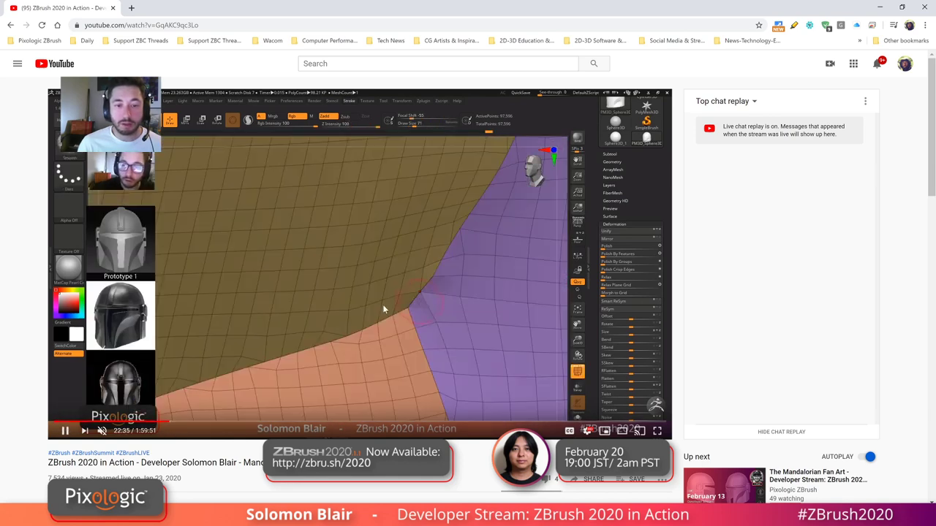
click(188, 424)
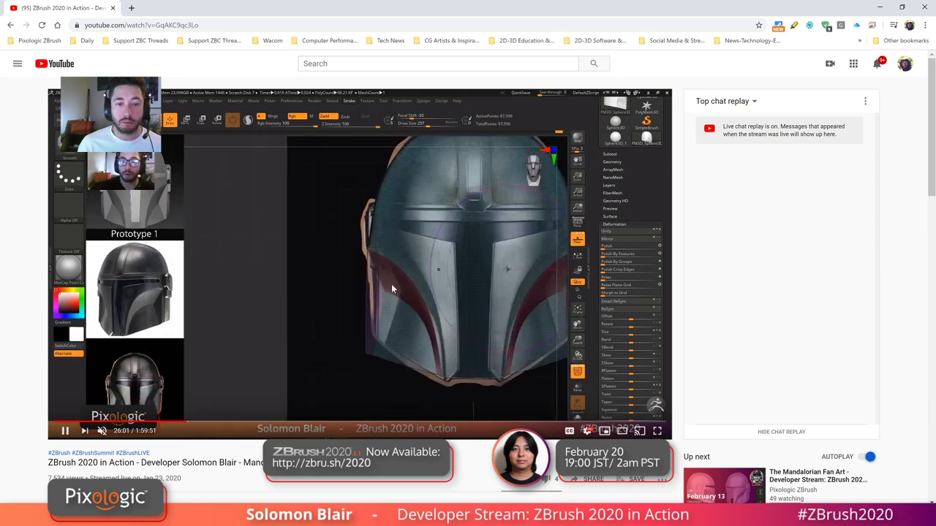
click(113, 8)
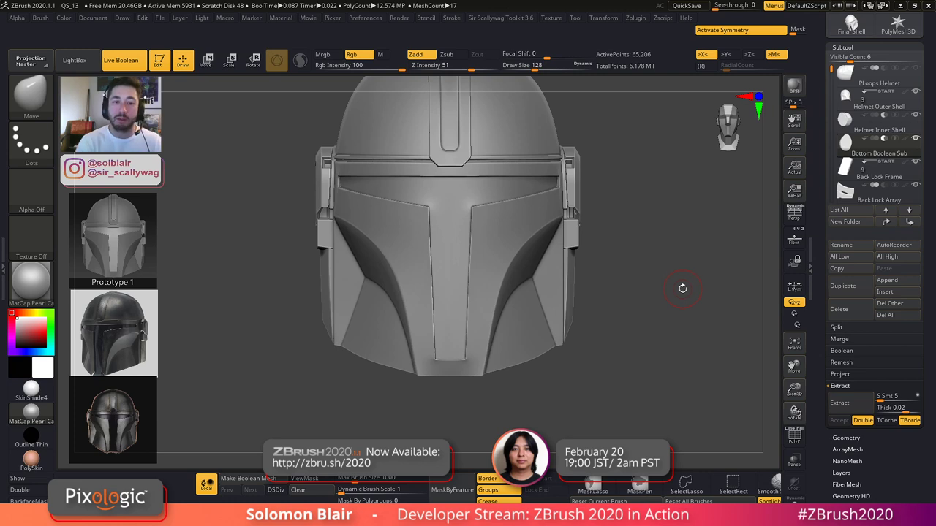
- Set the Move brush's draw size to 187 and examine the helmet's faceplate from the front and at an angle
alt+drag(658, 396, 661, 443)
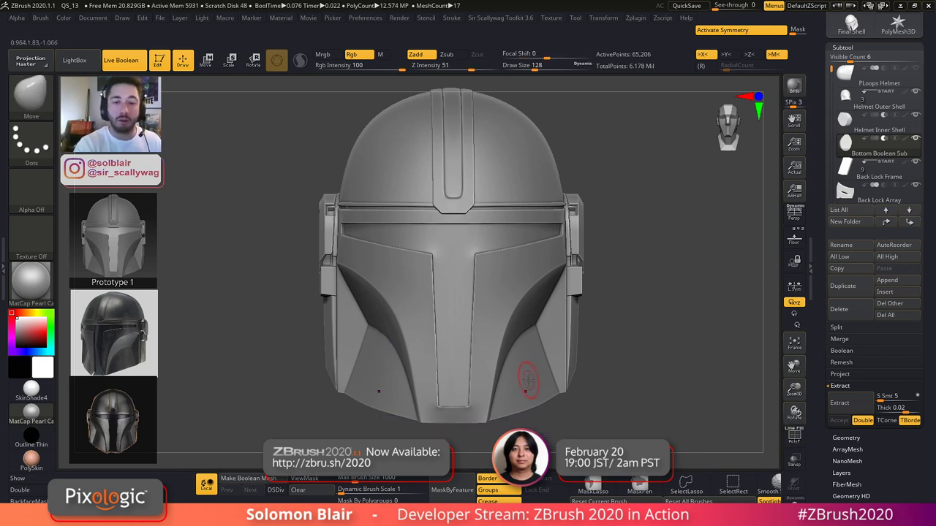
mouse_move(521, 385)
alt+right_down()
mouse_move(512, 354)
mouse_move(522, 379)
mouse_move(537, 341)
mouse_move(530, 281)
alt+right_up()
key(s)
click(515, 361)
mouse_move(422, 348)
right_down()
mouse_move(439, 361)
mouse_move(486, 355)
right_up()
key(s)
drag(485, 355, 492, 355)
right_drag(526, 372, 512, 376)
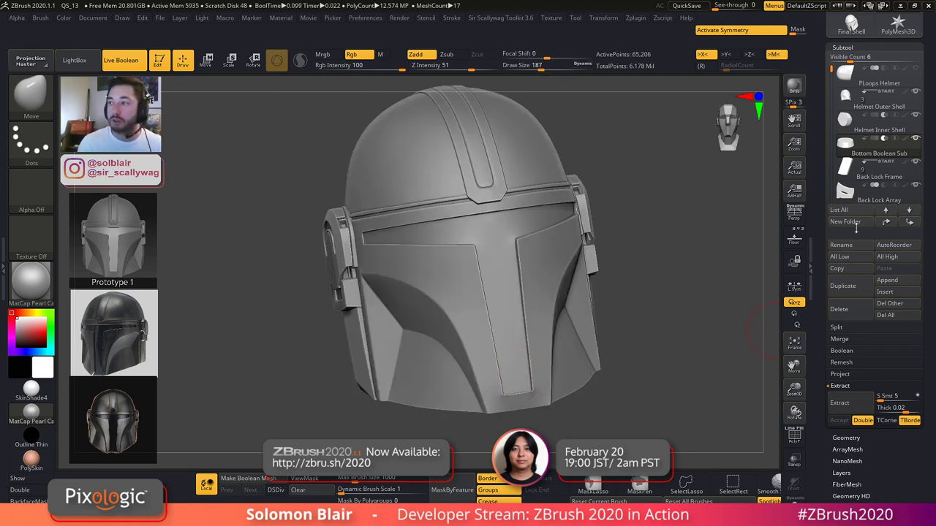
drag(639, 279, 638, 280)
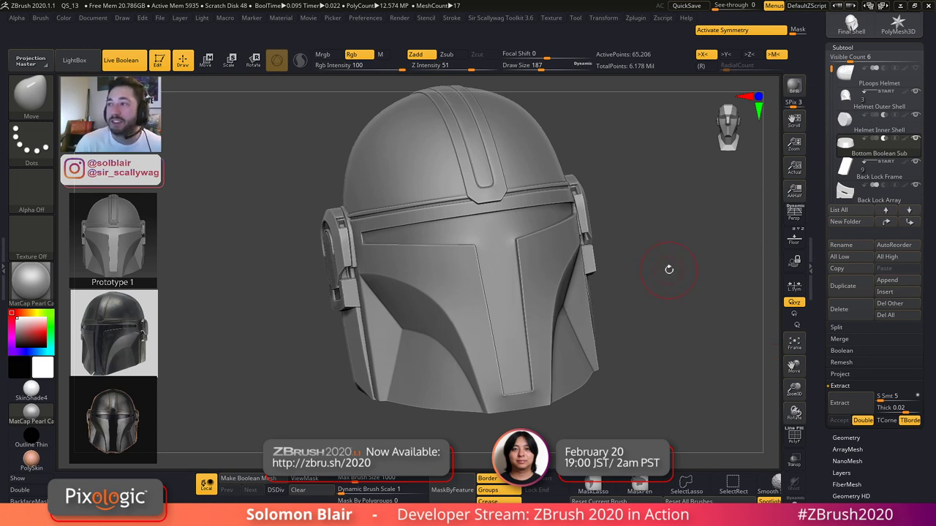
- Select the Helmet Outer Shell subtool and frame its lower faceplate from the front
alt+click(506, 291)
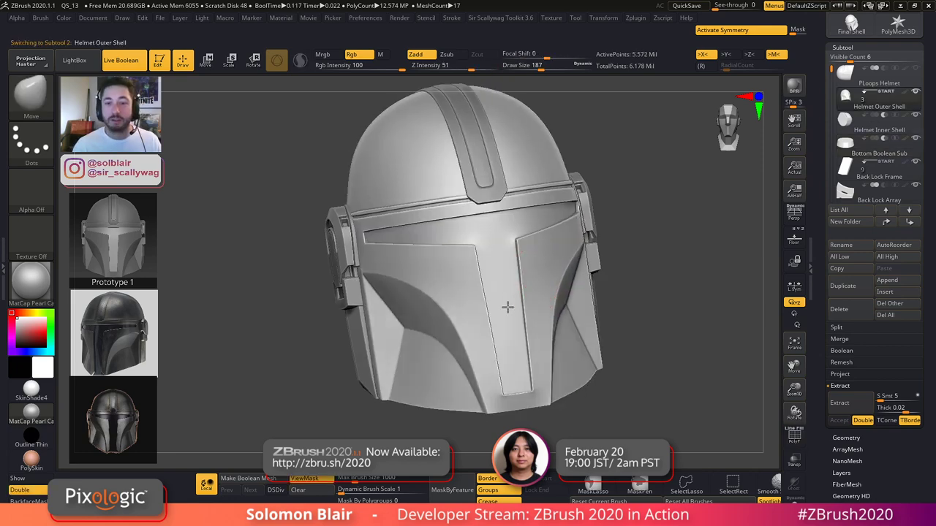
shift+right_drag(508, 307, 508, 307)
key(shift+f)
key(shift+f)
mouse_move(590, 329)
alt+right_down()
mouse_move(478, 333)
mouse_move(503, 371)
alt+right_up()
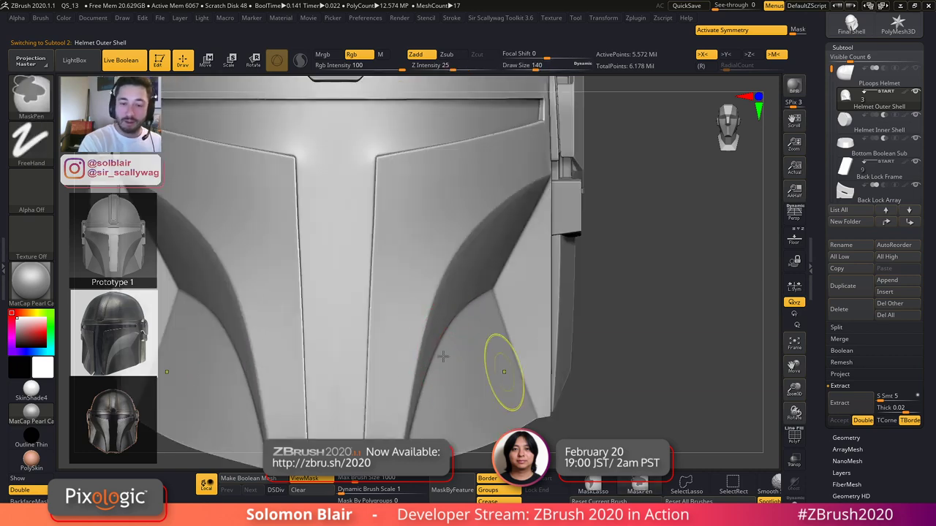
key(f)
key(shift+f)
ctrl+right_drag(466, 290, 500, 380)
- Set the draw size to 87 and compare the chin with the front reference image, hiding the image when finished
key(f)
click(793, 239)
key(shift+f)
ctrl+right_drag(555, 343, 566, 268)
key(s)
drag(501, 347, 468, 349)
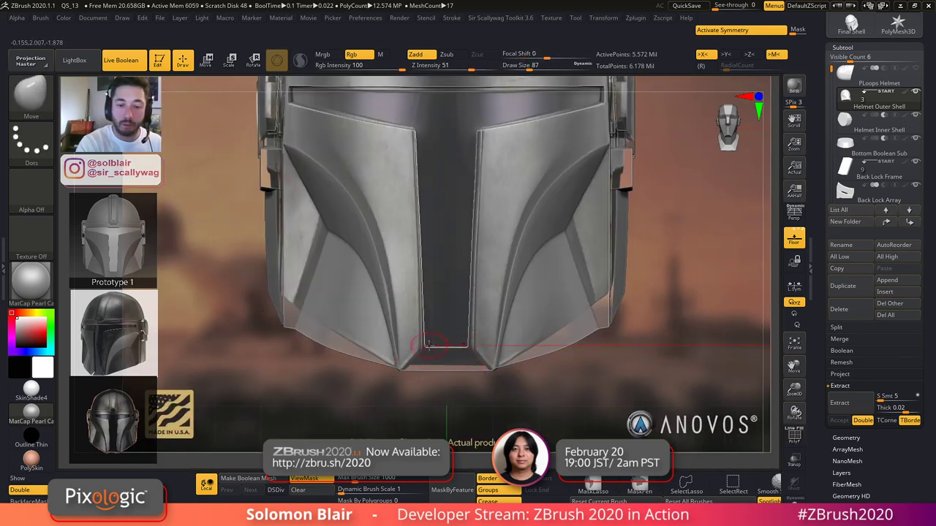
click(793, 241)
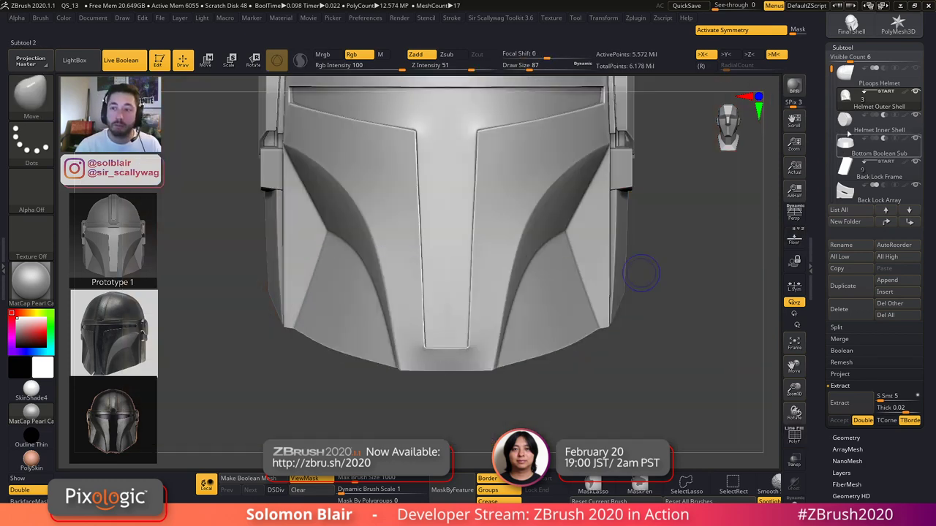
- Examine the outer shell's chin and lower edge from an angled low view and from the front
right_drag(427, 237, 435, 242)
right_drag(437, 226, 437, 276)
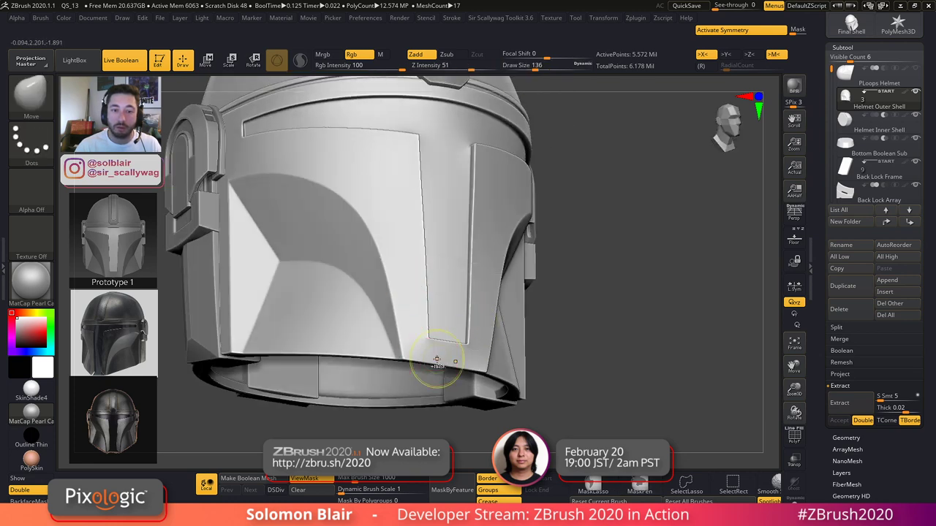
ctrl+right_drag(439, 359, 431, 311)
ctrl+right_drag(388, 370, 394, 368)
mouse_move(389, 330)
right_down()
mouse_move(429, 325)
mouse_move(426, 288)
right_up()
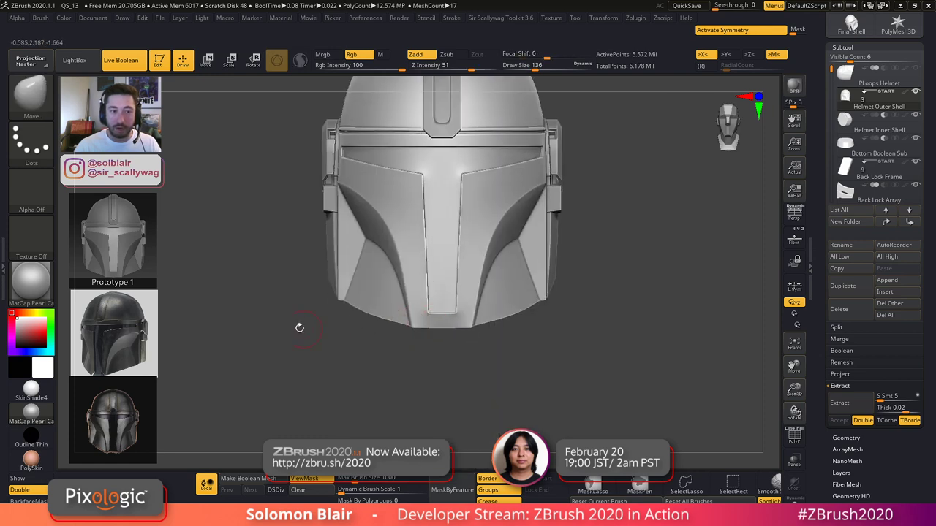
- Save the current Spotlight reference image layout to disk over the existing Spotlight file
key(z)
mouse_move(473, 221)
mouse_down()
mouse_move(358, 265)
mouse_move(345, 247)
mouse_up()
key(z)
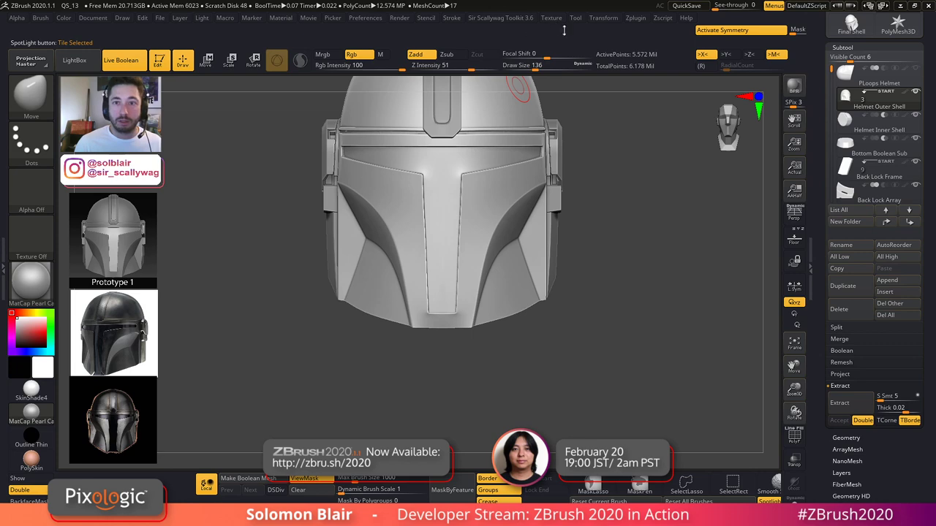
click(551, 18)
click(582, 48)
double_click(684, 150)
click(497, 262)
- Load the Spotlight set of white Snapshot3D shapes from LightBox
key(comma)
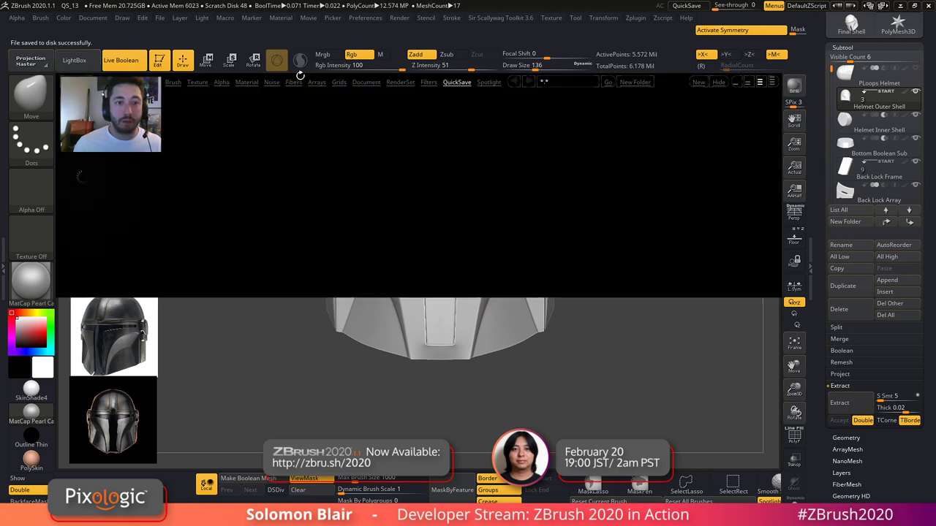
click(489, 82)
double_click(90, 176)
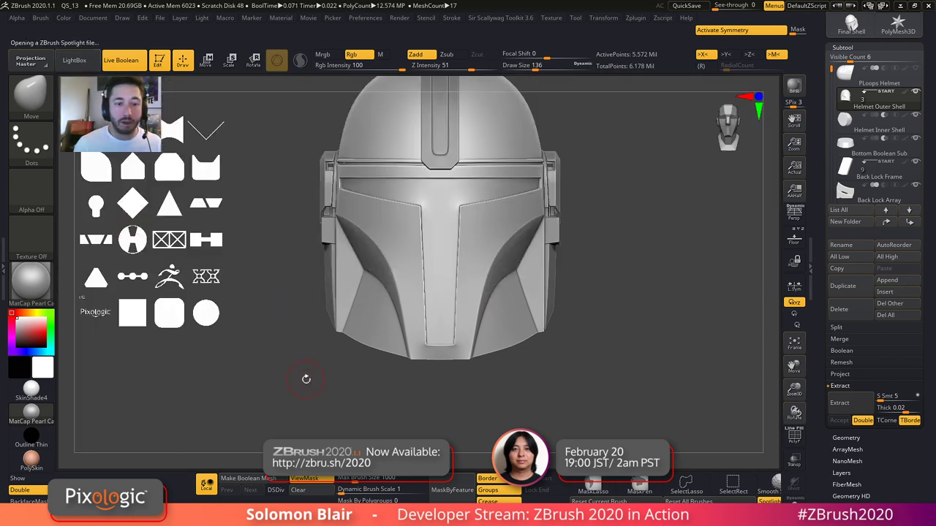
key(z)
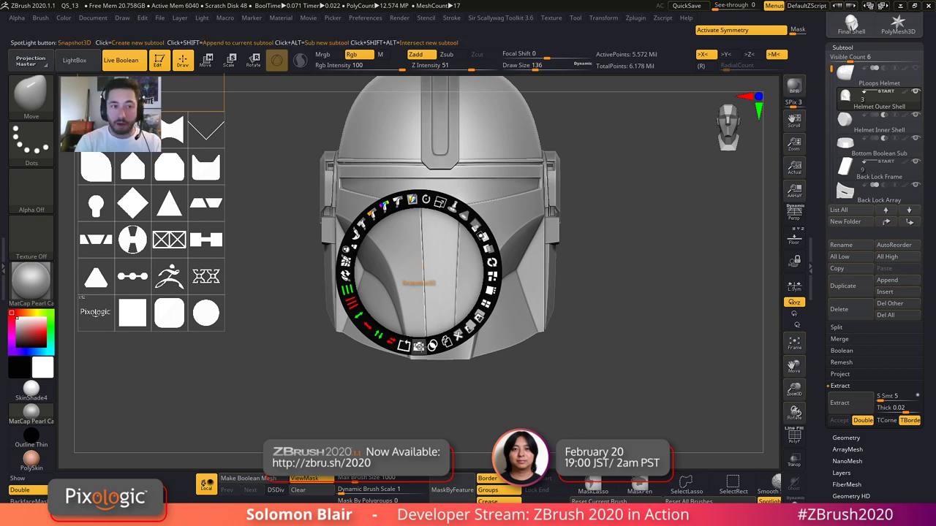
key(z)
key(z)
key(z)
- Check the chin against the front reference, place the Spotlight diamond shape at the bottom centre of the faceplate, and enlarge it slightly
click(794, 238)
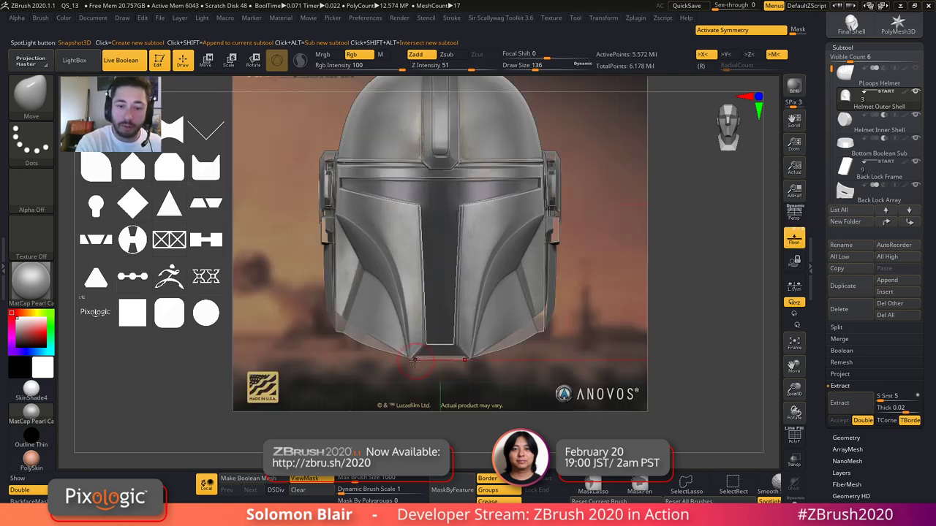
click(795, 243)
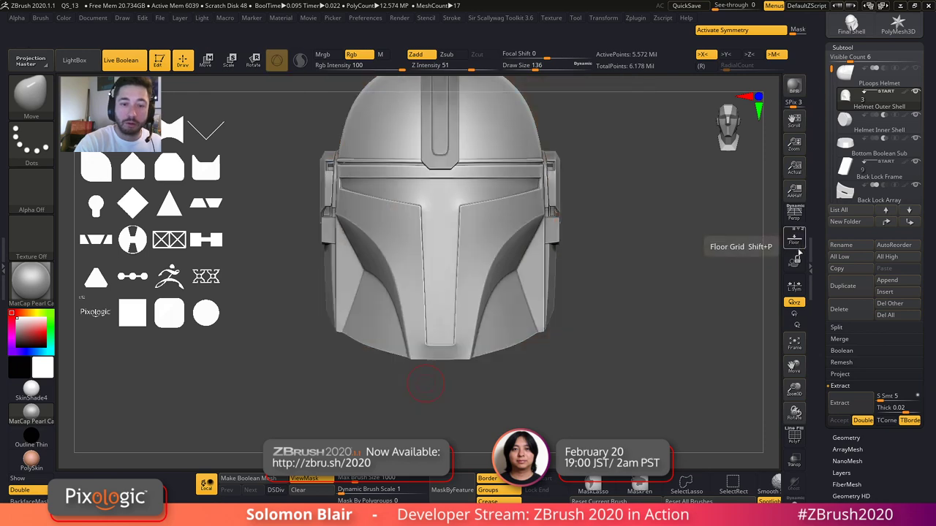
key(z)
drag(140, 202, 440, 359)
shift+click(317, 385)
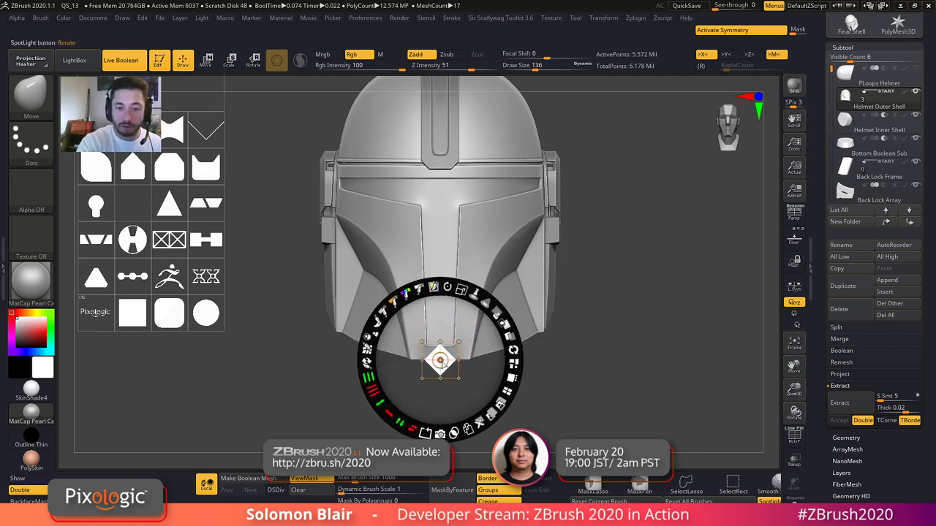
drag(461, 289, 471, 292)
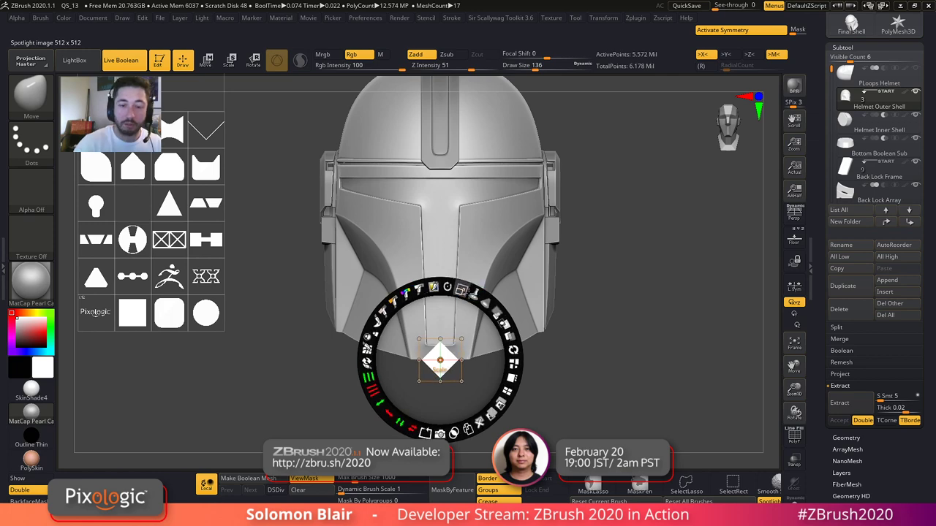
key(z)
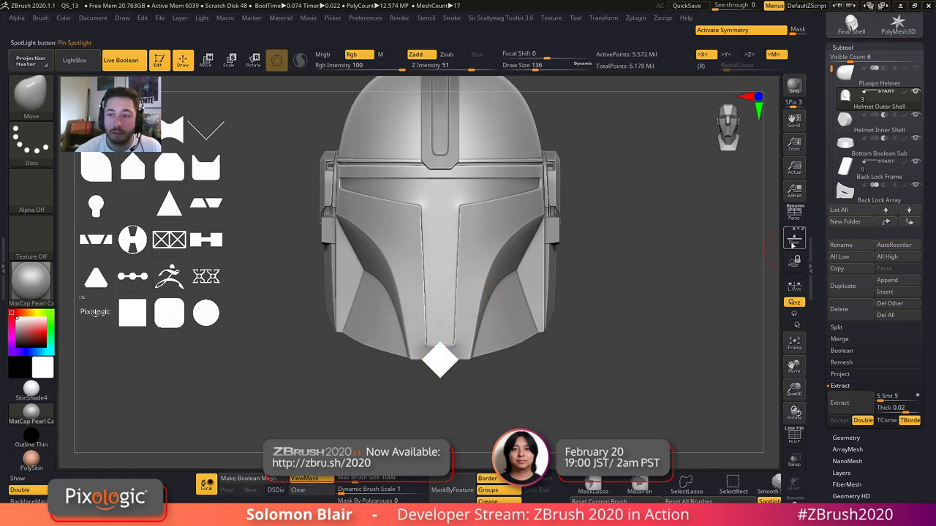
- With the front reference shown, enlarge the diamond over the chin and extend it horizontally into a wide hexagon spanning the chin notch
click(792, 244)
mouse_move(467, 327)
ctrl+right_down()
mouse_move(505, 297)
mouse_move(504, 315)
mouse_move(565, 305)
ctrl+right_up()
key(z)
drag(448, 349, 477, 362)
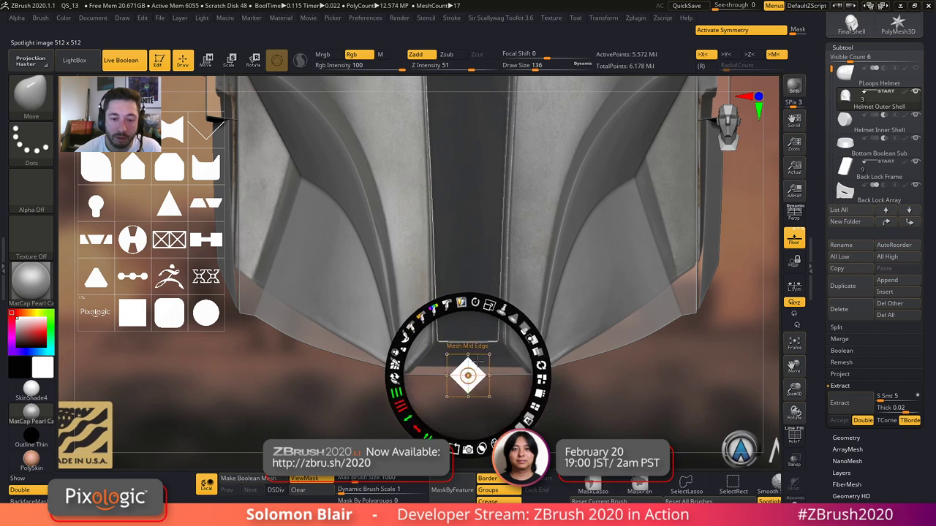
drag(487, 307, 496, 354)
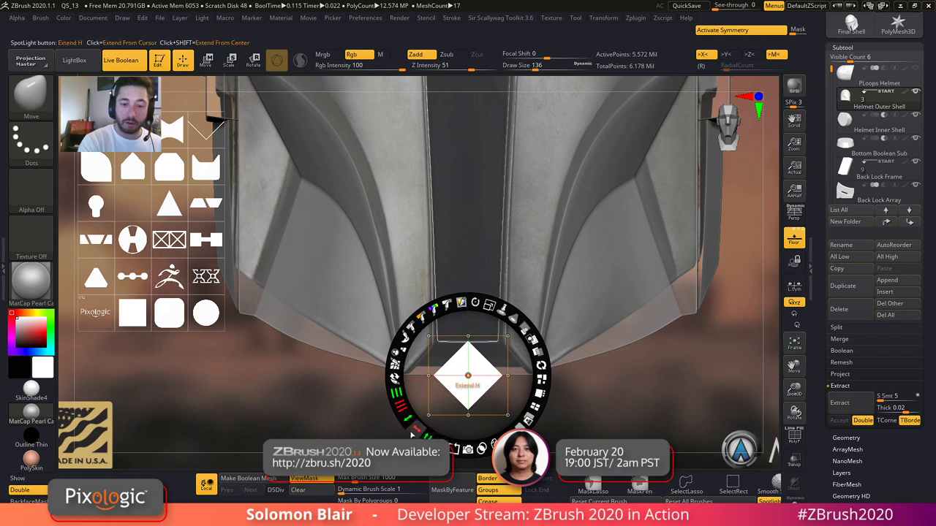
drag(414, 428, 385, 390)
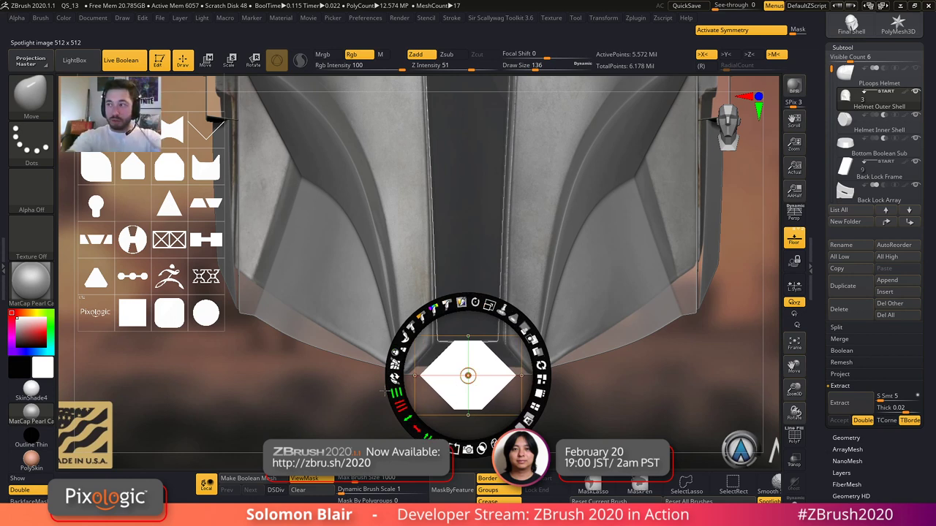
drag(415, 429, 383, 400)
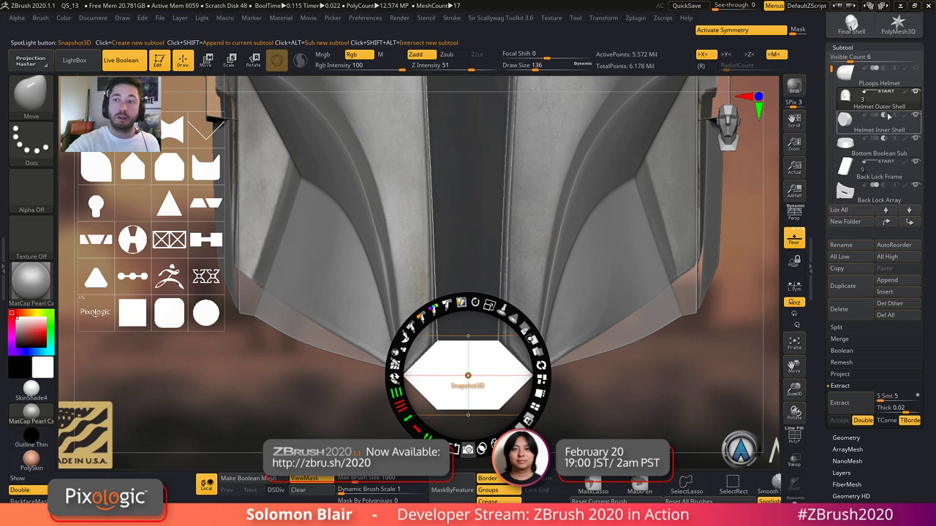
- Create a subtractive subtool from the hexagon with Snapshot3D to cut the chin notch, and hide Spotlight and the reference image
mouse_move(877, 119)
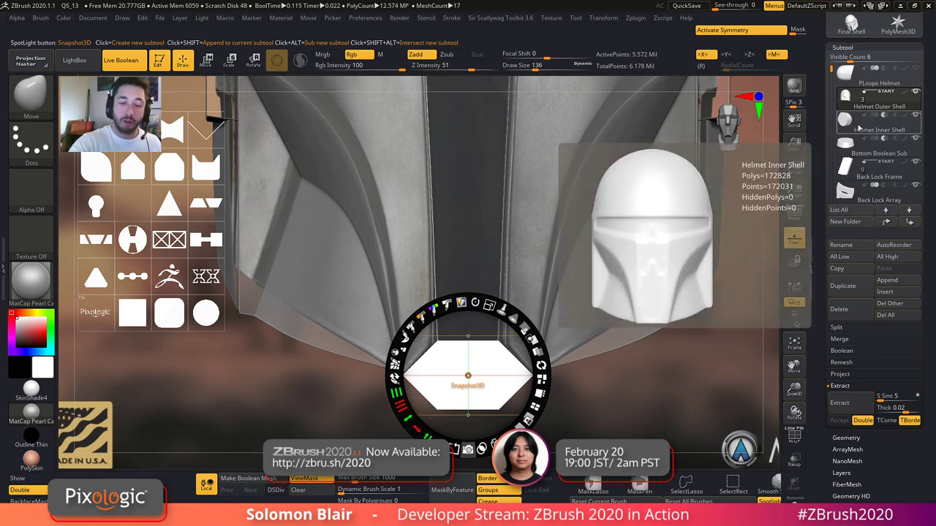
alt+click(468, 450)
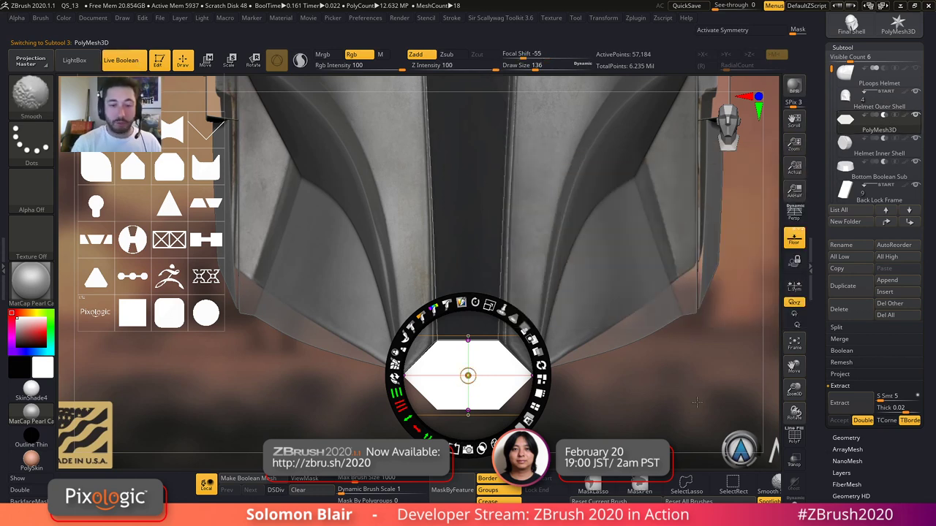
click(138, 63)
click(792, 237)
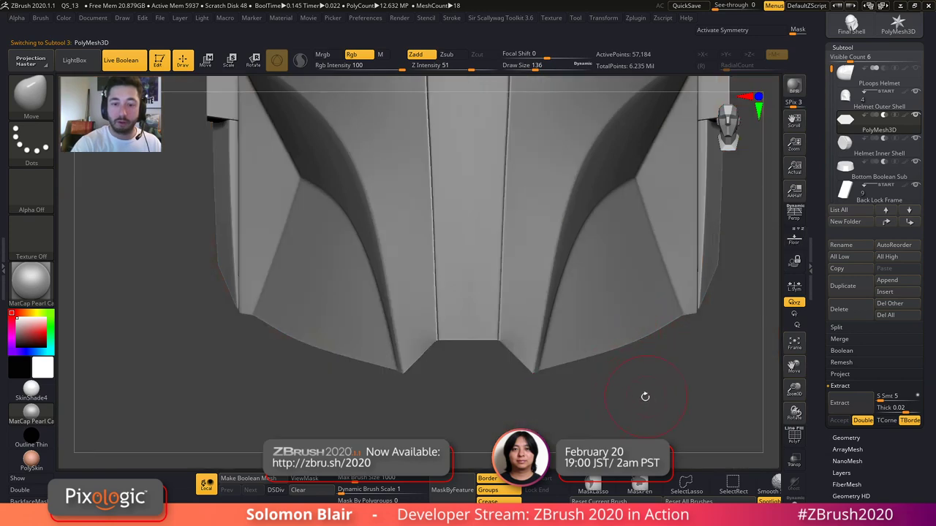
- Examine the chin notch from below and from the front, and set the Move brush's draw size to 112
drag(670, 393, 720, 331)
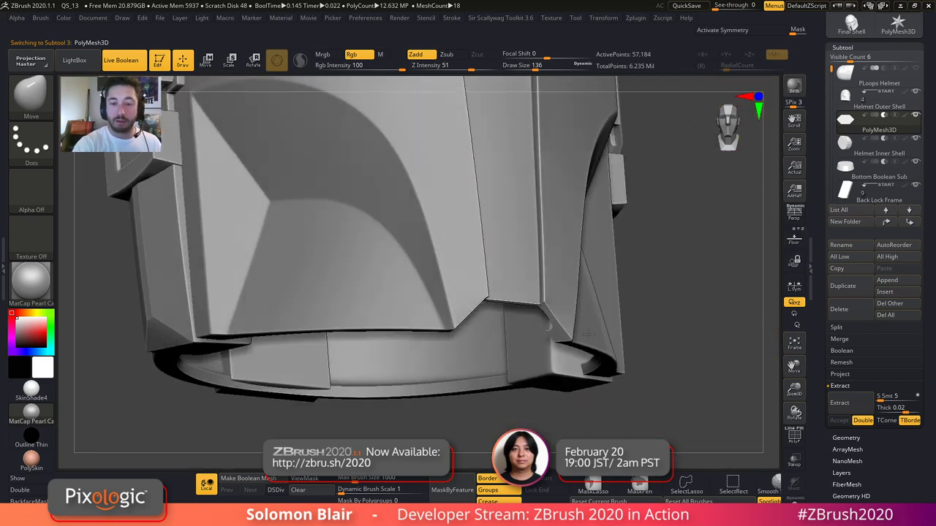
ctrl+right_drag(438, 301, 575, 334)
drag(599, 351, 574, 365)
ctrl+right_drag(619, 377, 664, 388)
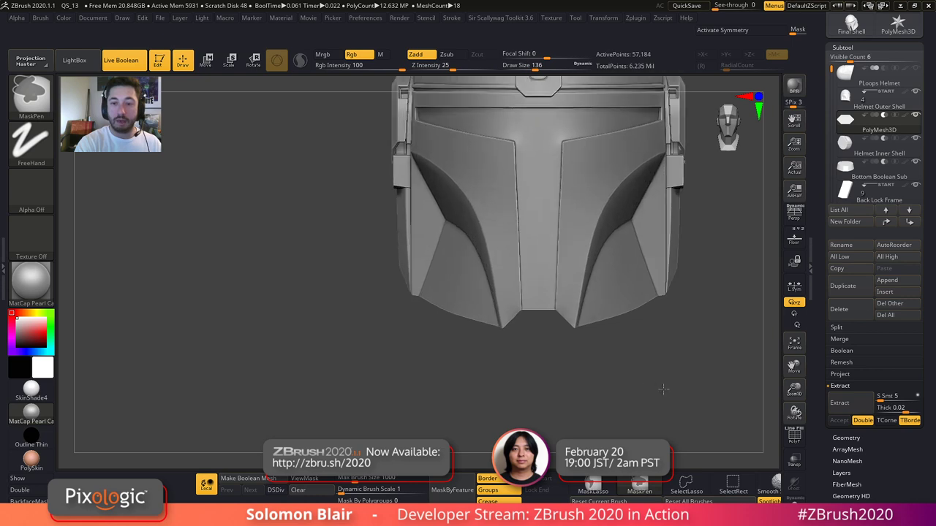
key(s)
click(604, 383)
alt+right_drag(604, 382, 540, 396)
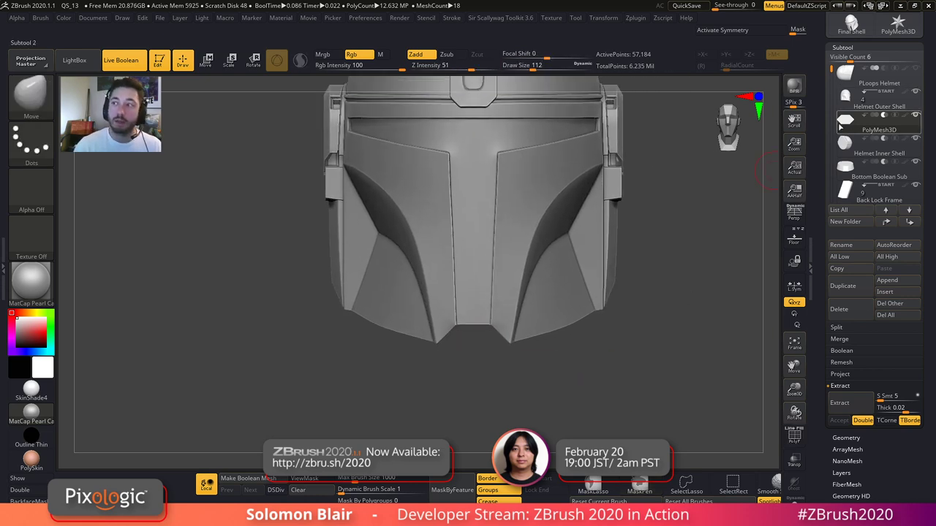
- Rename the hexagon cutter subtool as "Helmet Sub 3"
mouse_move(853, 131)
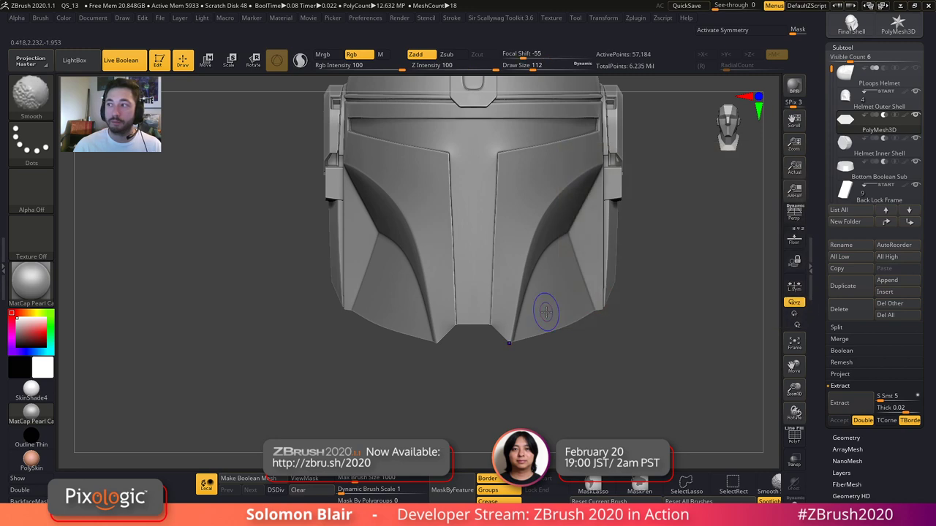
right_drag(503, 335, 578, 316)
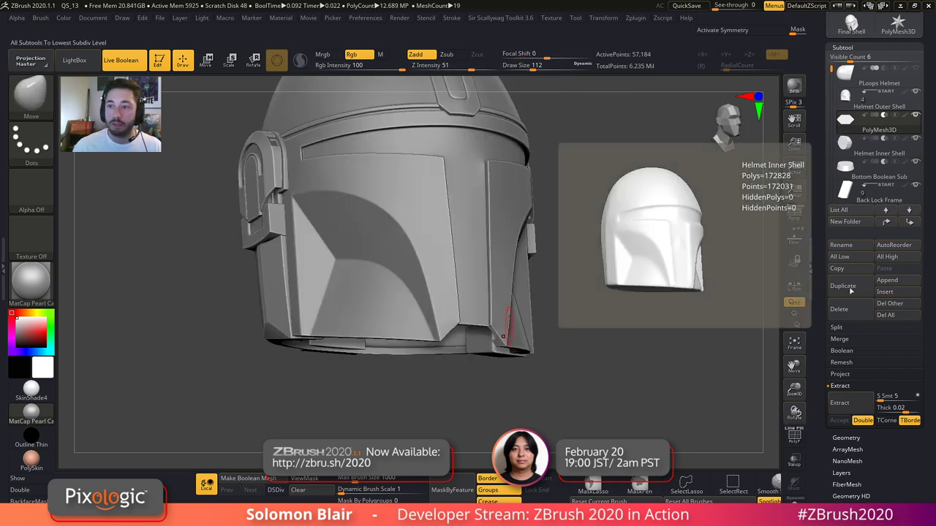
click(846, 249)
text(H)
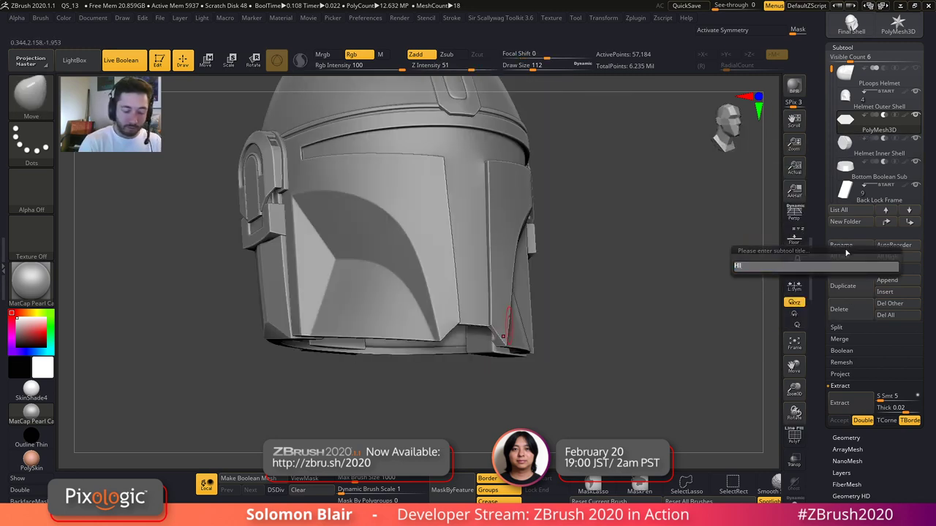
text(elmet Sub 3)
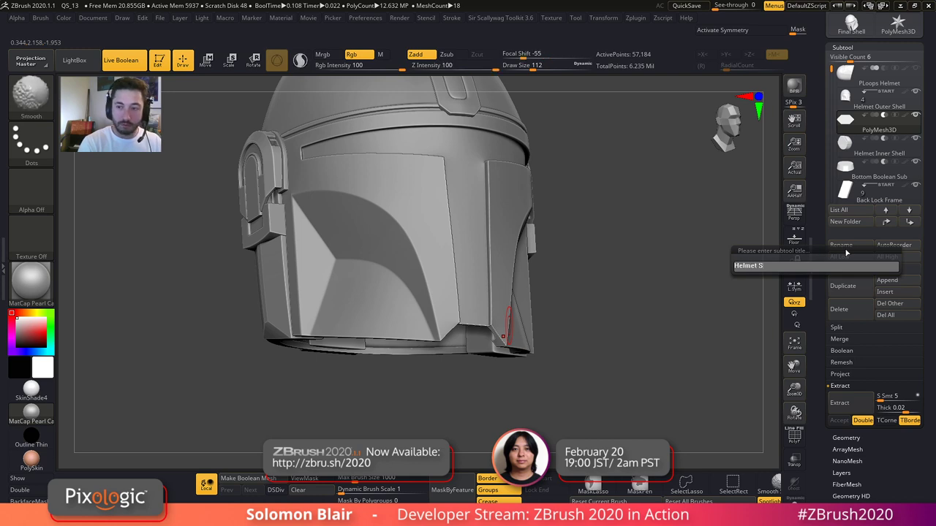
key(Return)
- Turn on X symmetry for Helmet Sub 3 and set the Move brush's draw size to 94, facing the front of the helmet
key(shift+f)
key(shift+f)
right_drag(459, 295, 463, 286)
key(s)
click(478, 286)
key(x)
key(s)
drag(485, 287, 481, 287)
alt+right_drag(480, 288, 444, 293)
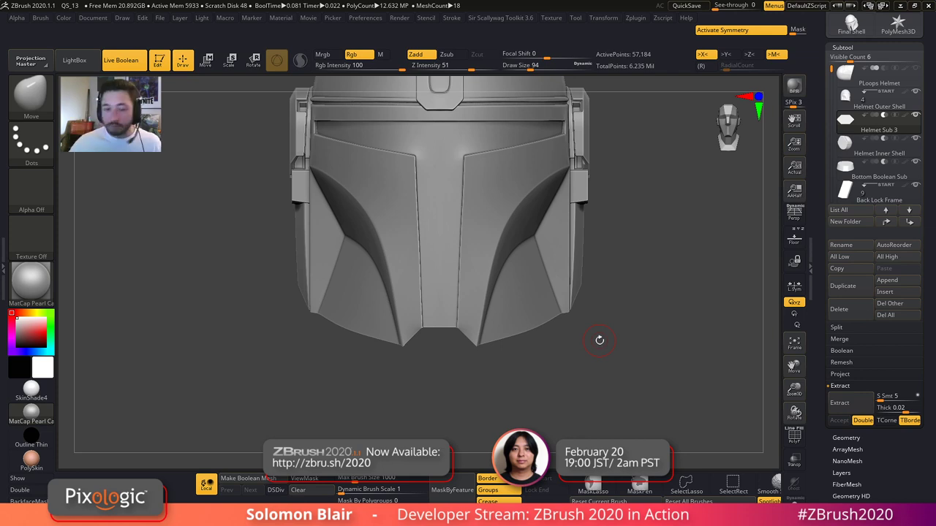
key(shift+z)
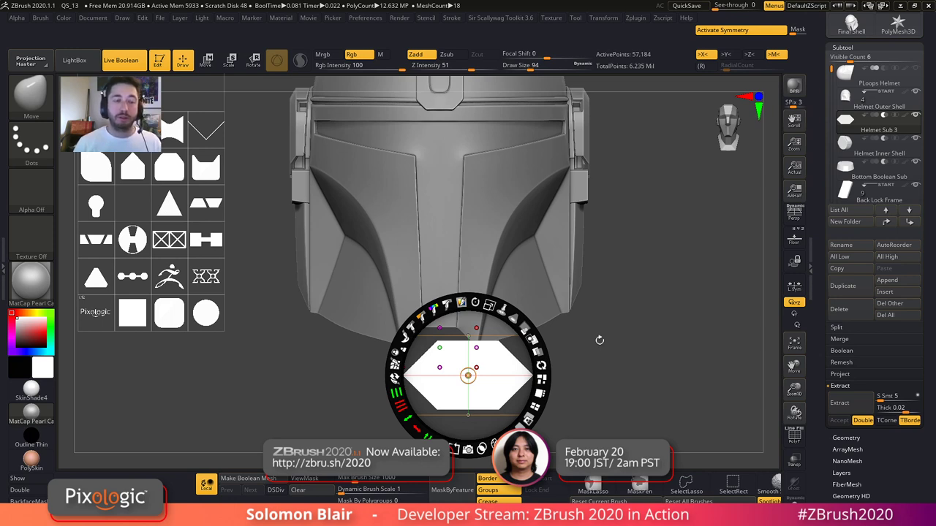
click(599, 340)
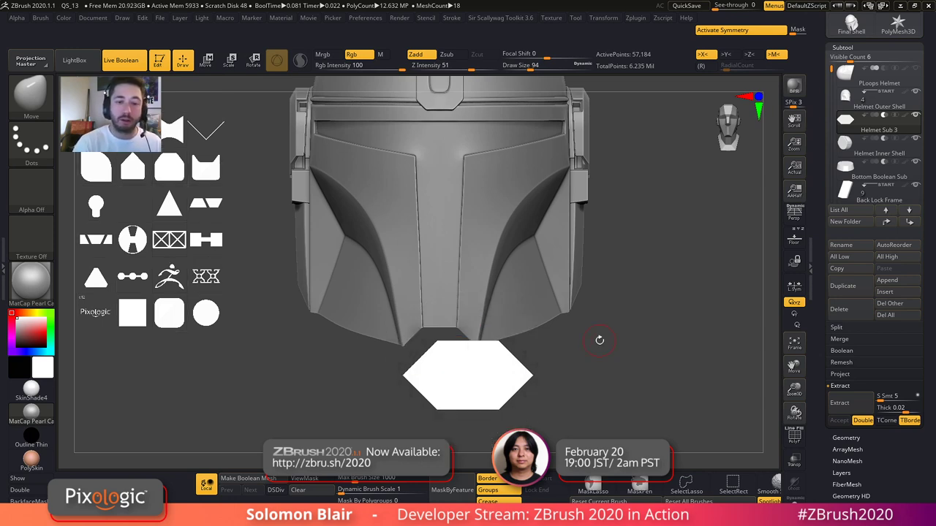
key(shift+z)
- Set the Move brush's draw size to 87 and examine the chin notch's cut edges from below
key(shift+f)
key(shift+f)
key(x)
key(x)
key(])
right_drag(474, 320, 476, 245)
key([)
mouse_move(470, 321)
ctrl+right_down()
mouse_move(479, 329)
mouse_move(482, 317)
ctrl+right_up()
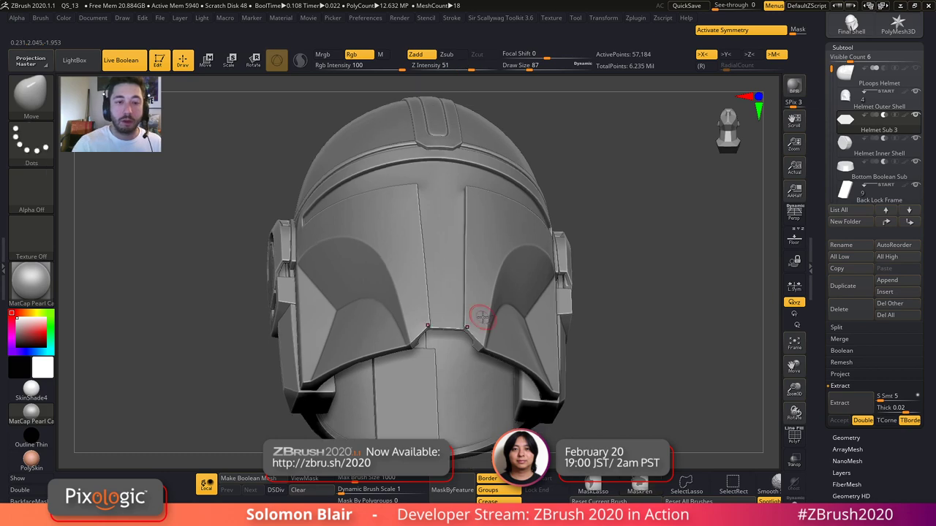
- Switch to the web browser and open zbrushlive.com in a new tab
key(alt+Tab)
key(alt+Tab)
key(alt+Tab)
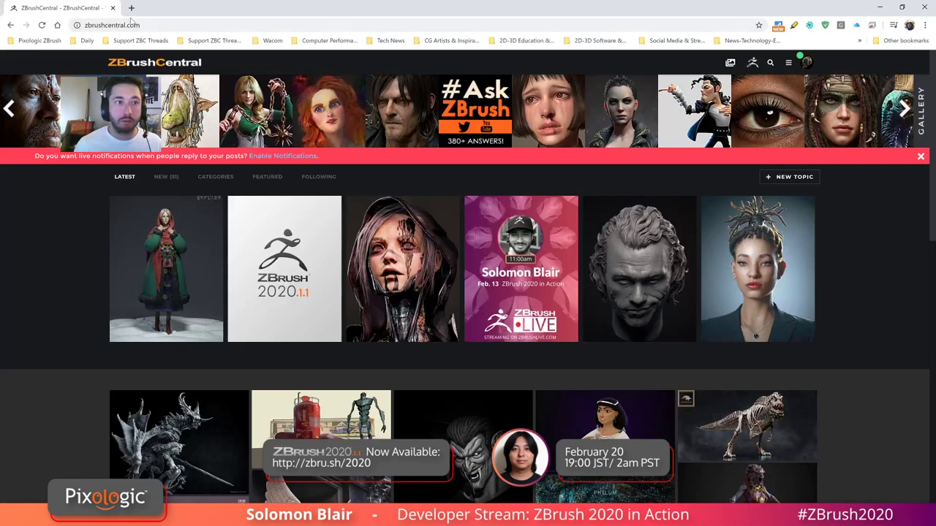
click(131, 8)
text(zbrushlive.cim)
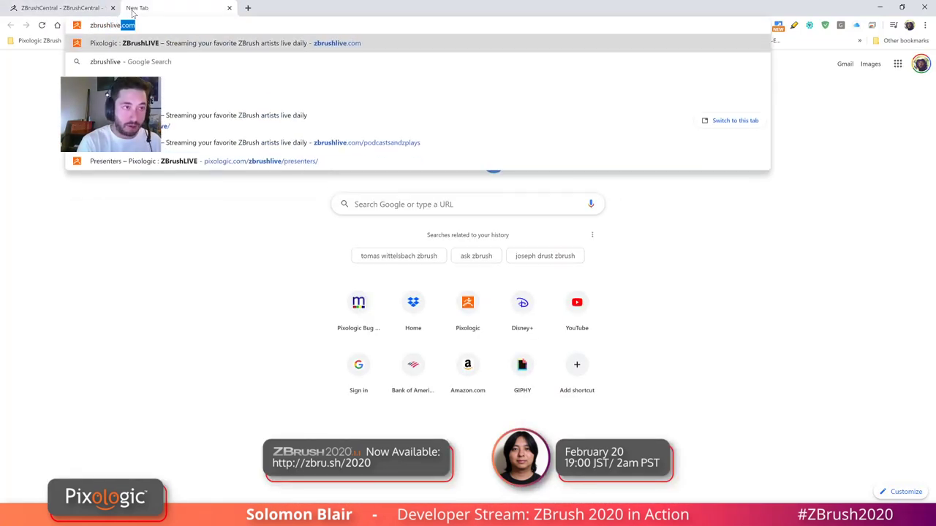
key(BackSpace)
key(BackSpace)
key(BackSpace)
key(BackSpace)
text(.com)
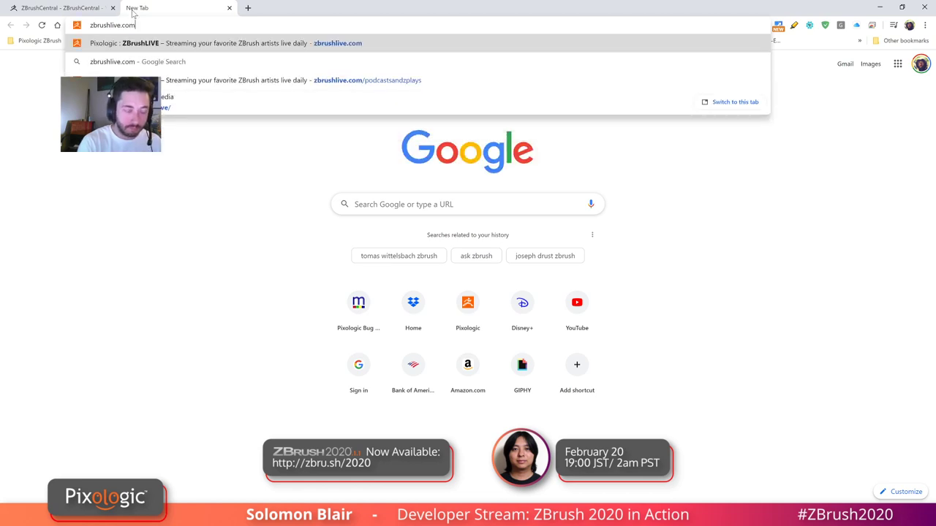
key(Return)
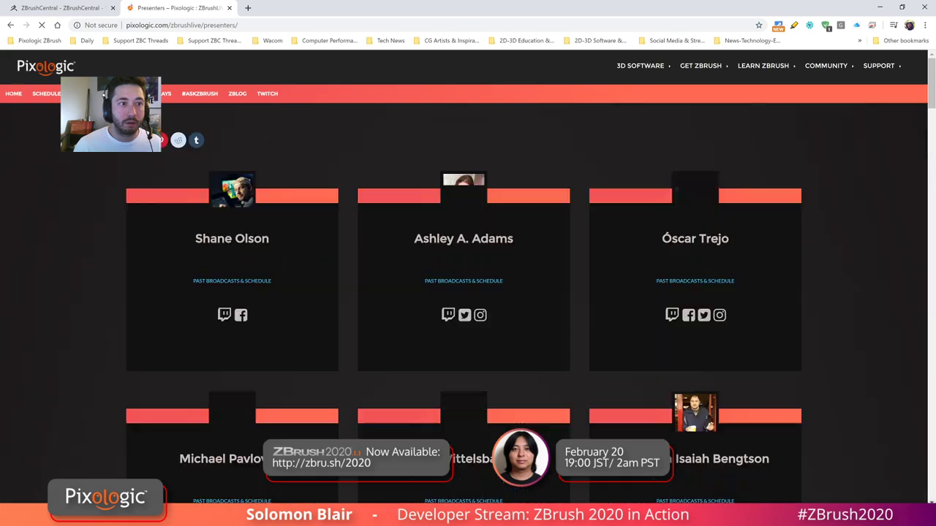
- Find the developer's page among the ZBrushLIVE presenters, look through the past stream videos, and return to ZBrush
scroll(88, 221, down, 13)
scroll(92, 226, down, 10)
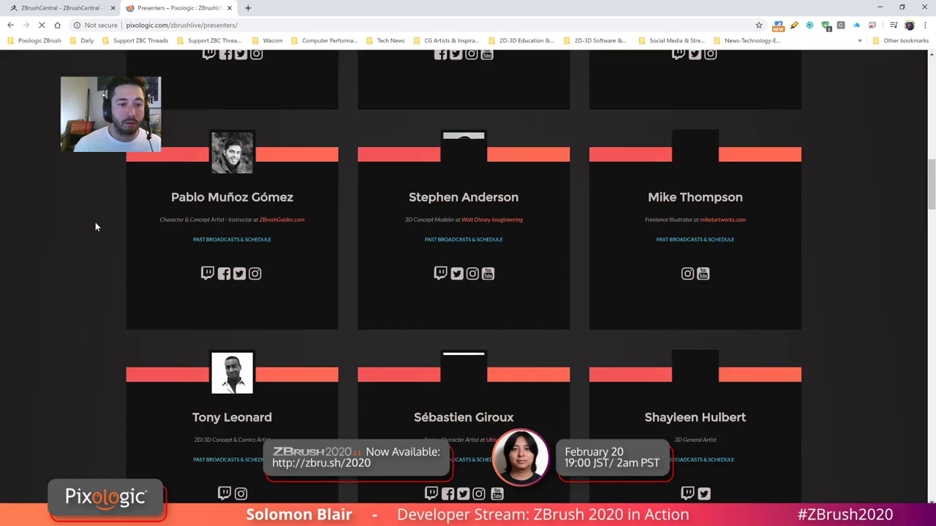
scroll(98, 226, down, 8)
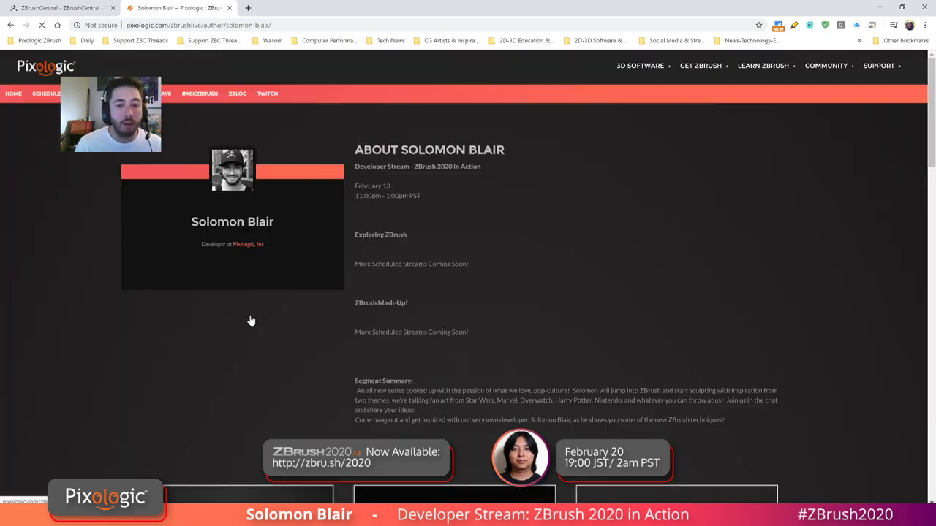
scroll(267, 313, down, 8)
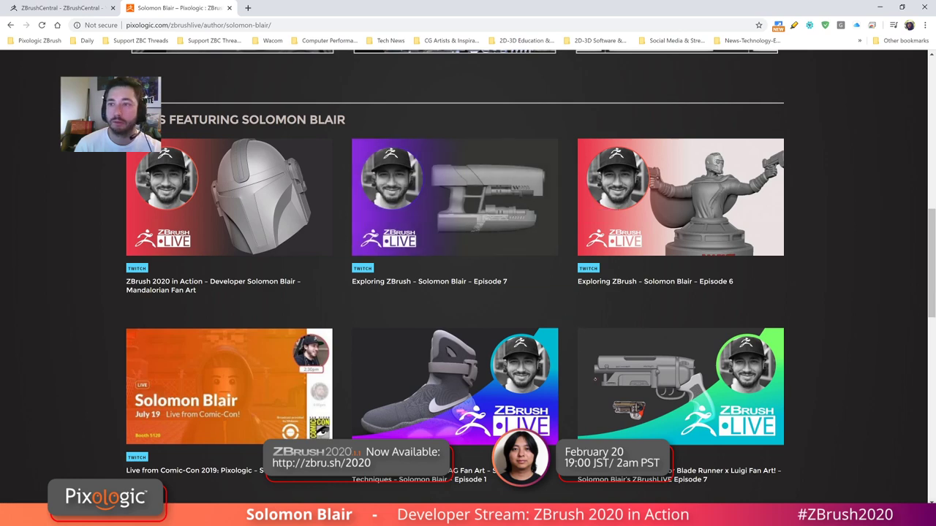
click(881, 7)
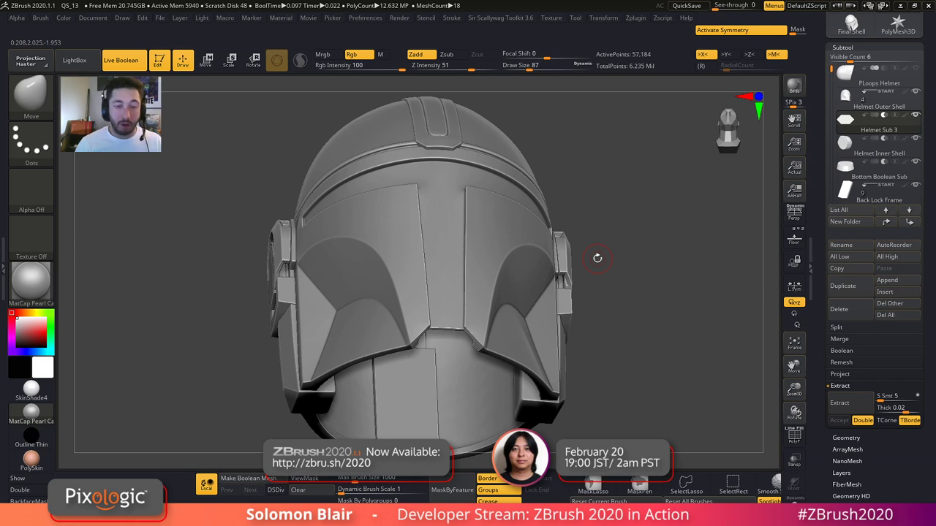
- Show Spotlight, load an AK_HardSurface shape set from LightBox, and shift the sheet of shapes beside the helmet
key(shift+z)
drag(621, 293, 633, 319)
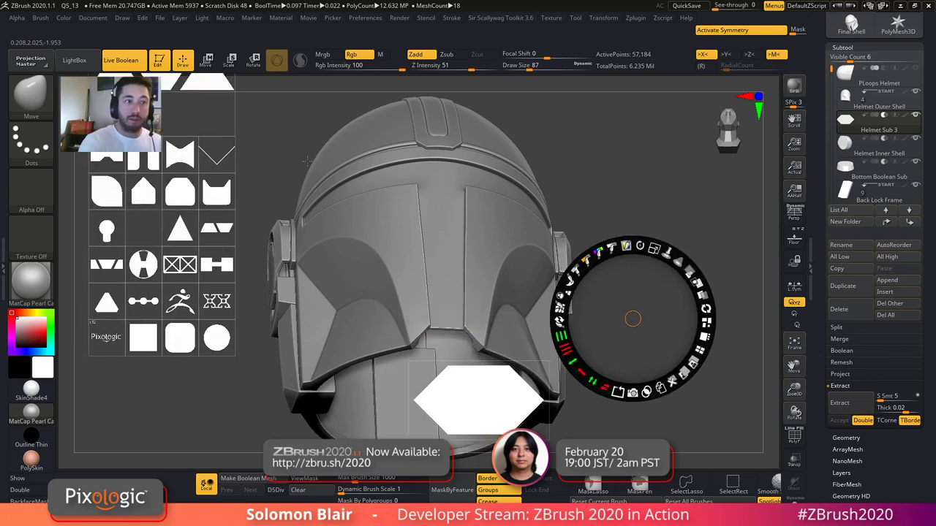
click(71, 61)
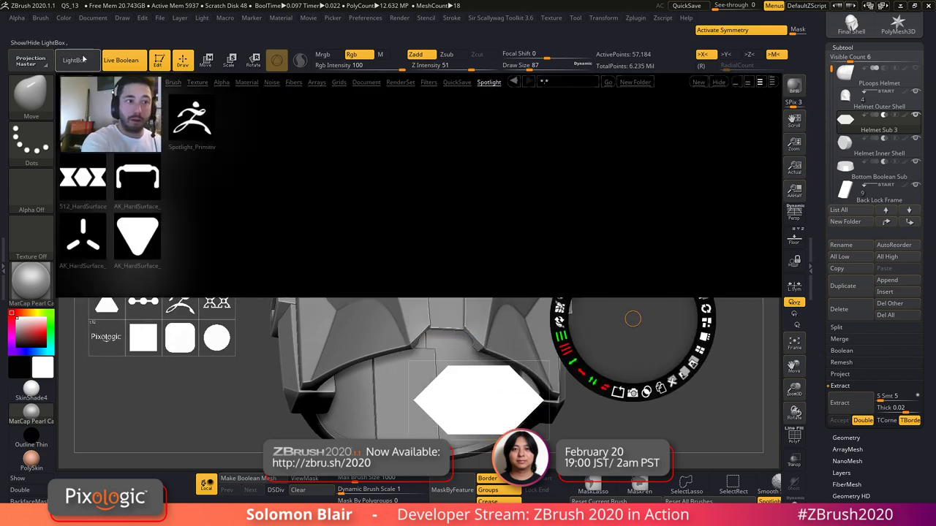
double_click(141, 227)
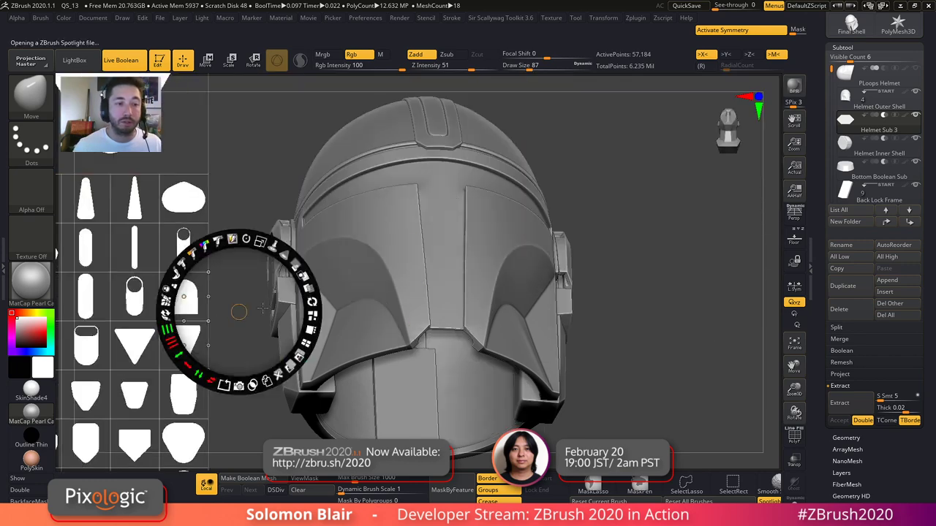
drag(289, 430, 270, 371)
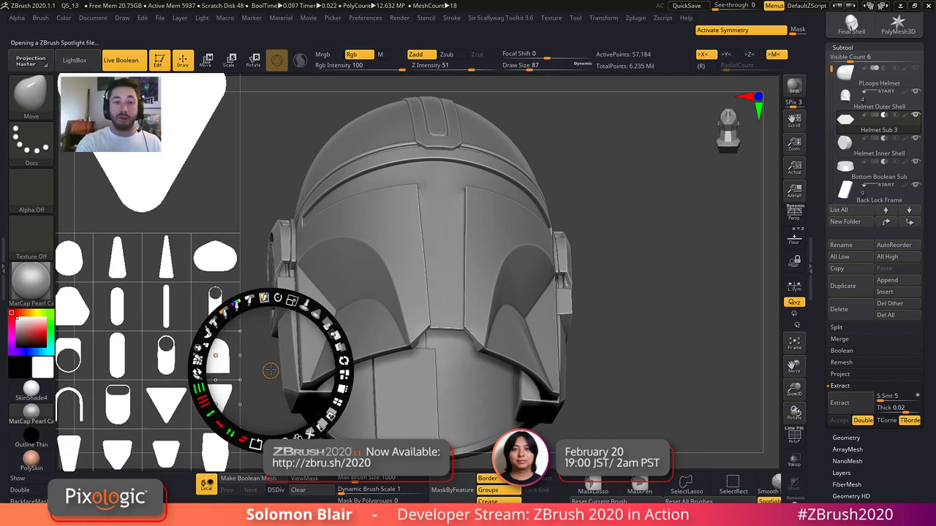
click(556, 19)
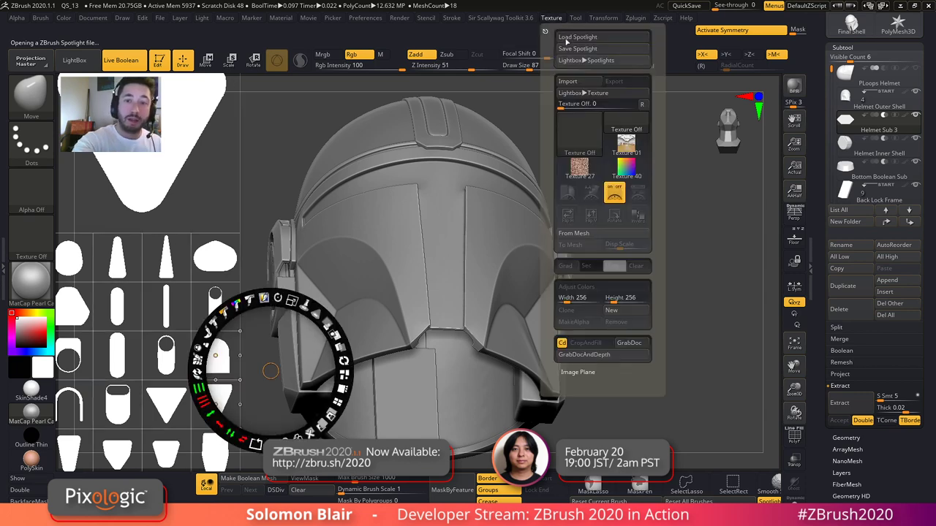
click(578, 81)
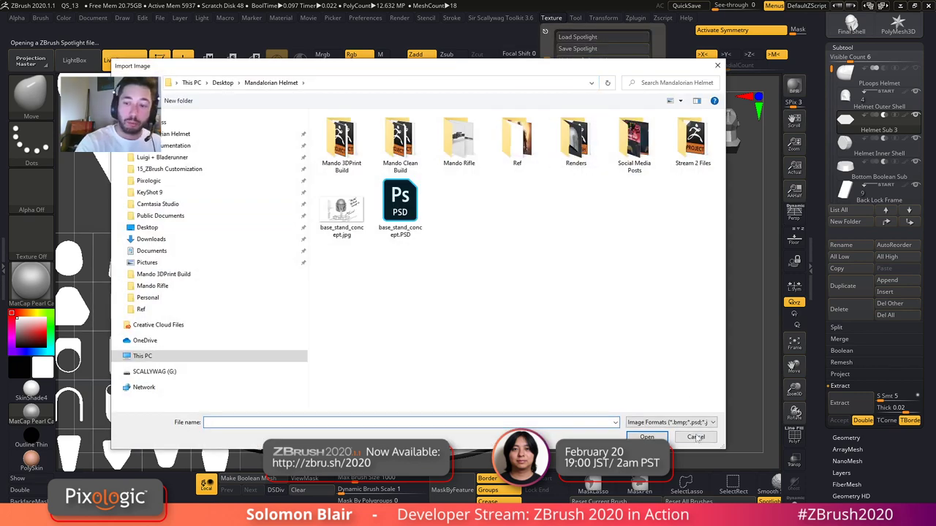
click(695, 437)
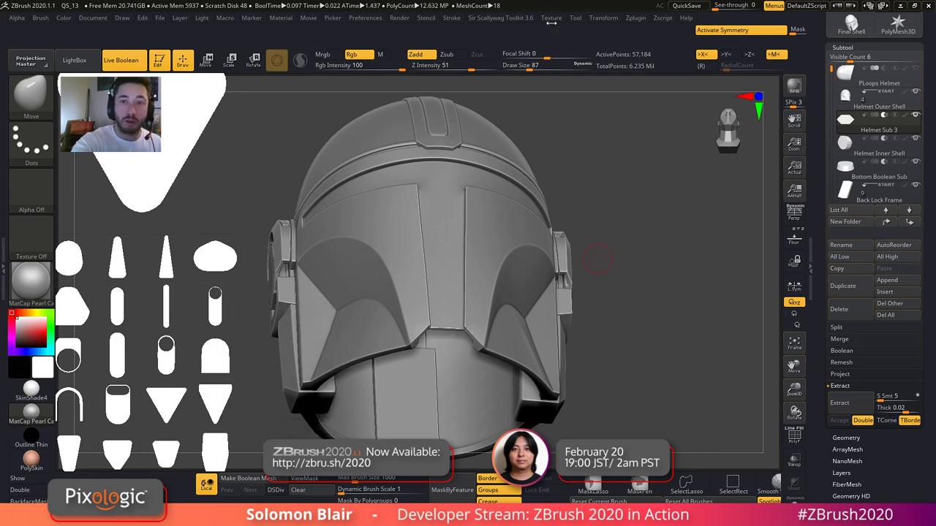
- Choose the cellular pattern Texture 06 and add it to Spotlight
click(553, 19)
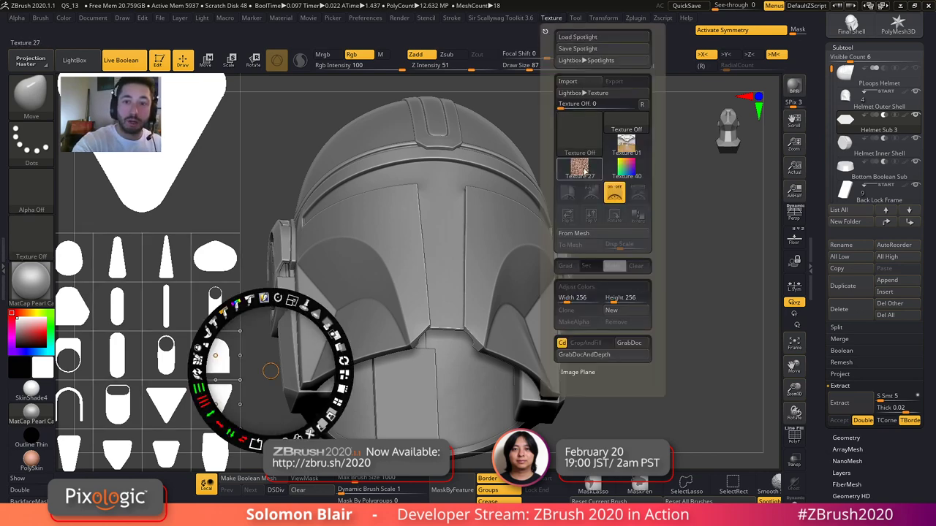
click(581, 172)
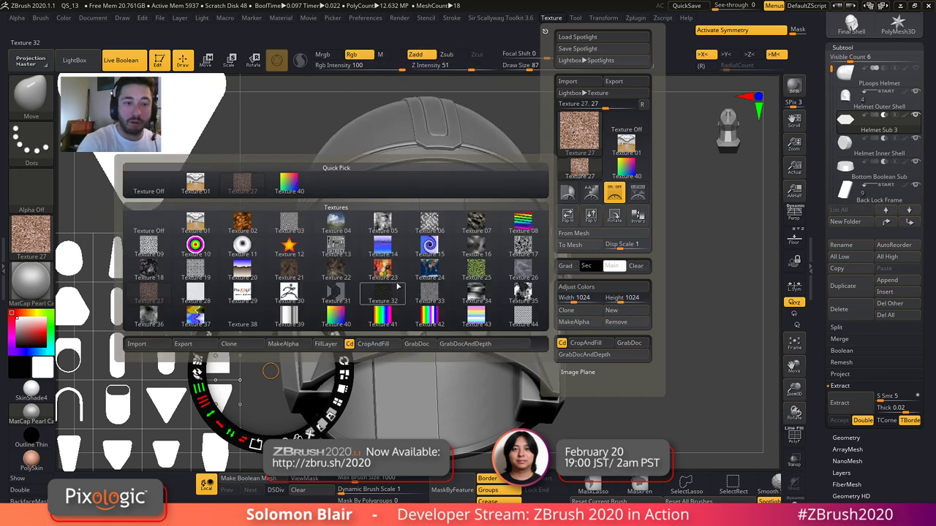
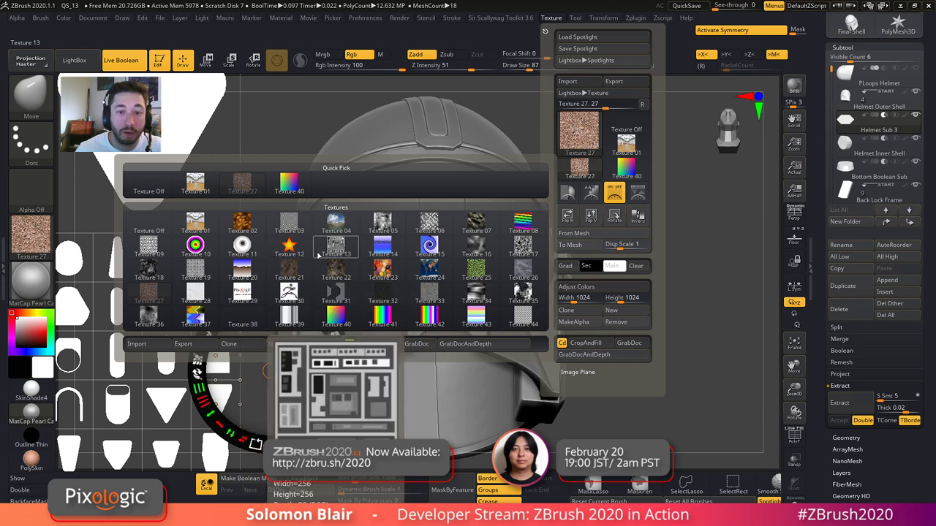
click(432, 230)
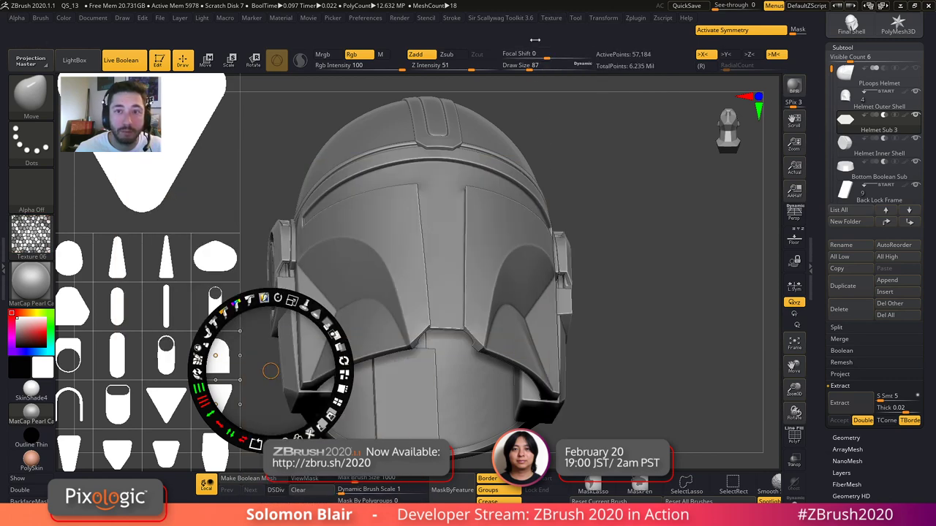
click(551, 22)
mouse_move(576, 166)
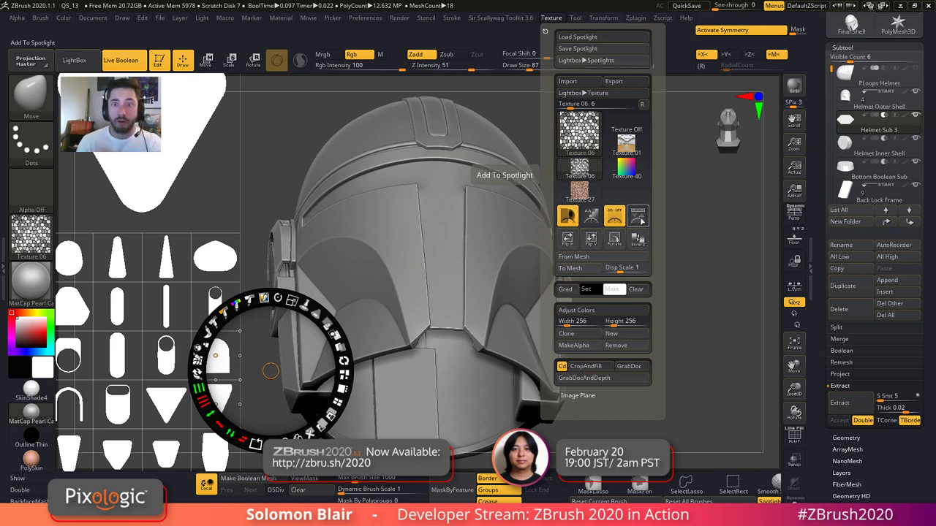
click(637, 216)
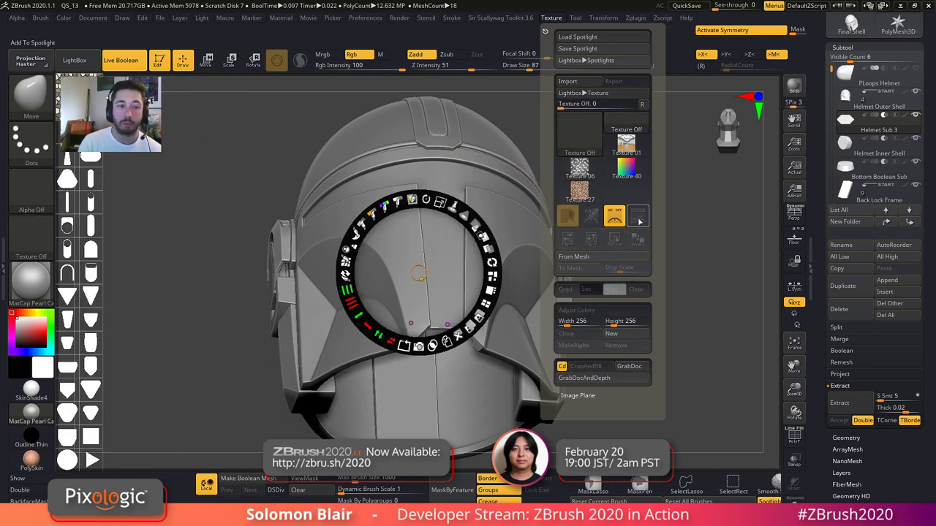
- Place the cellular texture beside the helmet and convert it into a new subtool with Snapshot3D
drag(85, 89, 204, 248)
drag(225, 176, 278, 248)
mouse_move(205, 248)
mouse_down()
mouse_move(194, 283)
mouse_move(215, 268)
mouse_move(217, 240)
mouse_up()
click(206, 320)
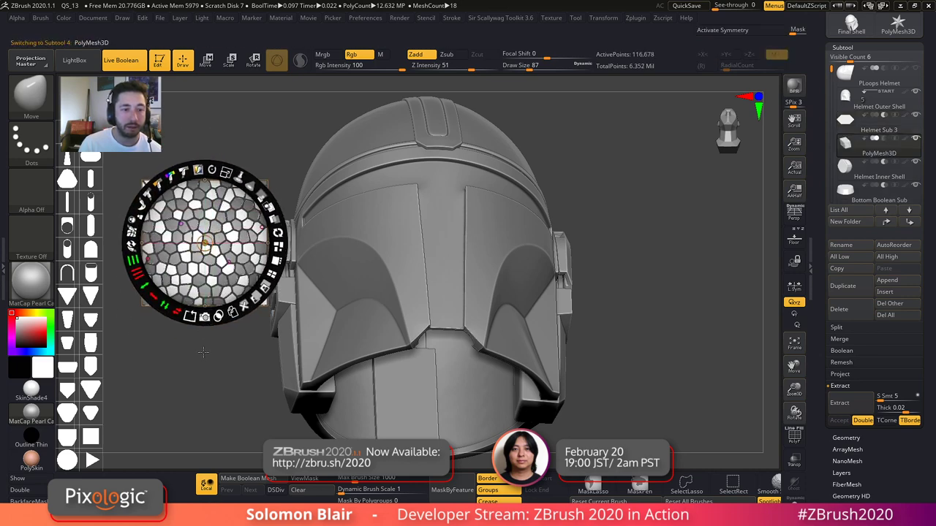
- Hide Spotlight and examine the extruded cellular block beside the helmet from an angle and up close
key(shift+z)
right_drag(211, 235, 198, 238)
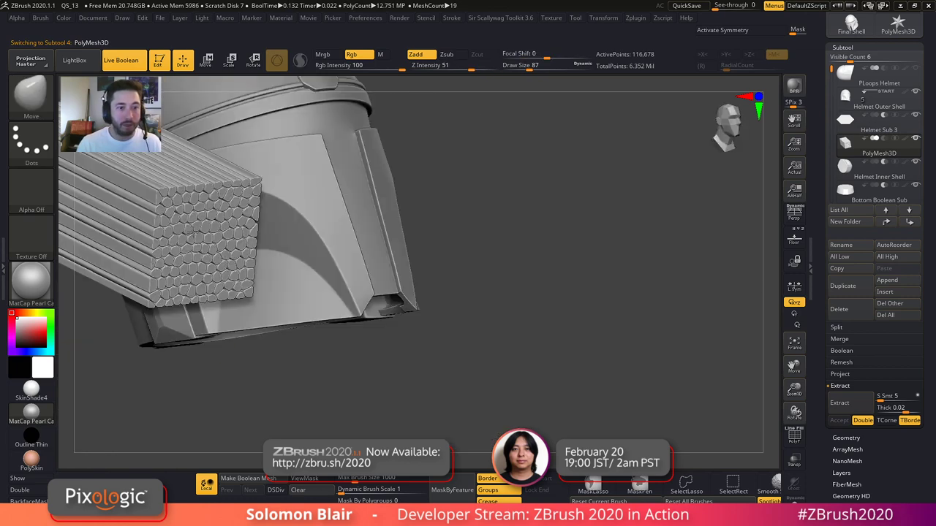
key(ctrl)
ctrl+right_drag(323, 304, 270, 304)
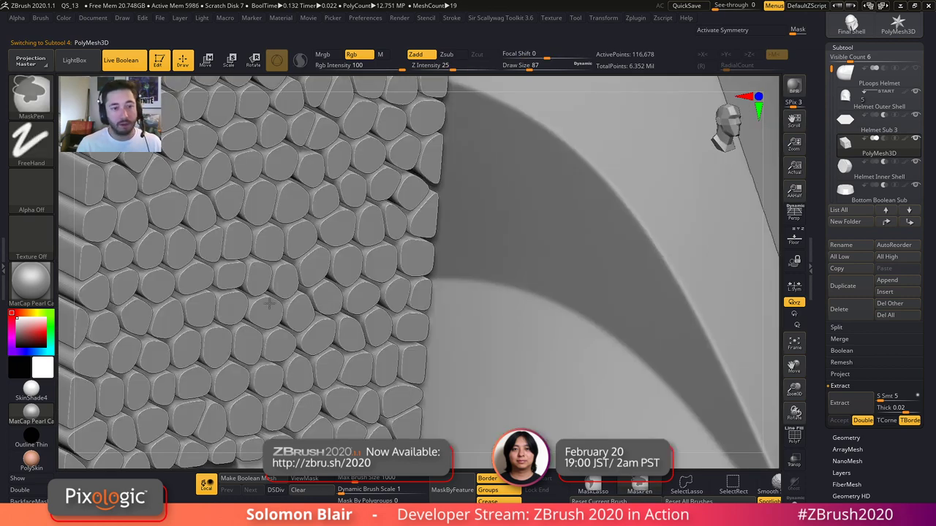
- Isolate the cellular block and shorten its depth along its long axis into a thinner slab
shift+right_drag(230, 265, 338, 293)
key(w)
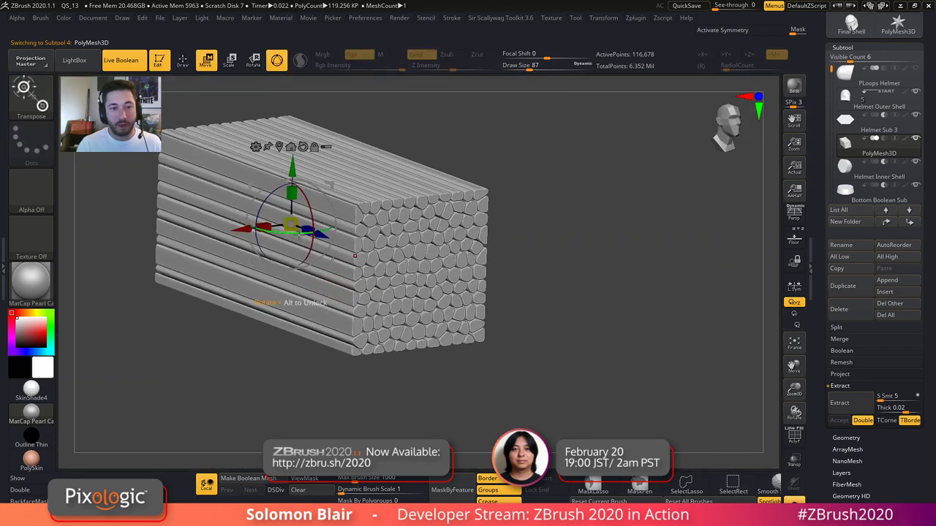
drag(307, 230, 142, 160)
key(q)
- Examine the thin cellular slab from several angles, with and without the polyframe showing its polygroups
right_drag(174, 228, 150, 218)
key(shift+f)
key(shift+f)
mouse_move(335, 219)
right_down()
mouse_move(325, 236)
mouse_move(423, 291)
right_up()
key(shift+f)
key(shift+f)
ctrl+right_drag(357, 280, 302, 269)
key(shift+f)
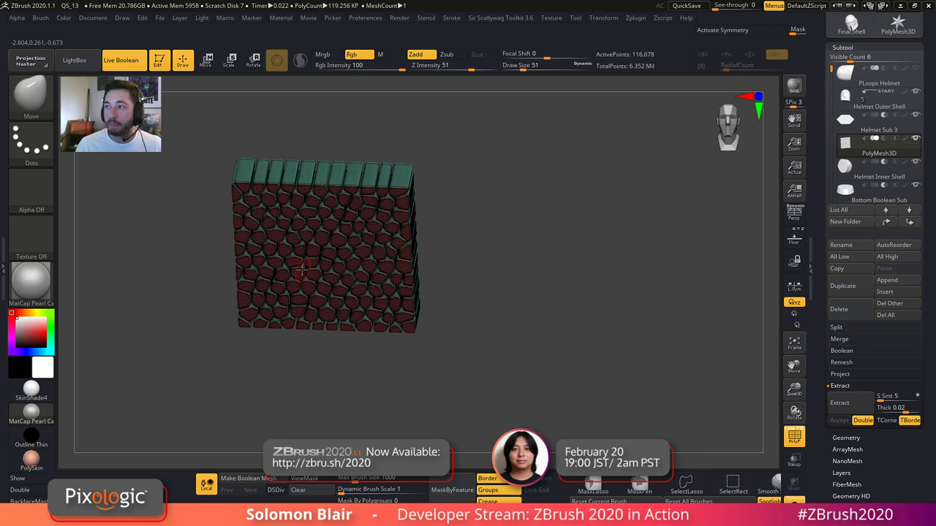
key(shift+f)
right_drag(321, 274, 401, 261)
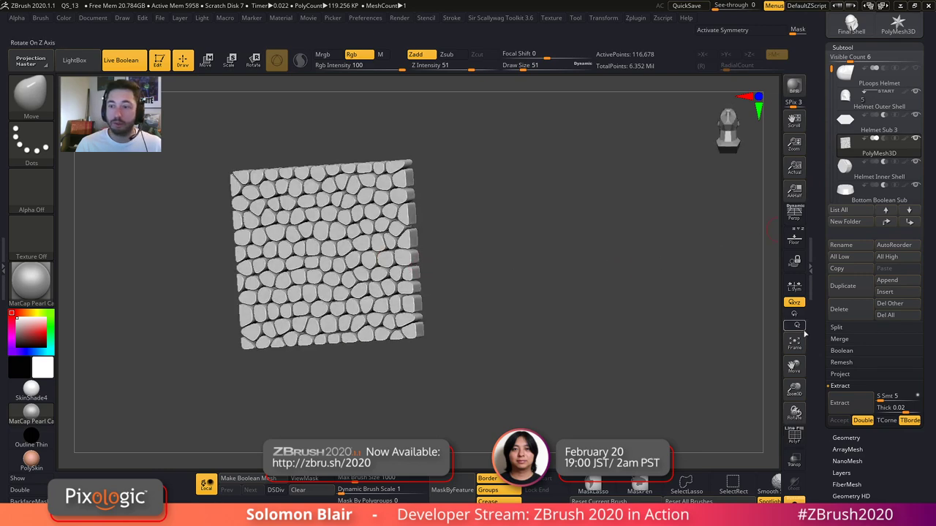
- Delete the isolated cellular slab subtool and bring the helmet back into view with room beside it
click(851, 313)
click(762, 337)
ctrl+right_drag(462, 299, 292, 273)
ctrl+shift+click(470, 300)
key(shift+f)
key(shift+f)
mouse_move(488, 307)
right_down()
mouse_move(495, 326)
mouse_move(498, 317)
right_up()
alt+right_drag(498, 317, 357, 321)
key(x)
- Show Spotlight and remove the cellular texture from it
key(shift+z)
drag(167, 358, 217, 331)
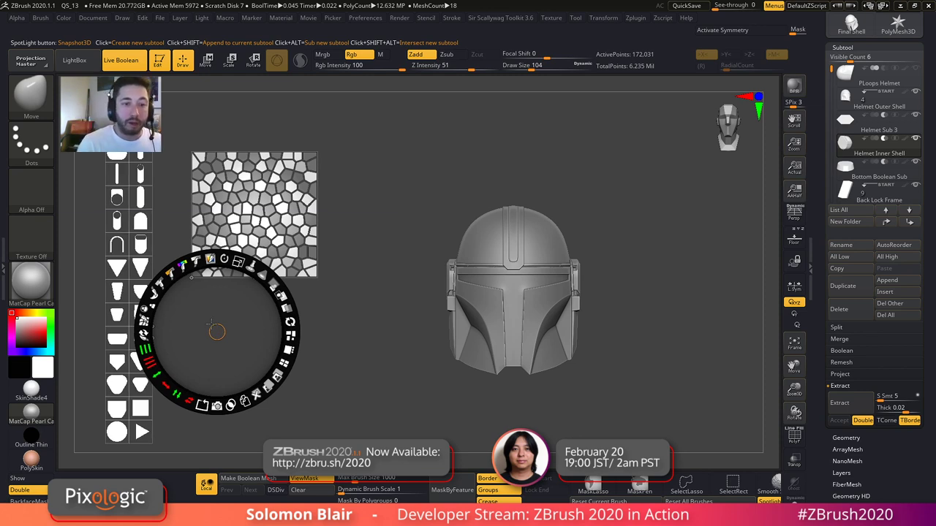
drag(285, 216, 315, 228)
click(352, 290)
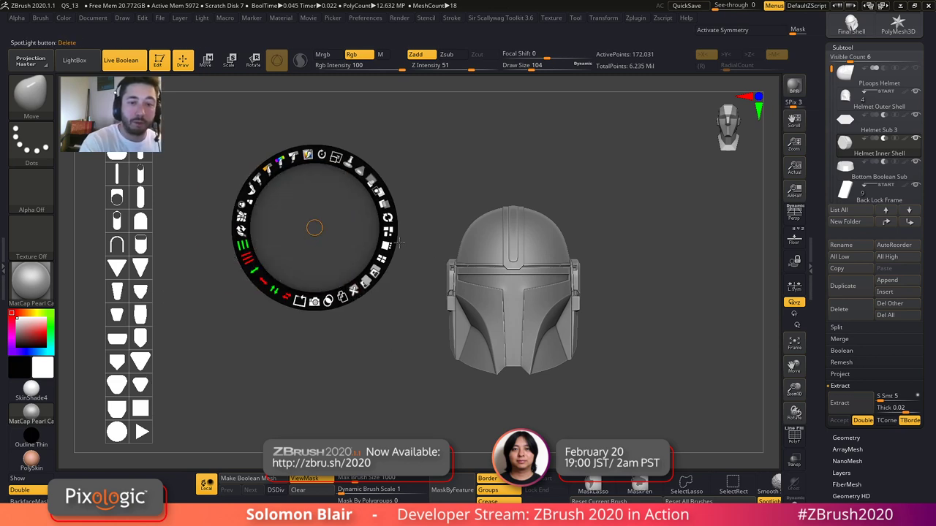
- Place the rounded triangle shape beside the helmet, enlarge it and convert it into a new subtool with Snapshot3D
key(z)
right_drag(528, 315, 652, 369)
key(z)
drag(139, 267, 315, 276)
drag(336, 208, 393, 327)
click(318, 354)
key(shift+z)
mouse_move(327, 294)
right_down()
mouse_move(371, 320)
mouse_move(331, 307)
right_up()
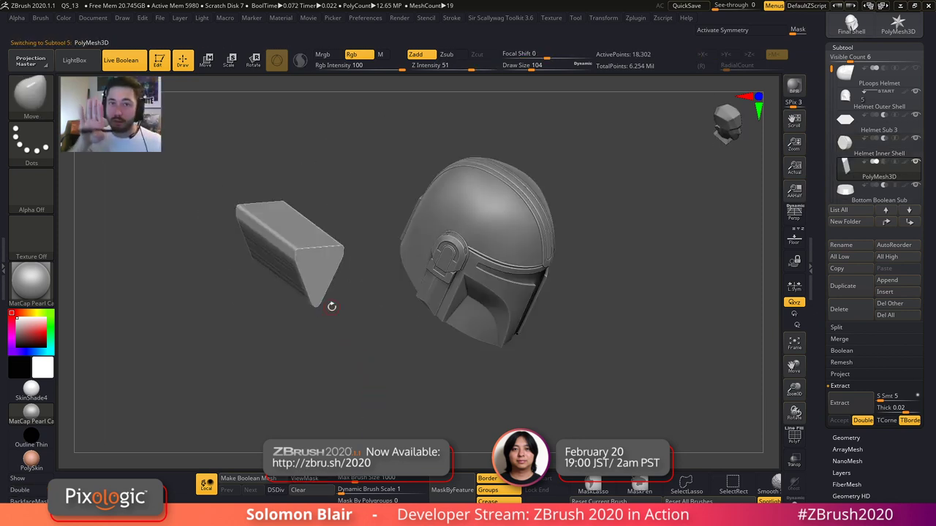
- Inspect the extruded triangular block beside the helmet and delete its subtool
mouse_move(629, 345)
right_down()
mouse_move(611, 311)
mouse_move(625, 304)
right_up()
mouse_move(568, 329)
ctrl+right_down()
mouse_move(717, 390)
mouse_move(564, 320)
mouse_move(588, 305)
mouse_move(659, 326)
mouse_move(610, 233)
ctrl+right_up()
click(845, 315)
click(761, 334)
- Shrink the Spotlight triangle onto the helmet's cheek plate and convert it into a subtractive subtool with Snapshot3D
alt+right_drag(587, 188, 510, 297)
key(s)
drag(508, 290, 504, 289)
mouse_move(506, 289)
right_down()
mouse_move(512, 279)
mouse_move(505, 303)
mouse_move(514, 300)
right_up()
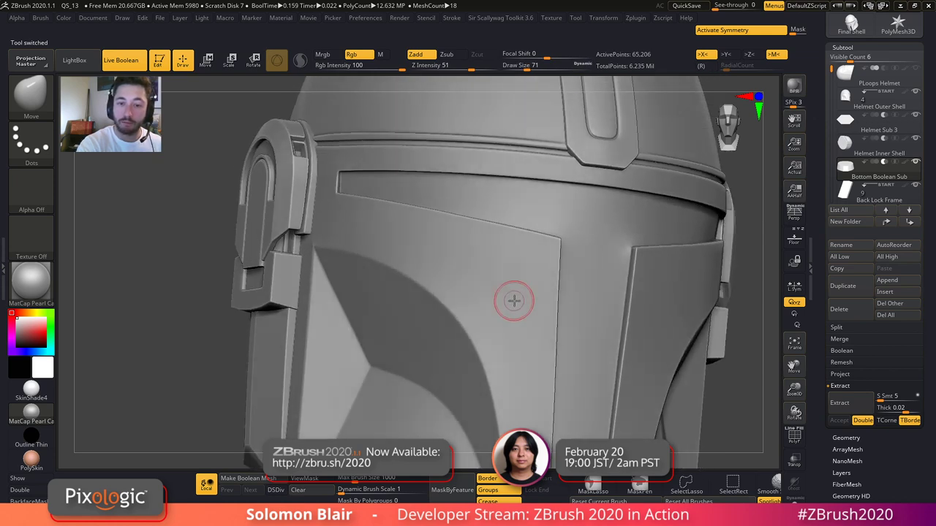
key(shift+z)
drag(336, 211, 279, 212)
drag(316, 278, 508, 287)
click(505, 358)
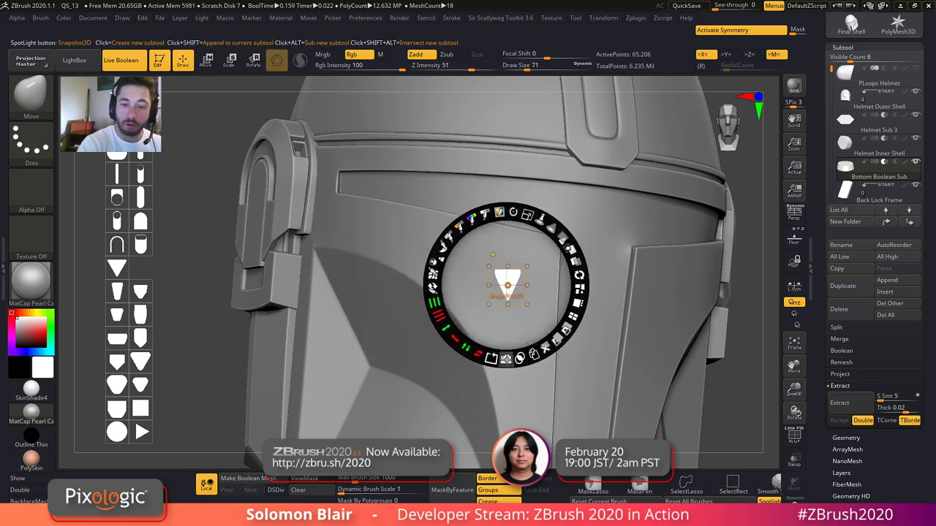
key(shift+z)
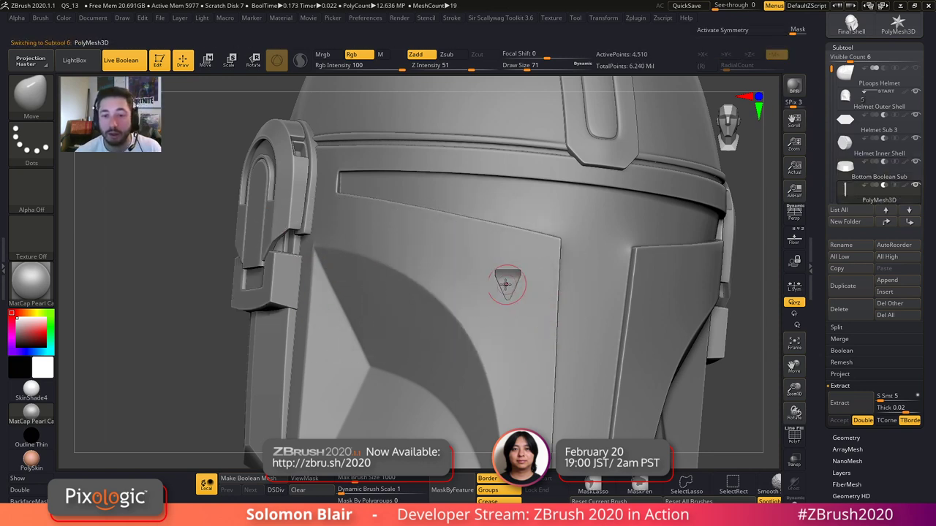
- Examine how the triangular cutter runs through the helmet, using the polyframe and transparency
key(shift+f)
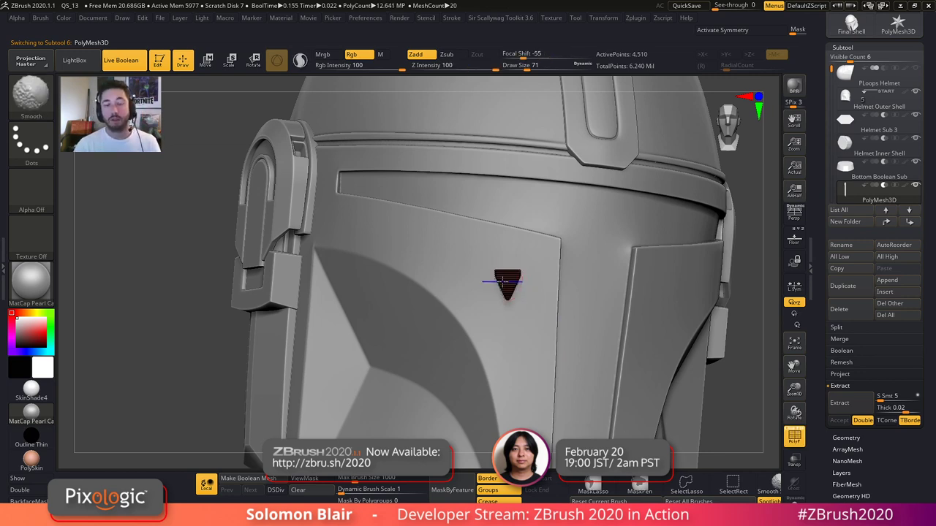
key(shift+f)
right_drag(508, 273, 457, 292)
key(ctrl+shift+s)
key(shift+f)
ctrl+right_drag(308, 297, 258, 268)
key(ctrl+shift+s)
right_drag(528, 251, 475, 248)
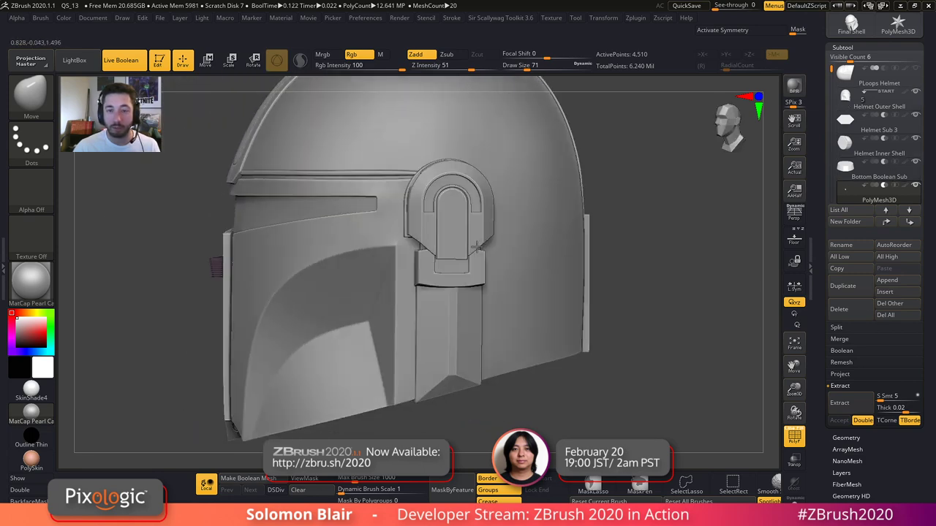
click(793, 462)
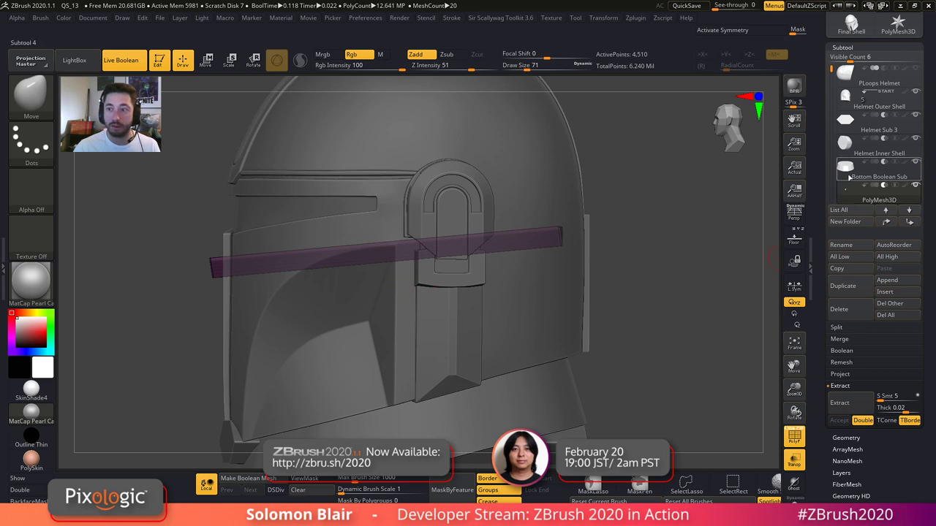
click(847, 185)
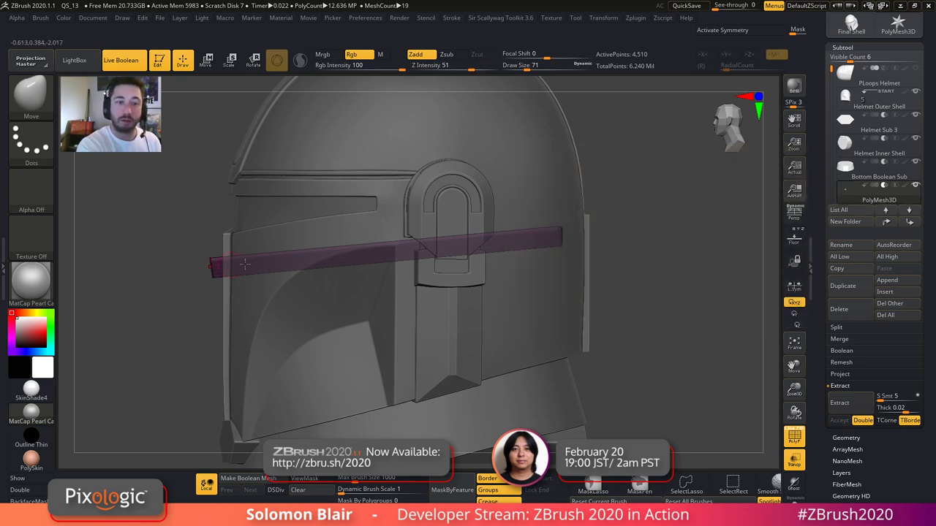
key(shift+f)
mouse_move(317, 272)
right_down()
mouse_move(361, 276)
mouse_move(334, 271)
right_up()
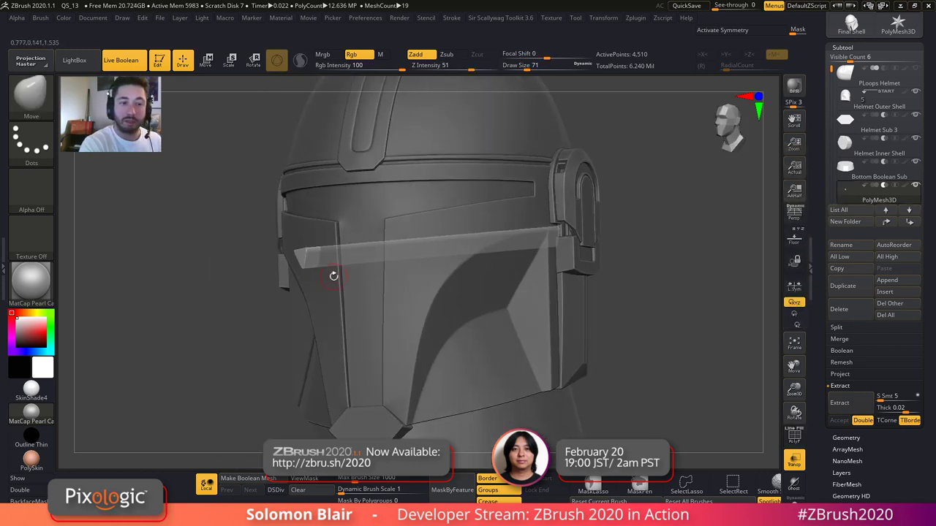
- Shorten the triangular cutter along its length so only a short piece crosses the cheek plate
key(w)
drag(343, 255, 271, 264)
key(shift+f)
key(shift+f)
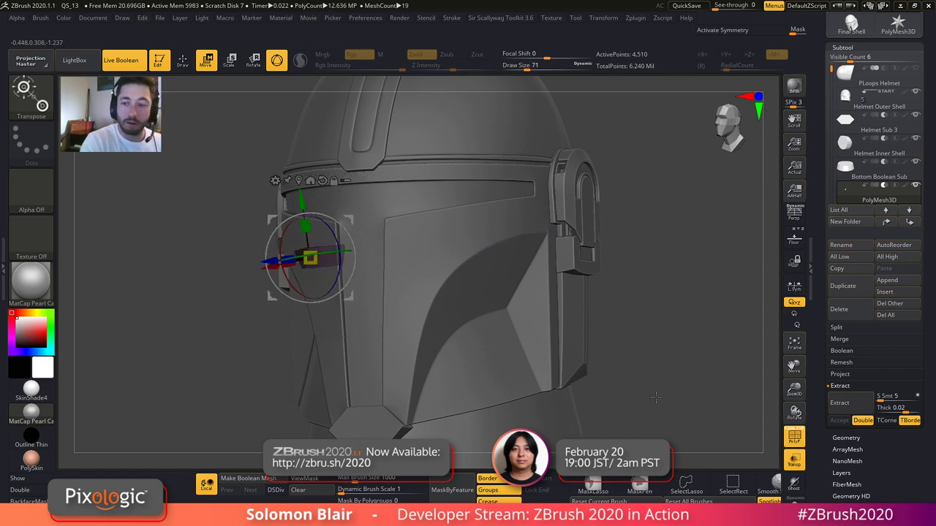
- Turn off transparency and examine the triangular recess in the cheek plate with and without the polyframe
click(795, 439)
click(797, 459)
key(q)
mouse_move(622, 247)
mouse_down()
mouse_move(571, 260)
mouse_move(622, 238)
mouse_up()
key(shift+f)
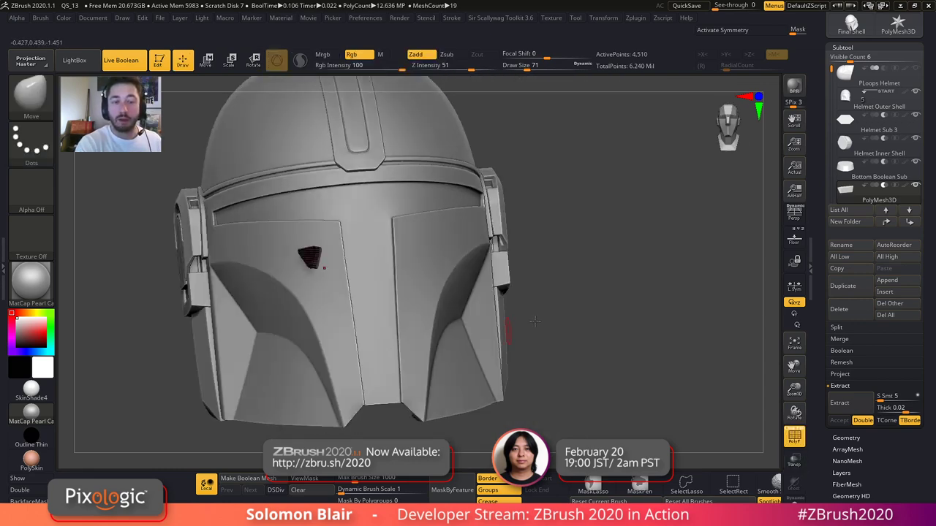
drag(512, 324, 534, 319)
key(shift+f)
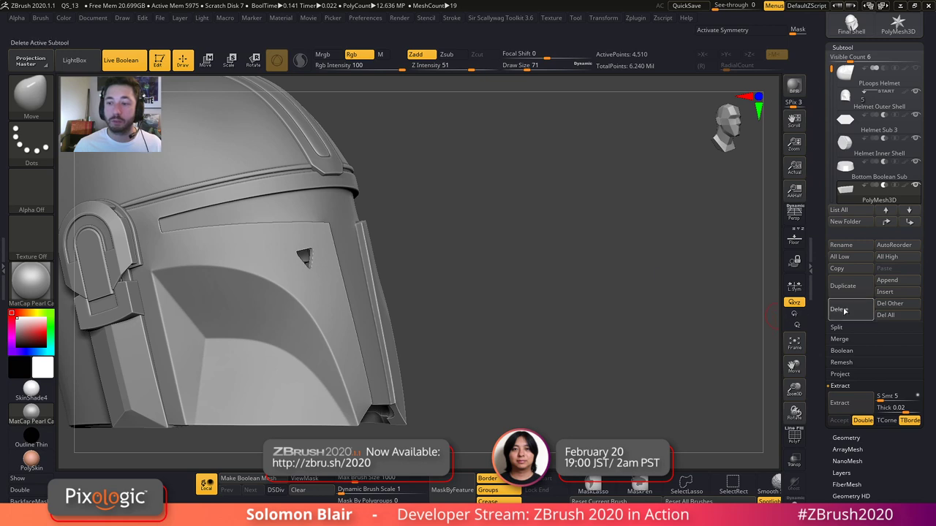
- Delete the triangular cutter subtool, return to the front view and select Helmet Outer Shell
click(845, 310)
click(759, 331)
drag(677, 318, 628, 313)
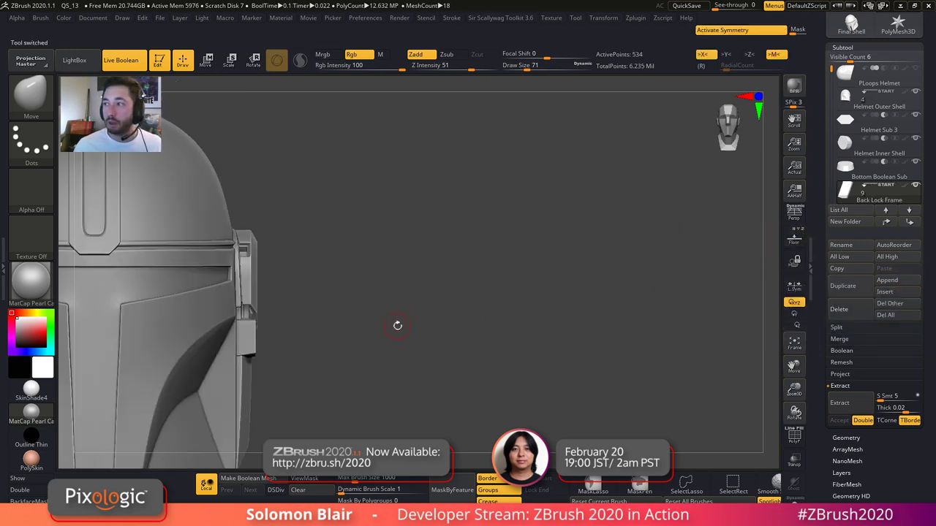
alt+drag(484, 312, 543, 292)
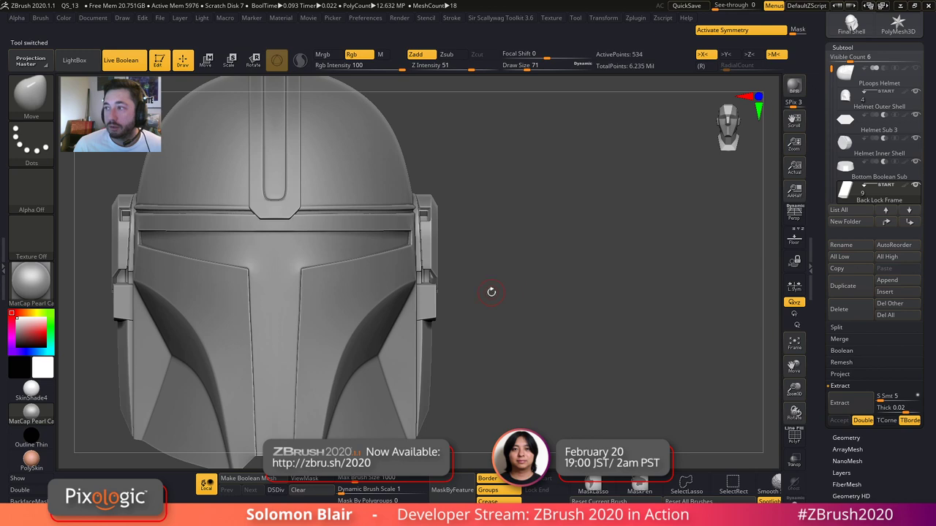
alt+right_drag(364, 318, 491, 311)
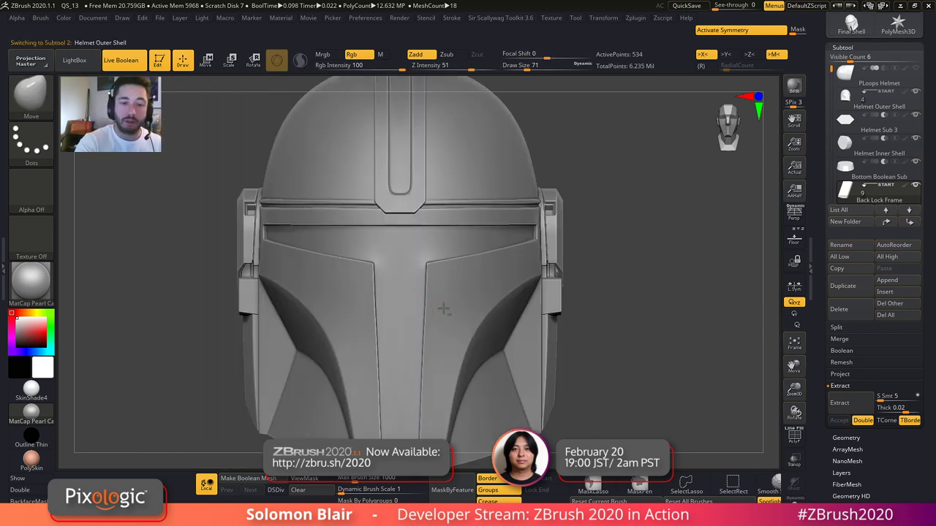
alt+right_drag(442, 403, 515, 307)
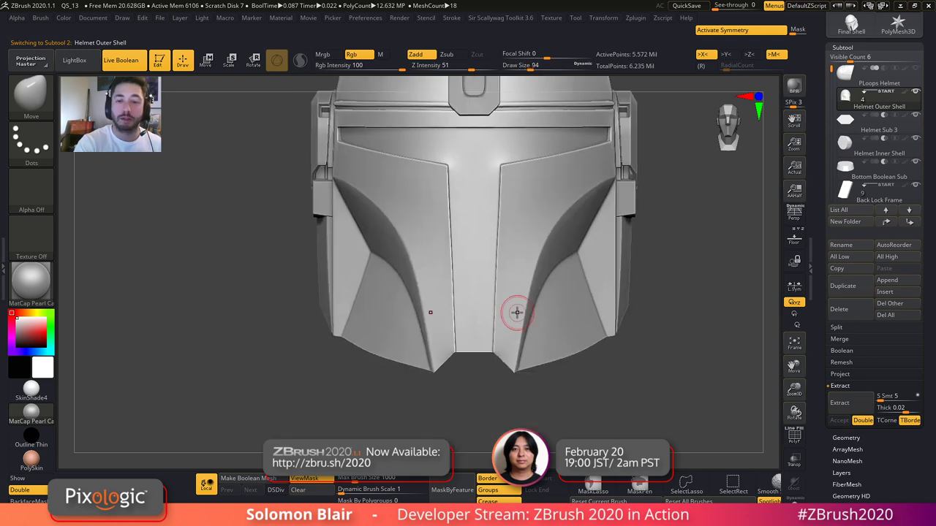
- Load the saved Spotlight set with the three helmet reference images and return to model editing
key(shift+z)
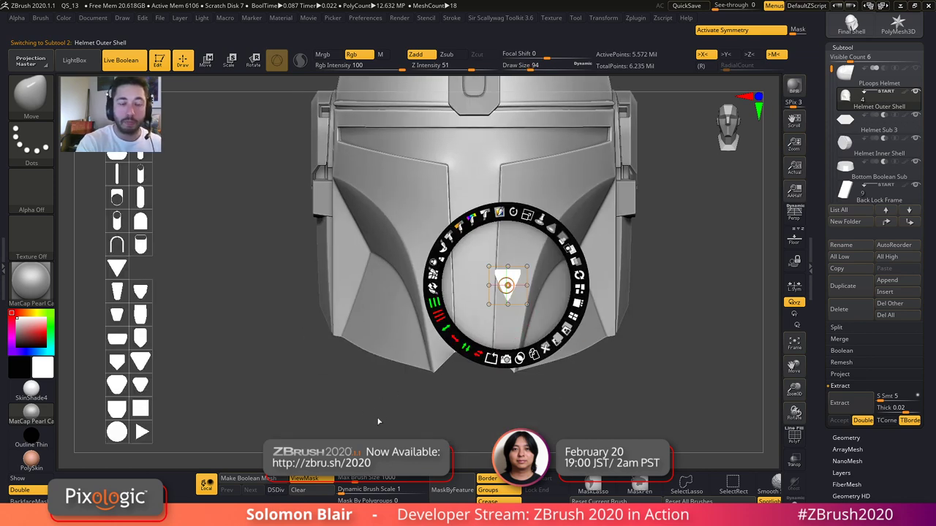
key(z)
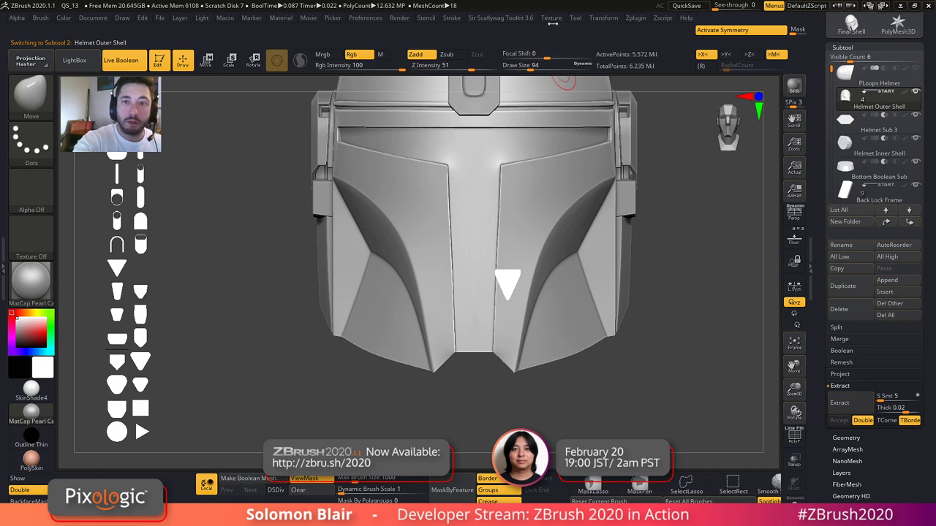
click(553, 20)
click(574, 39)
double_click(338, 200)
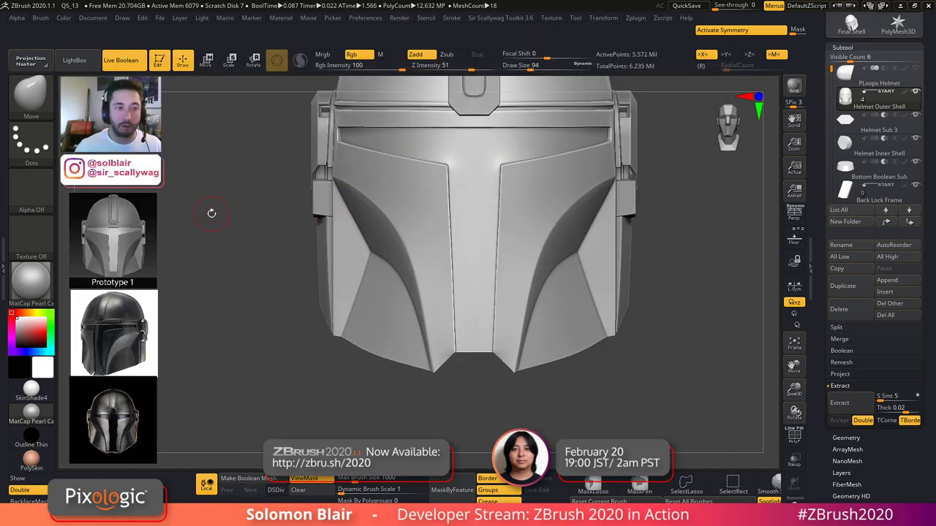
key(z)
key(z)
- Increase the draw size to 163 and examine the polygroups around the lower front of Helmet Outer Shell
key(bracketright)
key(bracketright)
key(bracketright)
key(bracketright)
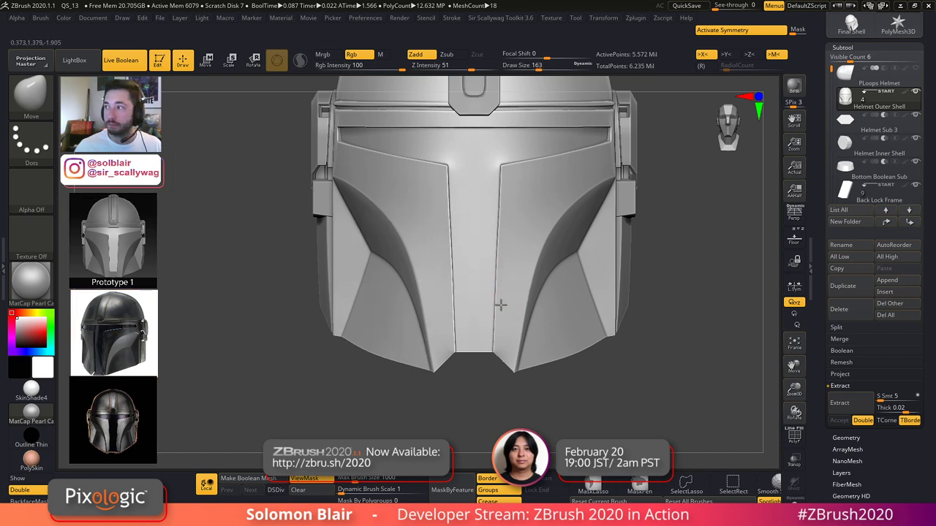
alt+right_drag(516, 291, 508, 303)
key(shift+f)
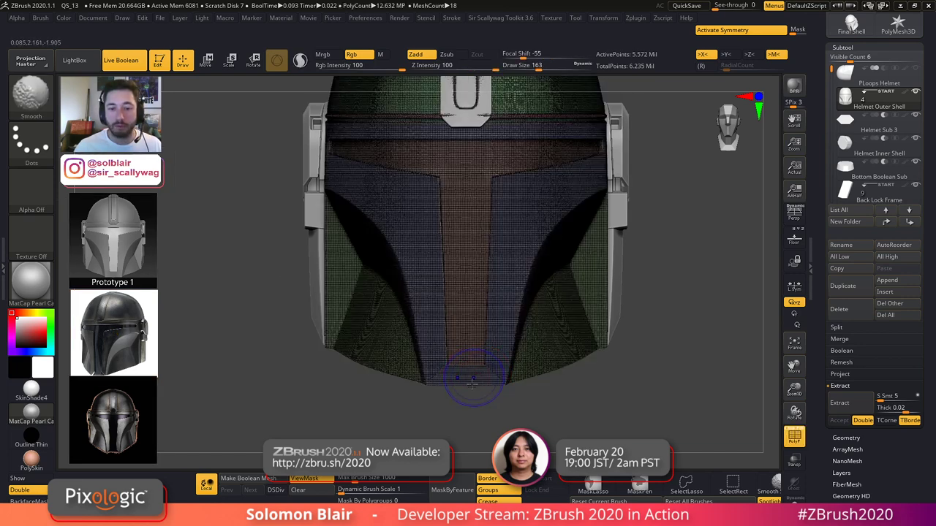
key(shift+f)
right_drag(479, 385, 497, 364)
key(shift+f)
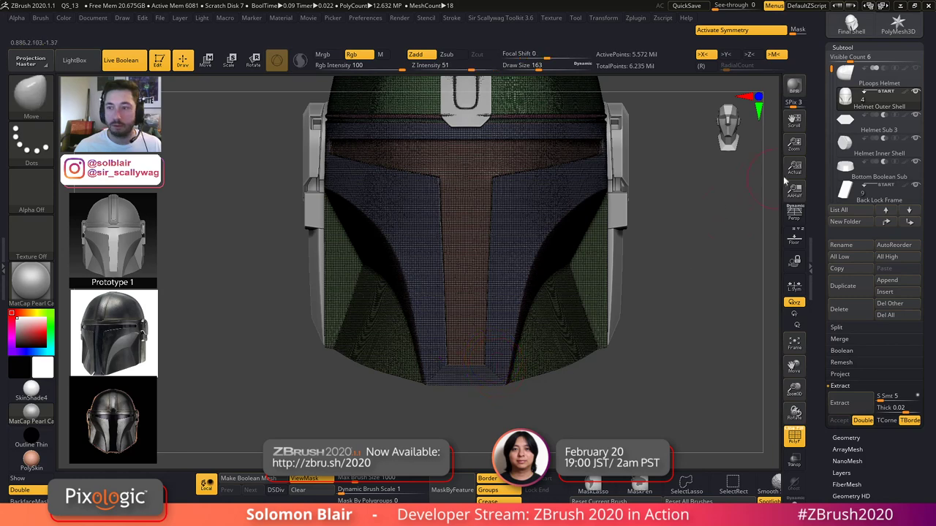
- Select Helmet Sub 3 and examine its hexagonal bar on its own, with and without the polyframe
click(842, 125)
key(shift+f)
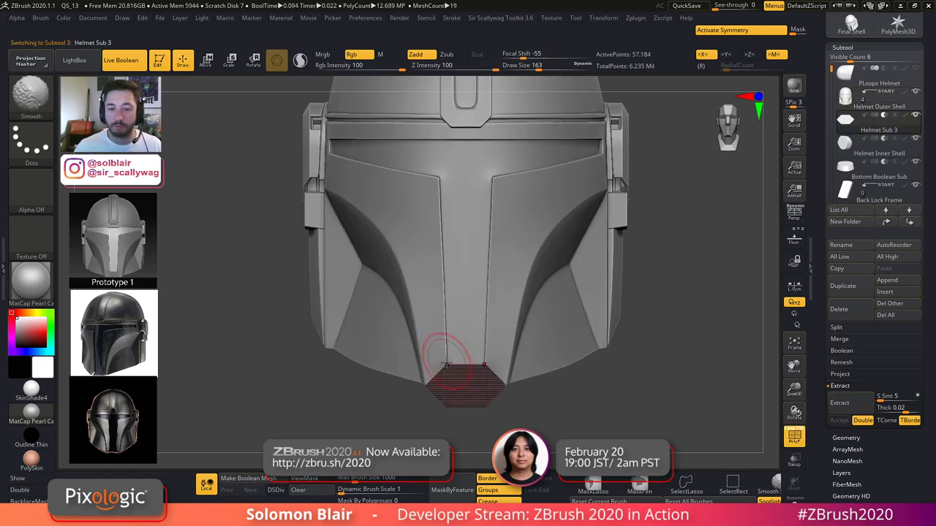
key(alt+s)
key(shift+f)
right_drag(421, 366, 462, 346)
key(shift+f)
alt+right_drag(329, 394, 385, 251)
ctrl+right_drag(386, 252, 342, 226)
key(shift+f)
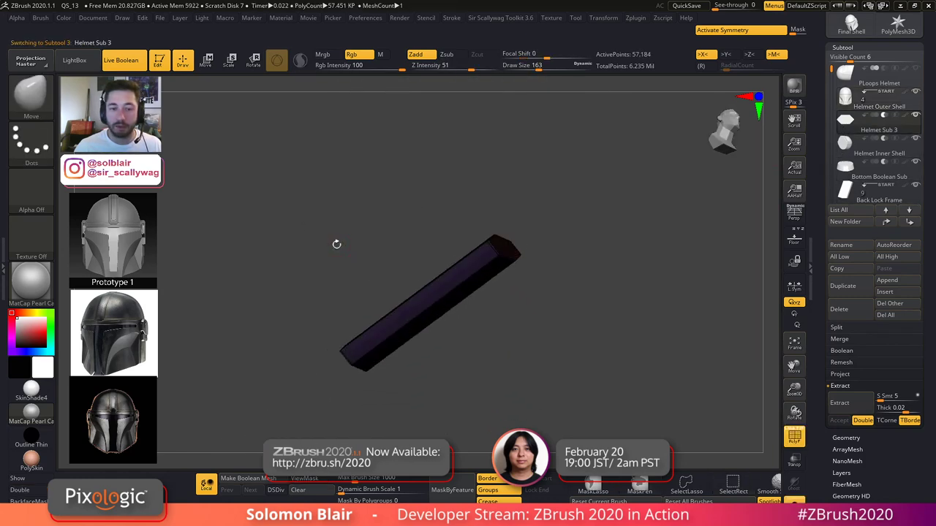
key(shift+f)
key(ctrl+shift+s)
right_drag(307, 270, 314, 202)
key(shift+f)
right_drag(250, 268, 362, 285)
right_drag(399, 347, 527, 301)
- Place the transform gizmo on the front end of the Helmet Sub 3 bar
key(shift+f)
key(w)
key(shift+f)
right_drag(660, 217, 664, 282)
ctrl+click(615, 208)
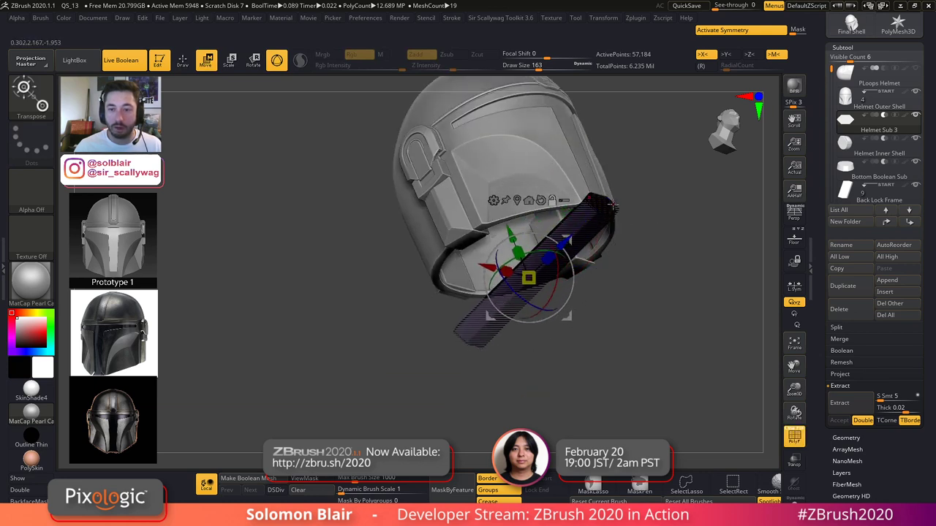
alt+click(605, 205)
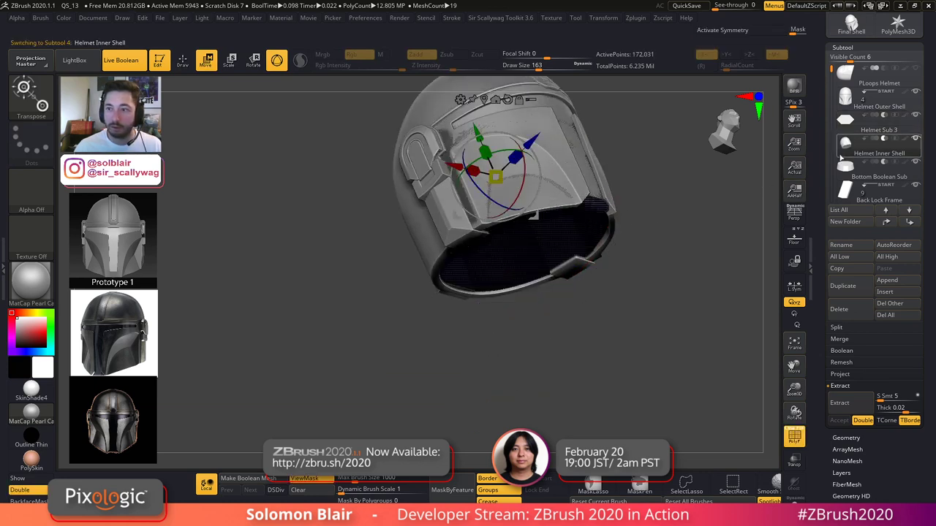
click(841, 129)
key(ctrl+shift+s)
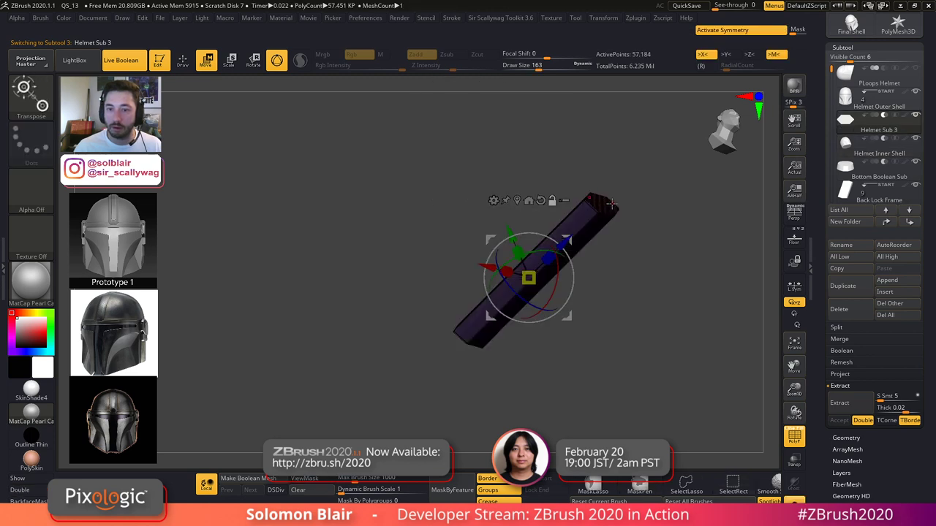
click(612, 204)
key(shift+f)
key(ctrl+shift+s)
key(shift+f)
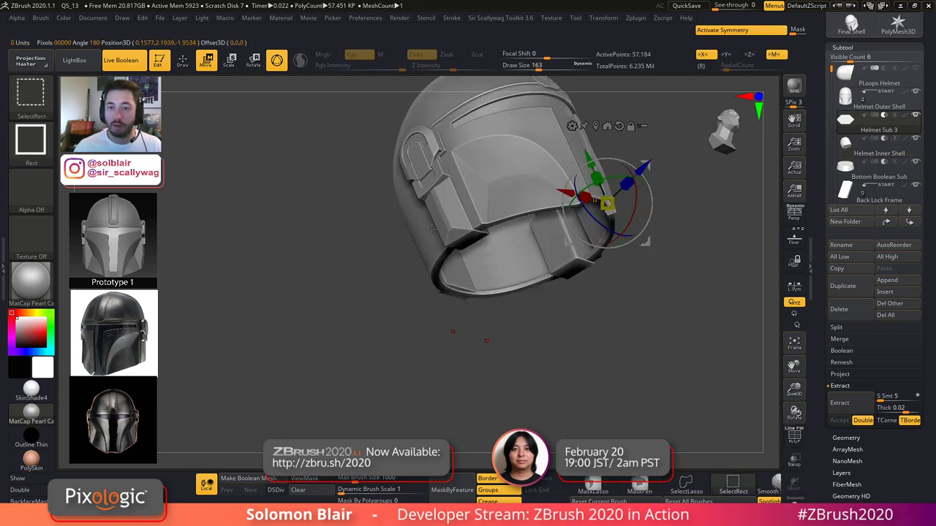
- Shorten the Helmet Sub 3 bar along its length toward its front end and check the chin cutout
drag(369, 252, 371, 281)
drag(630, 177, 612, 201)
mouse_move(628, 257)
mouse_down()
mouse_move(646, 245)
mouse_move(617, 331)
mouse_up()
key(q)
key(shift+f)
mouse_move(660, 206)
alt+mouse_down()
mouse_move(618, 214)
mouse_move(486, 336)
mouse_move(434, 337)
alt+mouse_up()
key(shift+f)
mouse_move(413, 299)
ctrl+right_down()
mouse_move(428, 273)
mouse_move(436, 293)
ctrl+right_up()
key(shift+f)
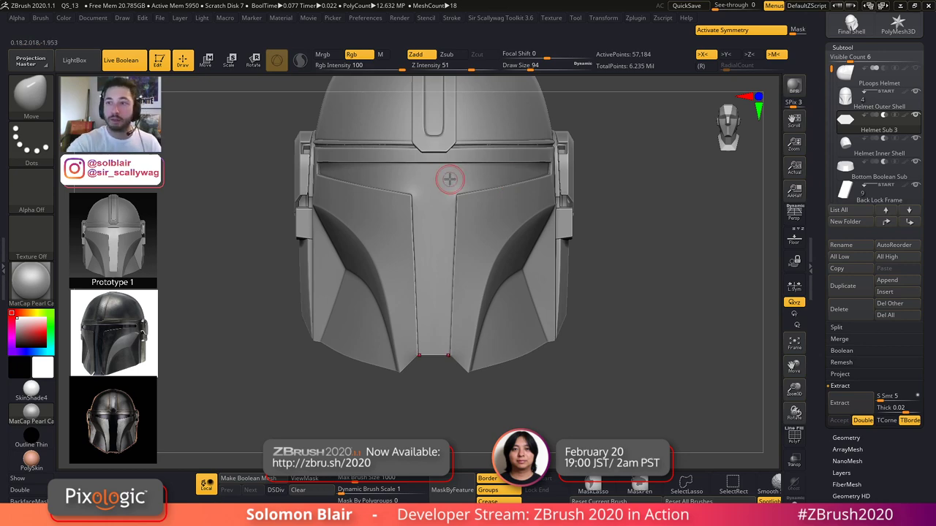
- Switch to the Final Shell tool and examine the visor opening and hollow interior from the front and below
drag(845, 40, 844, 53)
right_drag(508, 226, 464, 123)
right_drag(467, 265, 563, 425)
alt+right_drag(525, 282, 512, 344)
ctrl+right_drag(512, 343, 459, 234)
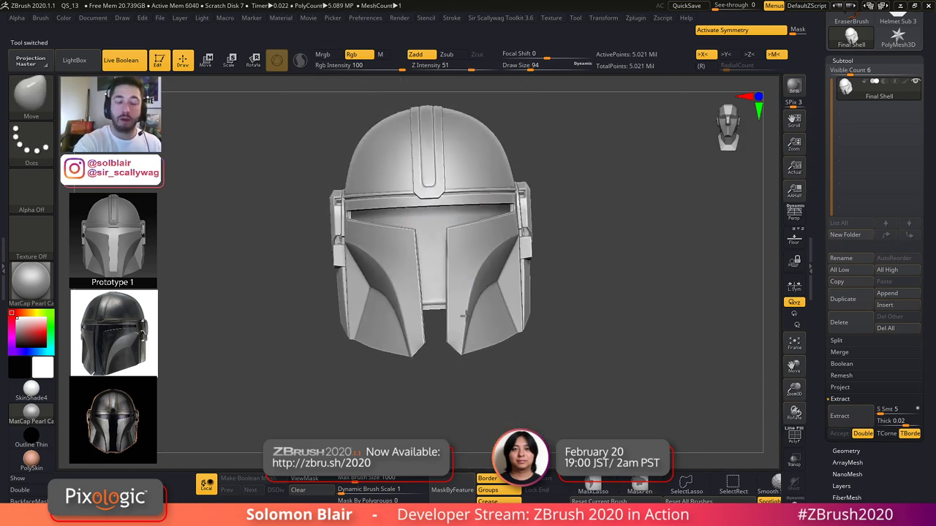
alt+right_drag(465, 296, 476, 375)
ctrl+right_drag(520, 345, 525, 347)
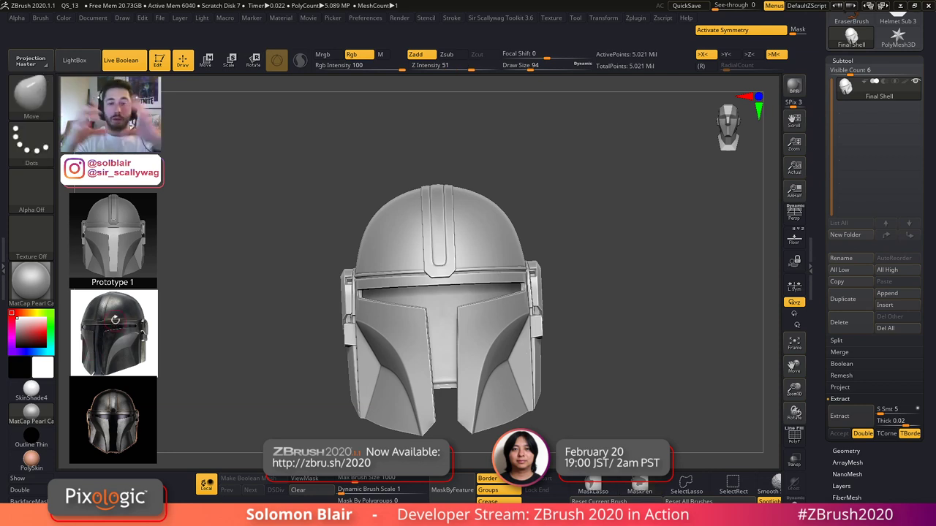
drag(596, 336, 615, 202)
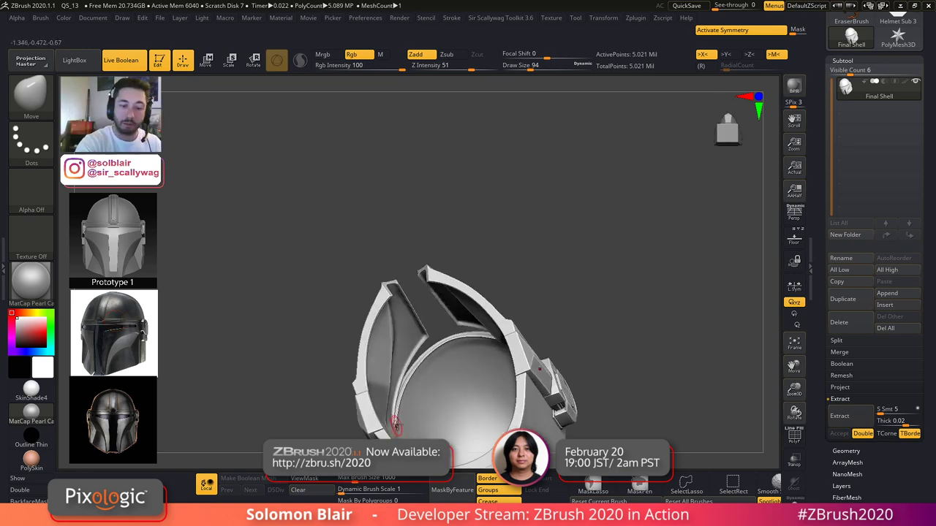
ctrl+right_drag(396, 419, 407, 425)
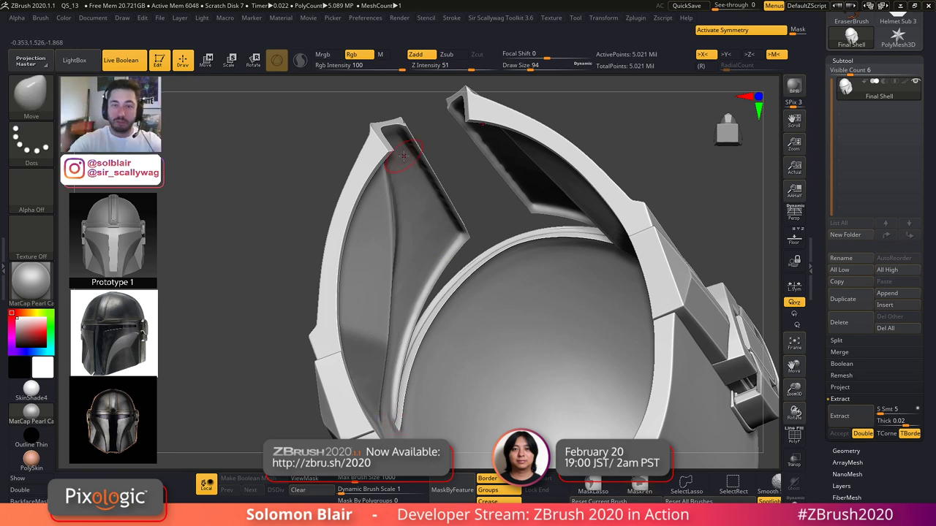
- Isolate half of the Final Shell helmet from the front with symmetry off, try to move it, and undo the changes
mouse_move(403, 155)
ctrl+right_down()
mouse_move(416, 253)
mouse_move(441, 290)
mouse_move(409, 139)
ctrl+right_up()
shift+right_drag(449, 327, 443, 262)
ctrl+right_drag(443, 262, 455, 308)
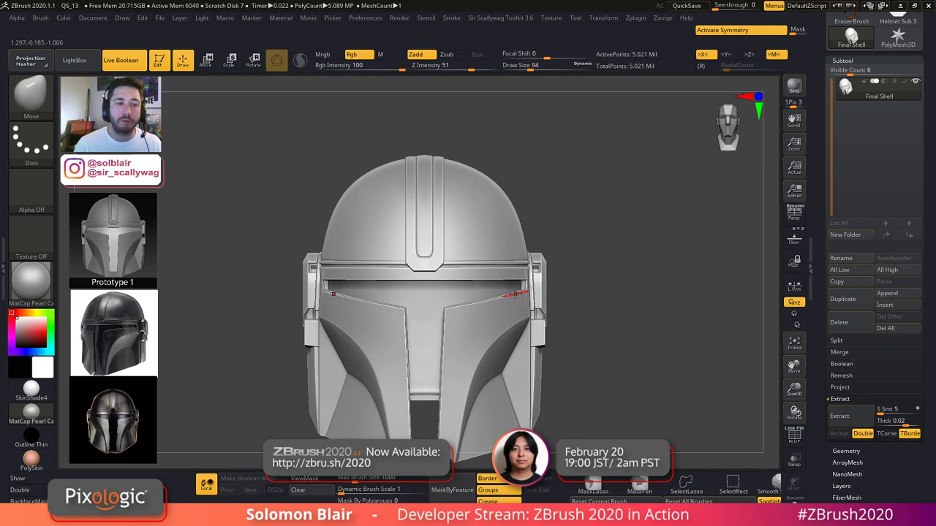
key(x)
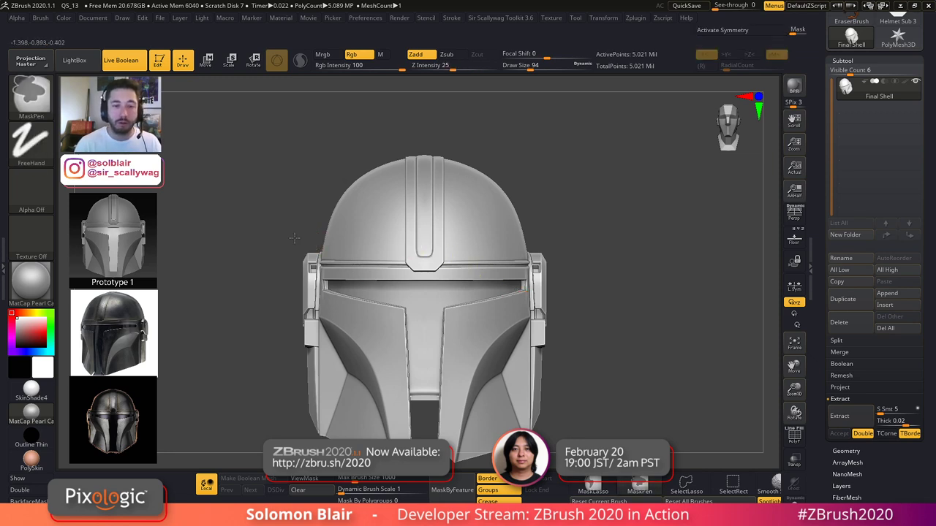
ctrl+right_drag(309, 238, 275, 205)
ctrl+shift+drag(246, 159, 431, 468)
key(w)
drag(371, 296, 368, 320)
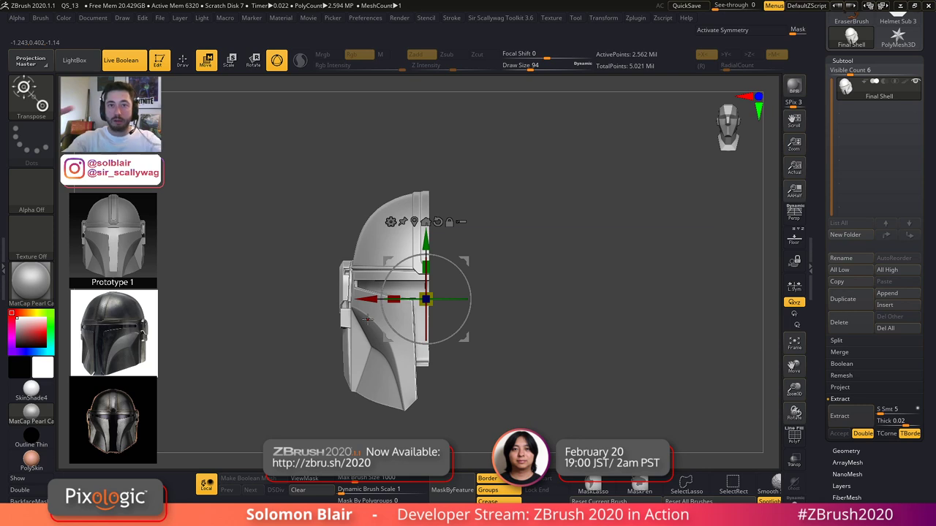
key(ctrl+z)
key(ctrl+z)
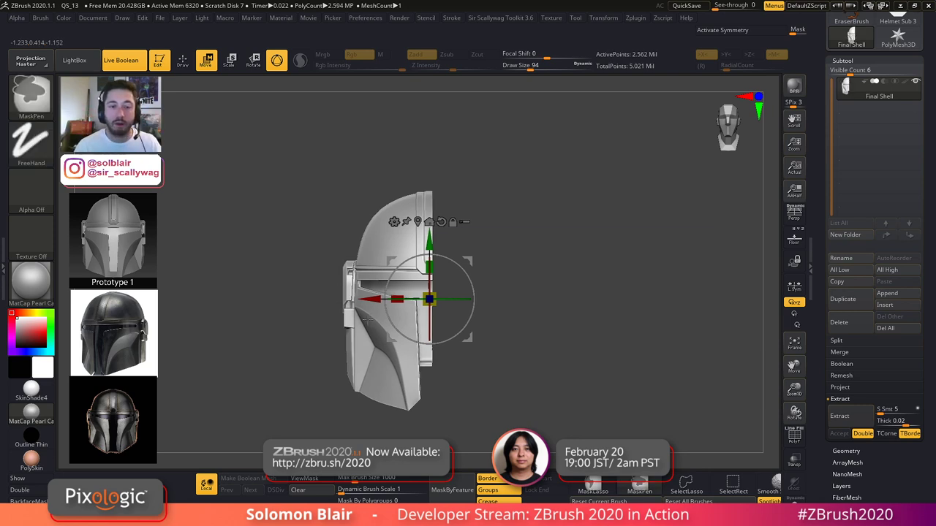
- Return to drawing with symmetry on and examine the complete Final Shell's visor opening from the front and a low angle
key(q)
key(x)
key(s)
drag(450, 257, 459, 255)
mouse_move(459, 255)
ctrl+right_down()
mouse_move(476, 267)
mouse_move(452, 220)
ctrl+right_up()
key(s)
drag(454, 218, 451, 218)
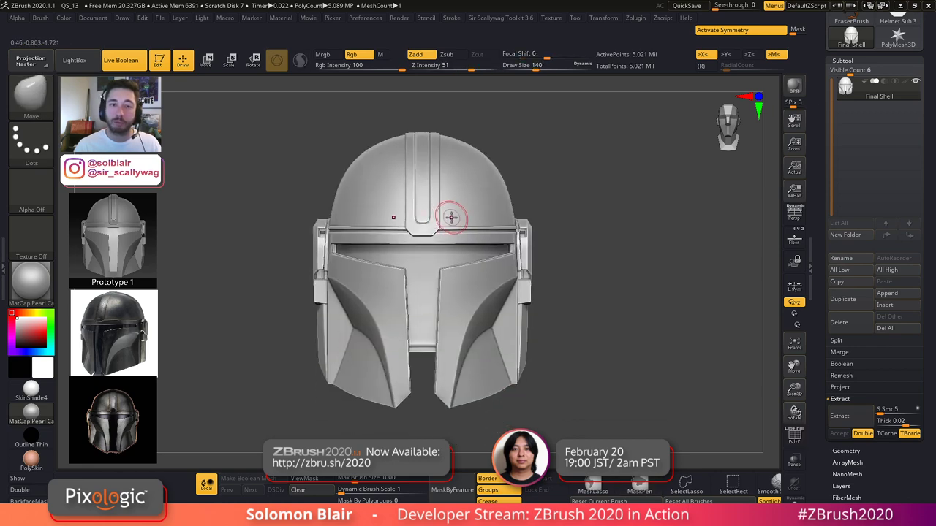
right_drag(448, 217, 445, 195)
mouse_move(420, 227)
right_down()
mouse_move(431, 219)
mouse_move(511, 241)
right_up()
mouse_move(578, 285)
right_down()
mouse_move(570, 253)
mouse_move(591, 330)
mouse_move(602, 323)
mouse_move(578, 274)
right_up()
key(s)
key(shift+f)
key(shift+f)
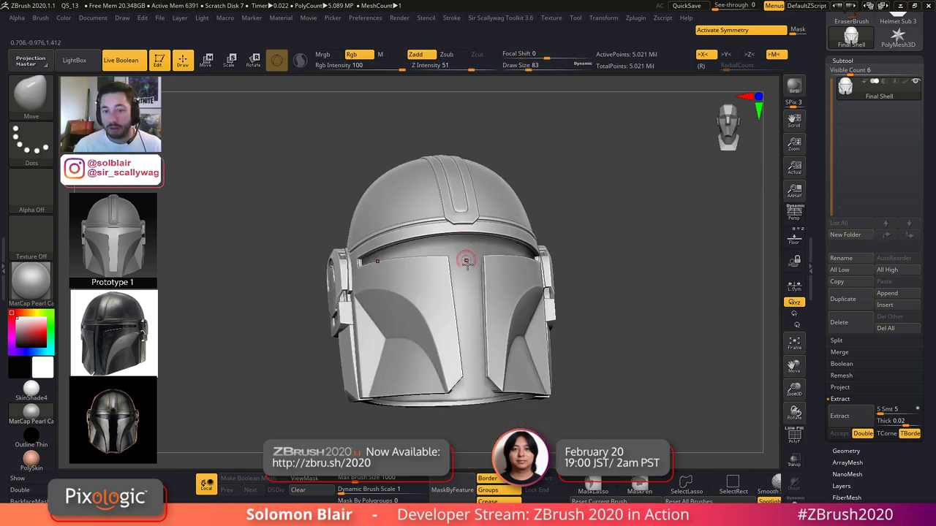
- Switch back to the Helmet Sub 3 tool and check the chin subtraction from the front with the polyframe on
drag(825, 94, 824, 133)
click(898, 57)
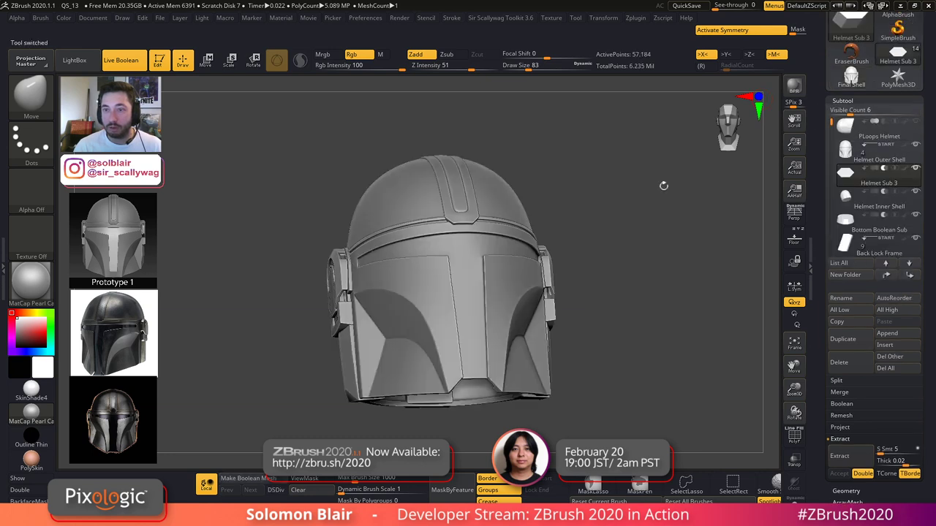
key(shift+f)
right_drag(471, 265, 468, 275)
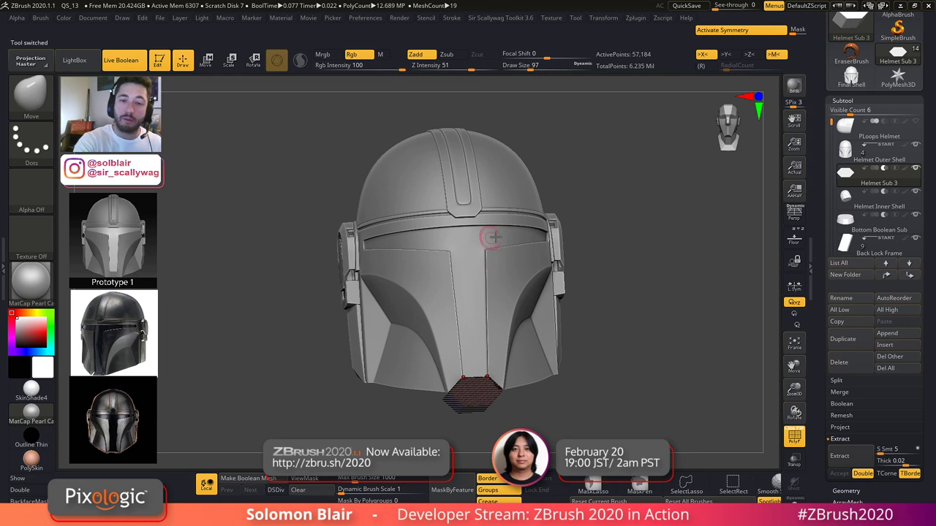
right_drag(520, 271, 430, 244)
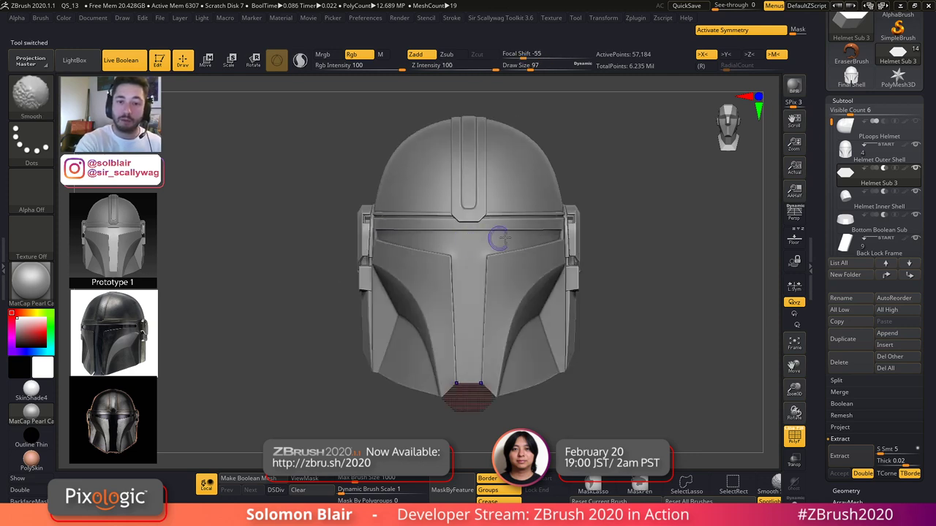
key(shift)
- Select the PLoops Helmet subtool and examine its polygroups around the T-shaped visor
click(848, 127)
key(shift+f)
right_drag(520, 290, 498, 288)
ctrl+right_drag(498, 288, 483, 269)
key(shift+f)
key(s)
drag(434, 286, 430, 285)
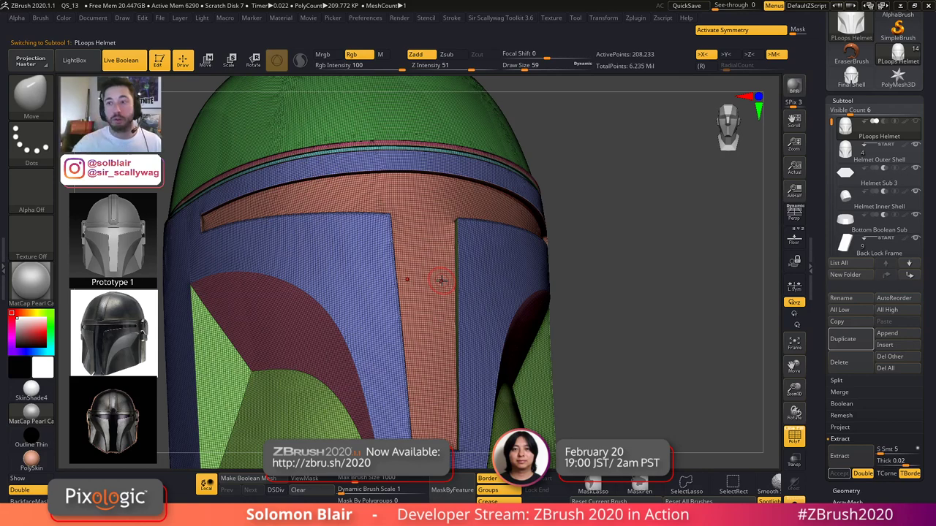
key(s)
drag(424, 274, 419, 273)
alt+right_drag(412, 261, 411, 201)
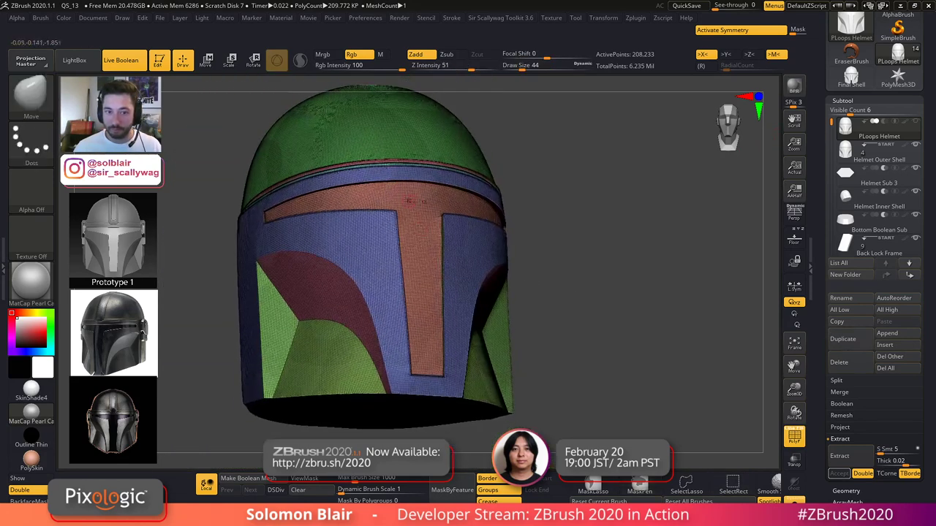
- Isolate the T-shaped visor polygroup of PLoops Helmet to examine it, and bring the full helmet back
ctrl+shift+click(449, 203)
alt+right_drag(623, 238, 700, 252)
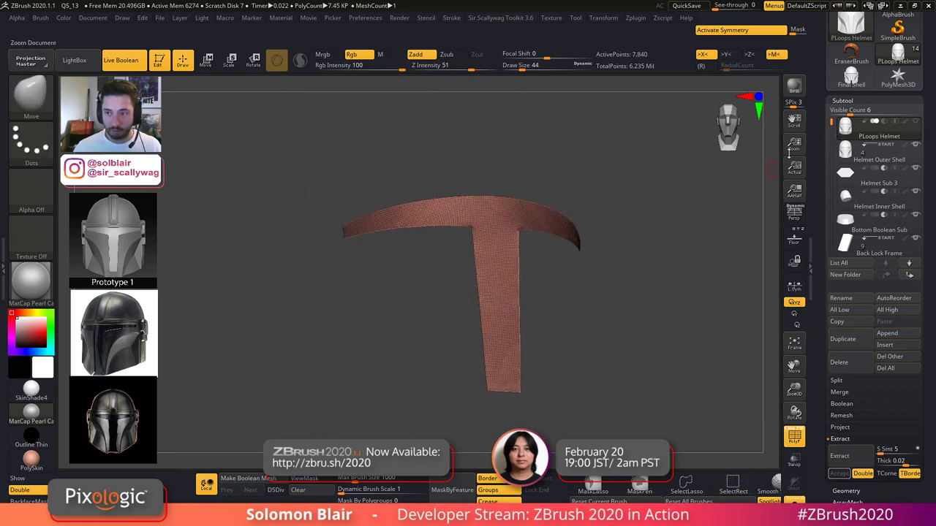
ctrl+right_drag(572, 167, 566, 208)
ctrl+shift+click(662, 190)
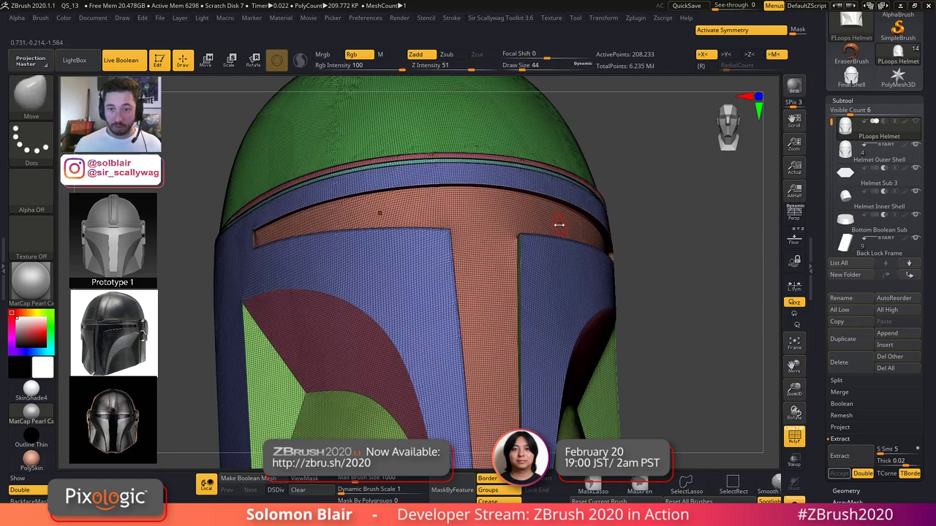
ctrl+shift+click(566, 213)
right_drag(654, 357, 696, 347)
ctrl+right_drag(696, 346, 668, 330)
ctrl+click(668, 330)
ctrl+shift+click(681, 323)
key(shift+f)
alt+right_drag(704, 370, 639, 325)
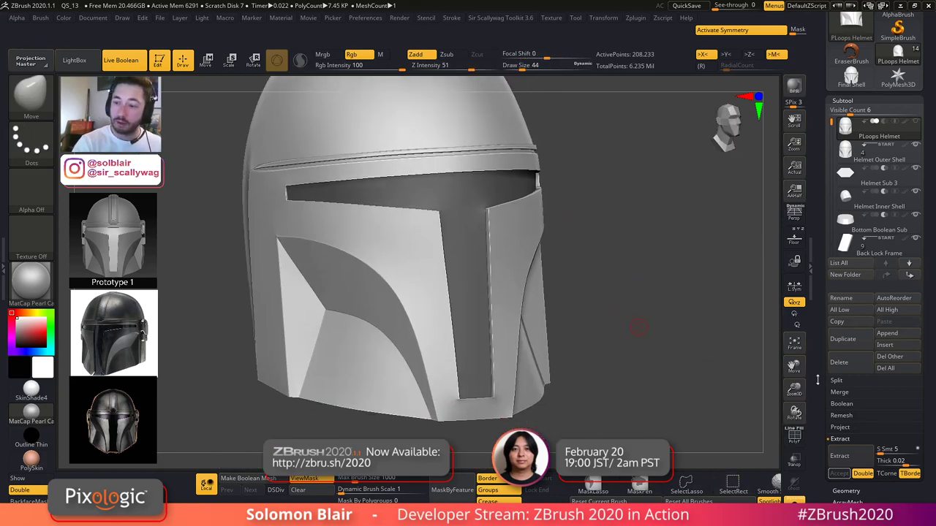
- Isolate the T-shaped visor polygroup of PLoops Helmet and mask it completely
ctrl+drag(661, 361, 661, 386)
ctrl+shift+click(485, 186)
key(ctrl+a)
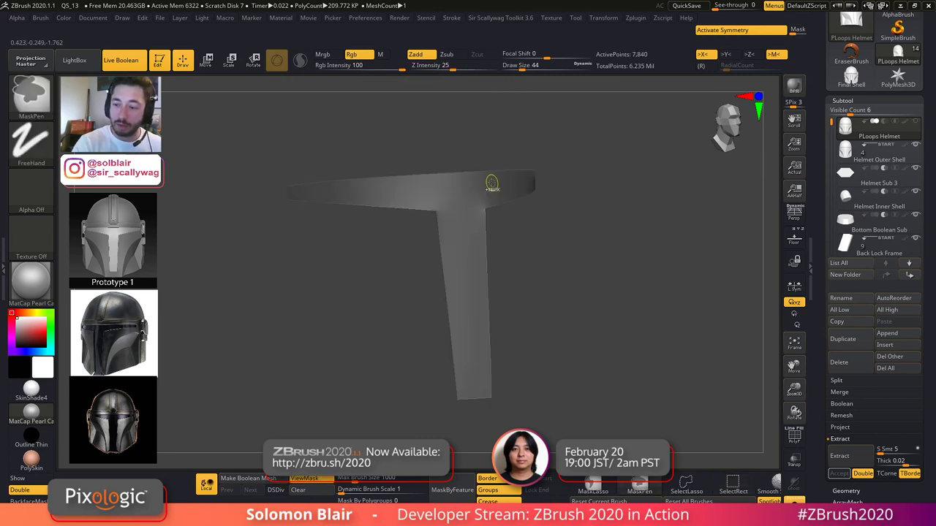
key(shift+f)
right_drag(647, 316, 631, 296)
- Extract the masked visor as a new subtool with smoothness 5 and thickness 0.02, accept it, and clear its mask
drag(838, 483, 838, 457)
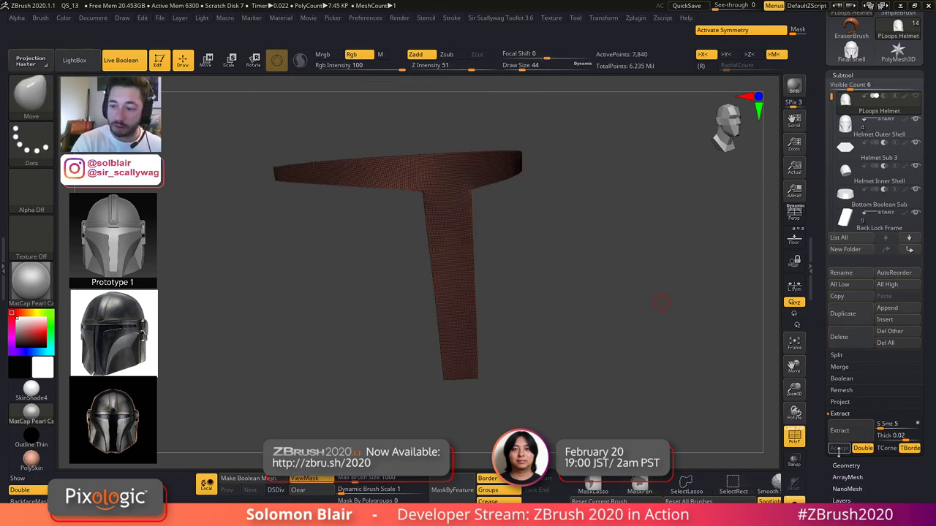
click(859, 435)
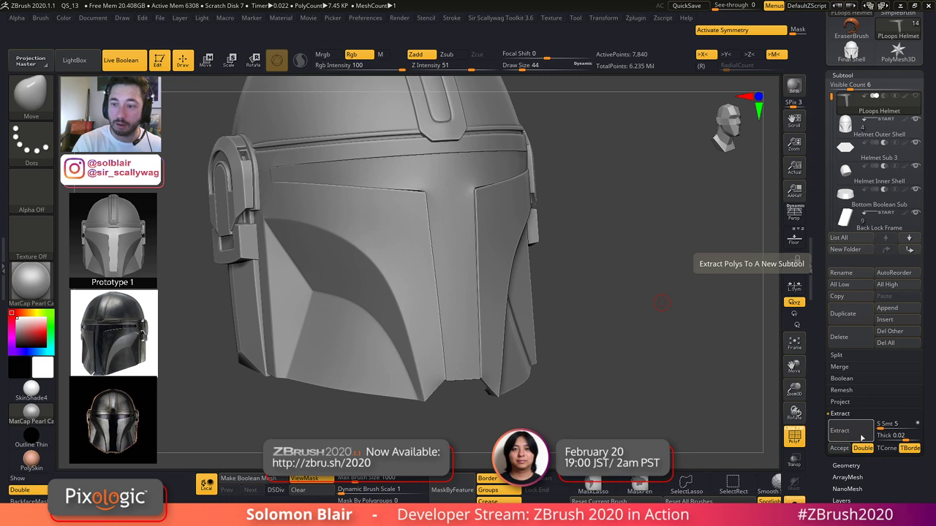
click(840, 448)
alt+right_drag(524, 180, 593, 295)
ctrl+drag(593, 295, 607, 309)
key(shift+f)
ctrl+right_drag(504, 249, 498, 274)
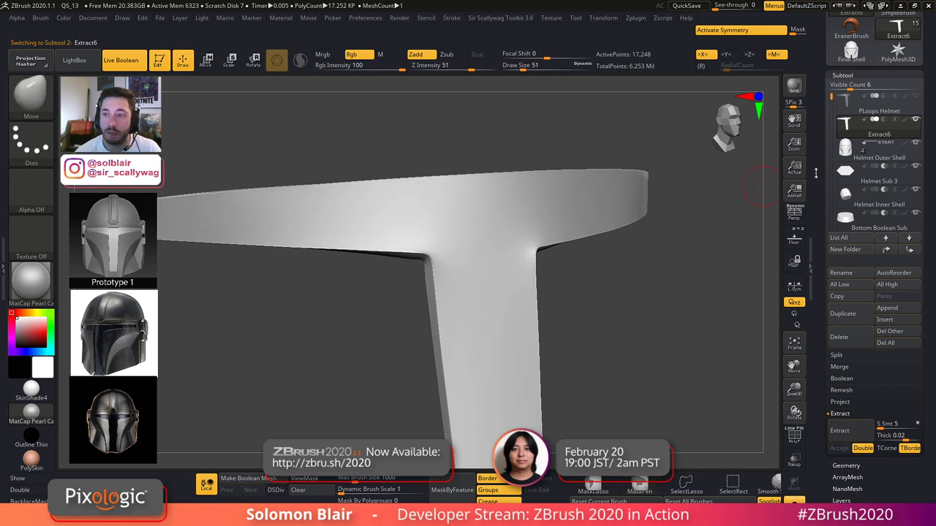
- Rename the extracted visor subtool to Visor Sub and move it below Helmet Sub 3 in the subtool order
click(848, 278)
text(Visor Su)
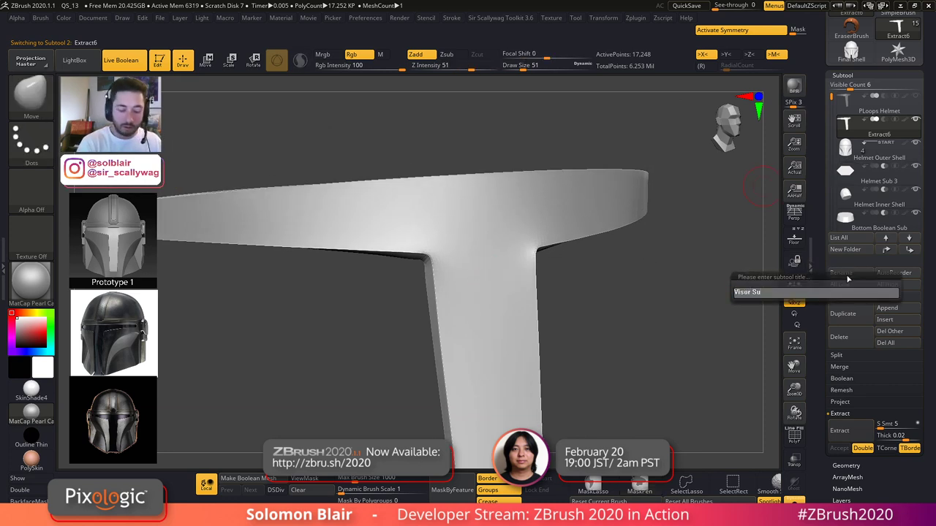
text(b)
key(Return)
drag(851, 132, 847, 172)
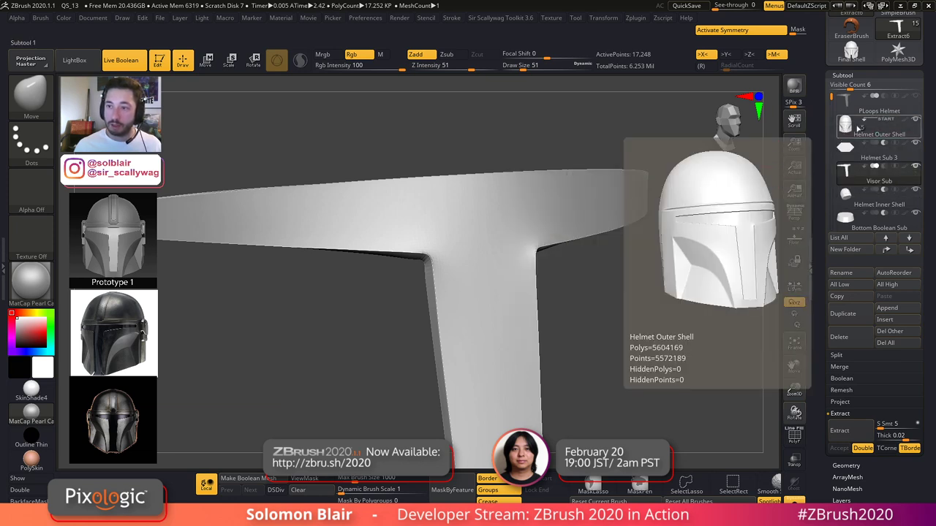
drag(830, 97, 831, 110)
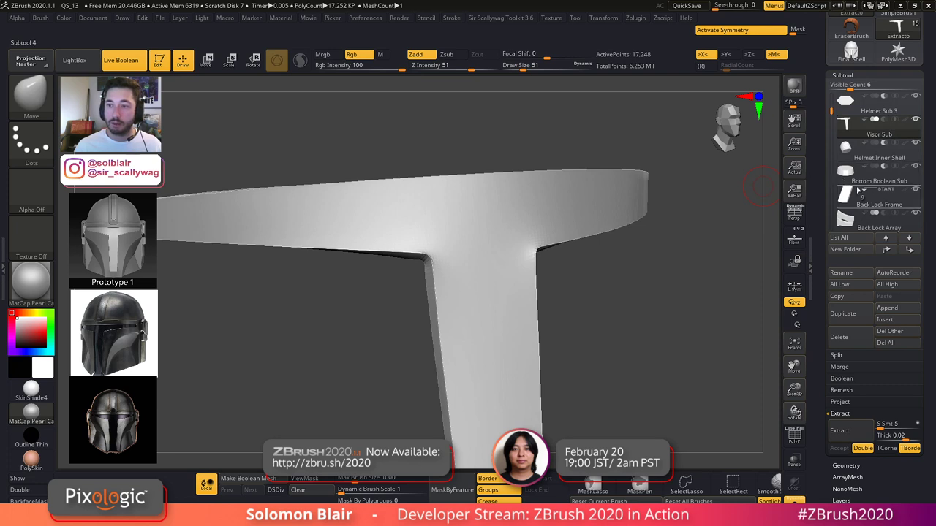
ctrl+right_drag(684, 279, 688, 265)
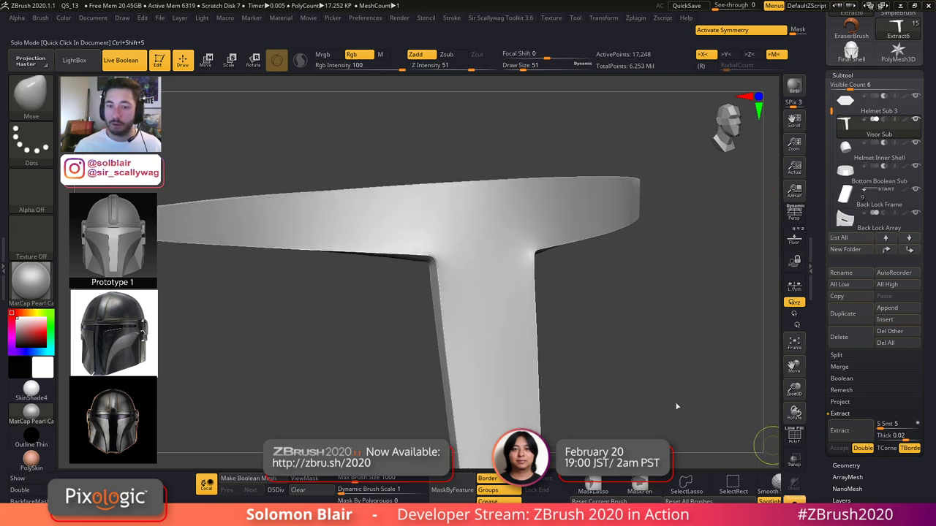
- Show all subtools and check how Visor Sub's inner corners fit the helmet's visor, with and without the polyframe
click(760, 474)
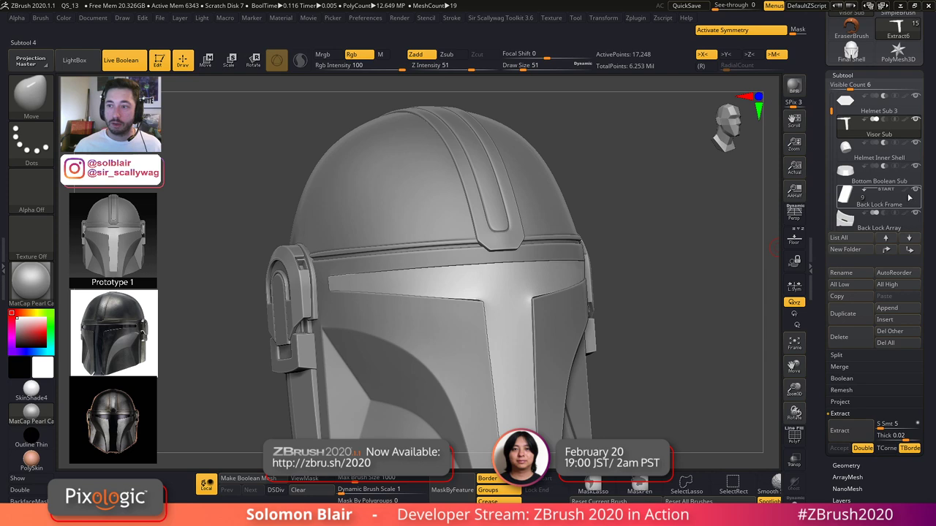
alt+click(533, 296)
alt+right_drag(491, 301, 449, 248)
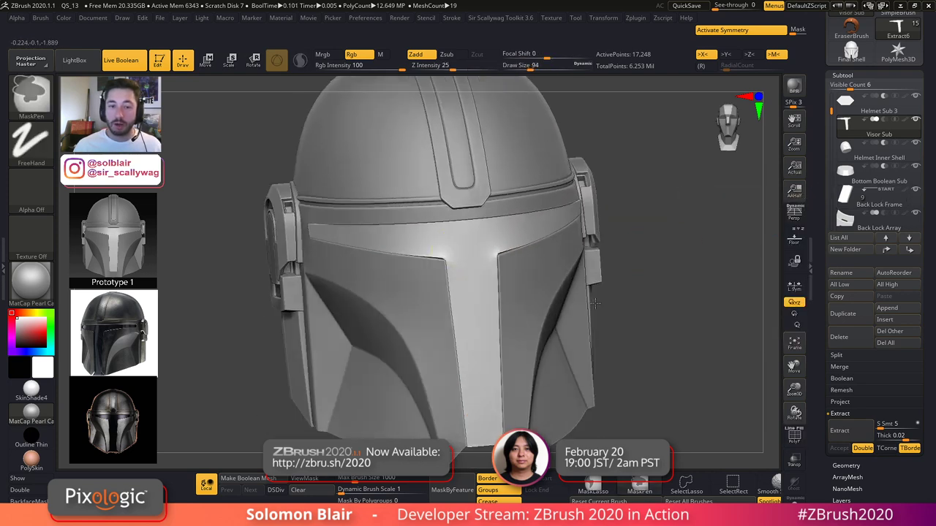
ctrl+right_drag(594, 303, 531, 297)
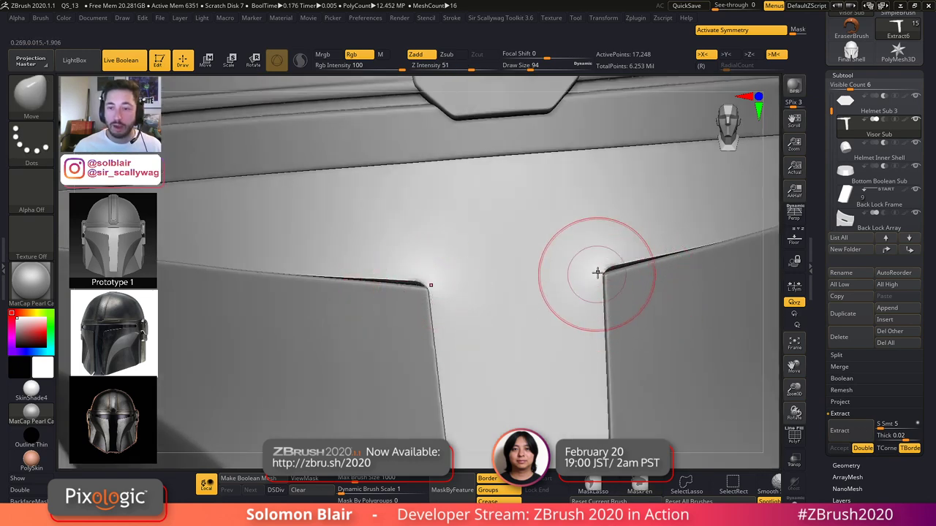
key(shift+f)
key(shift+f)
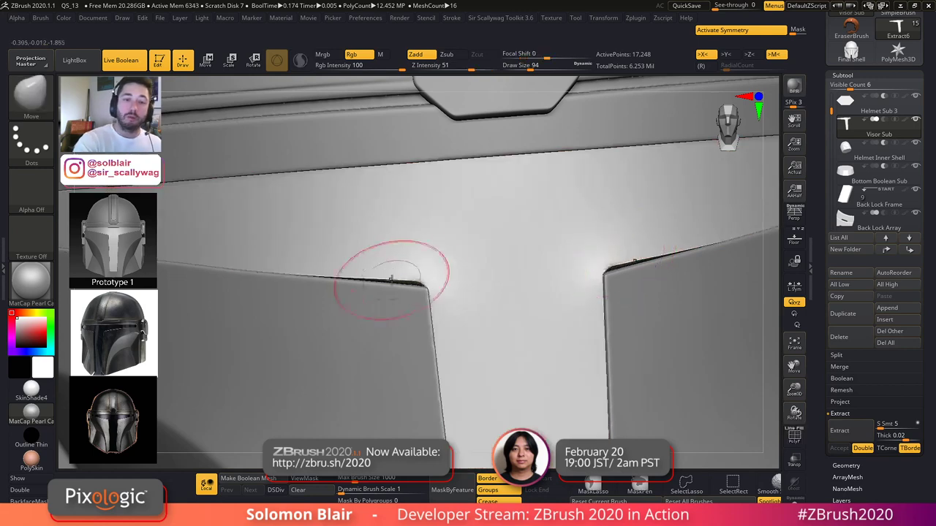
key([)
ctrl+right_drag(647, 334, 556, 324)
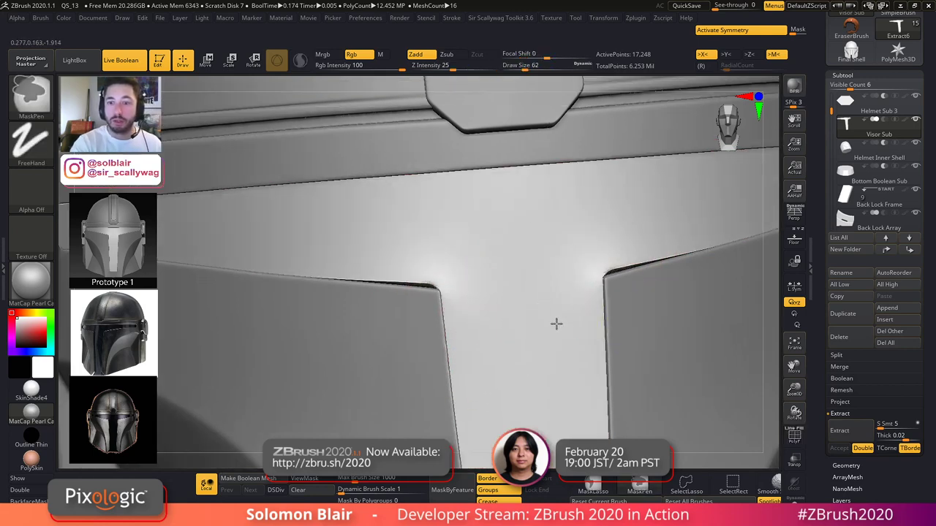
key(shift+f)
key(])
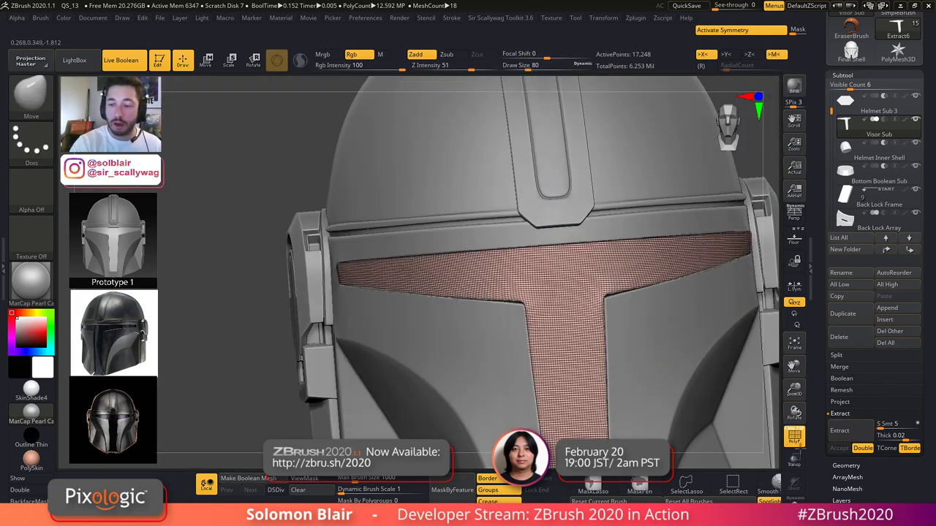
- Solo Visor Sub with its polyframe and isolate its individual polygroups to examine the extraction
click(794, 502)
ctrl+right_drag(581, 317, 600, 314)
right_drag(531, 320, 511, 266)
key(shift+f)
alt+right_drag(700, 370, 563, 328)
mouse_move(563, 327)
right_down()
mouse_move(567, 380)
mouse_move(491, 224)
mouse_move(517, 253)
mouse_move(473, 325)
mouse_move(485, 297)
mouse_move(511, 322)
right_up()
key(shift+f)
ctrl+shift+click(479, 304)
ctrl+shift+click(537, 314)
ctrl+shift+click(468, 304)
ctrl+shift+click(568, 356)
- Examine the topology near Visor Sub's inner corner up close, isolating the large face polygroup and restoring the full mesh
mouse_move(464, 278)
right_down()
mouse_move(517, 326)
mouse_move(488, 278)
mouse_move(509, 258)
mouse_move(553, 278)
right_up()
mouse_move(497, 274)
right_down()
mouse_move(494, 249)
mouse_move(460, 301)
mouse_move(524, 328)
mouse_move(531, 275)
mouse_move(527, 288)
right_up()
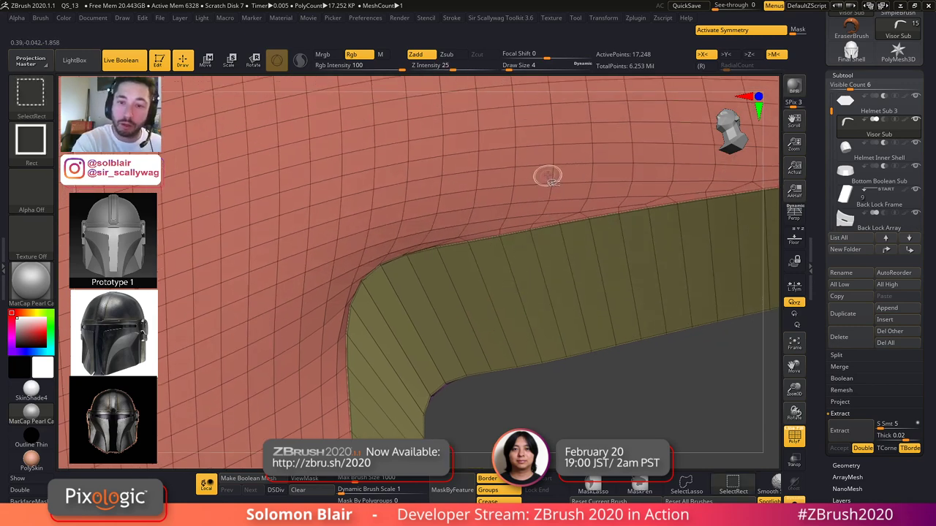
ctrl+shift+click(548, 177)
mouse_move(638, 388)
ctrl+right_down()
mouse_move(631, 351)
mouse_move(666, 358)
mouse_move(548, 295)
ctrl+right_up()
ctrl+shift+click(666, 358)
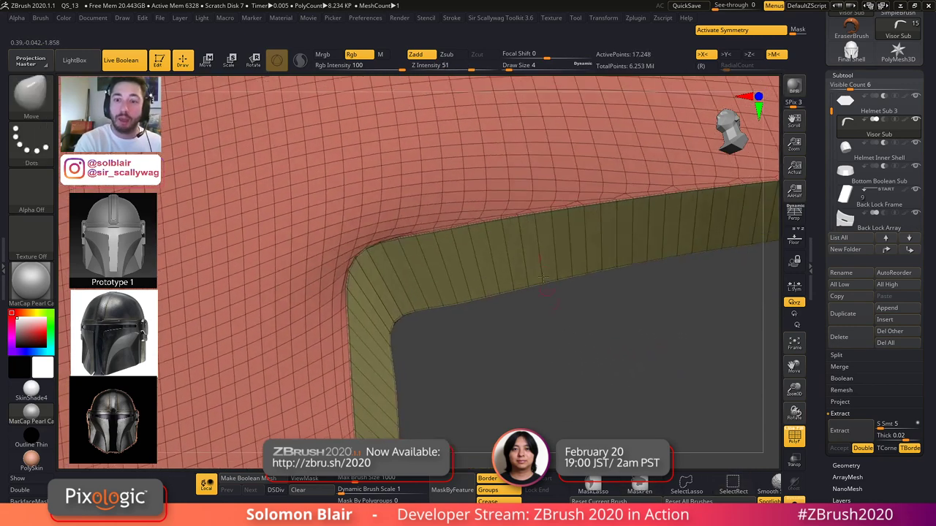
ctrl+right_drag(552, 258, 556, 313)
mouse_move(518, 191)
alt+right_down()
mouse_move(495, 281)
mouse_move(484, 238)
mouse_move(522, 228)
mouse_move(527, 244)
alt+right_up()
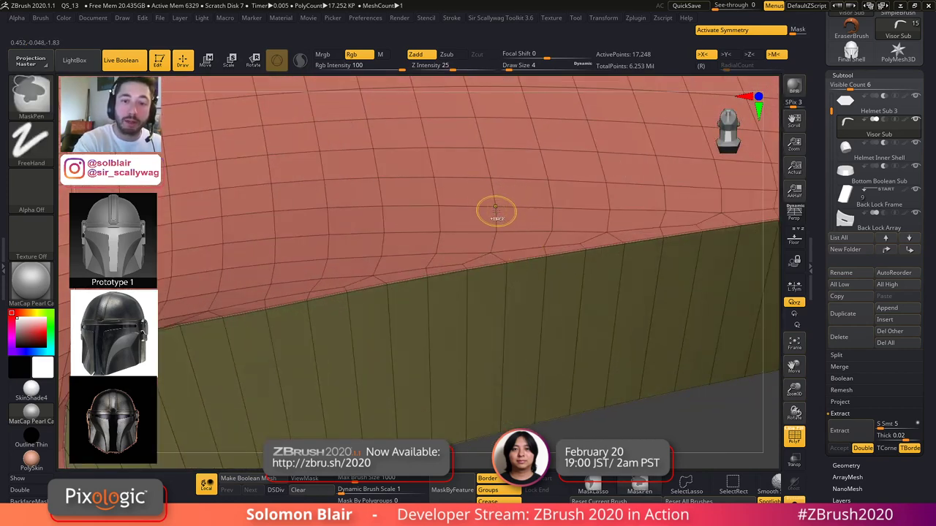
ctrl+right_drag(497, 220, 497, 243)
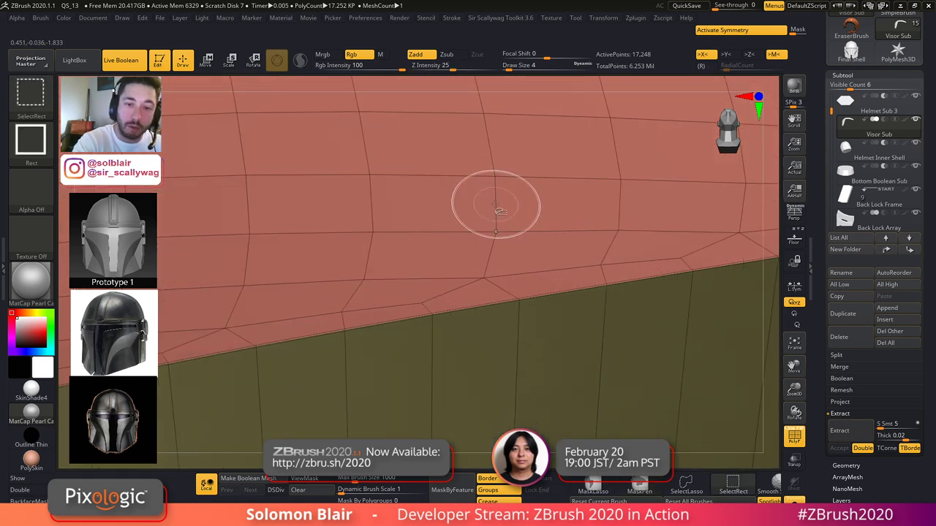
ctrl+shift+click(499, 168)
ctrl+right_drag(499, 168, 447, 221)
ctrl+shift+click(556, 334)
right_drag(555, 334, 515, 272)
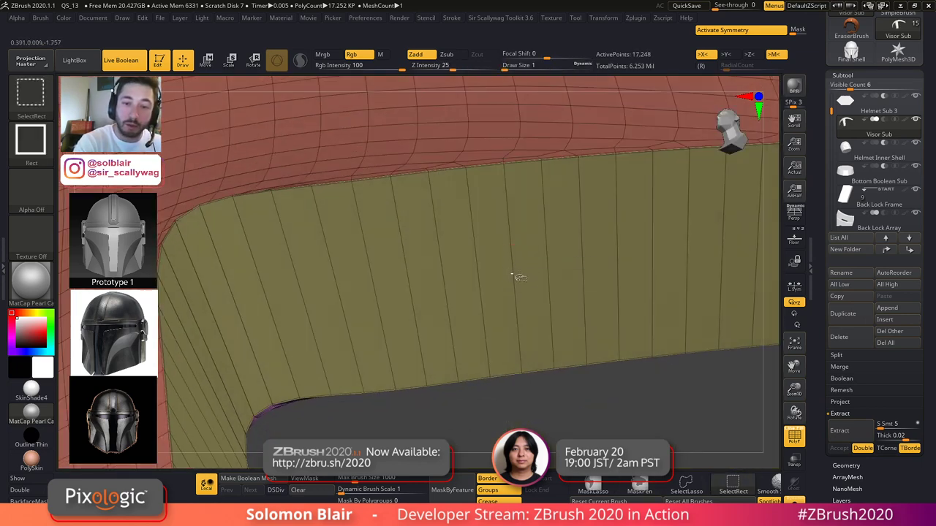
- Isolate Visor Sub's rim polygroup, restore the full mesh, and inspect the edge between the rim and the face
ctrl+shift+click(512, 273)
ctrl+shift+click(532, 389)
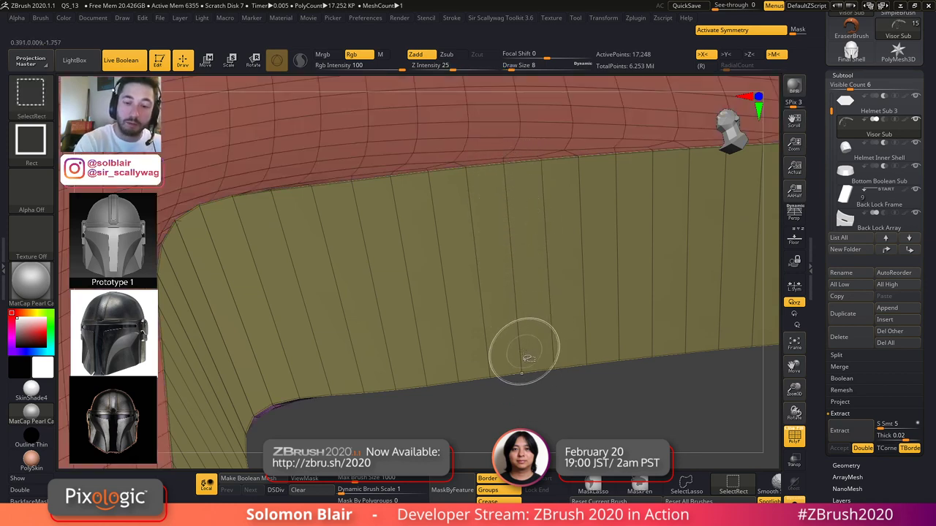
ctrl+shift+click(515, 271)
ctrl+right_drag(516, 271, 537, 347)
ctrl+shift+click(544, 354)
mouse_move(495, 241)
ctrl+right_down()
mouse_move(505, 261)
mouse_move(466, 253)
ctrl+right_up()
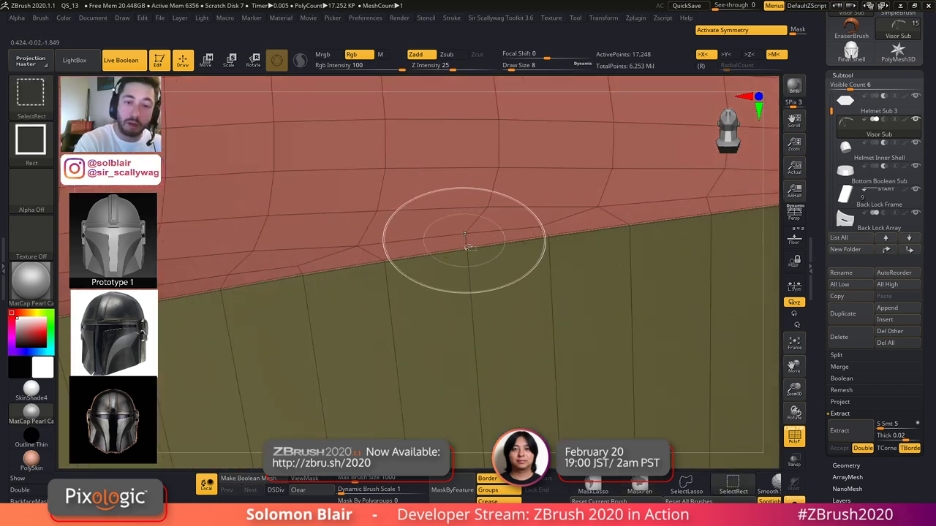
- Isolate Visor Sub's rim polygroup and examine the strip around its inner corner
ctrl+right_drag(466, 249, 466, 255)
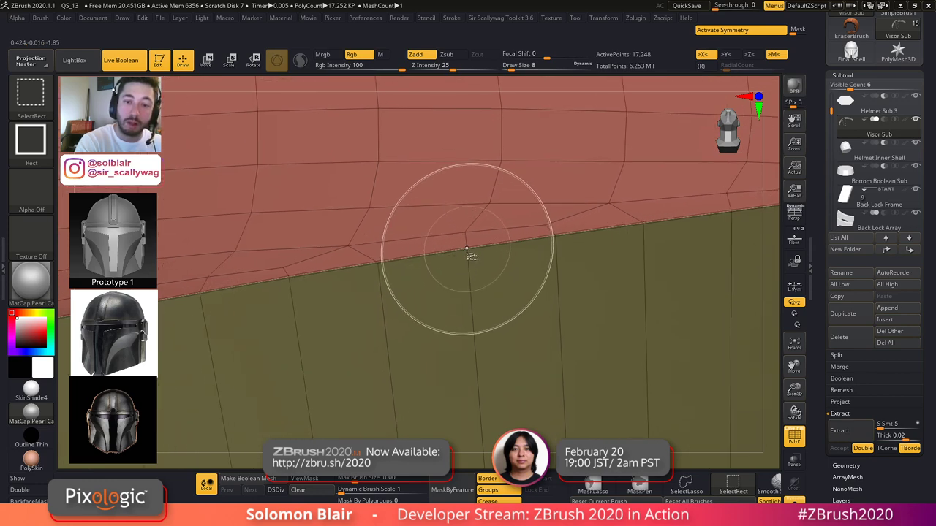
ctrl+shift+click(466, 249)
ctrl+right_drag(531, 259, 519, 373)
ctrl+shift+click(519, 374)
ctrl+shift+click(504, 289)
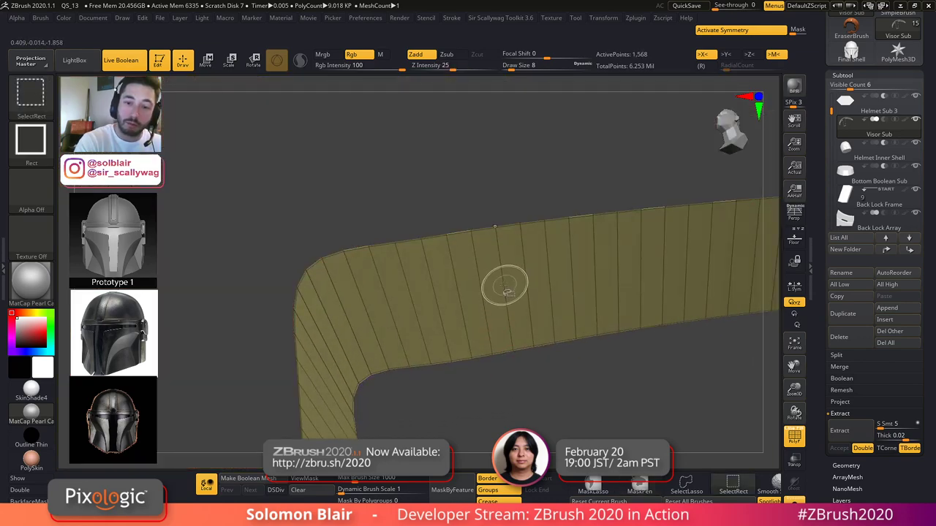
mouse_move(506, 288)
right_down()
mouse_move(507, 373)
mouse_move(510, 272)
right_up()
mouse_move(543, 218)
right_down()
mouse_move(563, 261)
mouse_move(554, 226)
right_up()
ctrl+right_drag(554, 227, 472, 267)
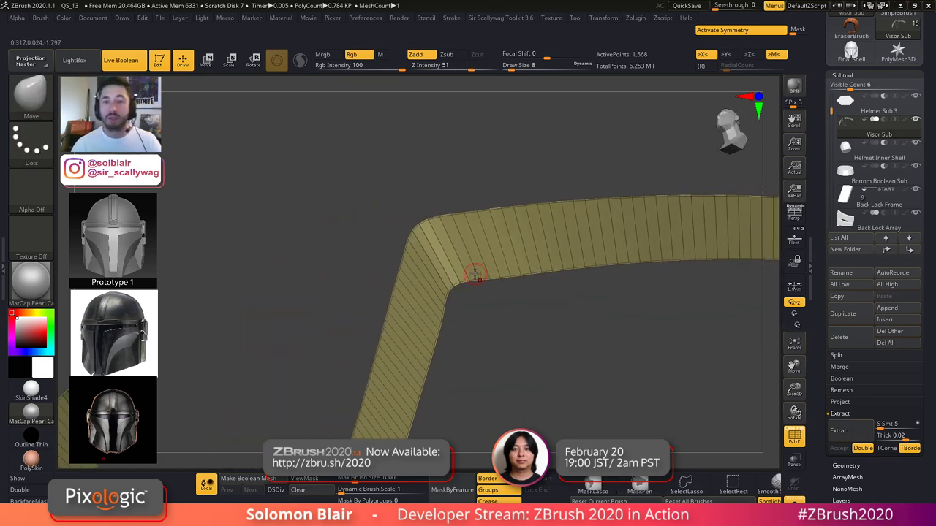
drag(621, 270, 565, 310)
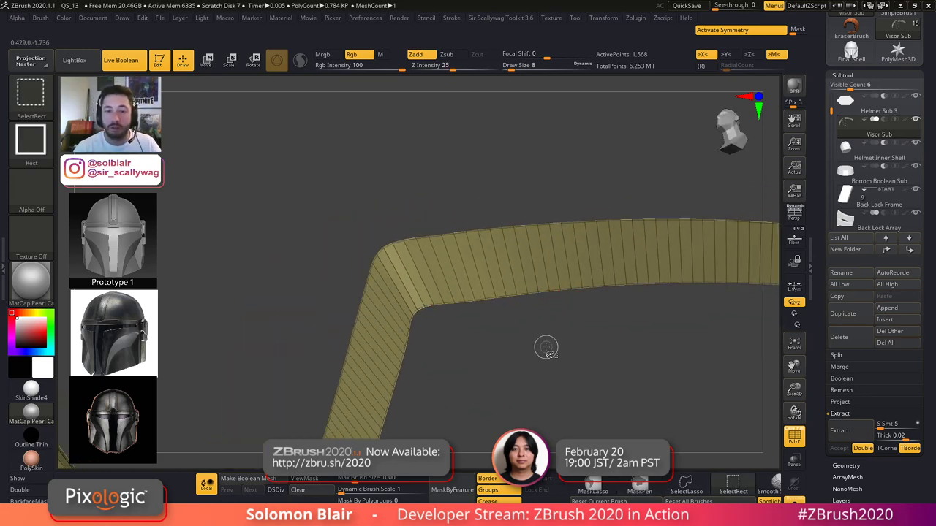
- Restore the mesh, isolate the rim polygroup again, and turn on double-sided display
ctrl+shift+click(546, 347)
mouse_move(521, 337)
right_down()
mouse_move(528, 362)
mouse_move(524, 338)
right_up()
ctrl+shift+click(504, 267)
mouse_move(504, 267)
ctrl+right_down()
mouse_move(464, 278)
mouse_move(372, 275)
mouse_move(369, 291)
ctrl+right_up()
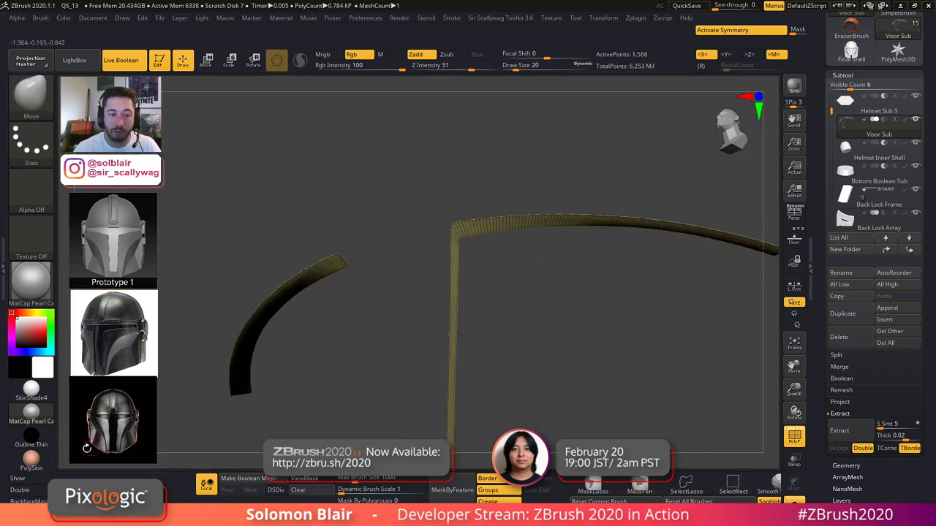
click(16, 492)
mouse_move(422, 372)
ctrl+right_down()
mouse_move(430, 359)
mouse_move(423, 368)
ctrl+right_up()
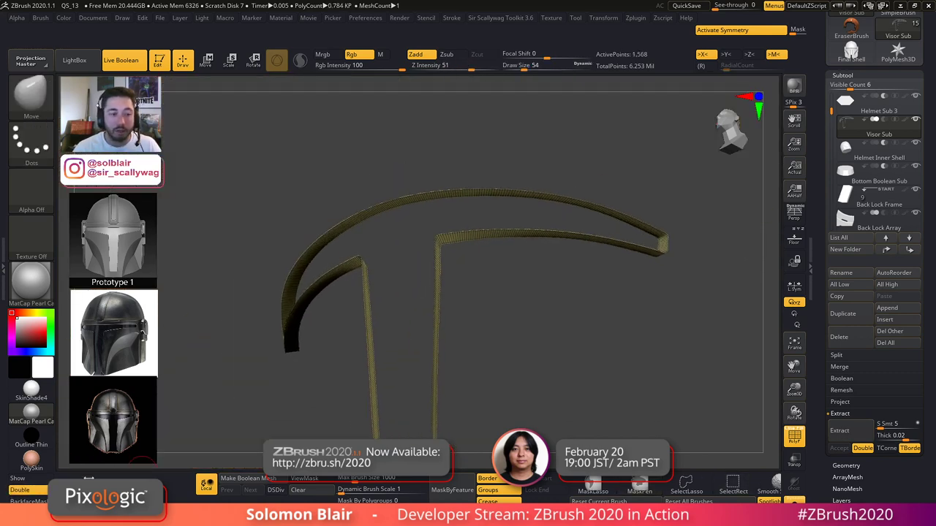
- Inspect the isolated rim's corners from several angles and open the Deformation settings
right_drag(449, 282, 468, 252)
right_drag(468, 252, 378, 256)
mouse_move(318, 248)
ctrl+right_down()
mouse_move(375, 251)
mouse_move(370, 224)
mouse_move(433, 273)
mouse_move(433, 285)
ctrl+right_up()
key(s)
drag(433, 285, 427, 285)
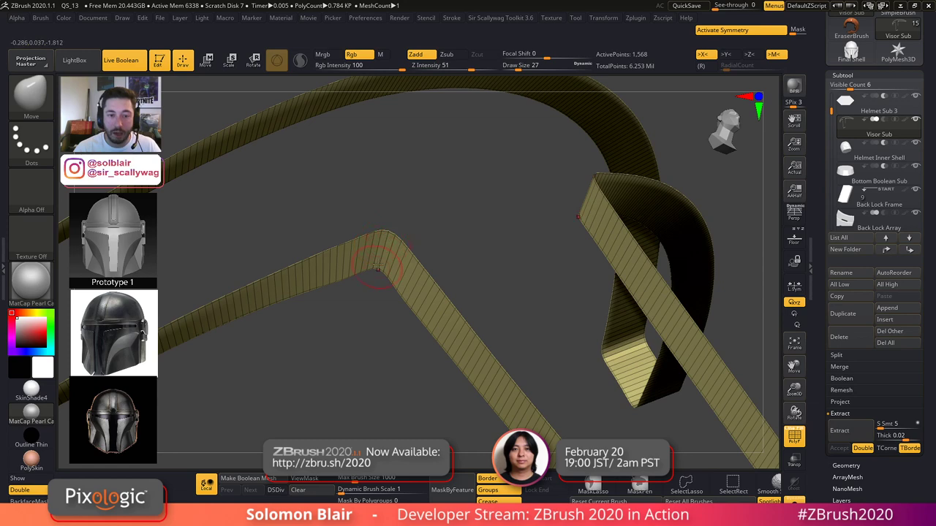
ctrl+right_drag(384, 256, 373, 209)
alt+right_drag(373, 208, 435, 194)
click(879, 75)
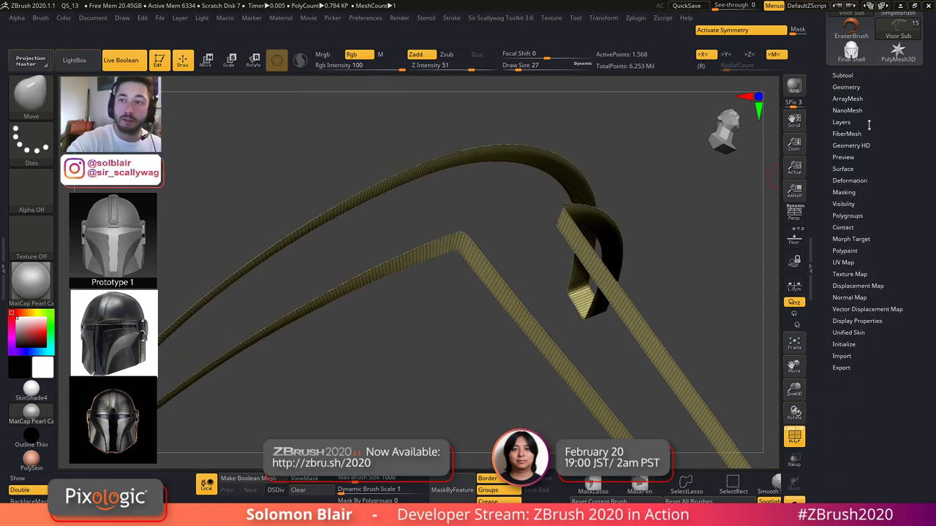
click(850, 182)
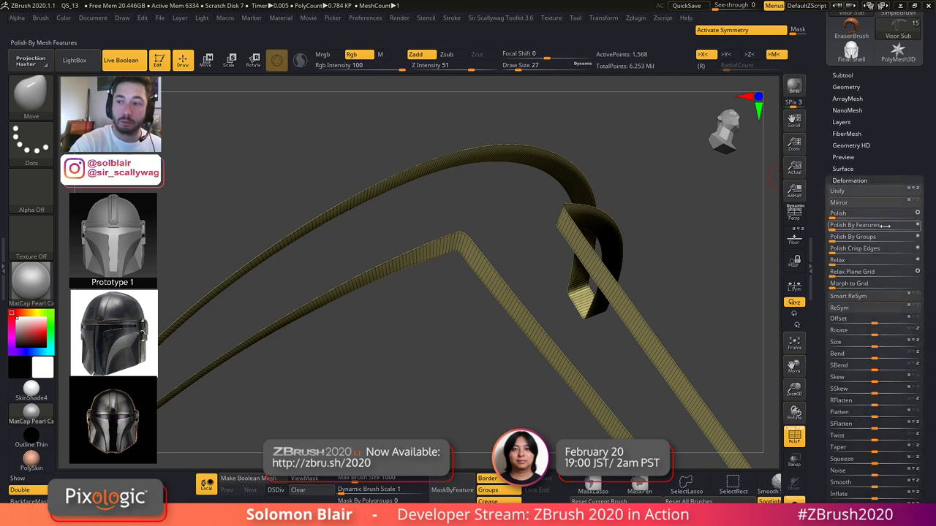
drag(459, 256, 517, 331)
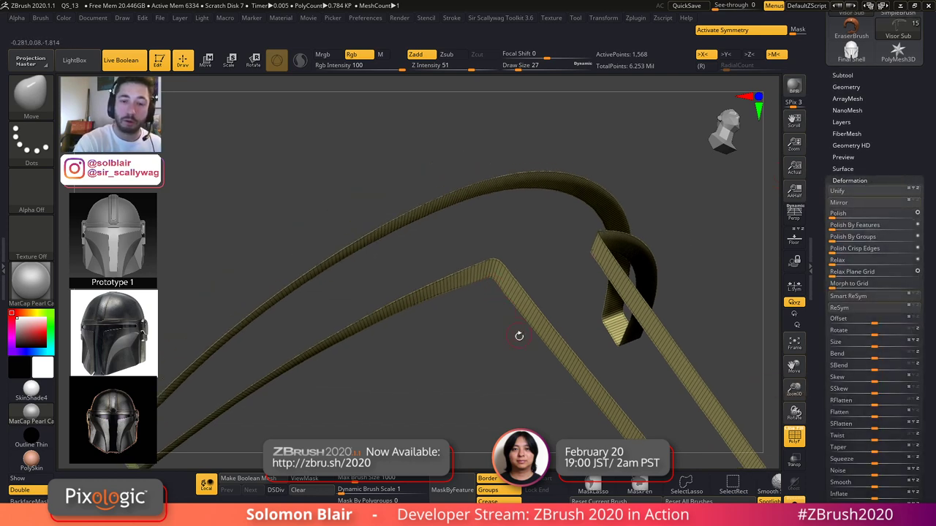
- Choose the SelectLasso brush and hide an edge loop across the rim's upper inner corner
key(ctrl+shift)
key(b)
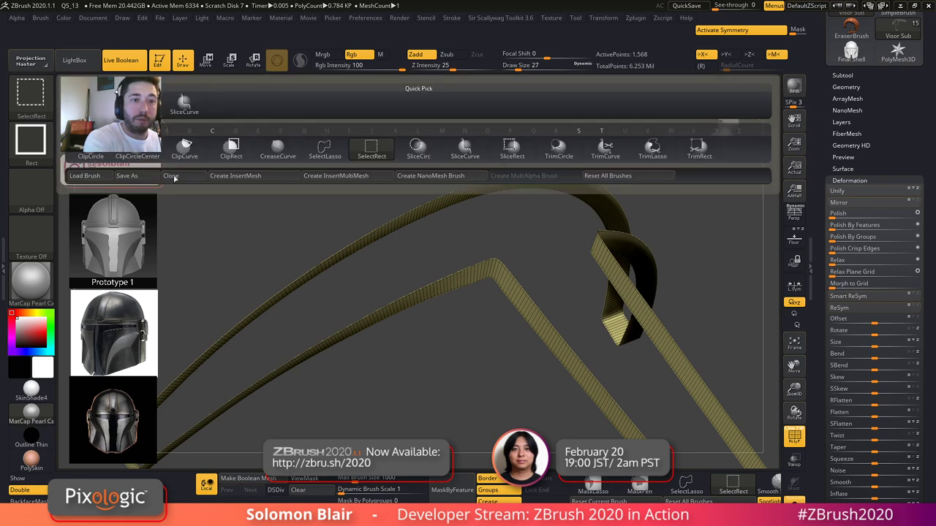
ctrl+shift+click(328, 148)
ctrl+right_drag(526, 267, 609, 309)
alt+right_drag(400, 146, 504, 301)
key(s)
drag(504, 301, 485, 301)
ctrl+right_drag(496, 266, 567, 289)
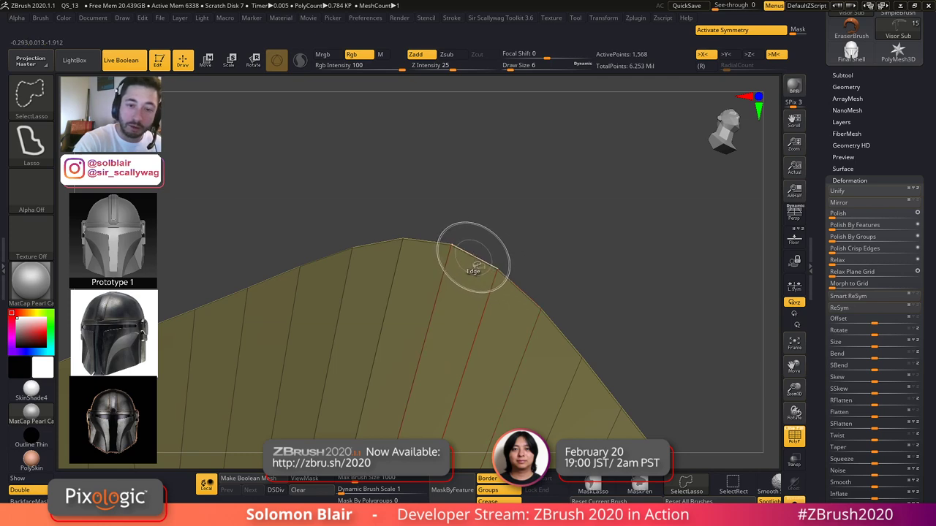
ctrl+shift+click(473, 262)
- Hide single edge loops at the rim's remaining corners to separate it into individual strips
ctrl+right_drag(408, 408, 408, 287)
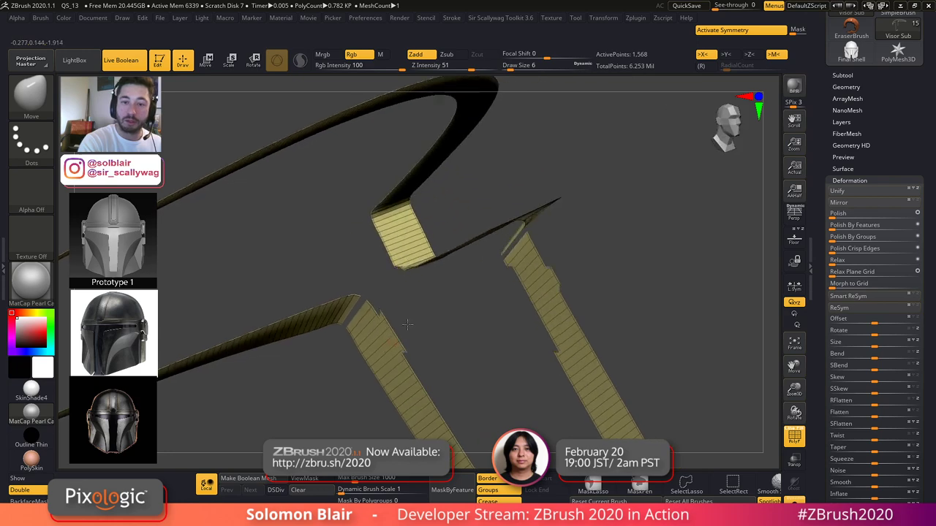
ctrl+right_drag(395, 341, 373, 300)
alt+right_drag(541, 431, 560, 351)
ctrl+right_drag(559, 351, 560, 374)
ctrl+shift+click(578, 377)
ctrl+right_drag(673, 326, 520, 342)
alt+right_drag(212, 151, 516, 220)
right_drag(343, 176, 329, 220)
ctrl+shift+click(352, 242)
- Examine the separated rim strips and their corner gaps from several angles, with and without the polyframe
alt+right_drag(567, 329, 403, 327)
right_drag(402, 327, 426, 351)
right_drag(707, 363, 641, 370)
alt+right_drag(642, 370, 565, 417)
mouse_move(565, 417)
right_down()
mouse_move(560, 397)
mouse_move(473, 336)
mouse_move(409, 322)
mouse_move(422, 301)
mouse_move(534, 274)
right_up()
key(shift+f)
key(shift+f)
mouse_move(440, 222)
ctrl+right_down()
mouse_move(502, 212)
mouse_move(529, 304)
ctrl+right_up()
ctrl+right_drag(530, 304, 542, 303)
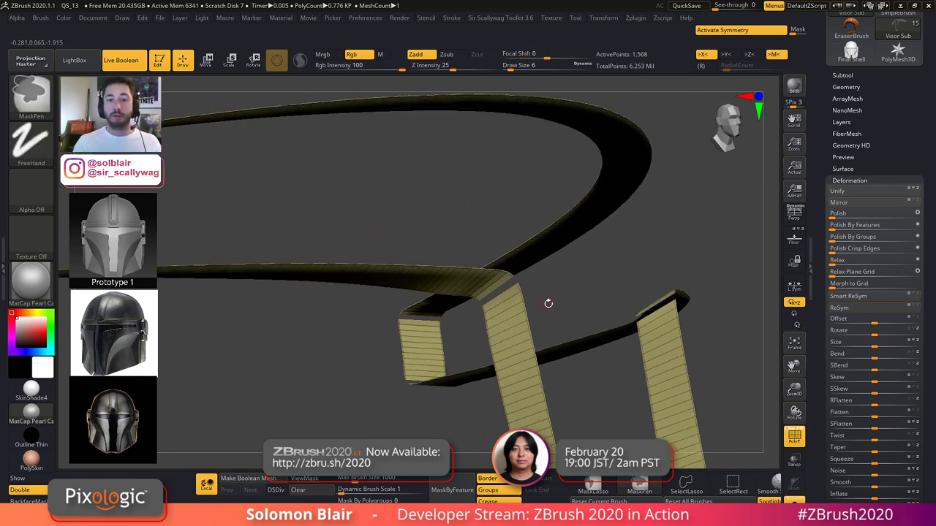
- Give each visible rim strip its own polygroup with Auto Groups
click(855, 180)
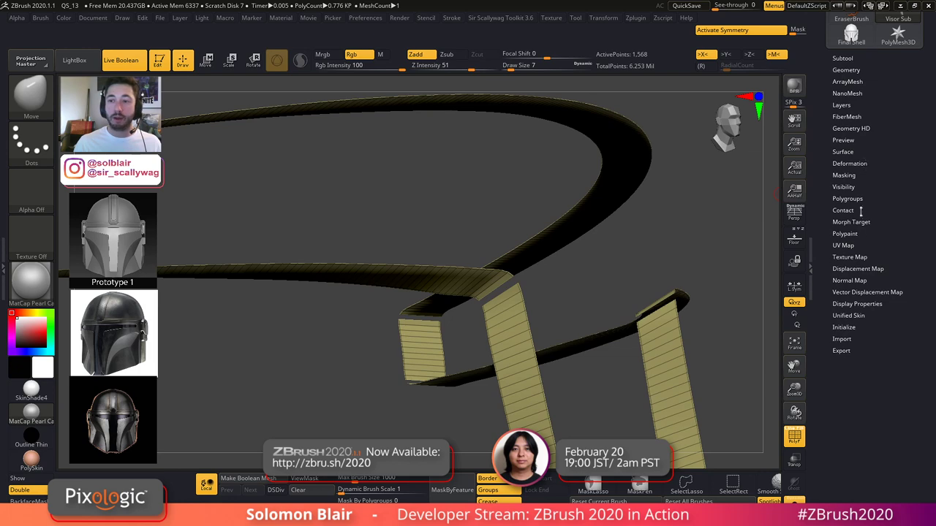
click(857, 199)
mouse_move(507, 267)
alt+right_down()
mouse_move(487, 248)
mouse_move(521, 257)
alt+right_up()
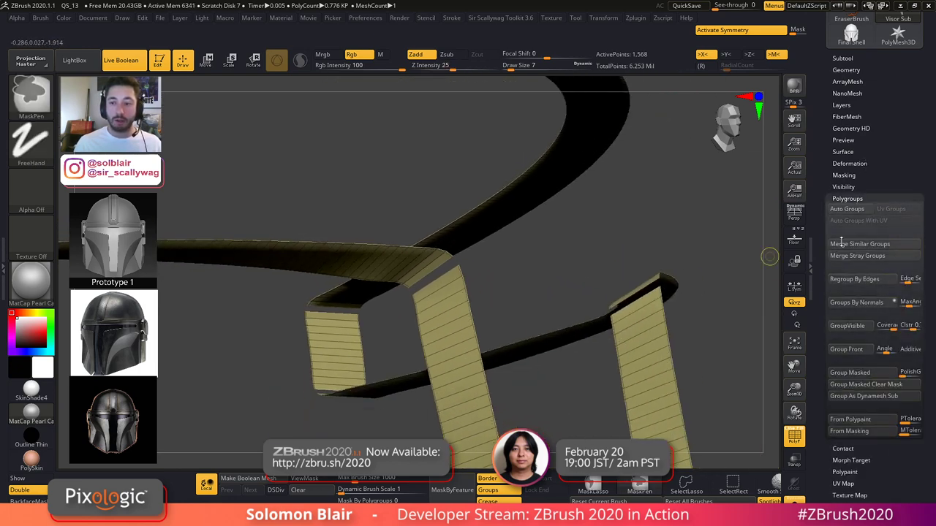
click(868, 212)
right_drag(459, 302, 395, 323)
click(842, 210)
right_drag(504, 330, 365, 284)
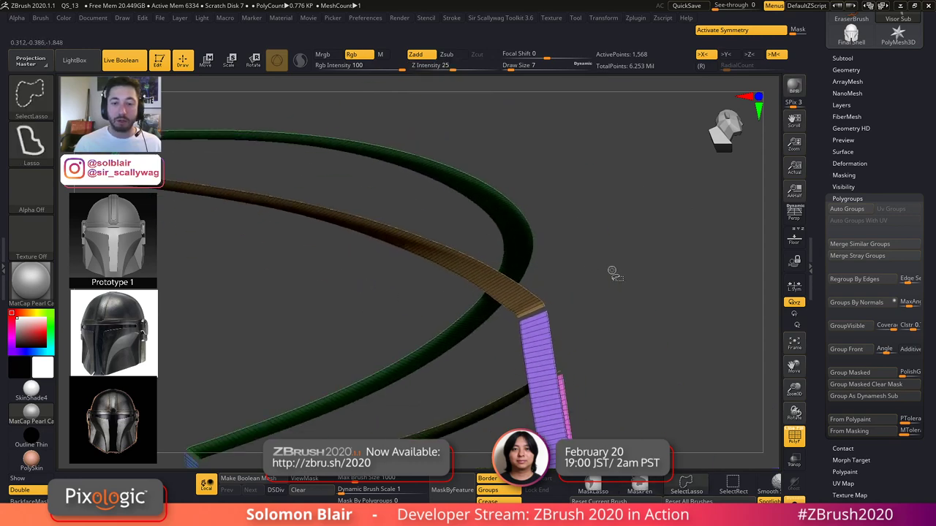
- Restore Visor Sub's full mesh and check the regrouped inner corner with and without the polyframe
ctrl+shift+click(613, 272)
mouse_move(498, 314)
ctrl+right_down()
mouse_move(590, 361)
mouse_move(365, 315)
mouse_move(400, 282)
mouse_move(392, 292)
mouse_move(457, 319)
mouse_move(382, 295)
mouse_move(431, 310)
mouse_move(466, 277)
mouse_move(541, 298)
mouse_move(454, 278)
ctrl+right_up()
key(shift+f)
key(shift+f)
key(s)
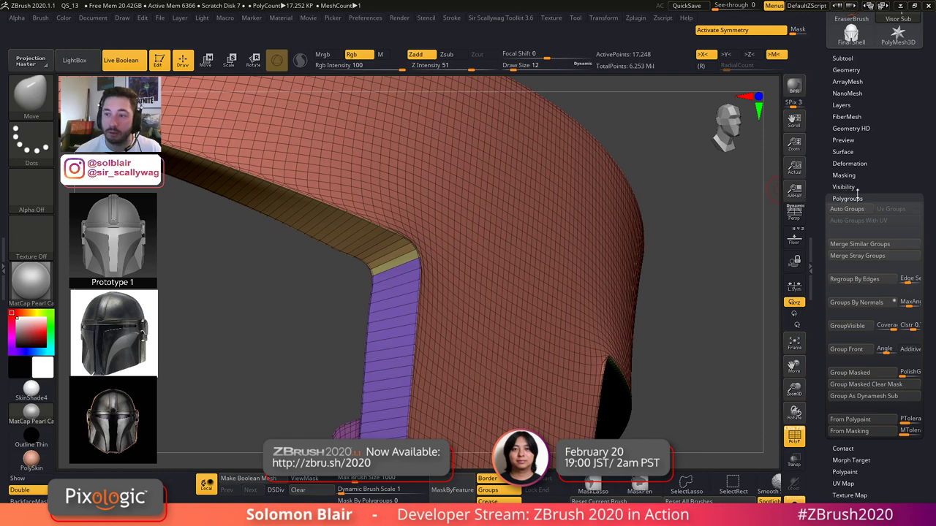
- Try Polish By Features on Visor Sub, check its inner corner, and undo the polish
click(850, 159)
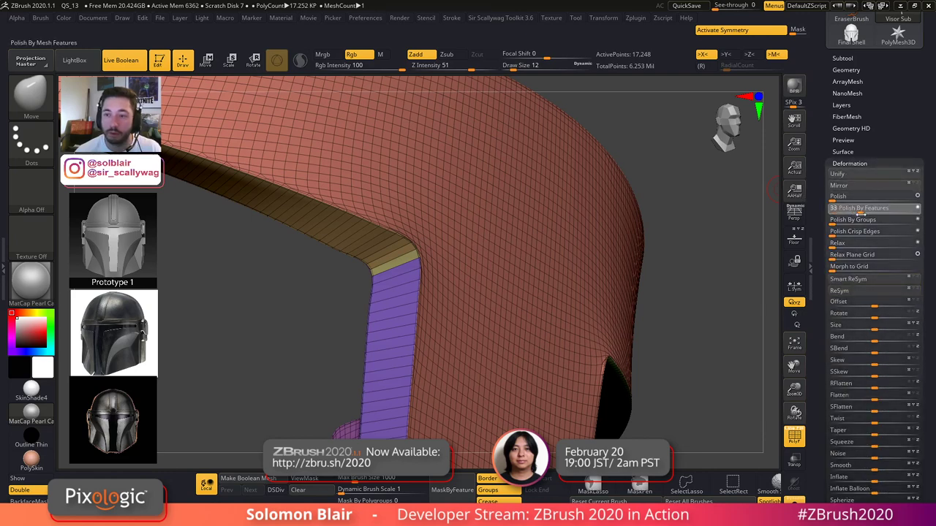
key(shift+f)
ctrl+right_drag(368, 251, 512, 299)
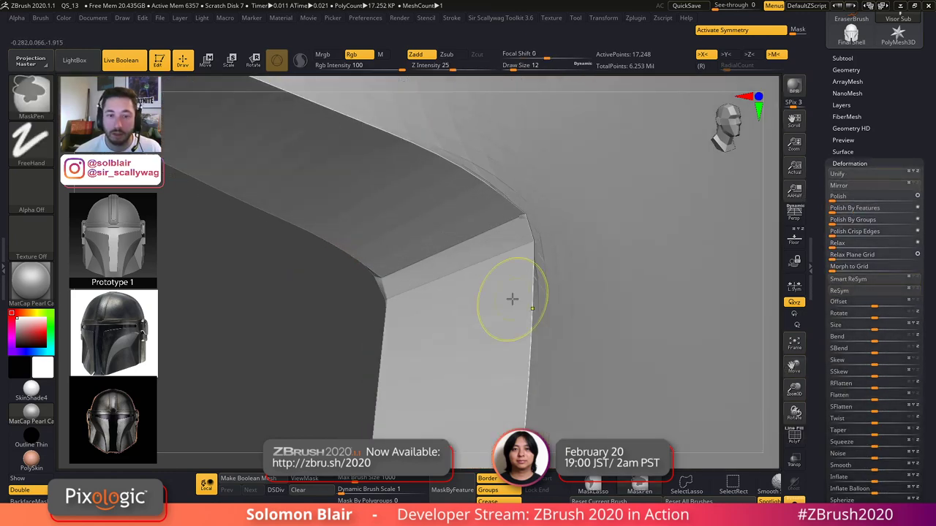
key(shift+f)
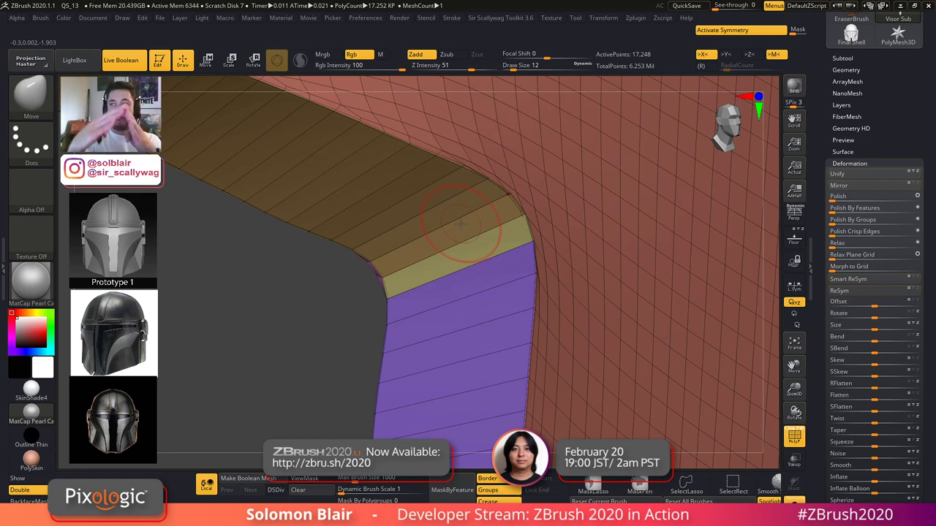
drag(830, 211, 888, 211)
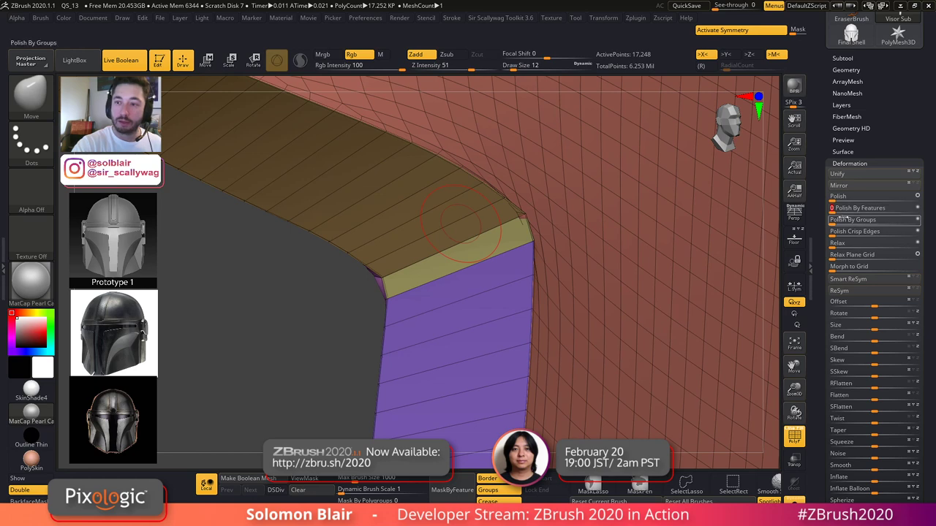
key(ctrl+z)
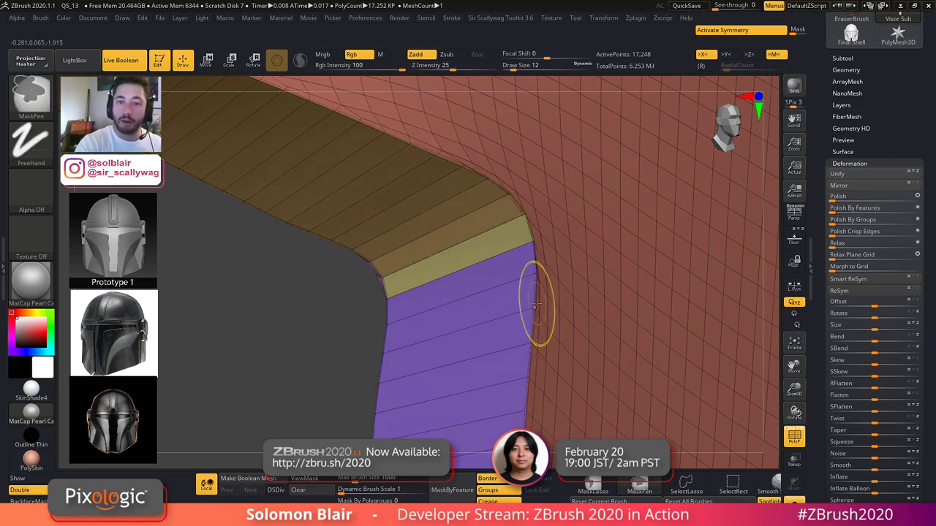
- Try a light Polish By Features on Visor Sub and compare its inner corner with and without the polyframe
key(shift+f)
key(s)
drag(493, 313, 488, 314)
alt+right_drag(505, 324, 486, 336)
key(shift+f)
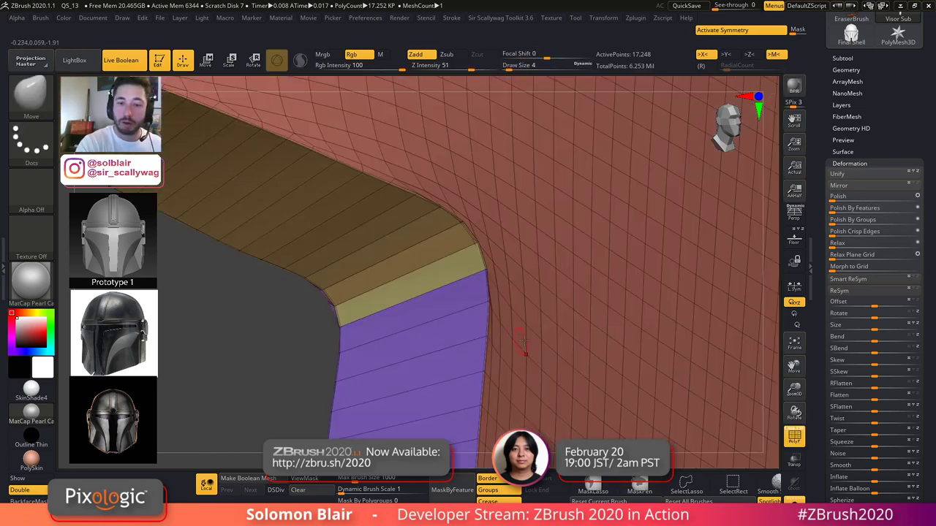
drag(838, 209, 847, 209)
key(shift+f)
mouse_move(691, 282)
right_down()
mouse_move(518, 324)
mouse_move(636, 295)
mouse_move(614, 338)
mouse_move(633, 299)
mouse_move(668, 296)
mouse_move(608, 337)
mouse_move(621, 304)
mouse_move(576, 322)
mouse_move(570, 310)
right_up()
key(shift+f)
right_drag(469, 353, 530, 373)
key(shift+f)
key(shift+f)
right_drag(547, 313, 617, 312)
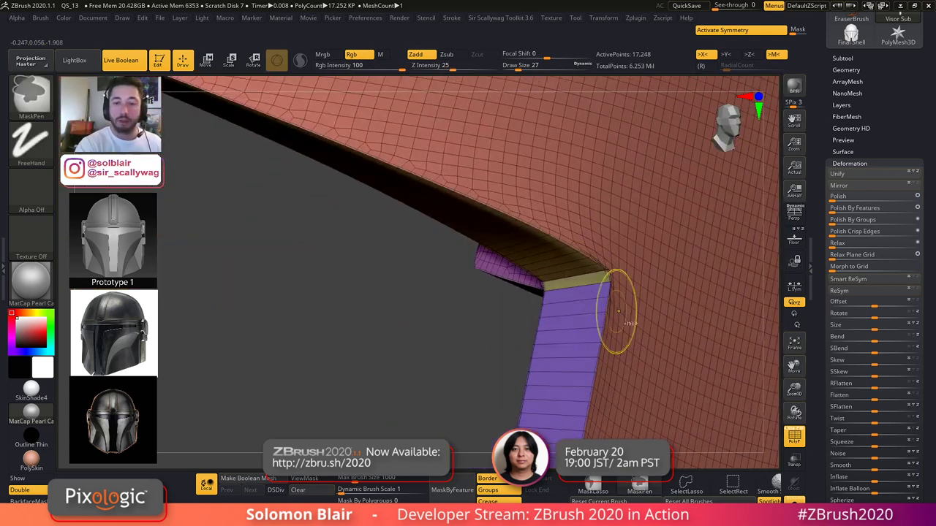
- Try regrouping the visible faces near the inner corner and undo back to the unpolished mesh
ctrl+alt+shift+click(660, 338)
key(ctrl+w)
right_drag(660, 349, 536, 320)
ctrl+shift+click(643, 339)
key(ctrl+z)
ctrl+shift+click(397, 299)
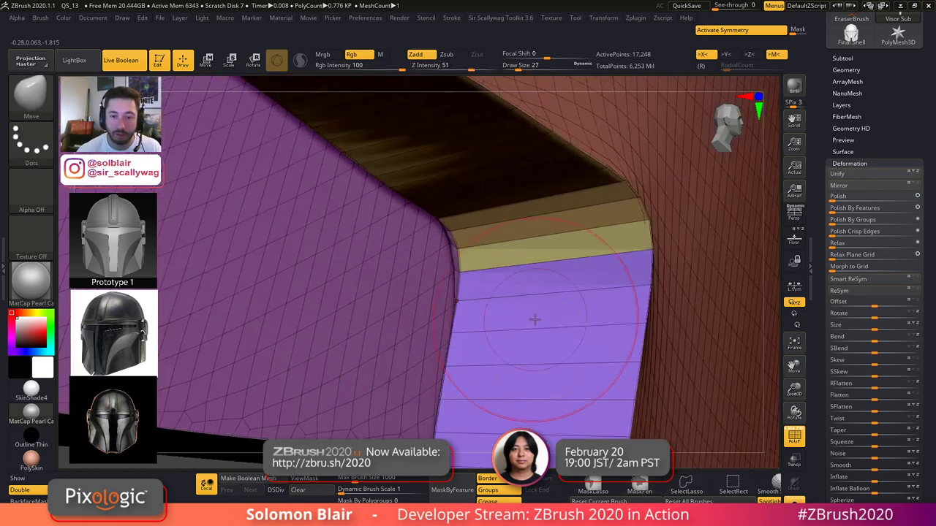
- Isolate the rim's polygroups by hiding Visor Sub's front and back faces
ctrl+shift+click(569, 291)
alt+right_drag(569, 290, 546, 289)
ctrl+right_drag(651, 241, 668, 280)
ctrl+shift+drag(668, 280, 643, 292)
ctrl+right_drag(500, 307, 519, 256)
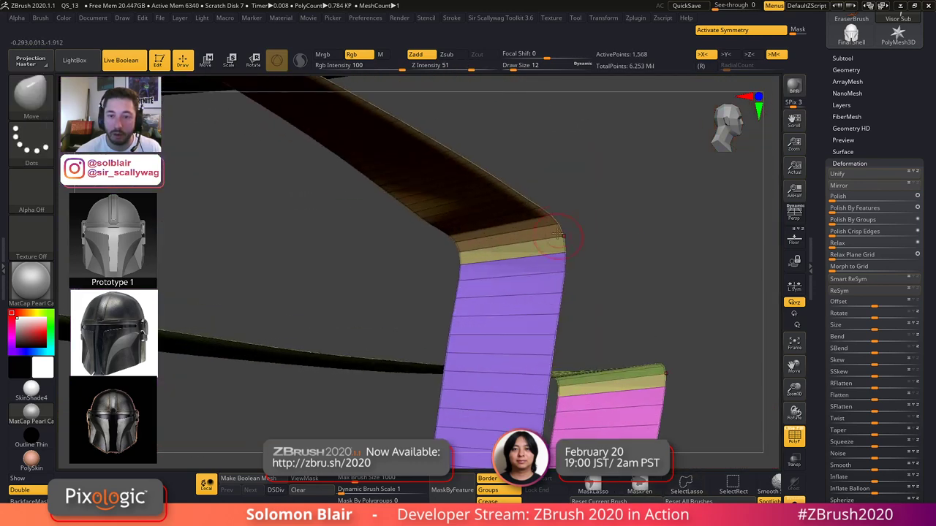
- Hide the rim's upper inner strips on both sides
ctrl+shift+click(541, 207)
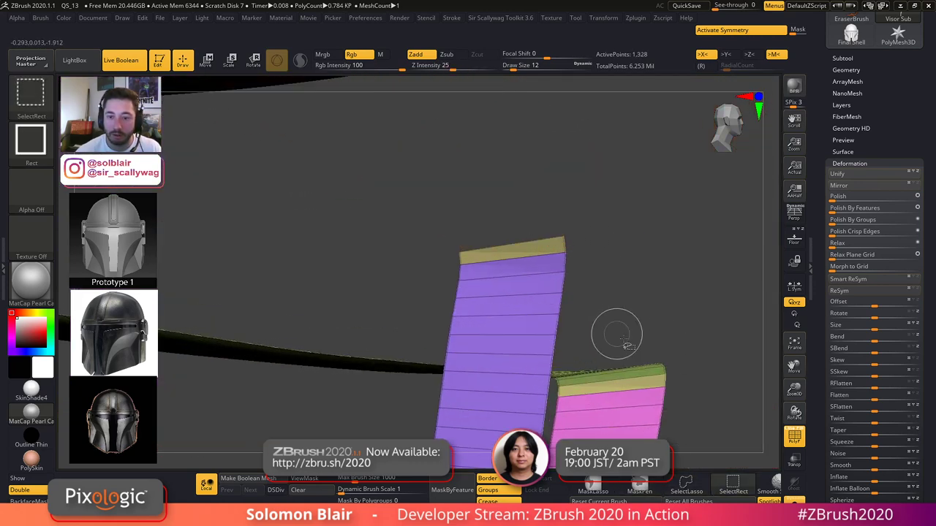
right_drag(643, 404, 680, 338)
ctrl+shift+click(680, 336)
alt+right_drag(420, 352, 428, 319)
ctrl+right_drag(428, 319, 443, 278)
alt+right_drag(492, 341, 483, 250)
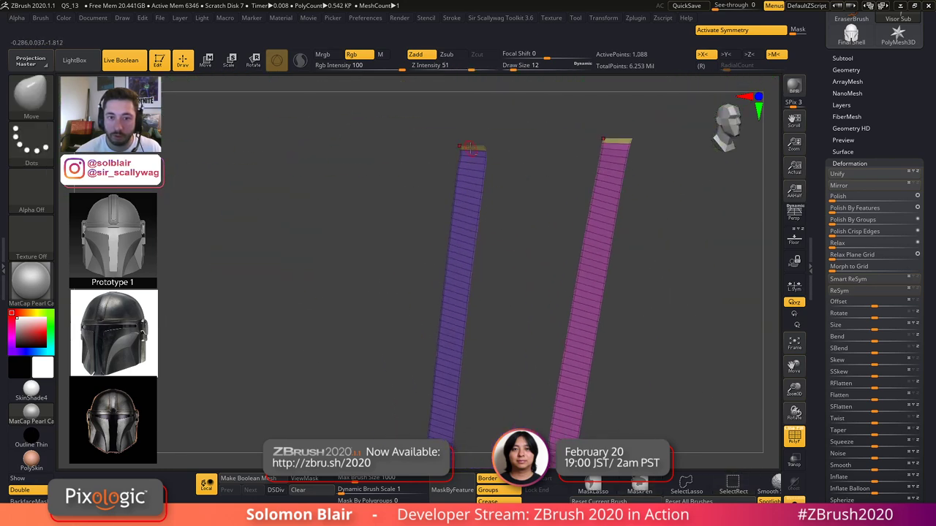
- Hide the outer rim strips and their end pieces, leaving only the two vertical strips and their corner faces
alt+right_drag(423, 358, 398, 322)
ctrl+shift+click(420, 401)
ctrl+right_drag(359, 365, 307, 252)
alt+right_drag(307, 252, 473, 330)
ctrl+alt+shift+click(370, 264)
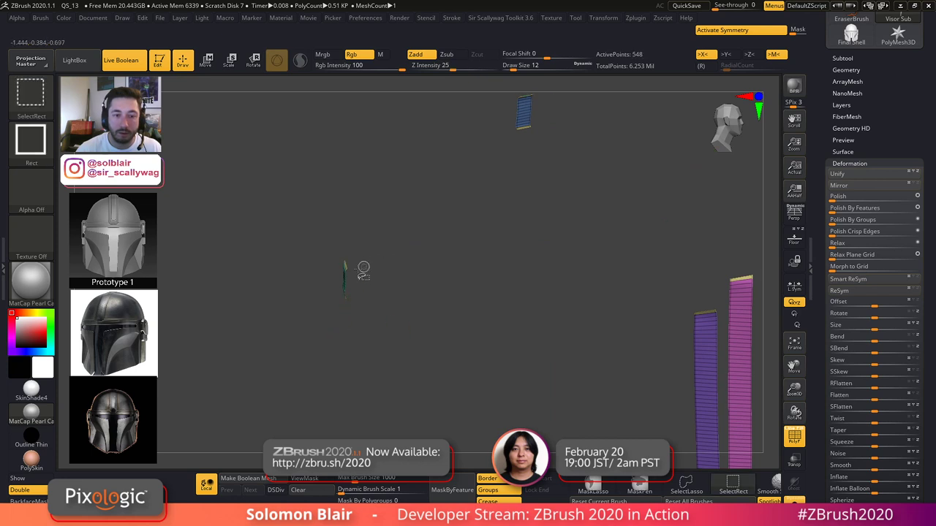
ctrl+alt+shift+drag(397, 299, 420, 182)
- Merge the two visible vertical strips and their corner faces into one polygroup and restore the full mesh
alt+right_drag(407, 213, 631, 364)
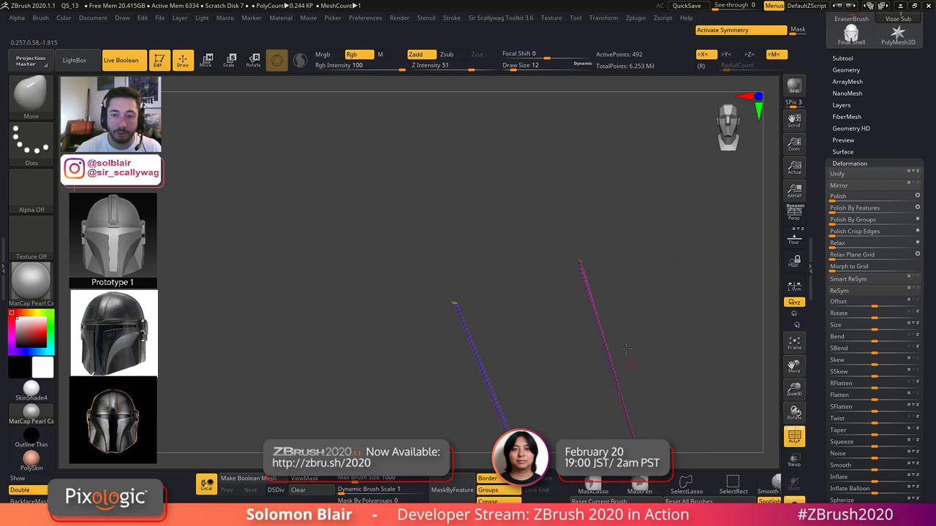
right_drag(535, 220, 558, 342)
alt+right_drag(389, 219, 418, 246)
key(ctrl+w)
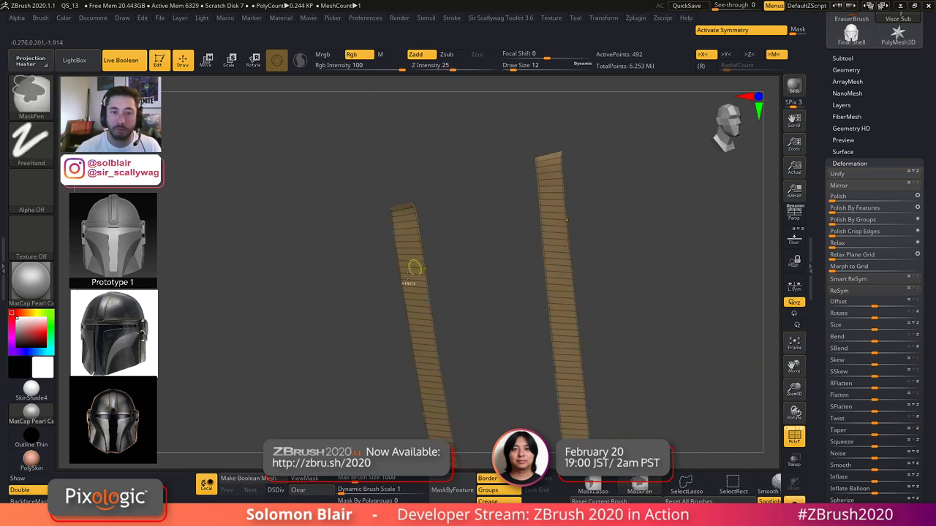
ctrl+shift+click(317, 315)
right_drag(317, 315, 423, 214)
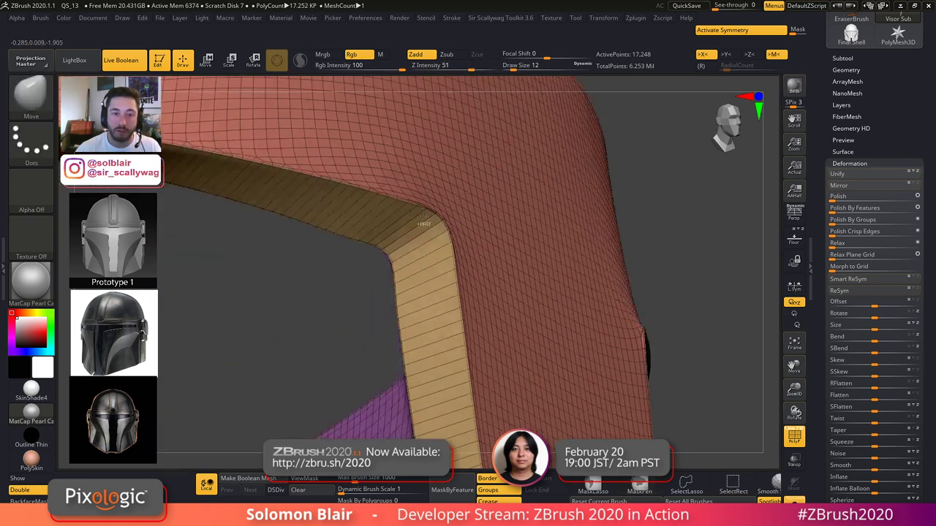
- Isolate the merged vertical strips to check them, restore the mesh, and isolate the upper inner rim strip
ctrl+shift+click(428, 278)
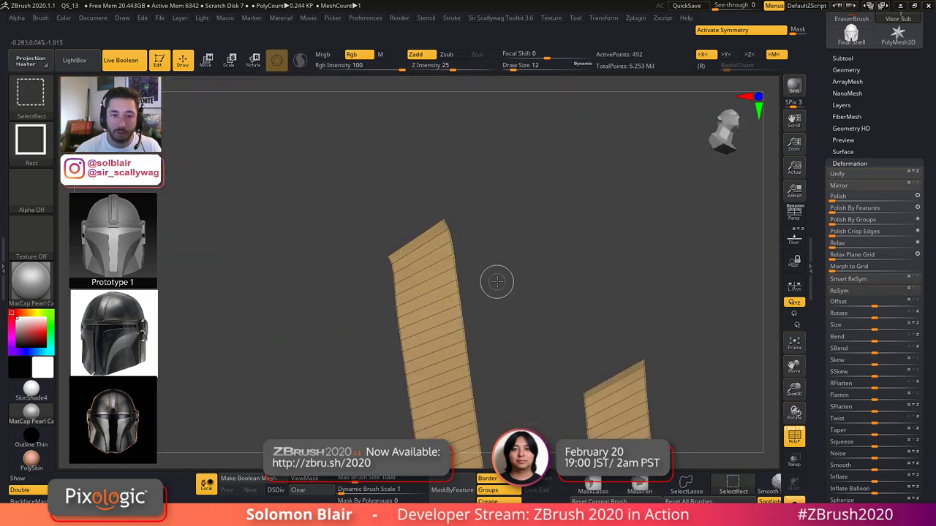
ctrl+shift+click(497, 282)
ctrl+shift+click(386, 207)
ctrl+shift+click(403, 273)
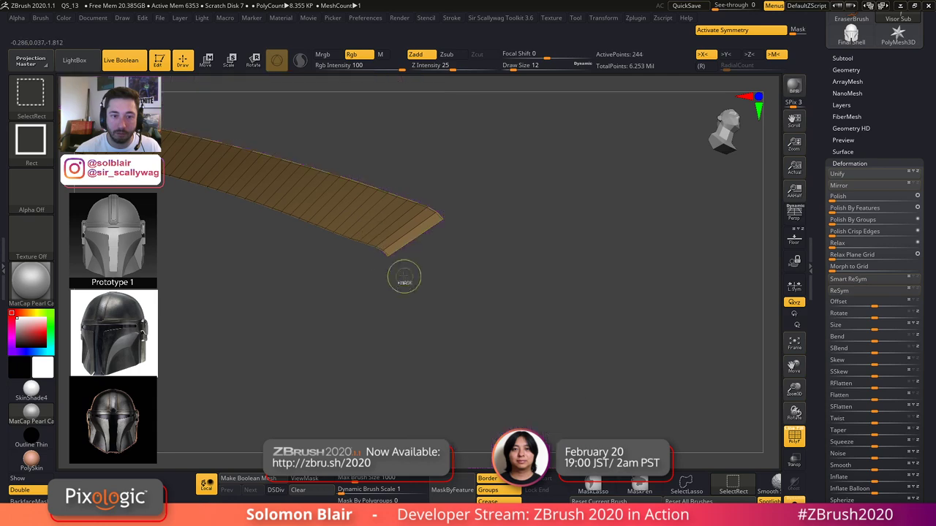
- Assign the isolated upper inner rim strip to one polygroup and restore the full mesh
key(ctrl+w)
key(f)
key(ctrl+w)
ctrl+shift+click(437, 358)
- Isolate the visor arm's end cap and its adjoining faces in turn to check their polygroups
mouse_move(271, 251)
right_down()
mouse_move(410, 263)
mouse_move(417, 329)
right_up()
ctrl+shift+click(413, 234)
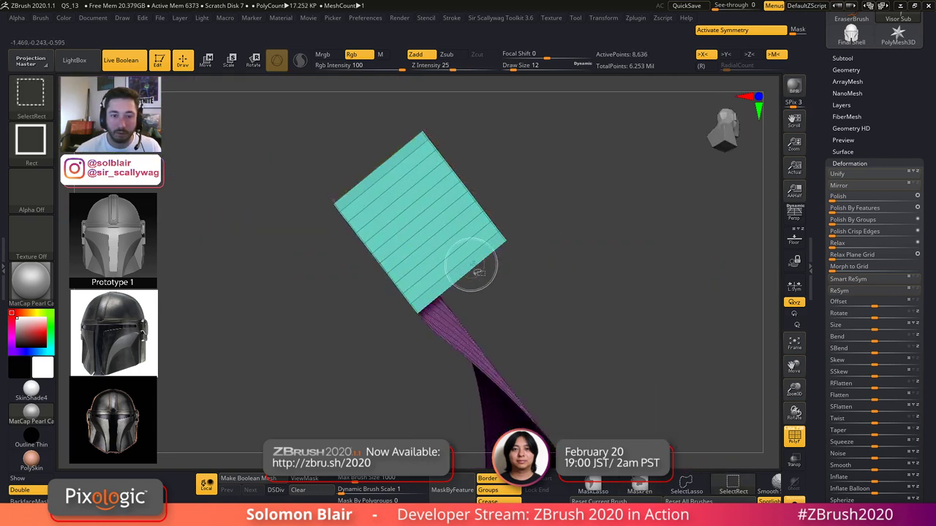
ctrl+shift+click(462, 329)
right_drag(479, 293, 401, 277)
right_drag(488, 316, 438, 212)
ctrl+shift+click(388, 243)
key(ctrl+shift+z)
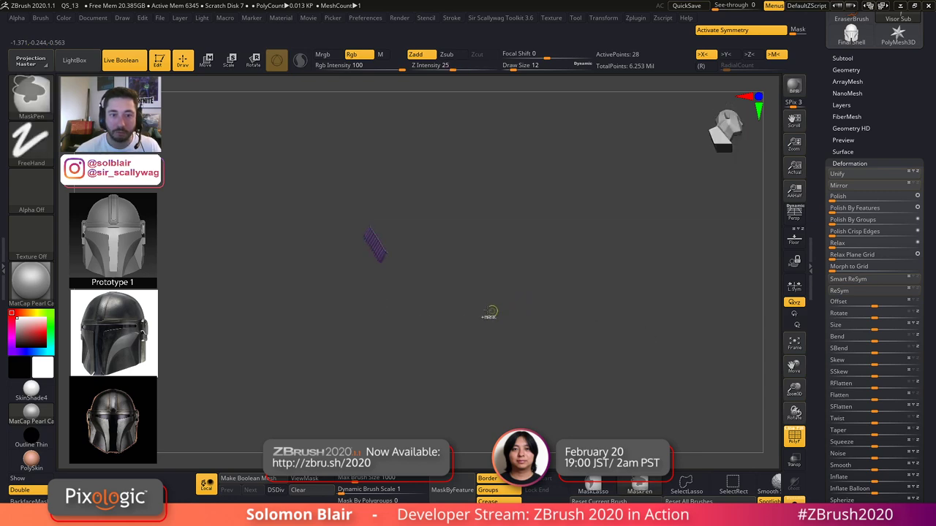
key(ctrl+shift+z)
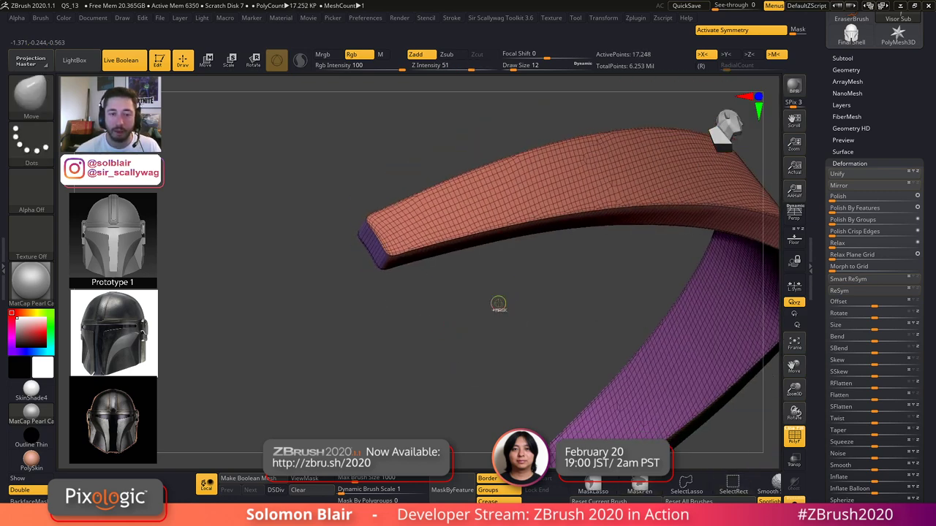
key(ctrl+shift+z)
ctrl+shift+click(379, 245)
drag(366, 254, 397, 284)
ctrl+shift+click(390, 209)
ctrl+shift+click(396, 283)
mouse_move(491, 314)
mouse_down()
mouse_move(522, 338)
mouse_move(525, 261)
mouse_move(495, 295)
mouse_move(475, 244)
mouse_up()
right_drag(475, 244, 468, 293)
mouse_move(468, 293)
ctrl+right_down()
mouse_move(409, 319)
mouse_move(468, 285)
ctrl+right_up()
- Regroup the stem's lower end cap and the visor's back face as separate polygroups
ctrl+shift+click(389, 339)
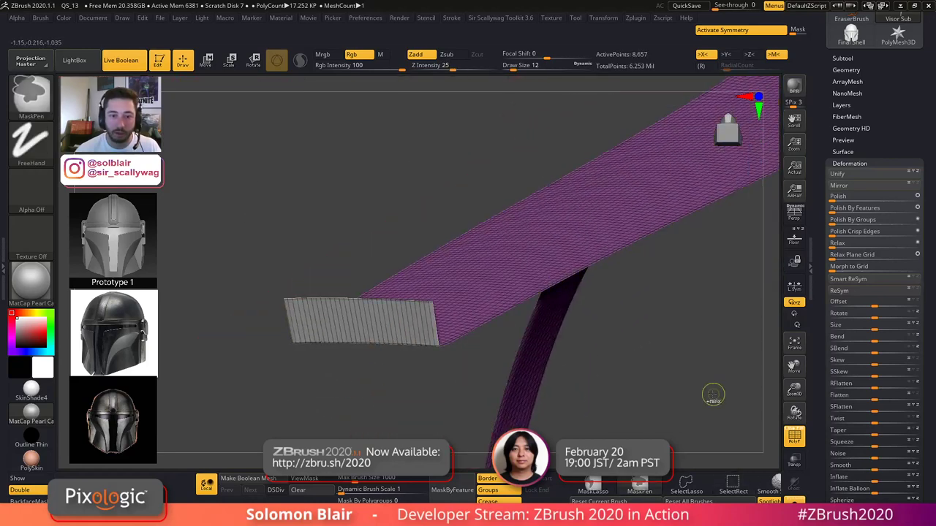
ctrl+shift+click(521, 295)
key(ctrl+w)
ctrl+shift+click(531, 380)
ctrl+shift+click(374, 312)
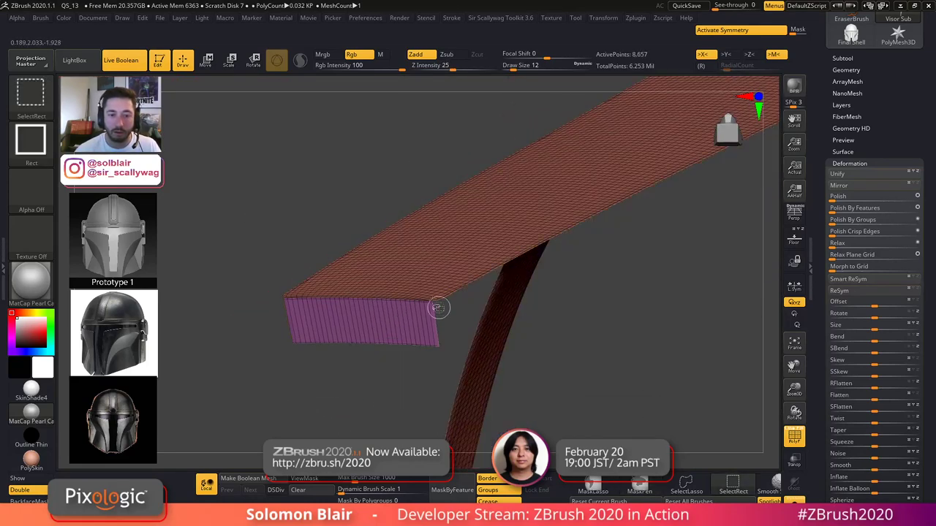
ctrl+shift+click(462, 282)
key(ctrl+w)
key(ctrl+w)
- Restore the full mesh, check the inner corner where arm and stem meet, and undo the last change
ctrl+shift+click(312, 230)
drag(312, 230, 394, 212)
alt+right_drag(394, 213, 406, 271)
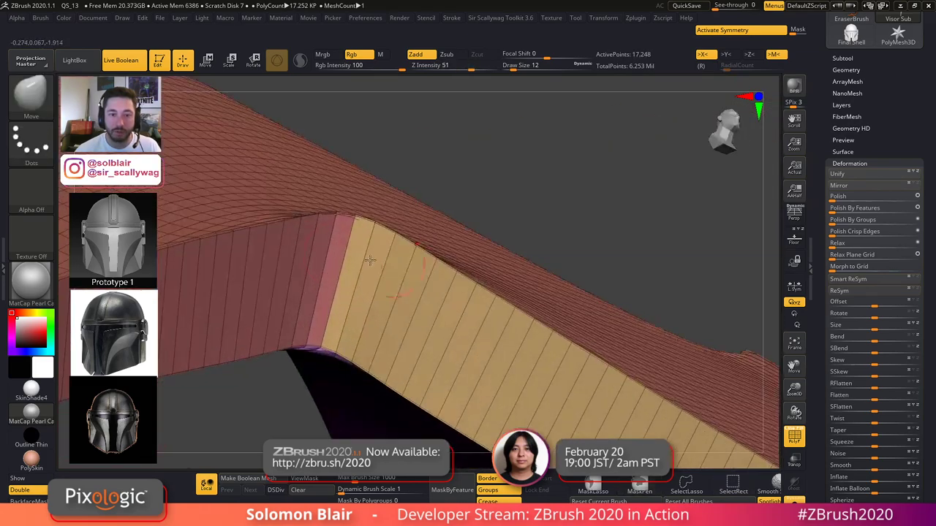
right_drag(333, 268, 323, 309)
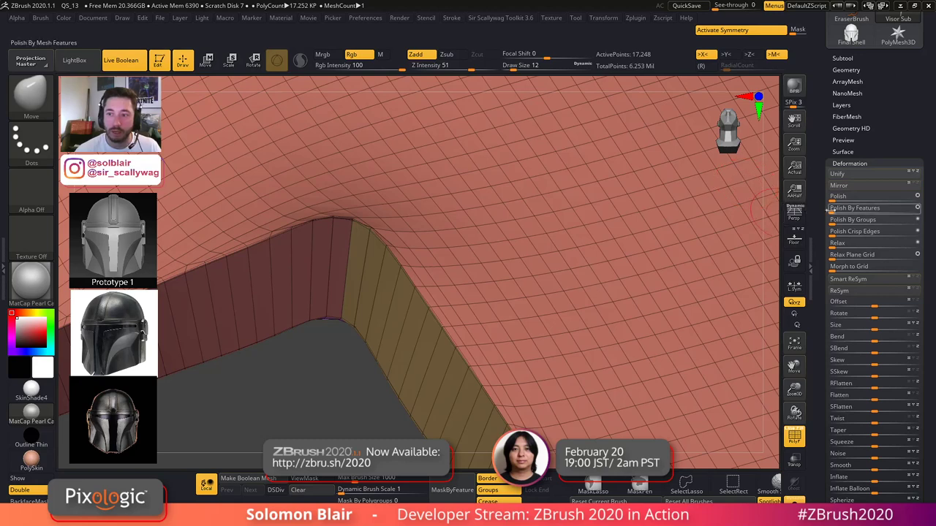
key(ctrl+z)
- Hide the polyframe, raise the brush size to 41, and apply the Polish deformation to Visor Sub
key(shift+f)
mouse_move(495, 231)
right_down()
mouse_move(471, 243)
mouse_move(361, 217)
mouse_move(489, 244)
mouse_move(464, 278)
mouse_move(470, 288)
mouse_move(446, 292)
right_up()
key(s)
click(464, 278)
key(bracketright)
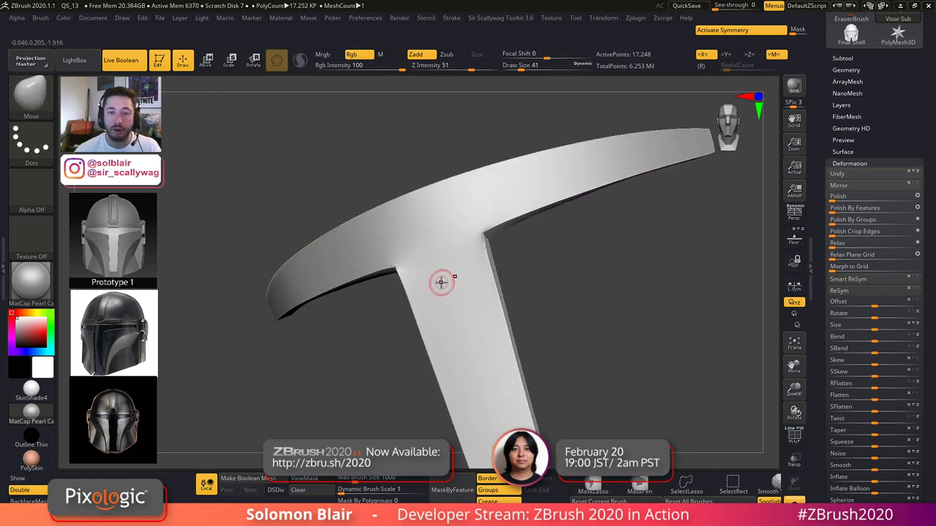
drag(448, 288, 443, 286)
right_drag(444, 286, 454, 273)
click(838, 198)
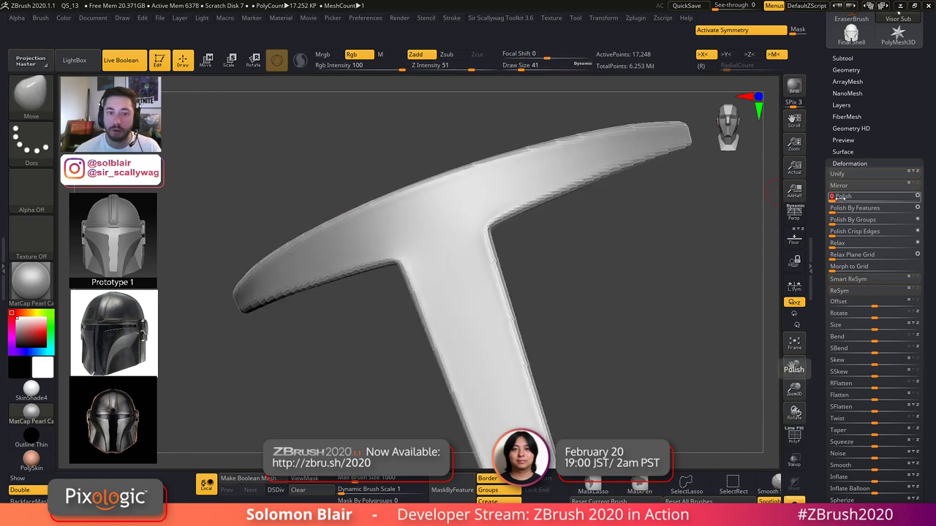
- Show the polyframe again and apply Polish By Features to Visor Sub
right_drag(721, 239, 666, 290)
key(shift+f)
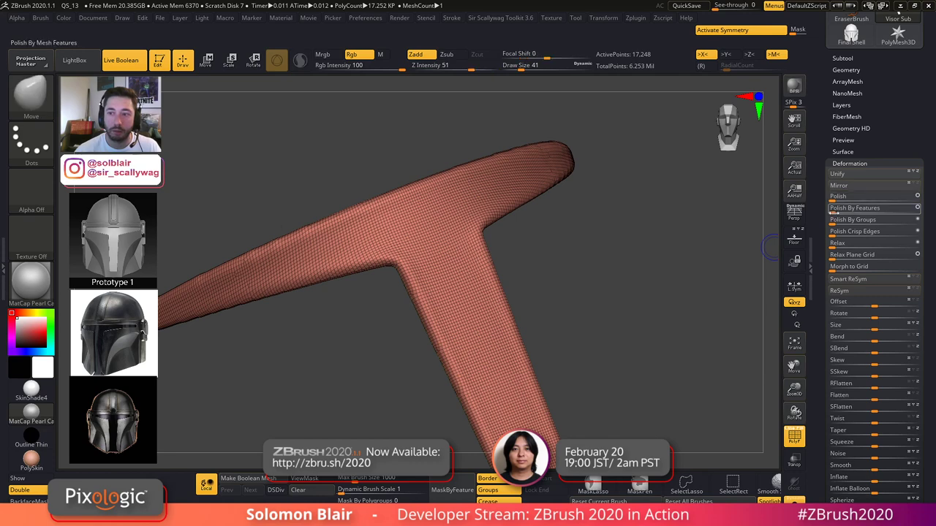
click(844, 210)
click(846, 210)
- Show the whole helmet and compare the polished visor shape against it with the polyframe on and off
right_drag(512, 238, 468, 255)
key(shift+f)
mouse_move(468, 255)
ctrl+right_down()
mouse_move(517, 290)
mouse_move(476, 273)
mouse_move(463, 250)
ctrl+right_up()
key(ctrl+shift+s)
key(shift+f)
key(shift+f)
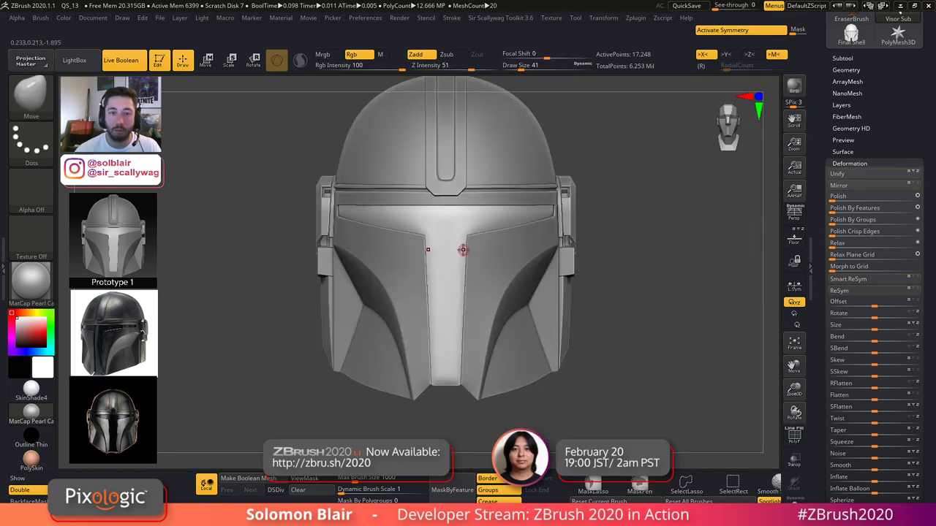
key(shift+f)
key(shift+f)
click(861, 58)
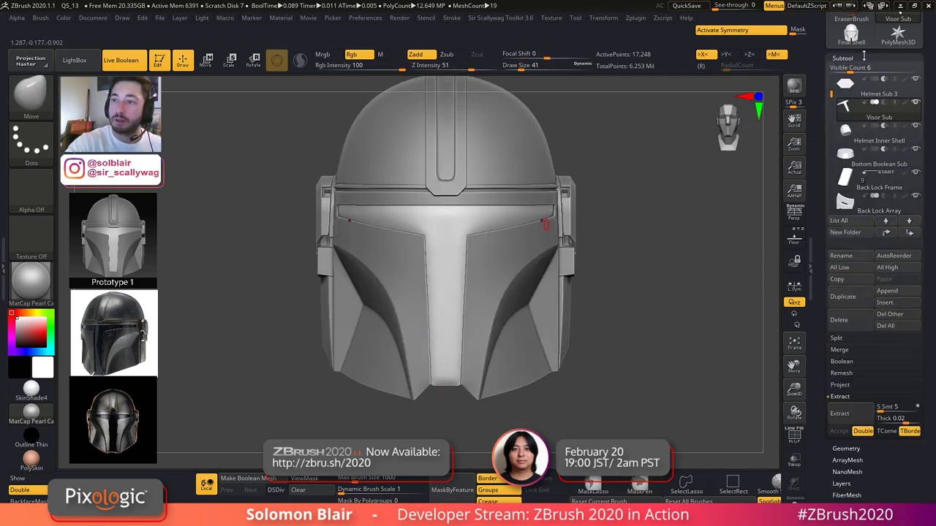
key(shift+f)
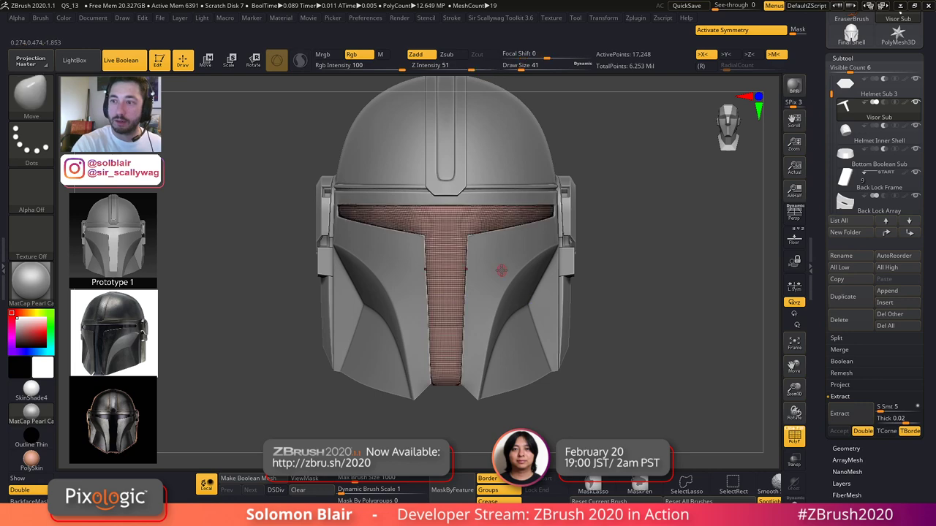
- Solo Visor Sub and mask everything except its front faces
right_drag(479, 246, 559, 273)
key(shift+f)
key(alt+s)
key(shift+f)
ctrl+shift+click(495, 238)
ctrl+click(569, 273)
ctrl+shift+click(611, 288)
key(f)
shift+right_drag(612, 288, 571, 266)
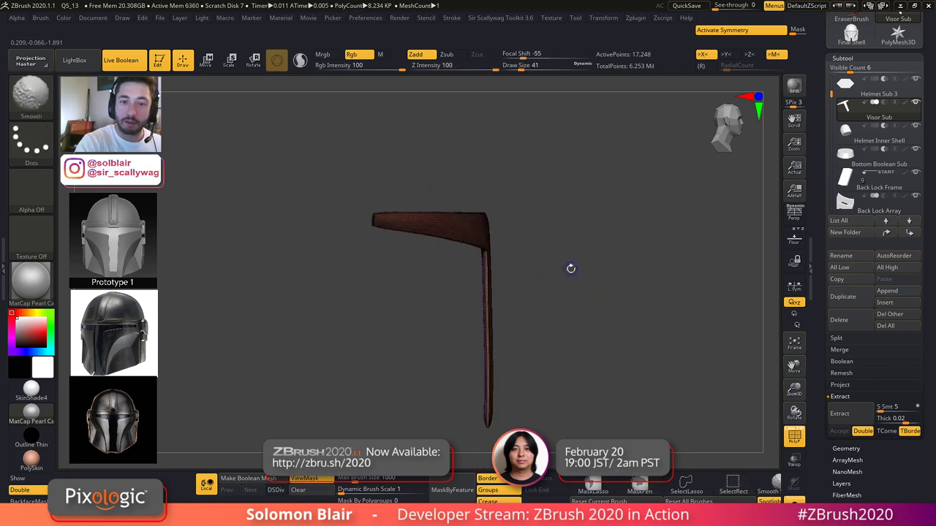
ctrl+click(581, 290)
key(w)
drag(384, 247, 396, 247)
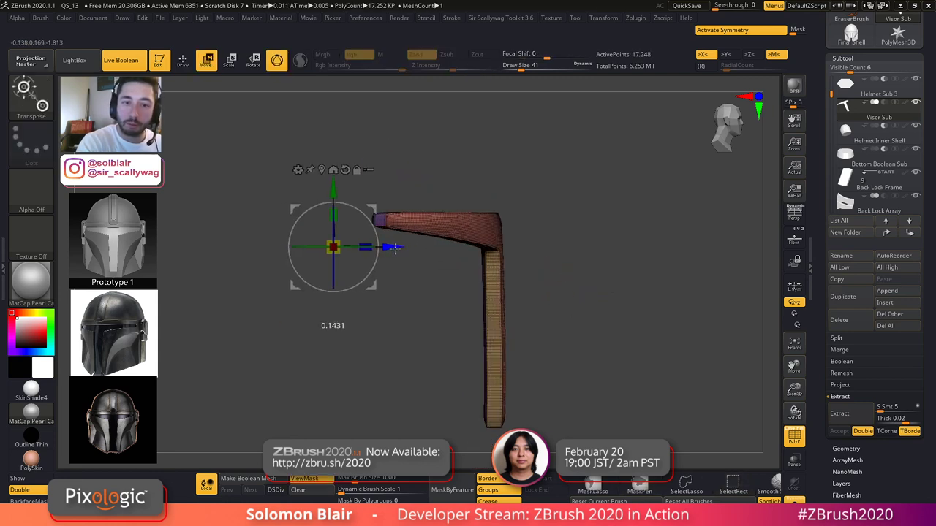
right_drag(501, 247, 505, 306)
key(ctrl+z)
- Recentre the gizmo on the axis, enlarge the unmasked front faces of Visor Sub, and clear the mask
click(319, 167)
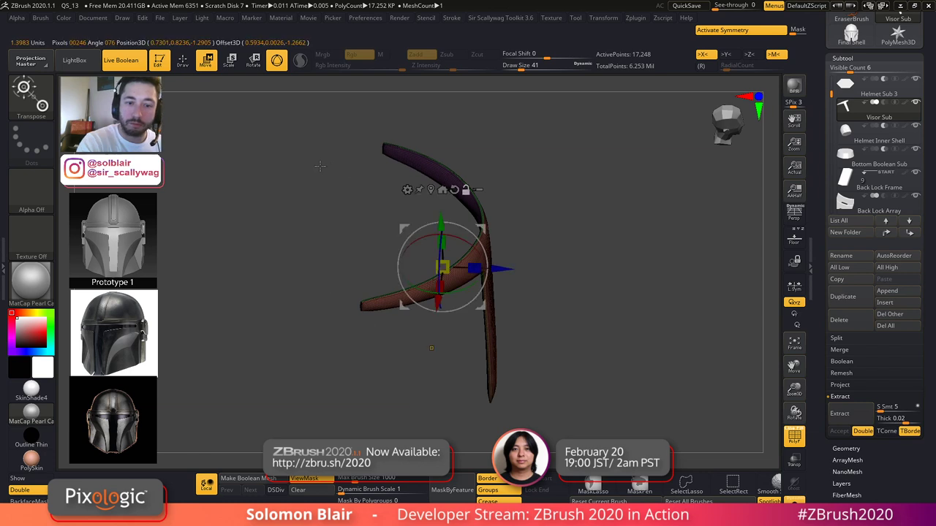
key(ctrl+z)
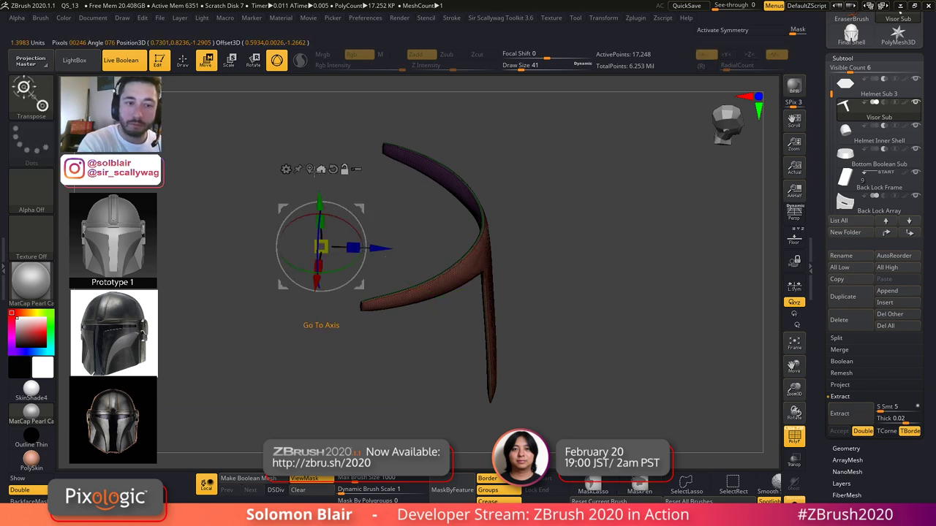
drag(322, 247, 342, 248)
key(shift+f)
key(q)
ctrl+drag(603, 290, 613, 321)
mouse_move(613, 321)
mouse_down()
mouse_move(609, 278)
mouse_move(575, 276)
mouse_up()
- Check the adjusted visor shape together with the whole helmet, with the polyframe on and off
key(shift+f)
key(ctrl+shift+s)
key(shift+f)
mouse_move(442, 275)
right_down()
mouse_move(461, 276)
mouse_move(426, 259)
mouse_move(452, 273)
right_up()
key(ctrl+shift+s)
shift+drag(689, 272, 650, 348)
key(shift+f)
- Isolate the back faces of Visor Sub, mask them, restore the mesh, and invert the mask
alt+drag(585, 315, 669, 329)
right_drag(588, 307, 636, 306)
ctrl+shift+click(545, 293)
ctrl+click(694, 325)
ctrl+shift+click(717, 326)
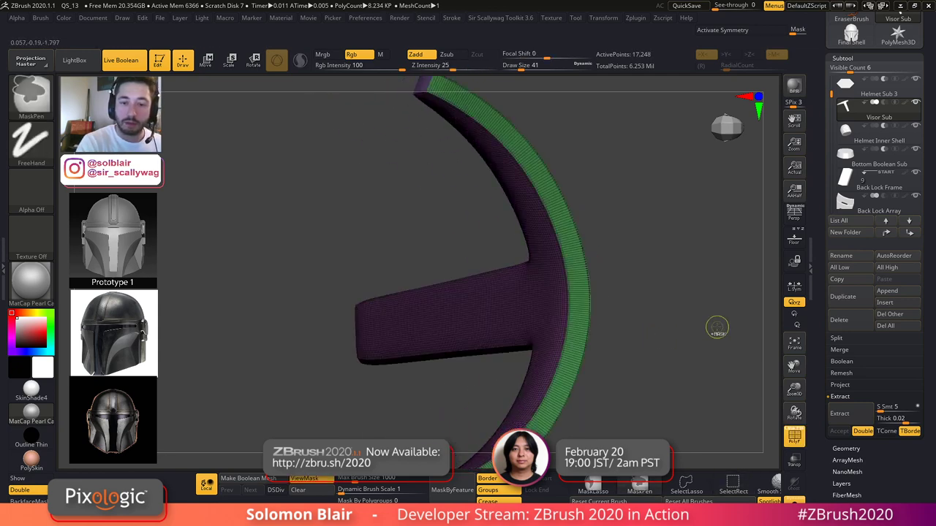
ctrl+click(717, 326)
- Bring up the Move gizmo on Visor Sub in a top-down view and show the floor grid
ctrl+right_drag(715, 326, 699, 311)
shift+right_drag(698, 310, 639, 307)
key(w)
alt+drag(660, 329, 634, 324)
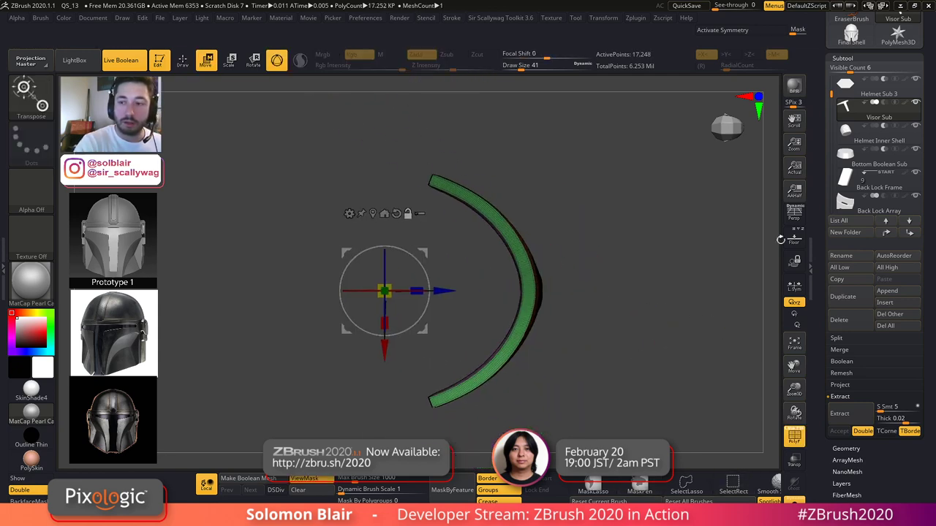
click(788, 239)
alt+drag(485, 325, 588, 331)
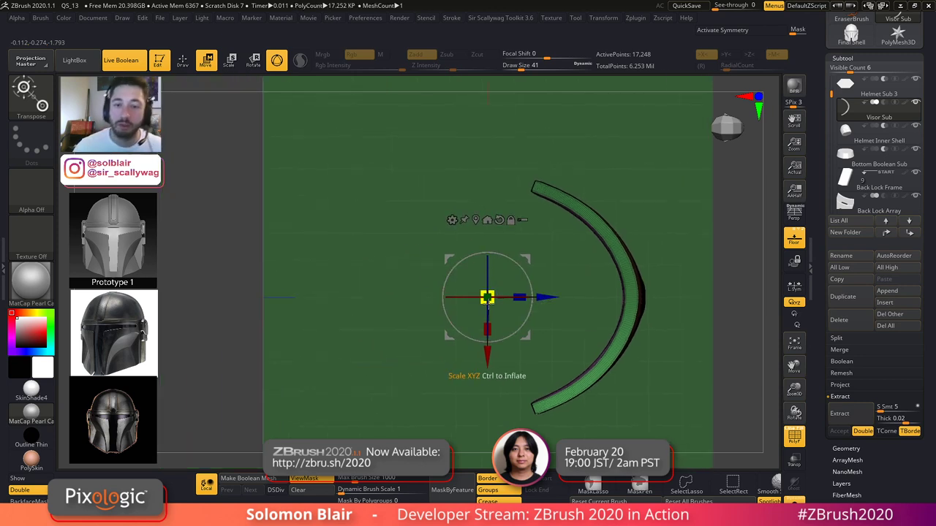
alt+click(473, 220)
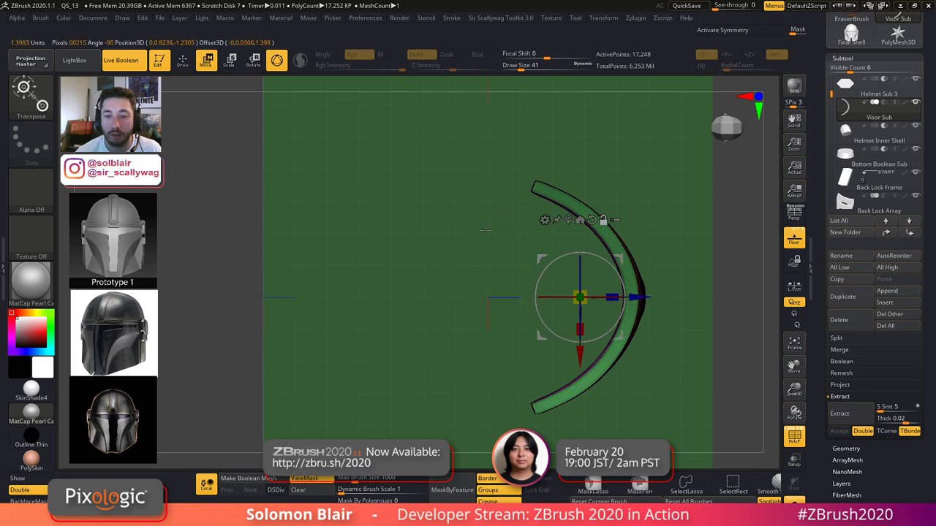
ctrl+drag(586, 288, 604, 247)
ctrl+right_drag(604, 247, 611, 263)
key(ctrl+z)
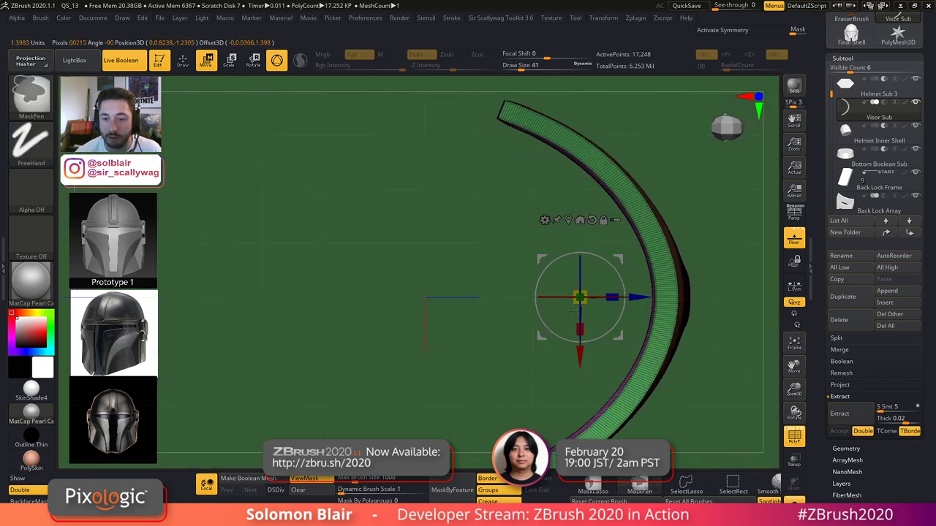
key(ctrl+z)
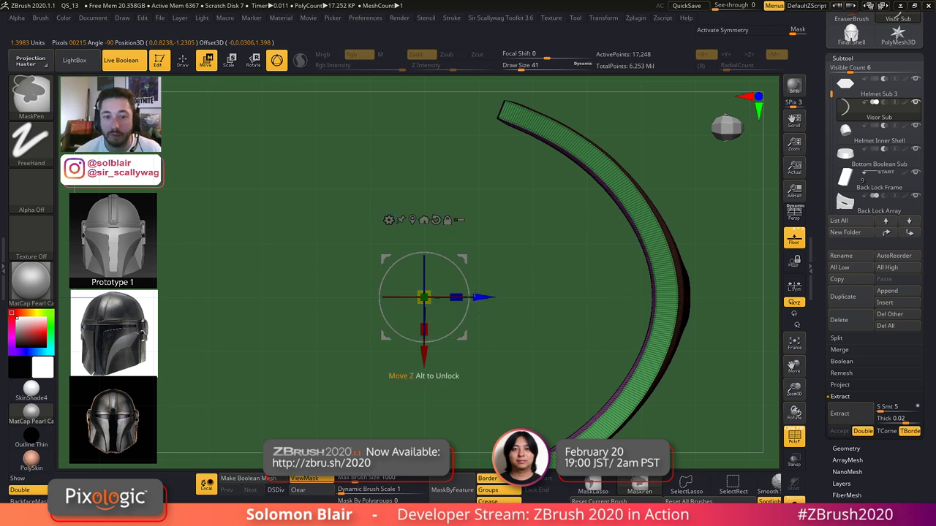
- Scale the unmasked back faces inward about the grid origin to about 0.92 to thicken the visor shape
drag(431, 288, 421, 289)
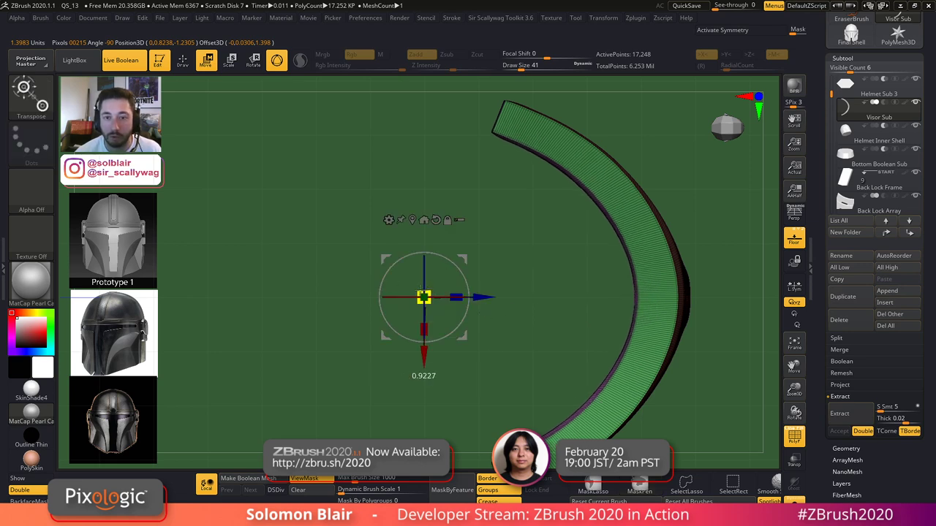
mouse_move(466, 300)
ctrl+right_down()
mouse_move(434, 312)
mouse_move(458, 324)
ctrl+right_up()
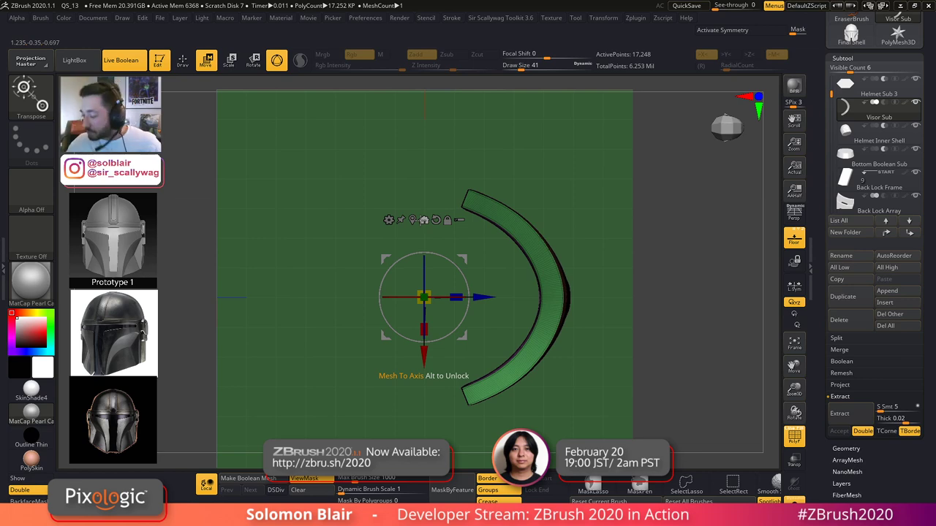
key(q)
key(w)
drag(616, 362, 622, 295)
key(q)
drag(673, 381, 800, 300)
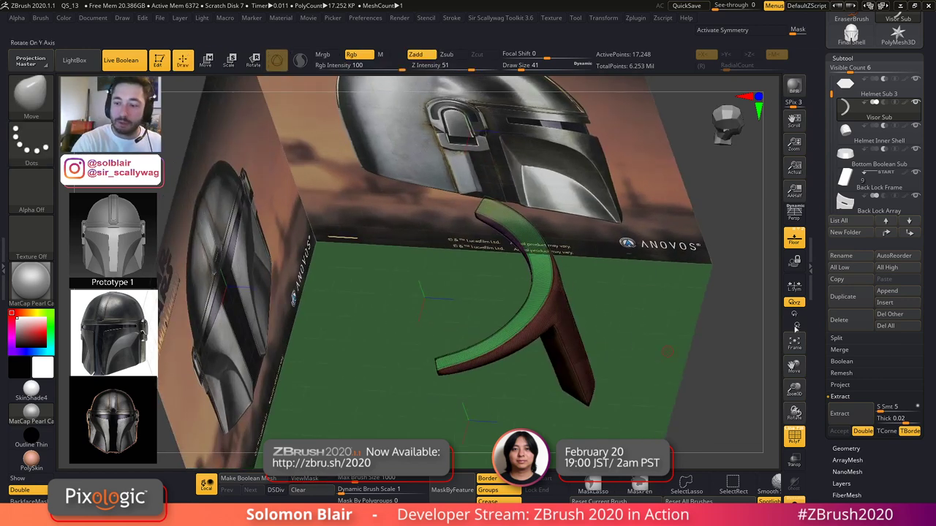
- Show the whole helmet, set Visor Sub to subtract, and hide the floor grid and reference images
click(794, 502)
key(shift+f)
key(shift+f)
key(shift+f)
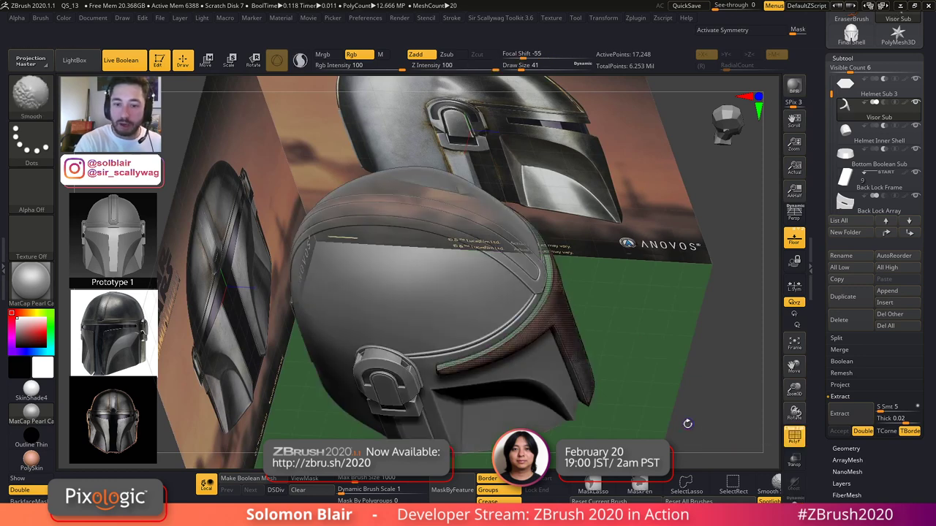
click(884, 103)
drag(747, 282, 702, 297)
key(shift+p)
key(shift+f)
drag(572, 323, 693, 242)
key(shift+f)
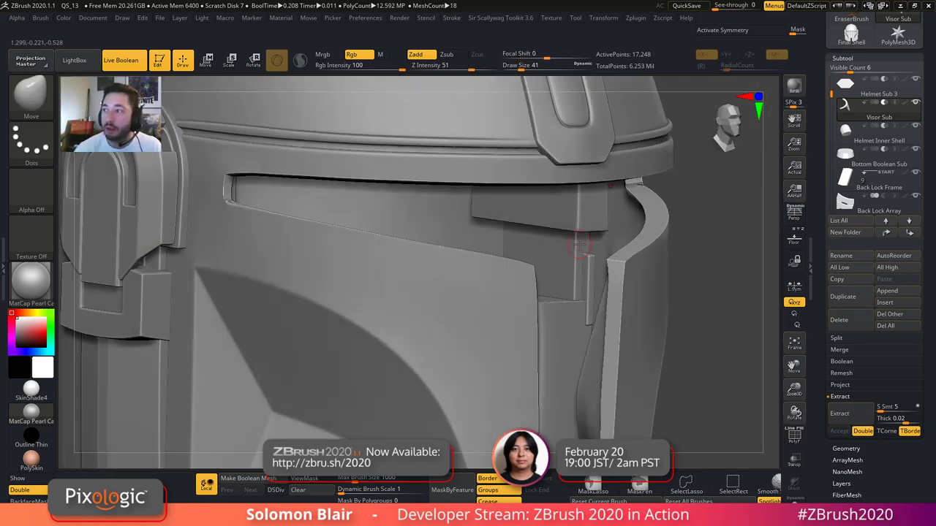
- Examine the cut visor opening from both sides, toggling the polyframe to compare the subtractive shape with the result
ctrl+right_drag(581, 257, 511, 256)
right_drag(576, 309, 518, 299)
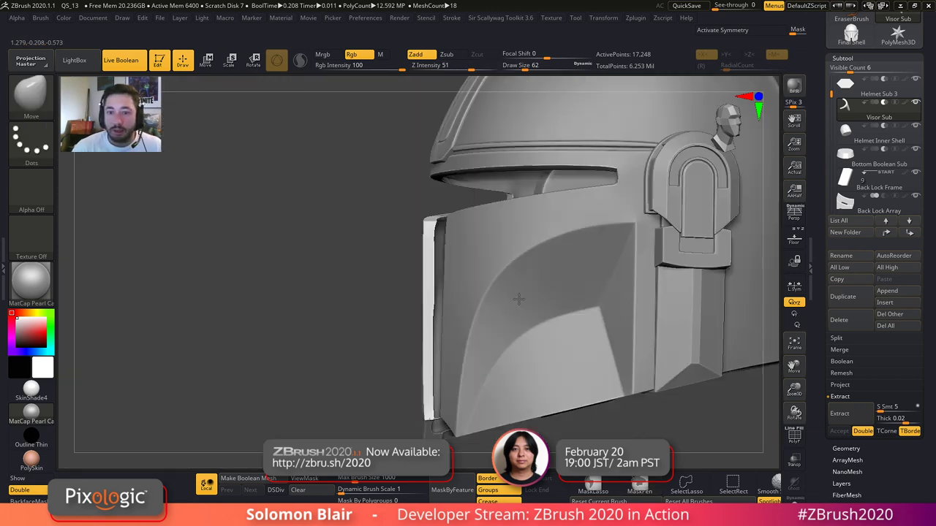
key(shift+f)
key(shift+f)
right_drag(536, 213, 550, 221)
key(shift+f)
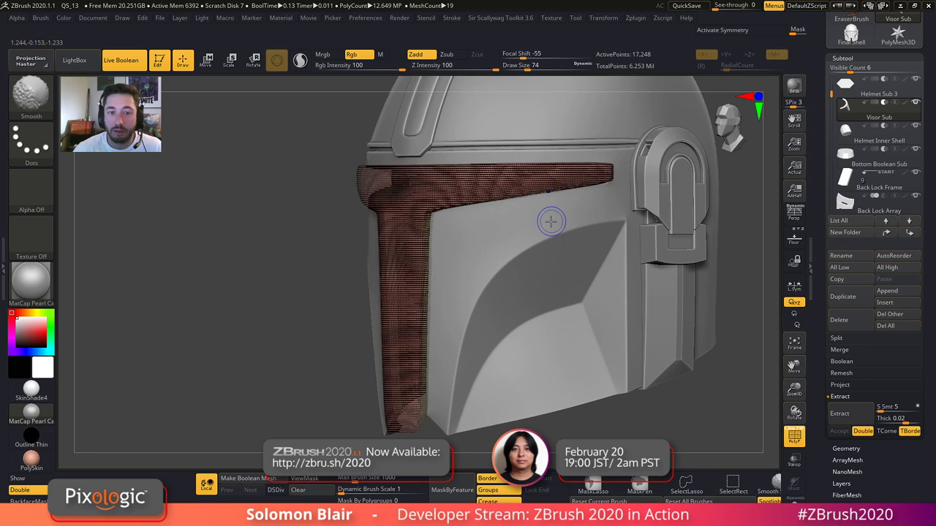
key(shift+f)
click(843, 59)
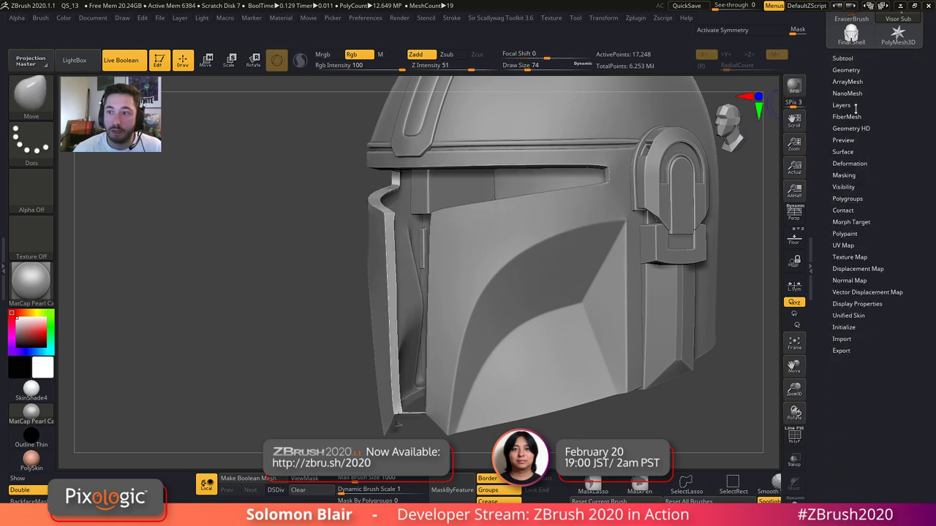
click(850, 163)
mouse_move(534, 139)
alt+right_down()
mouse_move(595, 164)
mouse_move(606, 188)
mouse_move(682, 192)
alt+right_up()
alt+right_drag(619, 180, 566, 183)
- Select Helmet Sub 3, toggle Visor Sub's visibility to compare the face with and without the cut, and reselect Visor Sub
click(840, 59)
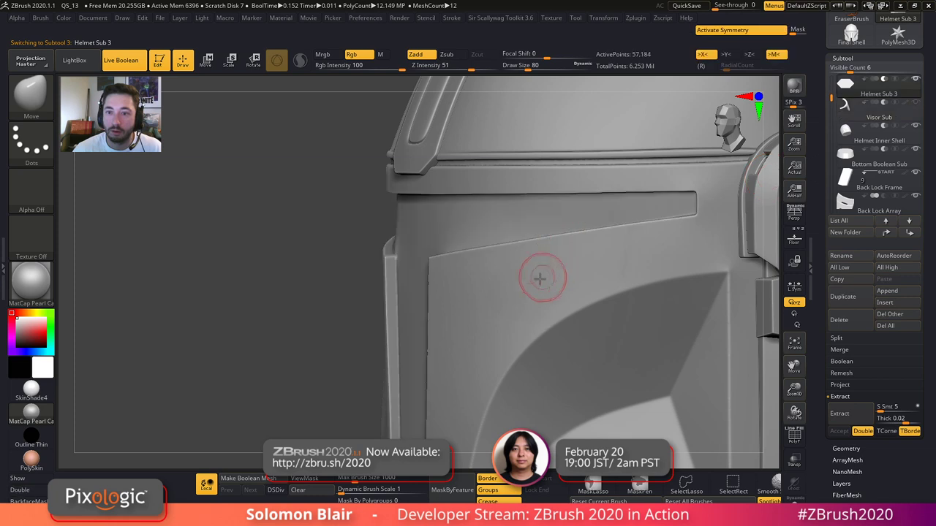
right_drag(547, 280, 570, 269)
click(915, 106)
click(915, 105)
click(915, 105)
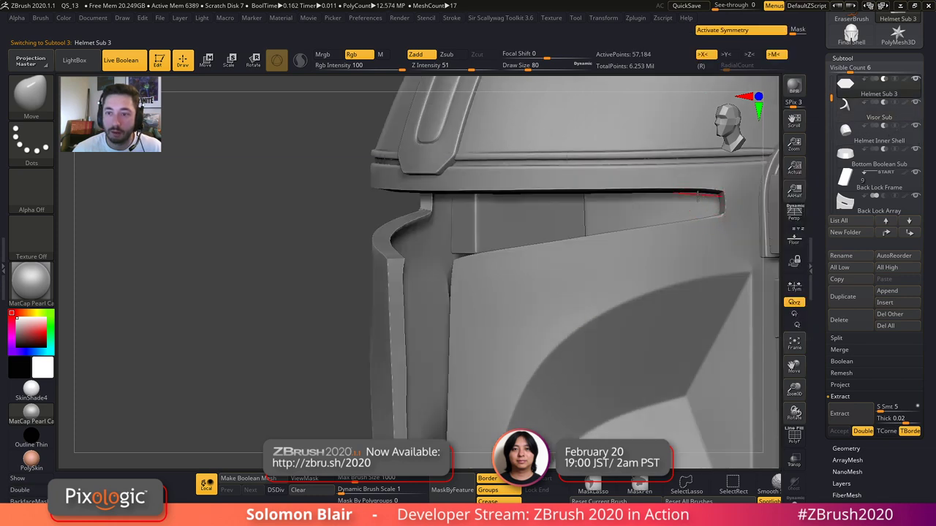
click(914, 105)
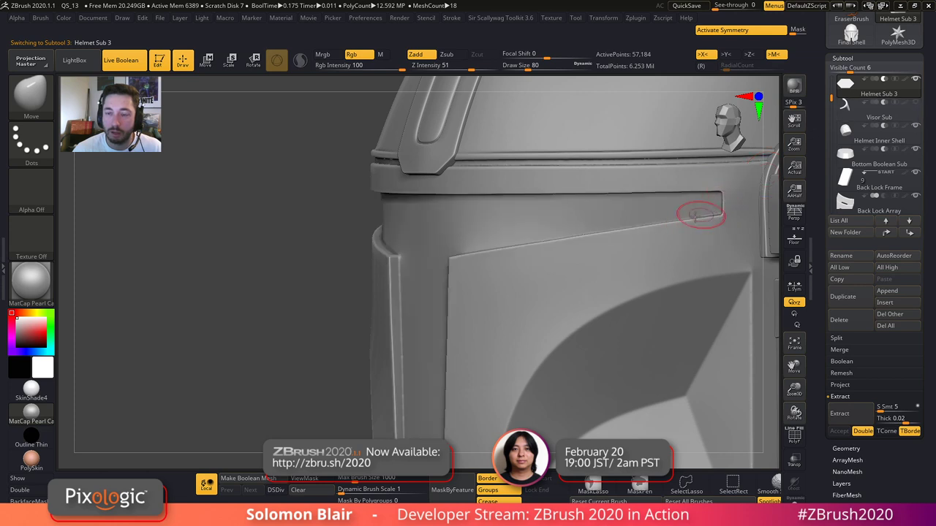
key(shift+f)
key(shift+f)
click(856, 114)
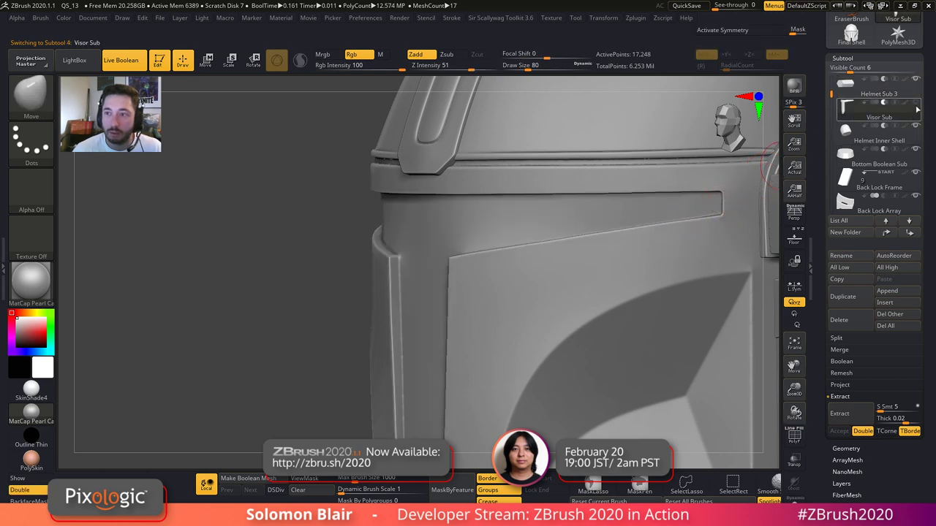
- Compare the Visor Sub shape with the opening it cuts by toggling the polyframe and viewing the helmet from the front side
key(shift+f)
drag(646, 267, 649, 245)
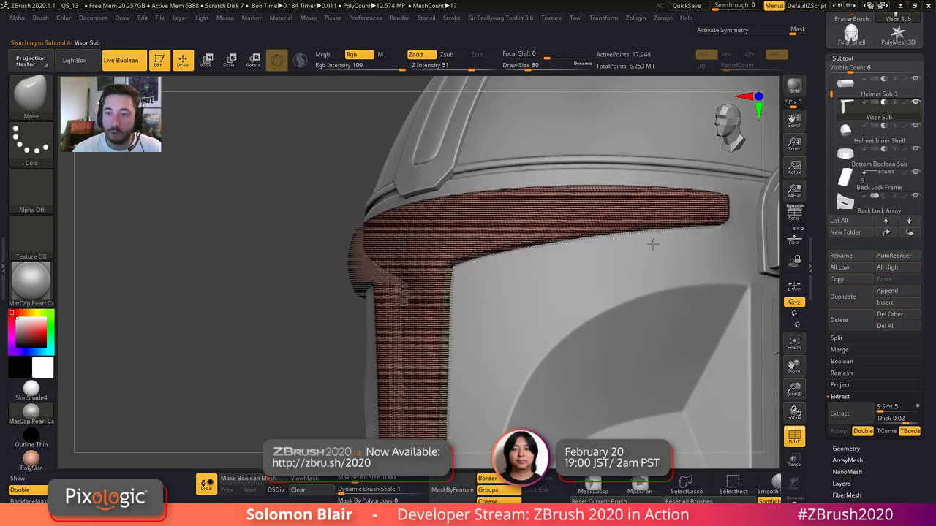
key(shift+f)
mouse_move(658, 230)
right_down()
mouse_move(660, 252)
mouse_move(530, 281)
right_up()
key(shift+f)
key(shift+f)
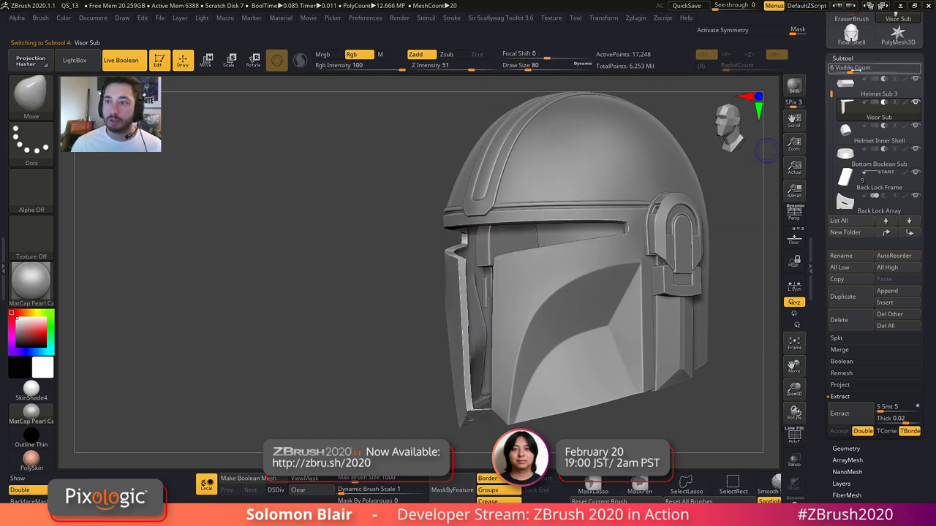
- Try a slight Polish By Features deformation on Visor Sub and inspect the walls and outer end of the visor slot
click(855, 58)
click(850, 163)
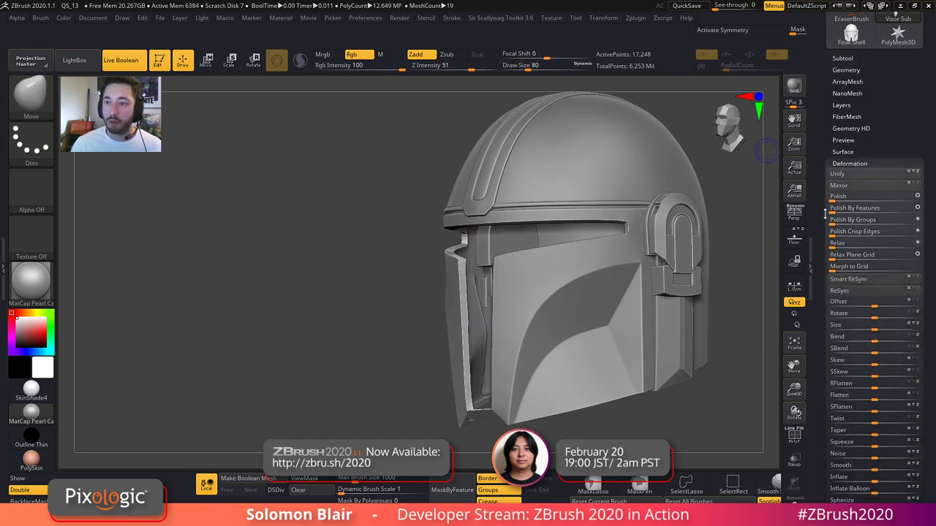
drag(840, 212, 842, 212)
ctrl+right_drag(680, 212, 673, 255)
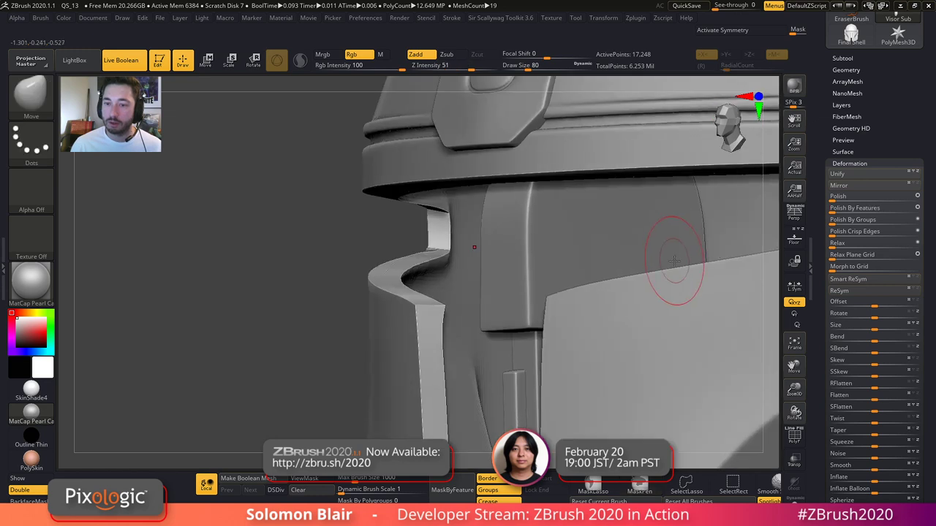
alt+right_drag(731, 282, 503, 293)
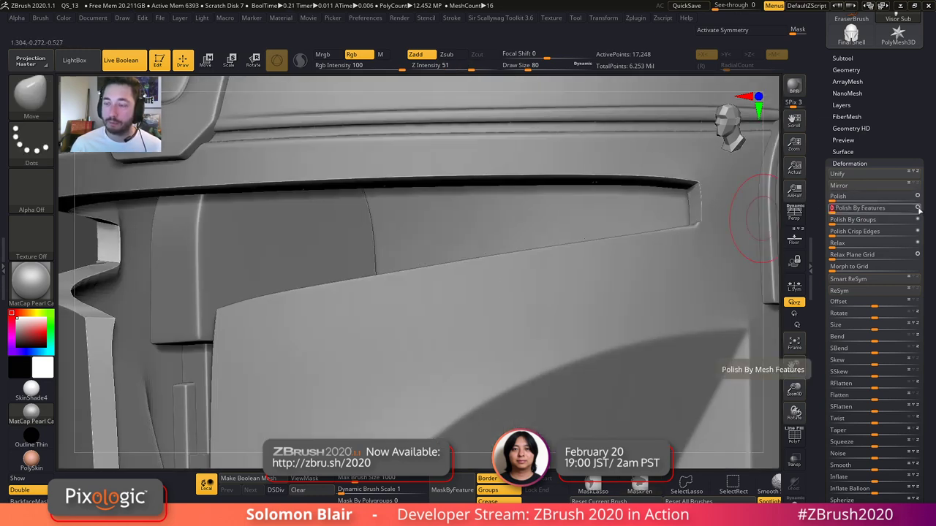
right_drag(695, 262, 753, 297)
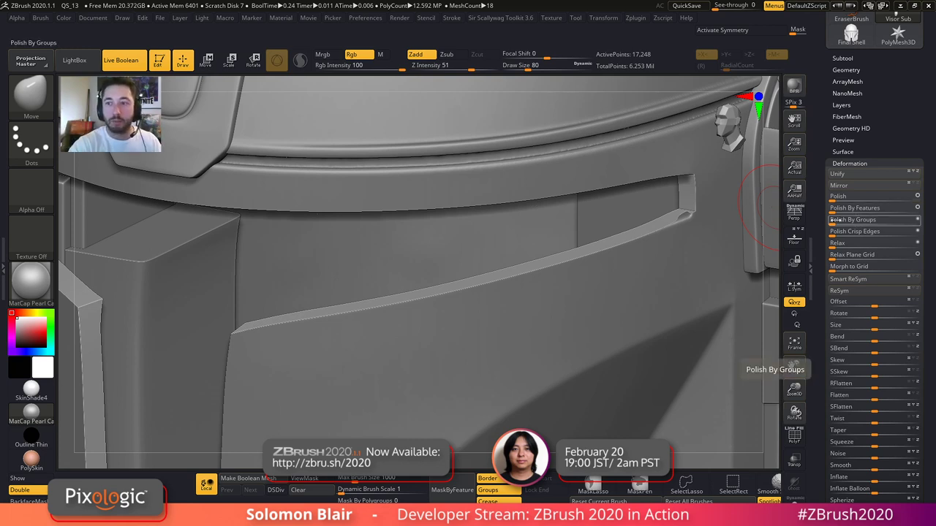
- Try a stronger Polish By Features on Visor Sub, checking the slot edges with and without the polyframe
drag(842, 213, 846, 210)
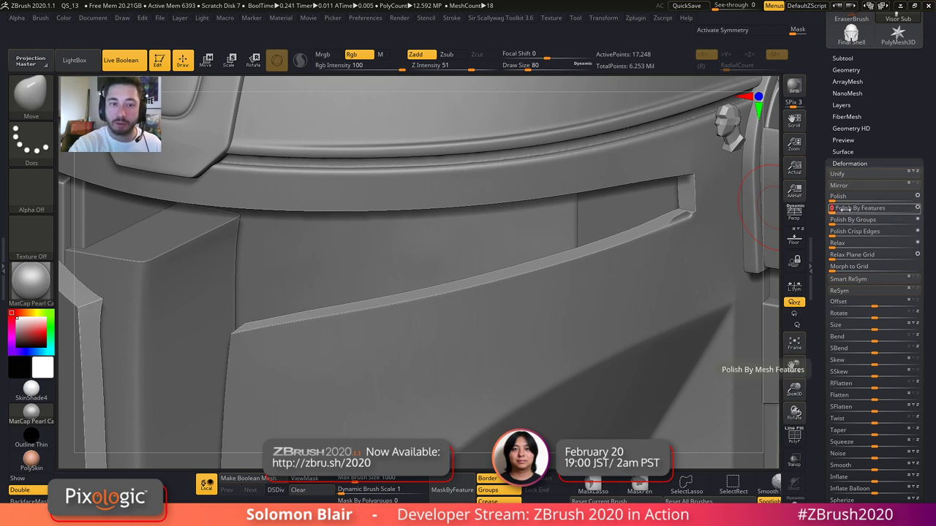
key(shift+f)
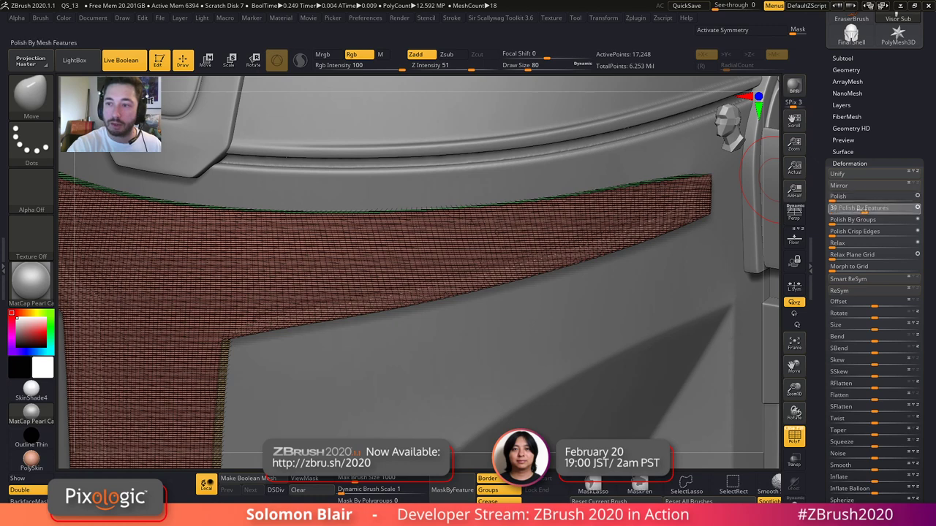
drag(838, 211, 868, 209)
click(846, 211)
key(shift+f)
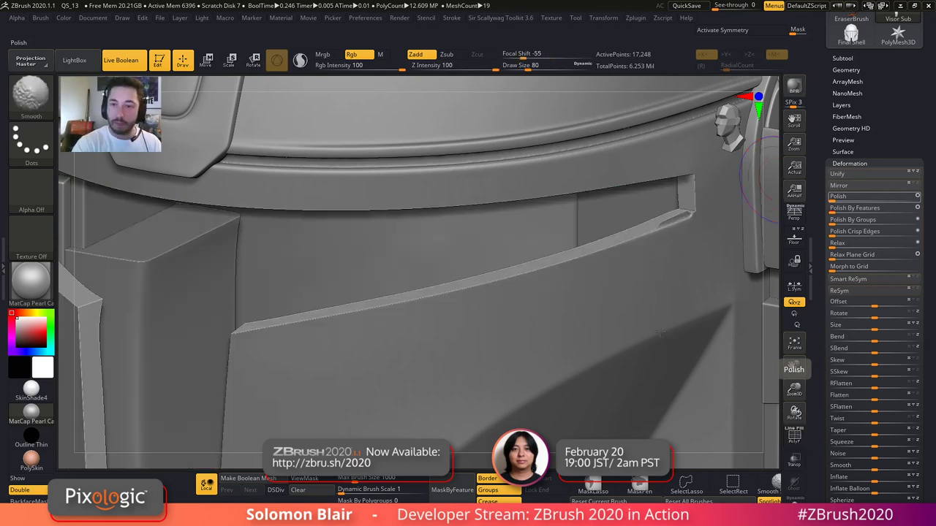
- Try the general Polish deformation on Visor Sub and check the outer corner of the visor slot up close
right_drag(641, 246, 689, 255)
key(shift+f)
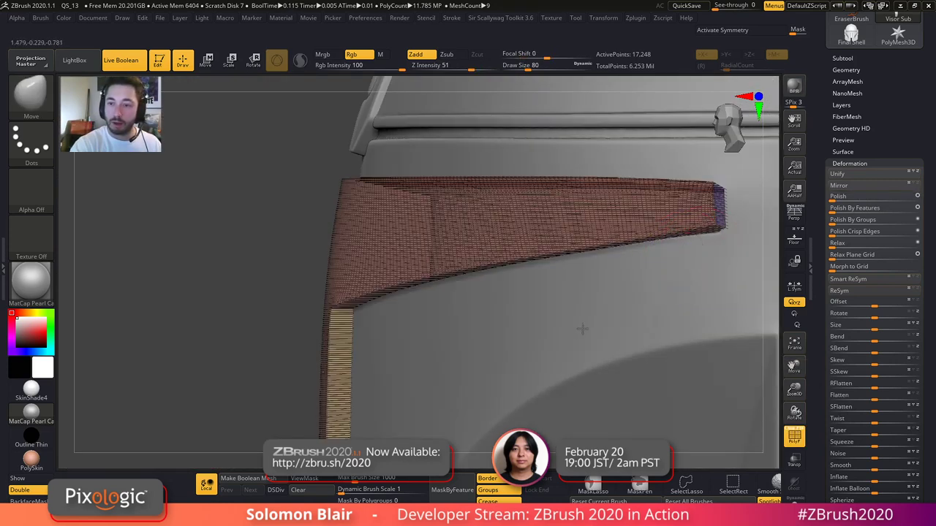
alt+right_drag(578, 333, 472, 408)
ctrl+right_drag(615, 339, 636, 357)
key(s)
mouse_move(618, 246)
mouse_down()
mouse_move(630, 244)
mouse_move(587, 250)
mouse_move(593, 227)
mouse_up()
key(s)
key(s)
key(shift+f)
alt+right_drag(622, 280, 668, 352)
drag(832, 200, 836, 200)
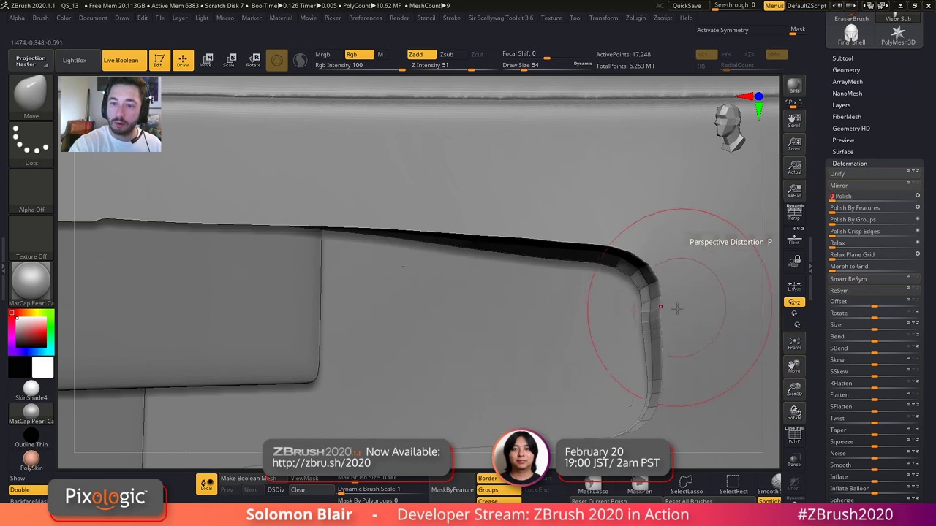
key(shift+f)
ctrl+right_drag(610, 307, 480, 292)
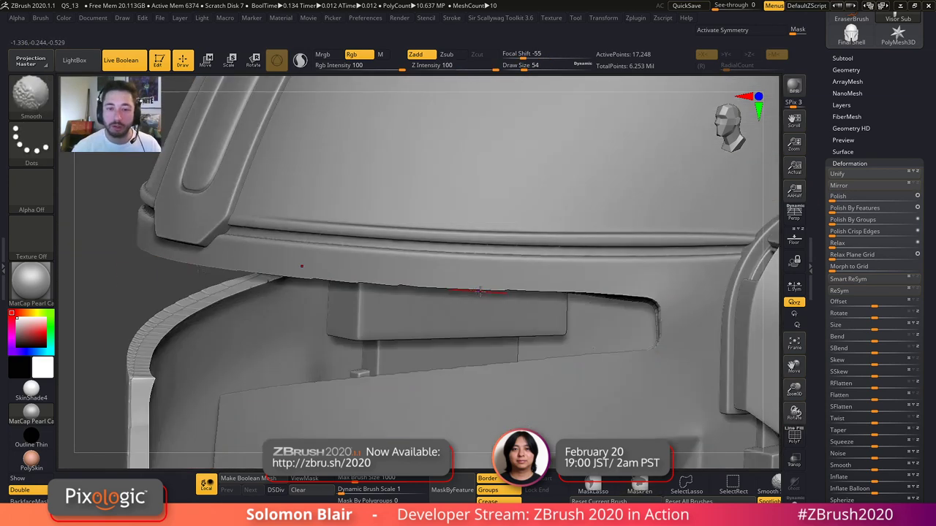
- Examine the slot's outer end with and without the polyframe, with the Move brush active at draw size 62
key(b)
key(m)
key(v)
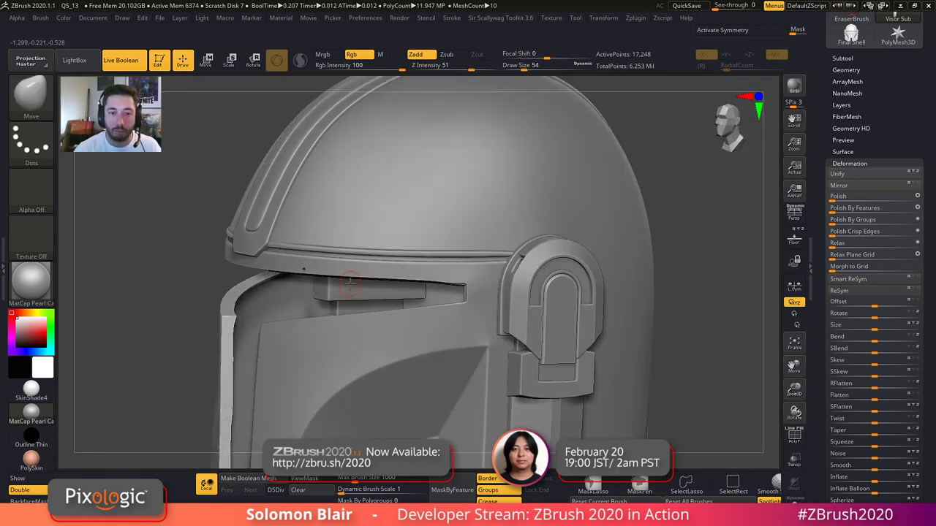
key(shift+f)
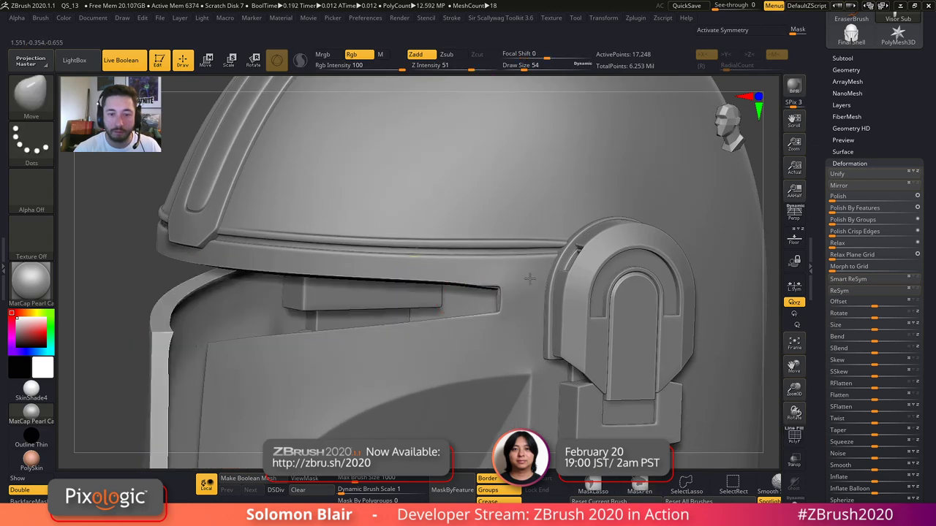
right_drag(439, 275, 638, 351)
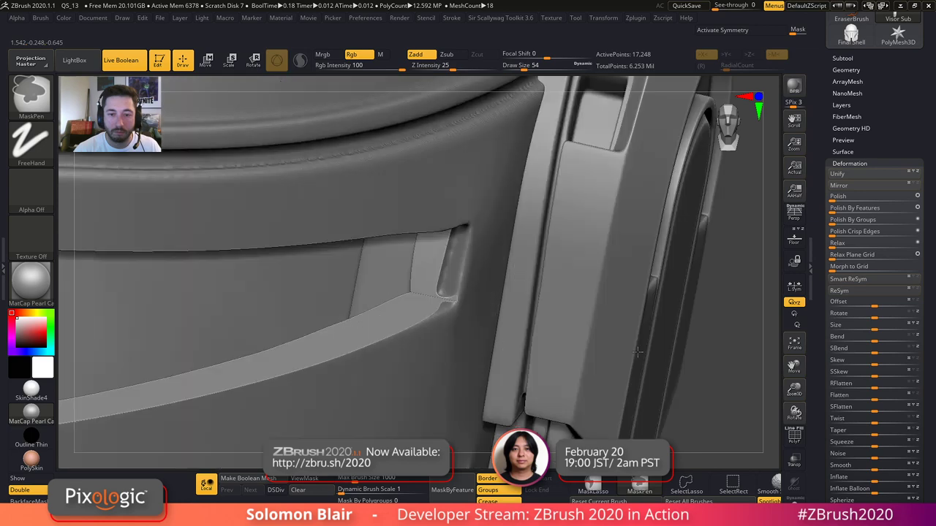
key(shift+f)
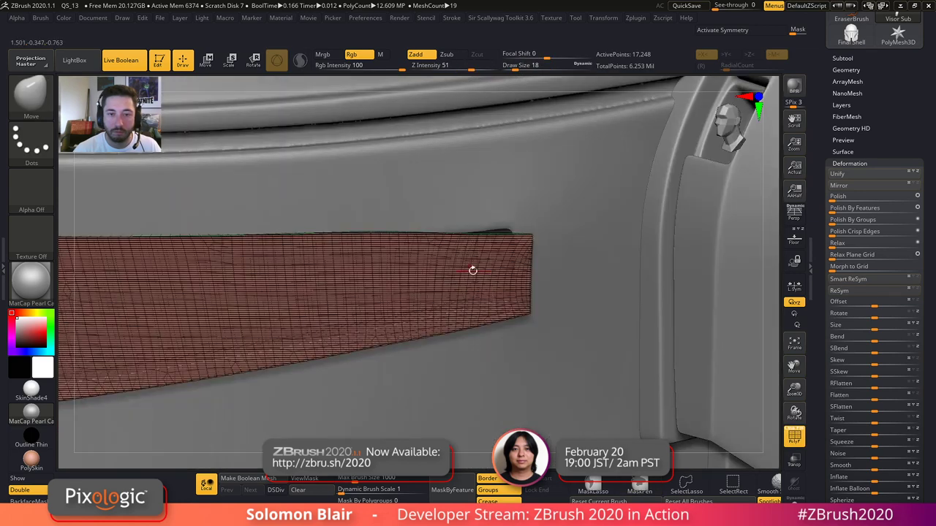
key(s)
drag(473, 271, 478, 271)
right_drag(443, 281, 439, 283)
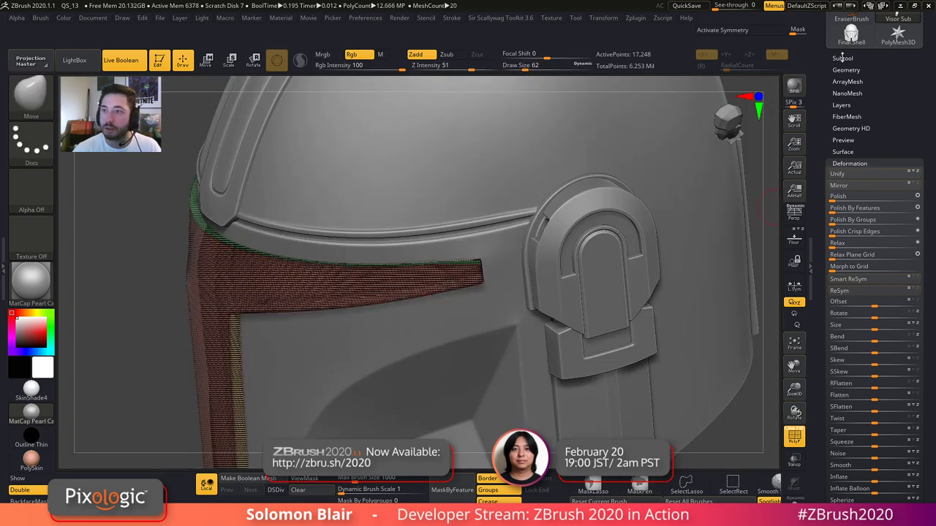
- Hide every subtool except Visor Sub and Helmet Outer Shell, and clear the start flag on Helmet Outer Shell
click(864, 58)
drag(831, 94, 830, 84)
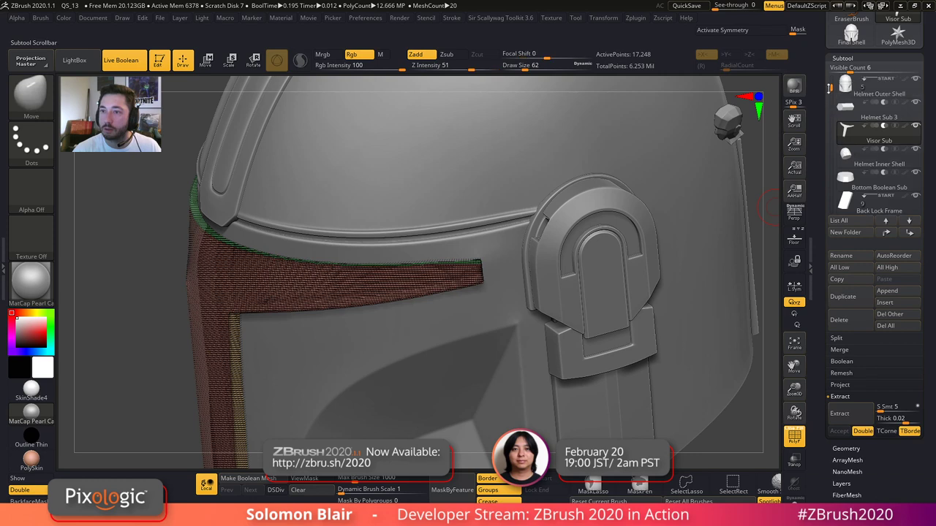
click(914, 81)
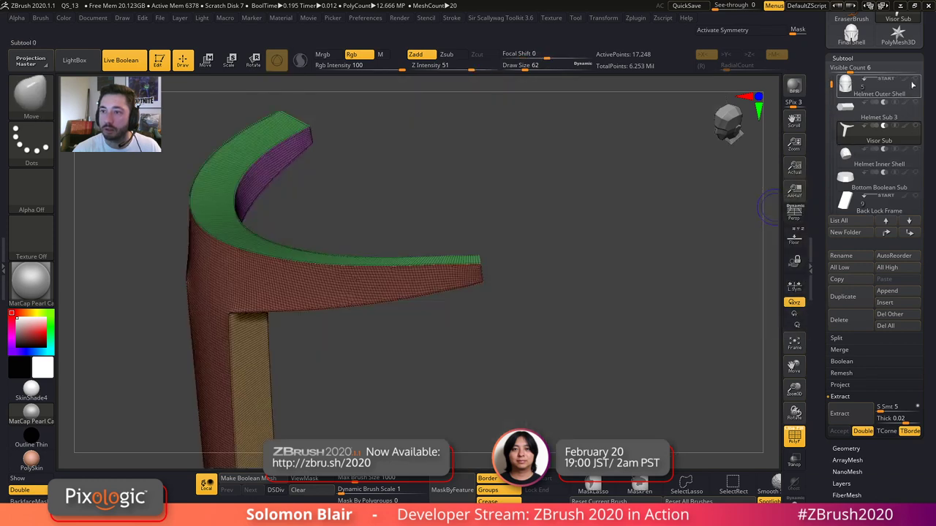
click(864, 82)
click(917, 81)
key(shift+f)
key(bracketright)
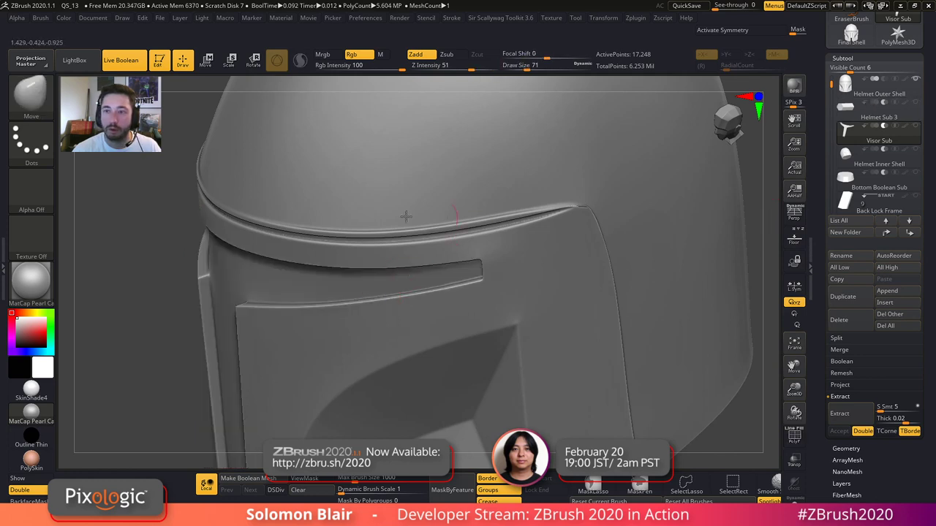
- Turn off Live Boolean and examine how Visor Sub sits against the outer shell, toggling the polyframe
click(113, 61)
key(shift+f)
key(shift+f)
ctrl+right_drag(432, 288, 434, 280)
key(s)
drag(418, 280, 425, 278)
key(shift+f)
mouse_move(430, 277)
right_down()
mouse_move(445, 266)
mouse_move(461, 277)
mouse_move(389, 267)
mouse_move(351, 281)
right_up()
right_drag(351, 282, 468, 301)
- Check Visor Sub's individual polygroups in isolation, restore them, and show the Visor Sub subtool alone with the polyframe on
ctrl+shift+click(486, 264)
right_drag(484, 252, 533, 240)
ctrl+shift+click(534, 238)
ctrl+shift+click(375, 327)
mouse_move(380, 326)
right_down()
mouse_move(481, 278)
mouse_move(435, 286)
mouse_move(383, 274)
right_up()
key(shift+s)
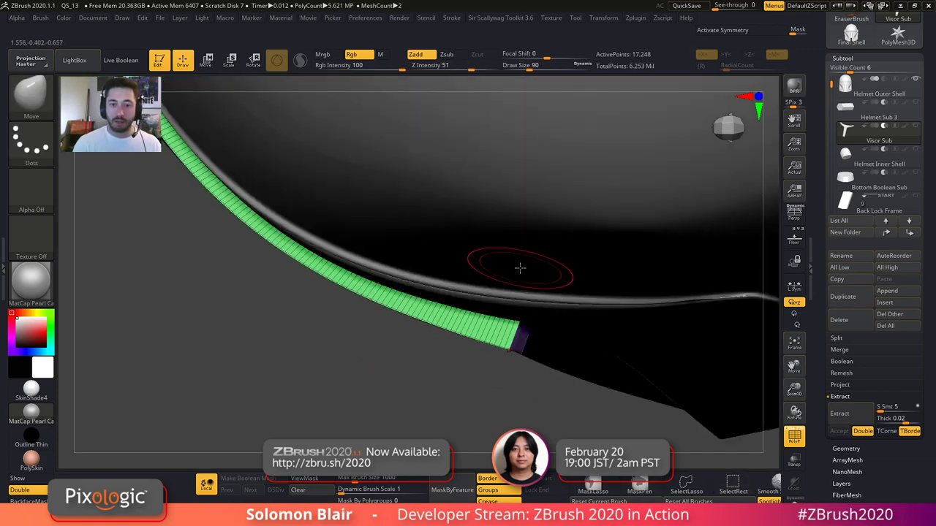
key(shift+f)
key(ctrl+shift+s)
key(shift+f)
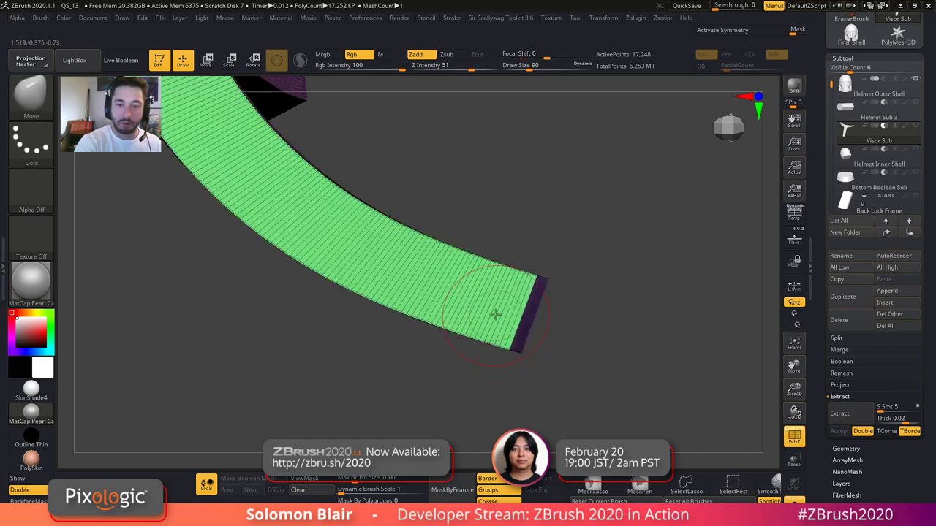
- Insert multiple edge loops across the thickness of Visor Sub with ZModeler's edge Insert action, subdividing the side walls evenly
ctrl+right_drag(497, 319, 520, 337)
key(b)
key(z)
key(m)
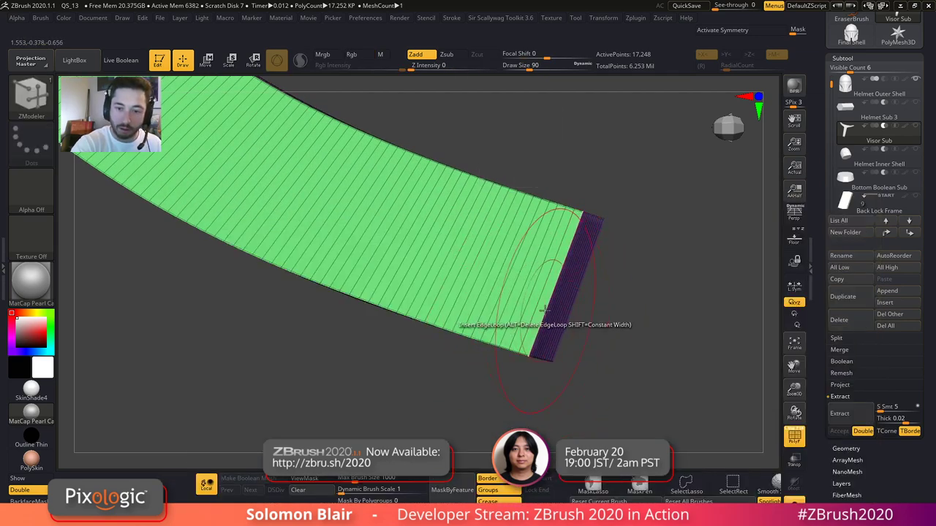
key(space)
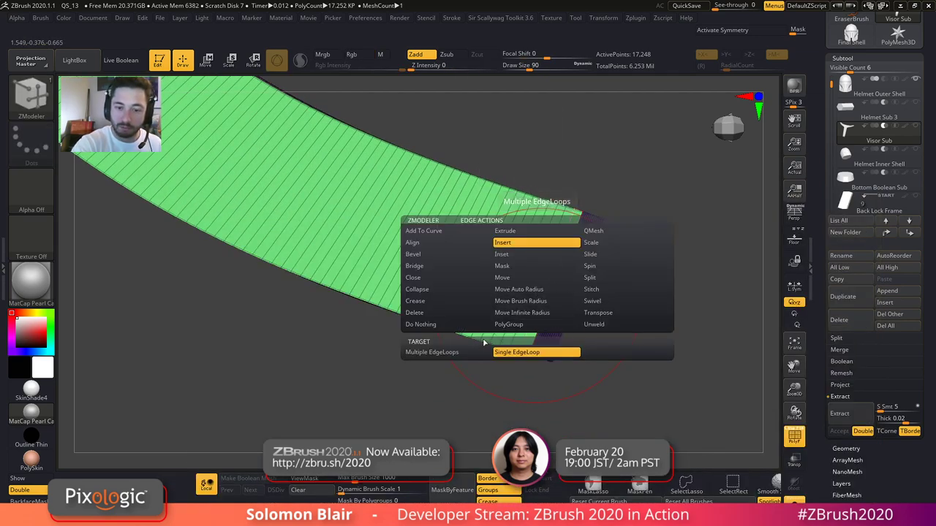
click(465, 357)
drag(517, 303, 554, 250)
mouse_move(554, 245)
alt+right_down()
mouse_move(516, 308)
mouse_move(571, 247)
mouse_move(508, 285)
mouse_move(504, 311)
alt+right_up()
ctrl+right_drag(629, 293, 653, 338)
alt+right_drag(569, 301, 600, 298)
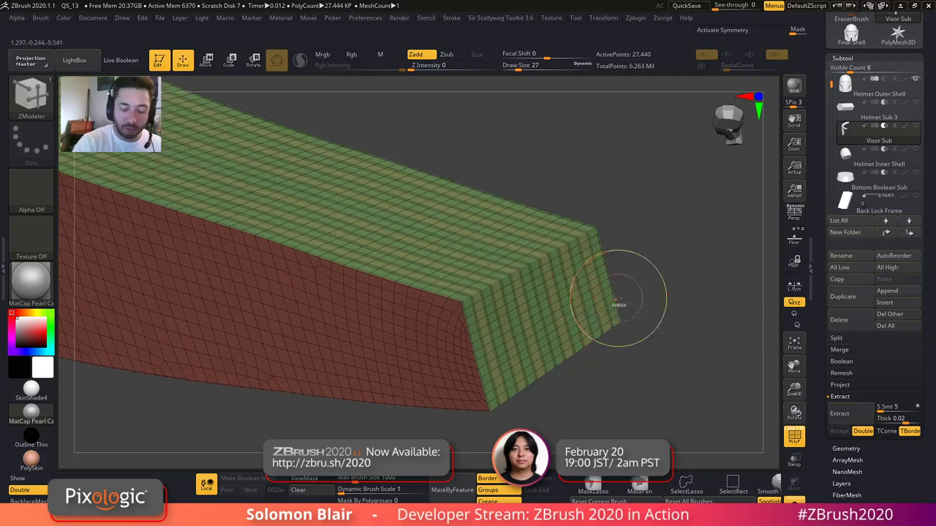
- Try regrouping Visor Sub's polygons with Groups By Normals
ctrl+right_drag(467, 327, 470, 313)
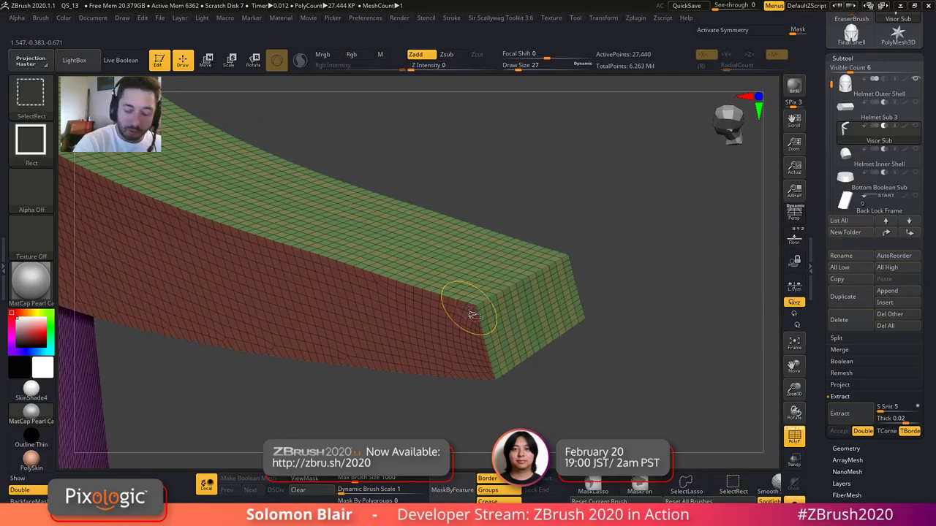
key(ctrl+shift+g)
click(875, 56)
key(ctrl+z)
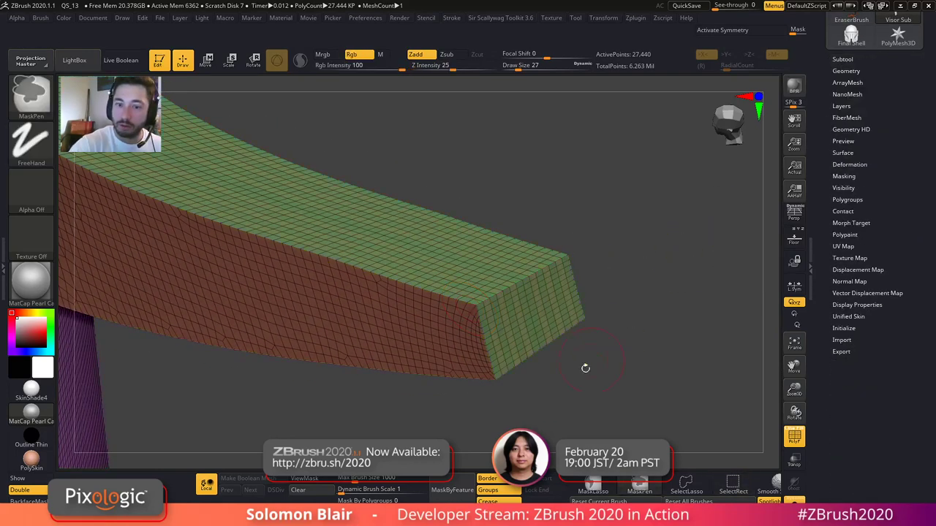
click(853, 198)
drag(882, 182, 883, 158)
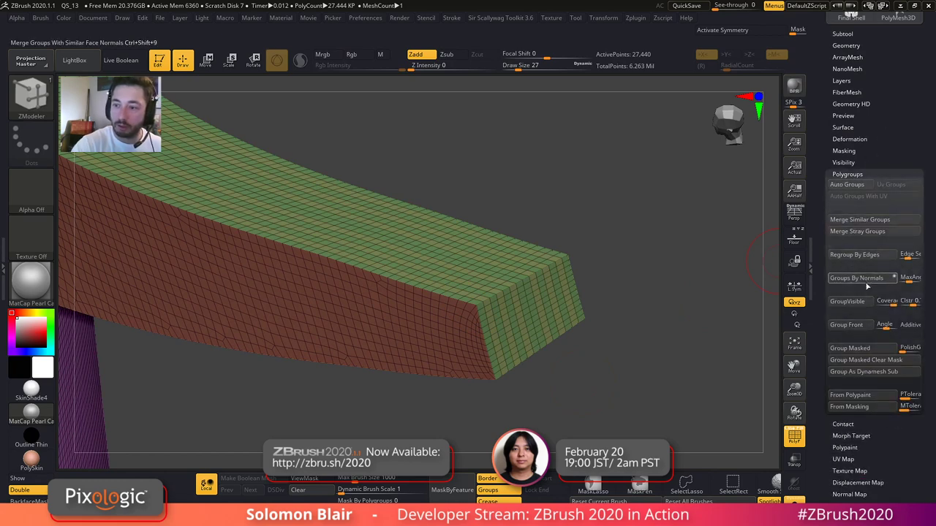
click(865, 280)
- Isolate the regrouped sections of Visor Sub to check their borders, restore the full mesh, and undo the regrouping
ctrl+shift+click(466, 259)
right_drag(468, 261, 539, 364)
ctrl+shift+click(542, 331)
right_drag(595, 257, 589, 168)
ctrl+shift+click(345, 321)
right_drag(346, 352, 491, 347)
ctrl+shift+click(469, 373)
ctrl+shift+click(401, 302)
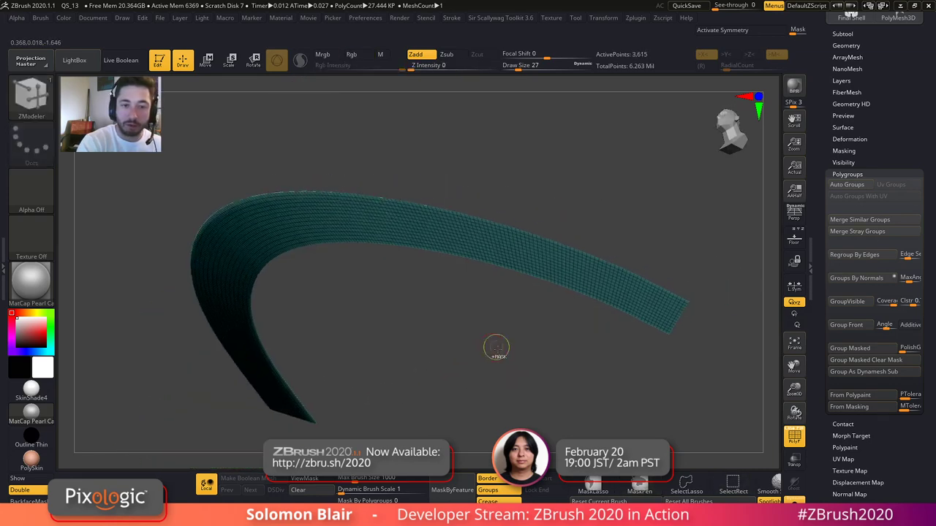
ctrl+shift+click(501, 357)
key(ctrl+z)
- Inspect one Visor Sub polygroup in isolation, show the full mesh again, and examine the outer end of its arm
right_drag(342, 339, 334, 310)
ctrl+shift+click(287, 328)
ctrl+shift+click(437, 363)
right_drag(451, 366, 607, 319)
alt+right_drag(505, 334, 569, 312)
right_drag(378, 364, 483, 329)
ctrl+right_drag(483, 329, 545, 361)
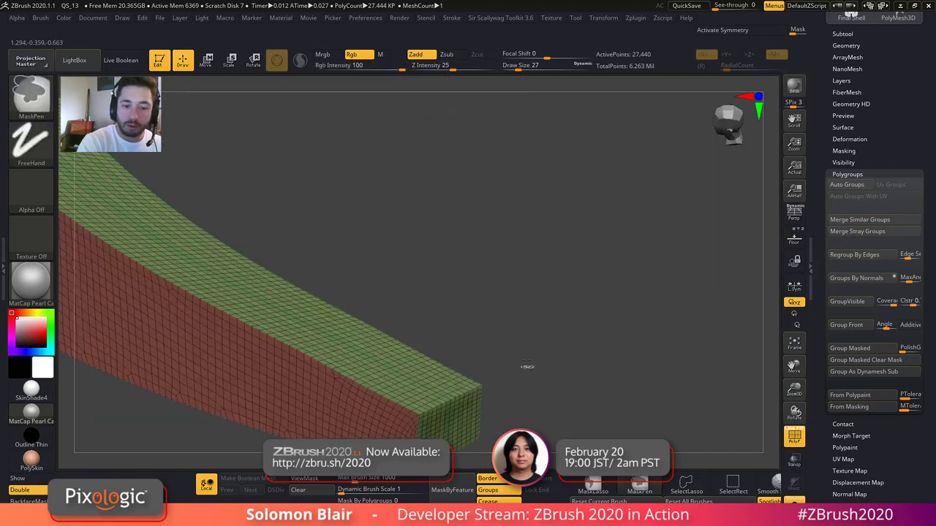
- Isolate Visor Sub's side walls, try growing the visible area twice, and reduce the view to the side walls again
ctrl+shift+click(441, 377)
right_drag(478, 346, 598, 330)
key(ctrl+shift+x)
key(ctrl+shift+x)
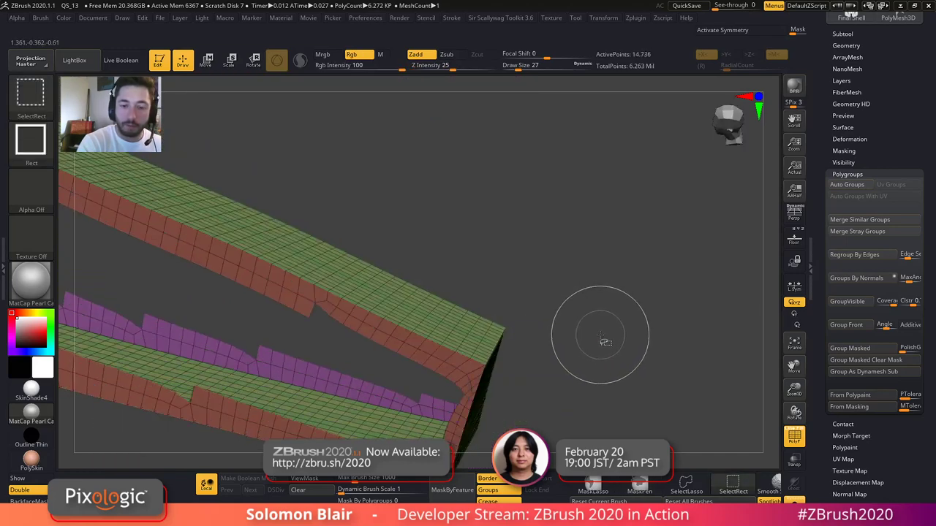
ctrl+shift+click(438, 361)
ctrl+shift+click(401, 390)
mouse_move(411, 386)
right_down()
mouse_move(547, 345)
mouse_move(467, 303)
mouse_move(457, 329)
right_up()
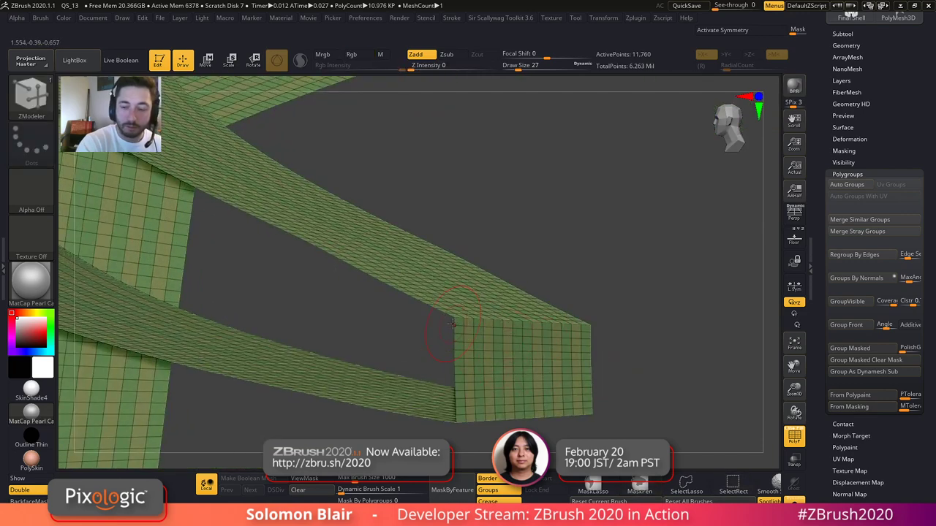
- Switch the visibility selection to SelectLasso, inspect the edge loops at the arm's end corner, and show the full mesh
ctrl+shift+click(686, 483)
ctrl+right_drag(475, 285, 463, 322)
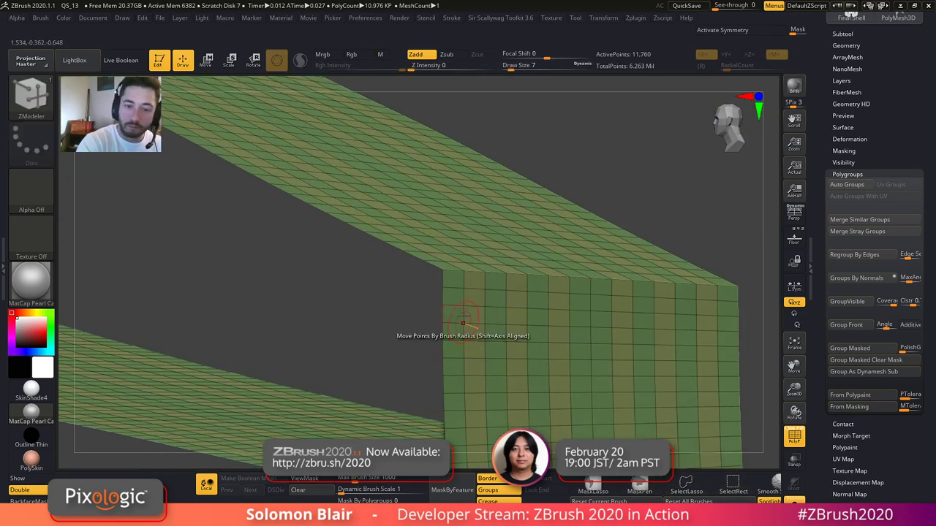
ctrl+shift+click(443, 281)
ctrl+shift+click(407, 330)
ctrl+right_drag(402, 329, 286, 320)
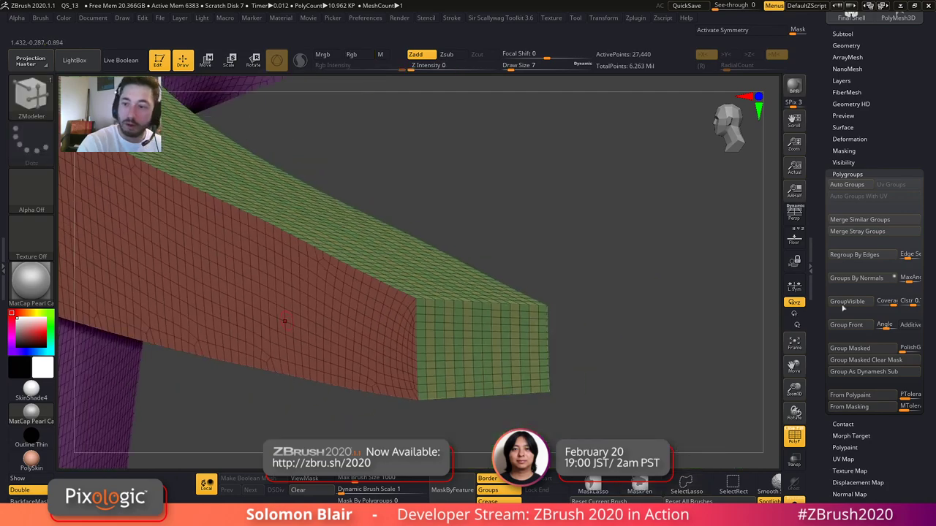
- Regroup Visor Sub with Groups By Normals and check the group borders around the inner corner
click(857, 278)
right_drag(665, 334, 877, 271)
right_drag(448, 321, 475, 299)
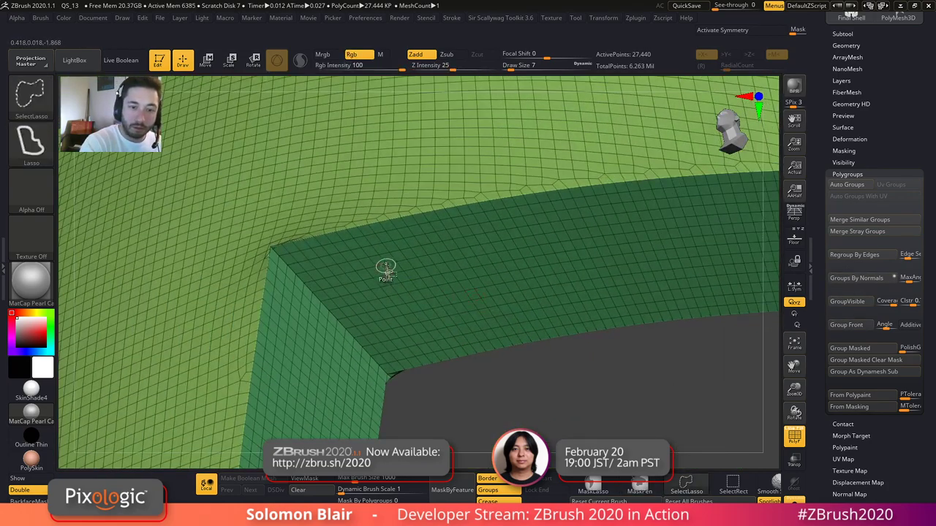
- Isolate Visor Sub's side walls and regroup them with Groups By Normals at a maximum angle of about 30.7
ctrl+shift+click(387, 270)
mouse_move(410, 276)
ctrl+right_down()
mouse_move(541, 332)
mouse_move(544, 365)
mouse_move(520, 346)
ctrl+right_up()
key(s)
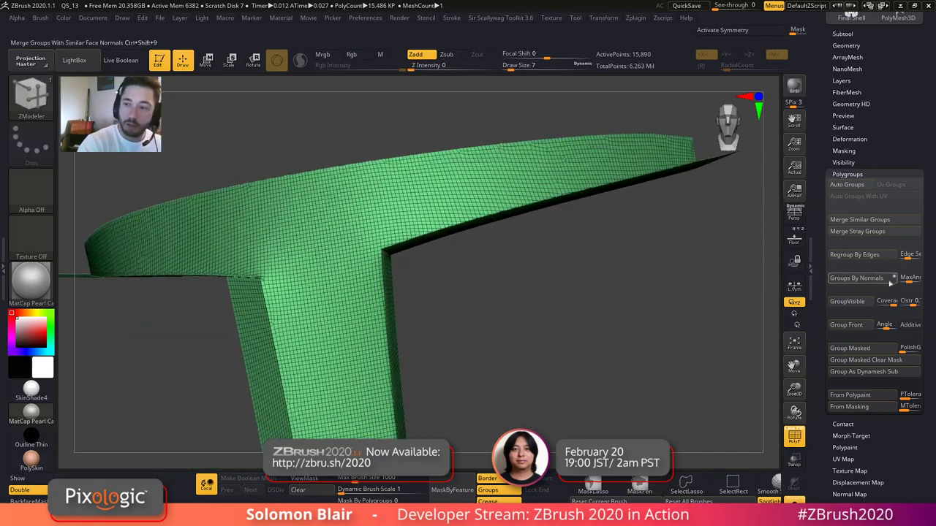
click(879, 281)
right_drag(711, 313, 687, 296)
drag(907, 282, 905, 282)
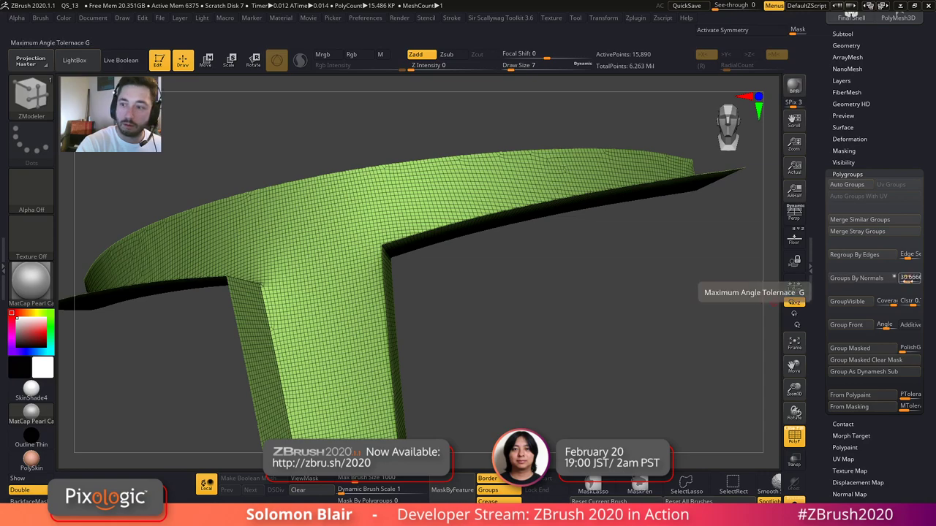
click(873, 282)
drag(680, 342, 453, 331)
mouse_move(428, 305)
right_down()
mouse_move(441, 336)
mouse_move(459, 319)
mouse_move(540, 326)
mouse_move(439, 255)
mouse_move(475, 314)
right_up()
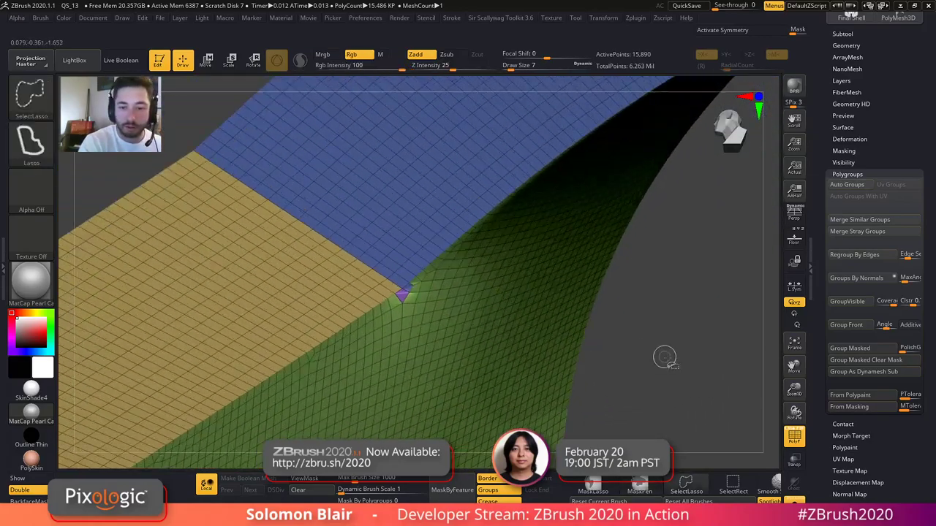
- Reduce Visor Sub's visible area to the wall polygroups, lasso-hiding the stray polygons at the inner corner
ctrl+shift+click(414, 304)
ctrl+shift+drag(675, 341, 639, 354)
ctrl+right_drag(420, 292, 351, 302)
ctrl+alt+shift+drag(348, 340, 364, 294)
mouse_move(466, 331)
ctrl+right_down()
mouse_move(359, 314)
mouse_move(391, 326)
ctrl+right_up()
ctrl+shift+drag(414, 358, 423, 395)
mouse_move(422, 395)
right_down()
mouse_move(471, 396)
mouse_move(455, 336)
mouse_move(418, 319)
mouse_move(391, 271)
mouse_move(524, 334)
mouse_move(472, 326)
mouse_move(538, 346)
mouse_move(454, 253)
right_up()
ctrl+shift+click(524, 334)
- Lasso-hide the stray polygons at the upper corners of the visible walls on both sides of Visor Sub
key(shift+f)
key(shift+f)
alt+right_drag(448, 389, 459, 248)
ctrl+right_drag(436, 297, 637, 405)
alt+right_drag(241, 432, 453, 209)
alt+right_drag(312, 362, 475, 234)
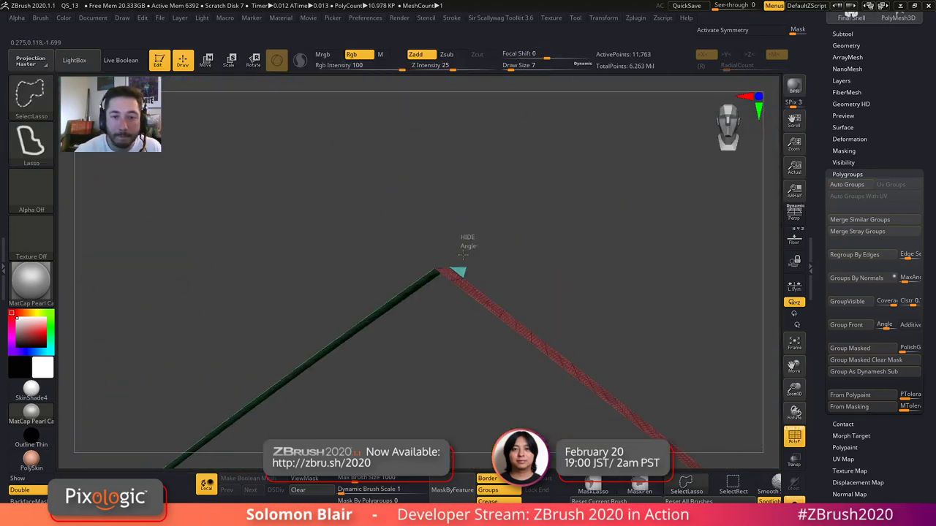
ctrl+alt+shift+drag(476, 277, 480, 272)
ctrl+right_drag(480, 272, 398, 208)
alt+right_drag(356, 288, 252, 392)
mouse_move(560, 125)
alt+right_down()
mouse_move(494, 191)
mouse_move(486, 245)
alt+right_up()
alt+right_drag(474, 145, 501, 252)
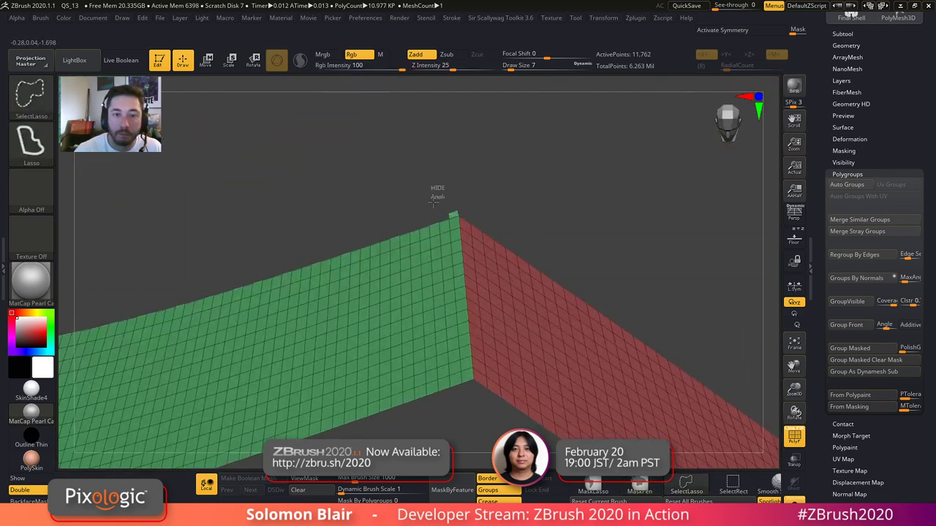
ctrl+alt+shift+drag(445, 215, 466, 219)
- Invert the visibility to examine the other wall strips, and show the full Visor Sub mesh again
ctrl+right_drag(512, 203, 424, 259)
mouse_move(724, 424)
alt+right_down()
mouse_move(634, 349)
mouse_move(541, 310)
mouse_move(471, 291)
mouse_move(439, 322)
alt+right_up()
right_drag(329, 227, 344, 392)
ctrl+shift+drag(340, 393, 347, 378)
ctrl+right_drag(375, 351, 374, 373)
mouse_move(374, 373)
right_down()
mouse_move(372, 386)
mouse_move(223, 371)
right_up()
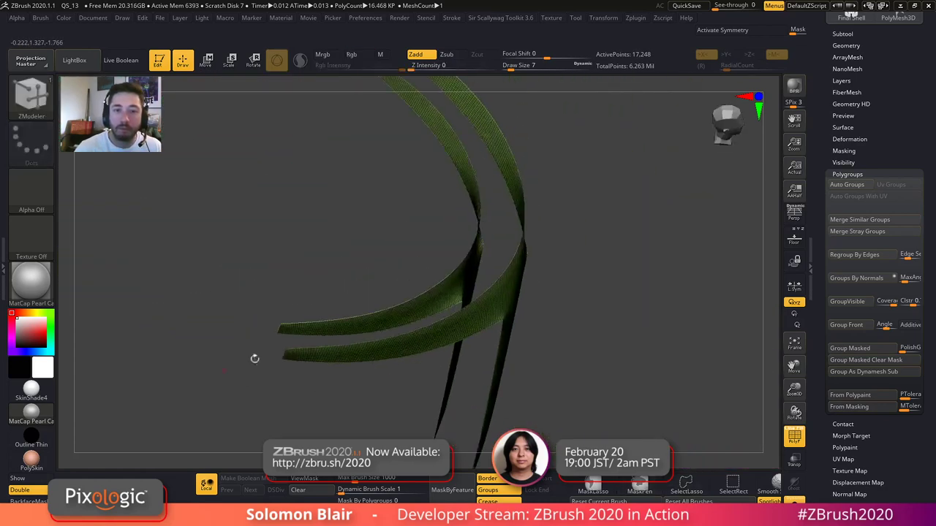
key(shift+f)
key(shift+f)
ctrl+shift+click(646, 286)
mouse_move(629, 286)
right_down()
mouse_move(470, 251)
mouse_move(476, 285)
mouse_move(377, 267)
mouse_move(443, 294)
mouse_move(475, 282)
right_up()
key(shift+f)
key(shift+f)
ctrl+right_drag(475, 281, 485, 253)
mouse_move(485, 252)
right_down()
mouse_move(545, 286)
mouse_move(680, 275)
mouse_move(438, 310)
right_up()
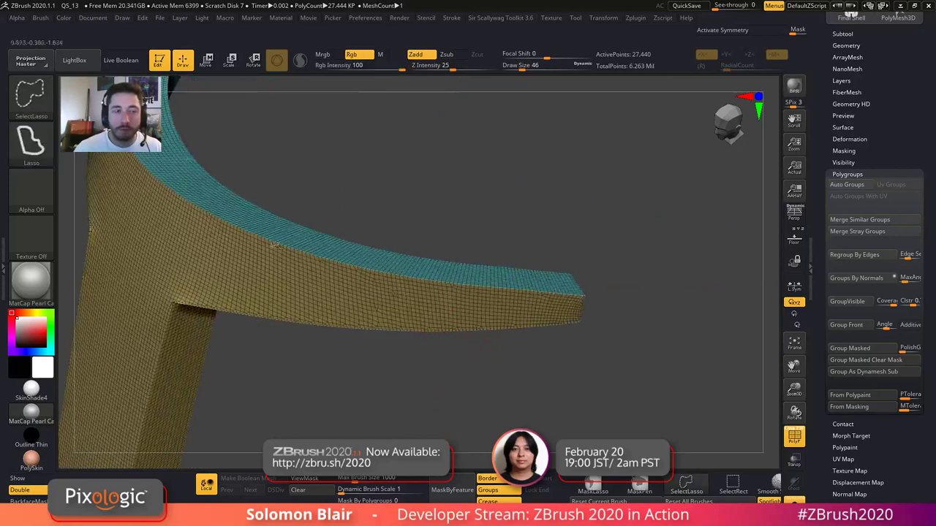
- Switch the mask brush to MaskPen, isolate Visor Sub's top wall polygroup, and mask it
ctrl+shift+click(40, 98)
ctrl+shift+click(370, 149)
ctrl+shift+click(508, 282)
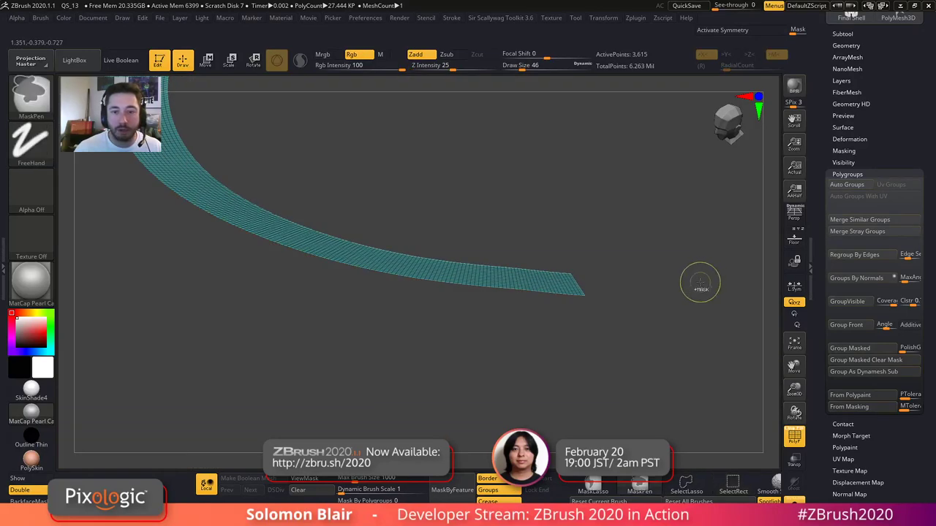
ctrl+click(673, 292)
key(shift+f)
ctrl+shift+click(677, 320)
key(shift+f)
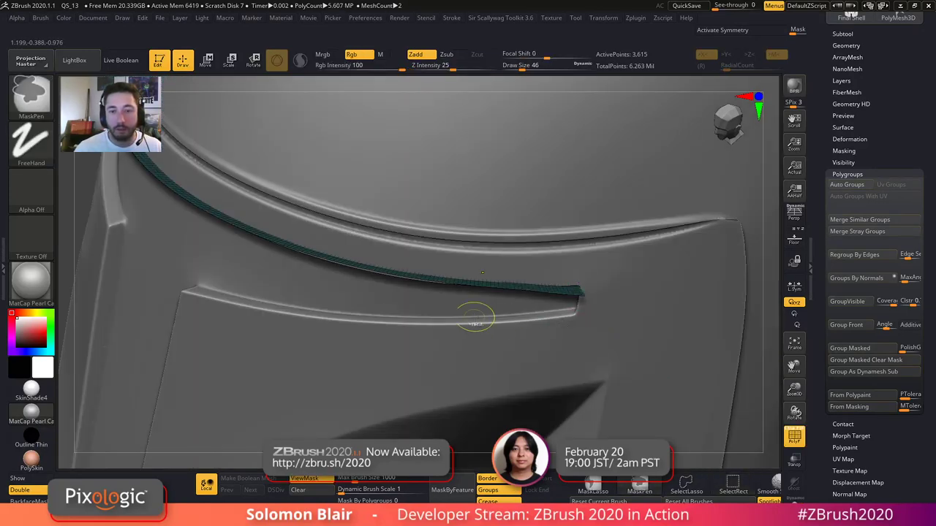
- Show the full Visor Sub mesh, try blurring the mask, and undo back to the isolated top wall
ctrl+right_drag(505, 317, 212, 277)
ctrl+shift+click(191, 271)
key(shift+f)
ctrl+right_drag(518, 295, 473, 319)
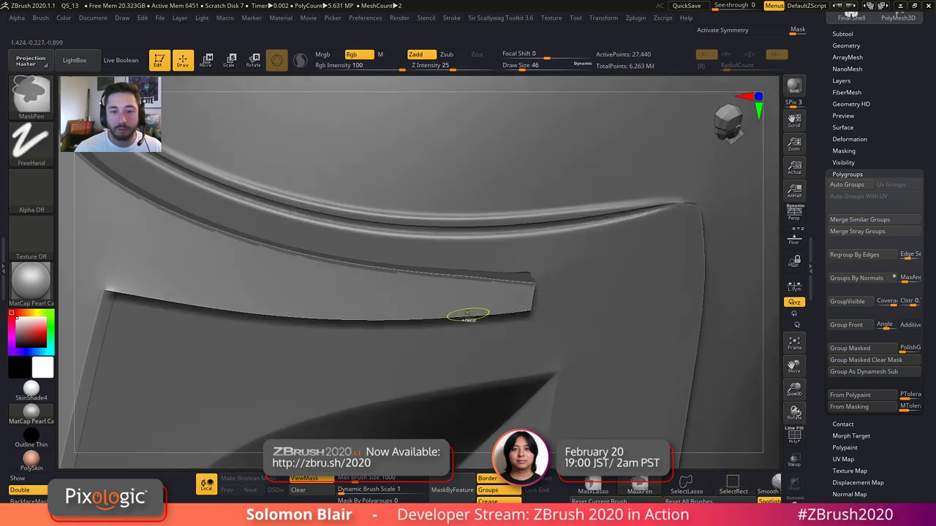
ctrl+click(463, 309)
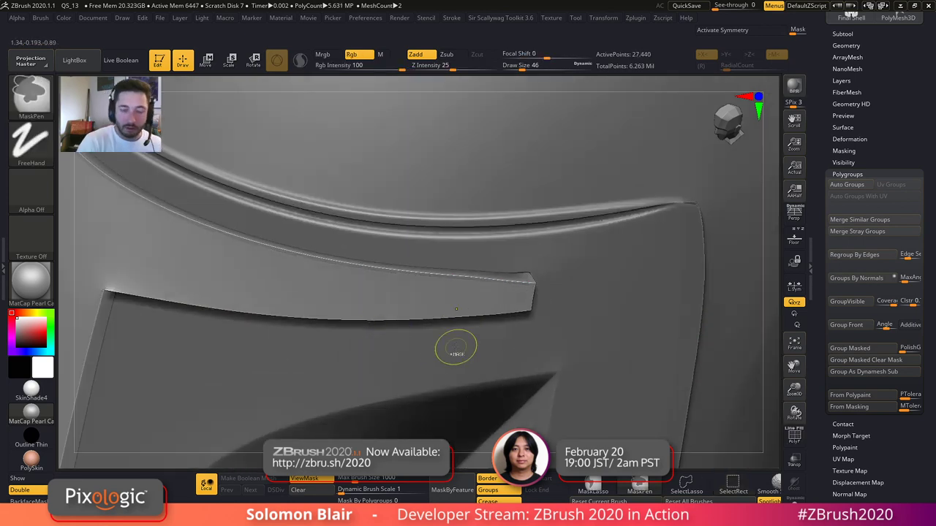
key(ctrl+z)
alt+right_drag(751, 383, 660, 364)
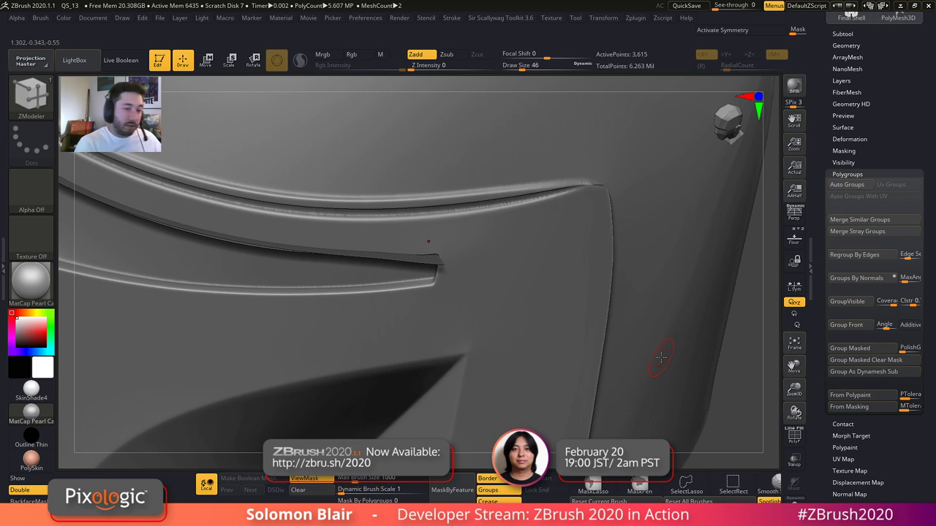
- Solo Visor Sub, show its full mesh, and invert the mask with the polygroup wireframe displayed
key(shift+f)
ctrl+right_drag(661, 356, 640, 361)
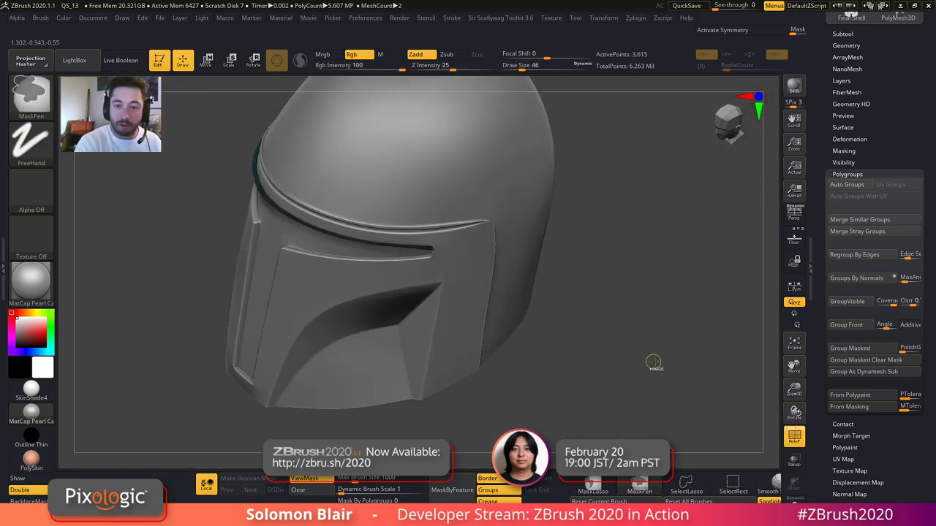
key(shift+f)
key(shift+s)
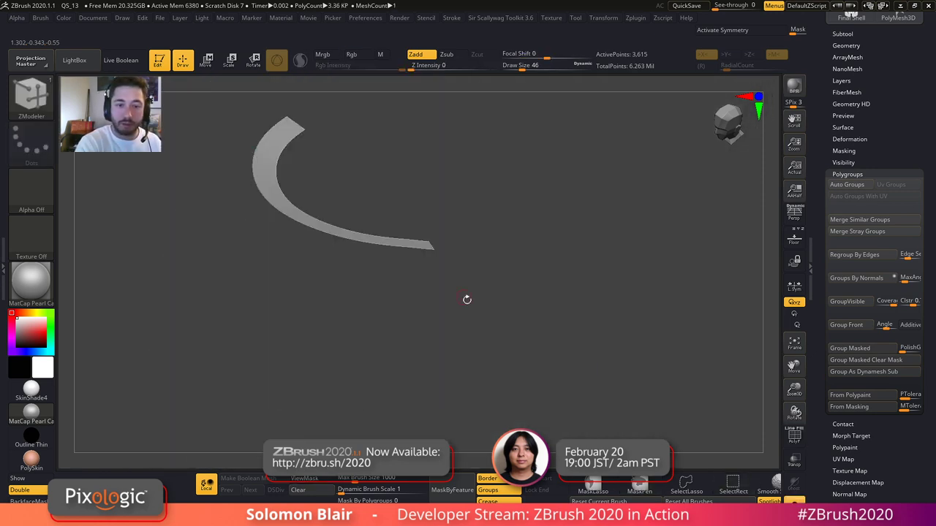
ctrl+right_drag(566, 347, 575, 368)
ctrl+shift+click(576, 369)
ctrl+click(603, 366)
key(shift+f)
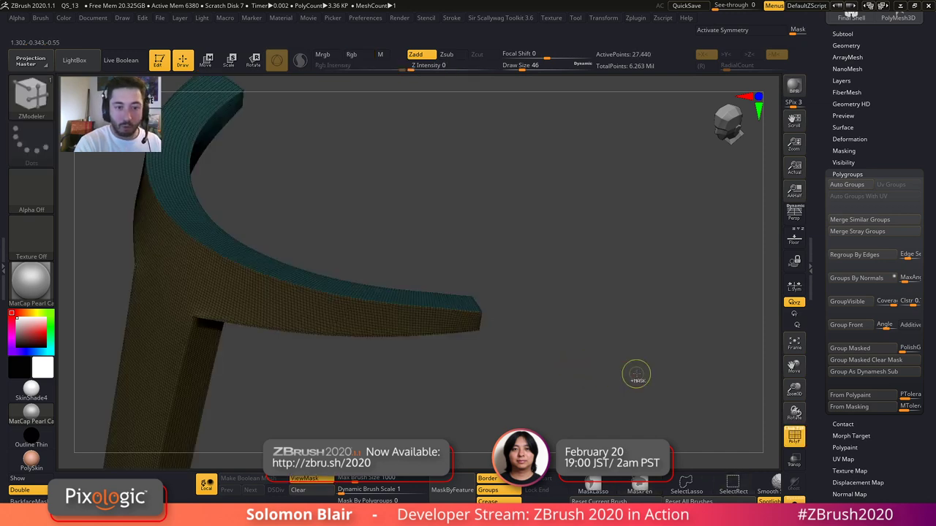
- Mask Visor Sub's top wall in isolation, show the full mesh, and invert the mask to leave only that wall editable
ctrl+click(612, 378)
ctrl+shift+click(478, 305)
ctrl+click(597, 320)
ctrl+shift+click(585, 320)
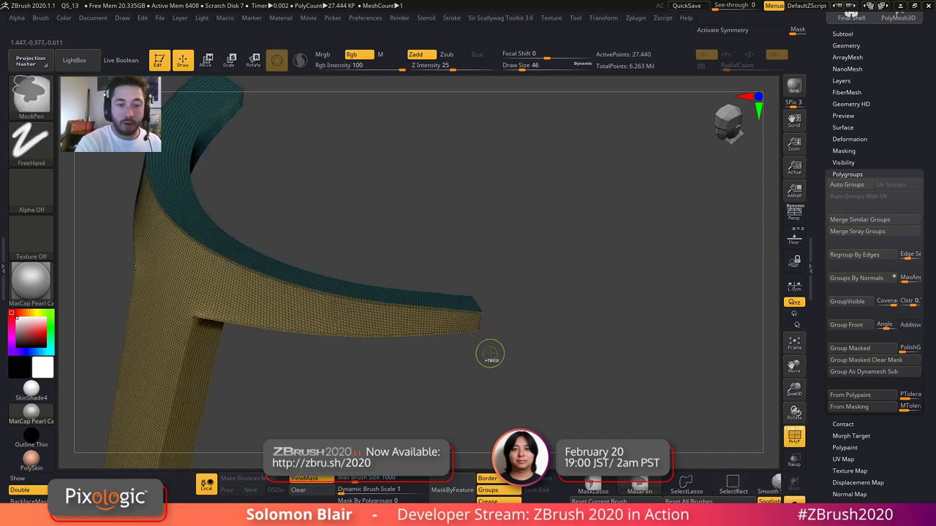
ctrl+click(485, 349)
key(shift+f)
key(shift+f)
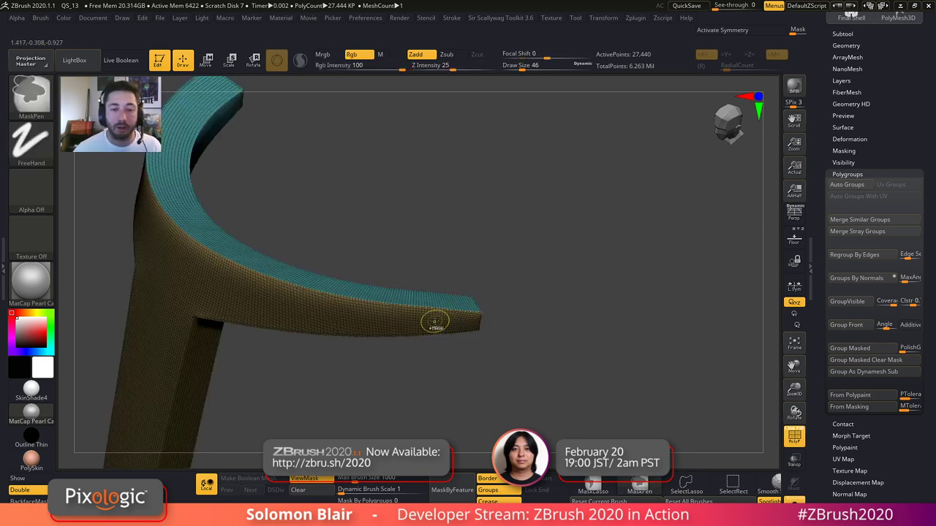
key(shift+f)
mouse_move(497, 400)
mouse_down()
mouse_move(480, 414)
mouse_move(562, 355)
mouse_move(574, 371)
mouse_move(607, 344)
mouse_up()
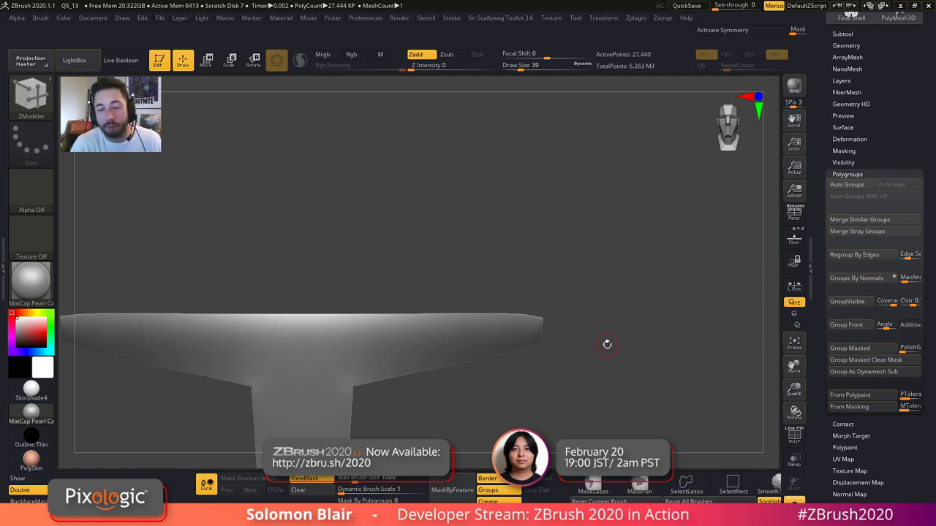
mouse_move(558, 351)
alt+mouse_down()
mouse_move(593, 391)
mouse_move(615, 385)
alt+mouse_up()
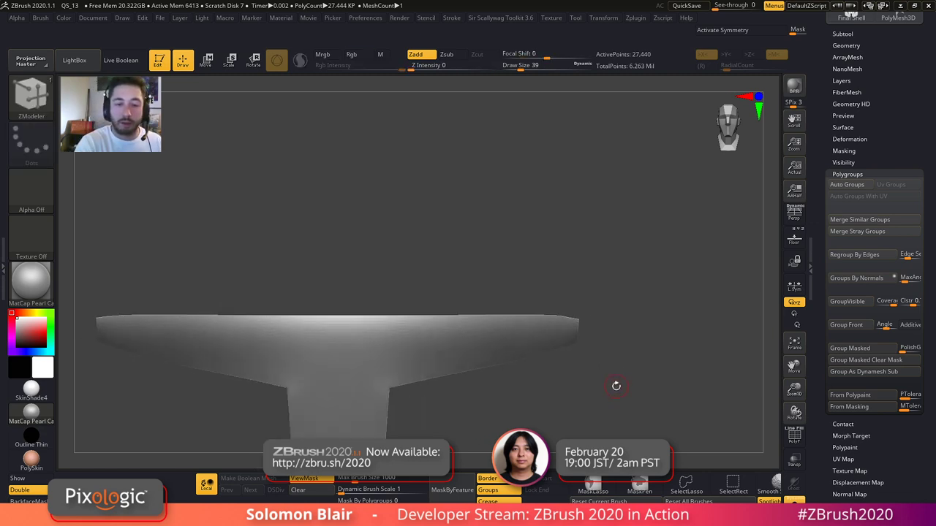
key(w)
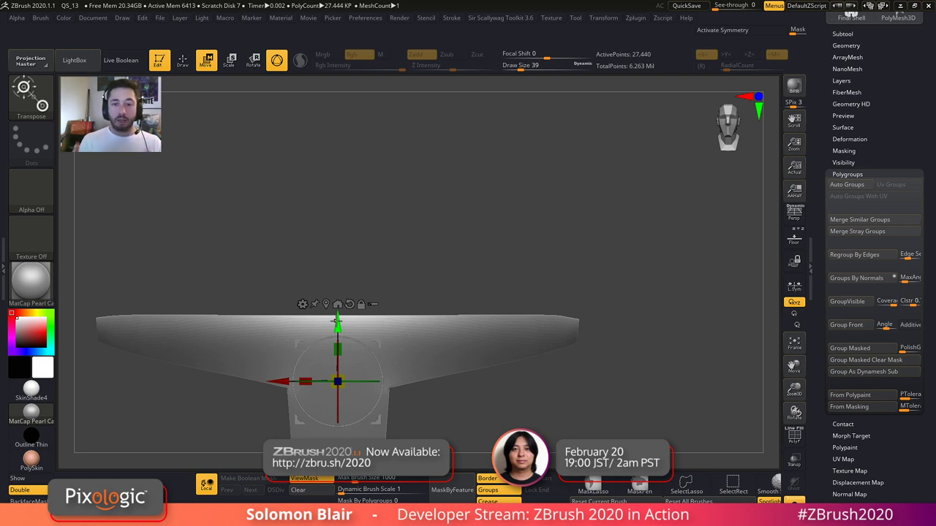
drag(542, 374, 534, 410)
key(q)
- Bring the helmet back into view, decline activating Dynamic Subdiv, and open the subtool list
key(shift+s)
alt+right_drag(571, 388, 552, 389)
key(shift+f)
key(d)
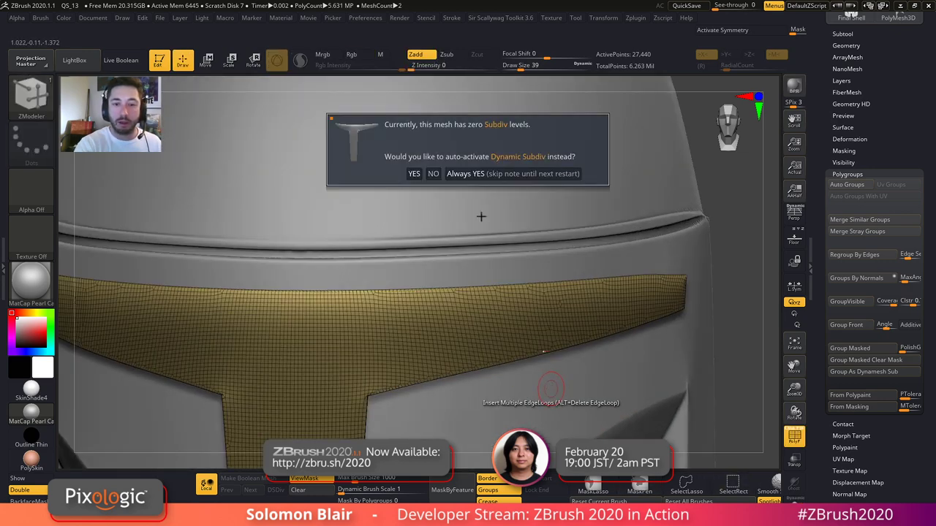
click(434, 174)
click(863, 34)
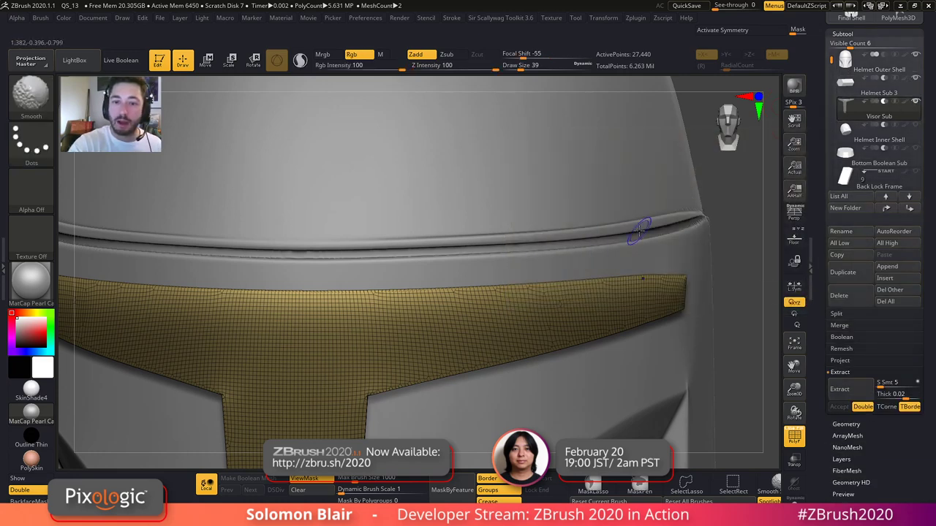
- Select the Move brush at draw size 223 with X symmetry active, and turn on Live Boolean
key(shift+f)
right_drag(504, 348, 555, 340)
alt+right_drag(636, 344, 558, 382)
key(b)
click(563, 389)
key(bracketright)
key(bracketright)
click(135, 64)
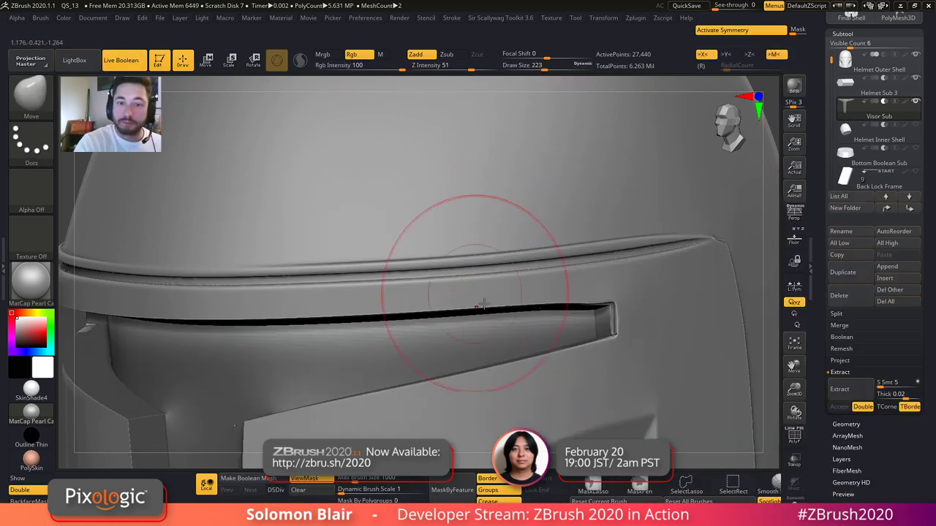
- Adjust the upper edge of the visor opening, enlarge the brush to size 311, and check the visor's wireframe
shift+drag(522, 336, 525, 313)
key(bracketright)
key(bracketright)
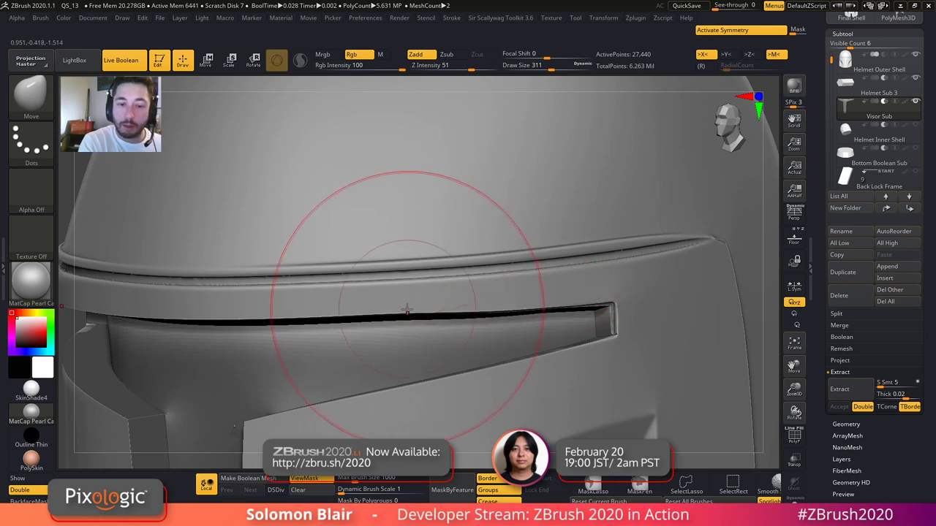
key(shift+f)
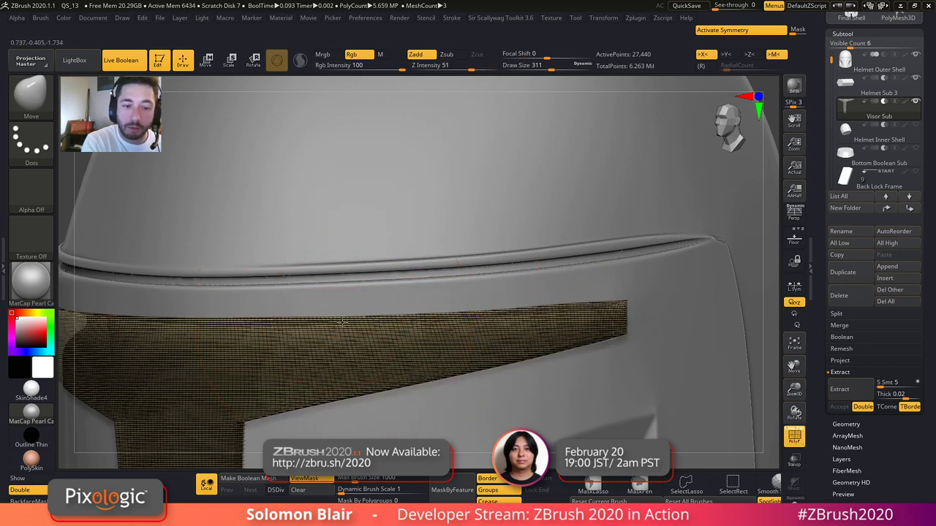
right_drag(484, 328, 563, 344)
key(shift+f)
- Raise the visor opening's upper edge slightly near the centre with the Move brush, starting from draw size 338
key(s)
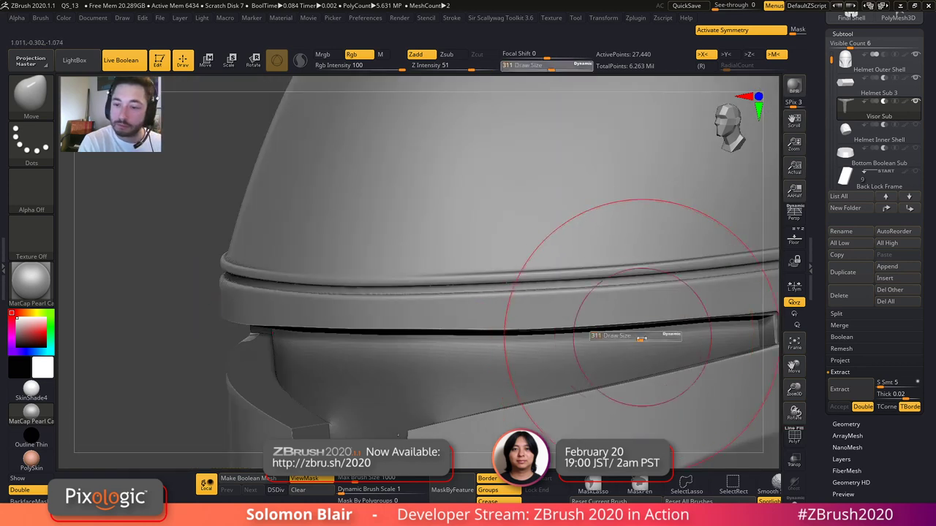
alt+right_drag(693, 308, 718, 309)
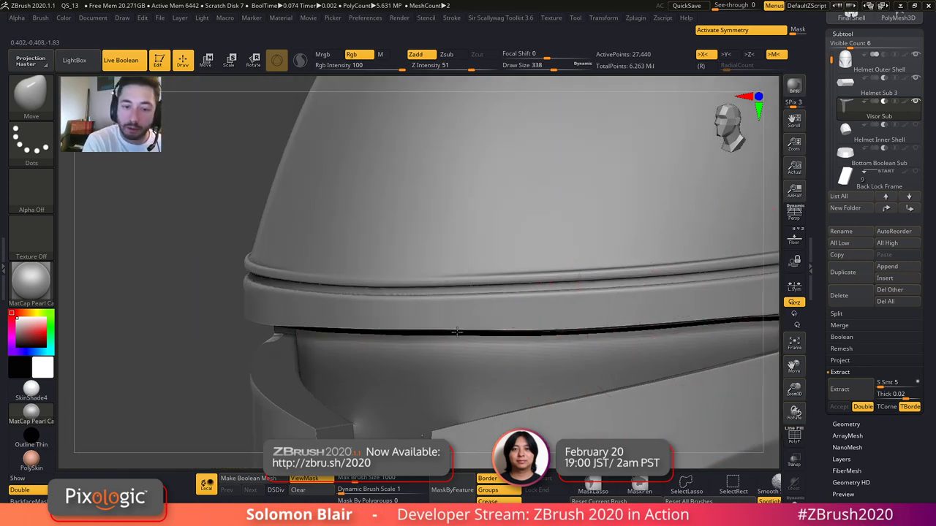
mouse_move(469, 334)
right_down()
mouse_move(424, 327)
mouse_move(398, 336)
mouse_move(378, 322)
mouse_move(533, 364)
mouse_move(505, 346)
right_up()
key(bracketleft)
drag(511, 348, 510, 341)
- Solo Visor Sub, isolate its top wall to rework the mask, and show the full mesh again
key(alt+s)
ctrl+right_drag(509, 340, 540, 302)
key(shift+f)
ctrl+shift+click(595, 322)
ctrl+shift+click(660, 374)
ctrl+shift+click(647, 296)
ctrl+click(683, 359)
ctrl+shift+click(719, 374)
- Hide the wireframe and blur the mask twice to soften its border along Visor Sub's front face
key(shift+f)
mouse_move(699, 382)
alt+right_down()
mouse_move(557, 344)
mouse_move(582, 362)
alt+right_up()
ctrl+click(545, 339)
ctrl+click(548, 340)
- Try pulling Visor Sub's top wall upward, compare it by undoing and redoing, and undo the move
drag(554, 322, 551, 287)
key(ctrl+shift+z)
key(ctrl+z)
key(ctrl+shift+z)
key(ctrl+z)
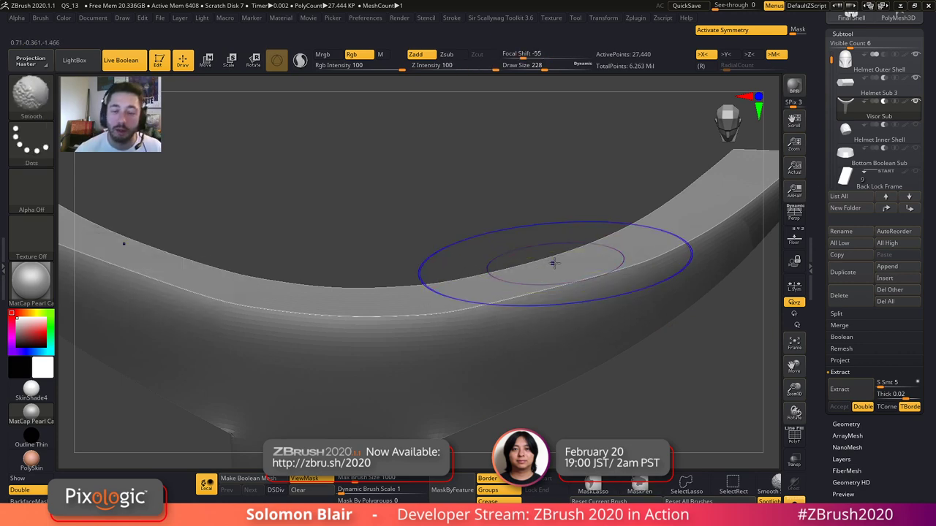
- Leave solo view, adjust the upper edge of the visor opening, and set the Move brush size to 251
ctrl+right_drag(553, 263, 475, 289)
key(alt+s)
key(shift+f)
mouse_move(568, 324)
ctrl+right_down()
mouse_move(527, 310)
mouse_move(534, 247)
ctrl+right_up()
key(shift+f)
drag(575, 238, 601, 234)
key(bracketright)
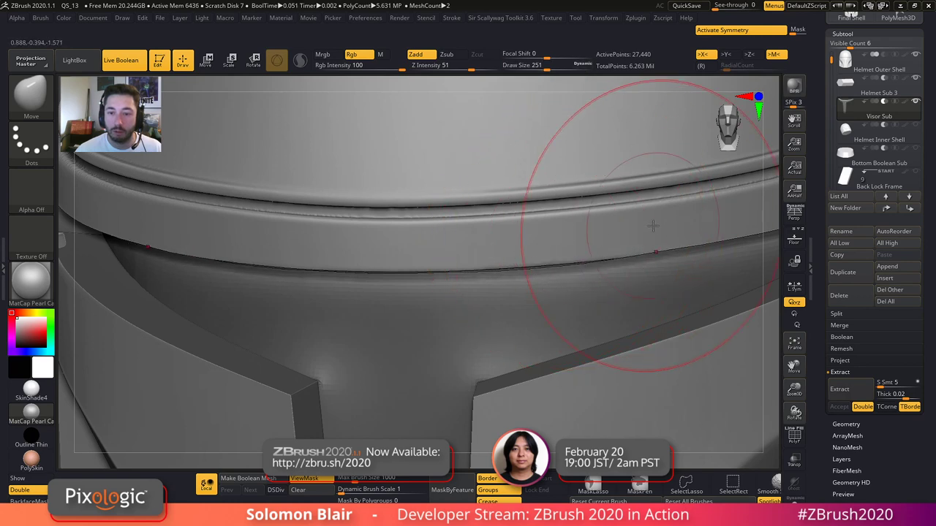
- Refine the visor opening's upper edge from the side and below, using Move brush sizes 212 and 116
right_drag(662, 226, 365, 259)
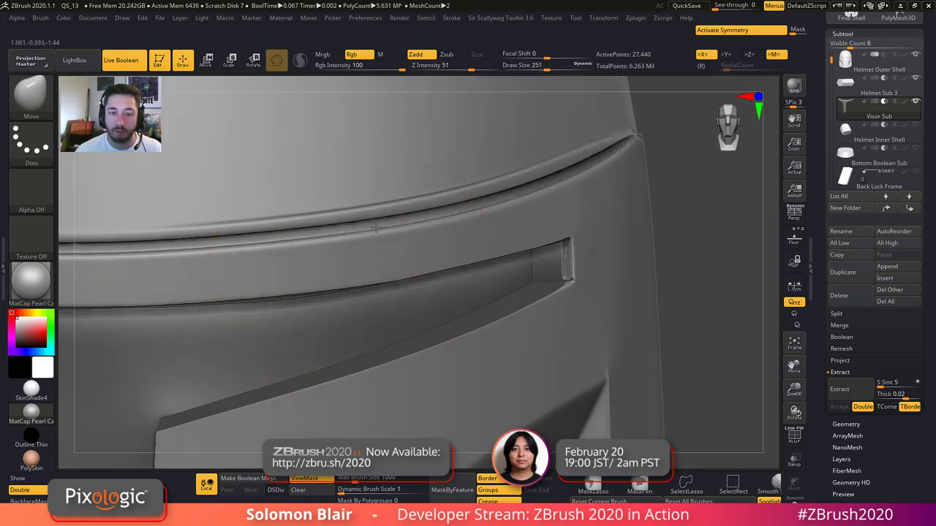
right_drag(522, 252, 399, 246)
key(bracketleft)
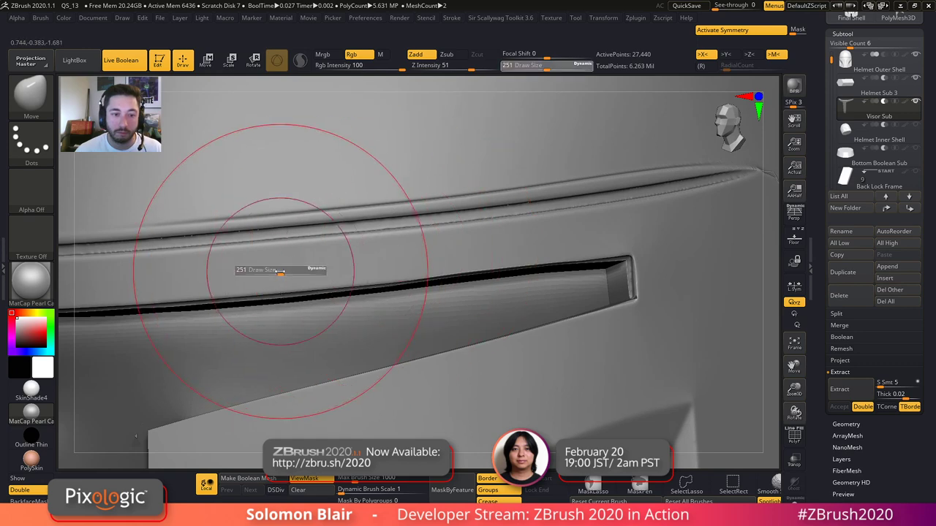
right_drag(405, 239, 405, 234)
mouse_move(334, 301)
right_down()
mouse_move(355, 285)
mouse_move(328, 256)
right_up()
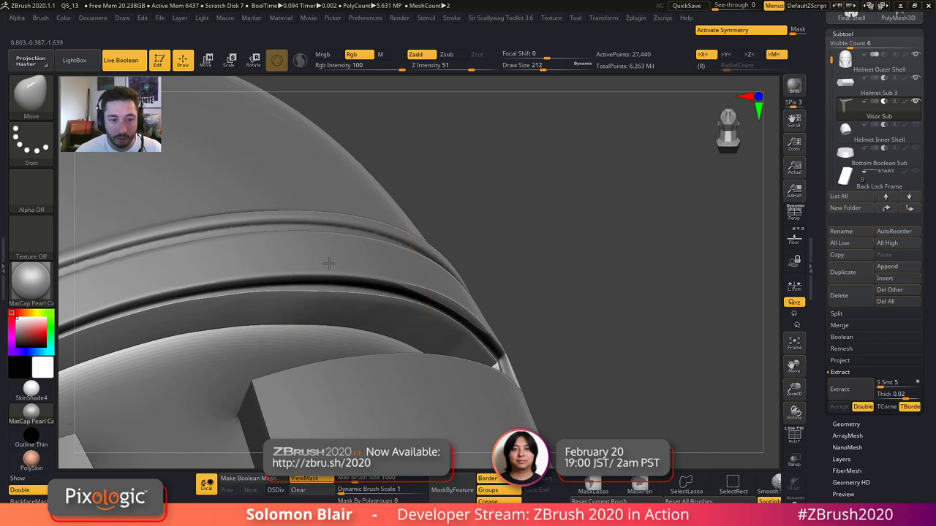
key(s)
drag(359, 261, 371, 261)
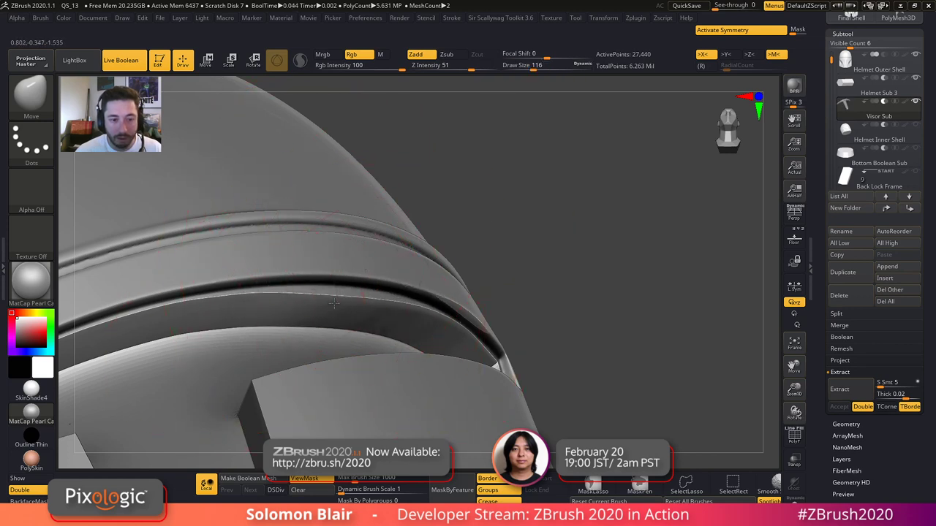
right_drag(334, 303, 334, 304)
- Set the Move brush size to 274 and check the upper edge toward the visor arm's outer end
key(s)
drag(318, 295, 328, 294)
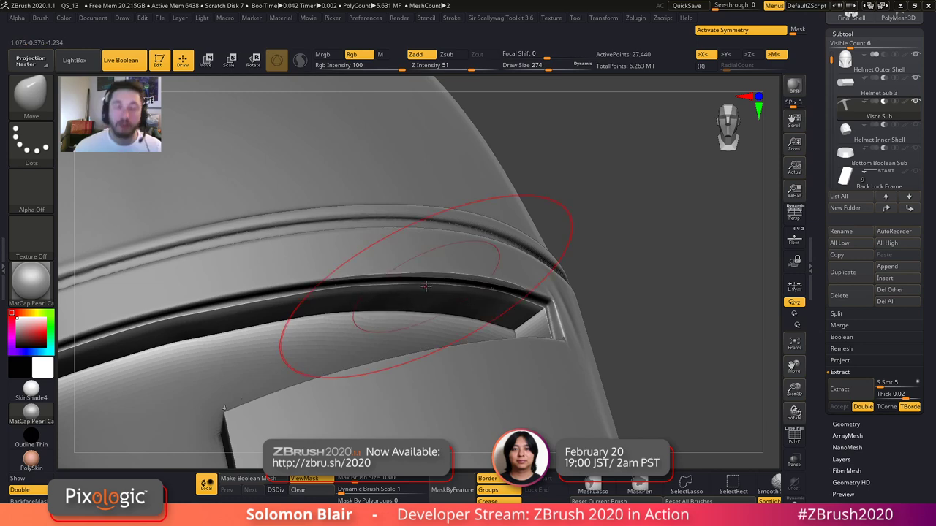
mouse_move(516, 393)
right_down()
mouse_move(499, 339)
mouse_move(519, 321)
mouse_move(494, 318)
right_up()
key(shift+f)
key(shift+f)
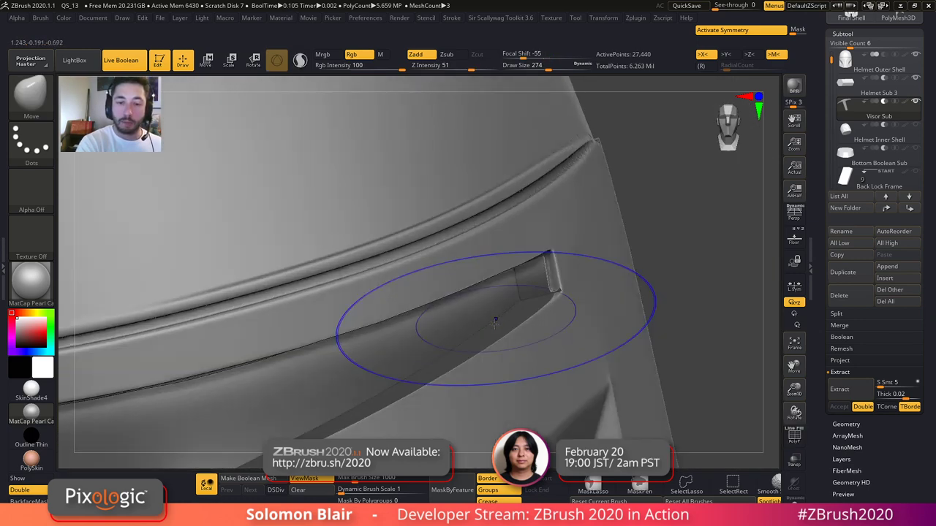
- Set the Move brush size to 167 and isolate Visor Sub to examine its arm's outer end in wireframe
key(shift+f)
key(s)
drag(500, 320, 493, 320)
mouse_move(492, 320)
right_down()
mouse_move(457, 259)
mouse_move(449, 264)
right_up()
key(shift+f)
mouse_move(470, 306)
right_down()
mouse_move(488, 293)
mouse_move(495, 305)
mouse_move(466, 332)
mouse_move(472, 319)
mouse_move(558, 322)
right_up()
key(ctrl+shift+s)
key(shift+f)
key(s)
drag(558, 321, 554, 322)
mouse_move(553, 322)
right_down()
mouse_move(512, 300)
mouse_move(644, 348)
right_up()
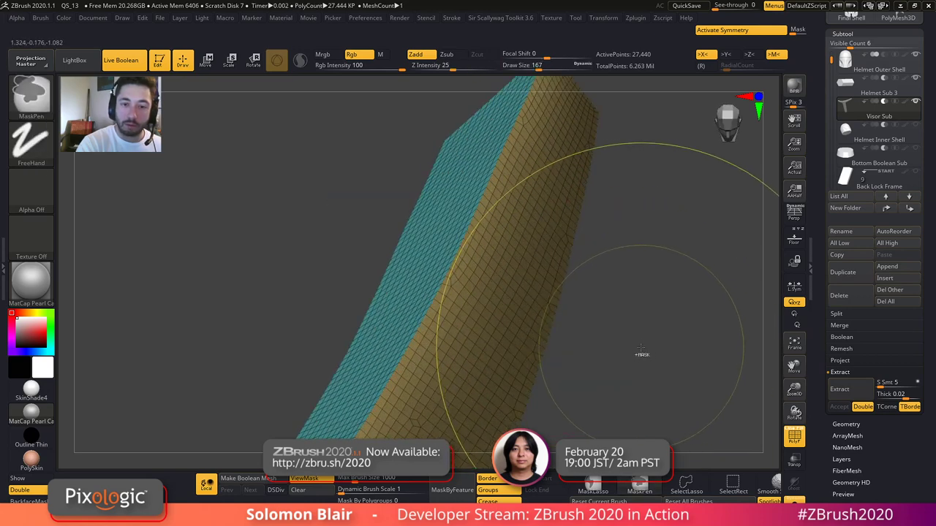
- Leave solo view and examine how Visor Sub's top wall cuts through the helmet's front, toggling the wireframe
key(ctrl+shift+s)
key(shift+f)
right_drag(504, 299, 468, 220)
mouse_move(331, 199)
right_down()
mouse_move(406, 223)
mouse_move(351, 234)
mouse_move(330, 212)
right_up()
key(shift+f)
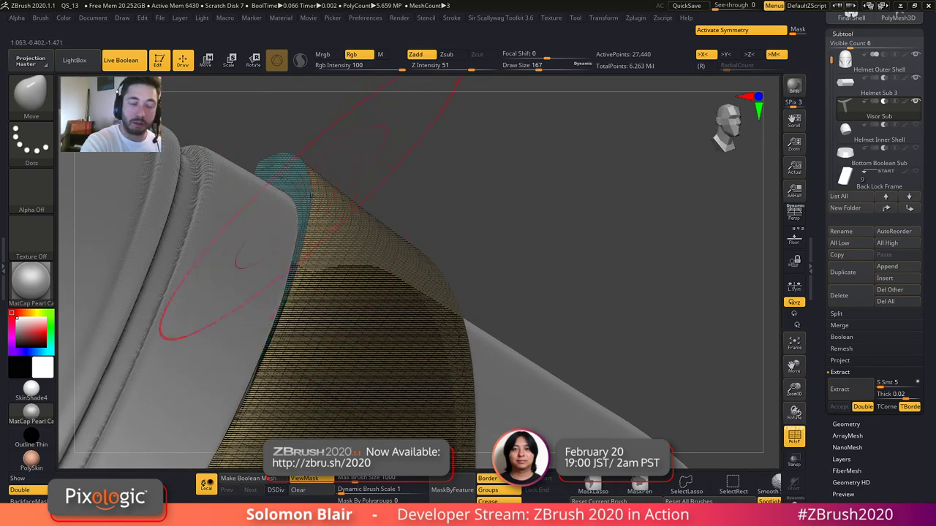
key(ctrl+shift+s)
key(shift+f)
key(shift+f)
- Mask all of Visor Sub except its front-face polygroup
mouse_move(308, 249)
right_down()
mouse_move(294, 271)
mouse_move(442, 296)
mouse_move(363, 319)
mouse_move(482, 292)
right_up()
key(bracketleft)
key(bracketleft)
key(bracketleft)
key(bracketleft)
ctrl+shift+click(505, 278)
ctrl+click(649, 305)
ctrl+shift+click(664, 302)
ctrl+click(662, 303)
key(shift+f)
right_drag(662, 303, 581, 341)
ctrl+shift+click(630, 312)
- Set the Move brush size to 268, view Visor Sub alone, and undo the recent masking changes
key(shift+f)
key(shift+f)
key(shift+f)
key(s)
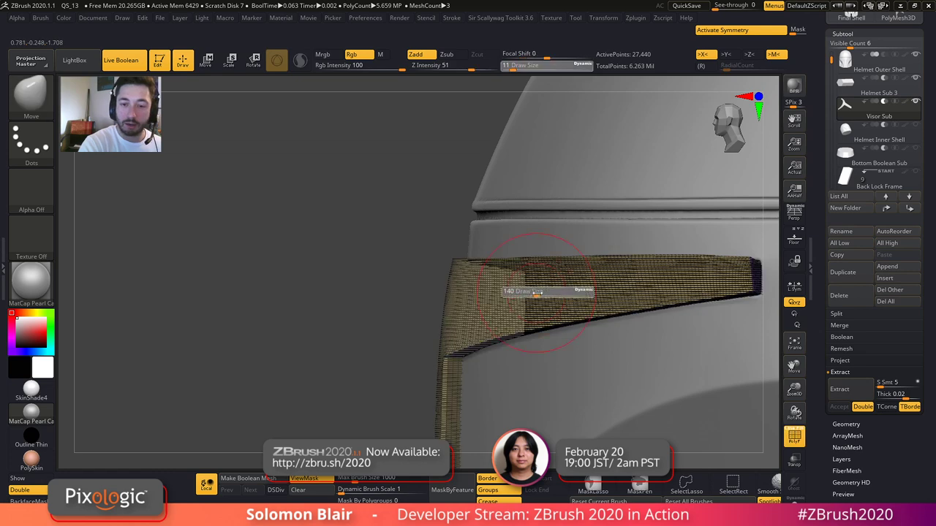
key(shift+f)
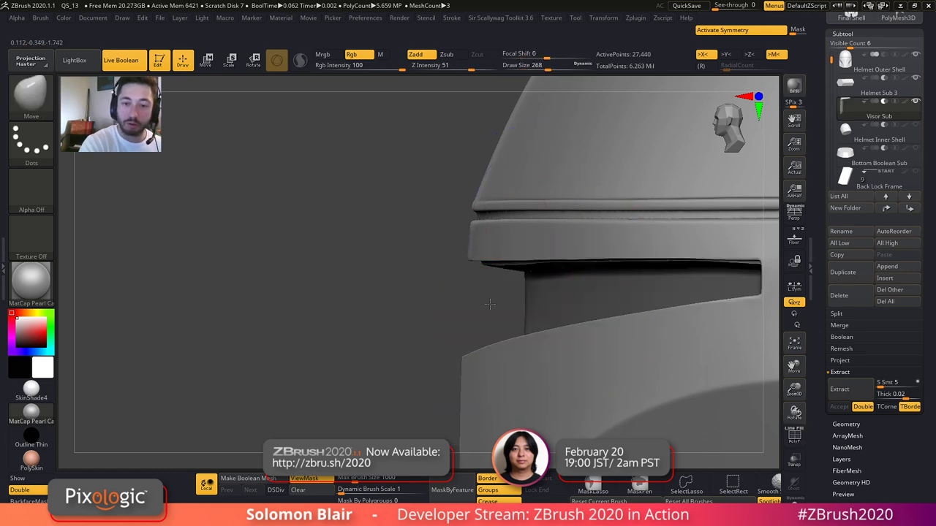
right_drag(490, 303, 506, 288)
key(shift+f)
key(alt+s)
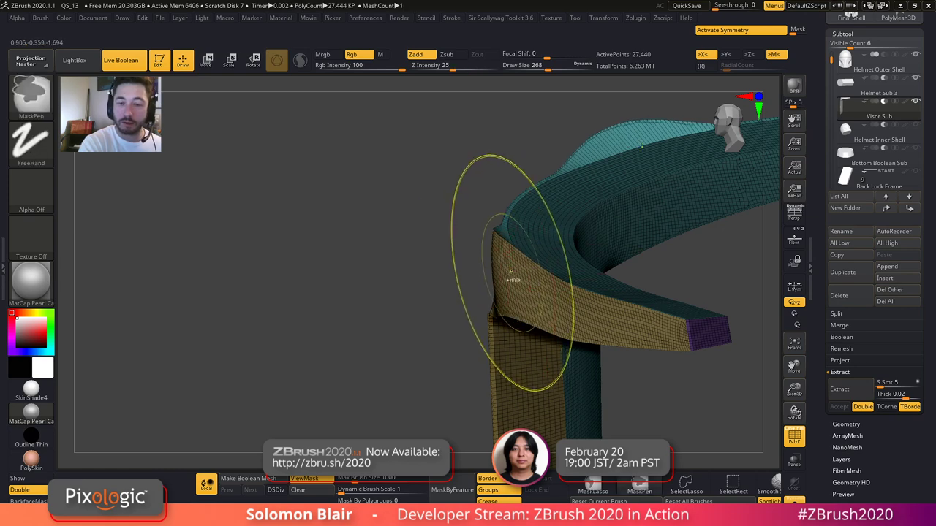
key(ctrl+z)
key(ctrl+z)
key(ctrl+z)
key(ctrl+z)
key(ctrl+z)
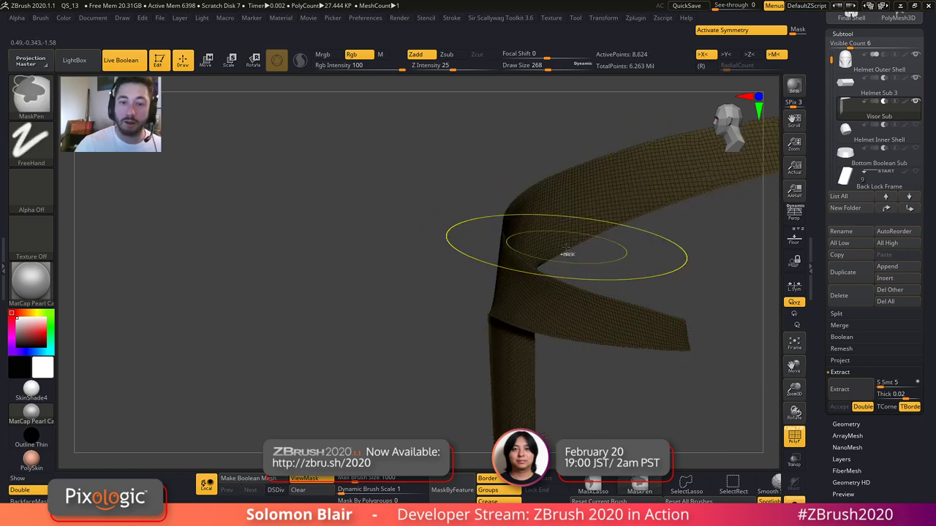
- Unhide all of Visor Sub and reduce the draw size to 17 for close work on its top wall
ctrl+shift+drag(310, 247, 344, 329)
alt+drag(388, 302, 380, 337)
ctrl+shift+click(366, 318)
key(shift+f)
key(s)
drag(412, 295, 382, 295)
key(shift+f)
mouse_move(399, 271)
alt+right_down()
mouse_move(297, 240)
mouse_move(344, 275)
mouse_move(319, 209)
mouse_move(292, 238)
mouse_move(346, 286)
alt+right_up()
- Switch to the ZModeler brush and set its edge action to Delete
key(b)
key(z)
key(m)
key(s)
key(space)
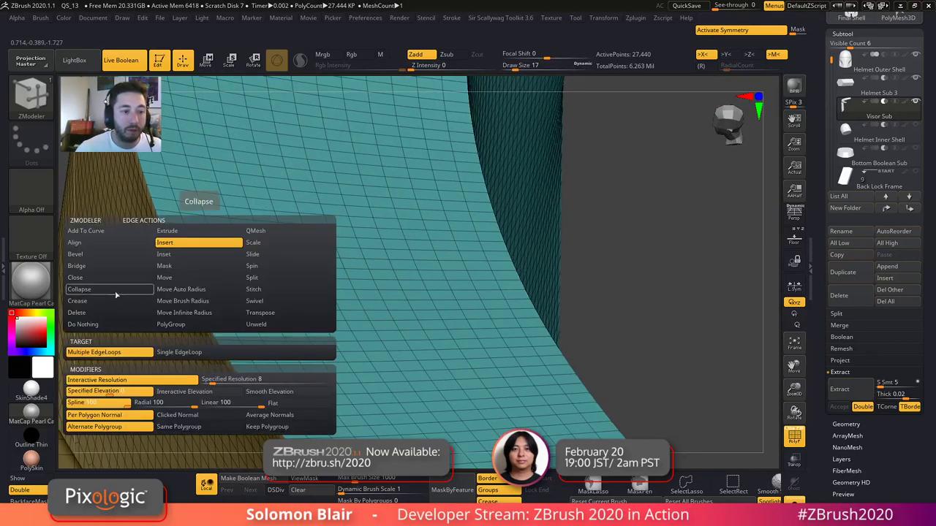
click(106, 315)
- Delete the lengthwise edge loops across Visor Sub's top wall
click(212, 232)
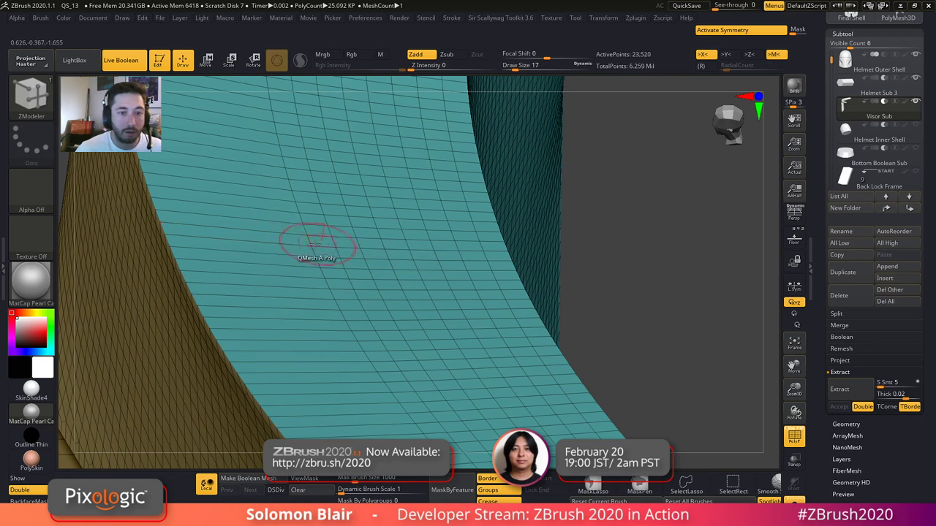
click(330, 241)
click(377, 241)
click(413, 244)
click(433, 243)
click(451, 246)
click(479, 245)
ctrl+right_drag(479, 245, 295, 213)
- Examine Visor Sub's simplified walls from several angles, alone and together with the helmet
key(ctrl+shift+s)
key(ctrl+shift+s)
key(shift+f)
key(shift+f)
right_drag(407, 202, 450, 241)
key(ctrl+shift+s)
ctrl+right_drag(224, 213, 299, 251)
key(shift+f)
key(shift+f)
key(ctrl+shift+s)
right_drag(522, 251, 388, 263)
key(ctrl+shift+s)
right_drag(547, 309, 483, 292)
key(shift+f)
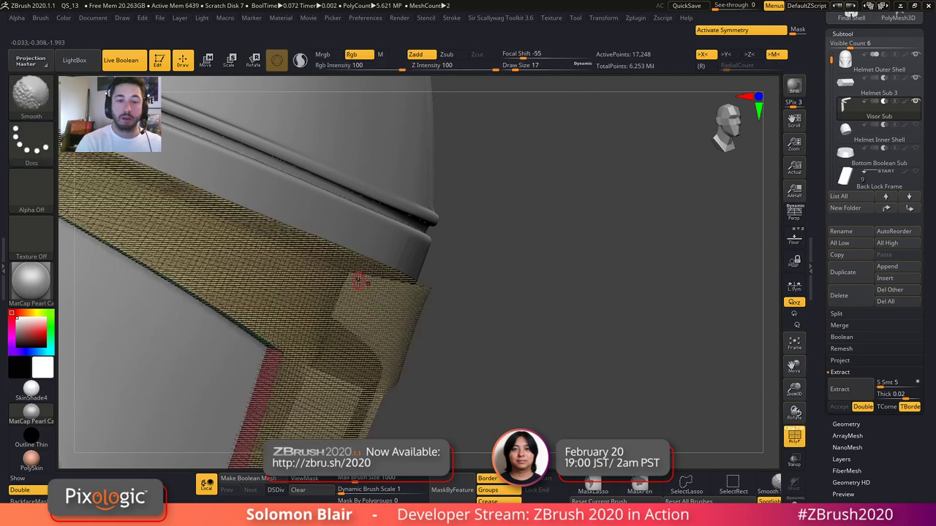
- View Visor Sub alone and mask everything except its front-face polygroup
key(shift+f)
key(ctrl+shift+s)
key(shift+f)
right_drag(590, 294, 552, 342)
key(shift+f)
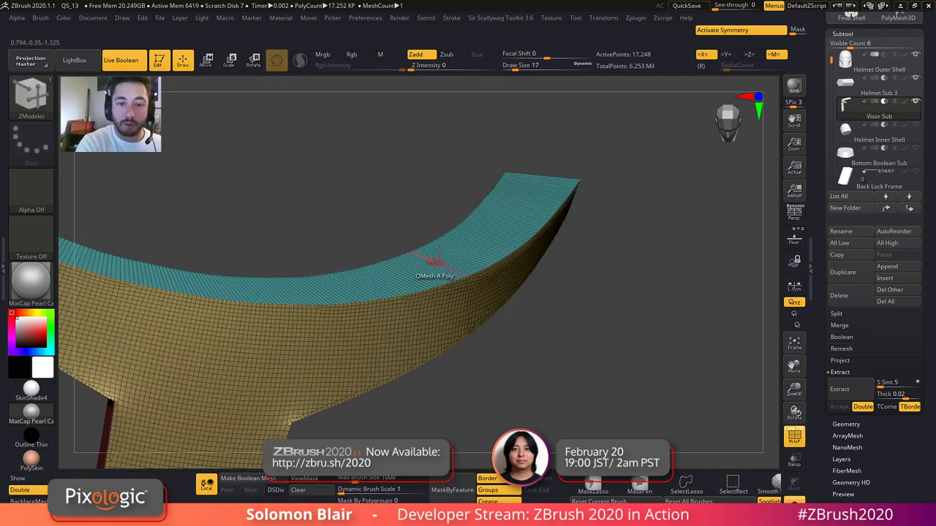
ctrl+shift+click(458, 320)
ctrl+click(565, 337)
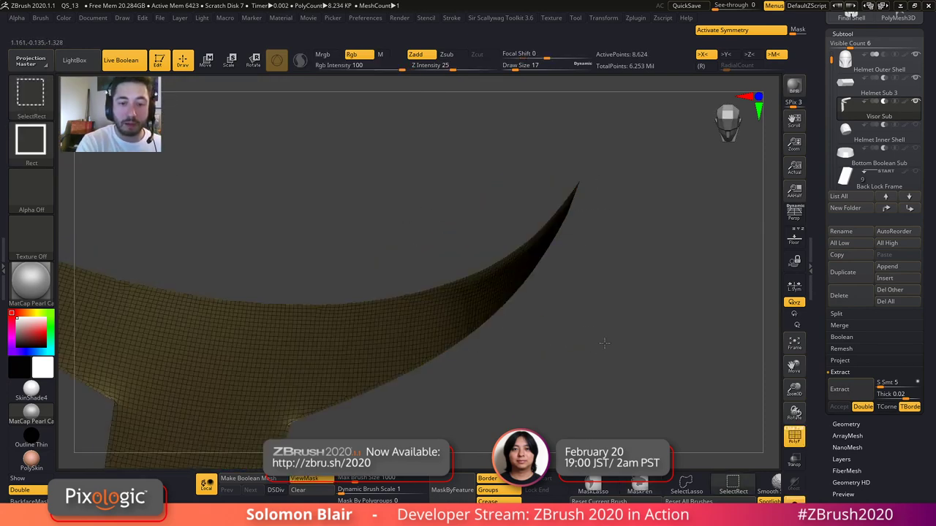
ctrl+shift+click(603, 348)
key(shift+f)
drag(598, 355, 589, 322)
ctrl+click(585, 333)
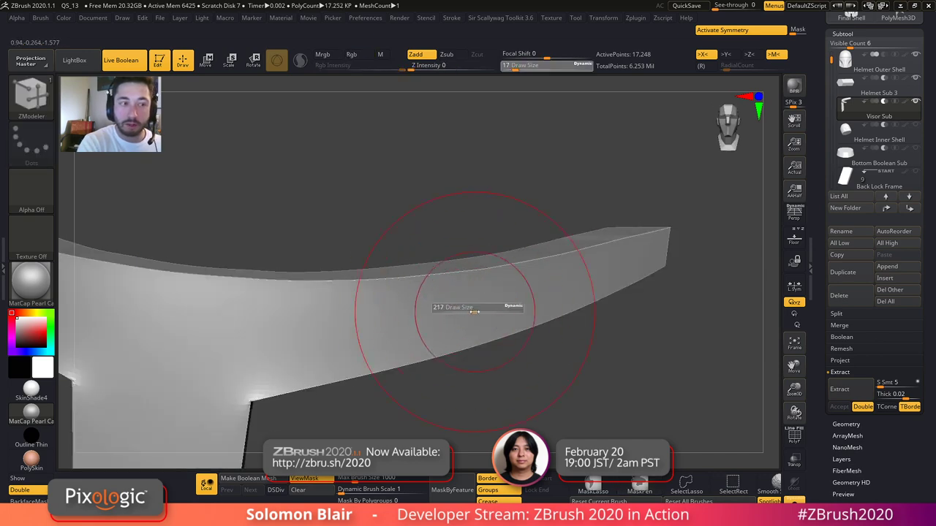
- Try pulling the unmasked front face upward with the Move brush at size 239, and undo the strokes
key(b)
key(m)
key(v)
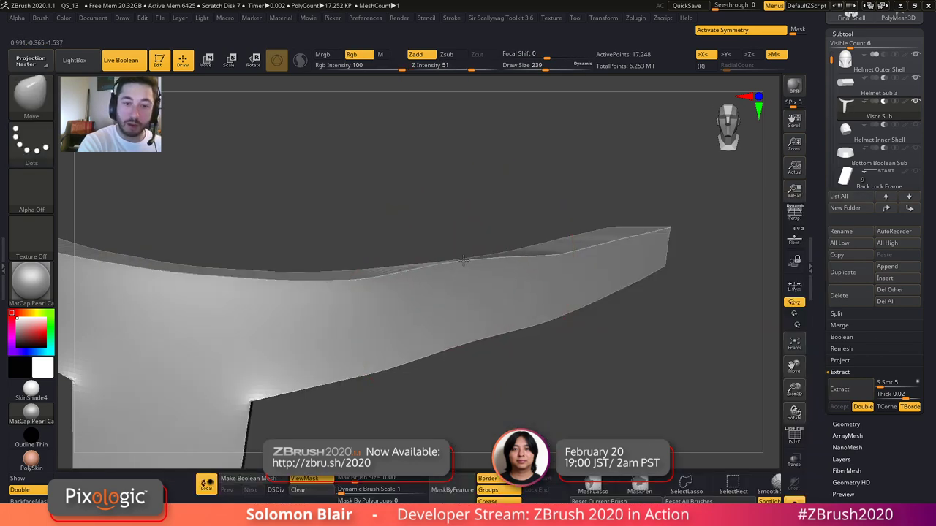
drag(465, 284, 466, 290)
mouse_move(466, 290)
right_down()
mouse_move(480, 274)
mouse_move(437, 273)
right_up()
mouse_move(473, 248)
mouse_down()
mouse_move(484, 203)
mouse_move(507, 228)
mouse_move(507, 162)
mouse_up()
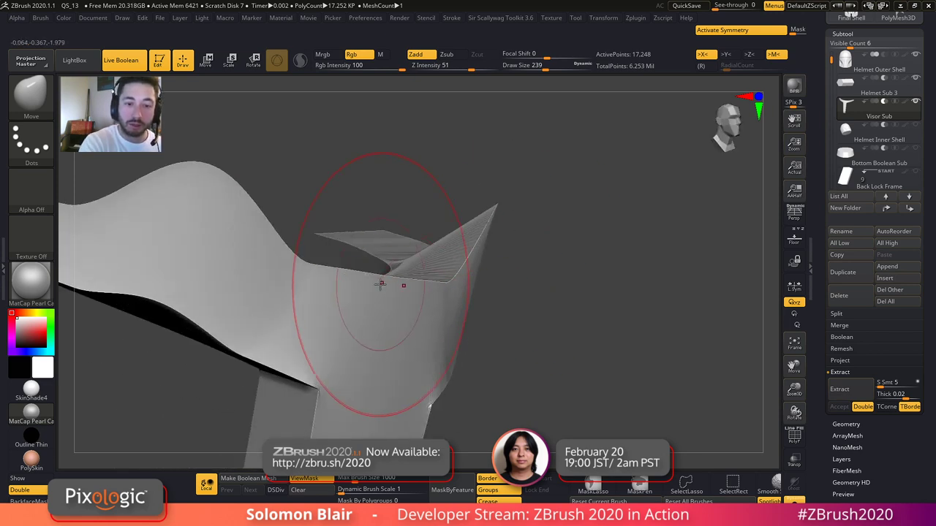
key(shift+f)
mouse_move(418, 255)
right_down()
mouse_move(423, 299)
mouse_move(411, 300)
right_up()
key(ctrl+z)
key(ctrl+z)
key(ctrl+z)
right_drag(509, 307, 524, 277)
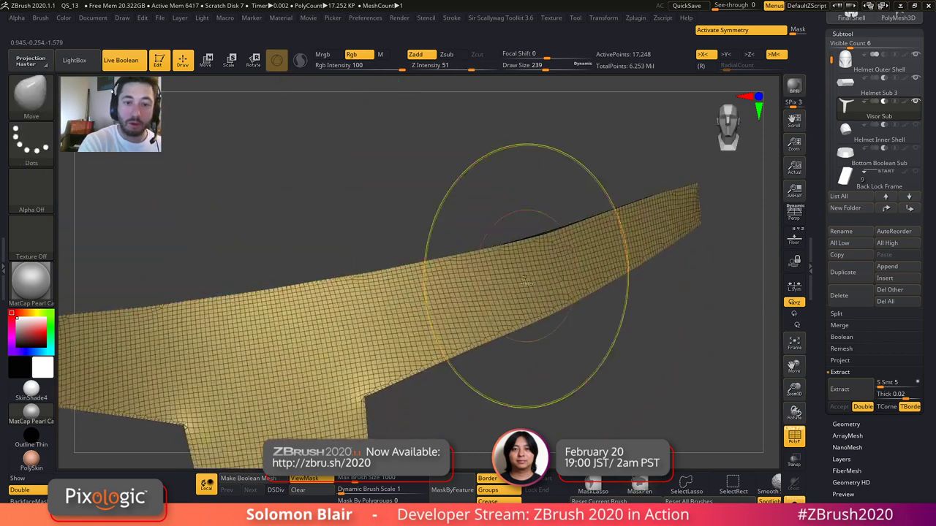
- Check Visor Sub's arm toward its outer end with and without wireframe, and set the Move brush size to 167
key(alt+s)
key(shift+f)
right_drag(595, 330, 626, 240)
key(s)
drag(627, 239, 650, 242)
key(shift+f)
key(s)
mouse_move(649, 229)
right_down()
mouse_move(687, 316)
mouse_move(677, 361)
mouse_move(610, 365)
right_up()
key(shift+f)
key(alt+s)
key(shift+f)
- Clear Visor Sub's mask and hide its front-face polygroup to expose the connecting walls
ctrl+drag(671, 382, 678, 412)
right_drag(678, 409, 634, 373)
ctrl+shift+click(613, 268)
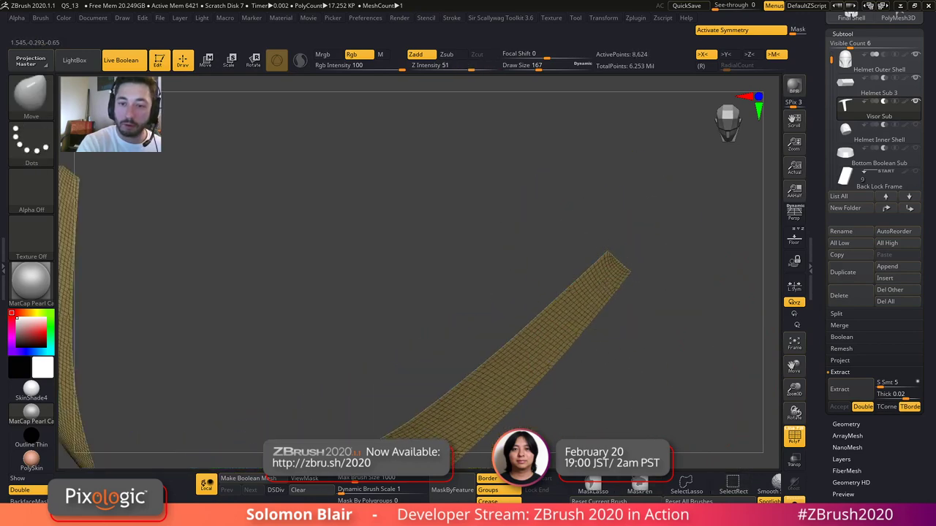
ctrl+shift+click(662, 294)
ctrl+shift+click(576, 303)
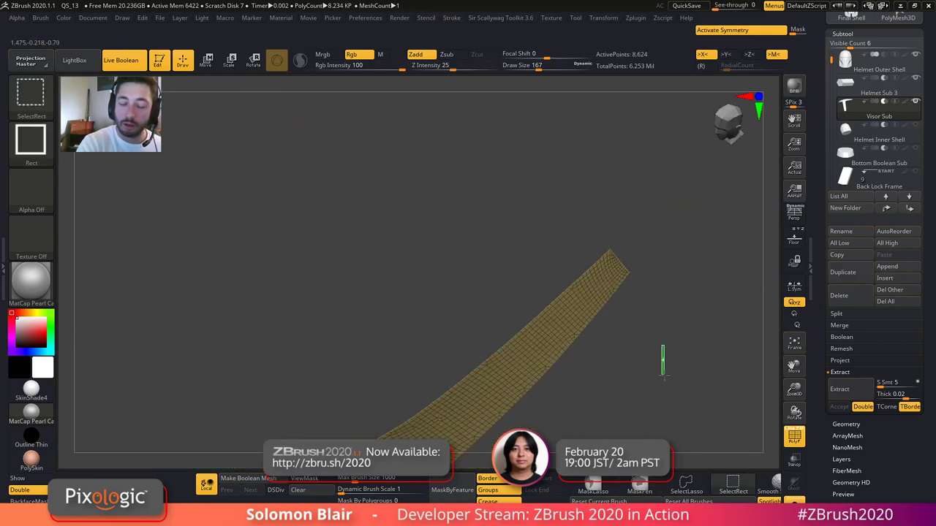
ctrl+shift+drag(661, 365, 662, 366)
ctrl+shift+click(602, 308)
ctrl+shift+click(518, 314)
ctrl+shift+click(455, 389)
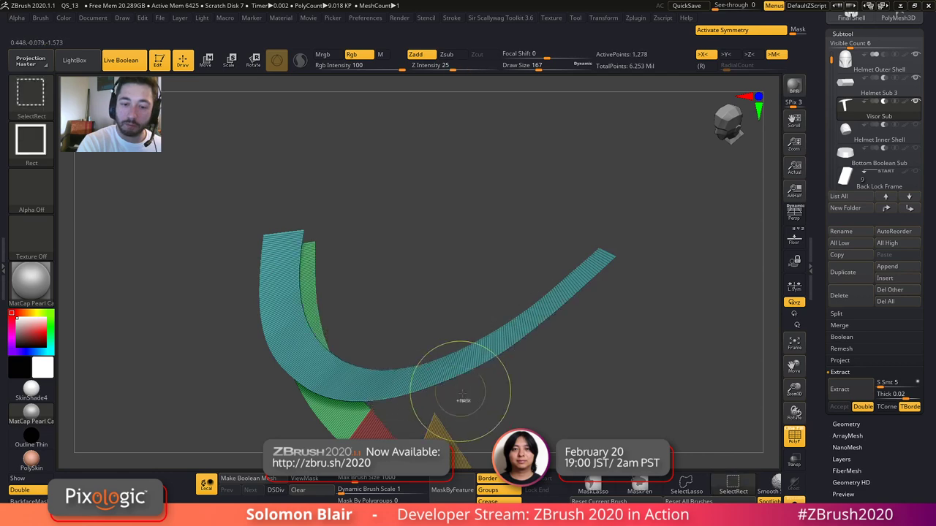
- Isolate the Visor Sub's edge polygroups, mask them, and restore the visibility of the whole visor
alt+right_drag(454, 390, 478, 293)
ctrl+shift+click(480, 367)
ctrl+shift+click(393, 348)
ctrl+shift+click(376, 339)
alt+right_drag(410, 339, 510, 293)
ctrl+shift+click(483, 373)
ctrl+right_drag(510, 292, 518, 280)
ctrl+click(518, 280)
ctrl+shift+click(576, 302)
- Invert the mask on the visor, soften its border, and bring the surrounding helmet back into view
key(shift+f)
right_drag(577, 303, 602, 269)
ctrl+click(599, 270)
ctrl+click(471, 310)
right_drag(472, 310, 535, 308)
ctrl+click(505, 310)
key(ctrl+shift+s)
key(shift+f)
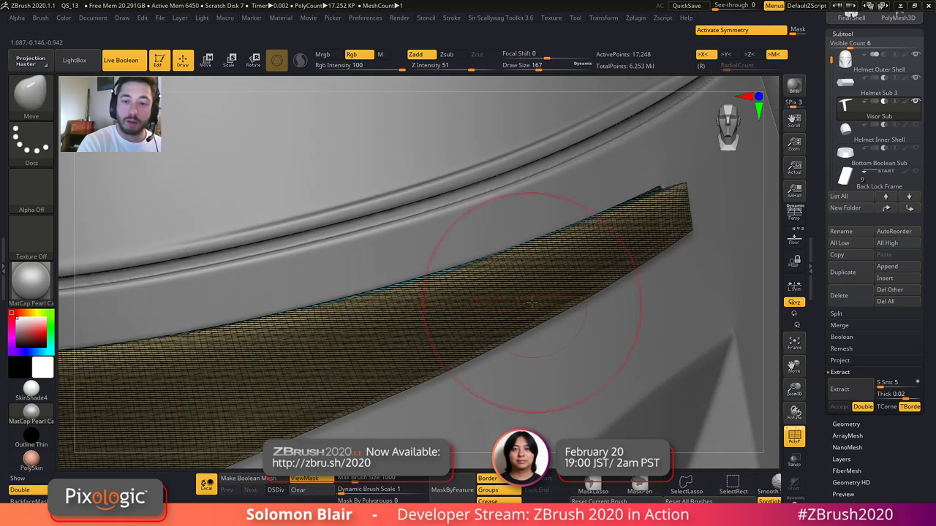
- Adjust the upper edge and outer end of the visor opening with the Move brush, using a draw size of 167
right_drag(531, 253, 500, 333)
key(shift+f)
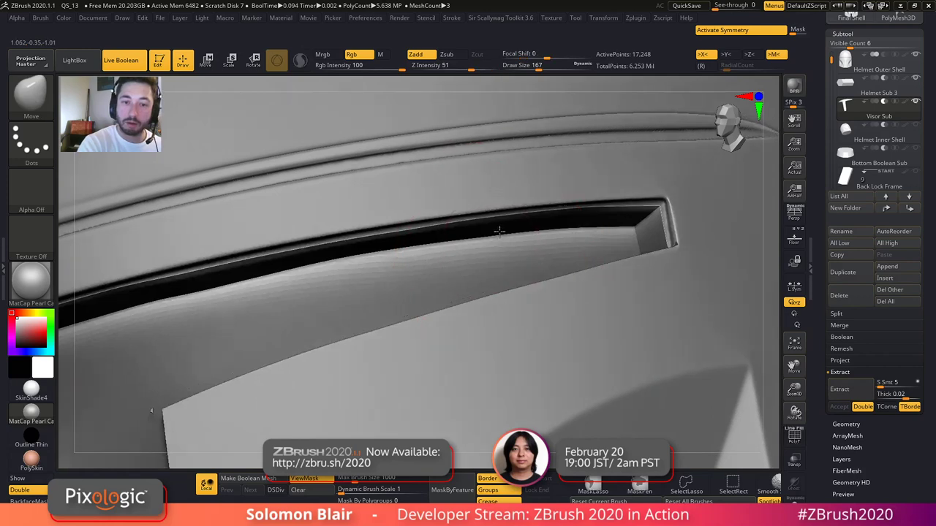
right_drag(499, 229, 427, 224)
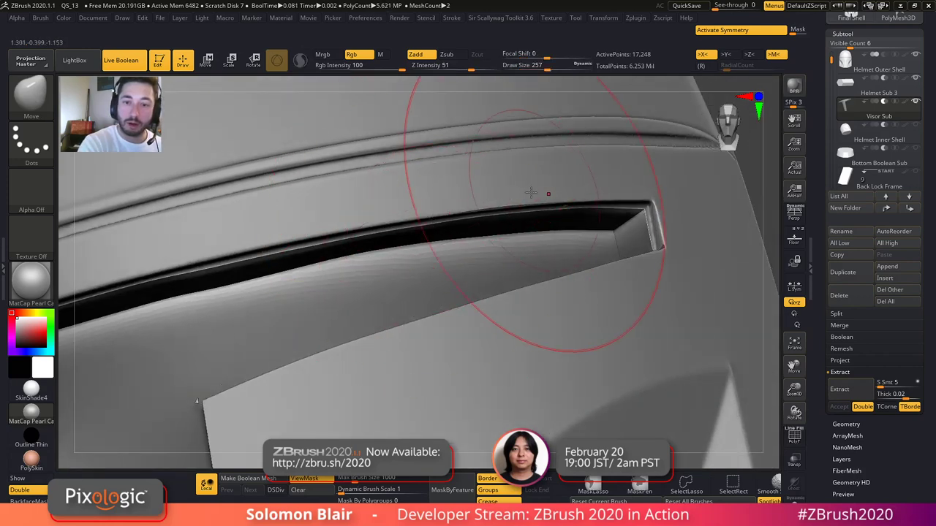
mouse_move(589, 174)
right_down()
mouse_move(621, 192)
mouse_move(612, 189)
right_up()
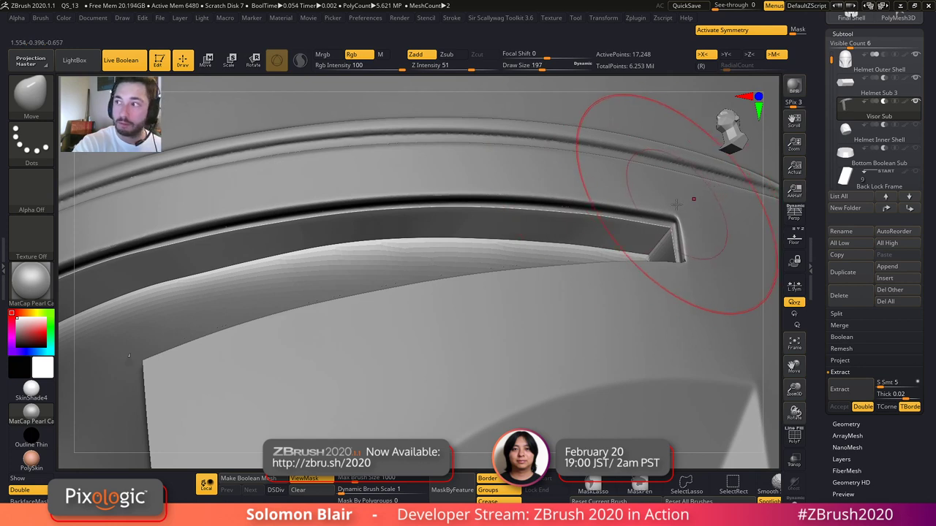
alt+right_drag(610, 237, 546, 273)
key(s)
drag(623, 244, 618, 244)
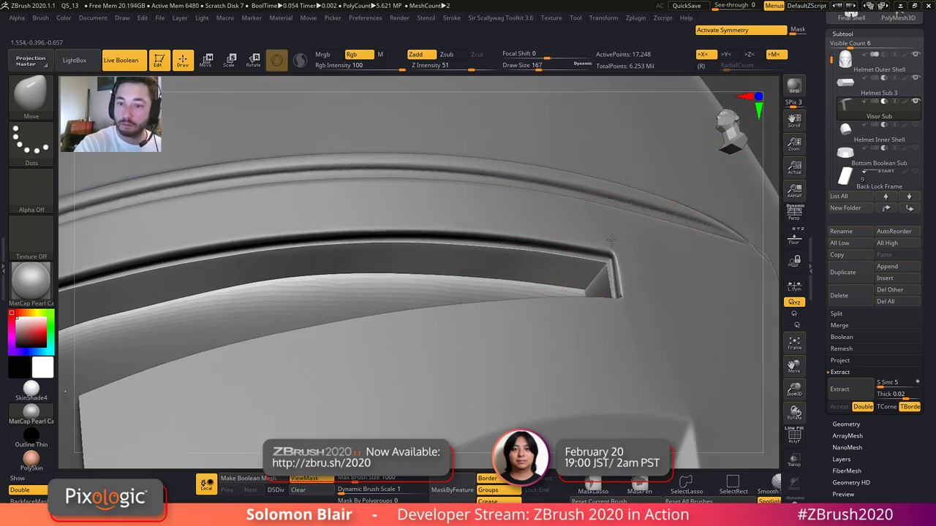
- Examine the visor opening's upper edge around the front curve and side of the helmet
right_drag(603, 243, 485, 192)
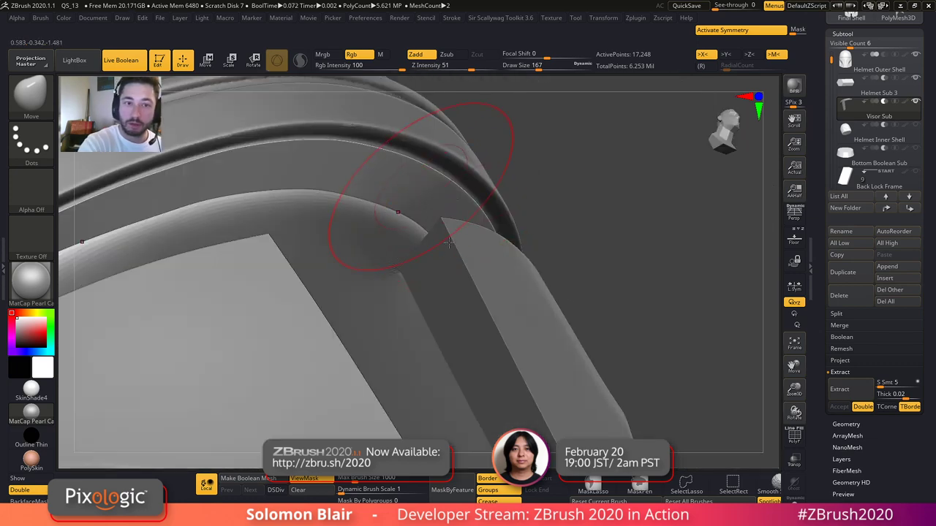
alt+right_drag(359, 115, 437, 229)
ctrl+right_drag(451, 261, 517, 328)
right_drag(461, 349, 391, 382)
key(shift+f)
key(shift+f)
right_drag(702, 264, 607, 321)
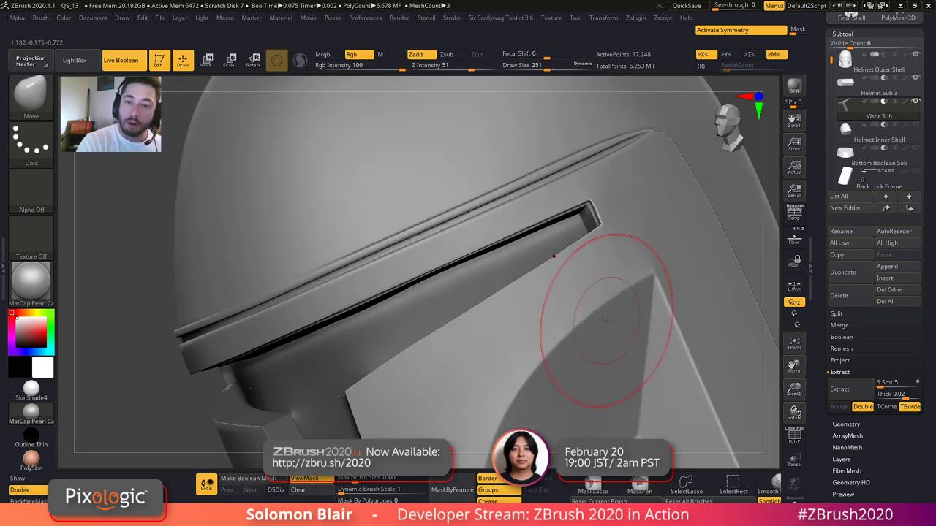
- Invert the visor mask and pull the lower edge of the visor opening down with the Move brush at draw size 358
key(shift+f)
alt+right_drag(578, 280, 508, 276)
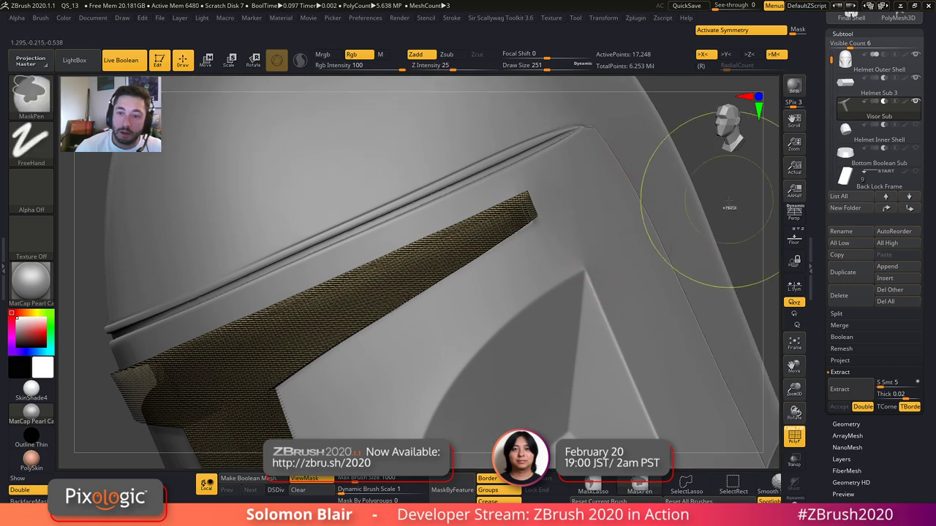
ctrl+click(729, 210)
key(shift+f)
mouse_move(345, 318)
right_down()
mouse_move(393, 351)
mouse_move(359, 359)
mouse_move(351, 318)
right_up()
key(s)
drag(350, 362, 354, 364)
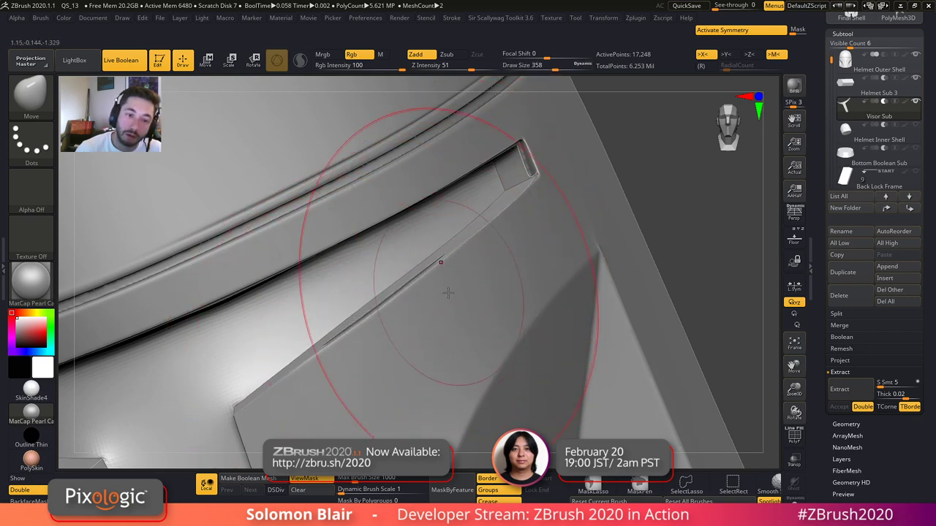
- Even out the lower lip of the visor opening down to its inner corner with the Move brush, reducing the draw size to 187
key(shift+f)
key(shift+f)
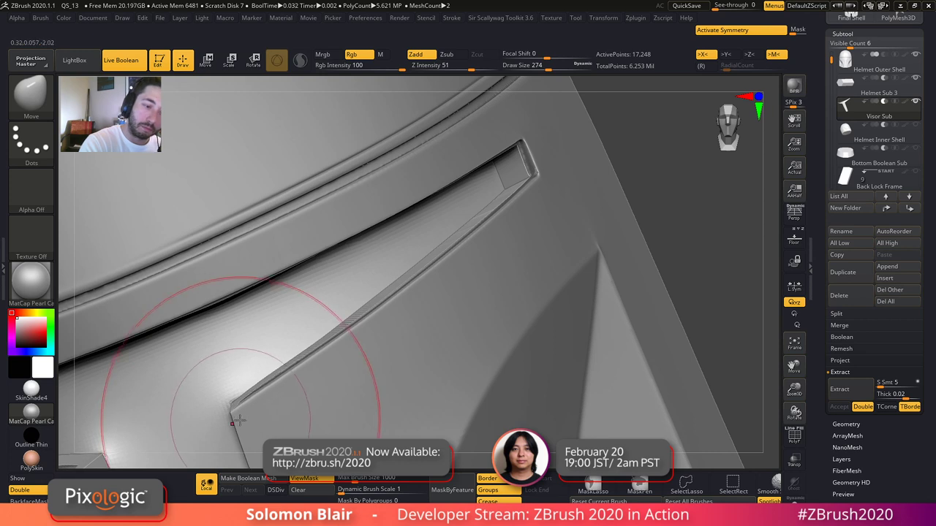
mouse_move(248, 420)
alt+right_down()
mouse_move(390, 317)
mouse_move(414, 292)
mouse_move(413, 276)
alt+right_up()
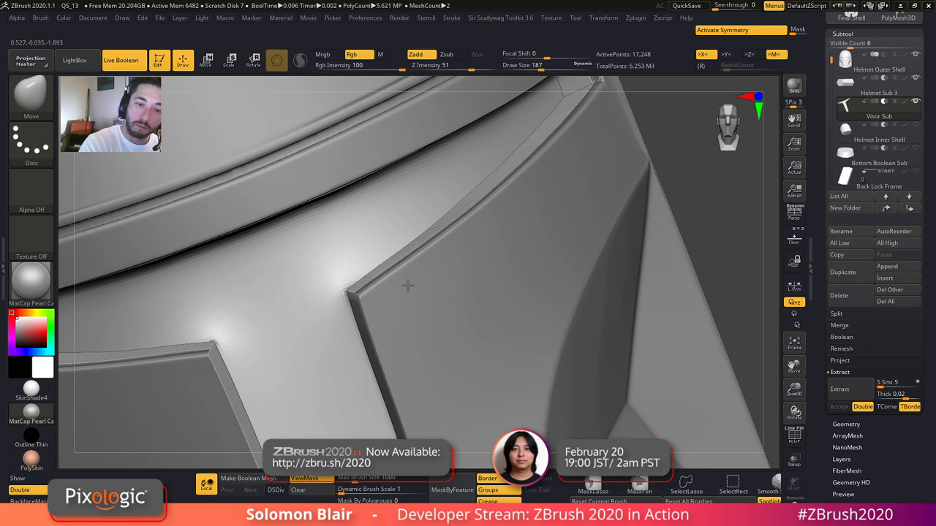
ctrl+right_drag(321, 362, 336, 293)
right_drag(485, 310, 505, 301)
key(ctrl+h)
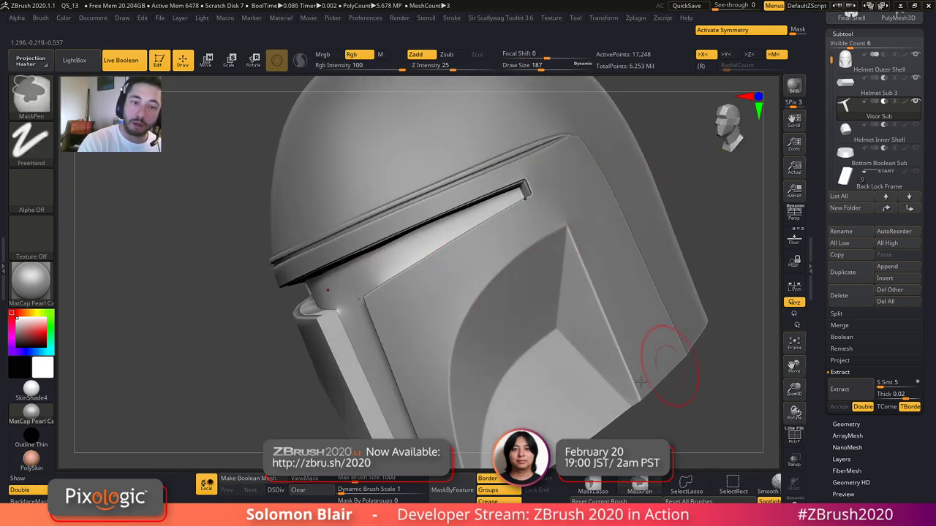
- Show the Visor Sub alone and isolate the polygroup forming its two vertical side strips
key(shift+f)
key(alt+shift+s)
right_drag(432, 351, 468, 292)
key(shift+f)
key(shift+f)
ctrl+alt+shift+click(382, 297)
ctrl+shift+click(408, 241)
right_drag(476, 219, 536, 290)
ctrl+shift+click(487, 286)
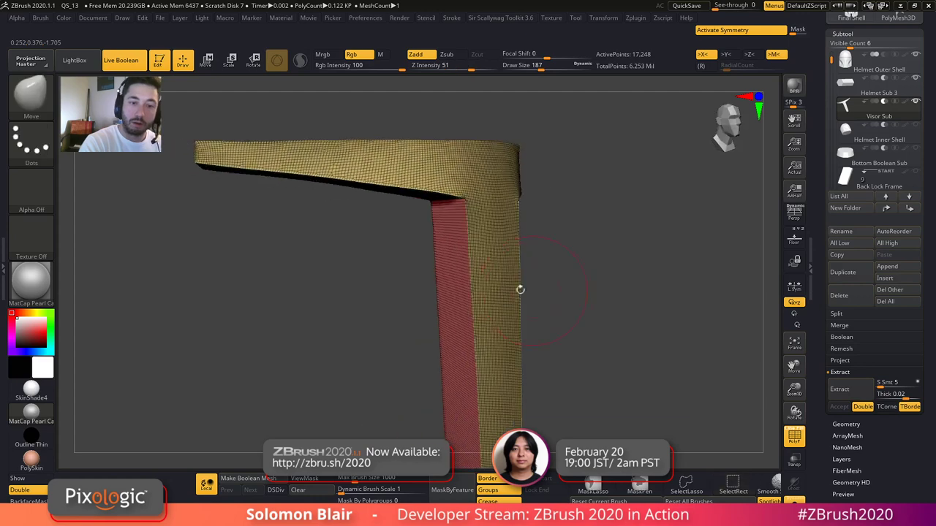
ctrl+alt+shift+click(489, 282)
ctrl+shift+click(461, 182)
right_drag(461, 181, 511, 173)
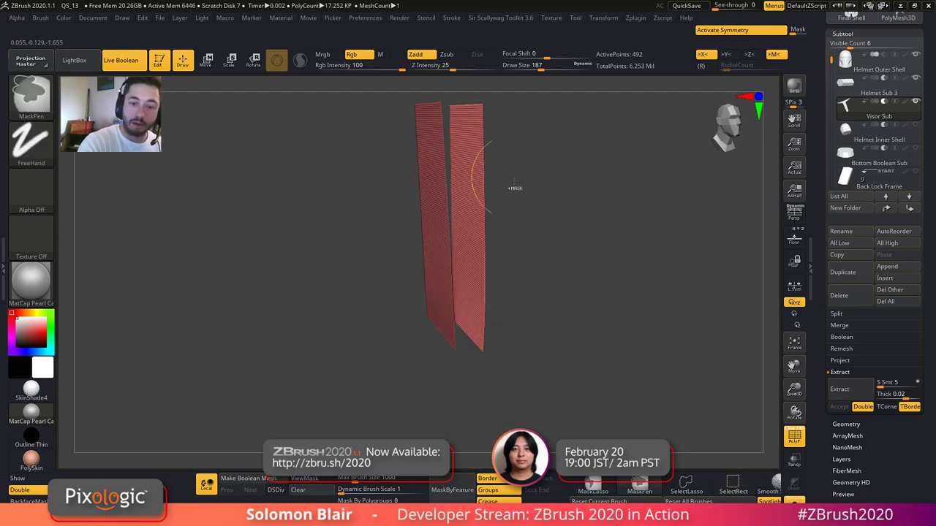
- Restore the full visor, soften and invert the mask around its vertical side strips, and show the helmet again
ctrl+shift+click(564, 244)
right_drag(563, 245, 565, 304)
key(shift+f)
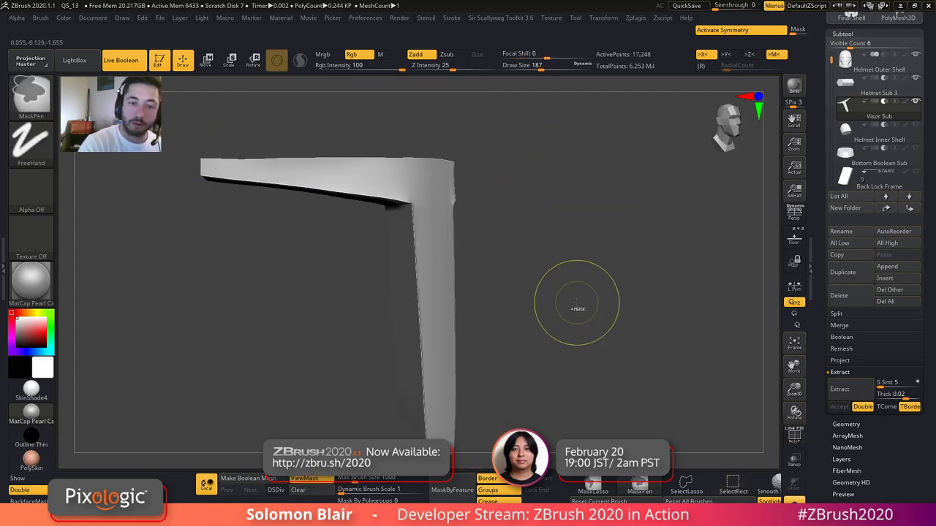
ctrl+click(573, 304)
ctrl+click(440, 277)
right_drag(439, 276, 381, 281)
ctrl+click(468, 300)
right_drag(638, 336, 572, 287)
ctrl+shift+click(604, 312)
- Form a lip along the upper vertical edges of the visor slot with the Move brush at draw size 311
alt+right_drag(528, 205, 492, 313)
key(s)
drag(478, 284, 486, 283)
right_drag(469, 280, 448, 282)
key(s)
drag(470, 283, 475, 283)
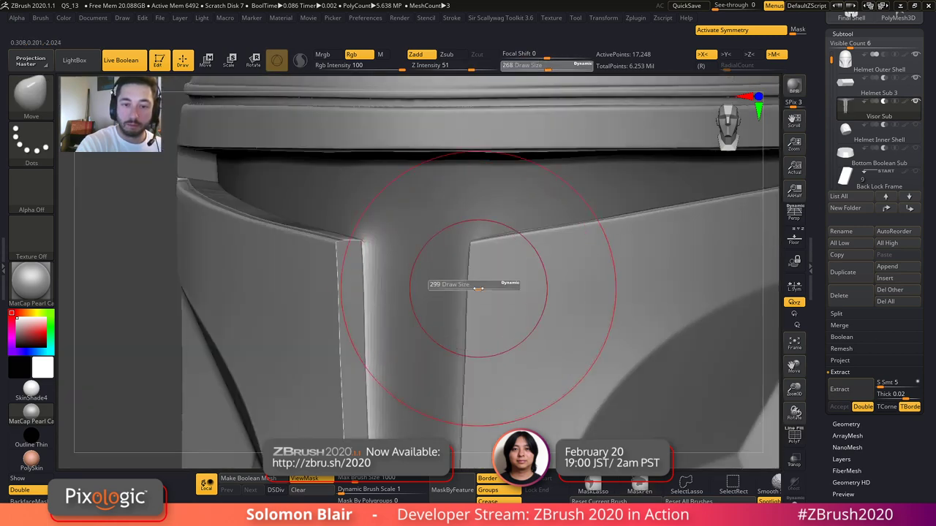
shift+right_drag(494, 271, 479, 289)
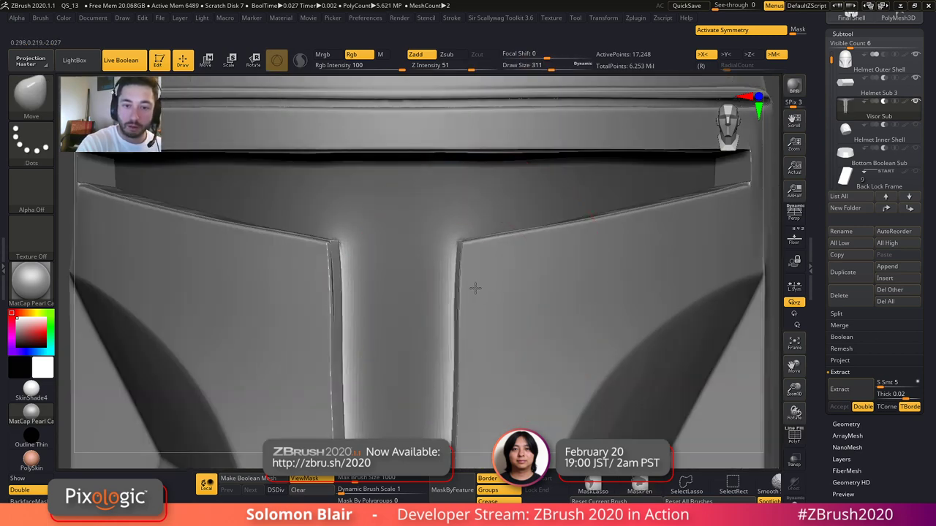
- Continue the lip down the vertical edges of the visor slot toward the chin with the Move brush
alt+right_drag(479, 334, 473, 289)
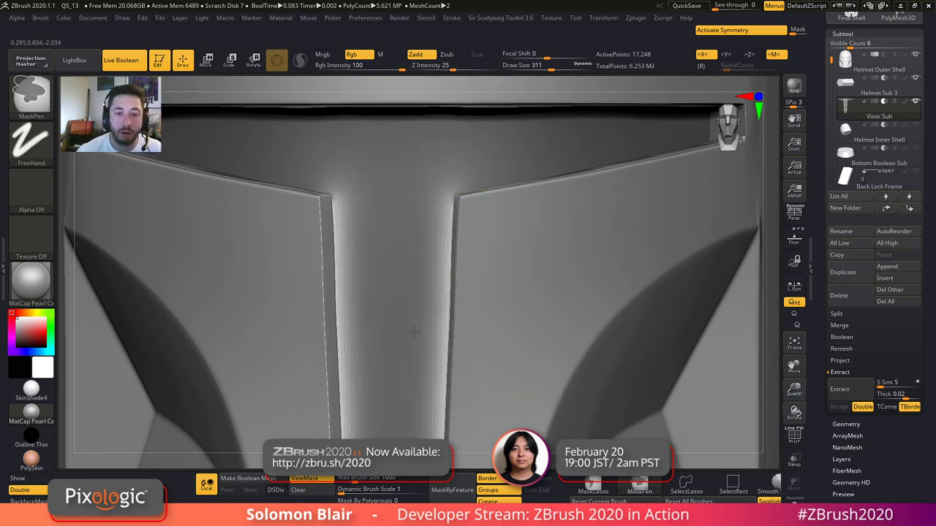
ctrl+right_drag(416, 332, 431, 331)
ctrl+right_drag(500, 315, 461, 290)
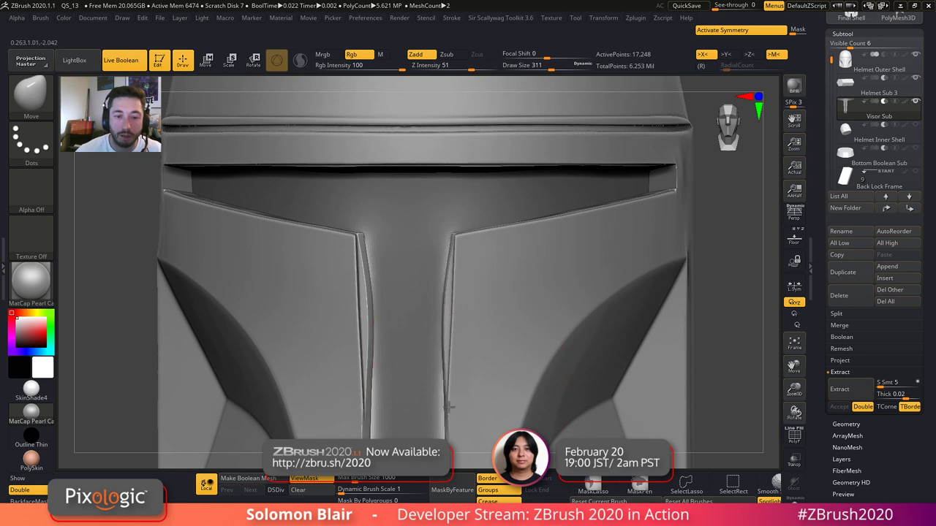
drag(446, 411, 448, 412)
mouse_move(478, 395)
alt+right_down()
mouse_move(468, 328)
mouse_move(387, 304)
mouse_move(406, 317)
alt+right_up()
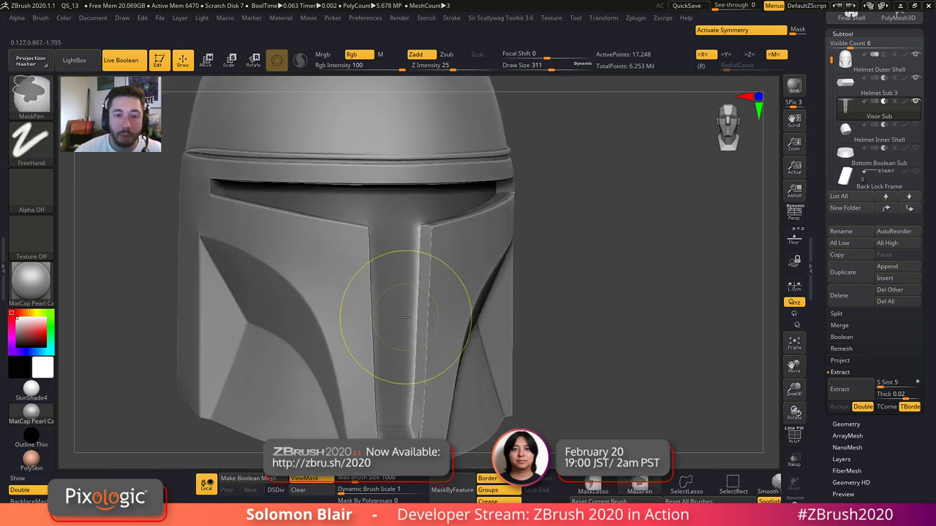
shift+drag(585, 305, 574, 307)
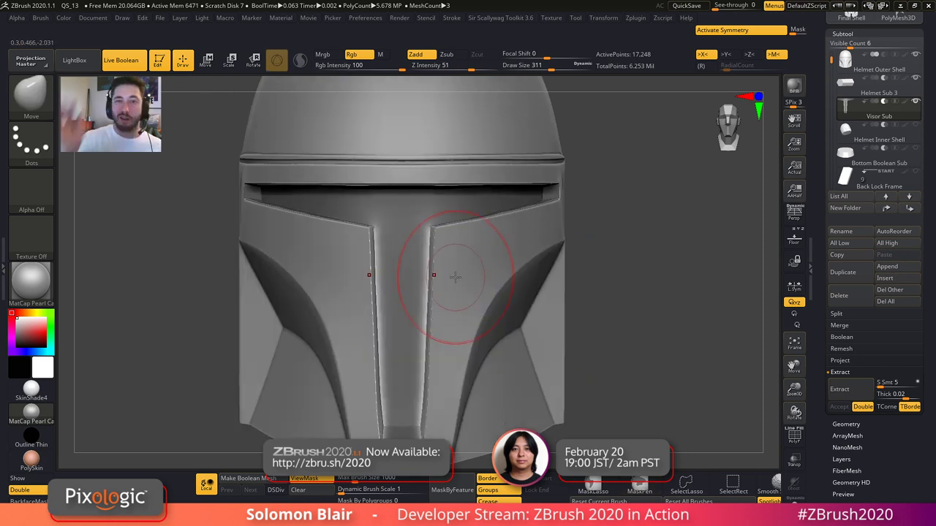
- Scale the unmasked vertical sides of the visor cutter to about 0.94 with the gizmo and return to drawing mode
key(w)
click(391, 147)
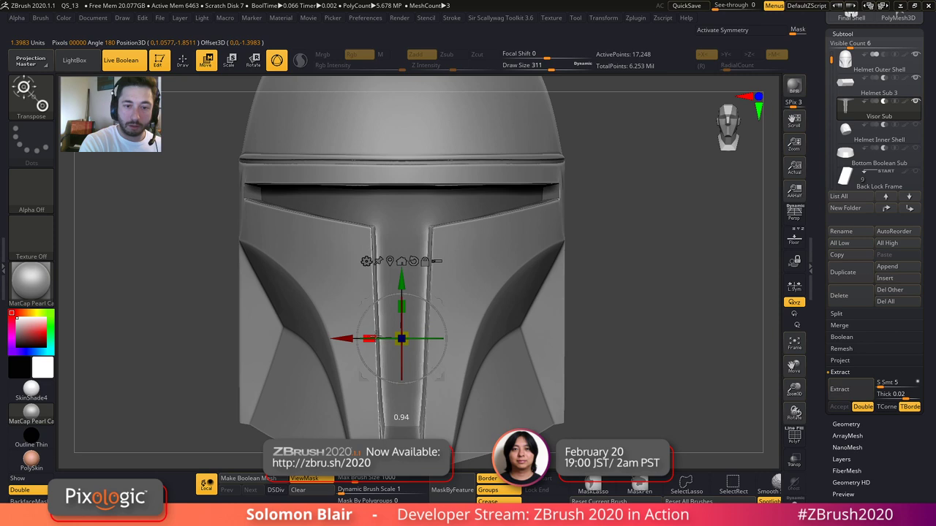
mouse_move(509, 370)
ctrl+right_down()
mouse_move(457, 355)
mouse_move(496, 338)
mouse_move(522, 230)
ctrl+right_up()
key(q)
key(shift+f)
ctrl+right_drag(504, 298, 452, 238)
key(shift+f)
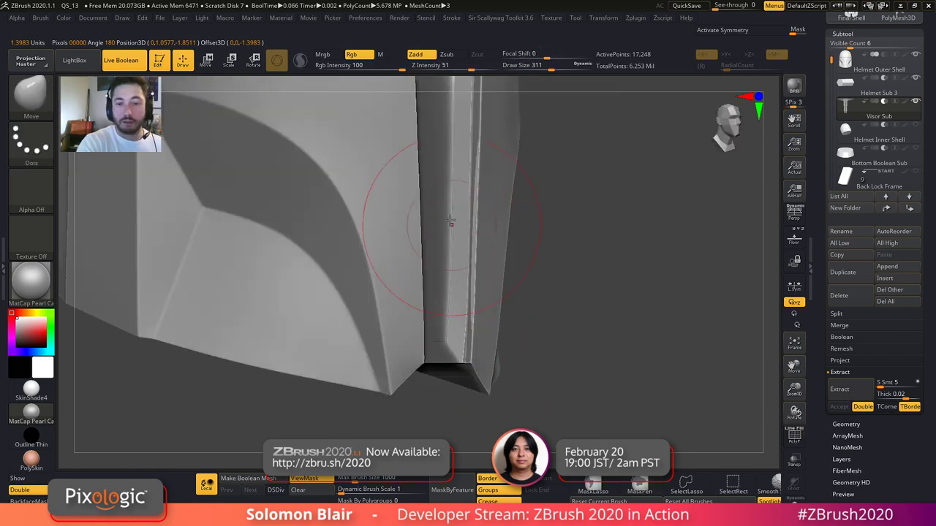
- Try isolating a large face polygroup of the visor cutter to mask it, and restore the full cutter
alt+right_drag(462, 422, 460, 523)
right_drag(614, 320, 607, 291)
key(ctrl+shift+s)
key(shift+f)
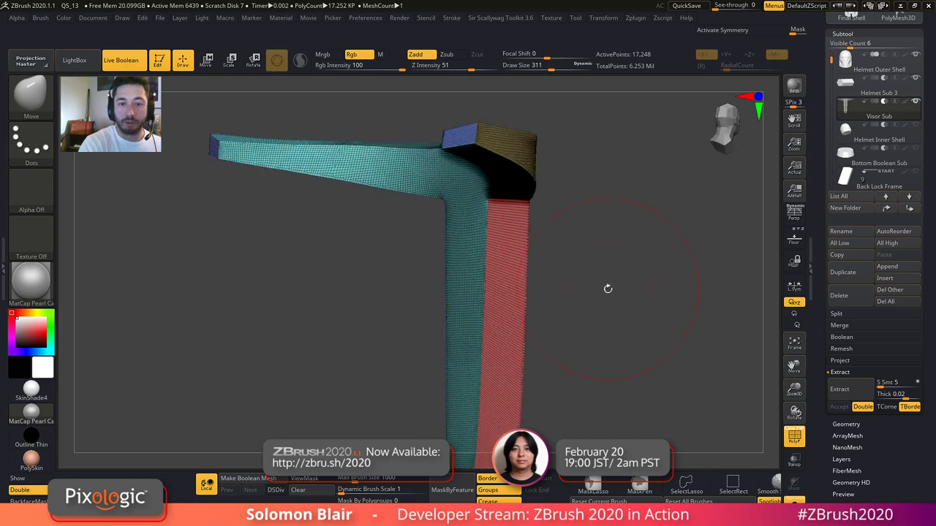
ctrl+shift+click(461, 242)
ctrl+right_drag(524, 232, 638, 299)
ctrl+shift+click(634, 293)
- Try to move the unmasked part of the visor cutter backward with the gizmo, and clear the mask
key(w)
drag(517, 386, 499, 387)
key(q)
ctrl+drag(598, 353, 635, 379)
key(ctrl+shift+s)
key(shift+f)
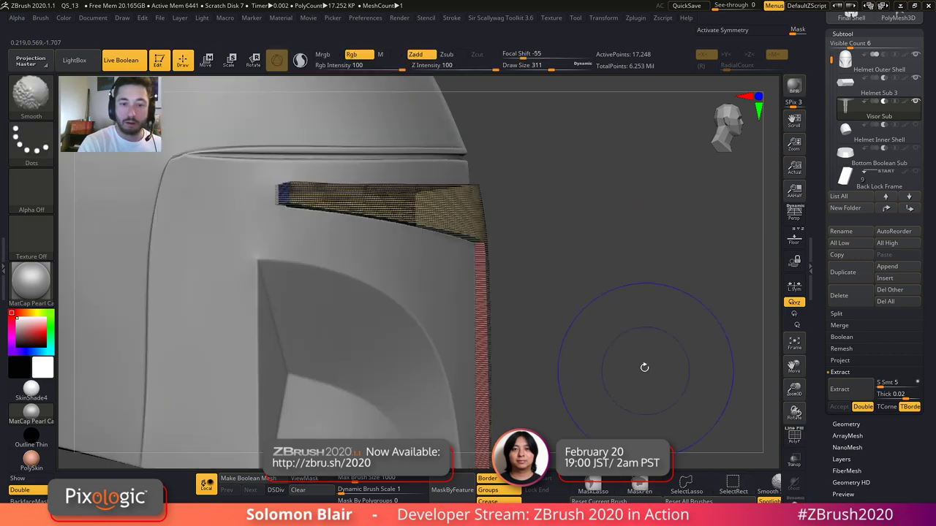
right_drag(603, 372, 611, 367)
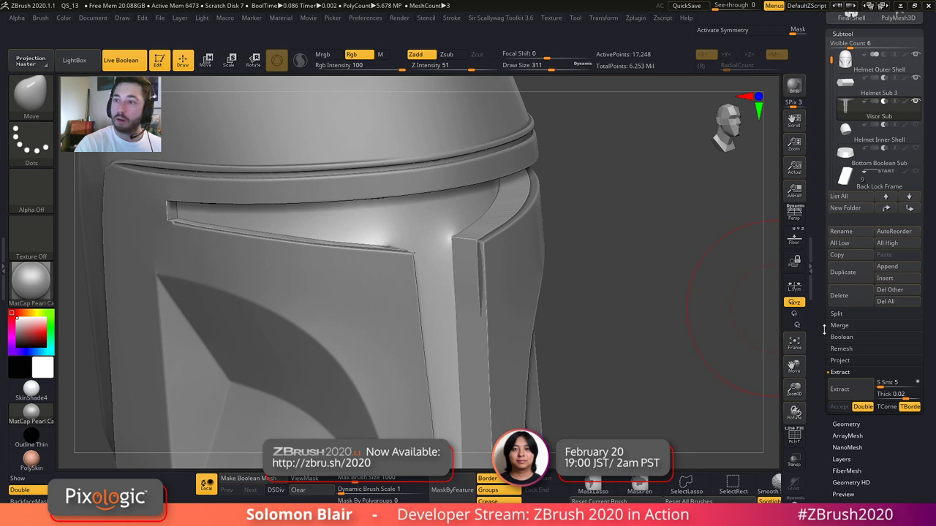
- Make the Helmet Inner Shell subtool visible in the boolean preview
drag(826, 102, 826, 123)
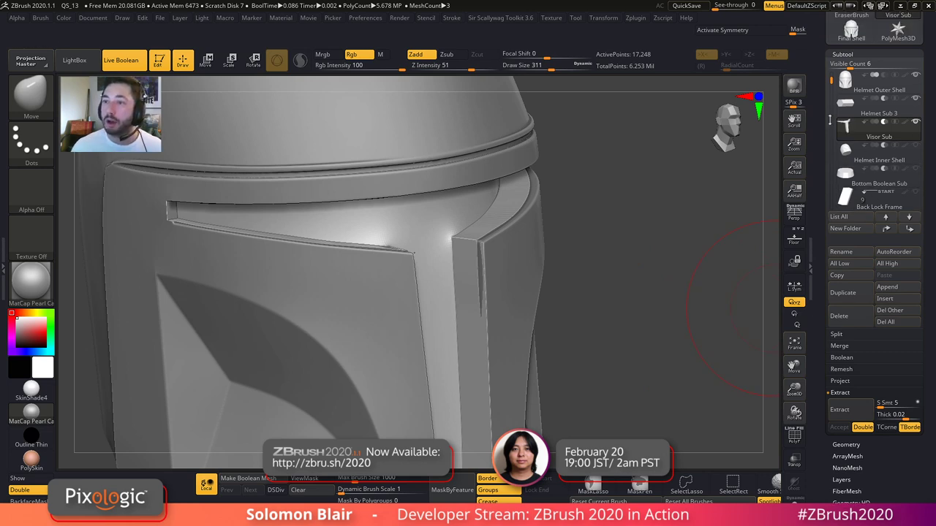
drag(830, 83, 827, 68)
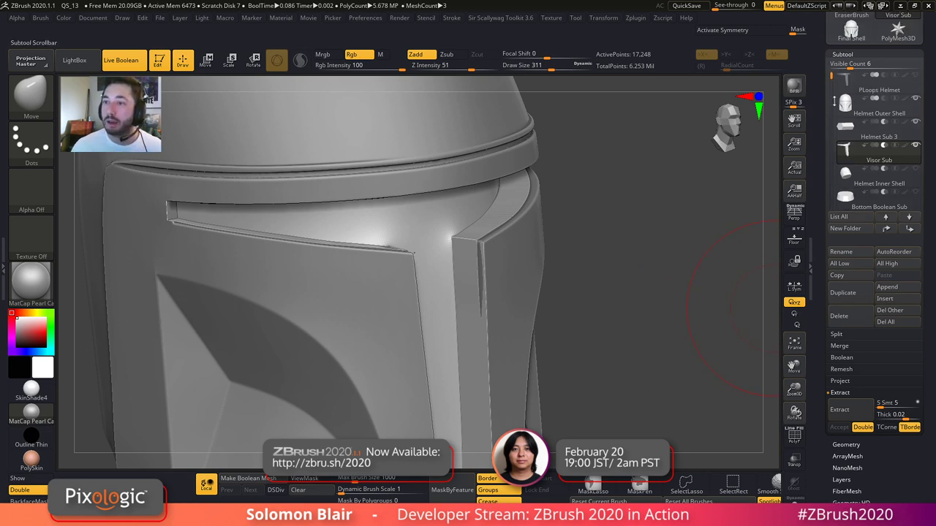
mouse_move(845, 104)
mouse_move(848, 171)
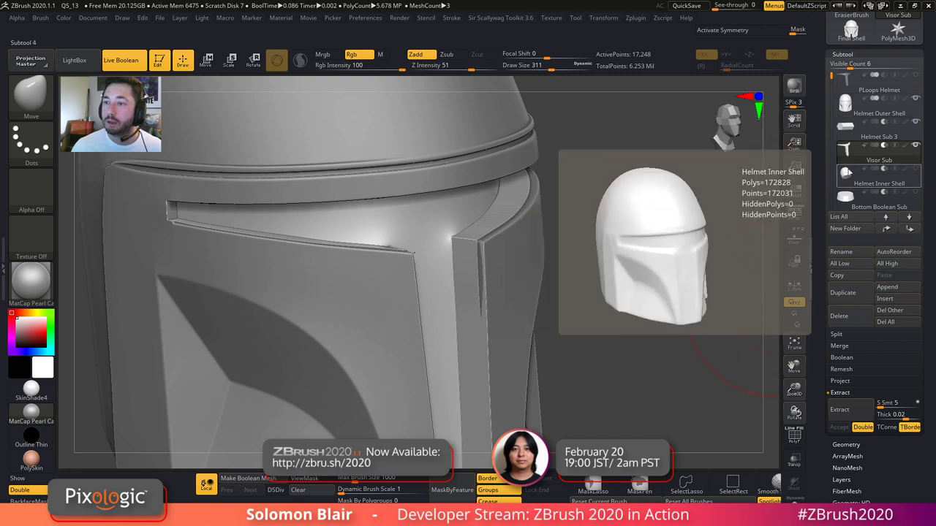
click(916, 170)
key(shift+f)
key(shift+f)
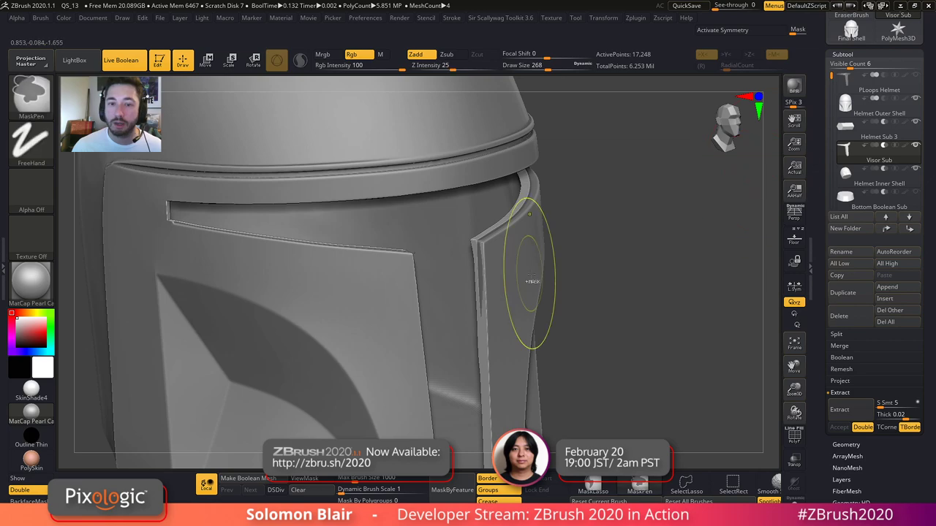
- Undo the latest move and mask edits on the Visor Sub
key(ctrl+z)
key(ctrl+z)
key(shift+f)
click(593, 281)
drag(593, 281, 627, 297)
key(ctrl+z)
key(ctrl+z)
key(ctrl+z)
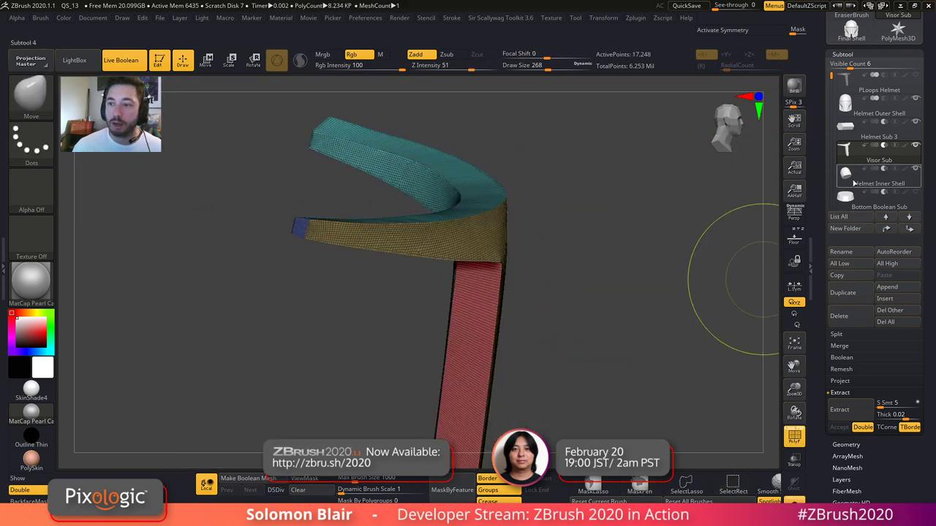
- Select the Helmet Inner Shell subtool, enable X symmetry, and set the draw size to 97
click(853, 183)
key(shift+f)
drag(623, 282, 595, 290)
key(x)
key(s)
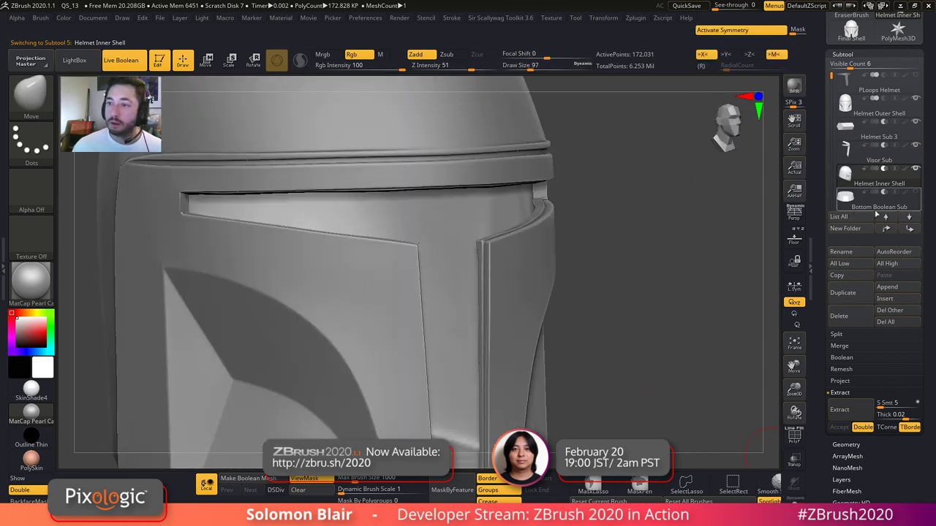
- Show the Bottom Boolean Sub subtool and clear any mask on the Helmet Inner Shell
ctrl+right_drag(684, 295, 614, 251)
ctrl+click(543, 325)
ctrl+drag(542, 325, 606, 361)
ctrl+right_drag(605, 360, 610, 337)
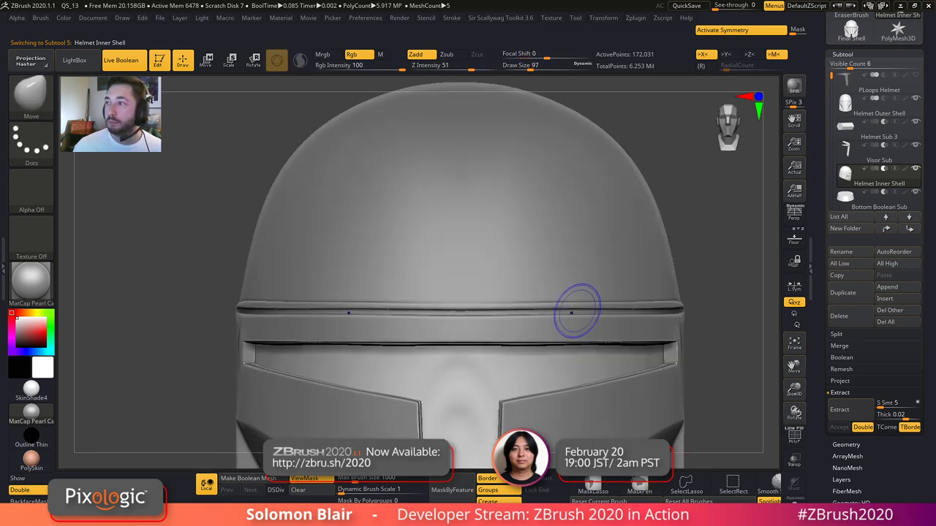
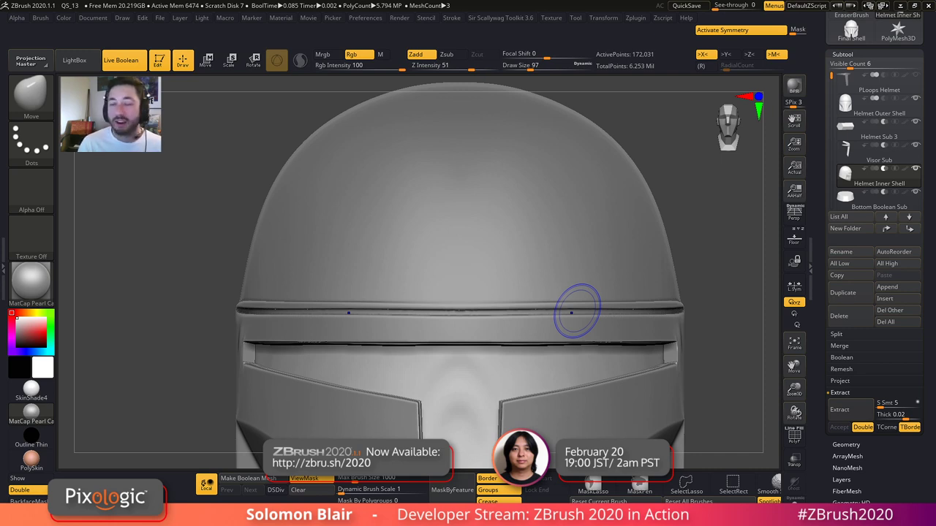
mouse_move(702, 364)
mouse_down()
mouse_move(715, 363)
mouse_move(683, 361)
mouse_move(683, 370)
mouse_move(695, 349)
mouse_up()
ctrl+click(713, 372)
ctrl+click(714, 373)
key(shift+f)
key(shift+f)
key(shift+f)
key(shift+f)
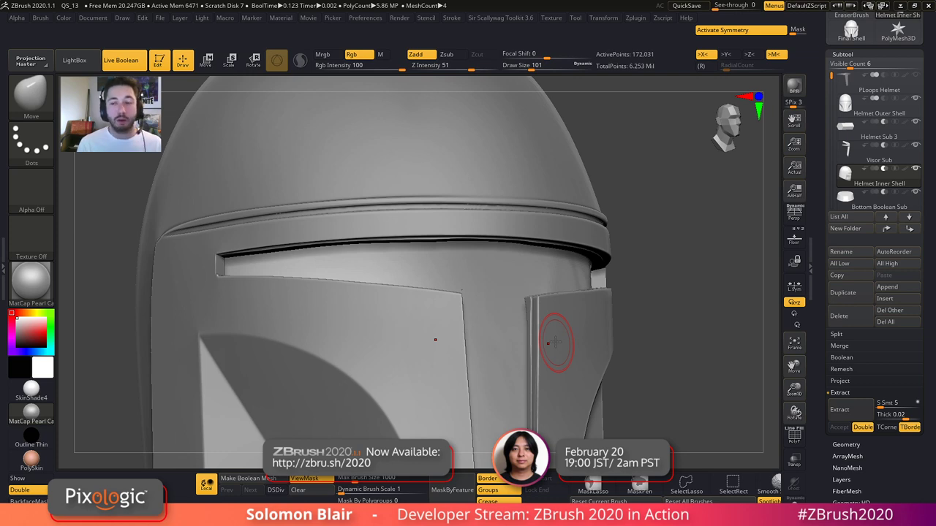
- Examine the fit between the visor opening and the inner shell from the front and from below
mouse_move(568, 386)
alt+right_down()
mouse_move(582, 340)
mouse_move(575, 319)
mouse_move(563, 322)
alt+right_up()
key(shift+f)
key(shift+f)
key(s)
click(552, 326)
right_drag(564, 266, 567, 204)
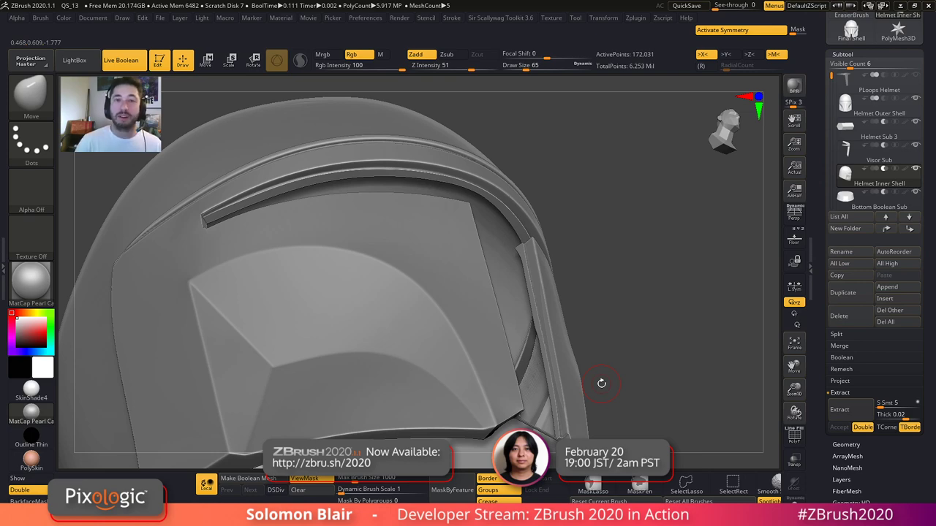
key(shift+f)
key(shift+f)
key(ctrl+shift+s)
key(shift+f)
shift+right_drag(620, 380, 576, 365)
key(ctrl+shift+s)
key(shift+f)
right_drag(518, 390, 501, 332)
- Select the Visor Sub subtool and view its wireframe against the helmet
click(853, 154)
key(shift+f)
right_drag(496, 391, 517, 376)
key(shift+f)
- Switch to the Final Shell tool and examine the finished helmet's visor opening and lower rim as reference
click(850, 32)
right_drag(518, 377, 565, 307)
drag(565, 307, 549, 265)
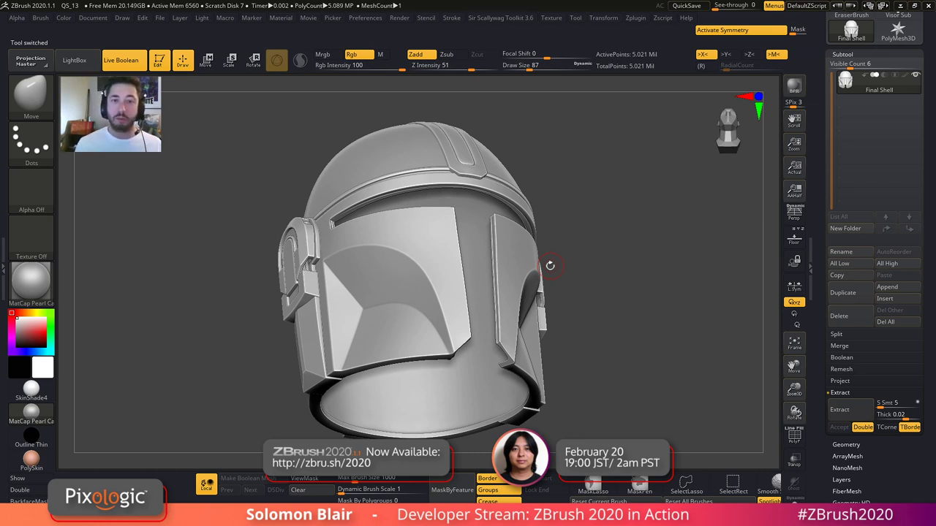
drag(820, 225, 818, 263)
mouse_move(519, 326)
right_down()
mouse_move(449, 365)
mouse_move(522, 343)
right_up()
alt+right_drag(409, 274, 440, 355)
right_drag(479, 330, 419, 288)
- Return to the Visor Sub tool and inspect the polygroups at the lower end of the cutter's vertical bar
click(897, 45)
key(shift+f)
ctrl+right_drag(373, 361, 467, 381)
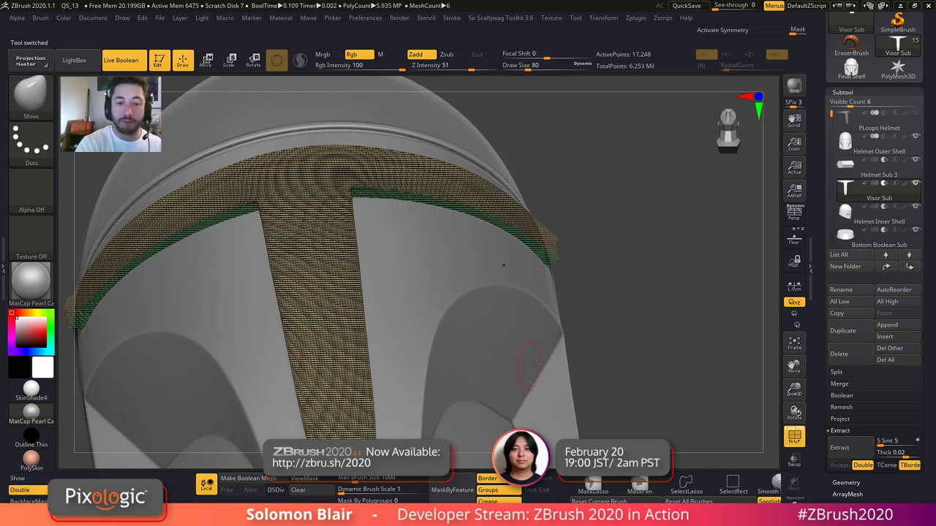
right_drag(611, 358, 535, 383)
key(shift+f)
key(shift+f)
right_drag(454, 380, 417, 356)
alt+right_drag(641, 350, 671, 362)
key(shift+f)
ctrl+right_drag(554, 340, 603, 368)
alt+right_drag(508, 370, 487, 330)
ctrl+right_drag(519, 364, 466, 374)
ctrl+right_drag(466, 374, 484, 376)
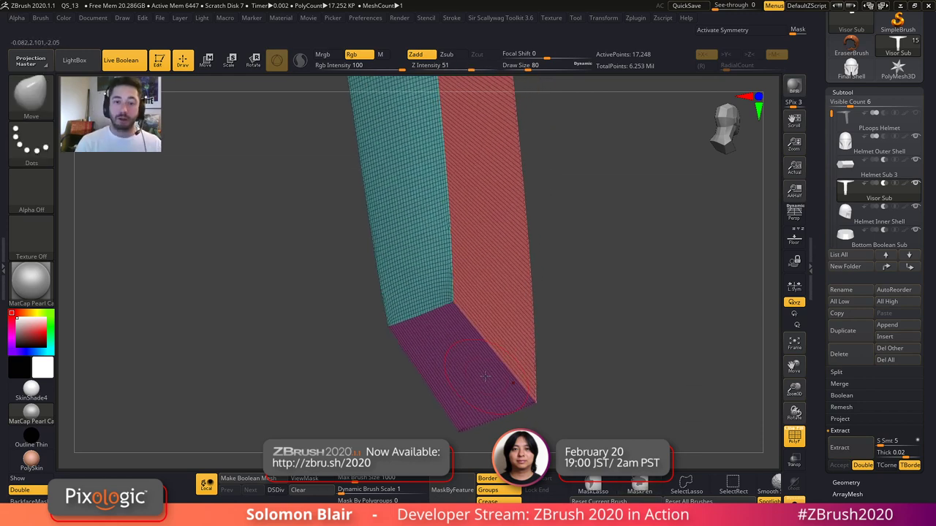
- Mask all of the Visor Sub except its rear face polygroup and choose the Move brush
ctrl+shift+click(419, 239)
ctrl+click(648, 301)
ctrl+shift+click(664, 301)
key(shift+f)
mouse_move(660, 332)
ctrl+right_down()
mouse_move(627, 327)
mouse_move(624, 359)
ctrl+right_up()
mouse_move(545, 351)
alt+right_down()
mouse_move(553, 385)
mouse_move(593, 370)
mouse_move(572, 364)
alt+right_up()
key(b)
key(m)
key(v)
- Try to pull the lower edge of the Visor Sub's rear face down without symmetry
key(s)
drag(426, 320, 448, 322)
right_drag(448, 329, 426, 320)
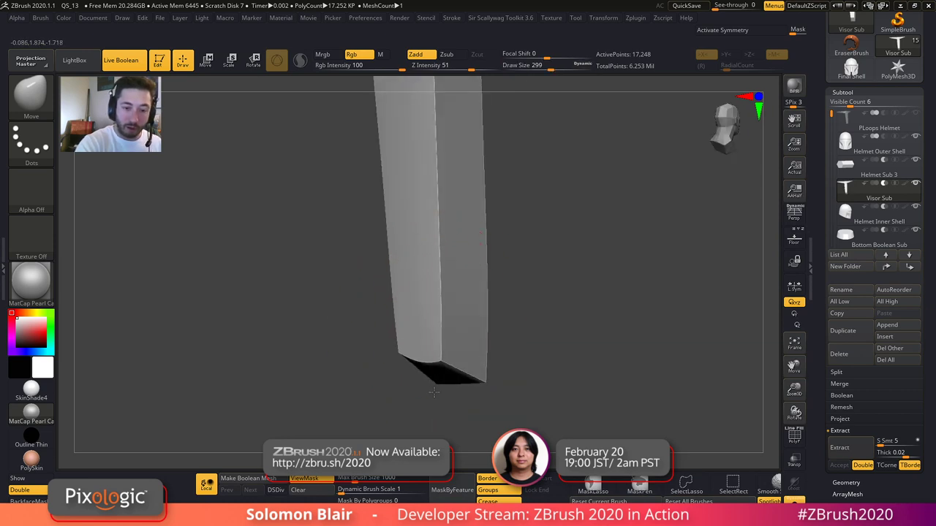
key(shift+f)
mouse_move(438, 327)
mouse_down()
mouse_move(445, 349)
mouse_move(437, 346)
mouse_up()
key(s)
right_drag(439, 347, 460, 344)
key(ctrl+z)
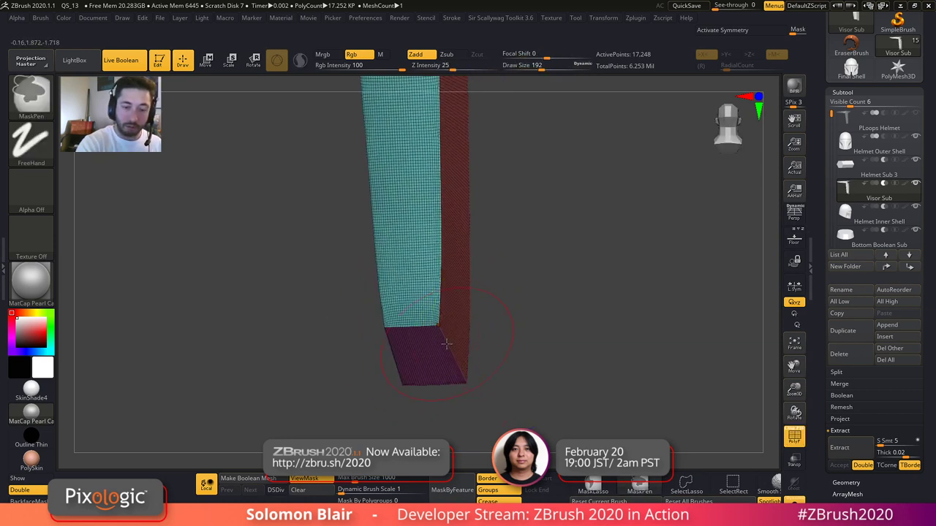
- Enable X symmetry and pull the lower edge of the Visor Sub's rear face down with the Move brush
key(x)
key(s)
drag(434, 327, 436, 354)
key(s)
drag(448, 340, 445, 340)
right_drag(448, 340, 424, 351)
ctrl+right_drag(568, 344, 602, 385)
key(ctrl+shift+s)
key(shift+f)
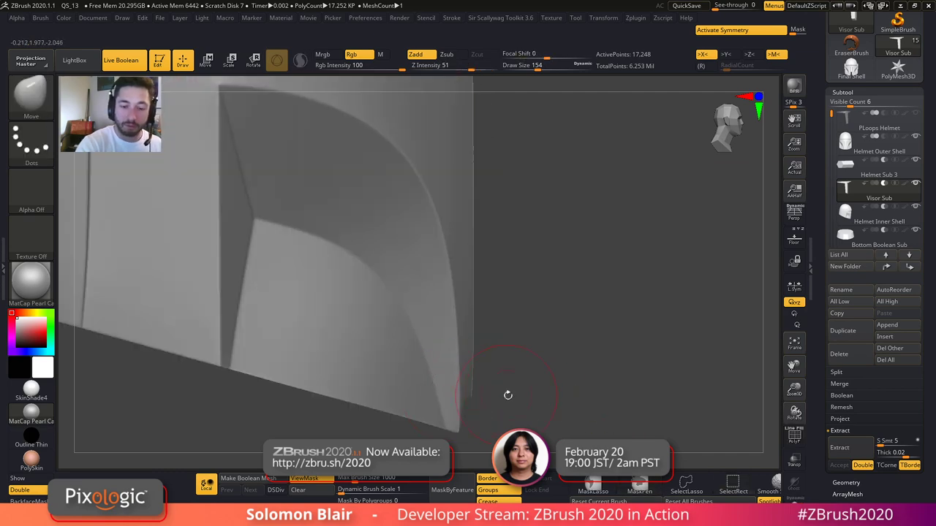
- Set the draw size to 158 and nudge the lower corners of the Visor Sub's rear face downward
right_drag(545, 396, 500, 393)
key(s)
click(500, 390)
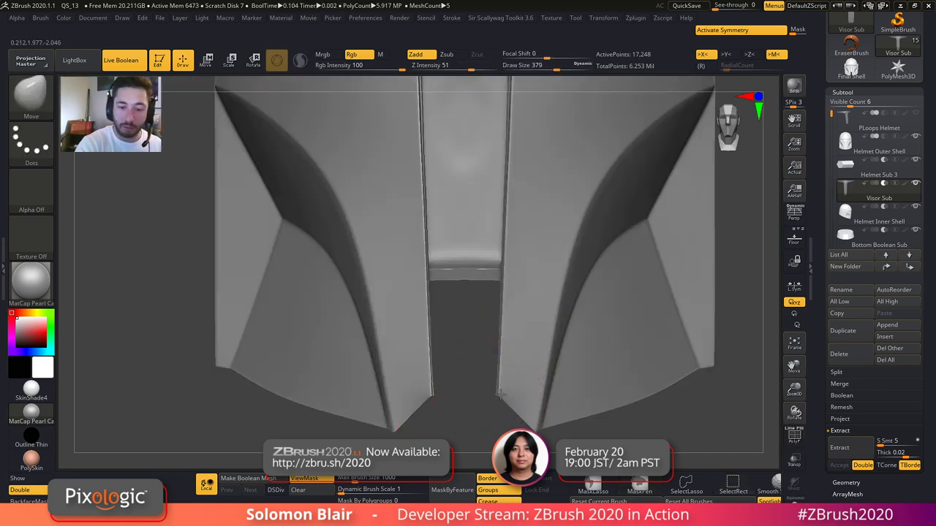
right_drag(525, 361, 552, 356)
key(shift+f)
key(shift+f)
right_drag(570, 315, 551, 391)
key(ctrl+shift+s)
key(shift+f)
key(s)
click(518, 390)
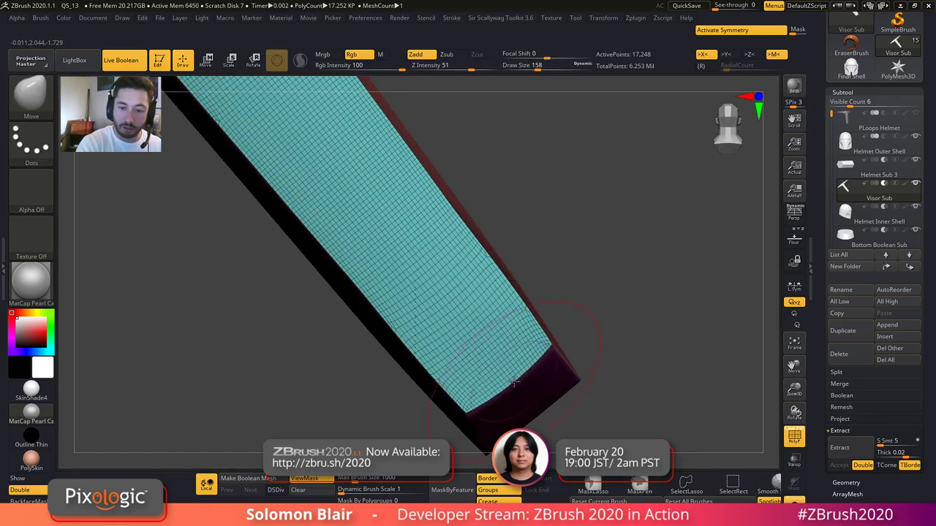
drag(550, 341, 555, 349)
- Examine the chin gap, the front of the visor and the side end of its slot in the boolean preview
mouse_move(593, 357)
right_down()
mouse_move(556, 363)
mouse_move(542, 333)
right_up()
key(ctrl+shift+s)
key(shift+f)
right_drag(690, 378, 626, 378)
key(shift+f)
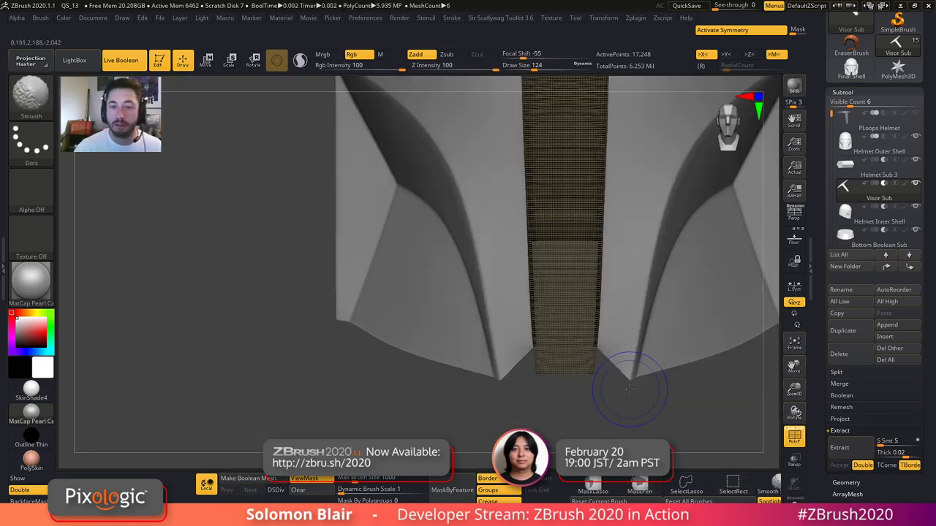
alt+right_drag(699, 132, 553, 351)
key(shift+f)
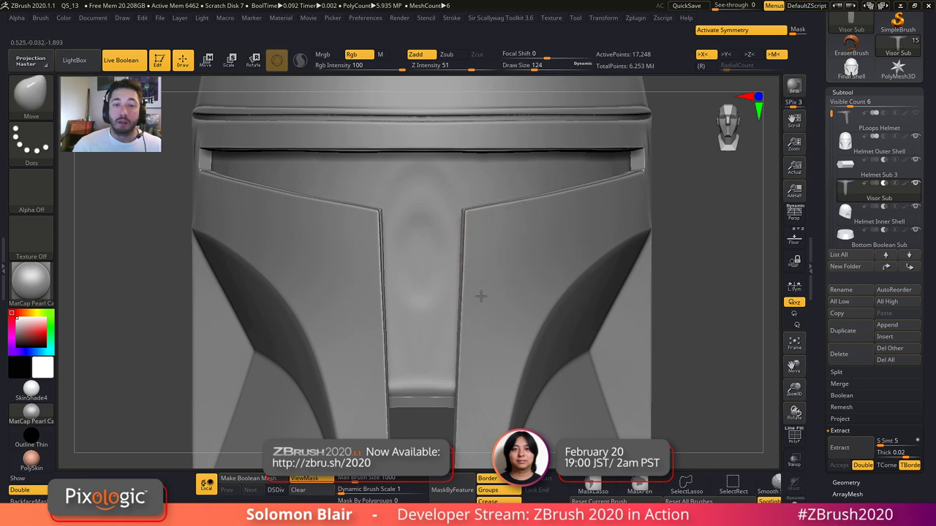
alt+right_drag(555, 216, 539, 290)
mouse_move(651, 281)
right_down()
mouse_move(559, 272)
mouse_move(419, 353)
mouse_move(422, 340)
mouse_move(397, 320)
mouse_move(343, 356)
mouse_move(412, 318)
mouse_move(413, 339)
right_up()
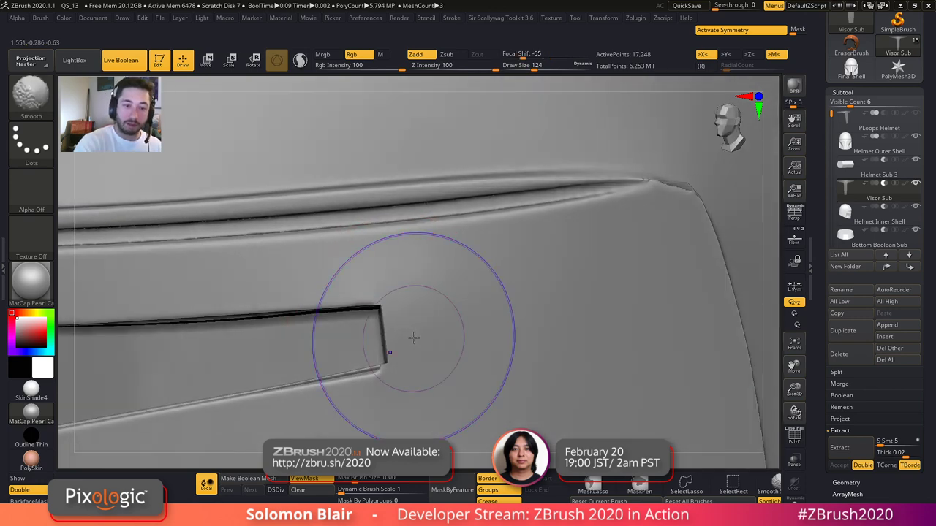
- Move the side end of the Visor Sub's horizontal arm to widen the slot's end bevel, and set the draw size to 59
key(shift+f)
key(s)
drag(397, 332, 407, 331)
mouse_move(384, 292)
ctrl+right_down()
mouse_move(376, 280)
mouse_move(644, 249)
ctrl+right_up()
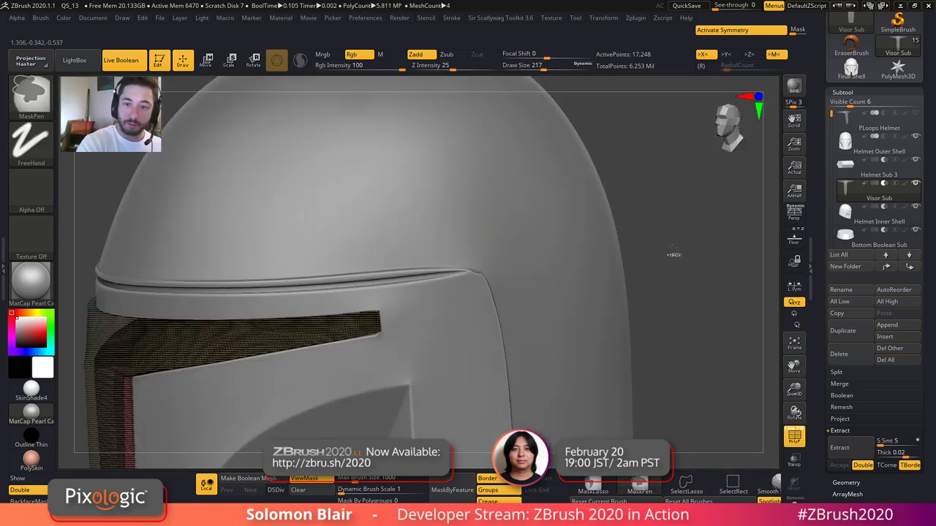
ctrl+right_drag(450, 334, 502, 334)
ctrl+right_drag(421, 317, 322, 286)
key(shift+f)
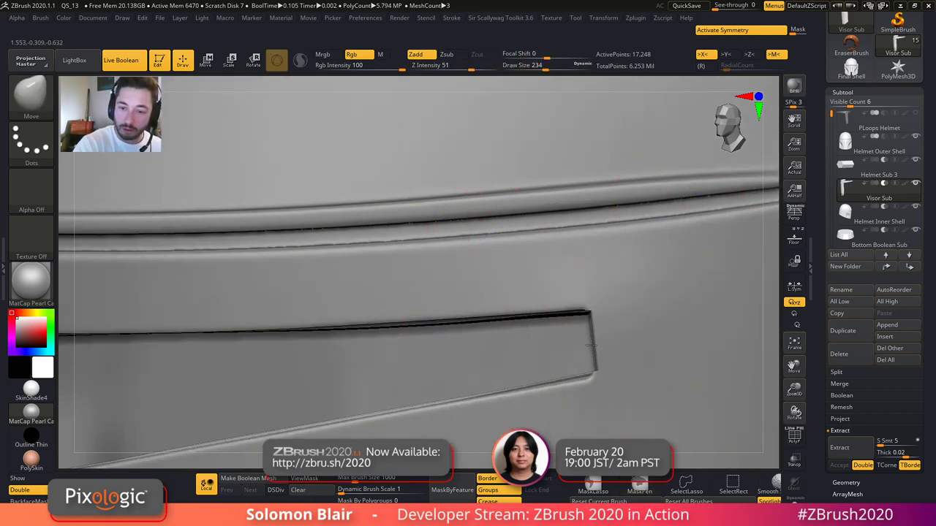
mouse_move(588, 349)
mouse_down()
mouse_move(567, 352)
mouse_move(588, 373)
mouse_up()
key(s)
key(bracketleft)
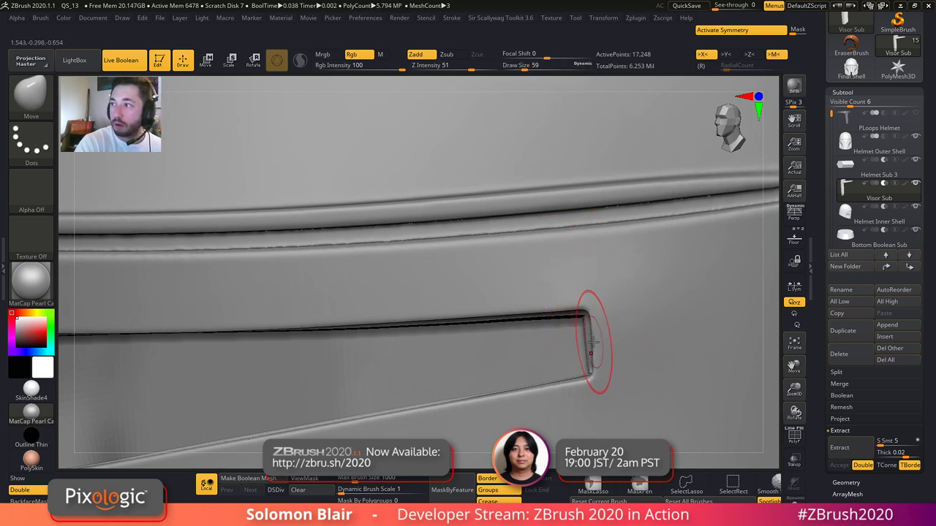
- Refine the end edge of the Visor Sub's side arm with a small Move brush and isolate the cutter
mouse_move(598, 336)
alt+right_down()
mouse_move(526, 354)
mouse_move(578, 344)
alt+right_up()
key(shift+f)
key(s)
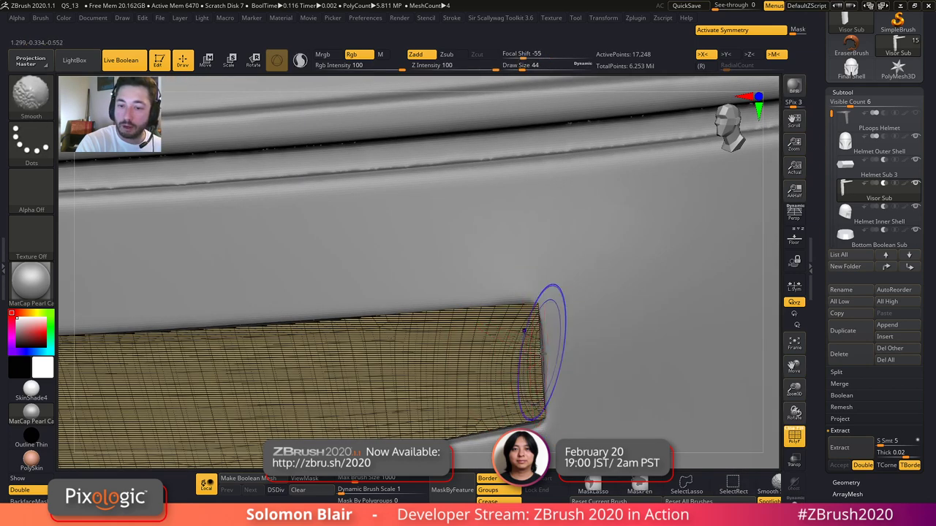
key(shift+f)
key(s)
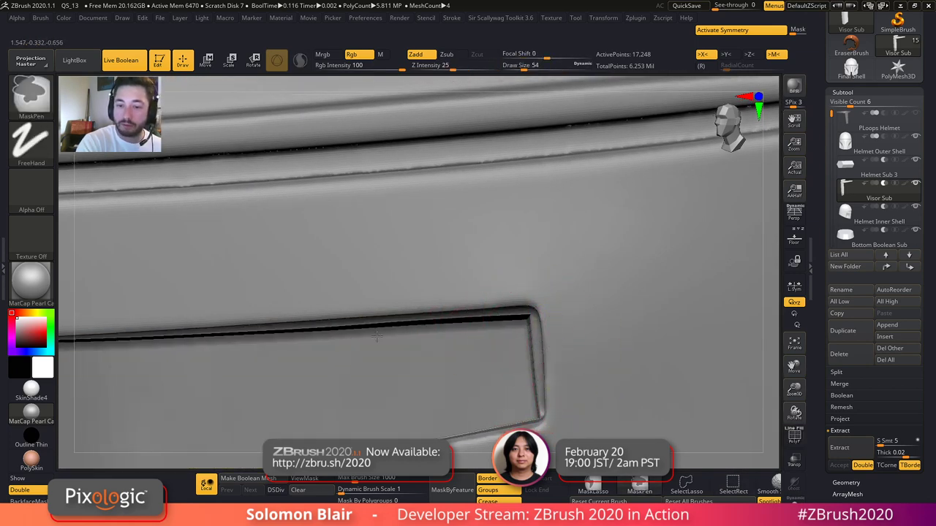
key(ctrl+shift+s)
key(s)
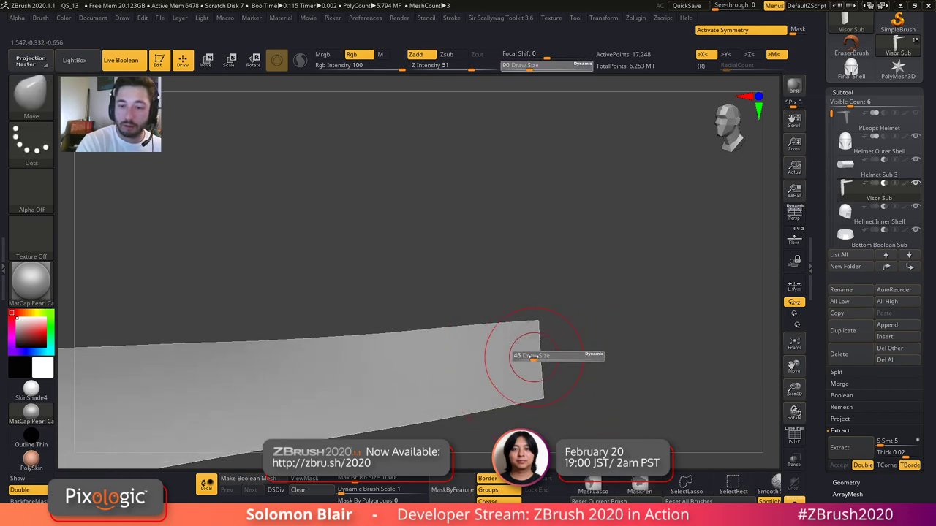
key(ctrl+s)
text(F)
key(Escape)
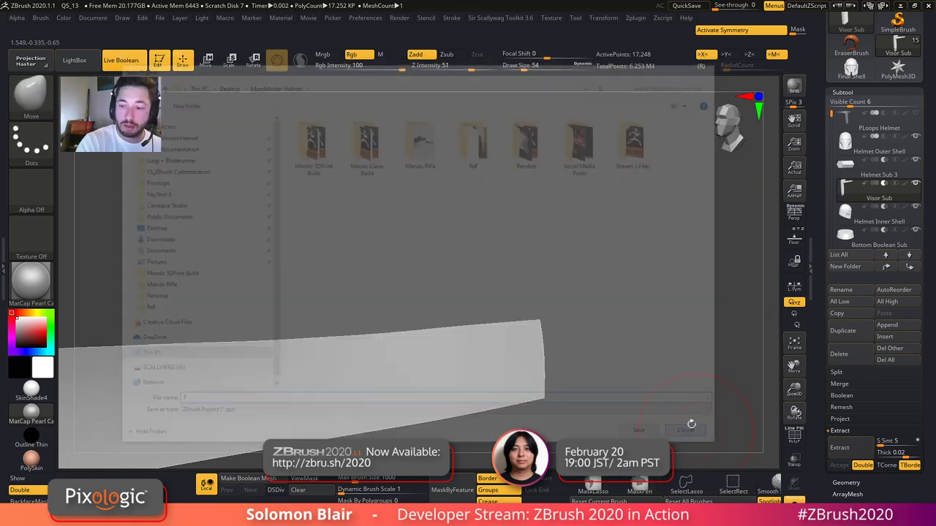
- Examine the bevels along the brow, the slot ends and the whole helmet front in the boolean preview
key(shift+f)
key(shift+f)
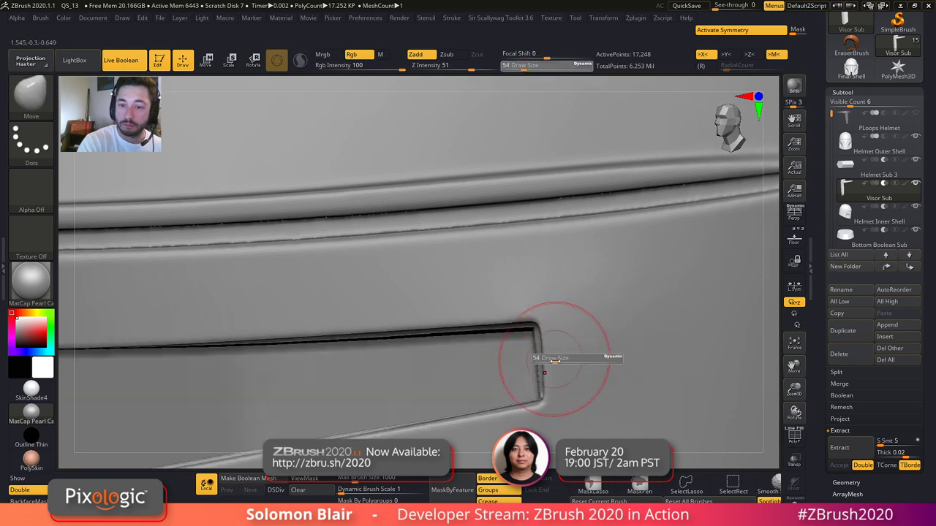
ctrl+right_drag(268, 296, 303, 308)
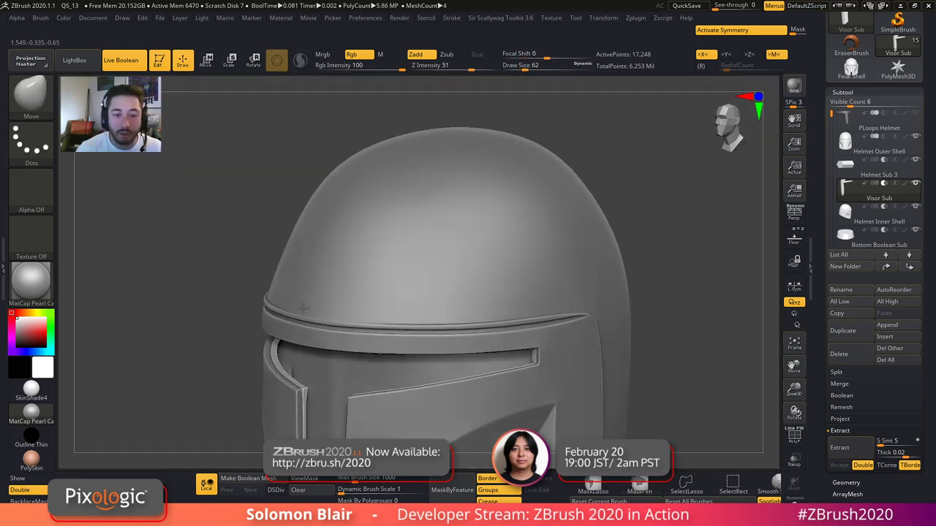
key(shift+f)
ctrl+right_drag(444, 397, 443, 398)
key(shift+f)
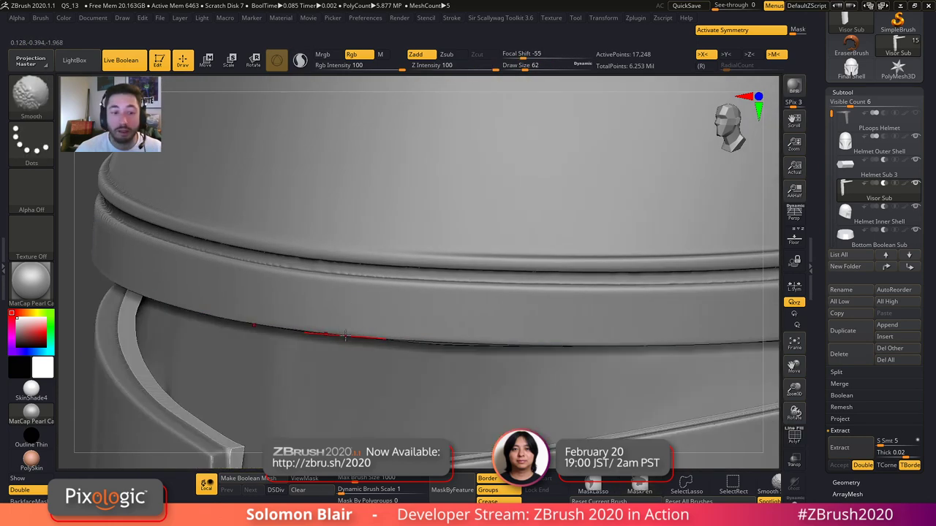
mouse_move(328, 307)
right_down()
mouse_move(334, 258)
mouse_move(345, 249)
mouse_move(378, 281)
right_up()
alt+right_drag(547, 210, 567, 264)
key(shift+f)
key(shift+f)
right_drag(630, 386, 596, 380)
key(shift+f)
key(shift+f)
mouse_move(680, 359)
ctrl+right_down()
mouse_move(650, 338)
mouse_move(575, 370)
mouse_move(648, 378)
mouse_move(626, 390)
mouse_move(598, 363)
ctrl+right_up()
key(s)
click(650, 308)
alt+right_drag(660, 298, 599, 328)
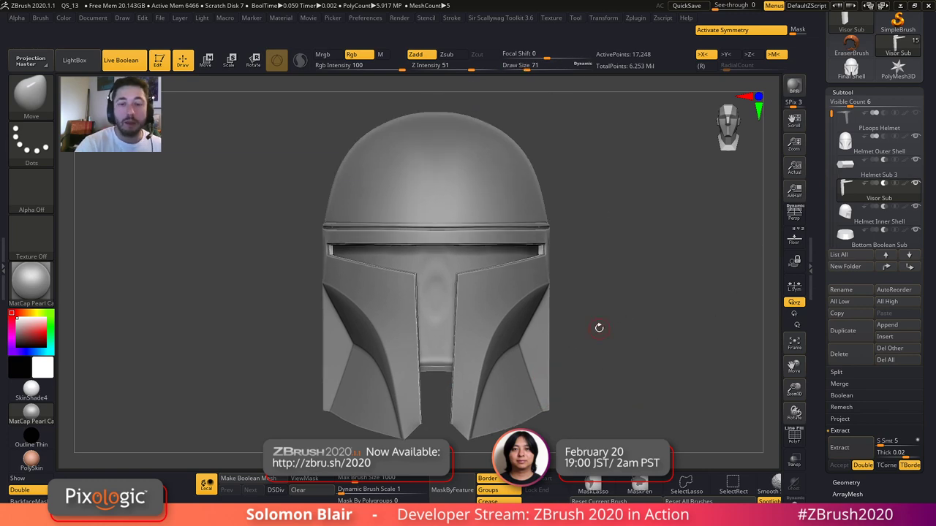
- Switch to the Final Shell tool and compare its visor with the working helmet from a three-quarter view
mouse_move(514, 295)
alt+right_down()
mouse_move(427, 302)
mouse_move(396, 265)
alt+right_up()
key(s)
click(449, 267)
alt+right_drag(432, 307, 395, 346)
key(s)
key(shift+f)
key(shift+f)
click(851, 69)
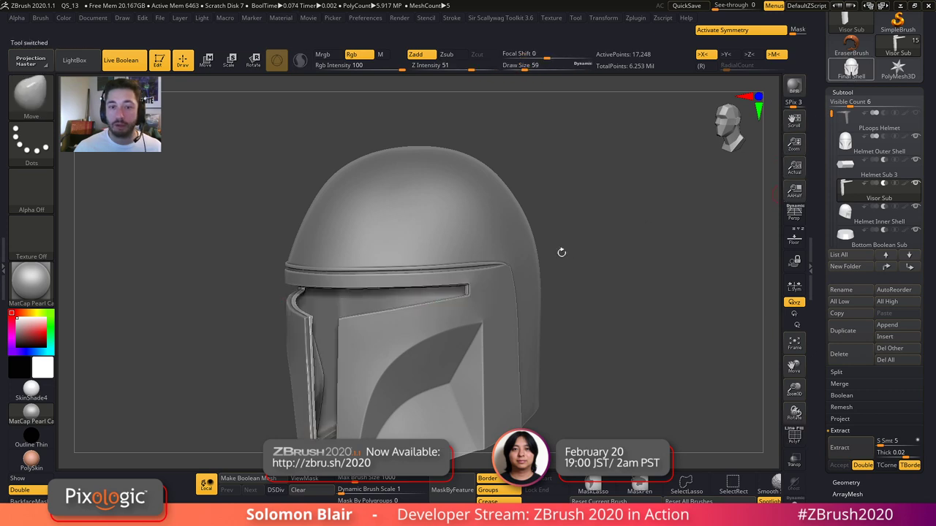
key(shift+f)
key(shift+f)
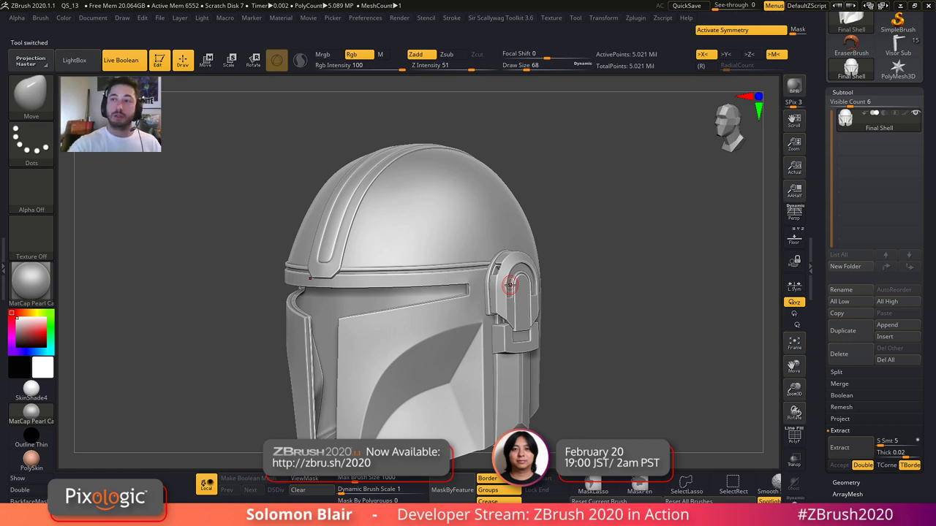
- Return to the Visor Sub tool, raise the visible subtool count to 17, and show the back lock, ear and mohawk subtools
click(902, 51)
key(shift+f)
right_drag(478, 370, 504, 356)
key(x)
key(shift+f)
drag(851, 102, 891, 102)
shift+click(918, 255)
drag(636, 356, 704, 338)
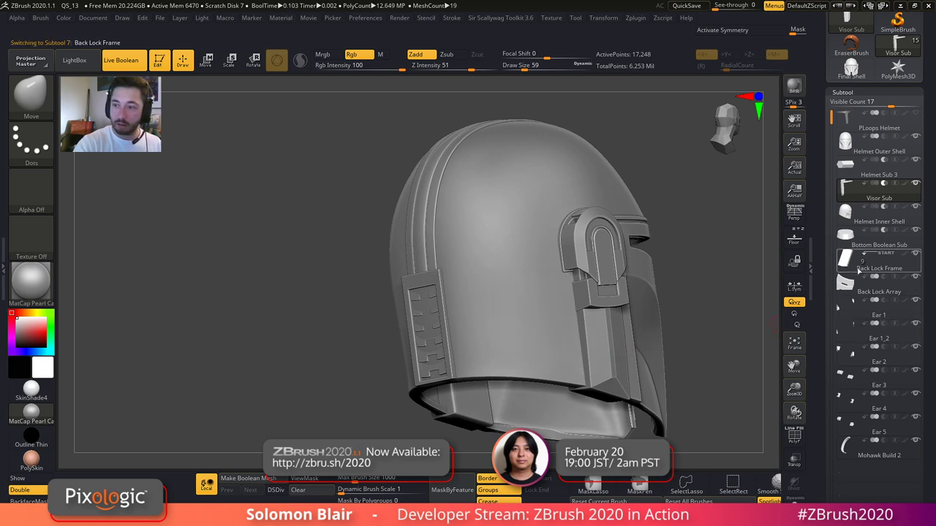
- Select the Back Lock Frame subtool, turn off its Start flag, and view its wireframe from behind
click(863, 261)
click(866, 256)
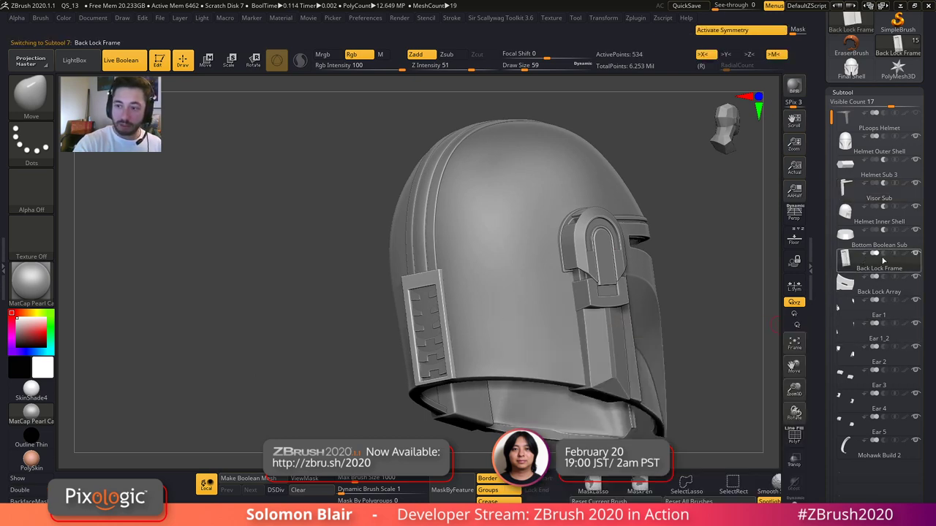
click(883, 254)
key(shift+f)
key(shift+f)
key(ctrl+shift+s)
alt+drag(479, 314, 525, 322)
key(ctrl+shift+s)
key(shift+f)
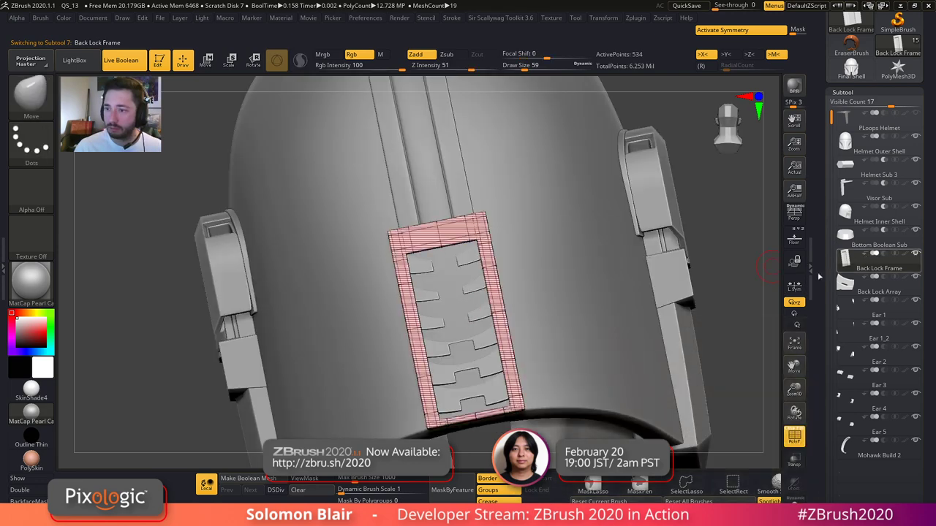
- Turn the Back Lock Frame's Start flag back on, set the draw size to 65, and select the PLoops Helmet subtool
click(864, 256)
key(shift+f)
key(shift+f)
key(s)
click(464, 299)
key(x)
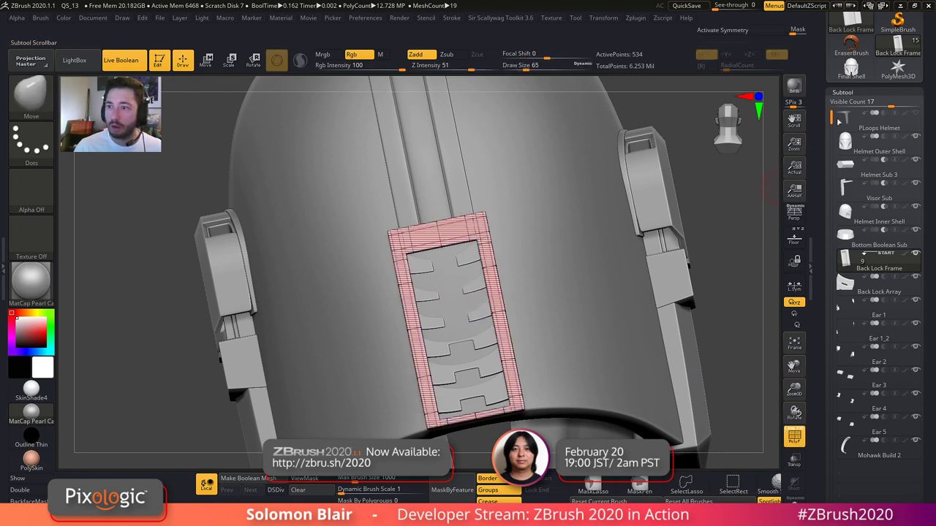
drag(382, 303, 421, 292)
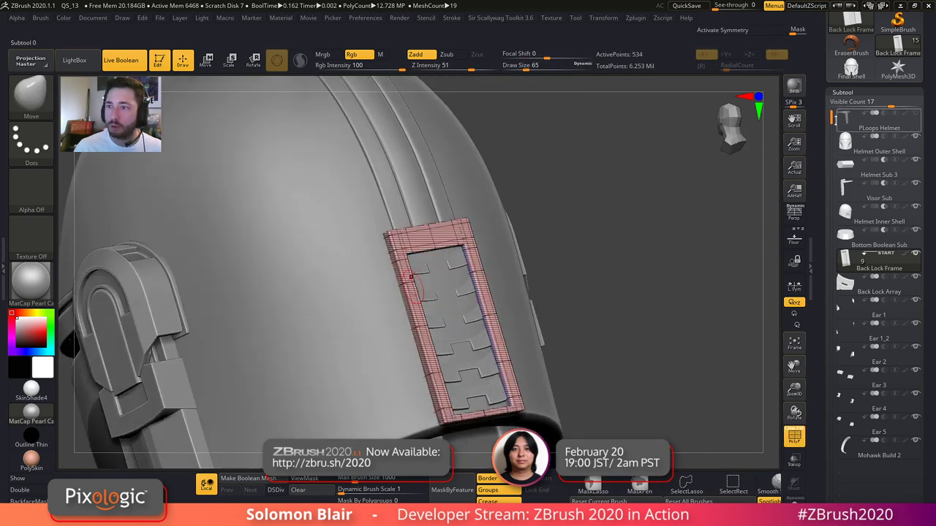
click(874, 114)
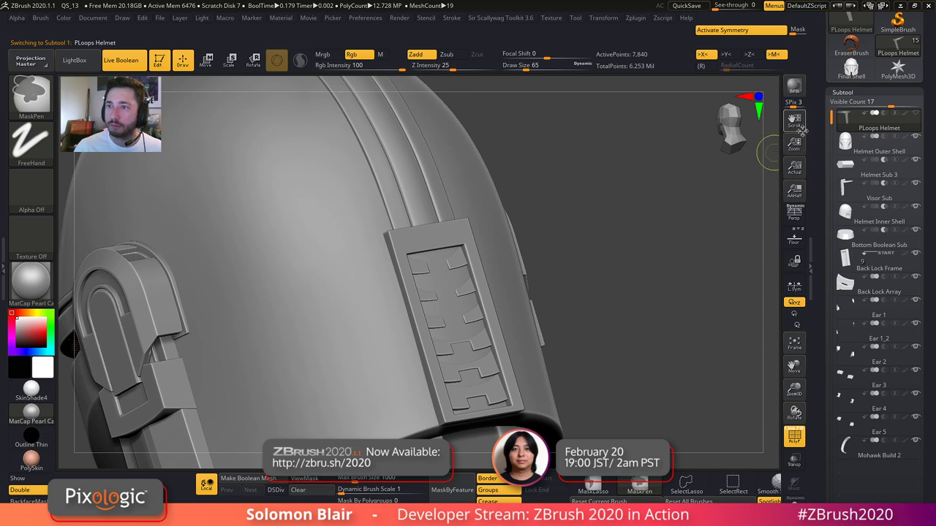
- Select the Helmet Outer Shell subtool, turn symmetry off, and face the helmet from directly behind
key(shift+f)
key(shift+f)
ctrl+right_drag(813, 212, 828, 219)
key(alt+s)
key(shift+f)
ctrl+shift+click(503, 296)
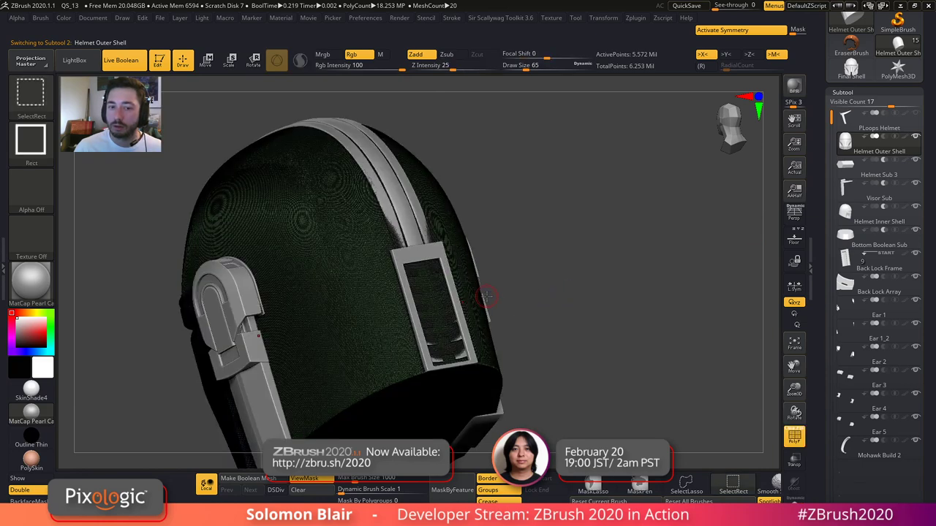
mouse_move(451, 299)
alt+right_down()
mouse_move(474, 301)
mouse_move(467, 324)
mouse_move(476, 314)
alt+right_up()
key(x)
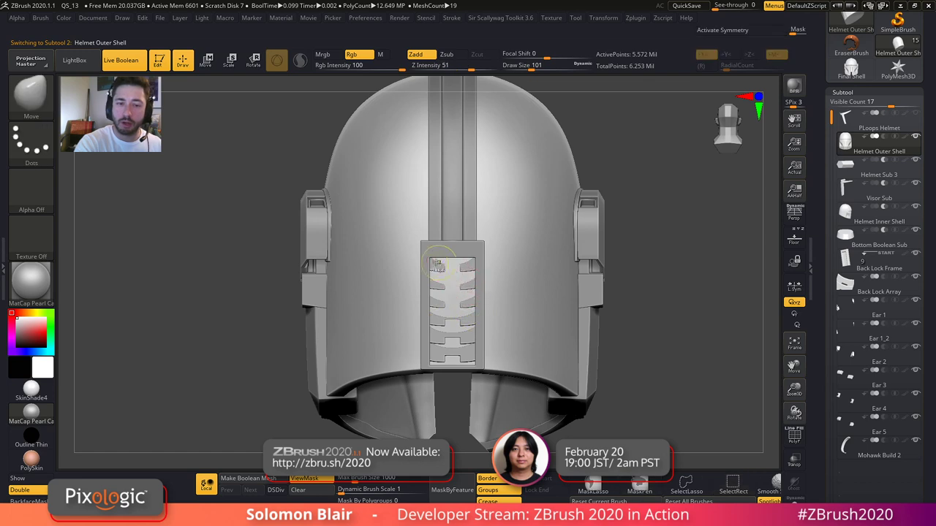
- Mask the rectangular area of the outer shell inside the back lock frame, invert the mask, and activate the Move gizmo
key(ctrl)
ctrl+drag(423, 249, 484, 366)
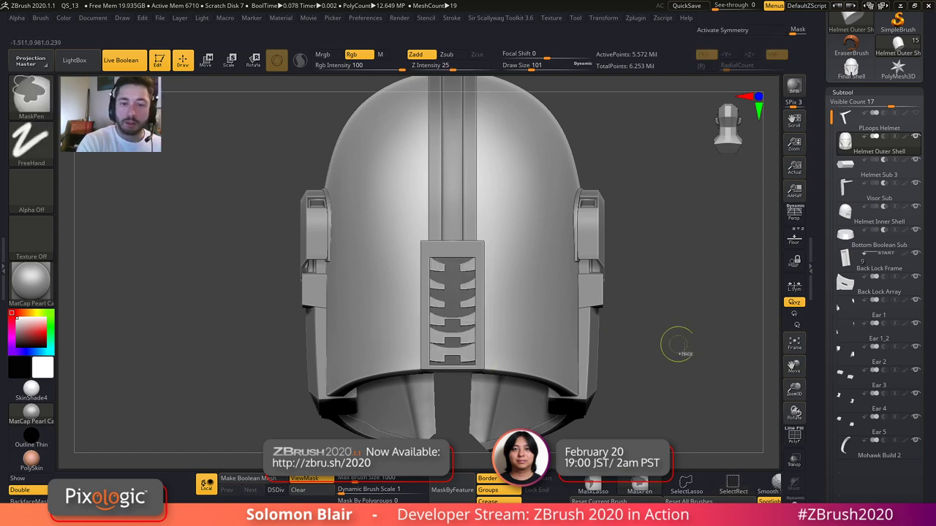
ctrl+click(689, 357)
right_drag(691, 357, 723, 352)
key(w)
click(323, 190)
right_drag(551, 277, 554, 286)
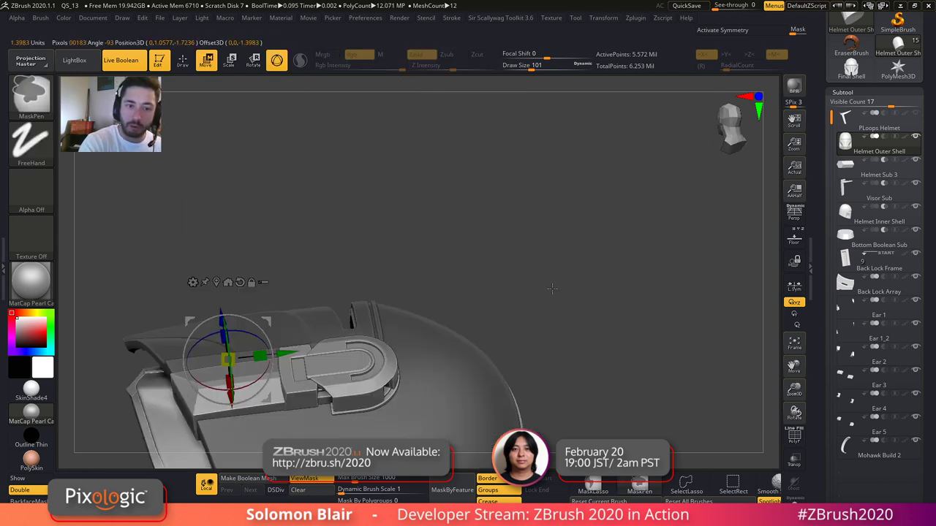
- Mask the shell's opposite side so only the back patch stays unmasked, and centre the gizmo on the unmasked mesh
right_drag(574, 322, 720, 308)
ctrl+drag(188, 268, 517, 361)
right_drag(523, 296, 533, 223)
alt+click(333, 248)
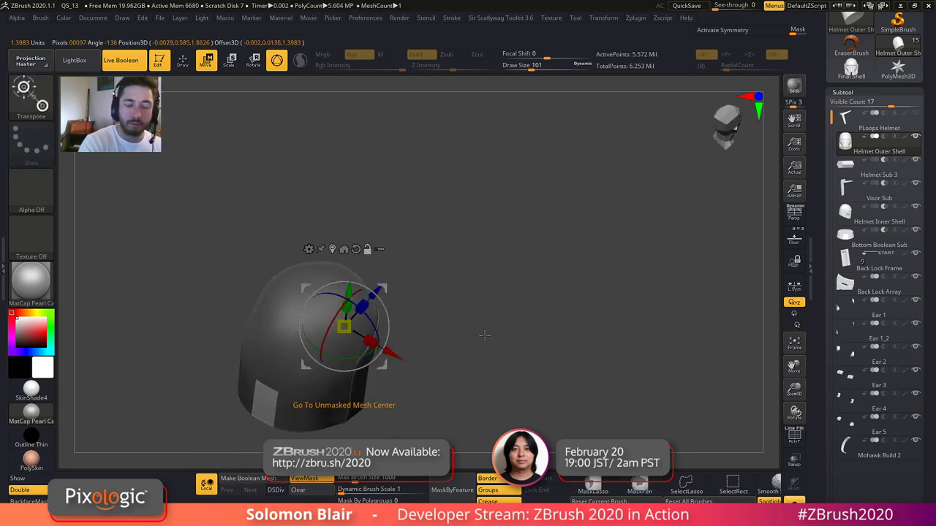
right_drag(517, 411, 536, 373)
alt+right_drag(537, 373, 713, 376)
key(shift+f)
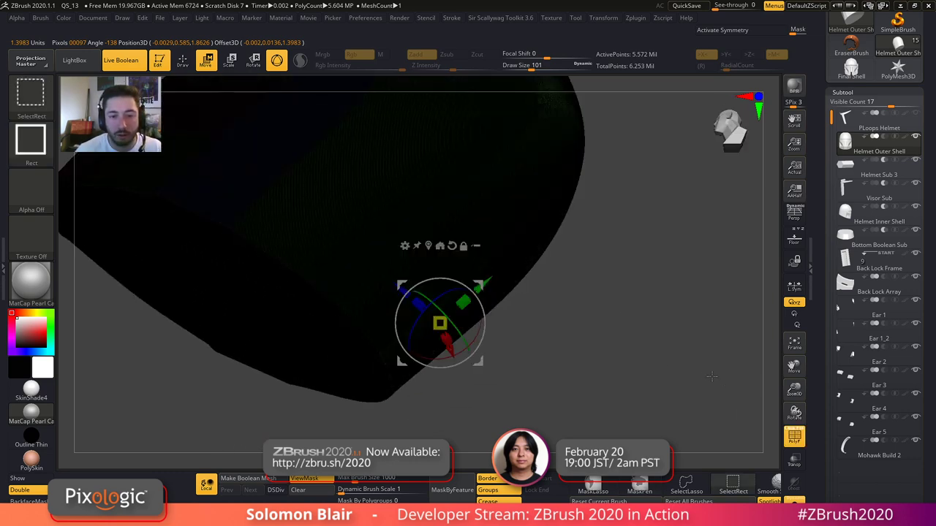
- Move the unmasked shell patch along the gizmo's Z axis so it sits deeper behind the back lock array
key(shift+f)
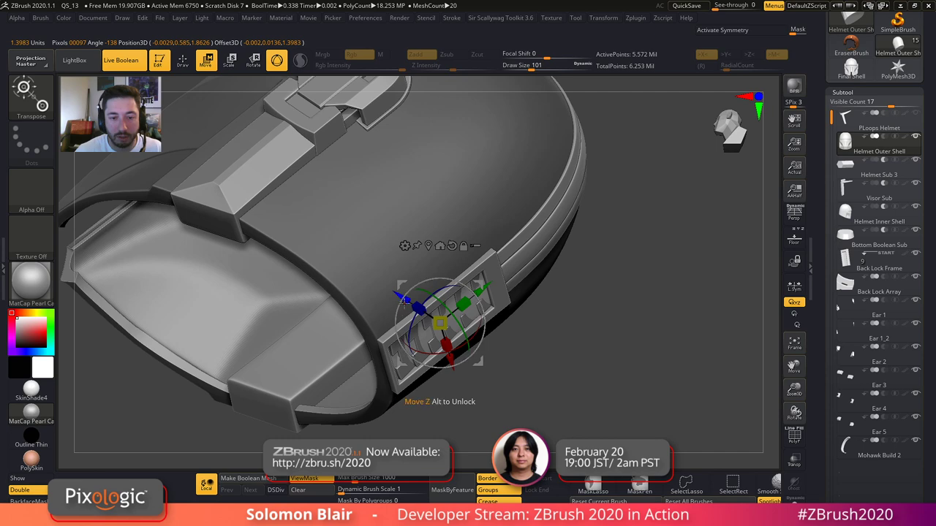
drag(403, 299, 401, 297)
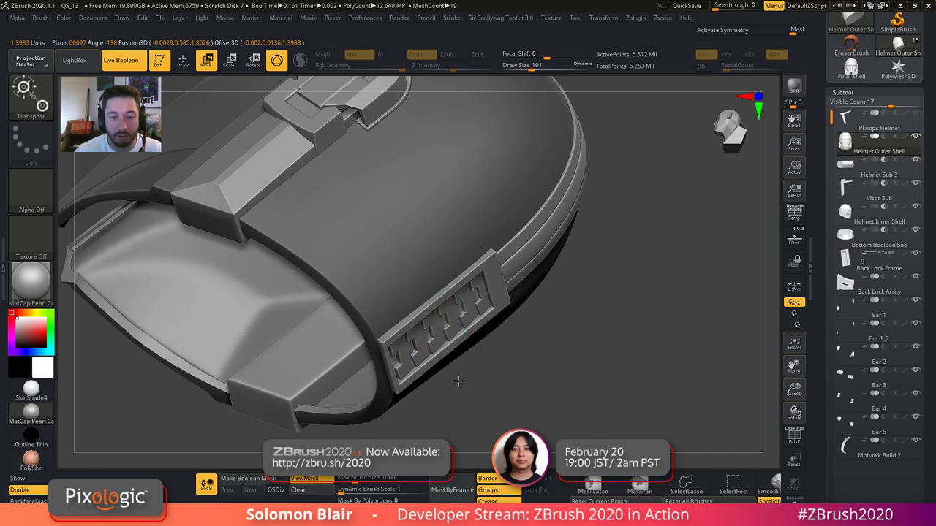
right_drag(442, 409, 527, 397)
ctrl+right_drag(613, 296, 618, 362)
mouse_move(610, 271)
right_down()
mouse_move(615, 252)
mouse_move(594, 254)
mouse_move(589, 262)
mouse_move(684, 330)
right_up()
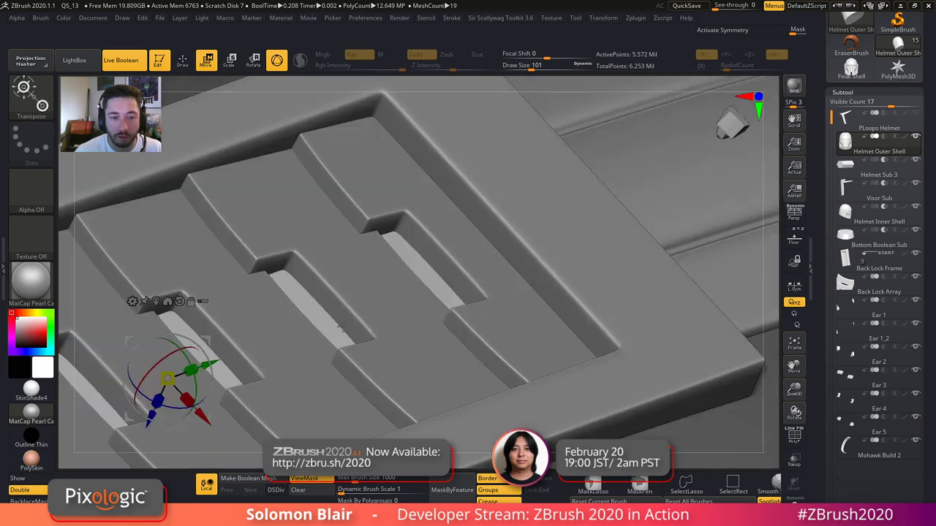
drag(154, 415, 159, 414)
- Return to drawing mode and examine the recessed back lock and the whole helmet from behind and in front
key(q)
mouse_move(599, 344)
ctrl+right_down()
mouse_move(199, 246)
mouse_move(290, 219)
ctrl+right_up()
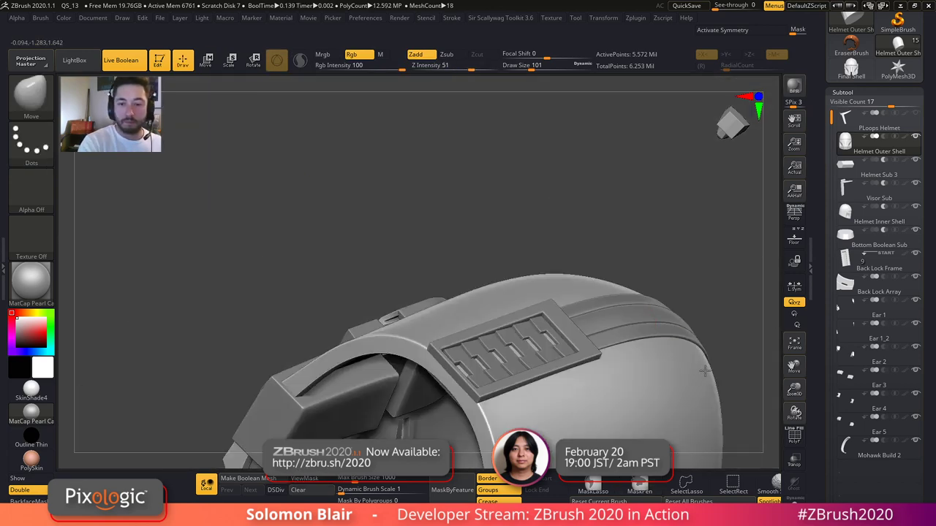
right_drag(701, 377, 723, 364)
alt+right_drag(664, 284, 587, 386)
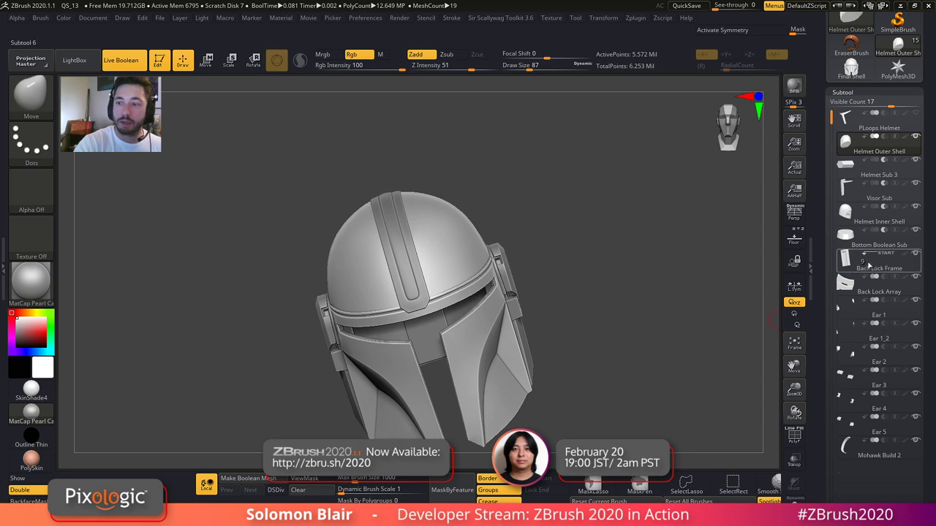
right_drag(598, 313, 661, 295)
right_drag(434, 320, 504, 319)
key(shift+f)
key(shift+f)
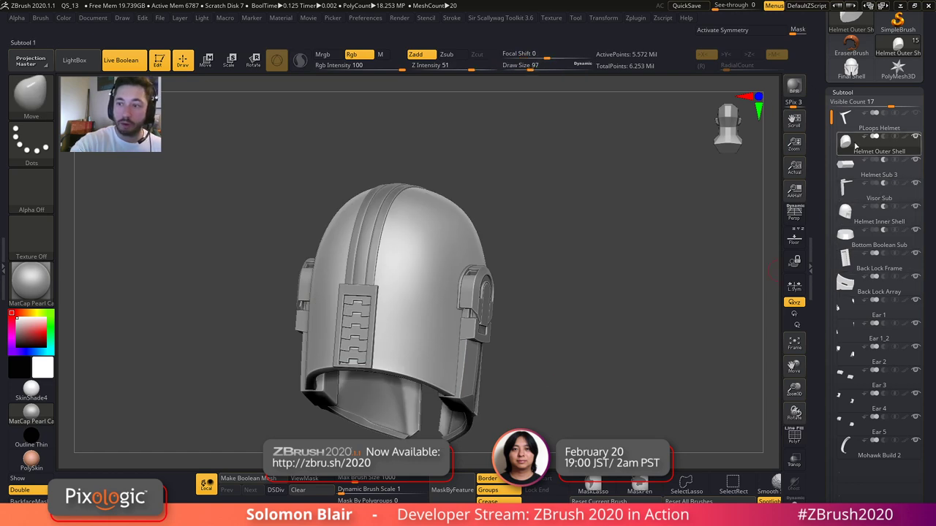
right_drag(434, 286, 275, 314)
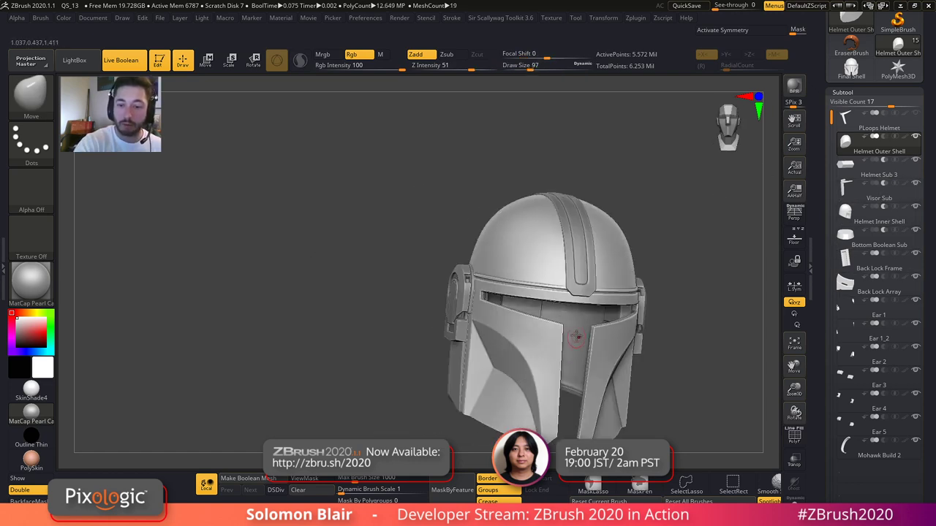
alt+right_drag(576, 333, 541, 316)
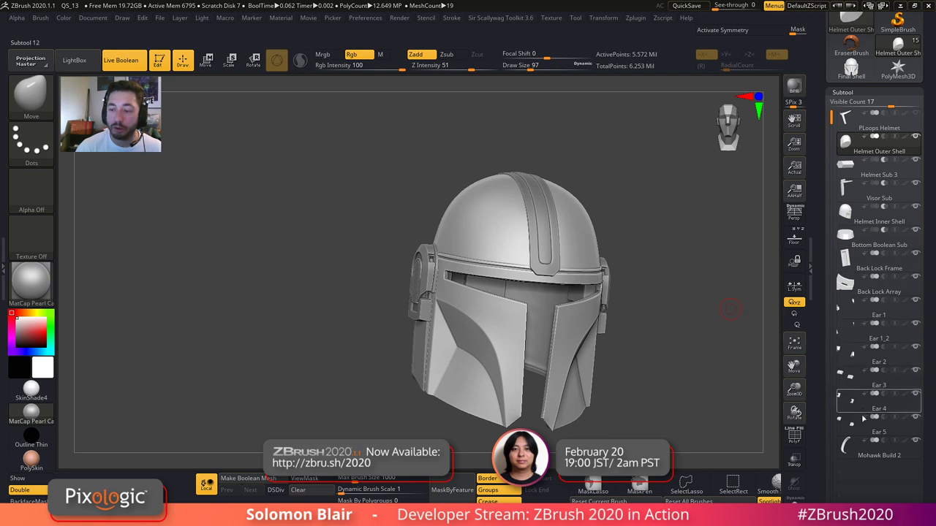
- Turn symmetry back on, set the draw size to 120, and bring the visor's side corner into close view
key(shift+f)
key(x)
key(shift+f)
key(s)
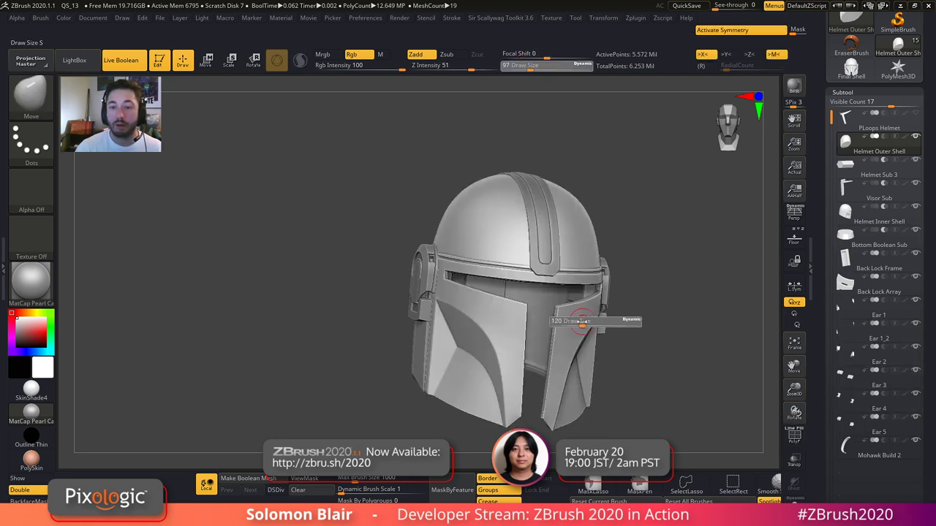
drag(579, 322, 584, 322)
ctrl+right_drag(426, 273, 494, 316)
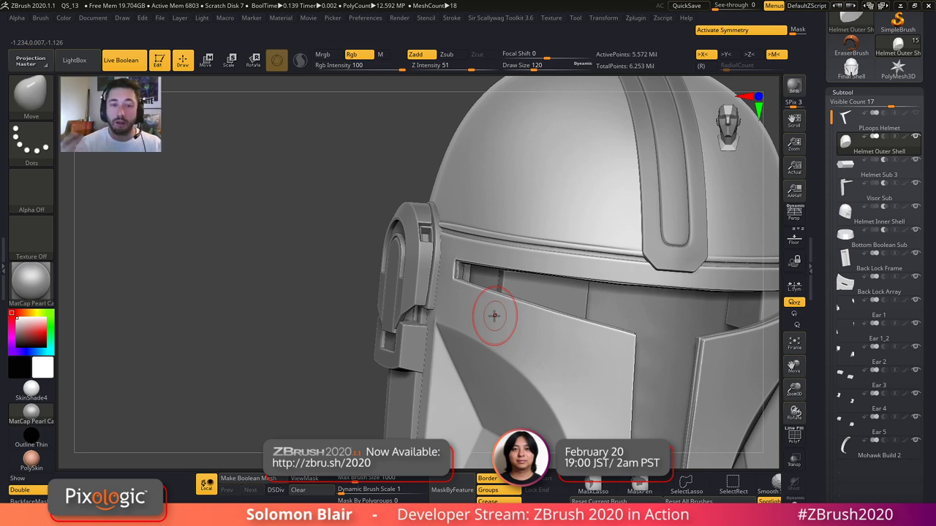
- Reduce the draw size to 46 and examine the ear piece and the visor corner from the side
key(bracketleft)
key(bracketleft)
mouse_move(534, 354)
alt+right_down()
mouse_move(570, 366)
mouse_move(571, 389)
alt+right_up()
right_drag(468, 242, 515, 253)
key(bracketleft)
key(bracketleft)
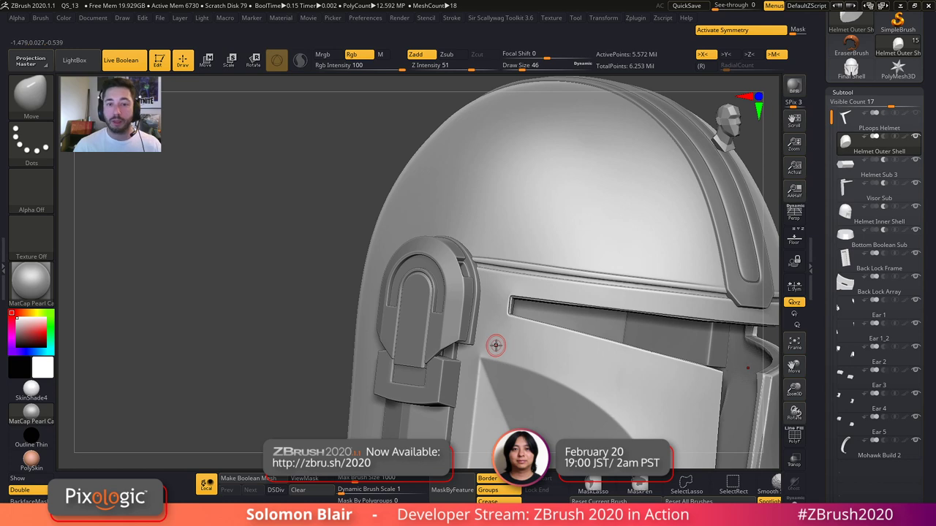
ctrl+right_drag(501, 344, 443, 340)
alt+right_drag(387, 319, 272, 247)
- Isolate the Helmet Outer Shell, show its polygroup wireframe from the front, and set the draw size to 62
key(ctrl+shift+s)
right_drag(512, 304, 445, 302)
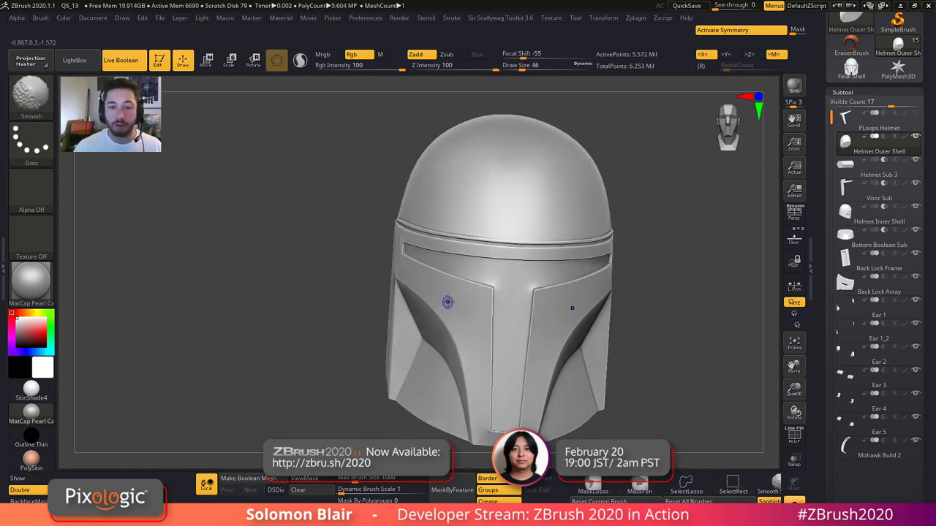
key(shift+f)
key(s)
click(514, 304)
alt+right_drag(523, 311, 480, 312)
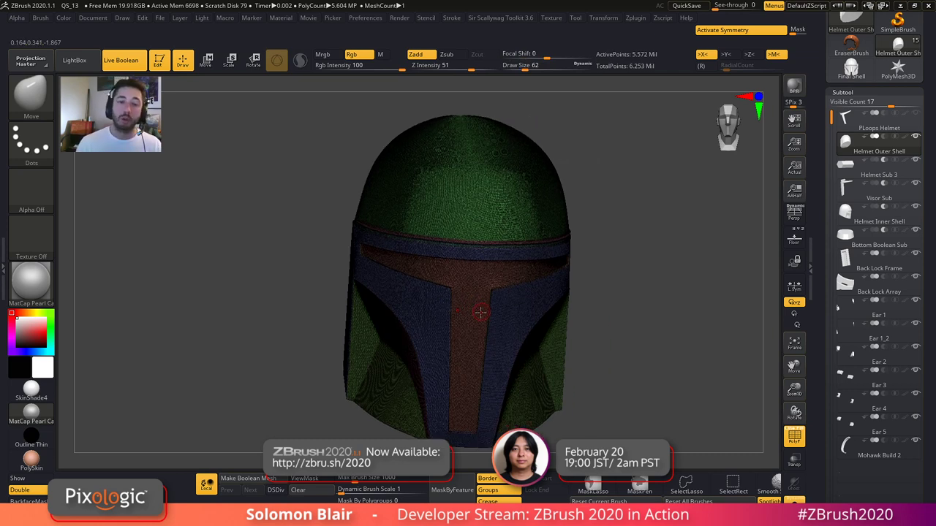
- Show all helmet parts again without the wireframe and view the helmet from a three-quarter angle
key(ctrl+shift+s)
key(shift+f)
key(s)
click(514, 319)
key(s)
click(506, 317)
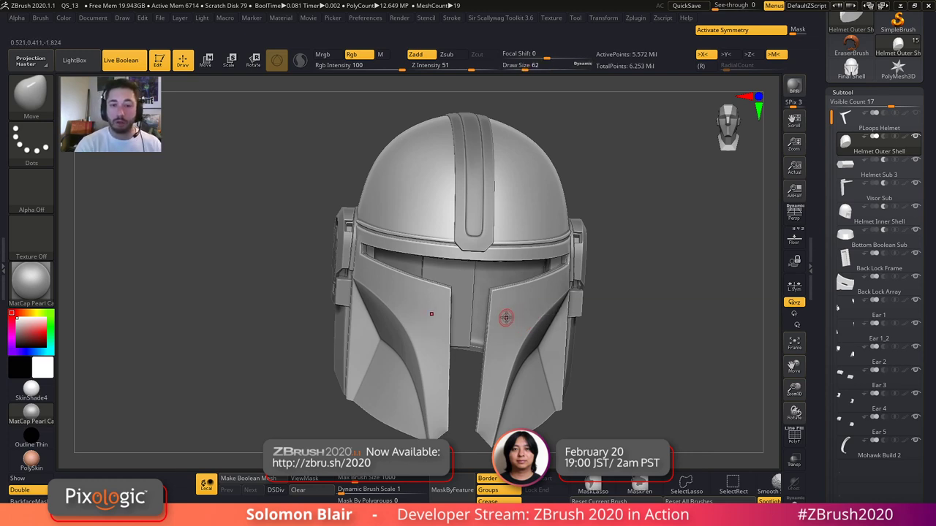
right_drag(537, 312, 526, 303)
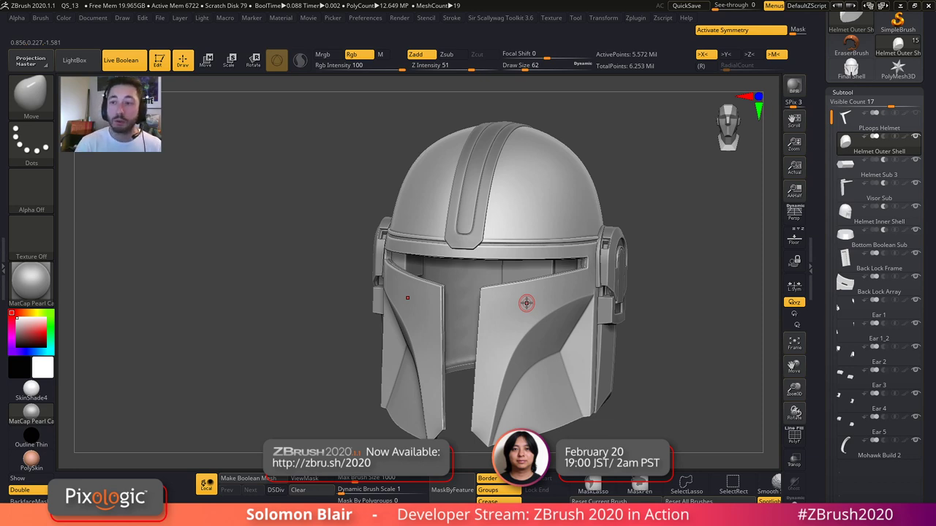
- Turn on the Back Lock Frame's Start flag and hide the back lock, ear and mohawk subtools
click(863, 253)
click(914, 254)
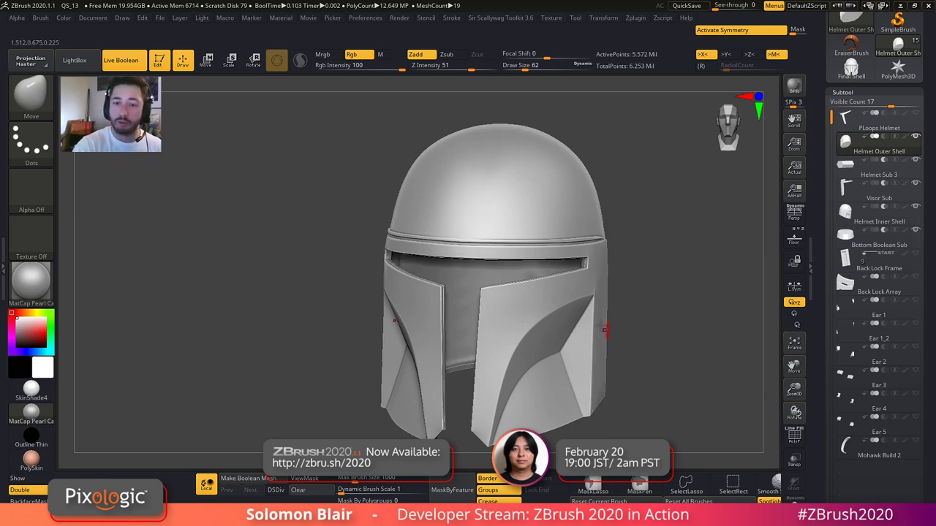
right_drag(607, 328, 626, 304)
key(s)
click(565, 309)
alt+right_drag(565, 309, 507, 294)
drag(822, 333, 823, 312)
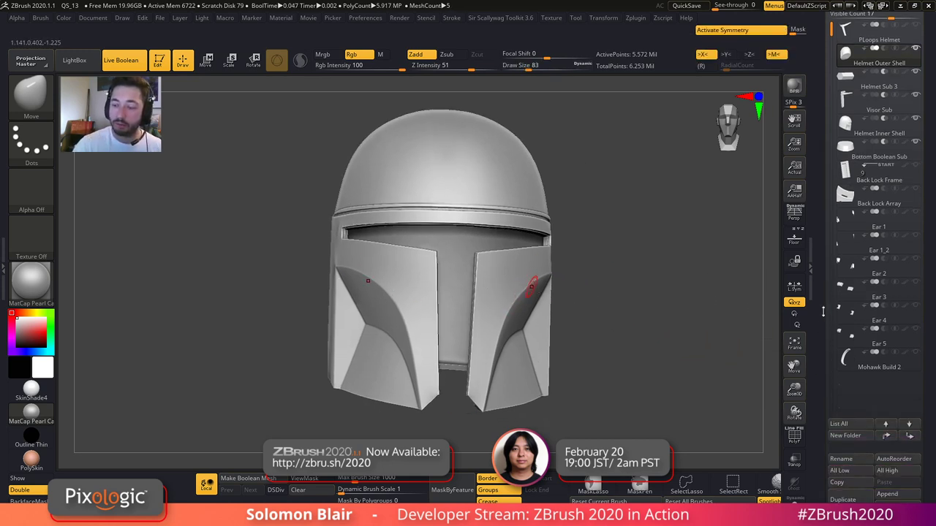
- Expand the subtool Boolean options, set the draw size to 90, and look into the hollow shell from below
alt+right_drag(533, 226, 468, 256)
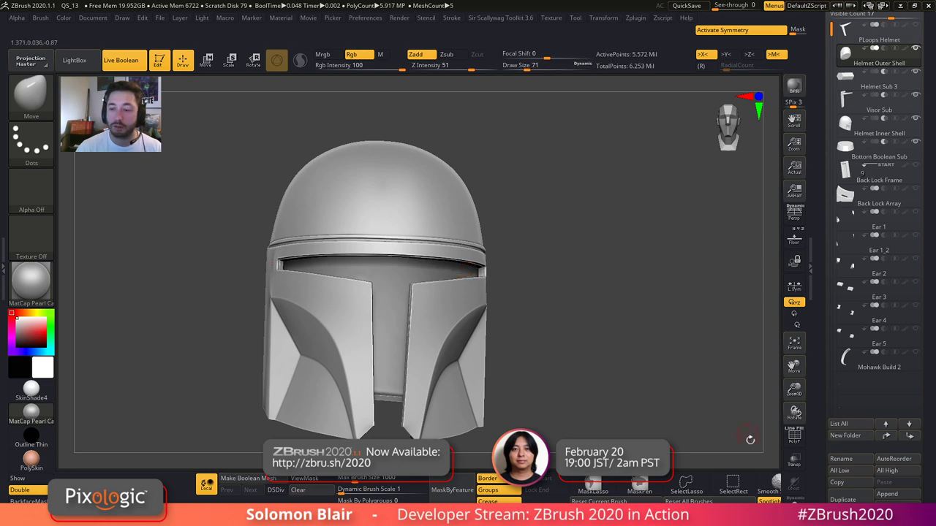
drag(818, 493, 818, 426)
click(837, 486)
key(s)
click(565, 387)
alt+right_drag(433, 311, 460, 334)
mouse_move(352, 307)
right_down()
mouse_move(358, 317)
mouse_move(391, 301)
mouse_move(351, 285)
right_up()
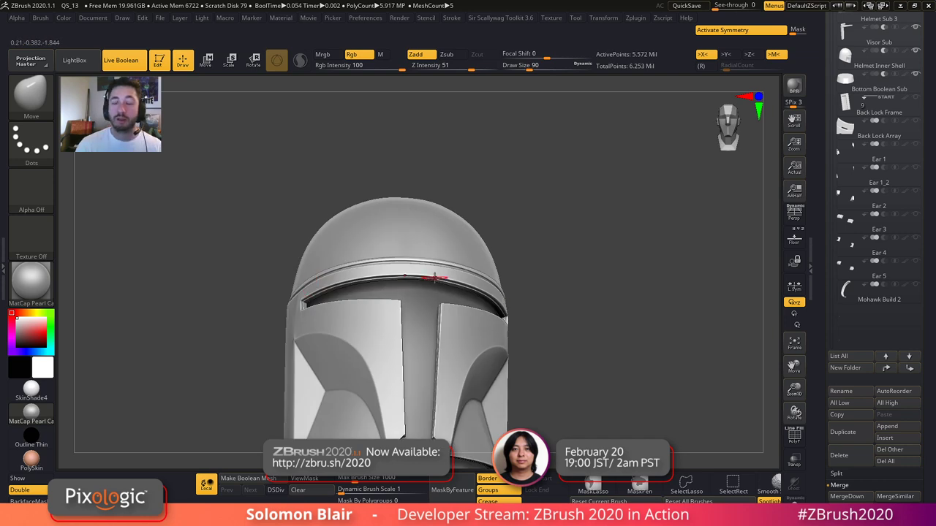
alt+right_drag(701, 385, 697, 357)
drag(811, 408, 812, 376)
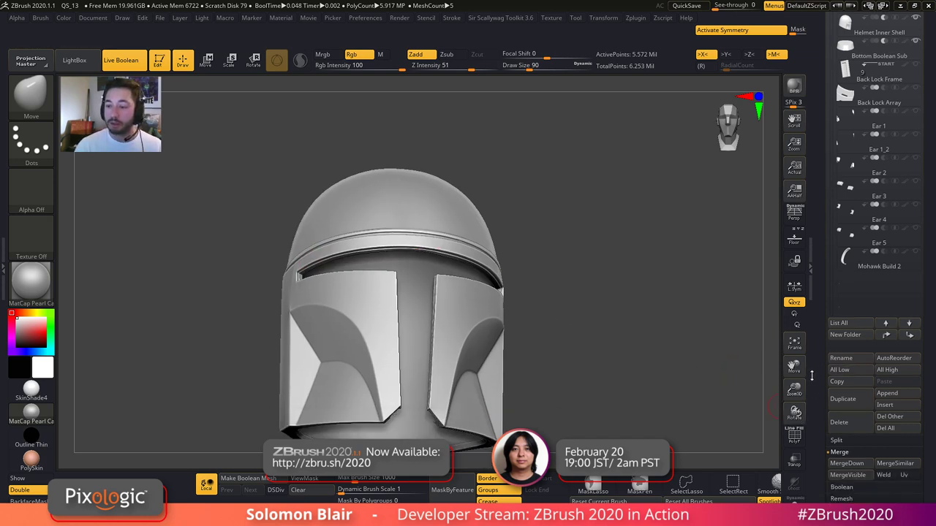
click(840, 487)
right_drag(710, 417, 561, 315)
alt+right_drag(569, 281, 606, 215)
right_drag(539, 286, 622, 281)
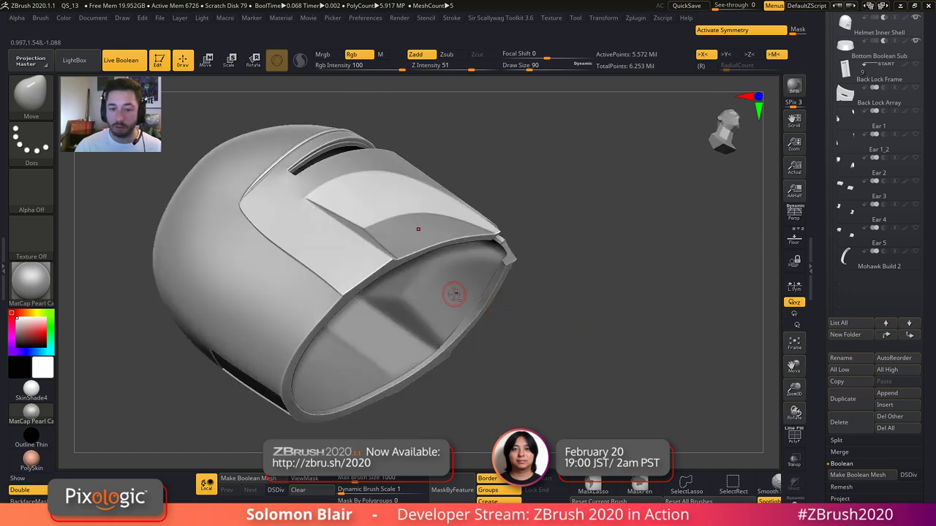
- Select the Helmet Inner Shell subtool and inspect its wireframe inside the helmet
alt+click(456, 294)
key(ctrl+shift+s)
key(shift+f)
key(ctrl+shift+s)
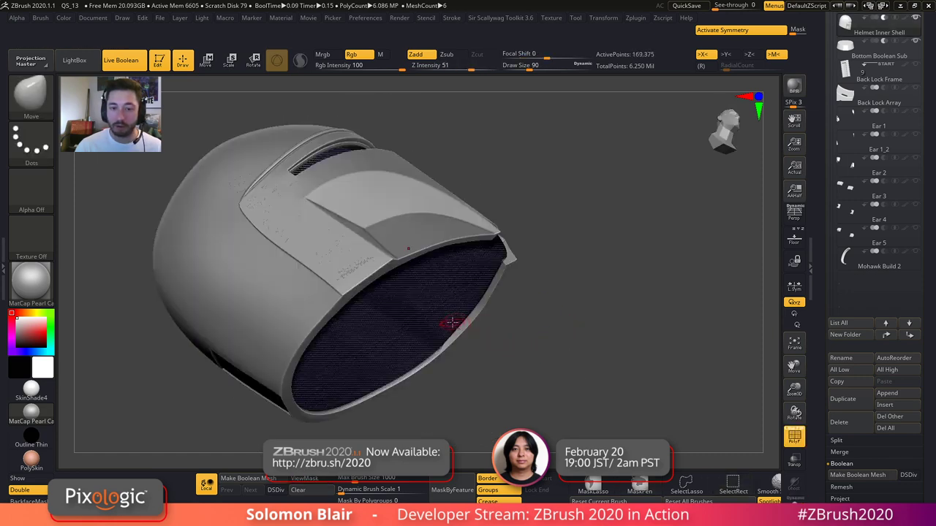
key(shift+f)
key(shift+f)
key(shift+f)
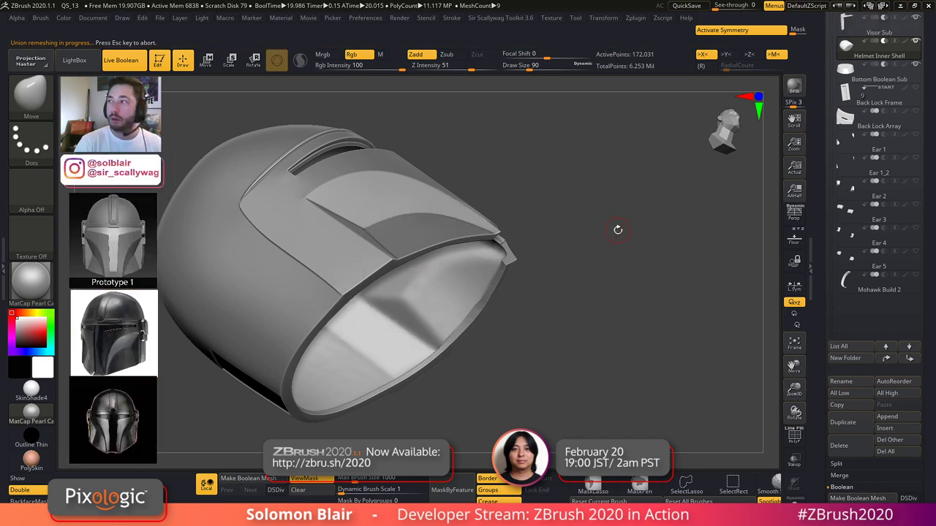
- Generate the Boolean mesh and inspect the visor opening of the resulting UMesh_Helmet Outer Shell tool with symmetry on
drag(614, 304, 583, 338)
drag(817, 265, 819, 316)
click(896, 182)
key(shift+f)
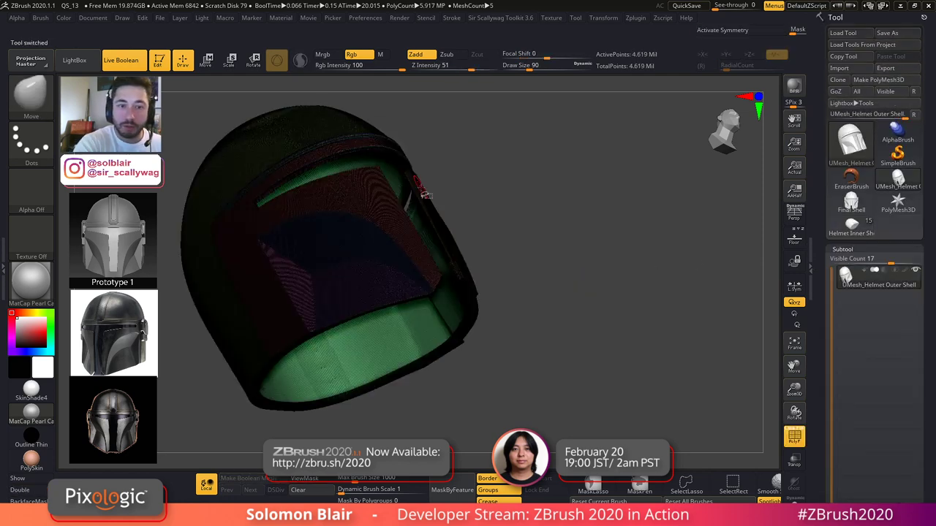
key(shift+f)
key(x)
alt+right_drag(420, 168, 739, 304)
mouse_move(670, 240)
right_down()
mouse_move(687, 200)
mouse_move(673, 198)
mouse_move(672, 220)
mouse_move(567, 212)
right_up()
ctrl+right_drag(567, 212, 491, 234)
ctrl+right_drag(585, 297, 746, 369)
- Set the visible subtool count to 4, delete the UMesh_Helmet Outer Shell subtool, and return to the layered helmet tool
drag(861, 261, 842, 262)
click(848, 466)
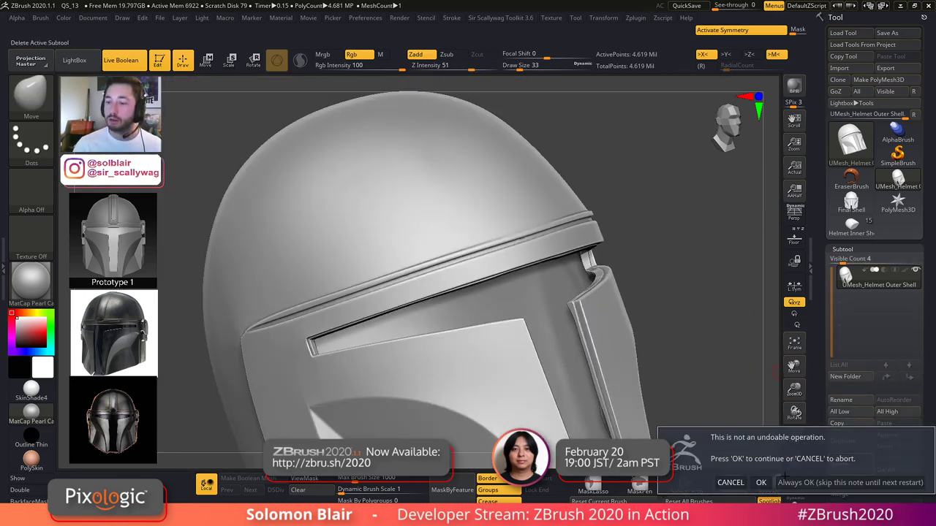
click(760, 483)
key(shift+f)
key(shift+f)
ctrl+shift+click(636, 294)
right_drag(619, 292, 579, 303)
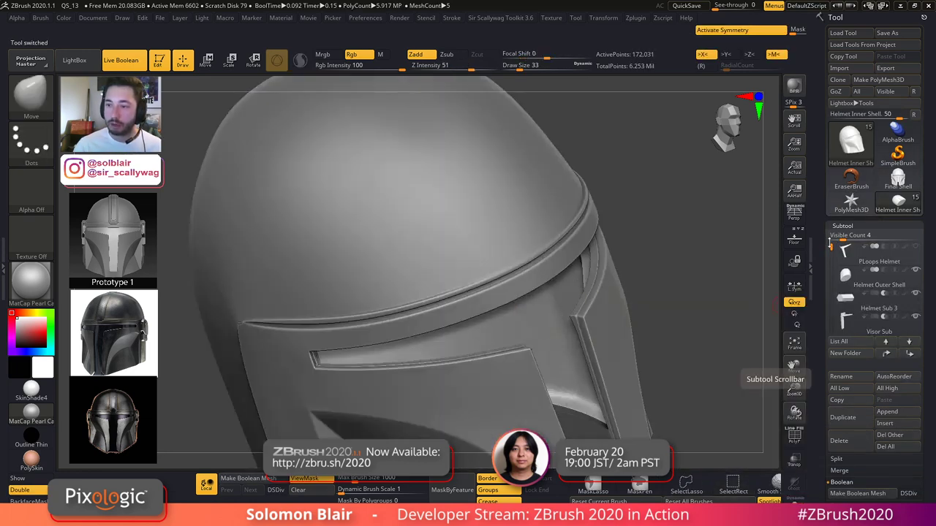
- Select the Visor Sub subtool, isolate it, and examine its side tip with Dynamic Subdivision turned on
drag(832, 251, 832, 263)
click(849, 285)
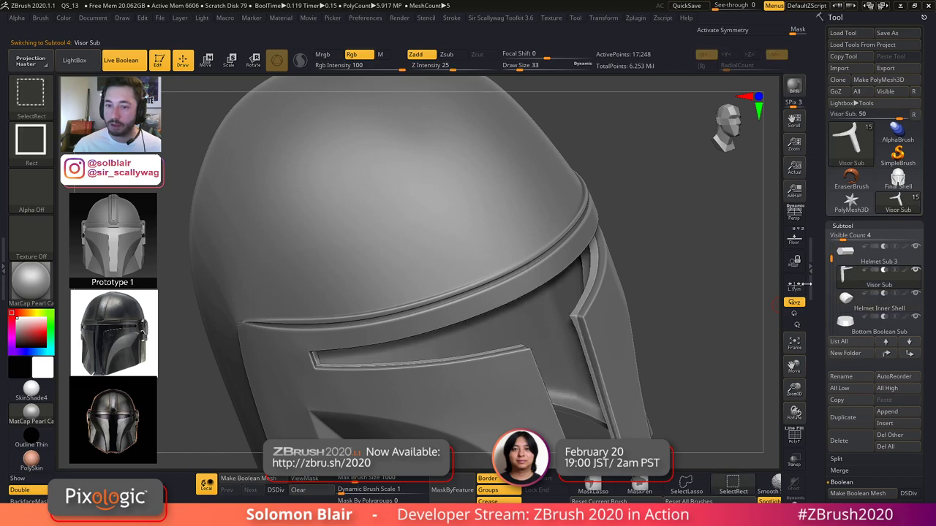
key(shift+s)
key(shift+f)
ctrl+right_drag(555, 212, 702, 253)
ctrl+right_drag(351, 293, 352, 316)
key(d)
click(499, 175)
key(shift+f)
right_drag(412, 261, 470, 312)
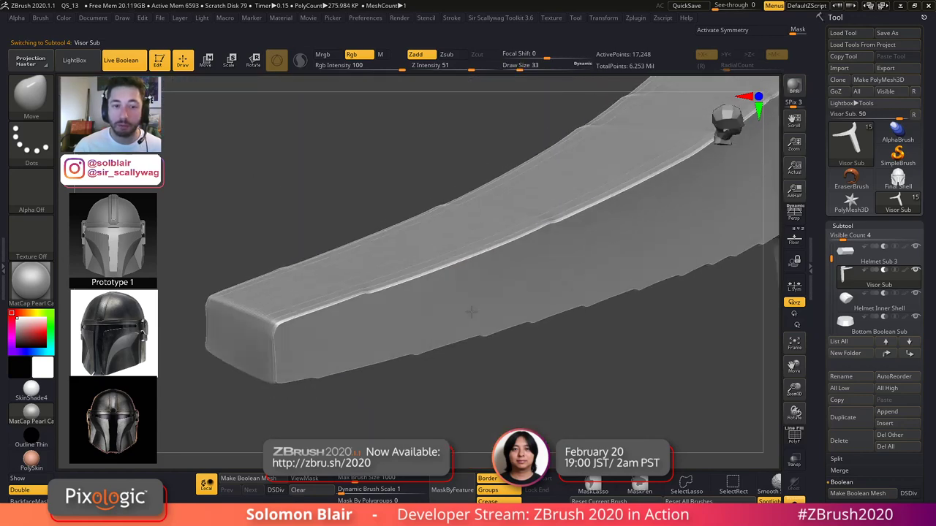
- Collapse the subtool list, turn off Dynamic Subdivision on the Visor Sub, and view its unsmoothed side tip
click(845, 226)
key(shift+d)
key(shift+f)
alt+right_drag(523, 294, 544, 297)
key(shift)
right_drag(290, 364, 535, 314)
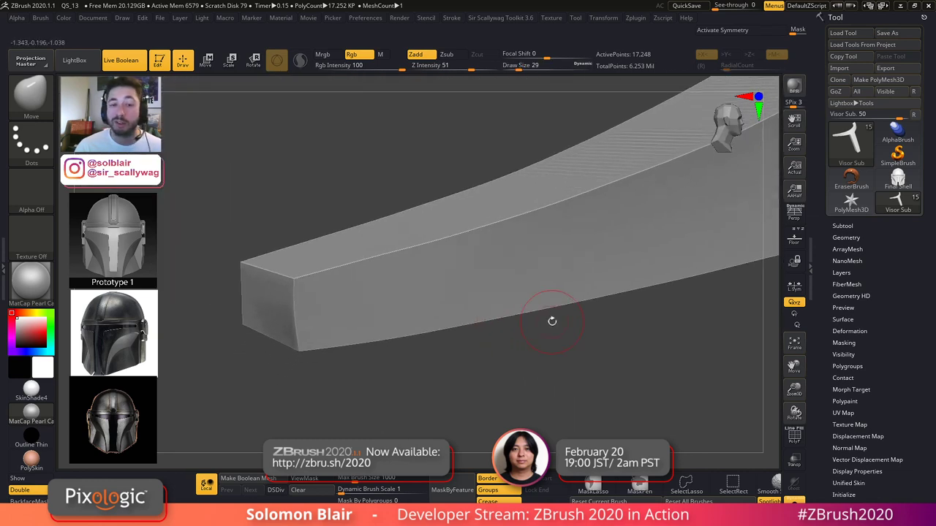
- Crease the Visor Sub's edges along its polygroup borders with the polyframe displayed
click(834, 228)
key(shift+f)
key(shift+f)
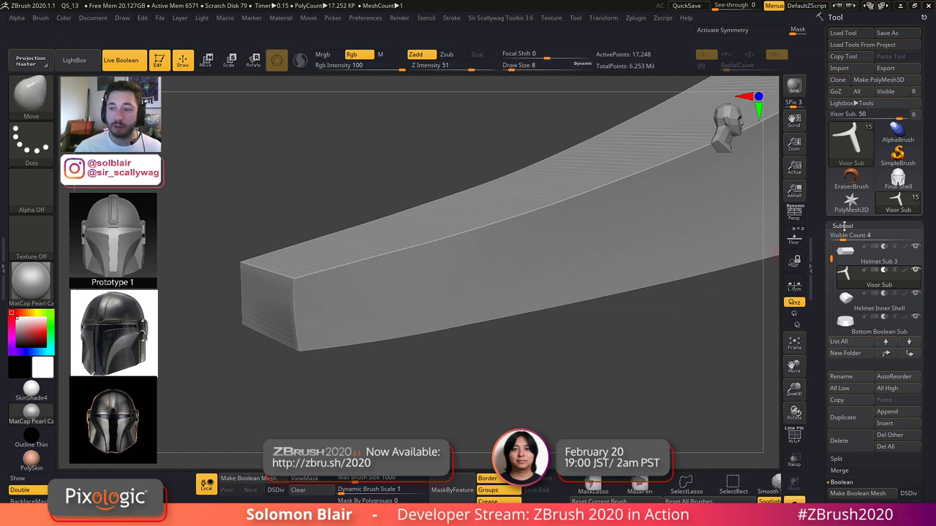
click(844, 227)
key(shift+f)
click(845, 238)
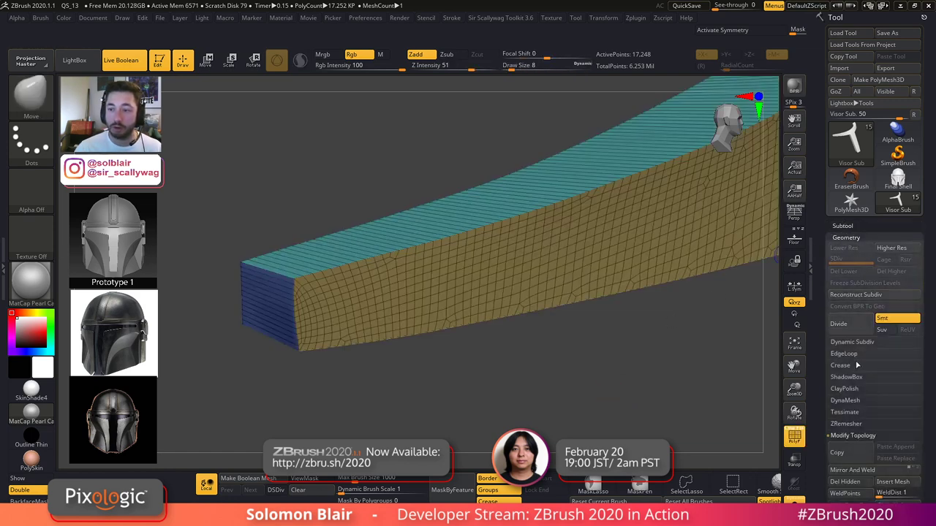
click(842, 368)
right_drag(453, 365, 533, 357)
key(shift+f)
key(shift+f)
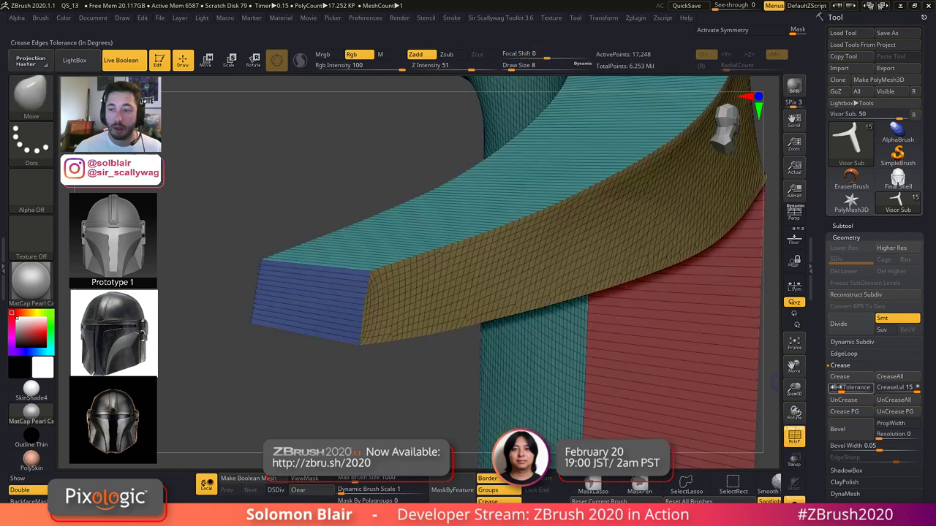
click(856, 413)
ctrl+right_drag(409, 241, 439, 227)
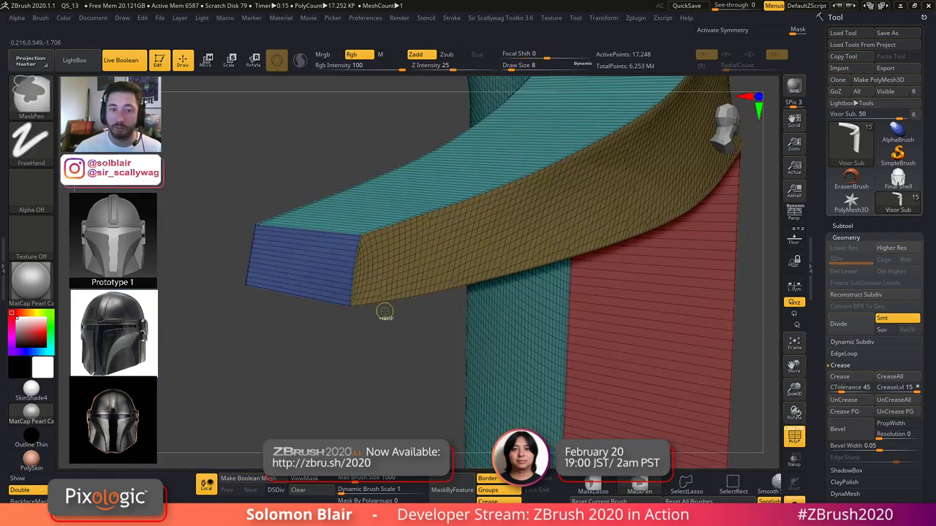
- Preview the Visor Sub's side tip with Dynamic Subdivision turned on, and turn it off again
click(851, 342)
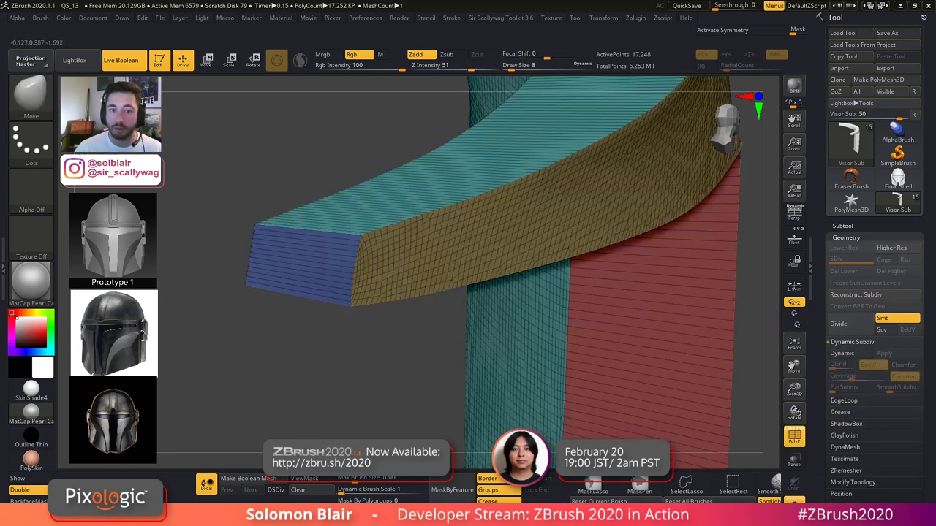
click(839, 356)
key(shift+f)
ctrl+right_drag(402, 307, 659, 364)
key(shift+d)
key(shift+f)
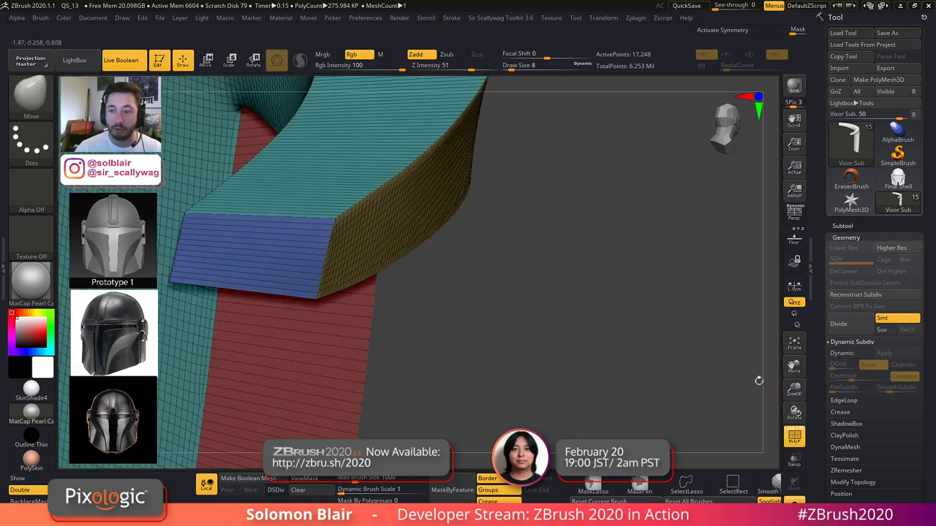
- Turn on Dynamic Subdivision for the Visor Sub, raise its SmoothSubdiv level, and check the side tip without the polyframe
click(840, 412)
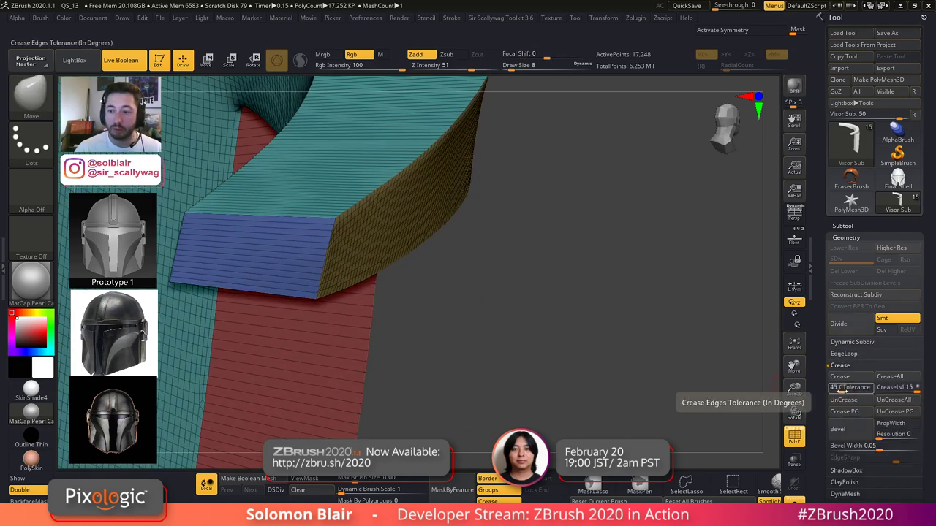
click(850, 343)
click(851, 356)
key(shift+f)
mouse_move(159, 199)
alt+right_down()
mouse_move(228, 261)
mouse_move(292, 299)
mouse_move(341, 312)
mouse_move(273, 299)
mouse_move(344, 296)
mouse_move(384, 272)
alt+right_up()
key(s)
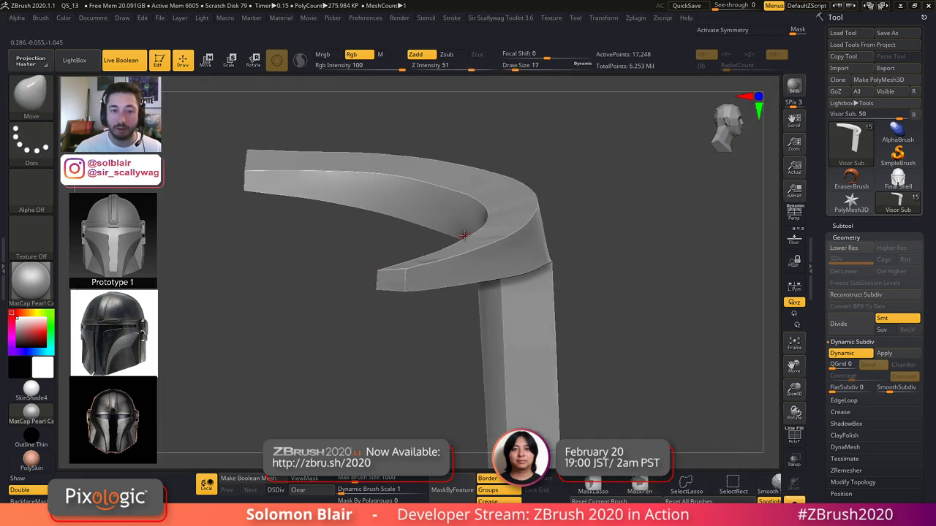
ctrl+right_drag(464, 236, 451, 273)
ctrl+right_drag(458, 198, 479, 179)
right_drag(479, 179, 510, 249)
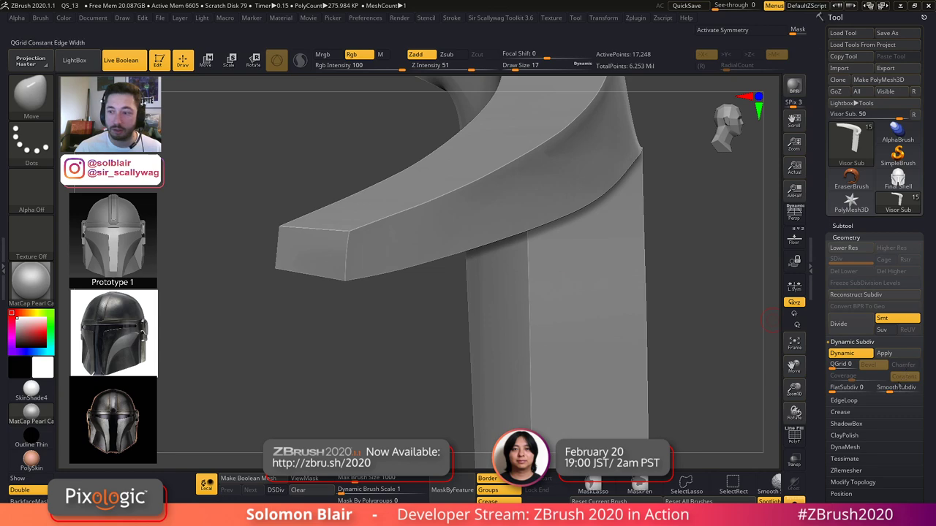
key(shift+f)
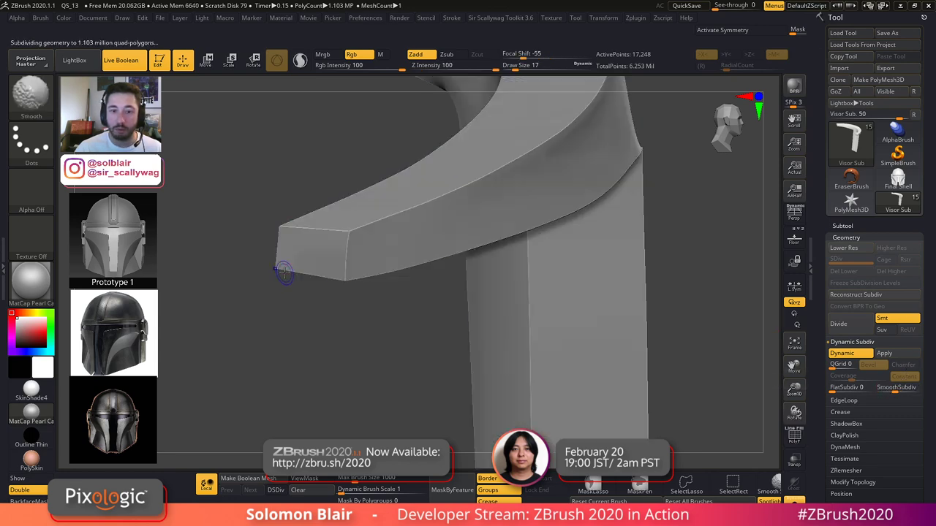
- Show the whole helmet again and examine the live boolean result at the lower end of the visor opening
key(shift+f)
key(ctrl+f)
ctrl+right_drag(359, 278, 443, 268)
mouse_move(488, 237)
right_down()
mouse_move(490, 254)
mouse_move(560, 310)
mouse_move(259, 158)
right_up()
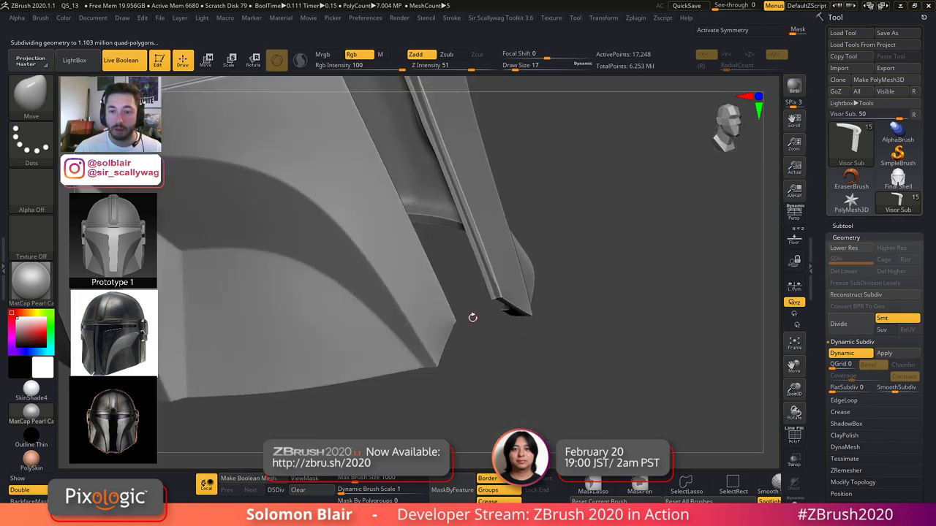
click(835, 225)
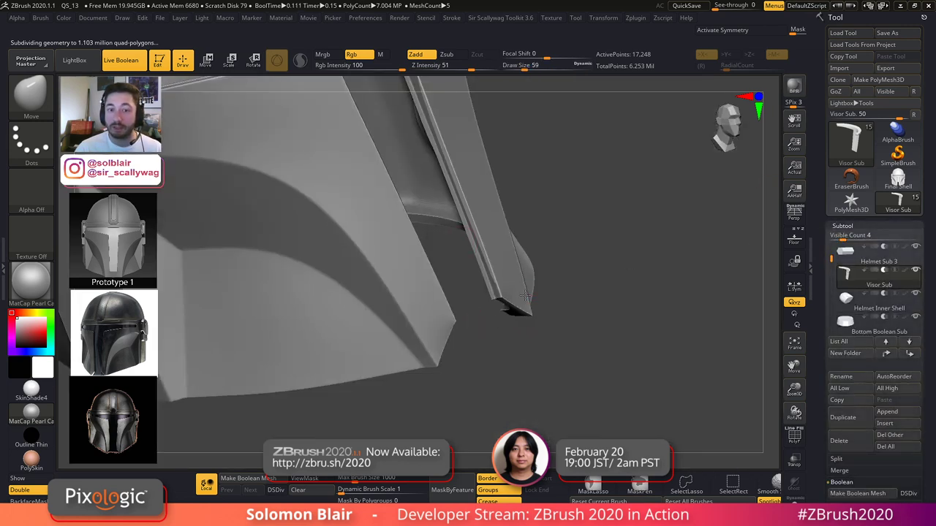
alt+right_drag(526, 295, 589, 345)
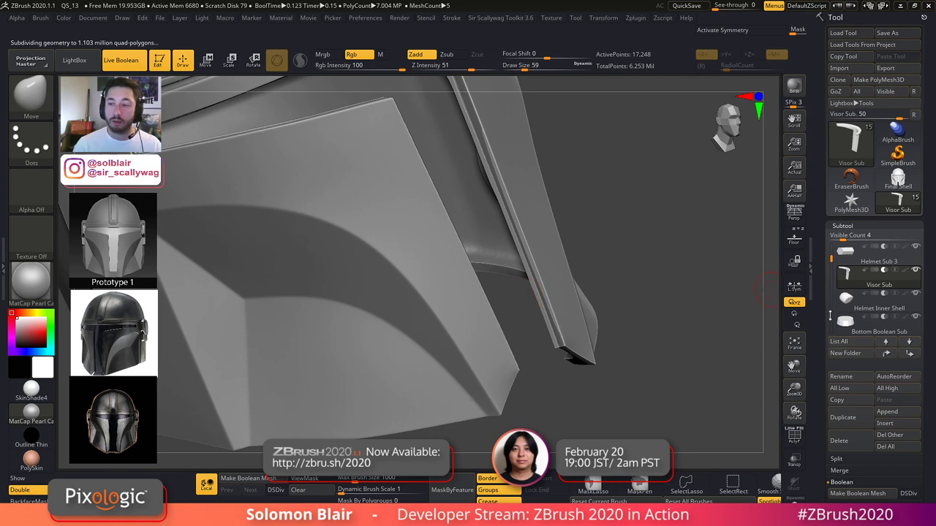
- Select the Helmet Sub 3 subtool and isolate it with the polyframe displayed
drag(831, 260, 832, 253)
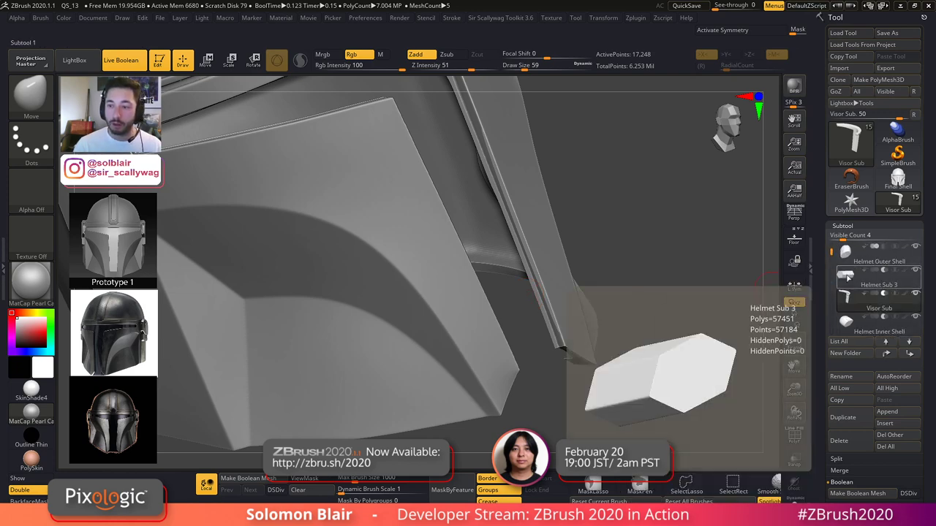
click(848, 278)
key(shift+f)
key(ctrl+shift+s)
alt+right_drag(525, 380, 447, 236)
mouse_move(447, 237)
ctrl+right_down()
mouse_move(578, 335)
mouse_move(382, 259)
mouse_move(394, 351)
mouse_move(404, 284)
ctrl+right_up()
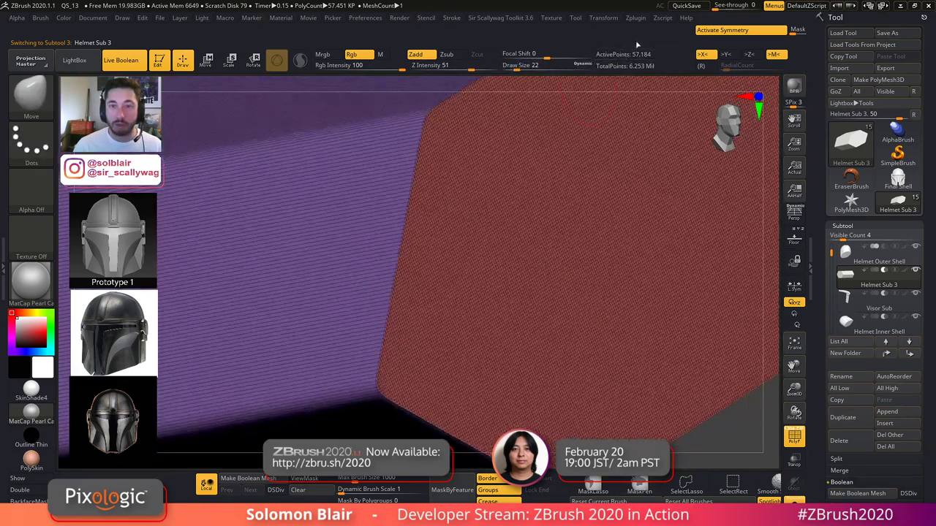
- Examine the edges and topology of the isolated Helmet Sub 3, and check the whole helmet's cutouts
mouse_move(457, 347)
ctrl+right_down()
mouse_move(401, 275)
mouse_move(560, 339)
mouse_move(401, 313)
mouse_move(405, 341)
mouse_move(419, 288)
mouse_move(446, 253)
mouse_move(401, 314)
mouse_move(439, 322)
ctrl+right_up()
key(shift+f)
key(shift+f)
right_drag(543, 291, 455, 272)
key(shift+f)
ctrl+right_drag(455, 271, 382, 144)
key(shift)
shift+drag(382, 145, 382, 157)
mouse_move(383, 156)
right_down()
mouse_move(372, 168)
mouse_move(455, 253)
right_up()
key(shift)
key(shift)
key(shift+f)
key(shift+f)
key(shift+f)
key(shift+f)
right_drag(392, 221, 278, 213)
alt+right_drag(422, 242, 367, 291)
ctrl+right_drag(367, 291, 385, 249)
ctrl+right_drag(568, 255, 535, 286)
key(shift+f)
ctrl+right_drag(414, 270, 417, 313)
key(shift+f)
mouse_move(330, 166)
alt+right_down()
mouse_move(410, 305)
mouse_move(319, 234)
alt+right_up()
alt+right_drag(644, 283, 677, 263)
- Set the visible subtool count to 6 and generate the Boolean mesh with DSDiv enabled
drag(842, 243, 850, 241)
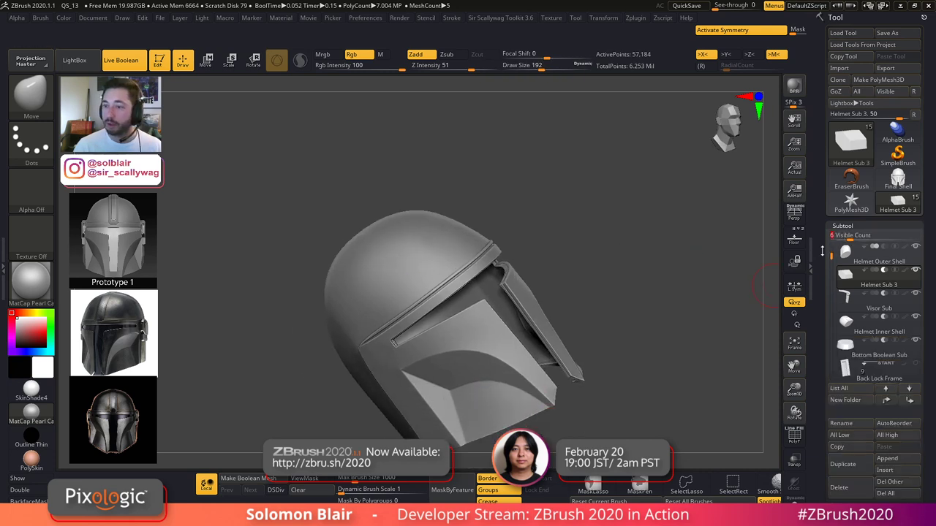
drag(870, 412, 866, 230)
click(909, 361)
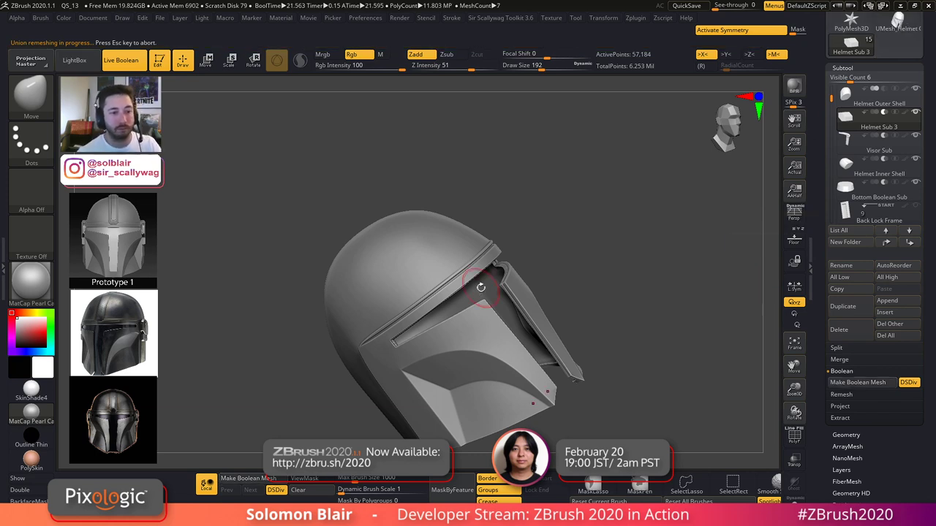
- Switch to the generated UMesh_Helmet Outer Shell tool and inspect its visor opening, cheeks and front view
drag(817, 61, 817, 74)
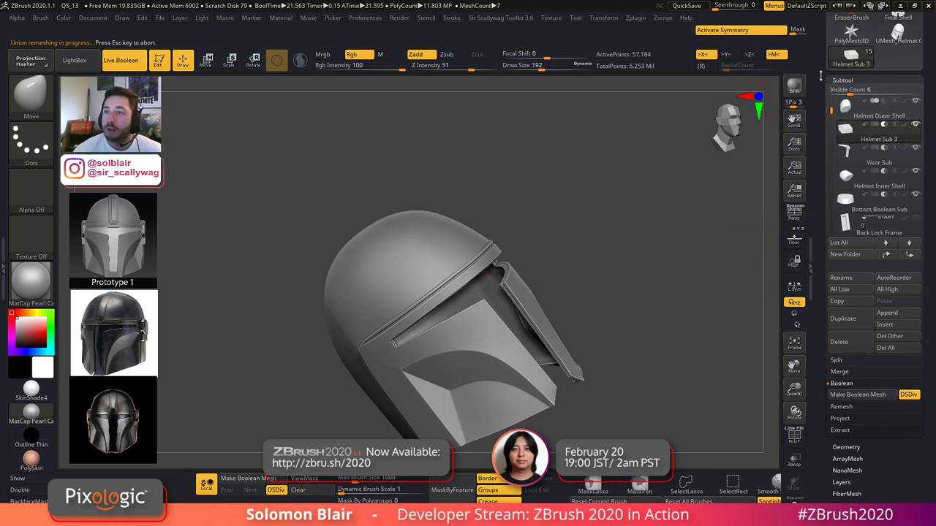
click(898, 34)
key(shift+f)
key(x)
right_drag(482, 303, 537, 347)
key(shift+f)
mouse_move(434, 278)
right_down()
mouse_move(420, 278)
mouse_move(437, 238)
mouse_move(392, 230)
mouse_move(537, 189)
right_up()
key(shift+f)
key(shift+f)
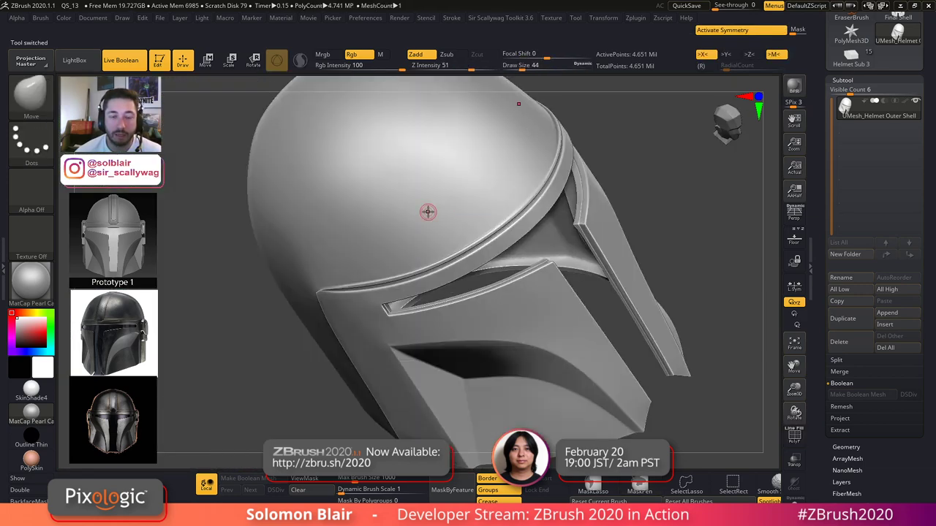
ctrl+right_drag(295, 180, 409, 171)
mouse_move(410, 172)
shift+right_down()
mouse_move(449, 183)
mouse_move(440, 236)
mouse_move(460, 221)
shift+right_up()
- Return to the layered Helmet Sub 3 tool, list 14 subtools, and show the hidden back lock, ear and mohawk parts
drag(822, 128, 821, 183)
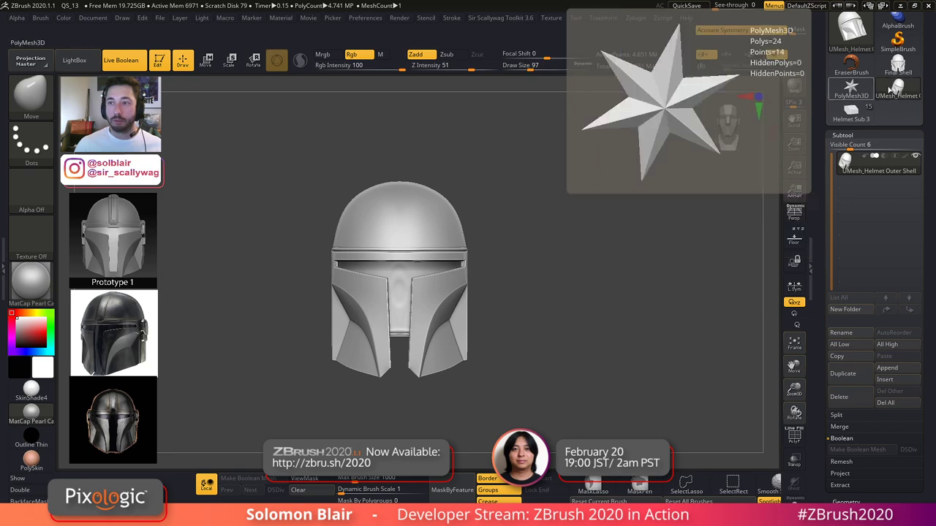
click(851, 115)
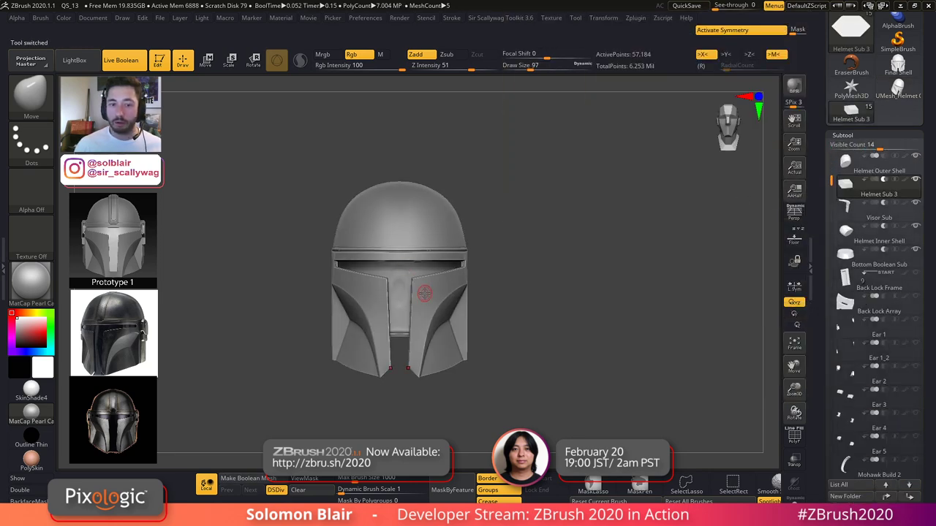
drag(822, 138, 822, 198)
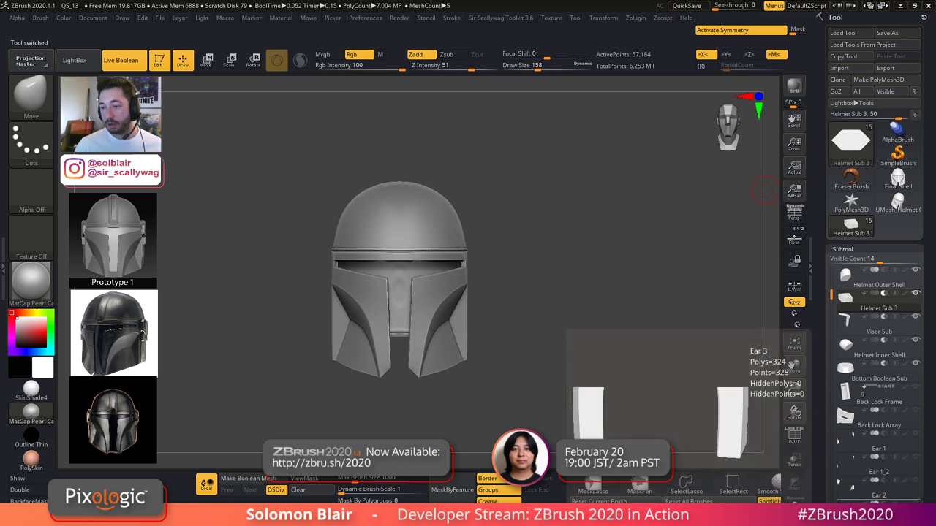
click(915, 388)
mouse_move(522, 325)
mouse_down()
mouse_move(566, 332)
mouse_move(546, 331)
mouse_up()
key(x)
key(])
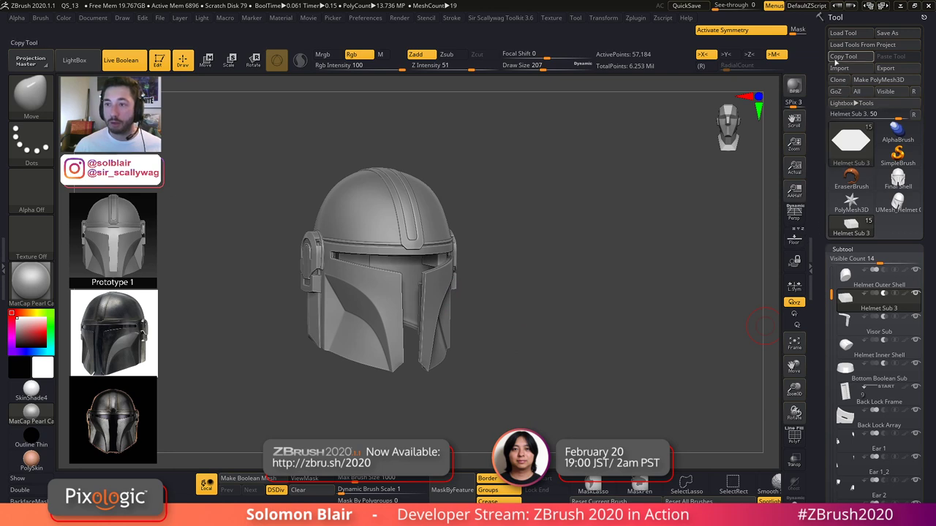
- Copy the complete layered helmet tool and paste it as a duplicate tool
click(843, 56)
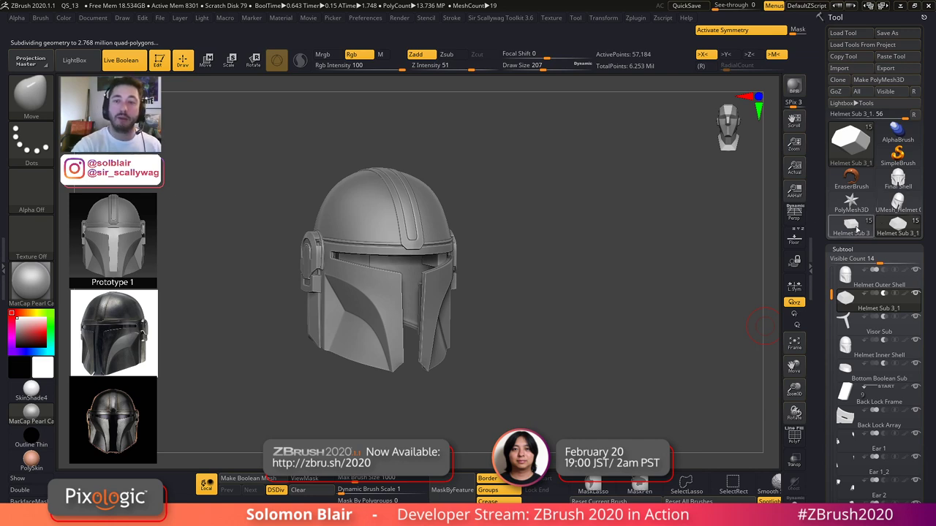
mouse_move(852, 232)
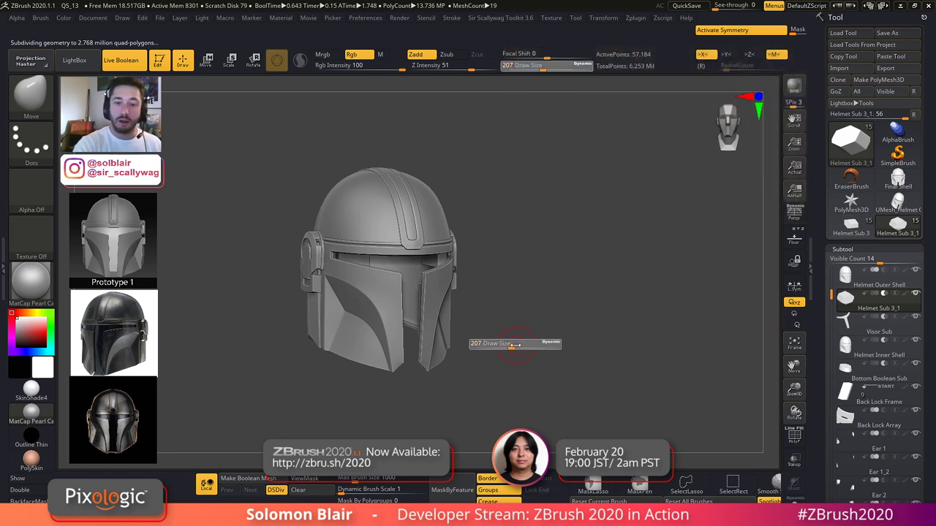
key(bracketleft)
- Rename the duplicate tool's PLoops Helmet subtool as Boolean Setup, with the visible subtool count set to 6
drag(815, 302, 824, 288)
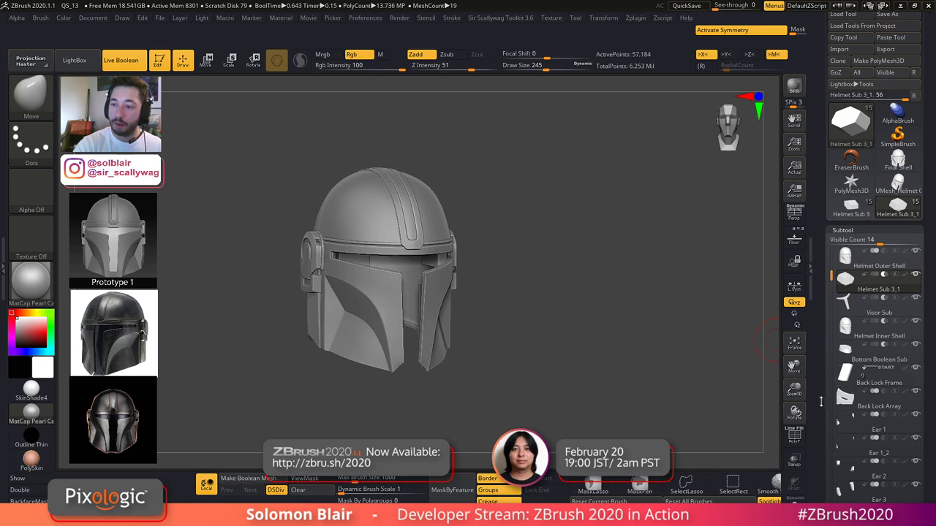
drag(822, 400, 823, 383)
drag(832, 258, 832, 236)
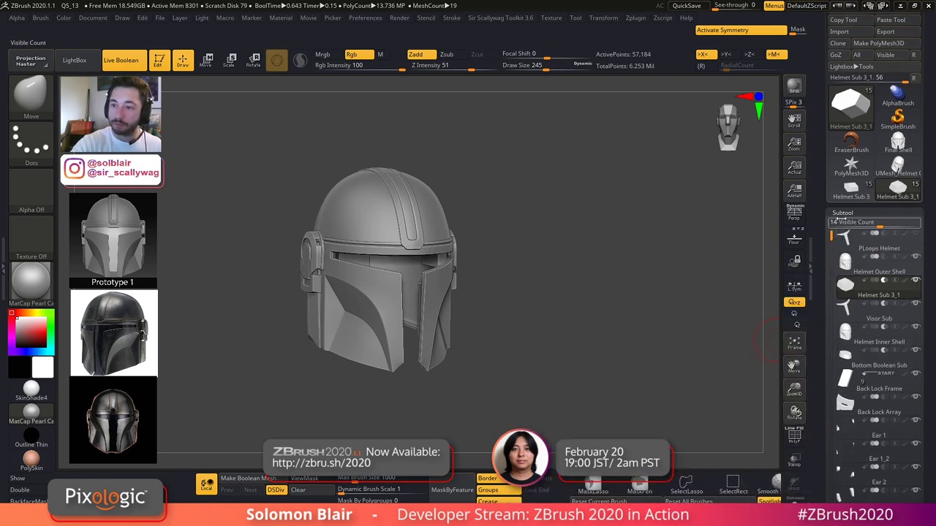
click(856, 245)
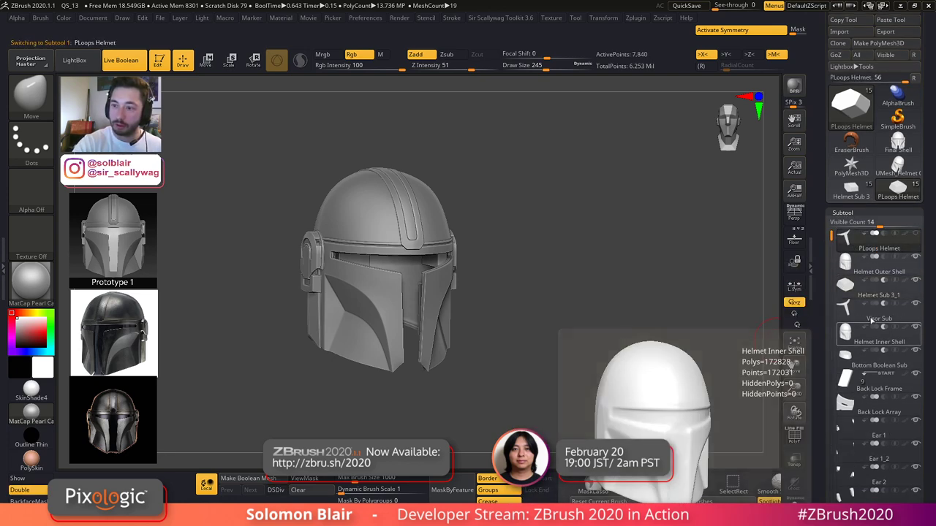
click(850, 223)
click(841, 410)
text(Boolean Setu)
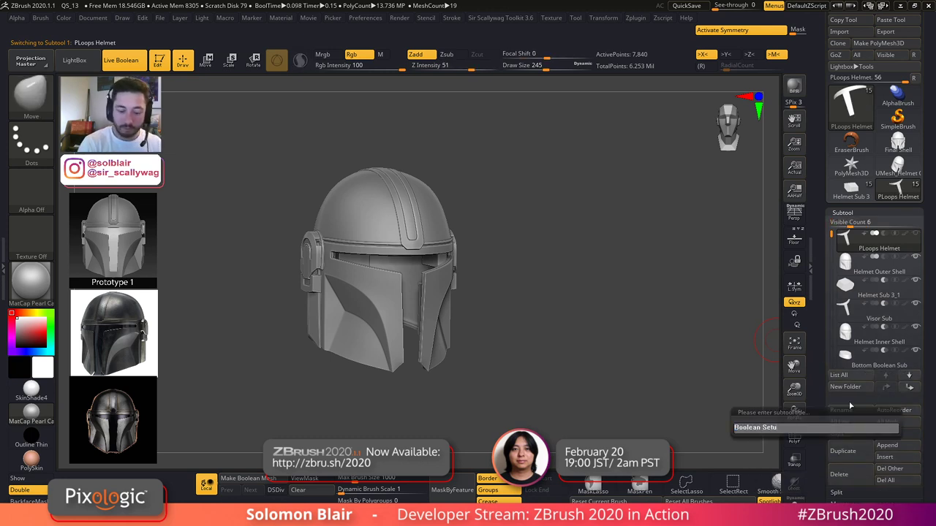
- Switch back to the original Helmet Sub 3 tool and delete its PLoops Helmet subtool
click(852, 192)
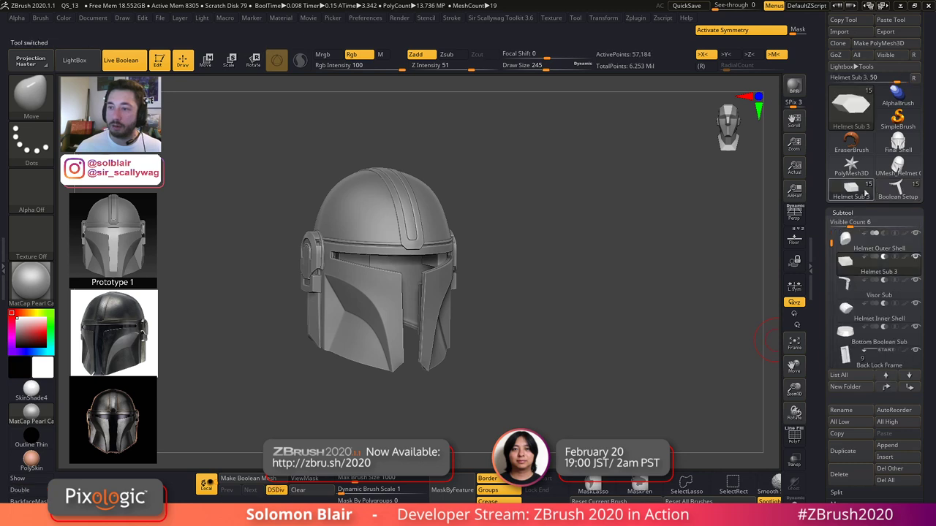
click(897, 188)
click(855, 191)
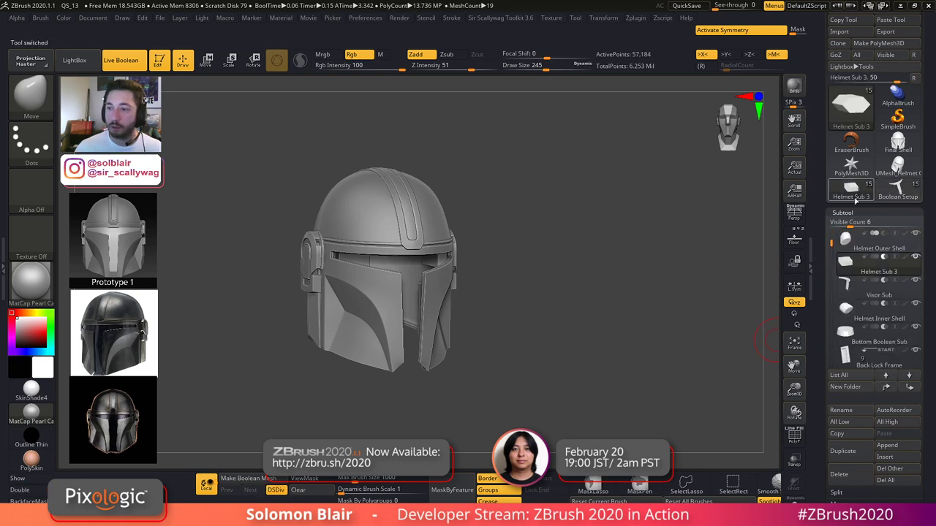
drag(831, 242, 831, 221)
click(848, 240)
drag(829, 369, 828, 343)
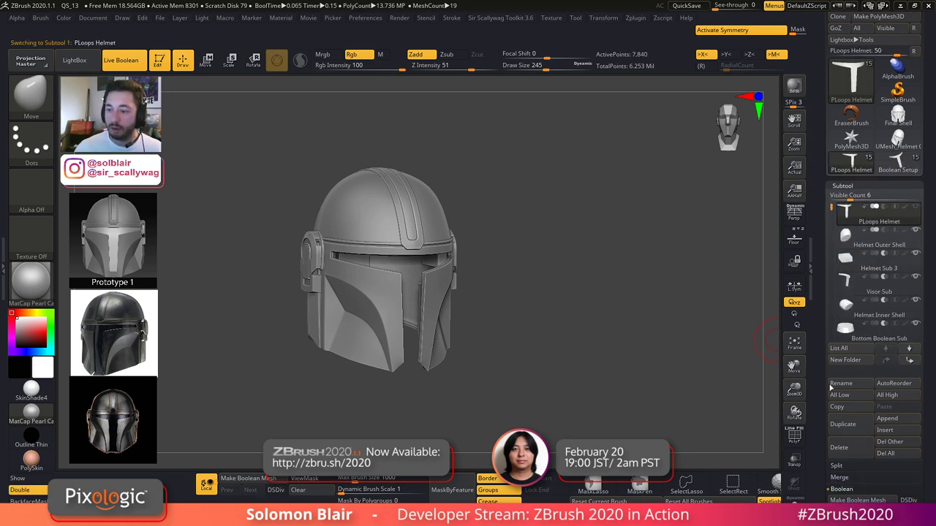
click(838, 451)
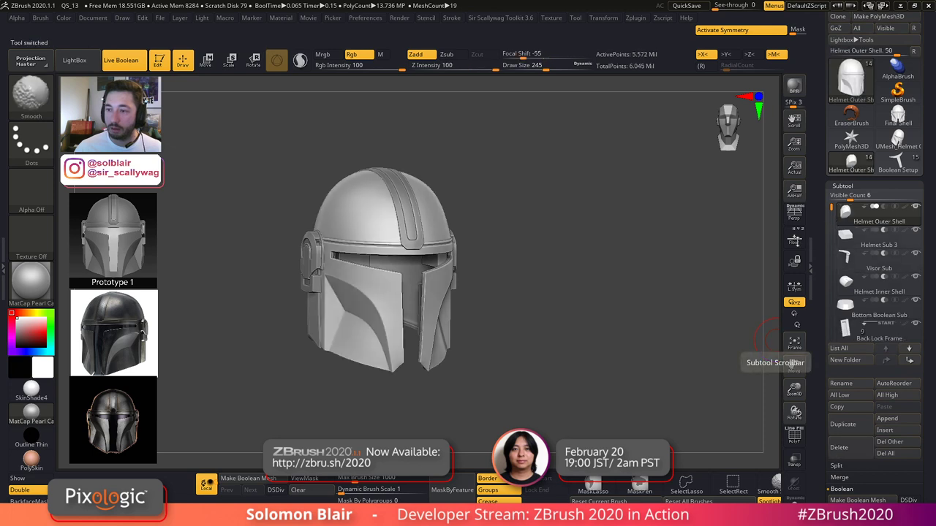
- Isolate the Helmet Outer Shell for a check, and delete the Helmet Outer Shell and Helmet Sub 3 subtools
ctrl+right_drag(500, 264, 519, 287)
key(shift+f)
key(shift+f)
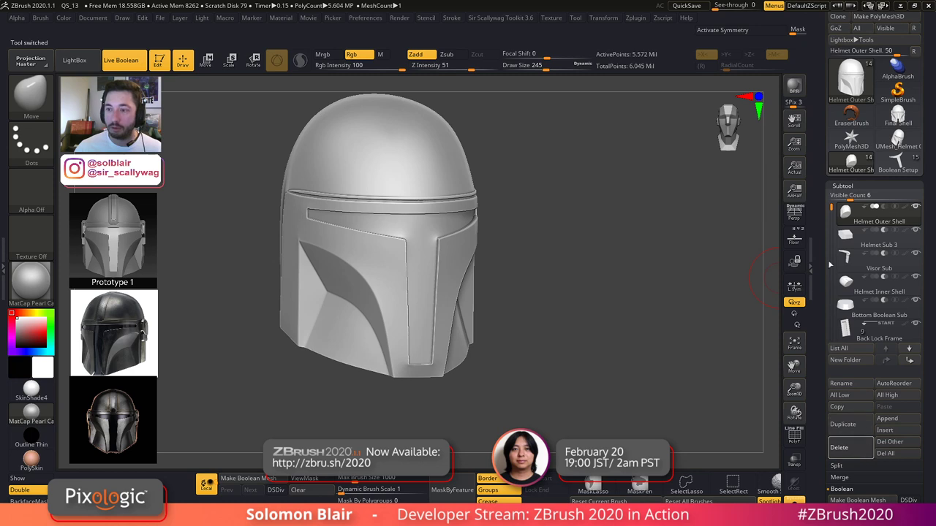
click(839, 448)
click(855, 454)
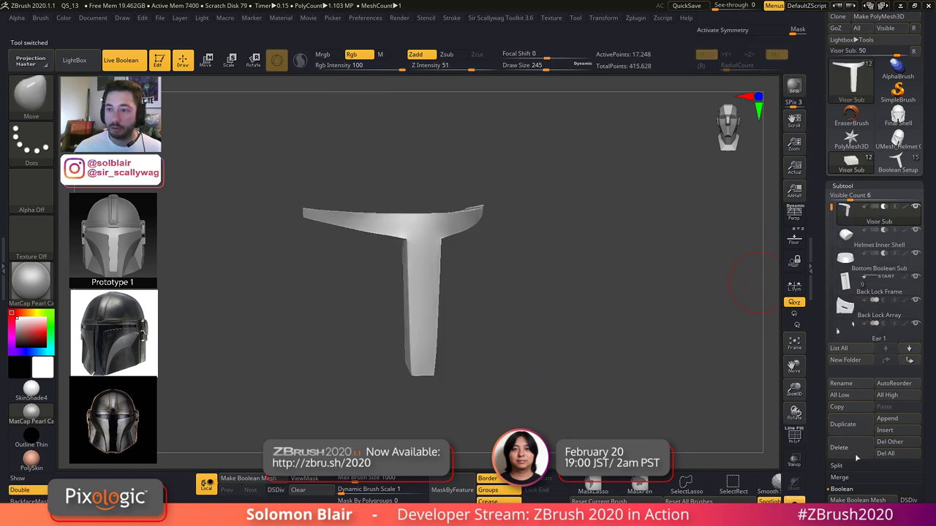
- Delete the Visor Sub, Helmet Inner Shell and Bottom Boolean Sub subtools
click(854, 453)
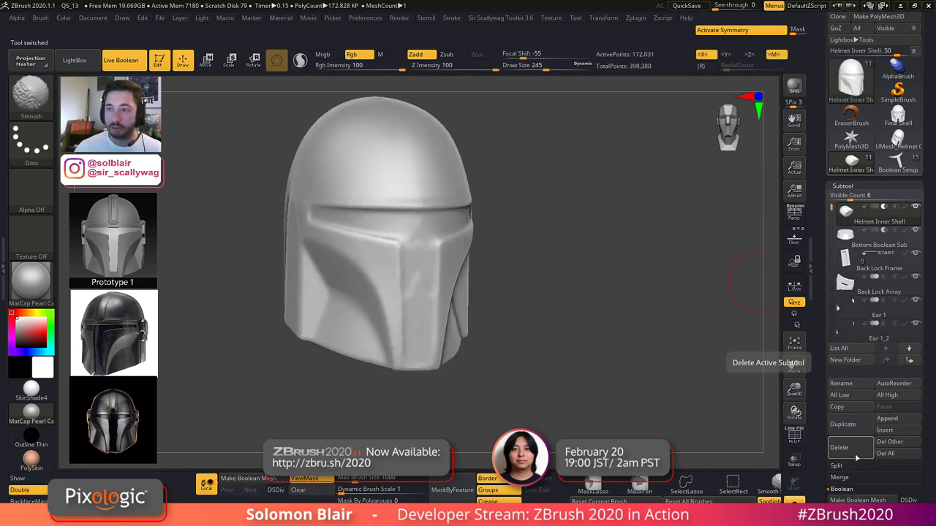
key(shift+f)
key(shift+f)
key(shift+f)
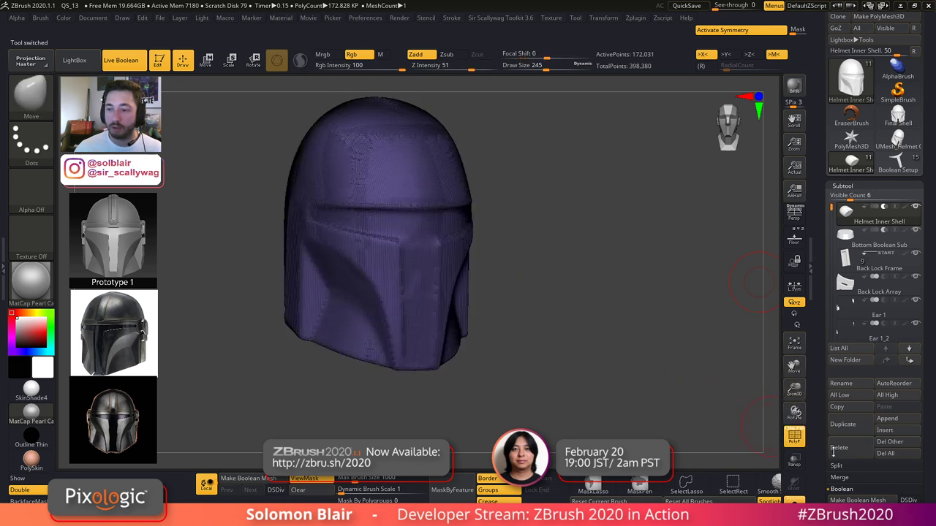
click(854, 454)
key(shift+f)
click(855, 454)
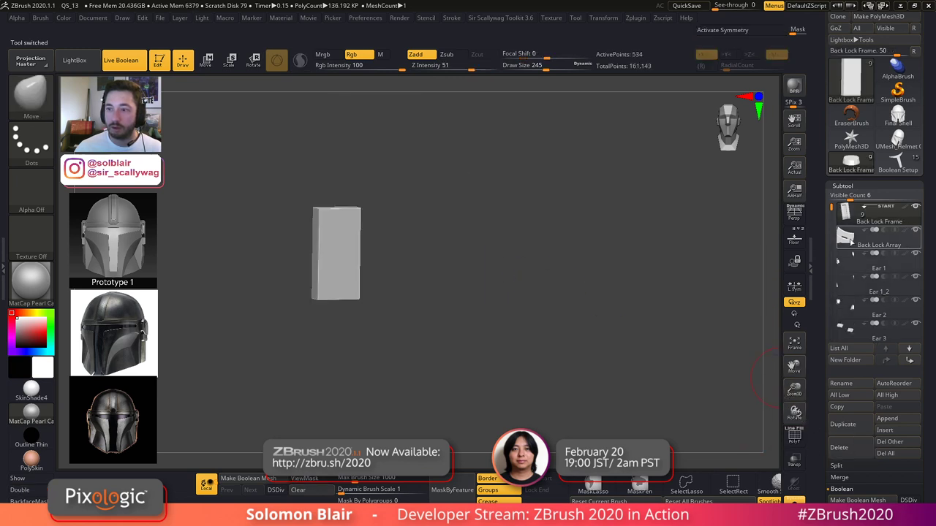
- Insert the UMesh_Helmet Outer Shell1 mesh as a subtool and move it above the Back Lock Frame
key(shift+f)
key(ctrl+shift+s)
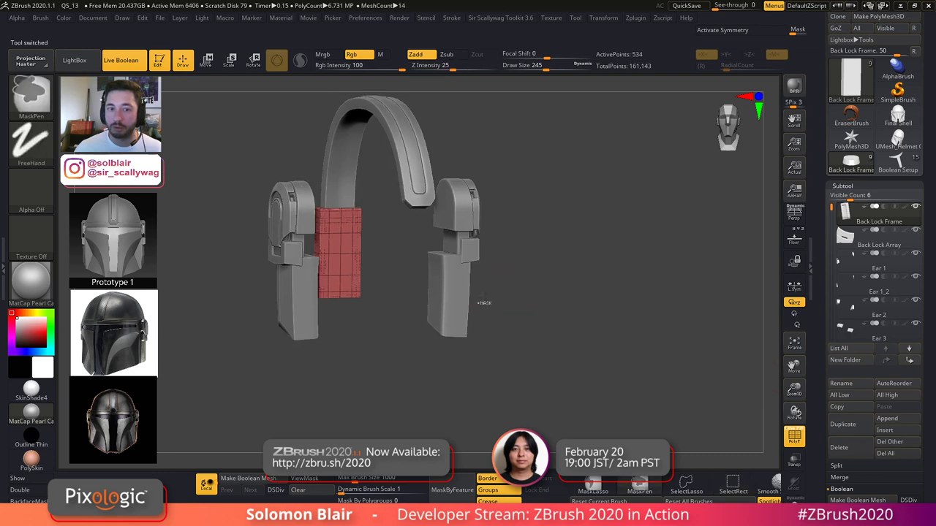
key(shift+f)
key(x)
click(885, 431)
click(617, 305)
click(884, 430)
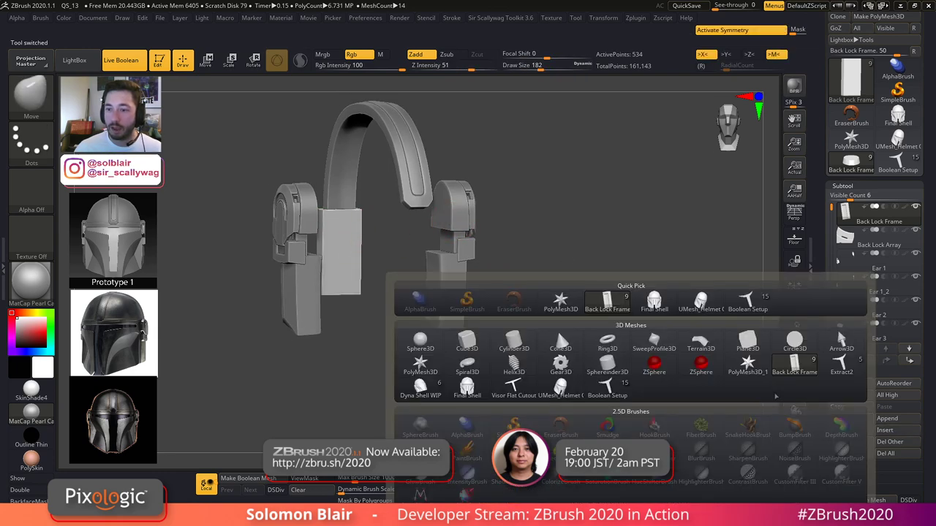
click(700, 302)
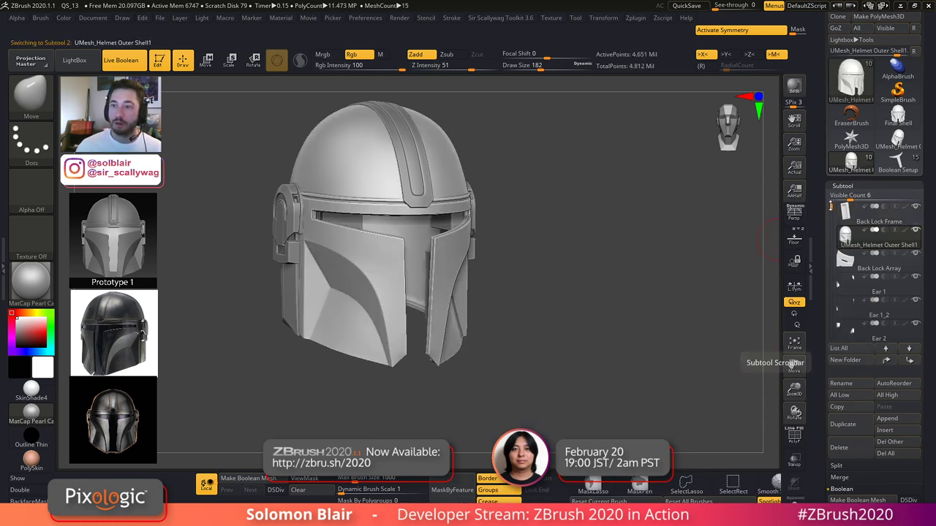
click(884, 362)
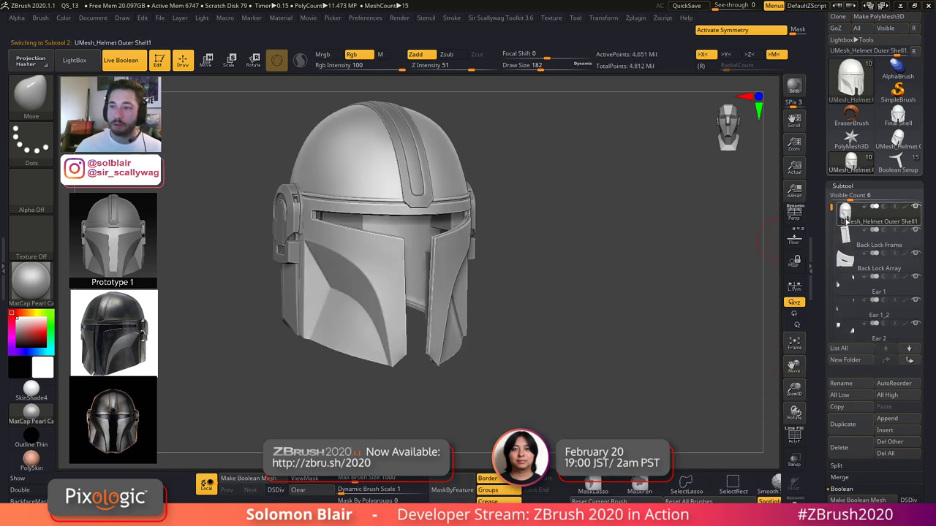
- Rename the inserted outer shell subtool as Final Helmet
click(844, 383)
key(shift)
text(Final)
key(BackSpace)
text(l Hel)
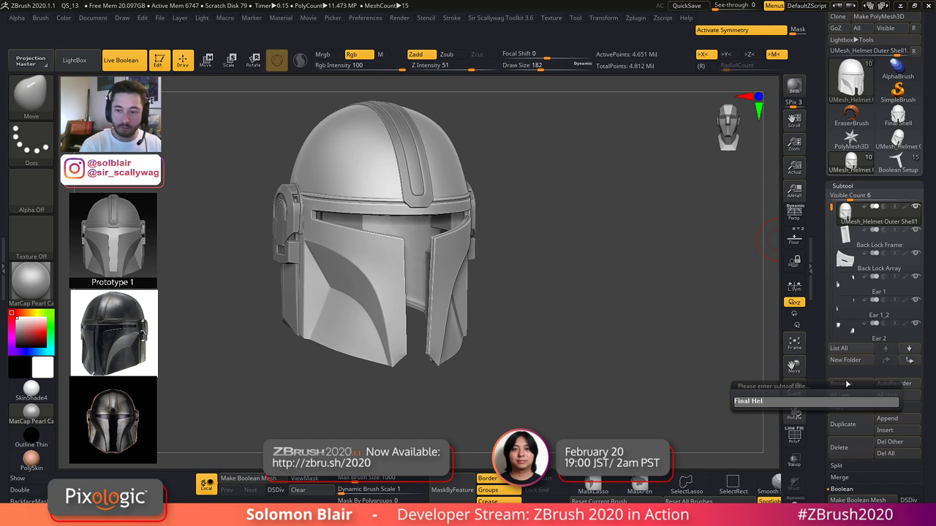
text(met)
key(Return)
- Examine the Final Helmet's polygroups and wireframe together with the other helmet parts
key(shift+f)
key(shift+f)
key(ctrl+shift+s)
alt+right_drag(301, 262, 328, 297)
key(shift+f)
mouse_move(385, 303)
alt+right_down()
mouse_move(373, 286)
mouse_move(350, 286)
alt+right_up()
key(x)
key(x)
key(shift+f)
key(s)
key(s)
click(518, 283)
alt+right_drag(516, 283, 481, 273)
- Set the visible subtool count to 17 and activate the Move brush
drag(841, 198, 891, 198)
key(shift+f)
mouse_move(445, 274)
right_down()
mouse_move(317, 266)
mouse_move(424, 293)
right_up()
key(b)
key(m)
key(v)
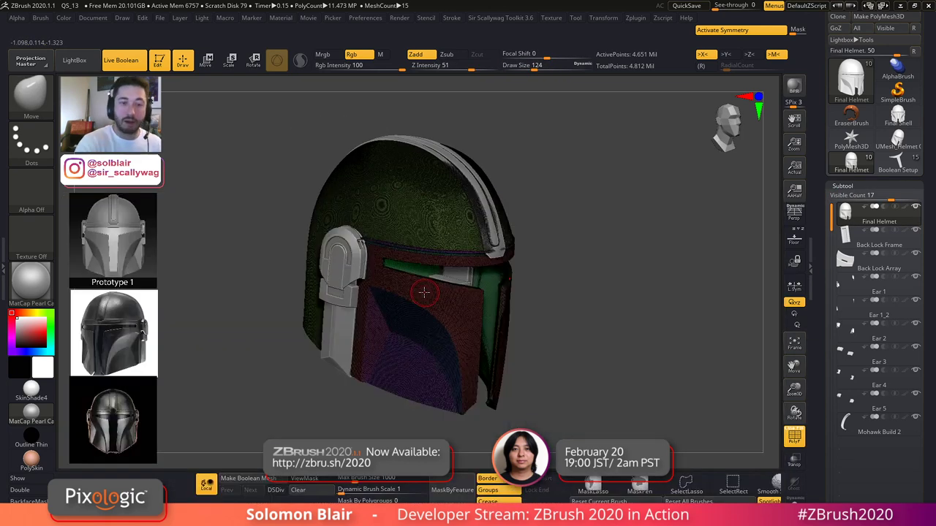
- Select the Ear 1 piece and examine its wireframe and the notch along its edge up close
alt+click(362, 262)
alt+drag(563, 198, 614, 366)
key(shift+f)
key(s)
click(524, 370)
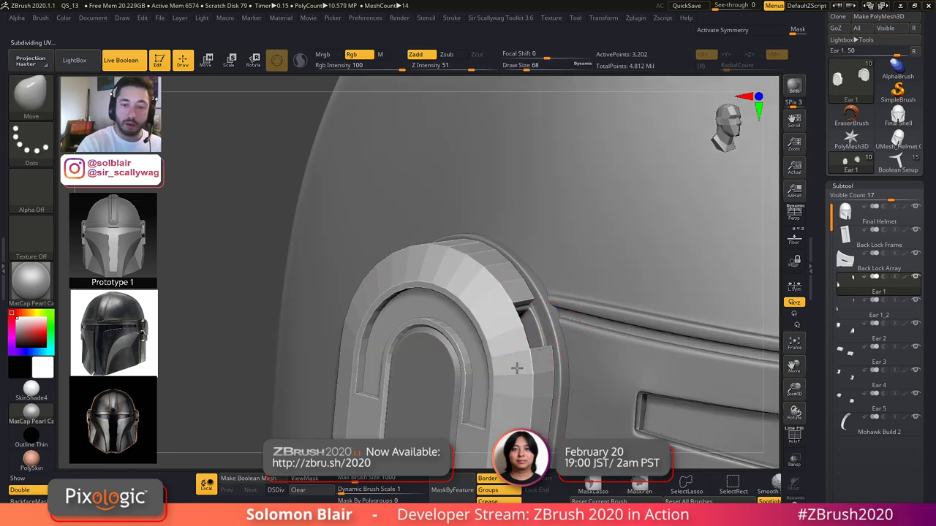
right_drag(523, 369, 533, 368)
key(shift+f)
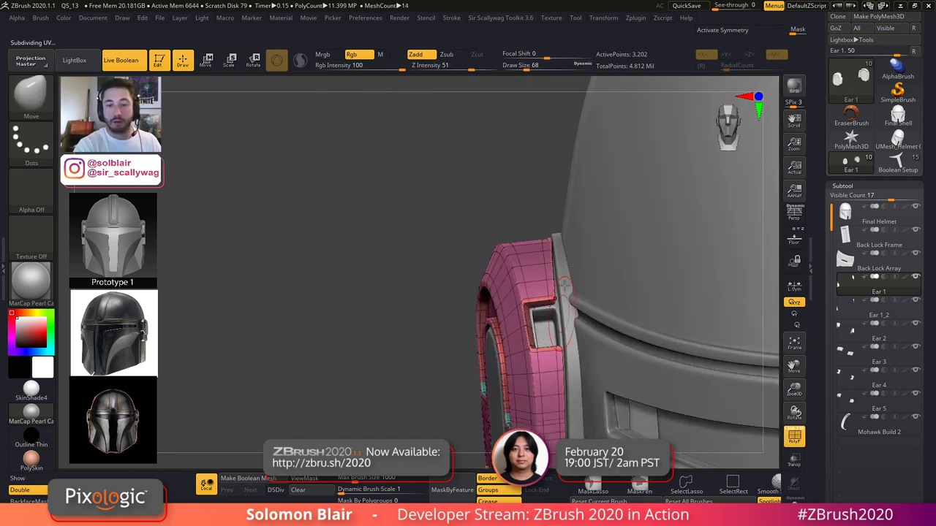
right_drag(564, 291, 558, 310)
mouse_move(553, 270)
ctrl+right_down()
mouse_move(534, 313)
mouse_move(536, 267)
mouse_move(513, 324)
ctrl+right_up()
key(shift+f)
key(ctrl+shift+s)
key(ctrl+shift+s)
alt+right_drag(483, 358, 591, 174)
mouse_move(424, 326)
right_down()
mouse_move(434, 389)
mouse_move(365, 427)
mouse_move(467, 406)
mouse_move(455, 404)
mouse_move(468, 374)
mouse_move(460, 369)
right_up()
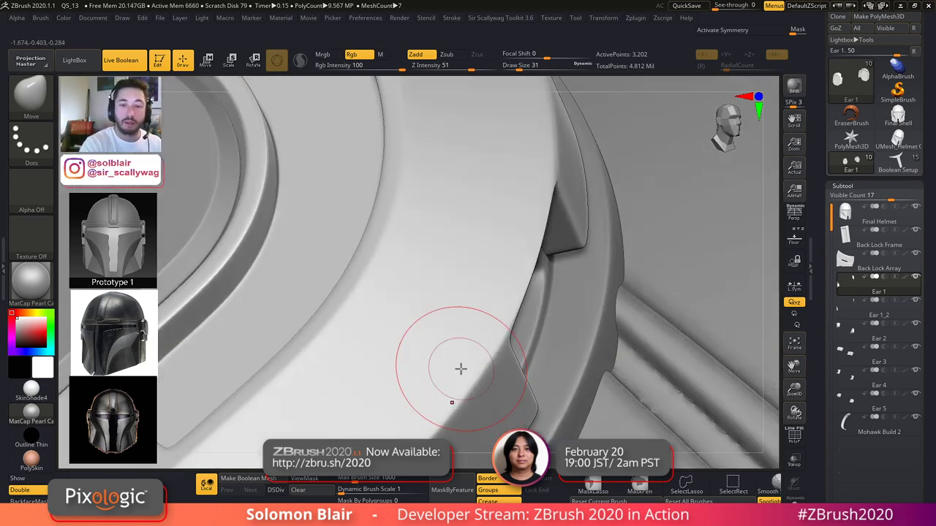
- Move the Ear 1 piece outward from the side of the helmet in the front view
mouse_move(408, 281)
ctrl+right_down()
mouse_move(538, 333)
mouse_move(562, 315)
mouse_move(530, 339)
mouse_move(520, 283)
ctrl+right_up()
key(w)
mouse_move(428, 405)
mouse_down()
mouse_move(394, 417)
mouse_move(395, 434)
mouse_move(365, 414)
mouse_up()
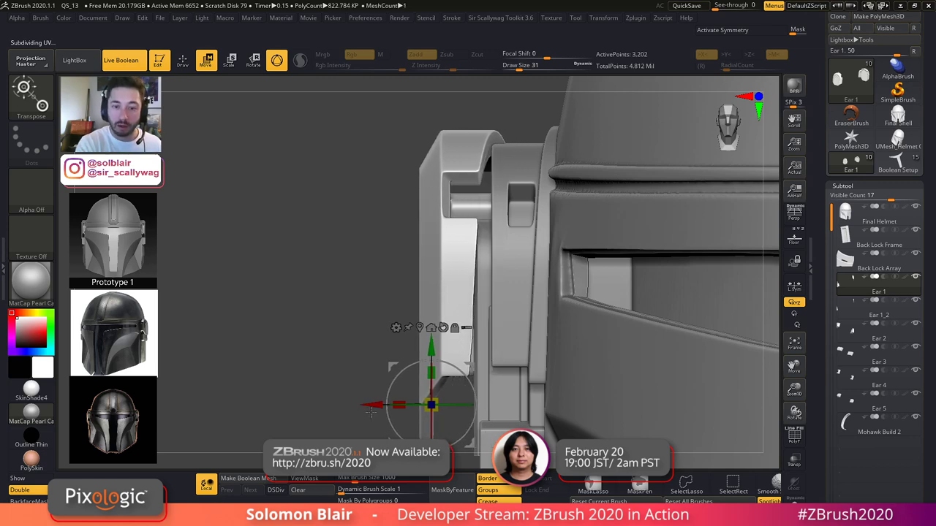
- Examine how the Ear 1 piece sits against the neighbouring ear parts and the helmet from several angles
key(q)
mouse_move(495, 368)
right_down()
mouse_move(499, 266)
mouse_move(587, 238)
right_up()
right_drag(418, 237, 578, 238)
right_drag(492, 301, 493, 307)
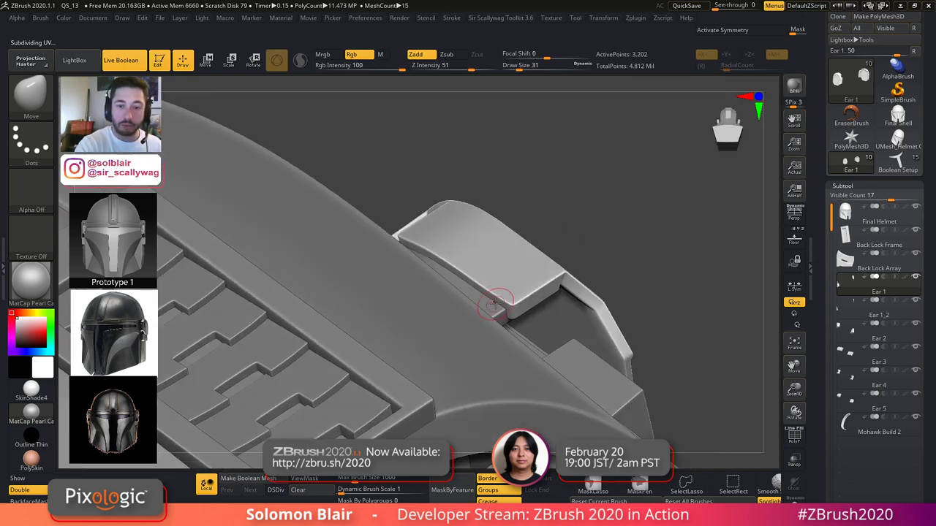
drag(520, 277, 573, 294)
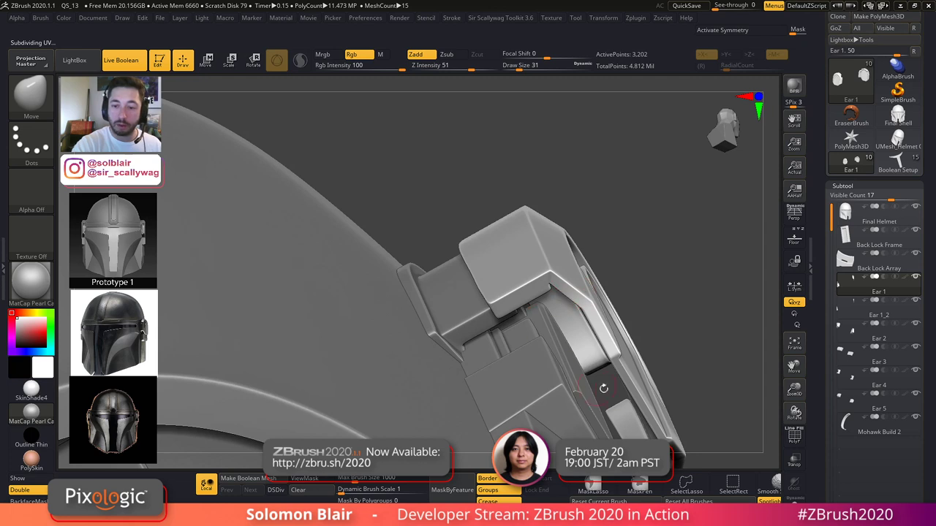
alt+drag(657, 368, 621, 260)
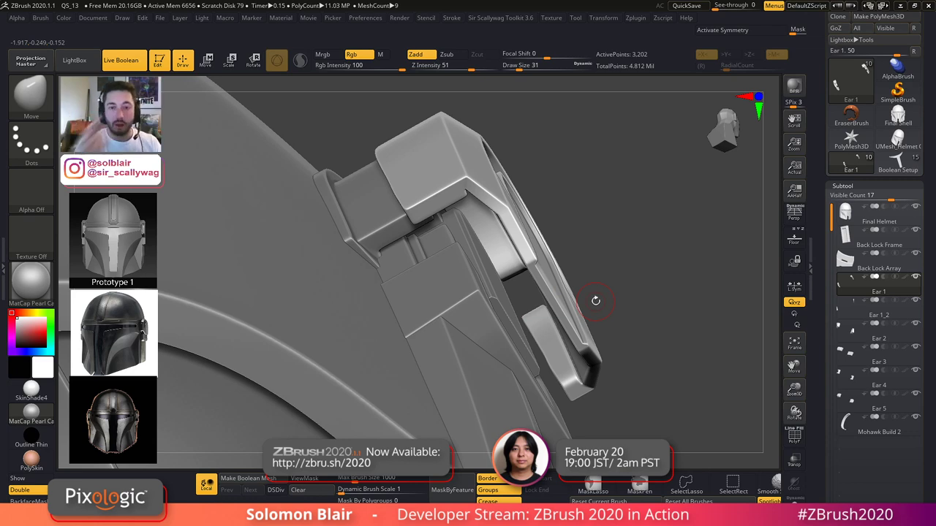
ctrl+right_drag(685, 356, 305, 417)
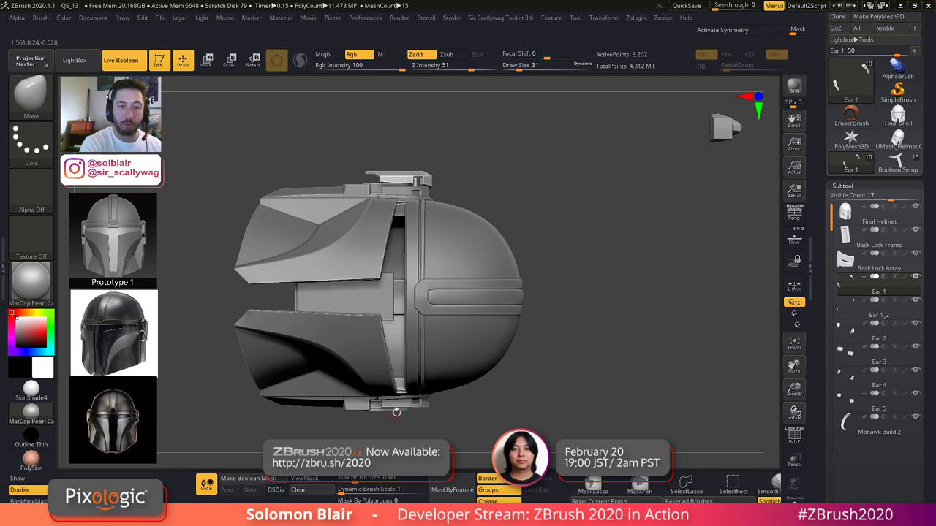
ctrl+right_drag(427, 197, 442, 292)
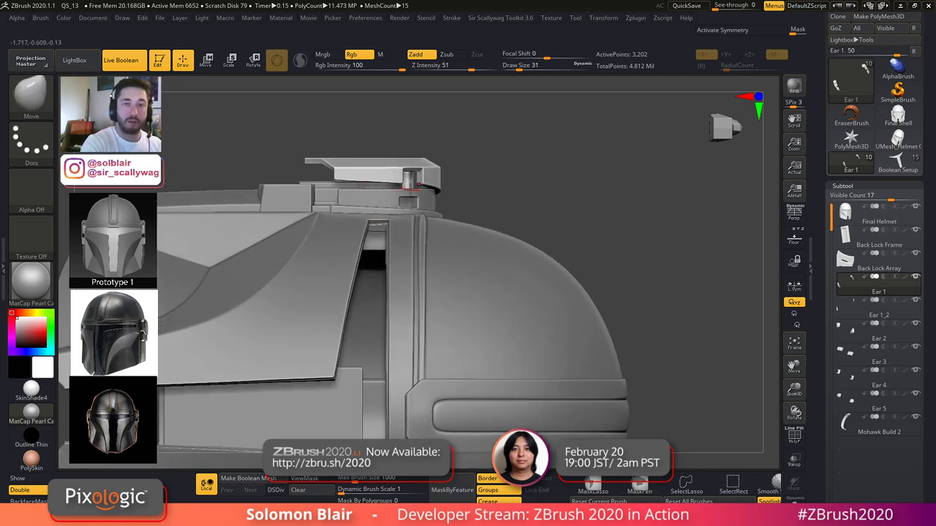
key(s)
drag(411, 189, 419, 189)
ctrl+right_drag(418, 189, 409, 158)
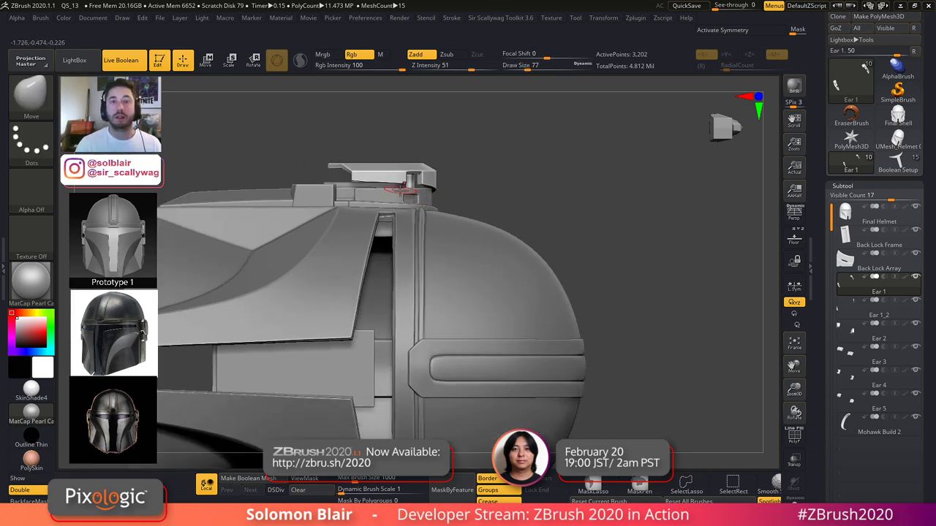
- Examine the joint between the Ear 1 and Ear 4 pieces up close
mouse_move(435, 218)
right_down()
mouse_move(420, 234)
mouse_move(344, 212)
mouse_move(380, 241)
mouse_move(314, 175)
right_up()
alt+right_drag(343, 223, 374, 250)
key(s)
drag(374, 251, 368, 251)
mouse_move(348, 214)
right_down()
mouse_move(380, 201)
mouse_move(398, 168)
mouse_move(338, 198)
mouse_move(302, 203)
mouse_move(473, 275)
mouse_move(490, 331)
mouse_move(446, 371)
right_up()
key(s)
drag(434, 354, 426, 356)
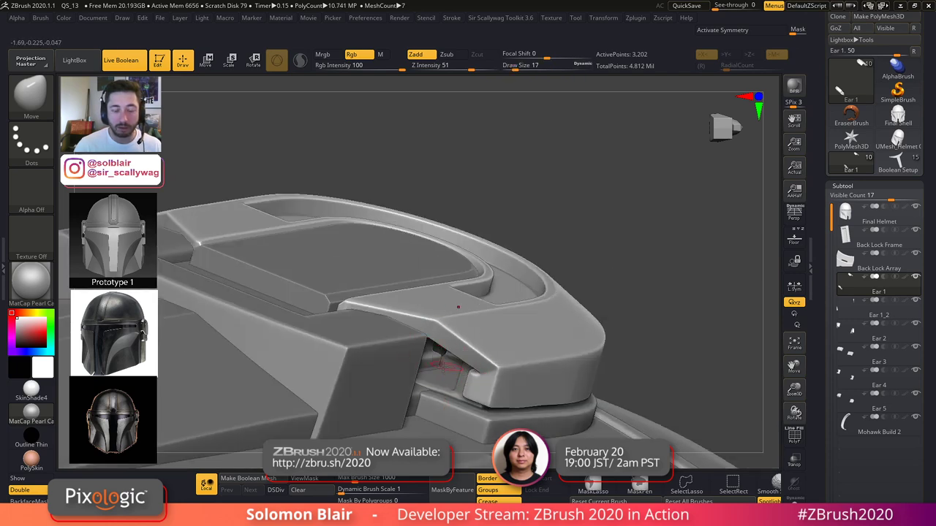
right_drag(460, 305, 497, 392)
right_drag(409, 382, 326, 361)
- Select the Ear 4 piece and move it slightly along its outward axis
alt+click(326, 361)
key(w)
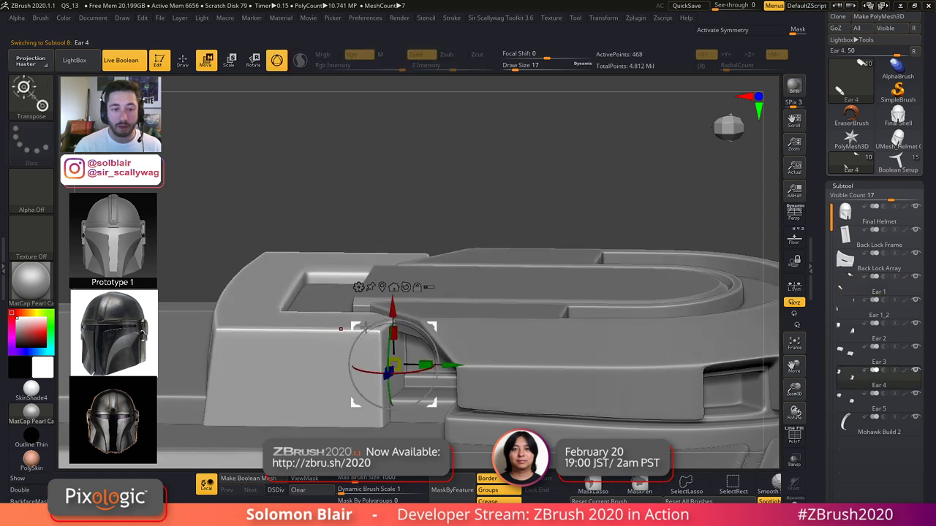
mouse_move(392, 308)
mouse_down()
mouse_move(393, 263)
mouse_move(393, 308)
mouse_up()
key(q)
mouse_move(406, 217)
ctrl+right_down()
mouse_move(401, 163)
mouse_move(341, 255)
ctrl+right_up()
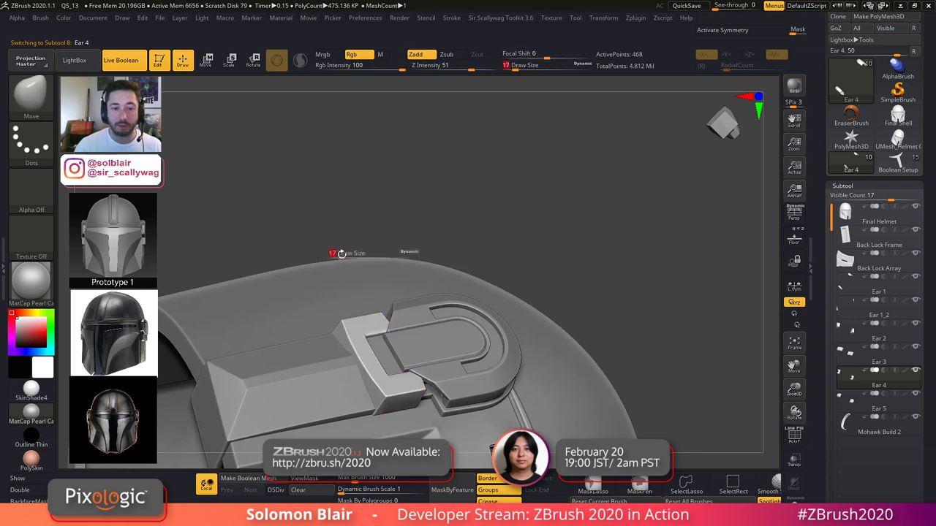
- Check the Ear 4 piece's placement on the helmet from the front and at an angle
key(s)
right_drag(388, 277, 473, 179)
key(s)
mouse_move(336, 293)
ctrl+right_down()
mouse_move(326, 253)
mouse_move(374, 300)
mouse_move(355, 326)
mouse_move(375, 298)
mouse_move(368, 329)
mouse_move(594, 279)
ctrl+right_up()
ctrl+right_drag(305, 314, 305, 359)
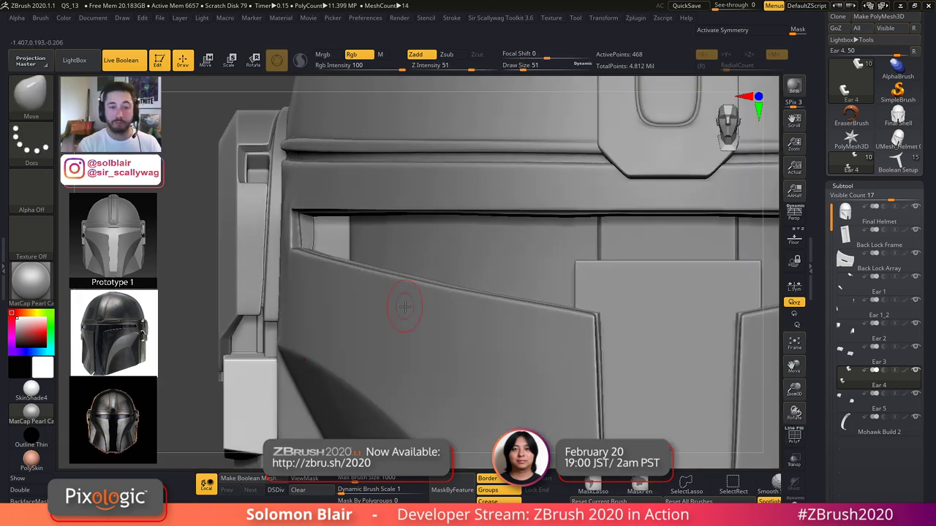
ctrl+right_drag(407, 344, 399, 274)
right_drag(365, 401, 410, 414)
alt+right_drag(410, 414, 478, 355)
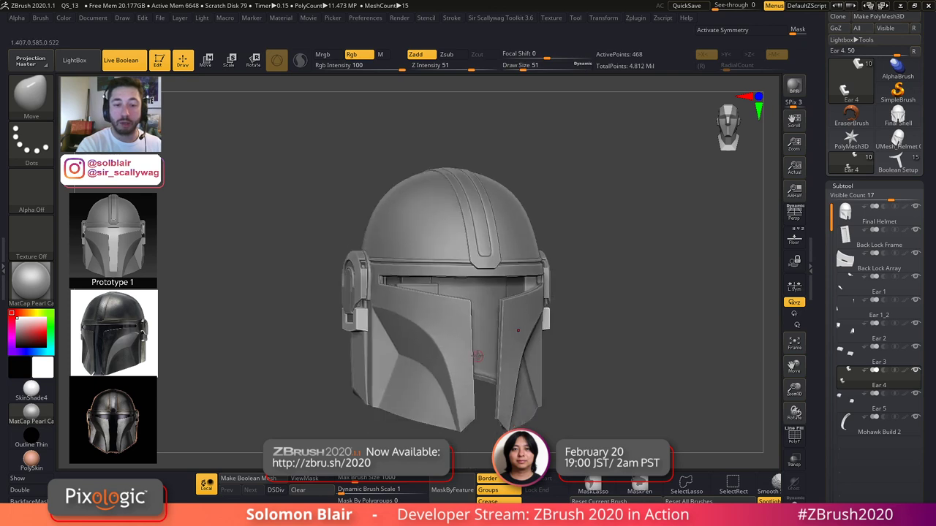
right_drag(412, 322, 375, 308)
- Select Mohawk Build 2, isolate it for inspection, and show the whole helmet again
alt+click(471, 232)
key(alt+s)
right_drag(475, 233, 540, 304)
ctrl+right_drag(539, 303, 663, 315)
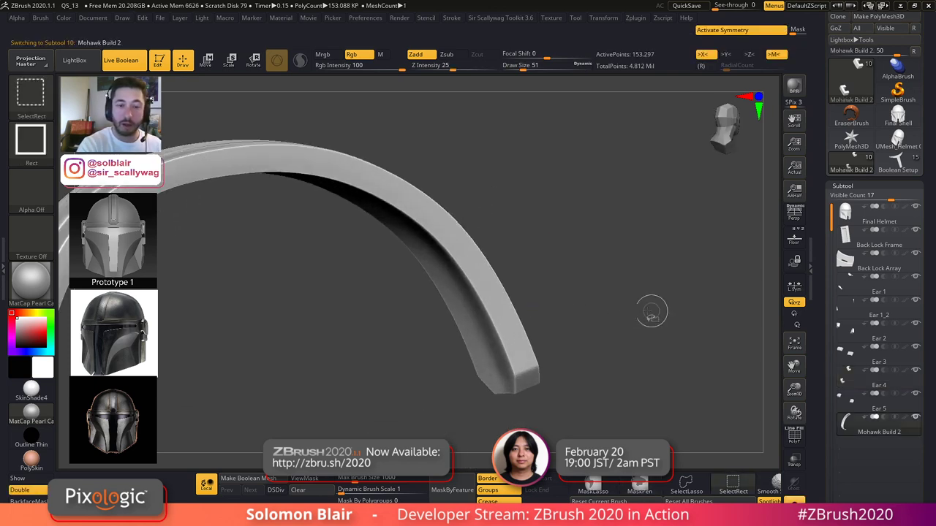
key(alt+s)
alt+right_drag(381, 224, 633, 233)
right_drag(336, 245, 345, 253)
alt+right_drag(285, 343, 327, 372)
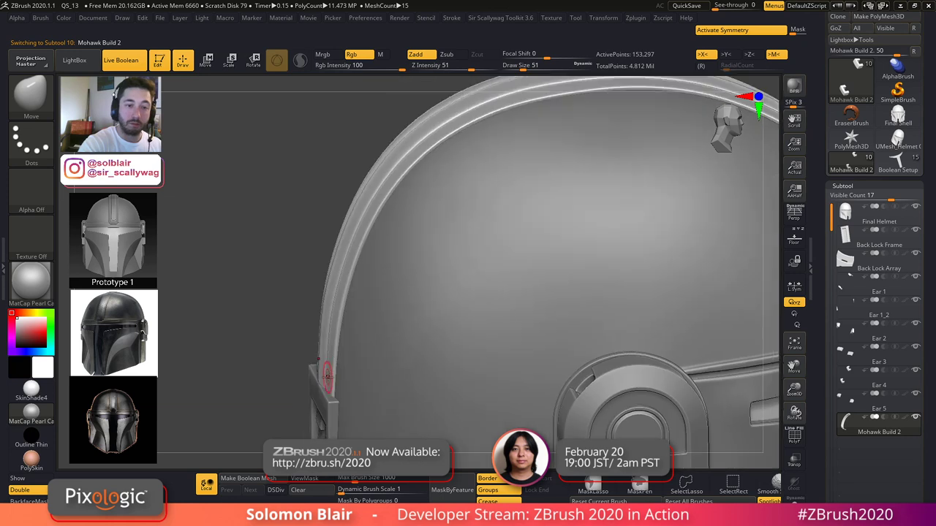
- Try to adjust the Mohawk Build 2 strip with the Move brush
key(s)
mouse_move(368, 243)
mouse_down()
mouse_move(386, 245)
mouse_move(398, 263)
mouse_move(416, 262)
mouse_up()
key(ctrl+z)
key(s)
drag(409, 257, 372, 232)
mouse_move(360, 229)
right_down()
mouse_move(355, 247)
mouse_move(378, 219)
right_up()
key(ctrl+z)
- Examine the mohawk strip's fit from inside the helmet and the complete helmet from the front
key(s)
drag(415, 291, 402, 292)
mouse_move(475, 380)
ctrl+right_down()
mouse_move(549, 307)
mouse_move(524, 190)
mouse_move(483, 219)
ctrl+right_up()
key(s)
drag(480, 293, 477, 293)
alt+right_drag(439, 255, 421, 340)
key(s)
drag(406, 260, 386, 259)
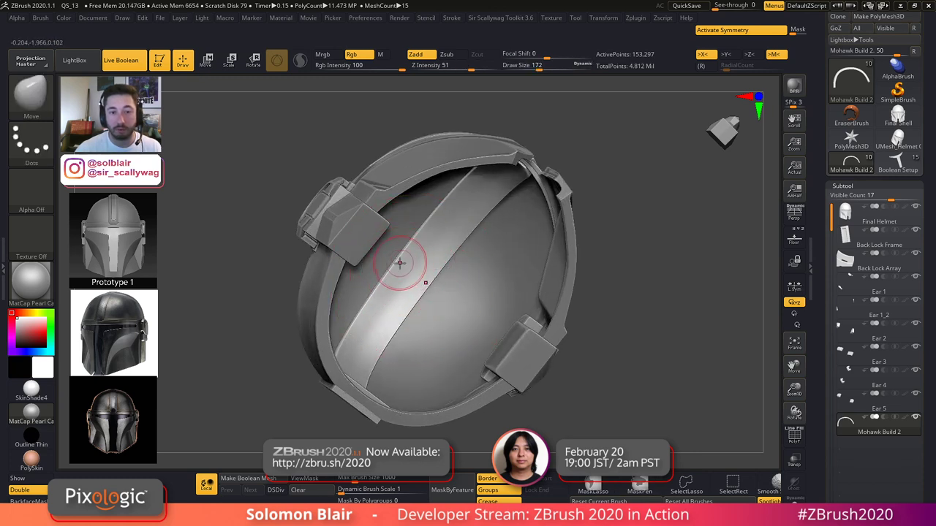
alt+right_drag(439, 250, 441, 297)
ctrl+right_drag(441, 366, 476, 273)
key(shift+f)
key(shift+f)
alt+right_drag(484, 335, 483, 270)
drag(819, 227, 820, 218)
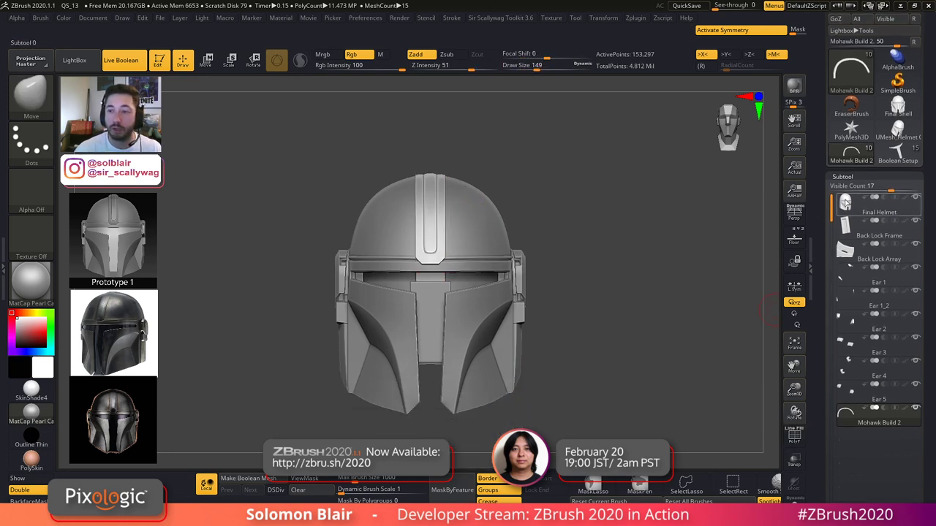
- Select the Final Helmet and check its polygroup wireframe and geometry options
click(870, 205)
key(shift+f)
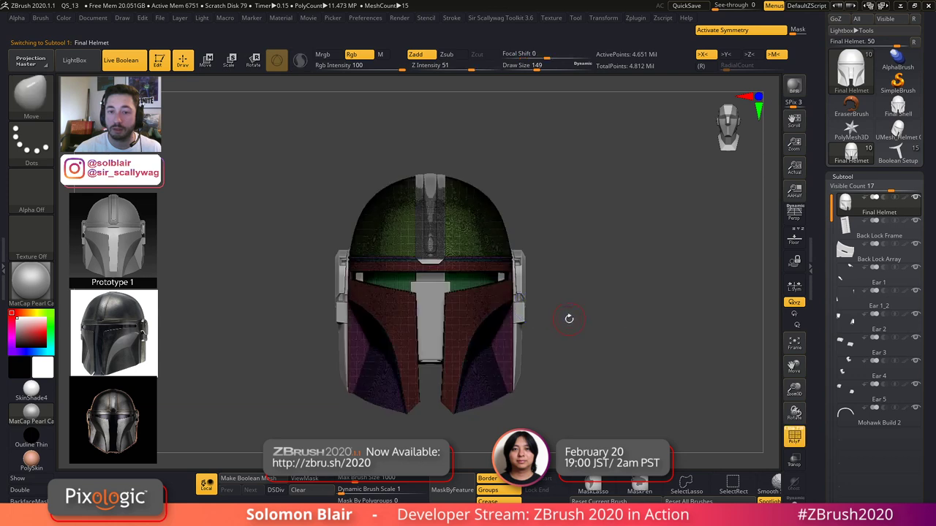
click(842, 178)
click(852, 188)
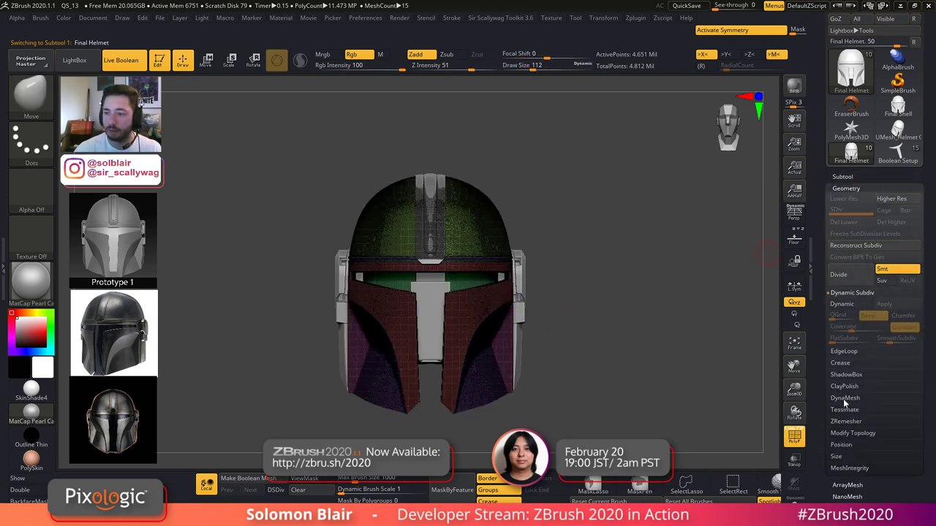
click(844, 400)
click(843, 176)
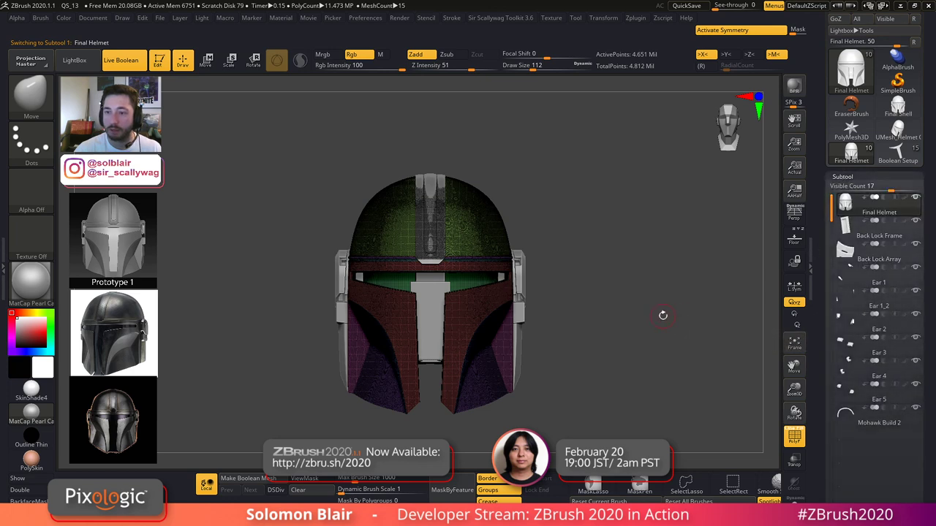
key(shift+f)
drag(284, 282, 347, 291)
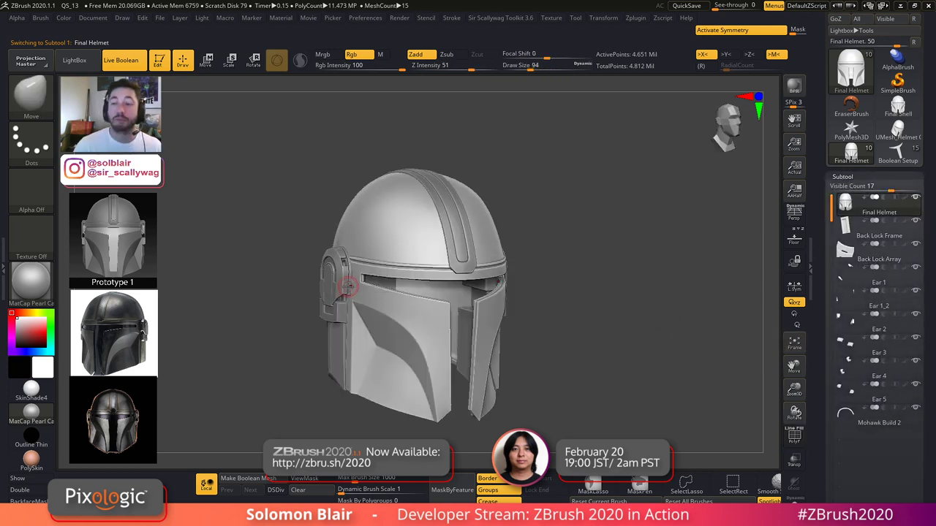
key(shift+f)
ctrl+right_drag(360, 267, 373, 311)
- Select the Ear 1 piece and show its Dynamic Subdiv settings
alt+click(312, 314)
key(shift+f)
key(shift+f)
right_drag(436, 280, 482, 280)
click(875, 176)
click(852, 190)
click(853, 293)
key(shift+f)
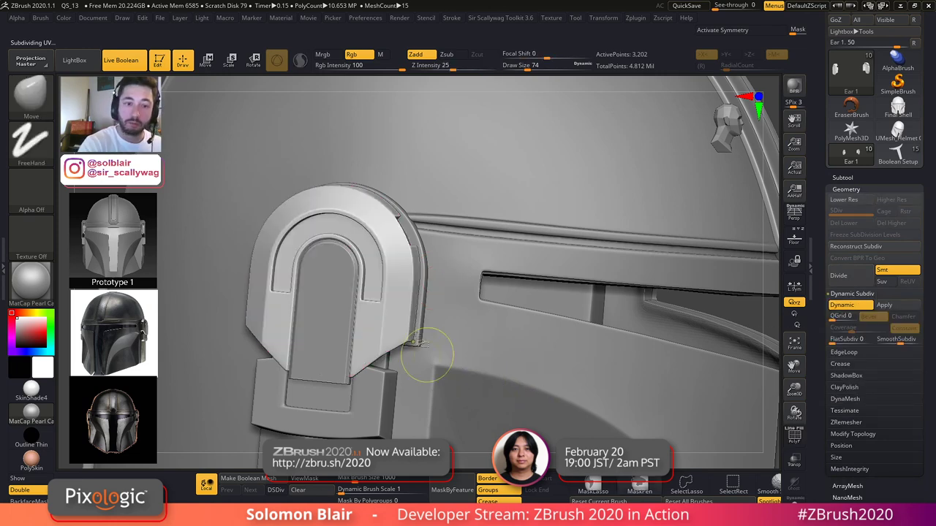
- Isolate the Ear 1 piece, compare its mesh with dynamic subdivision off and on, and show all parts again
key(ctrl+shift+s)
key(f)
key(shift+f)
key(shift+d)
key(d)
key(shift+f)
right_drag(399, 345, 584, 285)
key(shift+d)
key(d)
key(shift+d)
key(shift+f)
right_drag(576, 337, 506, 317)
key(d)
key(shift+f)
ctrl+right_drag(550, 276, 543, 352)
key(shift+d)
key(shift+d)
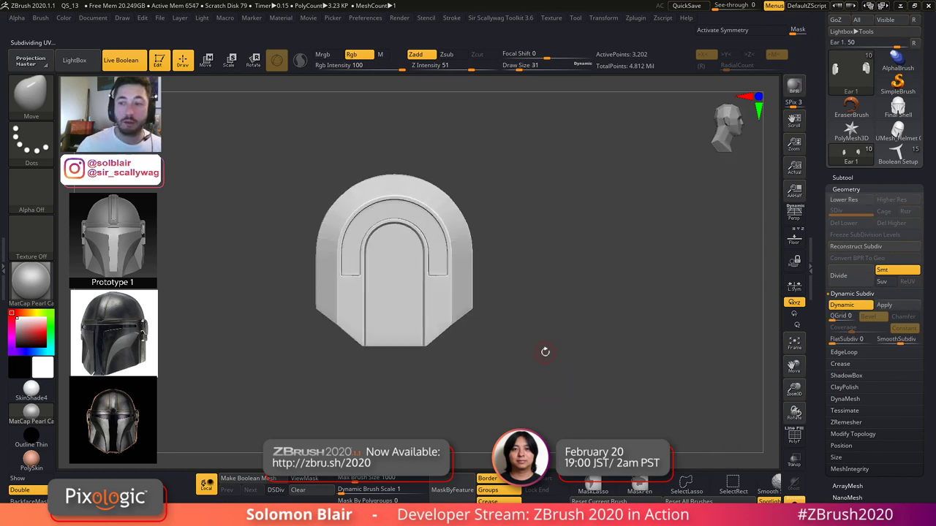
click(793, 501)
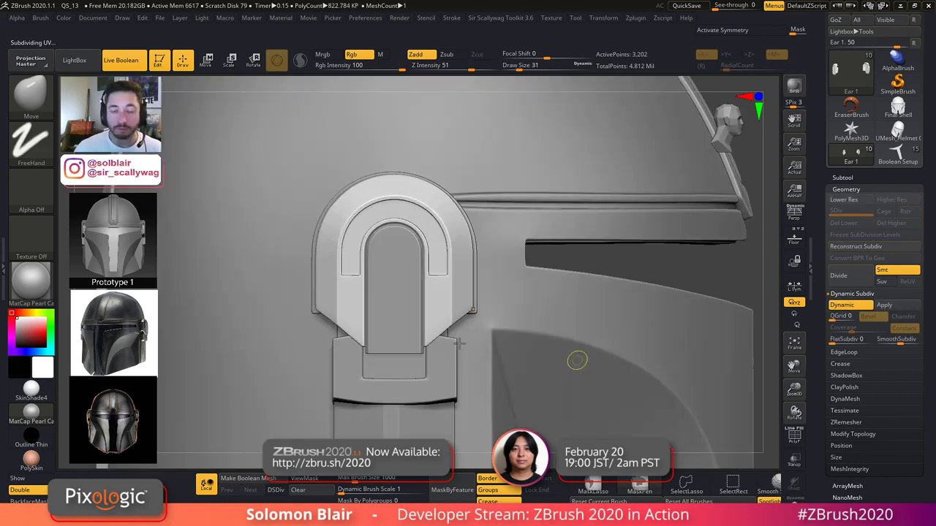
- Merge all visible helmet subtools into one combined tool with MergeVisible
ctrl+right_drag(578, 359, 526, 356)
key(s)
click(510, 357)
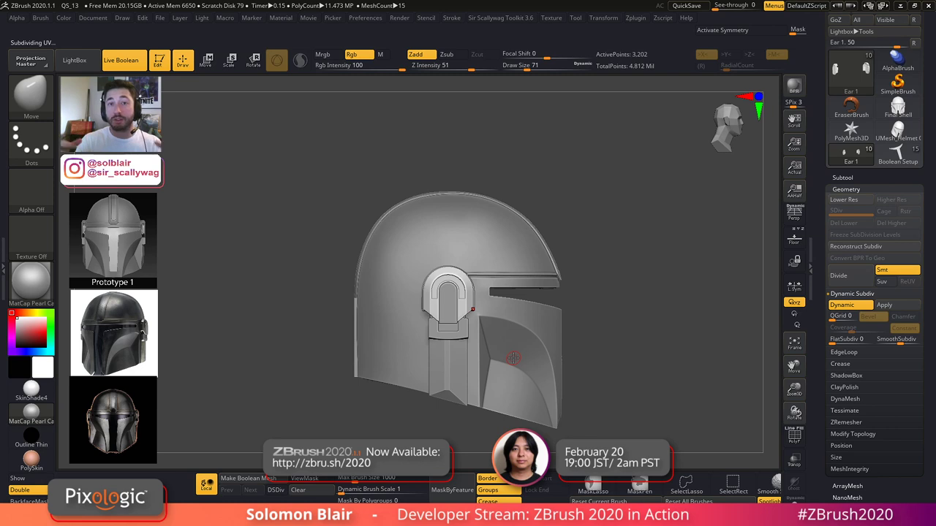
mouse_move(513, 358)
right_down()
mouse_move(472, 362)
mouse_move(523, 366)
right_up()
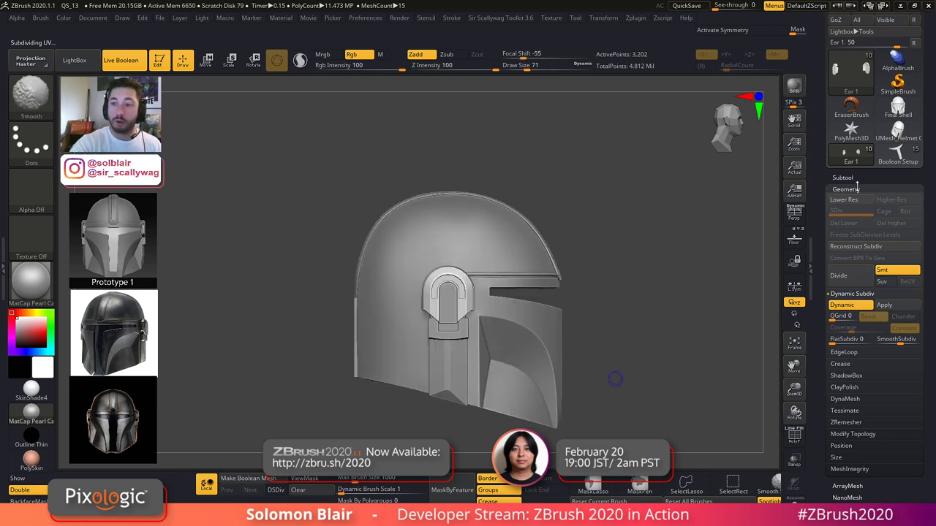
click(844, 178)
drag(827, 322, 827, 281)
click(853, 147)
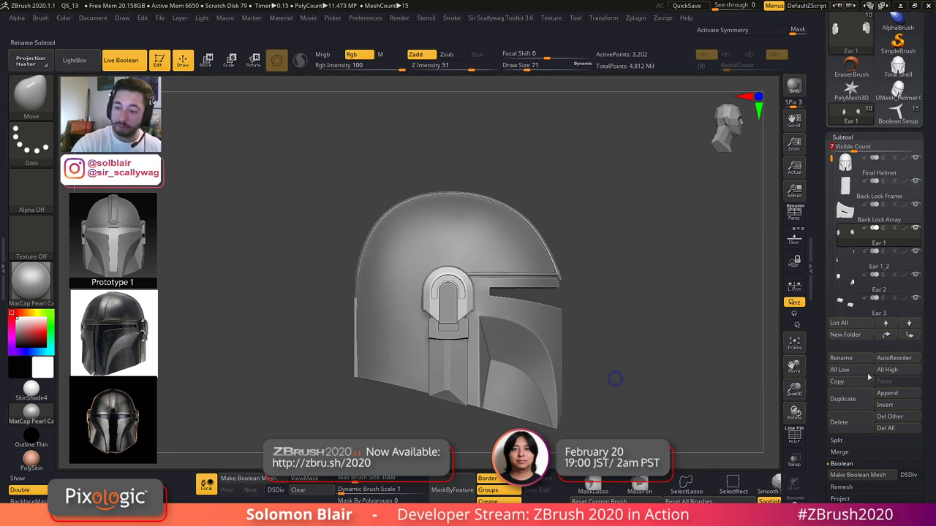
click(848, 451)
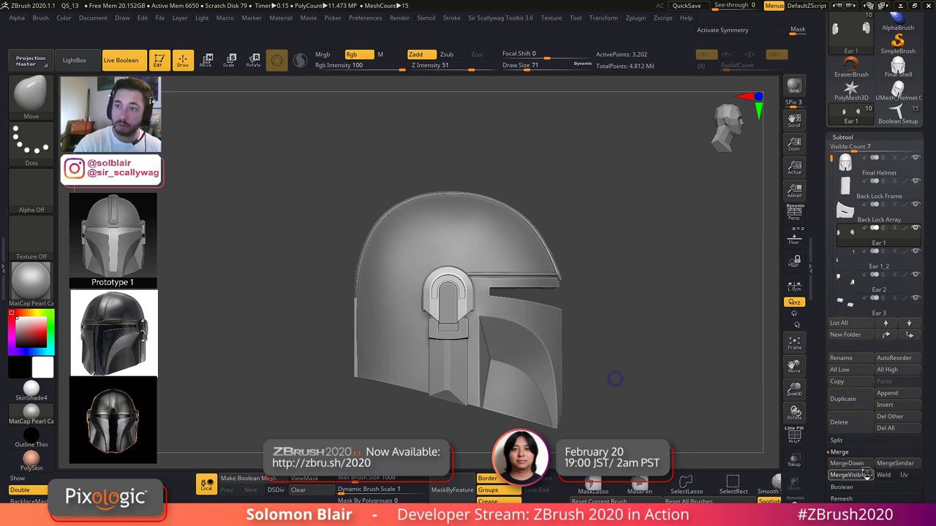
click(864, 475)
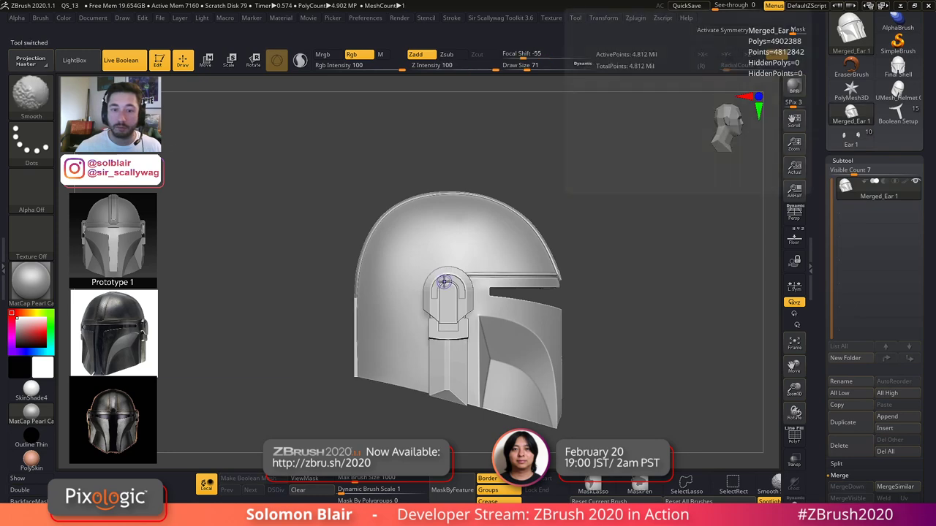
- Examine the merged helmet's polygroup wireframe, its back and the unsubdivided ear surfaces
key(shift+f)
ctrl+right_drag(444, 283, 501, 324)
alt+right_drag(430, 305, 574, 322)
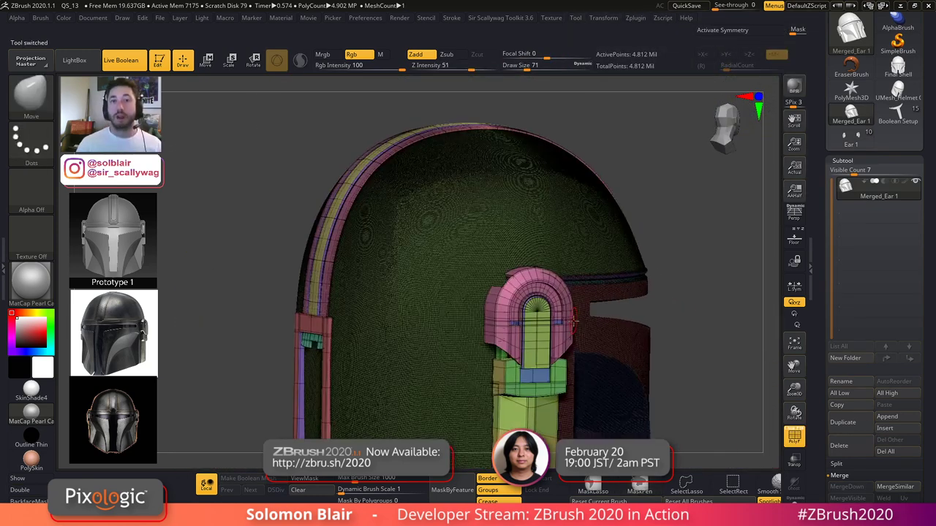
key(shift+f)
right_drag(483, 301, 543, 298)
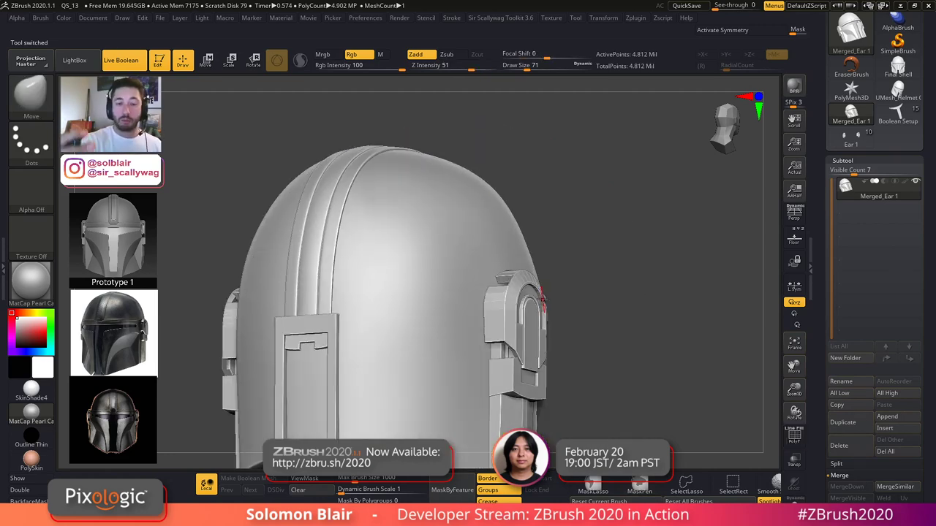
right_drag(543, 291, 519, 242)
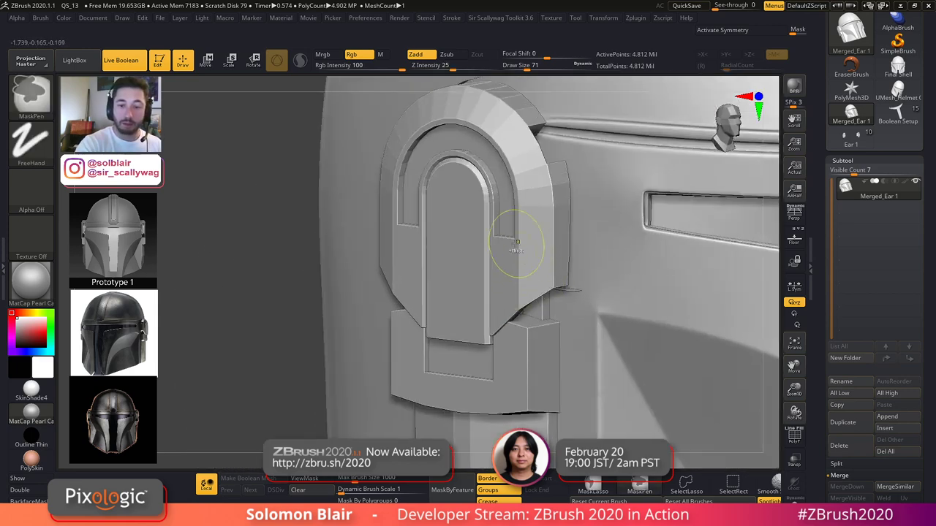
alt+right_drag(550, 212, 454, 368)
key(s)
drag(465, 353, 459, 350)
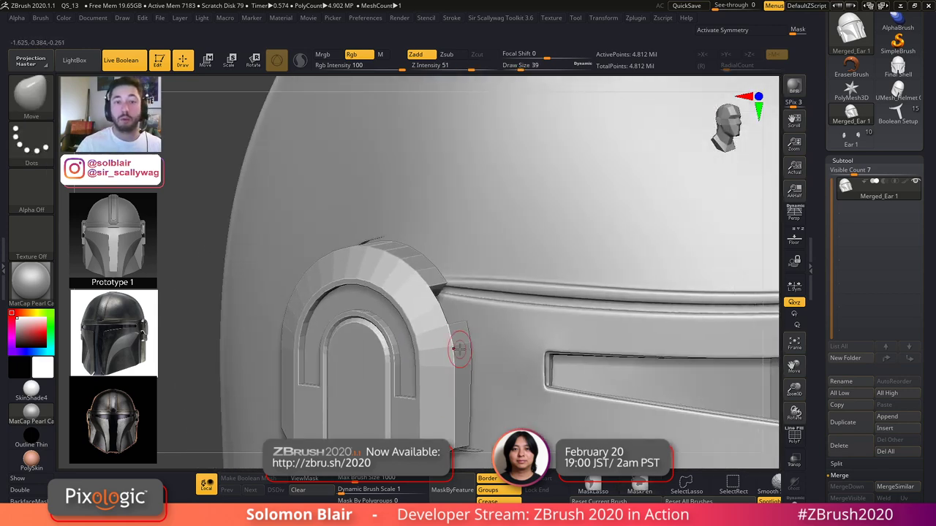
- Compare the merged and separate-part tools from behind, and select the Back Lock Array in the separate-part version
click(851, 137)
right_drag(538, 216, 669, 228)
ctrl+right_drag(446, 231, 417, 291)
click(845, 113)
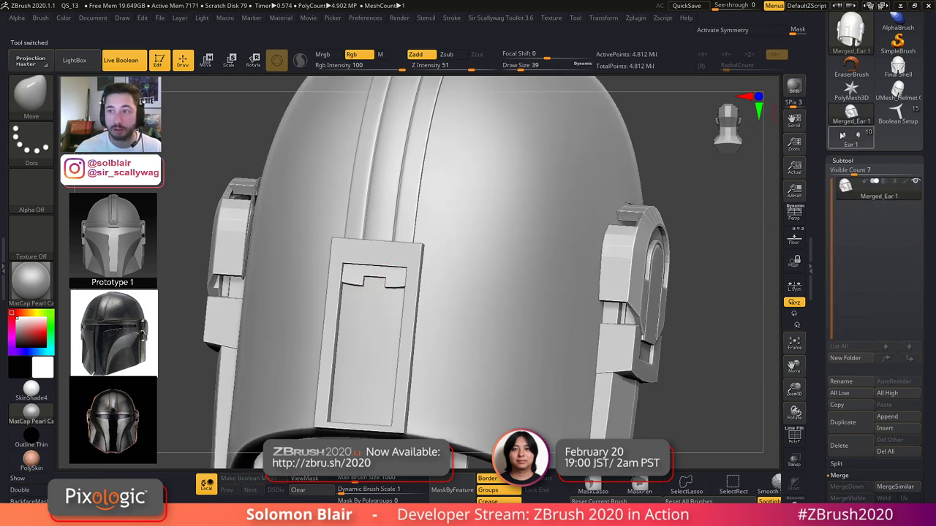
key(ctrl+z)
alt+click(398, 270)
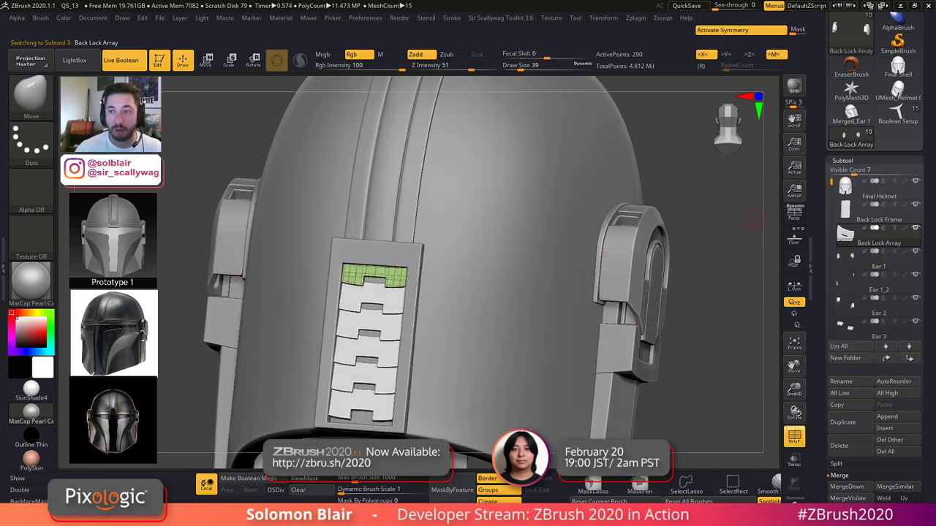
- Stretch the Back Lock Array's spacing to a Y Amount of 4.23 using the ArrayMesh transpose controls
click(877, 160)
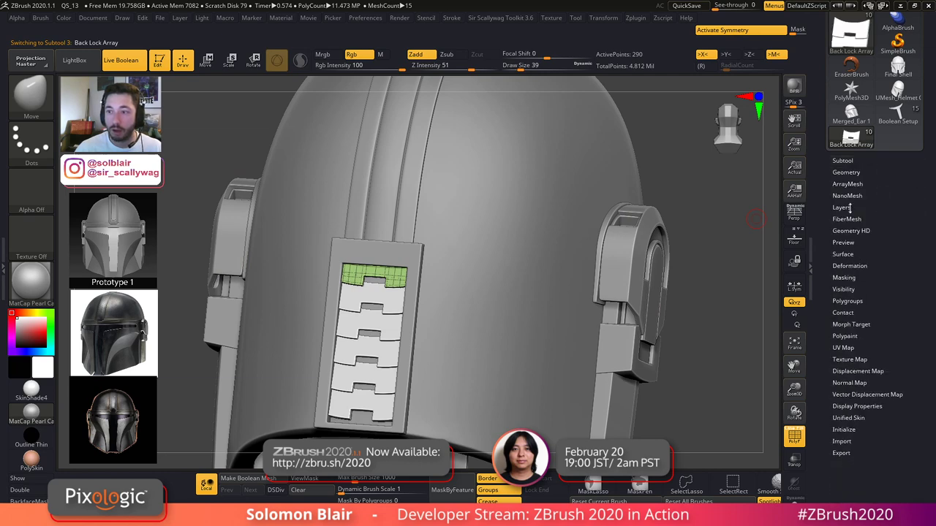
click(848, 185)
click(848, 221)
click(848, 222)
key(w)
click(277, 61)
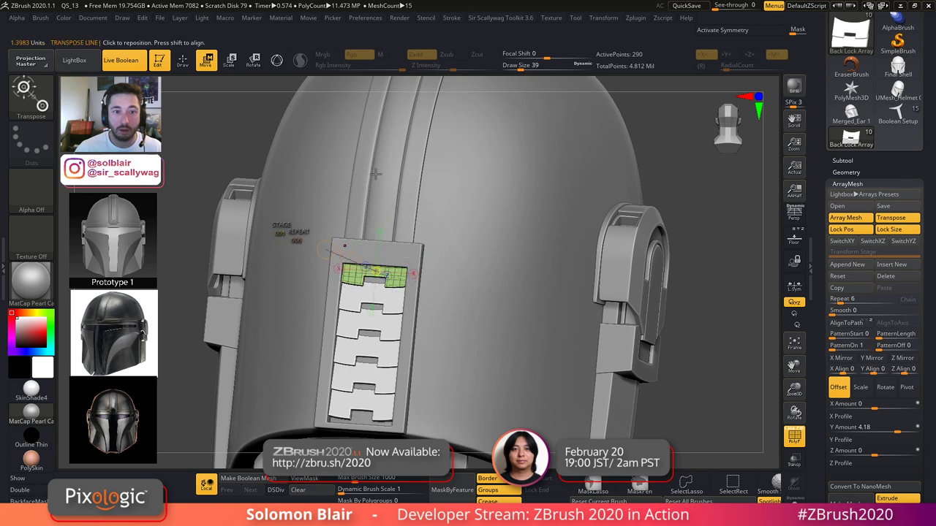
mouse_move(367, 361)
mouse_down()
mouse_move(367, 328)
mouse_move(366, 361)
mouse_up()
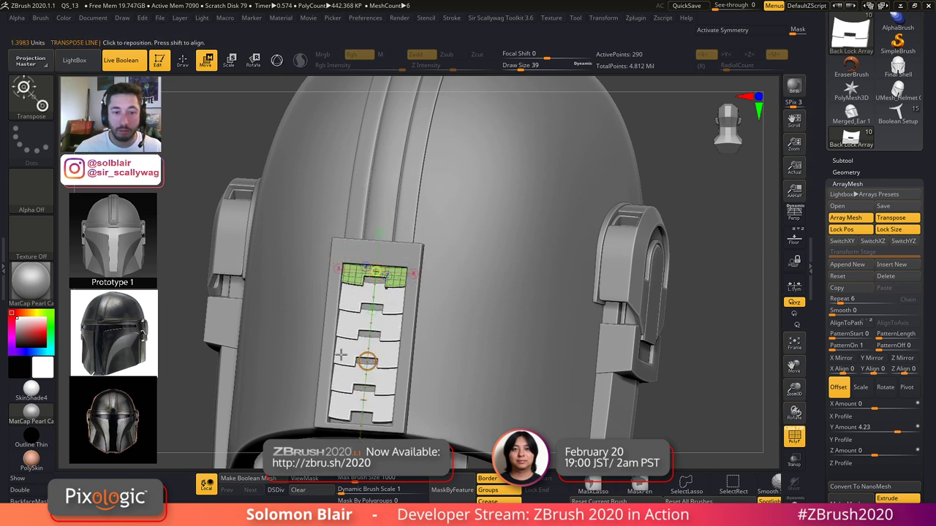
- Isolate the Back Lock Array and set up ZModeler to extrude a single polygon, with X symmetry on and a smaller brush
key(q)
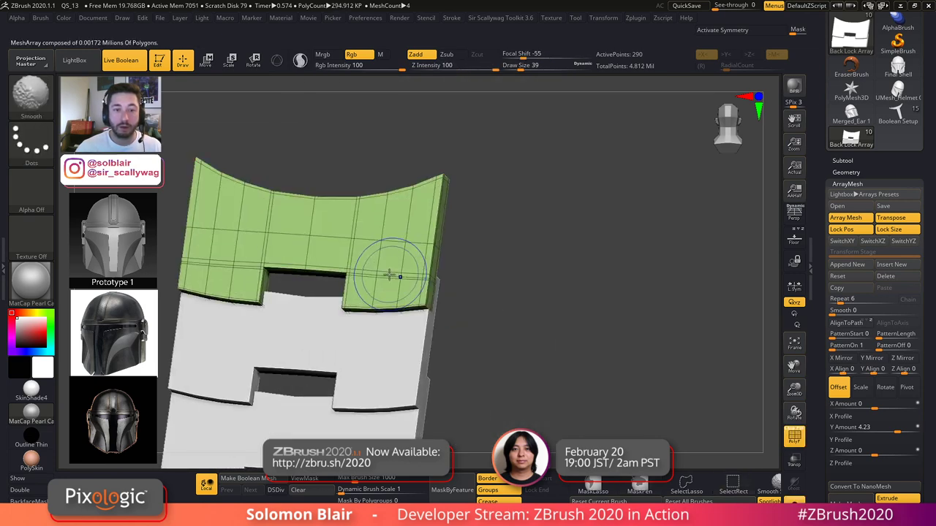
key(b)
key(m)
drag(453, 336, 492, 303)
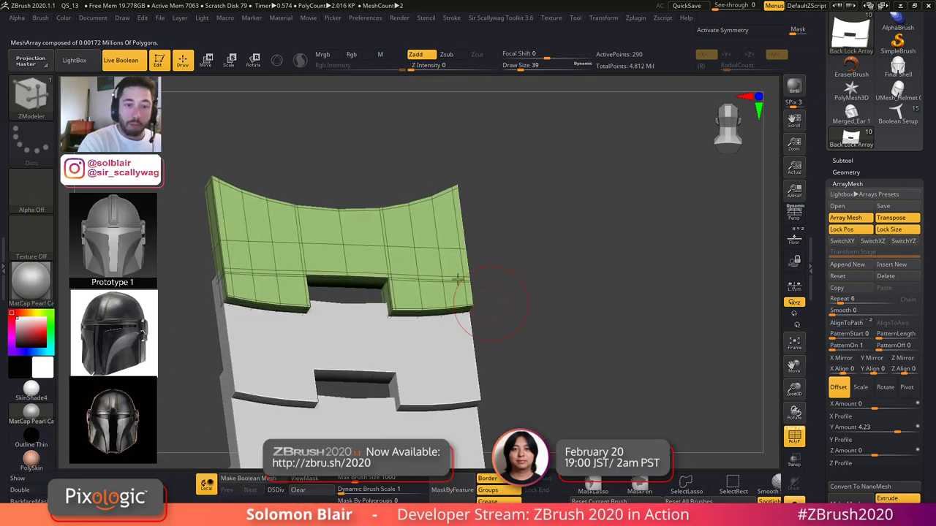
alt+drag(425, 224, 430, 271)
click(334, 208)
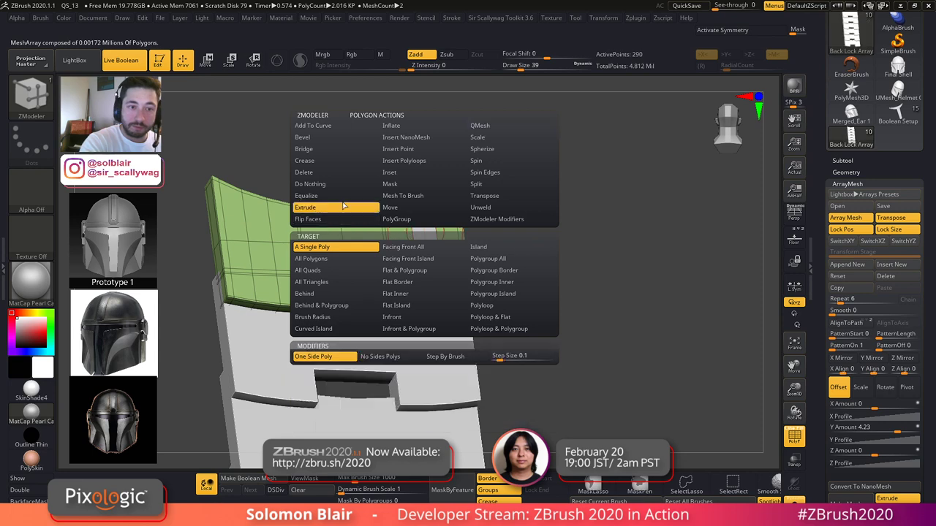
key(x)
key(ctrl+z)
key(shift+d)
key(x)
key(bracketleft)
key(bracketleft)
key(x)
- Try extruding the outer polygons on both sides of the array's segments, compare them on the helmet, and undo the extrusion
alt+drag(424, 228, 433, 300)
right_drag(430, 229, 453, 237)
drag(430, 231, 435, 224)
key(shift+f)
right_drag(556, 285, 582, 293)
ctrl+right_drag(581, 294, 573, 253)
key(alt+s)
mouse_move(541, 346)
right_down()
mouse_move(497, 345)
mouse_move(528, 352)
mouse_move(526, 324)
mouse_move(664, 363)
right_up()
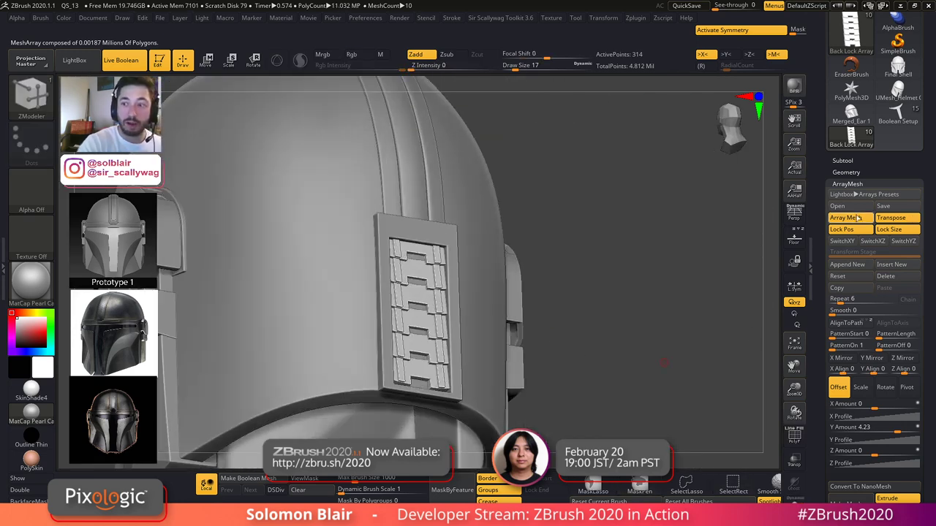
key(ctrl+z)
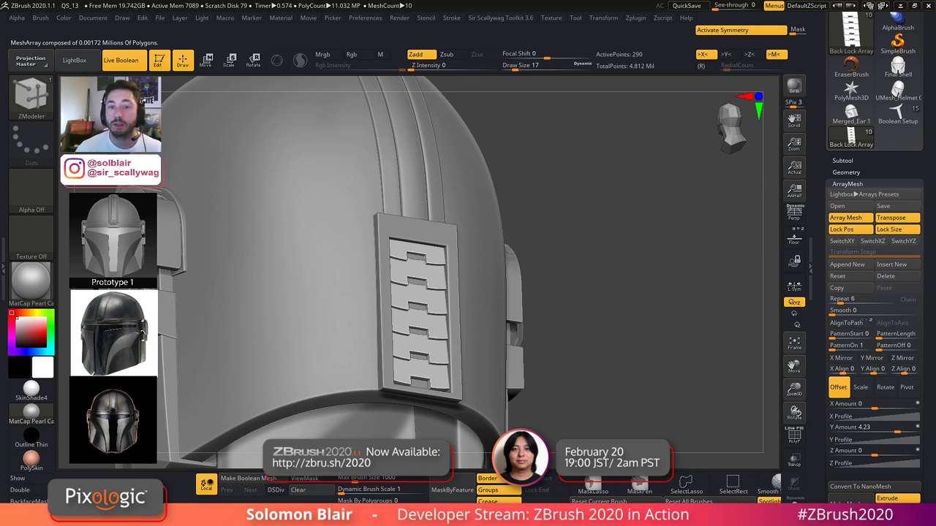
- Convert the Back Lock ArrayMesh into real geometry and assign it a single polygroup
key(s)
key(s)
drag(559, 261, 564, 261)
ctrl+right_drag(635, 256, 575, 267)
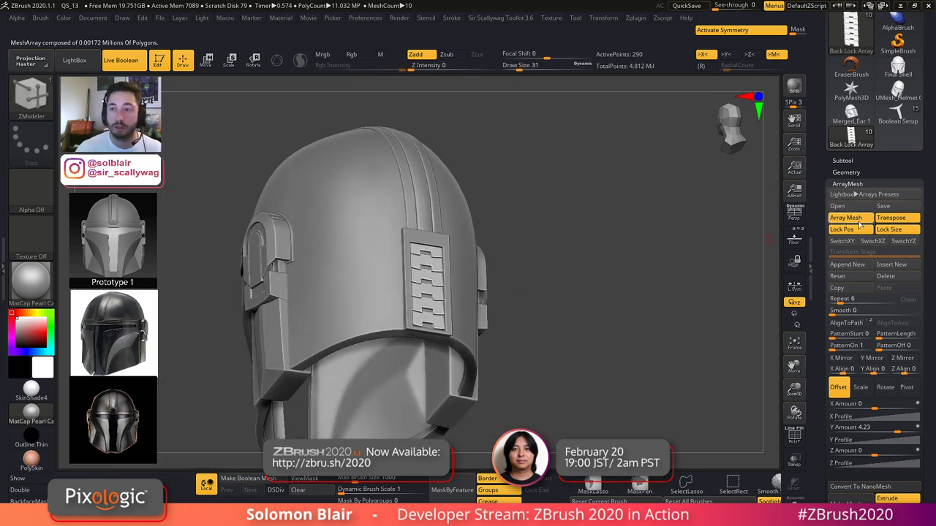
scroll(865, 444, down, 2)
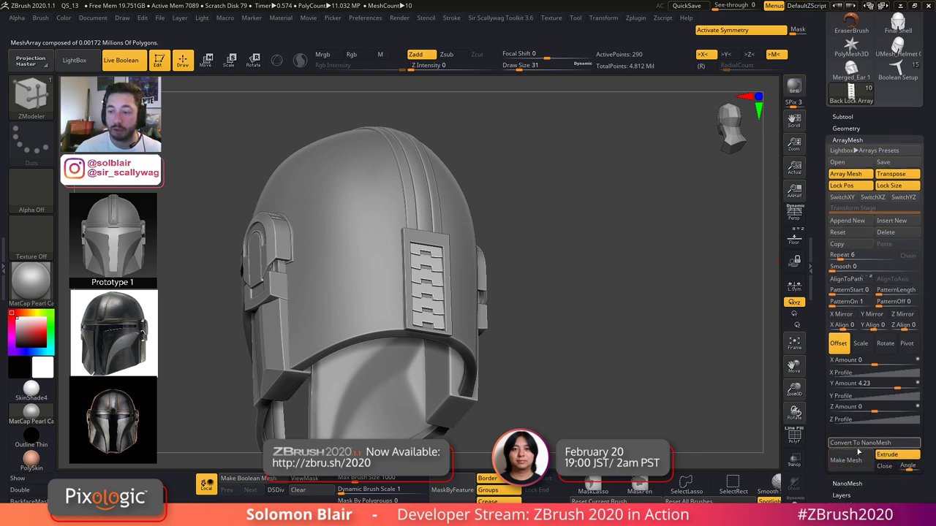
click(846, 460)
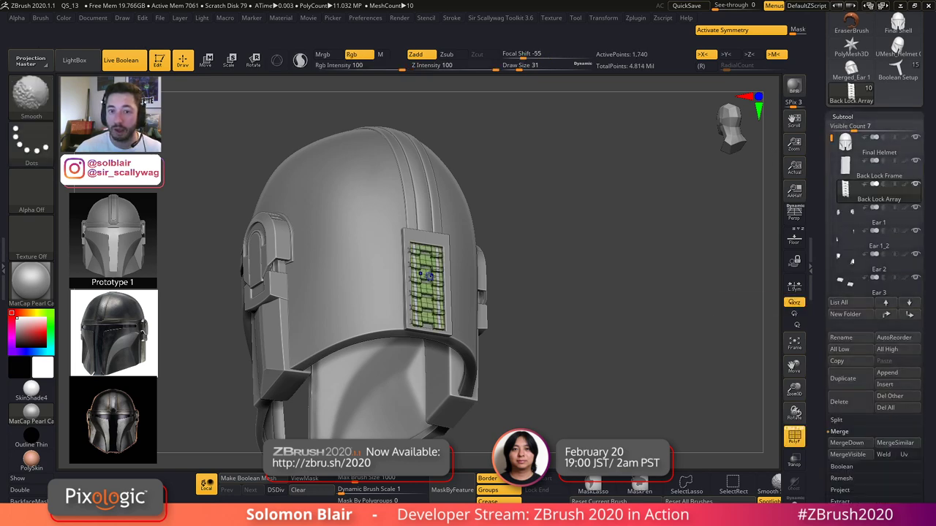
ctrl+right_drag(532, 357, 541, 310)
key(ctrl+w)
ctrl+right_drag(683, 287, 693, 232)
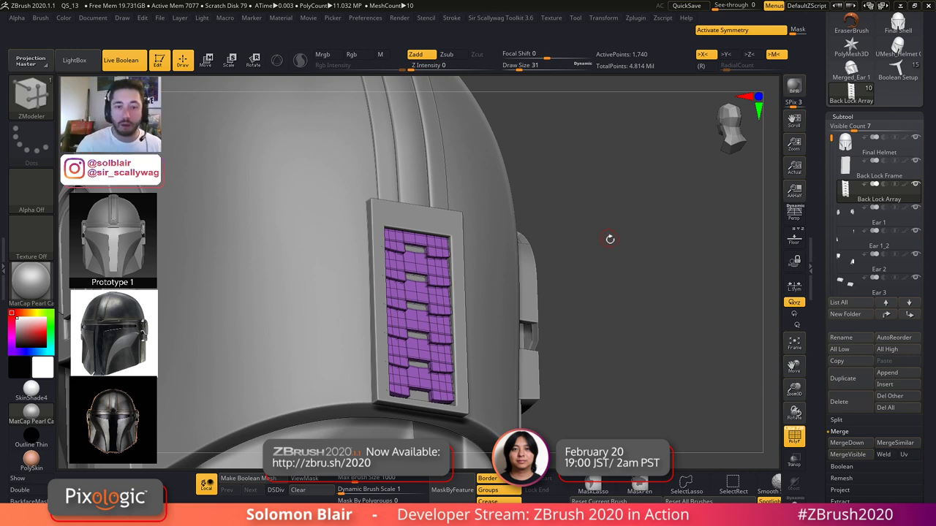
- Try marking the outer polygons on both sides of the isolated lock segments for a ZModeler action
ctrl+right_drag(430, 263, 539, 331)
key(alt+s)
mouse_move(477, 316)
alt+mouse_down()
mouse_move(498, 236)
mouse_move(479, 280)
alt+mouse_up()
mouse_move(476, 411)
alt+mouse_down()
mouse_move(549, 404)
mouse_move(522, 360)
alt+mouse_up()
key(ctrl+z)
mouse_move(476, 426)
alt+mouse_down()
mouse_move(519, 416)
mouse_move(516, 382)
alt+mouse_up()
alt+click(502, 391)
ctrl+right_drag(516, 383, 475, 359)
key(shift+f)
alt+right_drag(613, 391, 659, 366)
key(shift+f)
- Undo the polygon markings on the lock segments
key(ctrl+z)
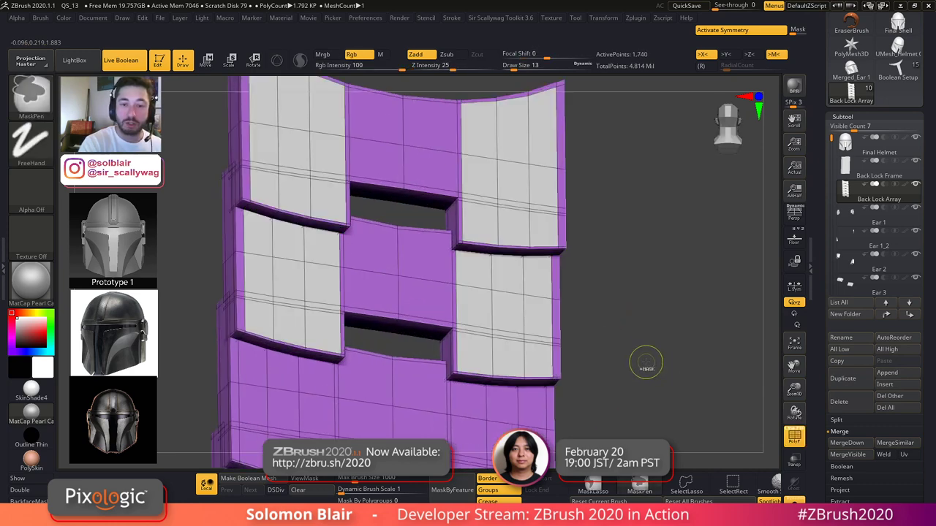
alt+right_drag(618, 342, 596, 385)
key(ctrl+z)
key(ctrl+z)
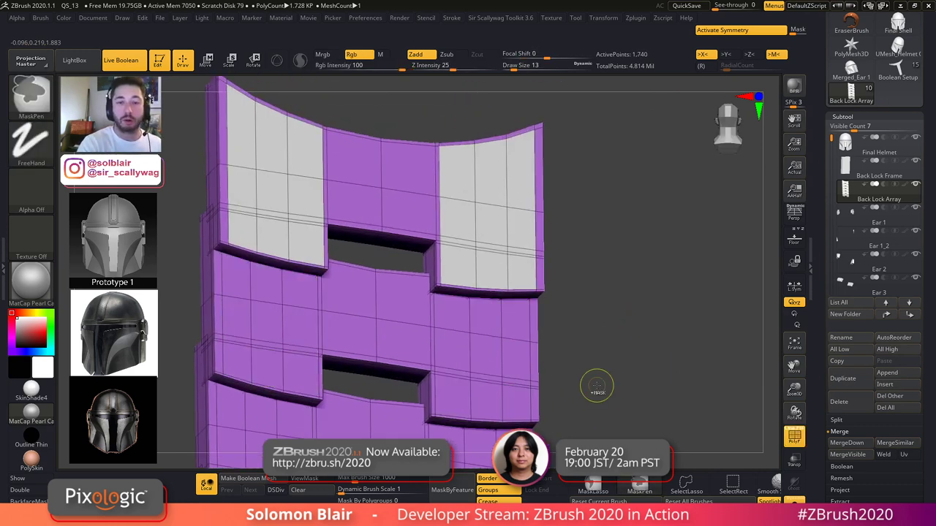
key(ctrl+z)
alt+right_drag(587, 288, 592, 361)
ctrl+right_drag(516, 277, 553, 297)
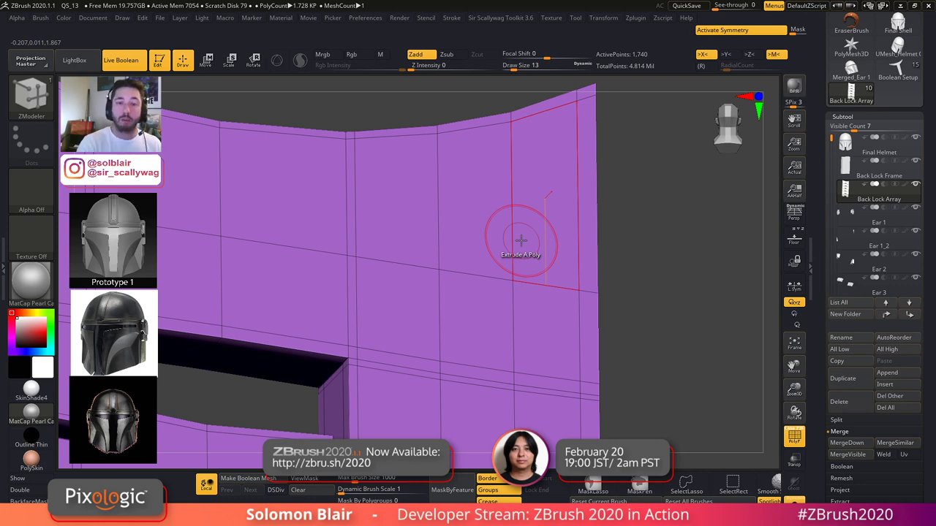
- Set ZModeler's polygon action to QMesh and try raising blocks on both outer edges of the top lock segment
key(space)
click(622, 126)
right_drag(544, 234, 563, 232)
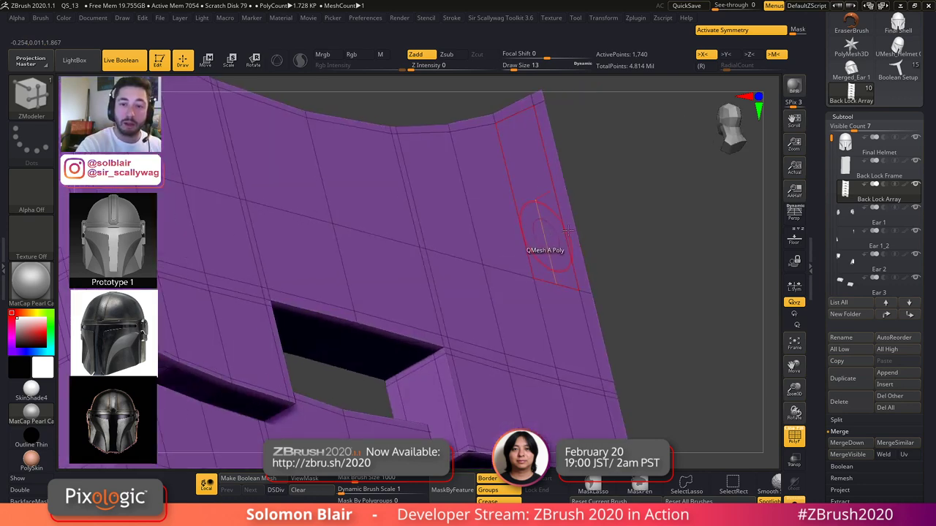
drag(560, 233, 588, 219)
drag(567, 310, 593, 290)
drag(522, 315, 551, 290)
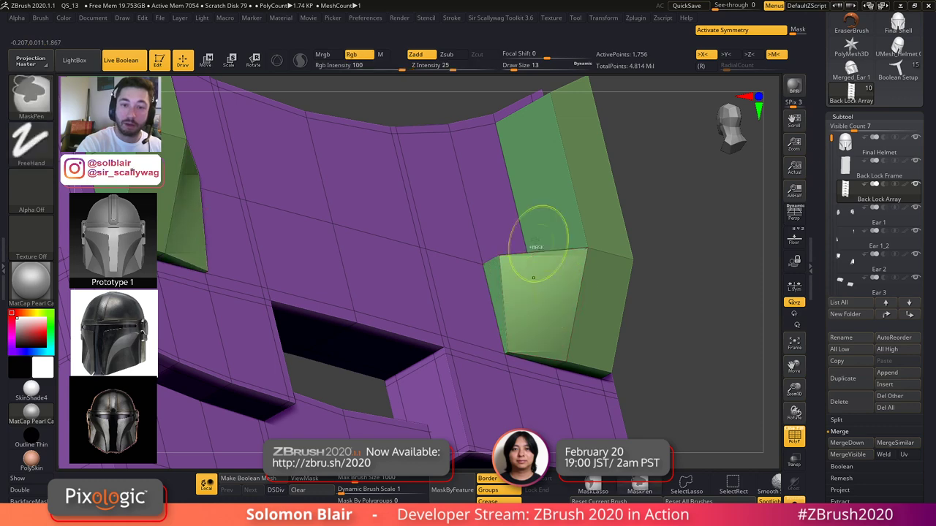
drag(538, 207, 564, 188)
right_drag(564, 188, 660, 299)
key(shift+f)
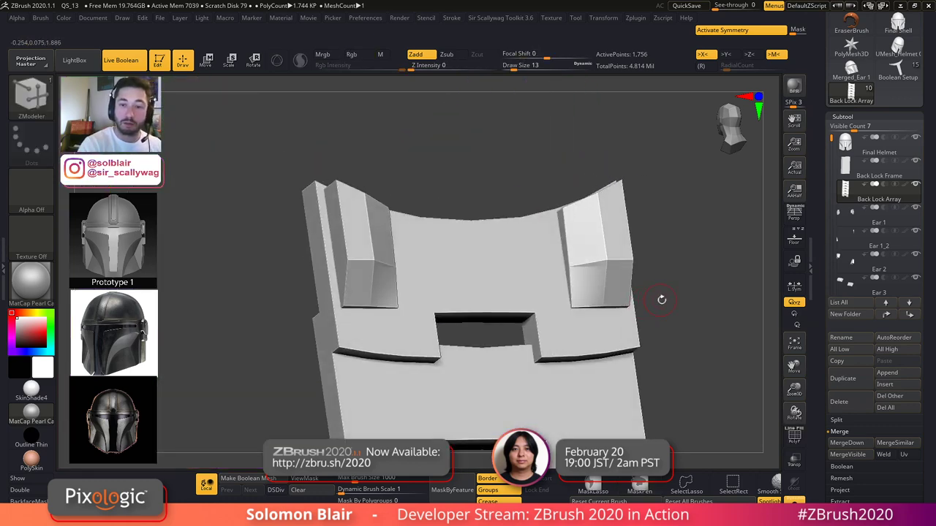
- Undo the raised blocks and try raising one-polygon-wide strips along both sides of the lock segments
key(shift+f)
key(ctrl+z)
key(ctrl+z)
key(ctrl+z)
drag(615, 291, 637, 268)
alt+right_drag(699, 274, 652, 345)
key(shift+f)
key(shift+f)
right_drag(652, 345, 696, 359)
key(alt+s)
key(shift+f)
- Undo the strip edits and the mesh conversion back to the live ArrayMesh
key(ctrl+z)
key(ctrl+z)
key(ctrl+z)
key(shift+f)
key(ctrl+z)
key(ctrl+shift+z)
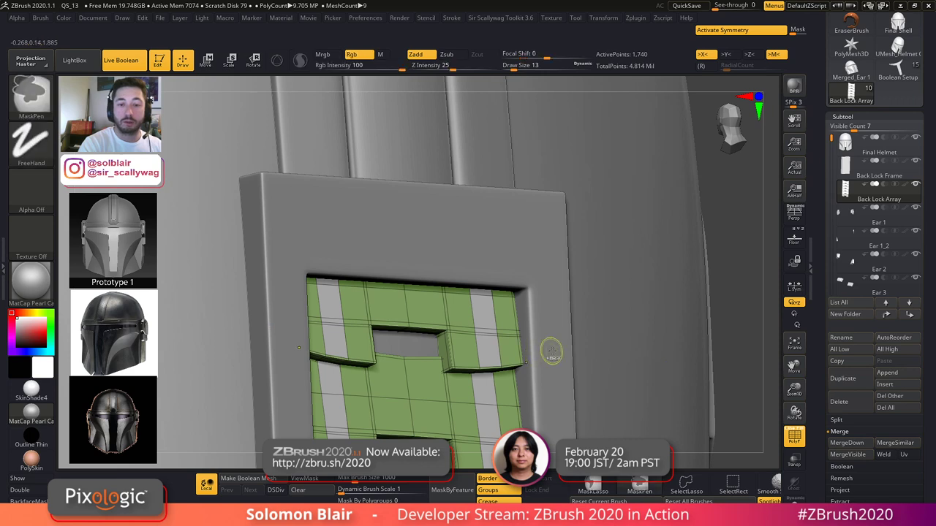
key(ctrl+z)
key(ctrl+z)
ctrl+right_drag(612, 359, 581, 347)
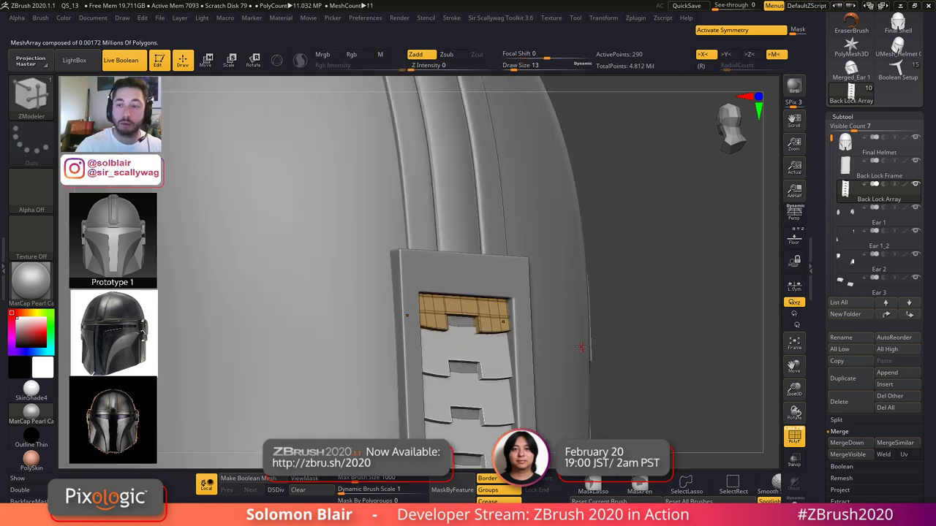
- Convert the Back Lock Array's six repeats into real geometry with ArrayMesh Make Mesh
key(ctrl+shift)
click(867, 114)
click(852, 142)
click(845, 460)
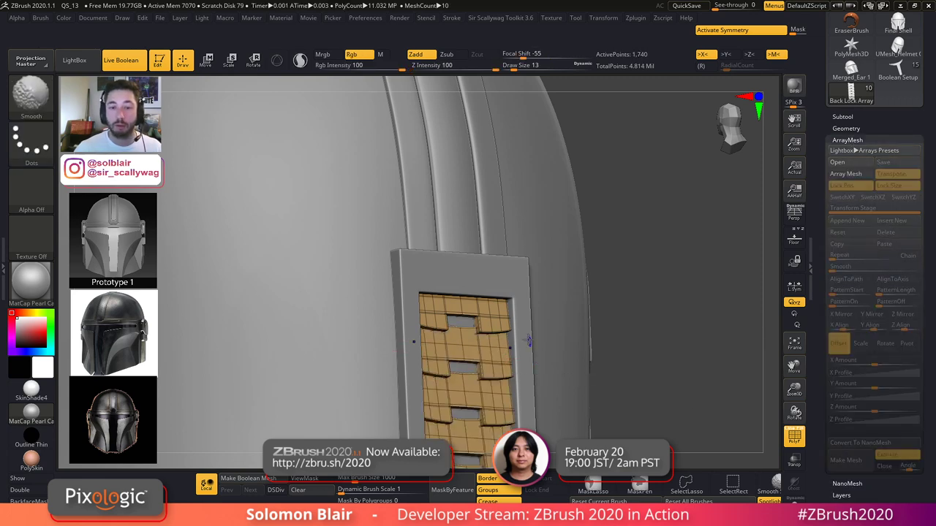
- Select the Move brush and examine the converted Back Lock Array's wireframe, both isolated and inside its frame
key(b)
key(m)
key(v)
key(alt+s)
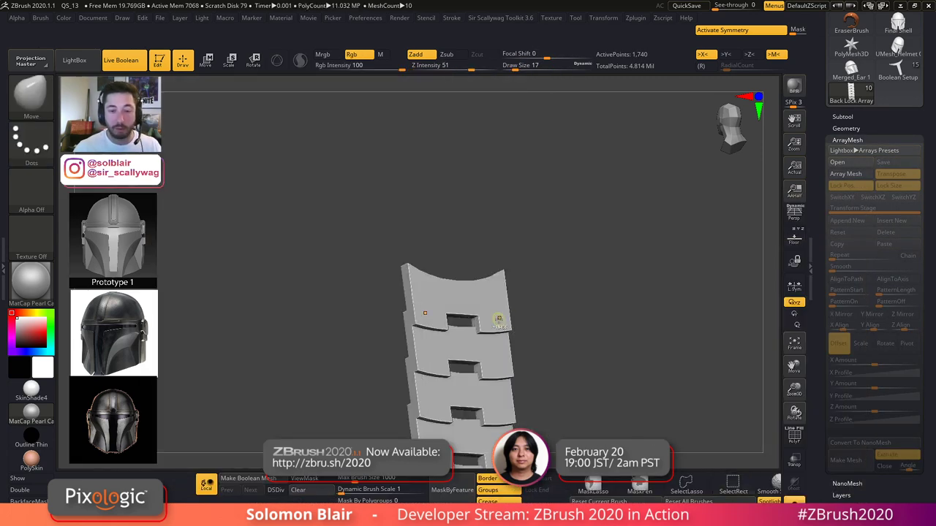
ctrl+right_drag(500, 320, 483, 332)
key(shift+f)
key(s)
drag(483, 333, 485, 333)
mouse_move(485, 333)
alt+right_down()
mouse_move(495, 286)
mouse_move(485, 249)
alt+right_up()
mouse_move(485, 249)
ctrl+right_down()
mouse_move(472, 273)
mouse_move(453, 282)
mouse_move(473, 231)
mouse_move(522, 241)
ctrl+right_up()
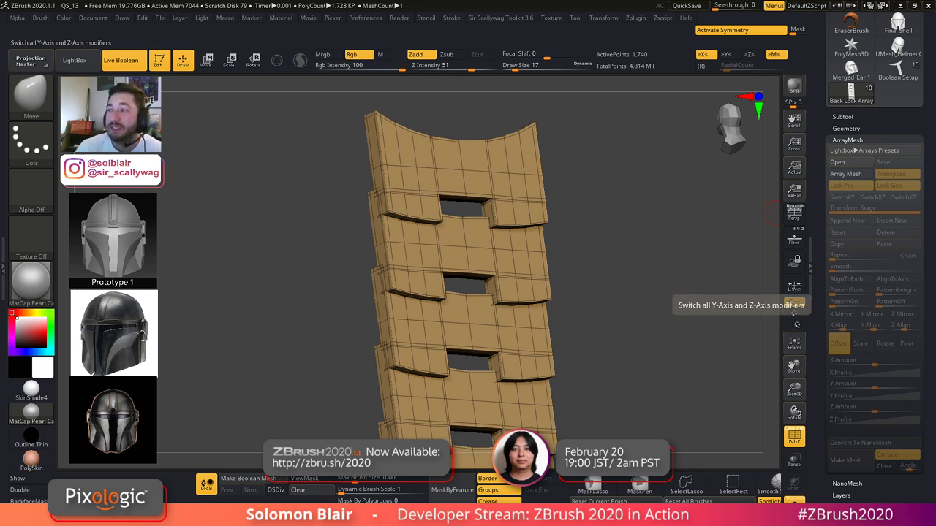
alt+right_drag(576, 267, 552, 235)
key(ctrl+shift+s)
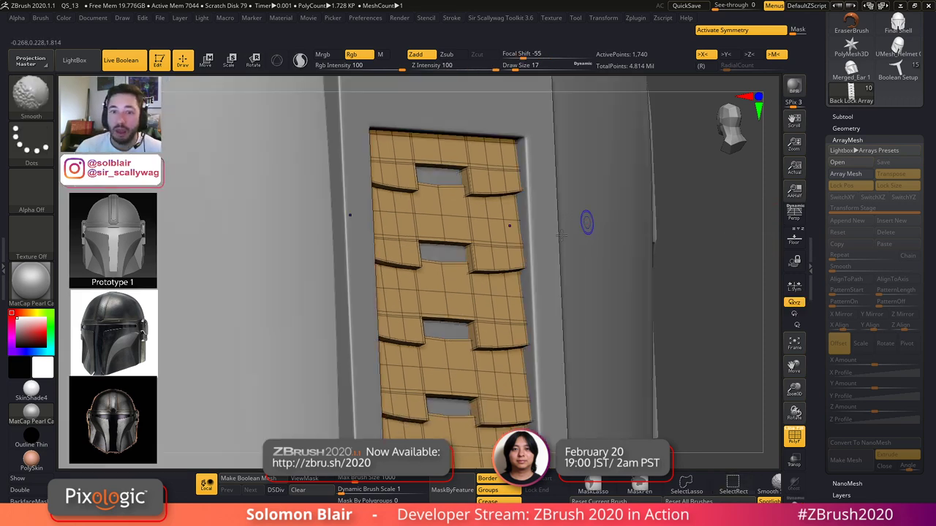
- Examine the isolated Back Lock Array's segments with and without the wireframe
key(shift+f)
key(ctrl+shift+s)
key(shift+f)
alt+right_drag(578, 278, 549, 242)
click(842, 117)
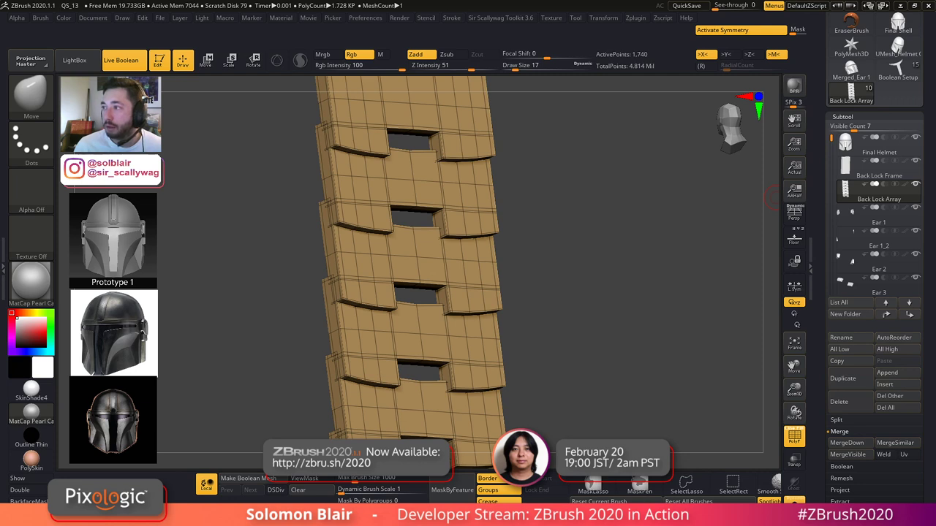
alt+drag(553, 249, 549, 278)
alt+drag(654, 265, 657, 256)
- Examine the Back Lock Frame's wireframe, then select Final Helmet and show all parts without the wireframe
click(848, 163)
key(shift+f)
ctrl+right_drag(468, 263, 463, 217)
key(shift+f)
click(857, 117)
click(851, 116)
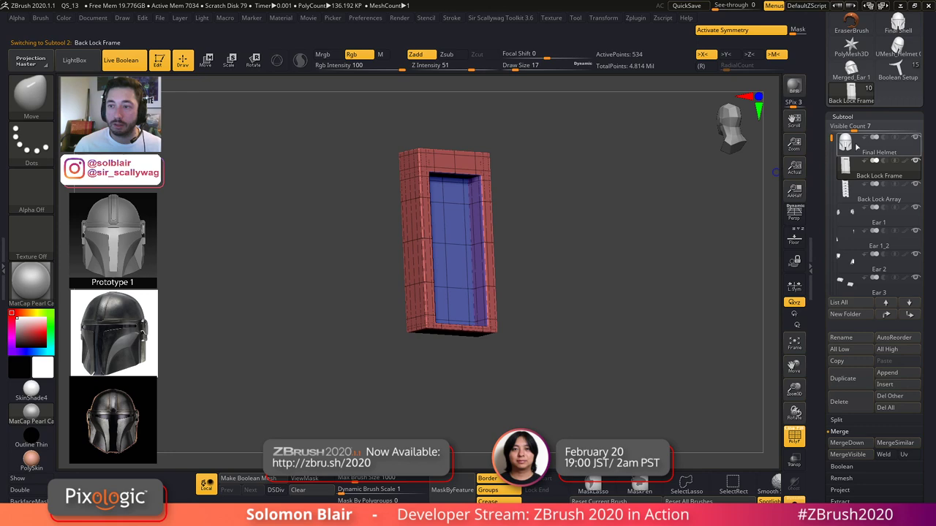
click(856, 147)
key(ctrl+shift+s)
key(shift+f)
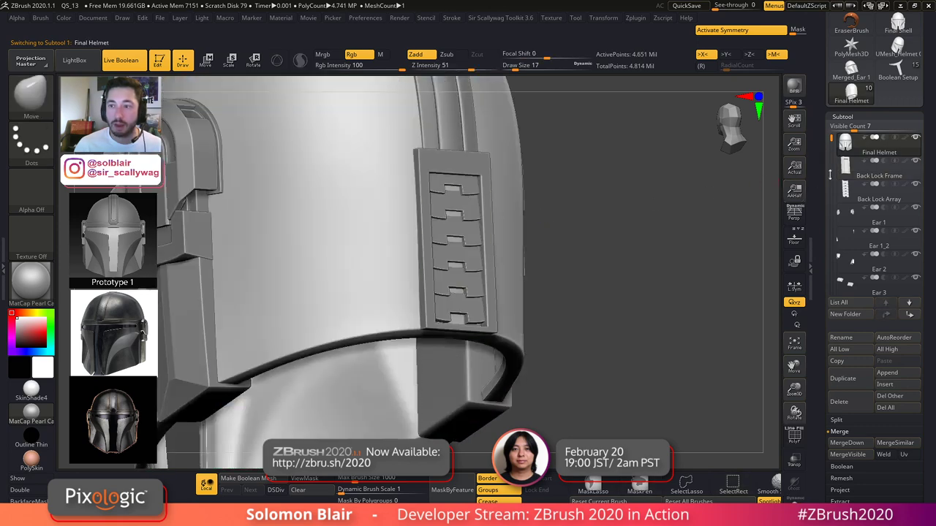
- Isolate the Back Lock Frame, turn on its dynamic subdivision and apply it as real subdivision levels
click(848, 117)
click(846, 128)
click(851, 245)
click(850, 246)
key(shift+f)
key(ctrl+shift+s)
ctrl+right_drag(521, 155, 620, 242)
key(shift+f)
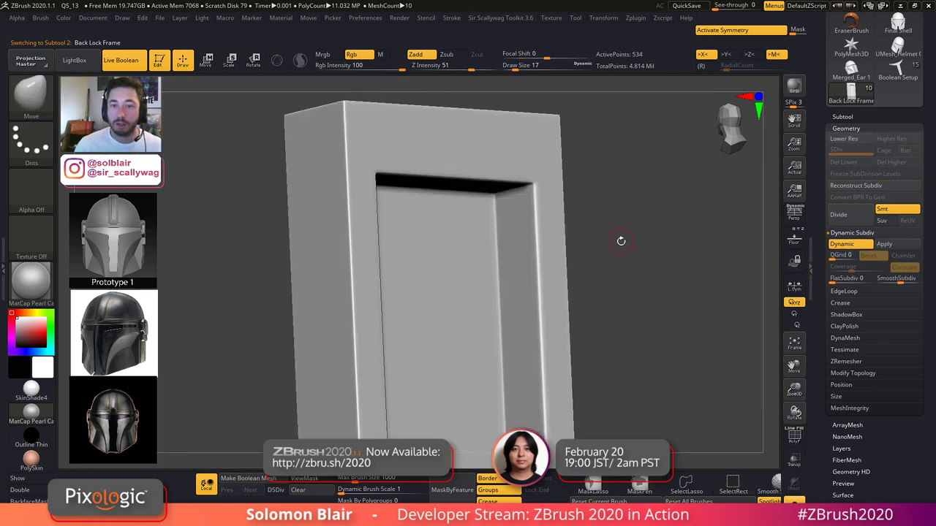
click(884, 244)
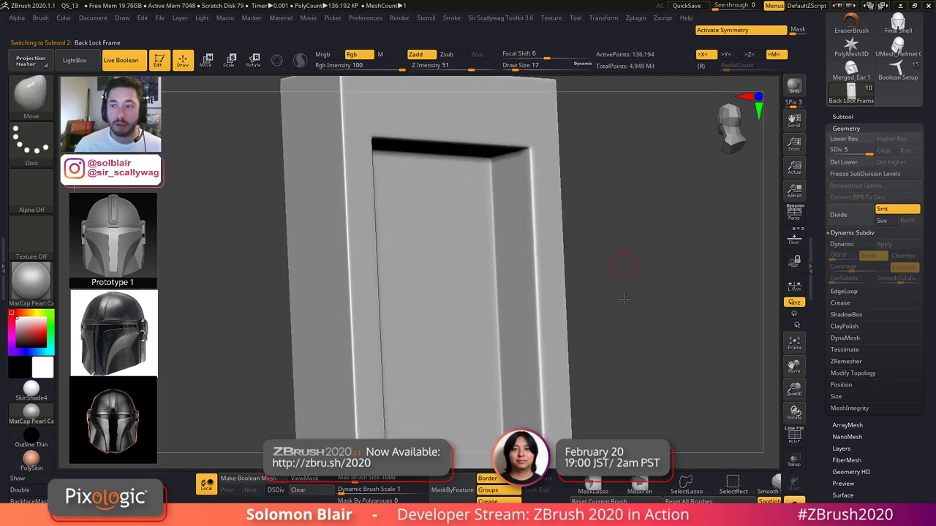
- Turn on dynamic subdivision for the Back Lock Array and Ear 1 and apply it on both
drag(623, 267, 700, 224)
key(Down)
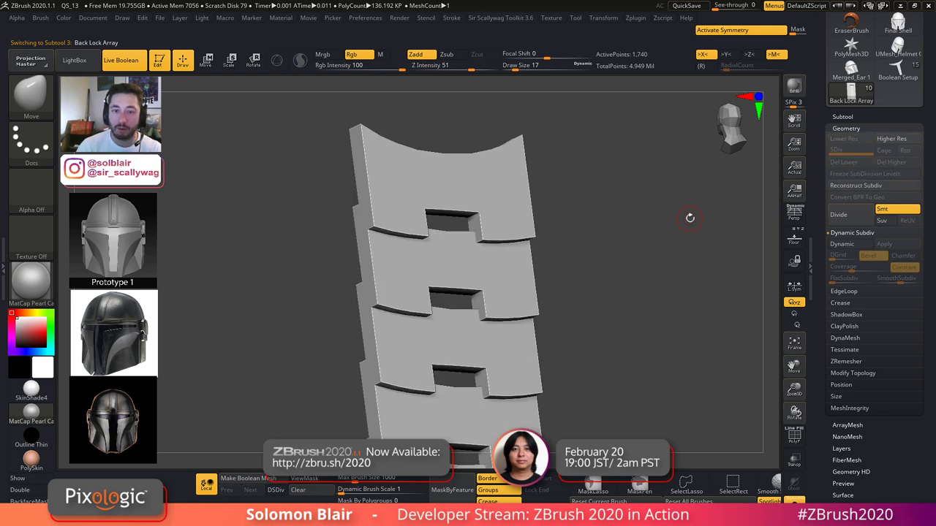
key(d)
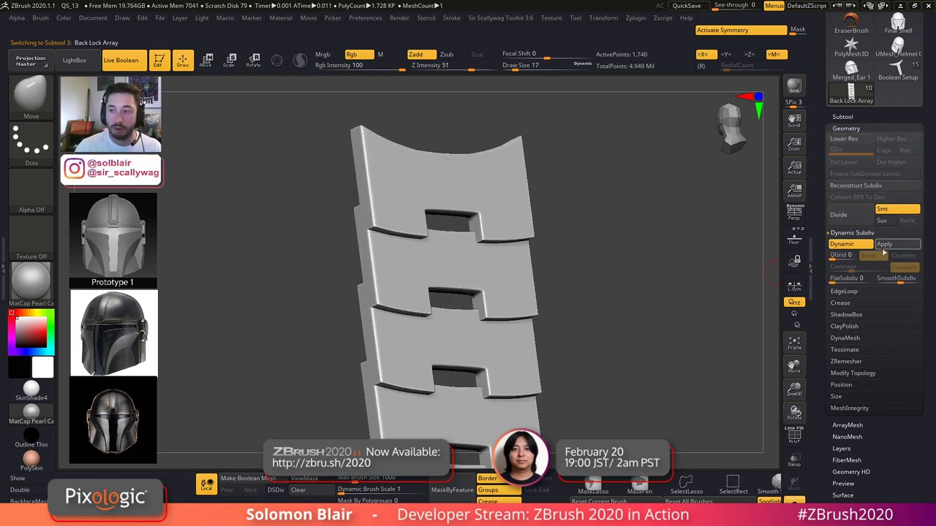
click(884, 246)
key(Down)
key(d)
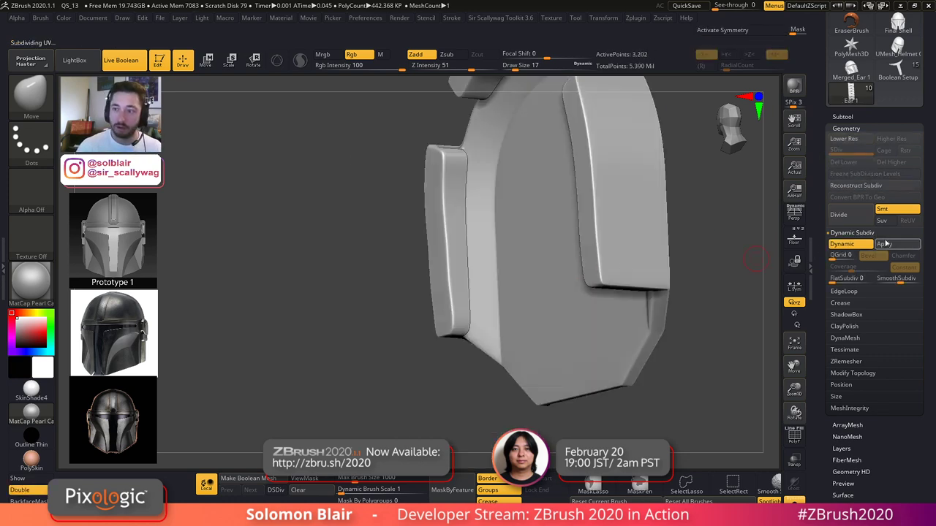
click(887, 245)
alt+right_drag(526, 237, 329, 292)
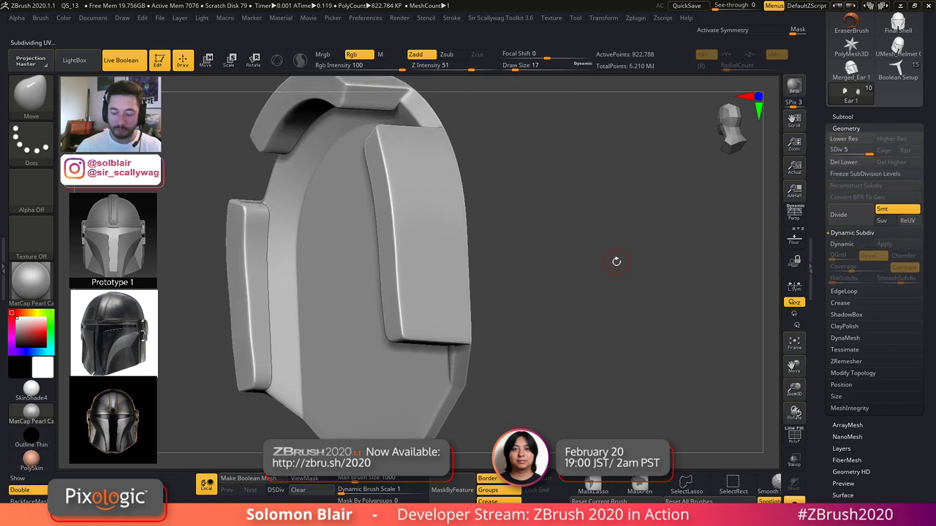
- Apply the dynamic subdivision on Ear 1_2, Ear 2, Ear 3, Ear 4, Ear 5 and Mohawk Build 2
key(Down)
click(898, 246)
key(Down)
click(898, 247)
key(Down)
click(899, 247)
key(Down)
click(898, 247)
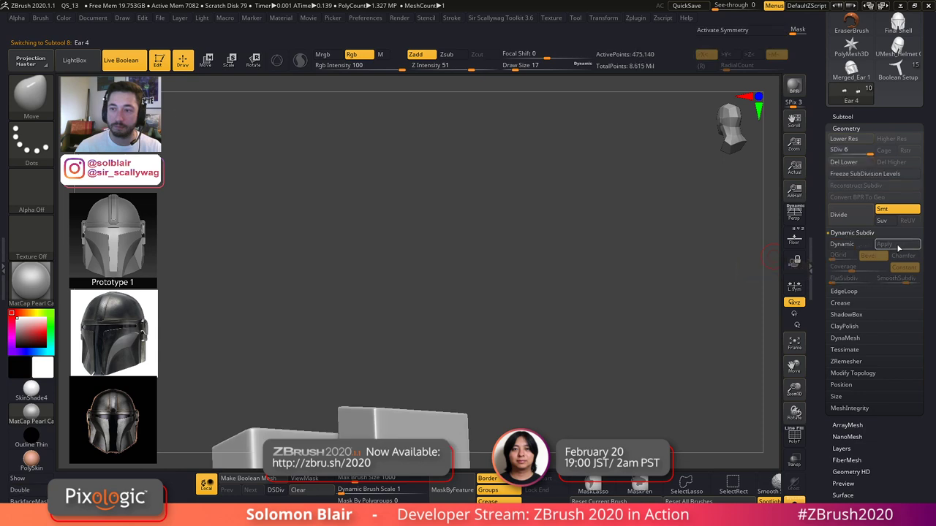
key(Down)
key(Down)
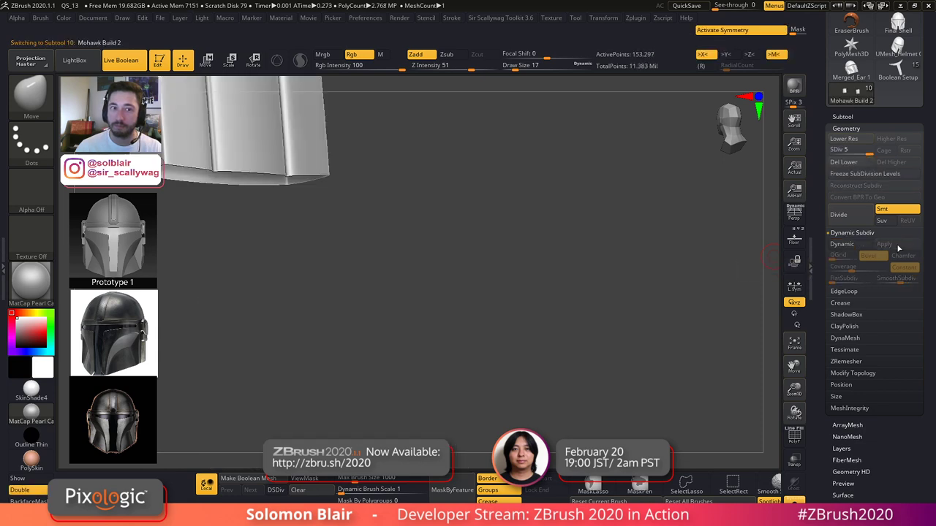
- Inspect Mohawk Build 2's subdivided surface and wireframe on the helmet and set the Draw Size to 37
alt+right_drag(399, 141, 484, 277)
key(shift+f)
alt+right_drag(362, 245, 482, 310)
alt+right_drag(542, 339, 509, 319)
drag(524, 326, 567, 283)
drag(357, 257, 384, 252)
ctrl+right_drag(384, 252, 466, 274)
key(shift+f)
key(alt+s)
key(s)
alt+right_drag(582, 293, 351, 271)
key(s)
drag(396, 279, 401, 279)
alt+right_drag(418, 272, 500, 287)
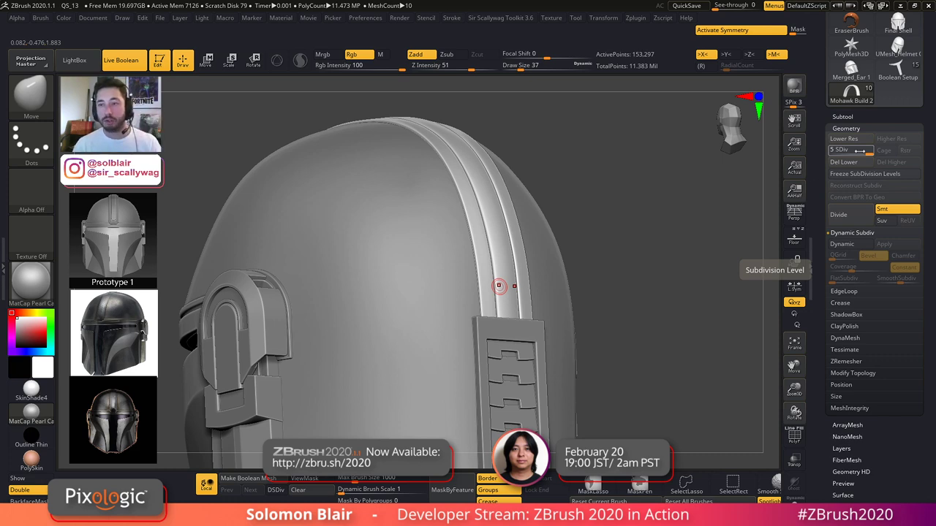
- Compare the older Merged_Ear 1 tool with the separate subdivided helmet parts, including Final Helmet and Mohawk Build 2
click(868, 70)
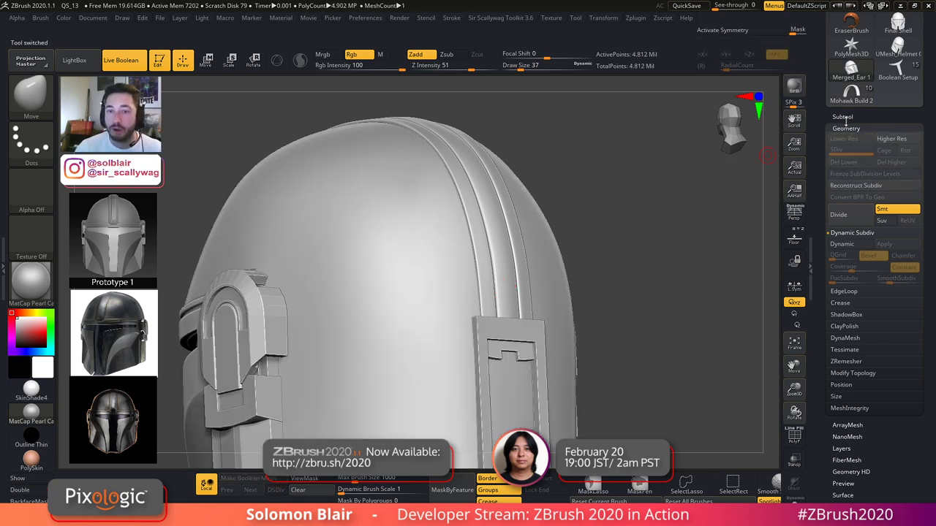
click(852, 95)
click(841, 117)
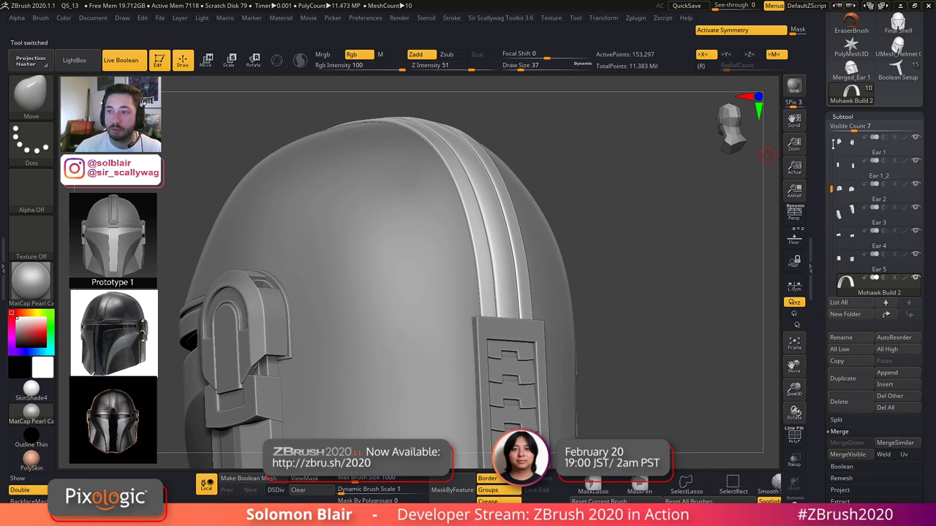
click(846, 144)
alt+click(507, 238)
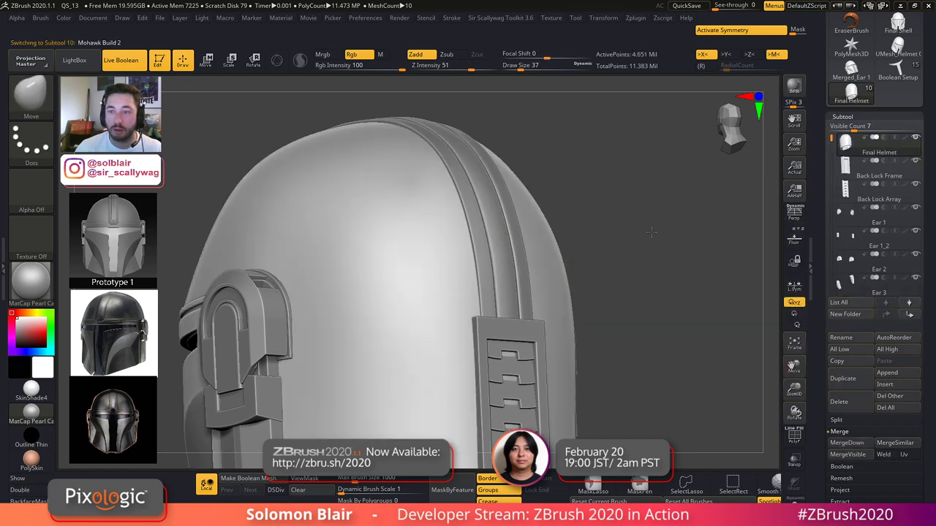
ctrl+shift+click(584, 249)
click(868, 117)
click(851, 129)
click(851, 71)
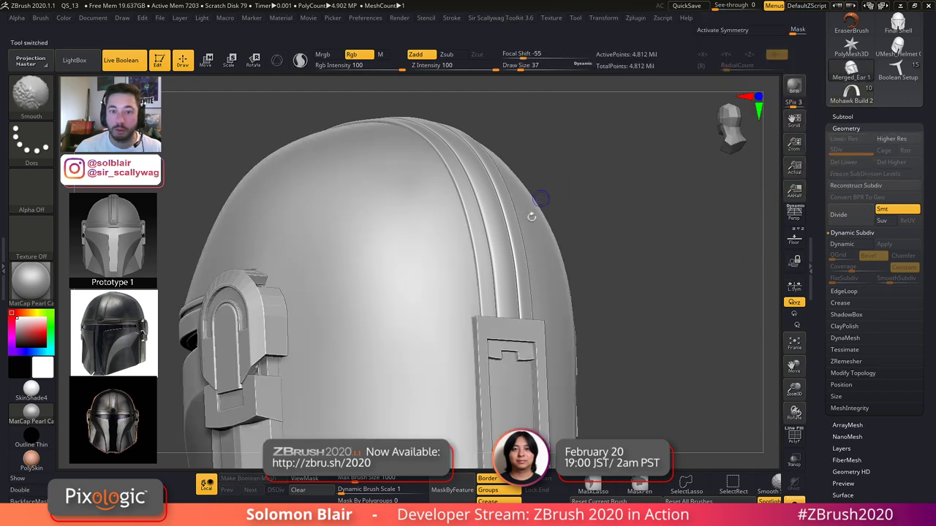
- Check the Merged_Ear 1 tool's wireframe, delete that outdated tool and return to Mohawk Build 2
key(shift+f)
drag(577, 211, 530, 239)
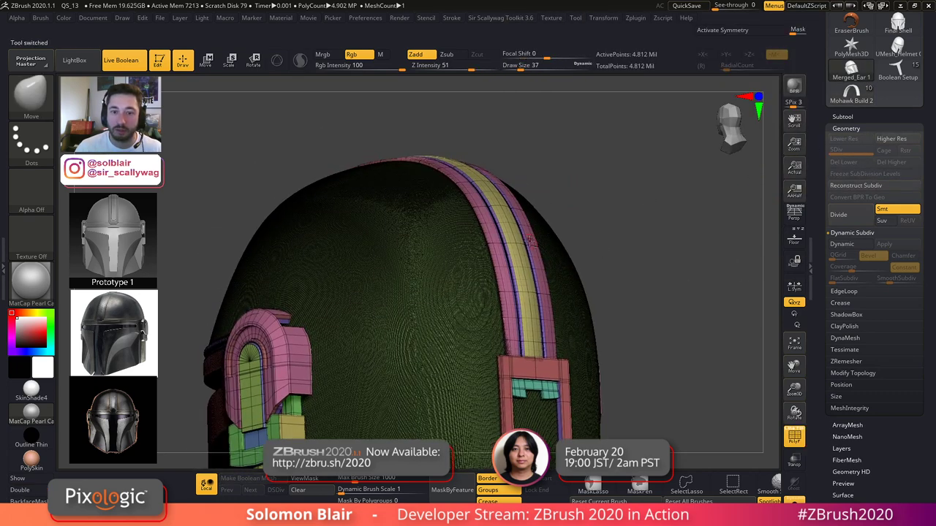
drag(500, 350, 503, 381)
click(843, 116)
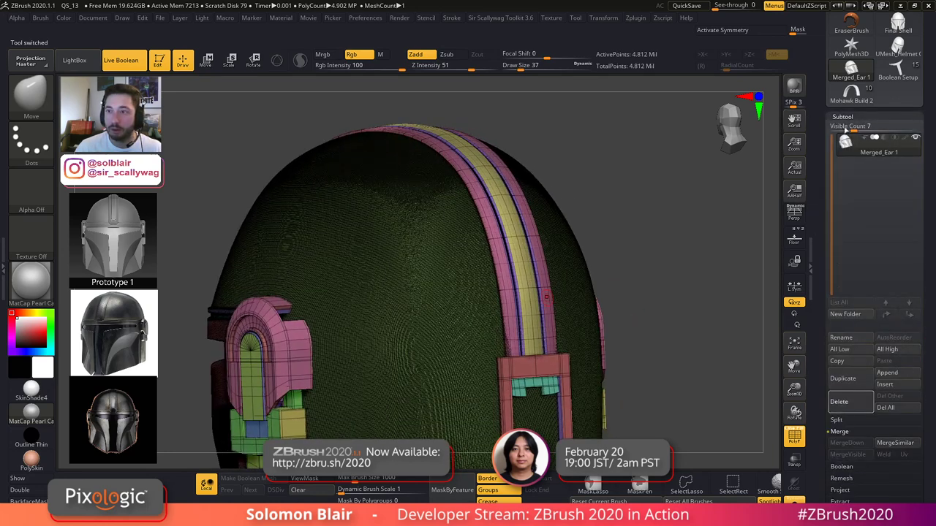
click(898, 70)
key(shift+f)
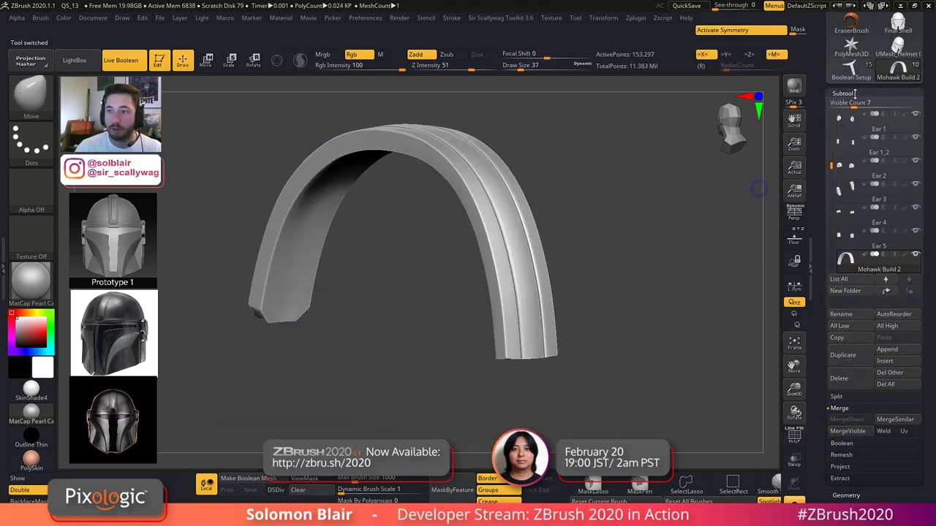
- Check the isolated Mohawk Build 2's subdivision levels and look through the subtool list
click(854, 93)
click(848, 104)
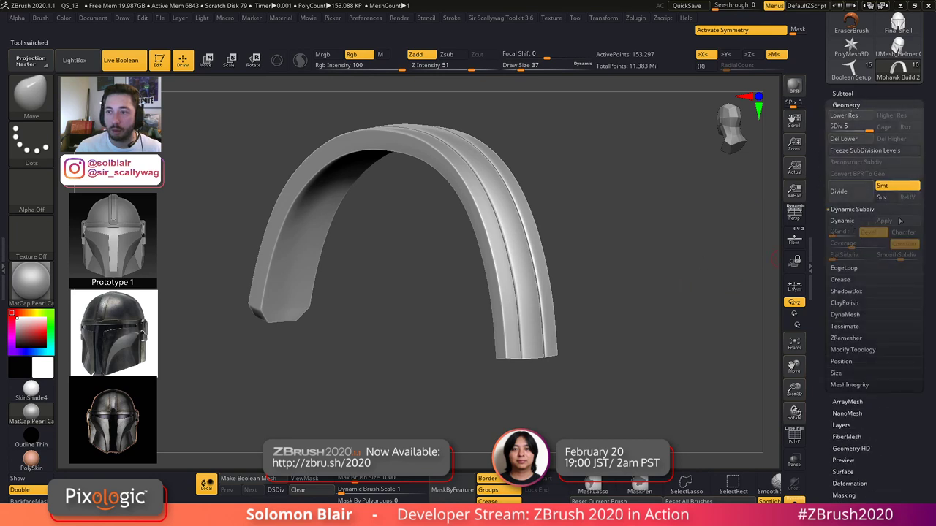
click(845, 94)
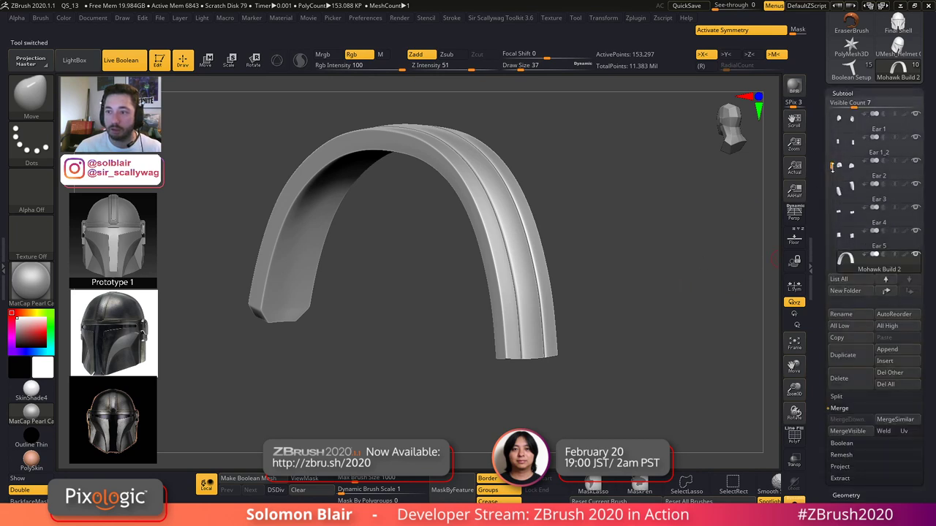
drag(832, 168, 832, 188)
ctrl+shift+click(757, 386)
key(shift+f)
key(shift+f)
- Select the Back Lock Frame on the full helmet and check its subdivision levels
alt+click(542, 362)
click(857, 93)
click(857, 94)
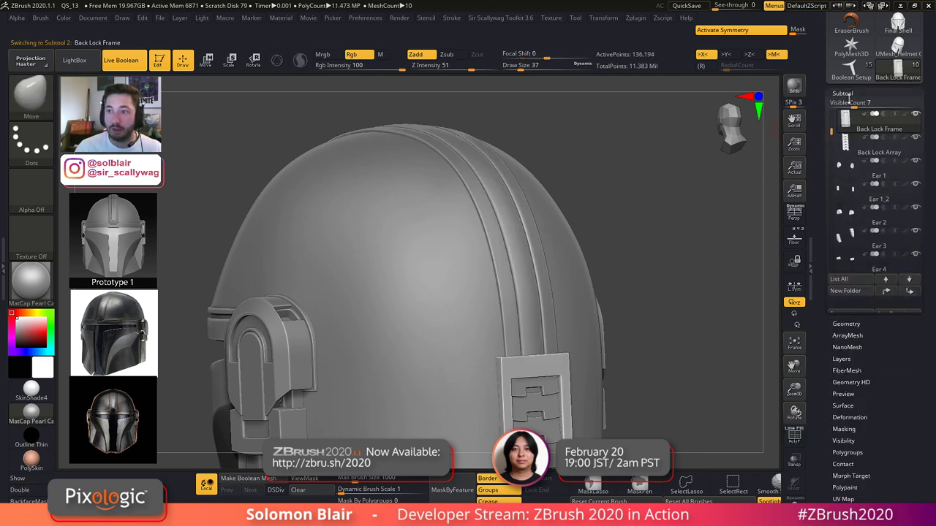
click(848, 92)
click(852, 107)
ctrl+right_drag(678, 160, 644, 190)
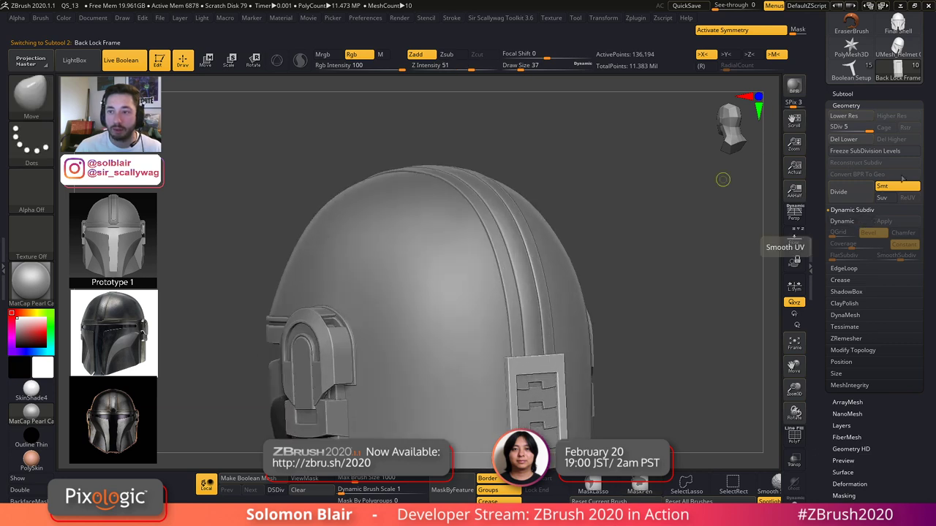
- Merge all visible subtools into a new single tool and switch to the merged helmet
mouse_move(647, 281)
alt+right_down()
mouse_move(618, 267)
mouse_move(565, 280)
alt+right_up()
key(shift+f)
key(shift+f)
click(844, 95)
right_drag(658, 291, 711, 295)
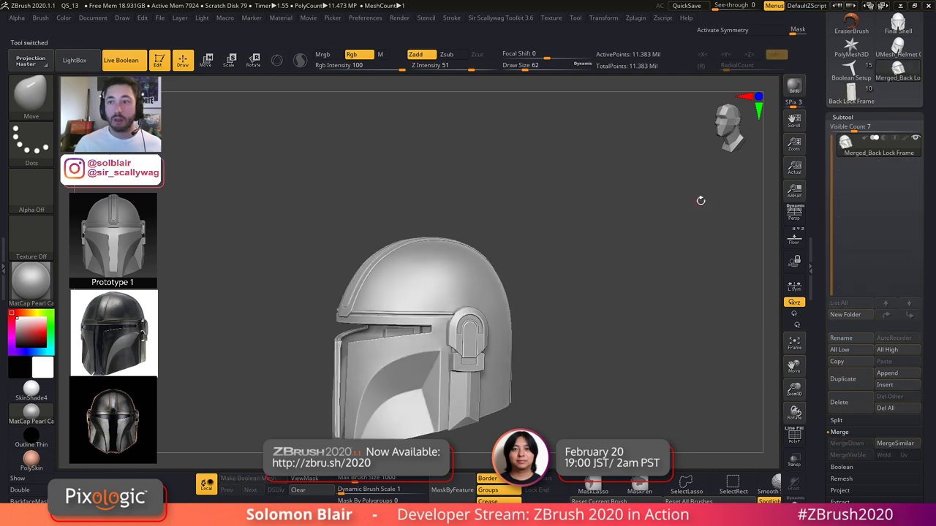
drag(684, 205, 587, 234)
- Inspect the merged helmet's wireframe, dome, mohawk, ear and visor surfaces from several angles
key(shift+f)
click(857, 115)
key(shift+f)
ctrl+right_drag(475, 329, 687, 377)
right_drag(530, 377, 745, 173)
click(840, 117)
click(841, 118)
click(854, 128)
drag(575, 279, 528, 279)
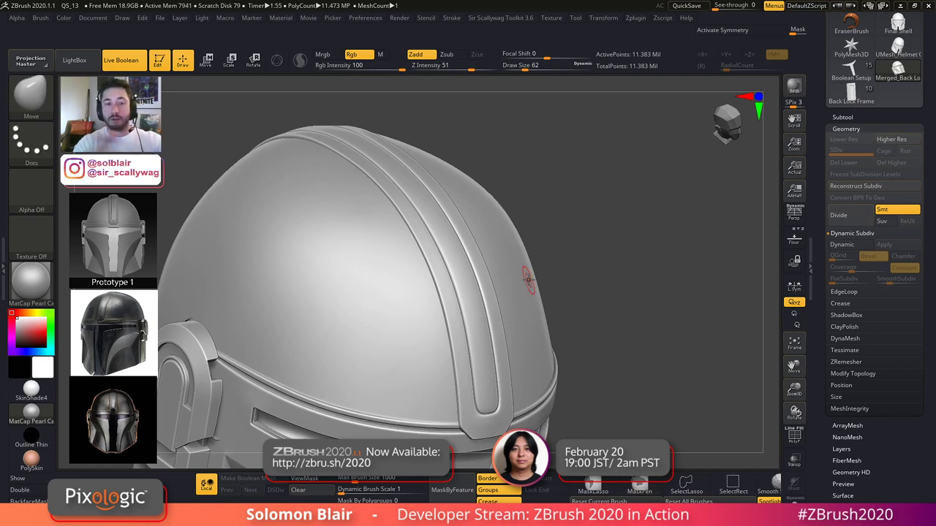
drag(622, 373, 630, 354)
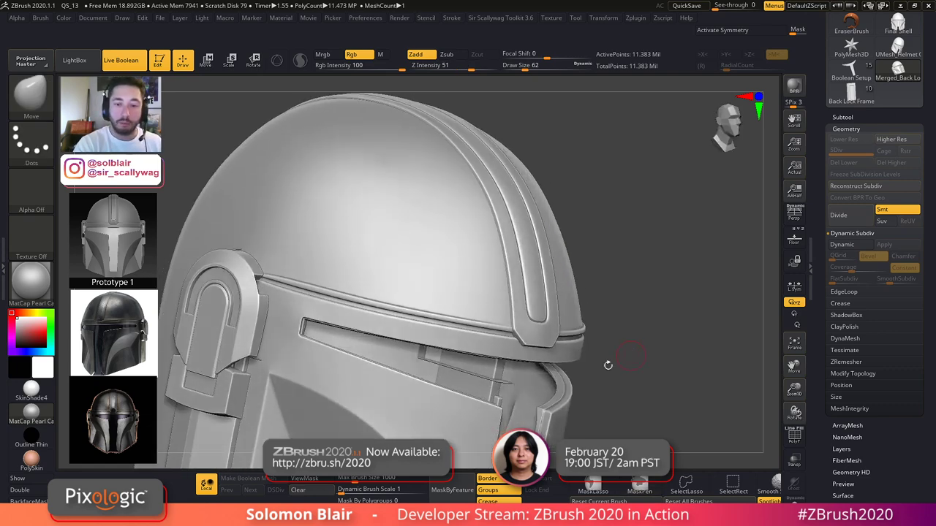
alt+right_drag(533, 310, 684, 264)
mouse_move(413, 319)
right_down()
mouse_move(421, 308)
mouse_move(445, 326)
mouse_move(413, 310)
right_up()
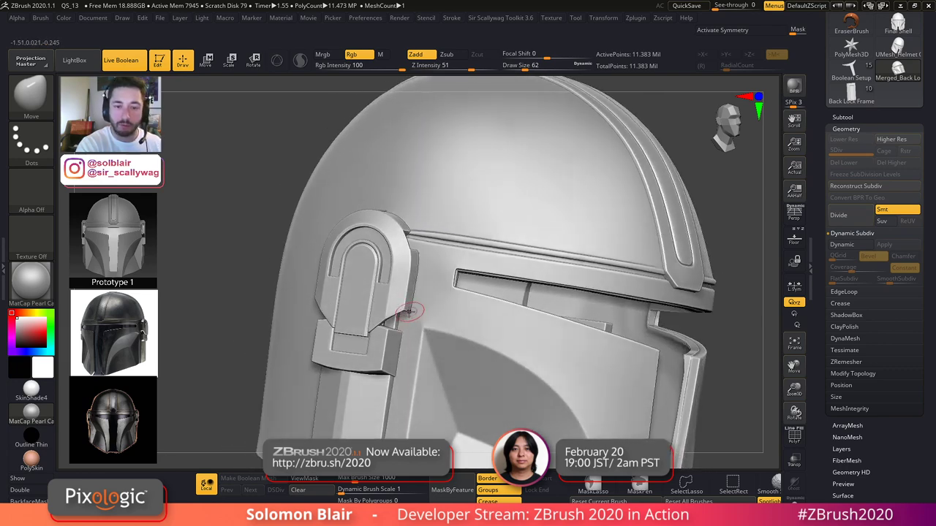
- Turn on X symmetry and double-sided display for the merged helmet
key(x)
key(])
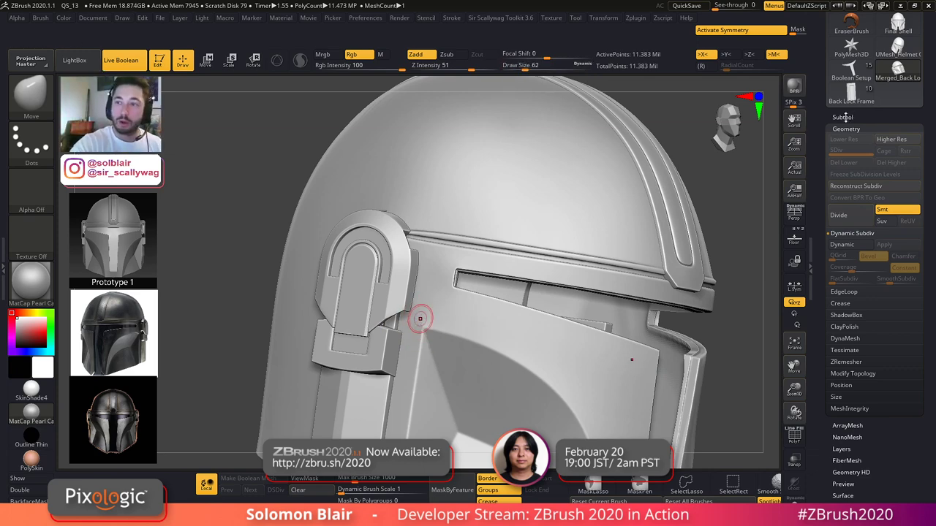
drag(848, 117, 848, 271)
drag(829, 454, 829, 162)
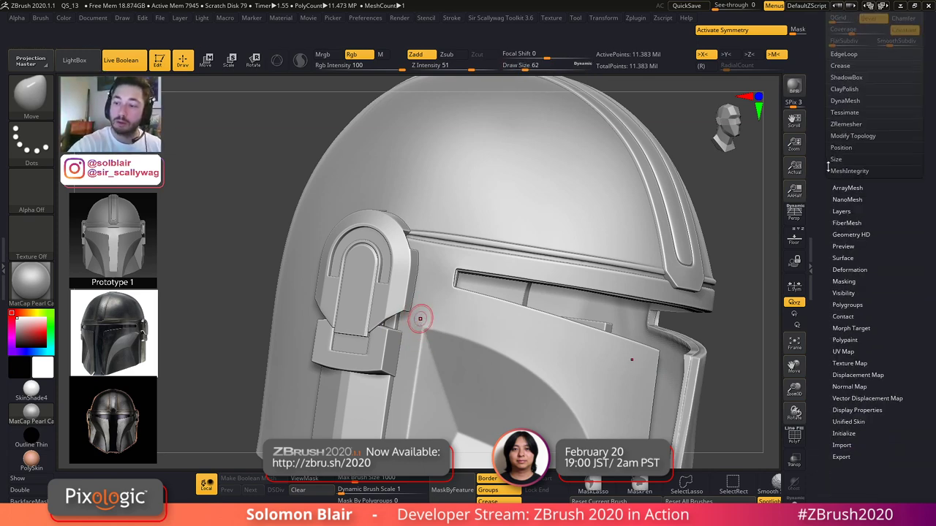
click(867, 410)
click(849, 233)
right_drag(409, 243, 401, 319)
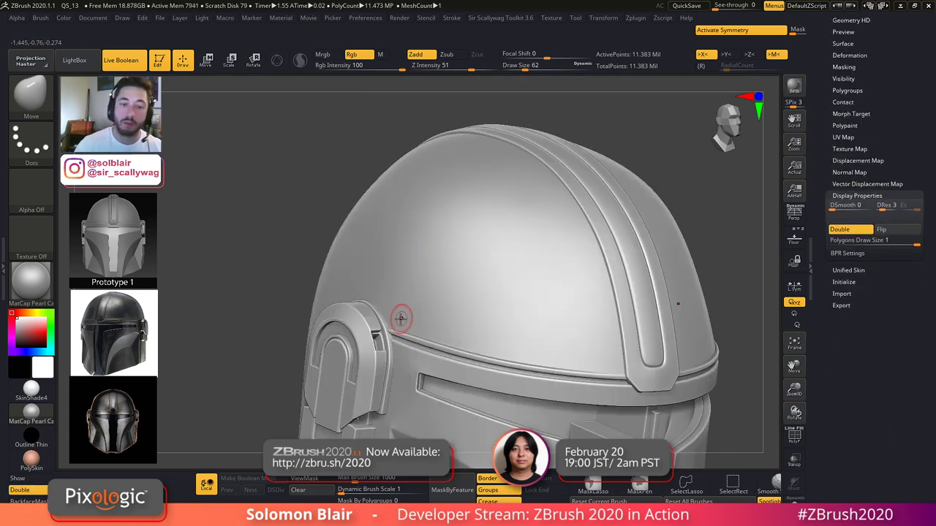
- Return to the Back Lock Frame tool with the separate parts, select Ear 2 and show its wireframe
scroll(846, 129, up, 3)
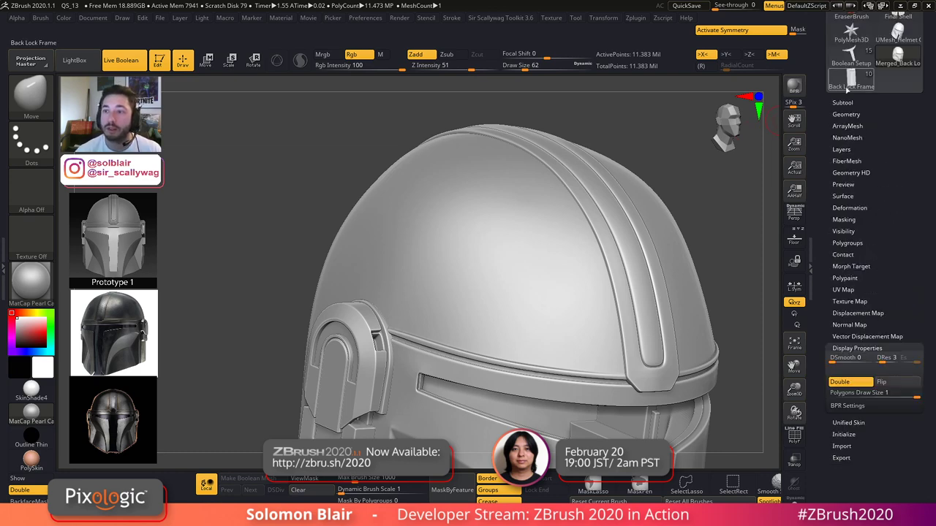
click(848, 84)
alt+click(387, 347)
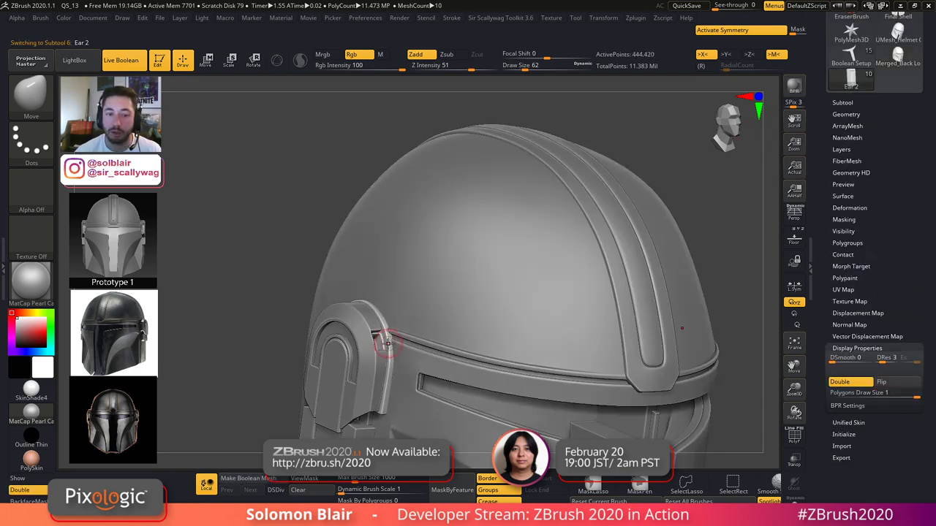
key(shift+f)
ctrl+right_drag(389, 349, 398, 395)
- Undo the subdivision applied to Ear 2 so its base mesh can be edited
key(d)
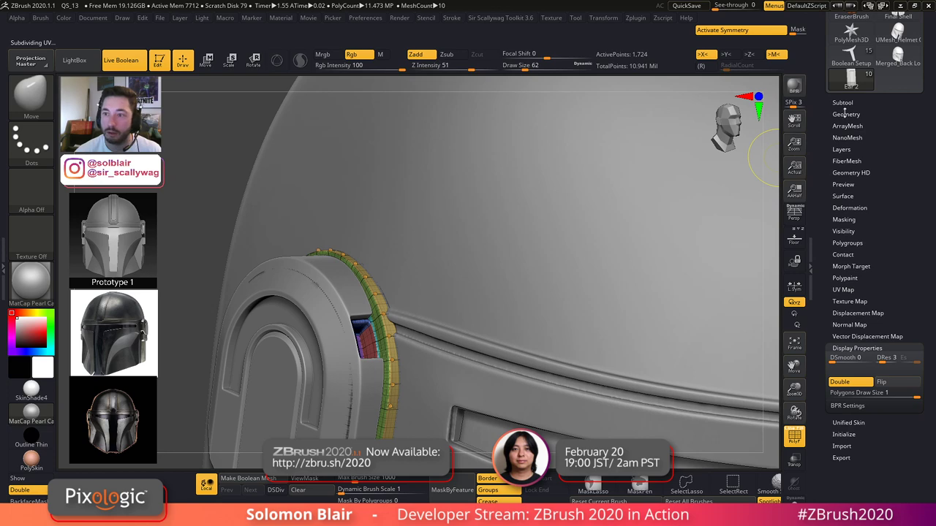
click(845, 115)
click(897, 230)
key(ctrl+z)
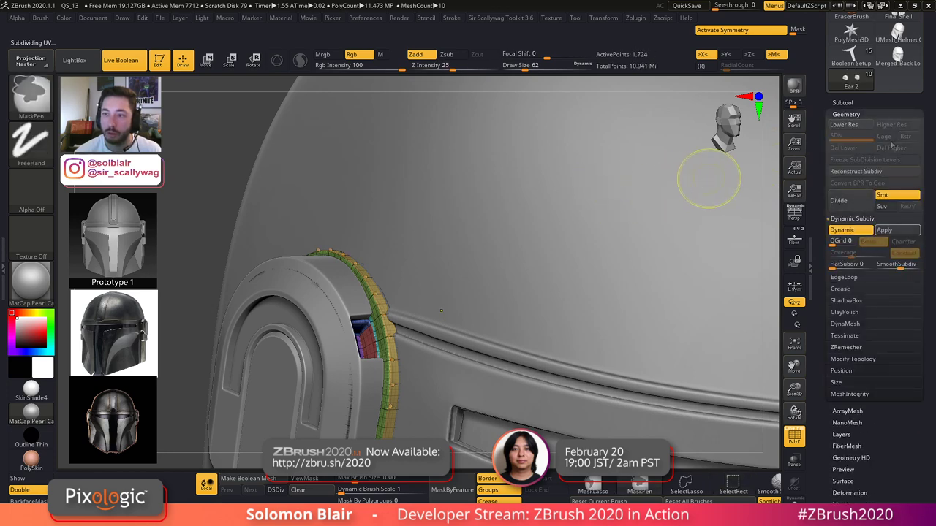
- Turn off Ear 2's dynamic subdivision preview and isolate the part with its wireframe shown
key(shift+f)
key(shift+d)
key(shift+f)
key(alt+s)
mouse_move(435, 247)
ctrl+right_down()
mouse_move(412, 278)
mouse_move(454, 249)
mouse_move(481, 253)
mouse_move(449, 253)
ctrl+right_up()
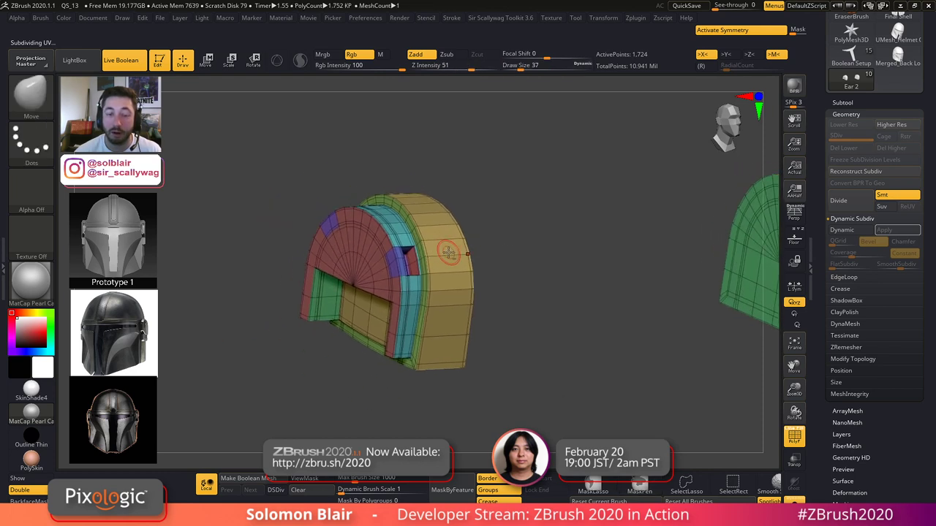
- Turn off double-sided display and the wireframe for Ear 2, and open its display properties
click(29, 492)
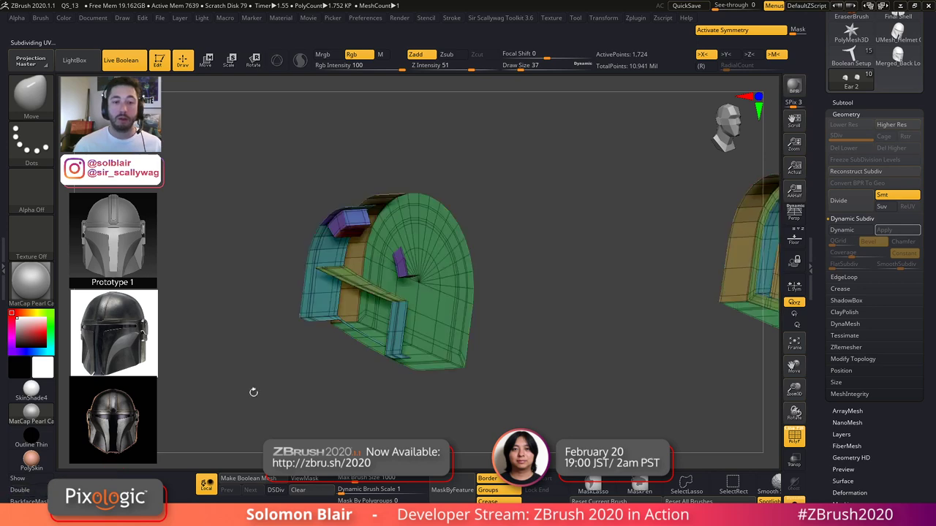
key(shift+f)
mouse_move(390, 256)
right_down()
mouse_move(397, 259)
mouse_move(388, 238)
right_up()
key(f)
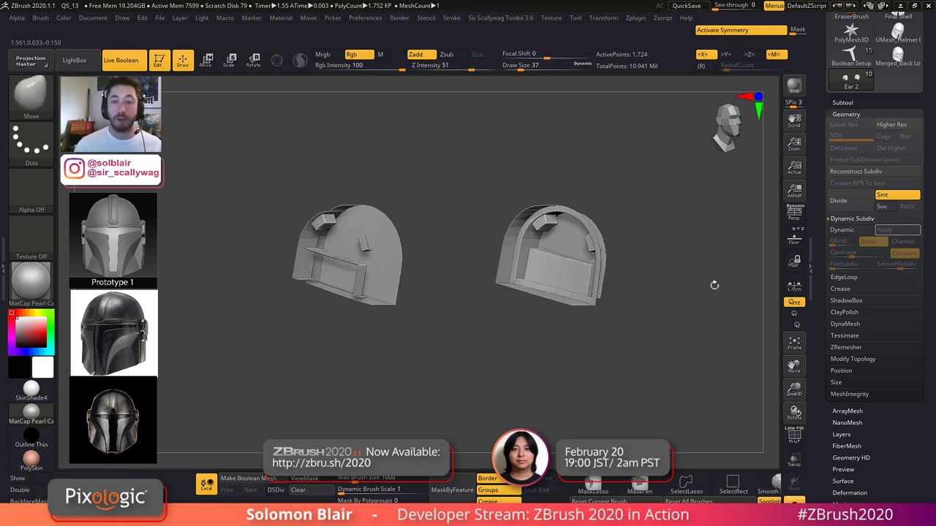
click(843, 114)
drag(821, 80, 821, 230)
drag(904, 491, 904, 340)
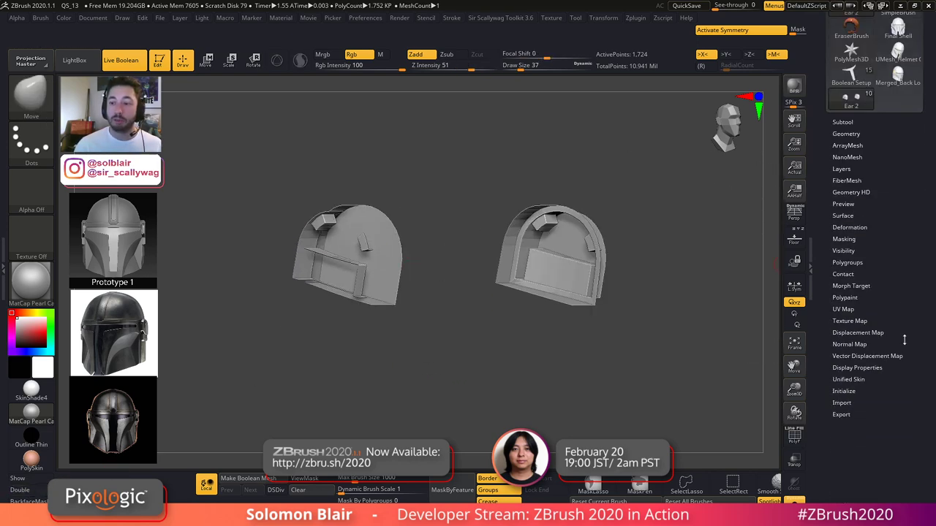
drag(872, 264, 872, 261)
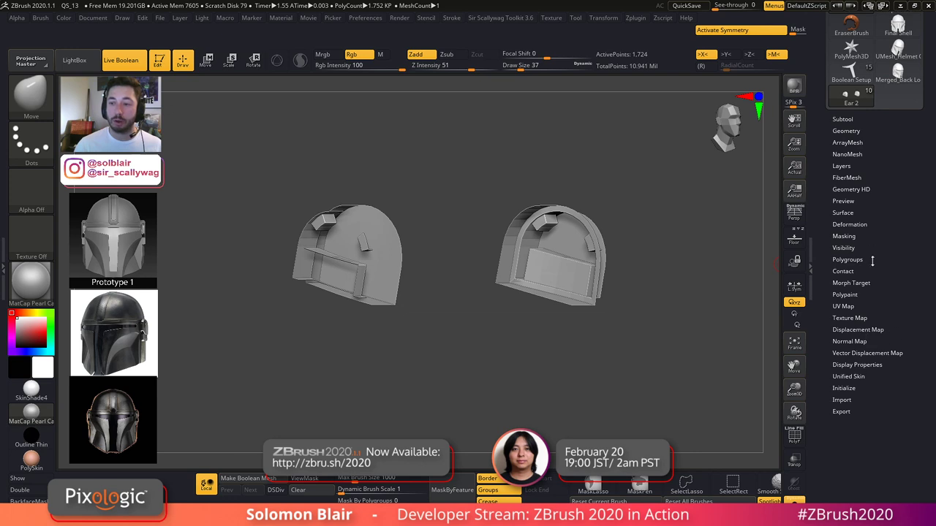
click(868, 364)
alt+right_drag(323, 219, 348, 240)
right_drag(364, 273, 376, 285)
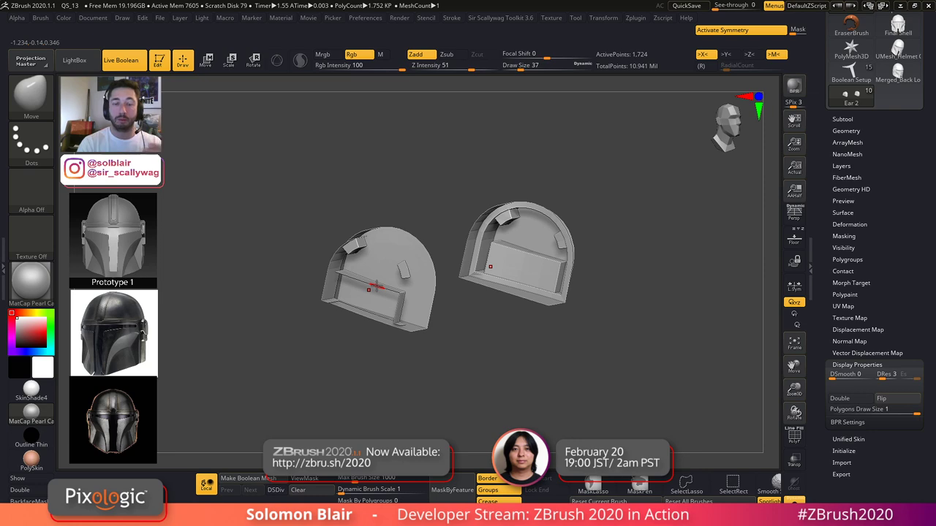
- Switch to a Cylinder3D primitive and convert it to a PolyMesh3D
drag(892, 143, 892, 256)
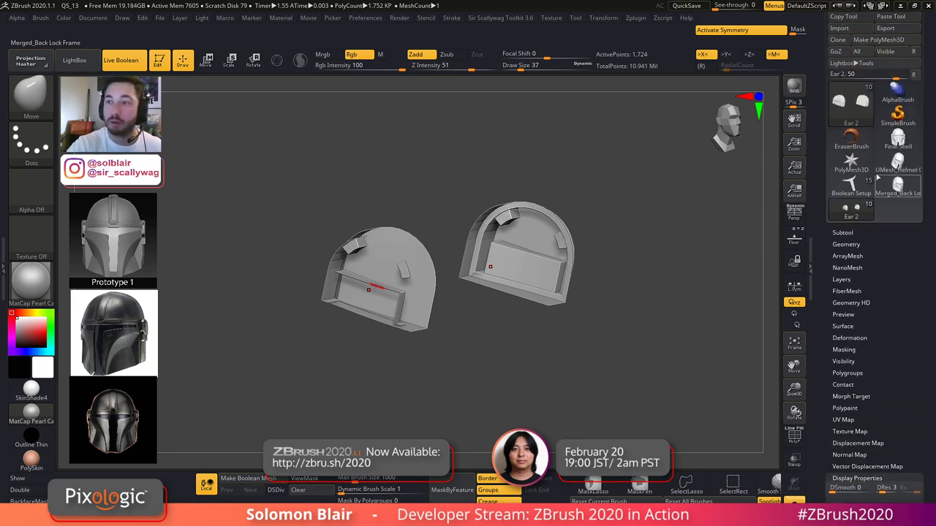
click(851, 104)
click(466, 149)
drag(896, 139, 896, 178)
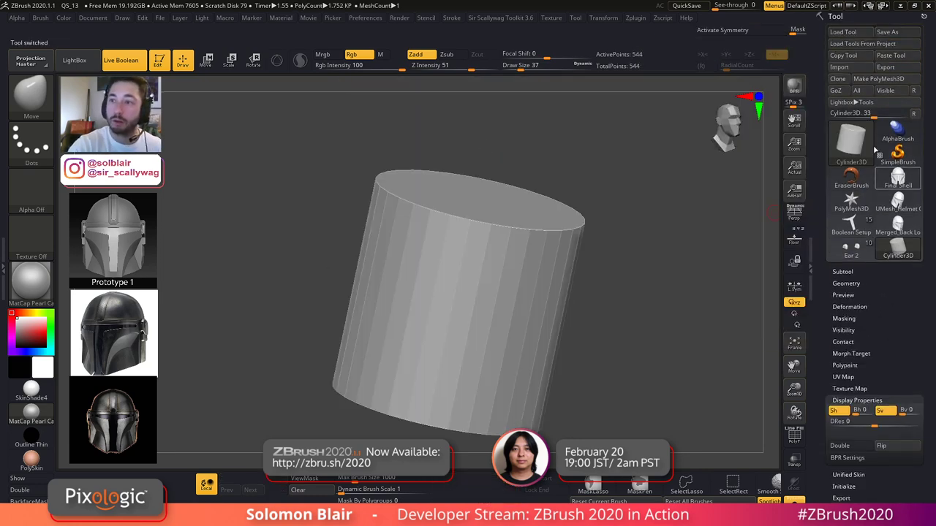
click(879, 79)
- Show the cylinder's wireframe, isolate its circular end cap and delete the rest of the mesh
key(shift+f)
right_drag(585, 238, 593, 297)
key(ctrl+shift+g)
ctrl+shift+click(553, 235)
key(2)
click(602, 280)
alt+right_drag(514, 342, 504, 402)
right_drag(541, 350, 550, 383)
drag(550, 381, 551, 379)
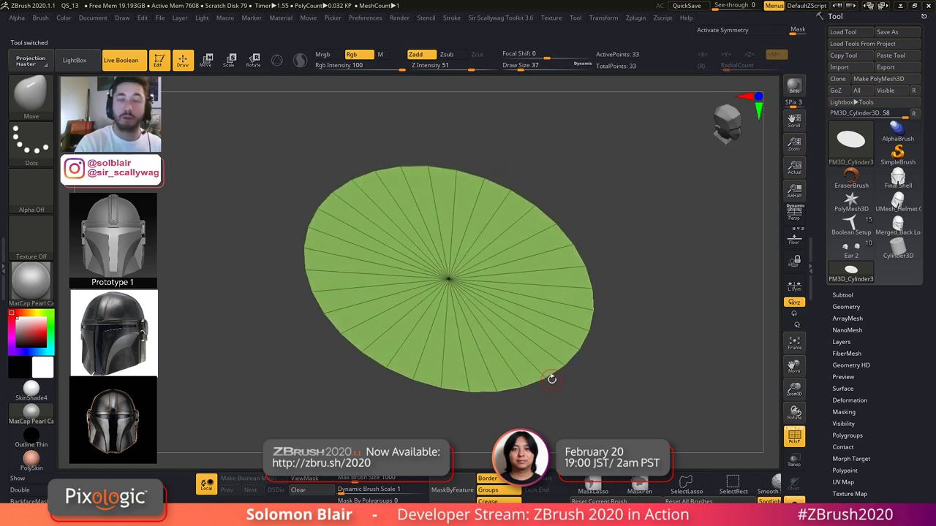
- Activate the ZModeler brush and set its polygon action to Extrude with All Polygons as the target
mouse_move(613, 357)
mouse_down()
mouse_move(648, 270)
mouse_move(611, 352)
mouse_move(615, 337)
mouse_up()
key(b)
key(z)
key(m)
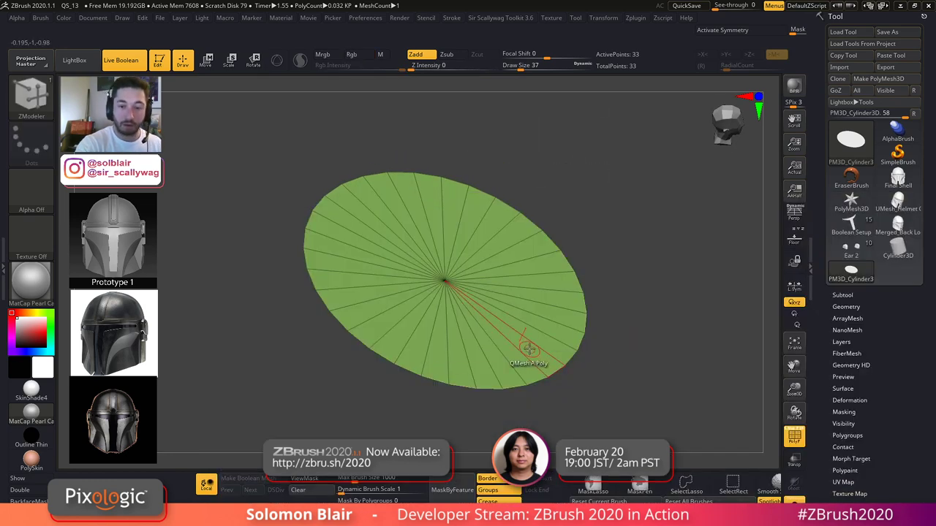
key(space)
click(434, 207)
click(448, 261)
drag(541, 361, 575, 283)
drag(616, 322, 536, 328)
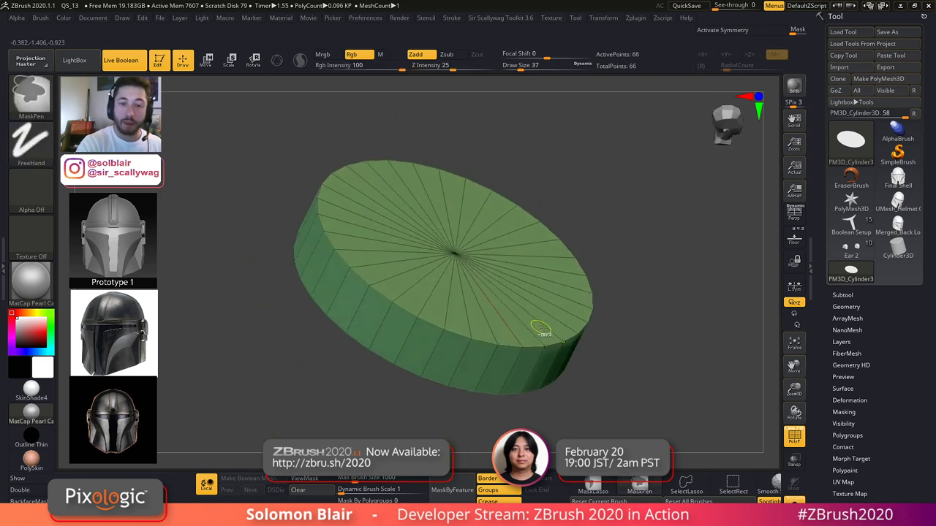
key(ctrl+z)
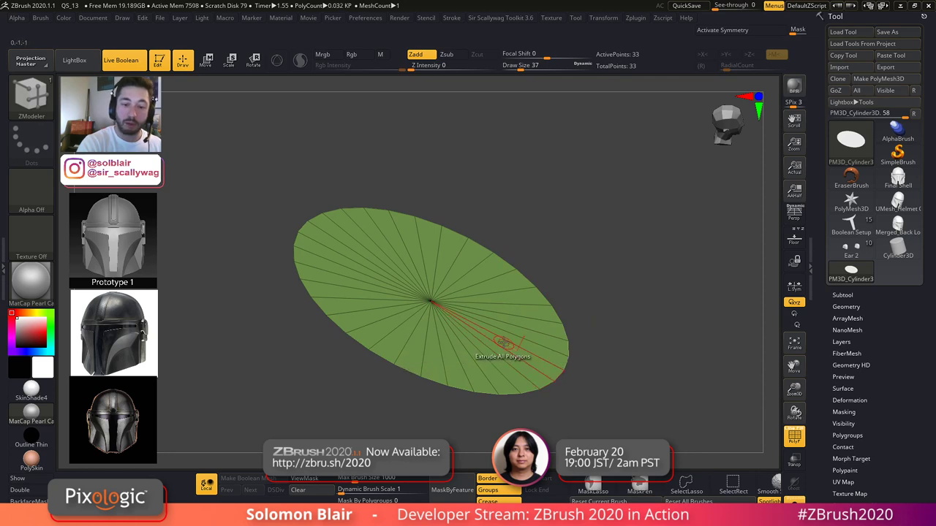
- Extrude all polygons of the flat disc into a thick slab and hide its wireframe
drag(576, 372, 519, 397)
drag(611, 381, 668, 397)
key(shift+f)
key(shift+f)
key(shift+f)
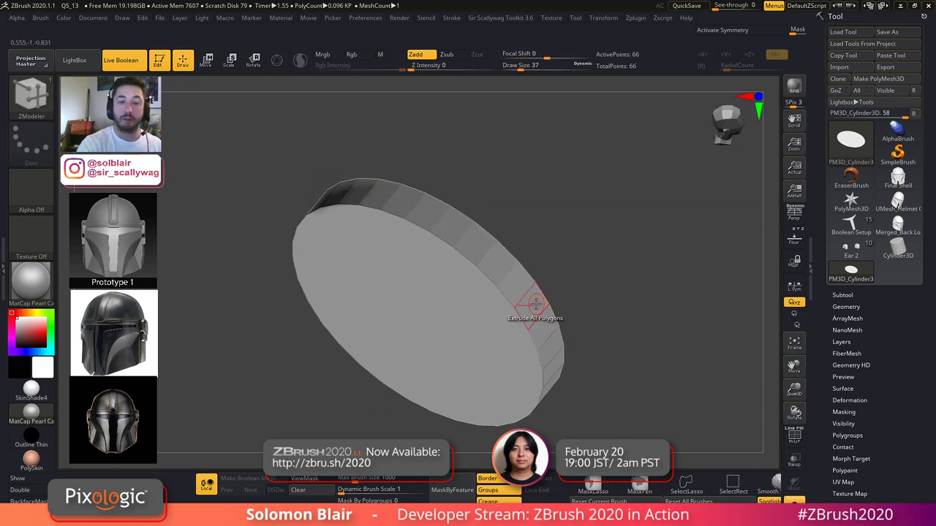
- Compare the extruded disc with double-sided display on and off, and flip its normals
drag(882, 492, 880, 346)
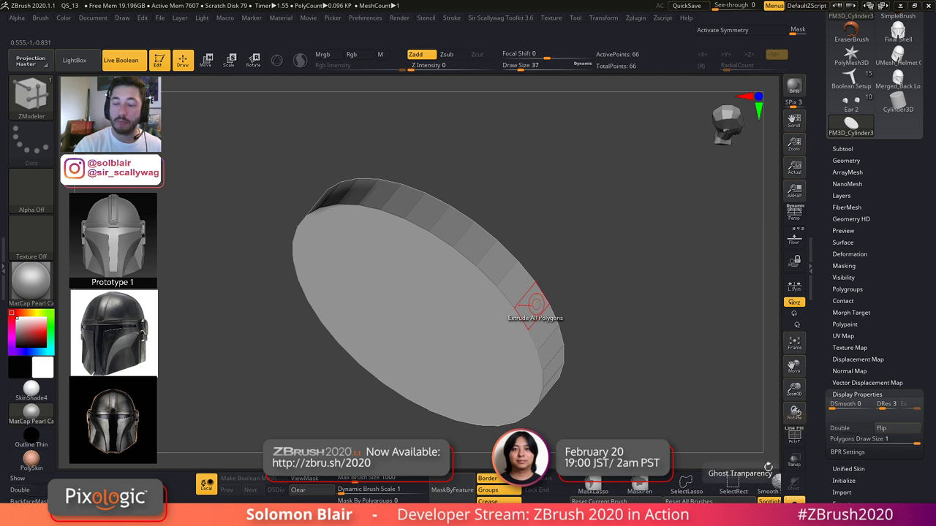
alt+drag(613, 431, 622, 422)
click(848, 428)
alt+right_drag(516, 277, 527, 317)
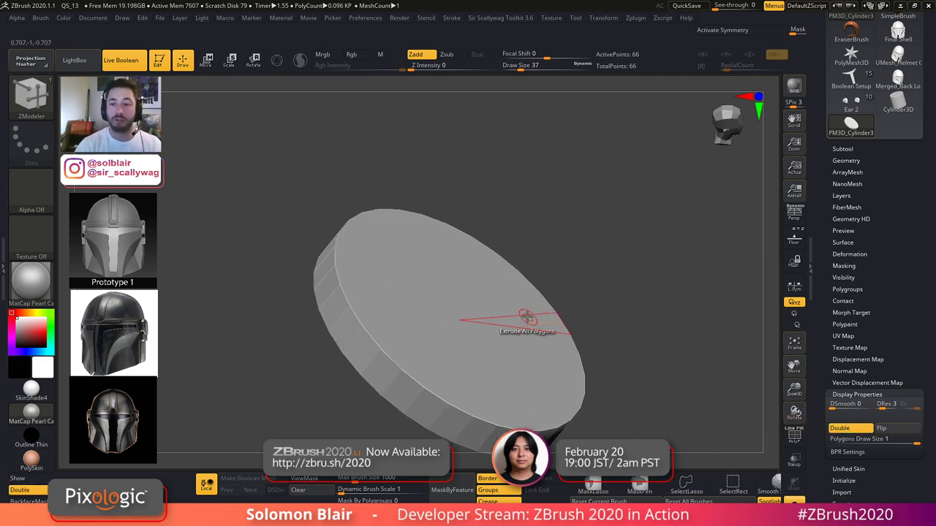
click(840, 432)
alt+right_drag(449, 341, 454, 306)
click(897, 432)
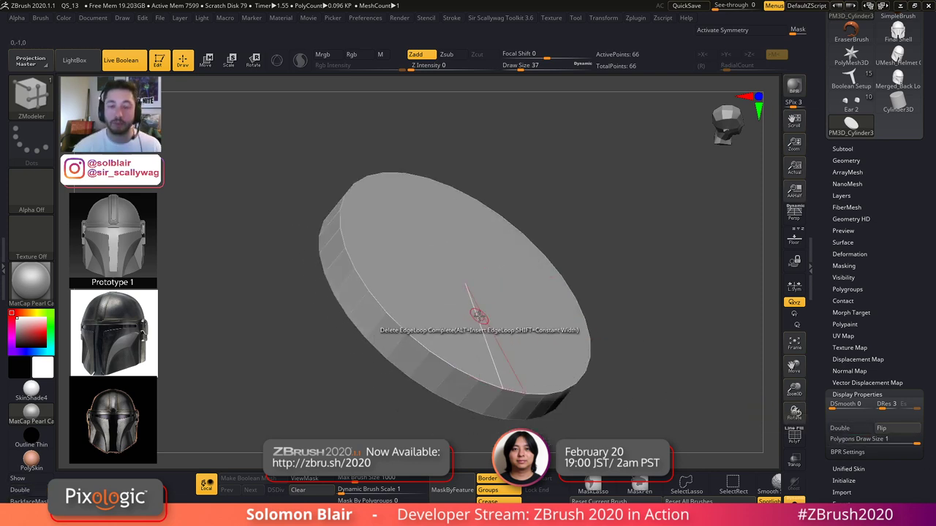
right_drag(451, 286, 473, 286)
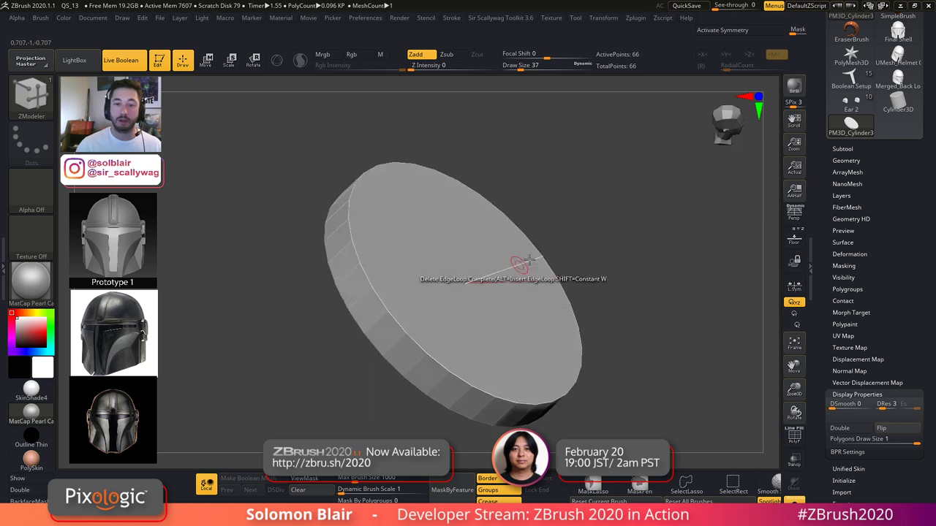
key(shift+f)
alt+right_drag(474, 239, 437, 240)
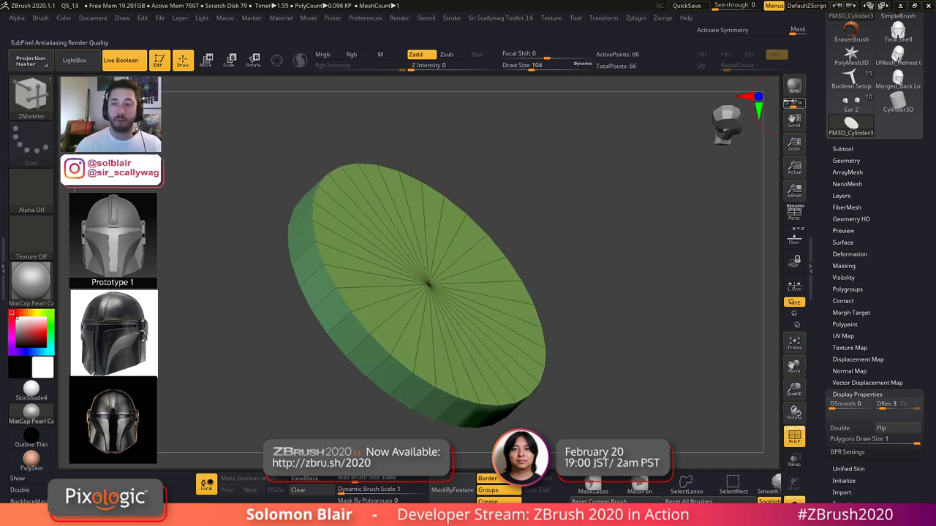
- Return to the Ear 2 tool, flip the ear piece's normals and show the complete helmet again
click(851, 103)
alt+right_drag(560, 261, 606, 267)
ctrl+right_drag(606, 267, 543, 205)
right_drag(463, 209, 526, 222)
key(shift+f)
key(shift+f)
mouse_move(526, 222)
ctrl+right_down()
mouse_move(448, 239)
mouse_move(475, 264)
mouse_move(502, 257)
mouse_move(564, 220)
mouse_move(570, 190)
ctrl+right_up()
right_drag(386, 209, 465, 329)
alt+right_drag(465, 329, 506, 314)
click(897, 430)
ctrl+right_drag(644, 380, 617, 367)
key(shift+f)
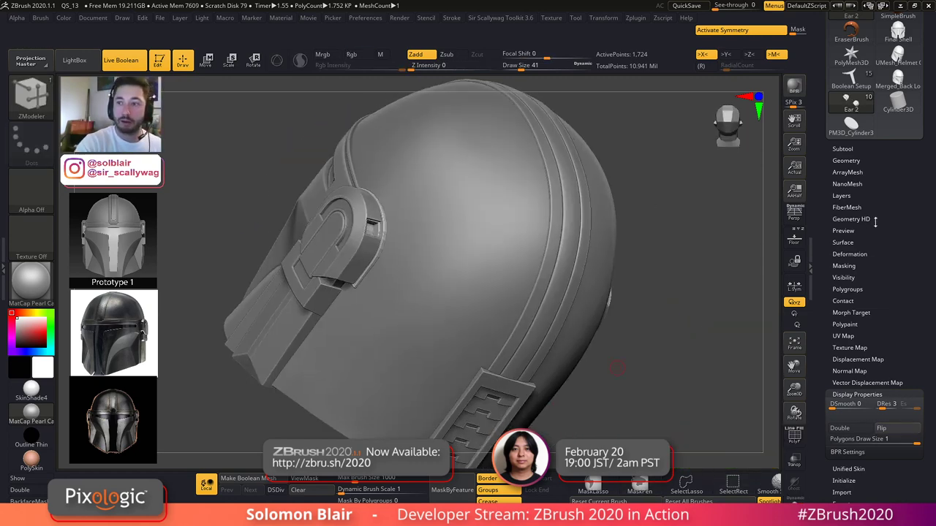
- Turn Ear 2's dynamic subdivision back on and delete the outdated Merged_Back Lock Frame tool
drag(870, 222, 876, 272)
drag(879, 240, 873, 268)
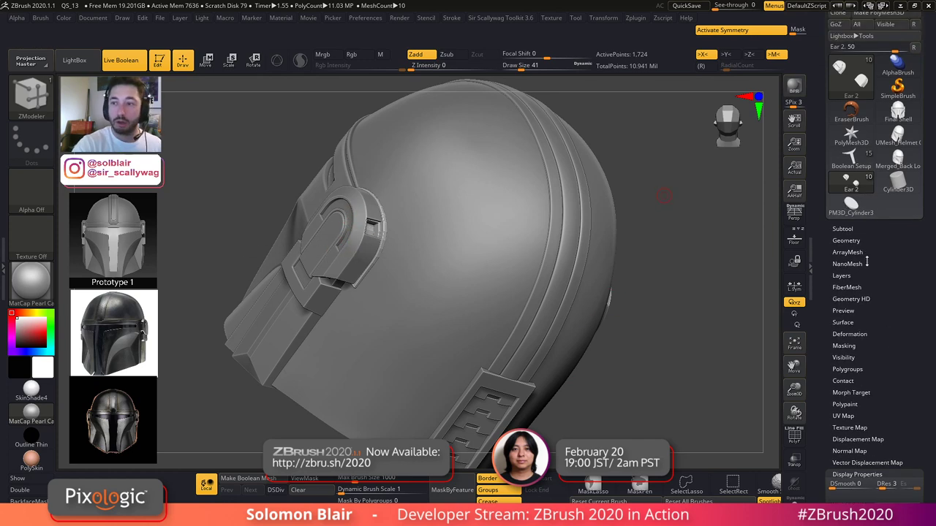
click(846, 241)
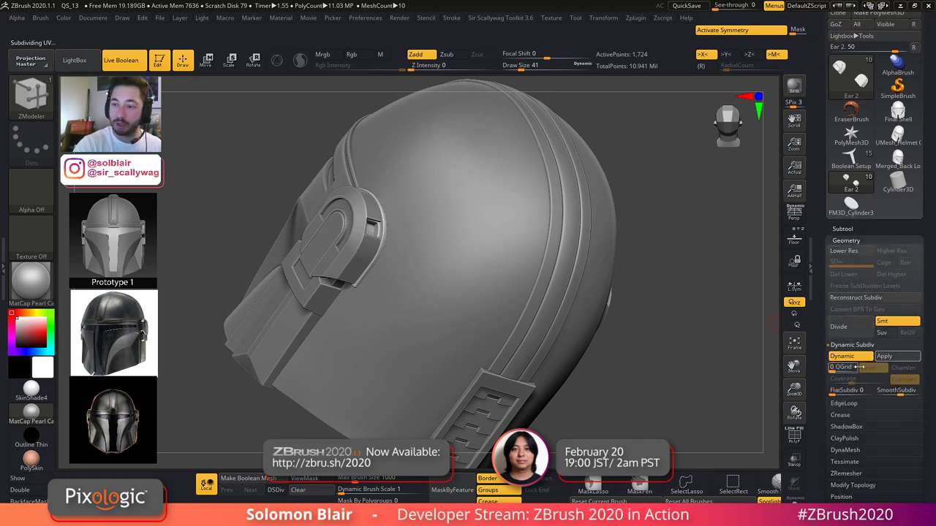
click(843, 228)
drag(854, 239, 843, 241)
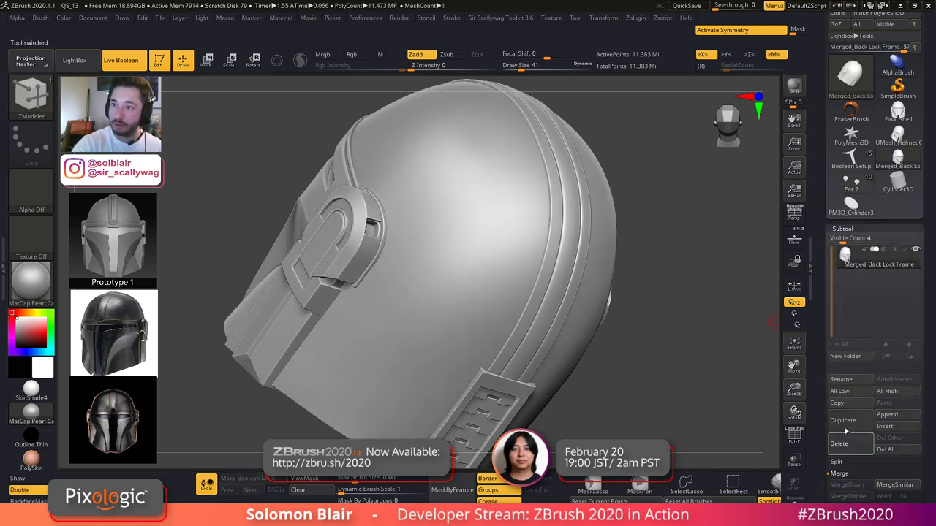
click(840, 443)
- Merge the visible helmet parts into a new tool and switch to Merged_Ear 2
click(897, 163)
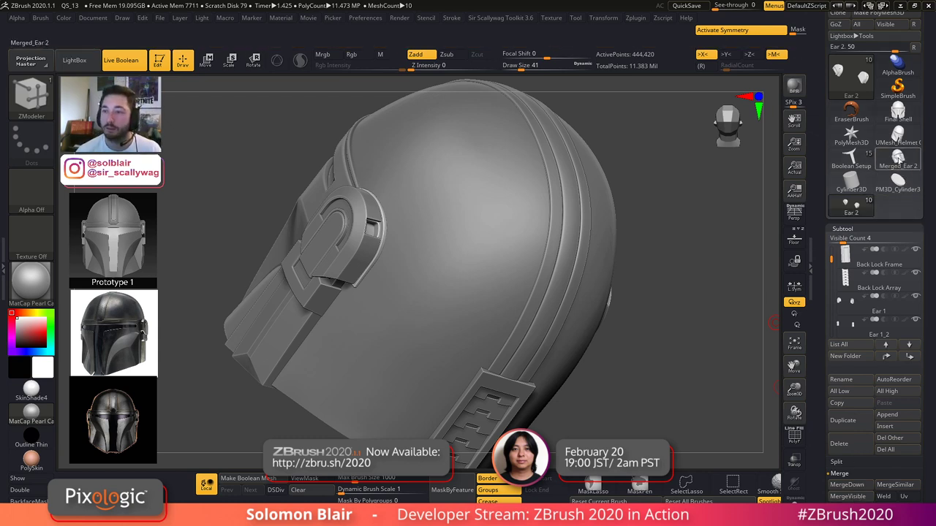
click(854, 228)
drag(698, 319, 724, 374)
click(856, 475)
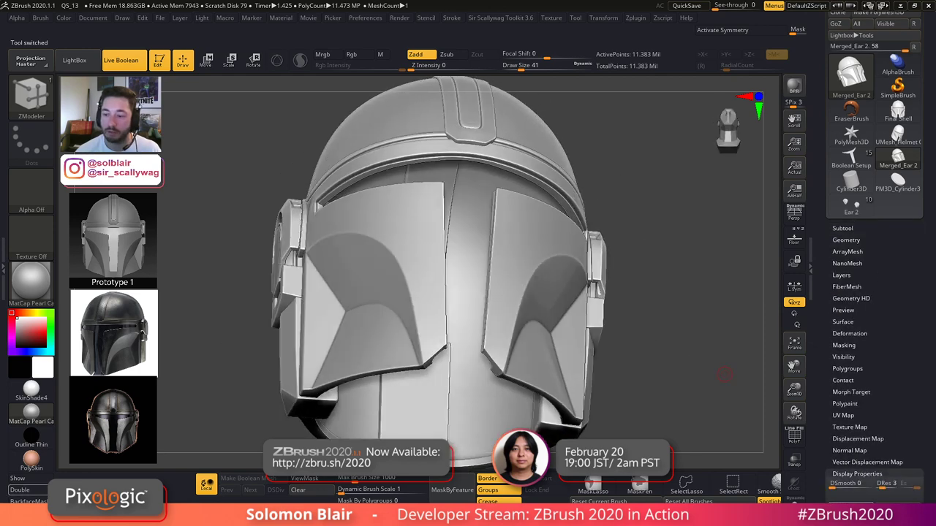
- Switch to the Move brush and set its draw size to 56
right_drag(546, 343, 457, 288)
key(s)
click(438, 284)
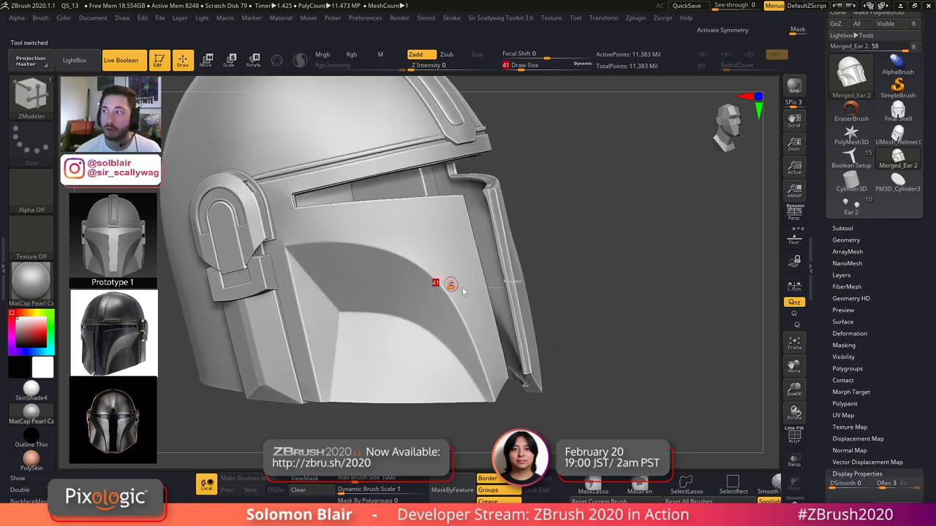
key(b)
key(m)
key(v)
key(s)
click(703, 267)
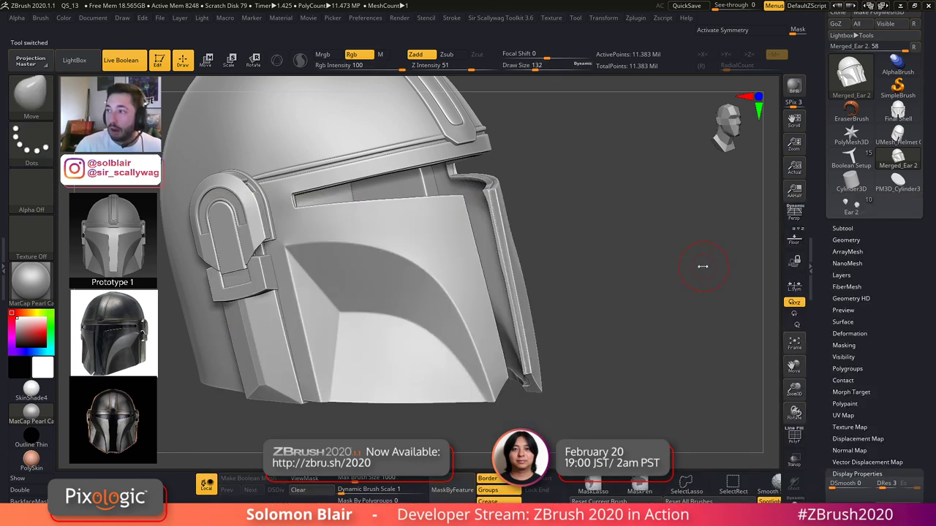
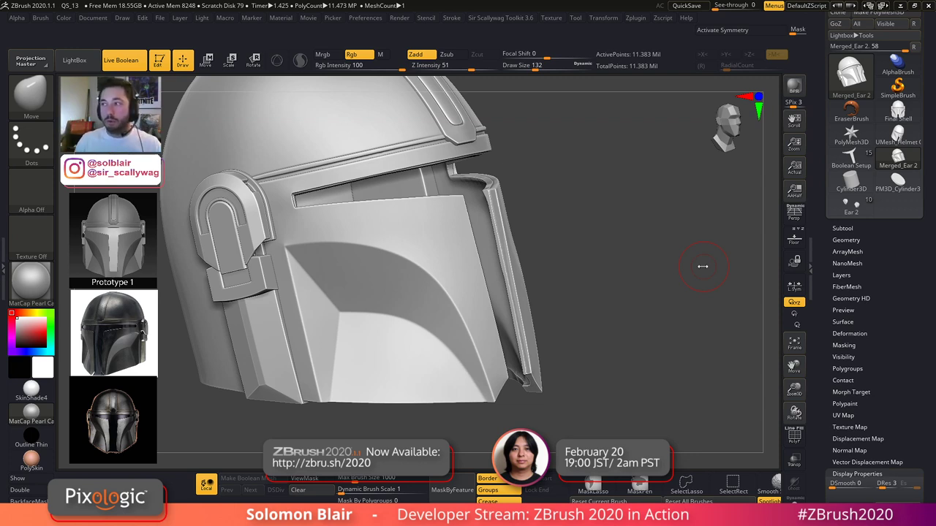
key(s)
mouse_move(643, 298)
mouse_down()
mouse_move(630, 298)
mouse_move(643, 335)
mouse_up()
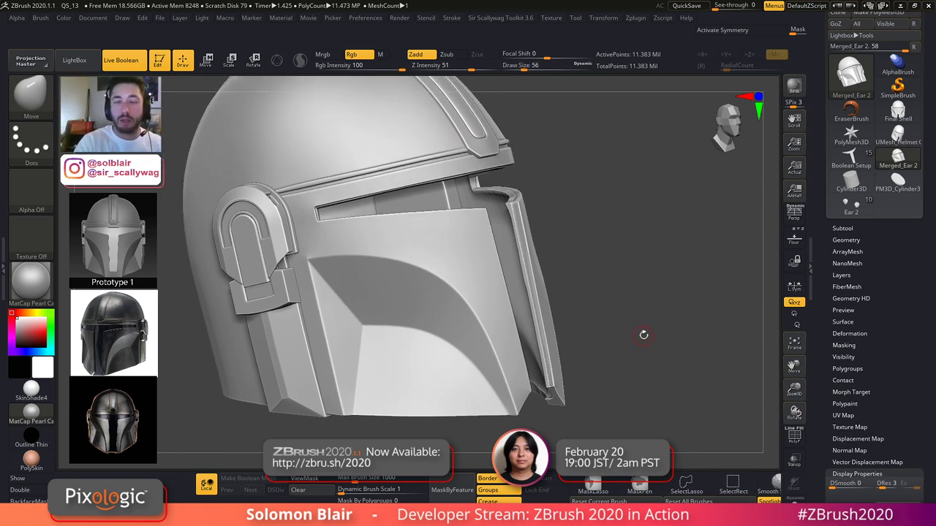
- Examine the batch actions in SubTool Master's Do Visible dialog and close it without applying any
click(846, 239)
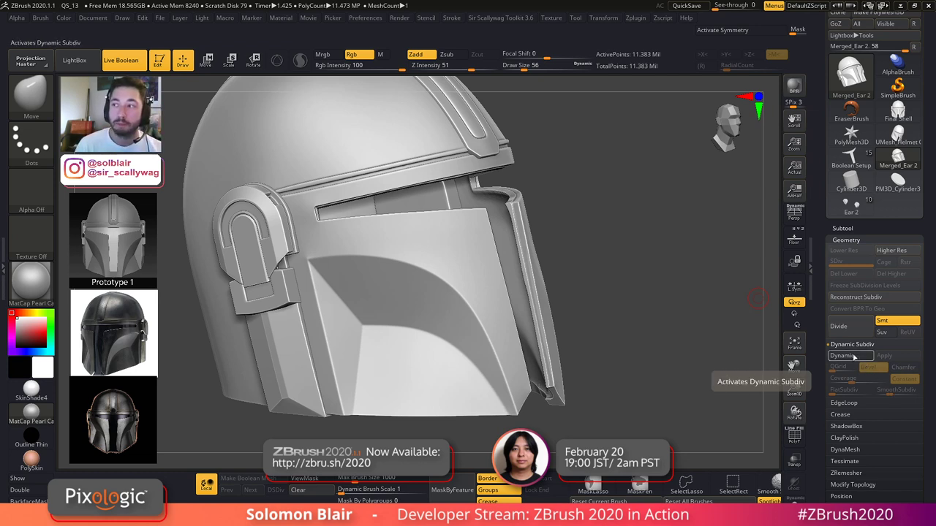
click(636, 18)
click(667, 188)
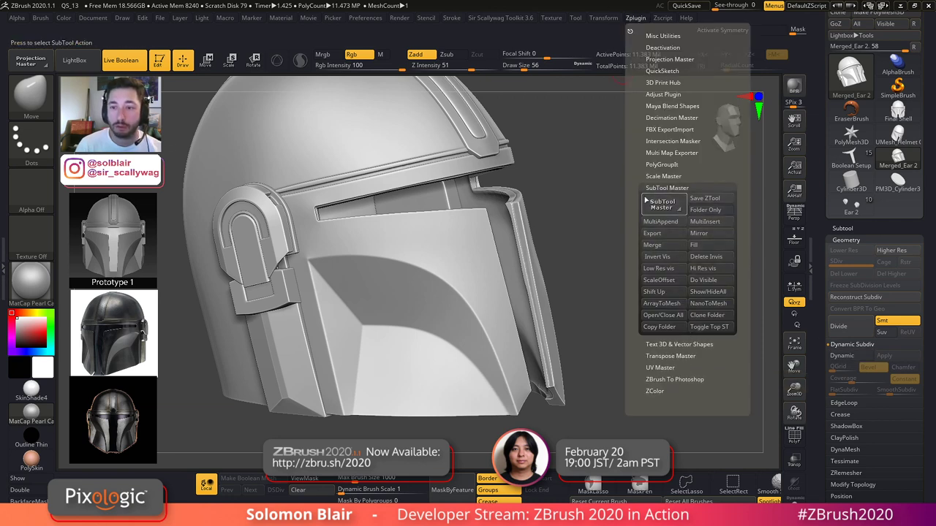
click(649, 188)
click(650, 189)
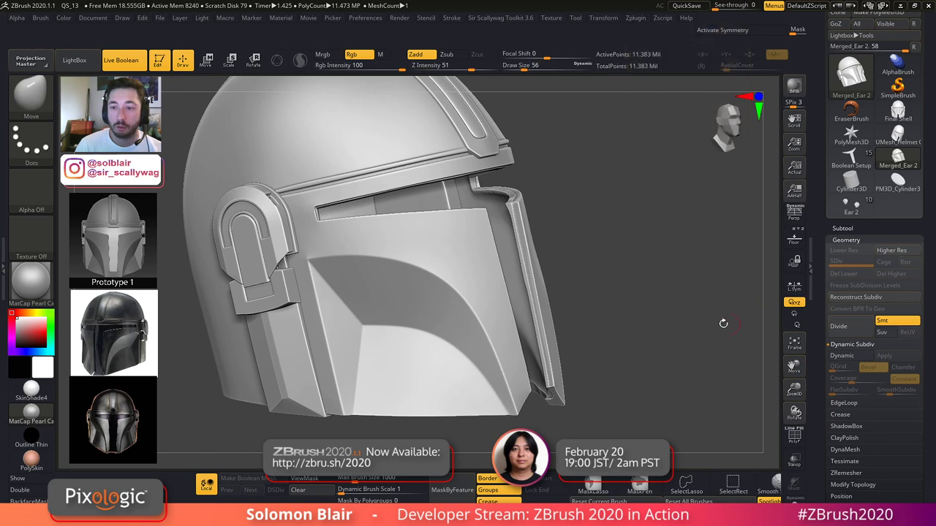
click(583, 19)
mouse_move(635, 19)
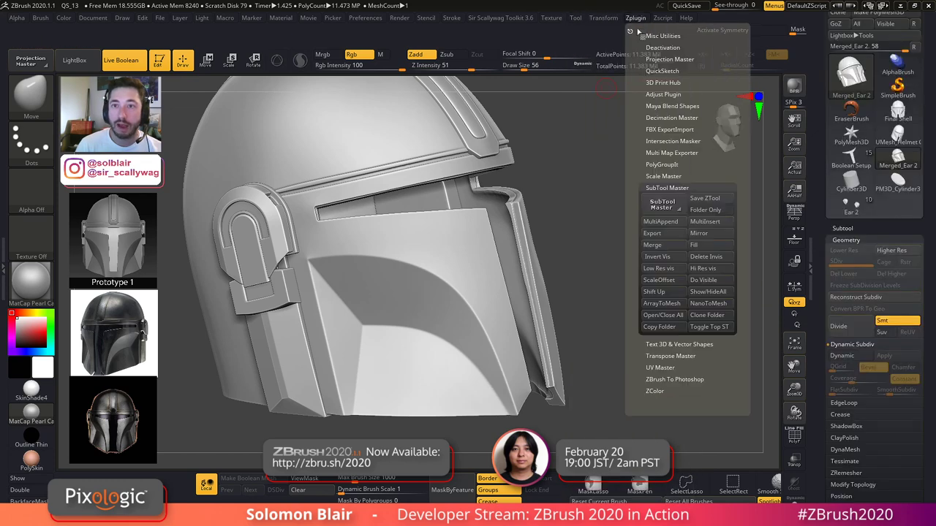
click(713, 280)
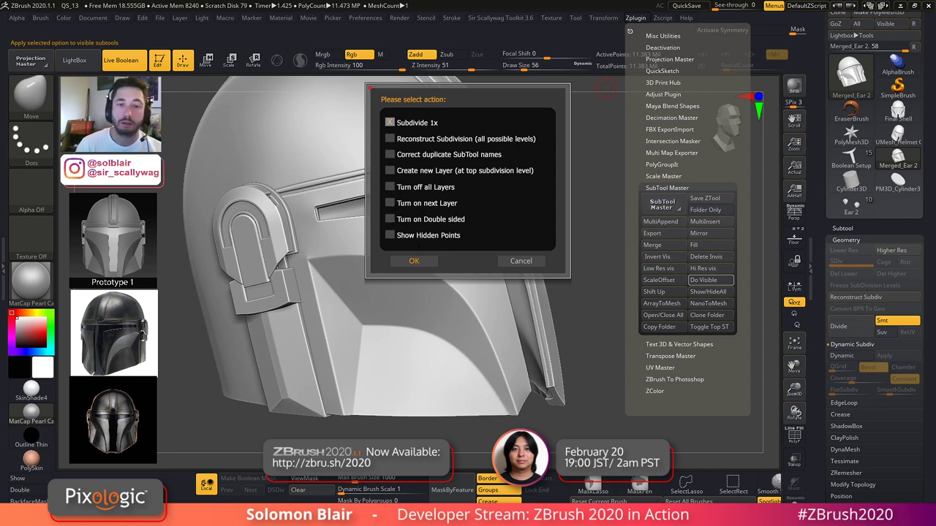
click(515, 266)
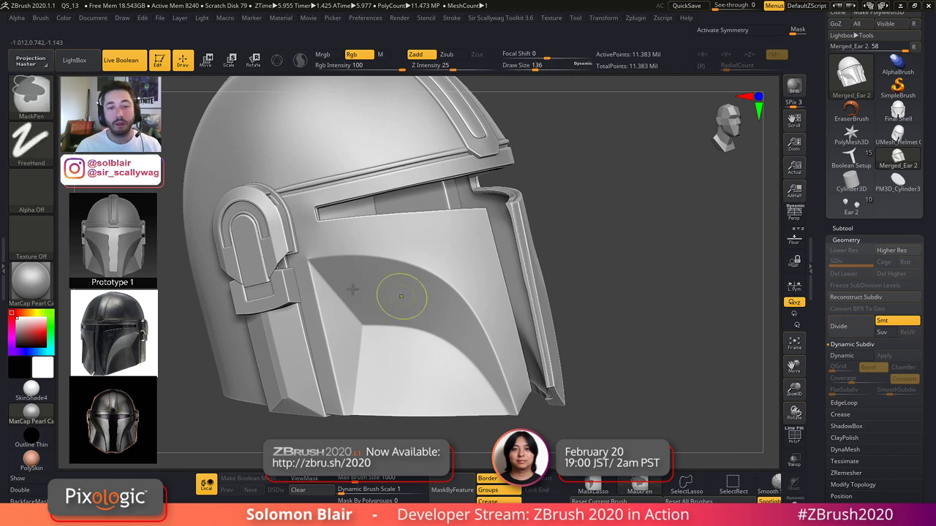
- Turn on X symmetry and dynamic subdivision for the merged helmet with its wireframe shown
key(f)
alt+right_drag(412, 275, 426, 298)
key(x)
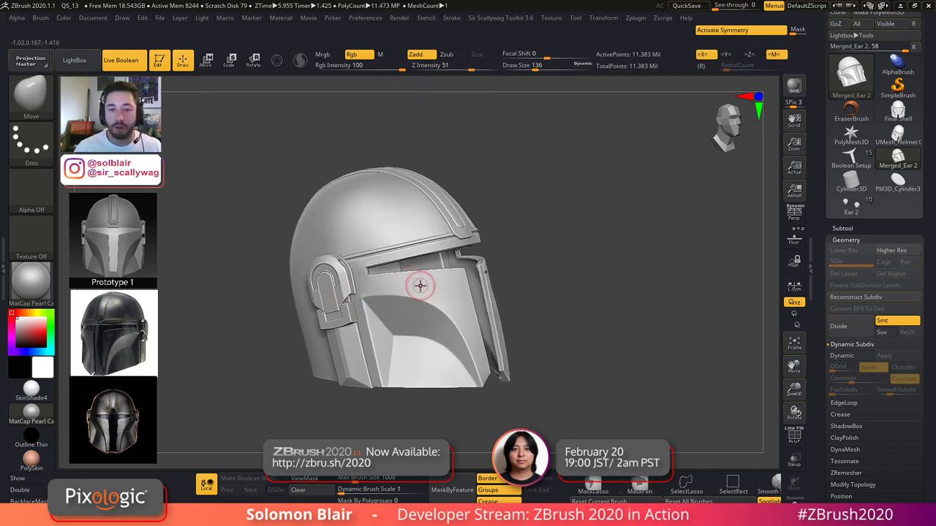
drag(421, 286, 424, 288)
key(d)
key(shift+f)
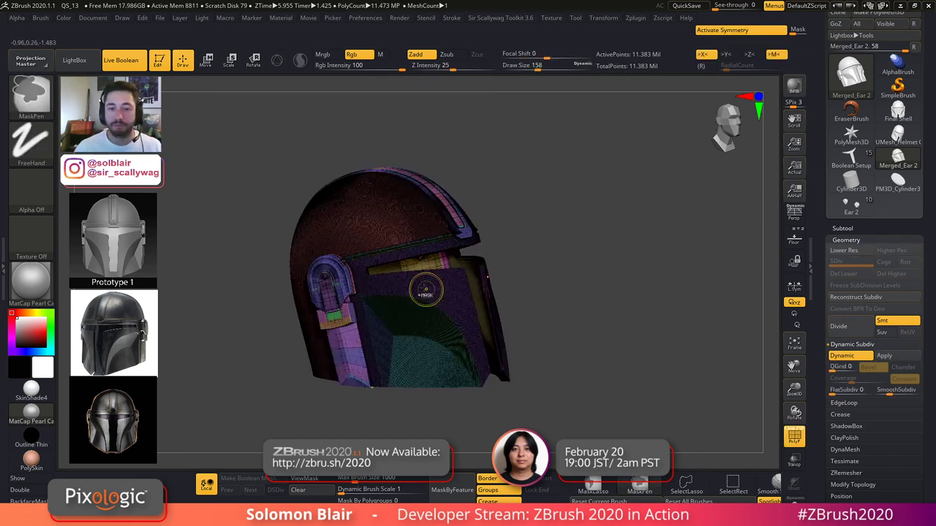
- Turn off dynamic subdivision for the merged helmet and hide its wireframe
key(shift+d)
key(shift+f)
key(shift+f)
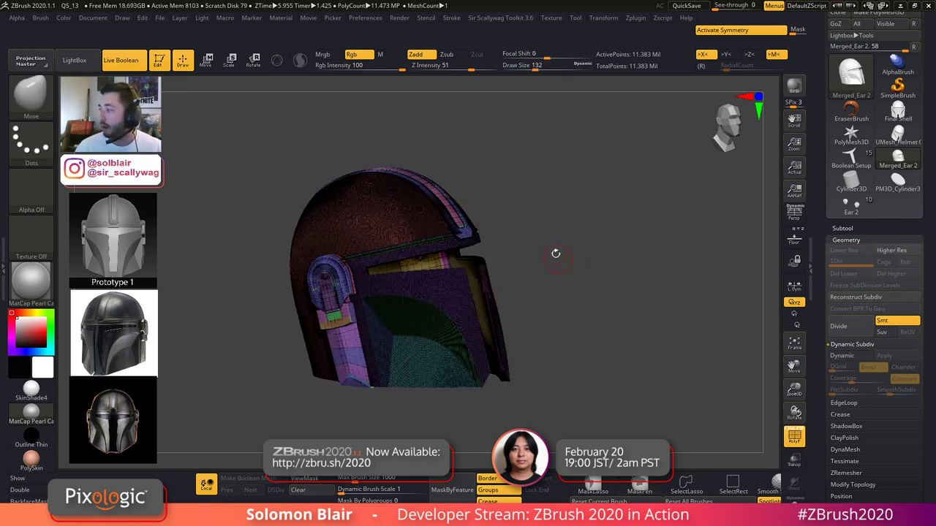
drag(576, 325, 534, 321)
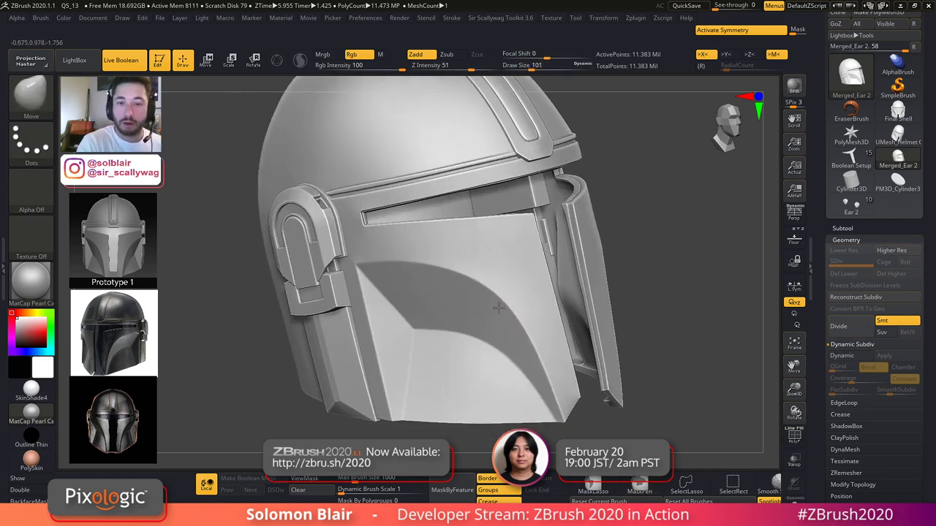
- Examine the merged helmet's polygon density and surface from the side, underneath and front, comparing wireframe and shaded display
right_drag(498, 308, 492, 129)
key(shift+f)
key(shift+f)
key(shift+f)
right_drag(480, 267, 492, 260)
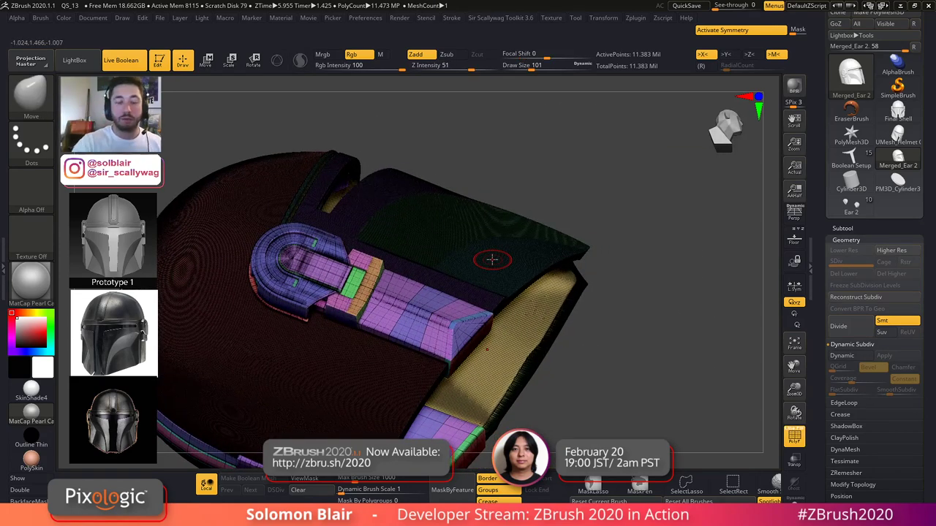
key(shift)
right_drag(384, 219, 512, 288)
key(shift+f)
key(shift+f)
- Rename the merged helmet subtool as Final Helmet
click(845, 228)
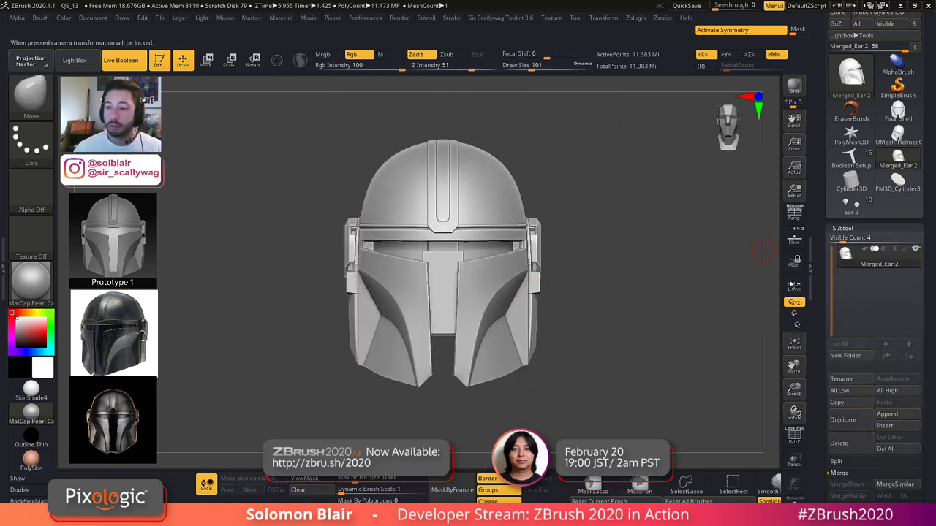
alt+right_drag(724, 306, 707, 278)
click(842, 379)
text(Final Hle)
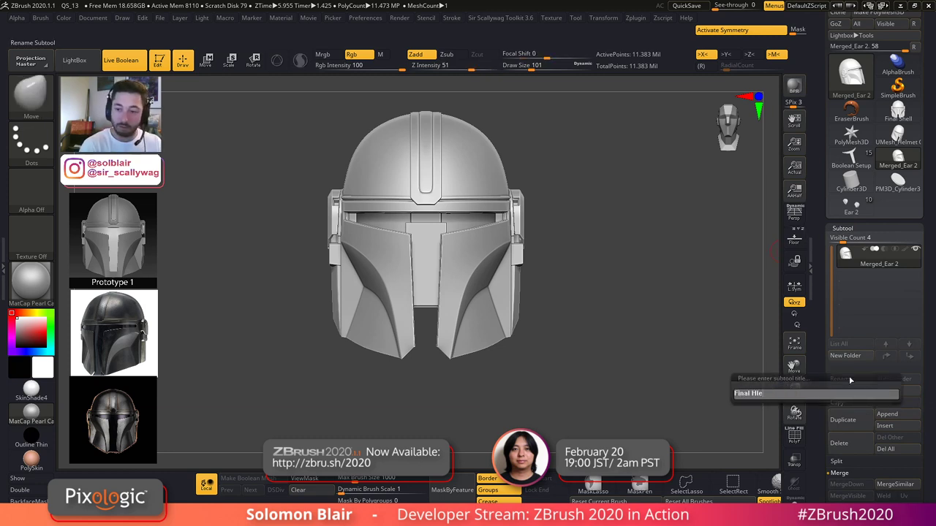
key(Return)
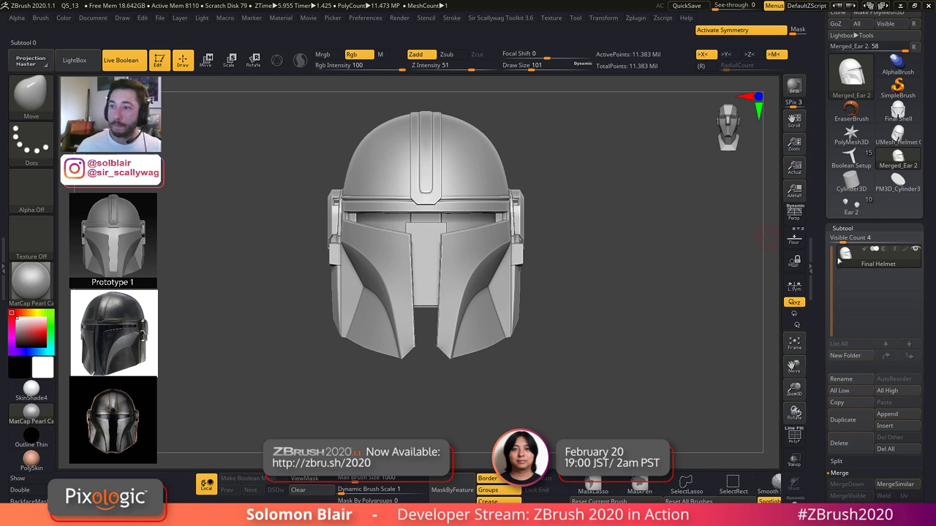
- DynaMesh the Final Helmet at resolution 1536 with SubProjection set to 0
click(870, 228)
click(853, 239)
drag(787, 359, 803, 366)
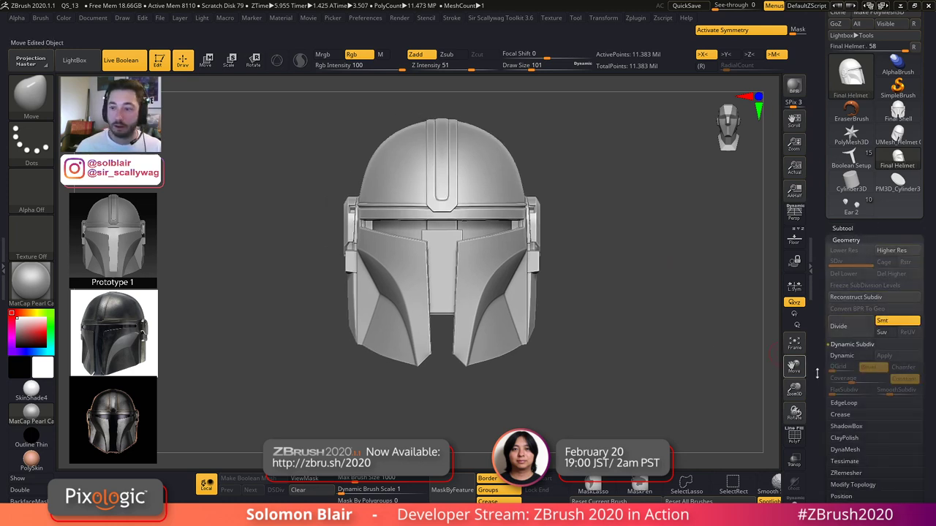
click(846, 449)
drag(893, 424, 894, 354)
ctrl+right_drag(542, 270, 502, 240)
right_drag(753, 289, 695, 297)
key(shift+f)
click(857, 369)
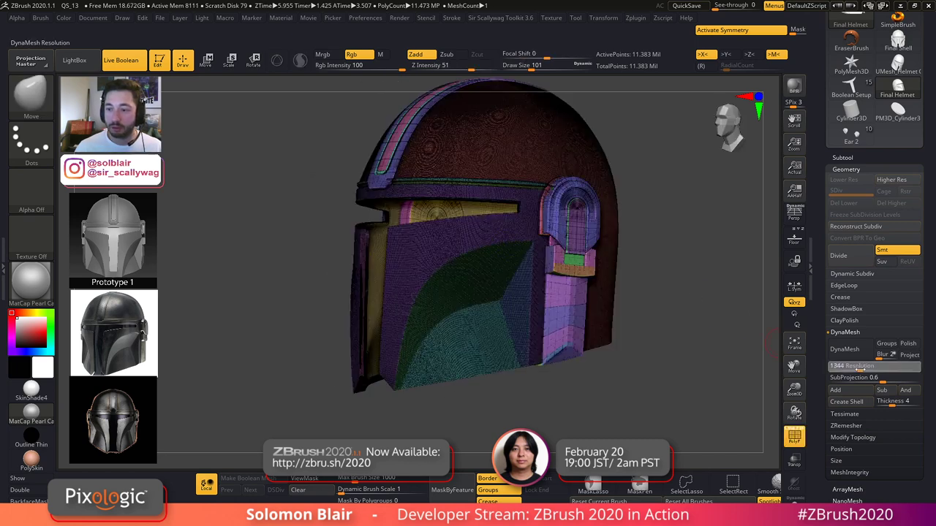
drag(865, 370, 830, 378)
key(shift+f)
ctrl+right_drag(538, 222, 591, 258)
click(841, 351)
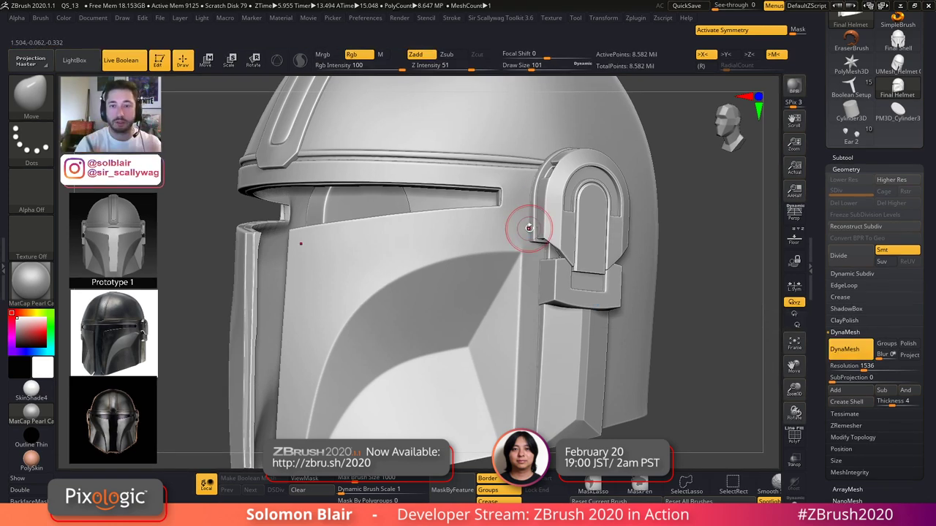
- Compare the edges between the visor slot and ear piece before and after DynaMesh, in shaded and wireframe display
mouse_move(538, 193)
ctrl+right_down()
mouse_move(557, 213)
mouse_move(503, 219)
mouse_move(586, 285)
ctrl+right_up()
key(ctrl+z)
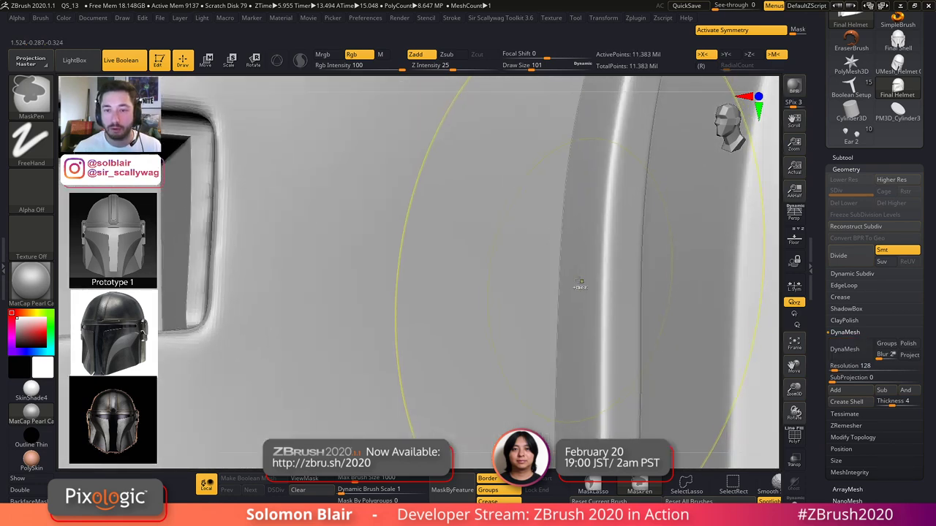
key(ctrl+shift+z)
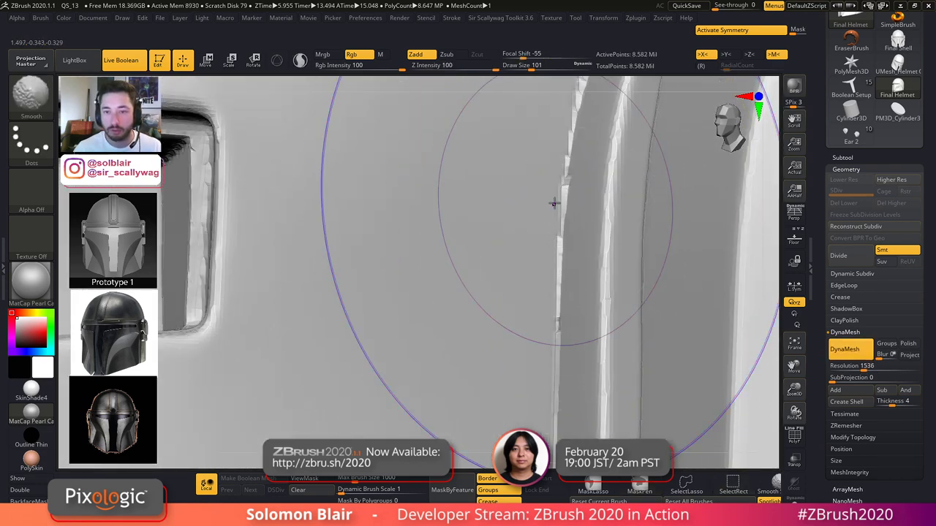
key(shift+f)
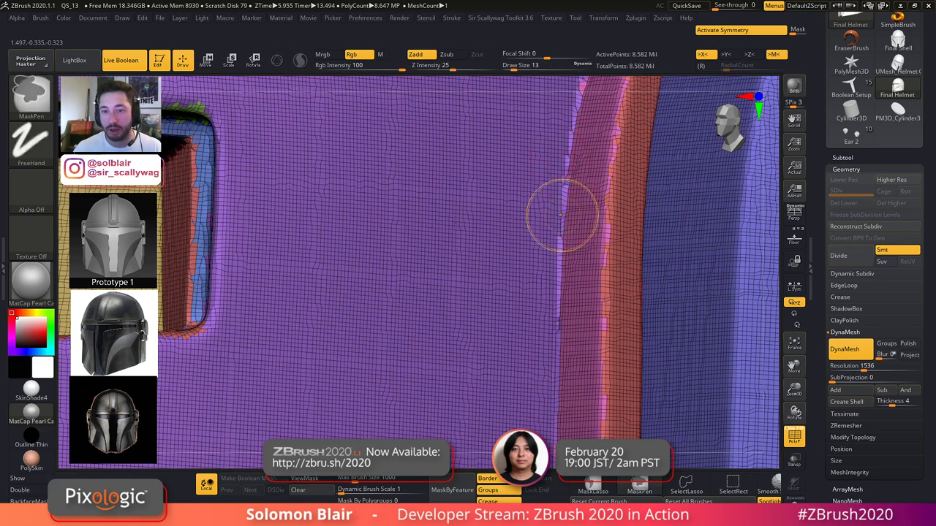
ctrl+right_drag(561, 216, 558, 173)
- Undo the DynaMesh and remesh the Final Helmet at resolution 2144
key(ctrl+z)
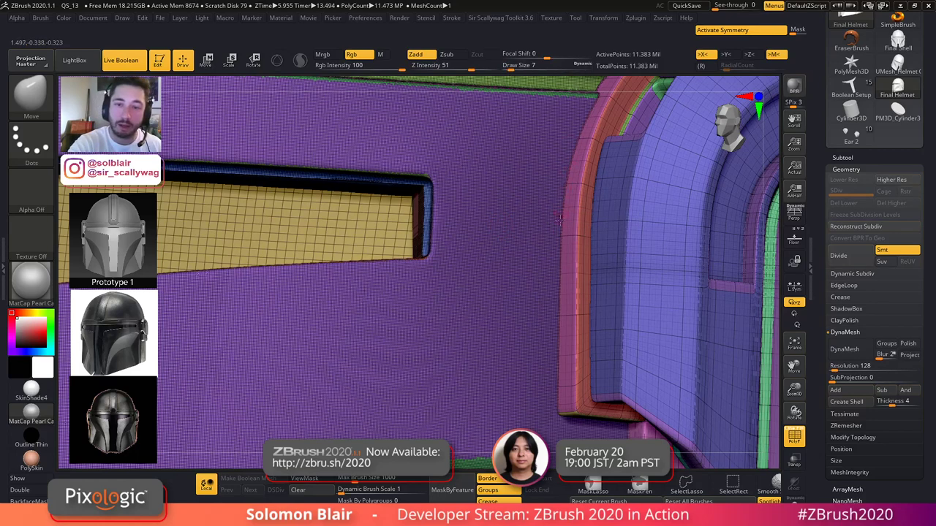
mouse_move(881, 356)
mouse_down()
mouse_move(870, 357)
mouse_move(876, 368)
mouse_up()
click(865, 367)
click(854, 358)
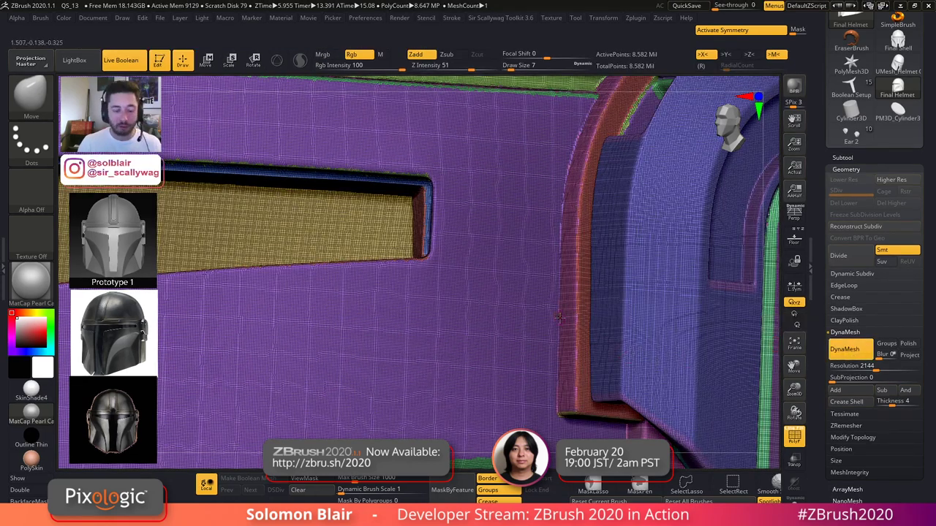
- Inspect the remeshed helmet's overall surface and the edge quality around the visor slot and ear piece
key(shift+f)
mouse_move(475, 289)
ctrl+right_down()
mouse_move(393, 294)
mouse_move(378, 322)
mouse_move(516, 361)
mouse_move(584, 344)
ctrl+right_up()
ctrl+right_drag(416, 328, 605, 344)
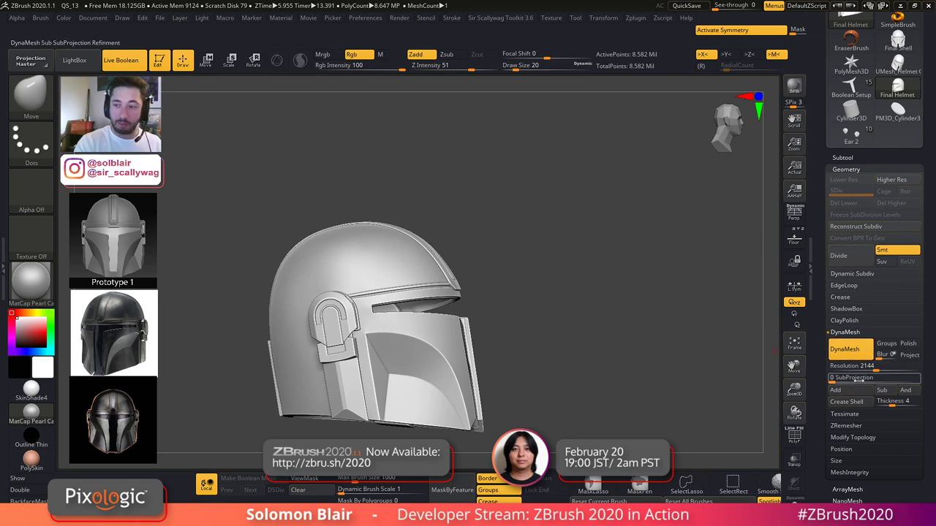
ctrl+right_drag(359, 305, 484, 370)
right_drag(384, 354, 534, 293)
mouse_move(337, 292)
ctrl+right_down()
mouse_move(351, 334)
mouse_move(341, 374)
mouse_move(376, 386)
mouse_move(354, 314)
mouse_move(278, 247)
mouse_move(267, 307)
mouse_move(320, 285)
mouse_move(533, 244)
ctrl+right_up()
mouse_move(467, 227)
ctrl+right_down()
mouse_move(297, 221)
mouse_move(595, 263)
mouse_move(441, 323)
mouse_move(435, 296)
mouse_move(378, 288)
mouse_move(482, 297)
ctrl+right_up()
ctrl+right_drag(481, 298, 359, 279)
key(s)
mouse_move(454, 280)
ctrl+right_down()
mouse_move(288, 278)
mouse_move(238, 288)
ctrl+right_up()
key(s)
click(418, 314)
mouse_move(375, 308)
right_down()
mouse_move(389, 313)
mouse_move(389, 289)
mouse_move(489, 335)
mouse_move(411, 305)
mouse_move(399, 287)
right_up()
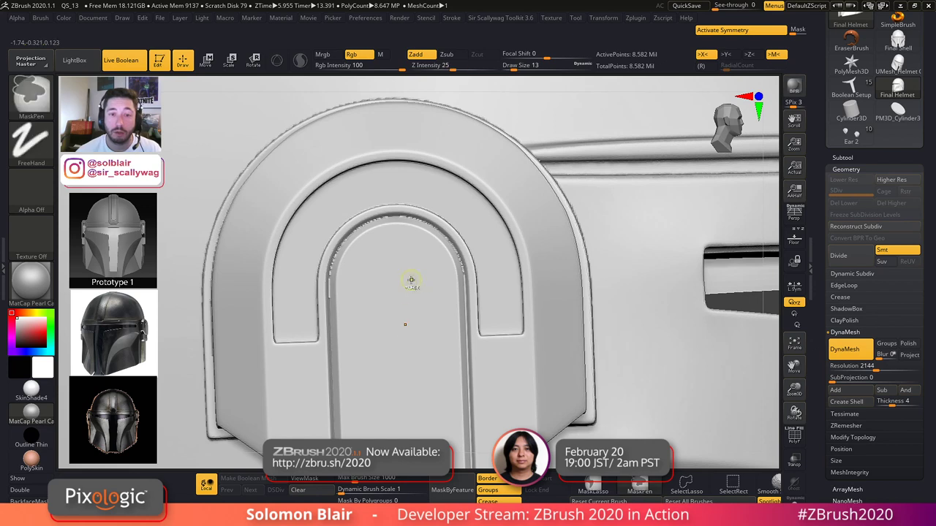
- Compare the ear piece before and after remeshing by undoing and redoing the DynaMesh, and frame the whole helmet
key(ctrl+z)
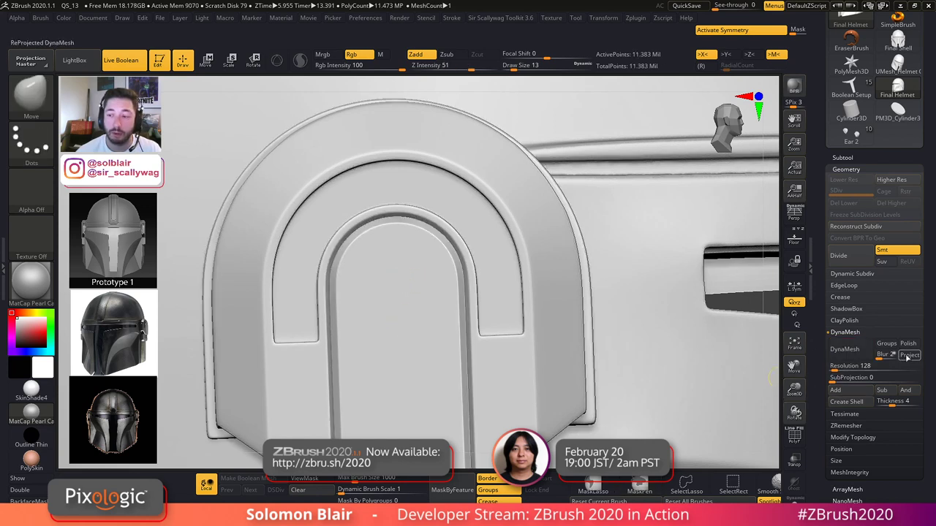
key(ctrl)
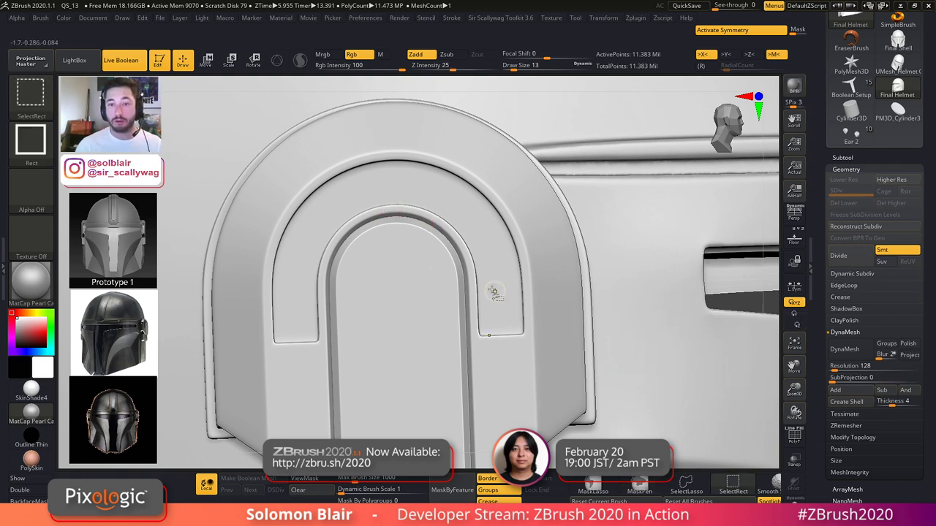
key(ctrl+shift+z)
key(shift+f)
key(shift+f)
ctrl+right_drag(419, 304, 370, 334)
key(s)
drag(369, 335, 376, 335)
mouse_move(376, 335)
right_down()
mouse_move(371, 328)
mouse_move(375, 342)
right_up()
key(s)
key(f)
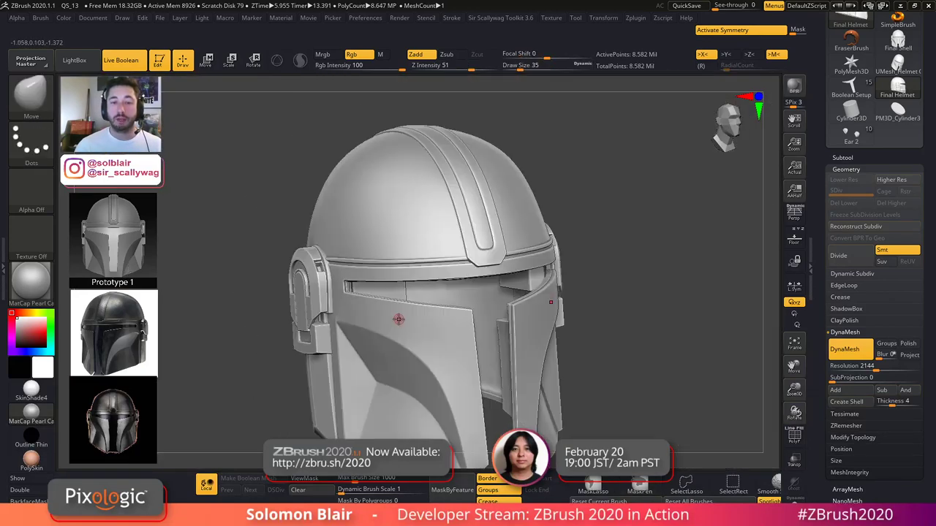
- Examine the remeshed helmet's underside and the ear pieces protruding into its interior
right_drag(387, 300, 398, 236)
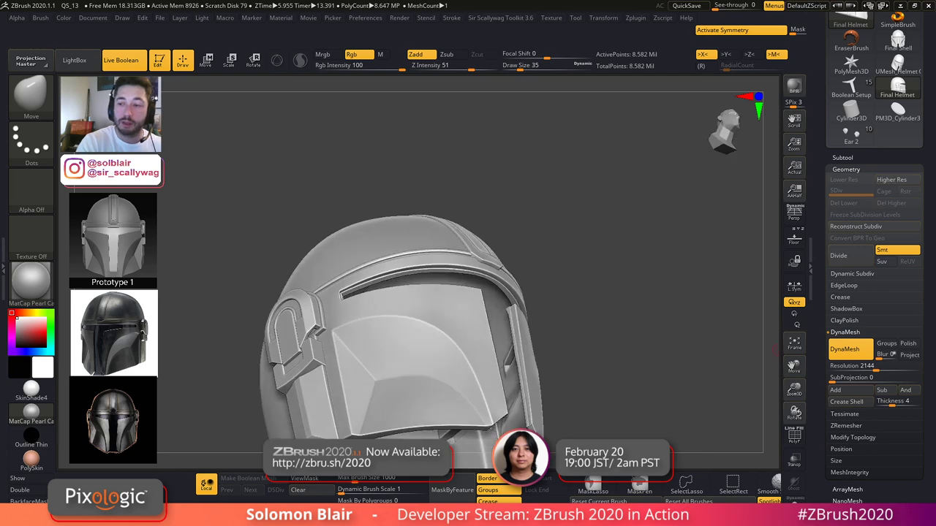
mouse_move(570, 373)
alt+right_down()
mouse_move(593, 290)
mouse_move(583, 310)
mouse_move(630, 272)
alt+right_up()
key(shift+f)
key(shift+f)
ctrl+right_drag(478, 412, 494, 425)
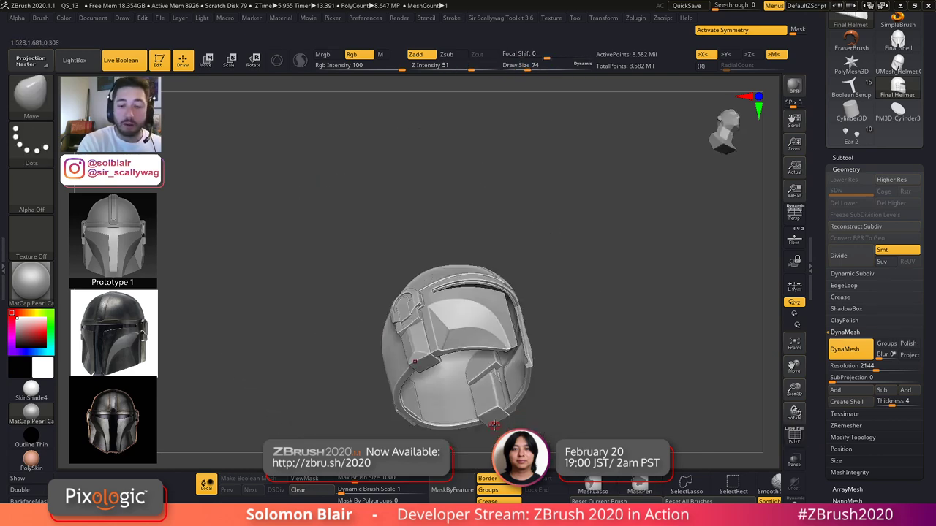
mouse_move(553, 366)
right_down()
mouse_move(505, 428)
mouse_move(488, 418)
mouse_move(501, 335)
mouse_move(461, 387)
mouse_move(504, 409)
mouse_move(456, 361)
mouse_move(441, 380)
mouse_move(412, 378)
mouse_move(384, 291)
mouse_move(365, 276)
right_up()
key(x)
key(x)
key(bracketright)
key(bracketright)
key(bracketright)
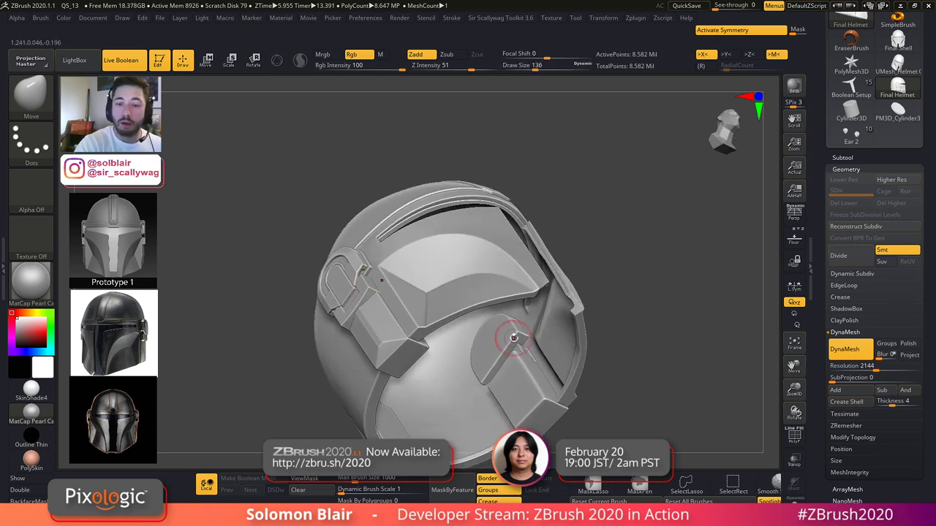
mouse_move(550, 319)
right_down()
mouse_move(505, 321)
mouse_move(461, 307)
mouse_move(354, 314)
mouse_move(358, 305)
mouse_move(396, 315)
mouse_move(366, 315)
mouse_move(370, 324)
mouse_move(407, 316)
right_up()
mouse_move(362, 296)
right_down()
mouse_move(357, 341)
mouse_move(475, 343)
right_up()
- Switch to the multi-part Ear 2 tool and inspect the inside of the helmet
click(842, 142)
key(shift+f)
key(shift+f)
right_drag(444, 307, 307, 256)
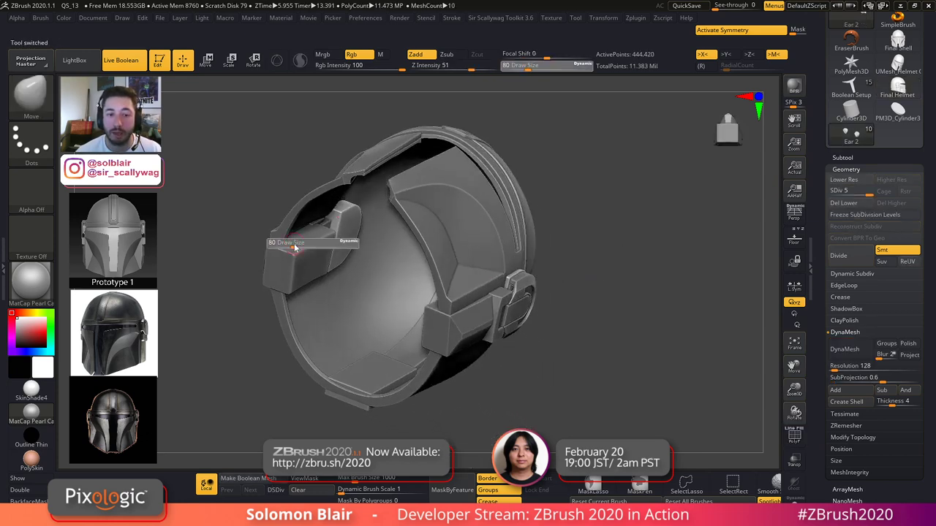
- Switch to the Boolean Setup tool, show its subtool list and set the draw size to 77
click(845, 90)
right_drag(484, 247, 518, 249)
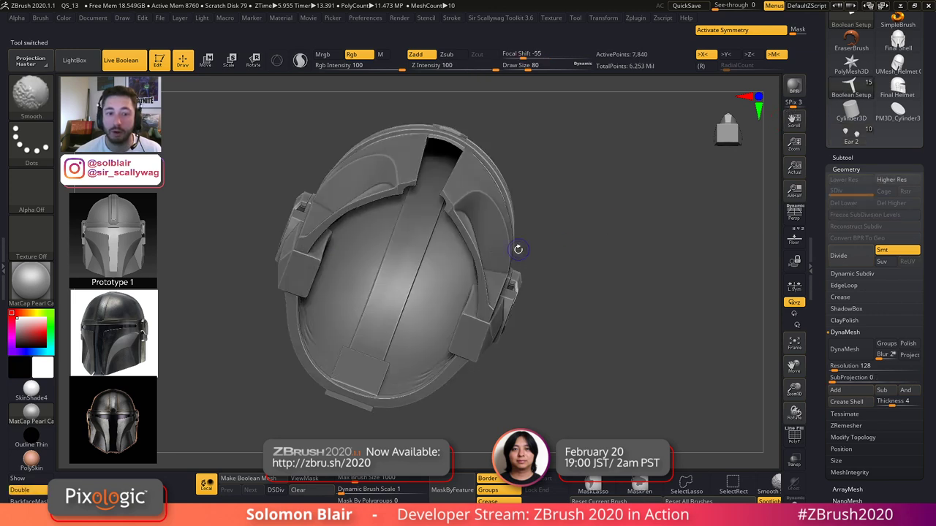
key(shift+f)
right_drag(749, 191, 788, 193)
click(851, 158)
right_drag(598, 304, 662, 281)
drag(842, 169, 890, 170)
key(s)
click(583, 310)
alt+right_drag(580, 323, 619, 315)
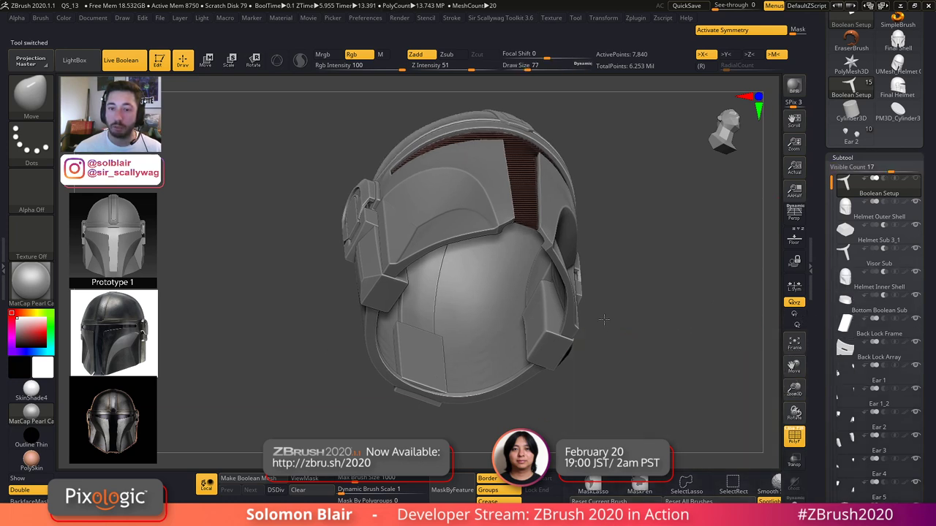
- Select the Helmet Inner Shell subtool and view the helmet from underneath
alt+right_drag(635, 338, 607, 318)
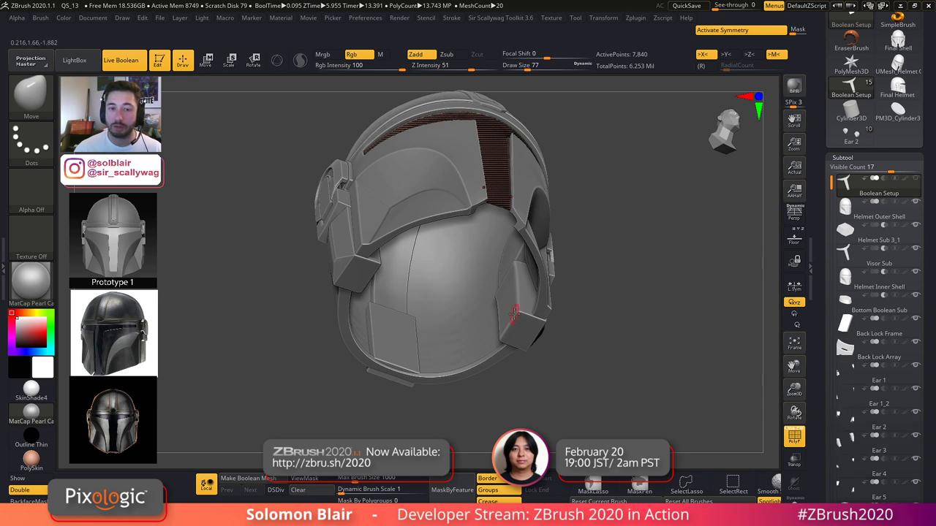
key(shift+f)
key(shift+f)
alt+click(431, 319)
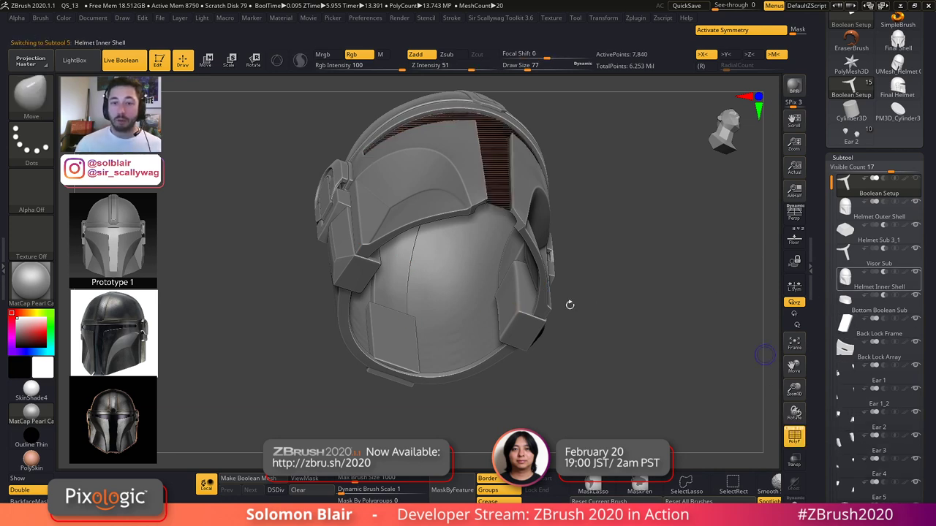
key(shift+s)
right_drag(478, 309, 366, 287)
key(shift+s)
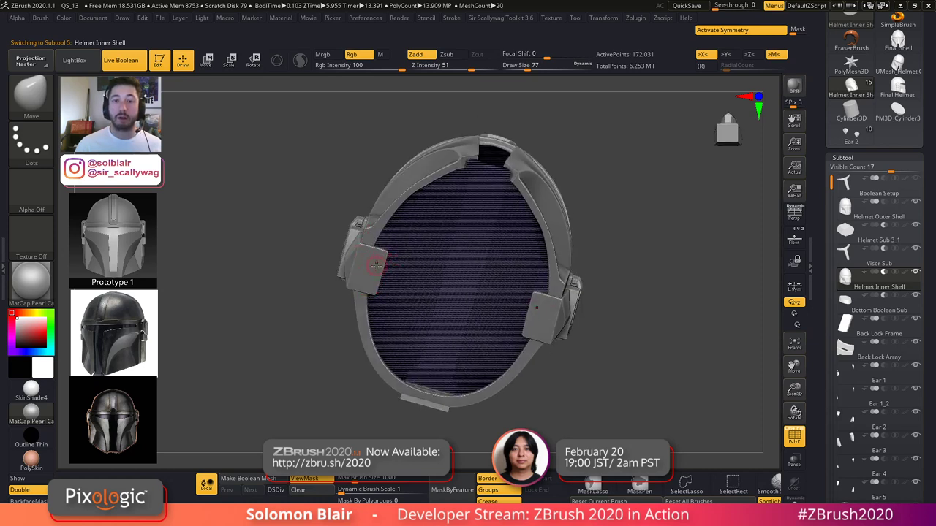
- Isolate the Helmet Inner Shell to inspect its shape and bring the other parts back into view
key(shift+f)
key(shift+f)
right_drag(377, 266, 686, 373)
key(shift+f)
key(shift+s)
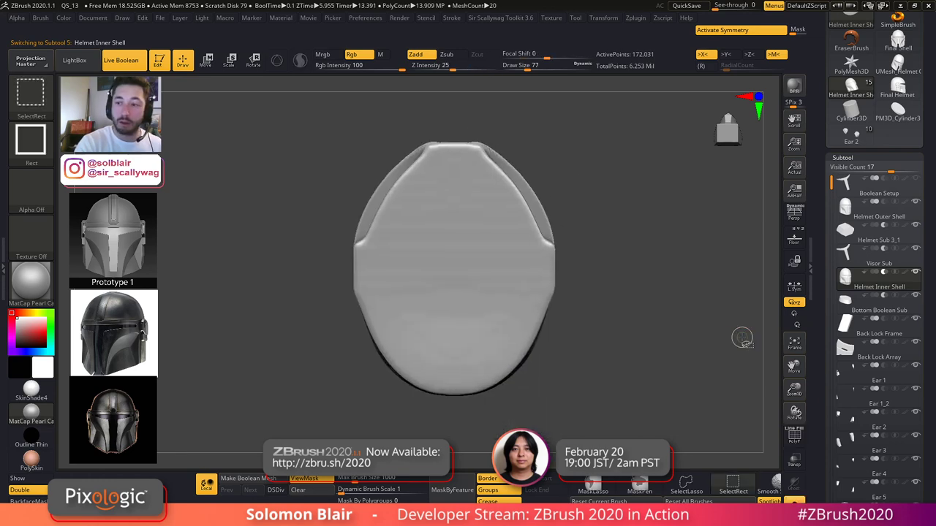
key(shift+s)
- Compare the helmet interior in the Final Helmet tool with the multi-part Ear 2 tool
click(901, 93)
right_drag(439, 269, 504, 252)
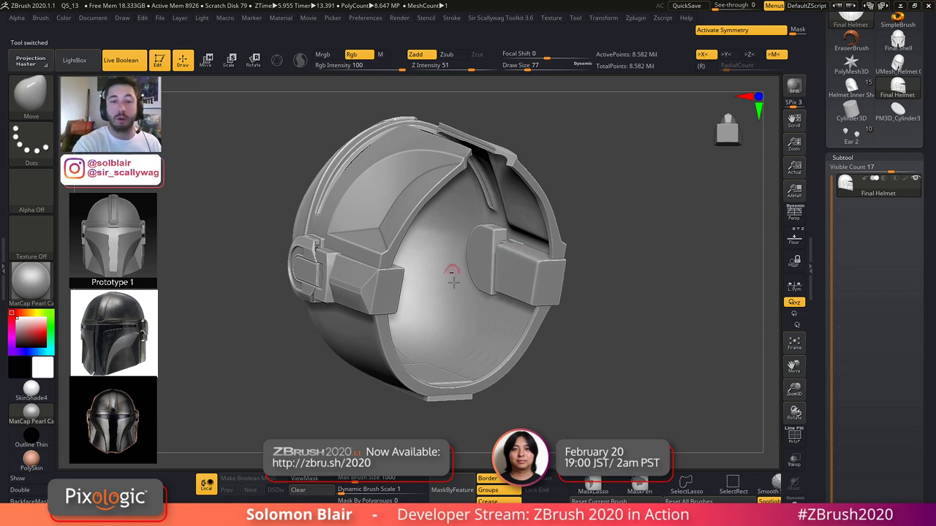
click(853, 137)
ctrl+click(612, 384)
ctrl+drag(612, 384, 585, 356)
scroll(828, 274, up, 1)
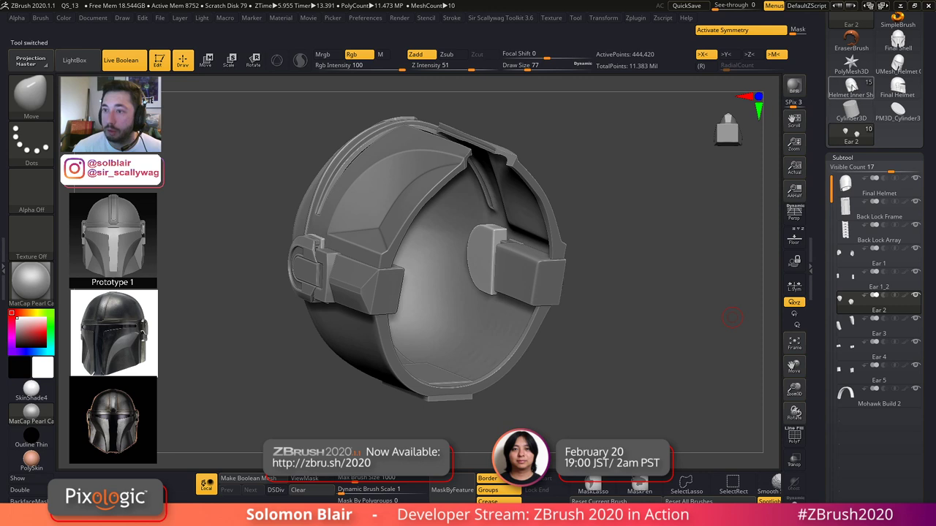
- Return to the boolean setup tool and select the Bottom Boolean Sub to check its wireframe
click(852, 88)
scroll(829, 183, down, 1)
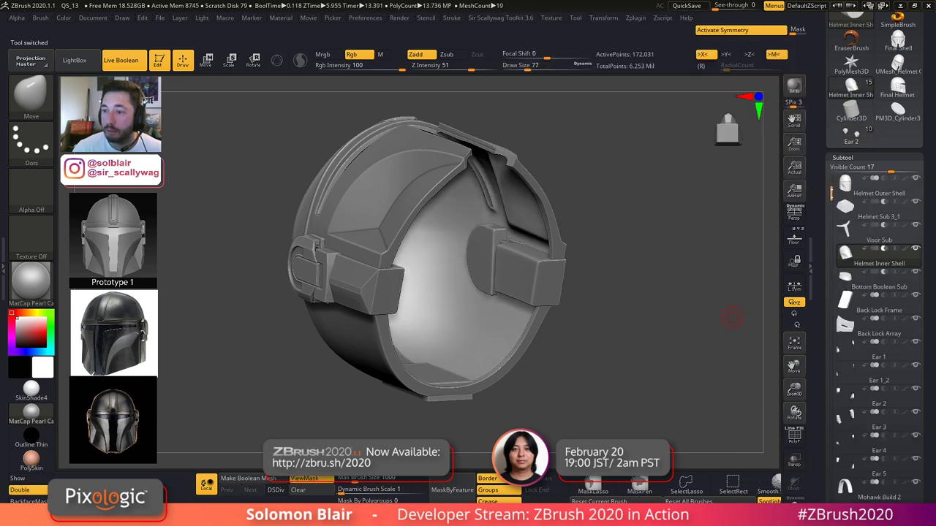
mouse_move(845, 254)
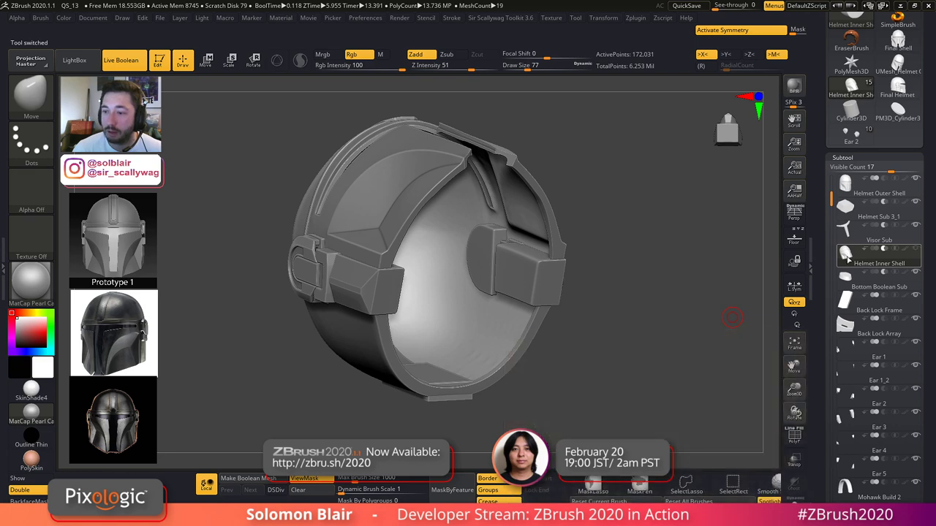
click(846, 277)
key(shift+f)
key(shift+f)
alt+drag(727, 320, 698, 310)
- Reselect the Helmet Inner Shell and check its wireframe against the surrounding parts
click(846, 255)
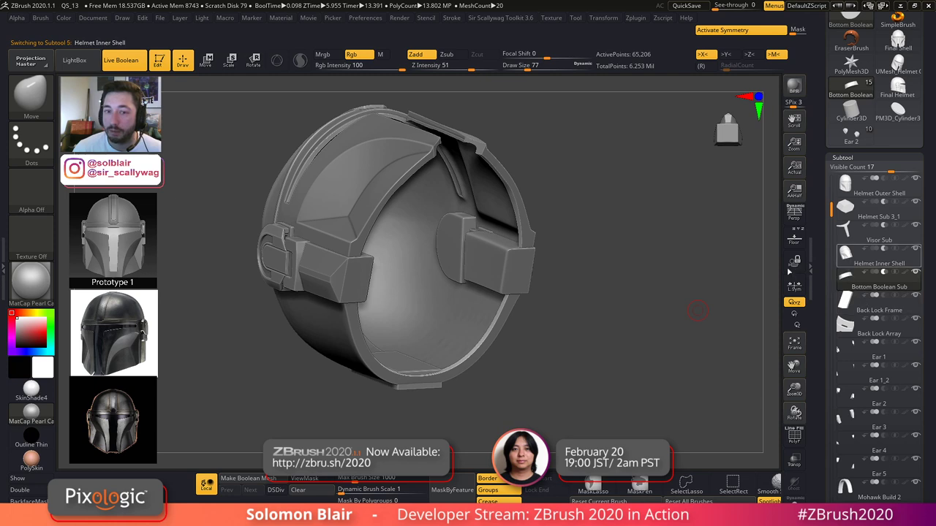
key(shift+f)
key(shift+f)
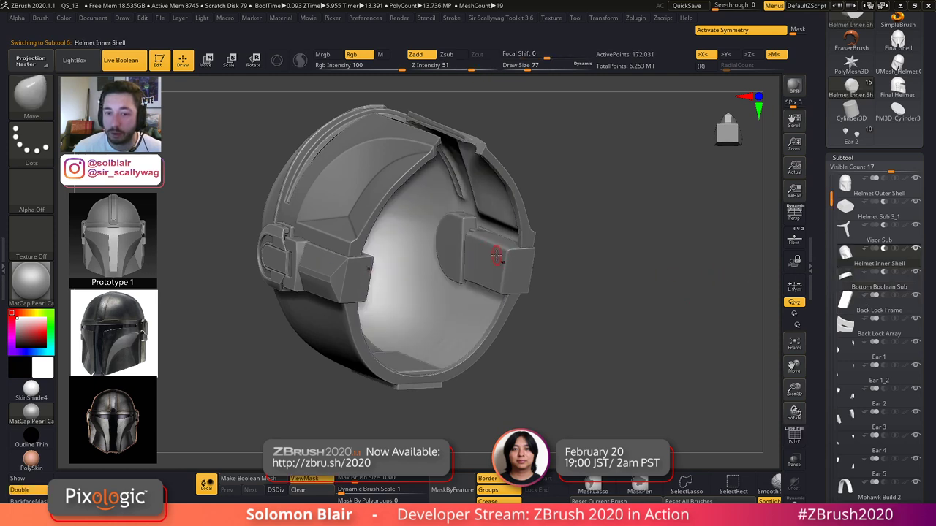
- Select the Ear 2 subtool, move it directly below Boolean Setup in the subtool stack, and check the helmet's interior
alt+click(494, 256)
alt+click(452, 246)
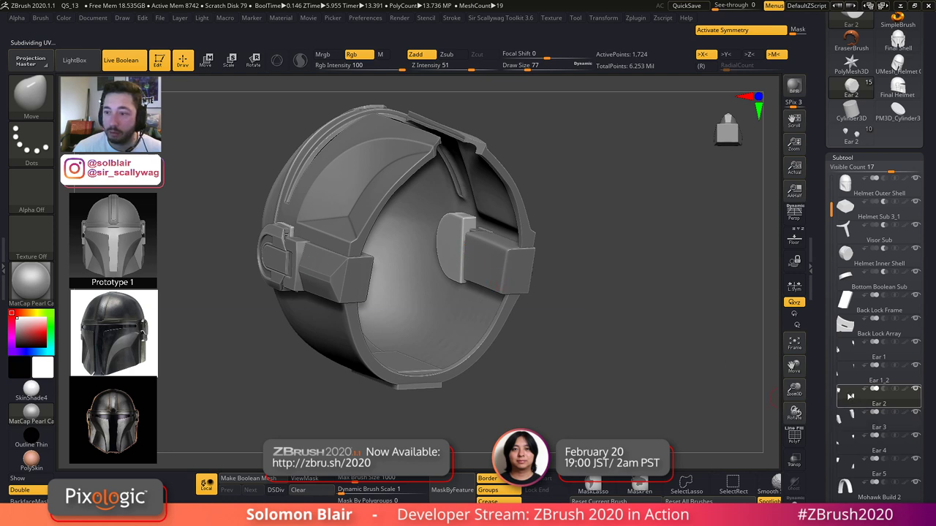
mouse_move(850, 395)
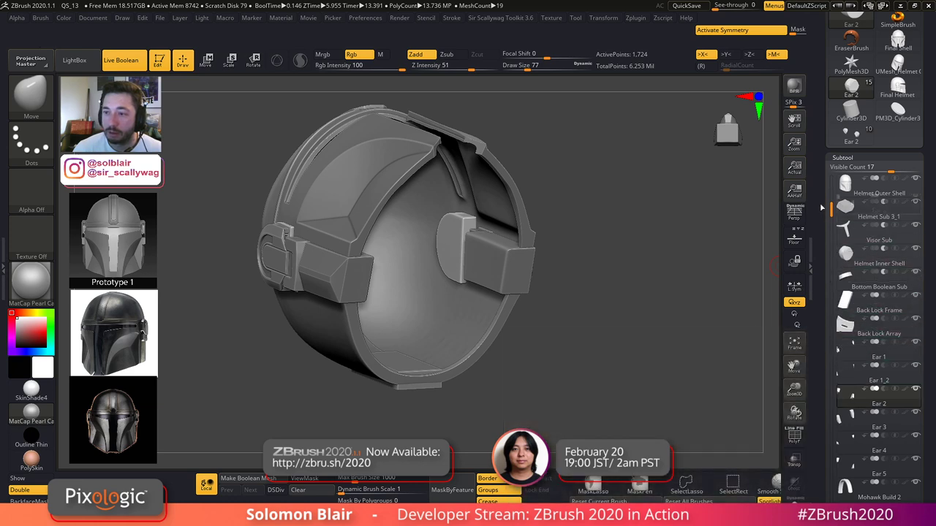
scroll(862, 173, up, 1)
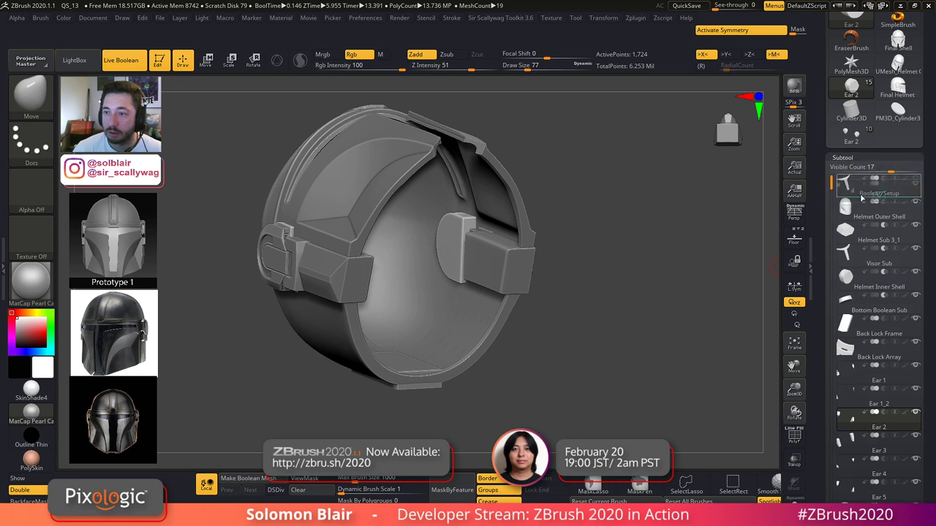
drag(862, 198, 860, 199)
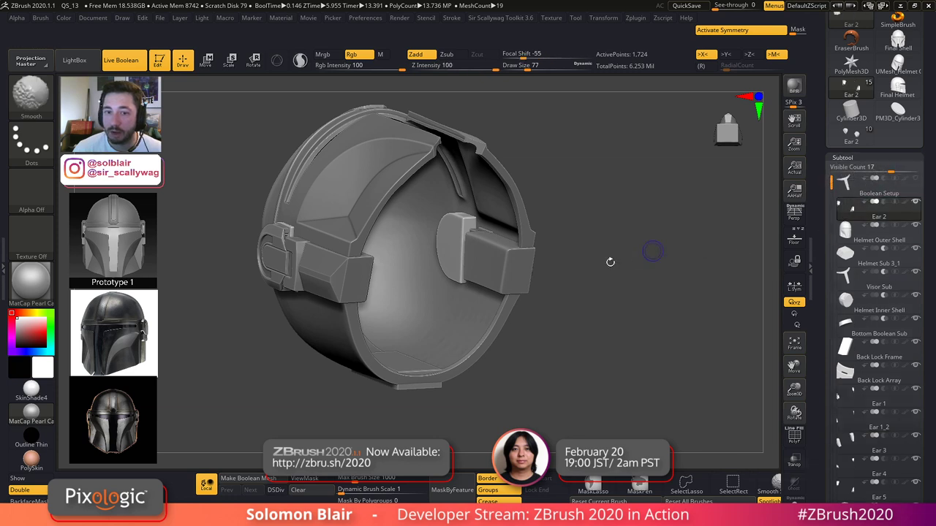
key(shift+f)
key(shift+f)
drag(641, 278, 651, 287)
drag(576, 299, 504, 295)
key(shift+f)
key(shift+f)
drag(586, 299, 723, 251)
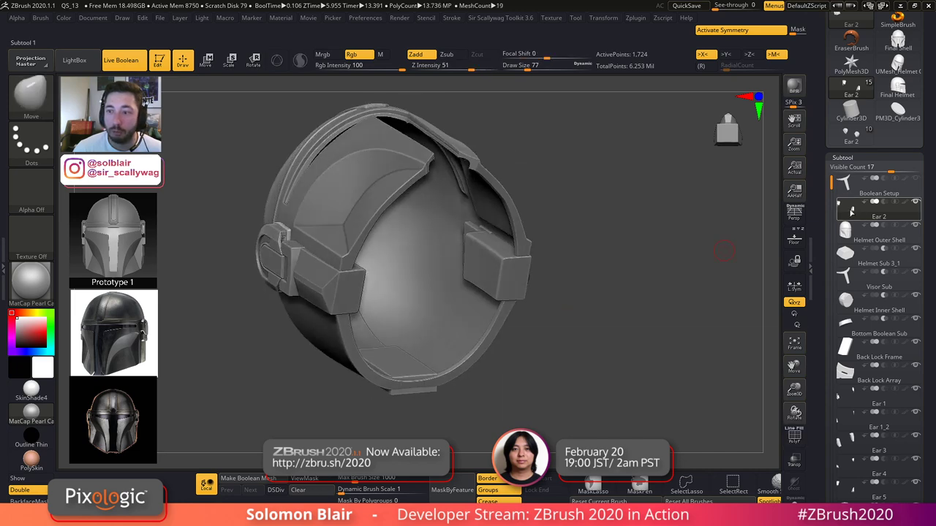
- Move Ear 2 directly below the Helmet Inner Shell in the stack and select the inner shell
click(846, 231)
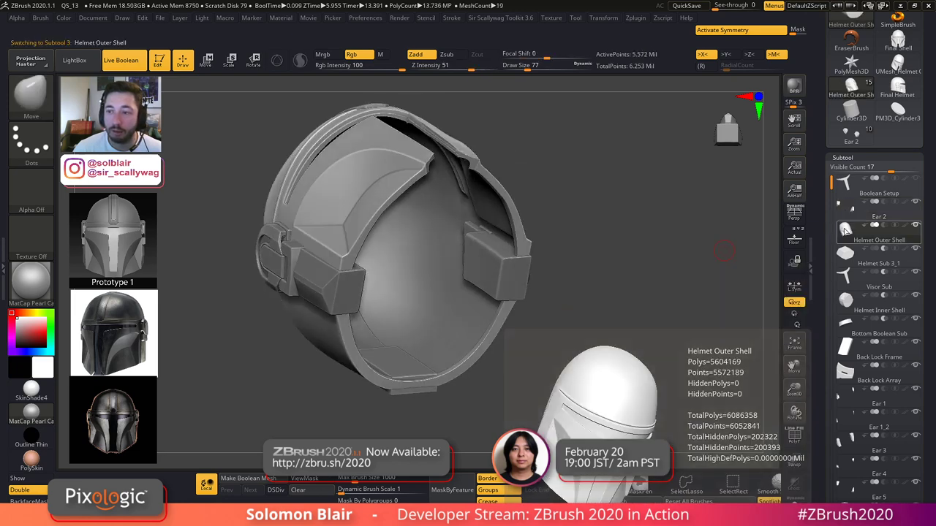
click(847, 210)
drag(846, 212, 846, 303)
click(847, 280)
key(shift+f)
drag(533, 335, 520, 317)
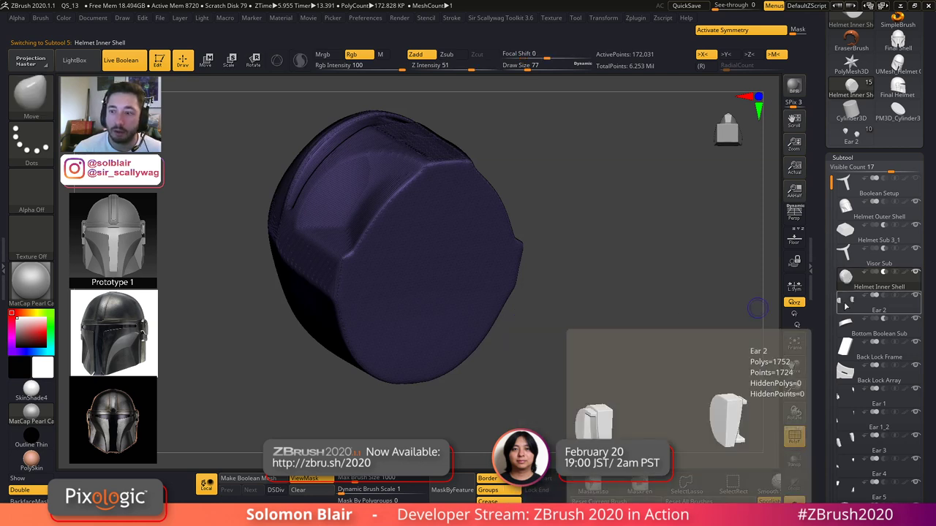
- Reorder Ear 2 to sit directly above the Helmet Inner Shell, checking the isolated parts and wireframes
mouse_move(842, 288)
mouse_down()
mouse_move(850, 312)
mouse_move(846, 305)
mouse_up()
key(shift+f)
ctrl+shift+click(604, 333)
key(shift+f)
key(shift+f)
drag(614, 328, 581, 338)
key(shift+f)
ctrl+shift+click(548, 296)
drag(548, 295, 804, 289)
click(848, 286)
key(shift+f)
key(shift+f)
ctrl+shift+click(605, 303)
key(shift+f)
- Hide and show the Helmet Inner Shell to compare its subtraction from the helmet interior
click(914, 297)
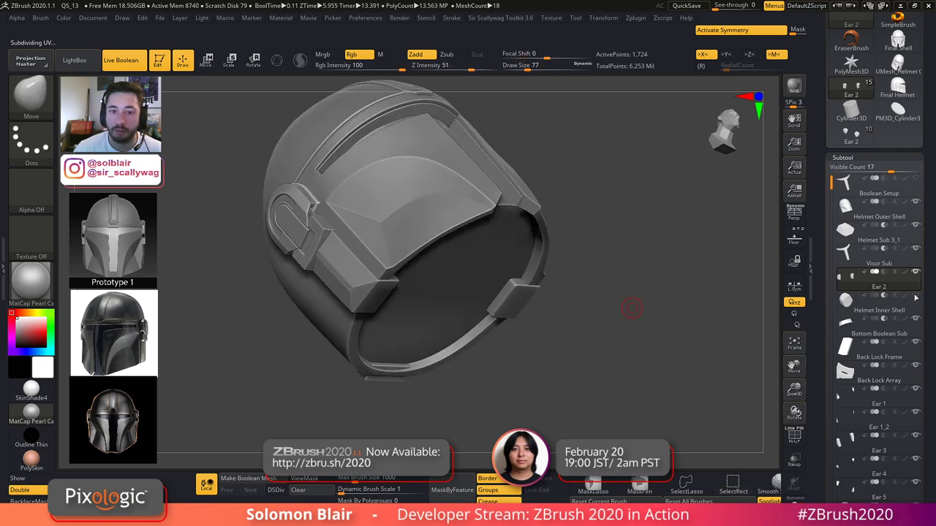
drag(763, 355, 759, 333)
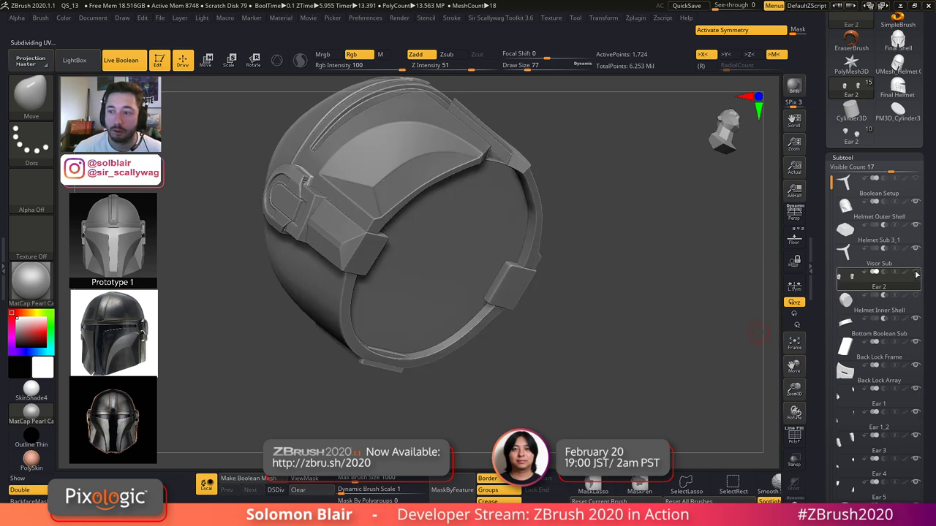
click(915, 297)
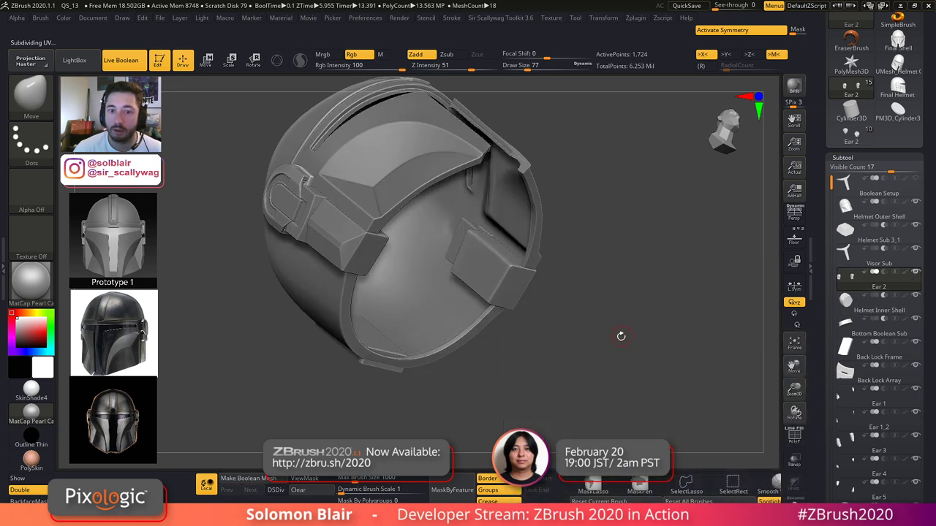
key(shift+f)
key(shift+f)
- Try moving the Helmet Inner Shell with symmetry off and undo the move
click(840, 311)
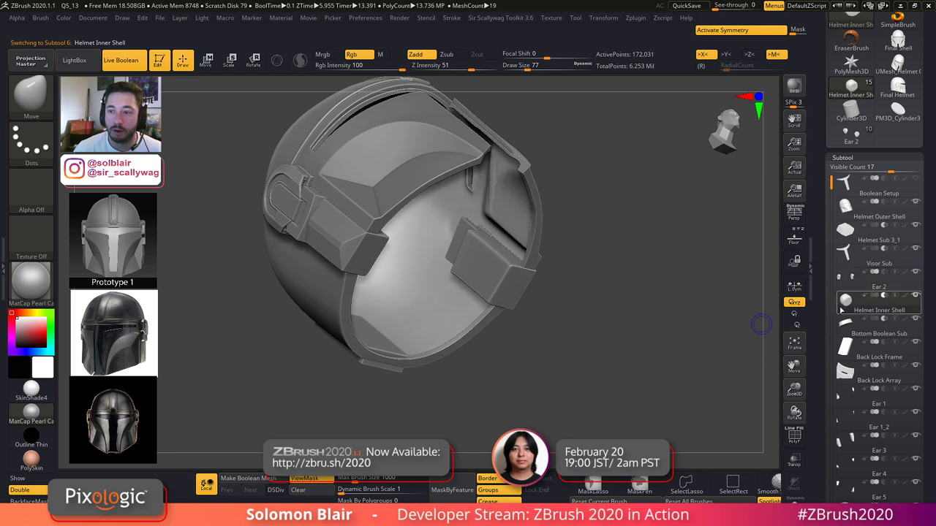
key(w)
click(276, 62)
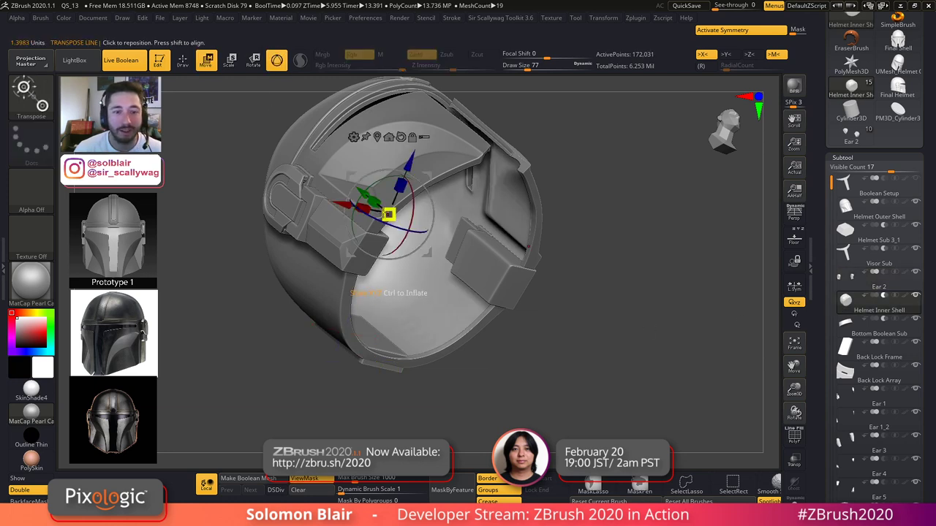
key(x)
drag(363, 189, 329, 165)
key(ctrl+z)
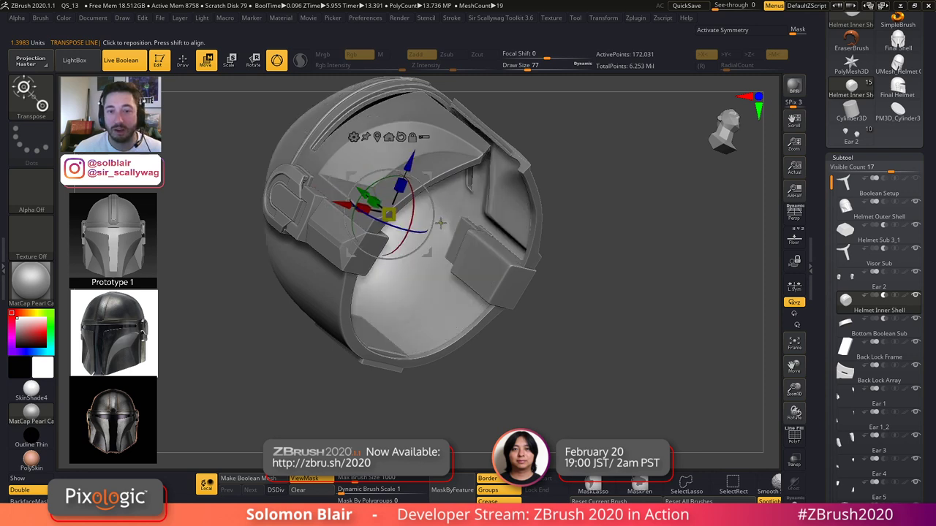
key(q)
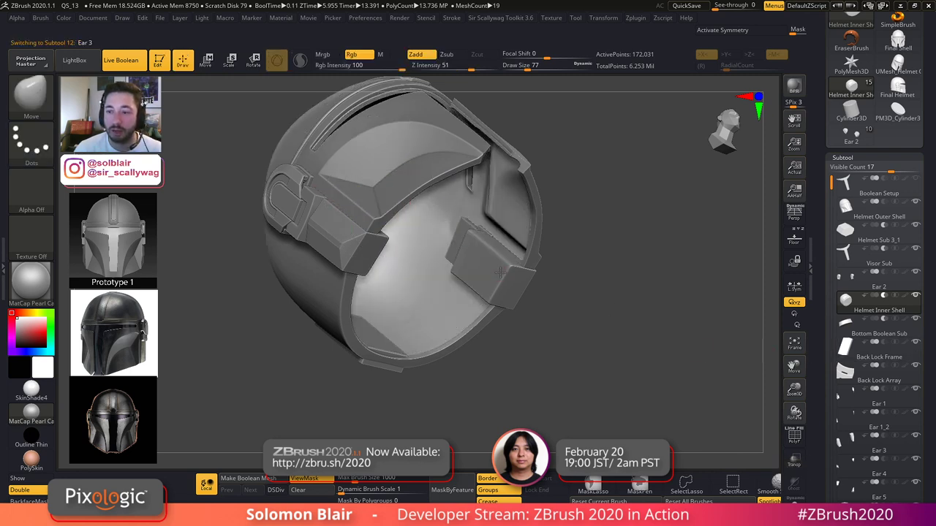
- Select the Ear 3 blocks and move them between Ear 2 and the Helmet Inner Shell, checking their wireframe
alt+click(500, 272)
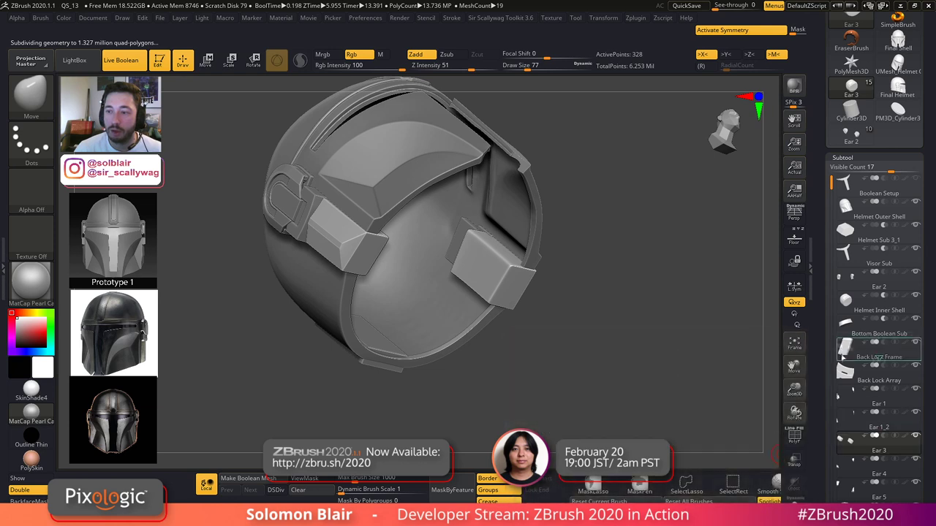
drag(846, 291, 846, 292)
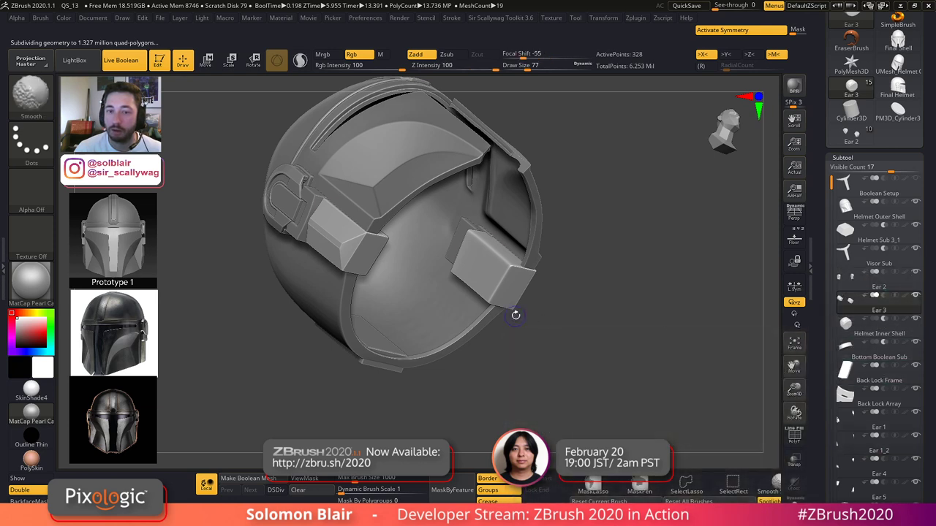
key(shift+f)
key(shift+f)
key(shift+f)
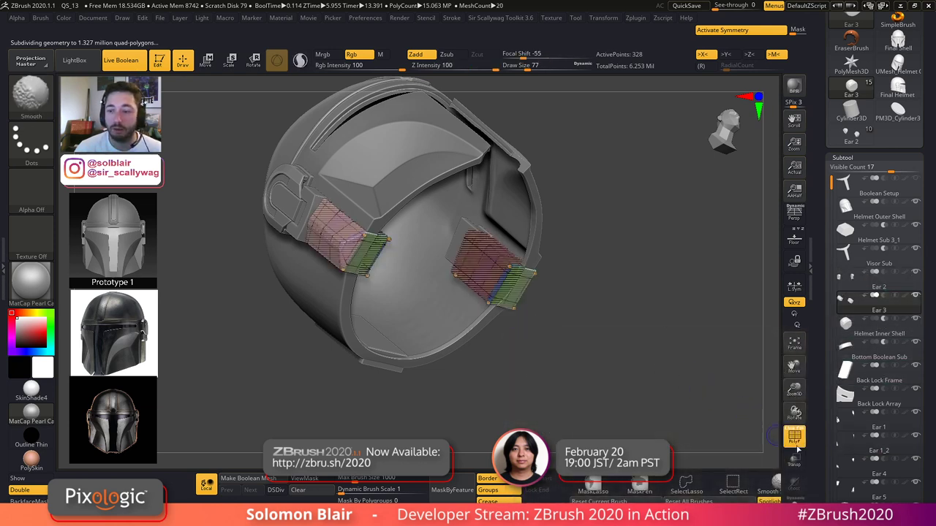
click(794, 437)
key(shift+f)
key(shift+f)
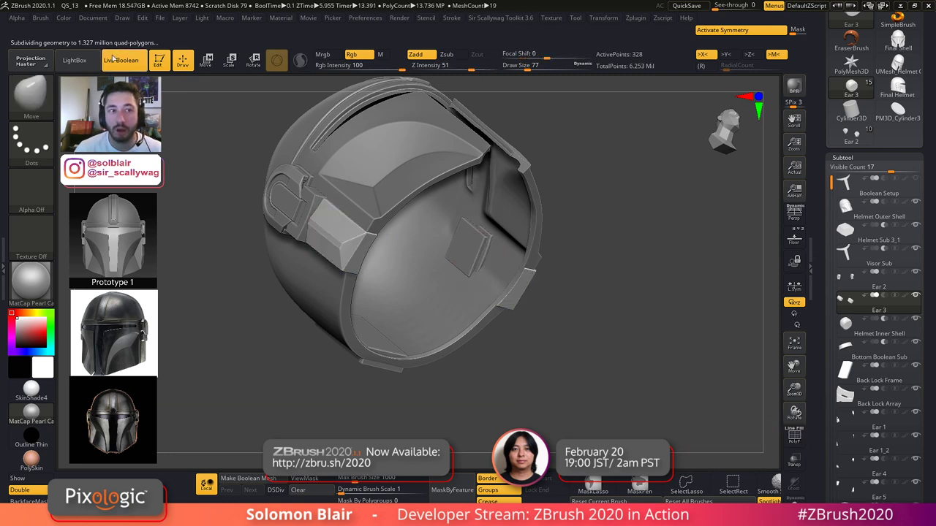
- Examine the helmet's interior for remaining ear pieces that protrude through the inner shell
drag(578, 313, 716, 325)
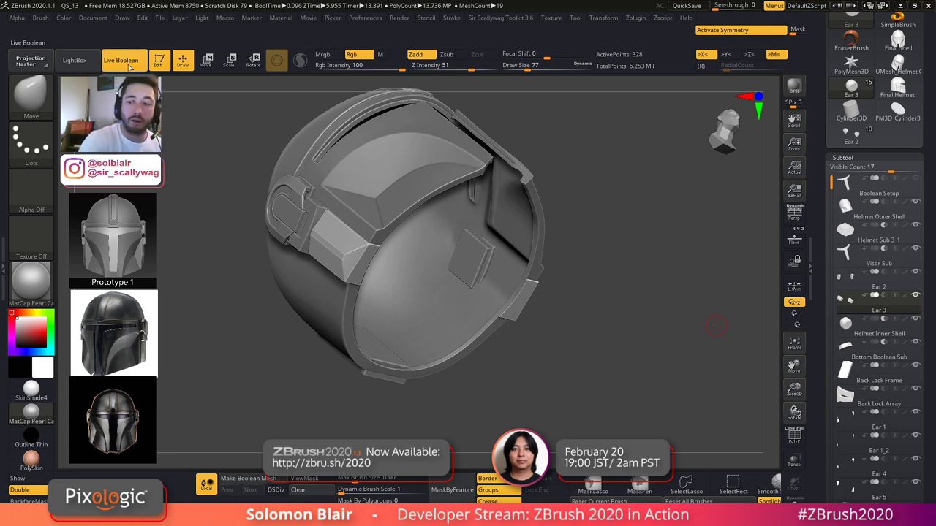
click(796, 441)
click(795, 440)
key(shift+f)
key(shift+f)
drag(590, 347, 497, 322)
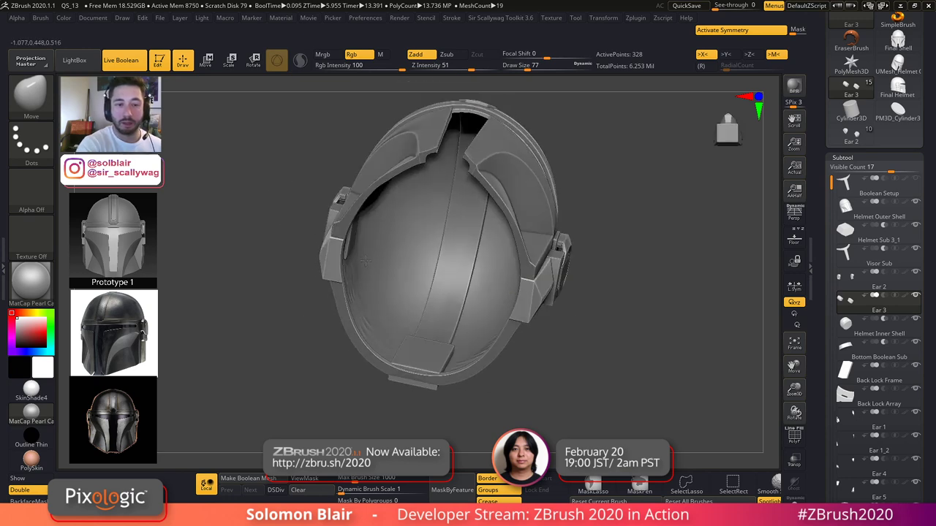
drag(366, 260, 301, 262)
drag(367, 296, 378, 289)
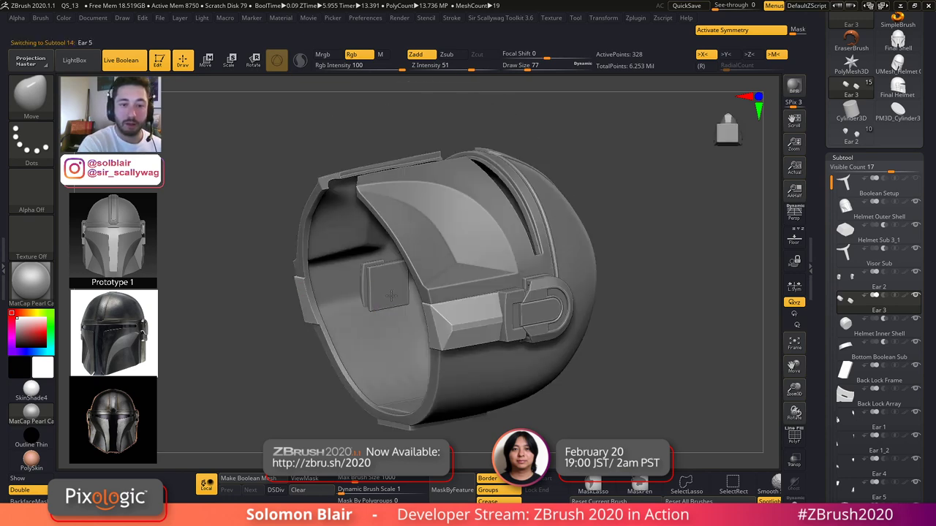
- Select the protruding Ear 5 part and move it directly above the Helmet Inner Shell in the stack
alt+click(391, 293)
right_drag(421, 324, 424, 325)
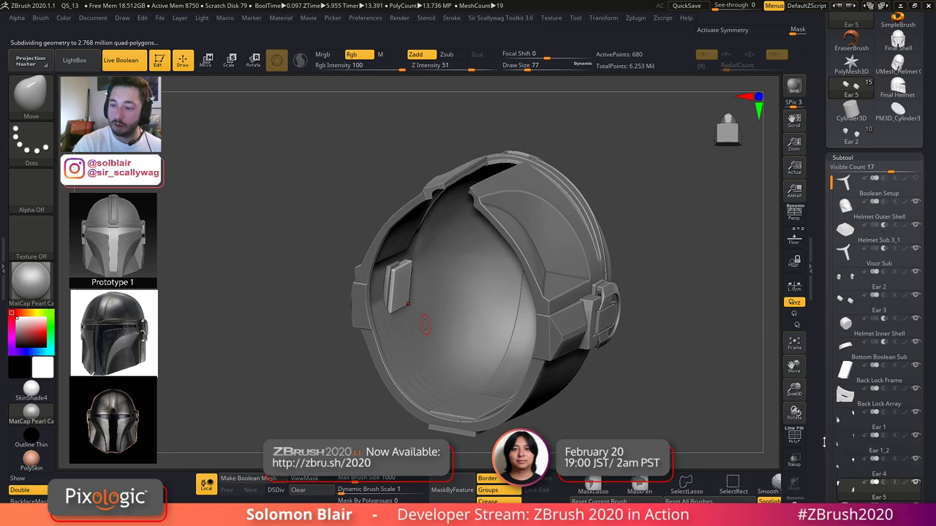
drag(823, 442, 833, 415)
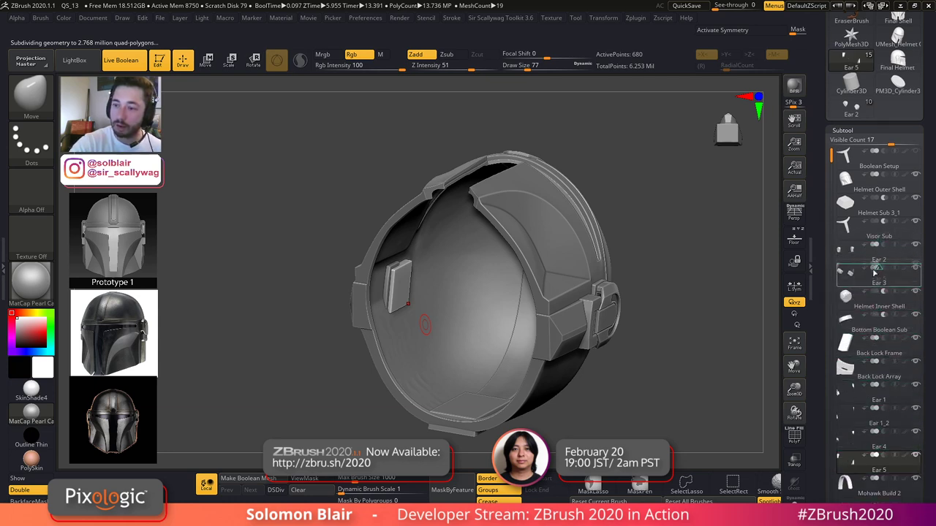
drag(859, 290, 857, 288)
key(shift+f)
key(shift+f)
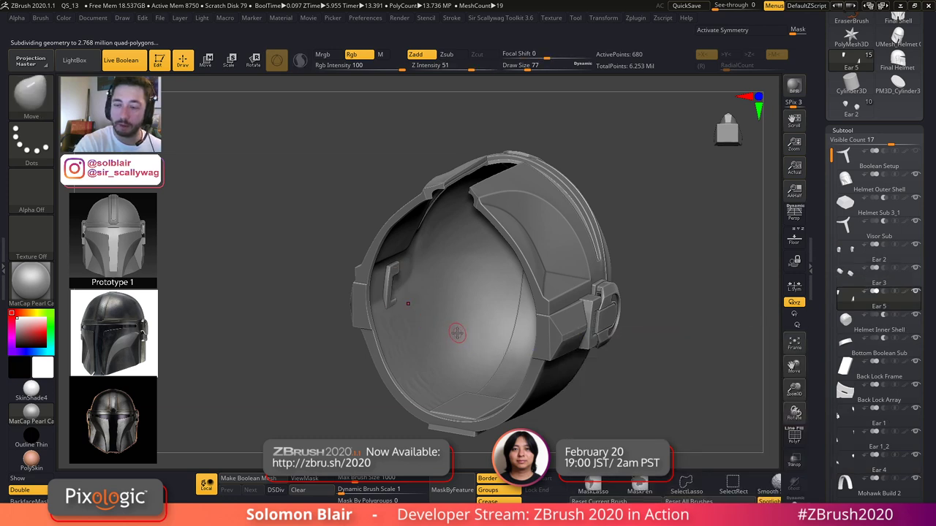
key(shift+f)
key(shift+f)
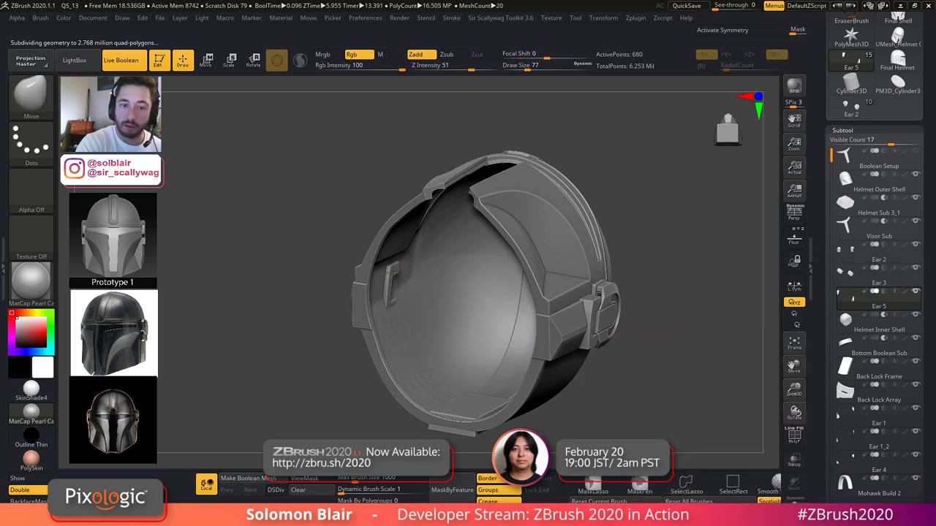
- Select Ear 4 and move it between Ear 5 and the Helmet Inner Shell, checking its wireframe
alt+click(392, 272)
drag(849, 399, 853, 310)
key(shift+f)
key(shift+f)
right_drag(465, 331, 443, 335)
key(shift+f)
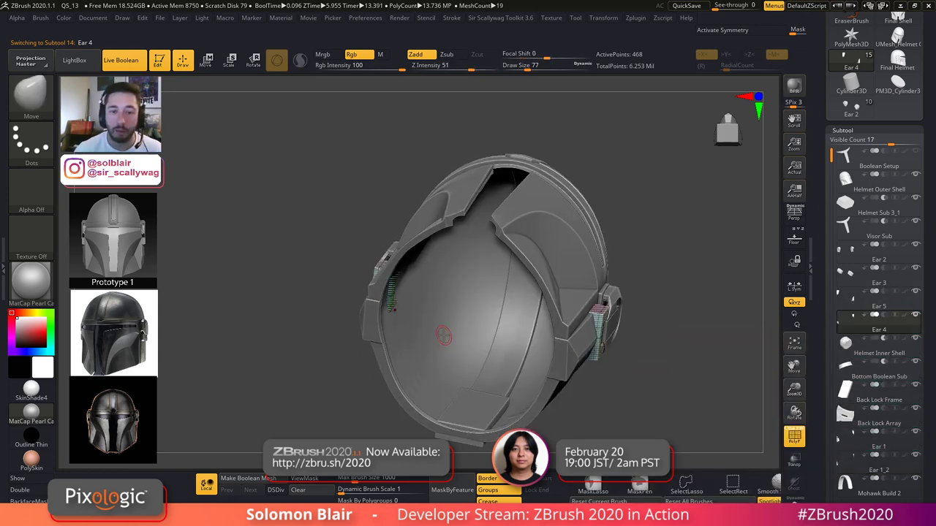
- Isolate the Helmet Inner Shell and inspect its shape from the front and underside
key(ctrl+shift+s)
right_drag(439, 347, 481, 280)
alt+right_drag(537, 286, 445, 280)
key(shift+f)
key(x)
mouse_move(381, 231)
alt+right_down()
mouse_move(376, 267)
mouse_move(349, 287)
alt+right_up()
key(s)
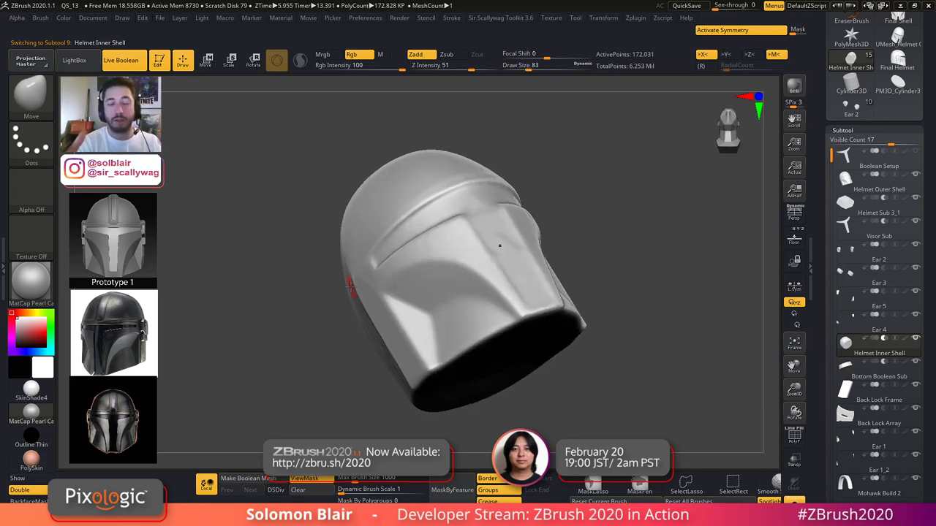
right_drag(421, 340, 382, 337)
alt+right_drag(465, 338, 450, 301)
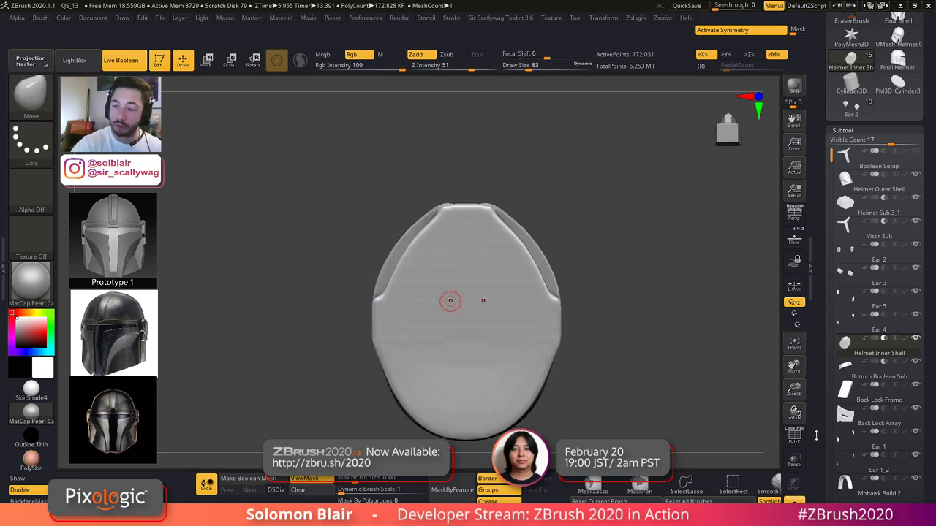
- Try out a Cylinder3D inserted below the Helmet Inner Shell inside the helmet and delete it
drag(815, 437, 815, 160)
click(893, 356)
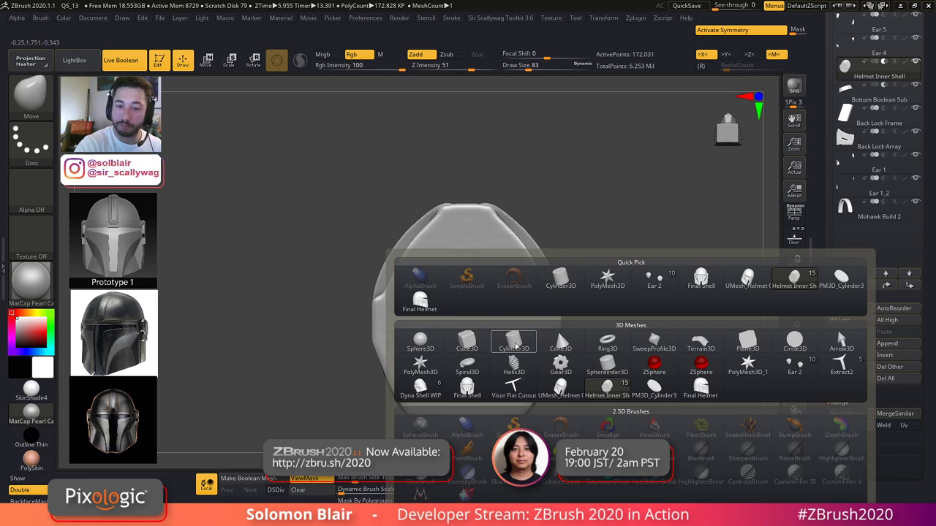
click(515, 342)
click(794, 501)
key(w)
drag(467, 323, 489, 312)
right_drag(534, 297, 603, 300)
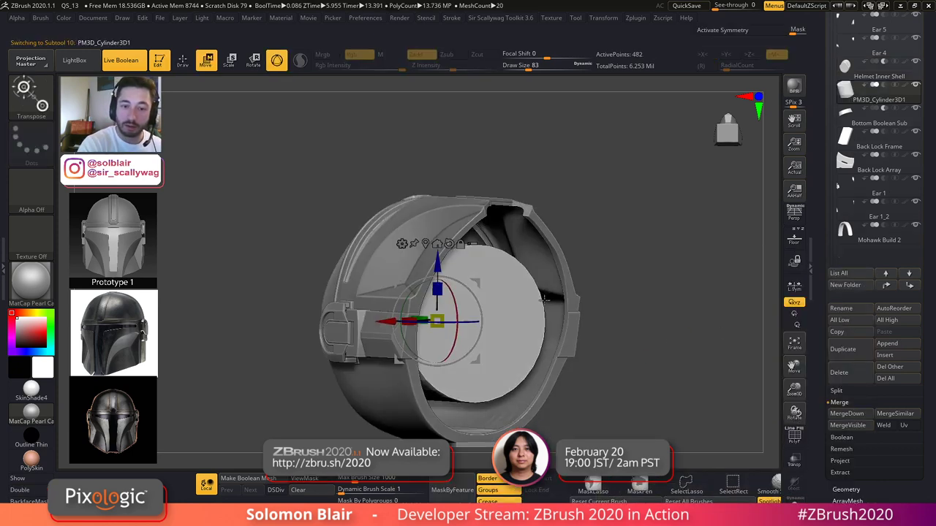
drag(451, 319, 541, 337)
right_drag(541, 338, 509, 378)
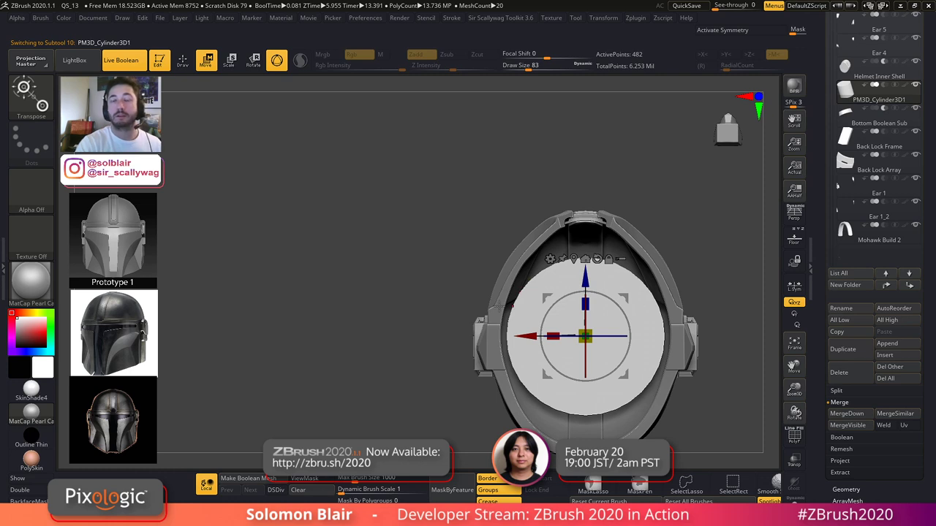
click(864, 378)
- Select the Mohawk Build 2 strip inside the helmet and move it directly below Boolean Setup in the stack
right_drag(611, 336, 639, 366)
alt+right_drag(583, 362, 524, 354)
key(s)
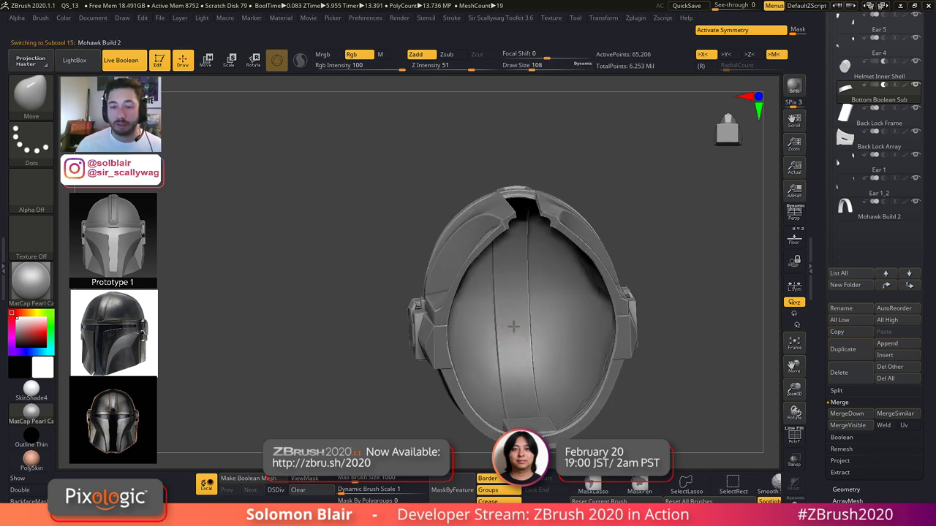
alt+click(514, 334)
drag(821, 234, 829, 311)
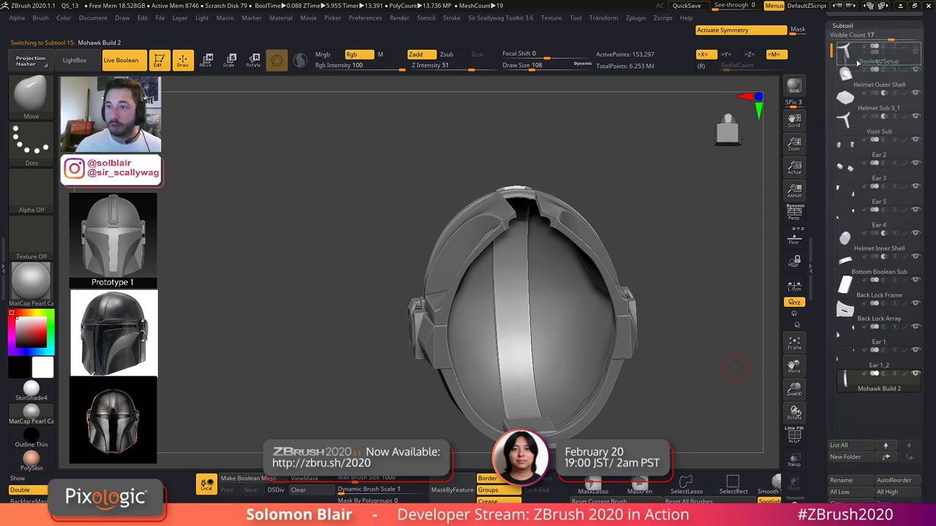
drag(857, 63, 859, 64)
mouse_move(566, 284)
right_down()
mouse_move(583, 305)
mouse_move(524, 388)
mouse_move(506, 304)
right_up()
key(shift+f)
key(shift+f)
- Select the Back Lock Frame and move it directly above the Helmet Inner Shell, checking the interior
key(bracketright)
alt+click(503, 380)
key(shift+f)
key(shift+f)
right_drag(552, 388, 525, 360)
key(shift+f)
key(shift+f)
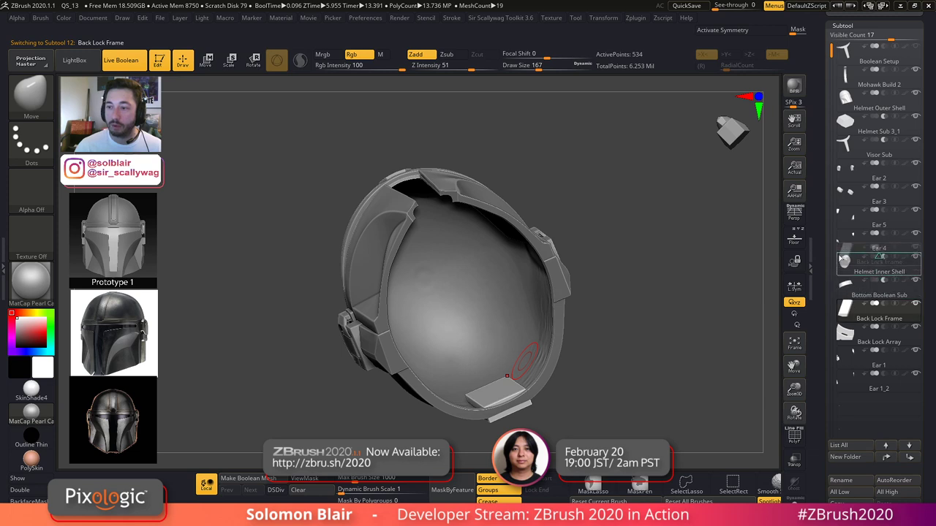
drag(840, 259, 841, 259)
key(shift+f)
key(shift+f)
right_drag(468, 340, 508, 369)
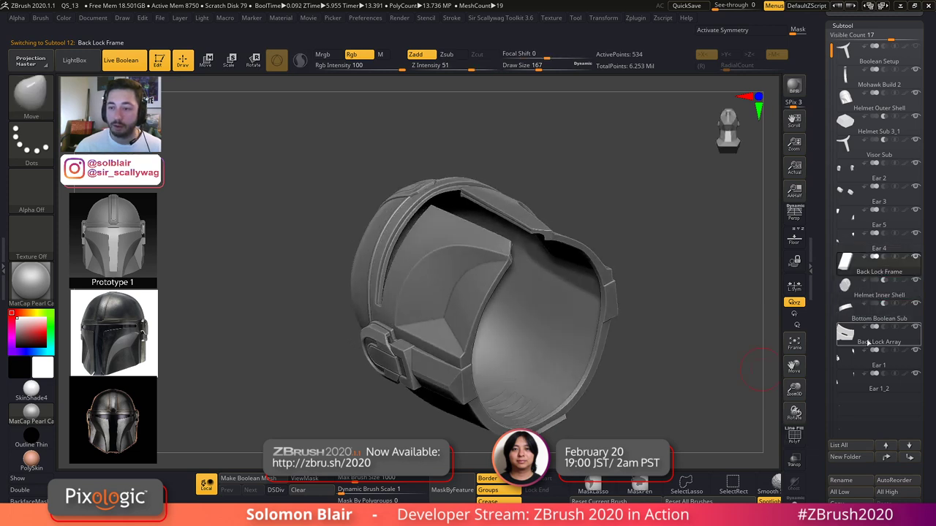
- Select the Back Lock Array subtool and convert its six-repeat ArrayMesh into real mesh geometry
alt+click(517, 406)
key(x)
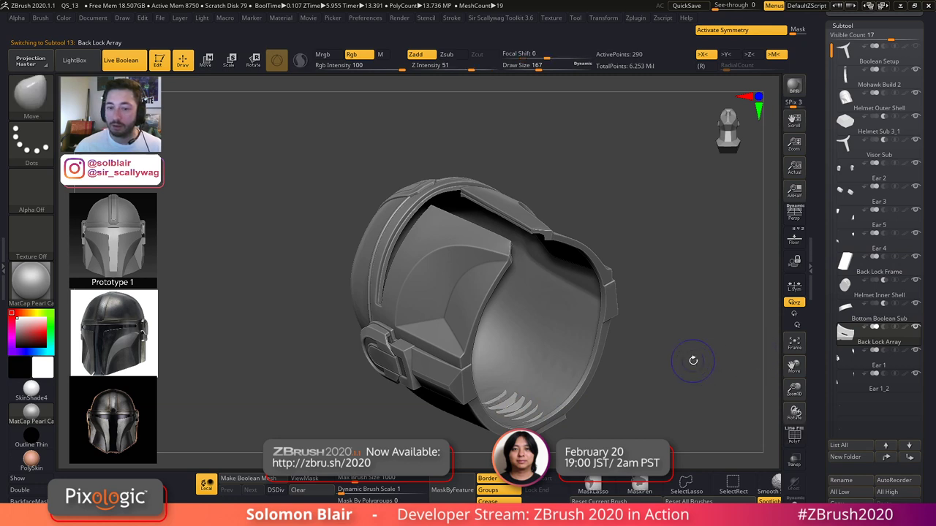
key(shift+f)
click(856, 24)
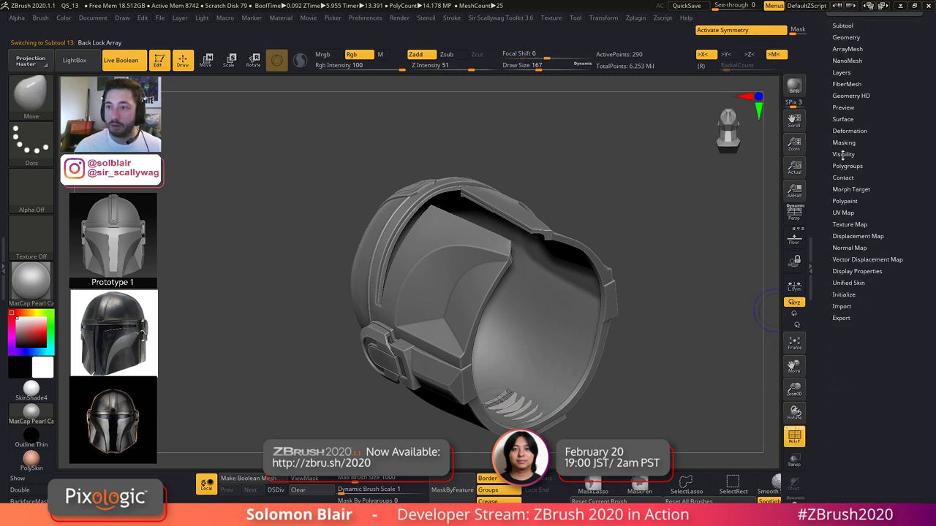
click(845, 48)
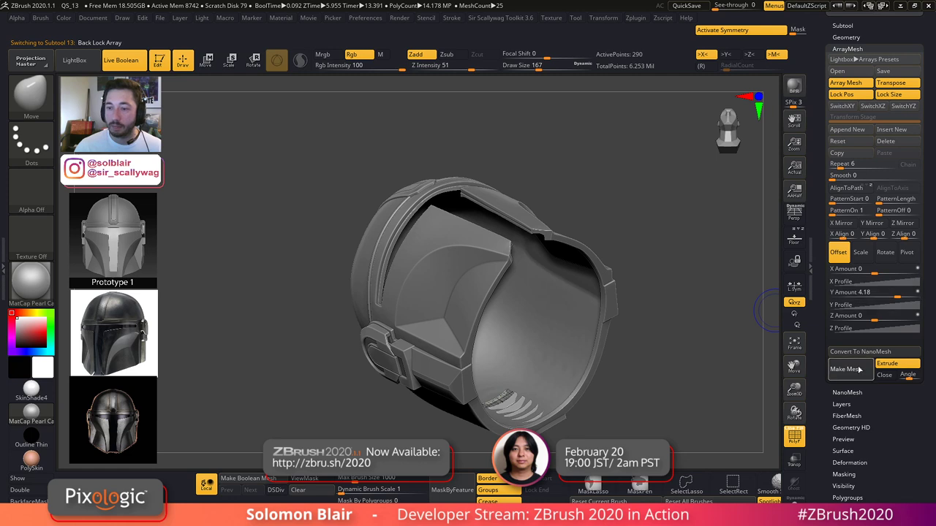
click(847, 369)
- Move the Back Lock Array directly above the Helmet Inner Shell in the subtool stack, checking the helmet's interior
click(841, 25)
drag(846, 341, 846, 284)
key(shift+f)
key(shift+f)
right_drag(525, 407, 592, 461)
key(shift+f)
right_drag(666, 373, 628, 384)
mouse_move(492, 417)
alt+right_down()
mouse_move(477, 384)
mouse_move(528, 339)
mouse_move(513, 299)
alt+right_up()
key(s)
click(478, 385)
- Select the Helmet Inner Shell, inspect it inside the helmet and isolate it
key(x)
key(x)
key(s)
click(534, 328)
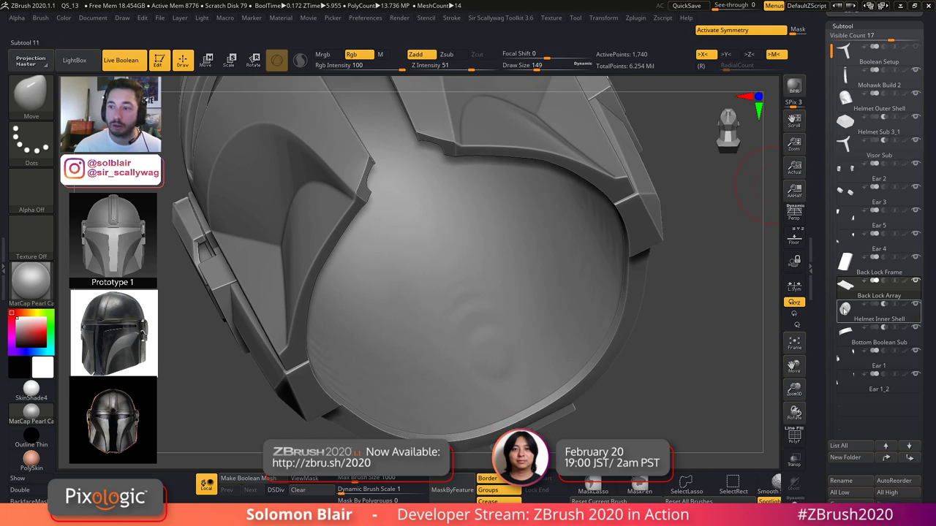
key(shift+f)
key(shift+f)
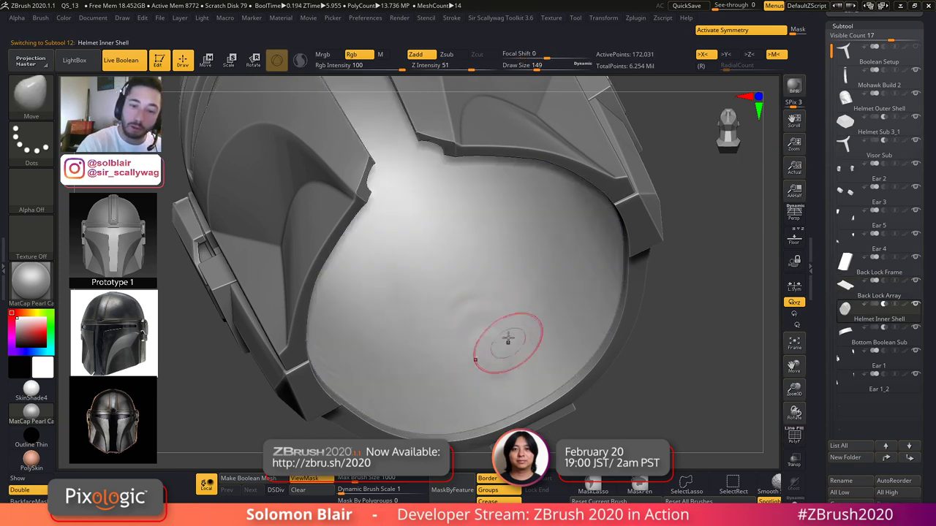
mouse_move(518, 349)
right_down()
mouse_move(562, 401)
mouse_move(534, 365)
right_up()
right_drag(464, 322, 578, 358)
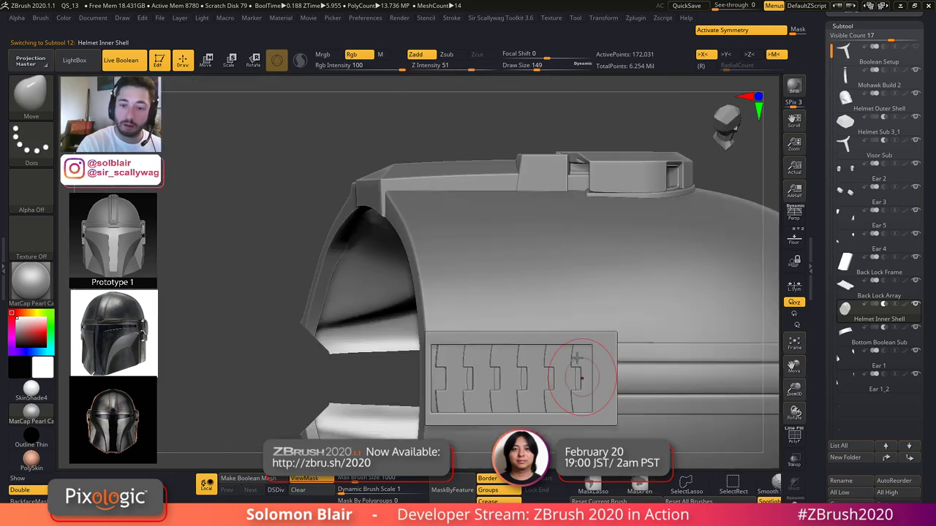
key(ctrl+shift+s)
alt+right_drag(627, 336, 540, 264)
- Smooth the bumps and uneven areas across the isolated Helmet Inner Shell's sides and back
mouse_move(499, 363)
shift+mouse_down()
mouse_move(497, 329)
mouse_move(442, 310)
shift+mouse_up()
right_drag(453, 344, 485, 349)
mouse_move(485, 349)
shift+mouse_down()
mouse_move(433, 358)
mouse_move(470, 369)
shift+mouse_up()
click(771, 492)
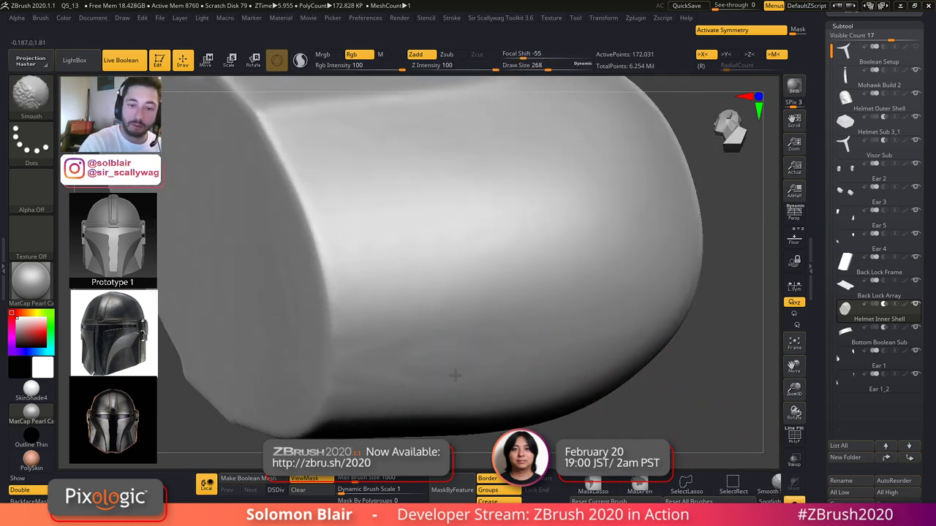
mouse_move(417, 332)
right_down()
mouse_move(438, 359)
mouse_move(468, 351)
right_up()
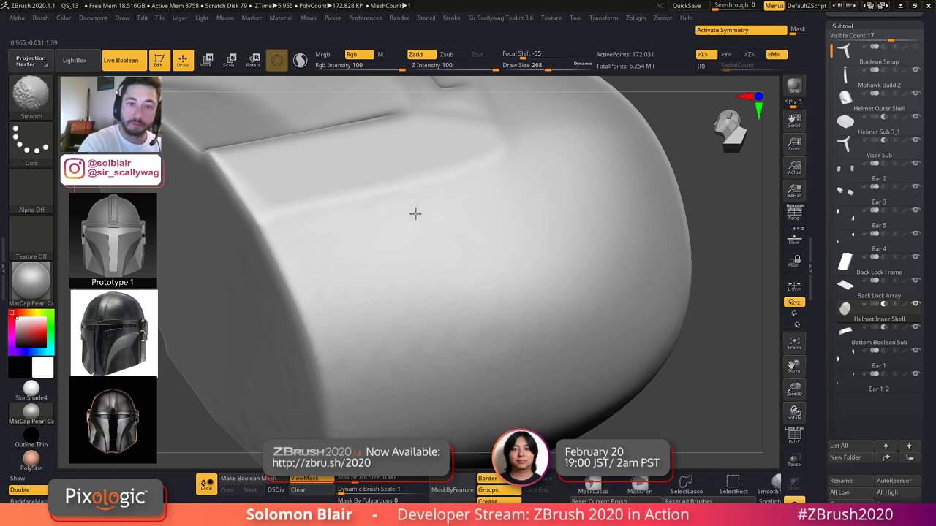
shift+drag(406, 199, 324, 210)
right_drag(351, 209, 534, 277)
shift+drag(445, 349, 380, 283)
mouse_move(410, 300)
right_down()
mouse_move(455, 201)
mouse_move(509, 155)
mouse_move(508, 314)
right_up()
shift+drag(463, 286, 370, 244)
mouse_move(536, 255)
ctrl+right_down()
mouse_move(490, 171)
mouse_move(493, 119)
mouse_move(570, 293)
mouse_move(579, 355)
mouse_move(535, 344)
ctrl+right_up()
key(s)
mouse_move(528, 344)
shift+mouse_down()
mouse_move(505, 330)
mouse_move(500, 242)
shift+mouse_up()
right_drag(500, 242, 426, 241)
shift+drag(426, 240, 403, 309)
mouse_move(403, 309)
right_down()
mouse_move(487, 185)
mouse_move(477, 208)
right_up()
shift+drag(477, 208, 490, 384)
ctrl+right_drag(476, 324, 493, 205)
shift+drag(493, 204, 475, 309)
mouse_move(475, 309)
right_down()
mouse_move(450, 177)
mouse_move(518, 313)
mouse_move(610, 322)
mouse_move(584, 240)
mouse_move(661, 253)
mouse_move(674, 272)
right_up()
- Examine the full helmet with the smoothed inner shell from the side and front
key(s)
drag(662, 273, 646, 274)
key(x)
key(x)
right_drag(498, 239, 477, 334)
key(s)
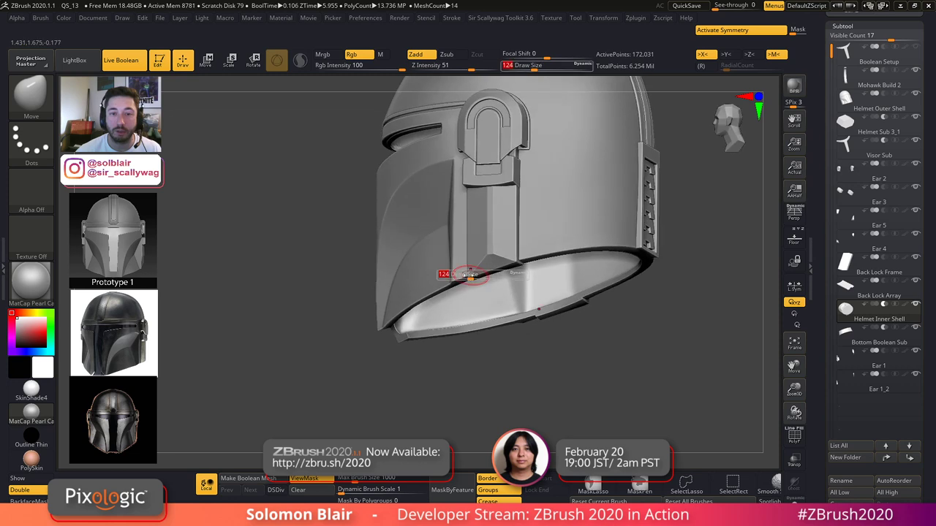
right_drag(440, 268, 521, 333)
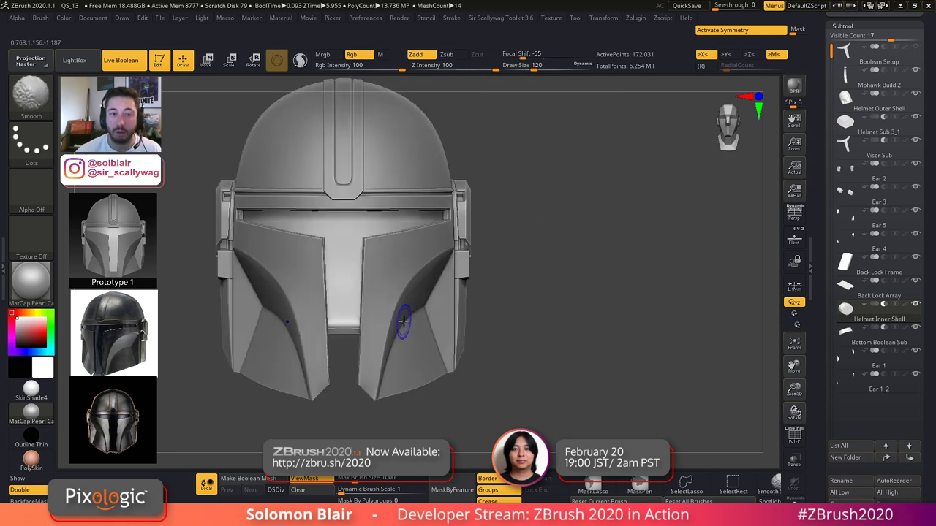
alt+right_drag(489, 359, 558, 394)
- Enable DSDiv and make a boolean mesh from the helmet's visible subtools
drag(818, 288, 819, 372)
alt+right_drag(607, 345, 628, 272)
right_drag(485, 322, 520, 360)
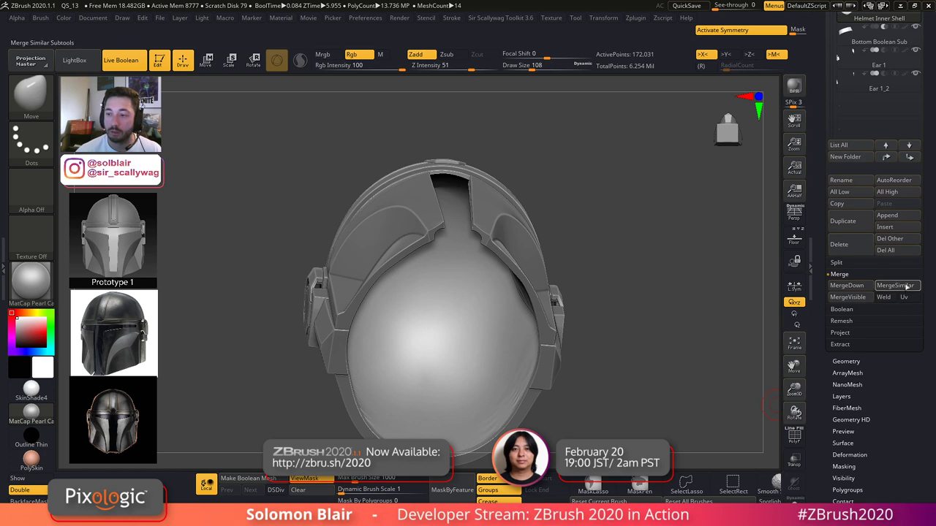
click(906, 309)
click(908, 299)
click(843, 299)
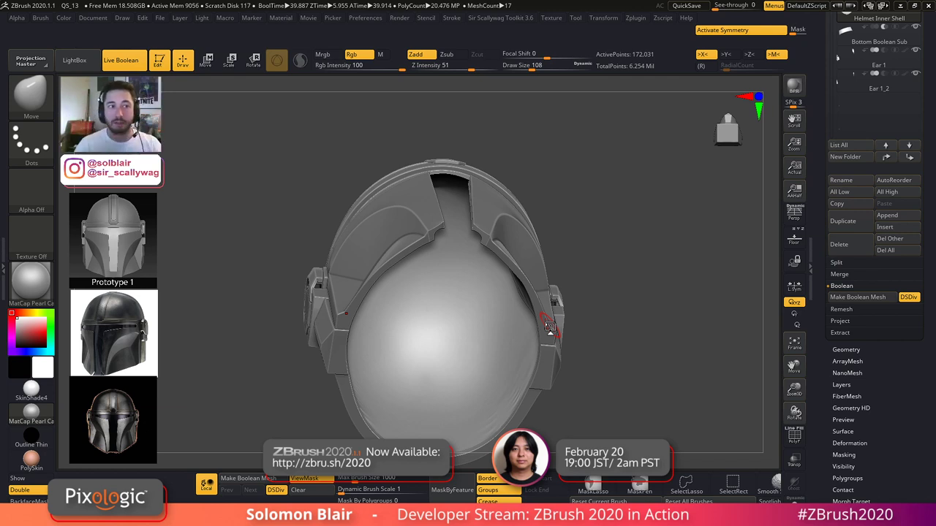
- Examine the helmet's exterior, visor opening and hollow interior from below and at an angle
key(s)
click(579, 302)
key(shift+f)
key(shift+f)
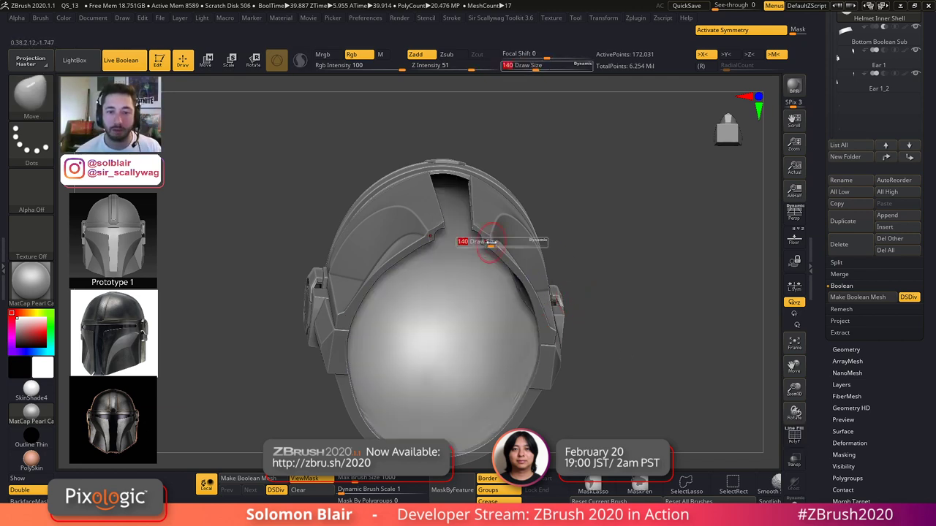
mouse_move(491, 246)
right_down()
mouse_move(534, 262)
mouse_move(518, 268)
right_up()
key(s)
click(522, 267)
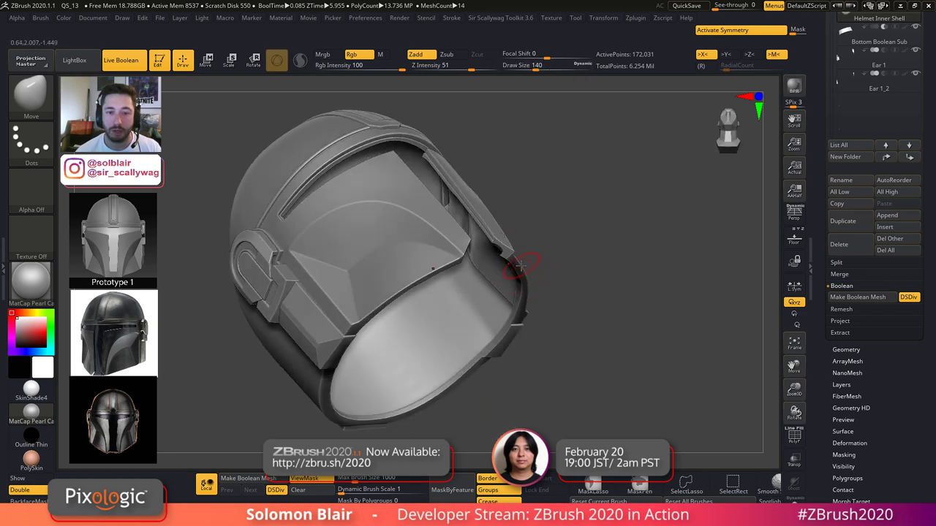
shift+right_drag(515, 301, 517, 304)
key(shift+f)
key(shift+f)
mouse_move(491, 231)
alt+right_down()
mouse_move(502, 332)
mouse_move(468, 332)
mouse_move(473, 346)
alt+right_up()
key(s)
click(471, 315)
right_drag(489, 276, 494, 283)
key(z)
key(z)
- Switch to Photos and view the base_stand_concept.jpg sketch of the helmet's display stand
key(super)
click(428, 516)
click(925, 7)
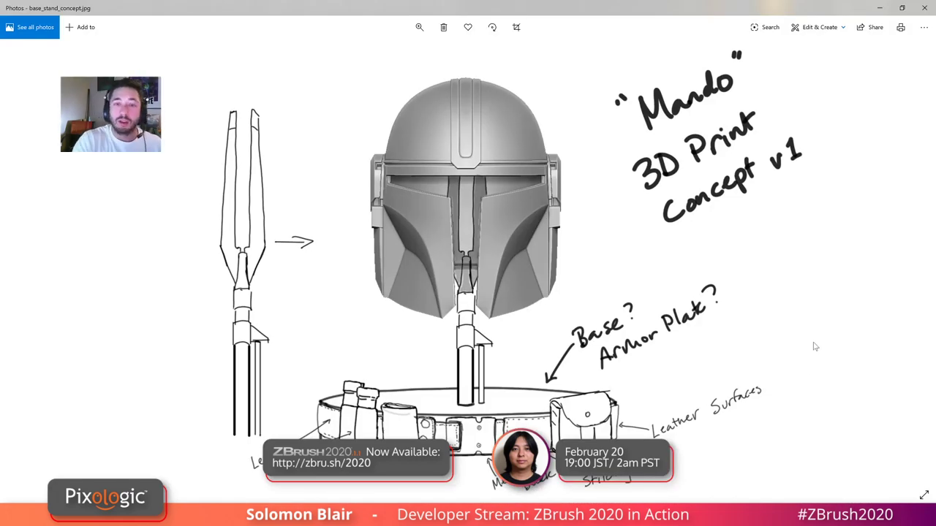
click(815, 347)
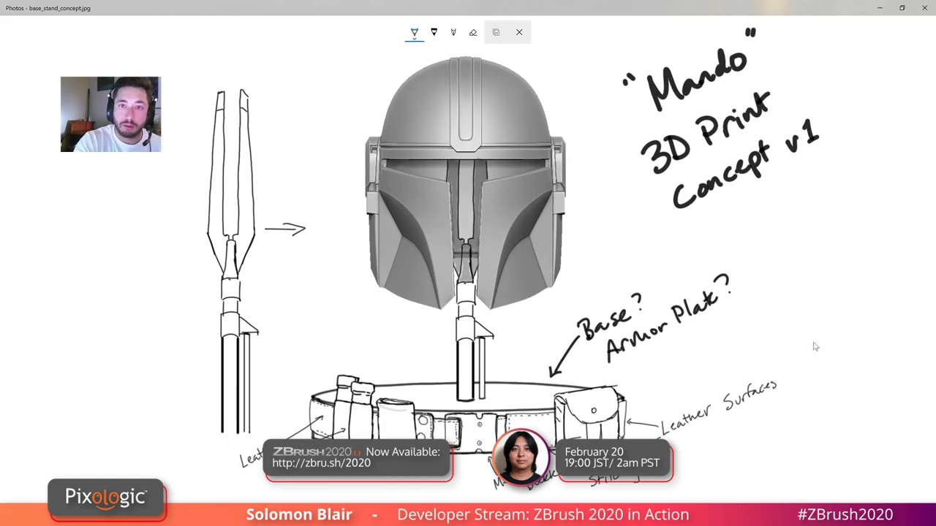
click(519, 33)
click(815, 346)
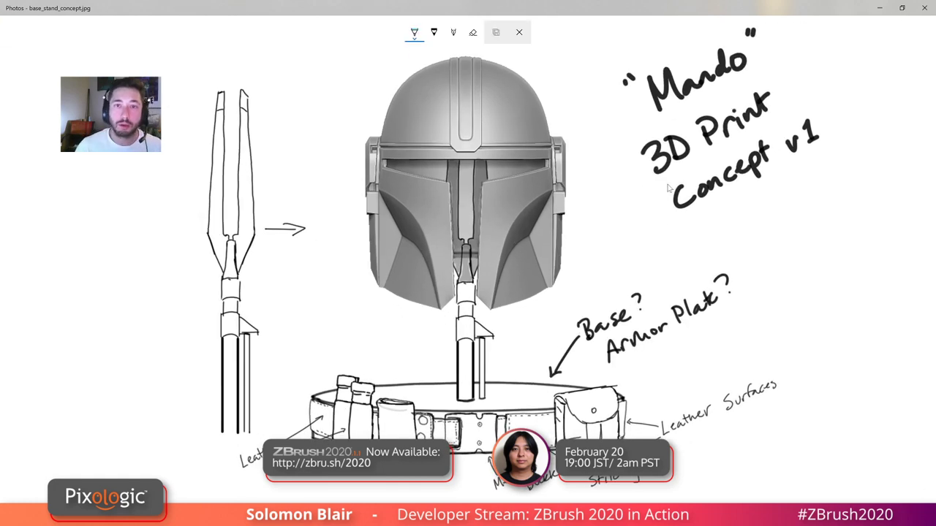
- Leave drawing mode on the base stand concept, view the mando_wallpaper.jpg reference, and switch to ZBrush
click(518, 32)
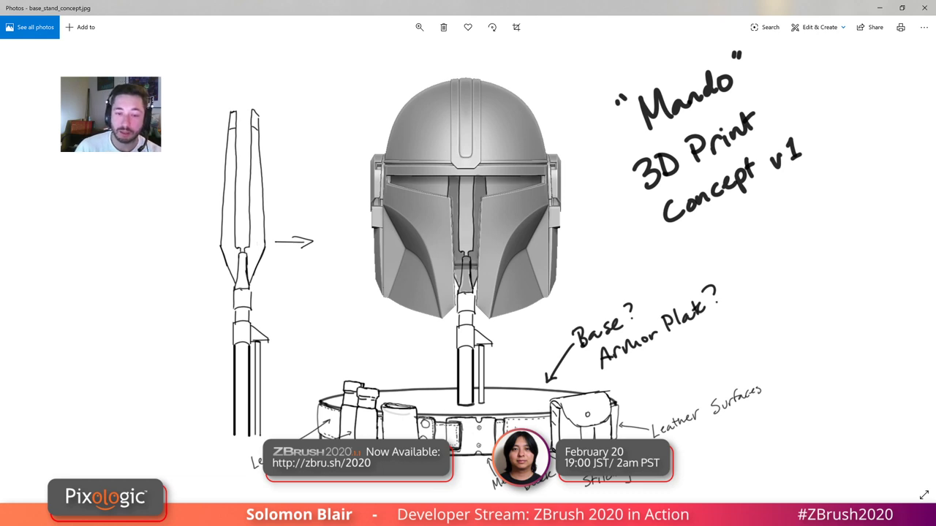
click(320, 517)
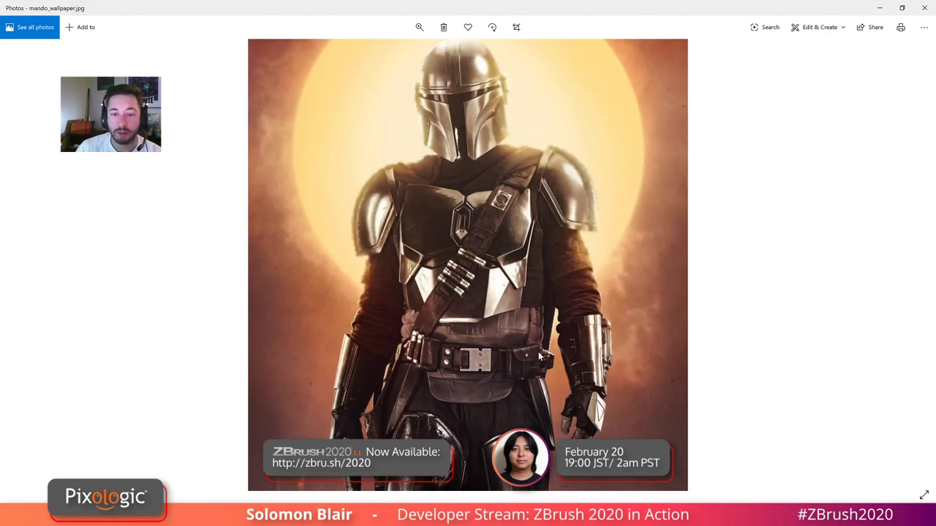
click(887, 4)
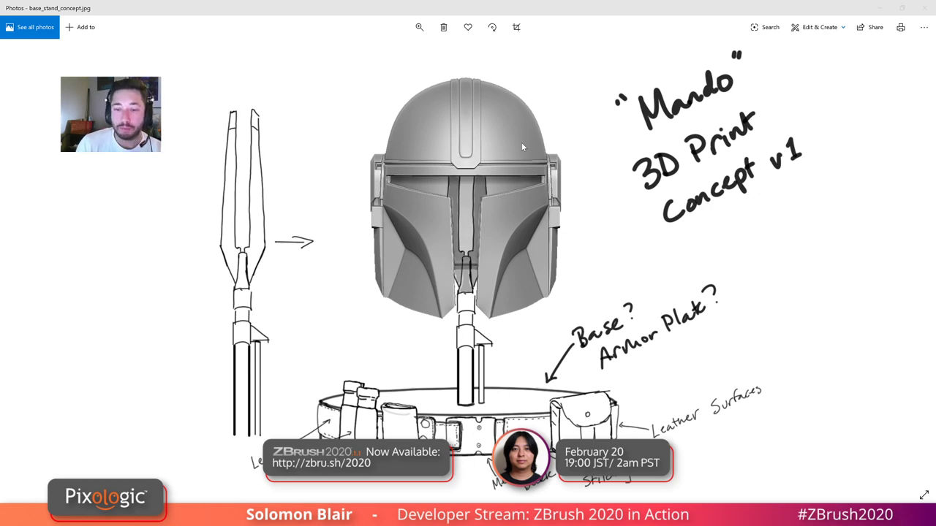
click(927, 10)
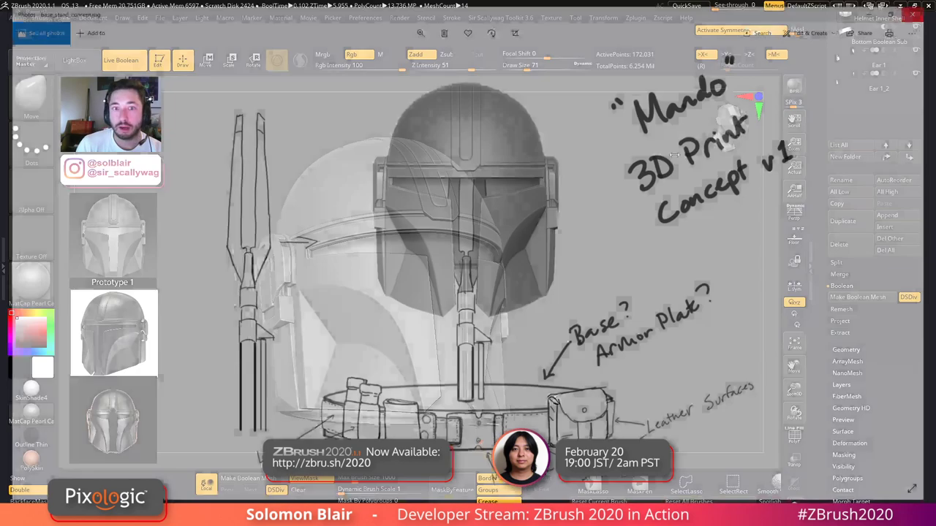
- Make the helmet outer shell the active subtool and check its polyframe
key(s)
click(422, 283)
right_drag(408, 285, 340, 282)
alt+click(394, 285)
key(shift+f)
key(shift+f)
key(s)
click(386, 283)
key(s)
click(382, 276)
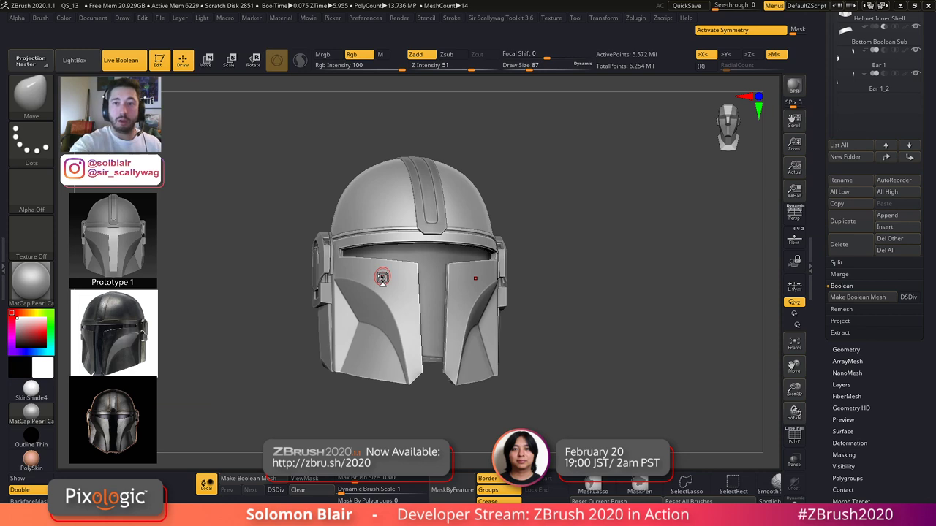
- Open the Scale Master options to review the unit and subtool size settings
click(635, 19)
click(674, 176)
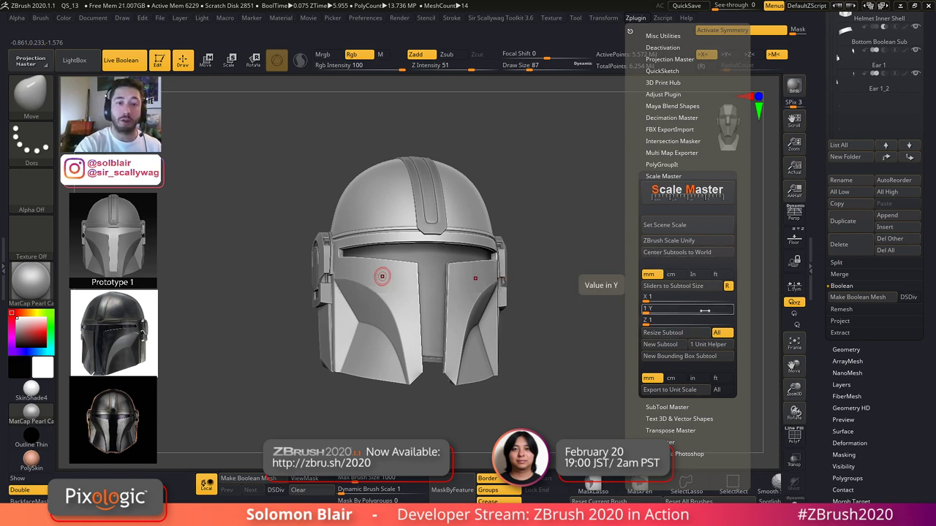
key(s)
drag(554, 380, 552, 381)
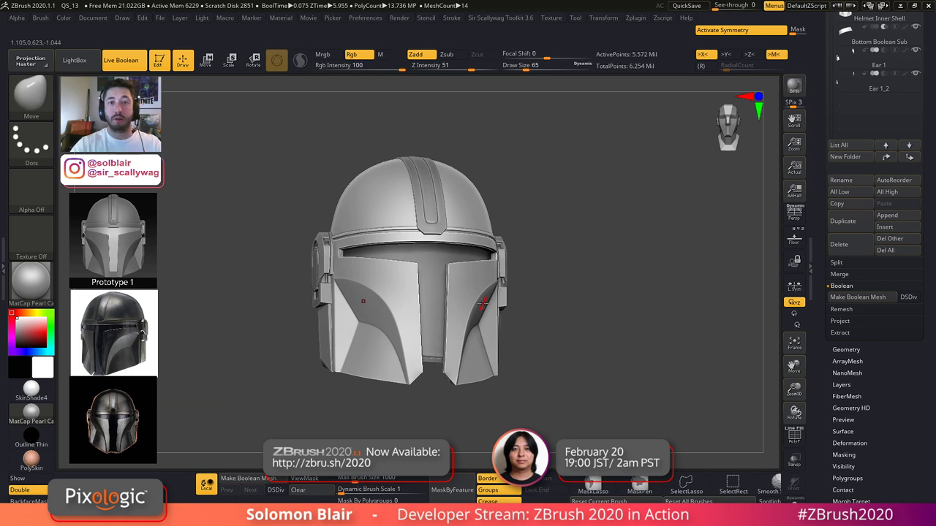
key(s)
click(605, 332)
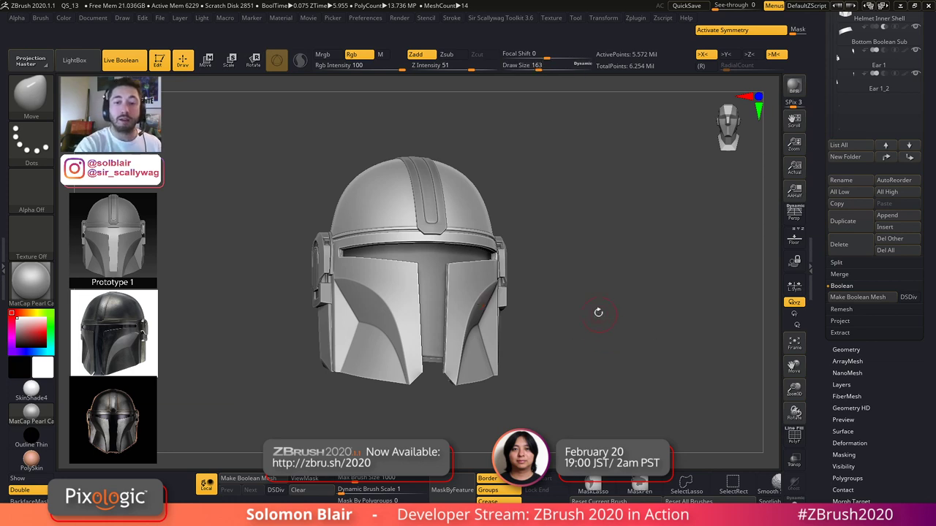
- Examine the helmet's underside, cheek edges and hollow interior, ending on the straight front view
key(s)
mouse_move(585, 326)
mouse_down()
mouse_move(506, 337)
mouse_move(568, 253)
mouse_move(559, 158)
mouse_up()
mouse_move(581, 332)
ctrl+right_down()
mouse_move(683, 350)
mouse_move(504, 286)
ctrl+right_up()
key(s)
click(669, 373)
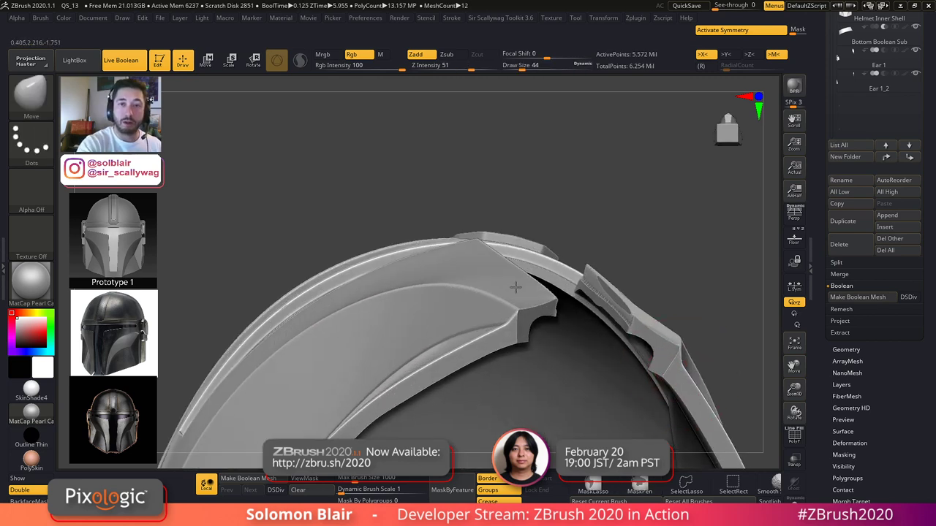
ctrl+right_drag(582, 347, 488, 315)
mouse_move(574, 379)
right_down()
mouse_move(549, 349)
mouse_move(578, 332)
right_up()
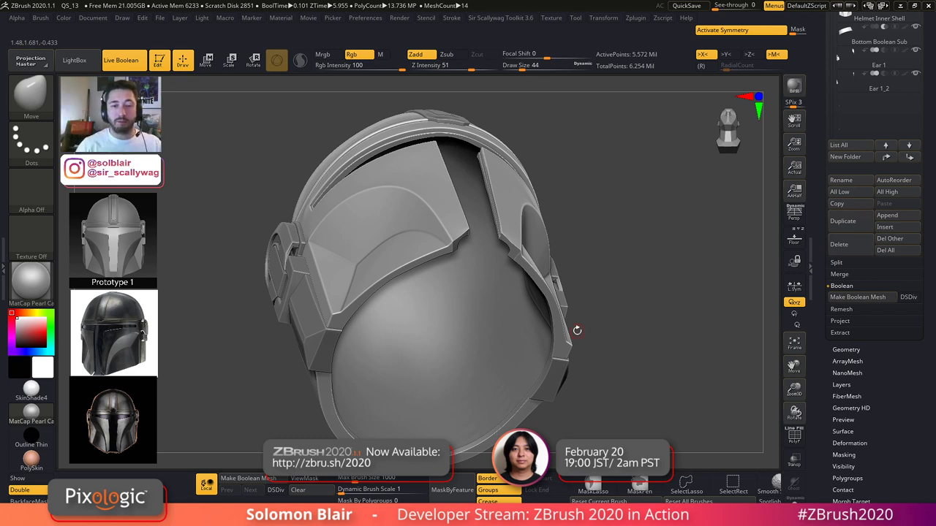
key(s)
click(544, 292)
right_drag(553, 276, 511, 295)
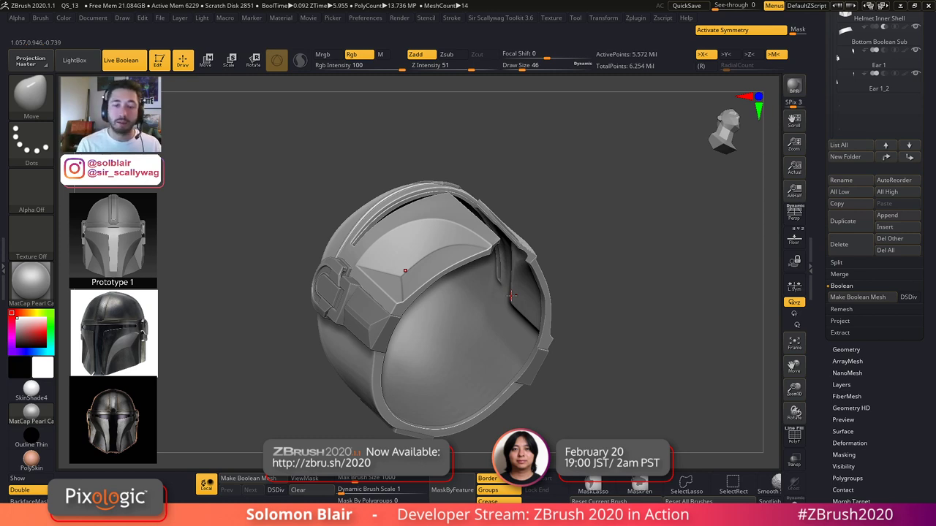
shift+drag(577, 345, 554, 403)
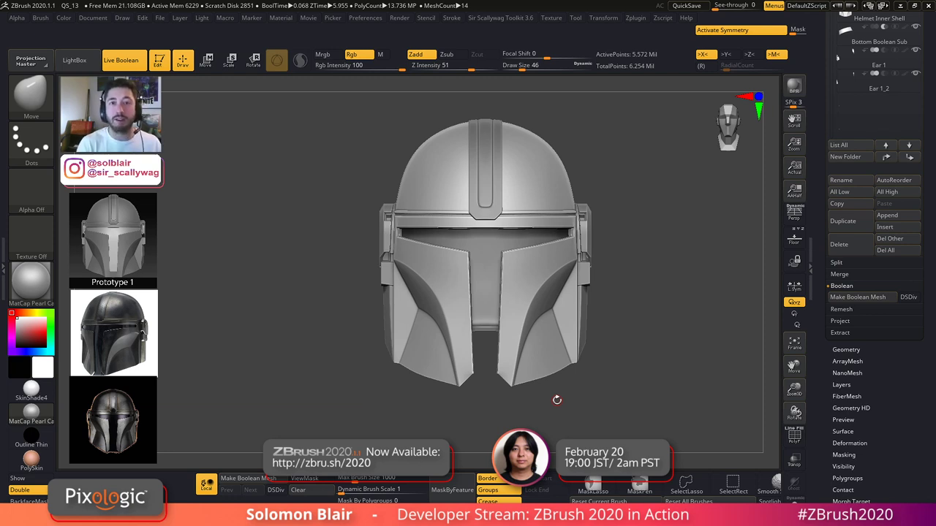
- Inspect the helmet outer shell's polygroups and lower cheek edges with the polyframe switched on and off
key(bracketleft)
alt+right_drag(558, 342, 535, 367)
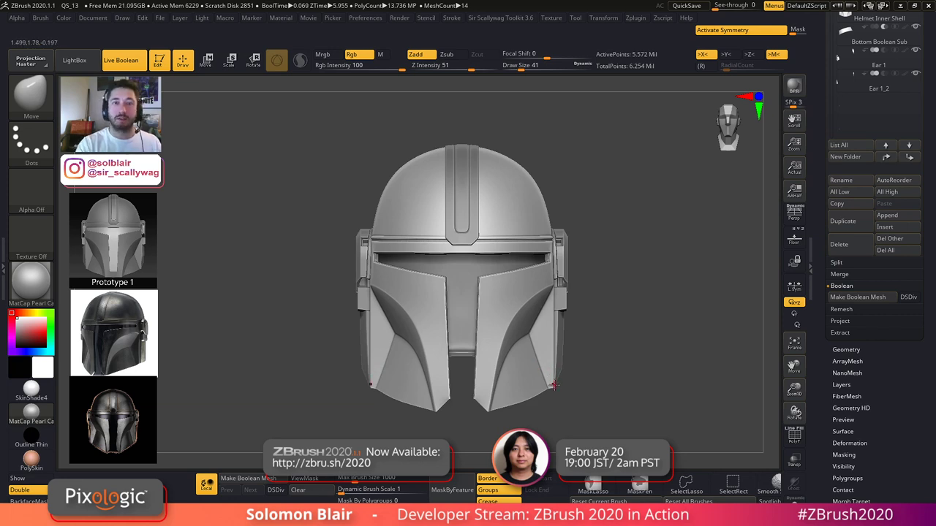
key(ctrl+shift)
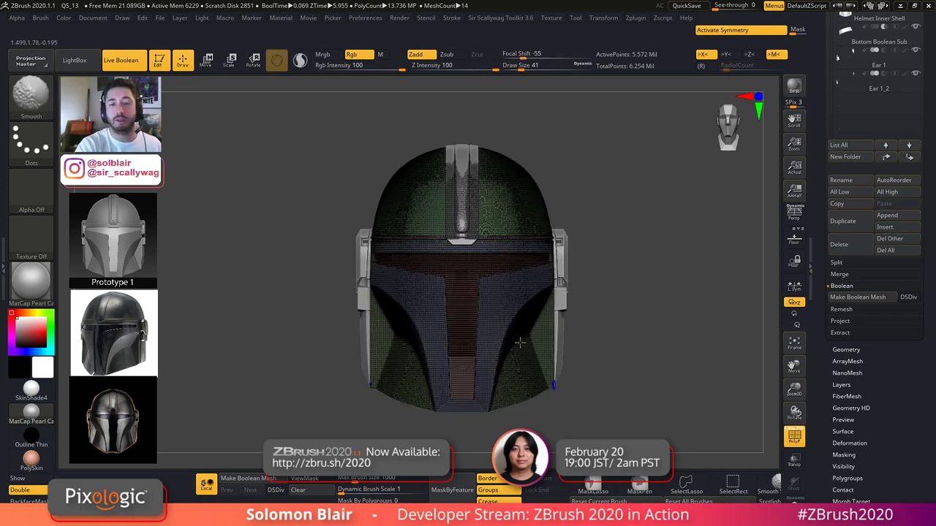
mouse_move(531, 351)
right_down()
mouse_move(547, 330)
mouse_move(533, 309)
right_up()
mouse_move(601, 335)
ctrl+right_down()
mouse_move(646, 356)
mouse_move(628, 323)
ctrl+right_up()
ctrl+right_drag(686, 350, 688, 353)
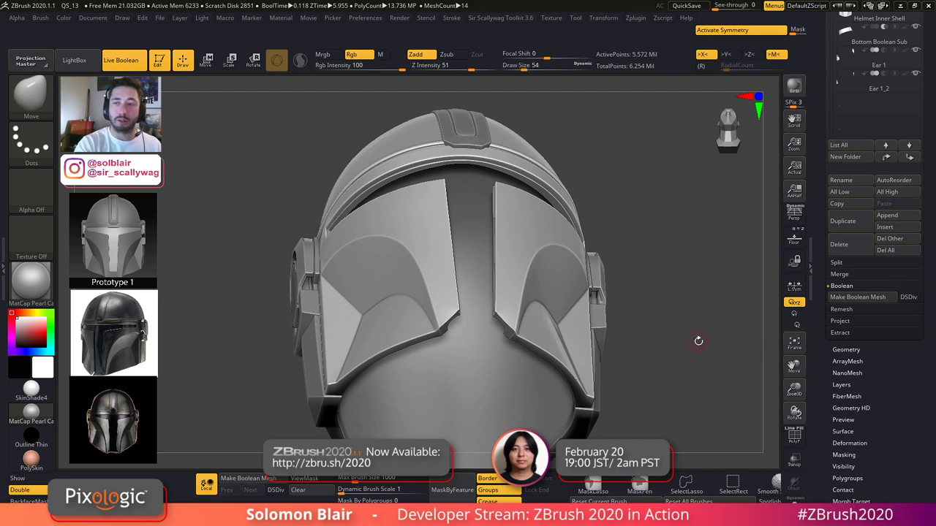
key(shift+f)
key(shift+f)
- Switch the active tool to the UMesh_Mohawk Build 2 mesh
drag(823, 86, 824, 272)
drag(636, 240, 637, 313)
drag(819, 95, 820, 359)
click(851, 106)
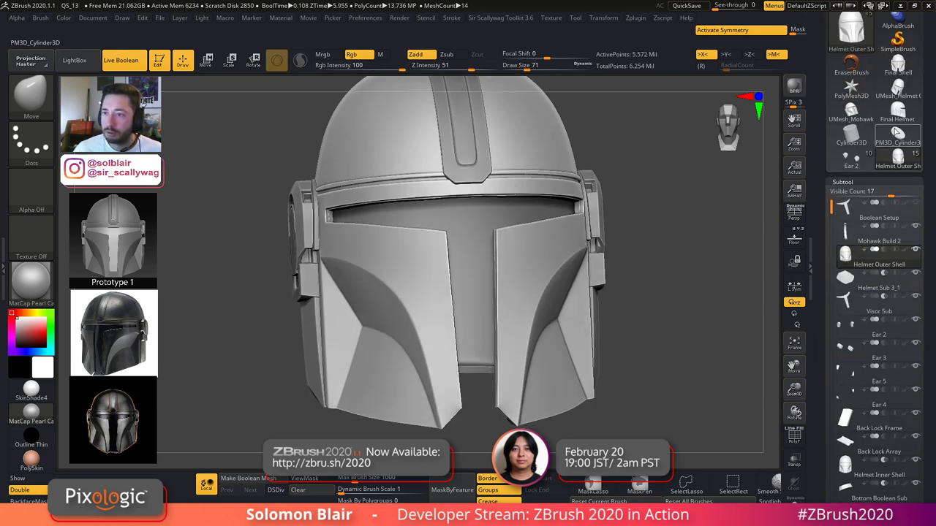
- Examine the merged helmet mesh from several angles, toggling its polyframe to check the topology
key(shift+f)
key(shift+f)
key(shift+f)
key(x)
right_drag(395, 203, 384, 257)
key(shift+f)
key(shift+f)
right_drag(327, 238, 420, 316)
key(shift+f)
alt+right_drag(488, 281, 351, 323)
alt+right_drag(768, 256, 694, 248)
ctrl+right_drag(695, 248, 719, 278)
- Set the subtool list's visible count to 4 and rename the merged helmet subtool UMesh Final
drag(883, 194, 842, 195)
key(shift+f)
key(shift+f)
alt+right_drag(527, 265, 608, 262)
click(833, 334)
text(UMesh F)
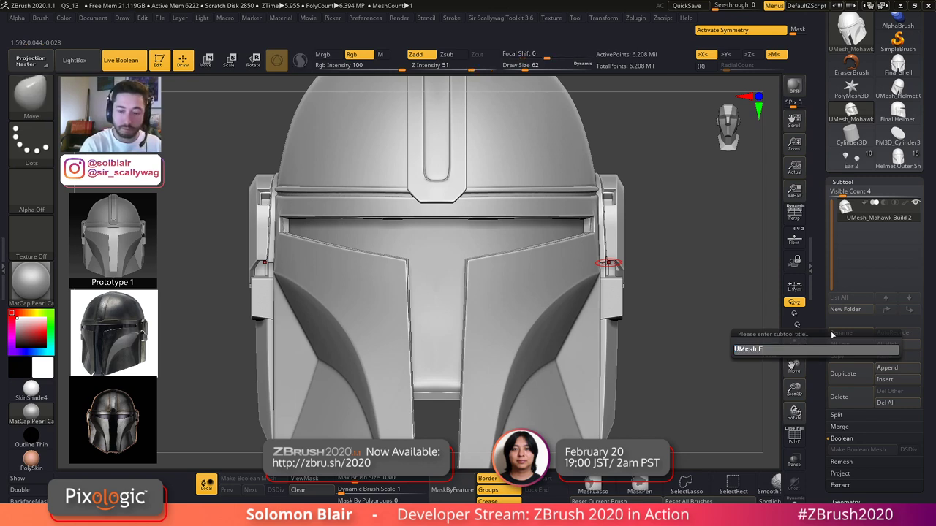
key(Return)
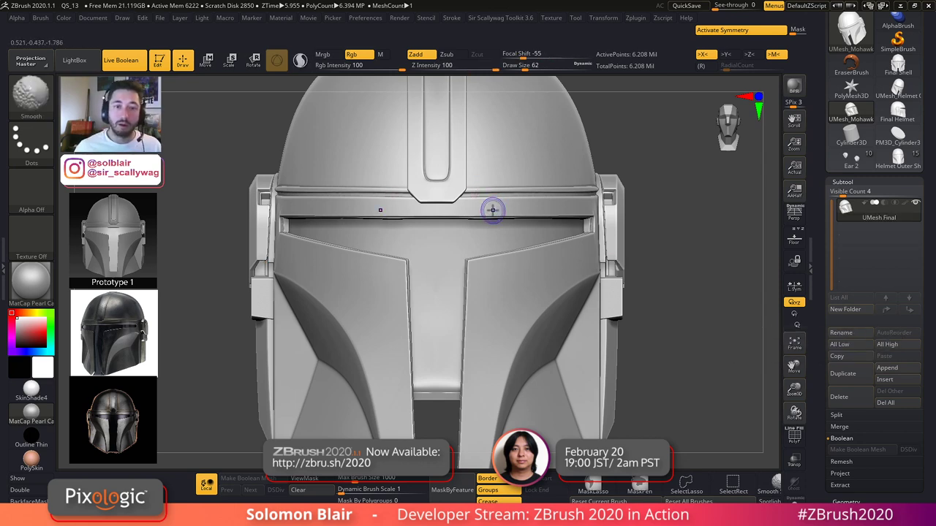
- Check the final helmet mesh from the front with its polyframe switched on and off
key(shift+f)
key(shift+f)
ctrl+right_drag(490, 195, 382, 201)
alt+right_drag(441, 190, 416, 221)
mouse_move(417, 220)
ctrl+right_down()
mouse_move(426, 228)
mouse_move(394, 241)
mouse_move(427, 232)
ctrl+right_up()
key(x)
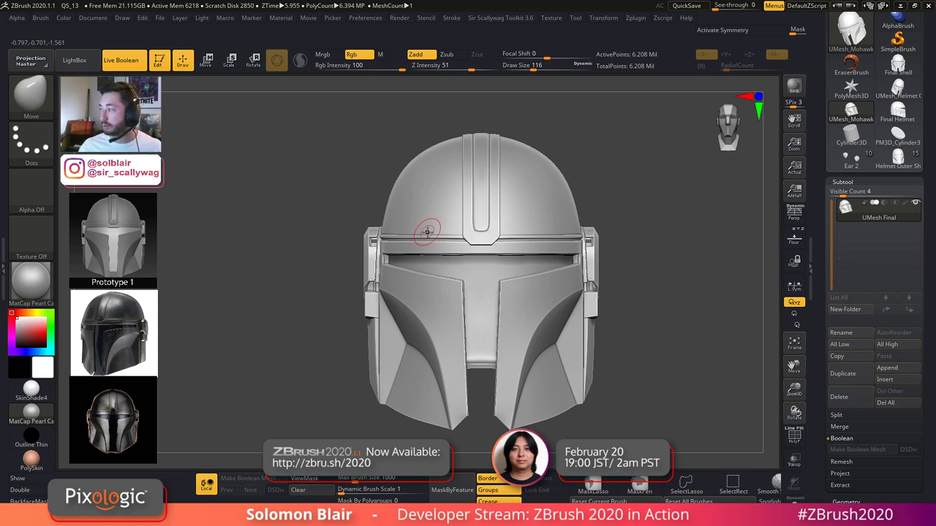
key(s)
click(429, 229)
alt+right_drag(446, 240, 419, 249)
key(x)
key(x)
key(s)
click(388, 269)
key(x)
alt+right_drag(393, 253, 408, 254)
key(s)
click(409, 254)
key(s)
click(403, 254)
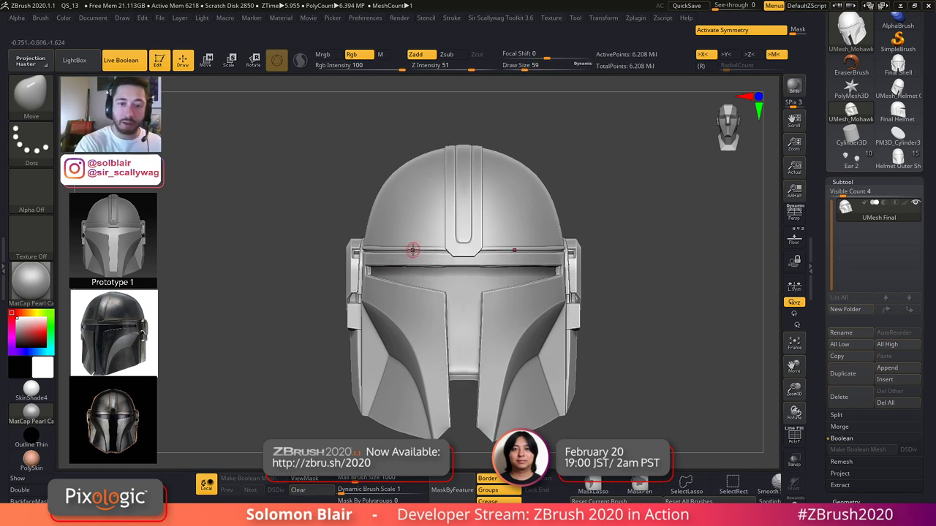
alt+right_drag(520, 310, 548, 292)
key(s)
click(556, 297)
alt+right_drag(647, 398, 625, 350)
key(z)
key(z)
- Switch to Photos to review the base_stand_concept.jpg sketch, and return to ZBrush
key(alt+Tab)
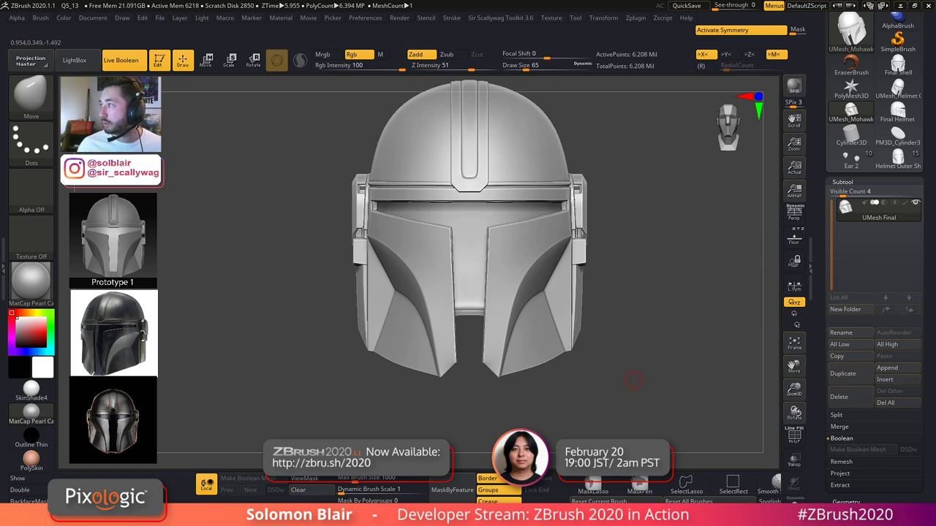
key(alt+Tab)
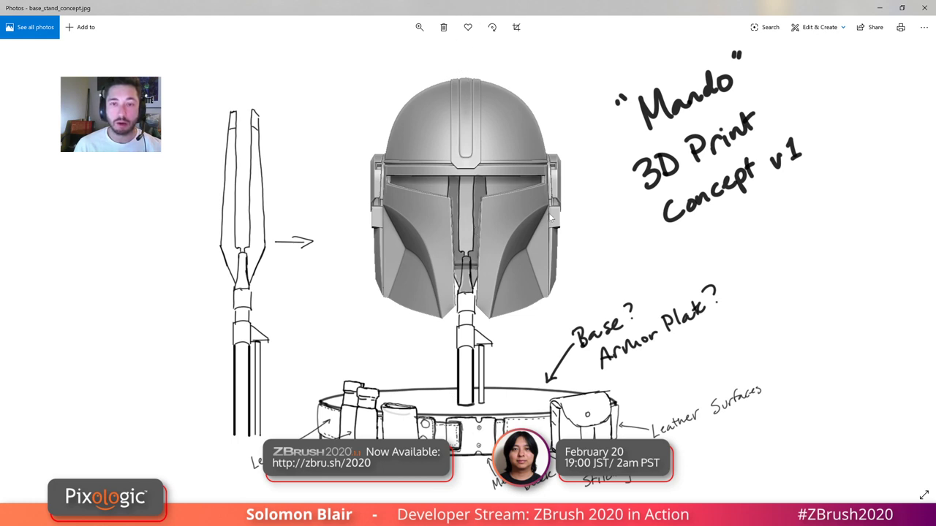
click(916, 9)
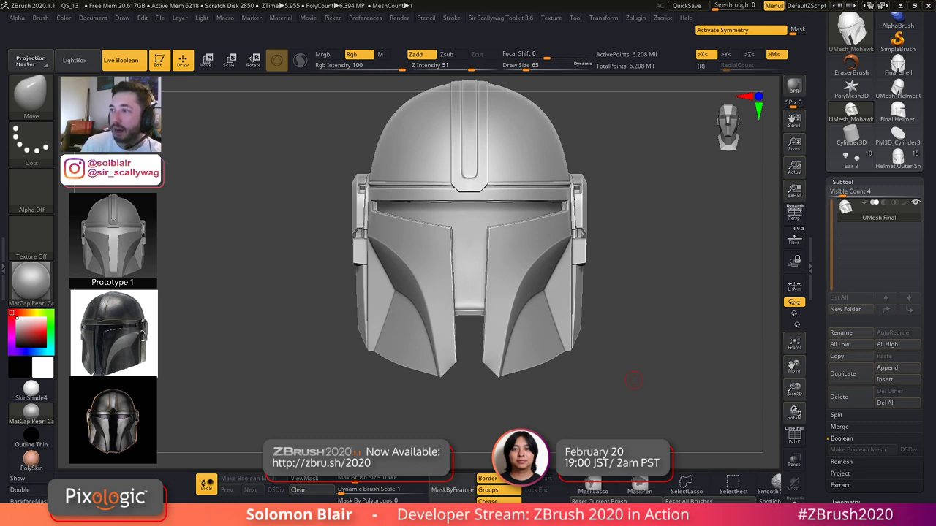
- Examine the final helmet from three-quarter and front views with its polyframe switched on and off
mouse_move(604, 347)
mouse_down()
mouse_move(633, 319)
mouse_move(612, 295)
mouse_move(610, 359)
mouse_move(629, 361)
mouse_up()
key(shift+f)
key(shift+f)
key(s)
key(s)
mouse_move(616, 312)
mouse_down()
mouse_move(605, 312)
mouse_move(631, 314)
mouse_move(614, 317)
mouse_up()
key(s)
alt+drag(588, 317, 545, 316)
key(x)
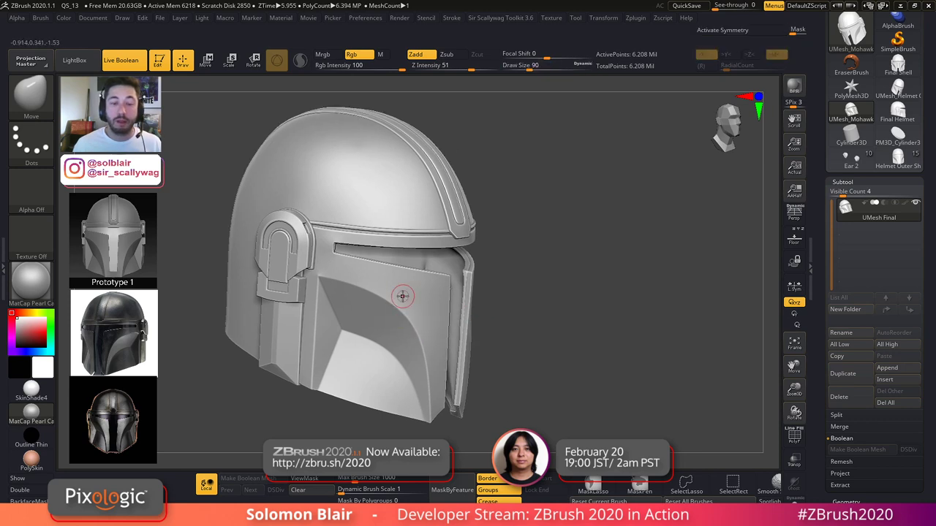
mouse_move(402, 296)
right_down()
mouse_move(378, 284)
mouse_move(382, 293)
right_up()
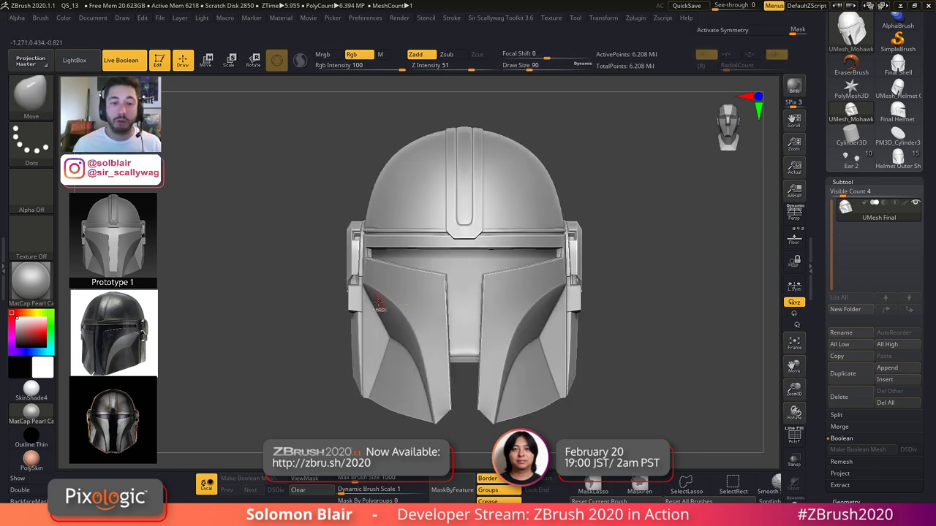
ctrl+right_drag(385, 261, 370, 256)
key(shift+f)
key(shift+f)
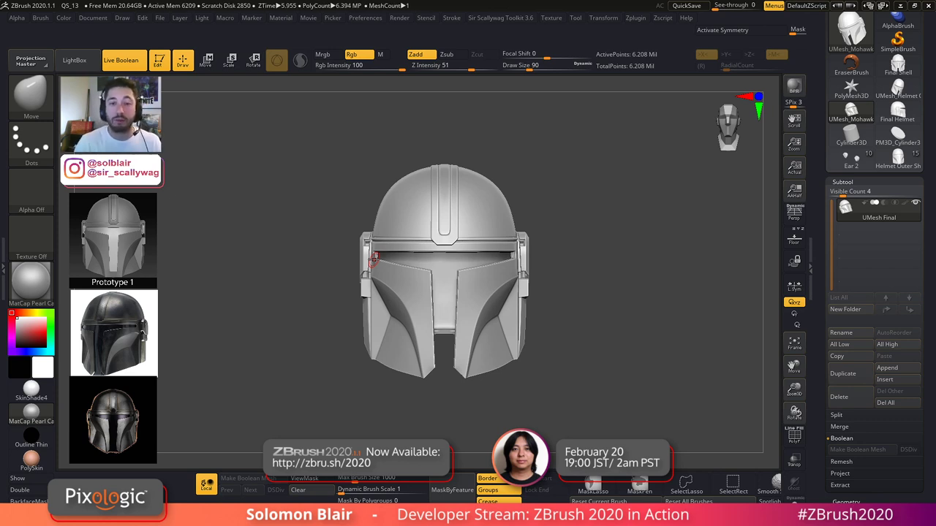
alt+drag(575, 335, 582, 351)
key(x)
key(s)
drag(492, 306, 498, 305)
alt+drag(568, 336, 583, 352)
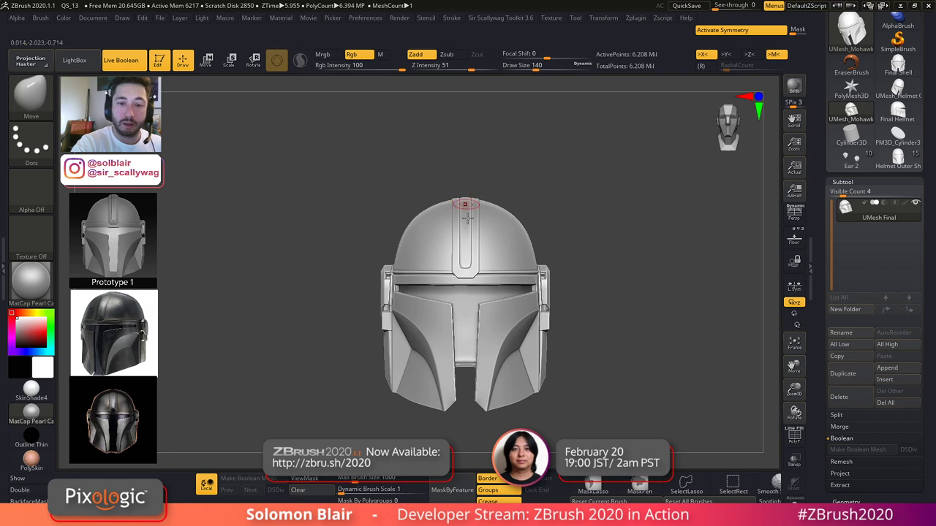
- Examine the final helmet's dome, visor and sides from the front and at an angle
right_drag(476, 246, 481, 208)
right_drag(478, 272, 457, 201)
right_drag(454, 303, 503, 252)
ctrl+right_drag(502, 253, 470, 256)
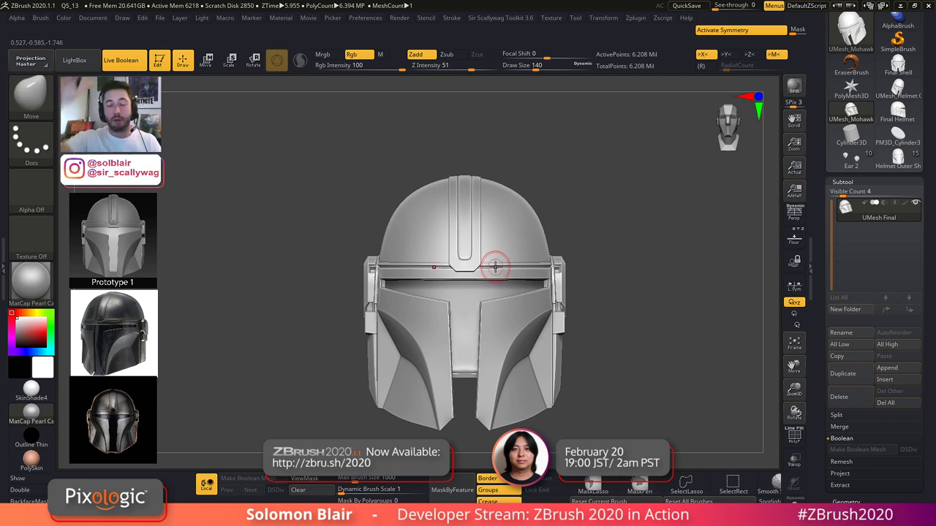
key(shift)
key(s)
mouse_move(494, 224)
alt+right_down()
mouse_move(453, 252)
mouse_move(510, 272)
mouse_move(468, 295)
mouse_move(505, 331)
alt+right_up()
key(x)
key(s)
right_drag(426, 305, 520, 307)
alt+right_drag(164, 238, 352, 231)
mouse_move(486, 335)
alt+right_down()
mouse_move(528, 321)
mouse_move(549, 360)
alt+right_up()
right_drag(431, 345, 508, 338)
ctrl+right_drag(508, 337, 432, 240)
- Hide one half of the final helmet to inspect its hollow interior, and restore the full mesh
key(x)
ctrl+shift+drag(238, 149, 393, 441)
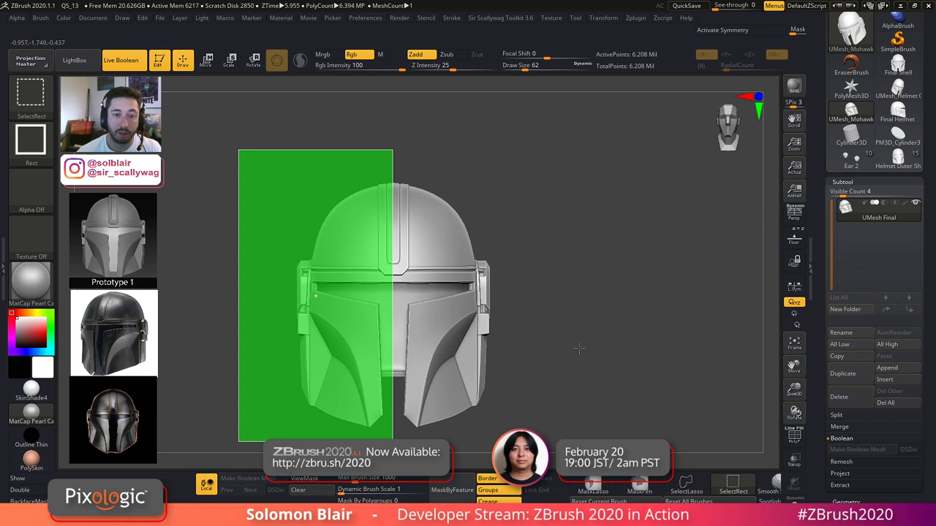
right_drag(619, 334, 569, 337)
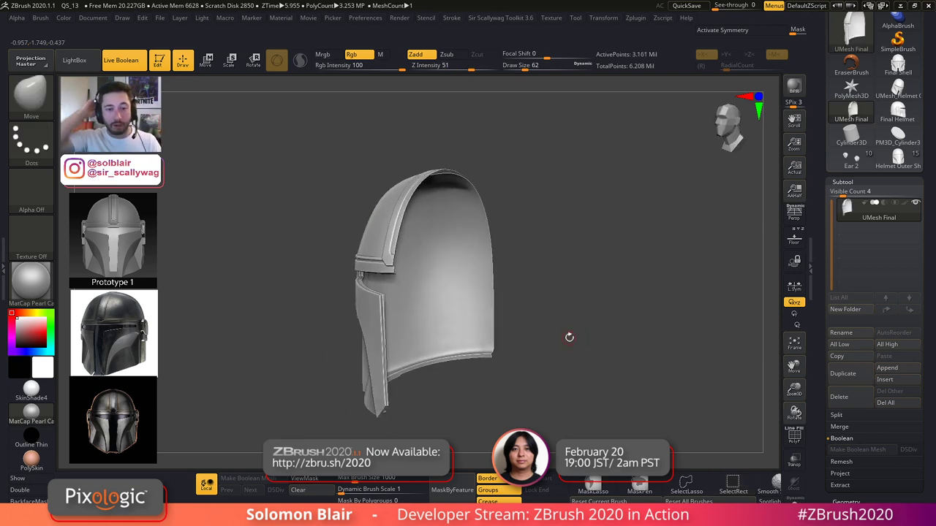
ctrl+shift+click(610, 384)
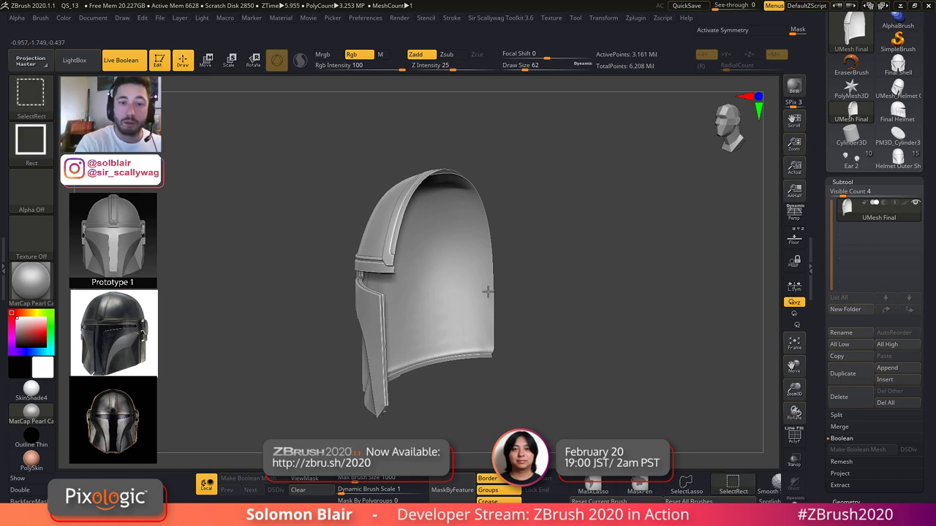
key(x)
key(x)
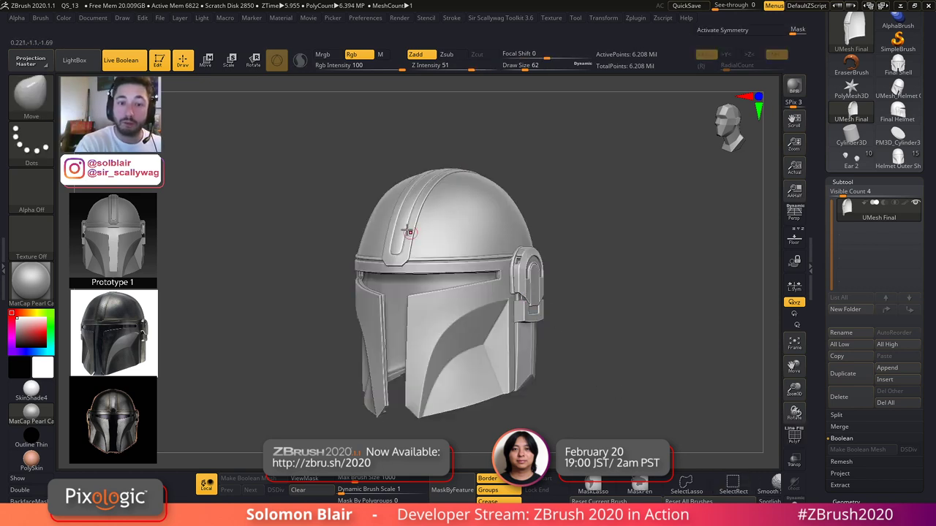
mouse_move(444, 244)
alt+right_down()
mouse_move(474, 294)
mouse_move(495, 303)
alt+right_up()
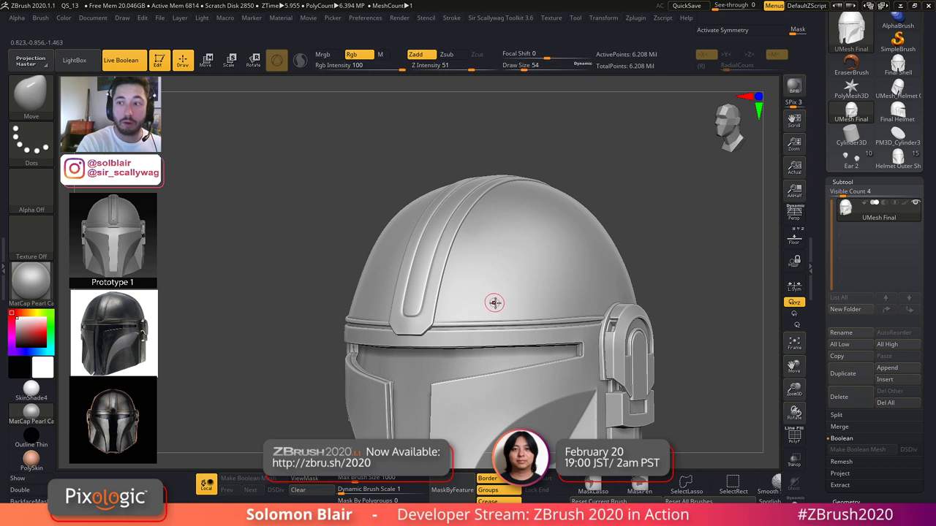
- Switch to the Helmet Outer Shell tool, select its Helmet Inner Shell subtool, and show the polyframe from below
click(904, 164)
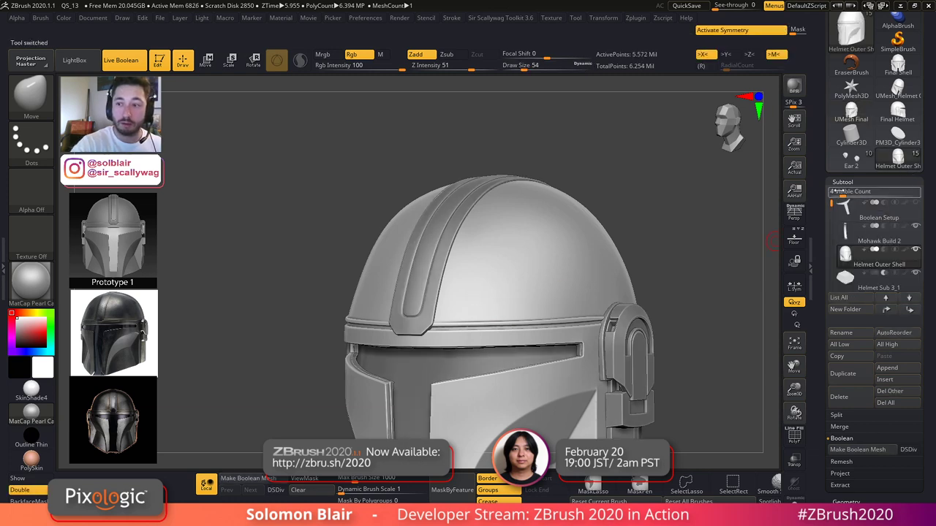
click(844, 470)
key(shift+f)
right_drag(654, 429, 677, 273)
key(shift+f)
alt+right_drag(681, 450, 658, 298)
key(shift+f)
- Try to shift the helmet inner shell with the Move gizmo in the straight underside view, and undo it
key(w)
shift+right_drag(447, 364, 435, 378)
drag(430, 383, 426, 394)
key(ctrl+z)
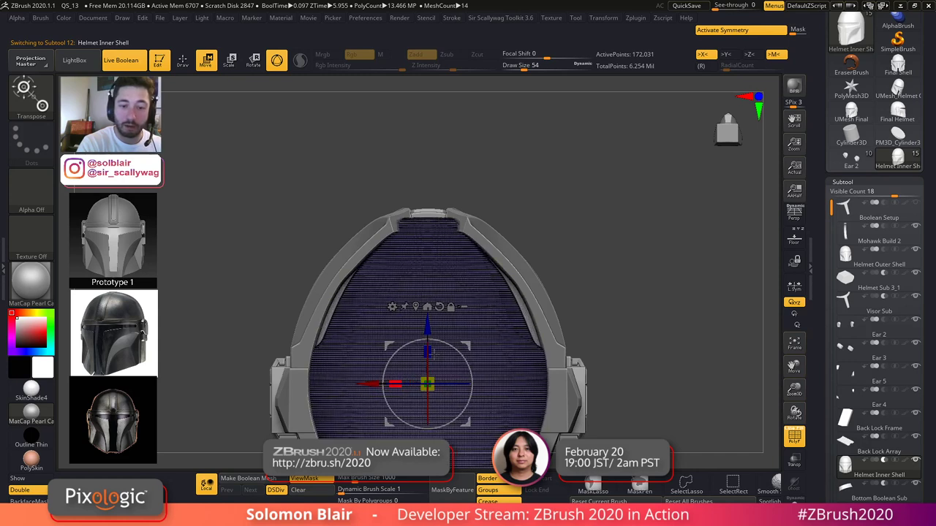
- Leave the move mode, hide the polyframe, and view the inner shell inside the helmet assembly at an angle
key(q)
key(shift+f)
ctrl+right_drag(684, 376, 621, 362)
right_drag(587, 394, 600, 382)
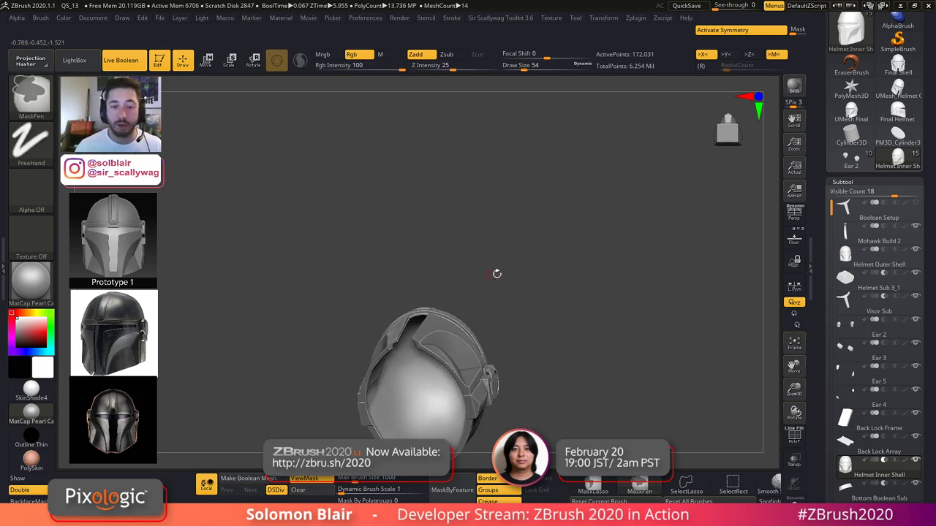
right_drag(490, 274, 662, 263)
- Switch to the UMesh Final tool and show the whole helmet straight from the front with the polyframe off
click(853, 114)
key(shift+f)
key(s)
click(545, 311)
key(x)
mouse_move(442, 350)
shift+right_down()
mouse_move(433, 340)
mouse_move(436, 259)
mouse_move(453, 261)
mouse_move(386, 253)
mouse_move(414, 254)
mouse_move(407, 230)
shift+right_up()
key(shift+f)
key(s)
click(429, 330)
key(s)
click(449, 261)
key(shift+f)
key(shift+f)
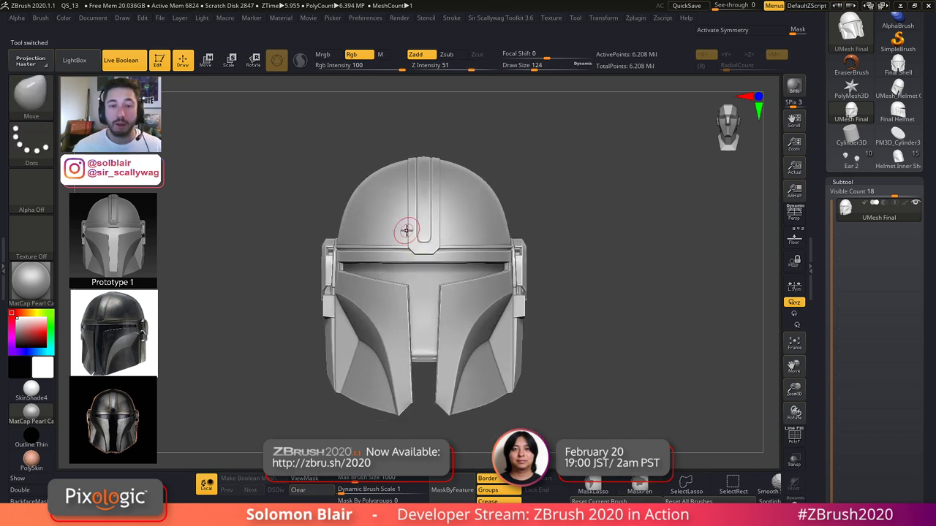
- Turn on X symmetry and set the draw size to 77 for the UMesh Final helmet
key(x)
alt+right_drag(423, 231, 425, 226)
key(x)
key(s)
click(422, 239)
mouse_move(407, 452)
ctrl+shift+mouse_down()
mouse_move(414, 66)
mouse_move(415, 76)
ctrl+shift+mouse_up()
ctrl+shift+click(423, 180)
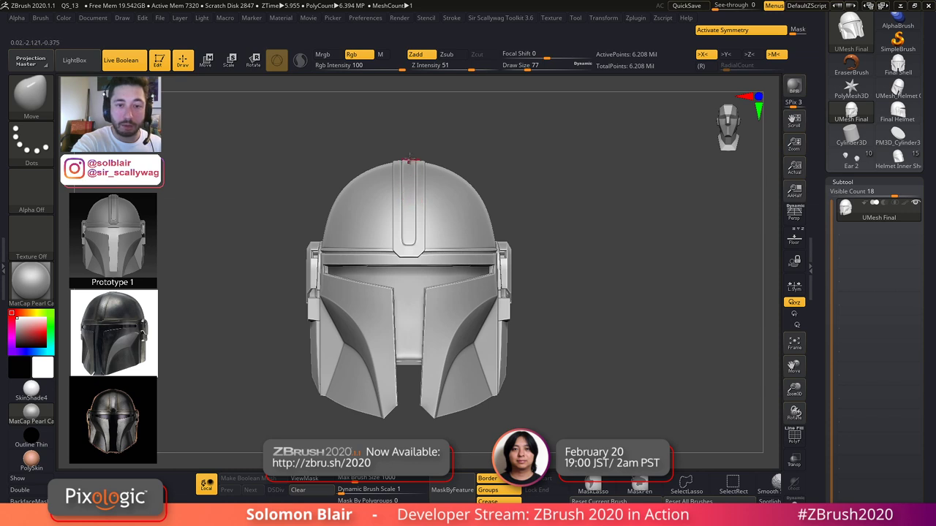
- Try a vertical SliceCurve cut down the helmet's centre line in the front view, and undo it
key(ctrl+shift)
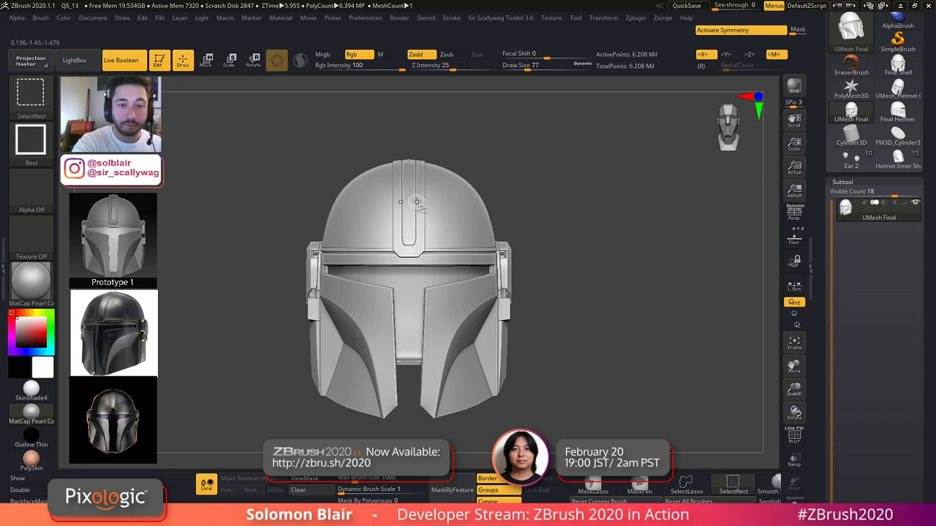
ctrl+shift+click(30, 98)
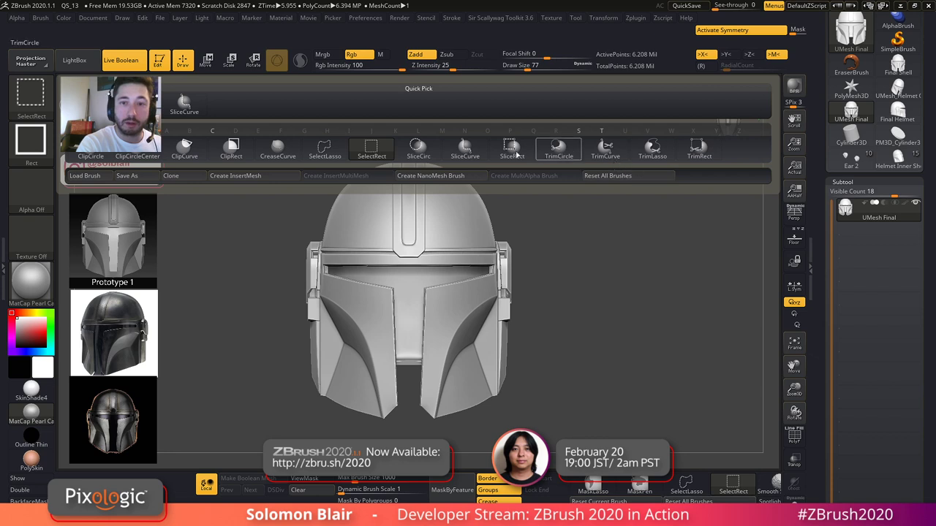
ctrl+shift+click(465, 149)
ctrl+right_drag(426, 247, 407, 180)
key(ctrl+shift)
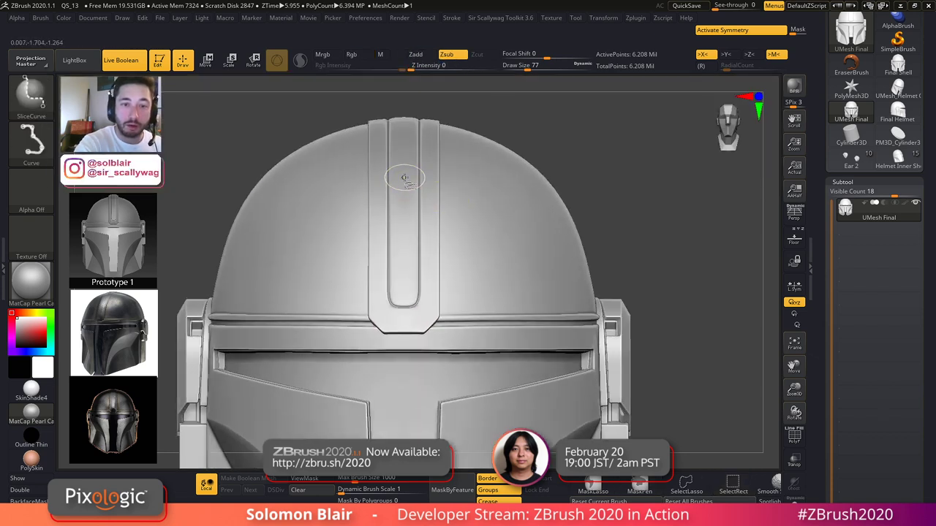
ctrl+shift+drag(405, 217, 403, 422)
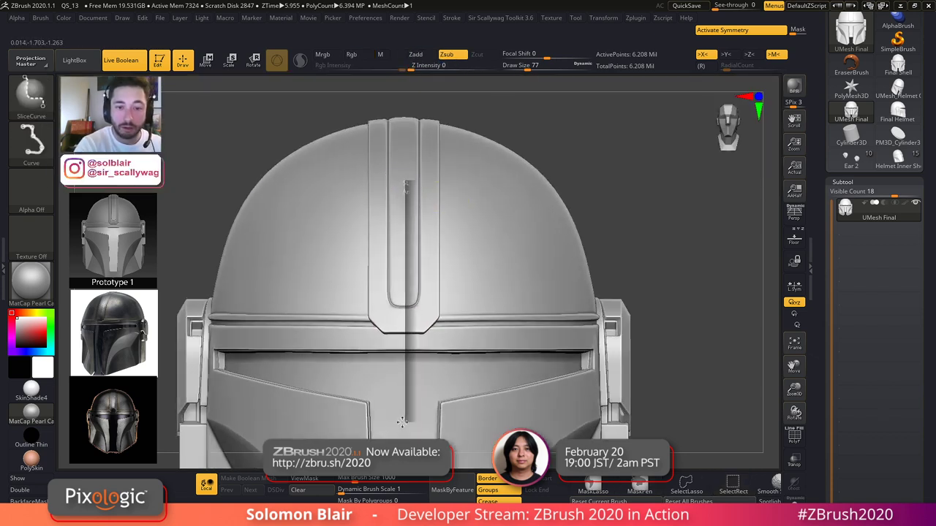
ctrl+shift+drag(406, 97, 406, 95)
key(shift+f)
ctrl+right_drag(408, 126, 381, 125)
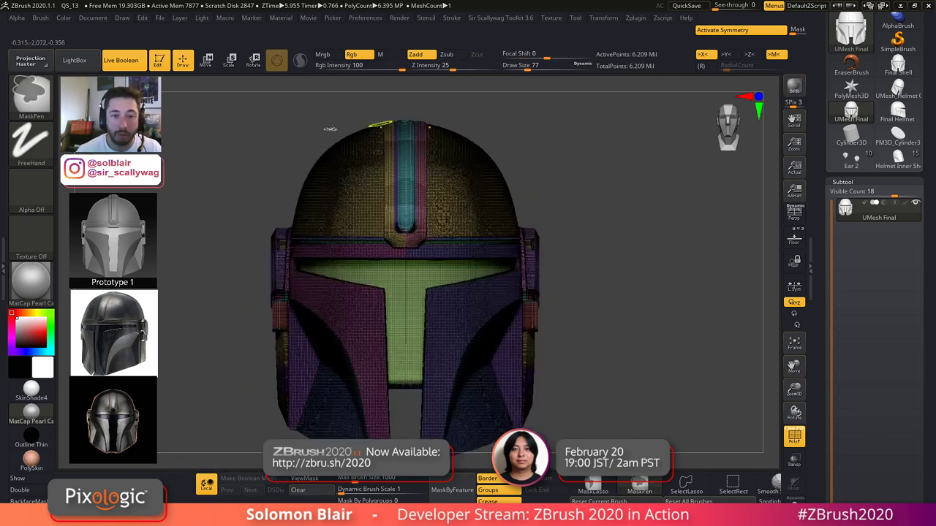
key(ctrl+z)
- Assign the whole helmet to a single polygroup and slice it vertically through one side of the dome and cheek
key(ctrl+w)
key(shift+f)
key(shift+f)
mouse_move(276, 180)
ctrl+right_down()
mouse_move(335, 188)
mouse_move(247, 188)
ctrl+right_up()
mouse_move(322, 116)
ctrl+shift+mouse_down()
mouse_move(330, 430)
mouse_move(355, 435)
ctrl+shift+mouse_up()
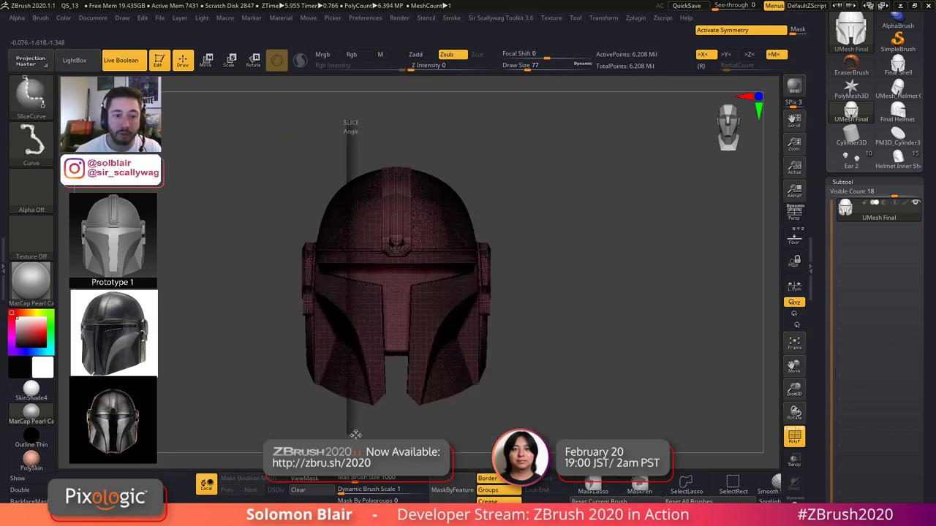
key(shift+f)
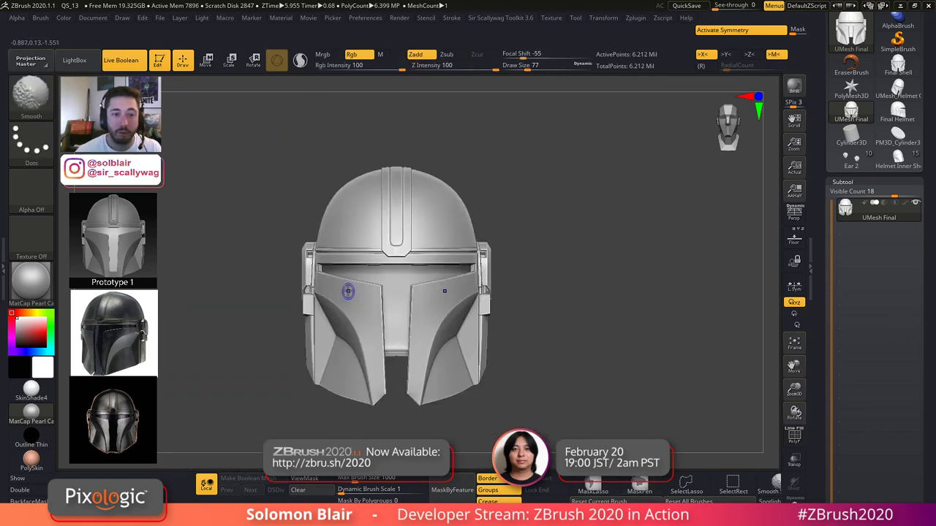
- Turn off symmetry and slice the helmet horizontally across the dome just above the brow band
key(x)
ctrl+shift+drag(253, 228, 606, 219)
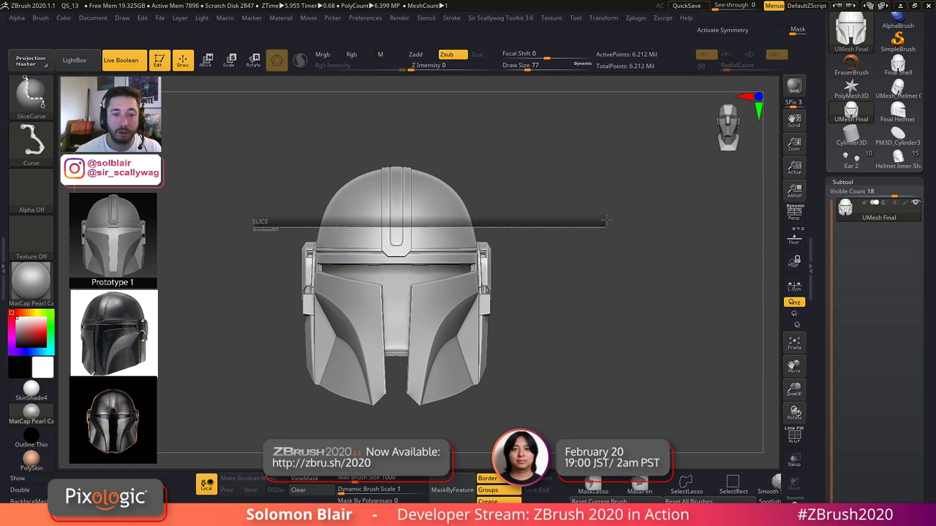
key(shift+f)
ctrl+right_drag(606, 220, 606, 269)
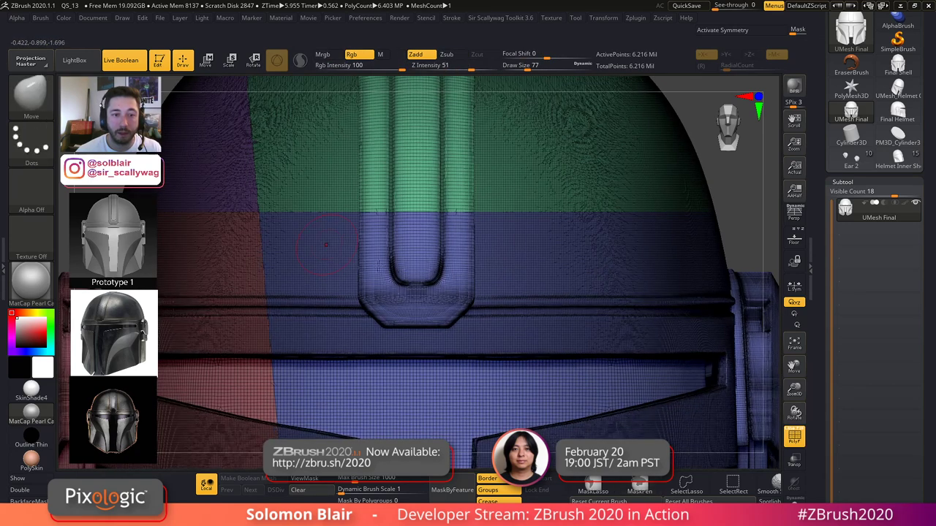
alt+right_drag(326, 245, 473, 293)
alt+right_drag(466, 258, 383, 296)
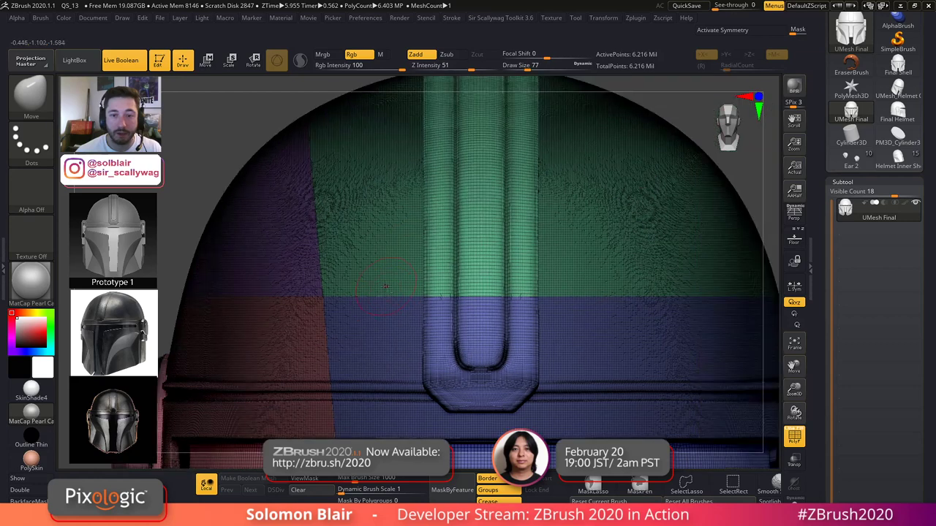
- Switch the selection brush to SelectRect and hide the polygroups that form the upper dome
ctrl+shift+click(30, 97)
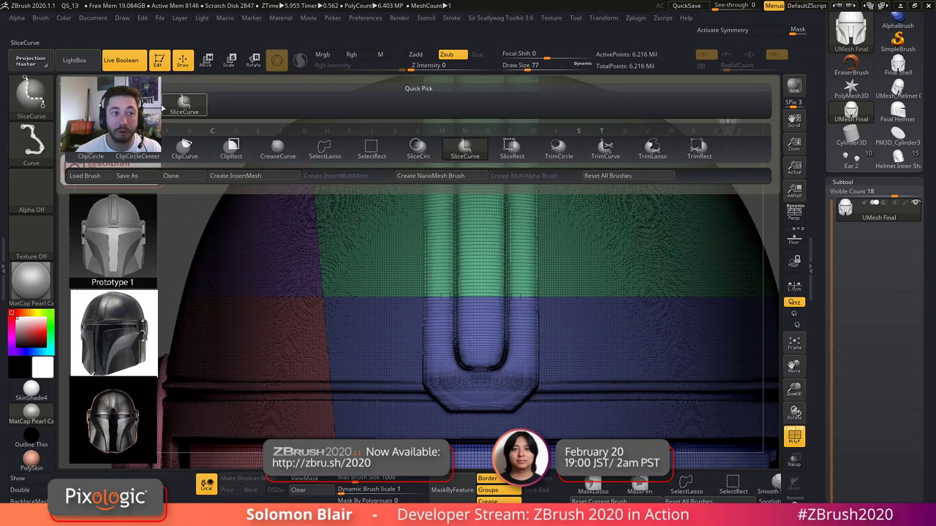
ctrl+shift+click(372, 148)
ctrl+shift+click(241, 249)
ctrl+shift+drag(202, 139, 207, 153)
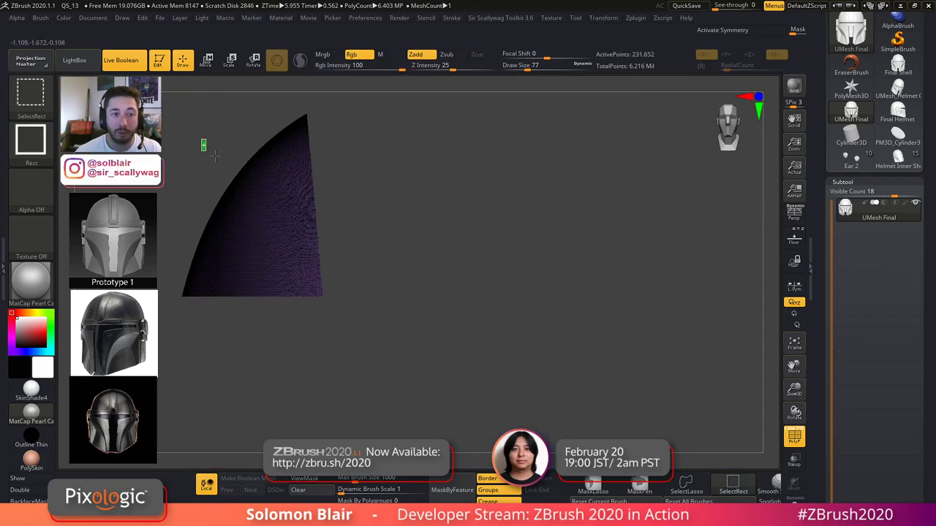
ctrl+shift+click(368, 182)
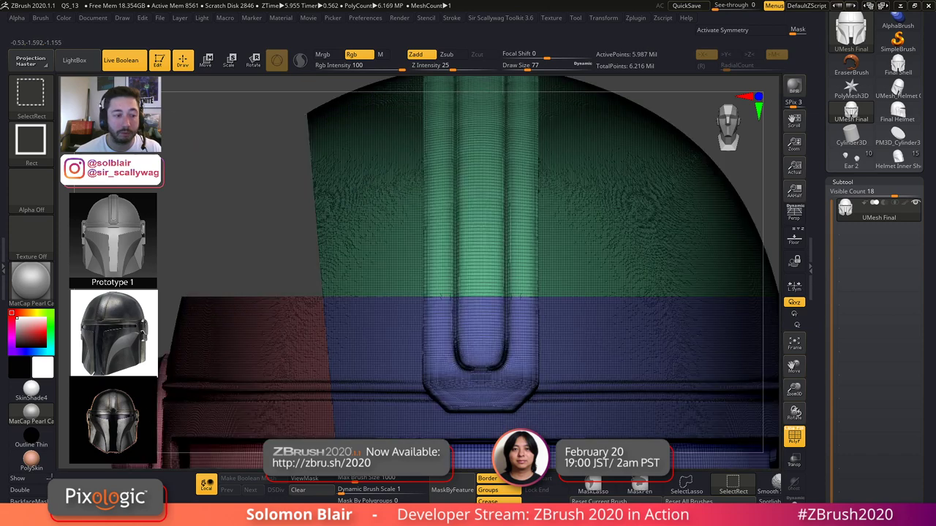
ctrl+shift+click(368, 182)
- Split the hidden upper dome into its own subtool with Split Hidden
ctrl+right_drag(363, 263, 475, 217)
key(shift+f)
mouse_move(708, 289)
ctrl+right_down()
mouse_move(605, 312)
mouse_move(603, 331)
ctrl+right_up()
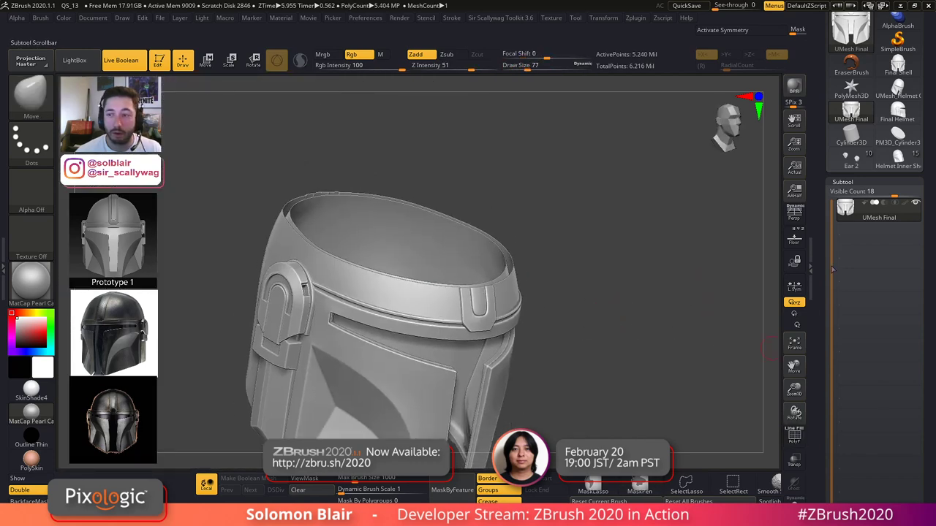
drag(820, 201, 821, 40)
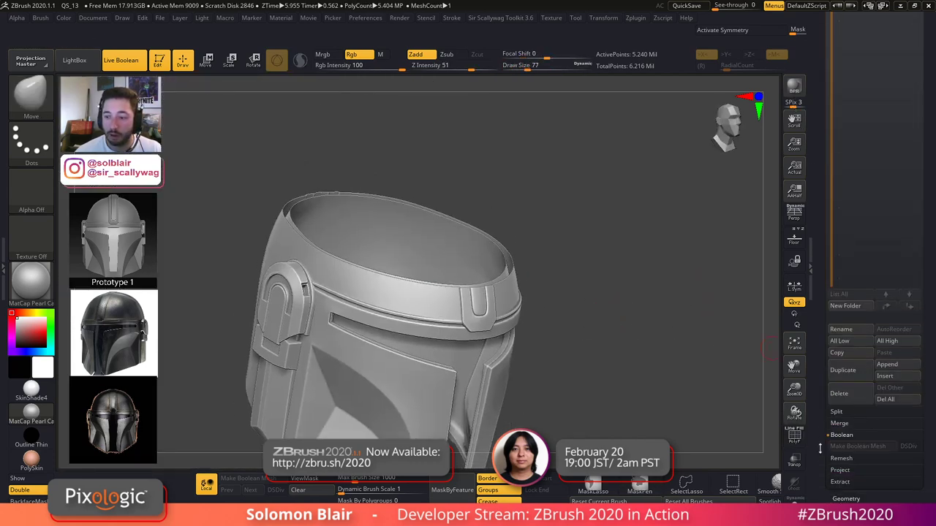
click(836, 414)
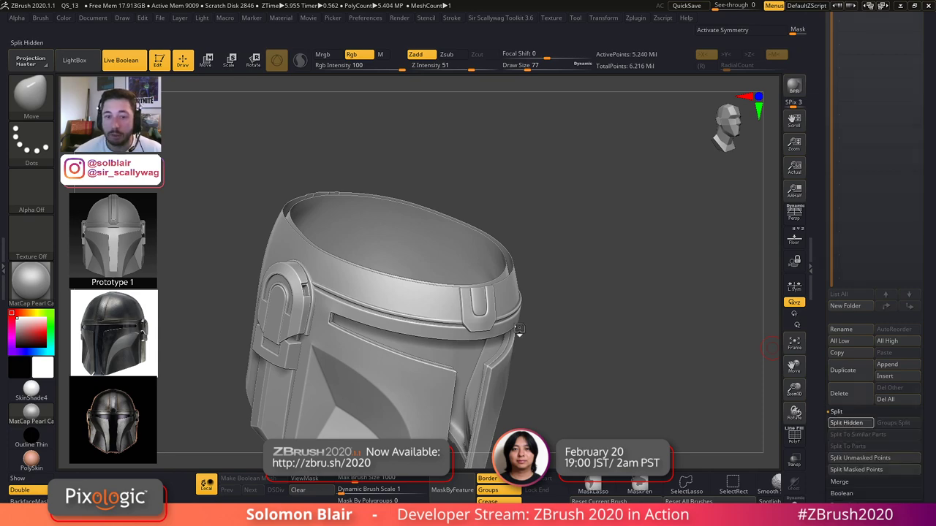
key(ctrl+shift+s)
- Close the open holes of the lower helmet part with Close Holes from Modify Topology
drag(652, 254, 687, 292)
drag(823, 329, 826, 522)
click(848, 53)
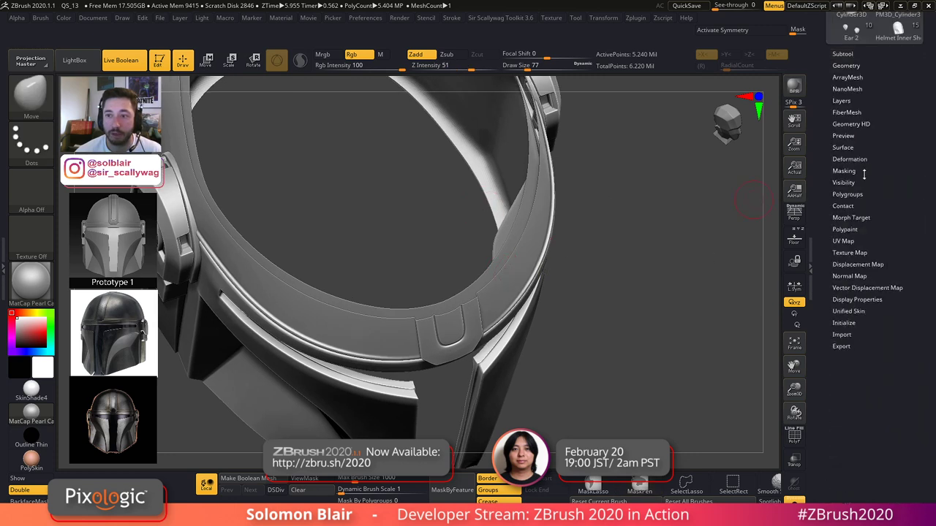
click(846, 66)
key(s)
drag(518, 248, 514, 244)
click(860, 335)
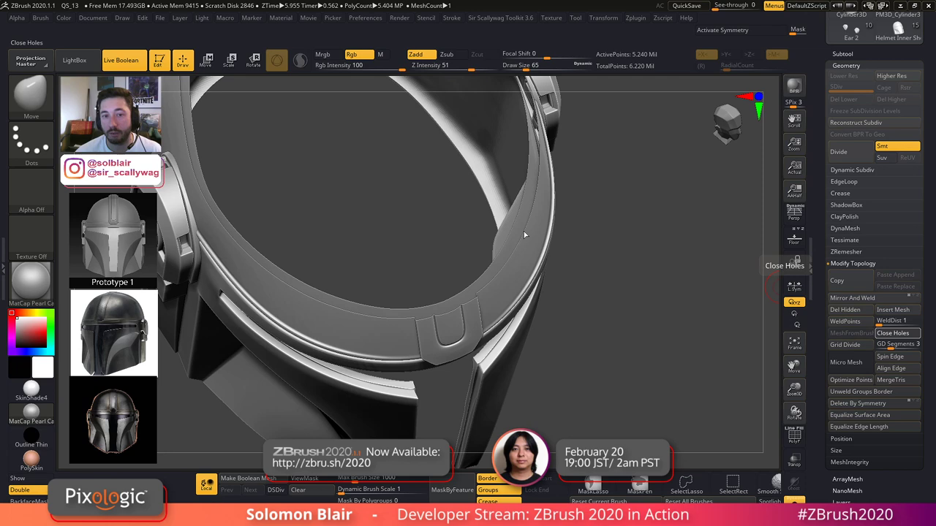
- Inspect the capped cut from above and below with the polyframe, and undo the hole closing
right_drag(467, 257, 343, 214)
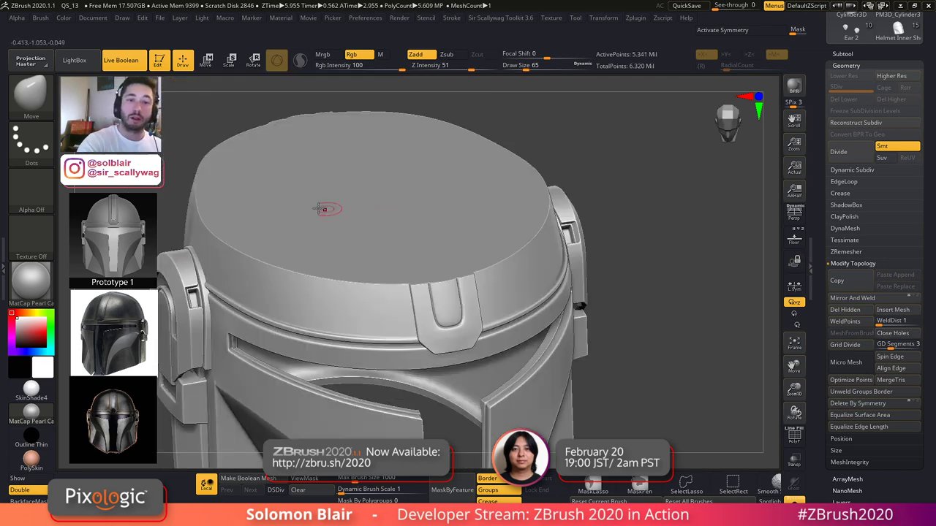
key(shift+f)
drag(647, 295, 643, 139)
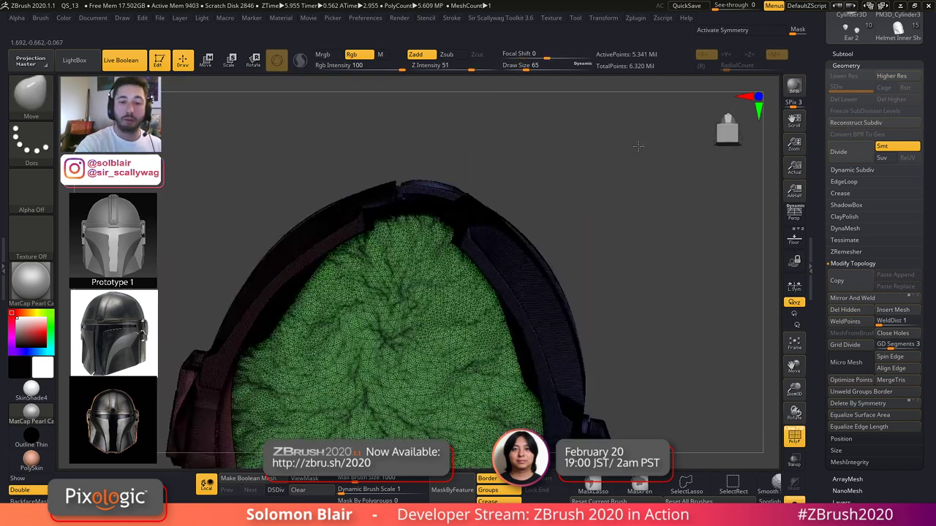
key(shift+f)
drag(634, 249, 708, 275)
right_drag(491, 265, 505, 264)
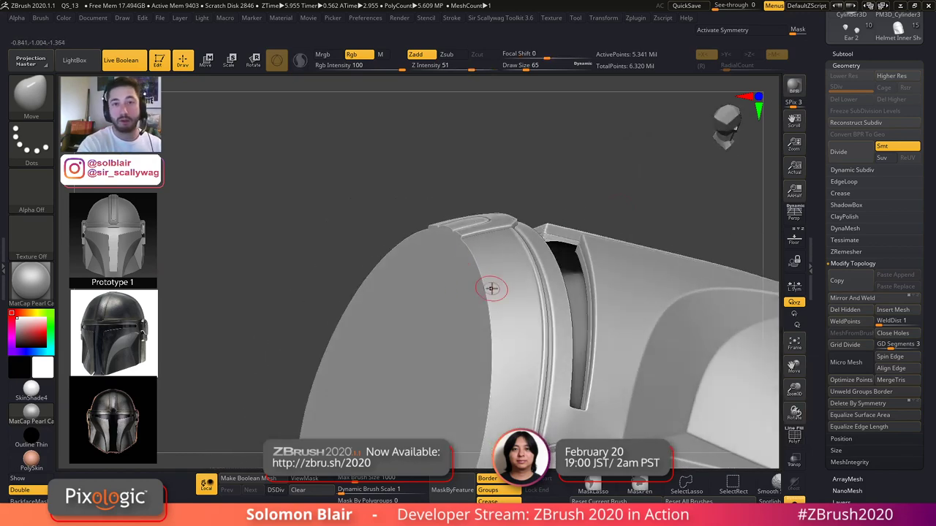
ctrl+shift+click(459, 294)
ctrl+shift+click(518, 319)
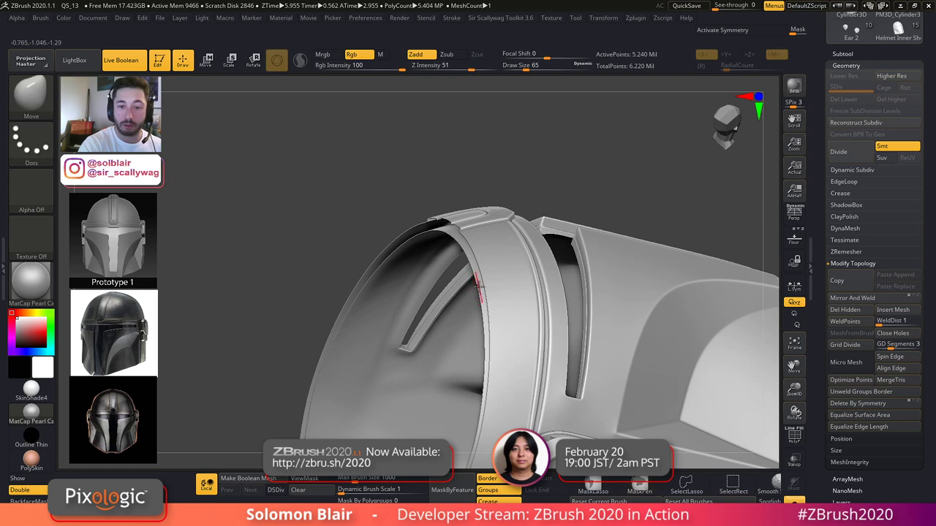
- Choose the CurveBridge brush and frame the open rims with curves for bridging the outer and inner edges
ctrl+right_drag(484, 284, 553, 257)
key(b)
key(c)
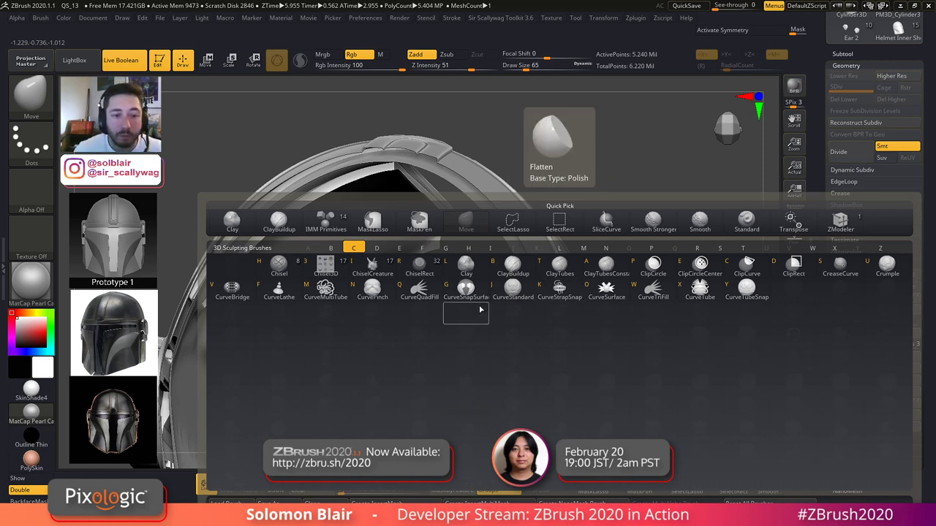
click(236, 293)
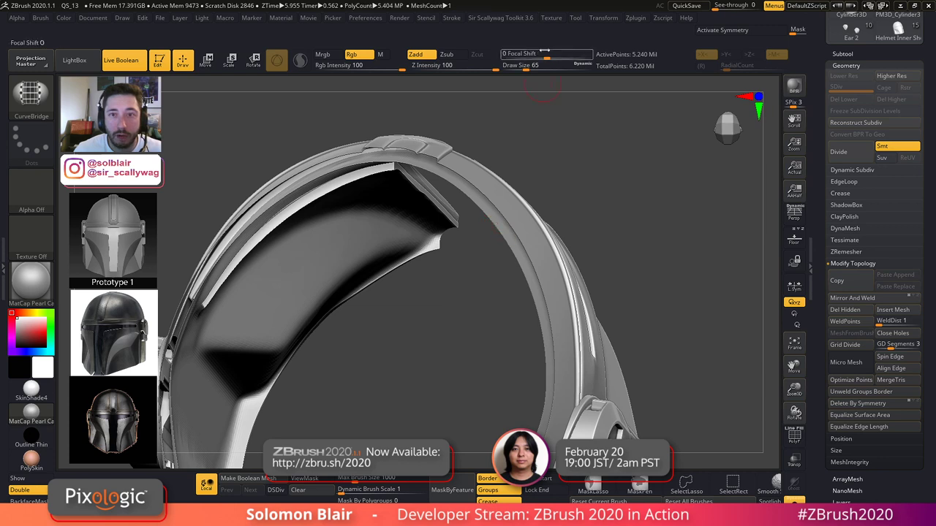
click(453, 17)
click(492, 225)
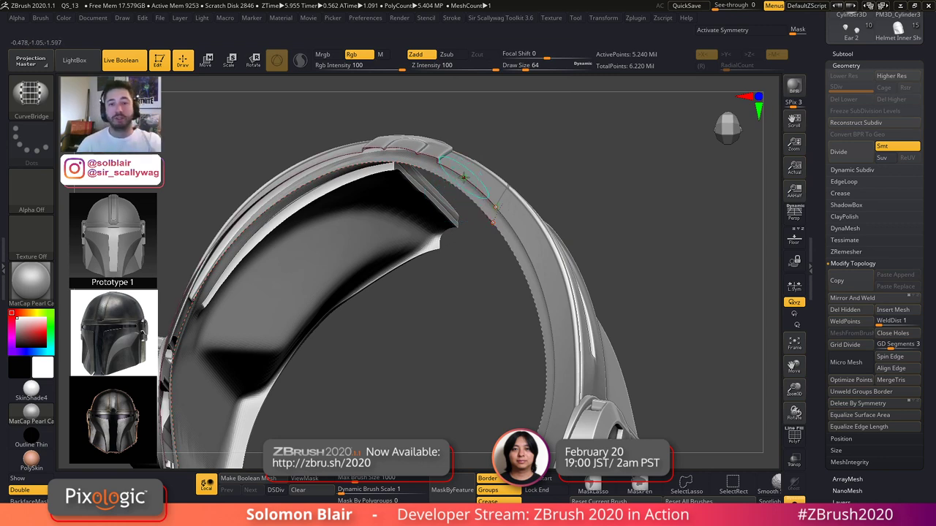
- Undo the rim curves, hidden parts and slices back to the complete helmet mesh
key(ctrl+z)
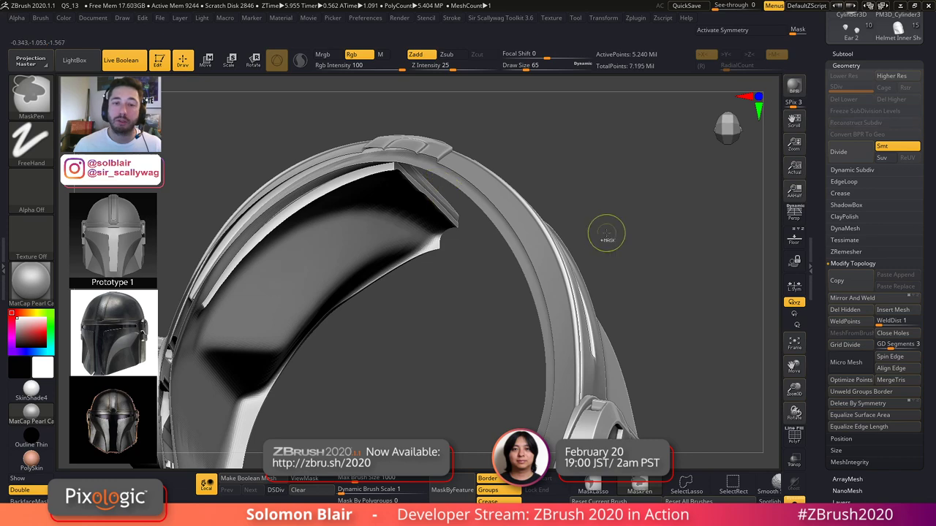
key(ctrl+z)
key(ctrl+z)
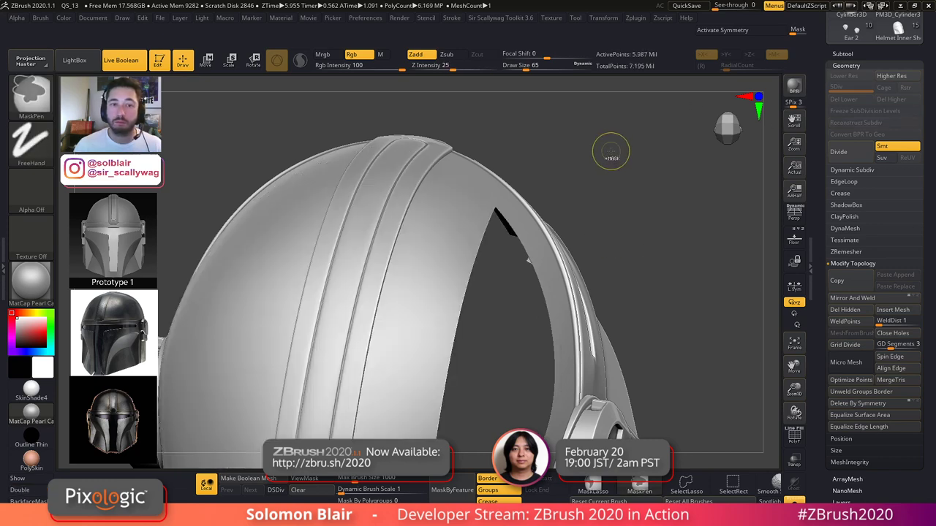
key(ctrl+z)
ctrl+shift+click(630, 203)
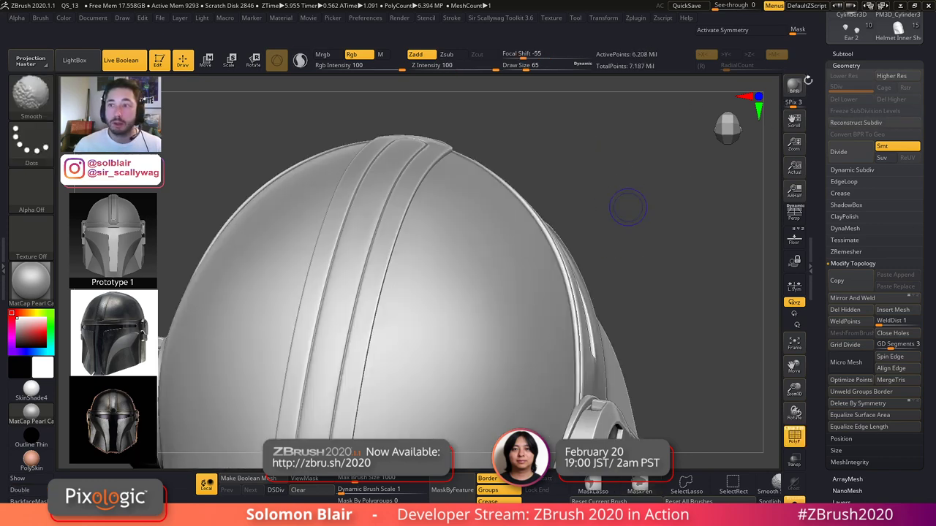
- Show the polyframe, select the UMesh Final1 dome subtool, and set the visible subtool count to 9
key(shift+f)
click(839, 54)
drag(830, 96, 822, 65)
key(ctrl+z)
click(856, 107)
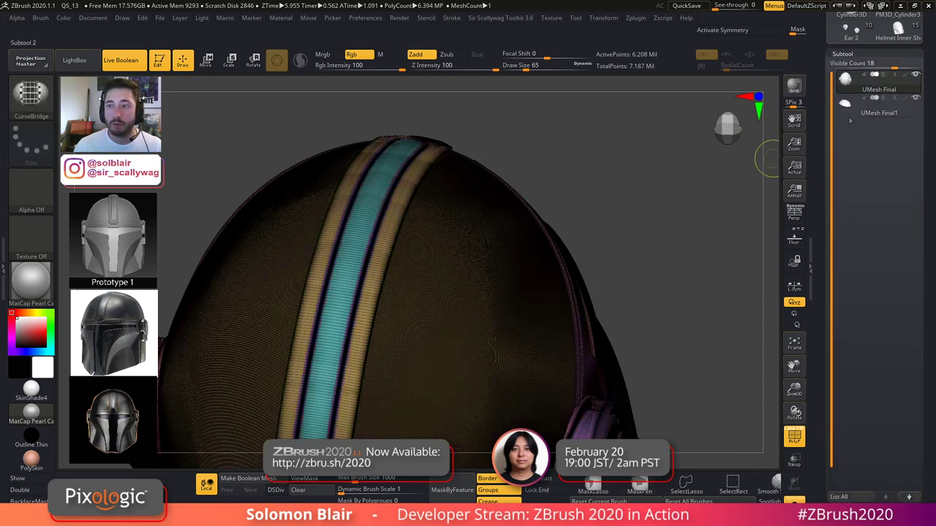
drag(886, 65, 861, 65)
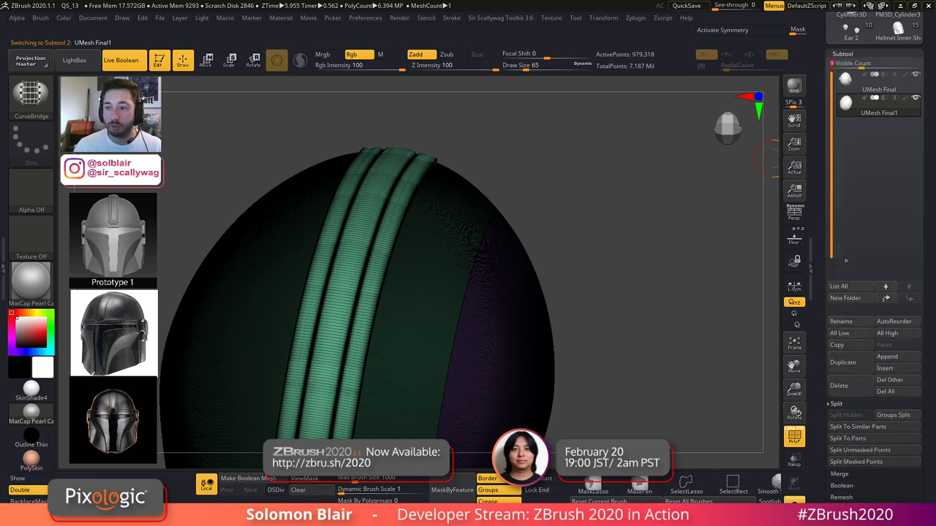
- Return to the complete UMesh Final tool as a single subtool, in front view with the polyframe off
key(shift+f)
ctrl+right_drag(346, 183, 378, 292)
key(shift+f)
mouse_move(451, 280)
alt+right_down()
mouse_move(310, 260)
mouse_move(472, 267)
mouse_move(405, 220)
alt+right_up()
key(shift+f)
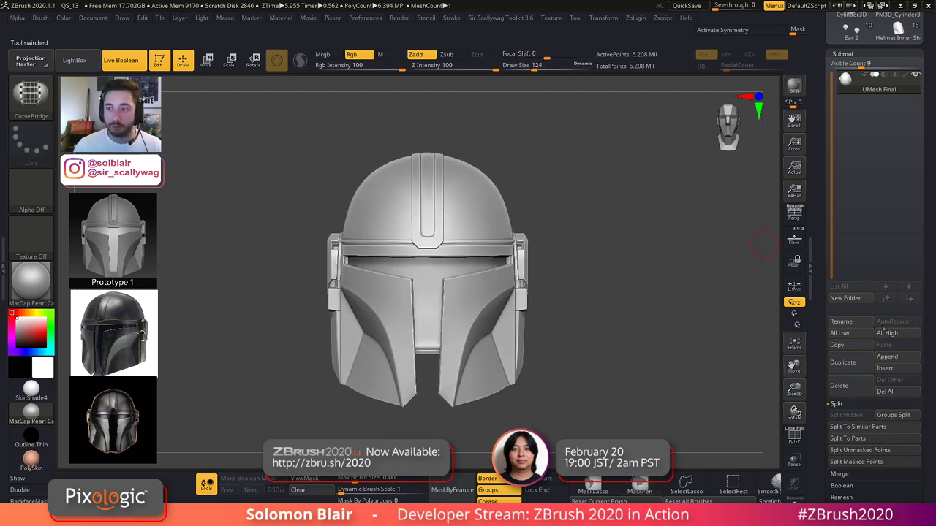
- Insert a PolyMesh3D star as a second subtool below UMesh Final
click(893, 371)
click(608, 279)
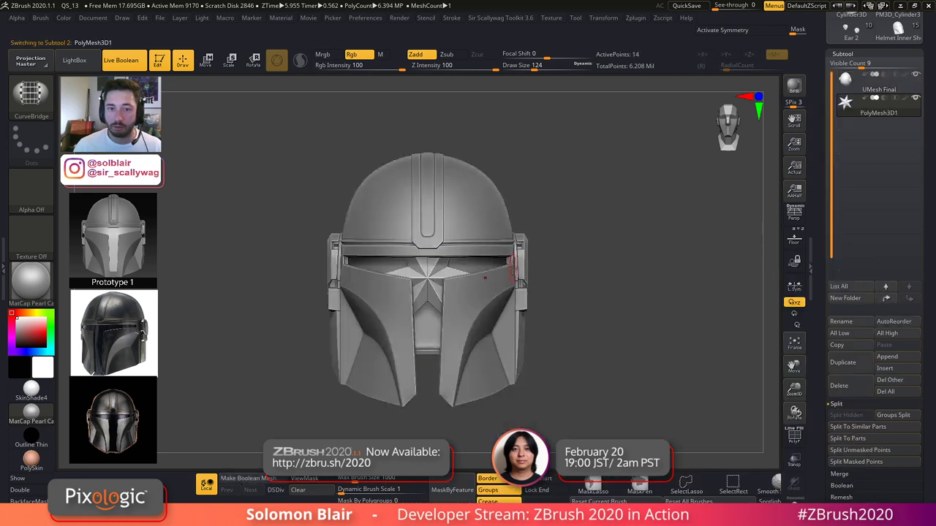
- Isolate the star subtool, convert it into a PolyCube, and show its polyframe
key(shift+f)
key(shift+f)
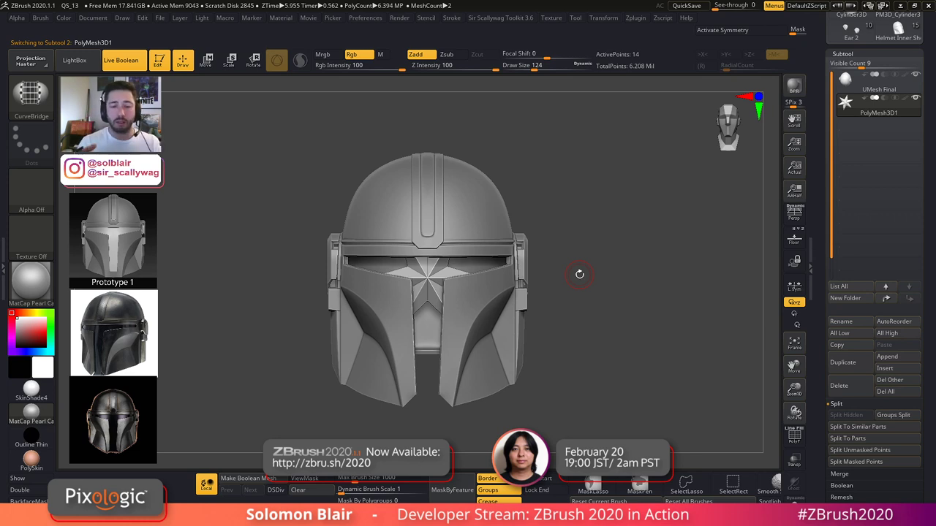
key(ctrl+shift+s)
key(w)
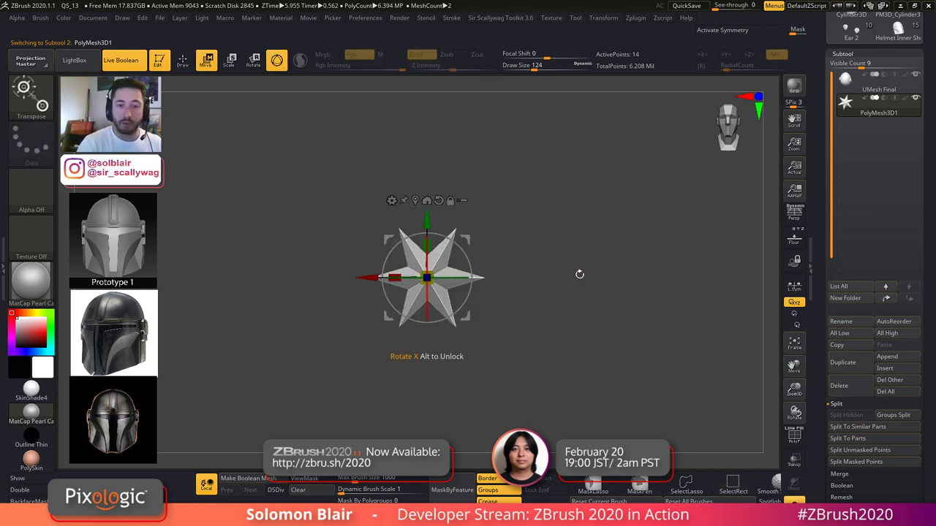
click(391, 200)
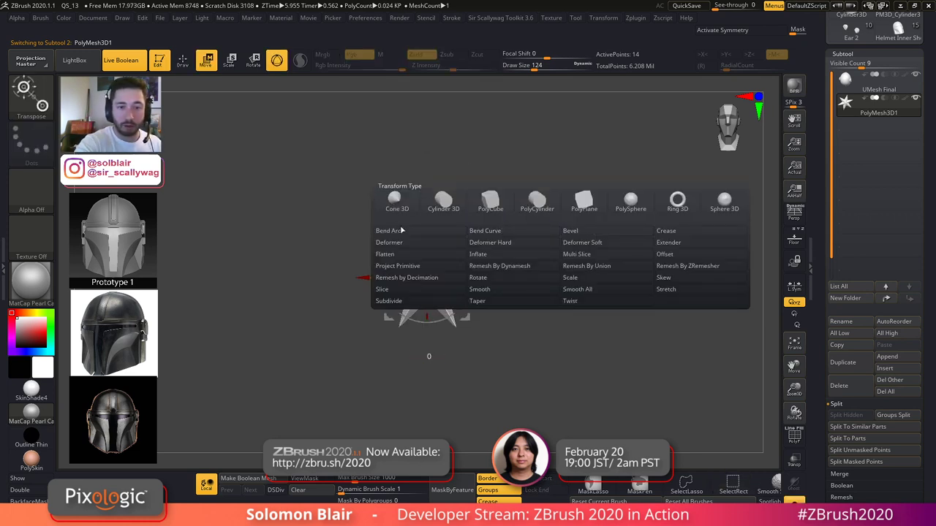
click(497, 208)
key(shift+f)
ctrl+right_drag(438, 283, 539, 346)
right_drag(540, 345, 591, 390)
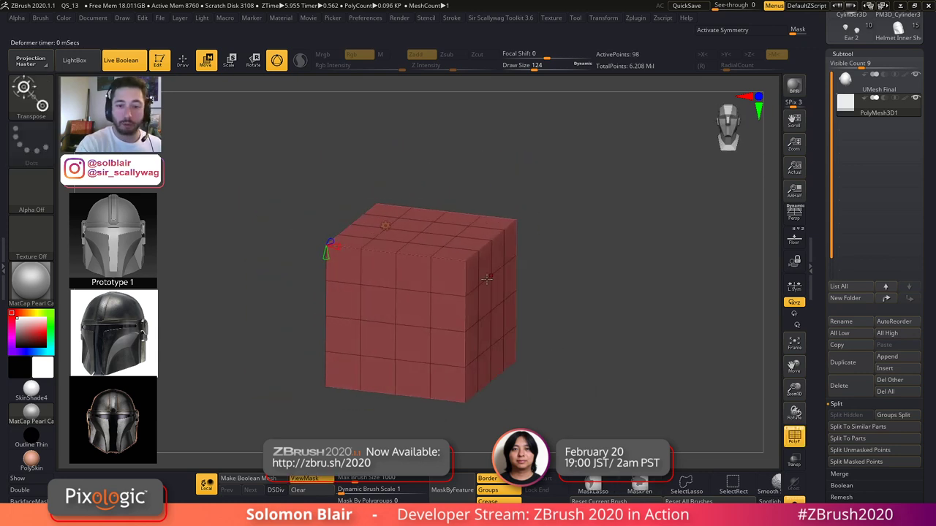
key(shift+f)
key(shift+f)
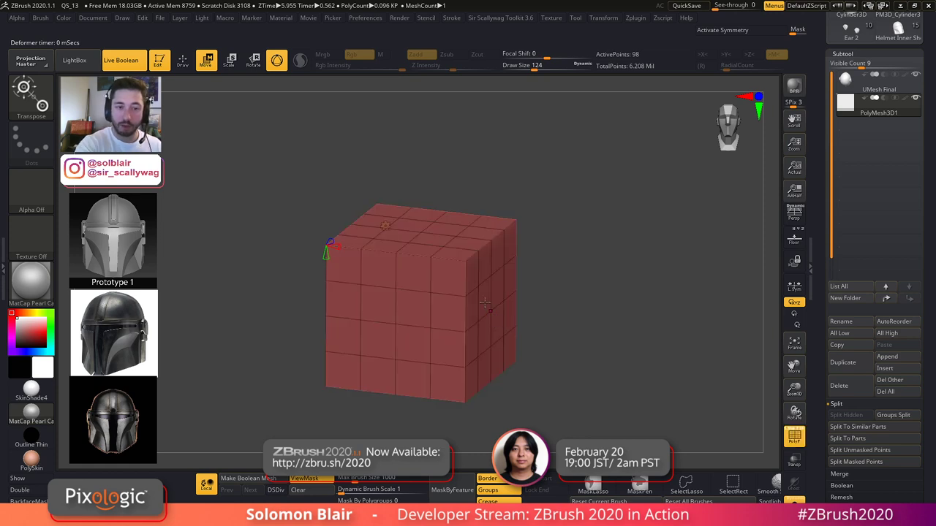
- Raise the cube's segment count along all three axes to make a dense grid
drag(336, 246, 398, 267)
drag(389, 275, 468, 294)
alt+right_drag(507, 266, 395, 319)
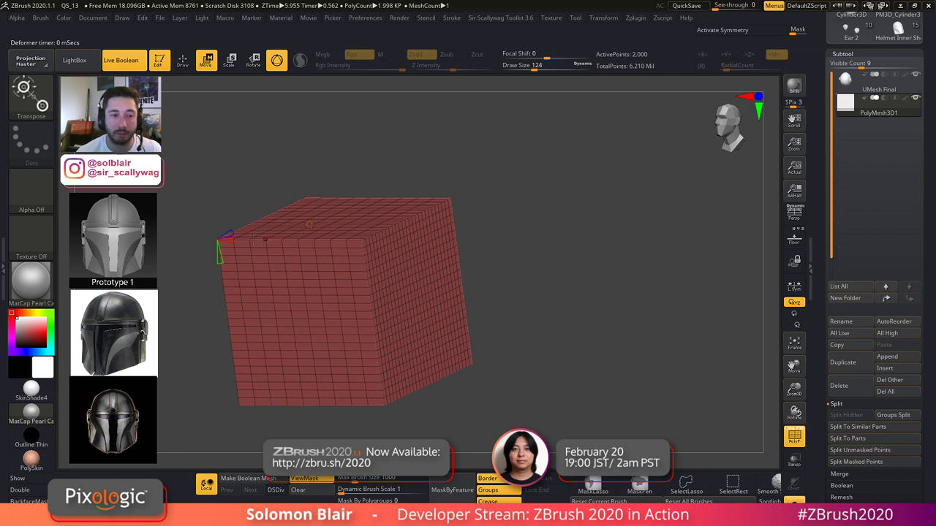
drag(232, 230, 232, 240)
right_drag(232, 239, 277, 257)
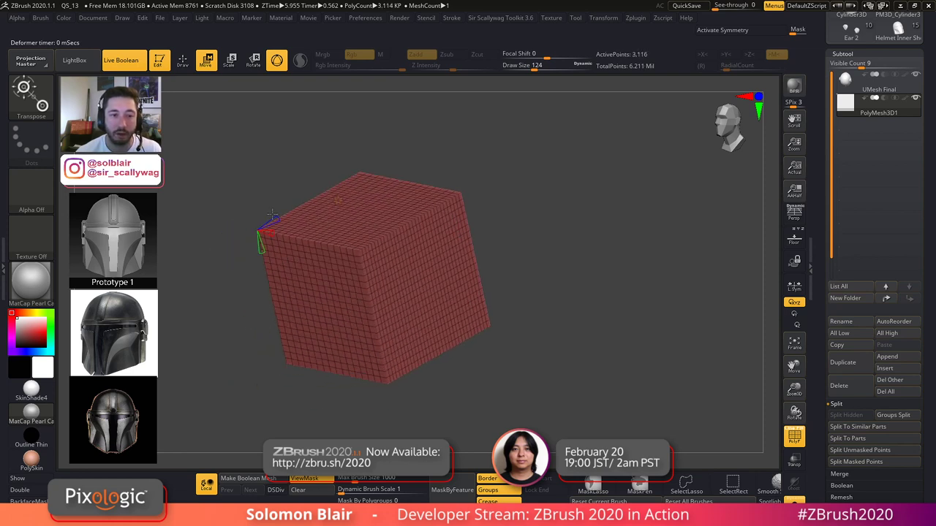
right_drag(273, 215, 271, 216)
drag(261, 252, 261, 256)
key(q)
mouse_move(358, 305)
right_down()
mouse_move(349, 296)
mouse_move(456, 324)
mouse_move(558, 324)
mouse_move(569, 288)
mouse_move(582, 319)
mouse_move(563, 332)
mouse_move(556, 323)
right_up()
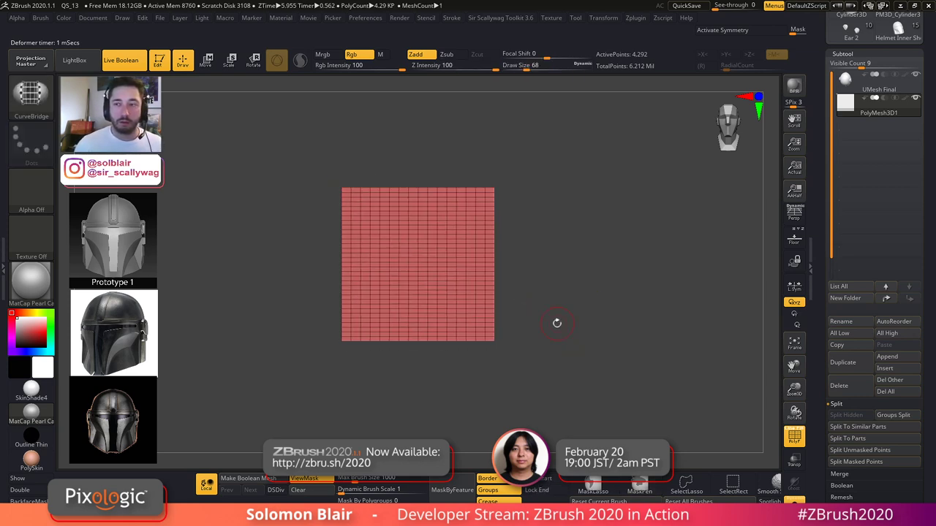
- Accept the cube, scale it up to enclose the whole helmet, and turn on transparency
key(w)
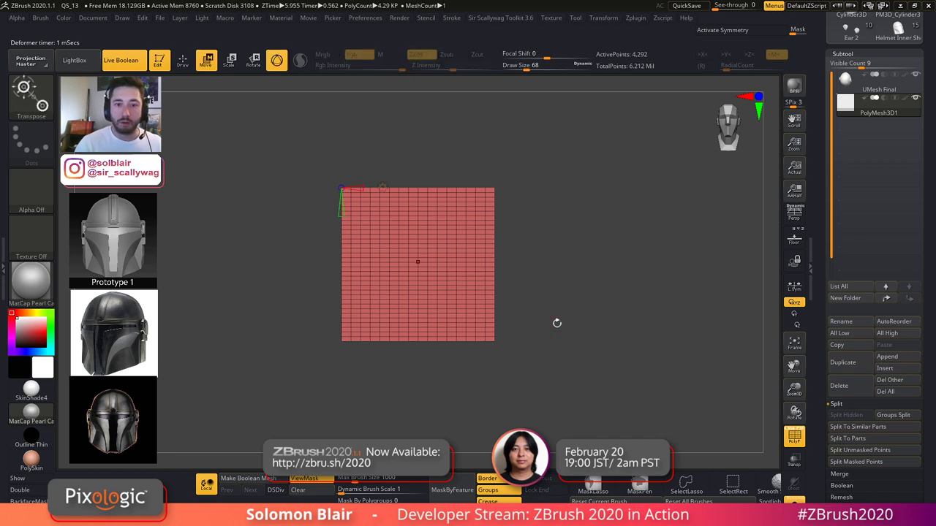
ctrl+shift+click(555, 325)
drag(419, 264, 587, 187)
key(shift+f)
key(shift+f)
ctrl+right_drag(699, 309, 603, 337)
ctrl+right_drag(603, 337, 683, 365)
click(794, 459)
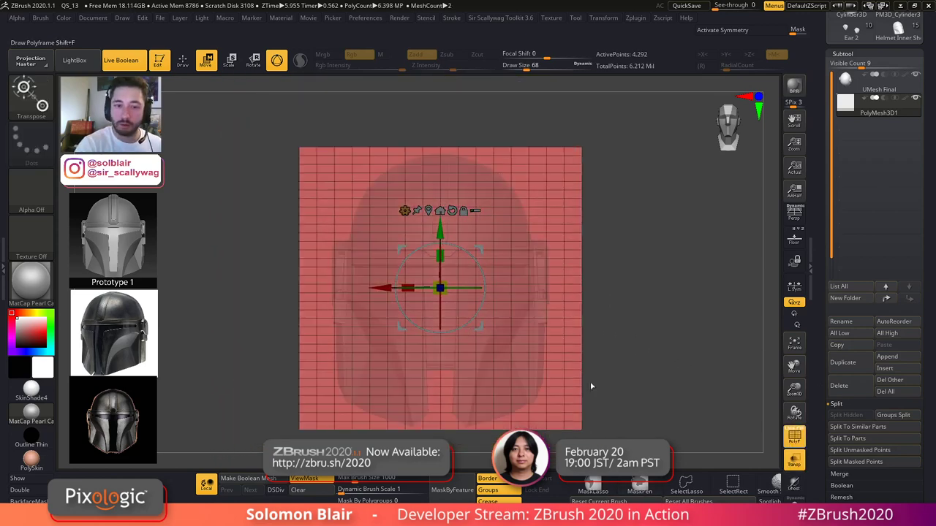
- Set the cube subtool to Boolean subtraction, keeping its polyframe visible over the helmet
key(q)
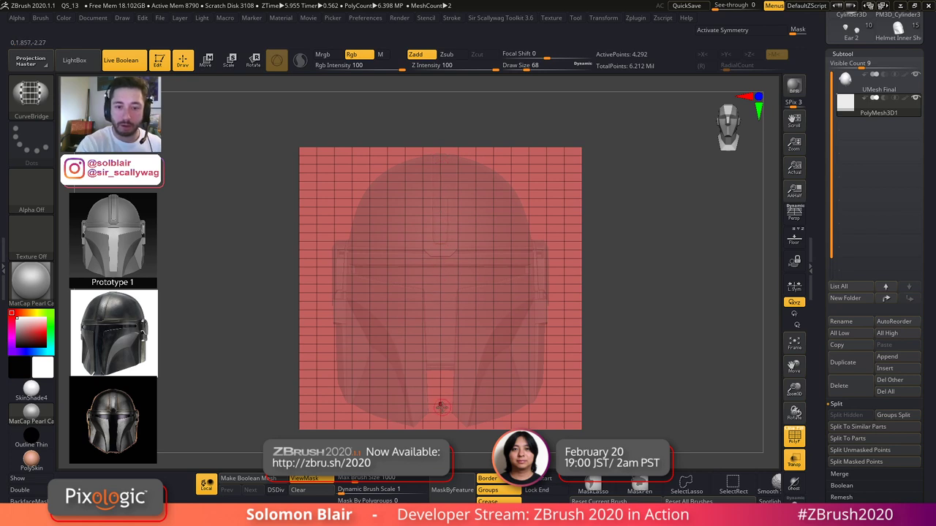
alt+right_drag(441, 406, 436, 374)
key(shift+f)
key(w)
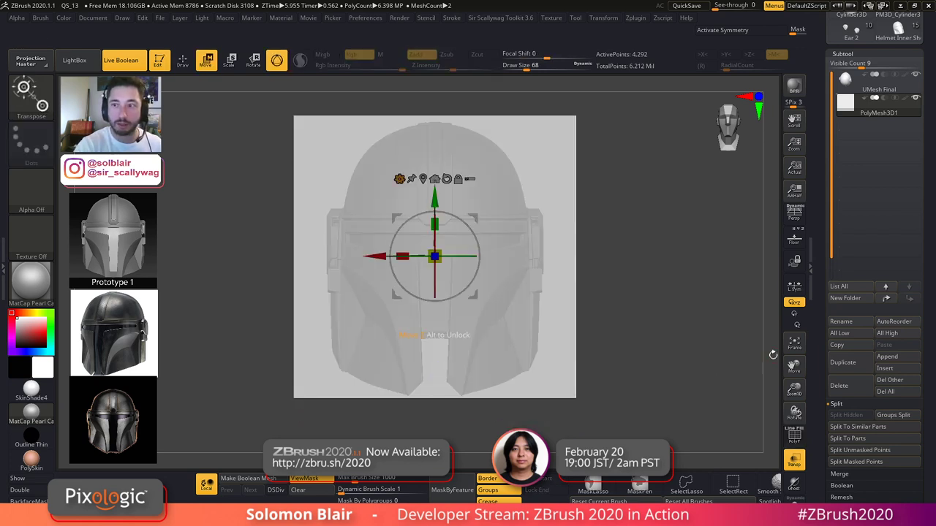
key(q)
key(shift+f)
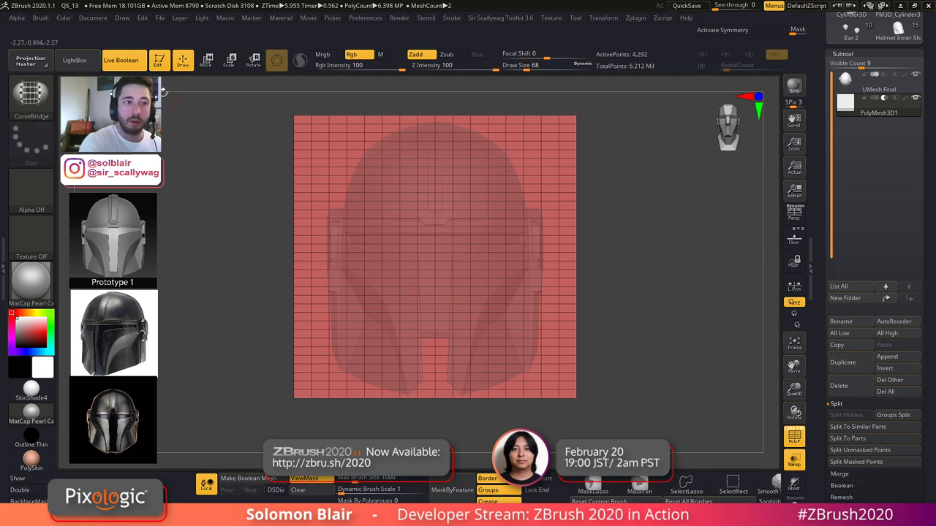
- Try moving the cube sideways over half of the helmet, with polyframe and transparency off, to preview the Live Boolean cut
key(shift+f)
key(w)
drag(376, 260, 227, 294)
key(shift+f)
key(shift+f)
click(804, 467)
alt+drag(621, 351, 668, 381)
mouse_move(280, 290)
mouse_down()
mouse_move(296, 291)
mouse_move(277, 288)
mouse_move(293, 288)
mouse_move(285, 288)
mouse_up()
alt+drag(596, 295, 577, 300)
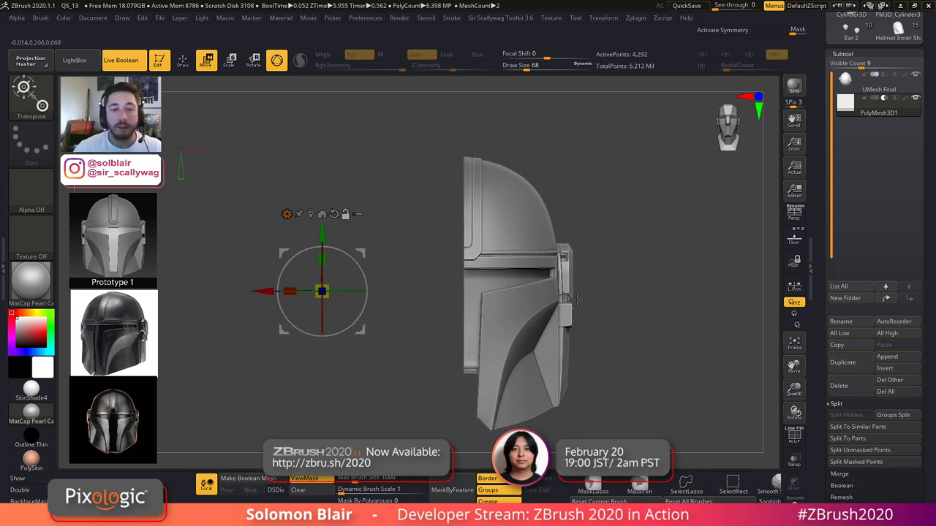
- Undo the cube's sideways moves and turn the polyframe and transparency back on
key(ctrl+z)
key(ctrl+z)
key(ctrl+z)
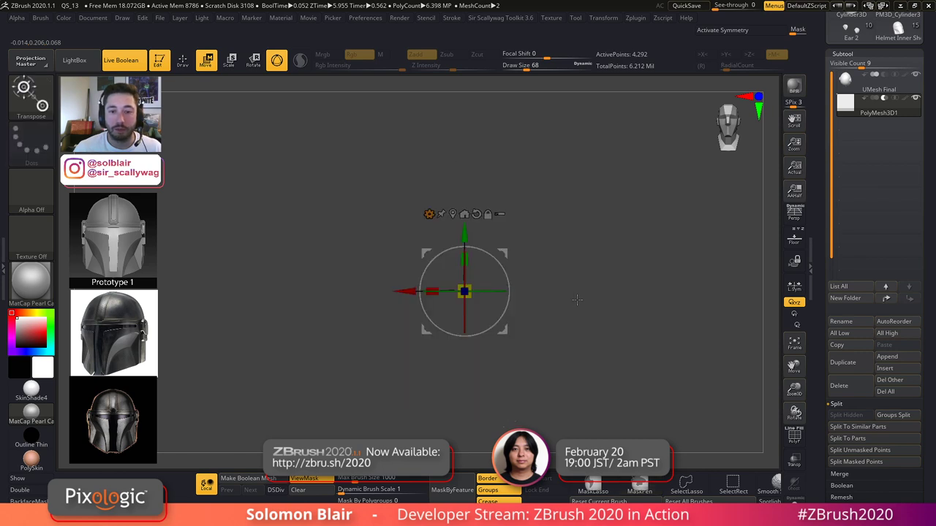
key(shift+f)
click(789, 445)
click(796, 462)
key(shift+f)
key(shift+f)
key(q)
key(shift+f)
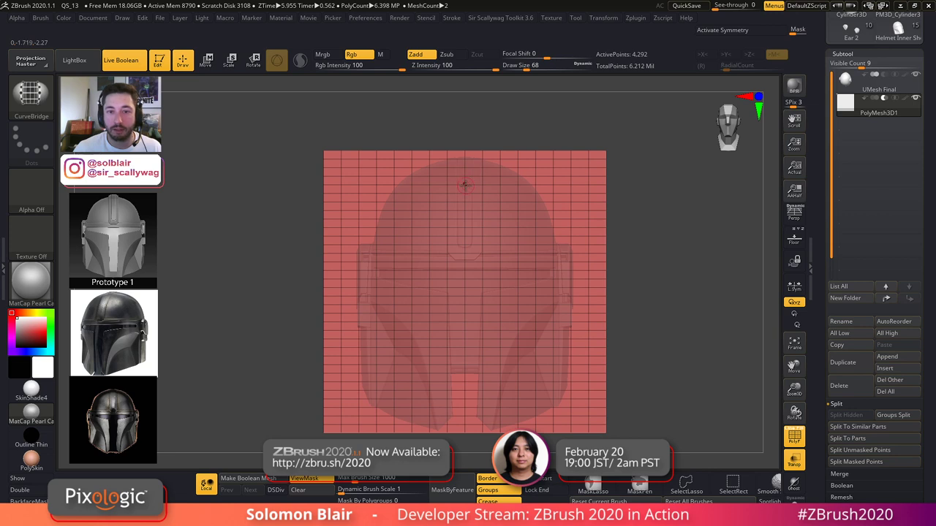
- With symmetry off, try shifting the cube sideways off the helmet's centre and applying Mirror And Weld to it
key(x)
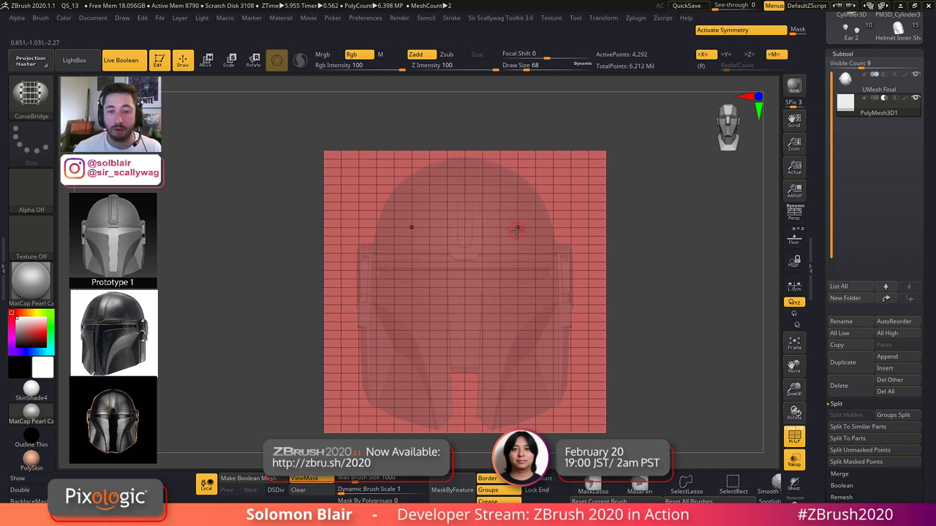
key(w)
key(x)
drag(400, 288, 319, 290)
click(844, 55)
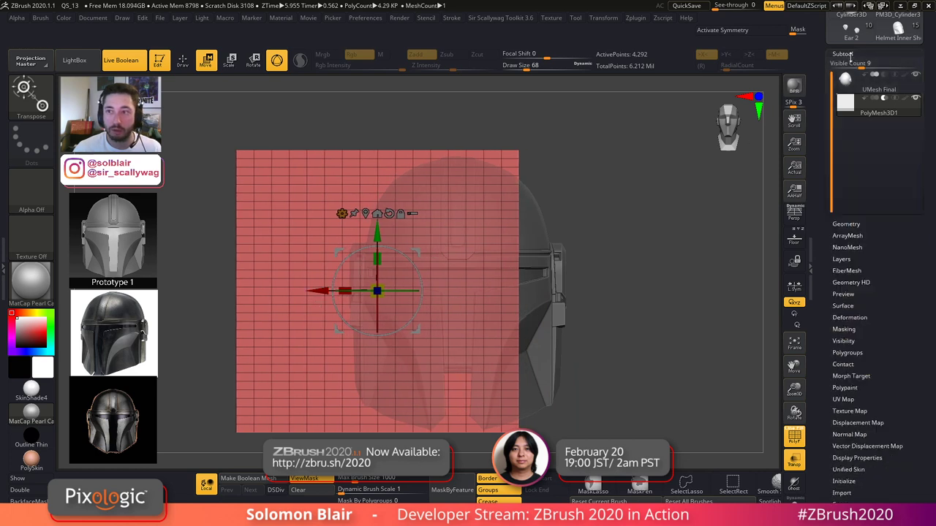
click(847, 66)
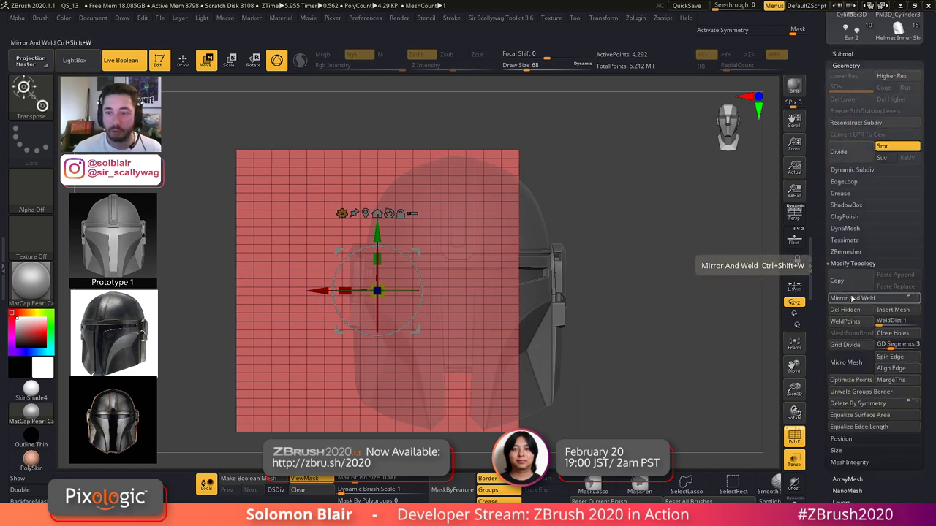
click(851, 299)
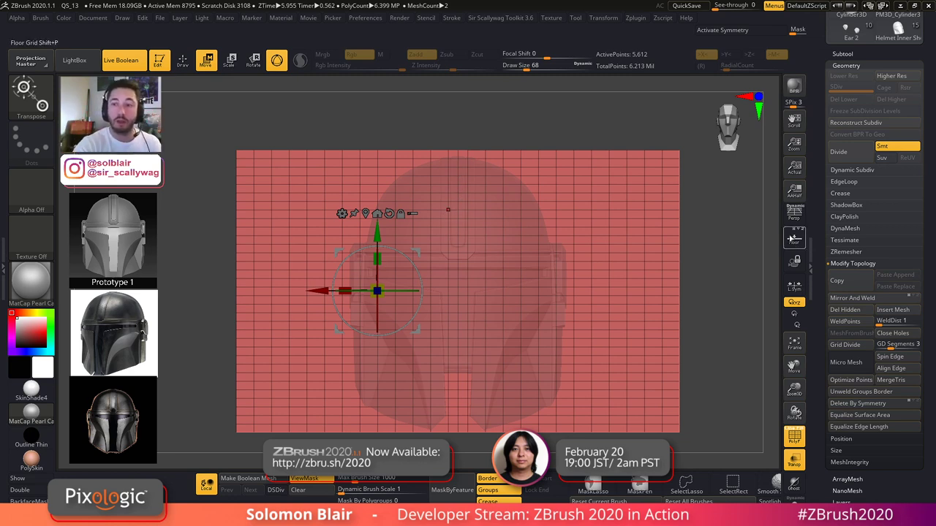
- Check the mirrored block against the floor grid, and undo both the Mirror And Weld and the cube's sideways shift
click(794, 239)
alt+drag(709, 366, 648, 358)
drag(648, 359, 631, 413)
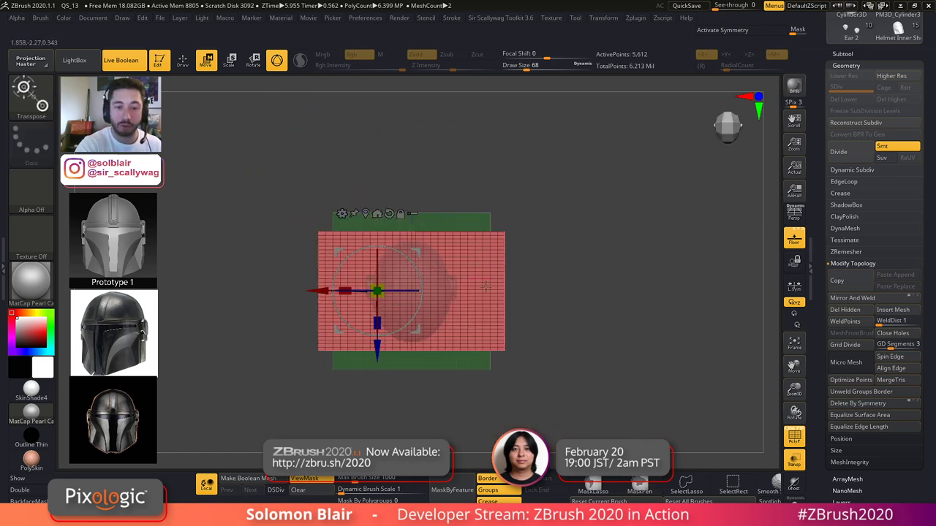
ctrl+right_drag(453, 277, 593, 372)
alt+right_drag(316, 367, 409, 341)
key(ctrl+z)
drag(669, 339, 702, 307)
click(797, 242)
click(794, 440)
click(794, 441)
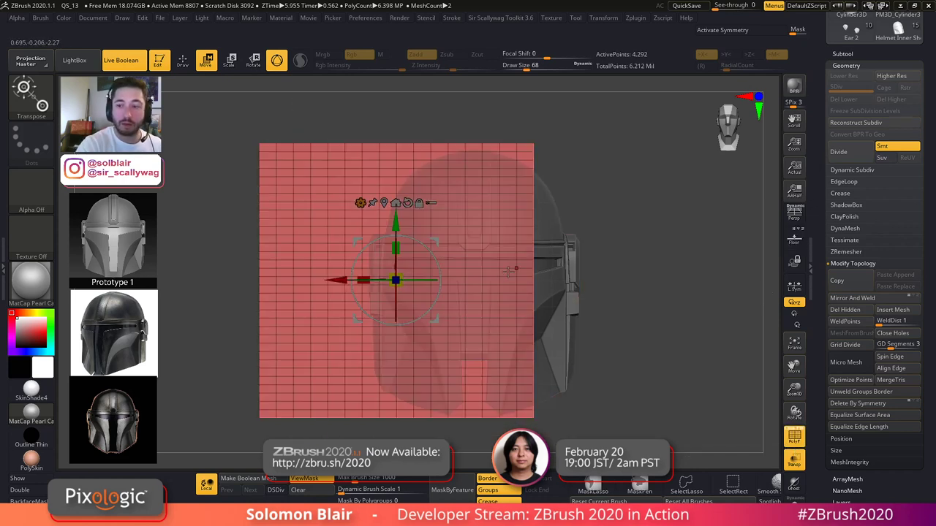
key(ctrl+z)
- Hide half of the cube at the helmet's centre line and split the hidden half into its own subtool
key(q)
alt+right_drag(576, 205, 532, 195)
mouse_move(623, 106)
ctrl+alt+shift+mouse_down()
mouse_move(600, 107)
mouse_move(465, 261)
mouse_move(454, 434)
mouse_move(432, 442)
ctrl+alt+shift+mouse_up()
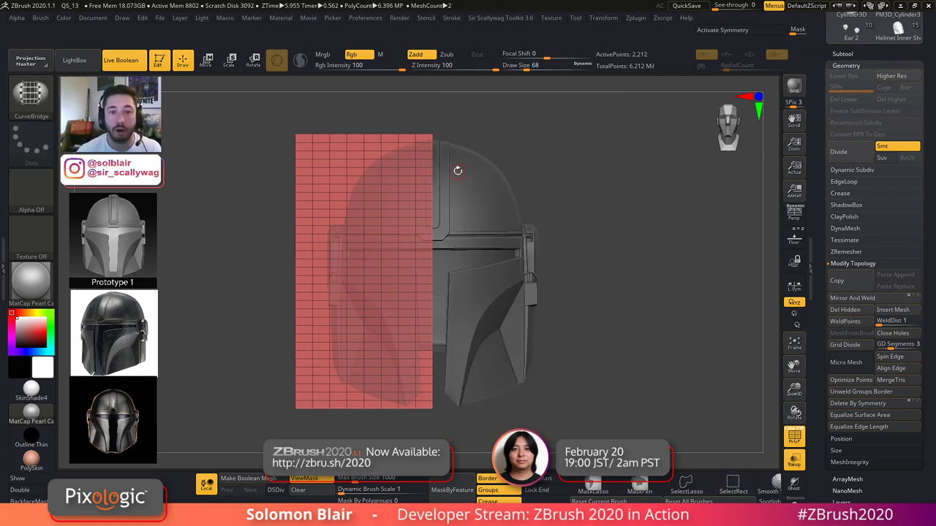
right_drag(431, 249, 427, 274)
key(alt+s)
key(shift+f)
key(shift+f)
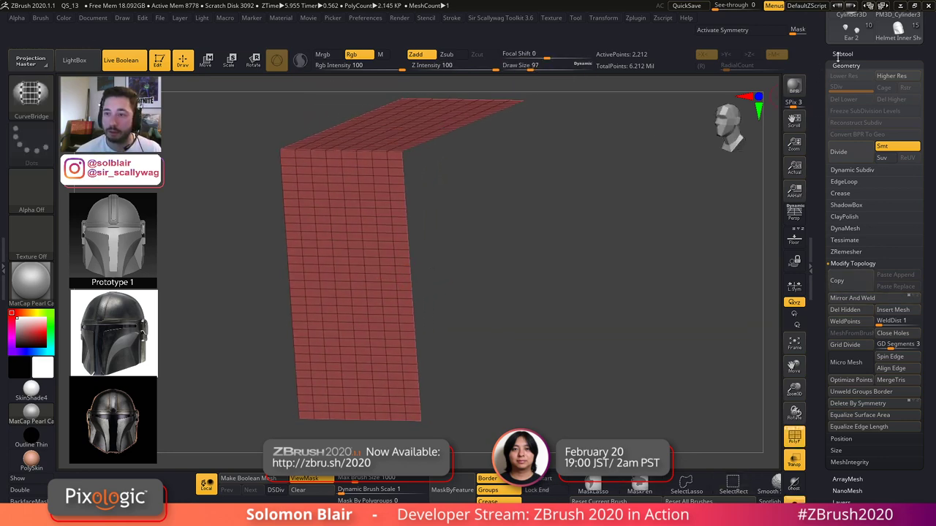
click(841, 54)
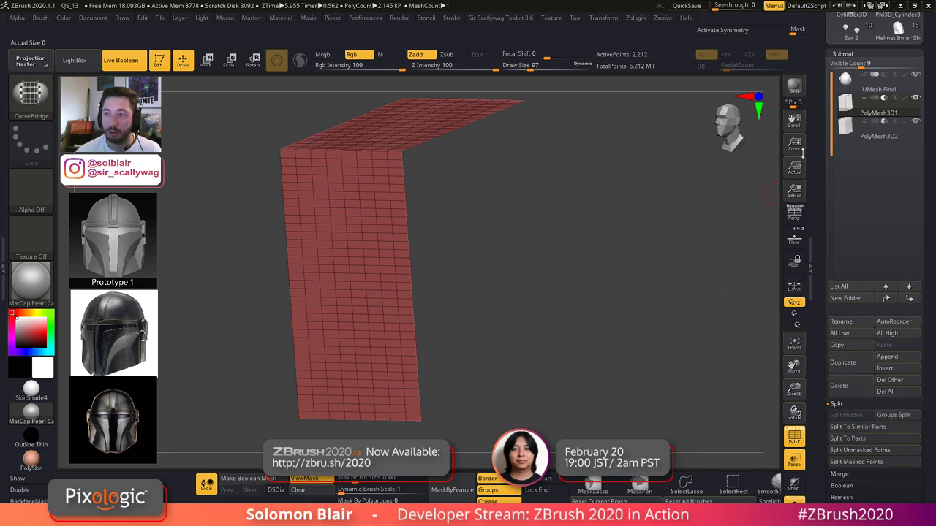
- Rename the two cube-half subtools as Left Sub and Right Sub
click(843, 321)
text(Left Sub)
key(Return)
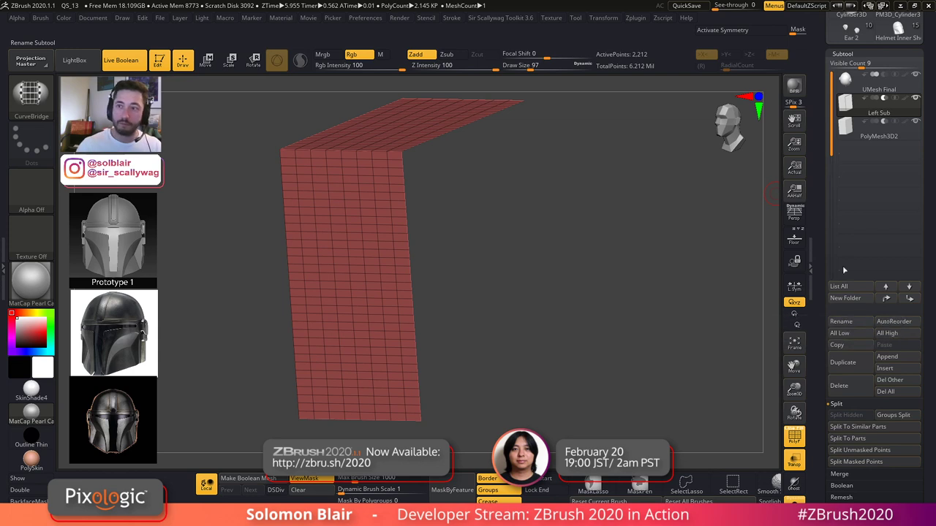
click(841, 126)
click(848, 323)
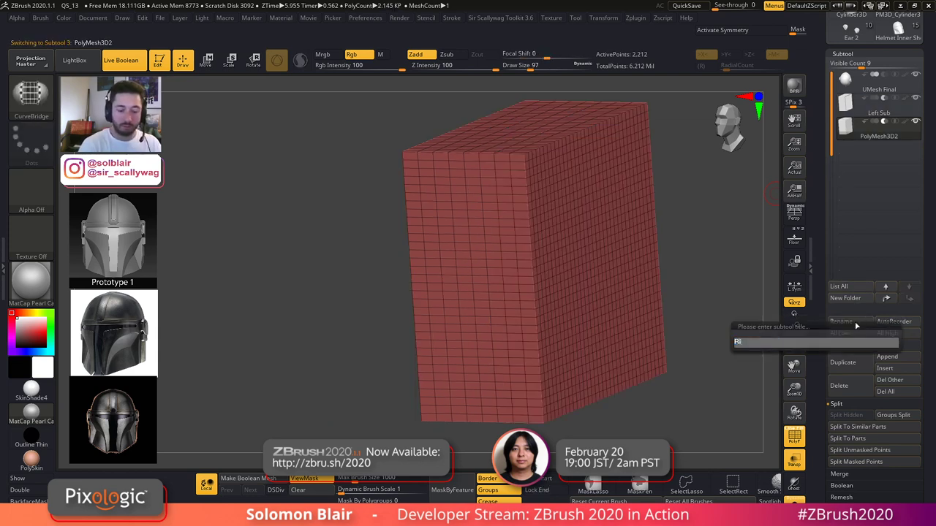
text(Right Sub)
key(Return)
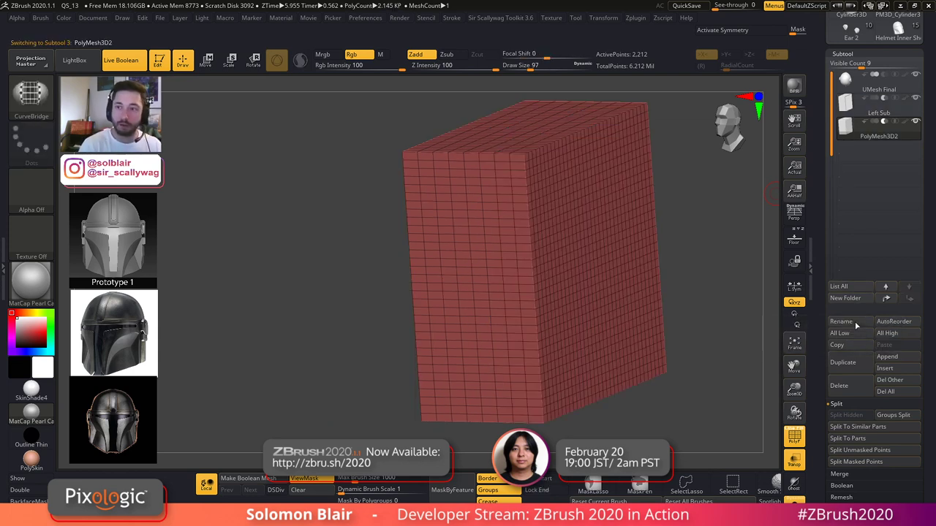
- Turn on double-sided display for Right Sub and bring up the Modify Topology options
key(shift+f)
drag(88, 411, 148, 414)
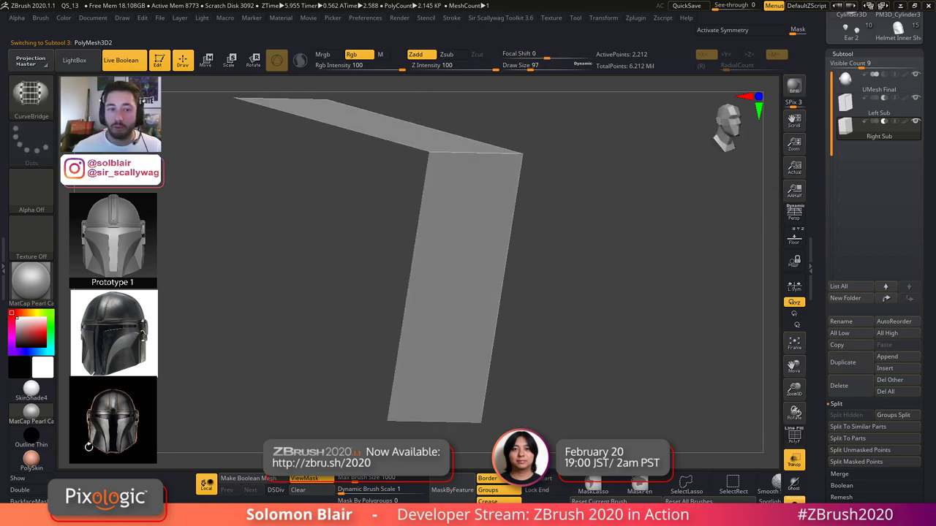
click(16, 489)
alt+right_drag(363, 339, 416, 331)
click(863, 54)
click(862, 65)
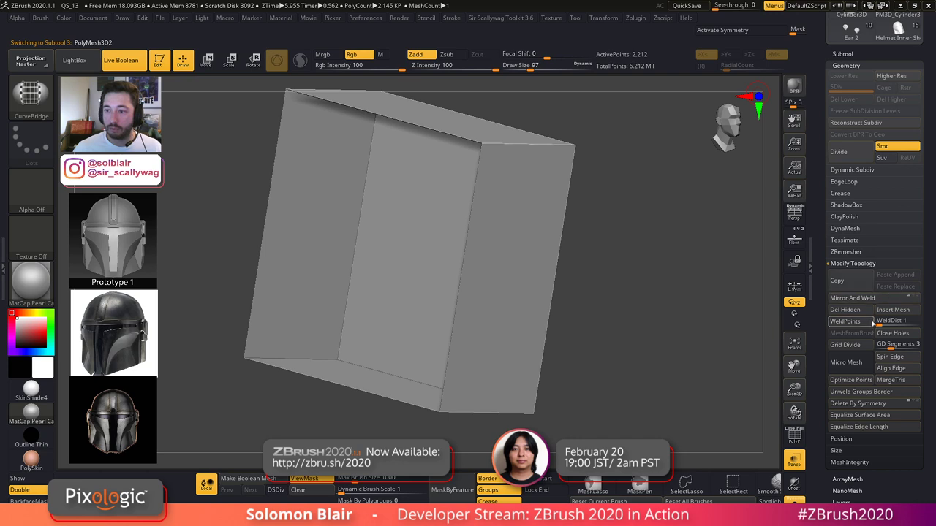
key(shift+f)
alt+right_drag(513, 251, 549, 274)
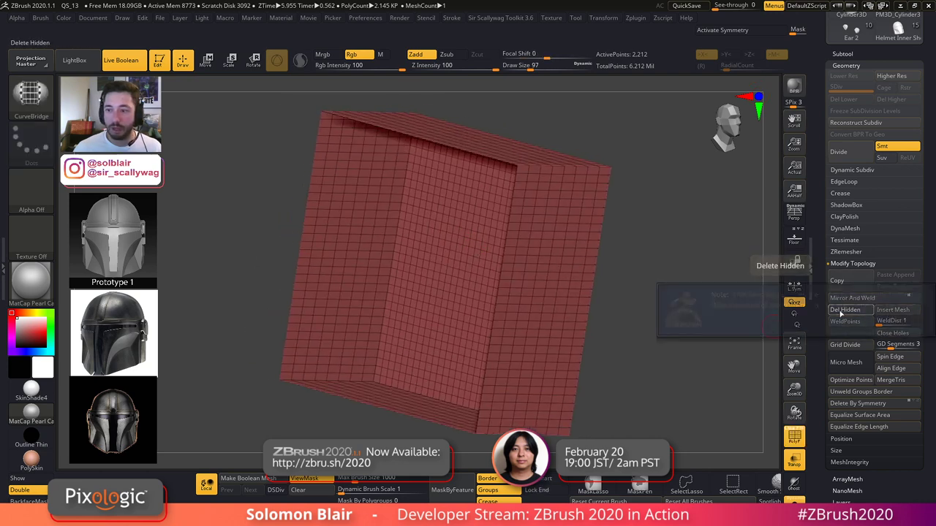
- Turn Live Boolean off and inspect the open inner side of Right Sub with its polyframe shown
key(shift+f)
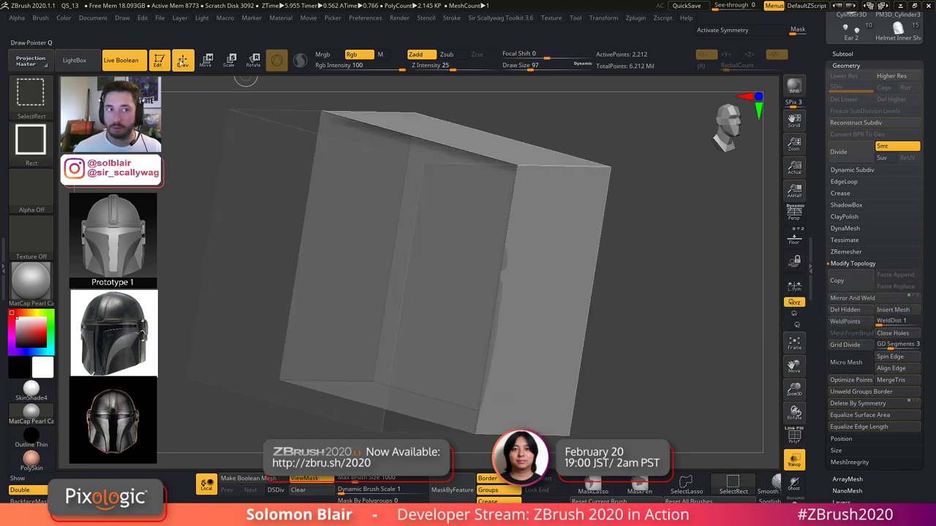
click(133, 62)
click(140, 66)
click(140, 66)
key(shift+f)
alt+right_drag(585, 260, 649, 283)
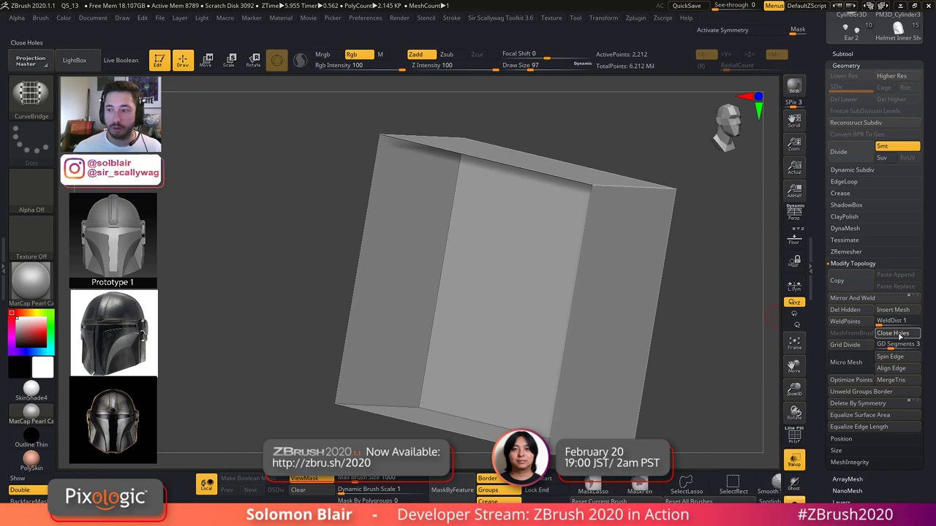
key(shift+f)
right_drag(416, 276, 582, 307)
mouse_move(583, 307)
ctrl+right_down()
mouse_move(583, 278)
mouse_move(648, 315)
ctrl+right_up()
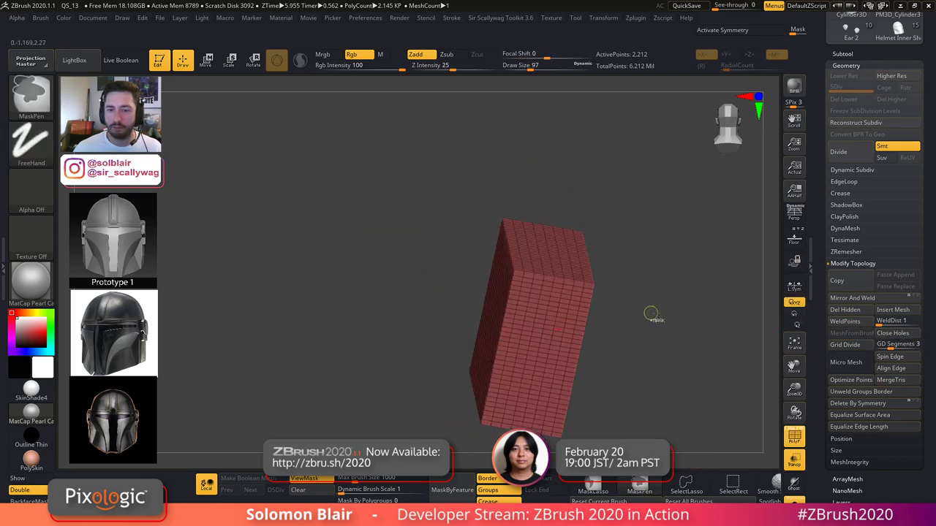
mouse_move(687, 363)
right_down()
mouse_move(652, 293)
mouse_move(686, 202)
right_up()
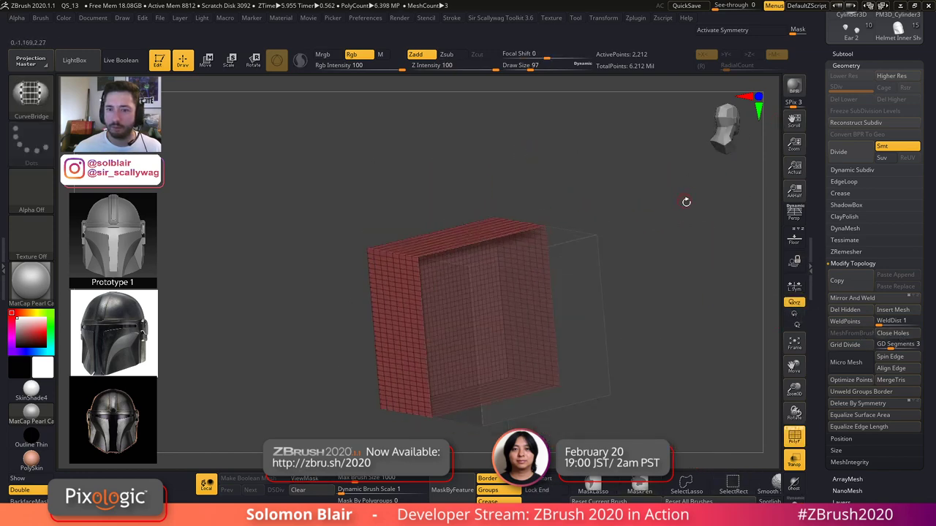
- Switch to Left Sub, turn on its polyframe and enable double-sided display for it
click(850, 54)
click(878, 107)
key(ctrl+shift+s)
right_drag(432, 220, 504, 238)
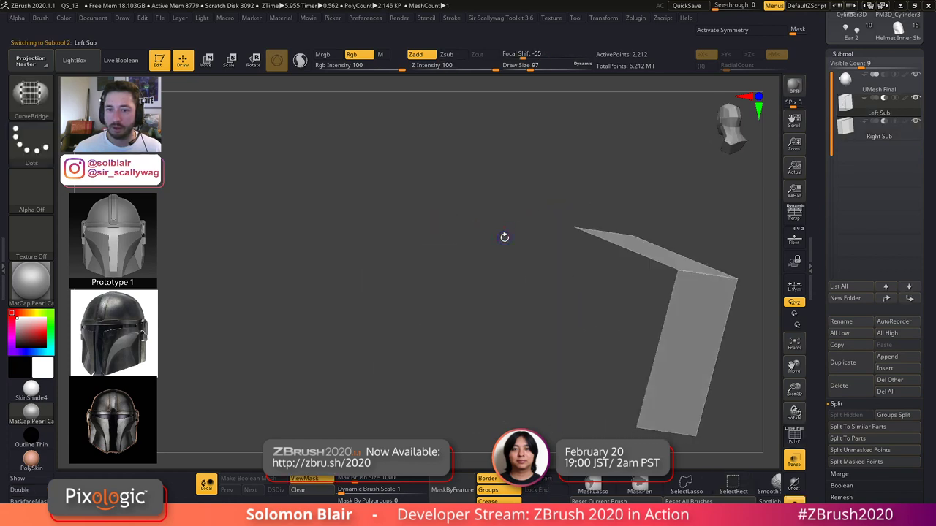
key(shift+f)
right_drag(274, 373, 255, 379)
click(43, 495)
alt+right_drag(522, 279, 440, 241)
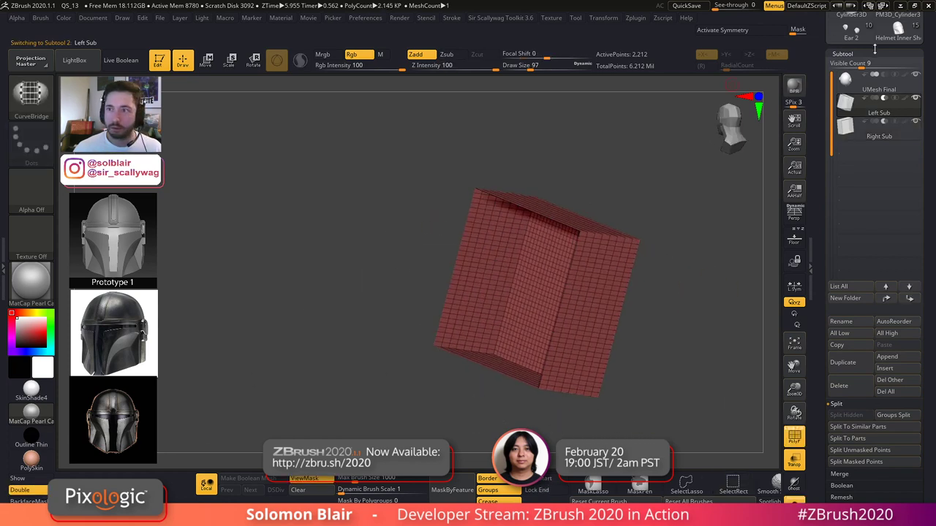
- Try to fill the open side of Left Sub with Close Holes and inspect its inner faces
click(873, 55)
click(849, 66)
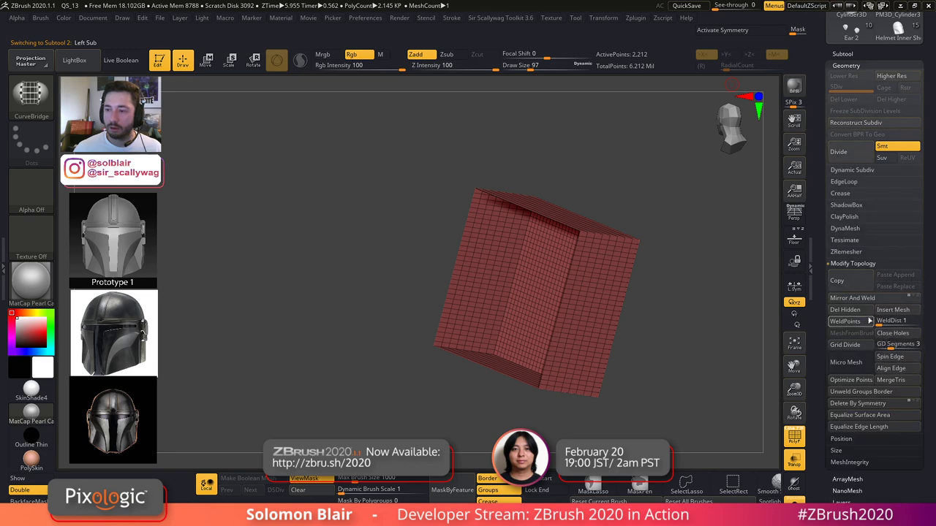
mouse_move(648, 322)
right_down()
mouse_move(609, 319)
mouse_move(652, 268)
mouse_move(666, 296)
mouse_move(651, 325)
mouse_move(615, 328)
right_up()
click(883, 334)
key(shift+f)
key(shift+f)
mouse_move(434, 255)
ctrl+right_down()
mouse_move(451, 267)
mouse_move(349, 258)
mouse_move(388, 277)
mouse_move(348, 246)
mouse_move(355, 287)
mouse_move(360, 281)
ctrl+right_up()
key(s)
key(s)
key(s)
alt+right_drag(633, 293, 580, 294)
ctrl+right_drag(581, 295, 629, 307)
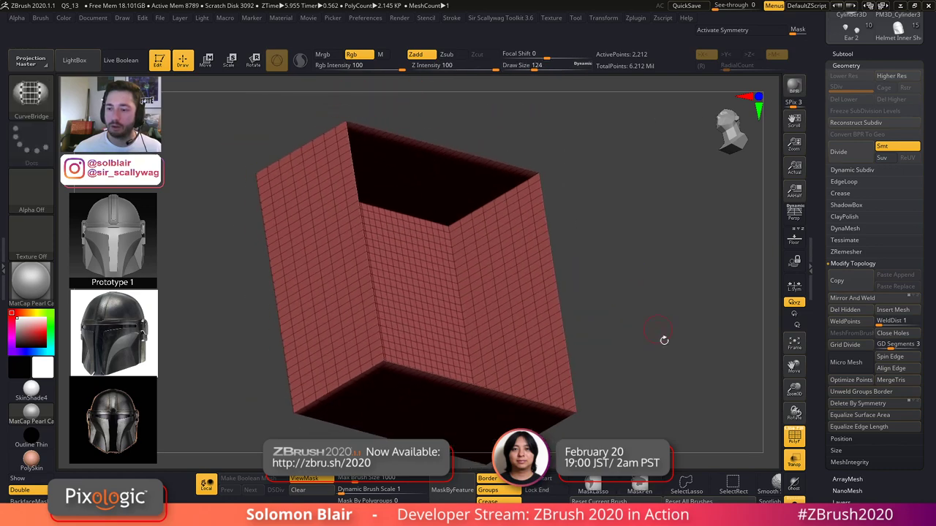
- Set Left Sub's Boolean operation to addition and return to its geometry options to retry Close Holes
click(842, 52)
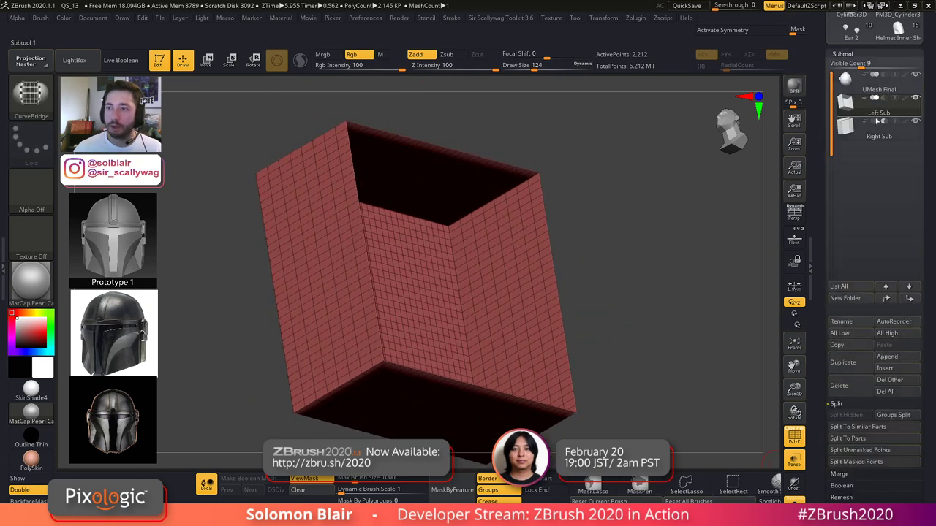
alt+right_drag(643, 213, 645, 189)
click(850, 53)
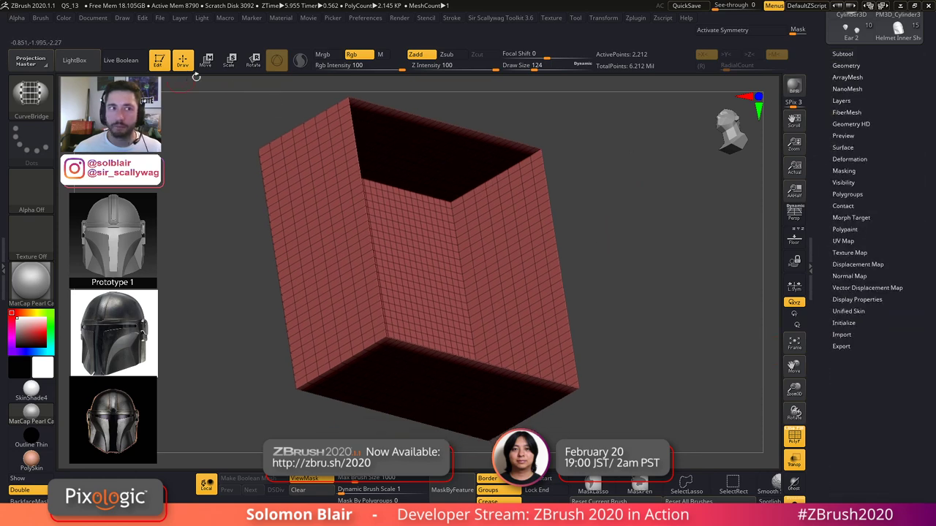
click(845, 66)
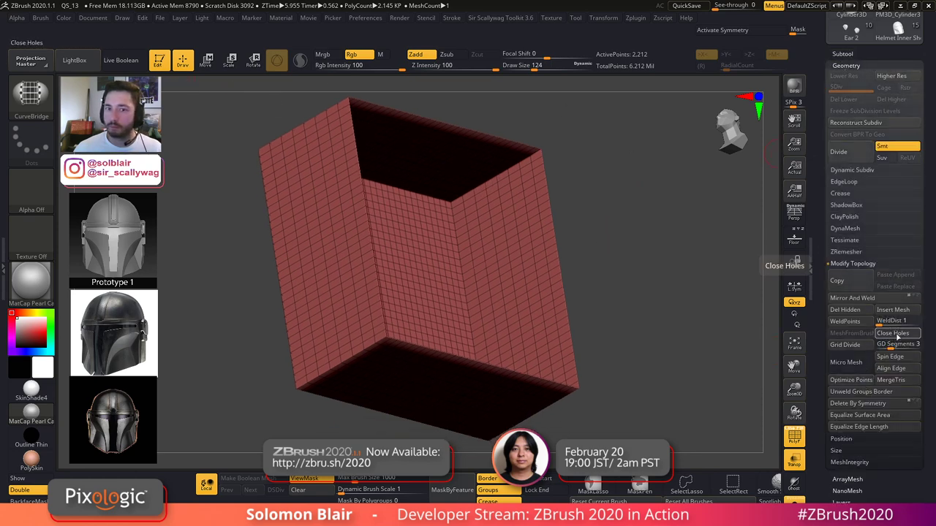
- Delete the Left Sub and Right Sub subtools, turn on X symmetry and face the helmet from the front without polyframe
click(838, 54)
click(851, 384)
click(851, 385)
shift+drag(614, 265, 608, 257)
mouse_move(608, 257)
ctrl+right_down()
mouse_move(598, 241)
mouse_move(616, 276)
ctrl+right_up()
key(shift+f)
key(x)
key(s)
drag(609, 241, 615, 242)
mouse_move(668, 261)
shift+mouse_down()
mouse_move(724, 281)
mouse_move(746, 310)
shift+mouse_up()
- Insert a PolyMesh3D subtool and initialize it as a QCube with X, Y and Z resolution 10, showing the polyframe
click(891, 370)
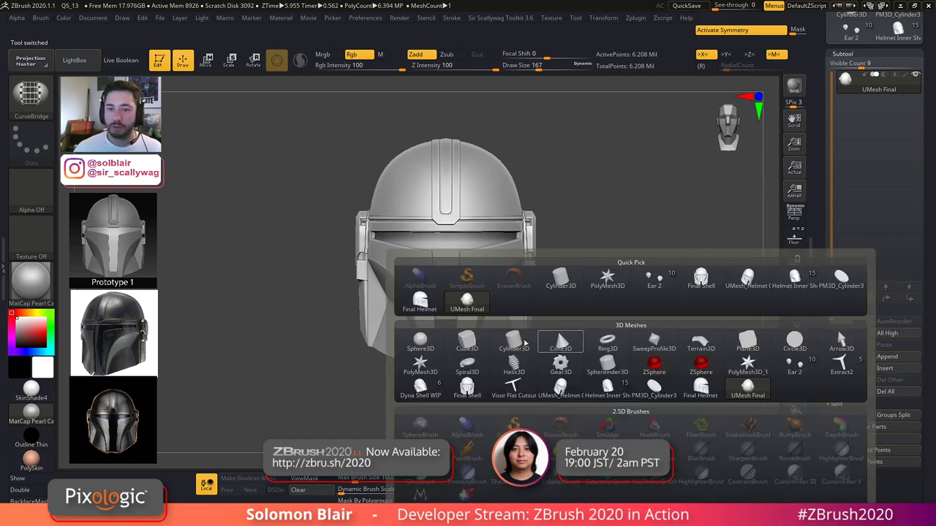
click(607, 279)
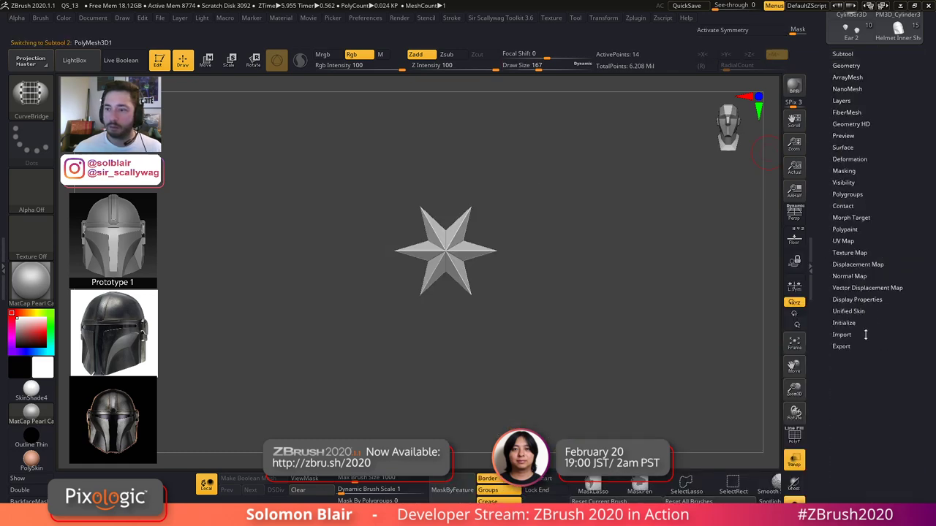
click(850, 322)
click(841, 334)
key(shift+f)
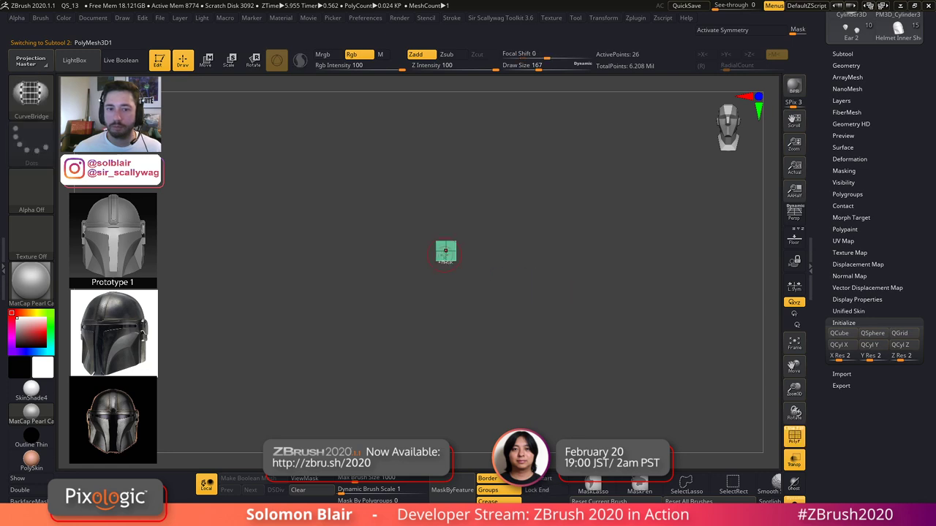
key(f)
mouse_move(600, 302)
ctrl+right_down()
mouse_move(628, 318)
mouse_move(589, 305)
mouse_move(593, 312)
mouse_move(588, 300)
ctrl+right_up()
drag(839, 361, 873, 359)
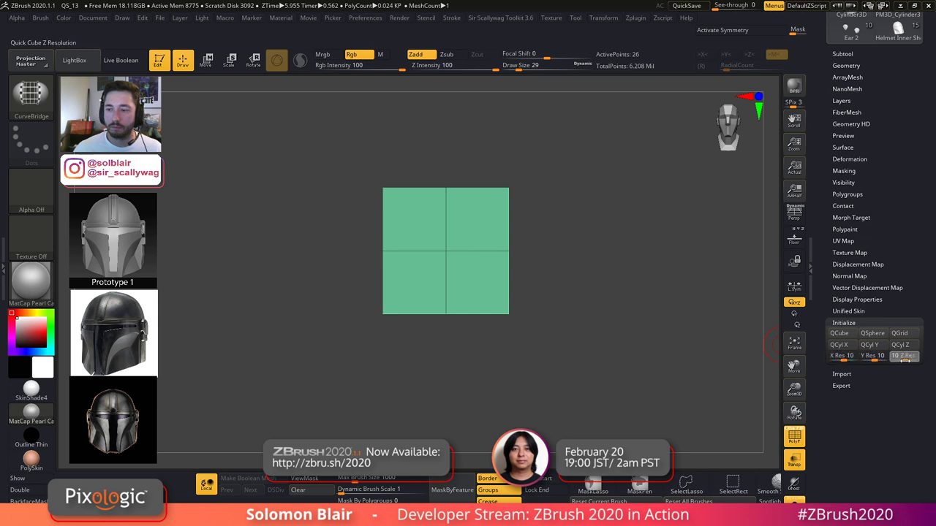
click(839, 333)
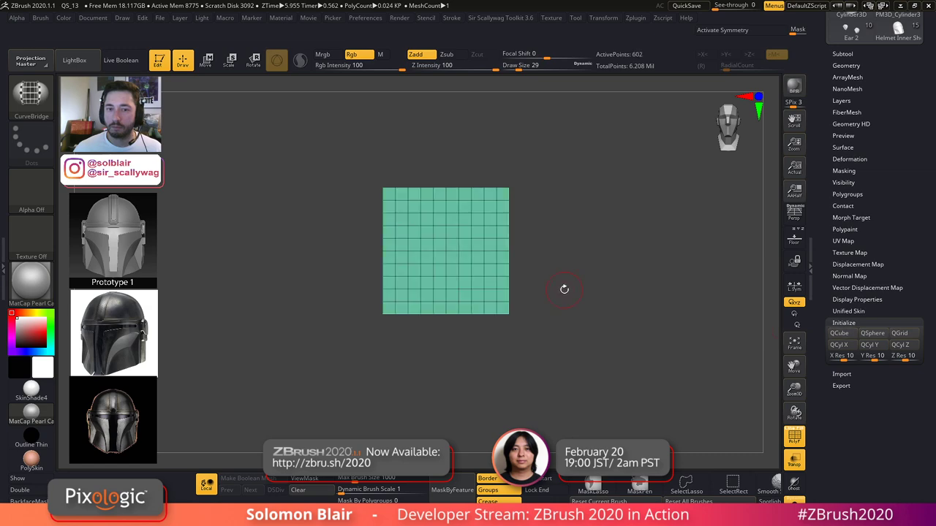
- Make the helmet visible again and scale the new cube uniformly until it fully encloses the helmet
key(ctrl+shift+s)
ctrl+right_drag(600, 289, 465, 237)
key(w)
drag(459, 239, 548, 183)
ctrl+right_drag(549, 183, 472, 232)
drag(447, 248, 539, 188)
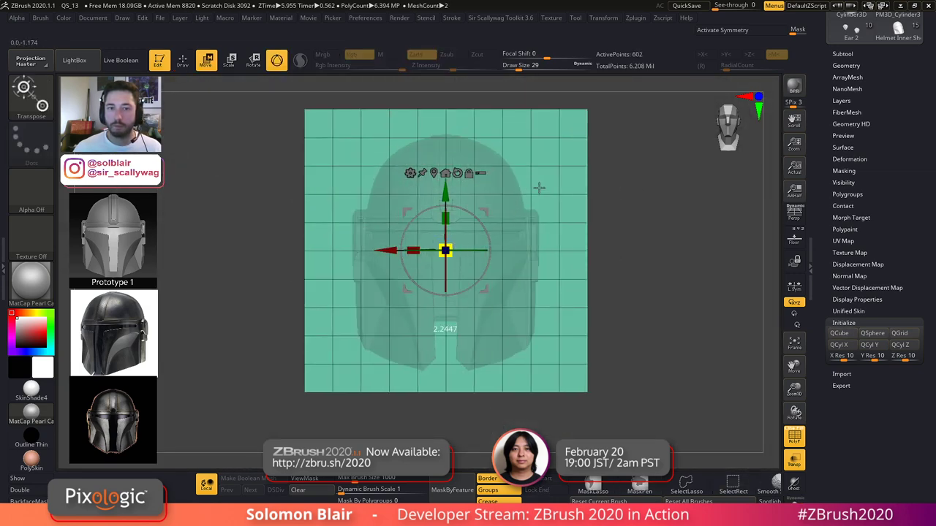
key(q)
mouse_move(505, 219)
alt+right_down()
mouse_move(486, 253)
mouse_move(495, 261)
mouse_move(487, 245)
alt+right_up()
key(s)
click(483, 260)
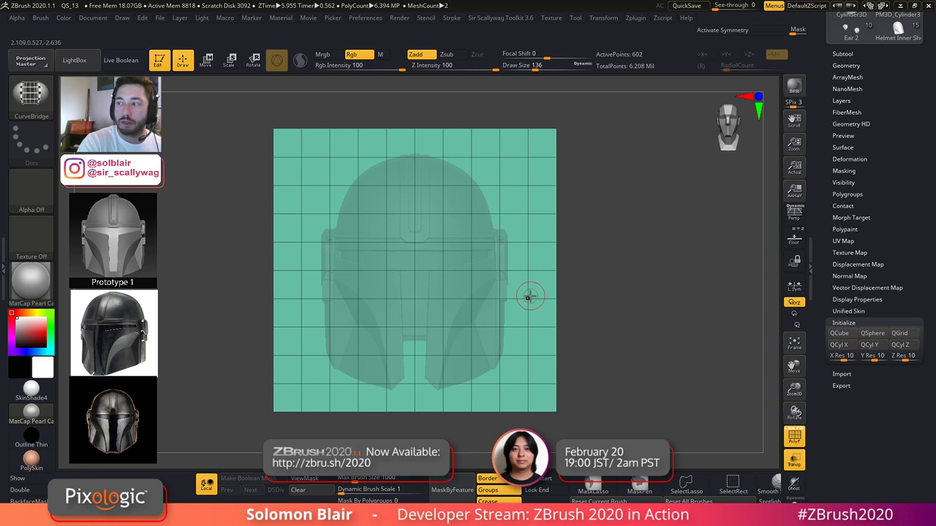
- Hide one half of the cube at the helmet's centre line, delete the hidden half and turn on double-sided display
alt+right_drag(538, 332, 534, 341)
key(s)
click(502, 309)
ctrl+alt+shift+drag(590, 110, 418, 440)
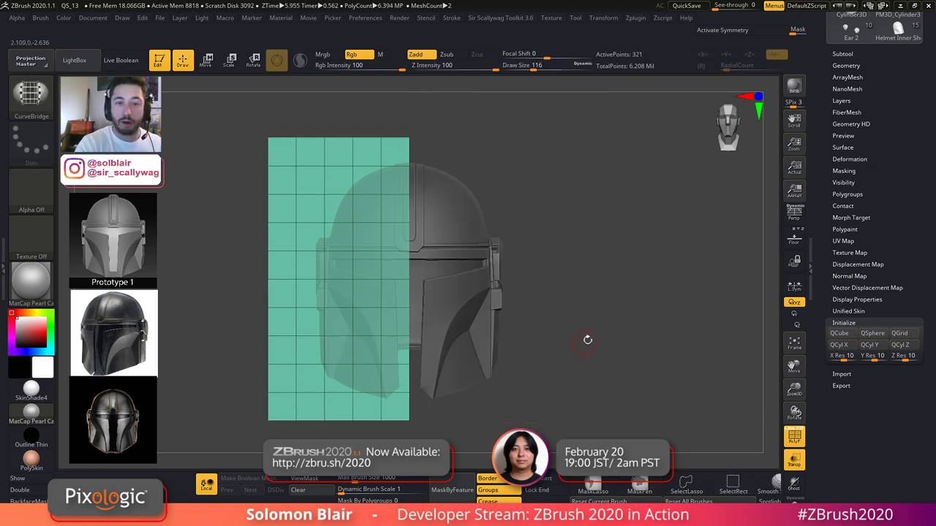
click(846, 65)
click(858, 312)
right_drag(695, 347, 577, 371)
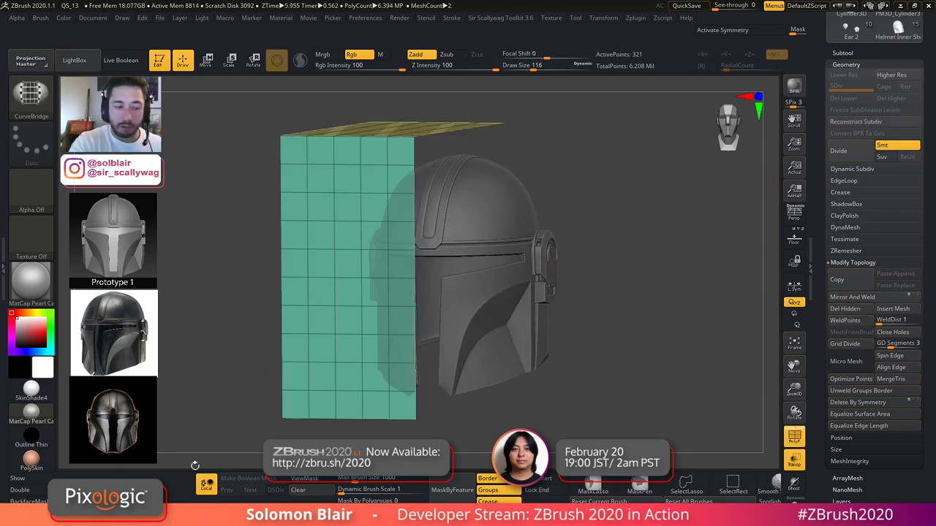
click(42, 490)
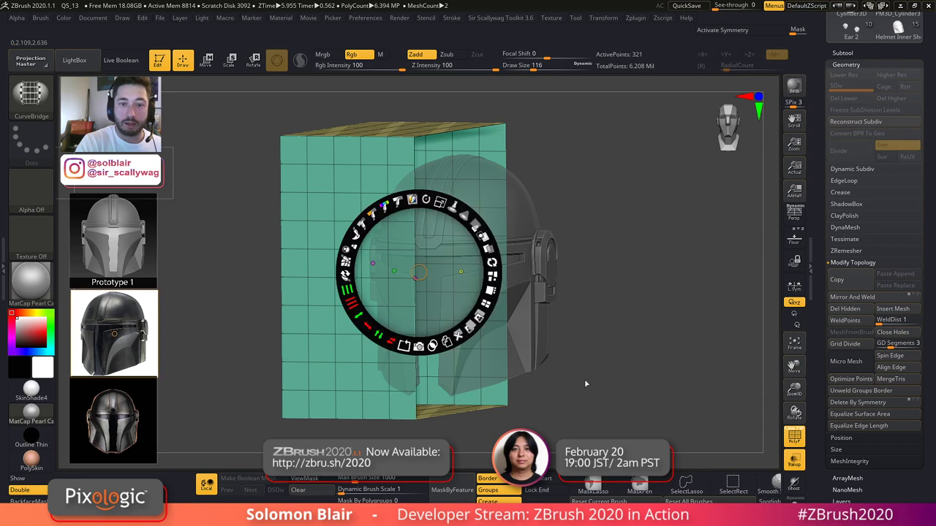
- Switch to Photos to view the base_stand_concept.jpg sketch and return to ZBrush
key(alt+Tab)
click(557, 217)
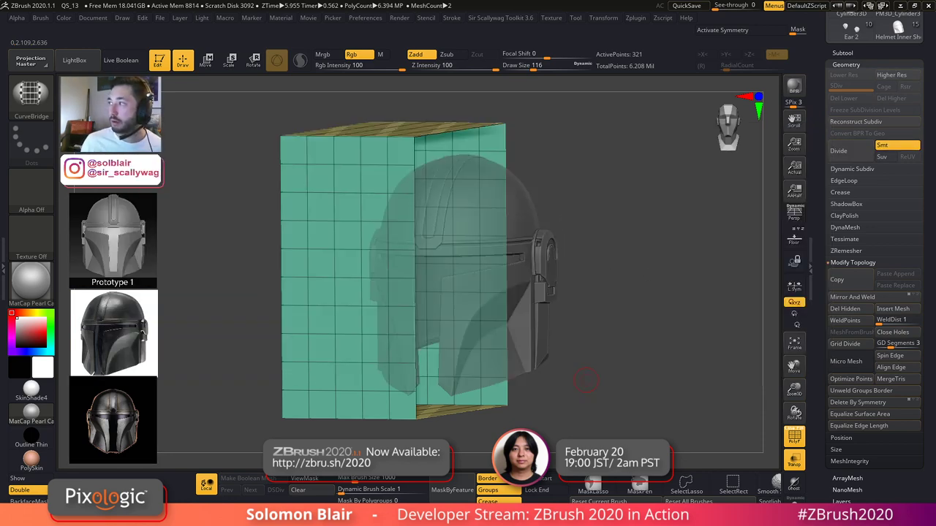
key(alt+Tab)
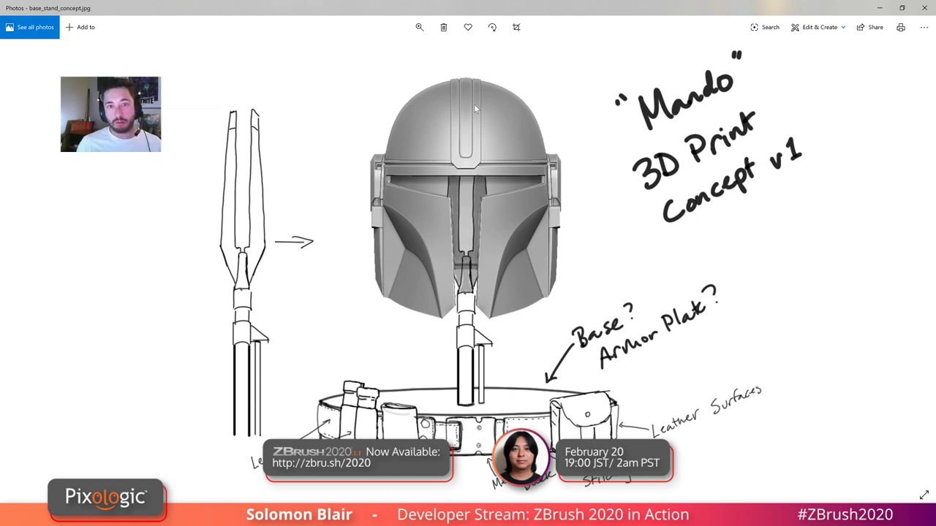
click(877, 7)
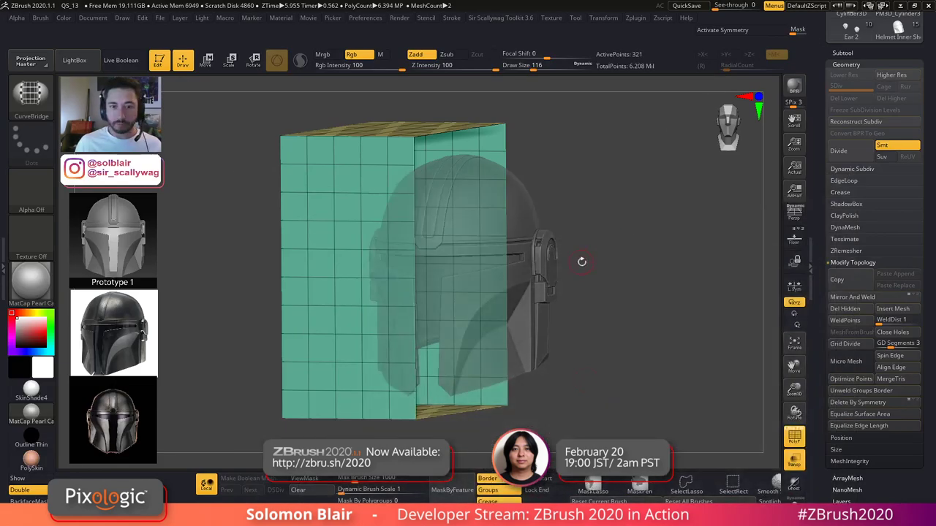
- Turn off the polyframe, isolate the half cube and orbit to view its open side
alt+drag(647, 354, 600, 348)
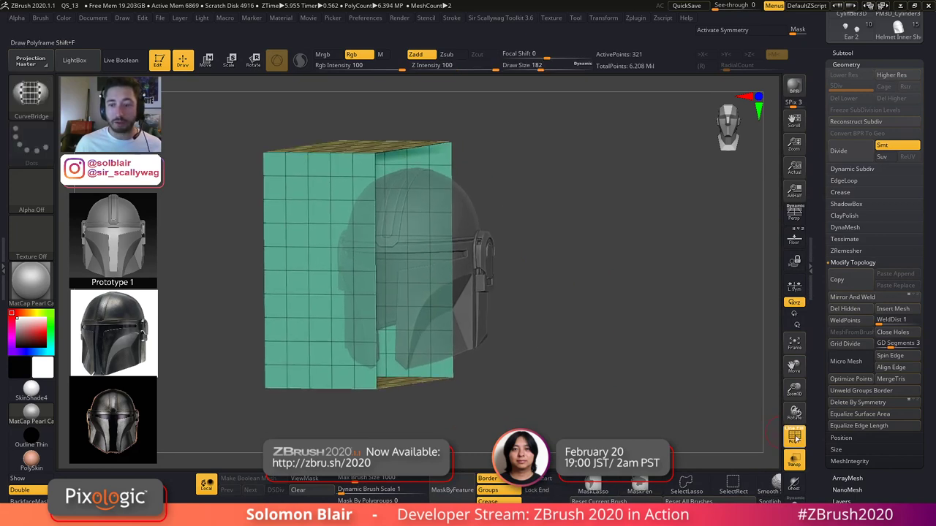
key(shift+f)
alt+drag(641, 376, 671, 376)
drag(585, 334, 629, 338)
mouse_move(525, 310)
shift+mouse_down()
mouse_move(577, 312)
mouse_move(573, 341)
shift+mouse_up()
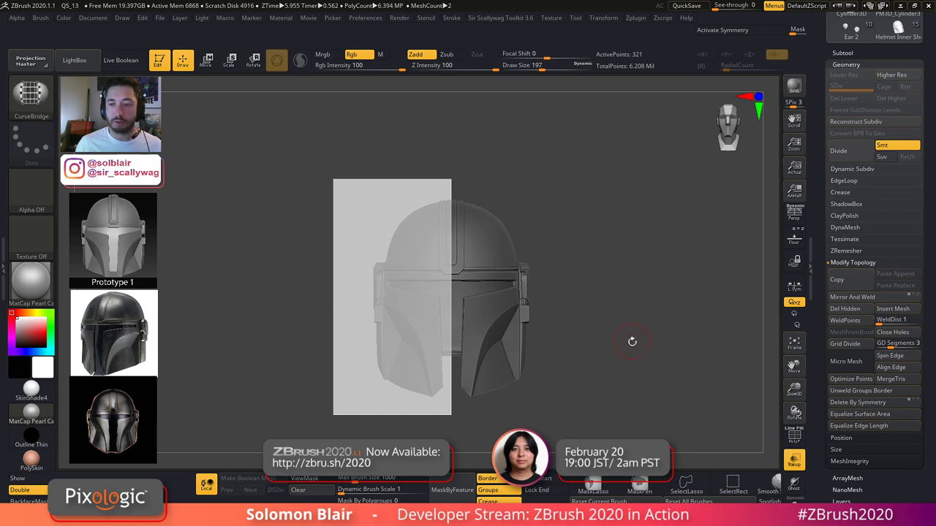
drag(632, 336, 733, 344)
key(shift+s)
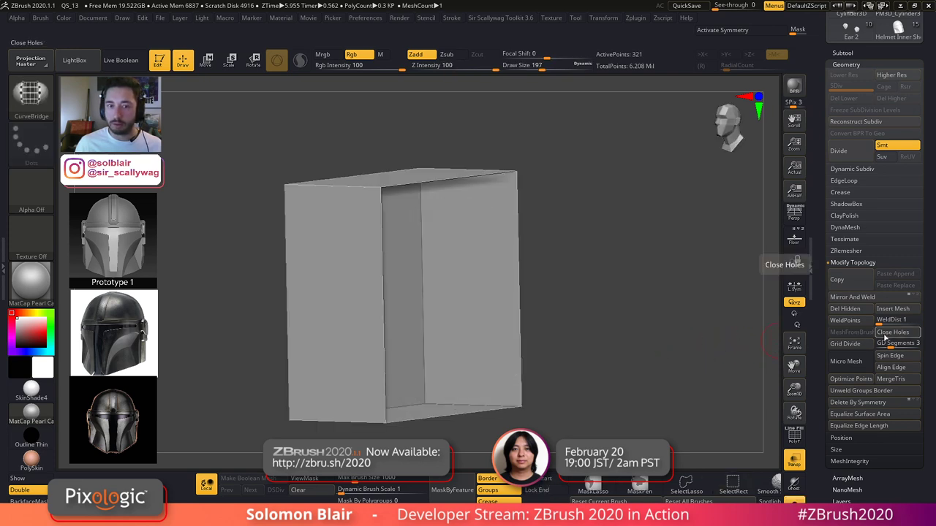
- Delete any hidden geometry from the half cube and inspect its mesh with the polyframe shown
click(845, 308)
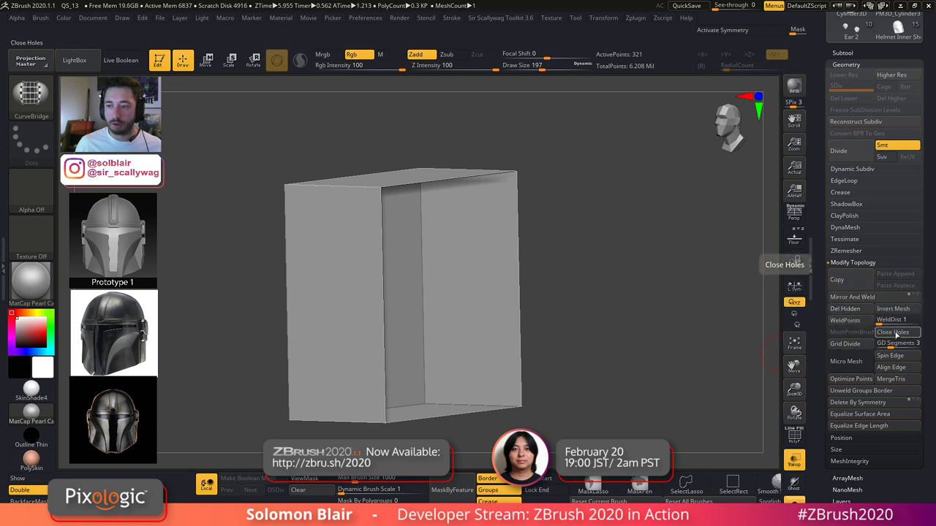
ctrl+right_drag(528, 356, 500, 315)
key(shift+f)
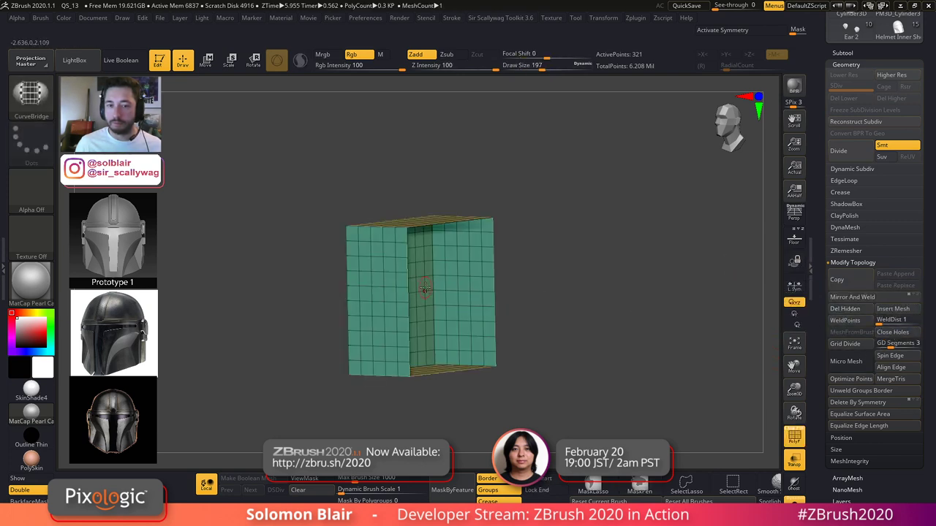
ctrl+right_drag(424, 290, 449, 327)
key(s)
drag(450, 326, 445, 327)
mouse_move(446, 327)
ctrl+right_down()
mouse_move(426, 310)
mouse_move(395, 316)
mouse_move(419, 316)
ctrl+right_up()
key(s)
key(s)
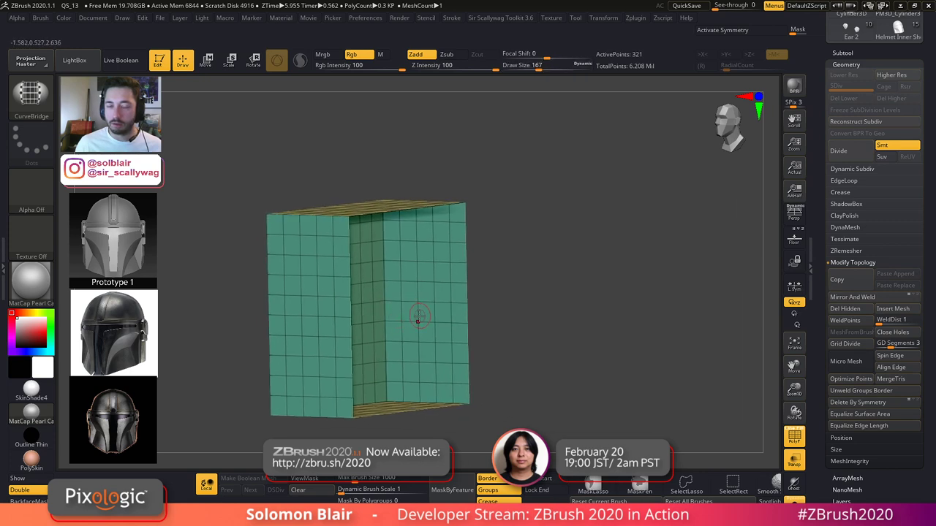
- Run Del Hidden again and weld the half cube's points
right_drag(419, 320, 449, 273)
click(856, 311)
click(861, 317)
key(s)
mouse_move(583, 315)
alt+right_down()
mouse_move(597, 305)
mouse_move(566, 303)
alt+right_up()
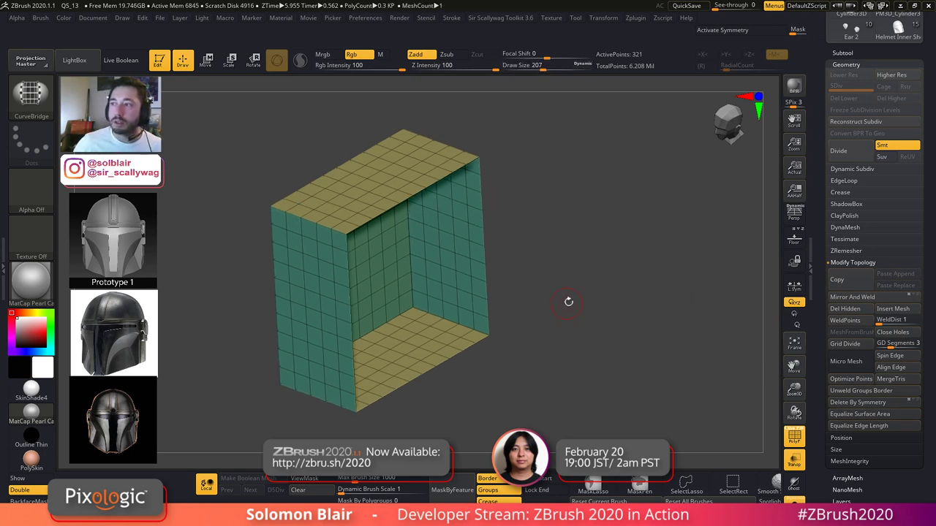
- Inspect the half cube with and without polyframe and open the DynaMesh options
key(shift)
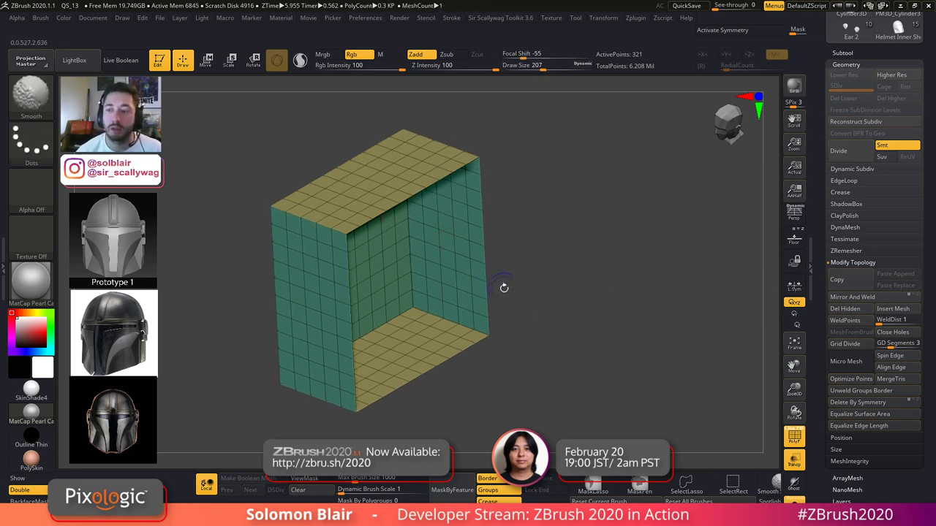
key(shift+f)
mouse_move(533, 308)
alt+mouse_down()
mouse_move(538, 340)
mouse_move(586, 336)
alt+mouse_up()
key(shift+f)
key(s)
click(849, 228)
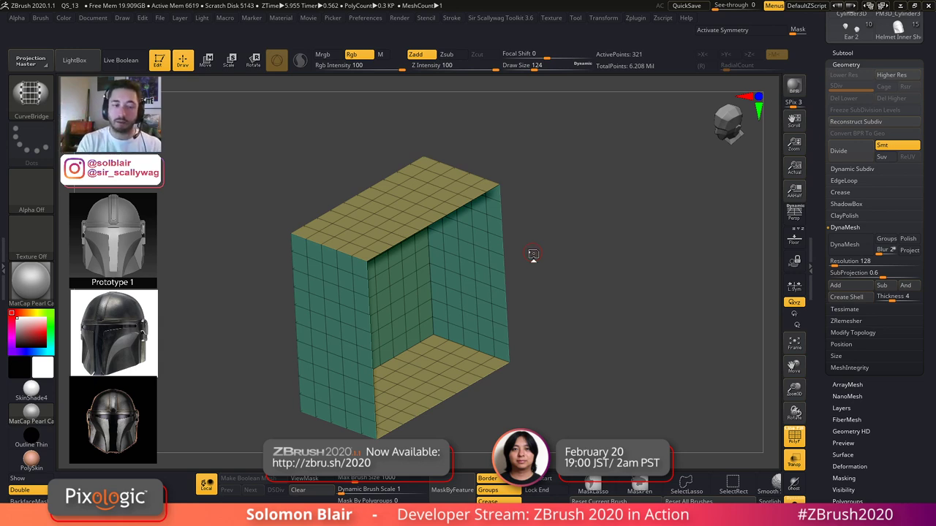
key(s)
mouse_move(621, 342)
alt+mouse_down()
mouse_move(589, 366)
mouse_move(635, 369)
mouse_move(624, 373)
mouse_move(639, 374)
mouse_move(636, 388)
mouse_move(682, 376)
alt+mouse_up()
key(shift+f)
key(shift+f)
right_drag(682, 377, 684, 372)
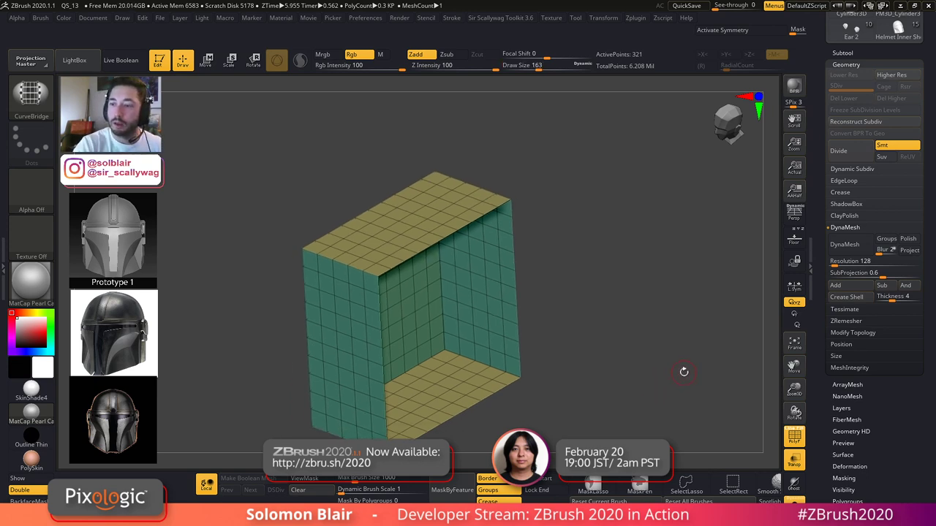
right_drag(752, 284, 601, 356)
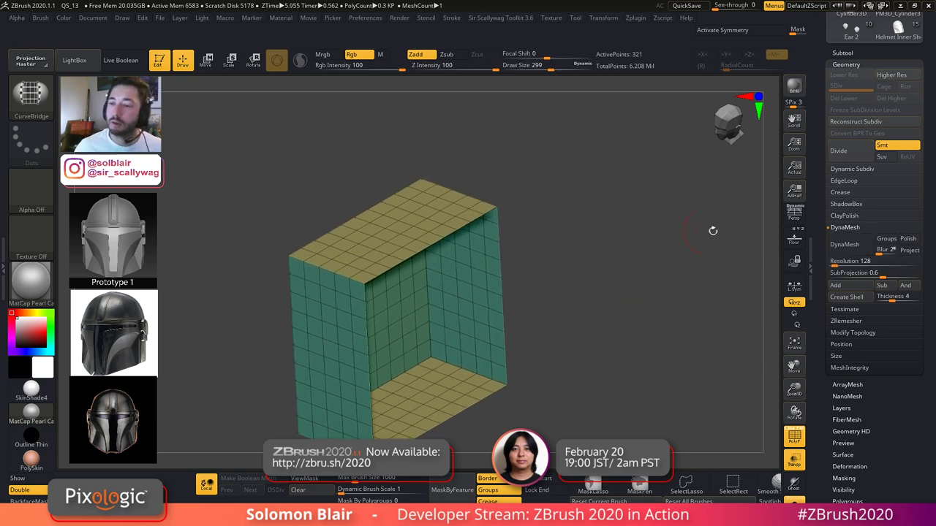
- Inspect the half cube's open side and try to DynaMesh it at resolution 4096
click(852, 333)
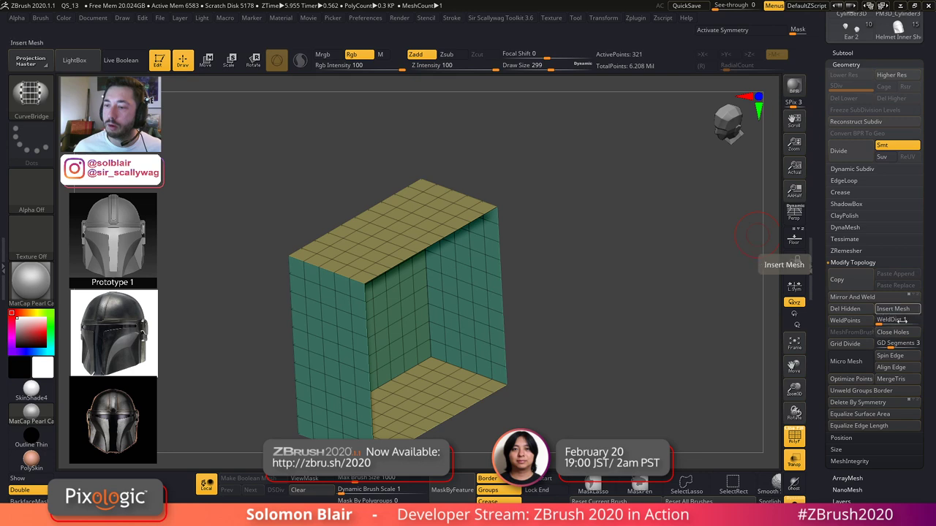
key(ctrl+shift)
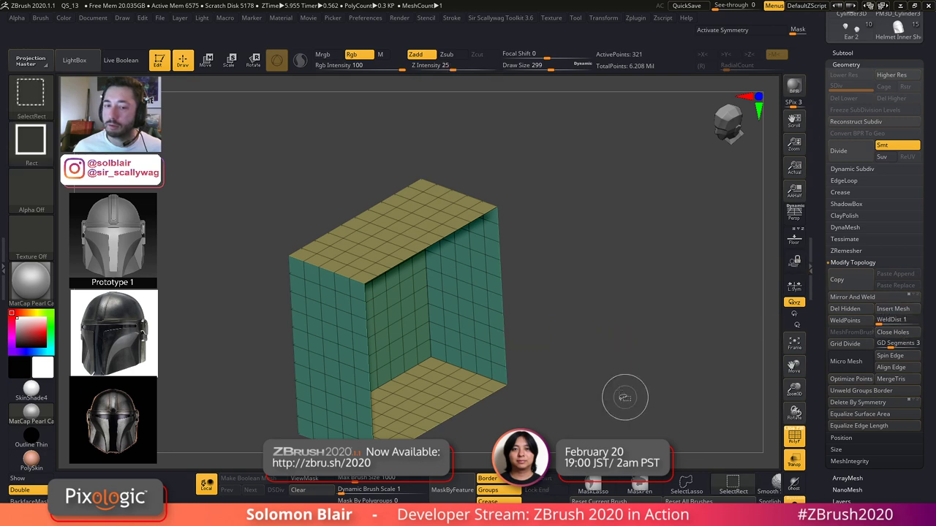
mouse_move(326, 286)
alt+right_down()
mouse_move(350, 291)
mouse_move(367, 317)
alt+right_up()
mouse_move(367, 318)
alt+right_down()
mouse_move(376, 292)
mouse_move(397, 293)
mouse_move(373, 285)
alt+right_up()
ctrl+right_drag(374, 286, 336, 279)
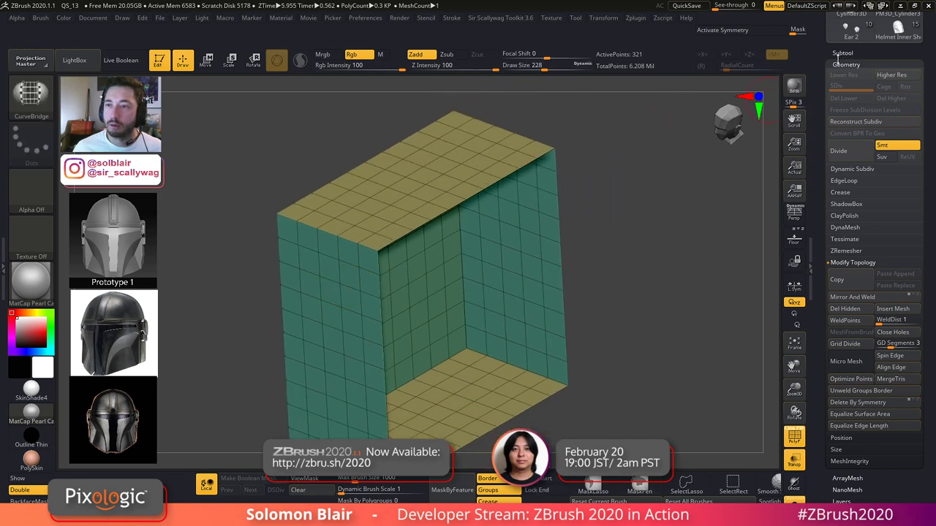
click(835, 229)
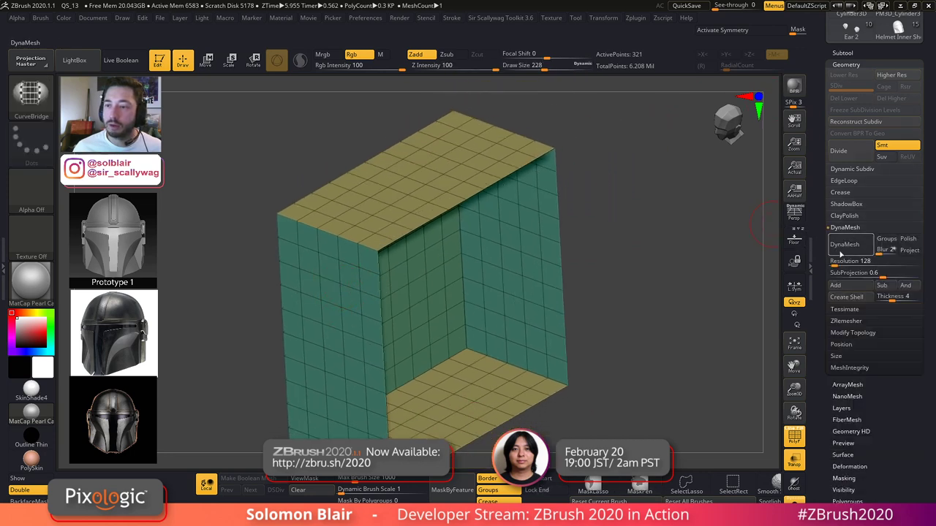
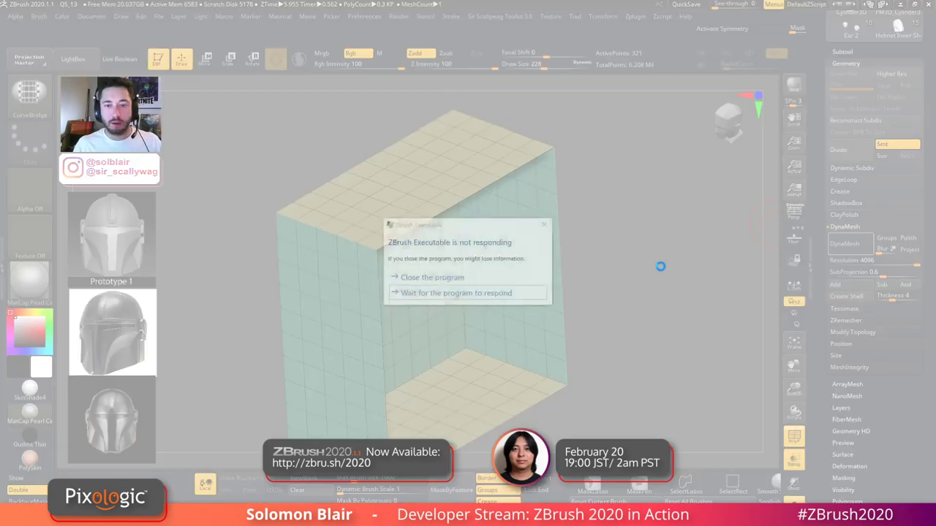
- Close the unresponsive ZBrush, relaunch ZBrush 2020.1.1 and dismiss the crash notice
click(468, 276)
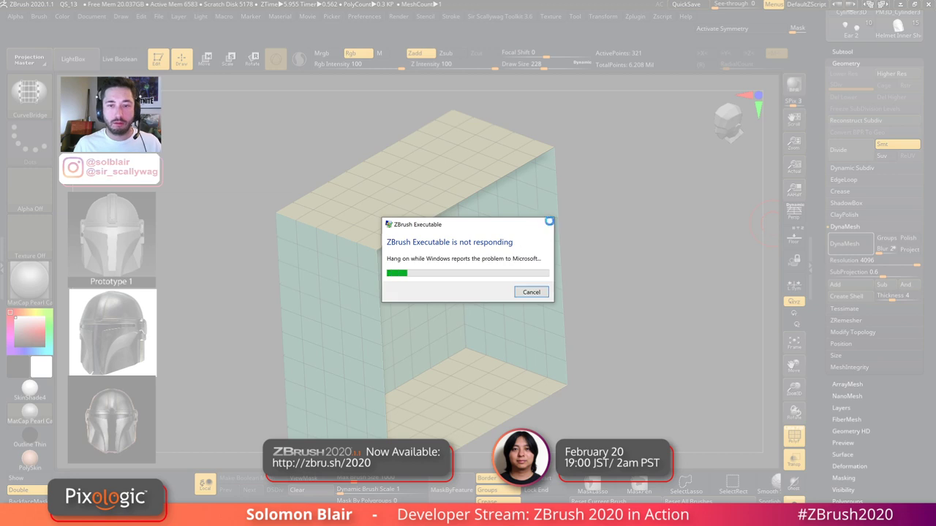
double_click(912, 111)
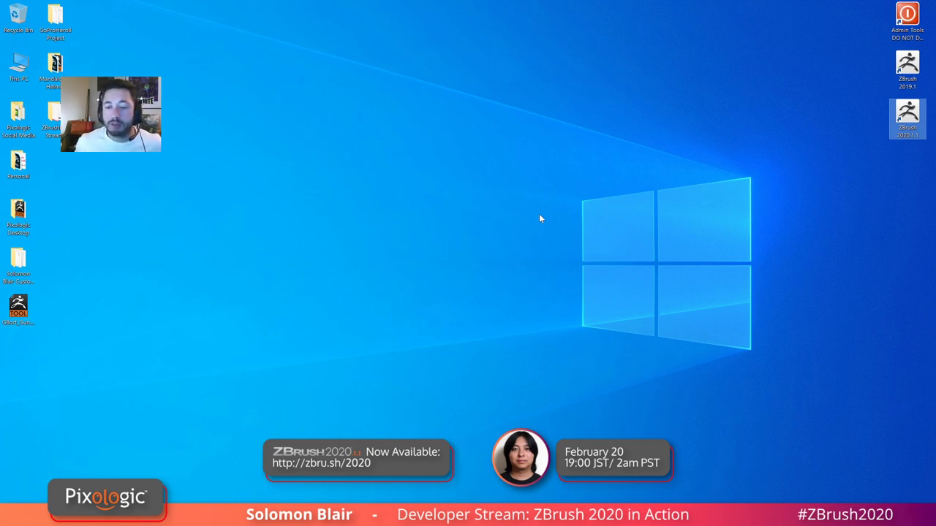
click(539, 229)
double_click(900, 112)
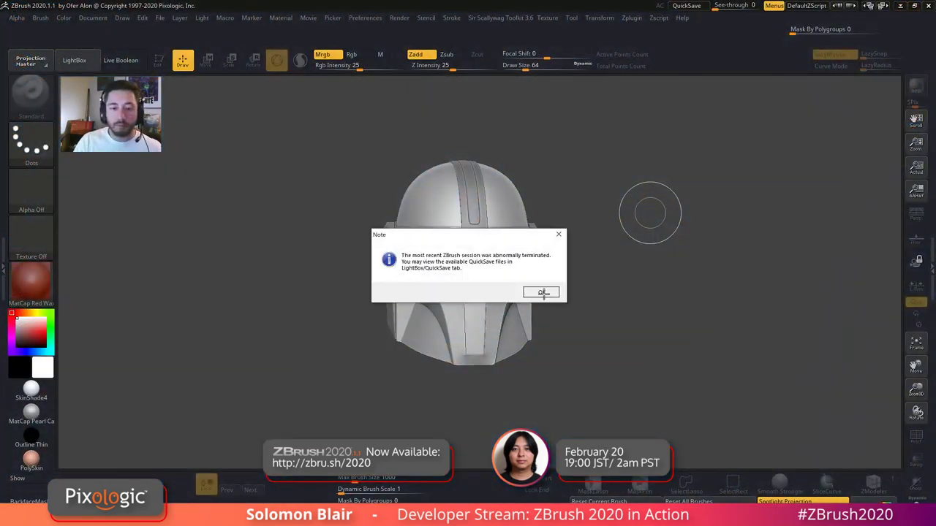
click(542, 293)
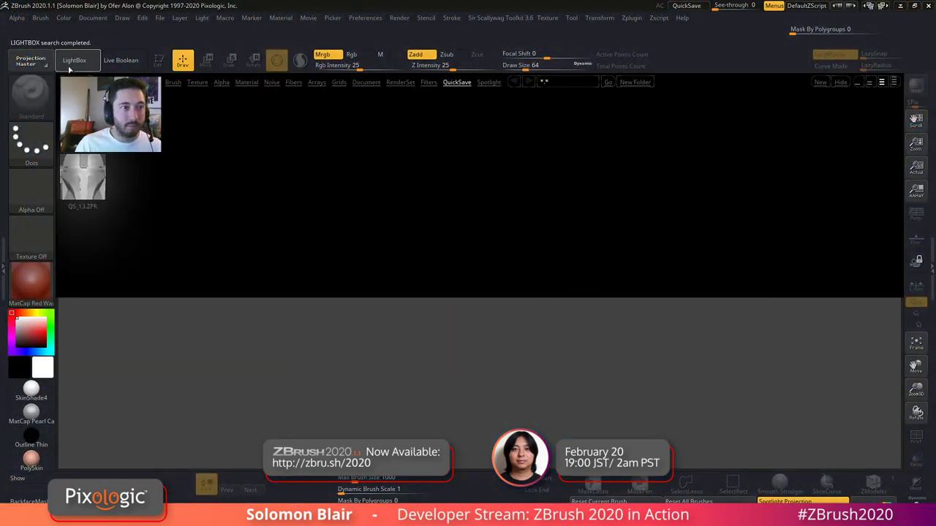
- Restore the QS_13.ZPR QuickSave project and bring back the tray with the tool settings
double_click(89, 175)
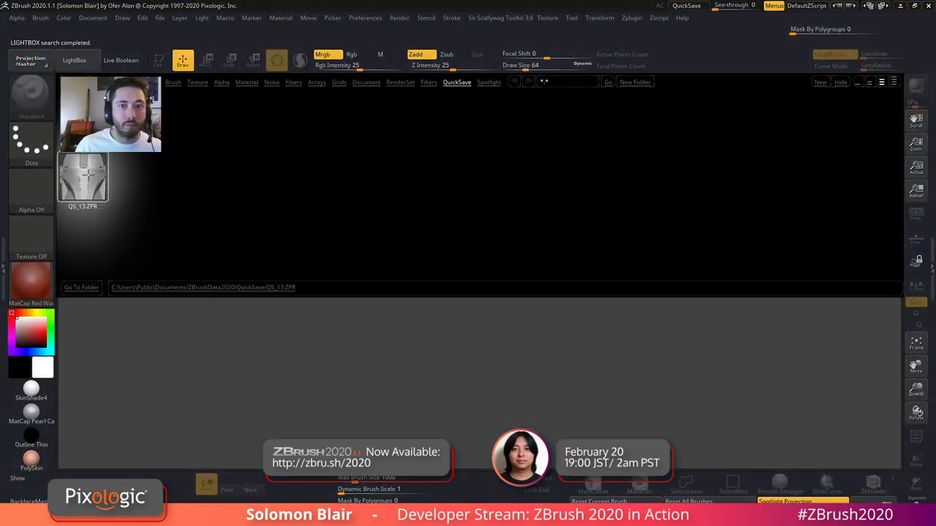
click(503, 292)
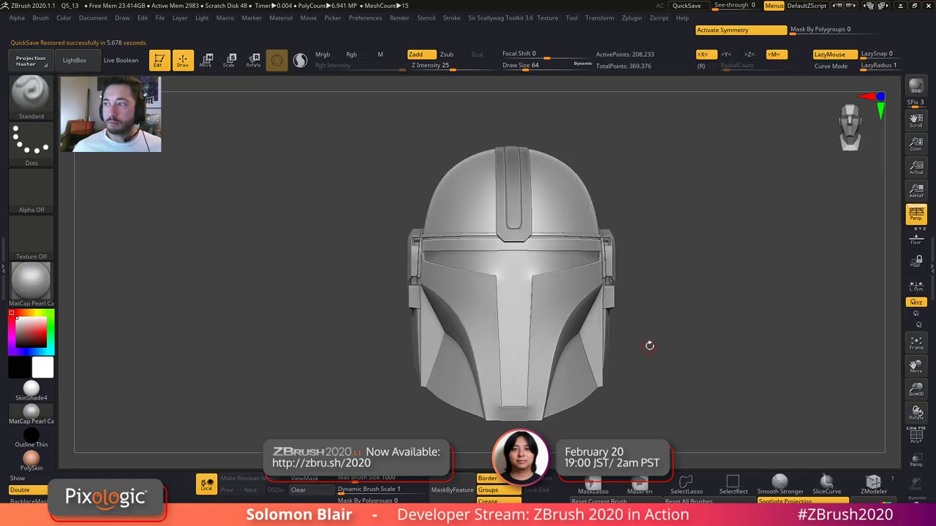
alt+drag(690, 332, 671, 332)
click(932, 264)
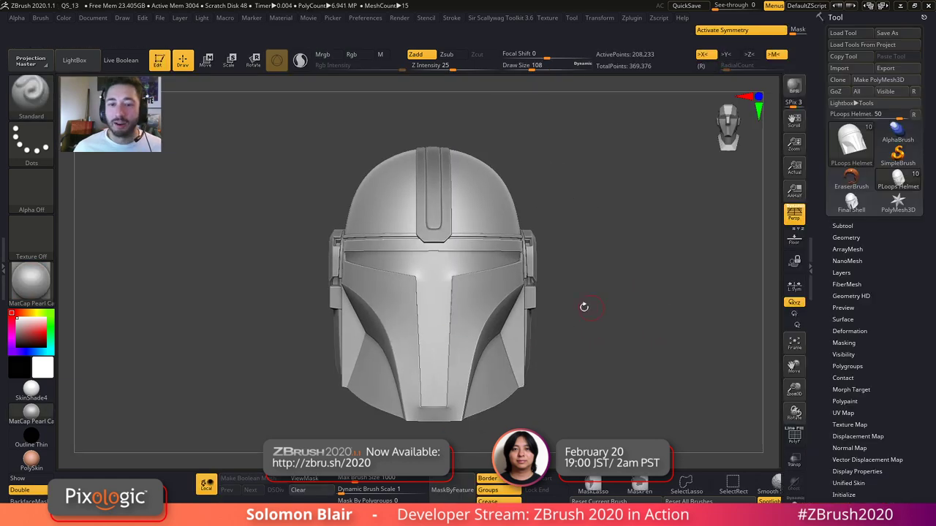
- Switch to the Final Shell tool, turn off its polyframe and perspective, and show its subtool list
alt+drag(595, 307, 588, 301)
click(850, 204)
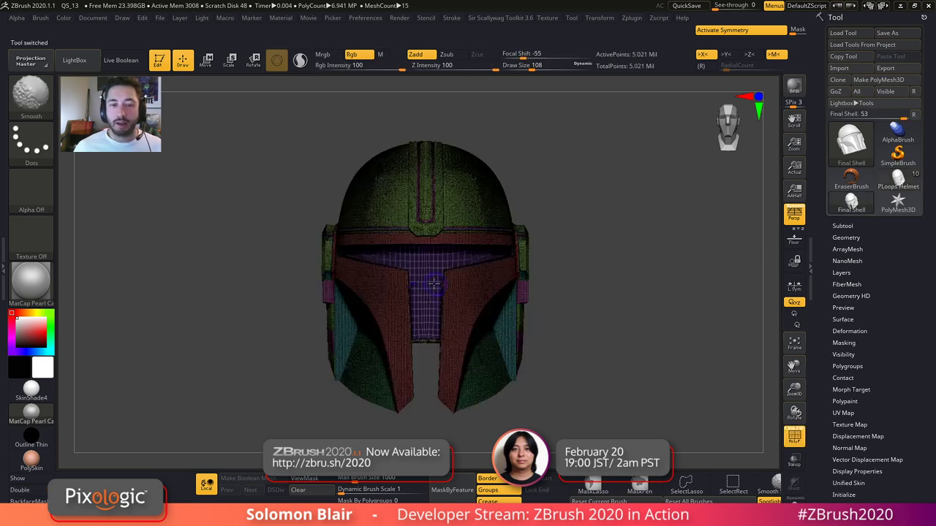
ctrl+right_drag(457, 294, 502, 278)
key(shift+f)
click(847, 227)
click(800, 216)
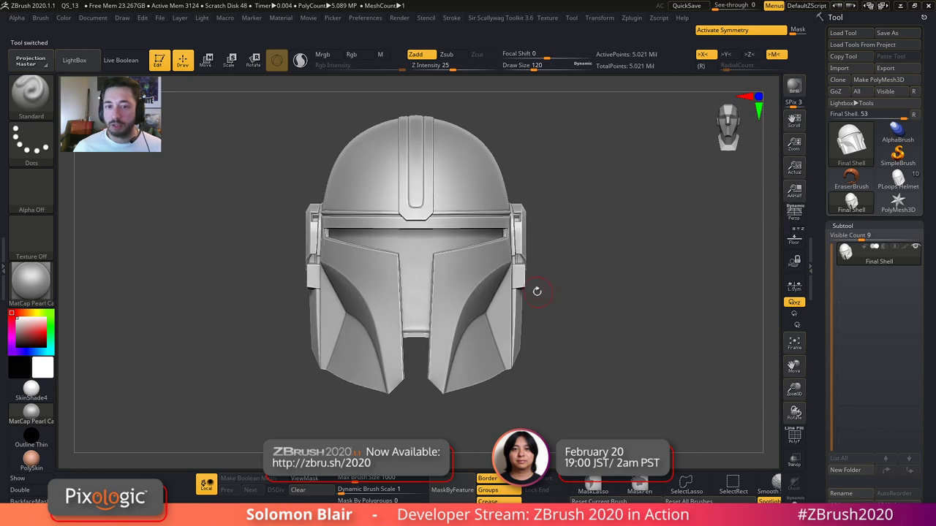
- Set the subtool Visible Count to 6 and check the Final Shell with and without polyframe
drag(820, 214, 809, 163)
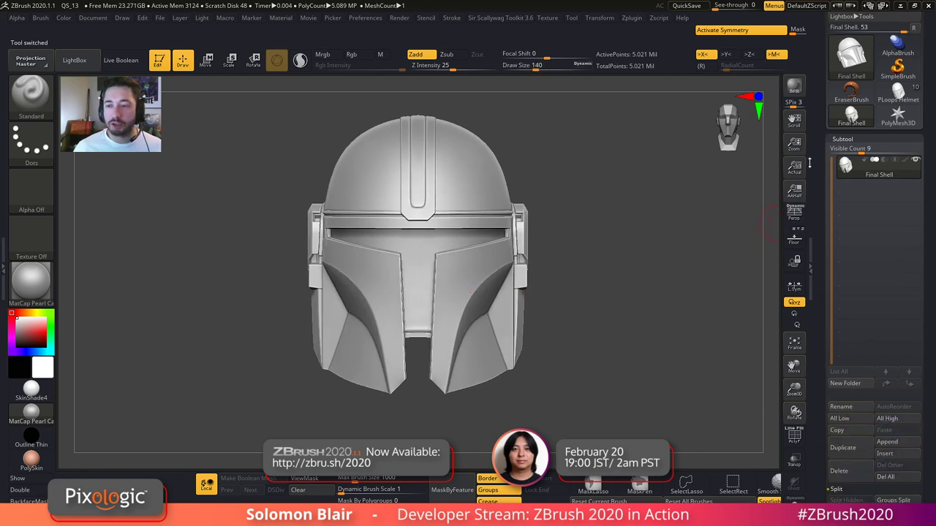
drag(863, 150, 850, 149)
ctrl+right_drag(546, 331, 559, 330)
key(shift+f)
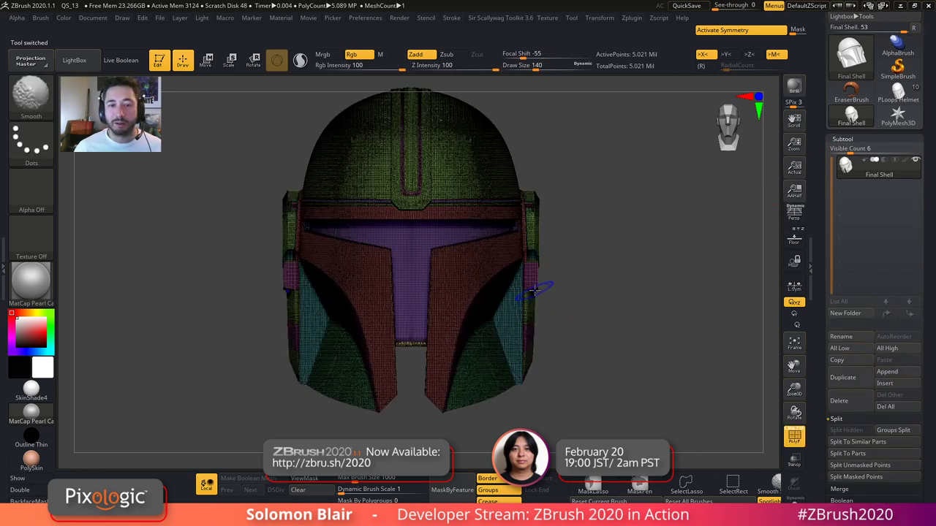
key(shift+f)
alt+drag(735, 281, 726, 274)
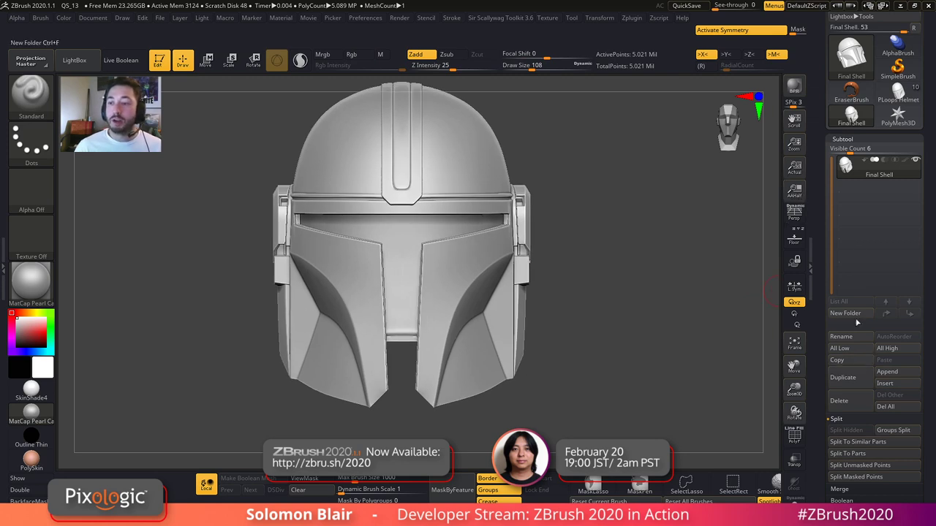
- Insert a Cube3D as a new subtool and frame the whole helmet
click(893, 387)
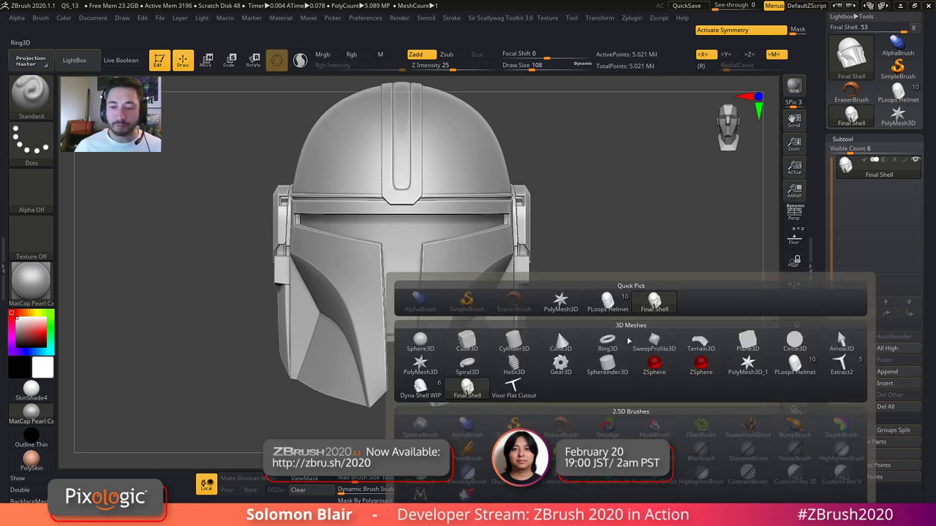
click(468, 339)
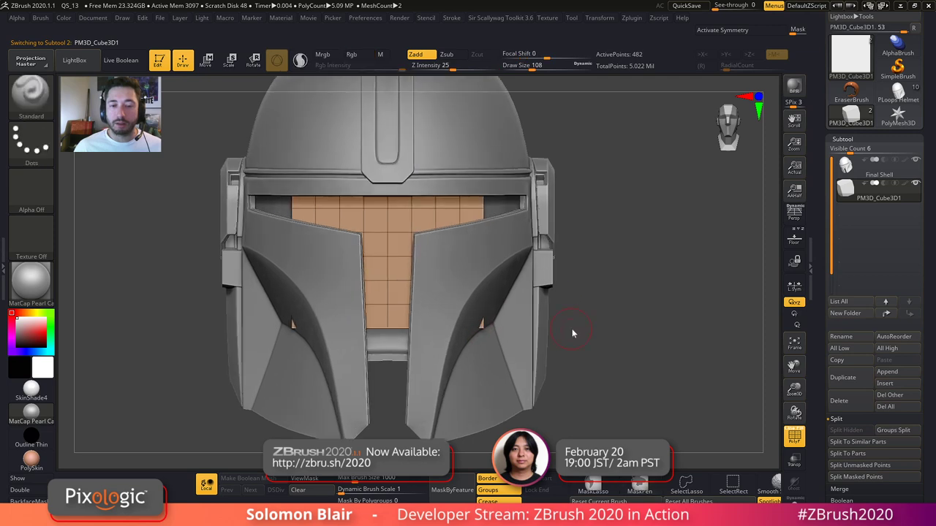
mouse_move(615, 339)
alt+right_down()
mouse_move(610, 361)
mouse_move(600, 361)
alt+right_up()
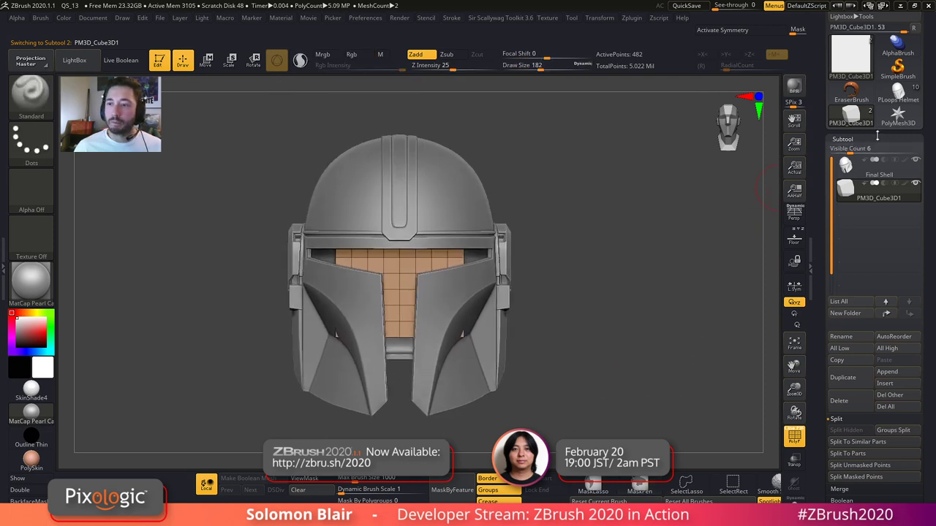
- Scale the cube up until it encloses the helmet and turn on transparency
key(w)
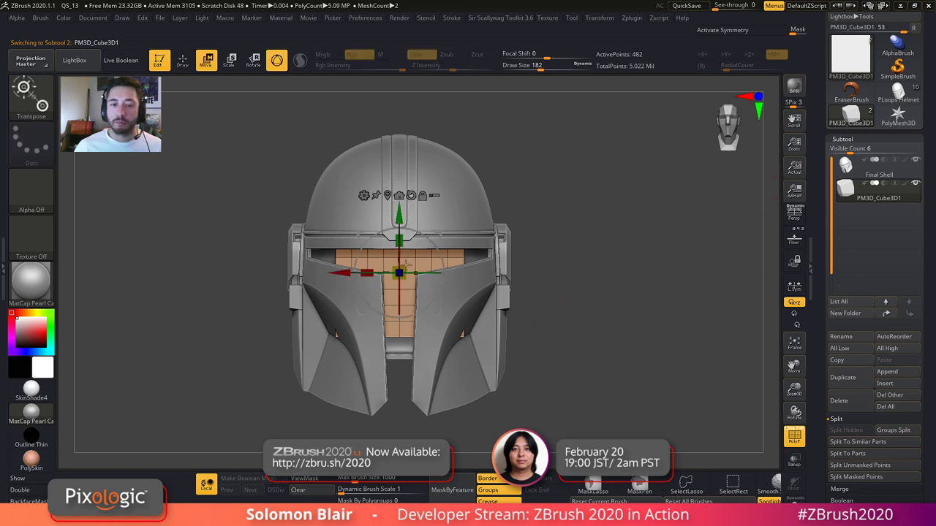
drag(400, 273, 569, 197)
key(q)
mouse_move(626, 257)
ctrl+right_down()
mouse_move(561, 273)
mouse_move(583, 315)
mouse_move(567, 323)
mouse_move(573, 330)
ctrl+right_up()
key(s)
click(562, 273)
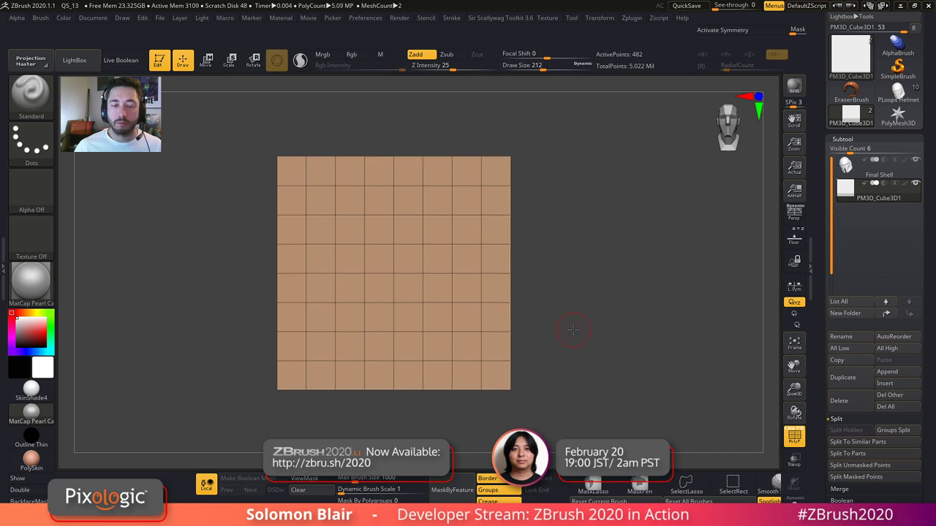
click(794, 461)
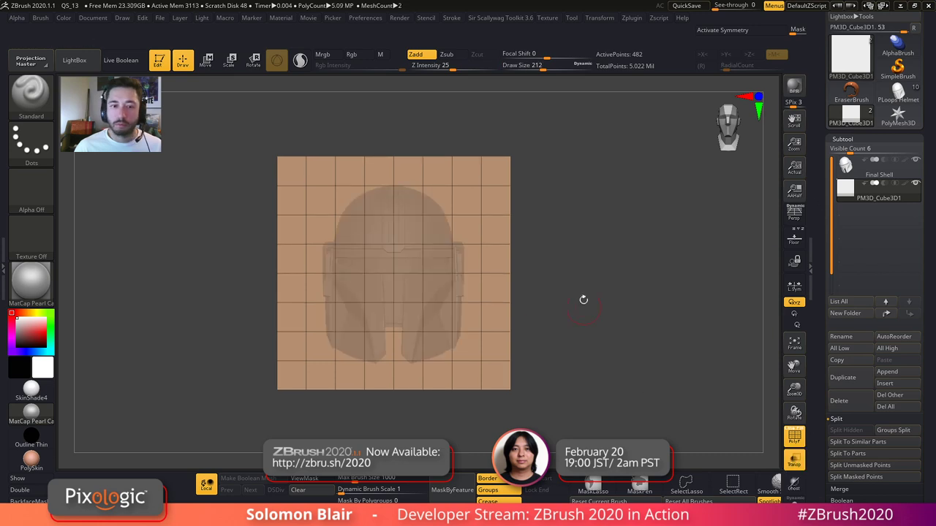
- Try to hide one half of the cube, inspect the cut and restore its full visibility
ctrl+alt+shift+drag(573, 118, 409, 436)
right_drag(560, 368, 520, 384)
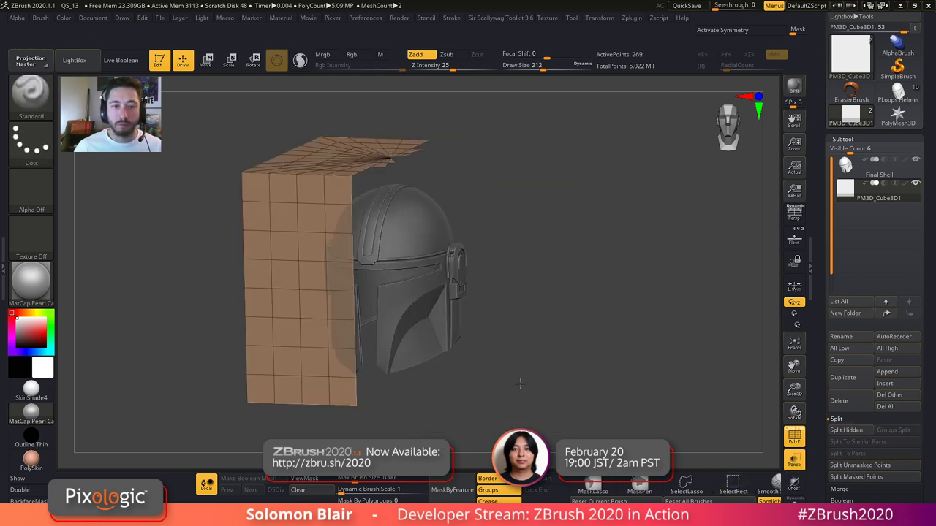
ctrl+shift+click(634, 361)
shift+right_drag(635, 361, 593, 358)
- Replace the cube with a cube primitive of four segments per side and scale it up to enclose the helmet
key(w)
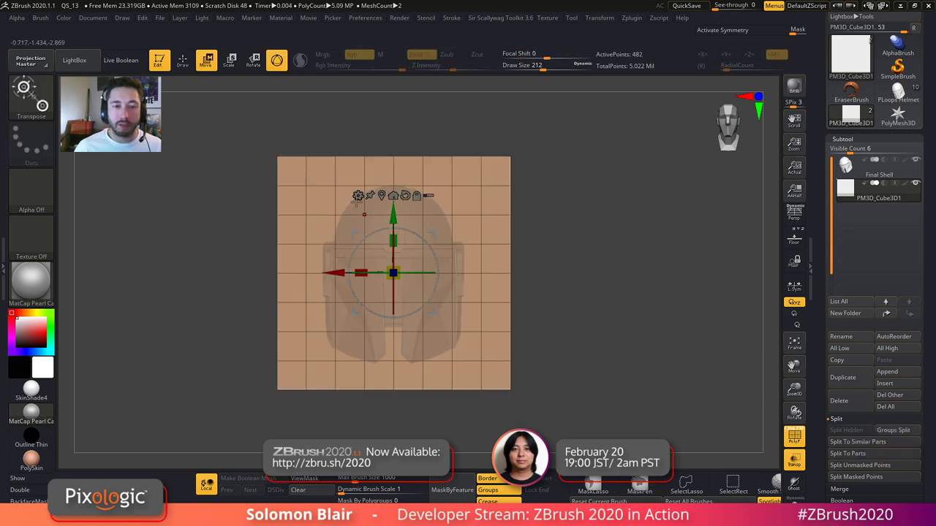
click(357, 196)
click(455, 197)
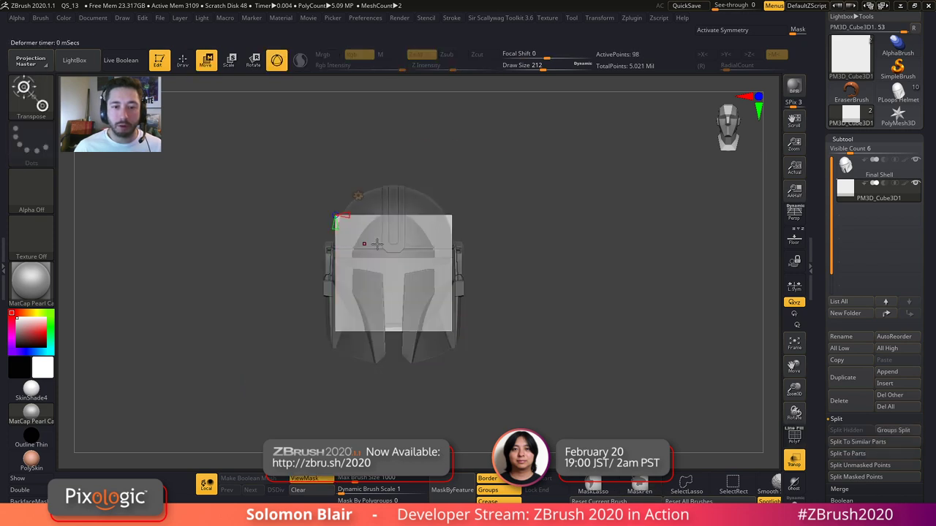
key(w)
drag(393, 274, 452, 228)
key(q)
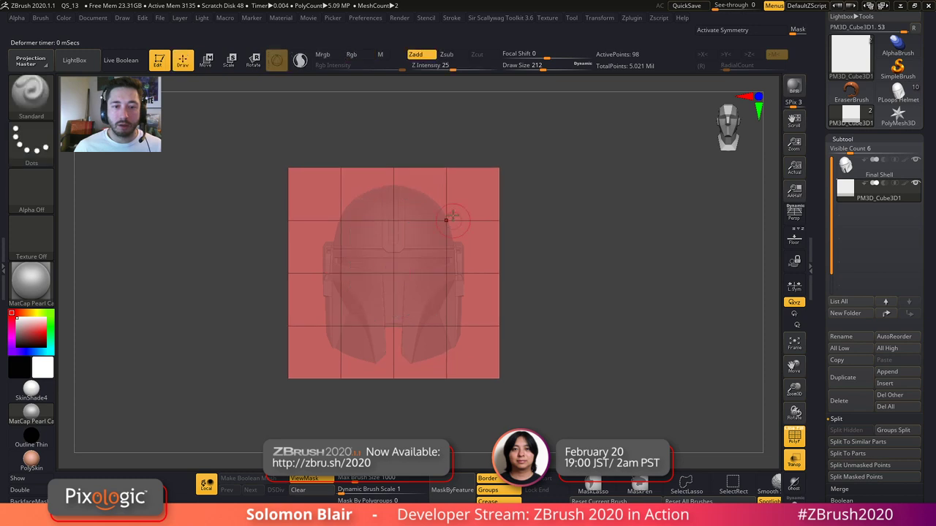
- Hide one half of the new cube along its centre line and delete the hidden geometry
ctrl+alt+shift+drag(563, 124, 395, 483)
right_drag(642, 300, 606, 305)
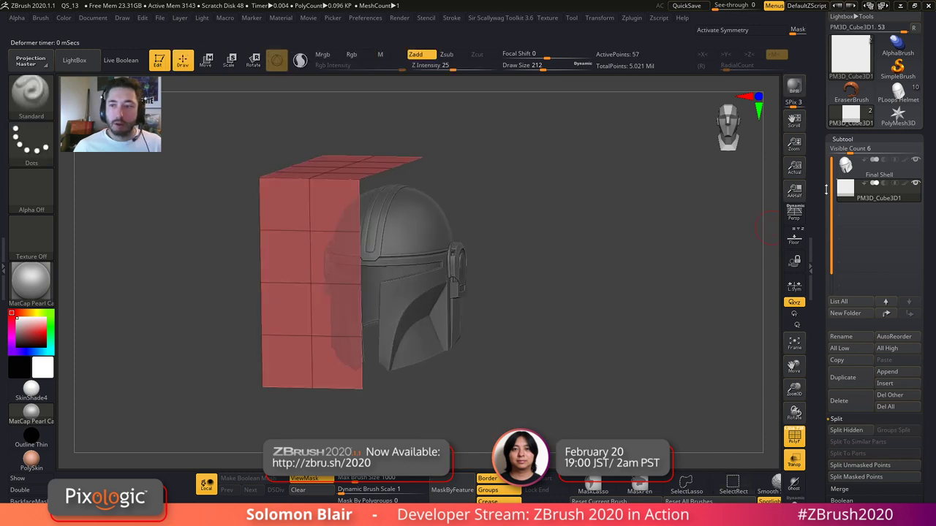
click(852, 140)
click(850, 151)
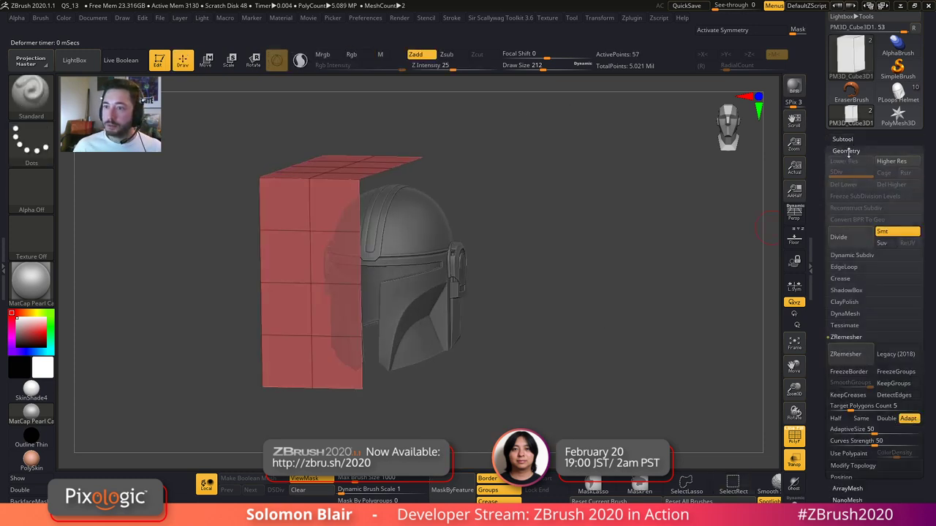
click(853, 465)
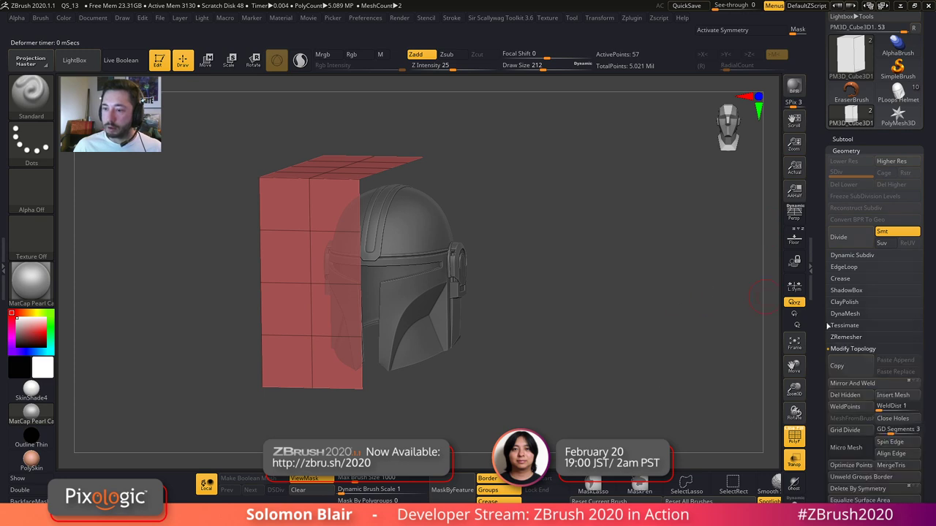
click(851, 399)
- Isolate the half cube with double-sided display and polyframe on, and orbit to its open side
click(794, 501)
key(shift+f)
drag(483, 311, 394, 290)
click(23, 490)
ctrl+right_drag(261, 196, 297, 235)
key(shift+f)
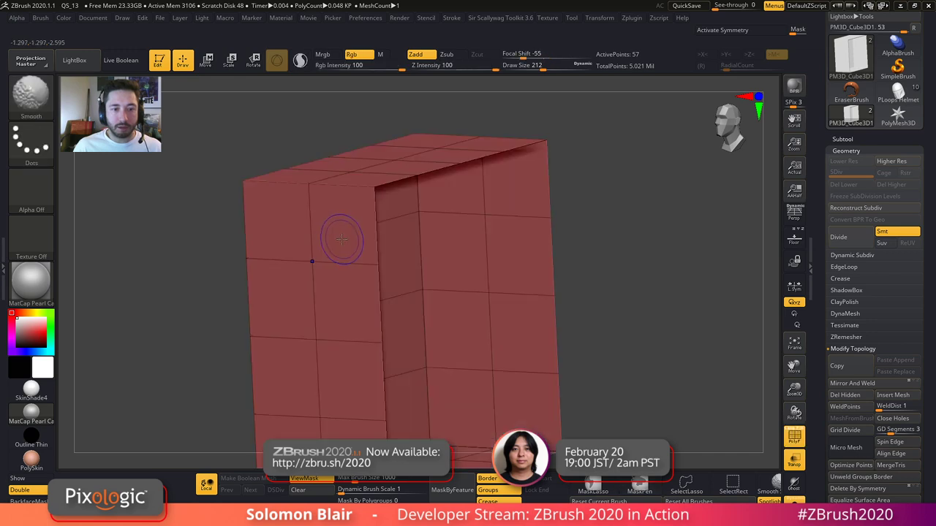
- Select the ZModeler brush and set its edge action to Close with the Concave Hole target
key(b)
key(z)
key(m)
key(space)
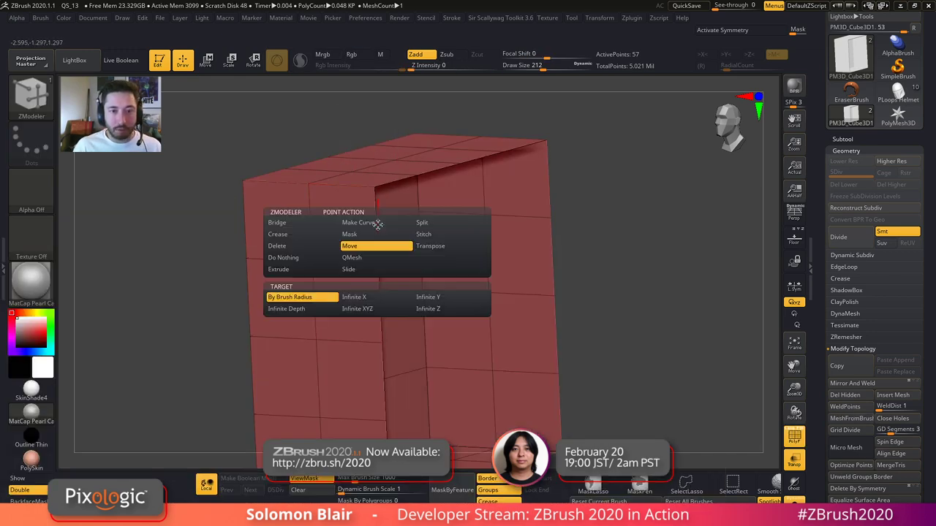
click(265, 267)
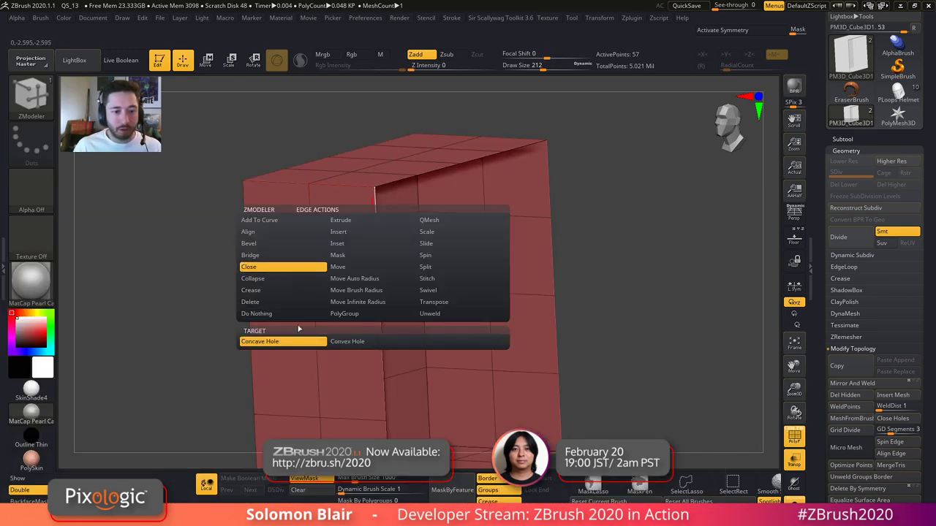
- Try to close the half cube's open side as a concave hole, inspect it and undo the closure
click(375, 217)
right_drag(398, 233, 378, 246)
key(shift+f)
key(ctrl+z)
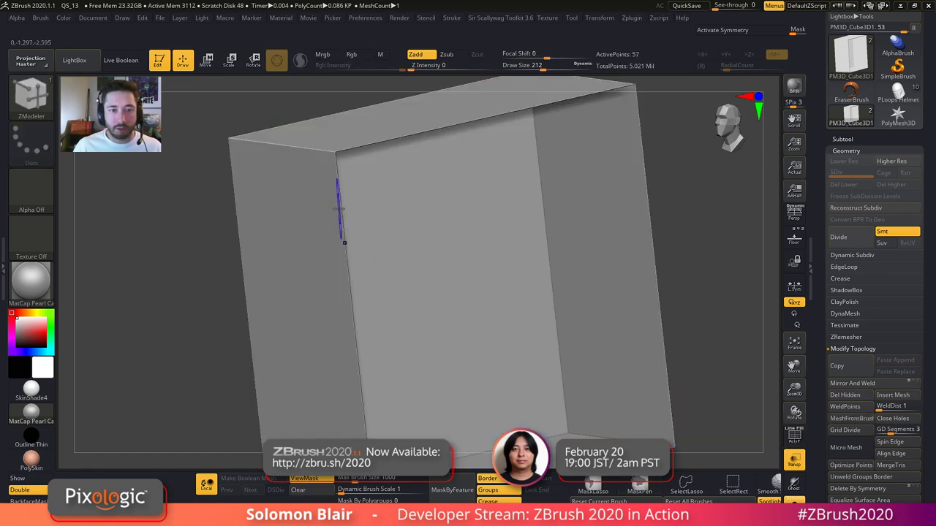
- Close the half cube's open side using the ZModeler Close edge action with the Convex Hole target
key(shift+f)
key(space)
click(316, 323)
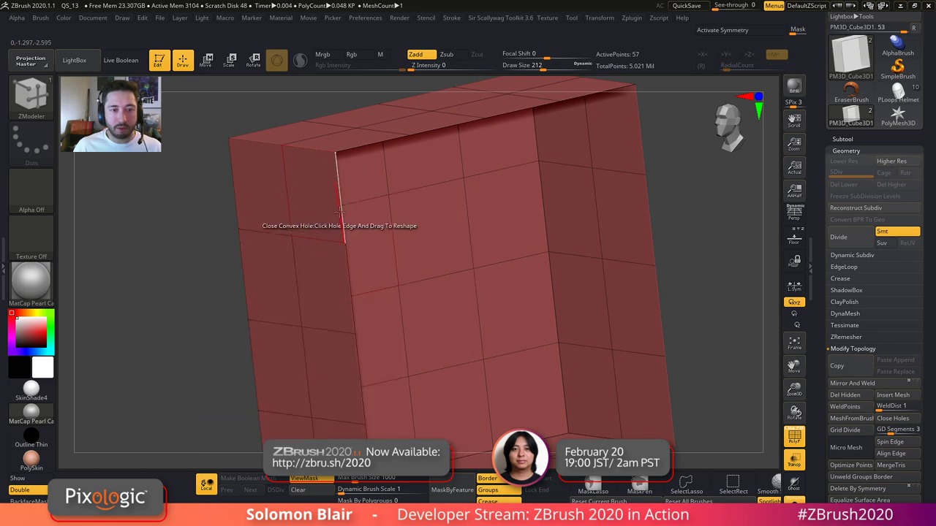
click(338, 212)
ctrl+right_drag(339, 211, 387, 267)
key(d)
click(463, 176)
key(shift+d)
key(shift+f)
key(shift+f)
- Insert concentric edge loops across the closed face with the ZModeler Insert edge action, and regroup each block side as a separate polygroup
key(space)
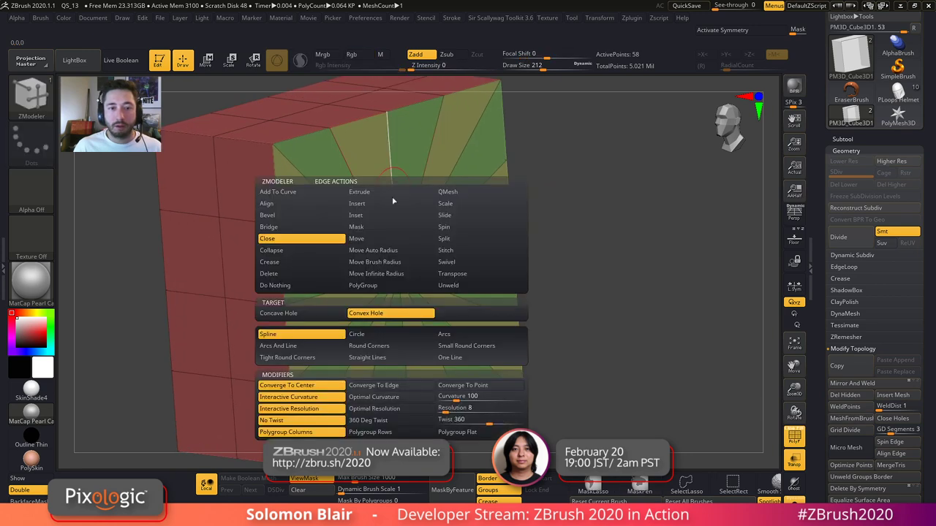
click(359, 204)
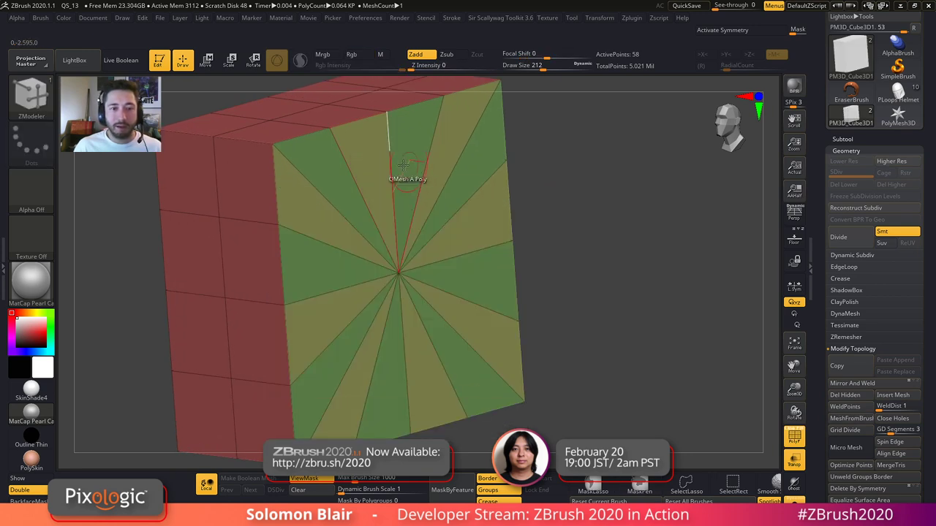
drag(389, 160, 604, 220)
alt+right_drag(603, 221, 604, 235)
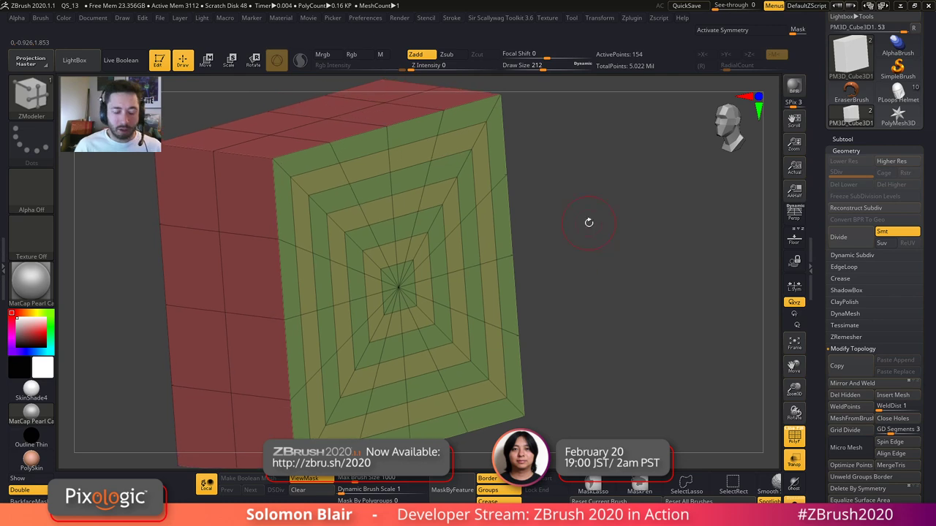
key(ctrl+shift+g)
drag(617, 333, 635, 334)
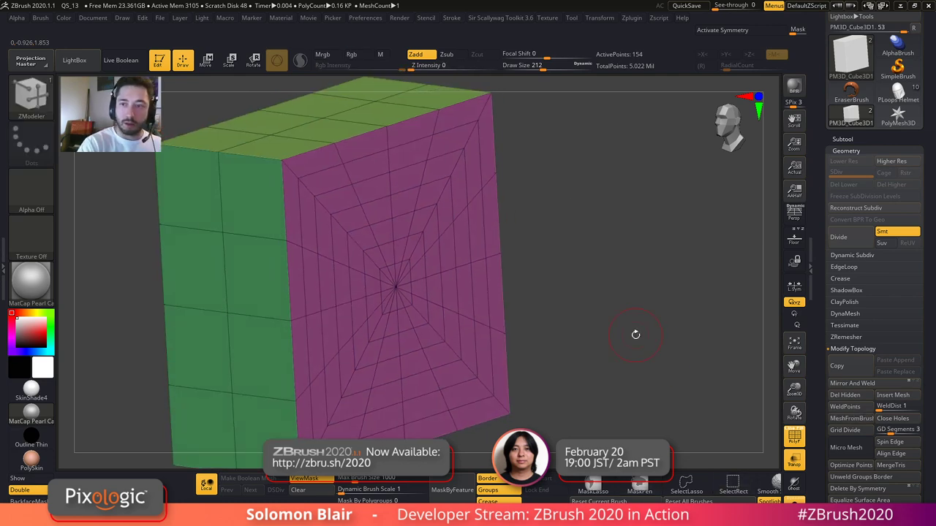
- Turn off Solo and transparency to view the half cube together with the helmet from the front
drag(851, 136, 851, 134)
ctrl+right_drag(607, 347, 591, 365)
key(shift+f)
key(shift+f)
click(795, 504)
click(794, 460)
key(shift+f)
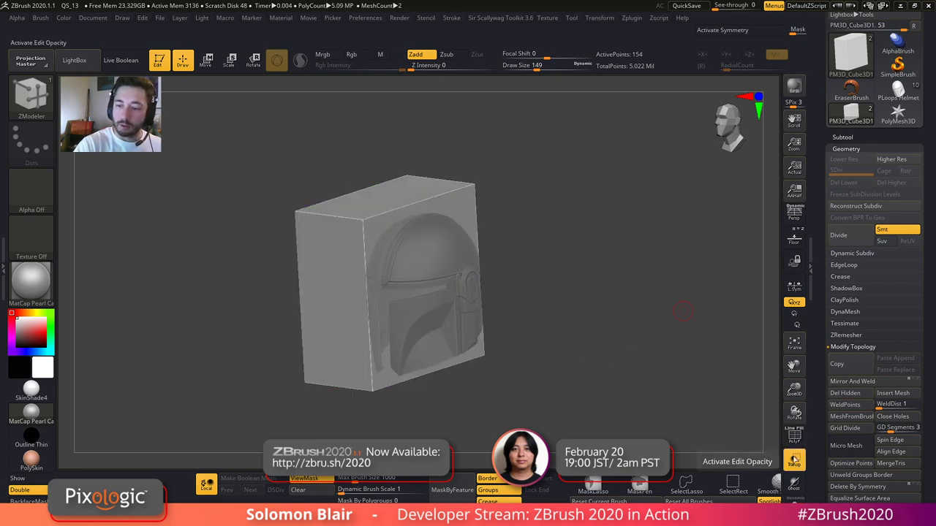
key(shift+f)
key(shift+f)
drag(560, 378, 560, 328)
key(shift+f)
key(shift+f)
ctrl+right_drag(560, 329, 614, 343)
key(shift+f)
- Rename the Final Shell subtool as Shell Left
click(848, 137)
alt+right_drag(721, 353, 704, 322)
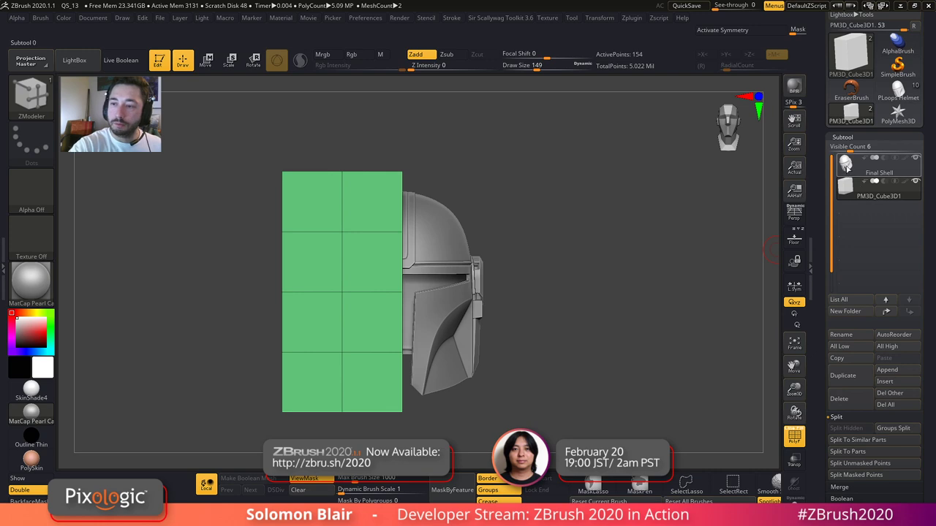
click(848, 169)
click(848, 334)
text(She)
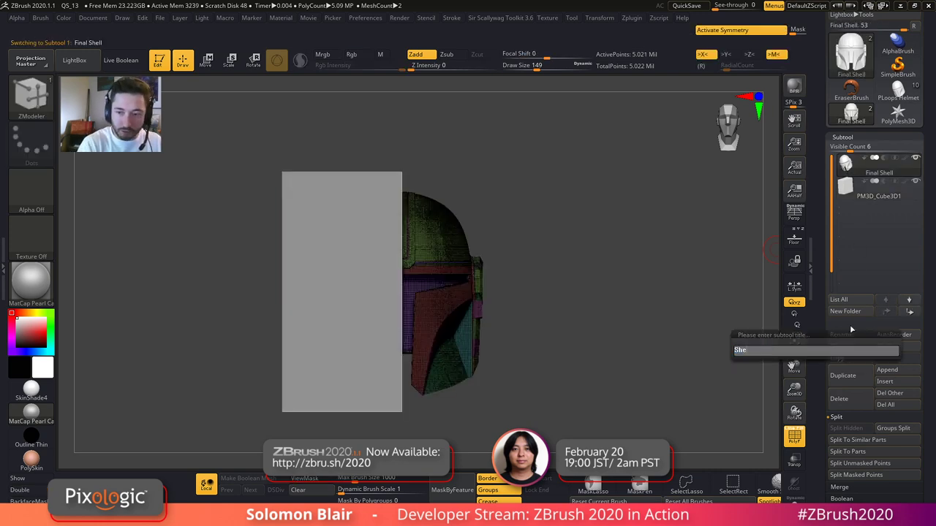
text(ll Left)
key(Return)
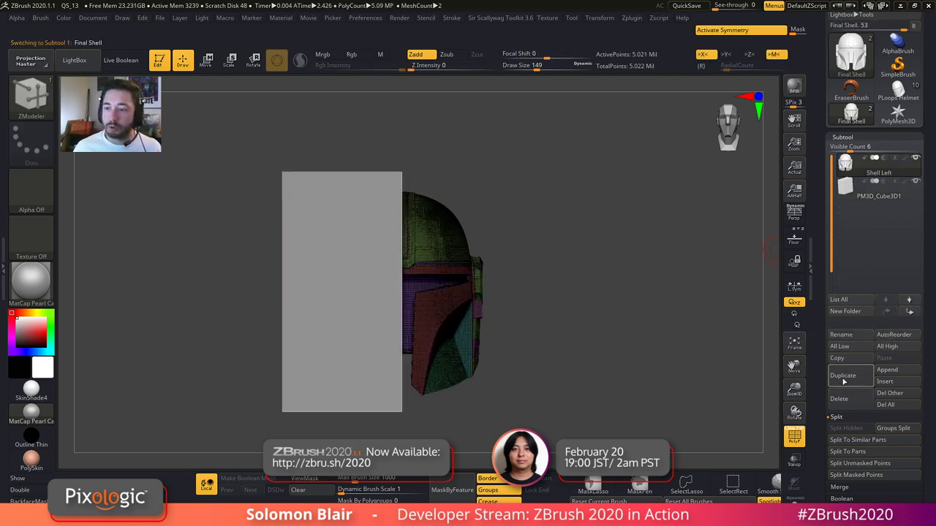
- Duplicate Shell Left below the cube, and set Shell Left as a boolean Start mesh with the cube subtracting from it
click(844, 377)
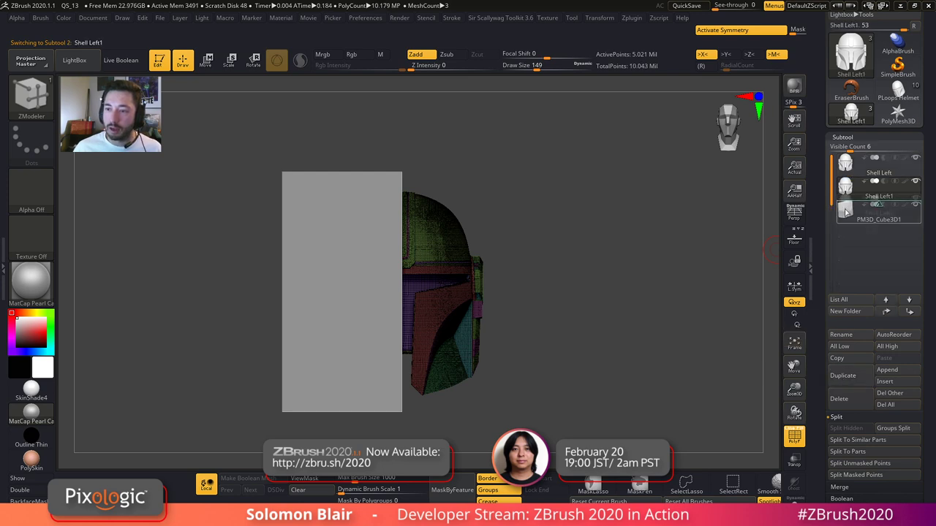
drag(846, 223, 848, 226)
click(863, 159)
click(885, 186)
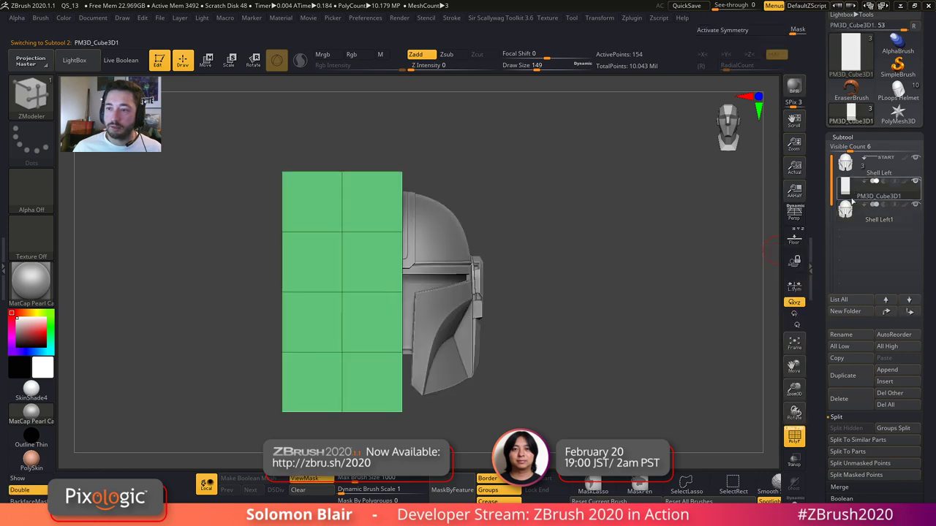
key(shift+f)
key(shift+f)
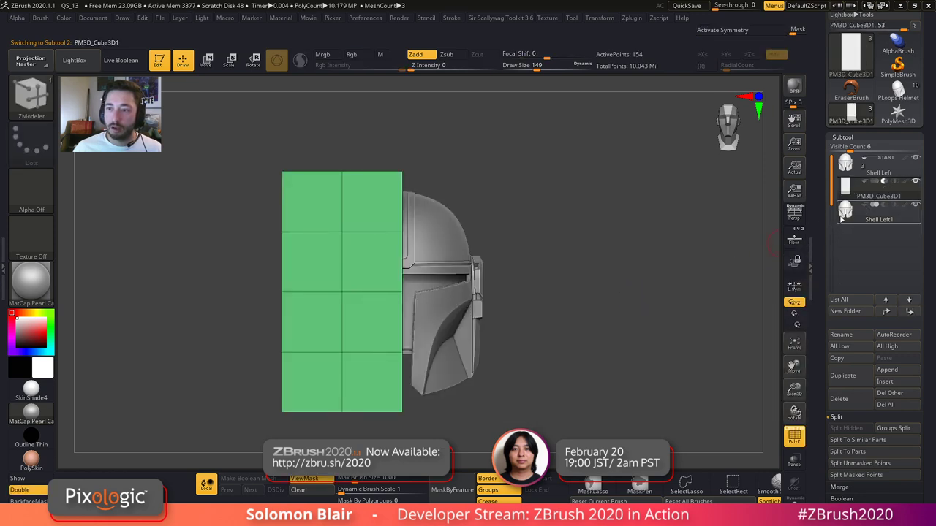
- Rename the duplicated shell as Shell Right
click(840, 220)
click(847, 337)
text(She)
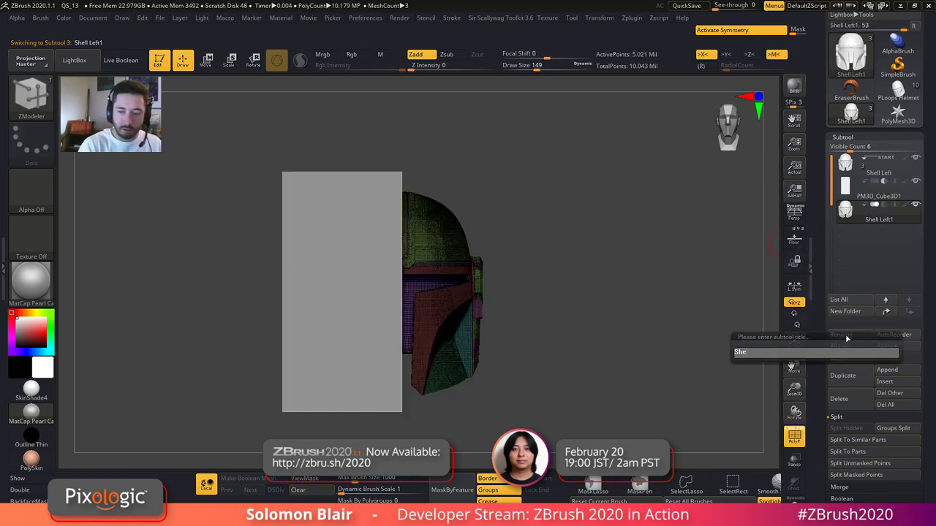
text(ll Right)
key(Return)
- Duplicate the half cube, place the copy beneath Shell Right, and set Shell Right as a boolean Start mesh
click(841, 196)
click(842, 375)
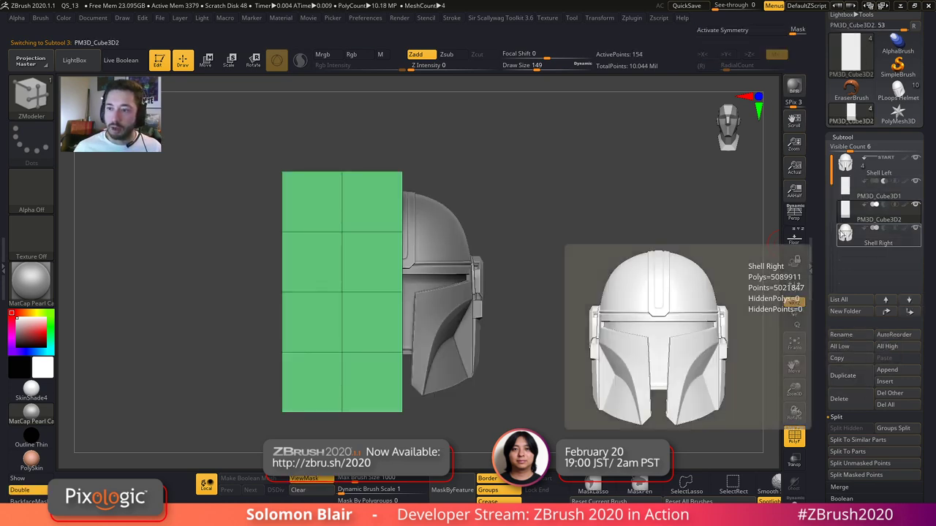
click(865, 204)
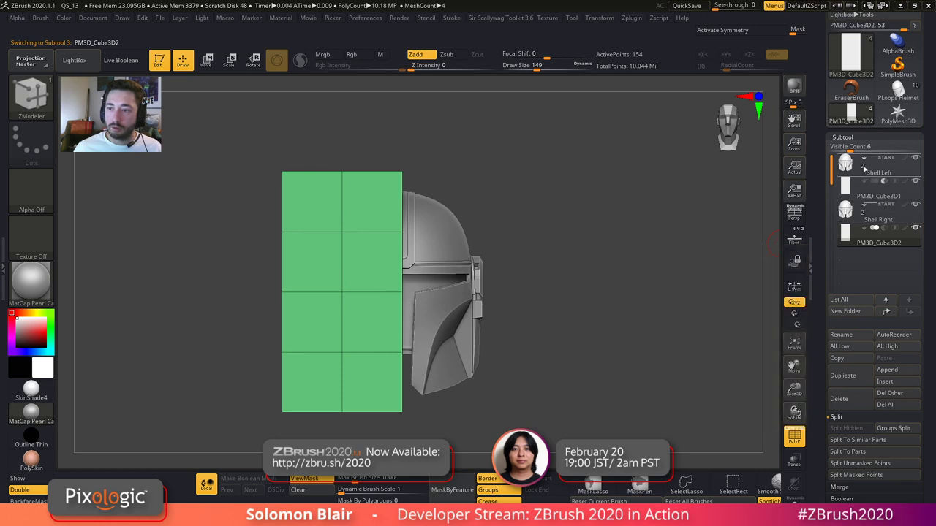
alt+drag(578, 268, 590, 272)
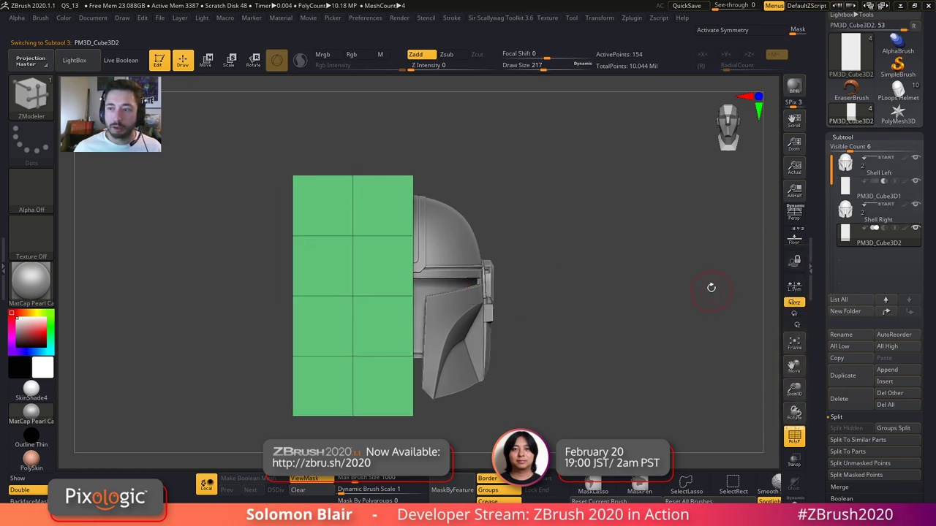
key(shift+f)
key(shift+f)
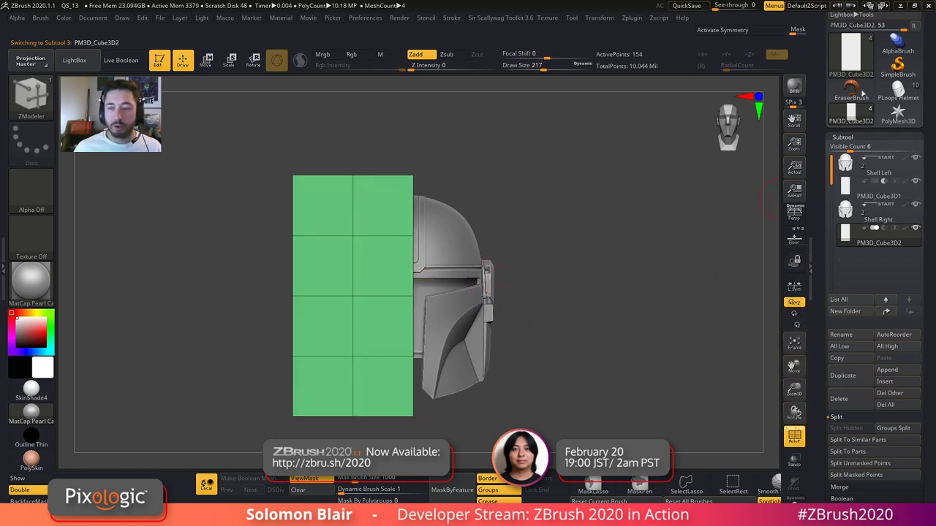
- Isolate the second half cube and try to mirror it with the Mirror deformation
click(865, 138)
click(867, 242)
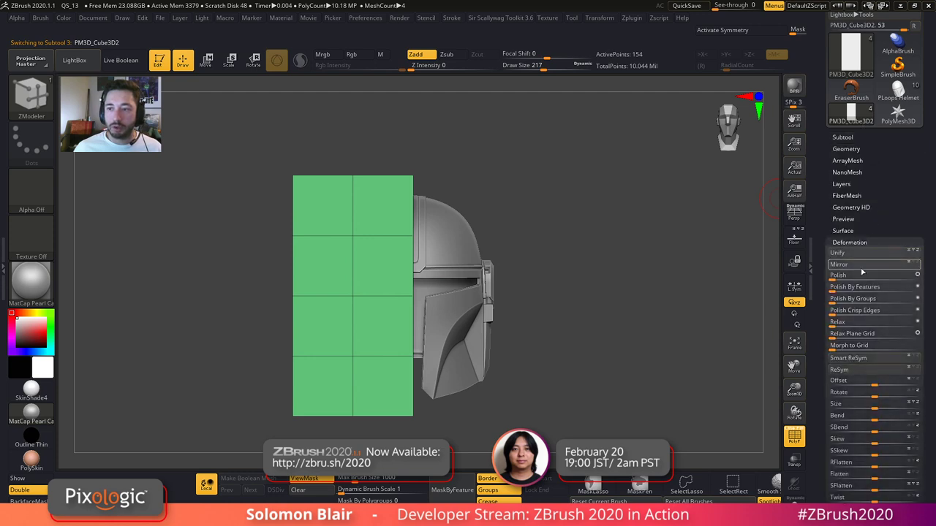
click(860, 267)
key(ctrl+alt+s)
click(839, 268)
click(839, 267)
click(839, 267)
click(839, 267)
click(839, 268)
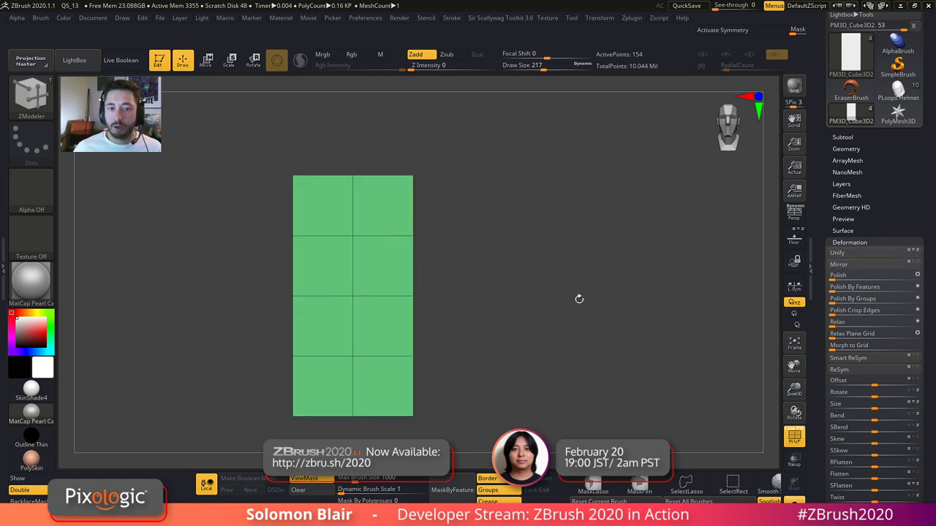
- Orbit to the closed face of the isolated half cube and select the Move brush
key(shift+f)
key(alt+shift+s)
key(shift+f)
mouse_move(559, 296)
mouse_down()
mouse_move(472, 307)
mouse_move(432, 297)
mouse_up()
key(alt+shift+s)
key(b)
key(m)
key(v)
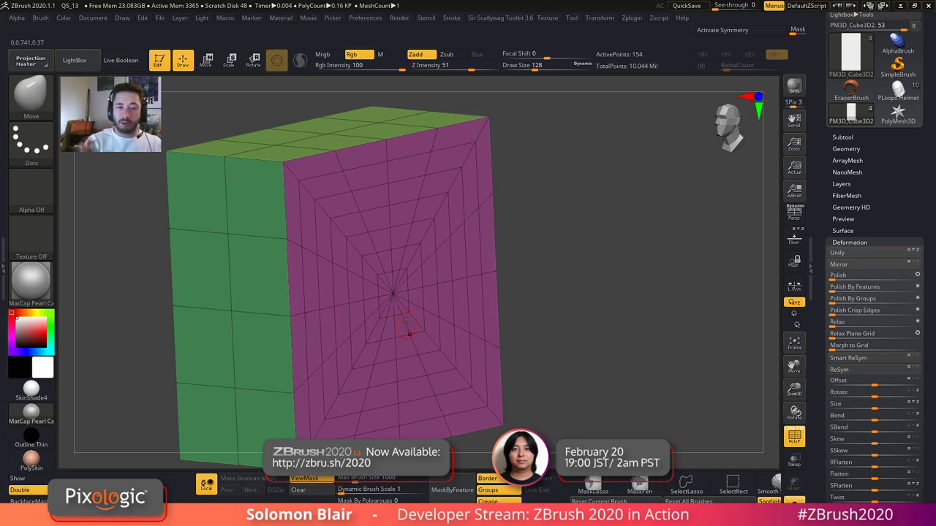
- Place the gizmo at the centre of the closed face and rotate the second half cube half a turn to the opposite side
key(w)
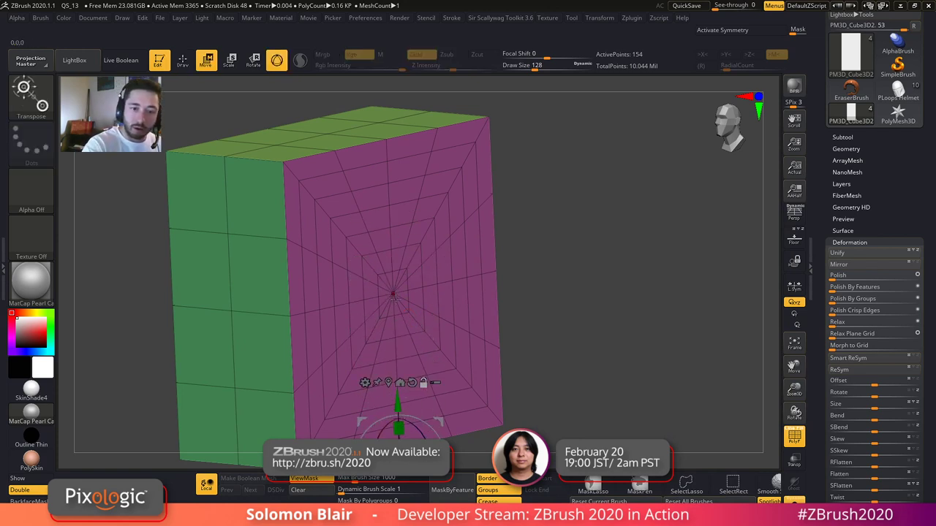
alt+click(394, 294)
alt+click(404, 216)
drag(549, 322, 562, 286)
key(ctrl+z)
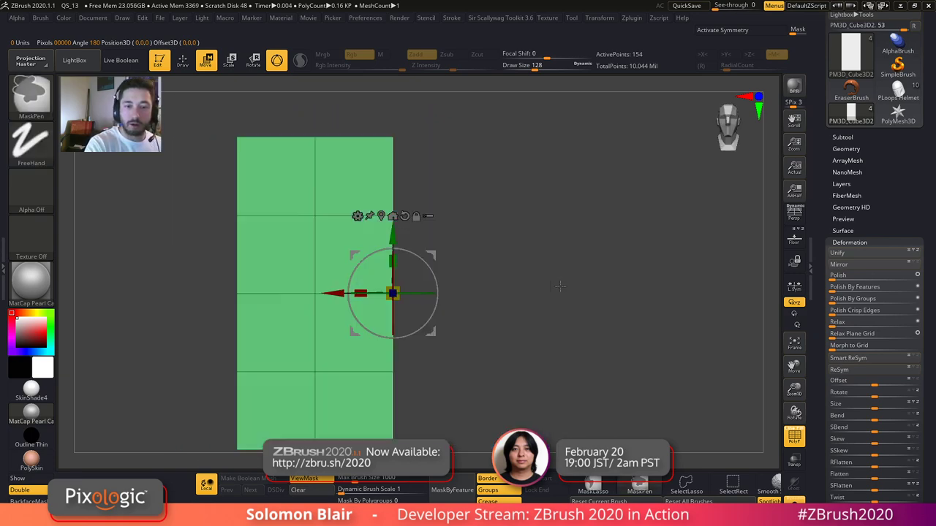
key(ctrl+shift+z)
alt+drag(681, 358, 647, 364)
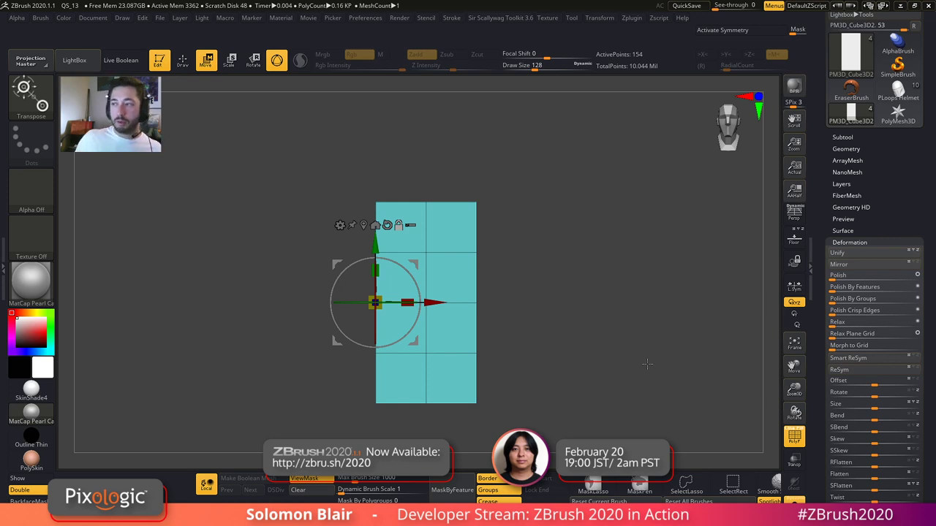
- Try slicing the rotated half cube with the SliceCurve brush
key(q)
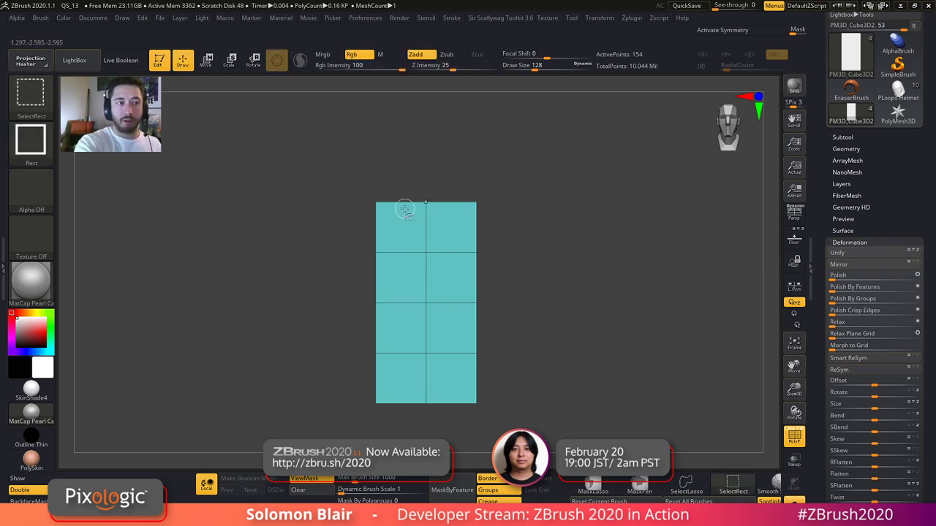
ctrl+shift+click(30, 98)
ctrl+shift+click(465, 149)
mouse_move(233, 373)
ctrl+shift+mouse_down()
mouse_move(594, 203)
mouse_move(381, 257)
mouse_move(406, 372)
mouse_move(726, 192)
mouse_move(464, 172)
mouse_move(636, 299)
mouse_move(192, 348)
mouse_move(291, 229)
mouse_move(403, 182)
mouse_move(158, 261)
ctrl+shift+mouse_up()
ctrl+shift+click(158, 260)
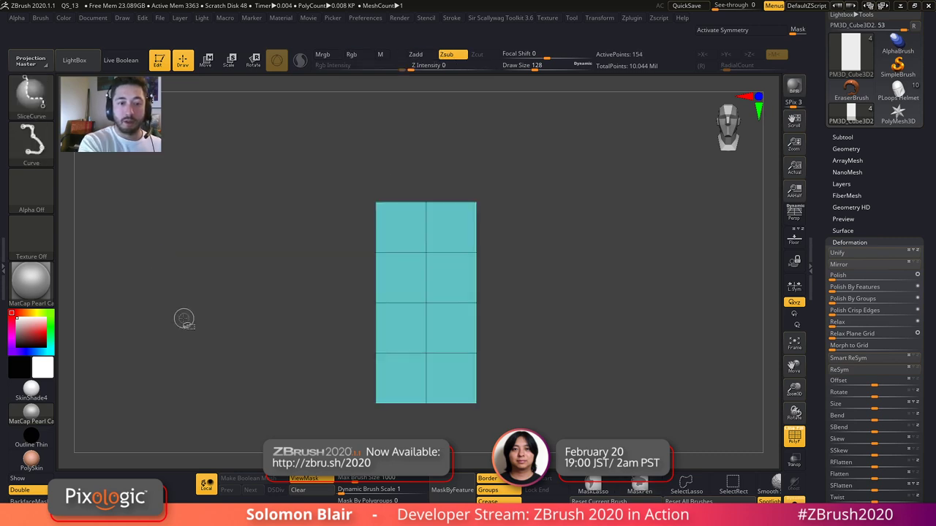
mouse_move(177, 322)
ctrl+shift+mouse_down()
mouse_move(537, 253)
mouse_move(631, 320)
mouse_move(665, 318)
mouse_move(721, 134)
mouse_move(676, 275)
mouse_move(496, 416)
mouse_move(568, 214)
mouse_move(349, 383)
mouse_move(409, 387)
mouse_move(433, 420)
ctrl+shift+mouse_up()
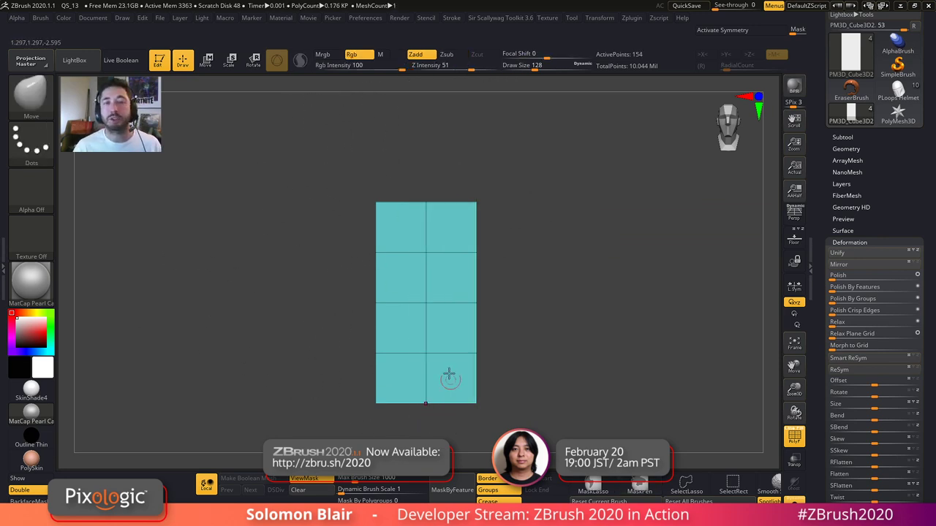
mouse_move(455, 348)
alt+right_down()
mouse_move(439, 356)
mouse_move(448, 351)
alt+right_up()
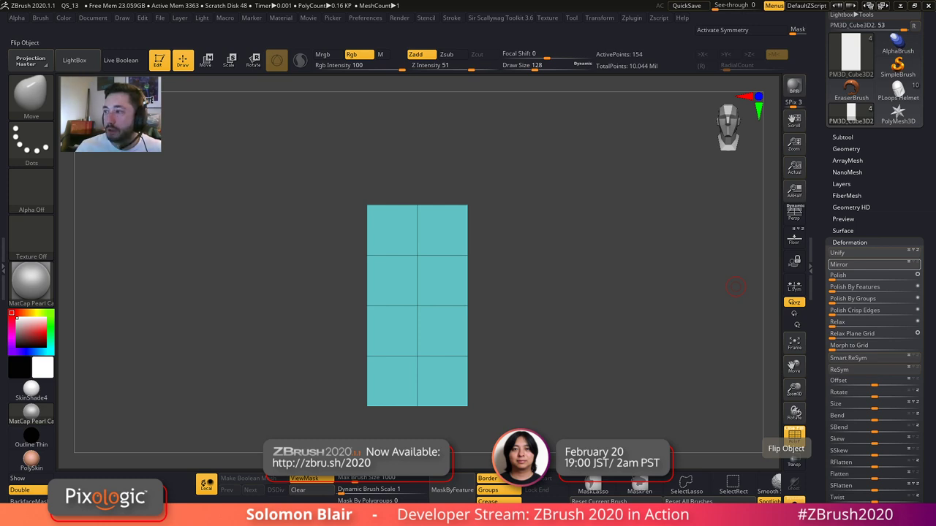
drag(467, 306, 470, 303)
key(ctrl+z)
- Turn off Solo and polyframe, and set the second half cube to boolean subtraction
mouse_move(498, 305)
ctrl+right_down()
mouse_move(474, 299)
mouse_move(476, 276)
mouse_move(448, 278)
mouse_move(501, 305)
mouse_move(566, 314)
ctrl+right_up()
click(502, 305)
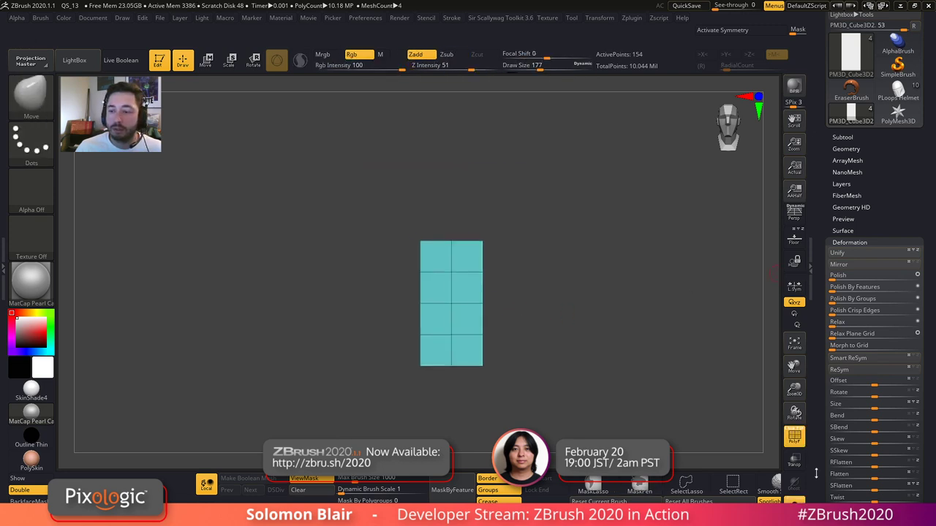
click(794, 502)
key(shift+f)
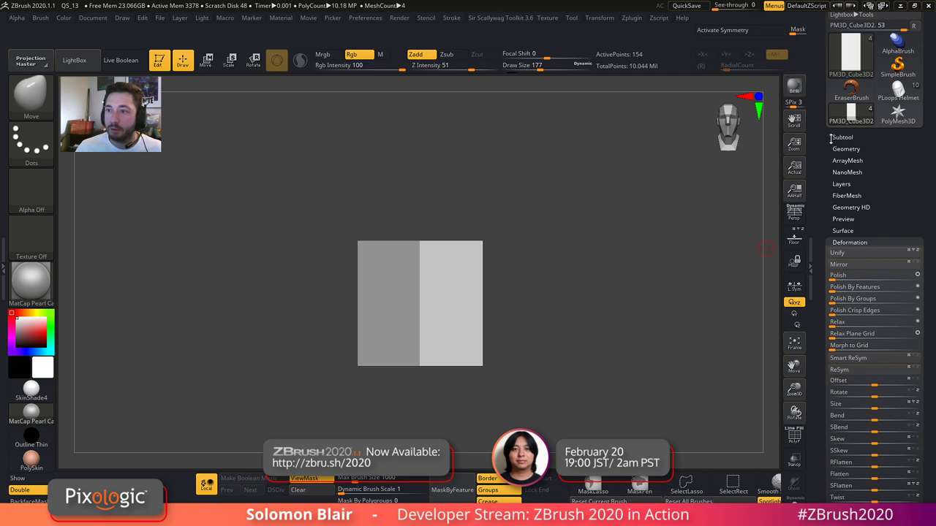
click(841, 138)
click(883, 228)
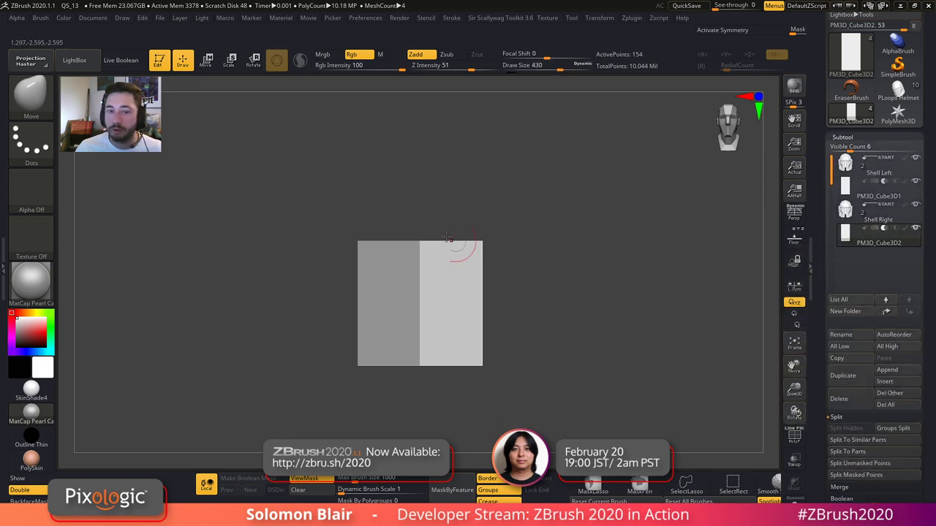
- Turn on Live Boolean and orbit around the helmet to inspect how its two halves meet
click(121, 61)
key(shift+f)
key(shift+f)
mouse_move(280, 244)
ctrl+right_down()
mouse_move(271, 254)
mouse_move(301, 296)
mouse_move(263, 299)
ctrl+right_up()
key(s)
key(s)
click(261, 303)
alt+right_drag(642, 295, 631, 311)
mouse_move(489, 308)
alt+right_down()
mouse_move(490, 321)
mouse_move(535, 332)
mouse_move(518, 334)
alt+right_up()
key(s)
click(516, 336)
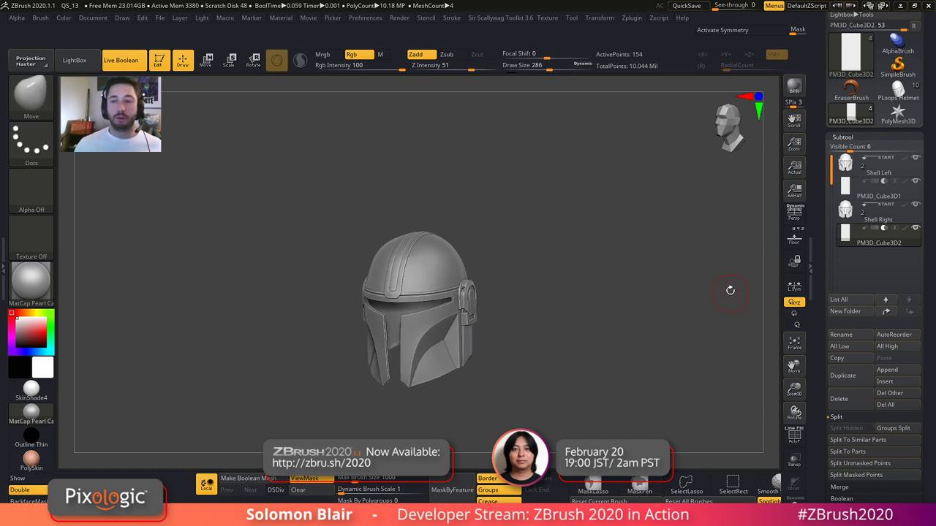
- Switch to the PolyMesh3D star, convert it into a cube with the gizmo's primitives, and show its polyframe
click(898, 114)
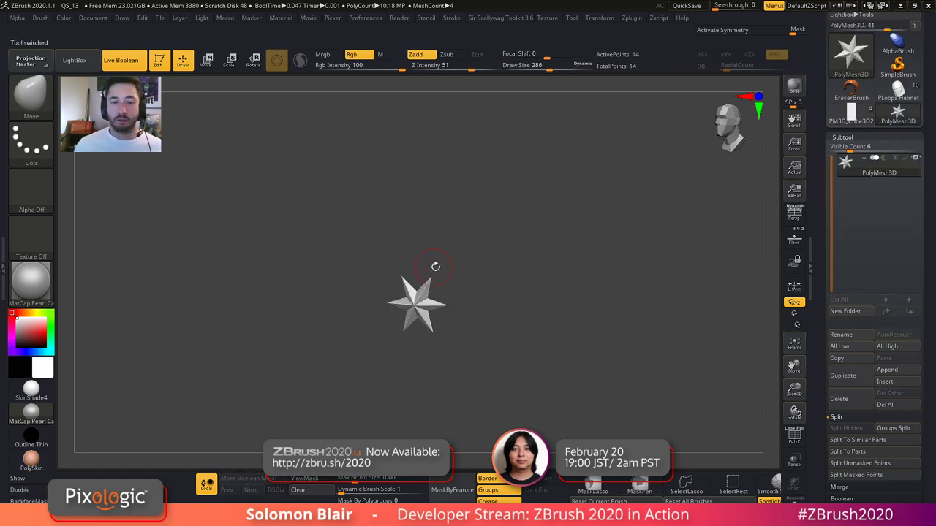
key(w)
click(383, 228)
click(482, 242)
key(shift+f)
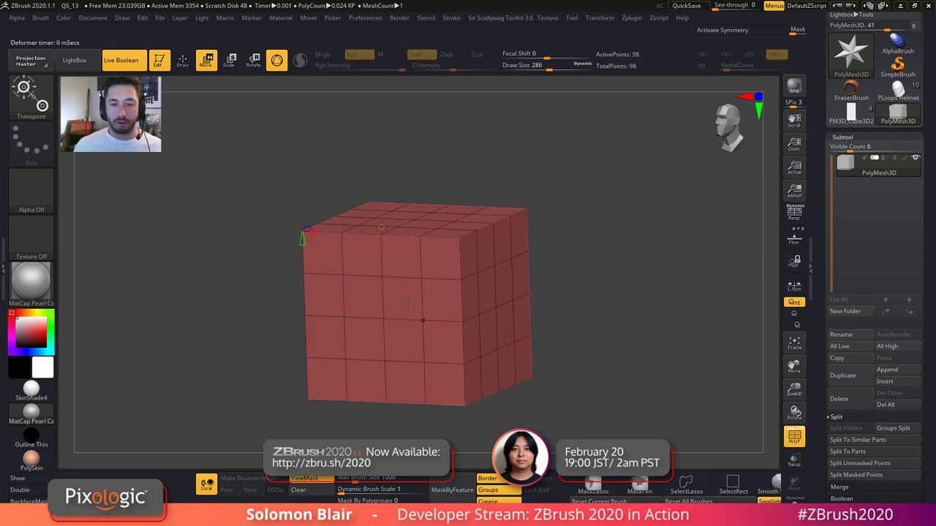
- Hide one half of the cube in a front view and delete the hidden polygons
shift+right_drag(424, 320, 457, 303)
mouse_move(514, 192)
ctrl+shift+mouse_down()
mouse_move(411, 440)
mouse_move(397, 453)
ctrl+shift+mouse_up()
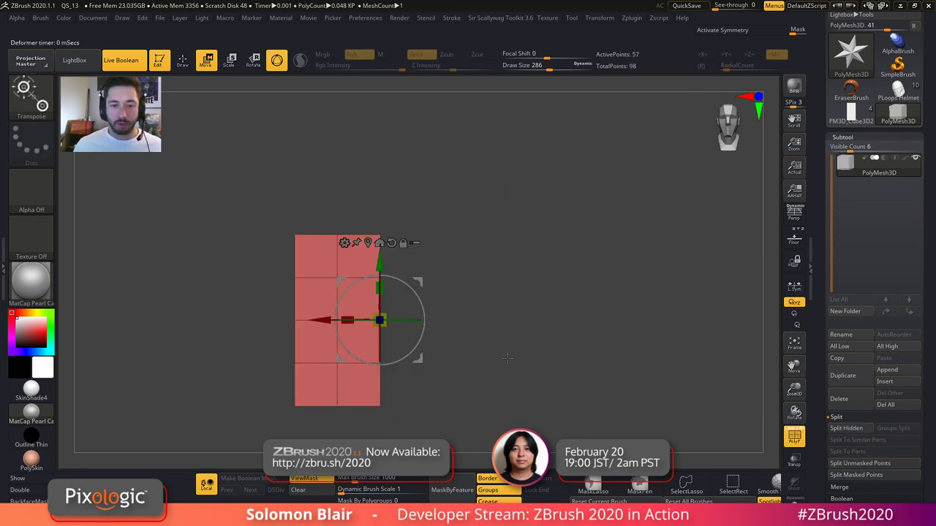
right_drag(512, 356, 566, 384)
key(q)
click(868, 138)
click(850, 159)
click(851, 149)
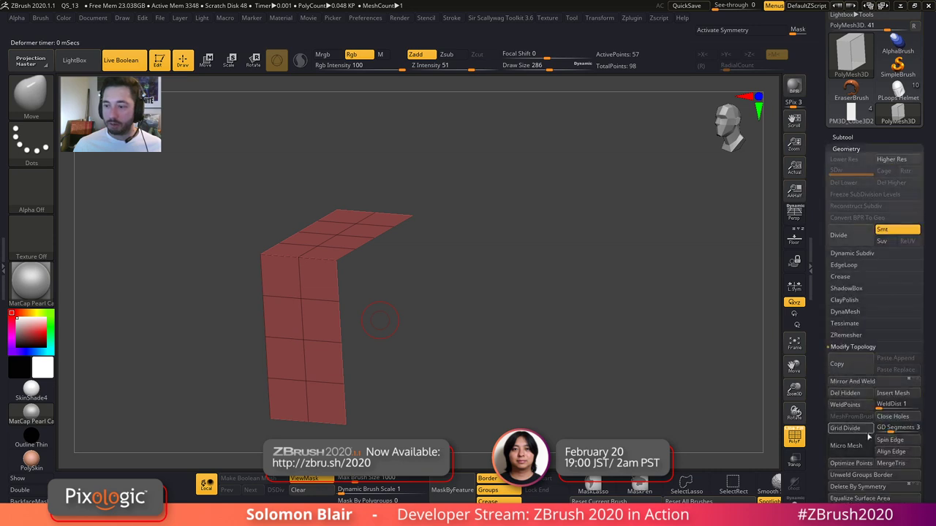
click(849, 393)
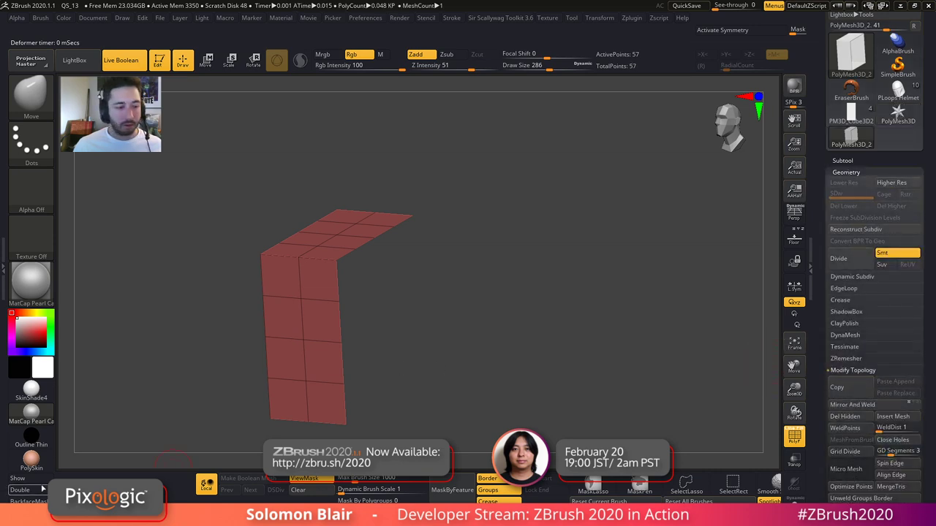
- Turn on double-sided display for the half cube so its inside faces can be viewed
click(37, 491)
alt+right_drag(465, 374, 502, 362)
drag(502, 361, 630, 320)
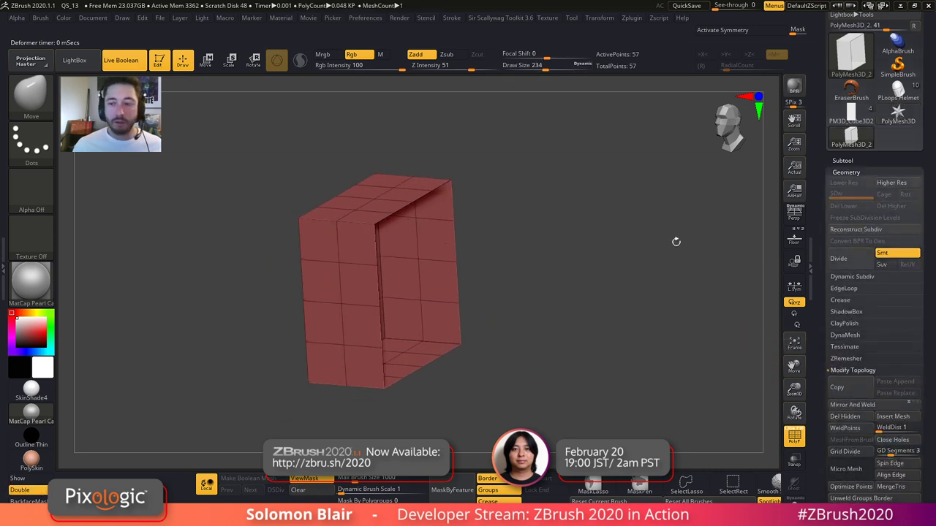
- Restore the standard user interface layout
click(362, 20)
click(381, 56)
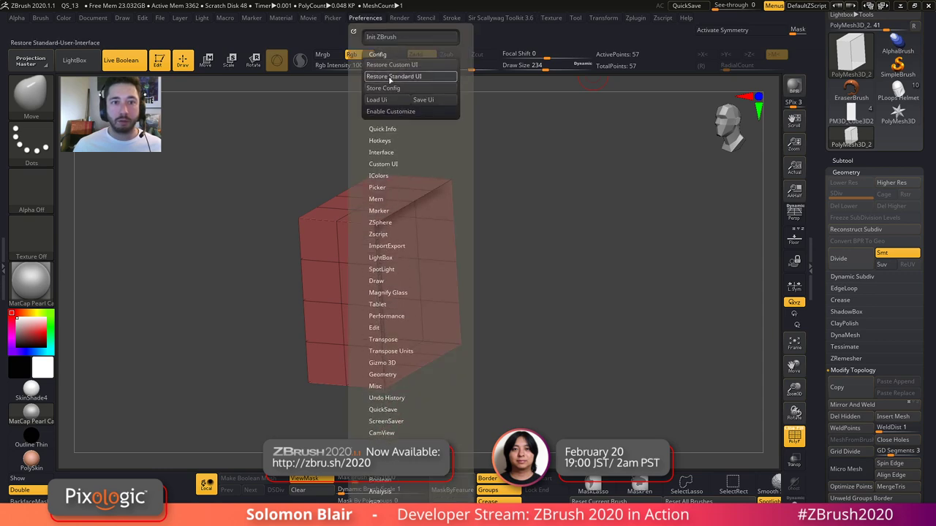
click(391, 79)
- Try capping the open side of the half cube with Close Holes in the standard interface
scroll(879, 220, down, 5)
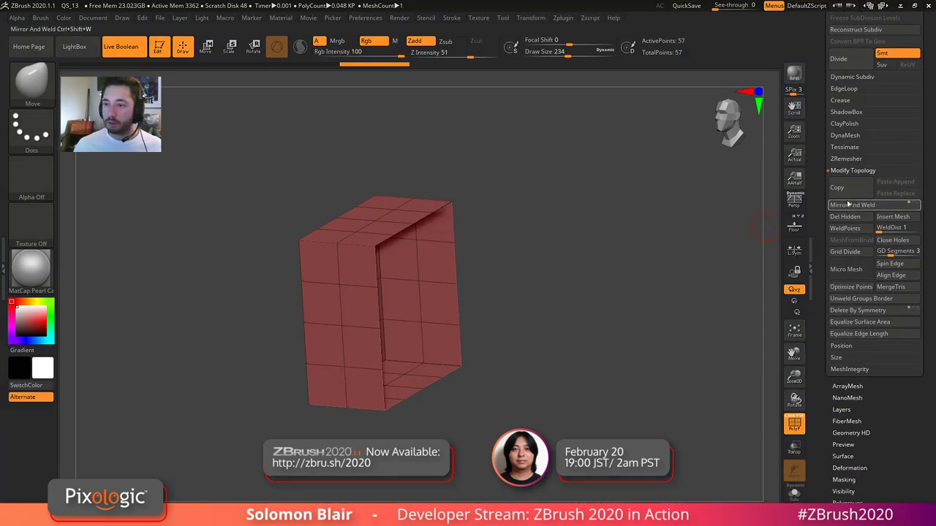
click(894, 240)
ctrl+right_drag(454, 338, 612, 295)
key(ctrl+z)
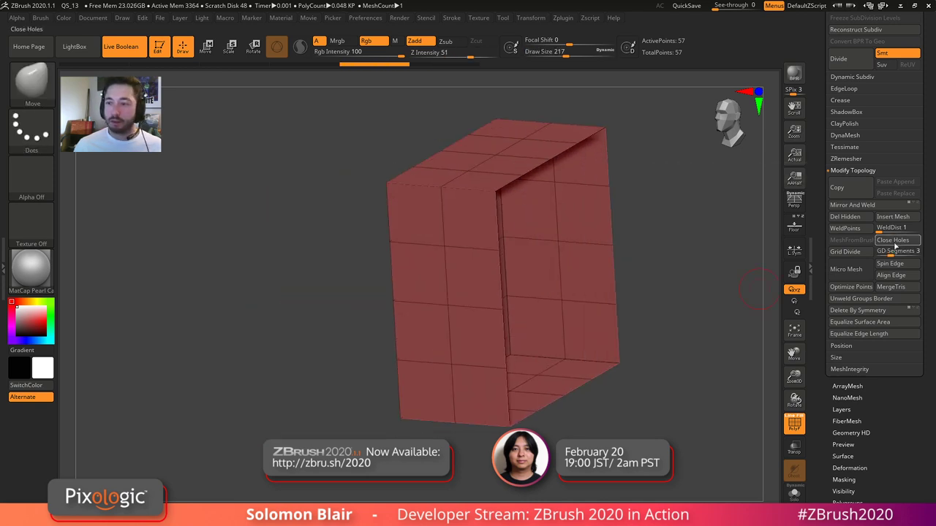
click(896, 242)
right_drag(466, 274, 332, 311)
alt+right_drag(437, 344, 432, 271)
mouse_move(433, 270)
ctrl+right_down()
mouse_move(436, 311)
mouse_move(476, 381)
mouse_move(399, 300)
mouse_move(435, 365)
mouse_move(415, 318)
mouse_move(416, 348)
ctrl+right_up()
key(ctrl+z)
alt+right_drag(496, 379, 506, 369)
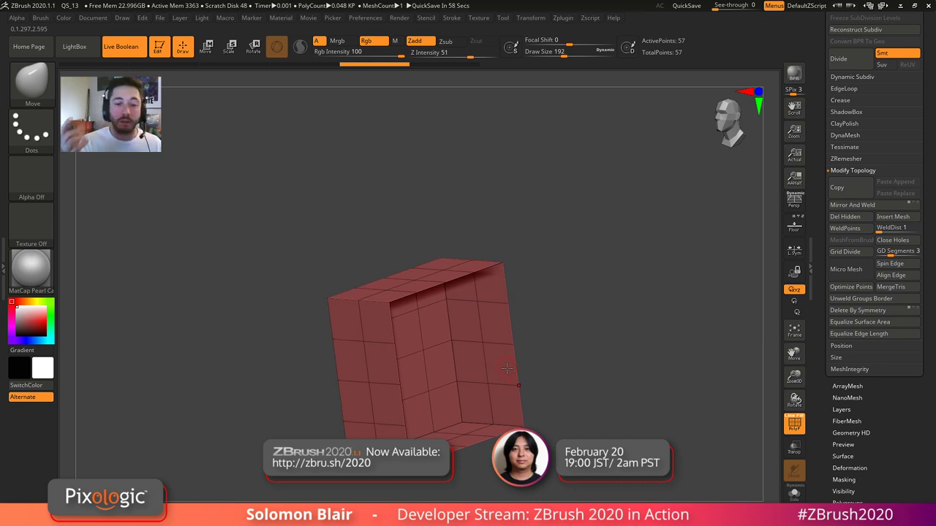
alt+right_drag(535, 360, 505, 380)
key(s)
drag(466, 389, 495, 389)
key(s)
key(s)
mouse_move(512, 386)
alt+right_down()
mouse_move(584, 371)
mouse_move(574, 376)
alt+right_up()
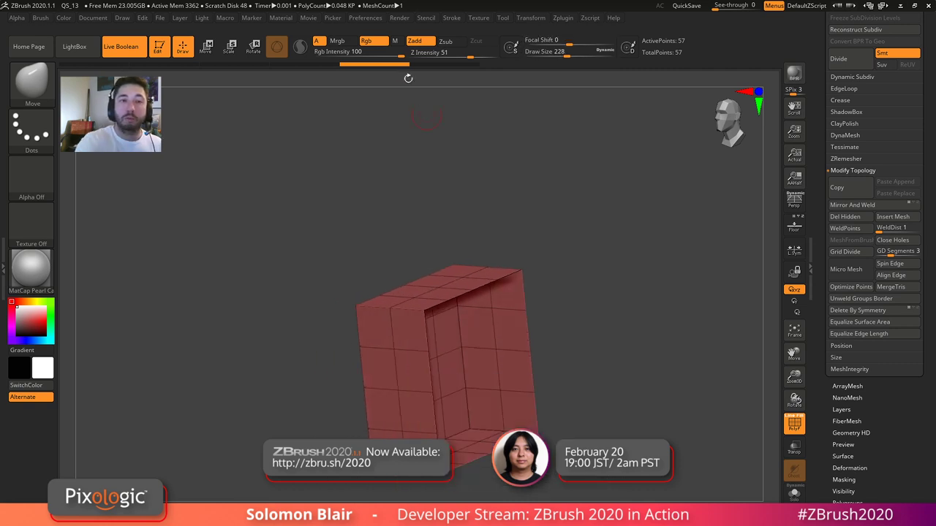
click(371, 18)
click(387, 90)
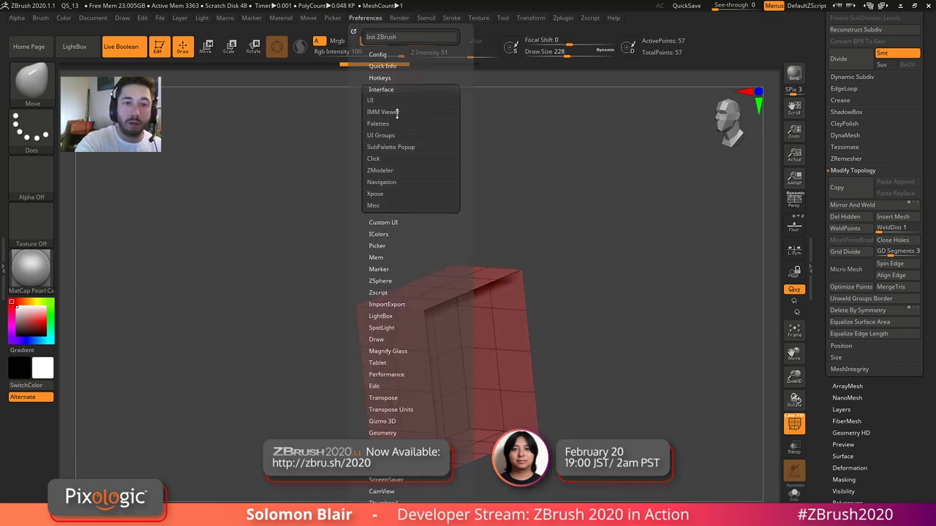
click(388, 124)
click(396, 113)
click(388, 100)
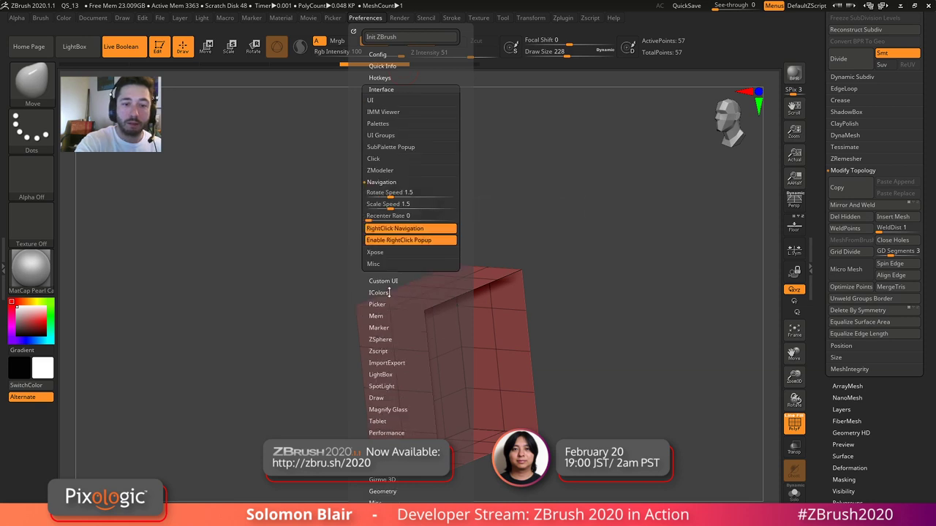
- Load the custom interface configuration SS_Toolkit_2020.1.1_v4.cfg from the _ZBrush 2020.1.1 - SS Toolkits folder
click(374, 18)
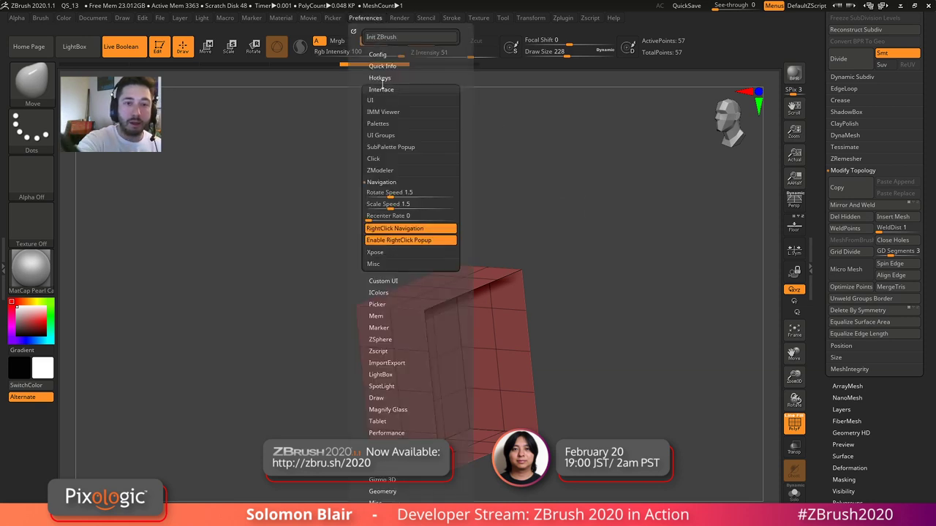
click(380, 54)
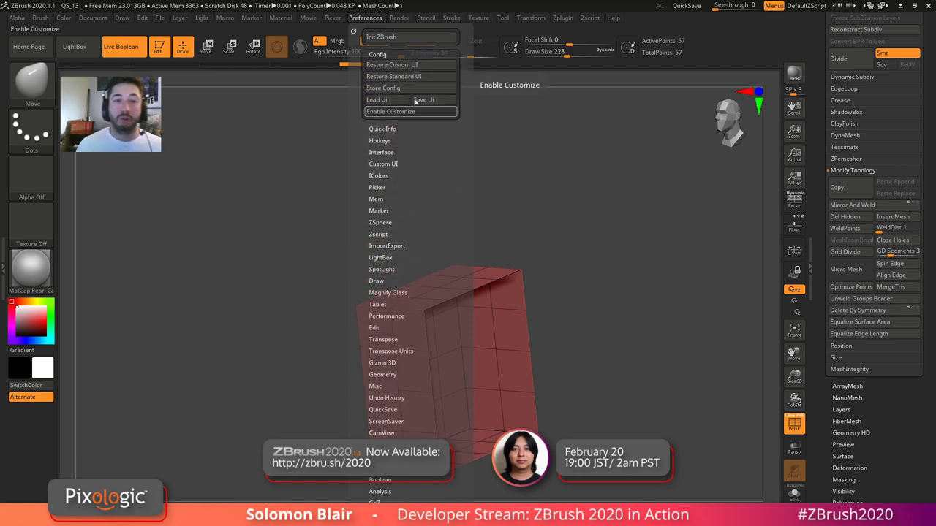
click(377, 100)
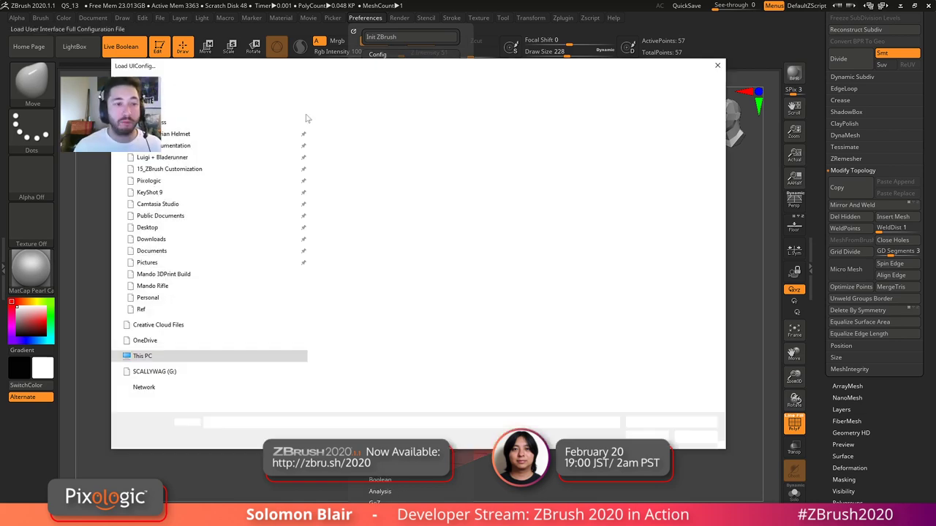
click(169, 169)
double_click(373, 129)
double_click(377, 130)
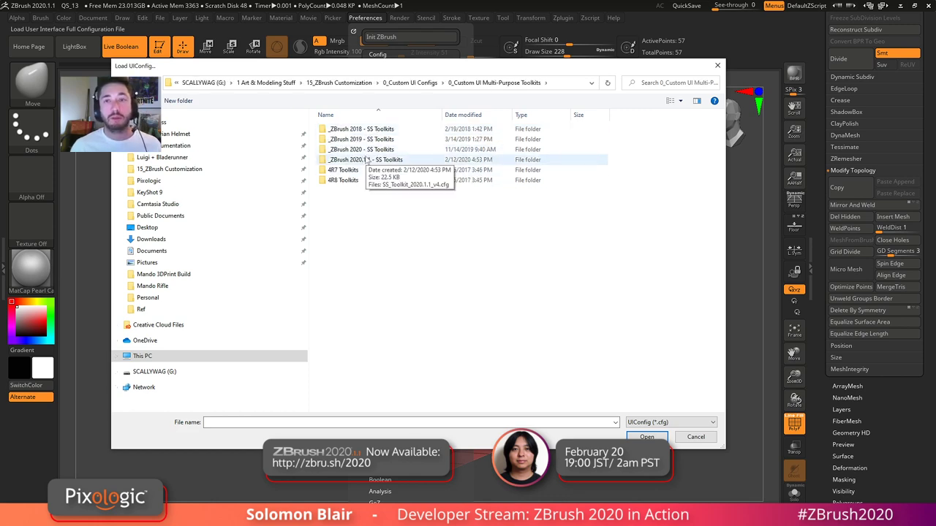
double_click(363, 160)
double_click(365, 129)
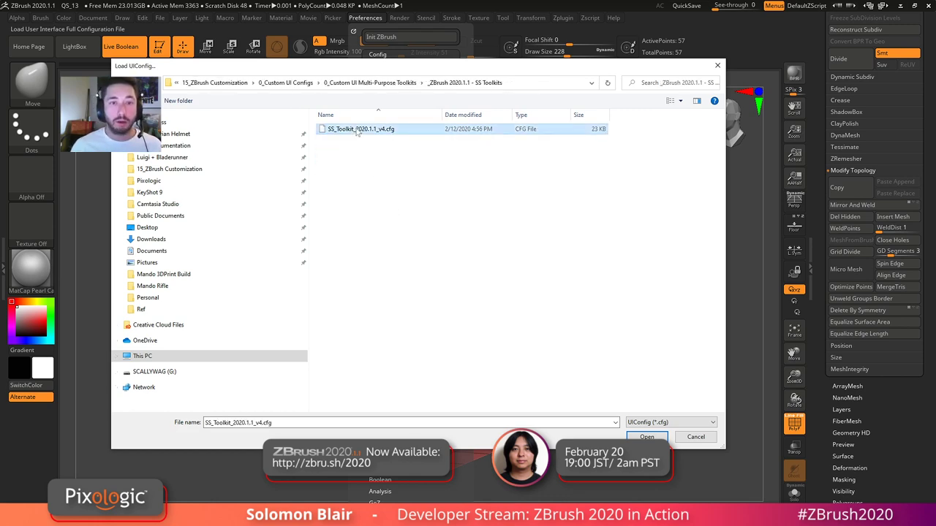
- Reopen the tray holding the Tool palette and reframe the open half cube
mouse_move(401, 261)
alt+mouse_down()
mouse_move(345, 231)
mouse_move(353, 234)
mouse_move(329, 235)
alt+mouse_up()
key(ctrl+shift)
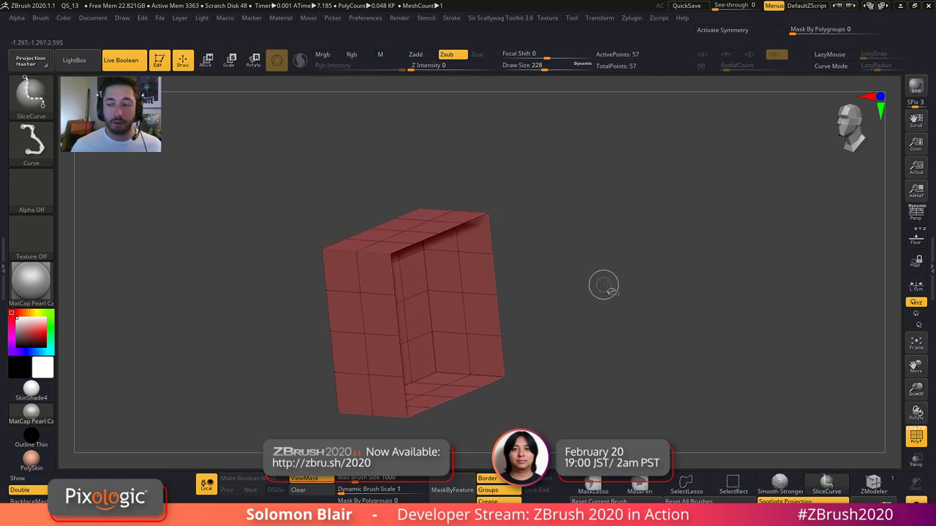
click(929, 265)
key(s)
key(s)
mouse_move(432, 314)
alt+right_down()
mouse_move(488, 312)
mouse_move(437, 330)
alt+right_up()
key(s)
drag(438, 329, 432, 331)
key(s)
alt+right_drag(436, 334, 418, 323)
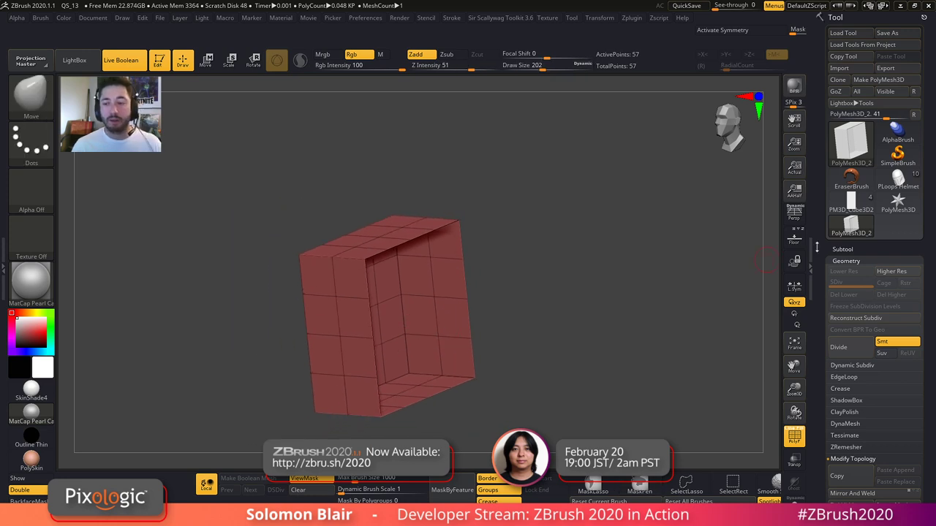
- Try Close Holes again on the half cube in the custom interface, undoing it each time
drag(845, 256, 846, 137)
click(894, 410)
key(ctrl+z)
alt+right_drag(762, 396, 741, 400)
click(888, 414)
key(ctrl+z)
ctrl+right_drag(620, 356, 573, 340)
mouse_move(514, 325)
ctrl+right_down()
mouse_move(550, 340)
mouse_move(560, 320)
ctrl+right_up()
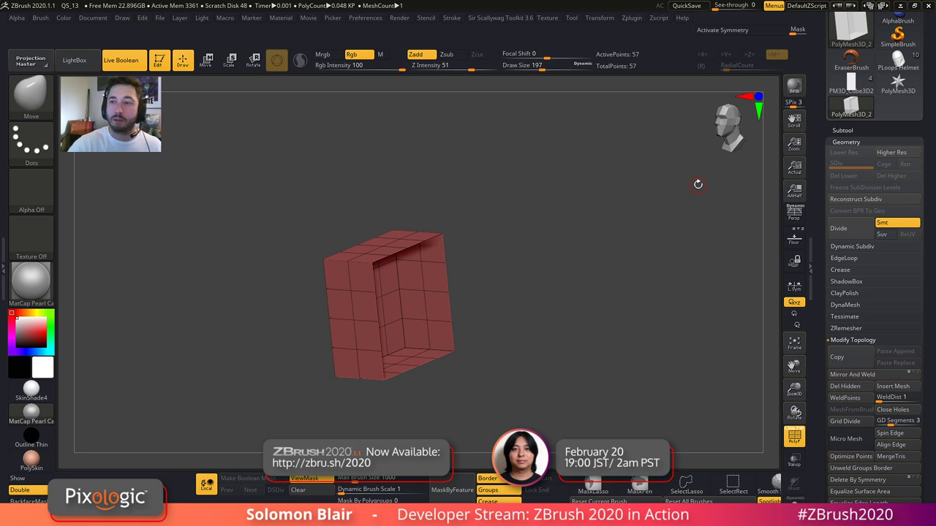
- Switch to the tool containing the helmet shells and half cubes, and open its subtool list
click(898, 62)
ctrl+right_drag(561, 283, 625, 319)
key(shift+f)
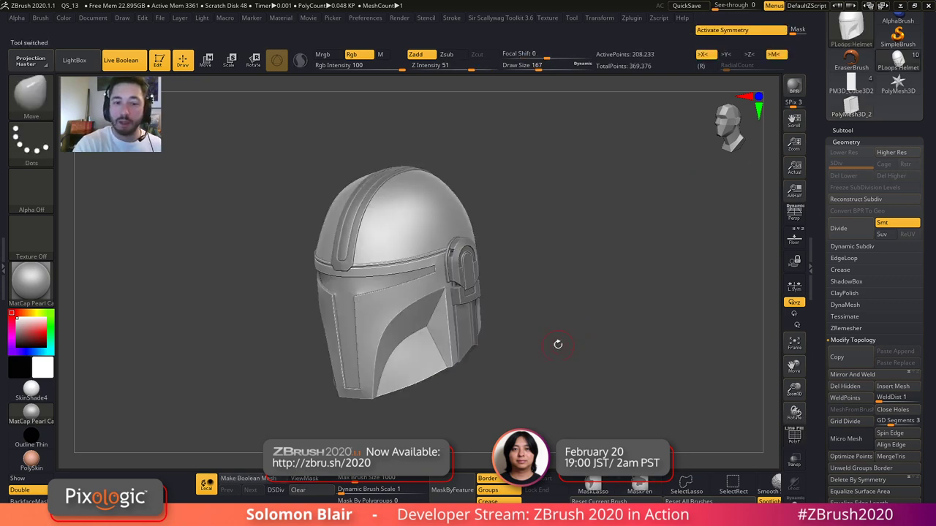
drag(557, 343, 567, 337)
click(859, 86)
key(shift+f)
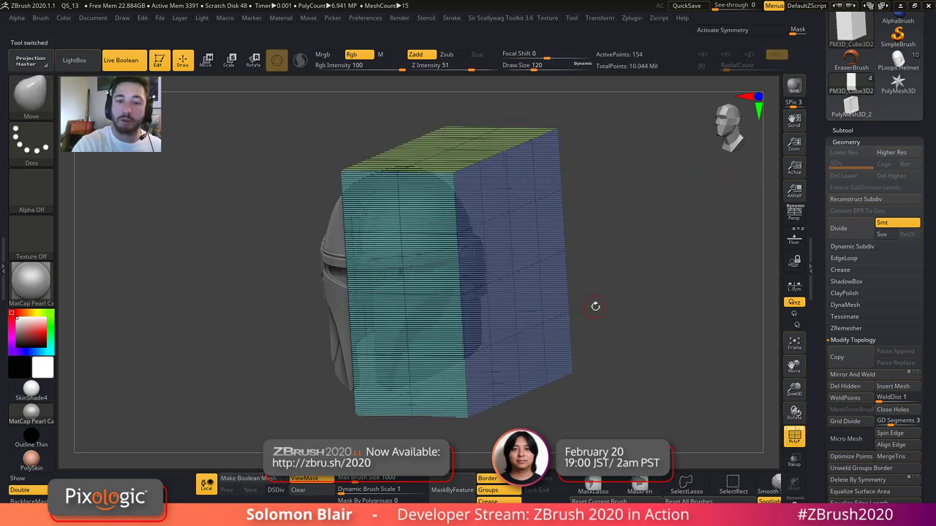
click(856, 130)
- Toggle the polyframe in a front view to examine how the half cube divides the helmet
key(shift+f)
mouse_move(644, 339)
mouse_down()
mouse_move(702, 337)
mouse_move(689, 351)
mouse_move(701, 351)
mouse_up()
key(shift+f)
key(s)
click(558, 377)
click(792, 433)
click(792, 432)
drag(618, 337, 624, 351)
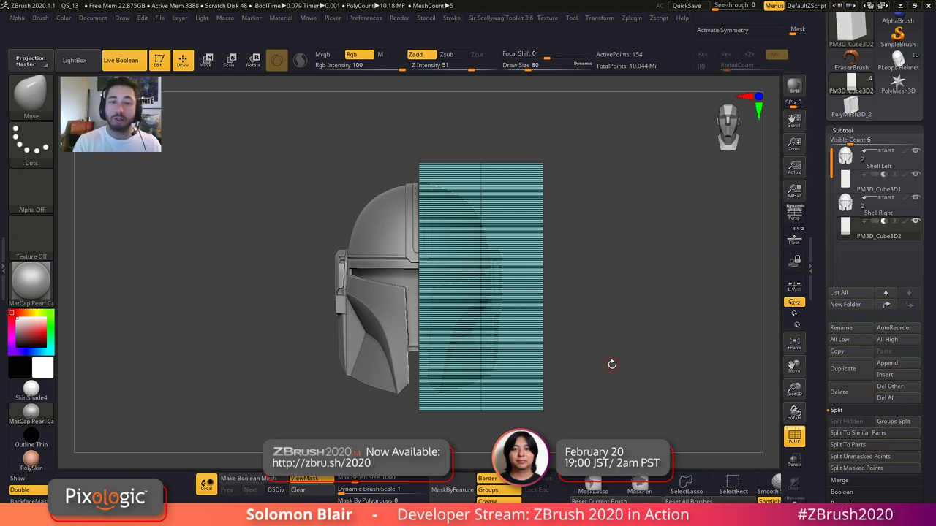
key(shift+f)
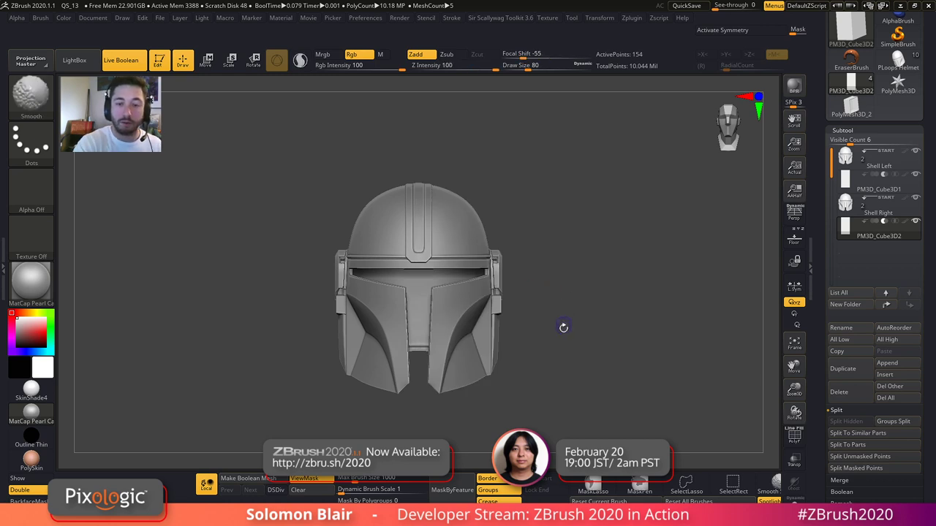
alt+drag(581, 319, 593, 322)
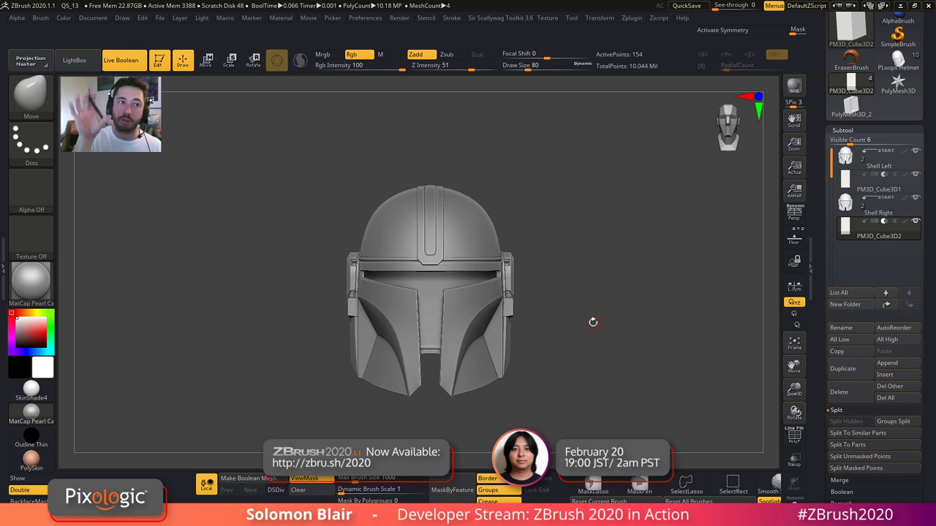
key(shift+f)
key(shift+f)
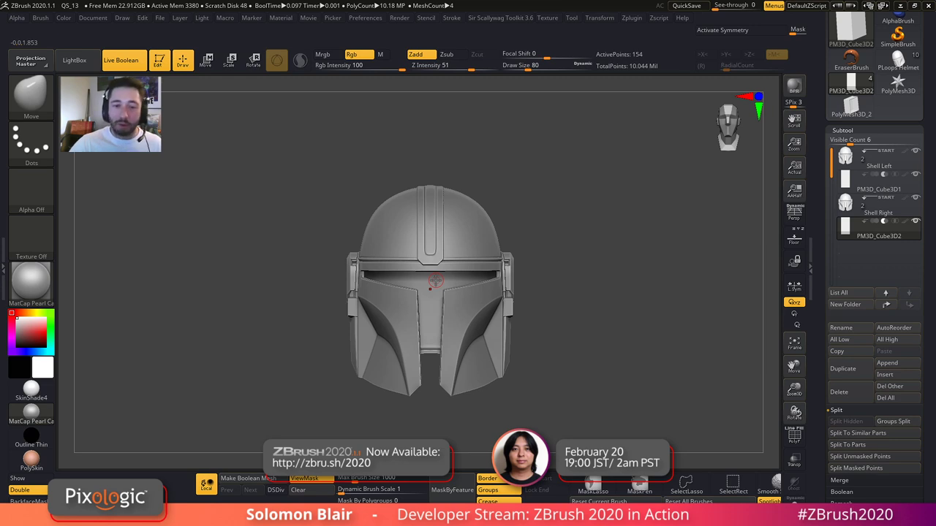
key(shift+f)
key(shift+f)
mouse_move(433, 288)
alt+right_down()
mouse_move(408, 292)
mouse_move(425, 291)
alt+right_up()
key(])
key(])
key(])
key(])
key(])
key(])
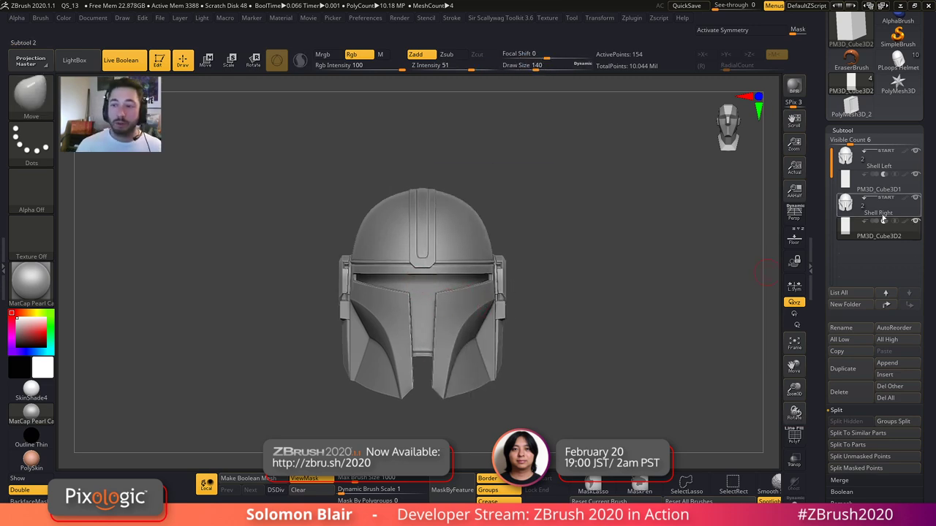
- Select the Shell Left subtool, toggling its polyframe, and switch to its subtraction block PM3D_Cube3D1
key(shift+f)
click(869, 160)
key(shift+f)
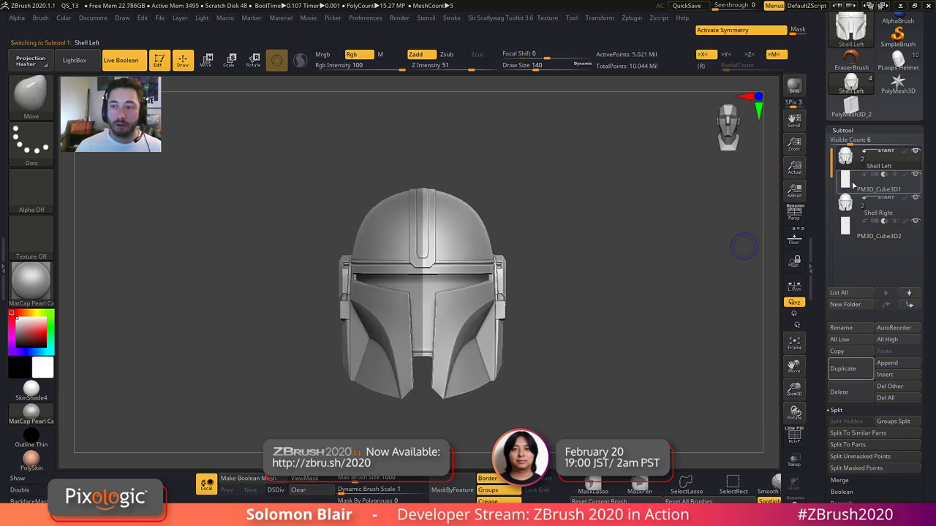
click(855, 186)
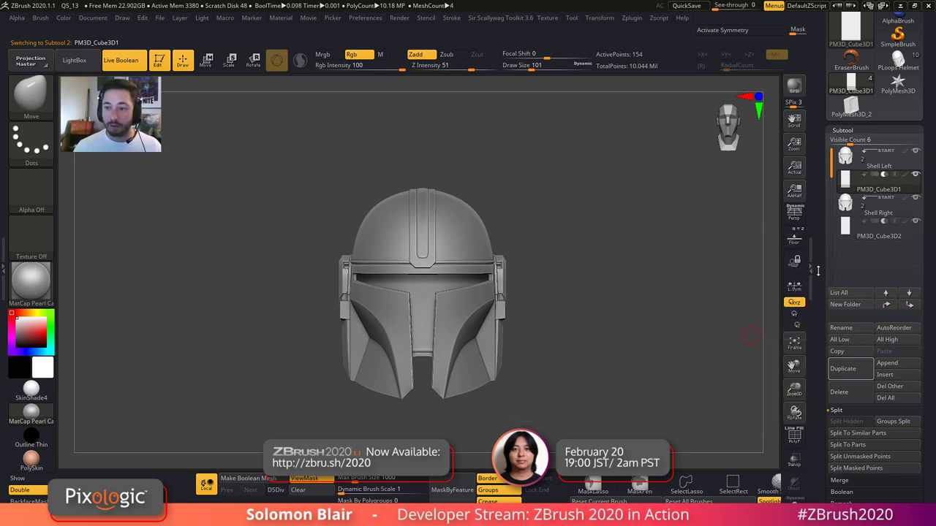
- Make a Boolean mesh from the shell and half-cube subtools and switch to the resulting UMesh tool
drag(817, 270, 818, 227)
click(841, 449)
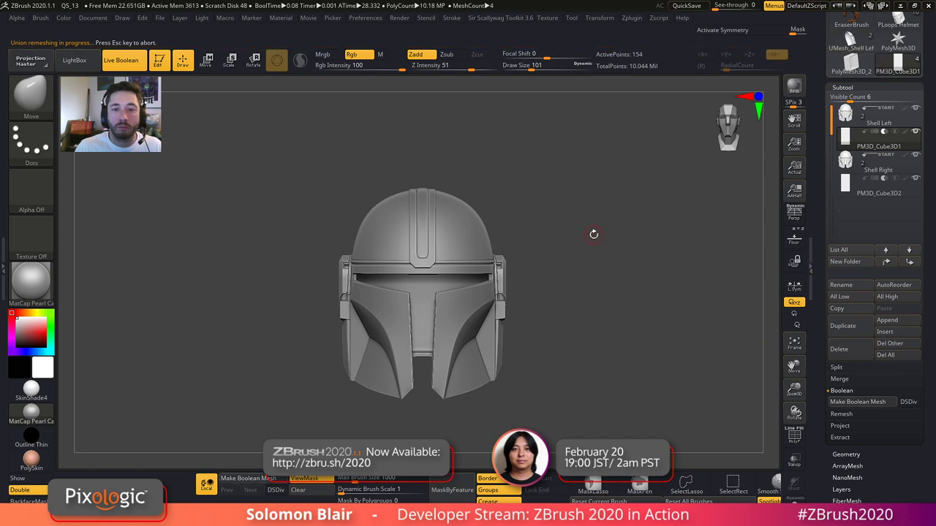
drag(821, 122, 824, 162)
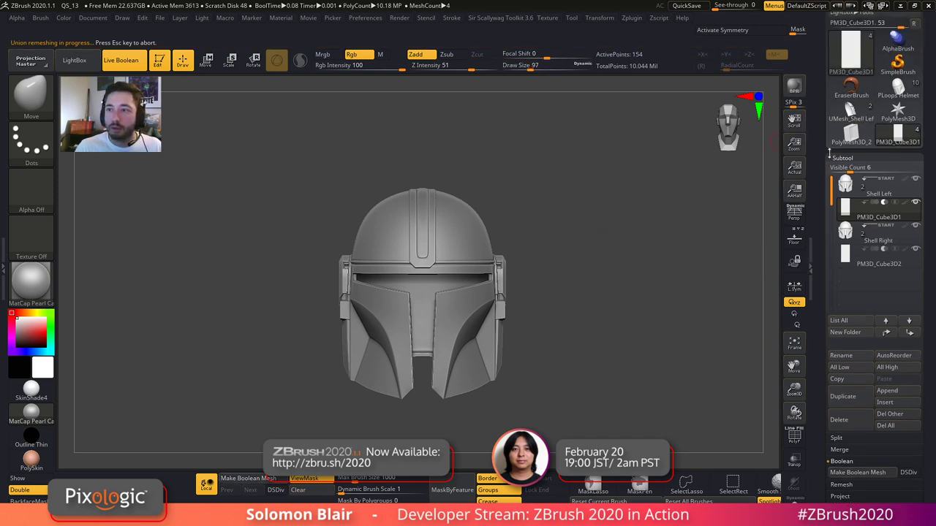
click(850, 118)
- Examine the merged Boolean mesh up close with the polyframe toggled on and off
key(shift+f)
ctrl+right_drag(474, 255, 409, 272)
key(shift+f)
ctrl+right_drag(409, 272, 424, 220)
ctrl+right_drag(424, 219, 341, 209)
alt+right_drag(341, 209, 388, 205)
- Select the UMesh_Shell Right subtool and examine its cut rim and hollow interior in Solo
click(869, 217)
right_drag(292, 174, 252, 219)
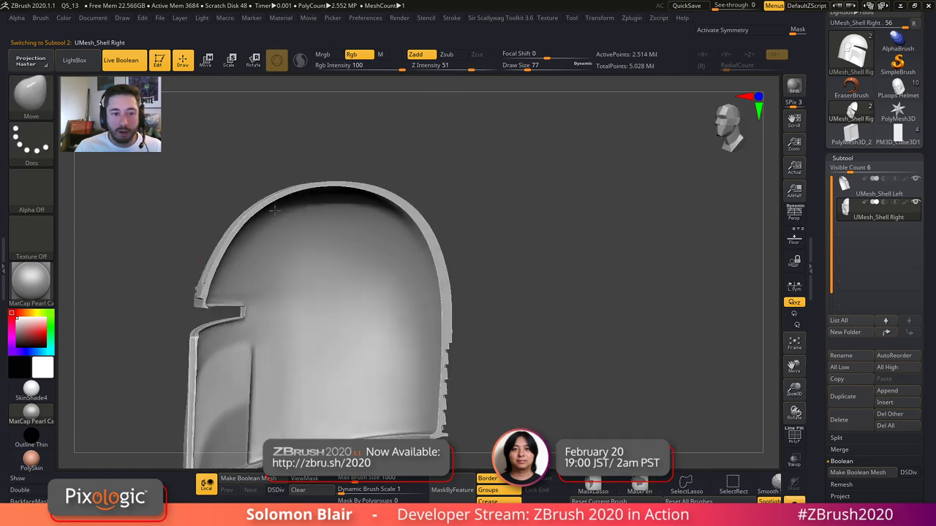
right_drag(193, 356, 295, 276)
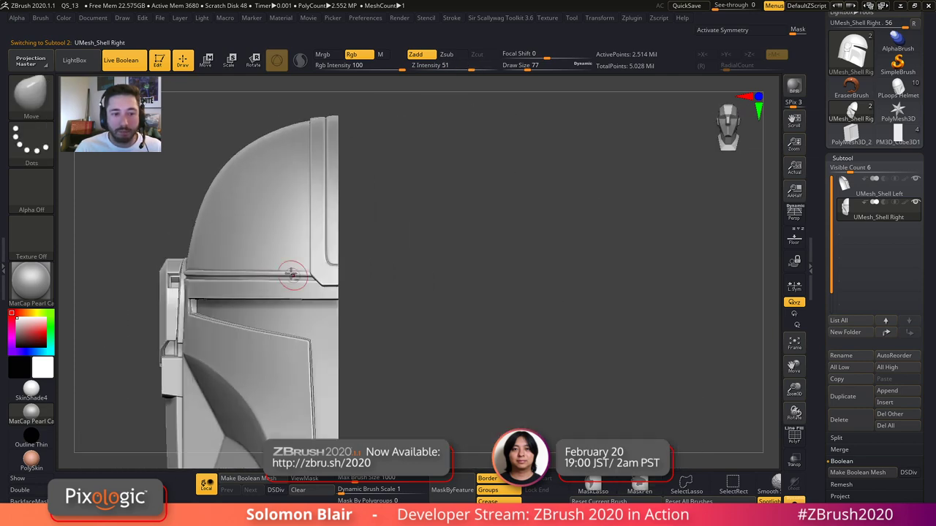
- Turn off Solo to show both helmet shells and examine the seam down the front
click(794, 501)
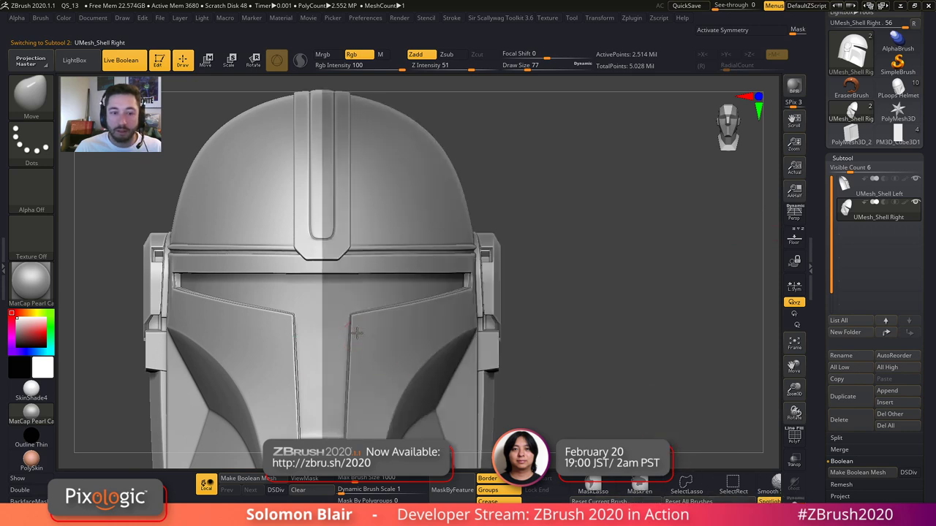
alt+right_drag(351, 328, 376, 302)
alt+right_drag(381, 210, 400, 226)
alt+right_drag(347, 340, 361, 265)
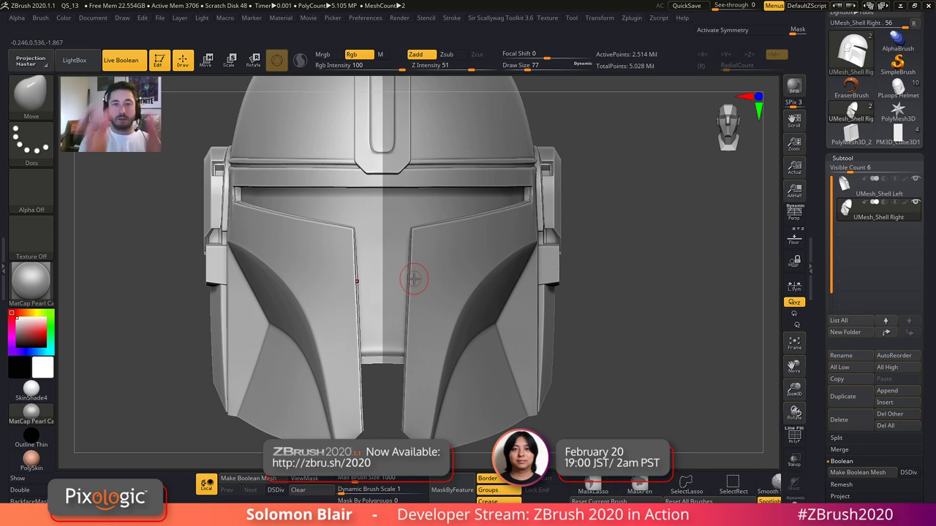
alt+drag(394, 128, 453, 251)
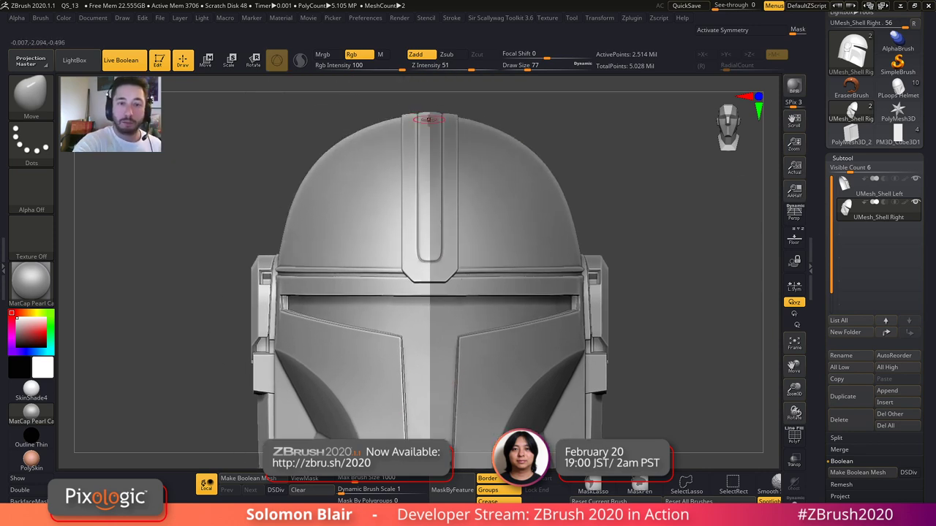
- Examine the centre seam of the assembled helmet shells from the top, the front and the underside
ctrl+right_drag(430, 126, 420, 430)
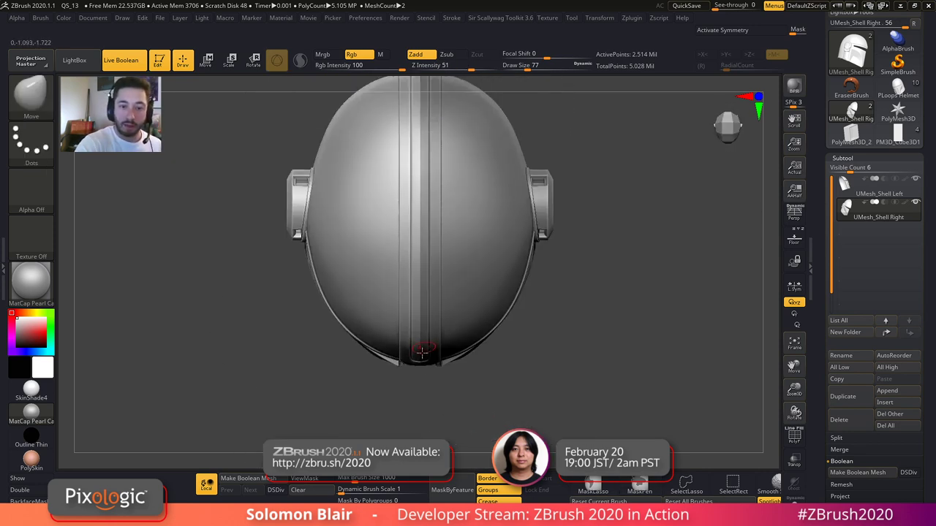
mouse_move(415, 180)
right_down()
mouse_move(428, 367)
mouse_move(419, 192)
right_up()
right_drag(416, 286, 424, 362)
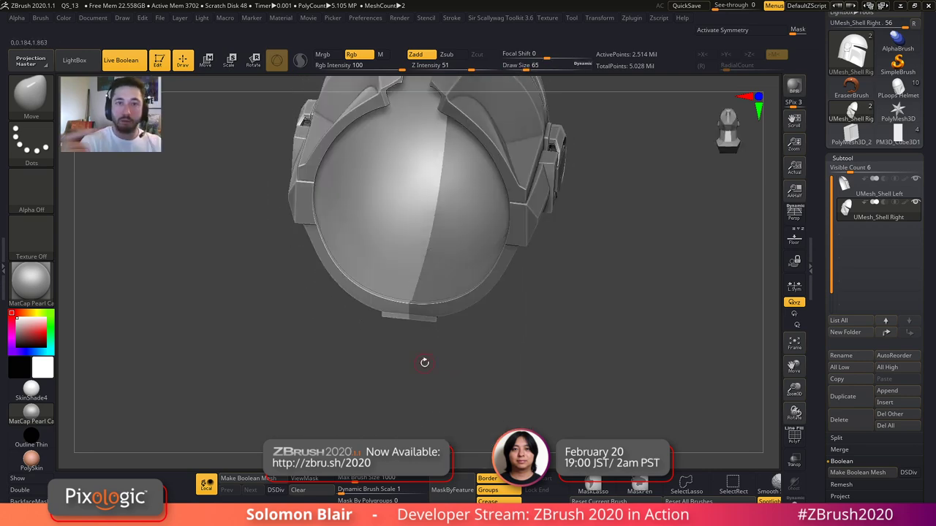
right_drag(584, 336, 592, 373)
- Isolate the right shell in Solo and examine its cut edge and hollow interior
key(alt+s)
right_drag(586, 338, 516, 341)
alt+right_drag(359, 140, 351, 219)
mouse_move(351, 219)
ctrl+right_down()
mouse_move(336, 244)
mouse_move(383, 251)
mouse_move(354, 251)
ctrl+right_up()
key(bracketleft)
key(bracketleft)
key(bracketleft)
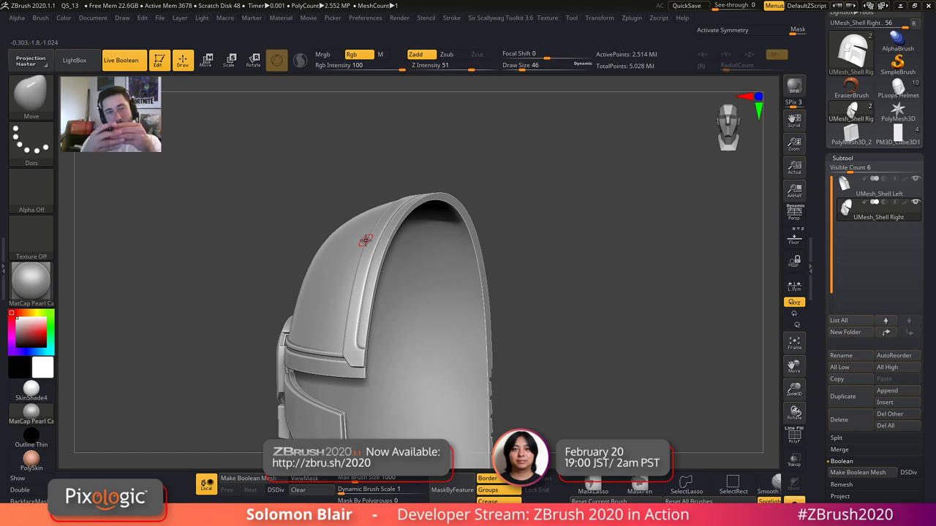
- Select the UMesh_Shell Left subtool and examine its interior from the side with the polyframe toggled on and off
click(844, 196)
key(shift+f)
key(shift+f)
mouse_move(466, 286)
right_down()
mouse_move(434, 282)
mouse_move(457, 278)
mouse_move(505, 321)
mouse_move(541, 300)
mouse_move(588, 307)
mouse_move(600, 320)
right_up()
key(shift+f)
key(s)
click(521, 303)
key(shift+f)
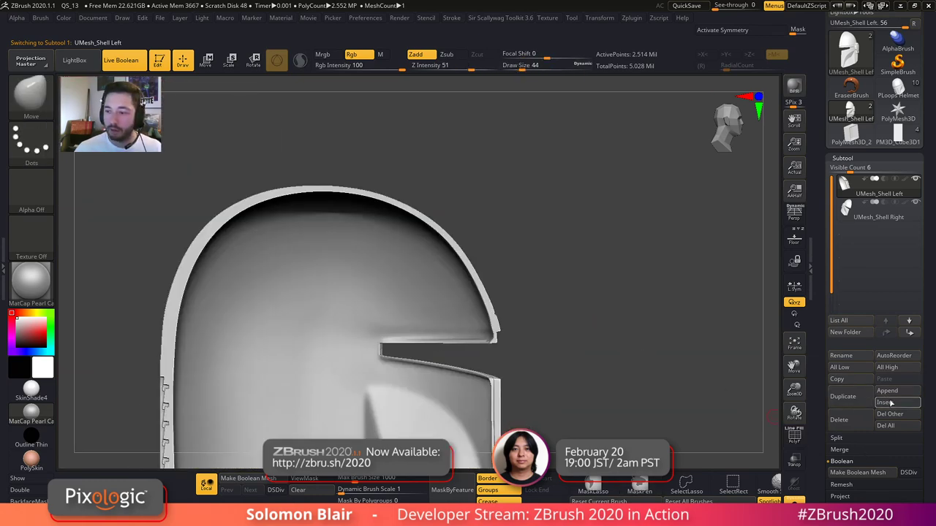
- Examine the topology along the left shell's upper cut rim up close with the polyframe
key(shift+f)
ctrl+right_drag(340, 263, 680, 351)
mouse_move(555, 351)
ctrl+right_down()
mouse_move(504, 266)
mouse_move(502, 290)
mouse_move(463, 283)
ctrl+right_up()
key(shift+f)
key(shift+f)
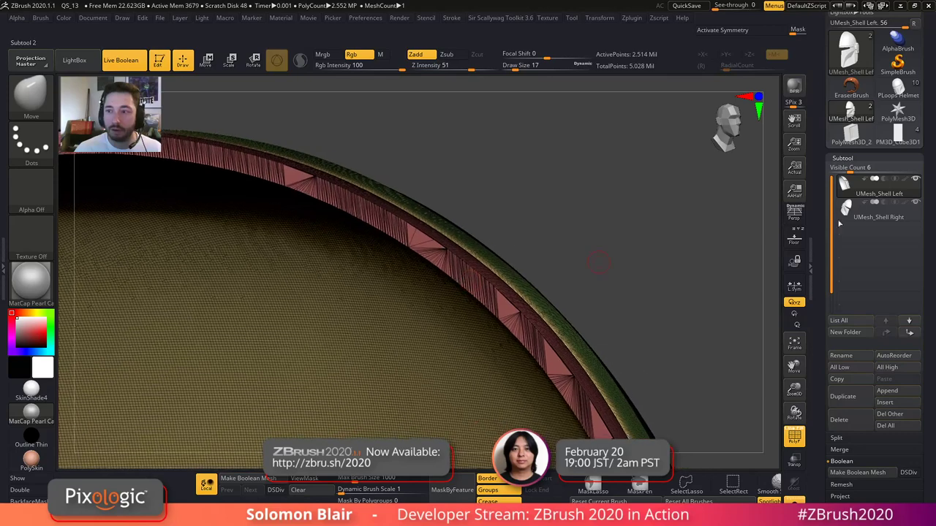
- Switch to the PM3D_Cube3D1 tool and examine the half-cube's face topology with the polyframe on
click(892, 142)
key(shift+f)
ctrl+right_drag(555, 269, 641, 326)
mouse_move(594, 300)
right_down()
mouse_move(581, 289)
mouse_move(460, 303)
mouse_move(280, 285)
mouse_move(252, 303)
right_up()
key(shift+f)
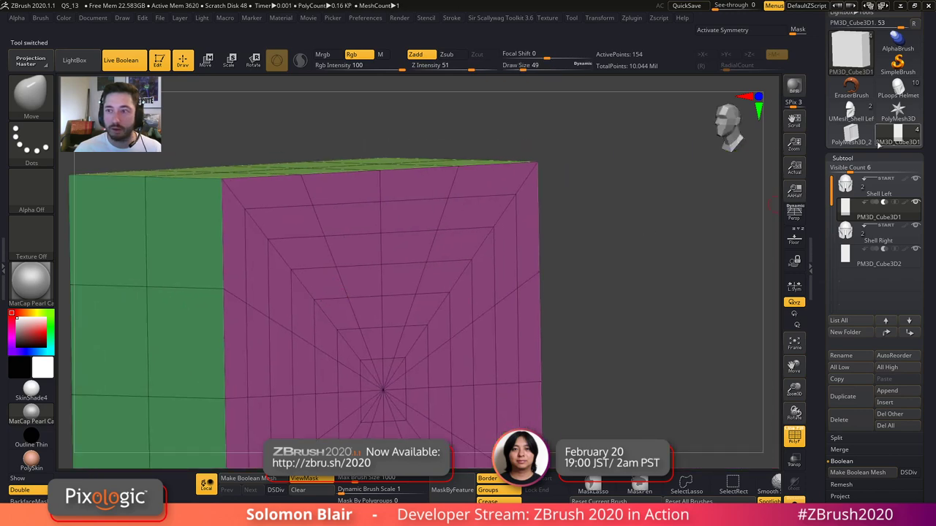
- Return to the UMesh_Shell Left tool and examine the triangulated cut rim from several angles with the polyframe
click(852, 112)
mouse_move(348, 234)
right_down()
mouse_move(407, 242)
mouse_move(438, 281)
right_up()
key(shift+f)
ctrl+right_drag(460, 313, 565, 366)
key(shift+f)
mouse_move(286, 298)
right_down()
mouse_move(296, 242)
mouse_move(245, 181)
mouse_move(359, 209)
right_up()
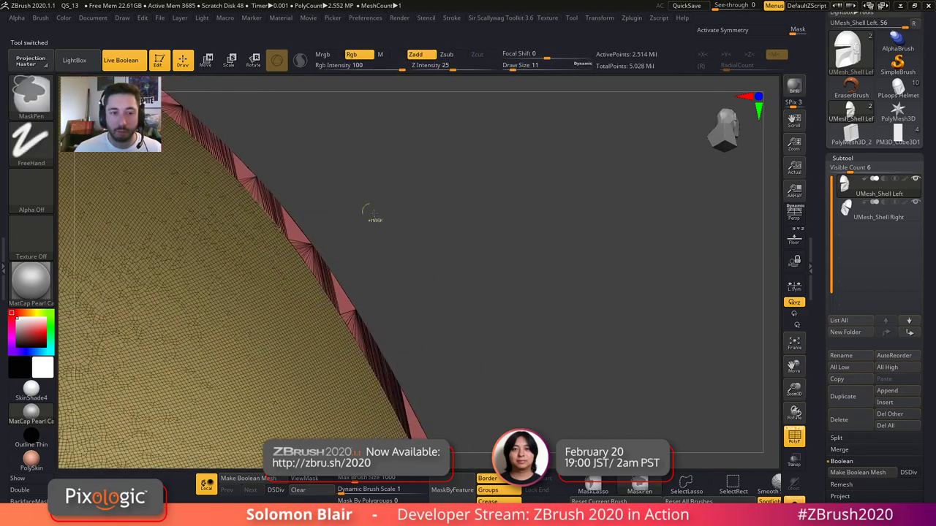
key(shift+f)
mouse_move(368, 272)
right_down()
mouse_move(443, 279)
mouse_move(532, 259)
mouse_move(562, 284)
right_up()
key(shift+f)
key(s)
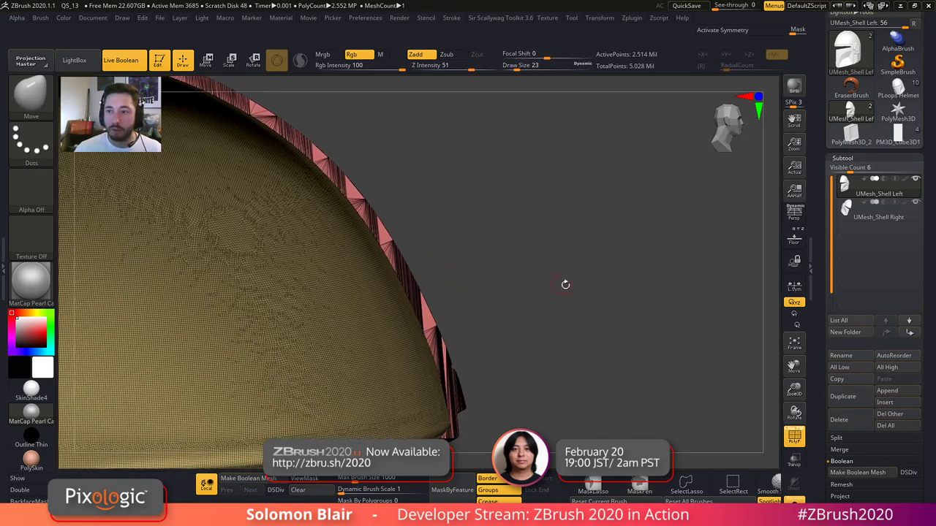
- Switch to the PolyMesh3D star, turn it into a cube primitive and reduce it to one segment per side
click(898, 111)
key(f)
ctrl+right_drag(461, 271, 492, 286)
shift+right_drag(492, 287, 511, 297)
key(ctrl+z)
key(w)
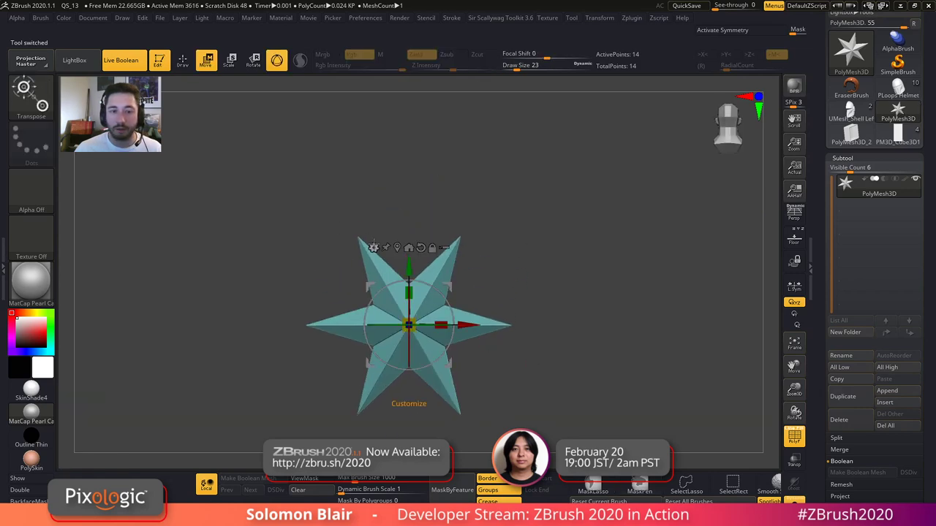
click(373, 246)
click(454, 247)
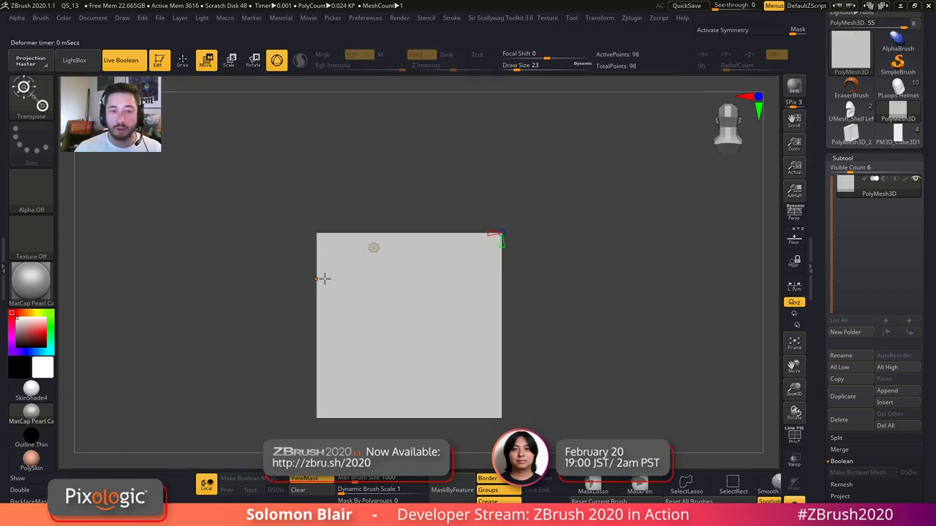
drag(502, 242, 500, 226)
right_drag(501, 226, 578, 260)
drag(433, 204, 423, 202)
- Mask part of the cube and scale its top end inward to form a truncated pyramid
right_drag(344, 208, 241, 177)
ctrl+drag(184, 168, 582, 281)
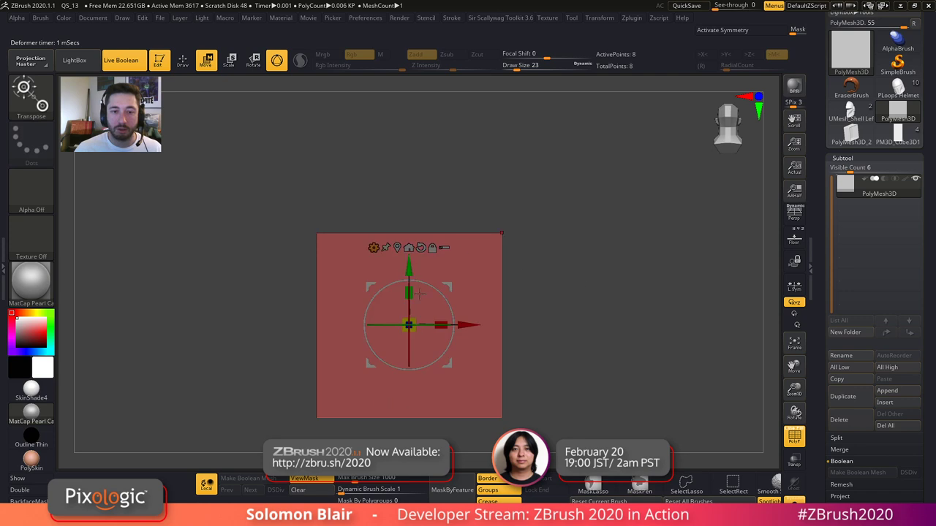
drag(413, 318, 114, 316)
right_drag(113, 315, 143, 325)
drag(143, 325, 164, 341)
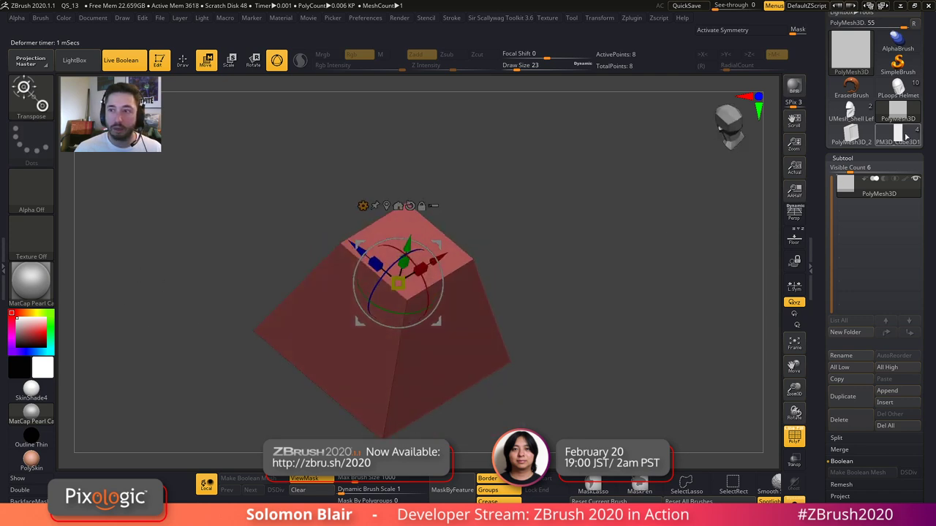
- Switch back to the UMesh_Shell Left tool and examine the wall thickness along its upper cut rim
click(856, 121)
mouse_move(537, 300)
ctrl+right_down()
mouse_move(550, 322)
mouse_move(545, 343)
mouse_move(537, 266)
mouse_move(343, 208)
mouse_move(375, 245)
ctrl+right_up()
key(shift+f)
ctrl+right_drag(374, 245, 383, 293)
right_drag(383, 293, 382, 280)
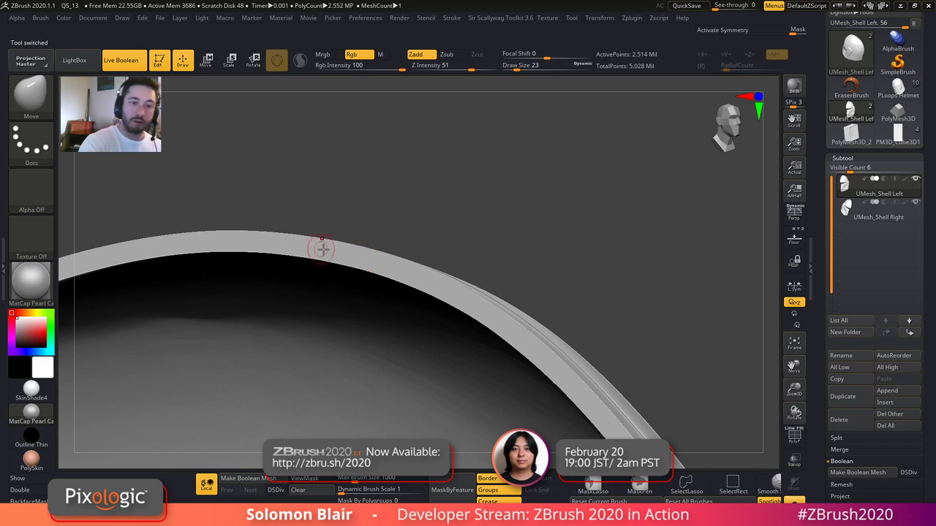
- Switch to the truncated pyramid, frame it and adjust its proportions with the gizmo
click(897, 112)
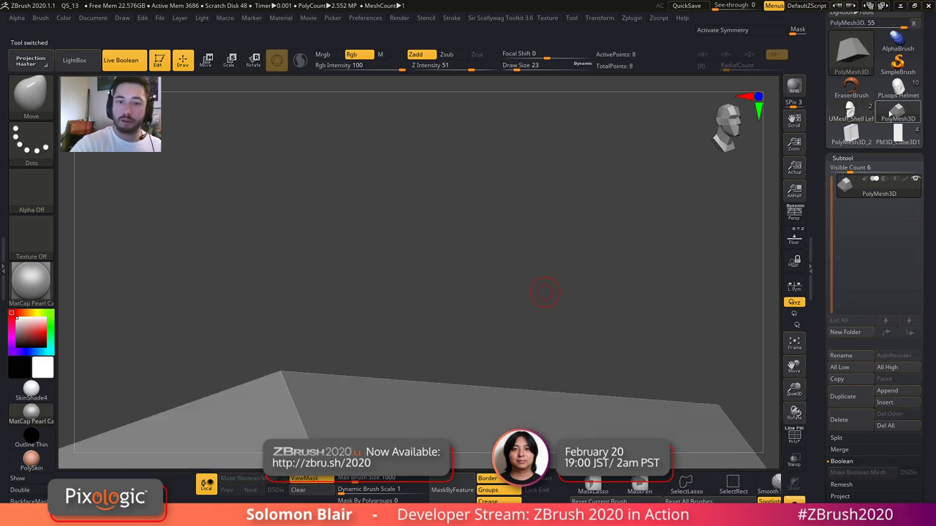
ctrl+right_drag(506, 233, 463, 209)
key(f)
shift+right_drag(649, 309, 584, 320)
ctrl+right_drag(583, 320, 559, 320)
key(w)
drag(444, 273, 524, 276)
drag(414, 306, 427, 272)
- Duplicate the truncated pyramid as a second subtool, select the copy, turn on transparency and turn off the polyframe
right_drag(650, 307, 634, 197)
alt+right_drag(635, 197, 611, 236)
ctrl+right_drag(611, 235, 626, 294)
right_drag(626, 294, 589, 273)
key(shift+f)
drag(384, 259, 386, 258)
key(q)
mouse_move(611, 375)
ctrl+right_down()
mouse_move(618, 340)
mouse_move(580, 341)
mouse_move(595, 351)
mouse_move(590, 342)
ctrl+right_up()
key(shift+f)
key(shift+f)
click(849, 405)
key(w)
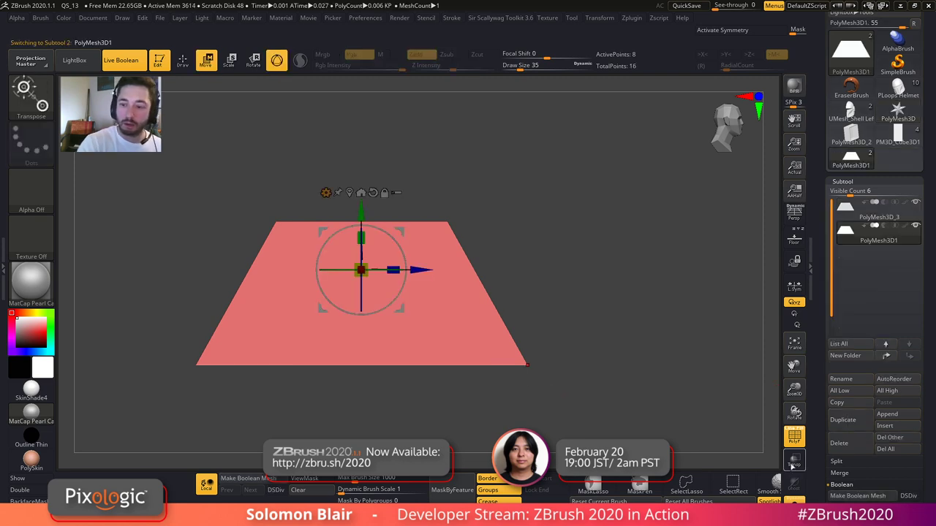
key(shift+f)
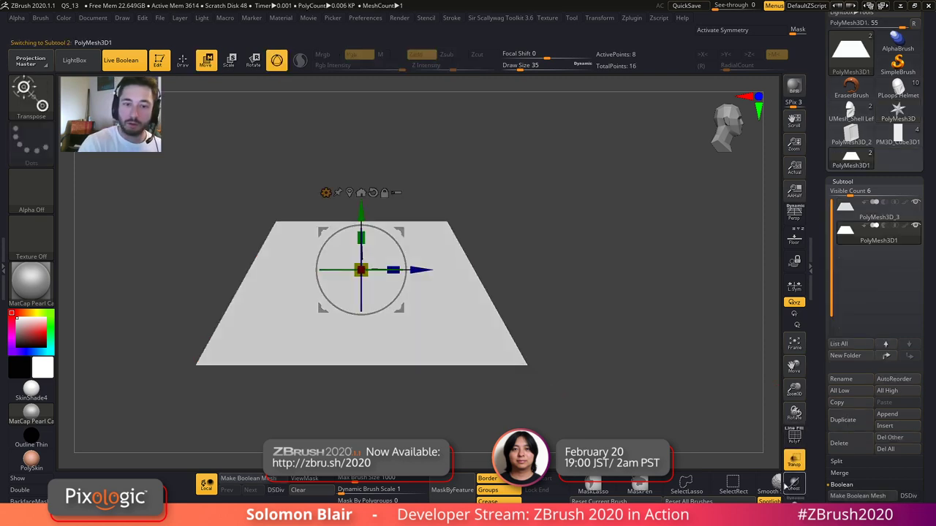
- Try scaling the duplicate up uniformly around the original pyramid and undo the scaling
drag(363, 269, 381, 258)
mouse_move(540, 179)
ctrl+right_down()
mouse_move(544, 229)
mouse_move(541, 202)
ctrl+right_up()
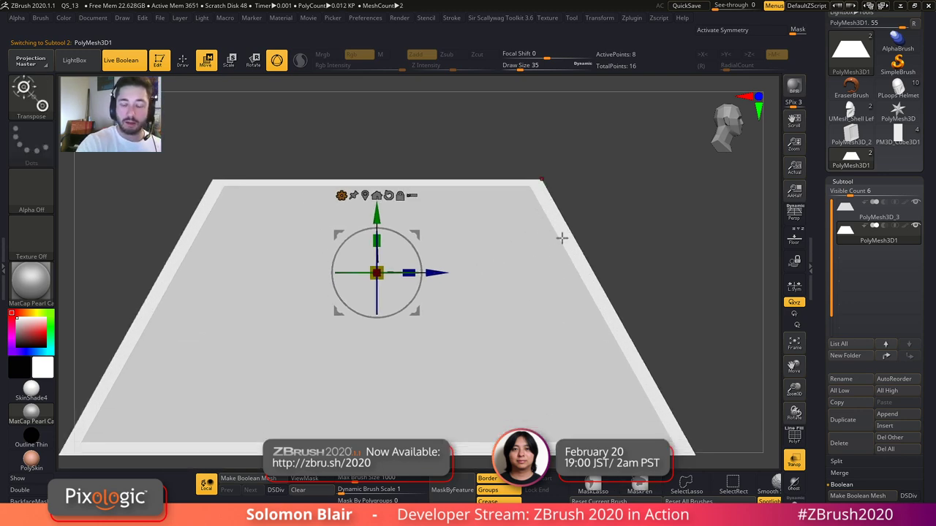
ctrl+right_drag(562, 238, 536, 203)
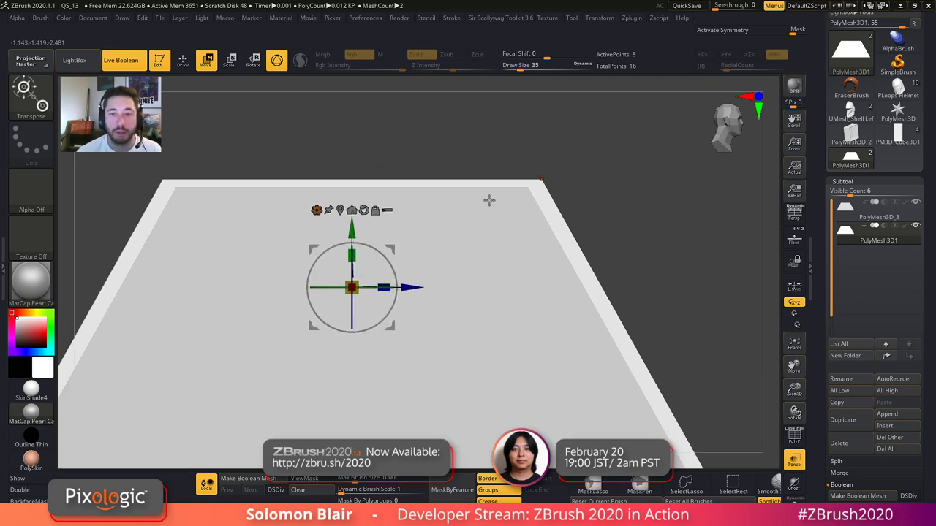
drag(355, 286, 389, 271)
key(ctrl+z)
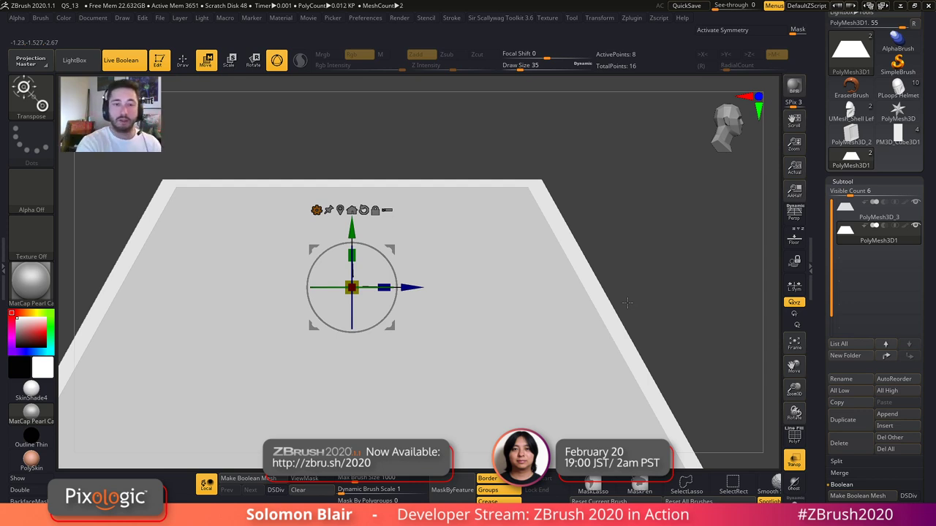
key(ctrl+z)
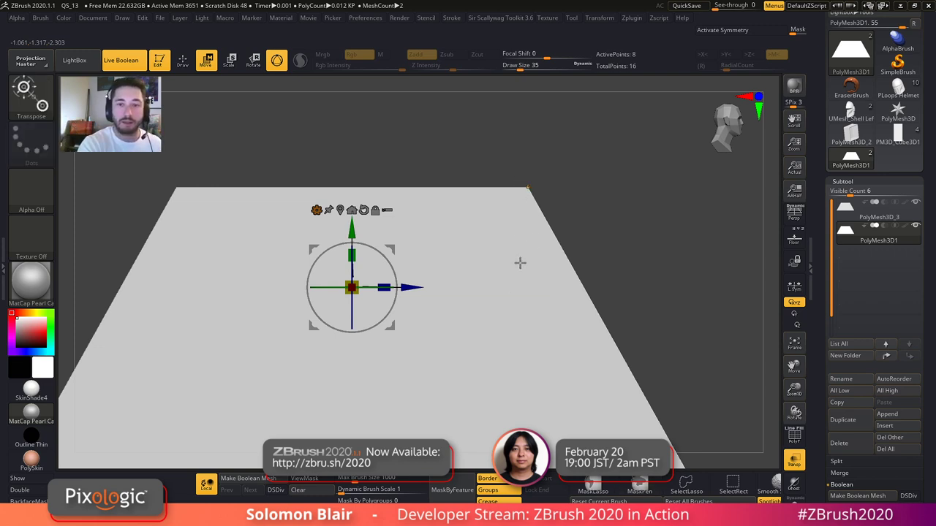
- Scale the duplicate slightly larger than the original again, try shifting it upward and undo the last adjustment
drag(353, 287, 379, 269)
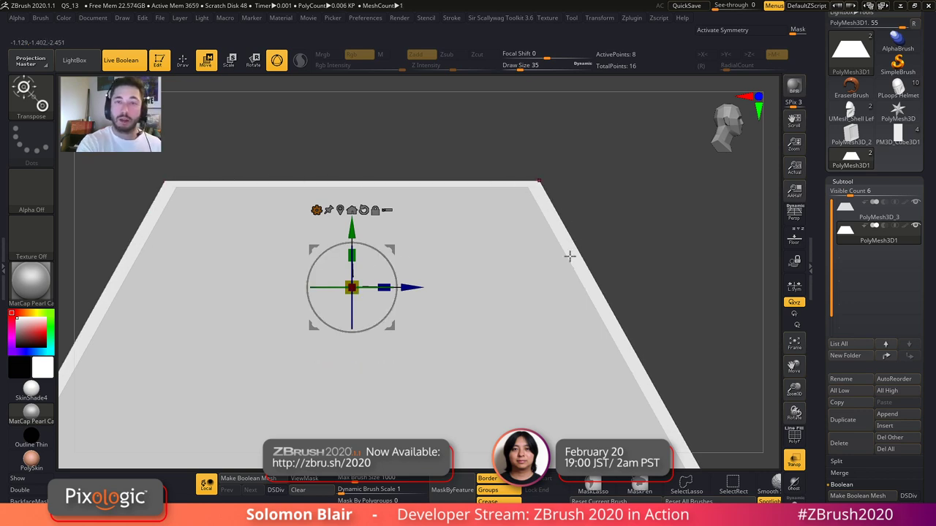
drag(356, 282, 364, 270)
ctrl+right_drag(518, 249, 560, 258)
alt+right_drag(560, 258, 534, 303)
drag(428, 218, 429, 216)
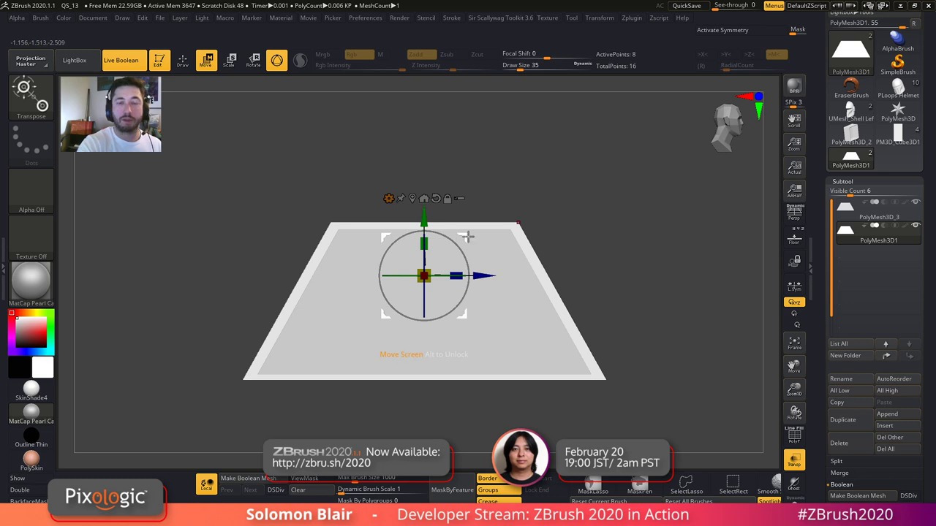
key(ctrl+z)
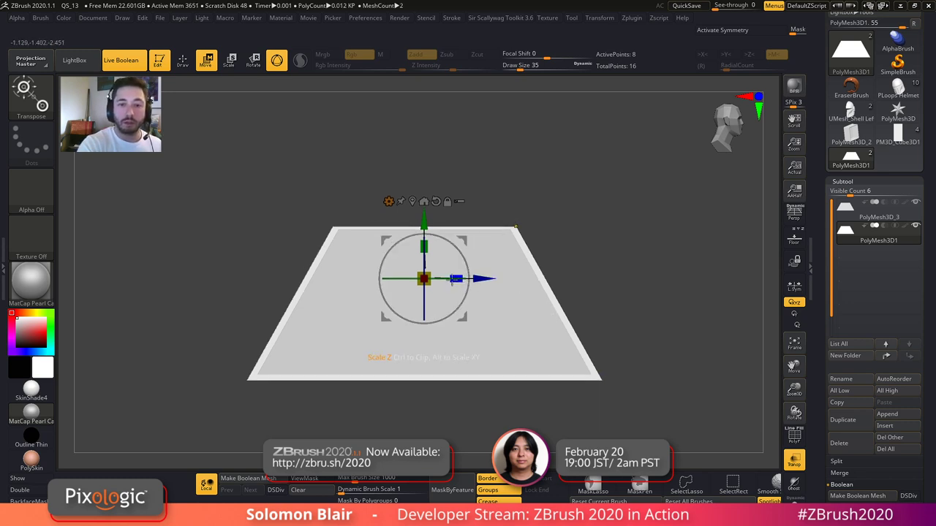
- Turn on the polyframe and examine the scaled duplicate around the inner pyramid from an angle
mouse_move(553, 251)
alt+right_down()
mouse_move(547, 292)
mouse_move(579, 301)
mouse_move(573, 280)
mouse_move(579, 322)
mouse_move(515, 312)
alt+right_up()
key(q)
key(shift+f)
ctrl+right_drag(515, 312, 545, 332)
key(s)
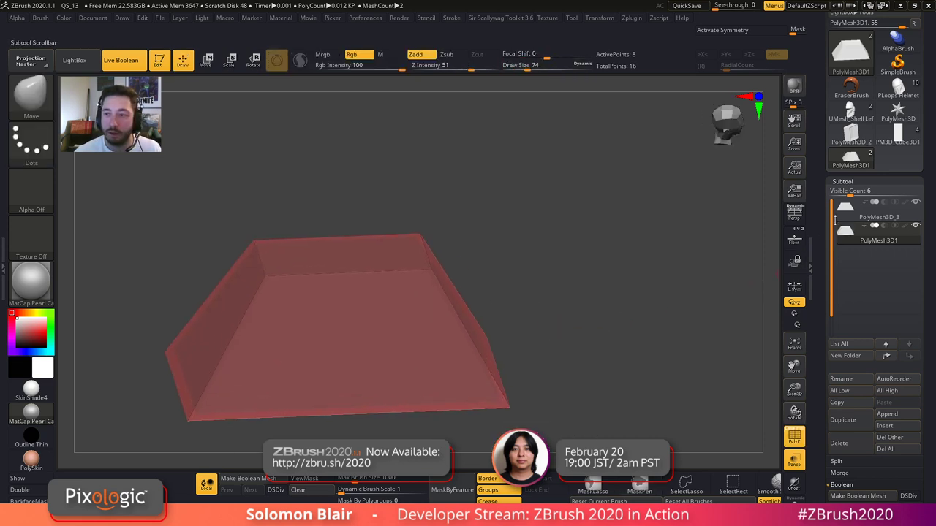
- Select the original PolyMesh3D_3 subtool and examine the uneven gap to the scaled outer copy
click(857, 212)
key(shift+f)
key(shift+f)
key(s)
drag(525, 316, 533, 317)
alt+right_drag(545, 330, 562, 338)
key(s)
drag(568, 342, 573, 342)
mouse_move(630, 379)
alt+right_down()
mouse_move(638, 367)
mouse_move(570, 339)
alt+right_up()
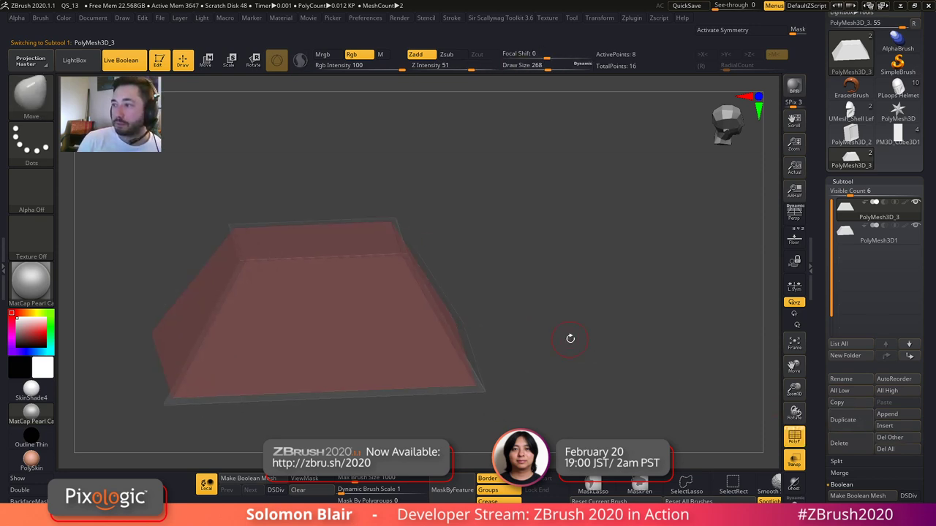
shift+drag(570, 338, 546, 305)
- Undo the scaling of the outer copy and check the history of both pyramid subtools
key(ctrl+z)
key(ctrl+z)
key(ctrl+z)
key(ctrl+z)
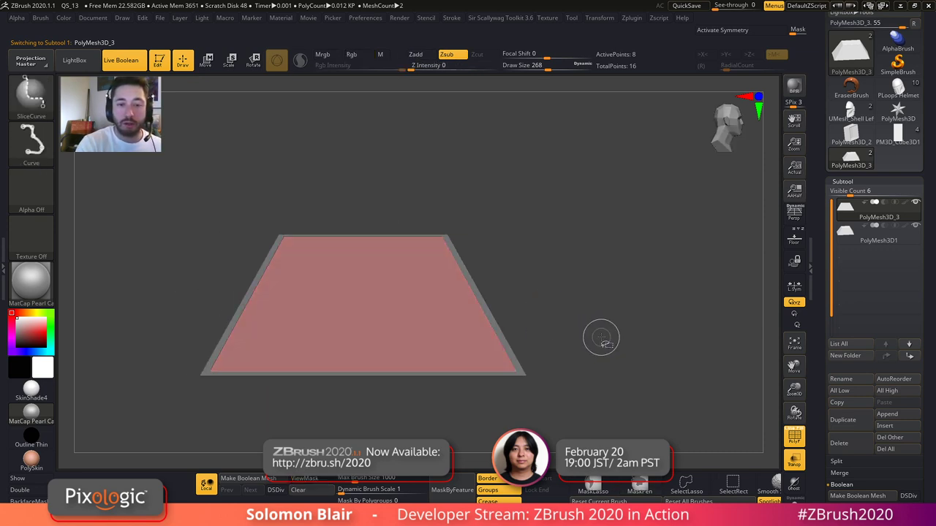
click(842, 234)
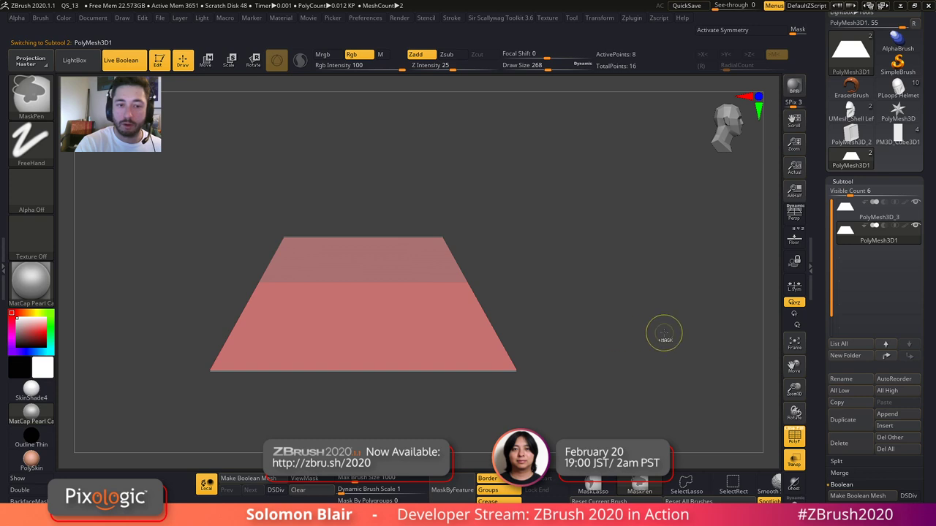
ctrl+right_drag(557, 352, 622, 361)
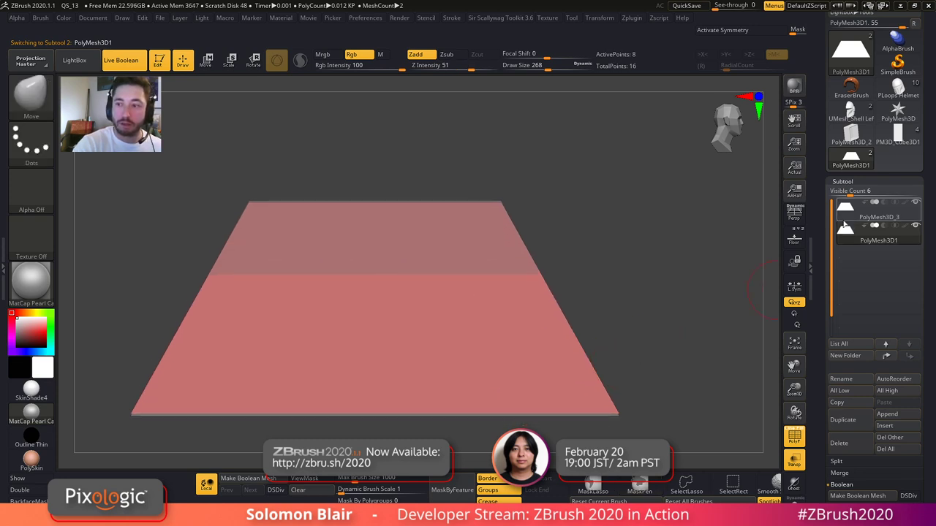
click(848, 212)
key(ctrl+z)
key(ctrl+shift+z)
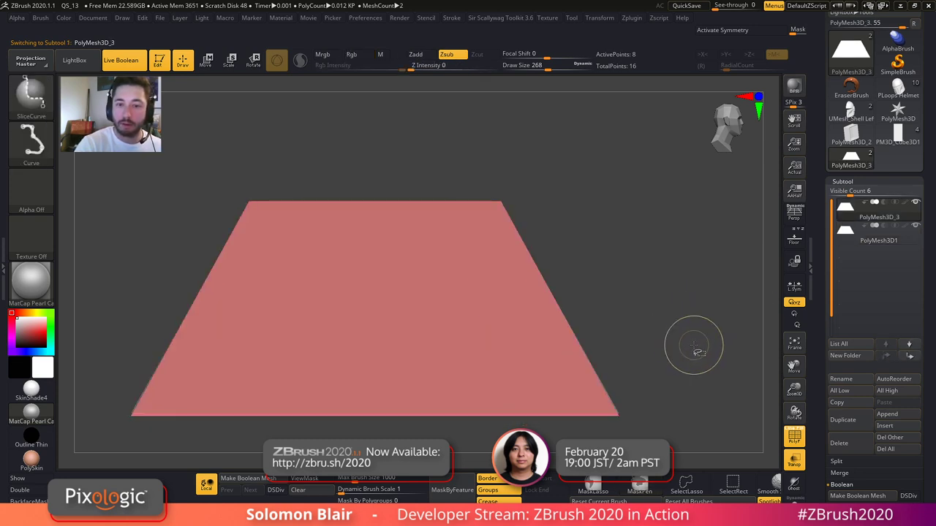
- Delete the PolyMesh3D1 subtool and make a fresh duplicate of the original pyramid
click(849, 238)
click(848, 446)
click(834, 465)
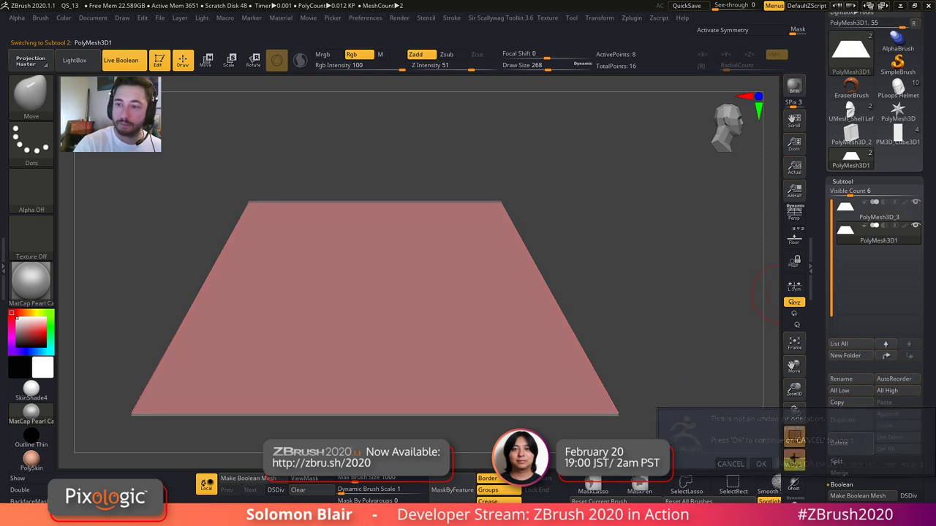
click(844, 419)
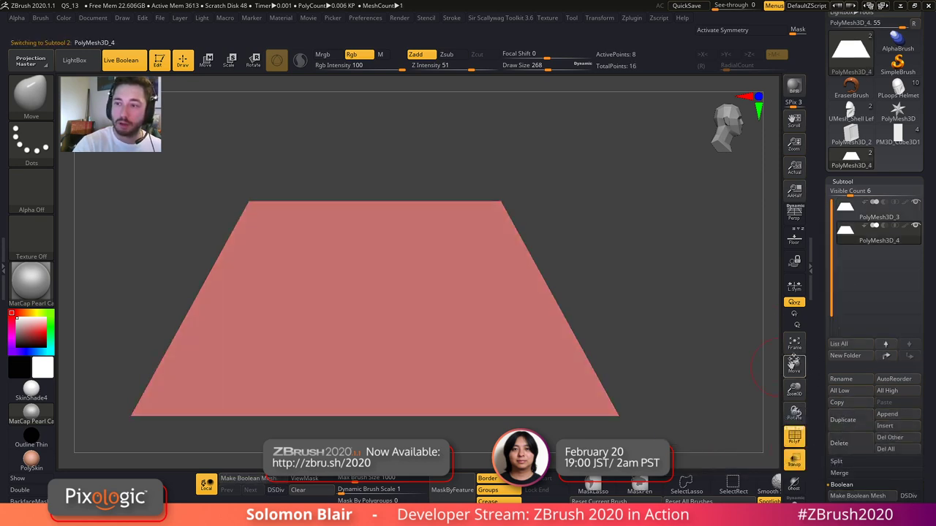
- Inflate the new duplicate slightly with the Inflate deformation
click(868, 182)
drag(885, 296, 880, 269)
click(849, 222)
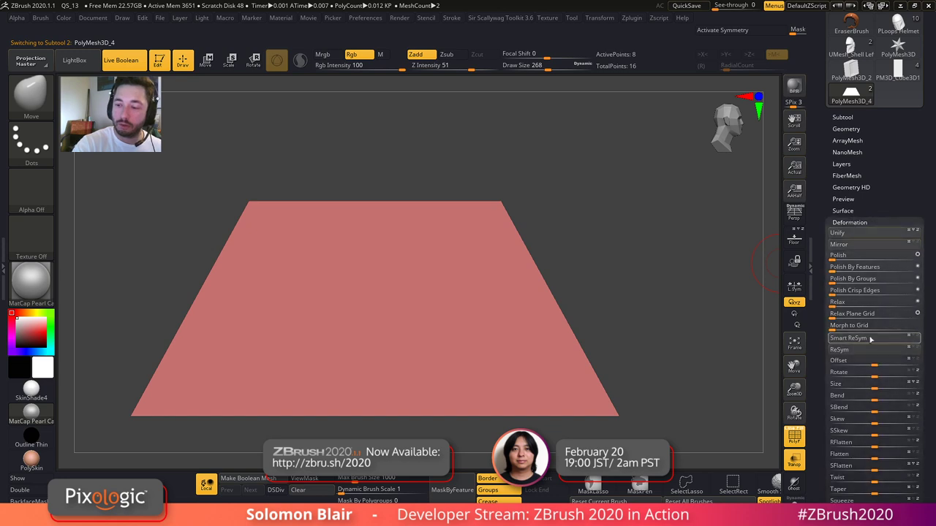
scroll(877, 344, down, 5)
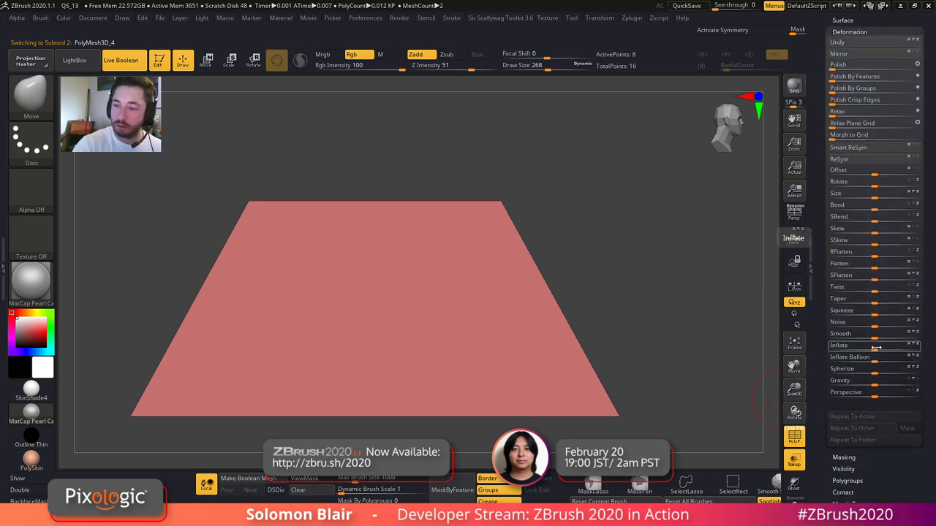
click(878, 345)
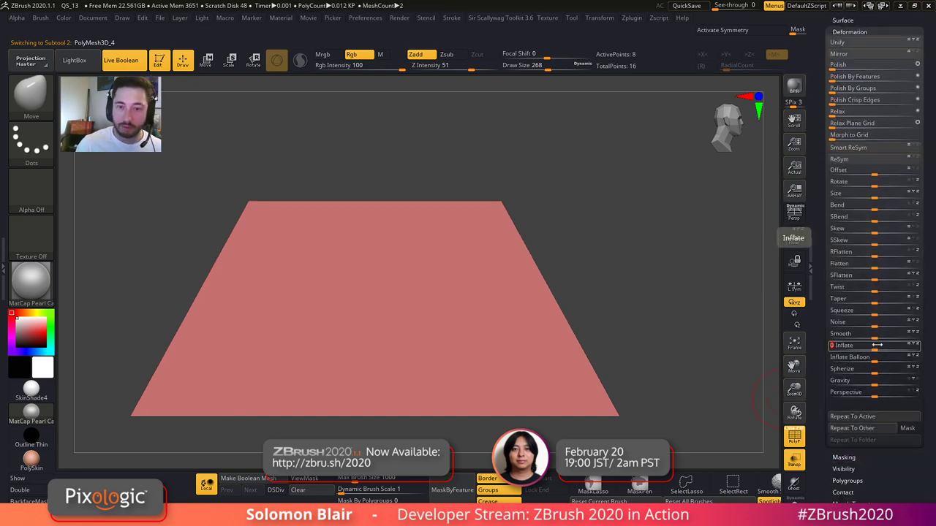
key(Return)
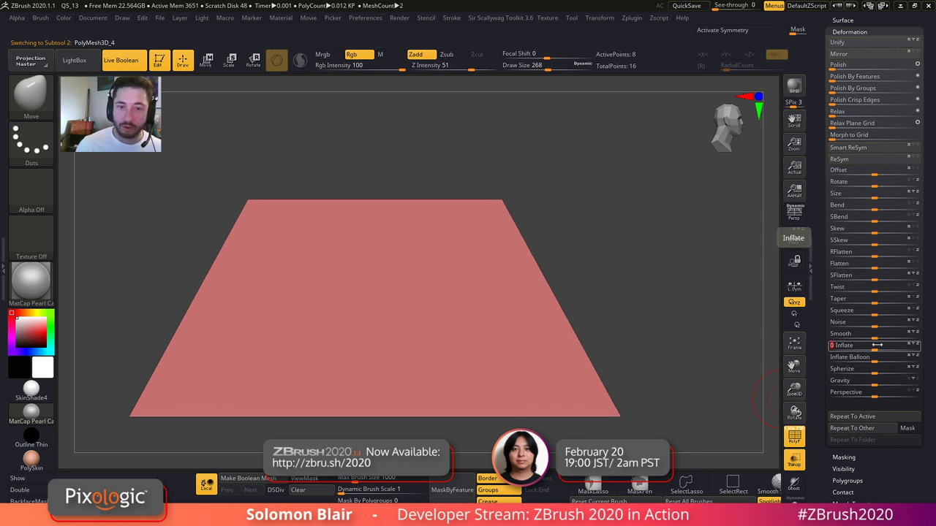
- Redo the duplicate pyramid's inflation with the Inflate deformation and examine the gap along its edges
drag(878, 345, 877, 345)
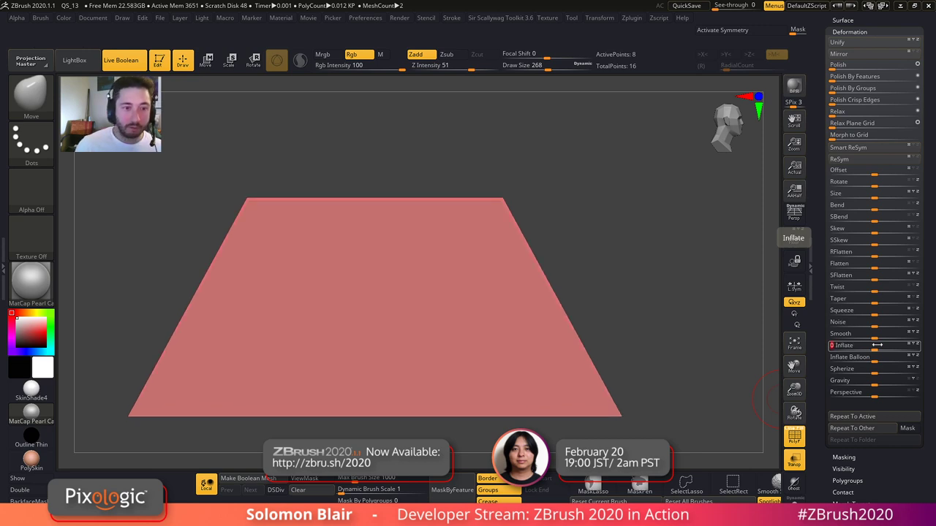
key(ctrl+z)
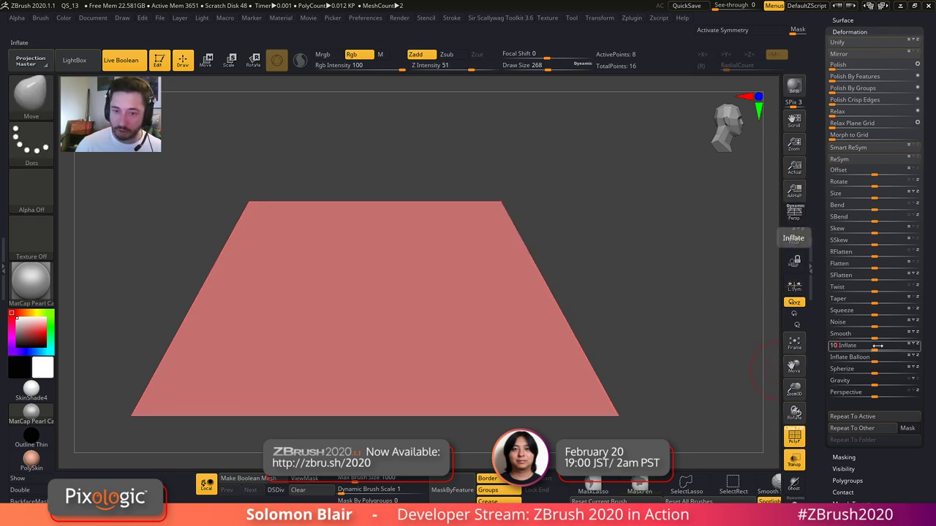
drag(877, 345, 877, 345)
ctrl+right_drag(207, 384, 265, 381)
alt+right_drag(355, 373, 331, 216)
alt+right_drag(331, 216, 321, 305)
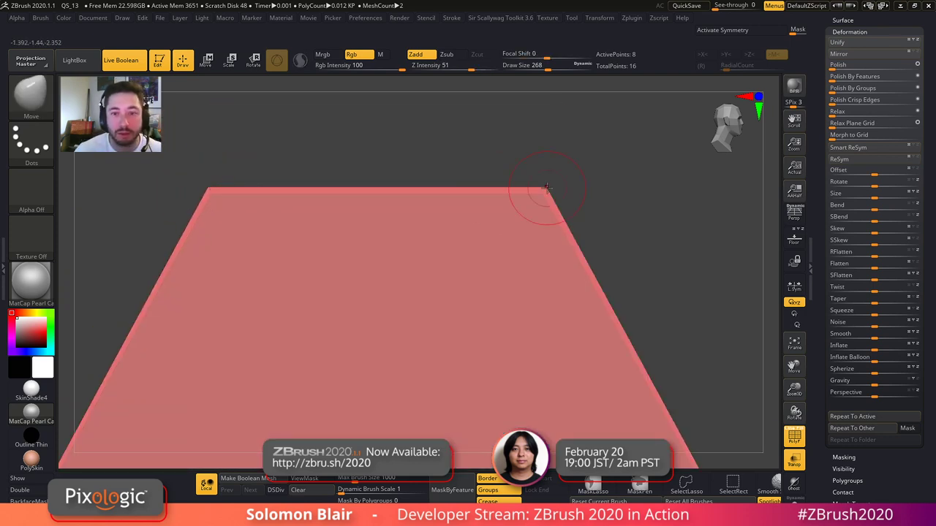
alt+right_drag(596, 314, 534, 281)
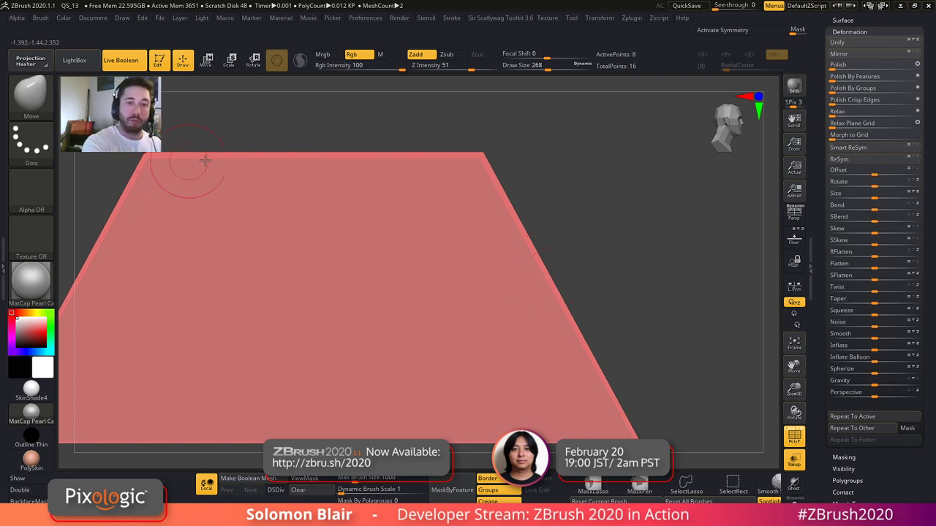
alt+right_drag(516, 255, 551, 337)
- Lower the gizmo on the duplicate pyramid, try inflating it from there, and undo back to the uninflated shape
ctrl+right_drag(552, 337, 687, 367)
key(w)
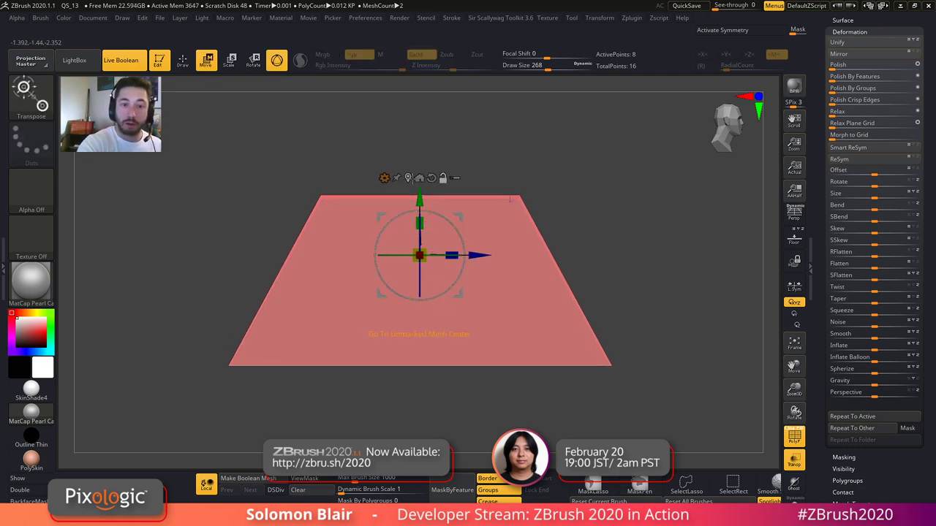
alt+drag(419, 198, 419, 226)
drag(422, 279, 436, 266)
key(ctrl+z)
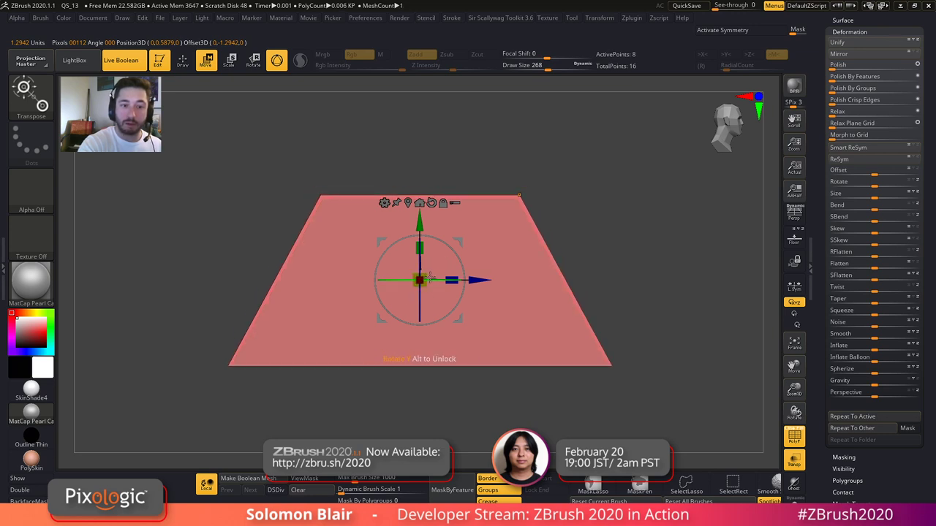
key(ctrl+z)
key(ctrl+z)
key(ctrl+shift+z)
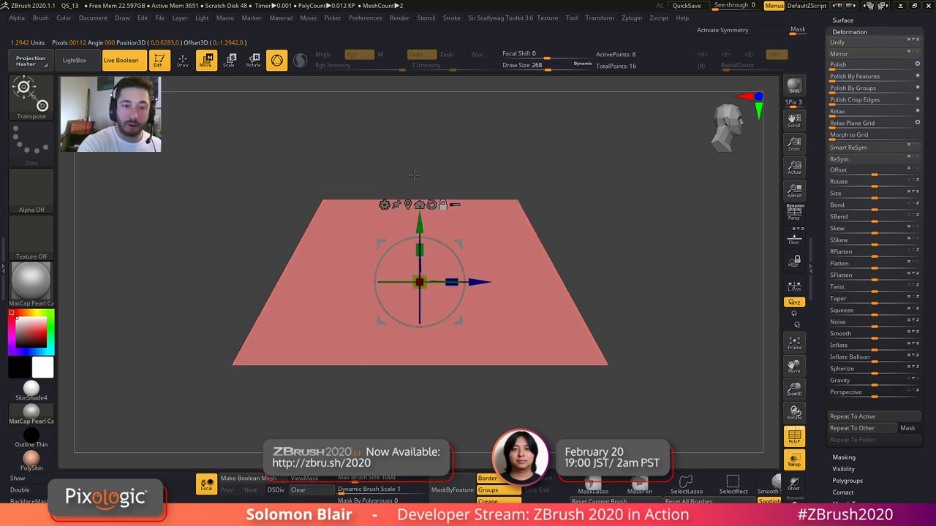
- Try inflating the duplicate pyramid again with the transform gizmo and view it from the front
drag(426, 278, 435, 272)
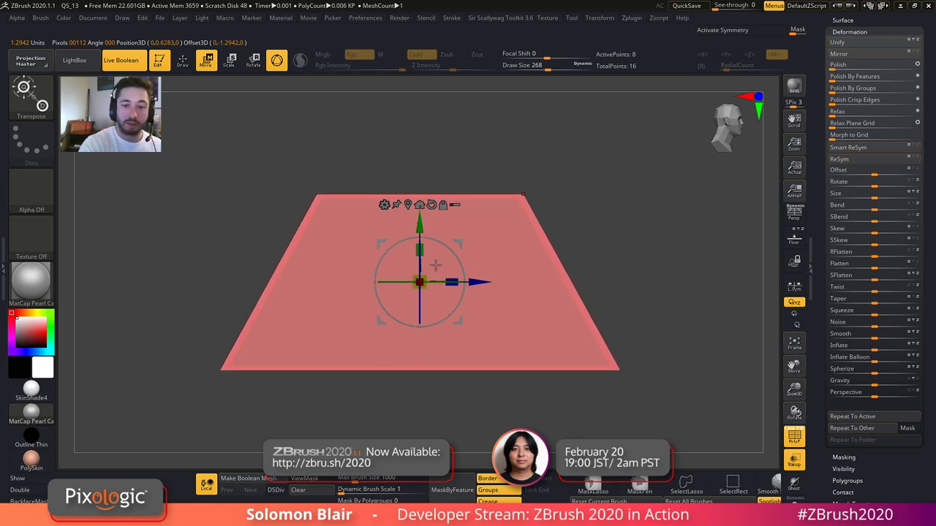
key(ctrl+z)
mouse_move(427, 277)
mouse_down()
mouse_move(450, 263)
mouse_move(439, 275)
mouse_up()
mouse_move(542, 287)
right_down()
mouse_move(315, 290)
mouse_move(402, 309)
right_up()
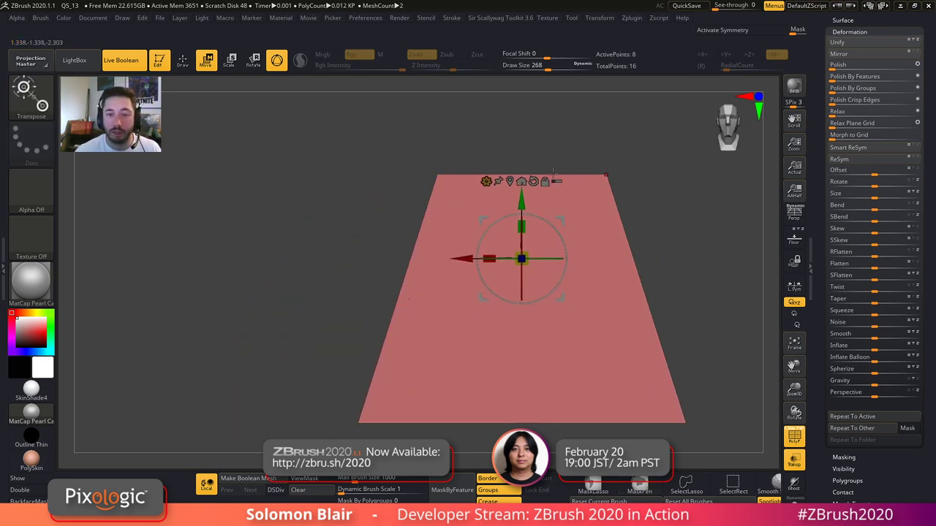
right_drag(407, 235, 426, 238)
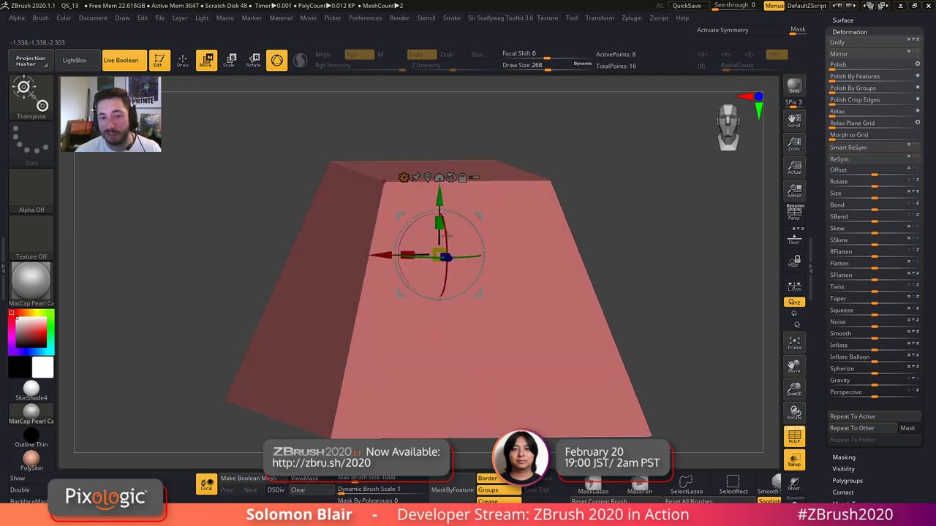
- Turn on X symmetry for the duplicate pyramid and check it in isolation from the front and side
alt+click(428, 179)
right_drag(292, 232, 212, 245)
key(x)
click(715, 32)
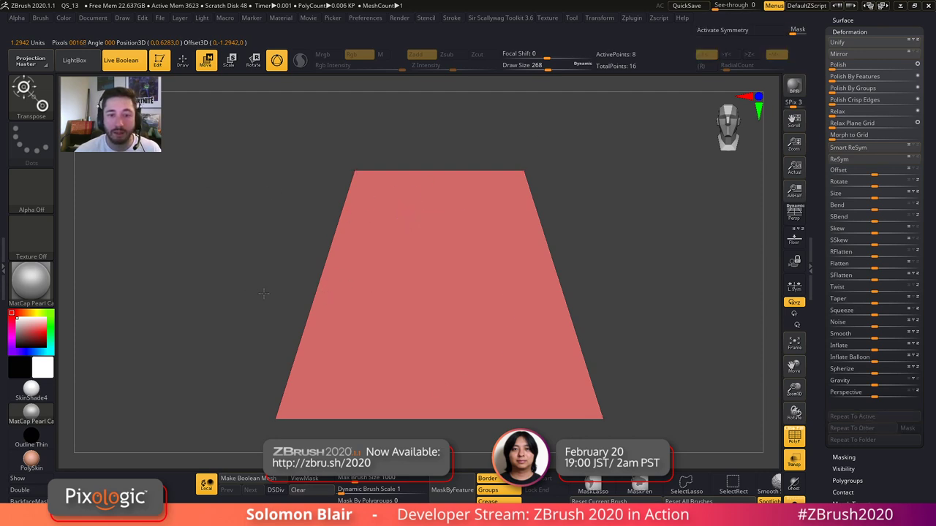
shift+right_drag(253, 290, 457, 271)
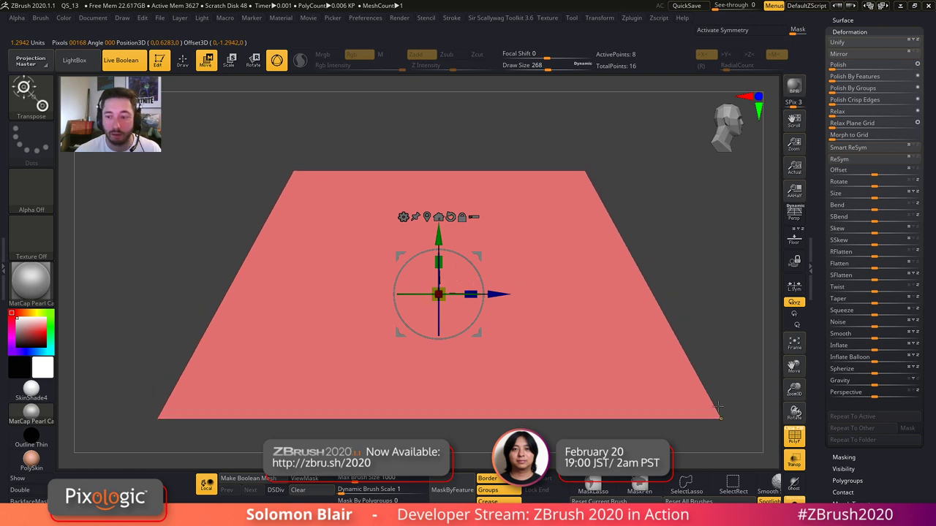
click(795, 508)
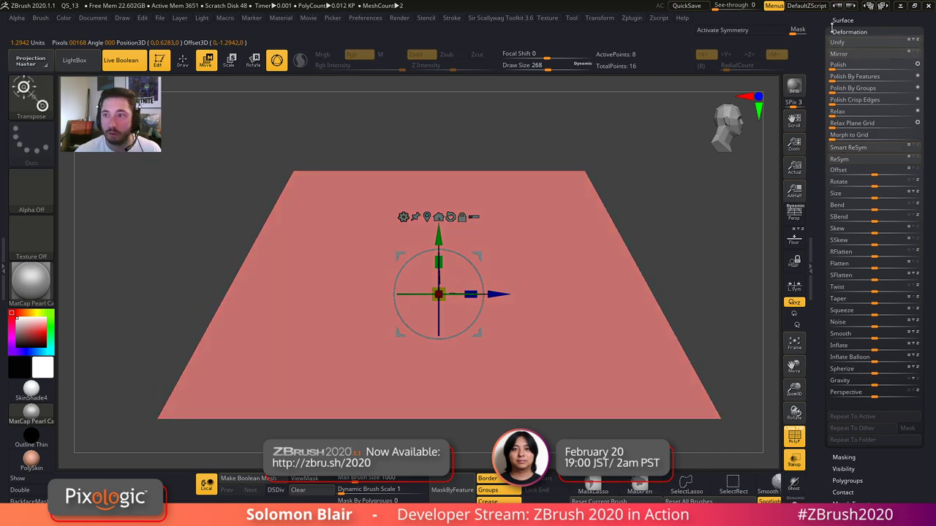
- Compare the PolyMesh3D_3 and PolyMesh3D_4 subtools by switching between them and toggling the polyframe
drag(832, 26, 828, 113)
drag(841, 42, 840, 109)
click(840, 80)
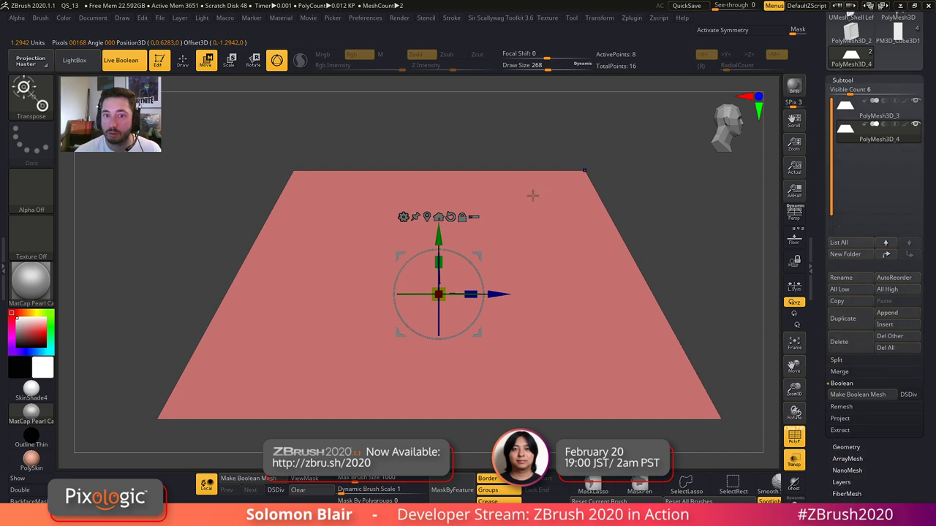
click(846, 109)
click(844, 138)
key(shift+f)
key(shift+f)
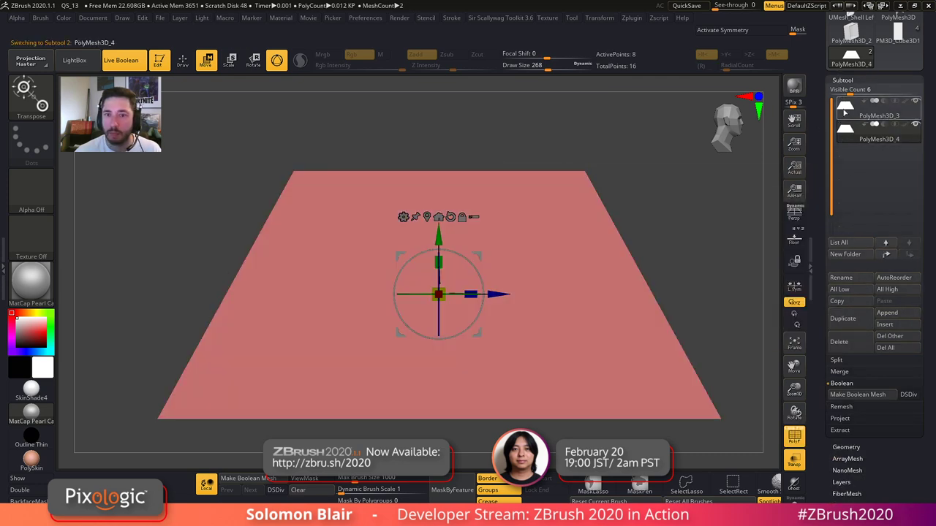
click(844, 110)
key(shift+f)
key(shift+f)
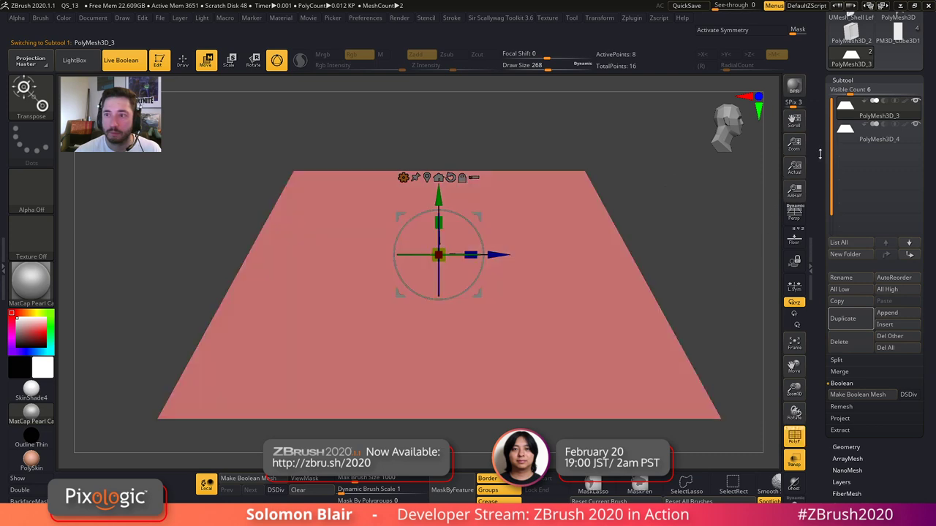
click(846, 134)
right_drag(452, 277, 476, 279)
drag(419, 285, 420, 291)
key(ctrl+z)
shift+right_drag(597, 286, 585, 282)
click(427, 219)
alt+click(444, 245)
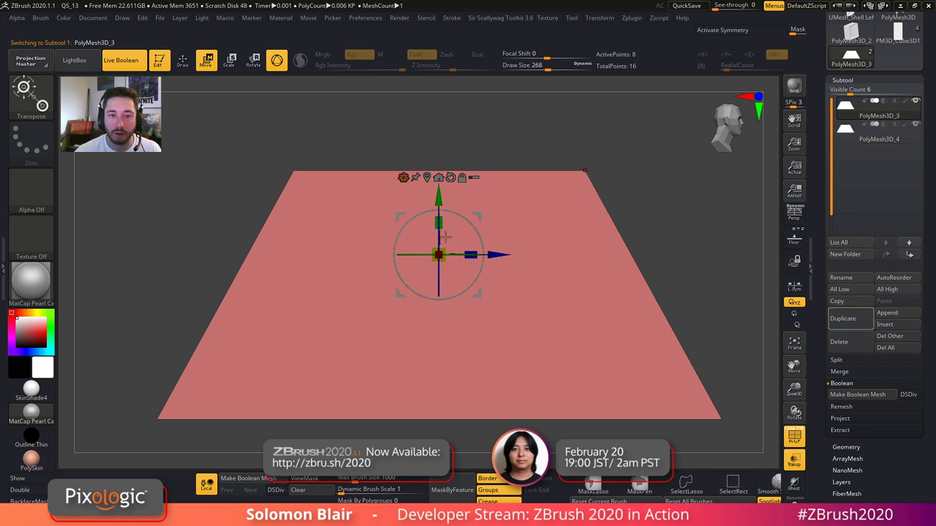
- Select PolyMesh3D_4, try inflating it with the gizmo, and undo the inflation
click(846, 135)
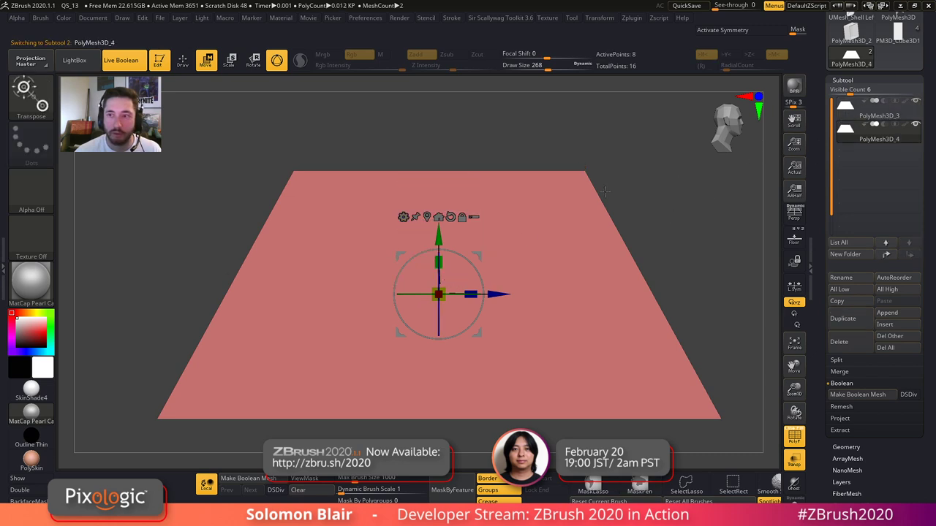
click(426, 216)
mouse_move(440, 294)
mouse_down()
mouse_move(454, 281)
mouse_move(448, 285)
mouse_up()
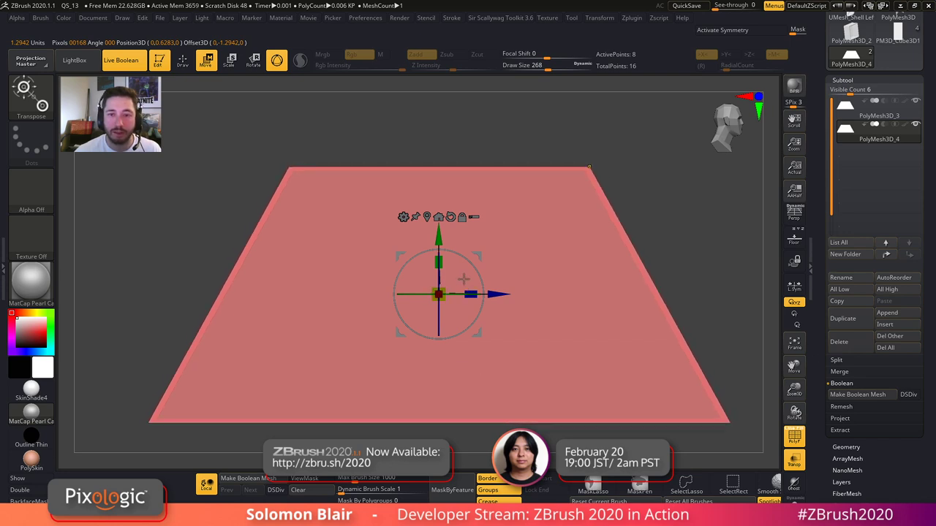
key(ctrl+z)
- Show the floor grid with its helmet reference image and open the Deformation settings
click(841, 80)
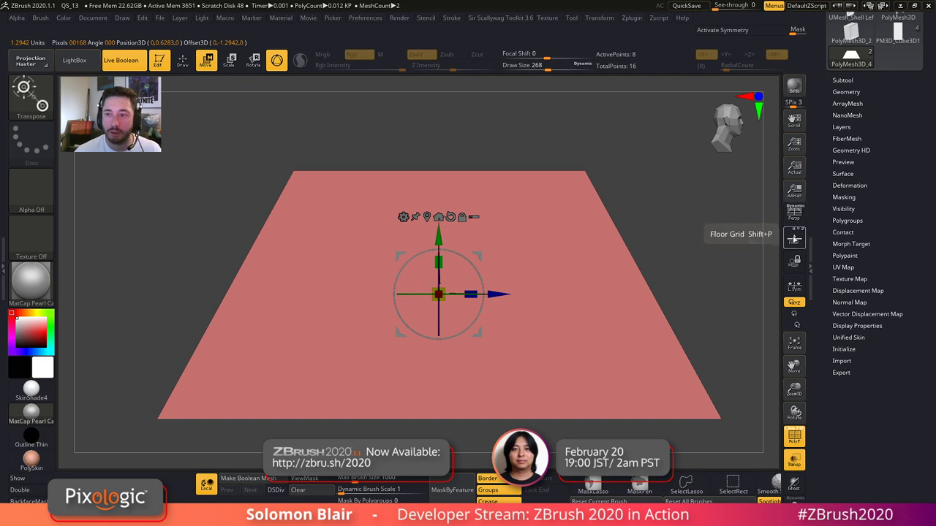
click(794, 238)
click(864, 185)
drag(872, 165, 863, 73)
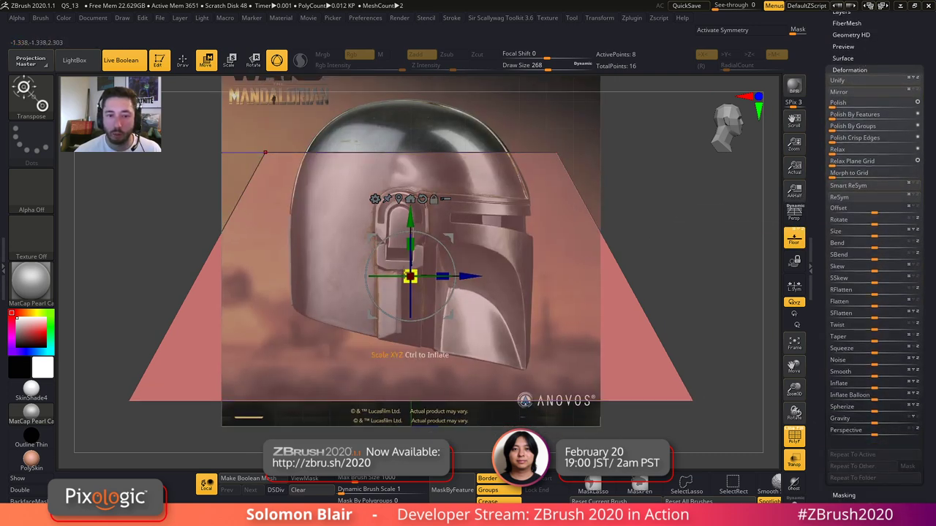
drag(664, 345, 531, 245)
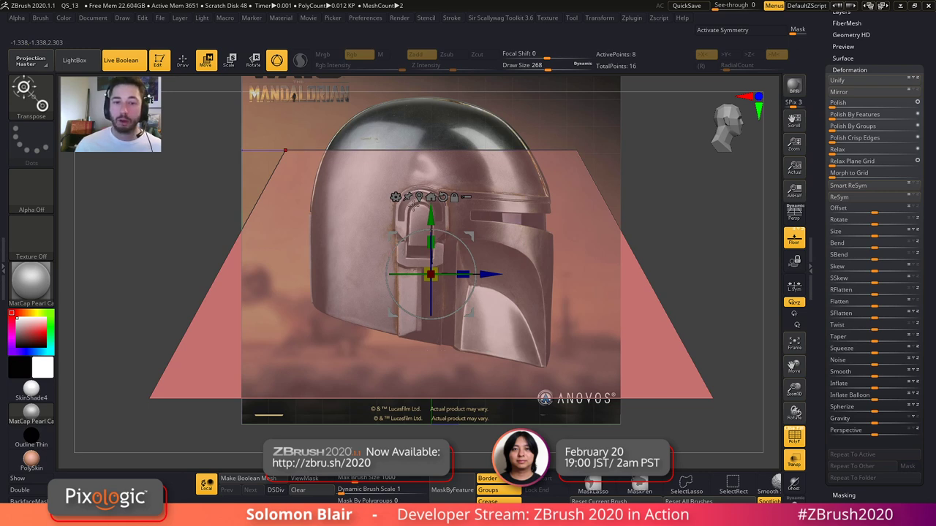
- Close the Deformation settings and turn off the polyframe, transparency and floor grid
click(850, 70)
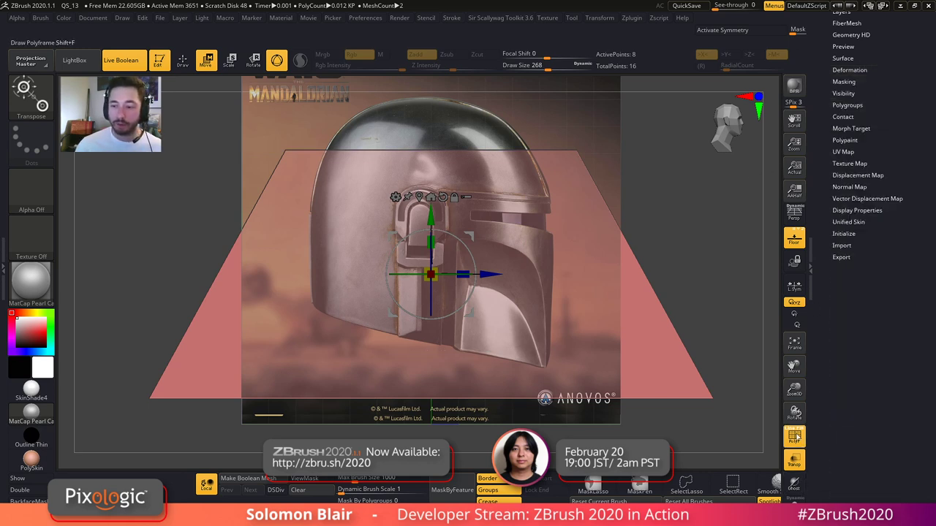
click(797, 437)
click(795, 460)
click(793, 239)
alt+drag(641, 237, 582, 268)
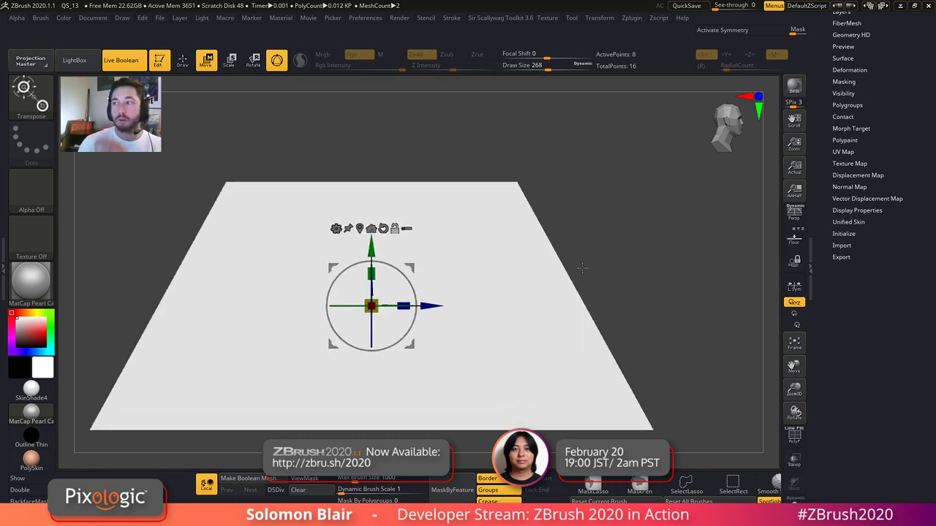
scroll(853, 56, up, 2)
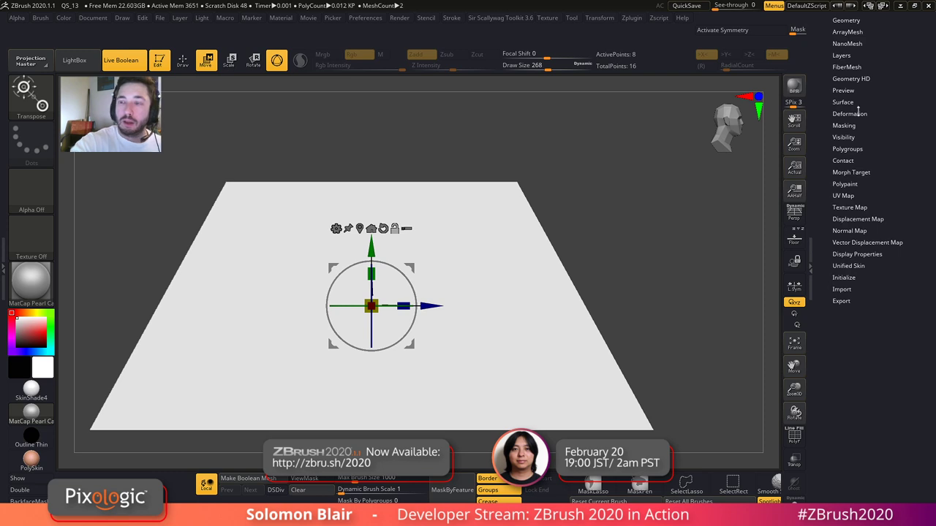
- Inflate PolyMesh3D_4 slightly with the gizmo, with the polyframe and transparency turned on
key(shift+f)
scroll(850, 62, up, 2)
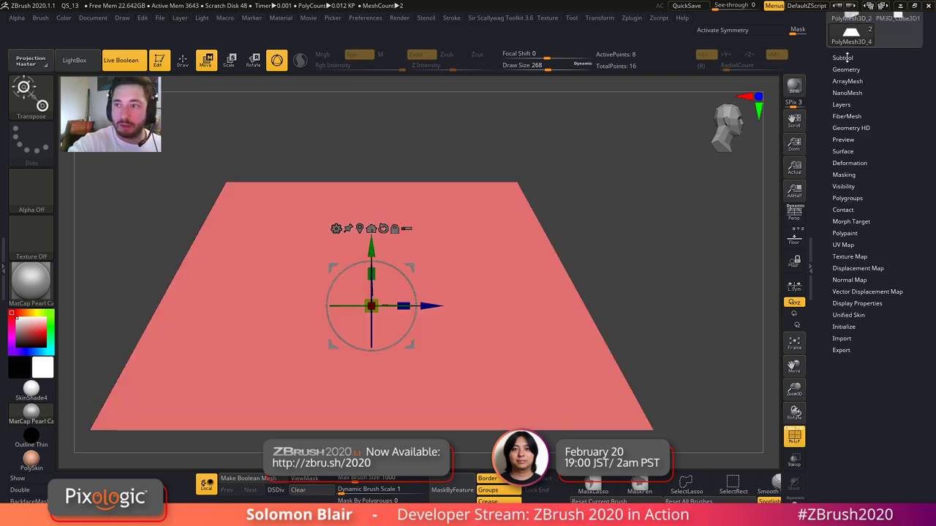
drag(878, 146, 879, 148)
click(849, 164)
mouse_move(388, 284)
mouse_down()
mouse_move(395, 273)
mouse_move(390, 282)
mouse_up()
click(803, 459)
alt+right_drag(528, 204, 562, 226)
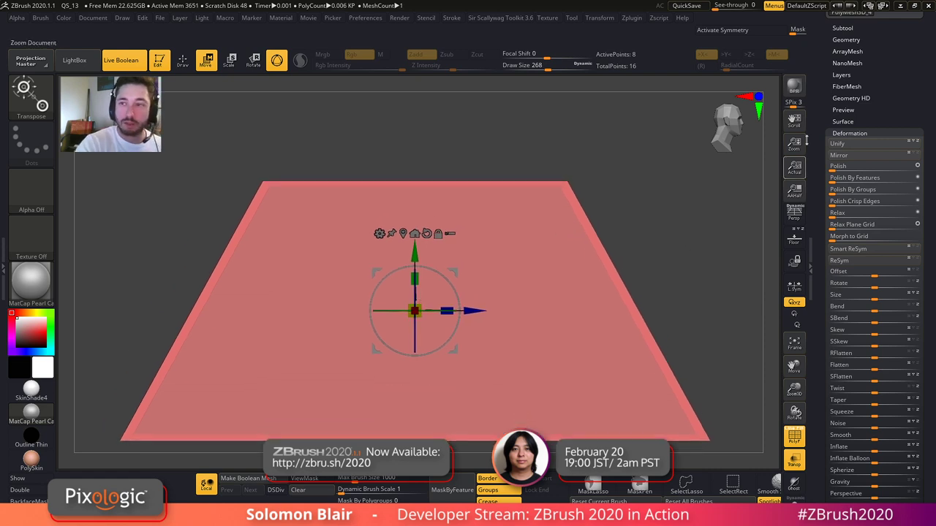
- Examine the wall gap between the pyramid and its inflated copy from the side and front without the polyframe
click(843, 29)
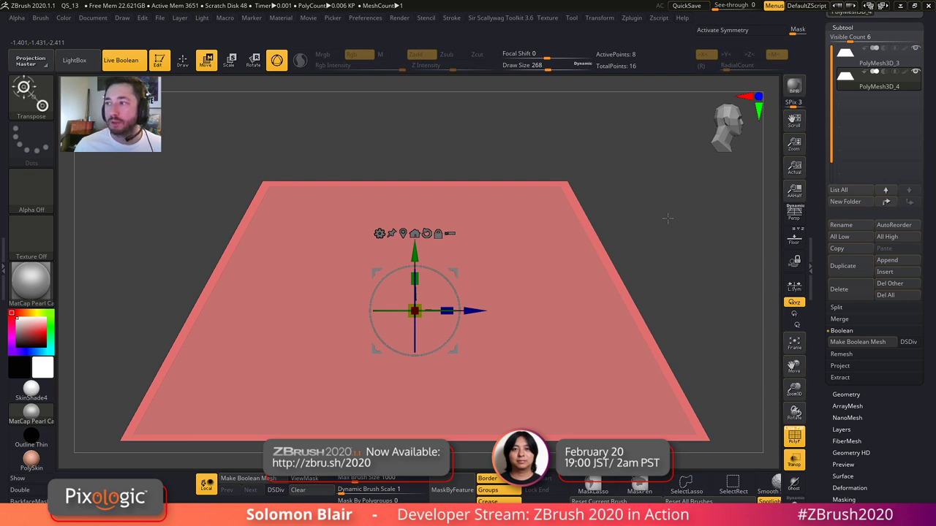
key(q)
key(shift+f)
key(s)
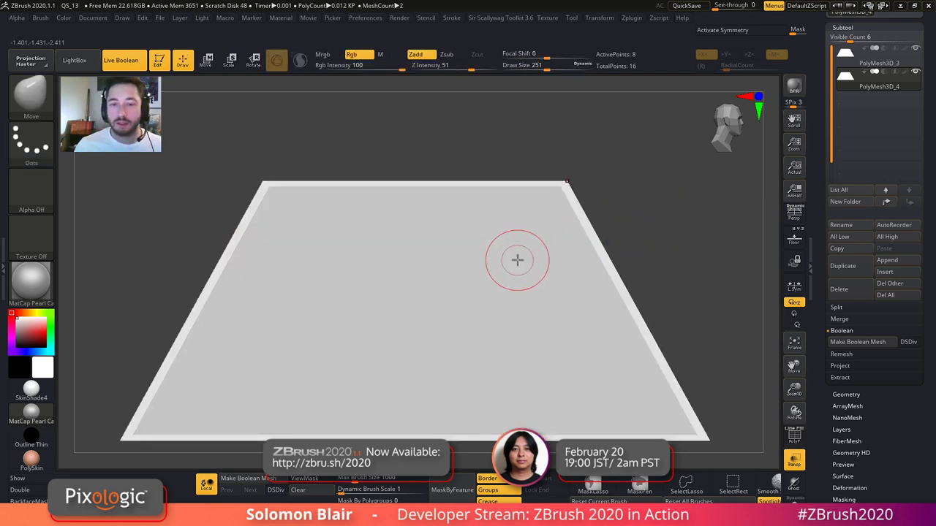
key(shift+f)
key(s)
drag(514, 261, 509, 261)
key(x)
key(x)
key(w)
mouse_move(466, 272)
right_down()
mouse_move(188, 272)
mouse_move(201, 284)
right_up()
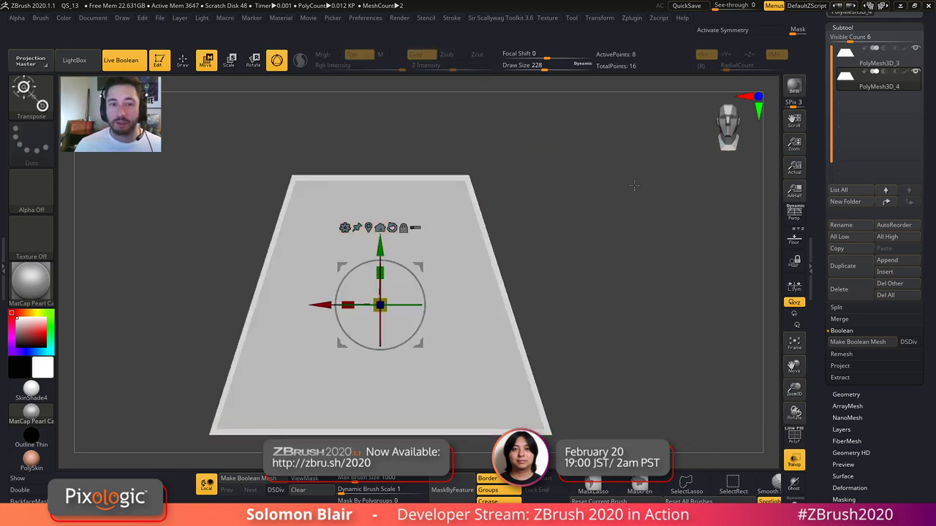
- Inspect the PolyMesh3D_3 and PolyMesh3D_4 subtools with the polyframe and transparency shown
alt+right_drag(593, 234, 639, 231)
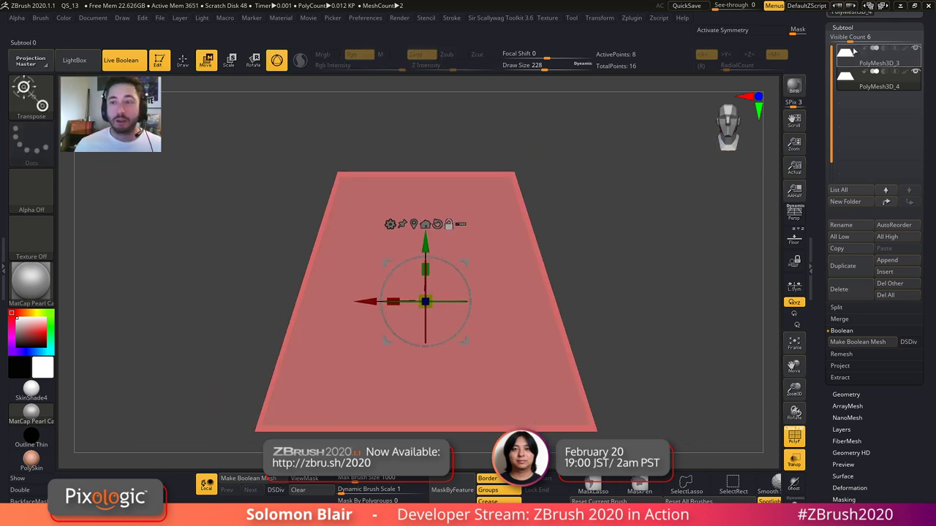
click(849, 79)
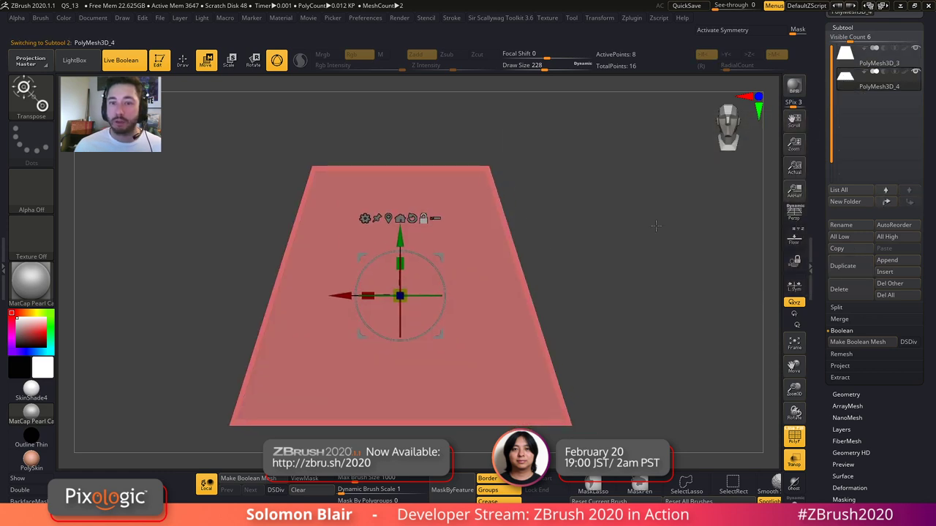
mouse_move(841, 58)
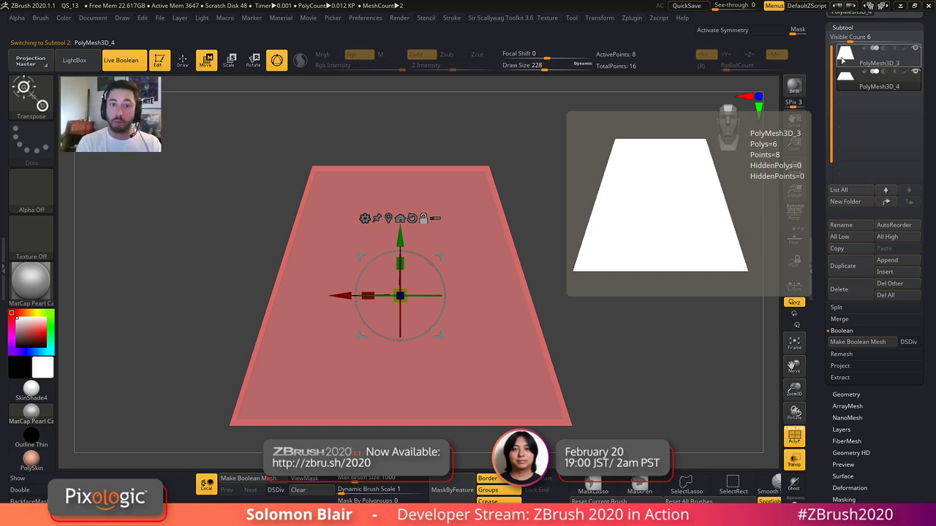
alt+drag(734, 243, 728, 279)
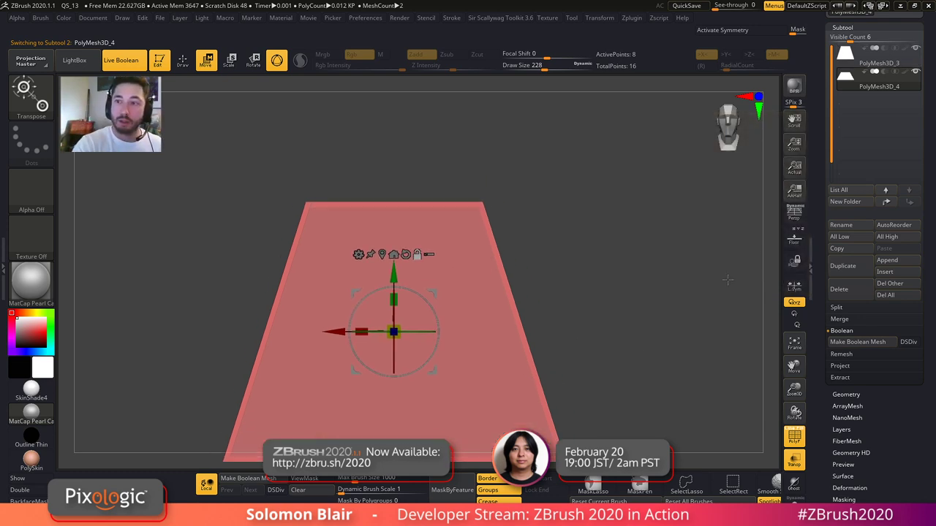
- Merge PolyMesh3D_3 down with PolyMesh3D_4, assign the merged mesh one polygroup, and view it without the polyframe
click(845, 56)
key(q)
alt+drag(649, 334, 631, 314)
click(843, 321)
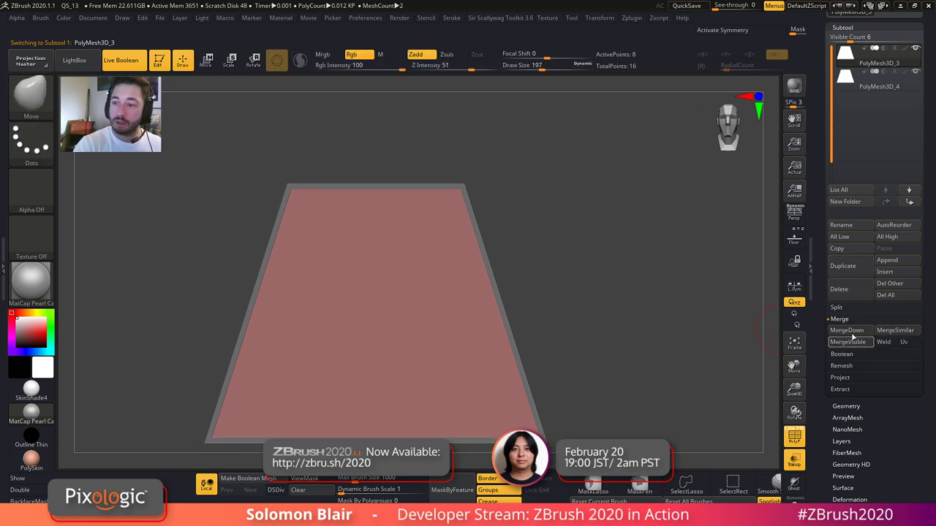
click(852, 334)
click(850, 352)
key(ctrl+w)
alt+drag(635, 361, 584, 239)
key(shift+f)
alt+drag(604, 307, 574, 312)
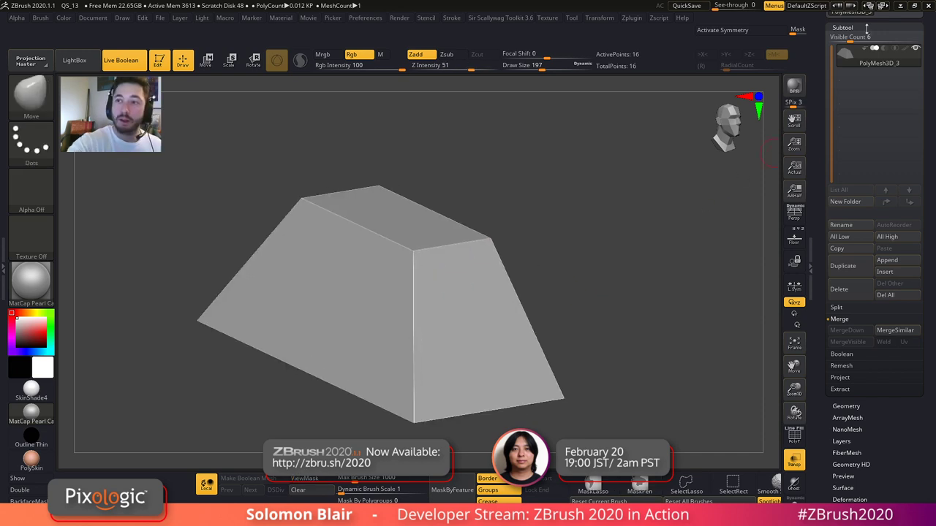
- Assign polygroups to the merged pyramid's separate shells with Auto Groups
click(863, 27)
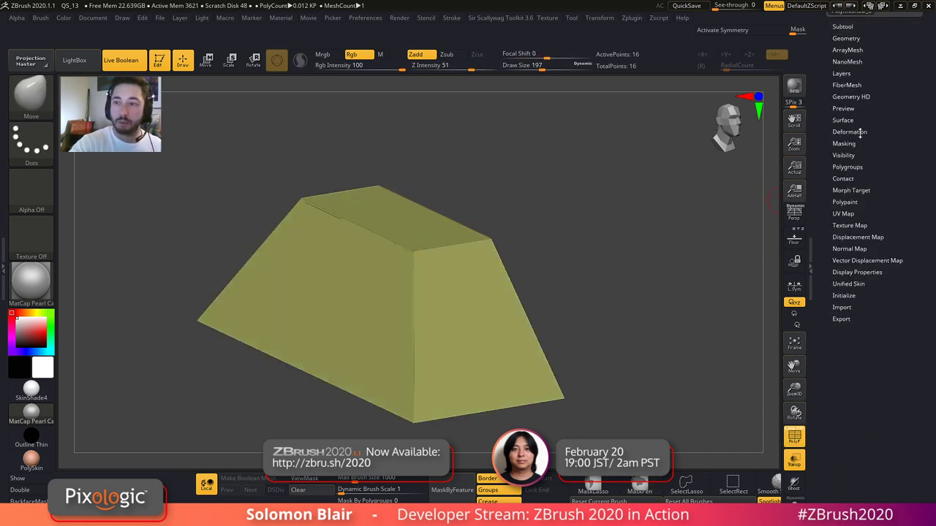
click(858, 131)
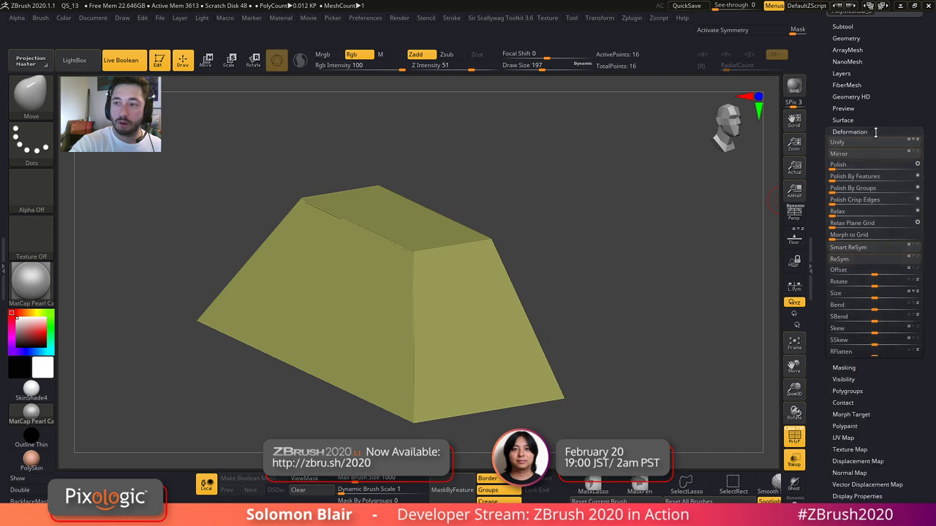
click(870, 129)
click(857, 164)
click(858, 179)
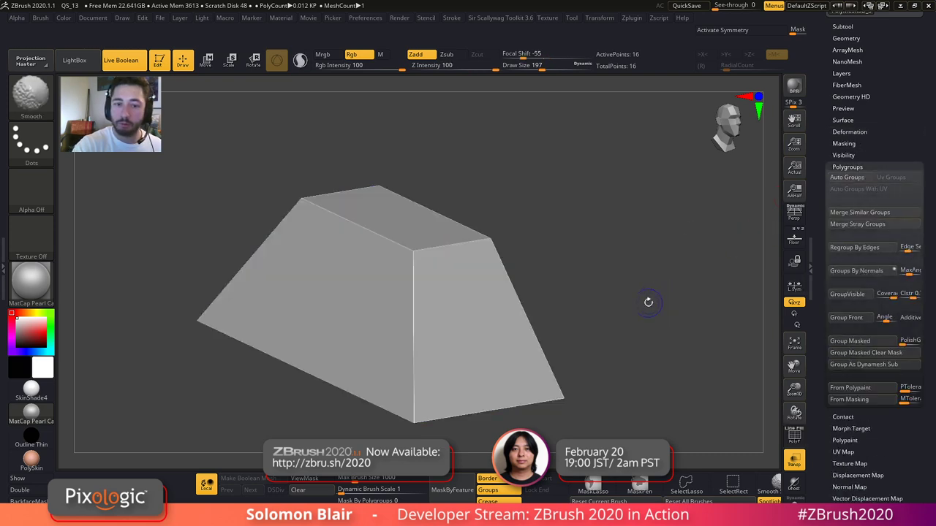
- Set the visibility brush to SelectRect, show the whole pyramid and turn on X symmetry
ctrl+shift+click(31, 95)
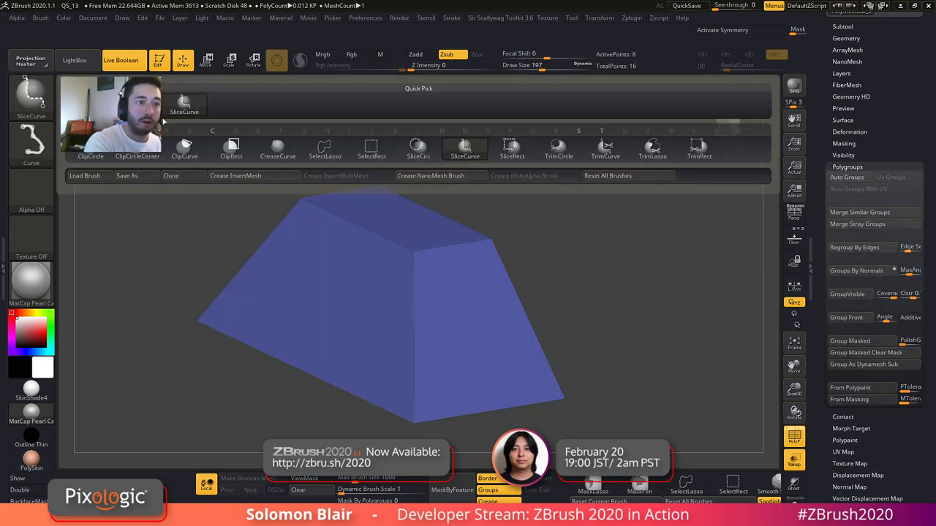
ctrl+shift+click(146, 102)
mouse_move(134, 354)
ctrl+shift+mouse_down()
mouse_move(147, 397)
mouse_move(138, 375)
ctrl+shift+mouse_up()
ctrl+shift+drag(134, 345, 143, 404)
ctrl+shift+click(591, 268)
shift+drag(591, 271, 527, 322)
key(x)
- Isolate one of the pyramid's polygroups, reveal the whole mesh and inspect it from the front and at an angle
mouse_move(551, 272)
mouse_down()
mouse_move(552, 253)
mouse_move(570, 301)
mouse_move(569, 282)
mouse_move(598, 334)
mouse_up()
ctrl+right_drag(598, 335, 553, 311)
ctrl+shift+click(504, 276)
ctrl+shift+click(651, 326)
key(f)
drag(572, 264, 436, 149)
alt+right_drag(442, 279, 444, 257)
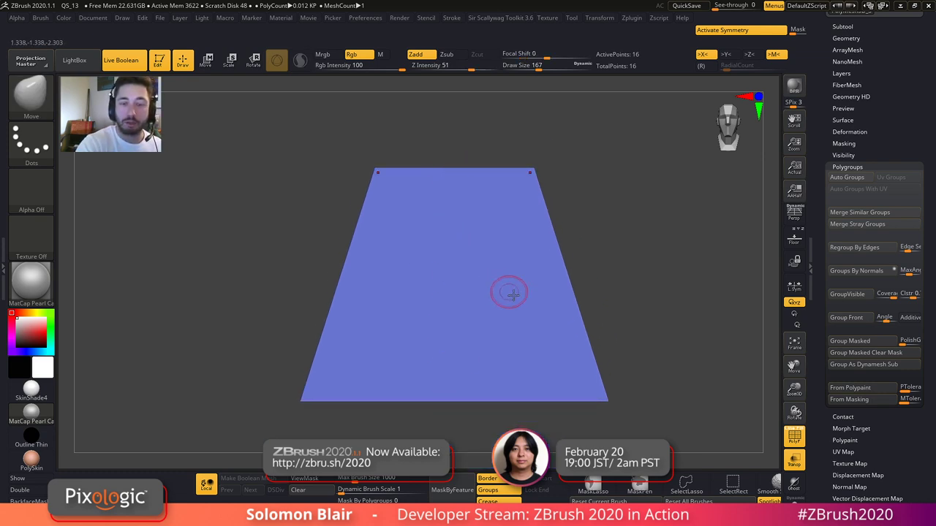
right_drag(503, 289, 570, 258)
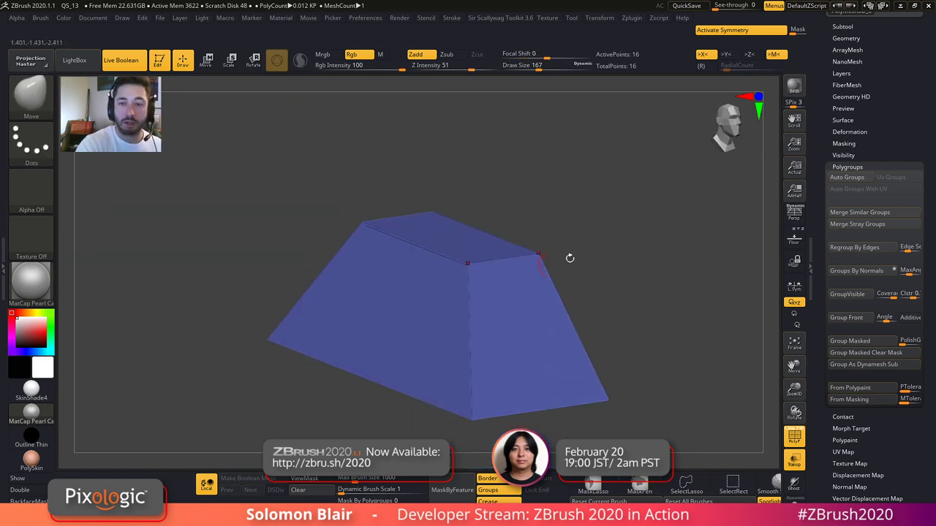
- Mirror and weld the pyramid across the X and Z axes, checking the orientation with the floor grid and hiding it again
click(842, 38)
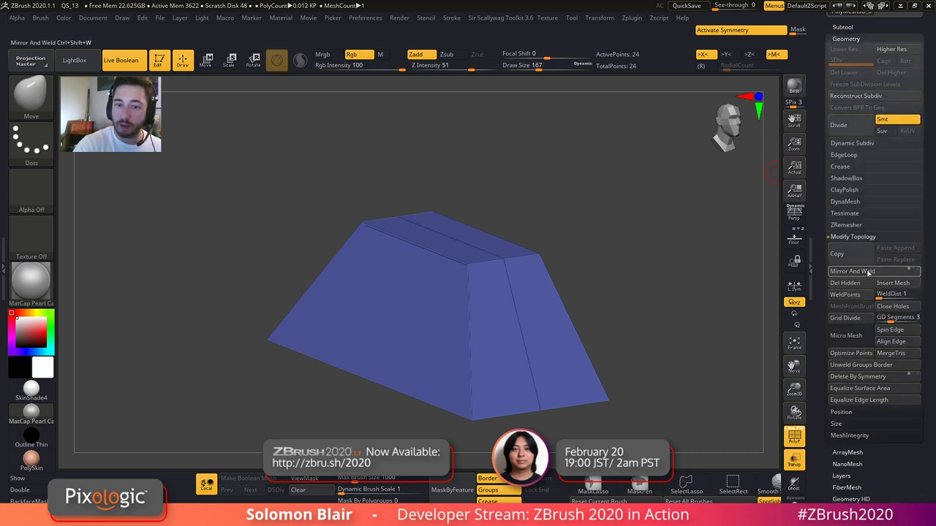
click(797, 240)
shift+drag(743, 301, 721, 275)
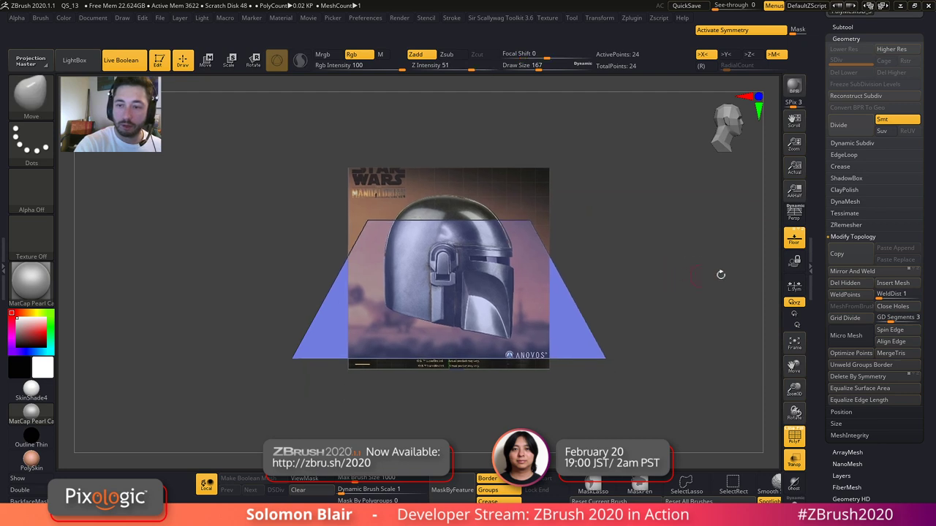
click(878, 275)
click(831, 296)
key(shift+f)
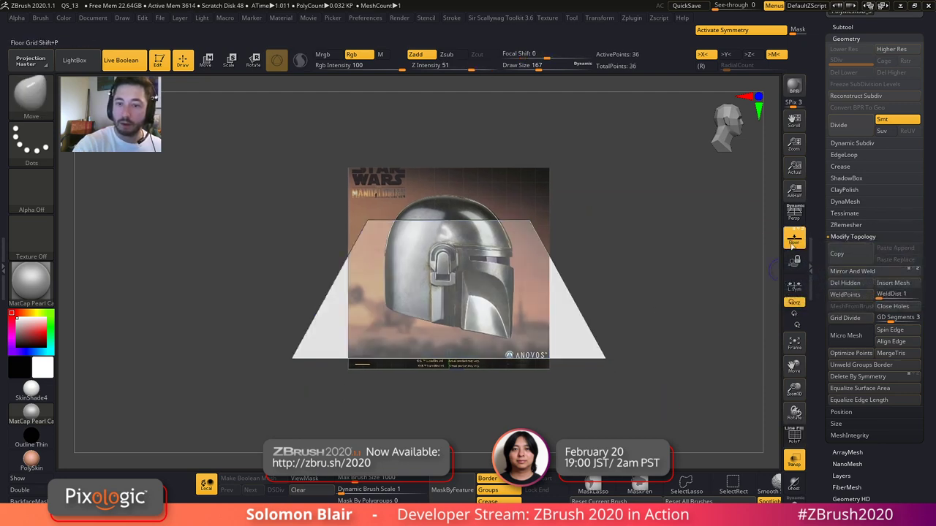
click(793, 248)
- Examine the centre edges on the pyramid's top face with the polyframe on, isolating a polygroup and revealing everything again
right_drag(680, 256, 602, 320)
key(shift+f)
ctrl+right_drag(453, 219, 457, 257)
ctrl+right_drag(417, 208, 424, 256)
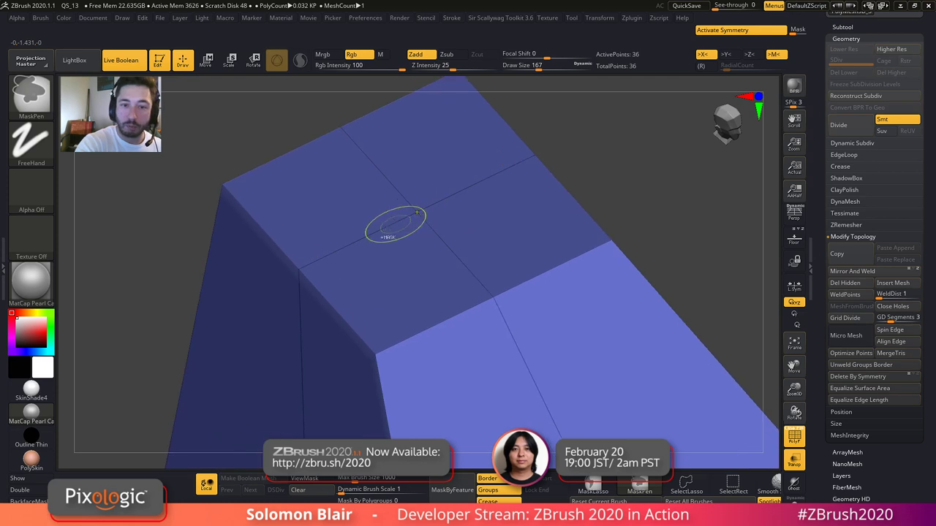
mouse_move(497, 340)
ctrl+right_down()
mouse_move(466, 320)
mouse_move(473, 270)
ctrl+right_up()
mouse_move(547, 217)
right_down()
mouse_move(562, 284)
mouse_move(559, 208)
mouse_move(544, 183)
right_up()
ctrl+shift+click(410, 155)
right_drag(647, 256, 589, 324)
ctrl+shift+click(654, 215)
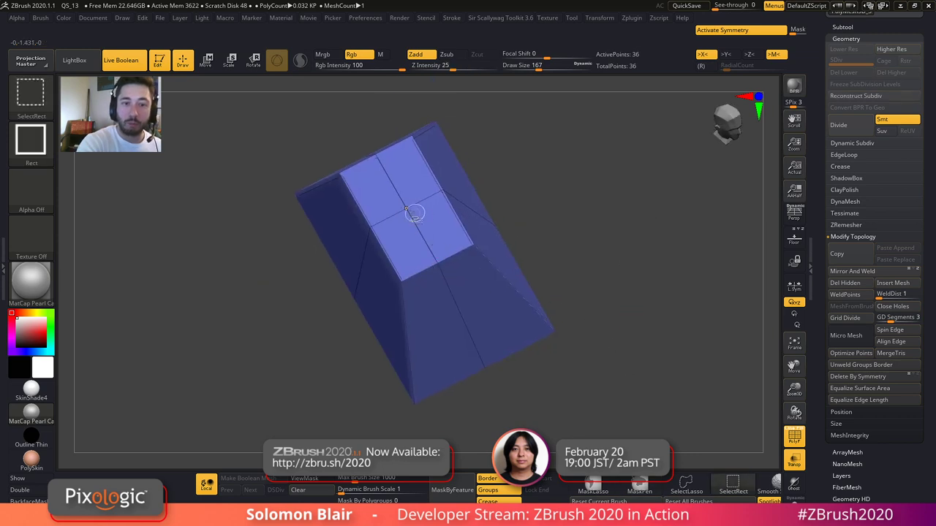
- View the pyramid straight from above without the polyframe and set the draw size to 223
alt+right_drag(429, 237, 427, 294)
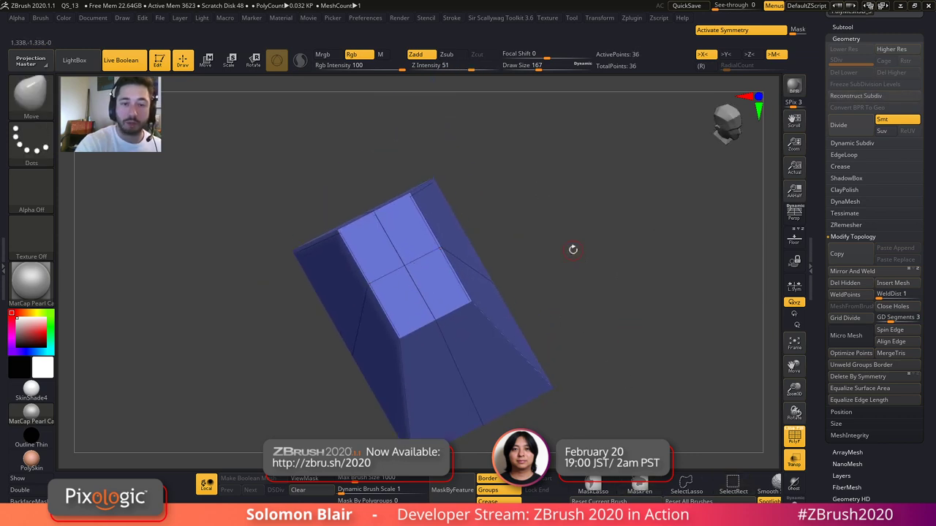
drag(573, 250, 533, 388)
mouse_move(533, 389)
alt+right_down()
mouse_move(553, 357)
mouse_move(565, 377)
mouse_move(582, 359)
alt+right_up()
key(shift+f)
key(s)
key(s)
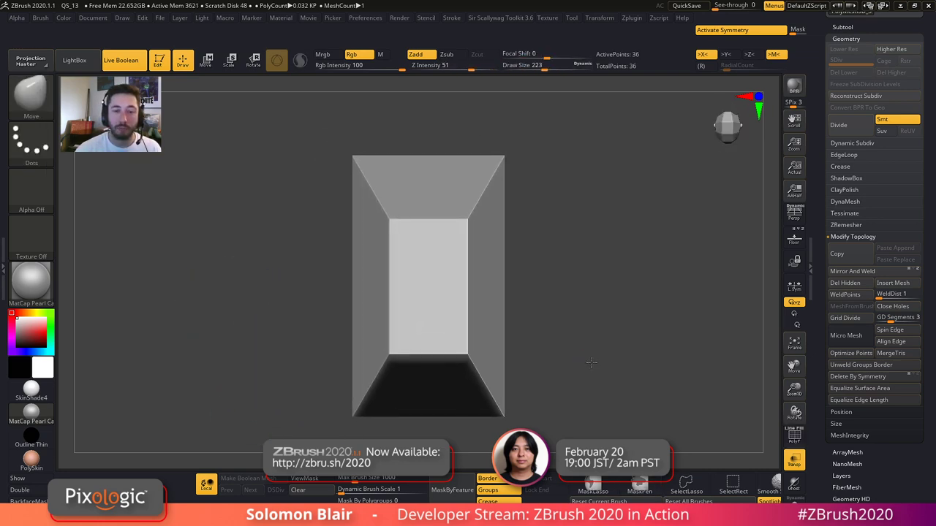
- Switch to the UMesh_Shell Left tool, frame the inside of the shell and display its subtool list
drag(816, 235, 819, 328)
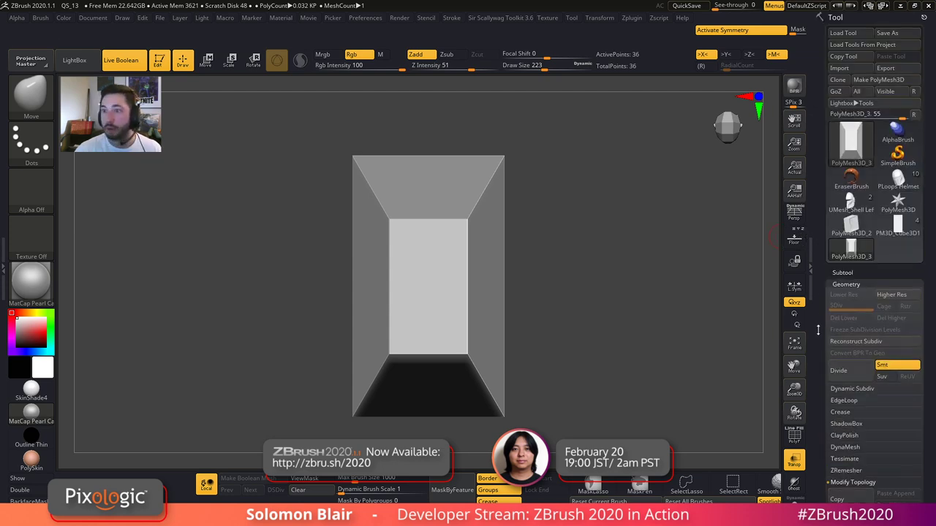
click(849, 211)
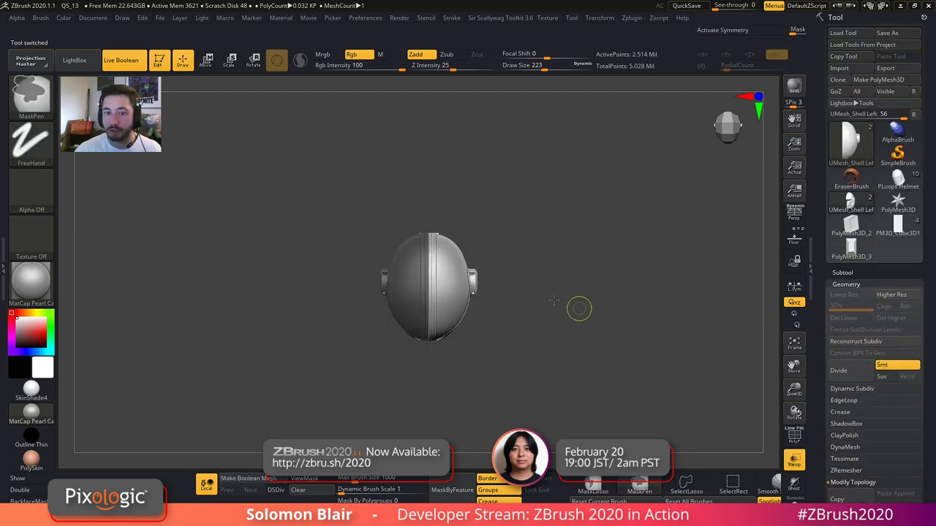
drag(582, 311, 621, 359)
drag(622, 303, 587, 322)
key(shift+f)
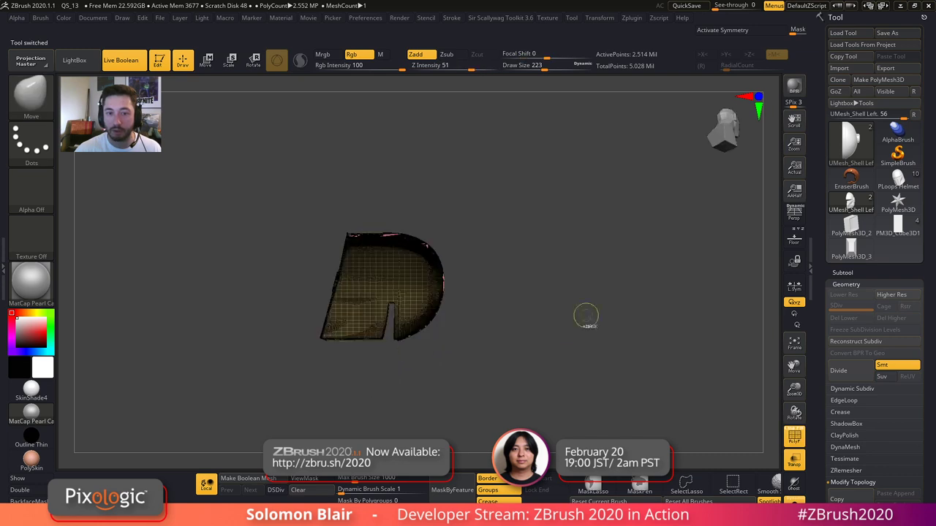
key(f)
key(shift+f)
click(857, 272)
drag(824, 293, 824, 196)
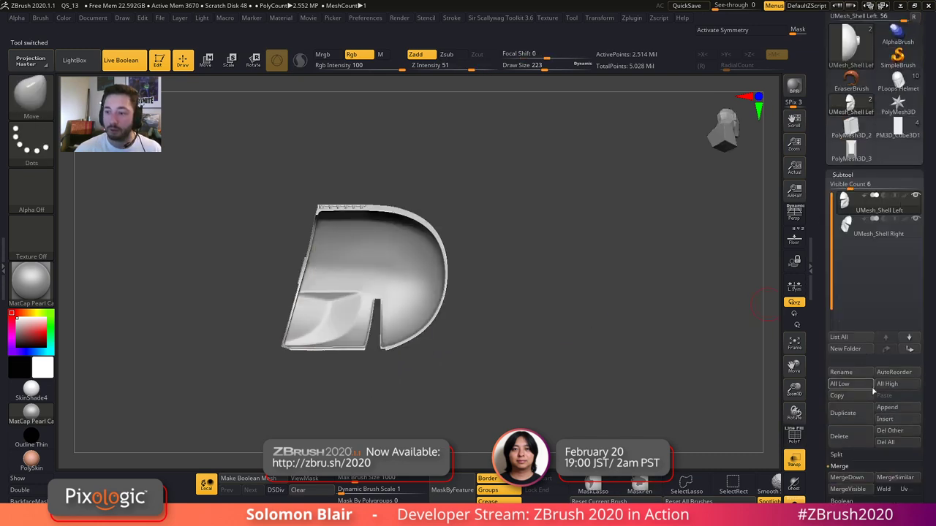
- Insert the pyramid as a subtool below UMesh_Shell Left, hide UMesh_Shell Right and turn off transparency
click(888, 419)
click(716, 307)
drag(620, 322, 643, 366)
key(f)
click(792, 498)
click(793, 460)
drag(516, 387, 583, 365)
click(917, 242)
shift+drag(598, 294, 625, 290)
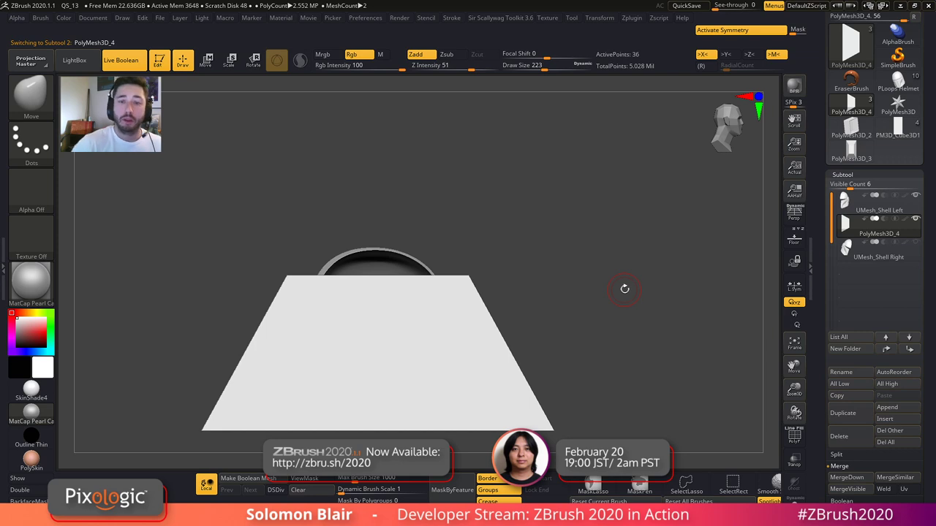
- Turn off symmetry and shrink the inserted pyramid with the gizmo to fit the thickness of the helmet shell
key(w)
drag(378, 330, 377, 464)
key(ctrl+z)
key(x)
mouse_move(377, 307)
mouse_down()
mouse_move(377, 354)
mouse_move(378, 296)
mouse_up()
alt+drag(541, 241, 431, 310)
drag(362, 272, 324, 123)
alt+drag(340, 136, 384, 249)
drag(445, 282, 488, 269)
- Move and orient the small pyramid onto the cut edge at the top of the left shell
ctrl+right_drag(438, 308, 431, 368)
drag(428, 289, 410, 330)
drag(413, 231, 404, 200)
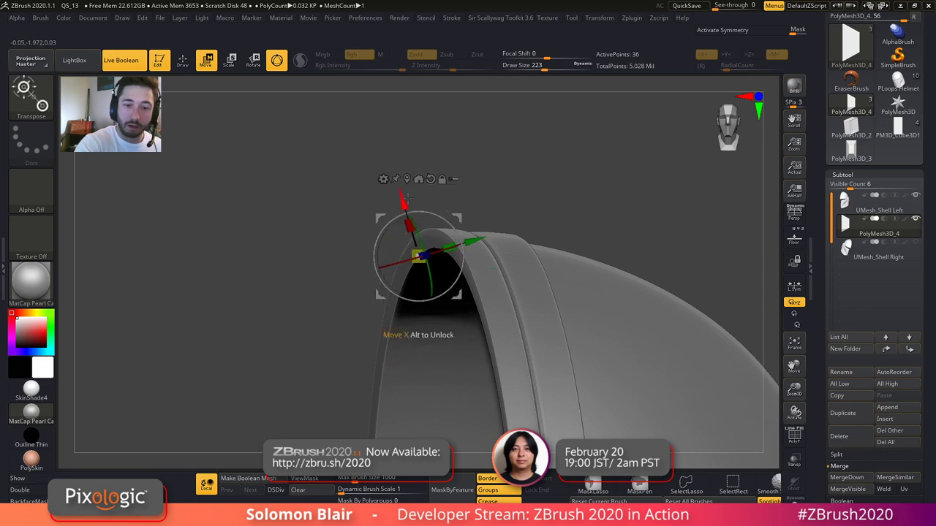
ctrl+right_drag(479, 201, 489, 253)
drag(410, 197, 400, 163)
drag(465, 207, 533, 187)
right_drag(535, 192, 669, 213)
- Set PolyMesh3D_4 to Boolean subtraction and shift it into the middle of the left shell's cut edge
click(884, 219)
shift+right_drag(670, 273, 566, 347)
key(shift+f)
right_drag(585, 307, 692, 284)
drag(502, 247, 501, 242)
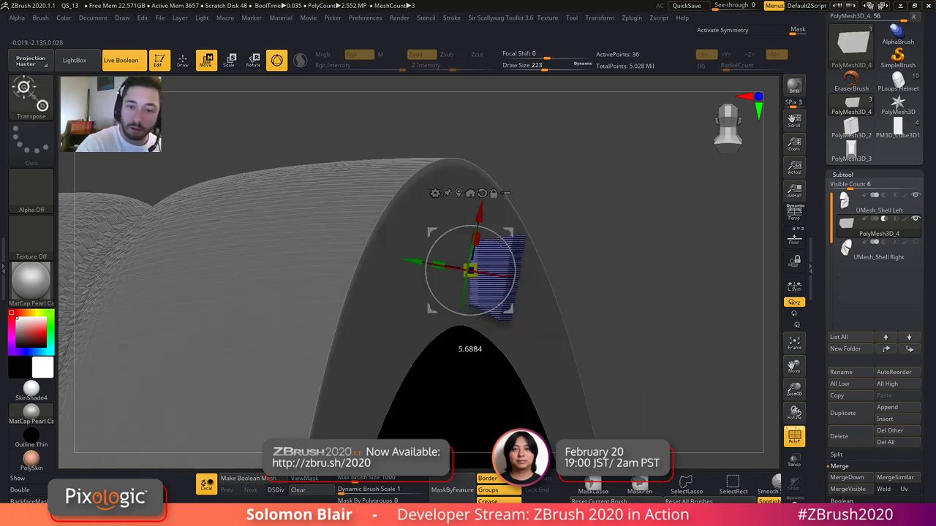
drag(407, 268, 391, 268)
- Examine the pyramid-shaped recess in the left shell's cut edge, without the polyframe, from close up and farther away
key(shift+f)
key(q)
mouse_move(728, 313)
right_down()
mouse_move(709, 274)
mouse_move(571, 260)
right_up()
key(s)
drag(571, 260, 522, 257)
mouse_move(495, 234)
right_down()
mouse_move(524, 249)
mouse_move(556, 237)
mouse_move(468, 228)
right_up()
key(w)
key(q)
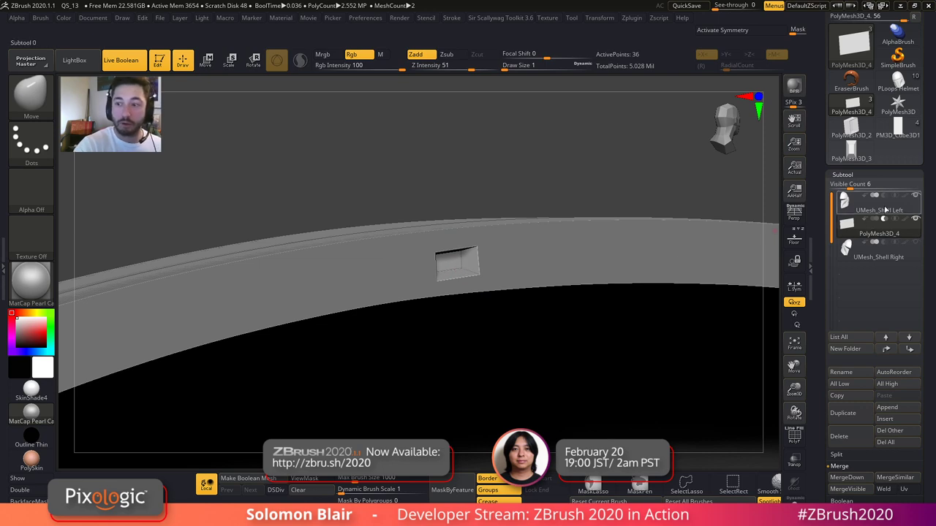
ctrl+right_drag(668, 319, 329, 312)
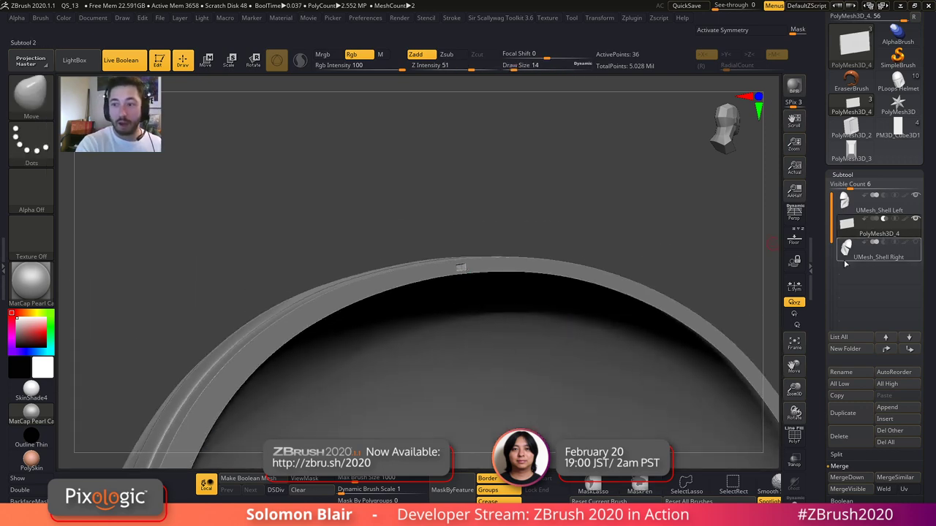
right_drag(471, 283, 463, 286)
key(s)
click(502, 274)
- Delete the PolyMesh3D_4 subtool from the helmet and switch to the PolyMesh3D_3 tool with the polyframe on
click(844, 435)
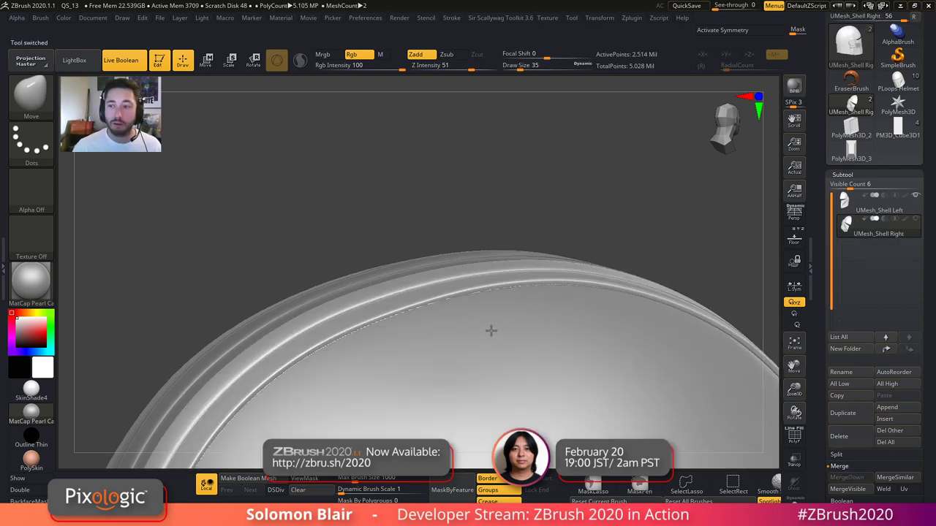
drag(764, 223, 748, 214)
click(845, 155)
mouse_move(419, 271)
ctrl+right_down()
mouse_move(357, 234)
mouse_move(434, 271)
ctrl+right_up()
key(shift+f)
- Face the pyramid's top straight on and create a new InsertMesh brush from it
mouse_move(460, 235)
alt+right_down()
mouse_move(525, 276)
mouse_move(528, 366)
mouse_move(534, 327)
mouse_move(559, 367)
alt+right_up()
key(s)
click(524, 325)
mouse_move(396, 249)
alt+right_down()
mouse_move(418, 292)
mouse_move(461, 314)
mouse_move(416, 303)
mouse_move(456, 327)
mouse_move(436, 312)
alt+right_up()
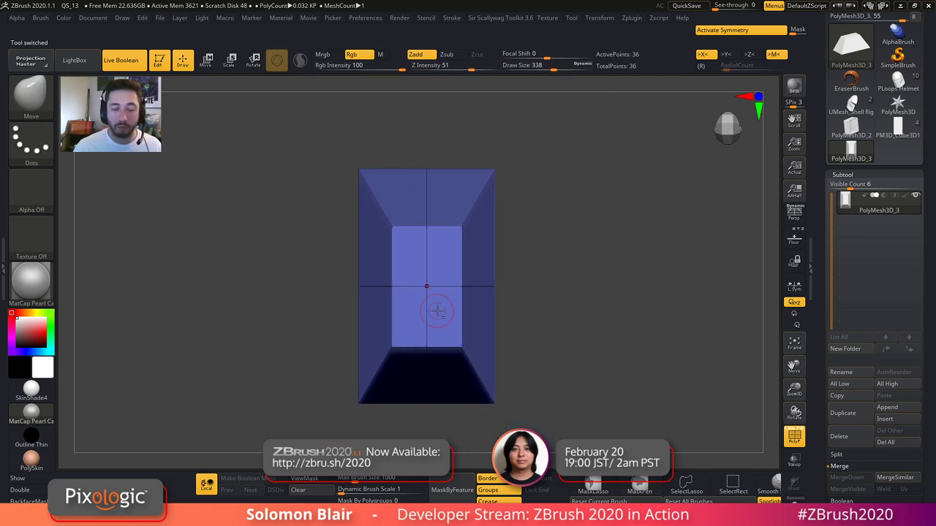
key(b)
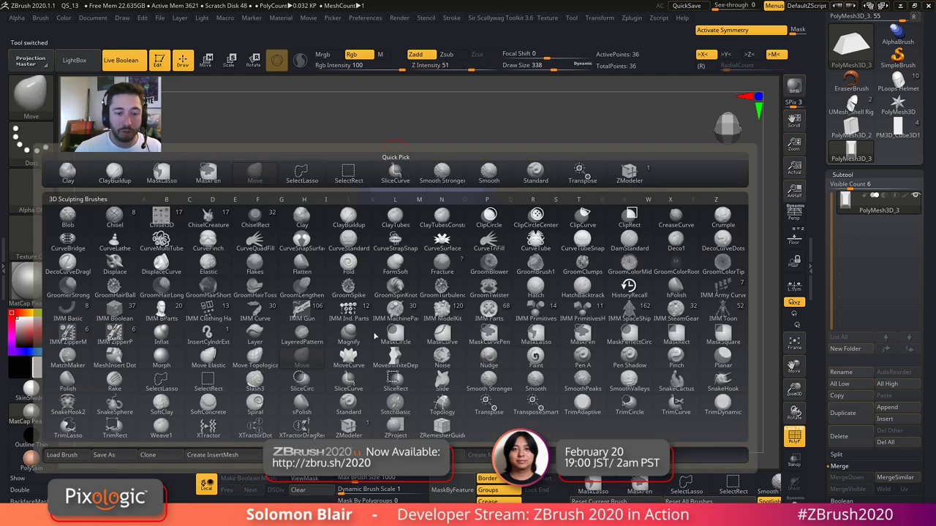
click(212, 454)
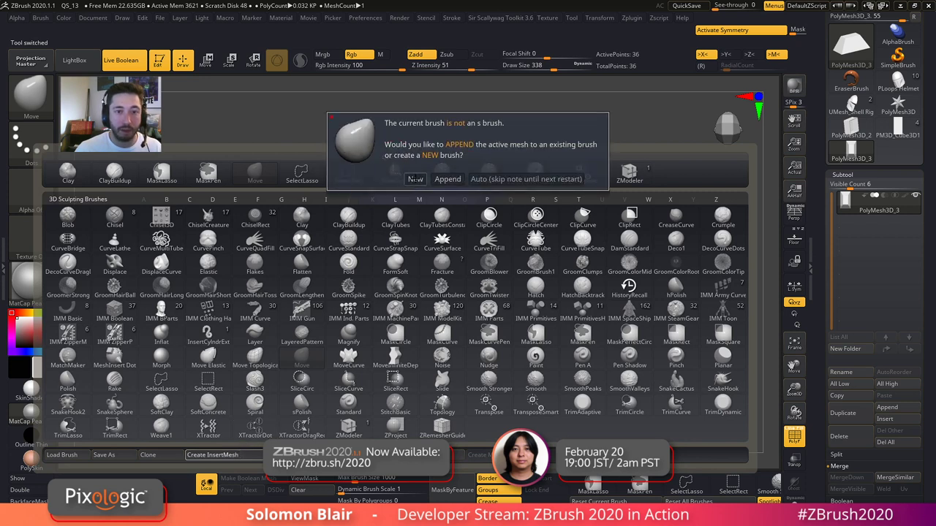
click(415, 179)
- Place mirrored small pyramids on the large pyramid's surfaces with the new InsertMesh brush
ctrl+right_drag(405, 302, 511, 337)
key(shift+f)
key(shift+f)
drag(458, 248, 475, 294)
right_drag(476, 261, 458, 249)
drag(470, 379, 484, 430)
alt+right_drag(360, 349, 439, 295)
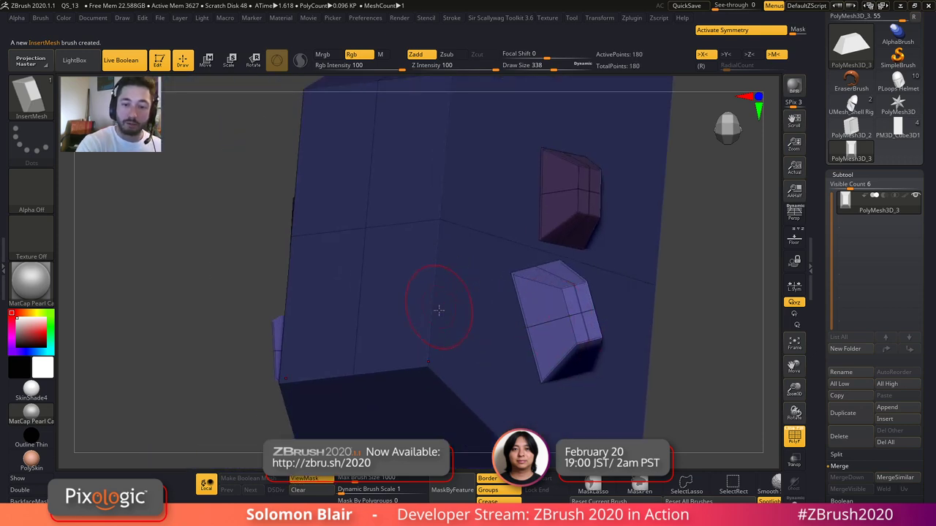
drag(403, 281, 412, 319)
key(shift+f)
- Add two more mirrored pairs of small pyramids to the large pyramid, including one pair on its sloped end face
alt+right_drag(570, 278, 559, 397)
key(shift+f)
drag(605, 213, 611, 253)
right_drag(611, 253, 622, 282)
mouse_move(622, 282)
ctrl+right_down()
mouse_move(587, 253)
mouse_move(599, 288)
mouse_move(613, 288)
ctrl+right_up()
ctrl+right_drag(613, 288, 643, 298)
key(shift+f)
drag(483, 185, 478, 232)
key(shift+f)
alt+right_drag(609, 295, 660, 345)
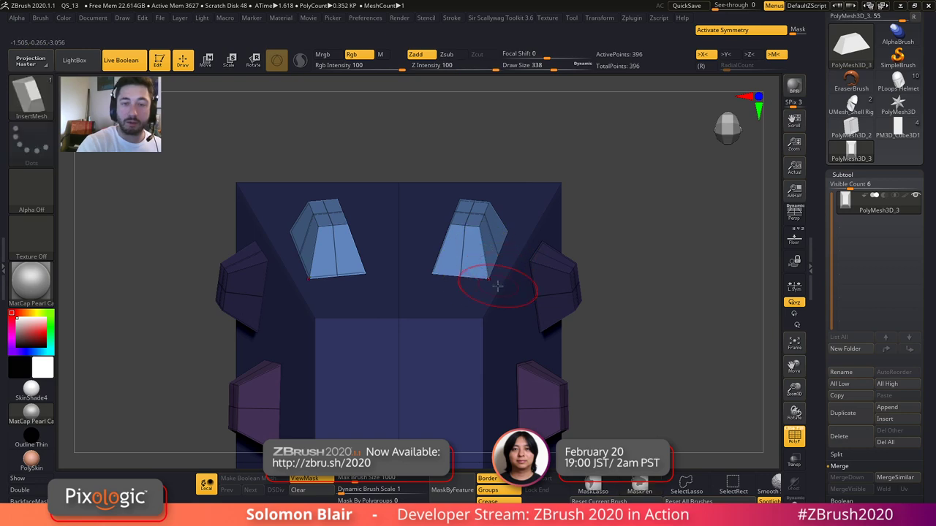
- Switch to the UMesh_Shell Right tool and set the draw size to 44 for the InsertMesh brush
click(851, 105)
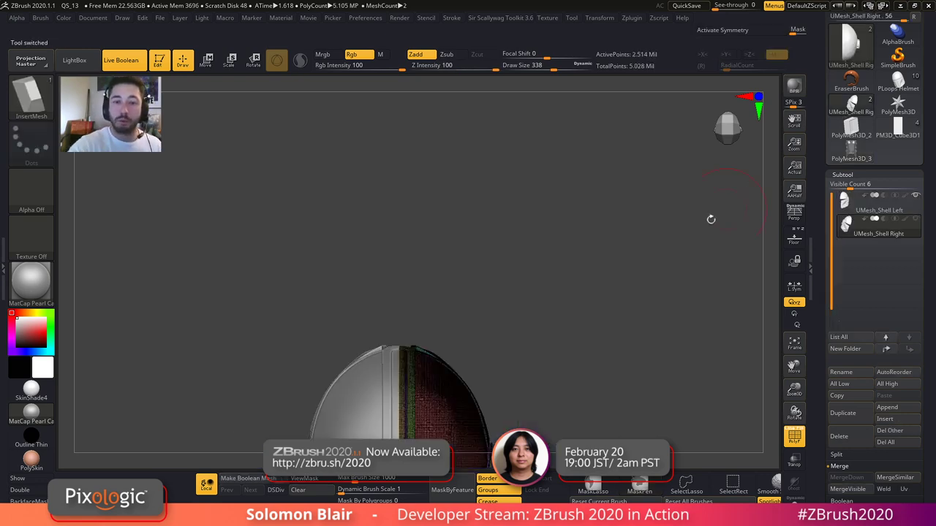
key(shift+f)
mouse_move(507, 370)
right_down()
mouse_move(476, 395)
mouse_move(584, 382)
mouse_move(571, 389)
right_up()
key(shift+f)
key(s)
drag(484, 388, 459, 387)
- Place three small pyramids along the right shell's cut edge with the InsertMesh brush
drag(427, 380, 440, 396)
key(shift+f)
right_drag(608, 376, 509, 350)
key(shift+f)
drag(363, 300, 372, 314)
right_drag(373, 314, 389, 266)
drag(357, 238, 382, 256)
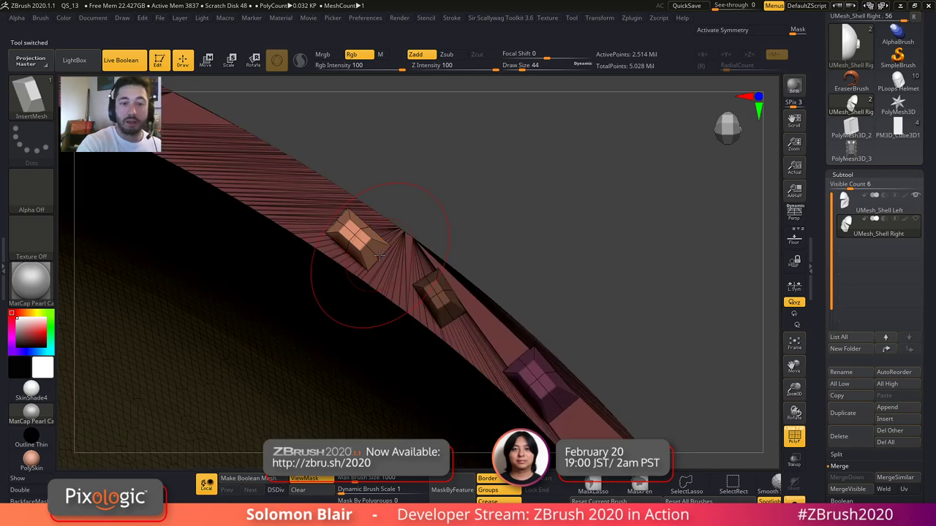
- Undo the pyramid inserts on the right shell and view its inner side without the polyframe
mouse_move(382, 256)
right_down()
mouse_move(482, 246)
mouse_move(511, 297)
right_up()
key(ctrl+z)
key(ctrl+z)
key(shift+f)
alt+right_drag(358, 401, 428, 307)
alt+right_drag(592, 344, 479, 263)
right_drag(479, 263, 410, 183)
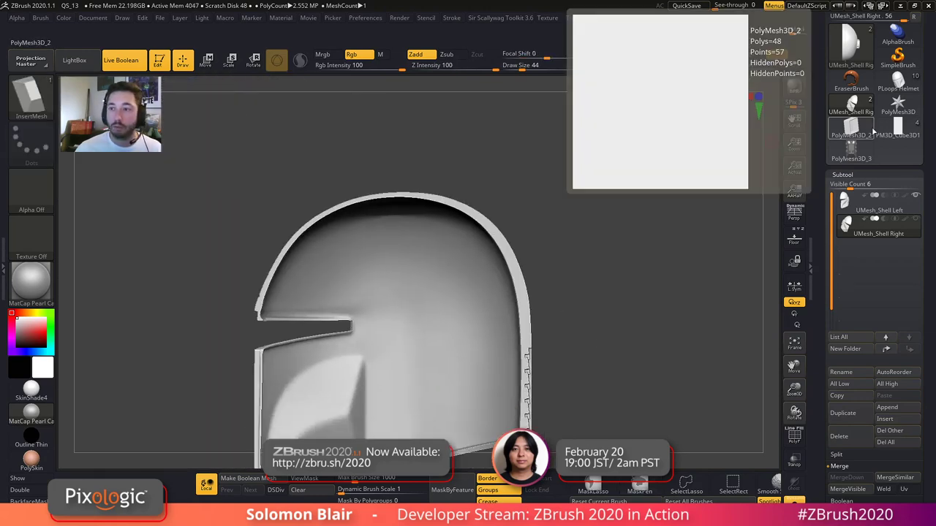
- Check the PM3D_Cube3D1 and PolyMesh3D_2 tools with the polyframe on and switch back to PolyMesh3D_3
click(898, 128)
key(shift+f)
right_drag(477, 292, 592, 307)
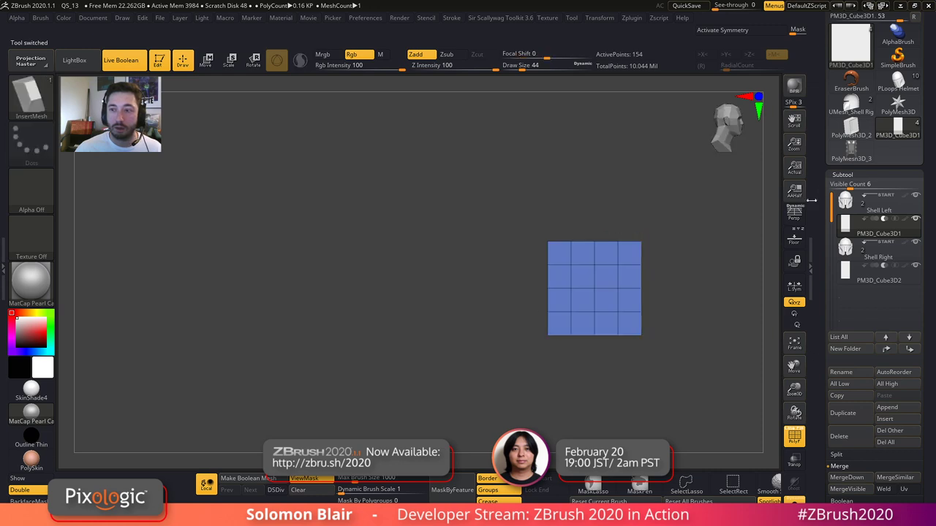
click(853, 132)
click(863, 159)
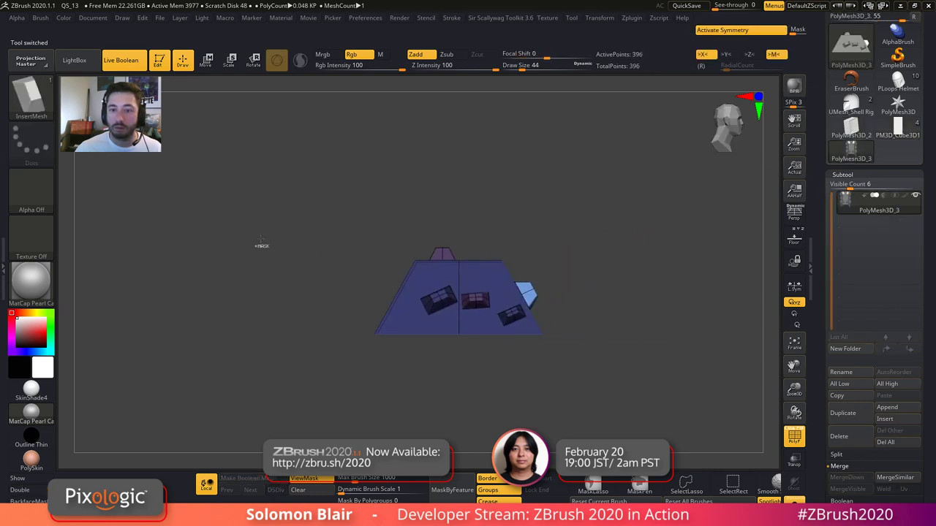
- Undo the small pyramids inserted on the PolyMesh3D_3 mesh, leaving only the original large pyramid
key(ctrl+z)
key(ctrl+z)
key(ctrl+z)
key(ctrl+z)
key(ctrl+z)
- View the pyramid straight on without the polyframe and create a new InsertMesh brush from it
key(shift+f)
mouse_move(247, 297)
mouse_down()
mouse_move(288, 297)
mouse_move(241, 314)
mouse_move(274, 314)
mouse_move(226, 315)
mouse_move(226, 341)
mouse_move(217, 239)
mouse_move(238, 311)
mouse_move(280, 182)
mouse_up()
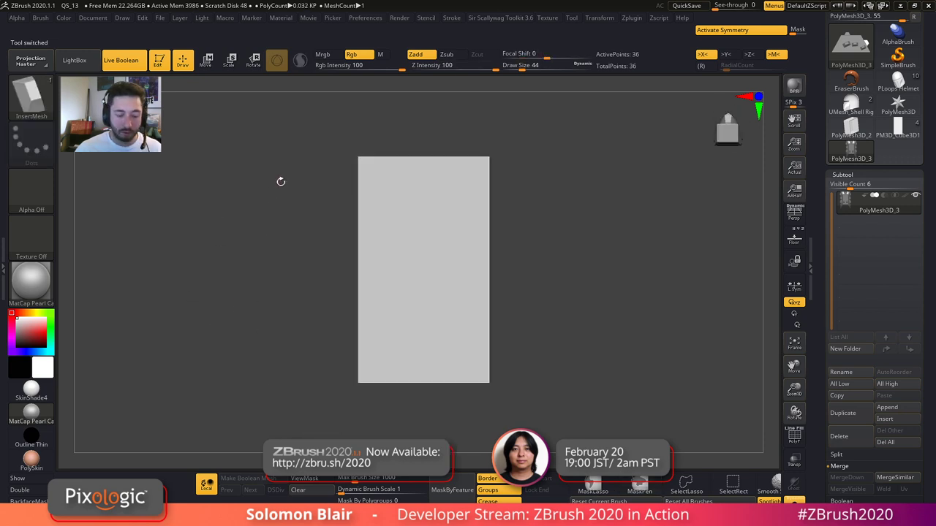
key(b)
click(205, 479)
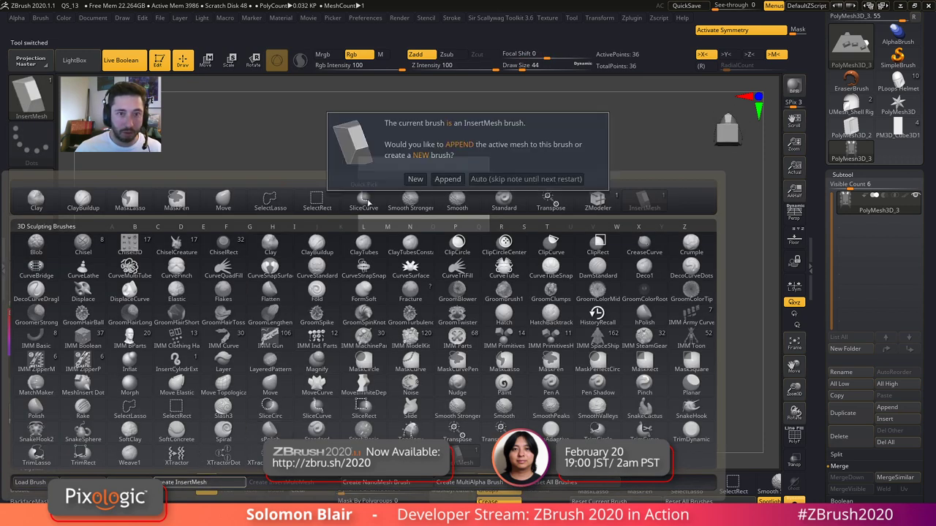
click(416, 178)
- Try the new InsertMesh brush on the large pyramid's faces with the polyframe on
mouse_move(340, 267)
mouse_down()
mouse_move(461, 243)
mouse_move(291, 203)
mouse_up()
key(shift+f)
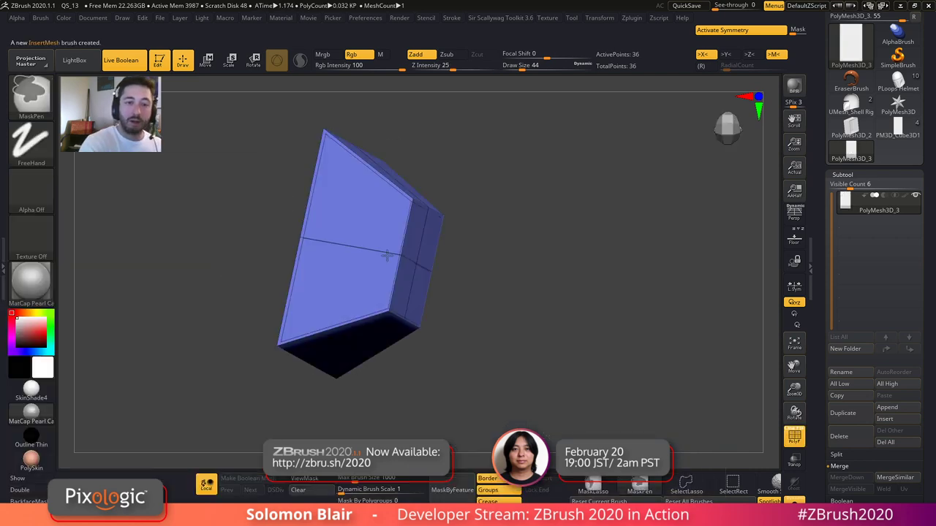
ctrl+alt+shift+drag(164, 79, 478, 468)
drag(358, 299, 364, 329)
right_drag(364, 329, 333, 351)
key(shift+f)
- Examine how the test pyramids sit on the large pyramid's faces and undo the insert
mouse_move(330, 399)
right_down()
mouse_move(562, 402)
mouse_move(542, 400)
right_up()
key(shift+f)
alt+right_drag(399, 420, 479, 318)
mouse_move(479, 318)
right_down()
mouse_move(485, 307)
mouse_move(468, 261)
mouse_move(470, 334)
mouse_move(464, 319)
mouse_move(478, 294)
right_up()
mouse_move(505, 325)
alt+right_down()
mouse_move(488, 278)
mouse_move(496, 287)
mouse_move(373, 274)
alt+right_up()
ctrl+right_drag(372, 274, 356, 249)
right_drag(581, 361, 591, 360)
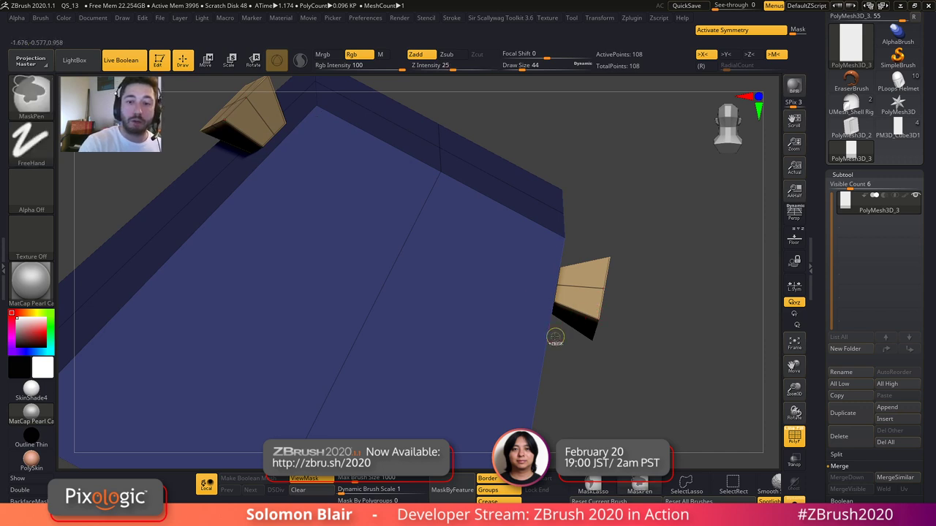
key(ctrl+z)
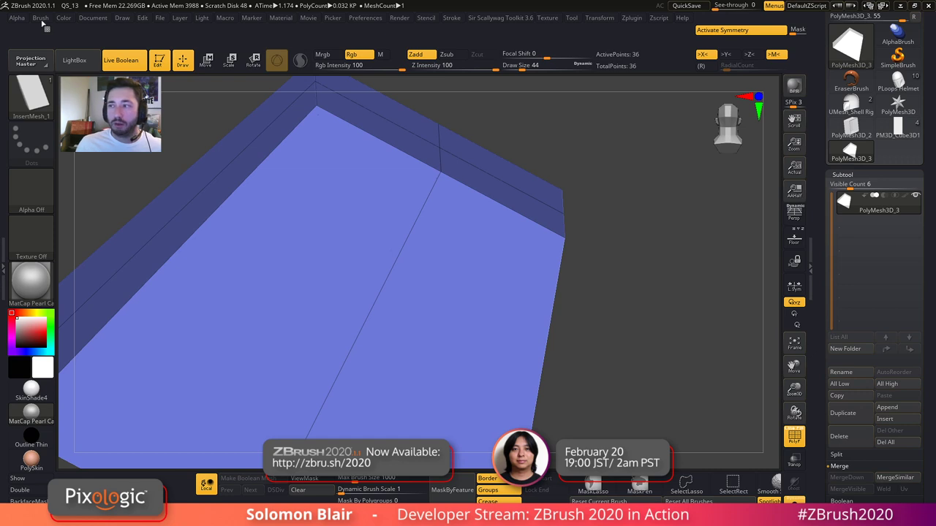
- Increase the InsertMesh_1 brush's draw size to 136
key(s)
drag(311, 211, 319, 216)
mouse_move(294, 217)
ctrl+right_down()
mouse_move(282, 232)
mouse_move(314, 307)
ctrl+right_up()
key(s)
drag(314, 311, 320, 310)
mouse_move(320, 308)
alt+right_down()
mouse_move(220, 307)
mouse_move(288, 313)
mouse_move(336, 279)
alt+right_up()
key(s)
key(s)
click(302, 307)
key(s)
click(334, 282)
alt+right_drag(177, 222, 191, 225)
key(s)
click(191, 226)
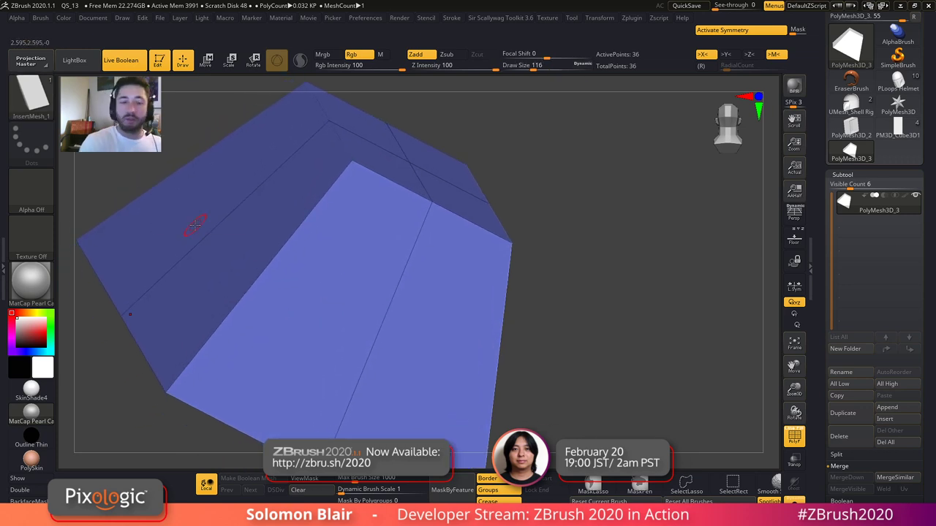
key(s)
right_drag(285, 286, 343, 346)
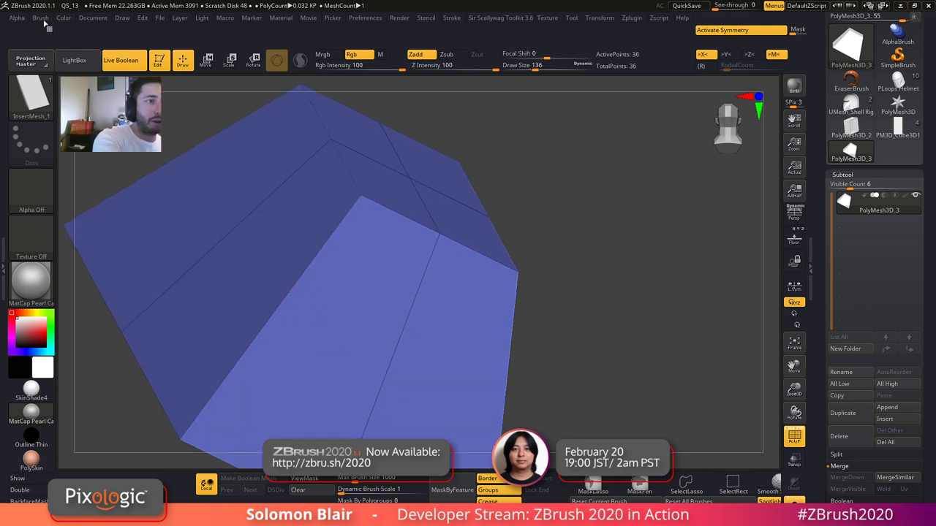
- Set the InsertMesh_1 brush's Imbed depth to -16
click(41, 19)
click(65, 335)
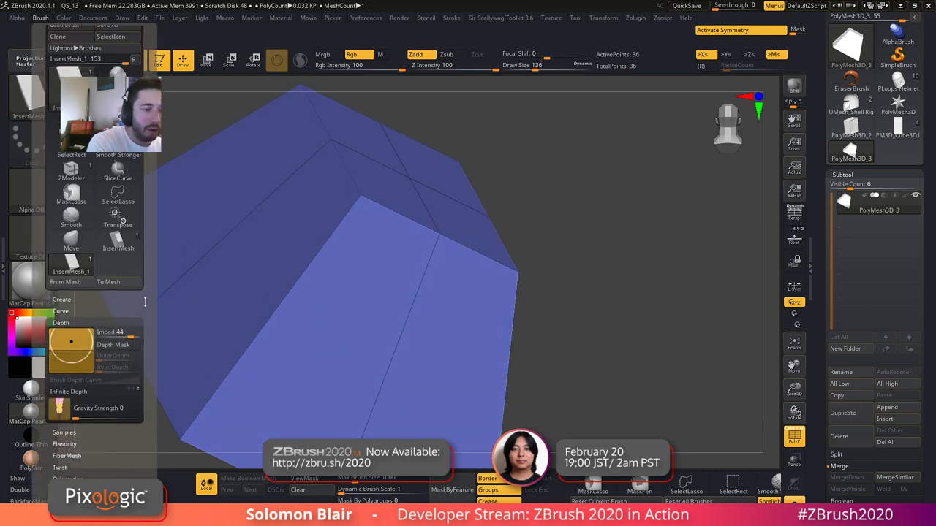
drag(152, 291, 101, 259)
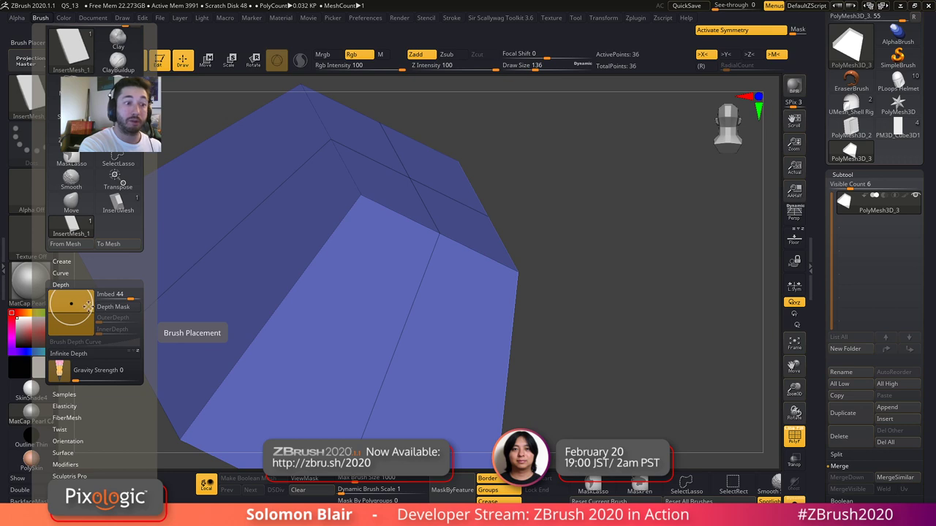
mouse_move(86, 304)
mouse_down()
mouse_move(86, 313)
mouse_move(86, 304)
mouse_up()
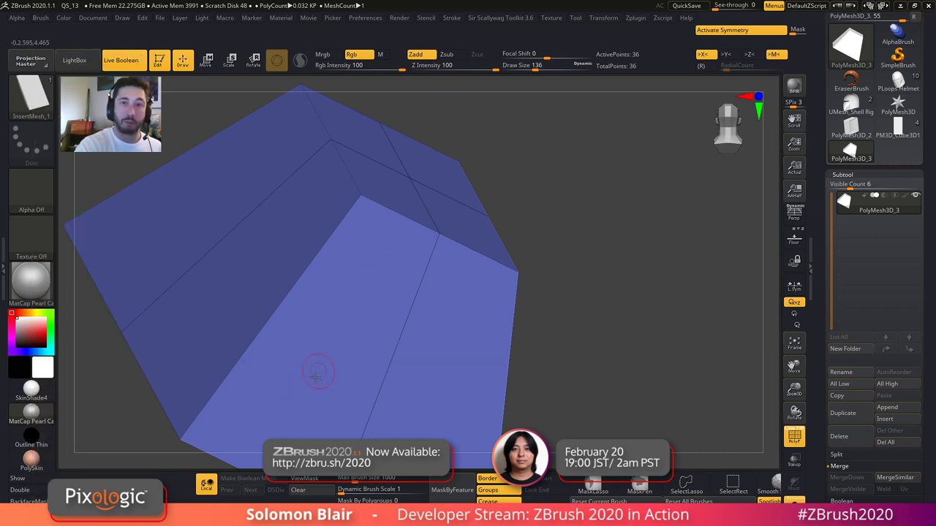
click(41, 18)
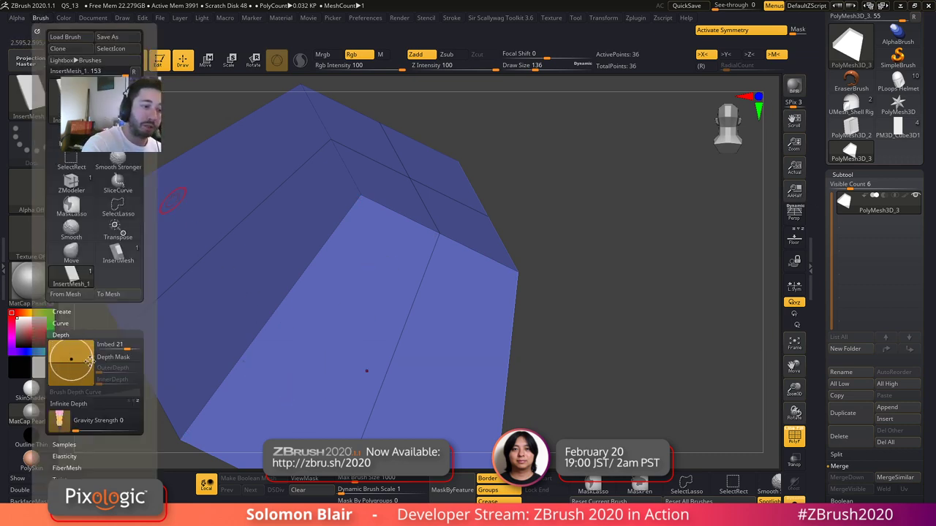
- Insert test pyramids on the large pyramid's slanted face to check the embed depth, and undo them
right_drag(286, 317, 345, 311)
drag(359, 340, 366, 380)
right_drag(359, 359, 394, 334)
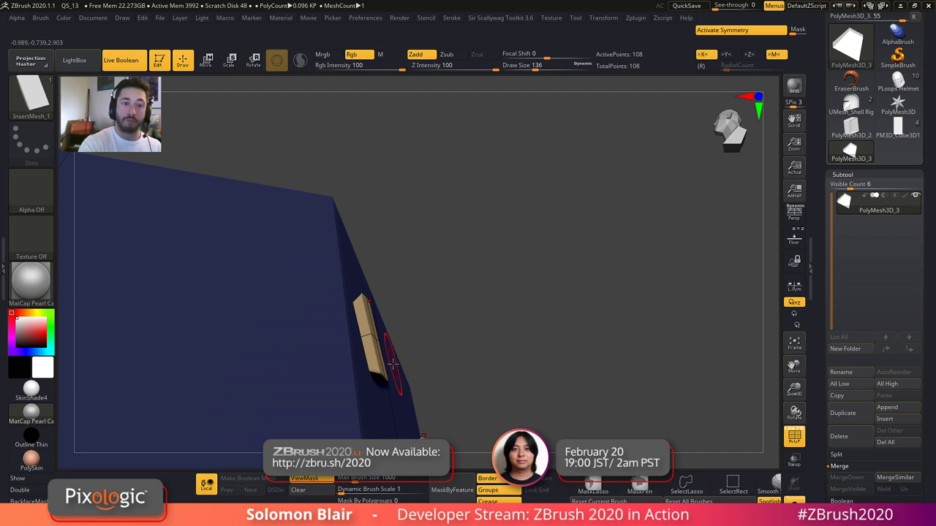
key(ctrl+z)
drag(365, 338, 369, 393)
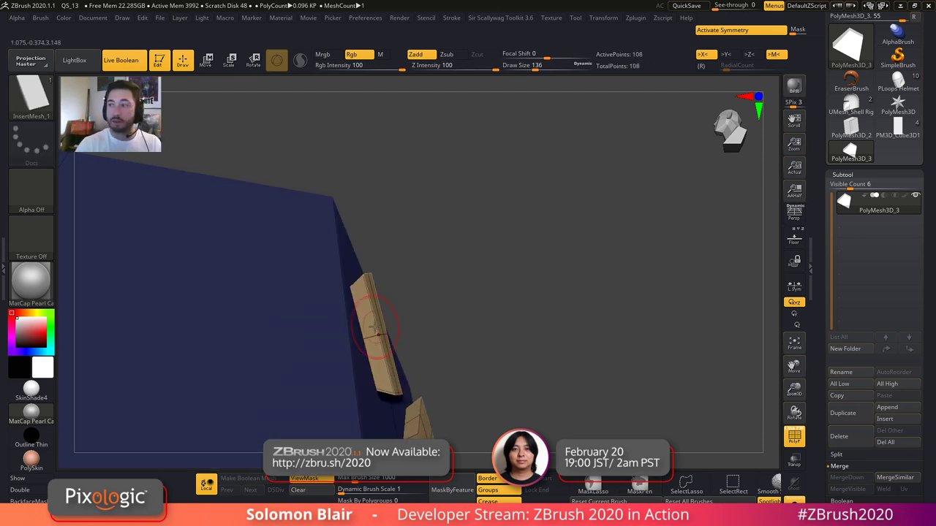
right_drag(336, 302, 317, 246)
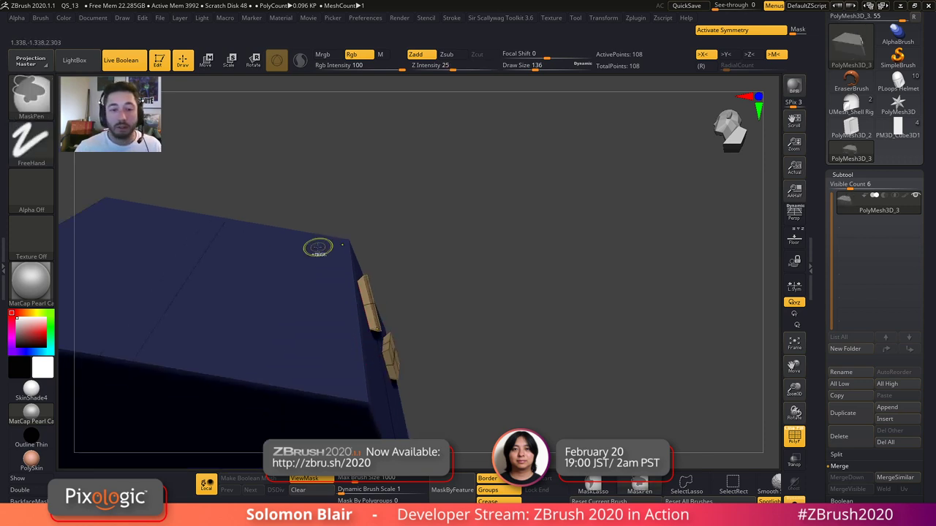
key(ctrl+z)
- Reopen the InsertMesh_1 brush's depth settings to review the Imbed value
right_drag(380, 273, 412, 316)
key(s)
click(41, 18)
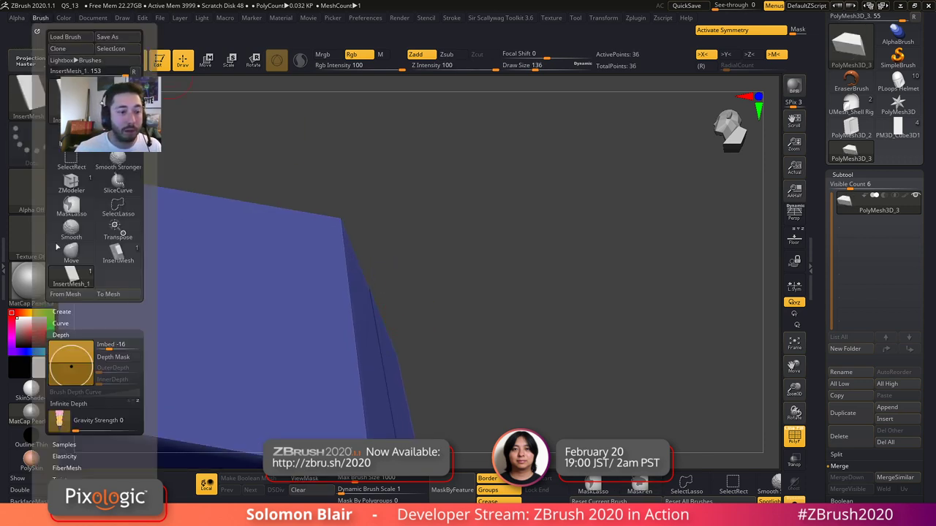
- Switch to the helmet shell tool, make UMesh_Shell Left the active subtool, and view it without the polyframe
mouse_move(495, 288)
right_down()
mouse_move(453, 256)
mouse_move(303, 294)
mouse_move(378, 244)
mouse_move(395, 272)
right_up()
click(850, 105)
key(shift+f)
click(847, 205)
key(shift+f)
right_drag(234, 230, 366, 204)
key(shift+f)
- Set the InsertMesh_1 draw size to 27 for the narrow cut edge of UMesh_Shell Left
alt+right_drag(574, 229, 467, 263)
ctrl+right_drag(468, 263, 464, 296)
ctrl+right_drag(464, 296, 476, 302)
key(s)
drag(487, 401, 477, 401)
alt+right_drag(452, 294, 440, 221)
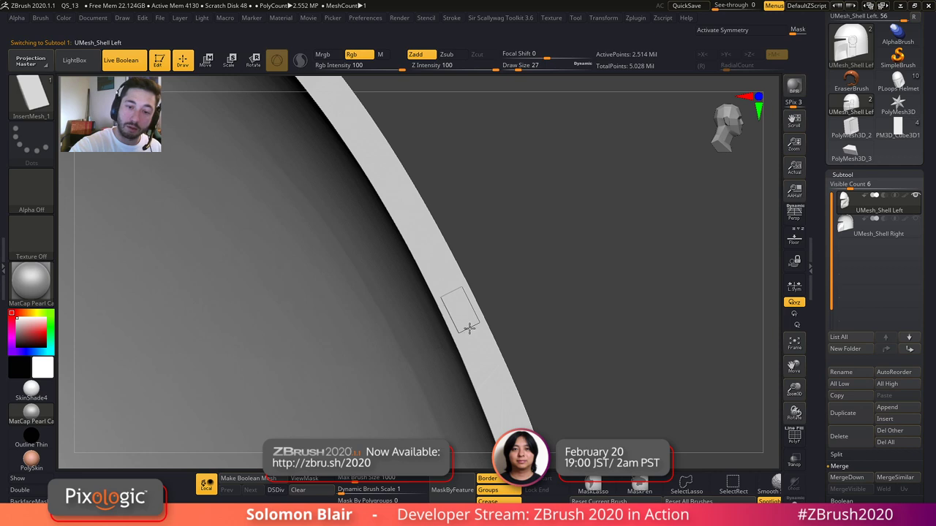
- Try inserting a pyramid on the left shell's cut edge, then clear the mask
drag(468, 324, 468, 324)
right_drag(513, 316, 560, 320)
ctrl+right_drag(560, 320, 594, 335)
ctrl+drag(593, 335, 427, 320)
ctrl+right_drag(468, 332, 412, 219)
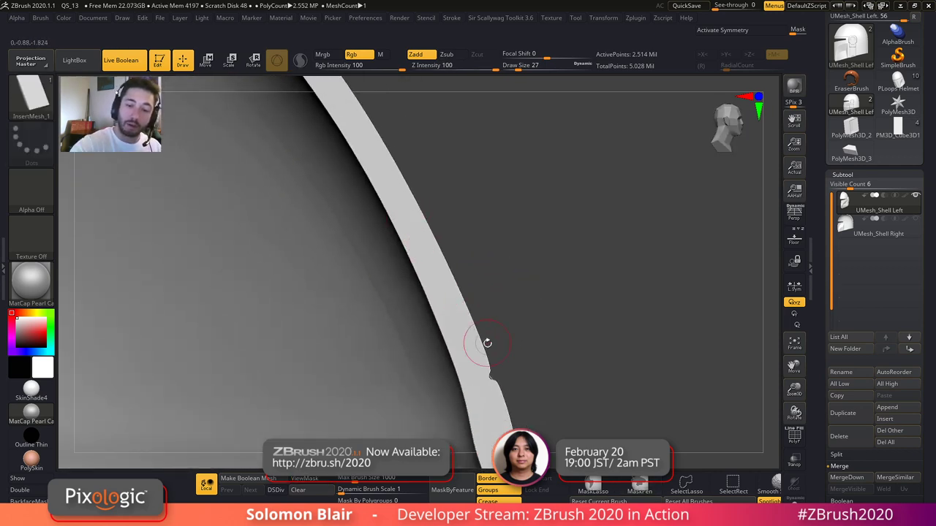
- Insert a pyramid on the left shell's cut edge just below the small outer notch
alt+right_drag(482, 398, 457, 331)
drag(465, 348, 471, 367)
alt+right_drag(414, 203, 442, 289)
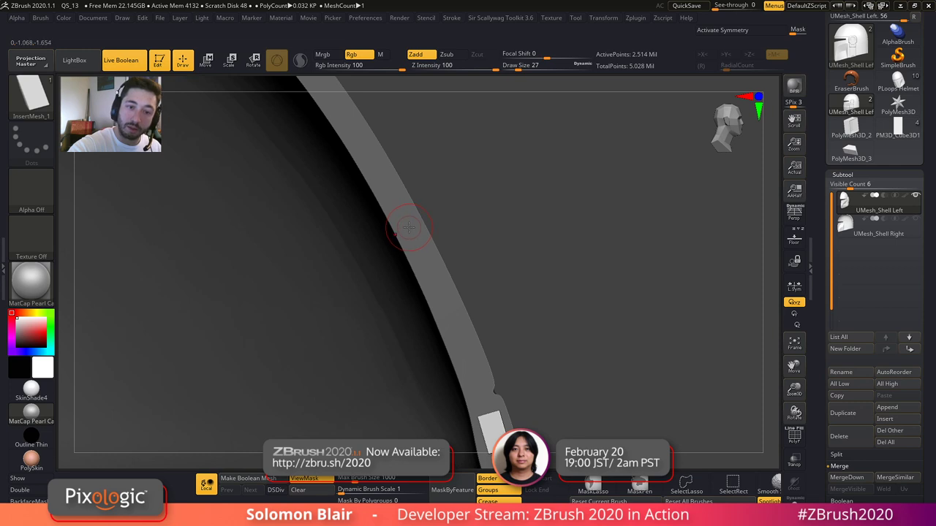
- Insert further pyramids higher up along the left shell's curved cut edge
right_drag(415, 233, 375, 199)
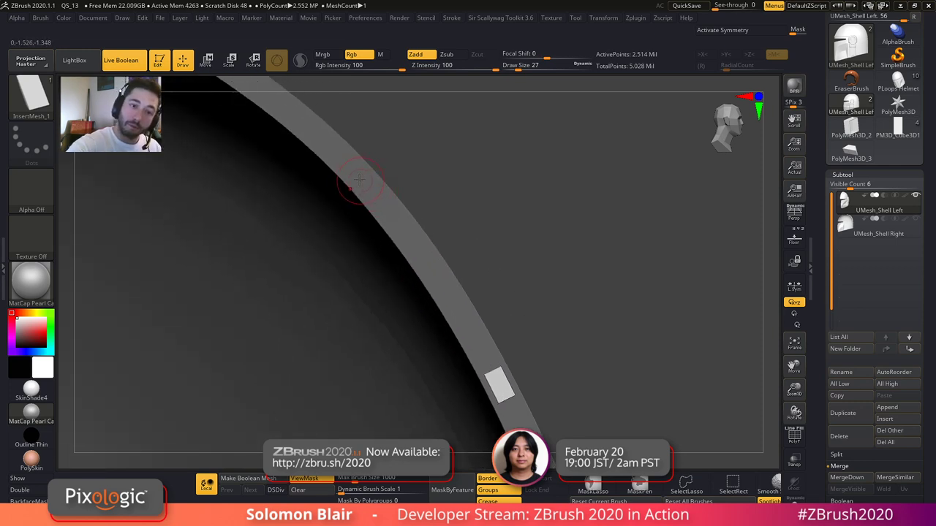
drag(356, 173, 358, 175)
alt+right_drag(382, 201, 526, 362)
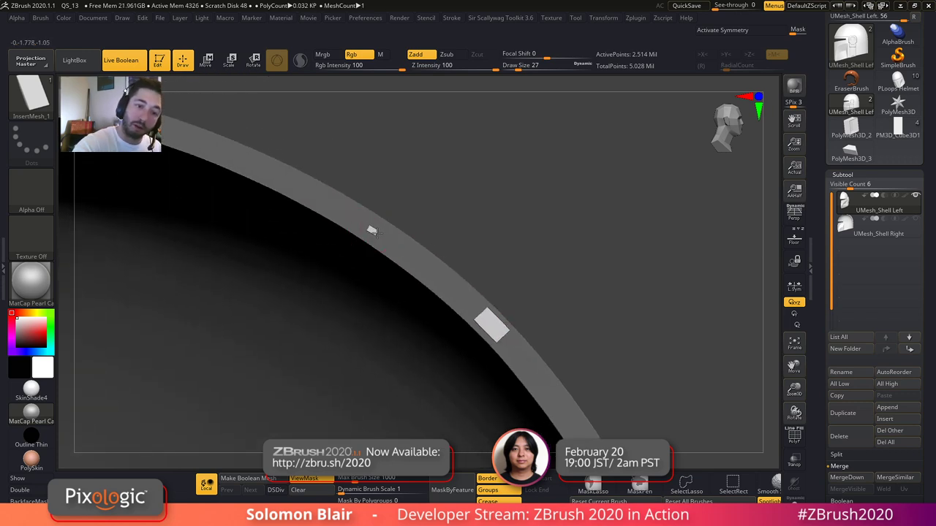
drag(382, 238, 383, 239)
alt+right_drag(437, 215, 594, 183)
- Undo the upper pyramids and start placing another one along the left shell's curved cut edge
key(ctrl+z)
alt+right_drag(691, 281, 615, 231)
key(ctrl+z)
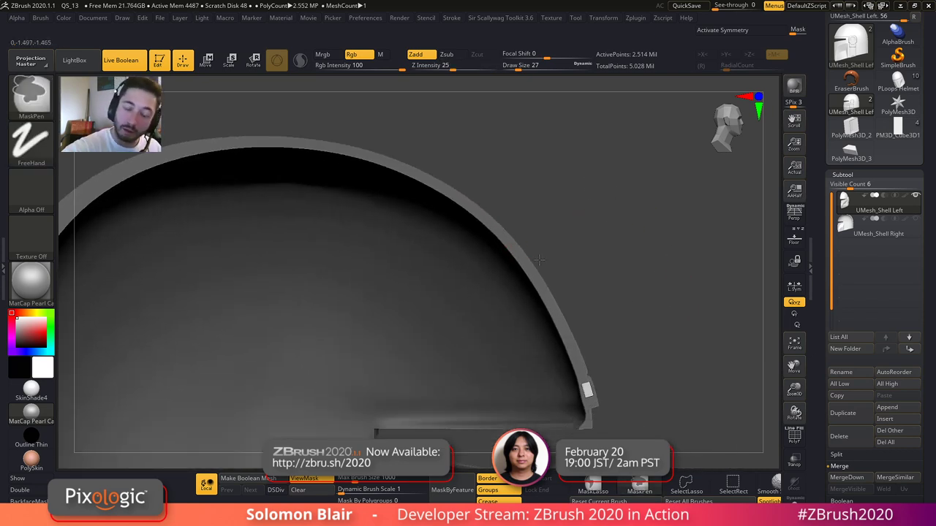
ctrl+right_drag(518, 249, 523, 261)
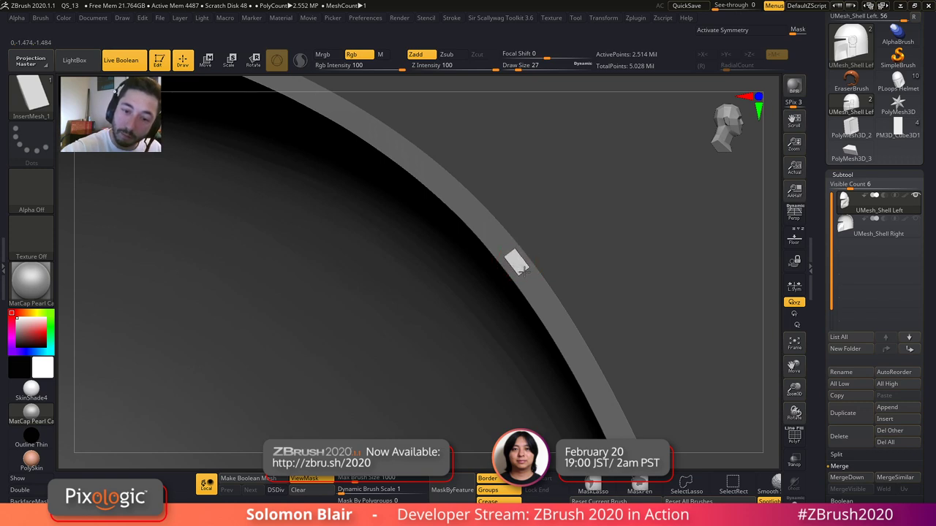
- Insert rectangular key blocks along the front, crown and upper back of the left shell's cut rim
alt+right_drag(595, 284, 723, 420)
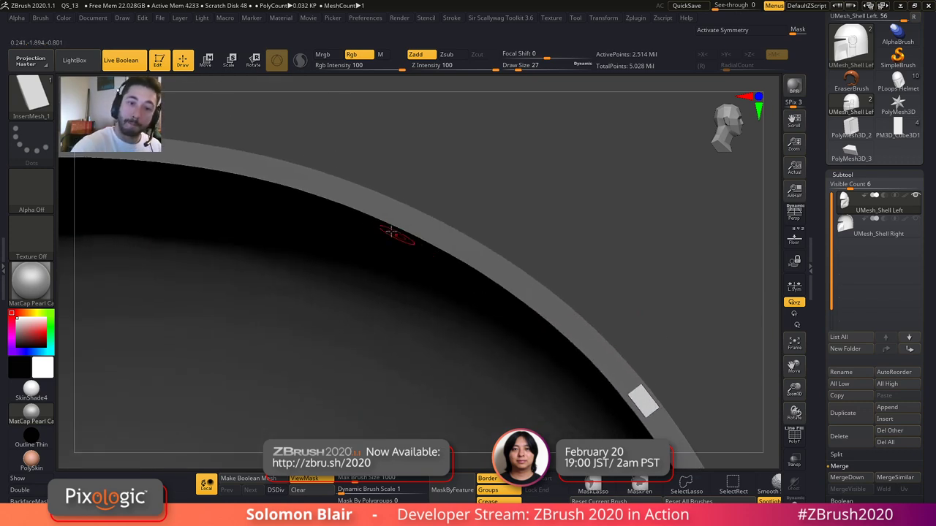
alt+right_drag(296, 183, 589, 291)
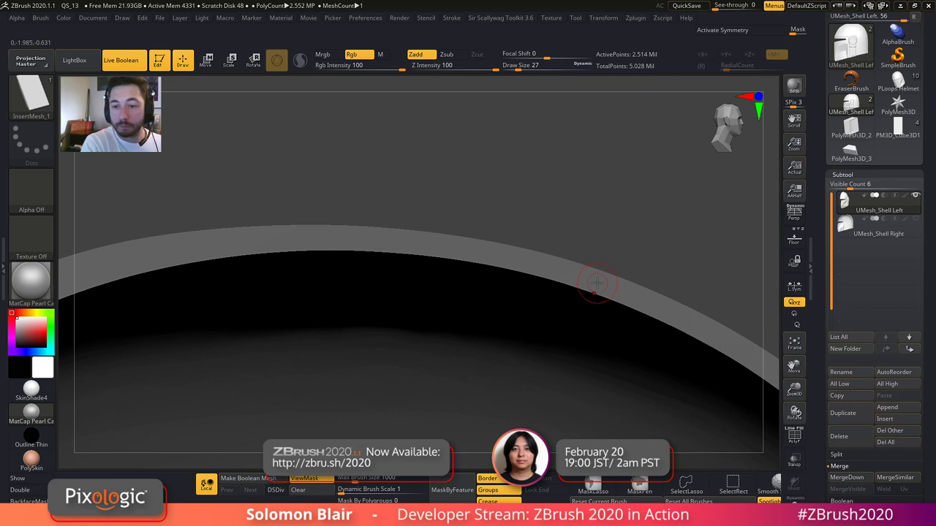
alt+right_drag(361, 305, 588, 298)
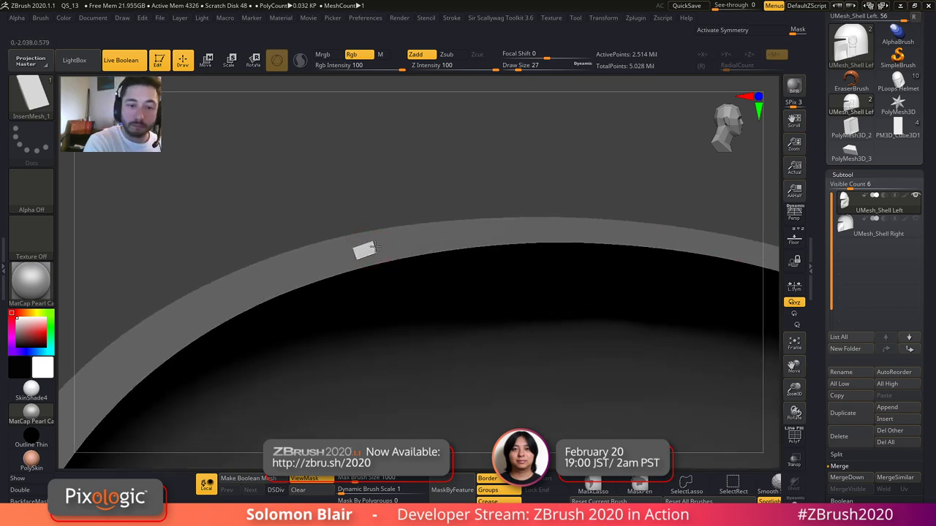
right_drag(538, 190, 277, 302)
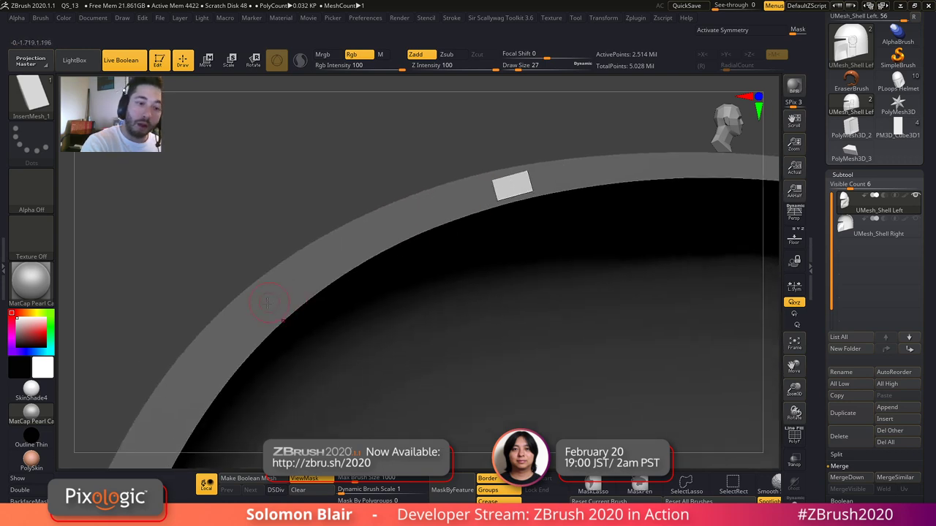
drag(264, 308, 275, 289)
key(ctrl+z)
drag(246, 322, 265, 303)
- Insert two more key blocks down the back of the cut rim and clear the mask
alt+right_drag(274, 297, 397, 139)
alt+right_drag(245, 356, 266, 226)
drag(253, 273, 262, 247)
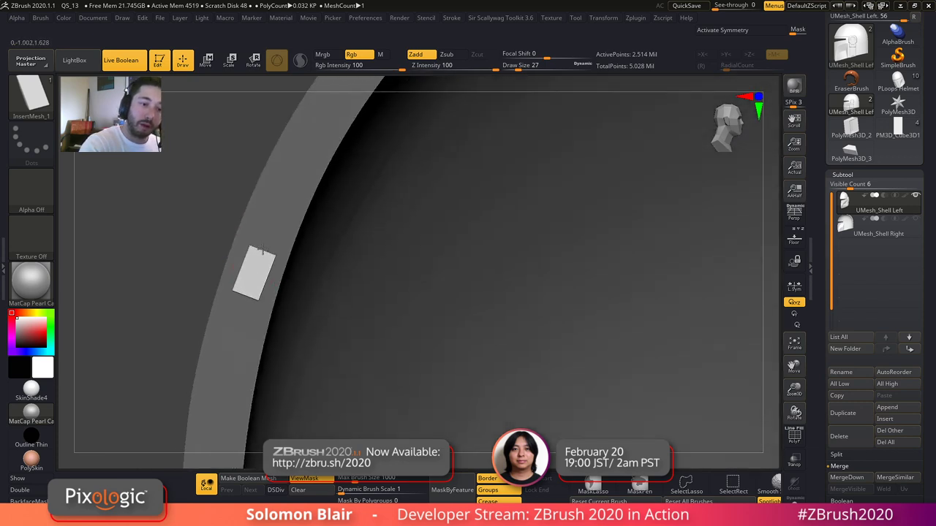
ctrl+right_drag(202, 279, 350, 207)
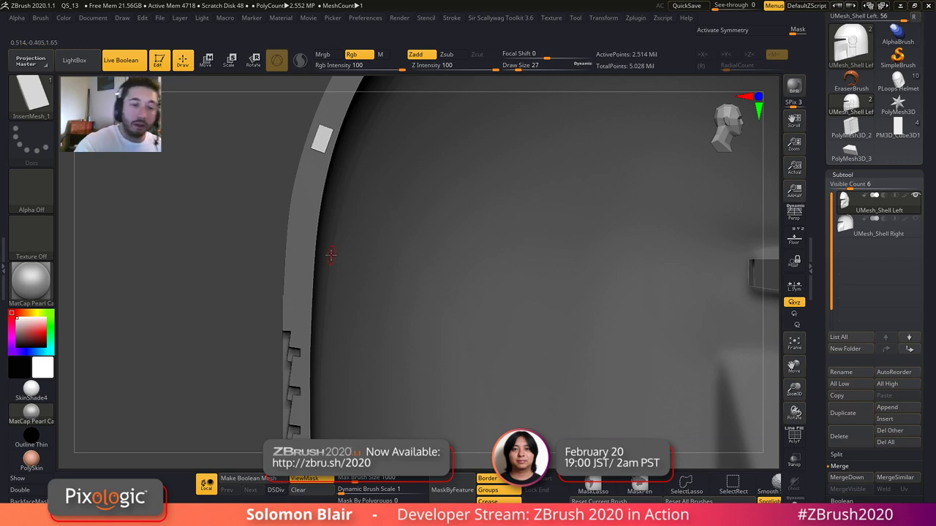
drag(299, 274, 298, 273)
ctrl+right_drag(183, 271, 170, 235)
drag(647, 369, 591, 304)
ctrl+drag(574, 242, 607, 427)
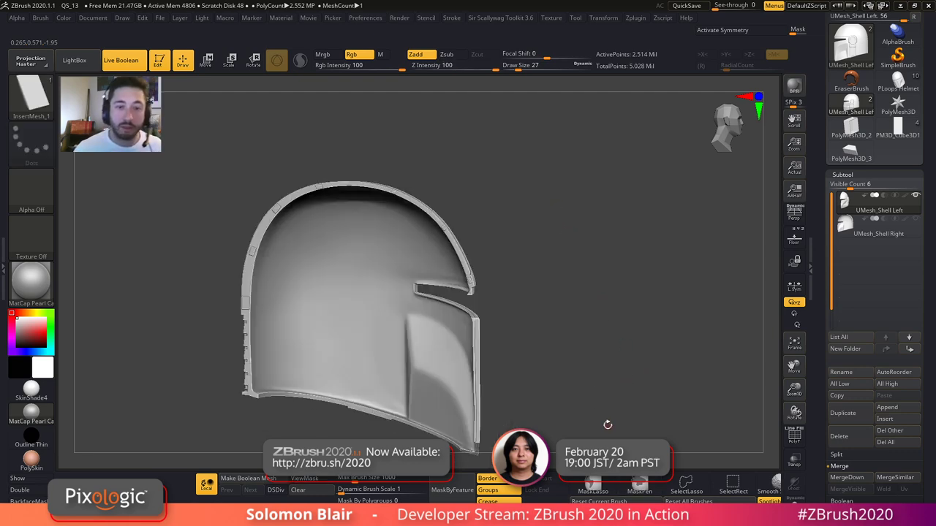
- Examine the polygroups and fit of the inserted key blocks along the rim, briefly isolating the outer shell panel
key(shift+f)
mouse_move(403, 253)
ctrl+right_down()
mouse_move(492, 290)
mouse_move(520, 226)
mouse_move(615, 269)
mouse_move(482, 266)
mouse_move(636, 183)
mouse_move(722, 248)
ctrl+right_up()
alt+right_drag(653, 220, 502, 250)
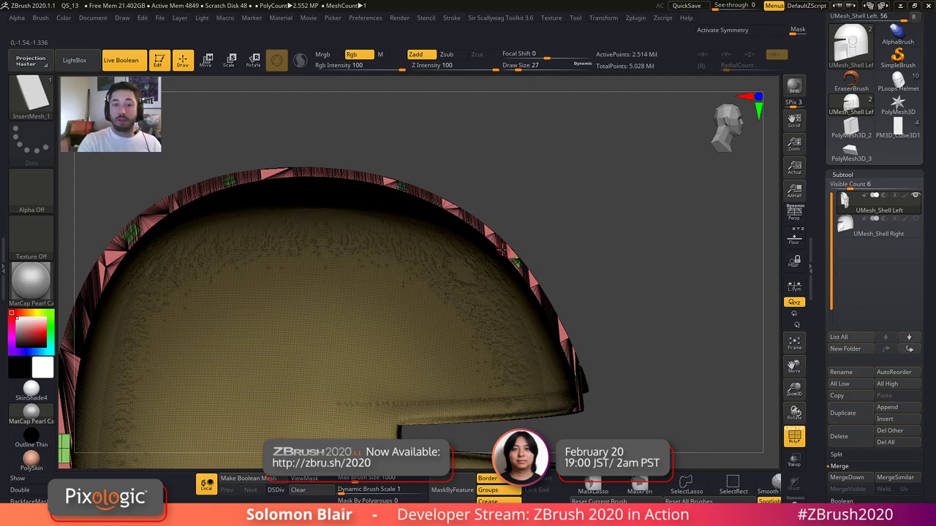
right_drag(660, 289, 552, 288)
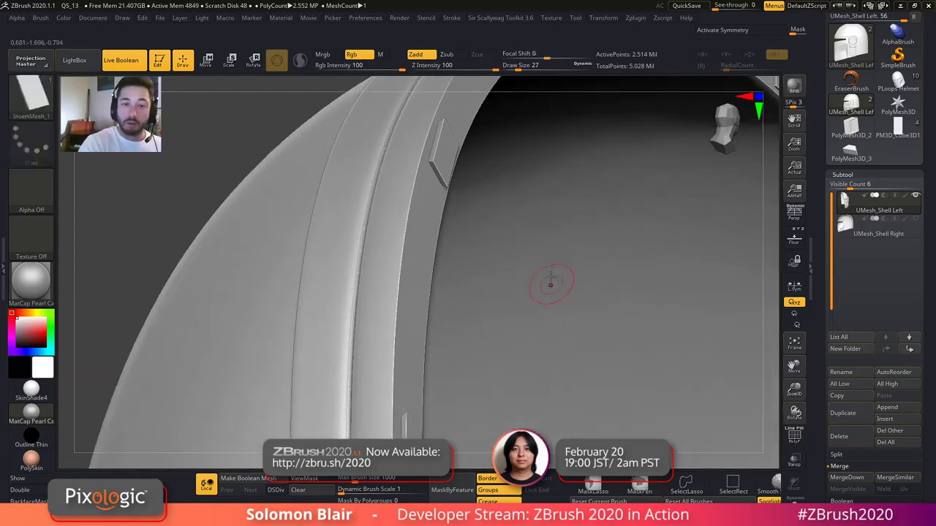
ctrl+right_drag(440, 185, 426, 351)
ctrl+right_drag(411, 273, 528, 307)
key(shift+f)
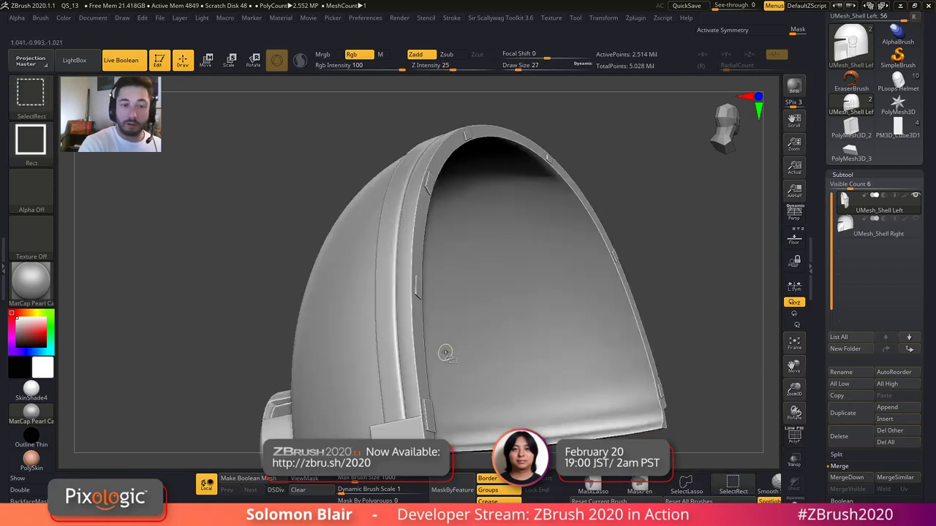
ctrl+shift+click(338, 261)
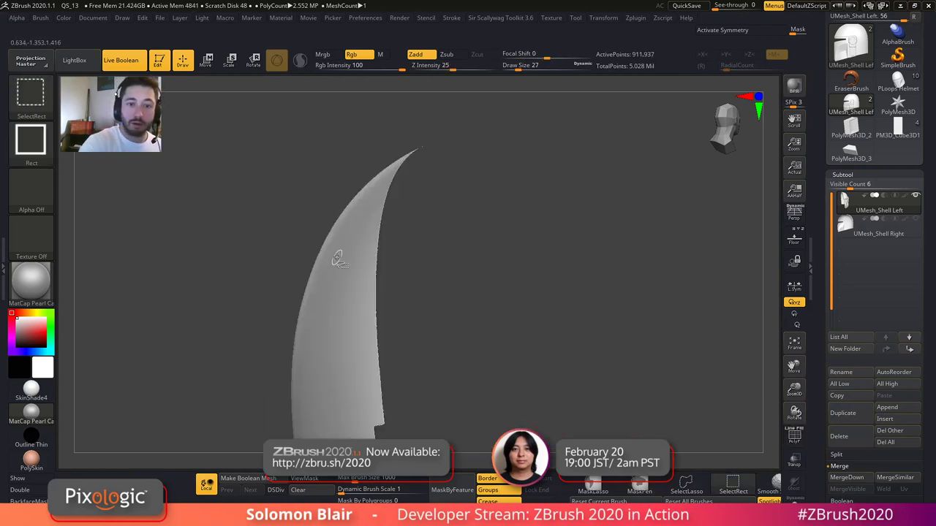
ctrl+shift+click(606, 261)
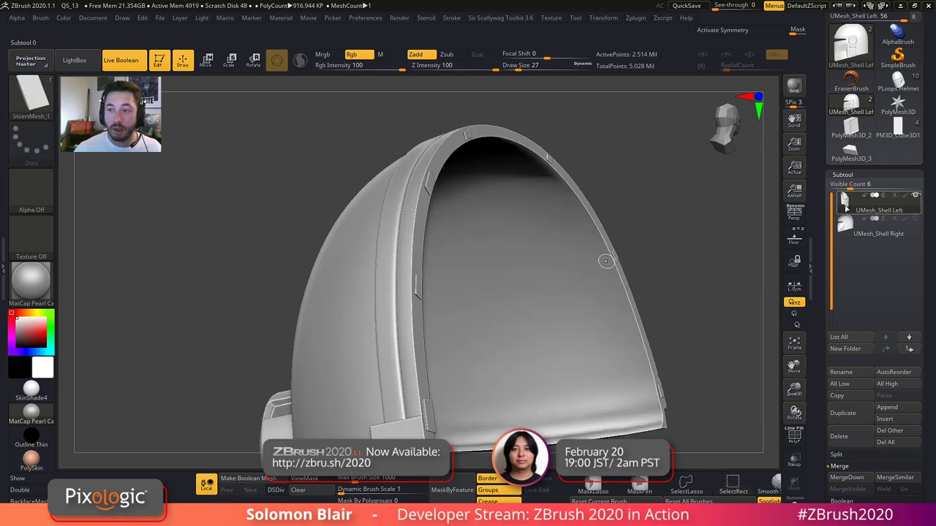
mouse_move(846, 209)
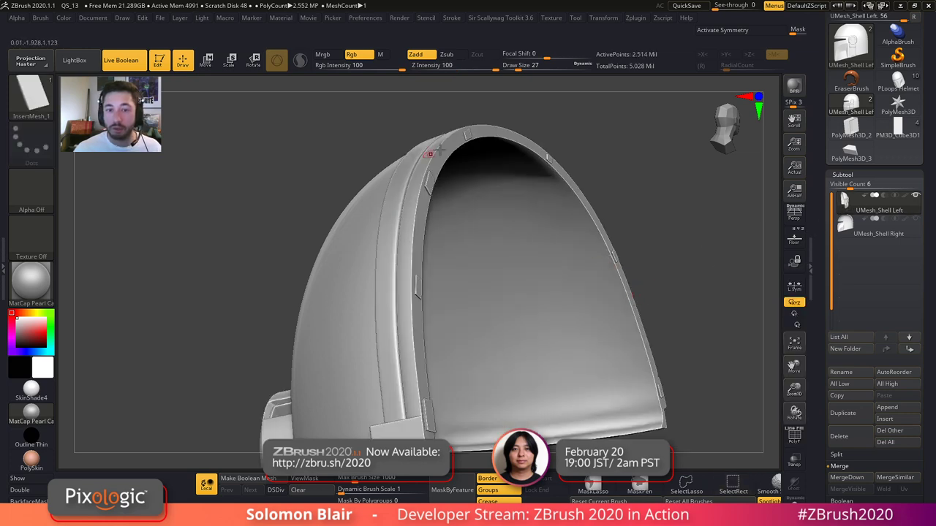
- Isolate the outer shell panel's polygroup and grow visibility to the entire shell, leaving the key blocks hidden
key(shift+f)
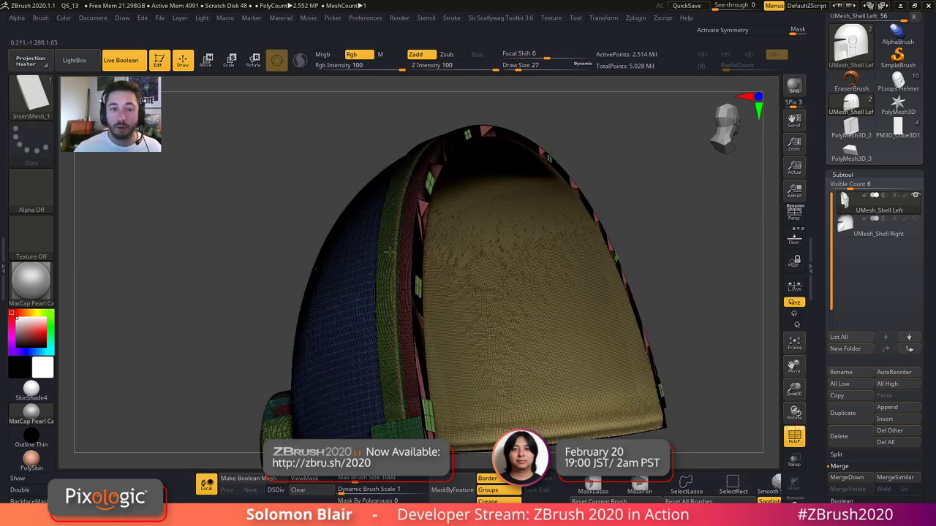
ctrl+shift+click(351, 251)
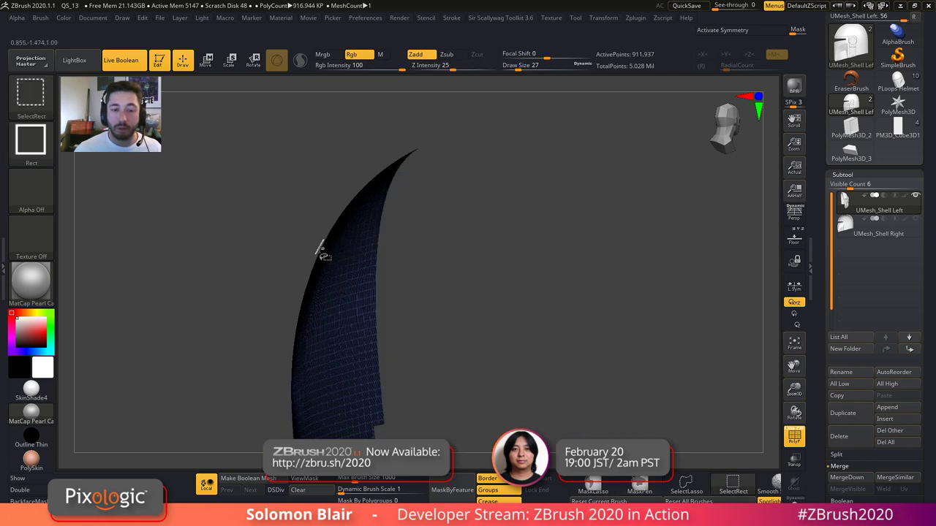
click(885, 174)
click(848, 303)
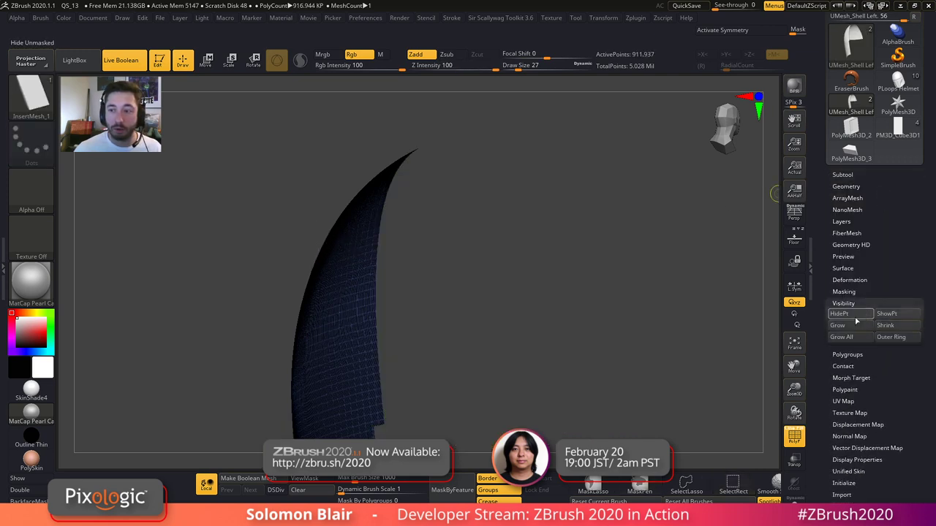
key(shift+f)
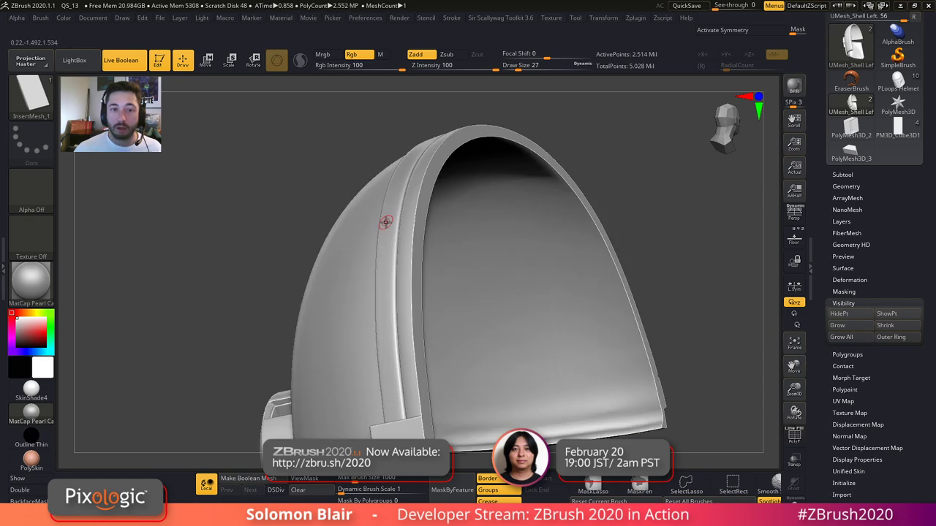
key(shift+f)
key(shift+f)
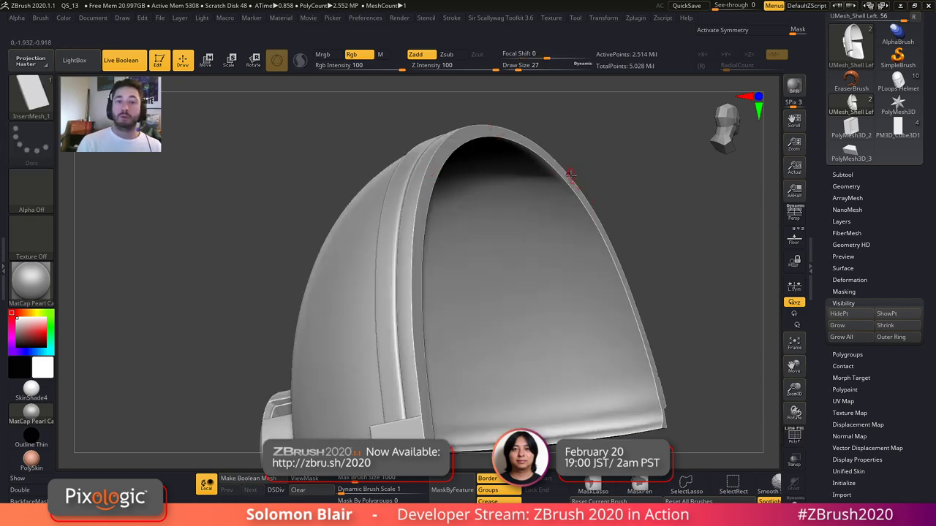
- Split the hidden key blocks off the left shell into their own subtool
alt+right_drag(565, 289, 503, 294)
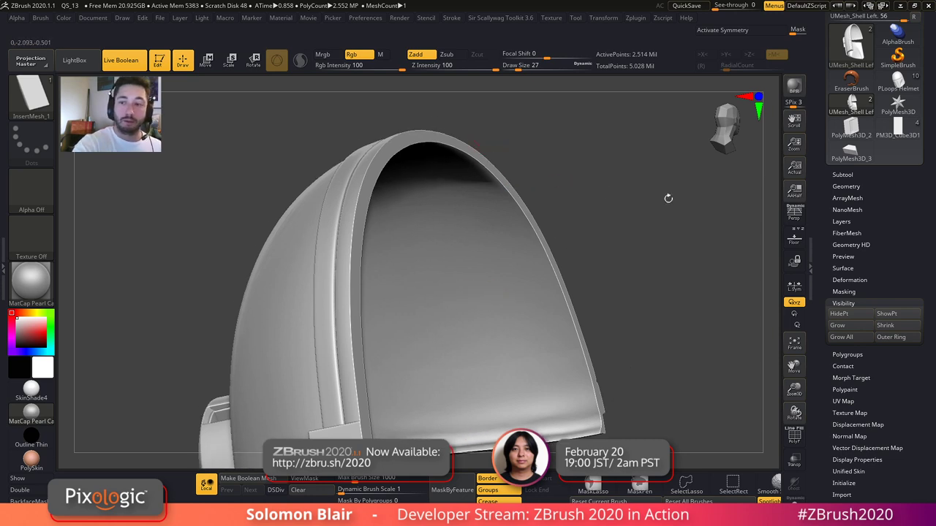
click(843, 174)
click(838, 382)
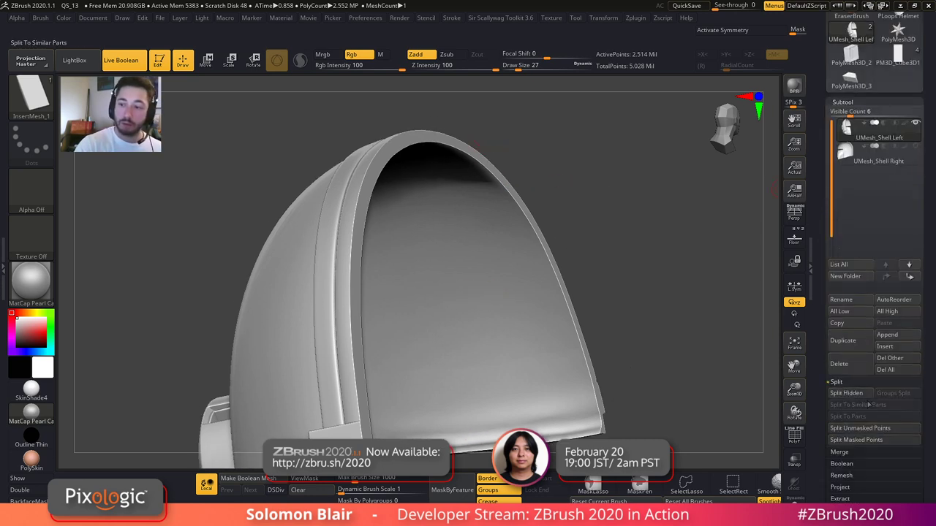
click(869, 394)
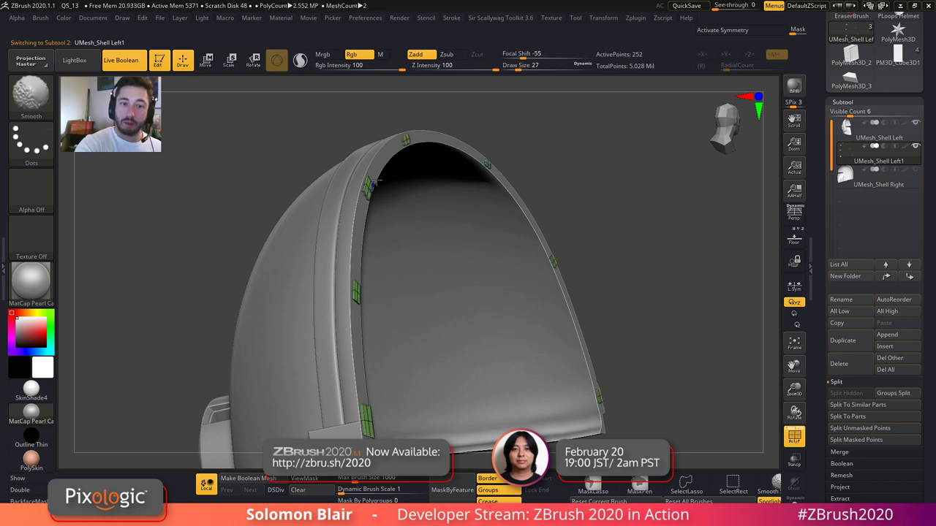
- Solo the key block subtool and hide polygroups to isolate one set of the paired key pieces
click(796, 499)
alt+right_drag(445, 314, 438, 280)
ctrl+right_drag(439, 280, 431, 322)
right_drag(432, 322, 443, 325)
key(ctrl+shift)
ctrl+shift+click(341, 351)
mouse_move(522, 371)
ctrl+right_down()
mouse_move(292, 361)
mouse_move(367, 312)
ctrl+right_up()
ctrl+shift+drag(240, 210, 294, 348)
mouse_move(294, 346)
right_down()
mouse_move(453, 292)
mouse_move(604, 278)
right_up()
ctrl+shift+drag(606, 266, 674, 364)
ctrl+shift+drag(673, 328, 712, 370)
ctrl+right_drag(712, 370, 351, 212)
ctrl+shift+drag(517, 253, 614, 310)
alt+right_drag(627, 307, 613, 267)
ctrl+right_drag(613, 268, 529, 273)
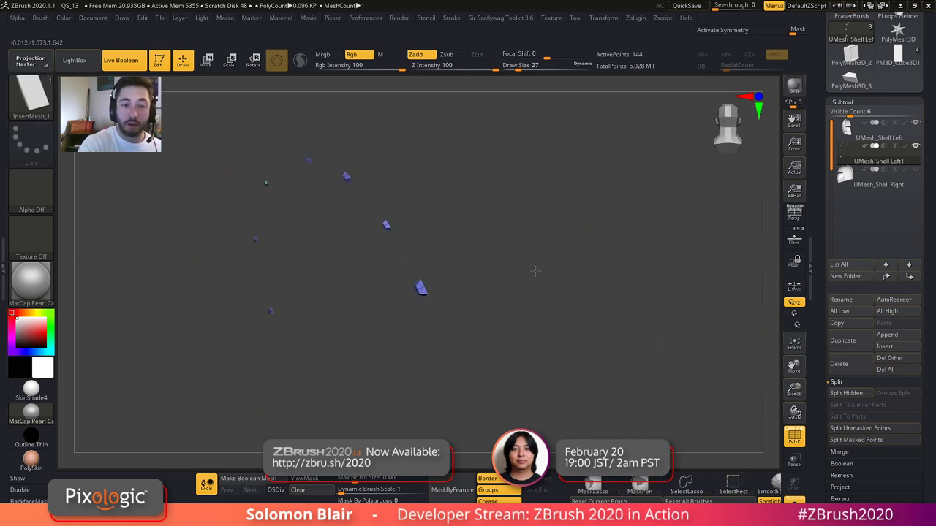
- Try to hide the extra green piece among the isolated blue key pieces
ctrl+right_drag(674, 257, 738, 256)
ctrl+right_drag(322, 296, 443, 337)
ctrl+shift+click(480, 308)
ctrl+right_drag(443, 337, 286, 376)
mouse_move(468, 252)
ctrl+right_down()
mouse_move(427, 249)
mouse_move(475, 245)
ctrl+right_up()
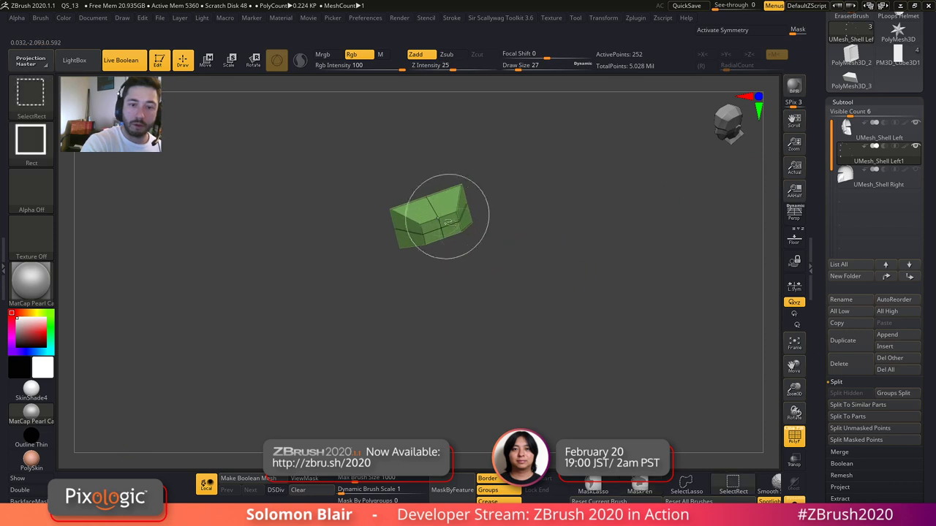
ctrl+shift+click(439, 219)
ctrl+right_drag(432, 292, 574, 243)
alt+right_drag(468, 328, 342, 332)
ctrl+shift+drag(468, 288, 541, 372)
ctrl+right_drag(234, 352, 365, 341)
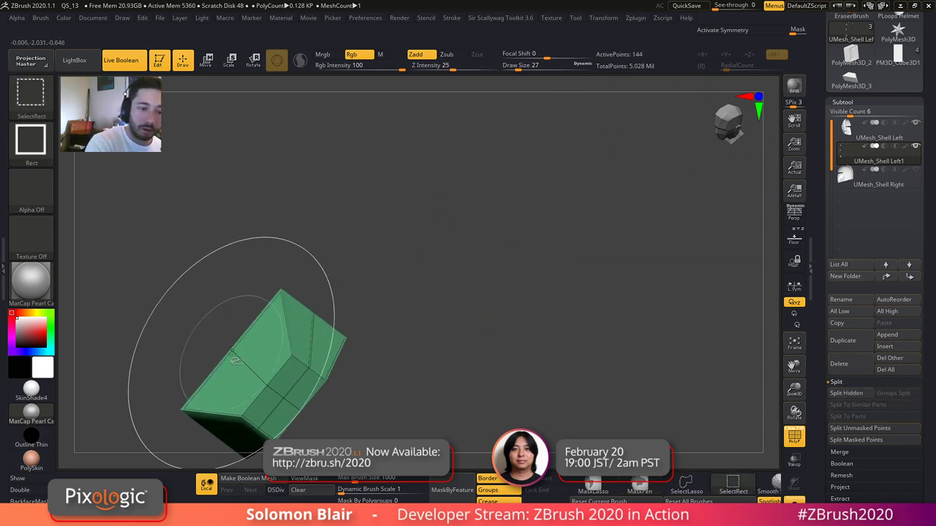
ctrl+shift+click(231, 352)
ctrl+right_drag(482, 310, 393, 305)
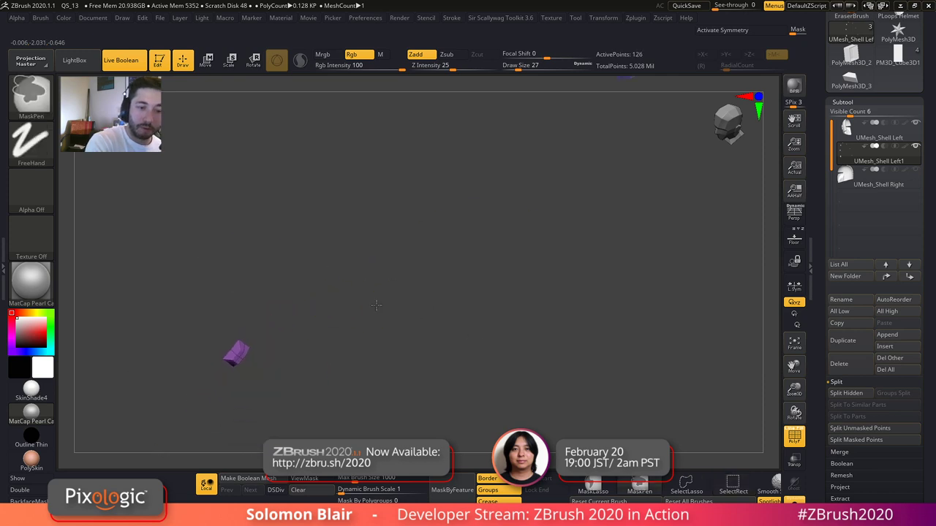
right_drag(337, 336, 469, 333)
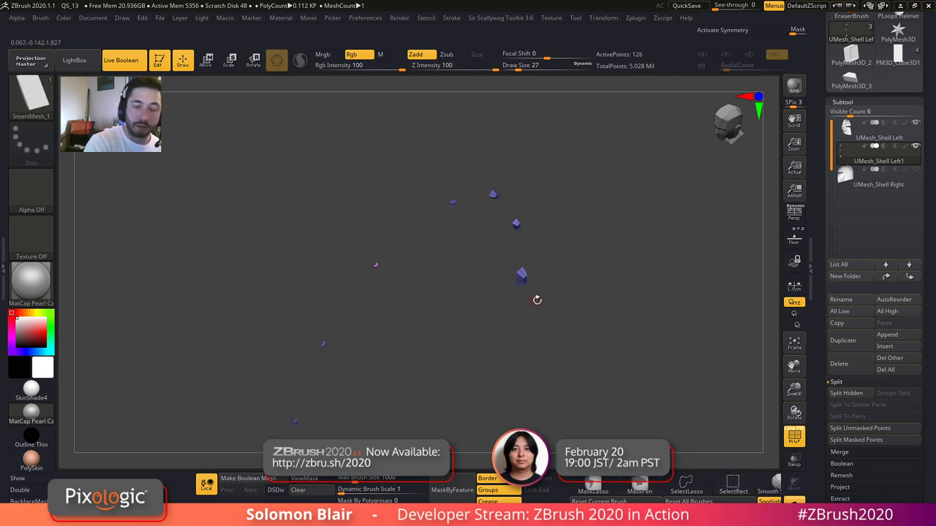
right_drag(530, 301, 536, 310)
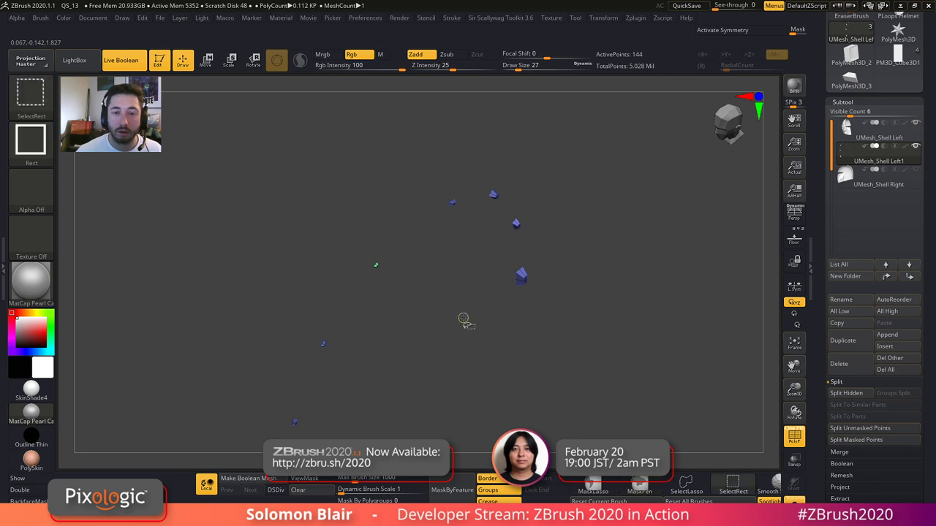
ctrl+shift+click(464, 320)
- Examine the key pieces up close from several distances and check their polygroup display
alt+right_drag(429, 315, 465, 305)
ctrl+right_drag(414, 327, 549, 316)
alt+right_drag(408, 251, 411, 370)
alt+right_drag(537, 366, 473, 324)
ctrl+right_drag(473, 324, 454, 328)
ctrl+right_drag(454, 328, 520, 341)
right_drag(449, 355, 343, 311)
mouse_move(343, 311)
alt+right_down()
mouse_move(377, 342)
mouse_move(307, 318)
mouse_move(324, 308)
mouse_move(371, 347)
alt+right_up()
key(shift+f)
key(shift+f)
ctrl+right_drag(533, 302, 544, 241)
mouse_move(544, 242)
alt+right_down()
mouse_move(331, 333)
mouse_move(312, 369)
alt+right_up()
- Isolate the green key piece on the crown and assign it a new polygroup
ctrl+shift+click(450, 303)
alt+right_drag(369, 279, 412, 309)
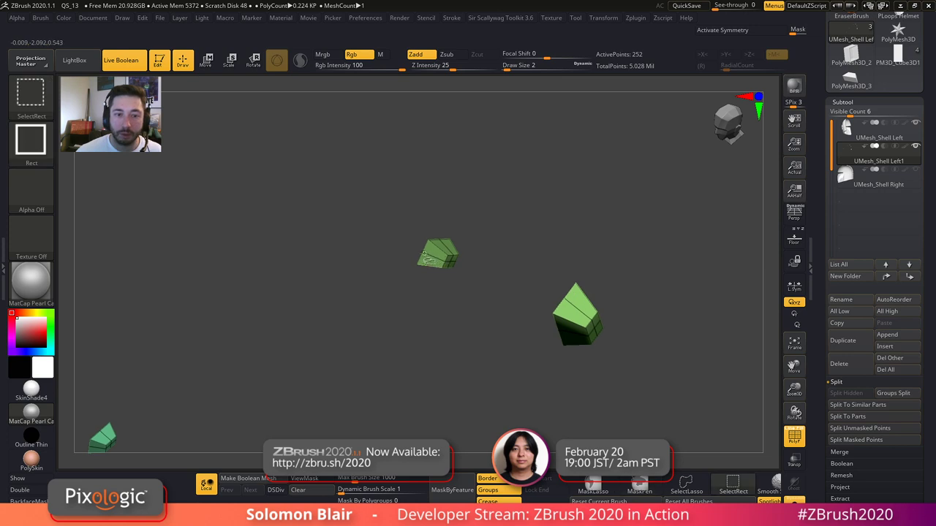
ctrl+shift+click(422, 253)
alt+right_drag(341, 309, 488, 267)
key(ctrl+w)
ctrl+shift+click(454, 354)
ctrl+right_drag(395, 322, 343, 372)
alt+right_drag(343, 372, 786, 121)
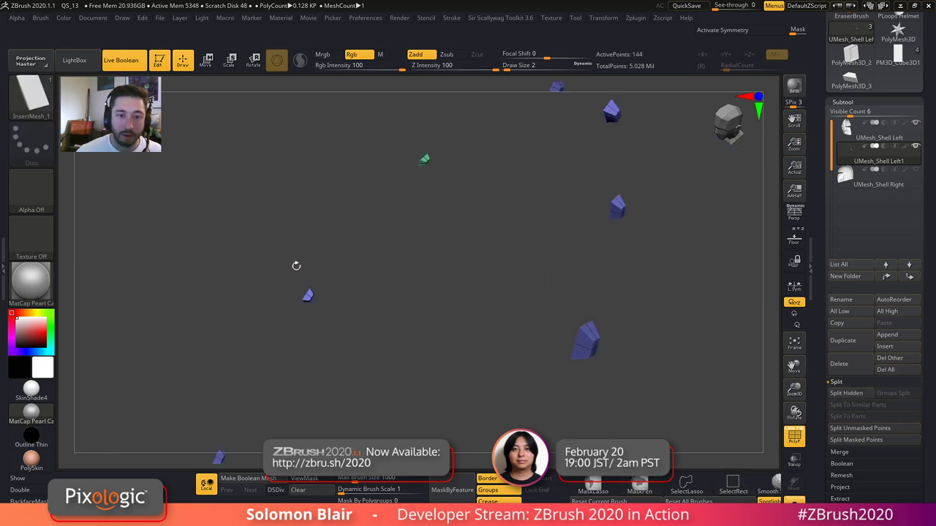
- Frame the extra green piece among the blue key pieces and hide it
ctrl+shift+click(424, 160)
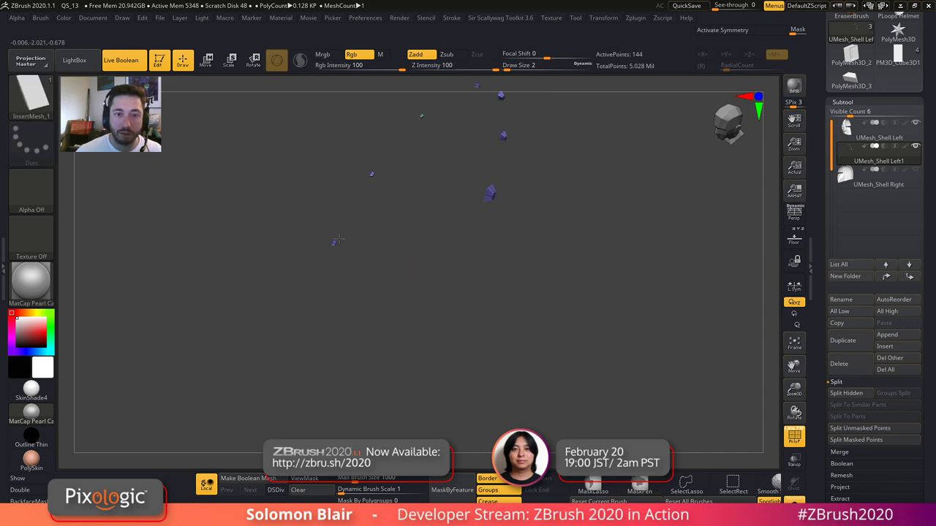
key(ctrl)
ctrl+shift+drag(420, 115, 449, 130)
key(f)
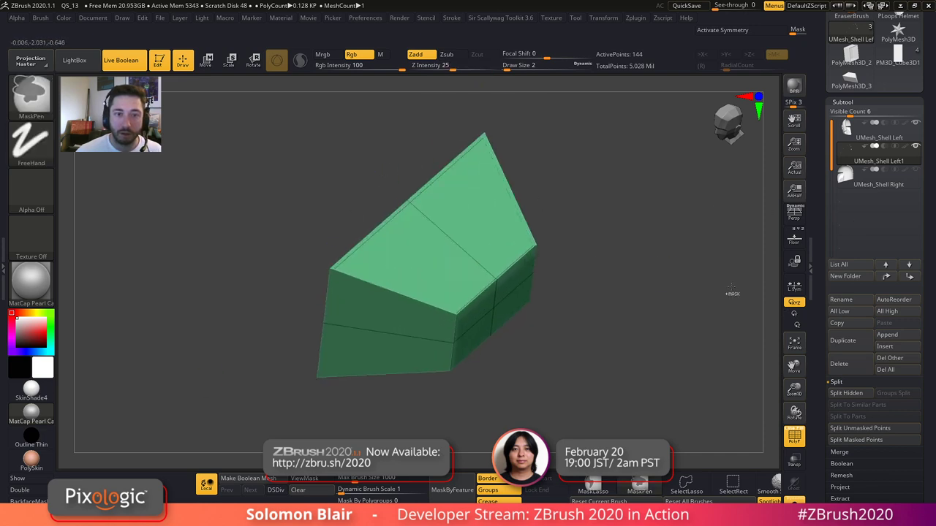
ctrl+shift+click(407, 200)
- Invert visibility between the two sets of key pieces and assign each set its own single polygroup
ctrl+right_drag(709, 269, 487, 289)
ctrl+shift+drag(504, 369, 528, 405)
key(ctrl+w)
ctrl+right_drag(505, 336, 494, 326)
ctrl+shift+drag(479, 351, 491, 376)
ctrl+right_drag(483, 358, 491, 331)
key(ctrl+w)
- Split the hidden set of key pieces into a separate subtool
click(846, 394)
drag(648, 345, 552, 307)
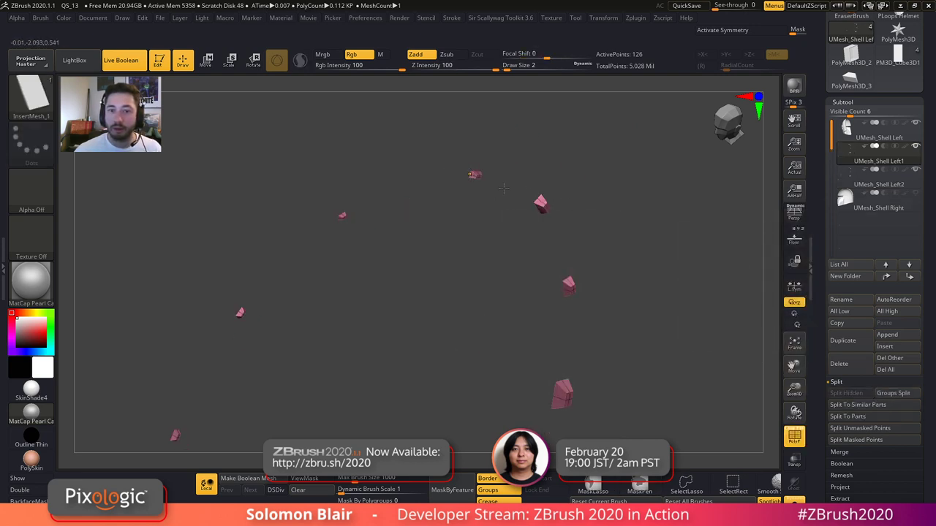
ctrl+right_drag(474, 176, 775, 113)
alt+right_drag(775, 113, 682, 231)
- Rename the UMesh_Shell Left2 subtool as Male
click(851, 180)
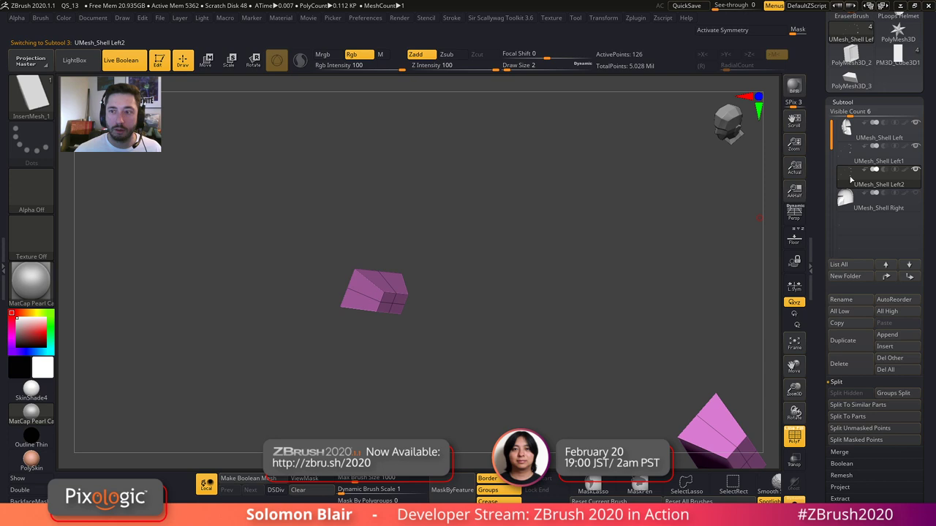
click(845, 301)
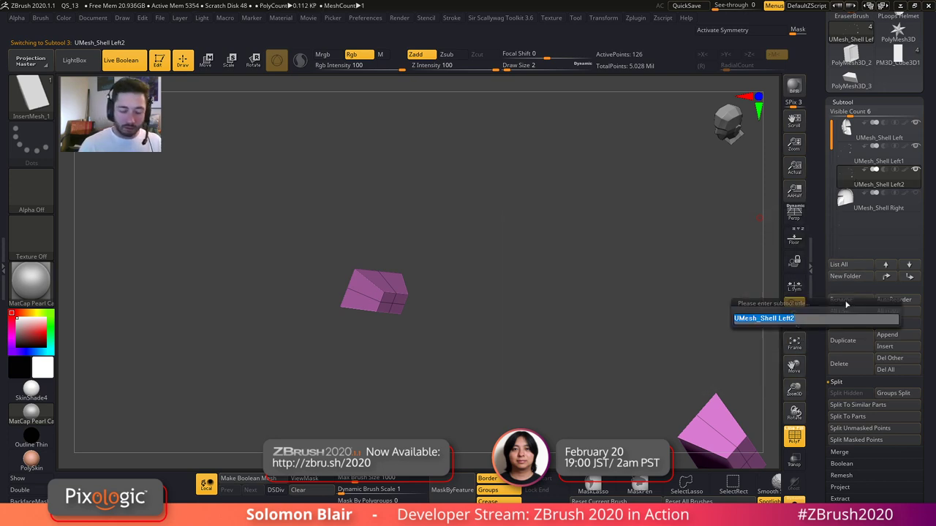
text(Male)
key(Return)
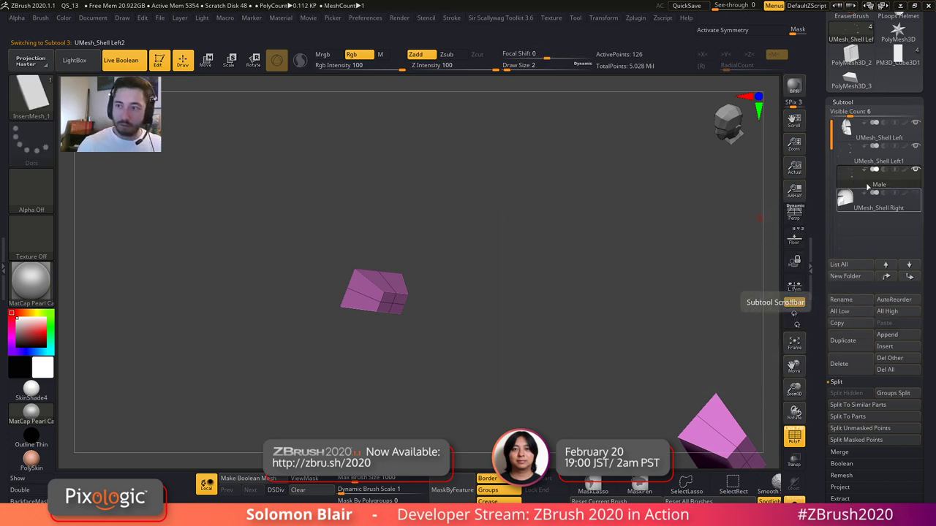
- Rename the UMesh_Shell Left1 subtool as Female
click(850, 160)
click(839, 301)
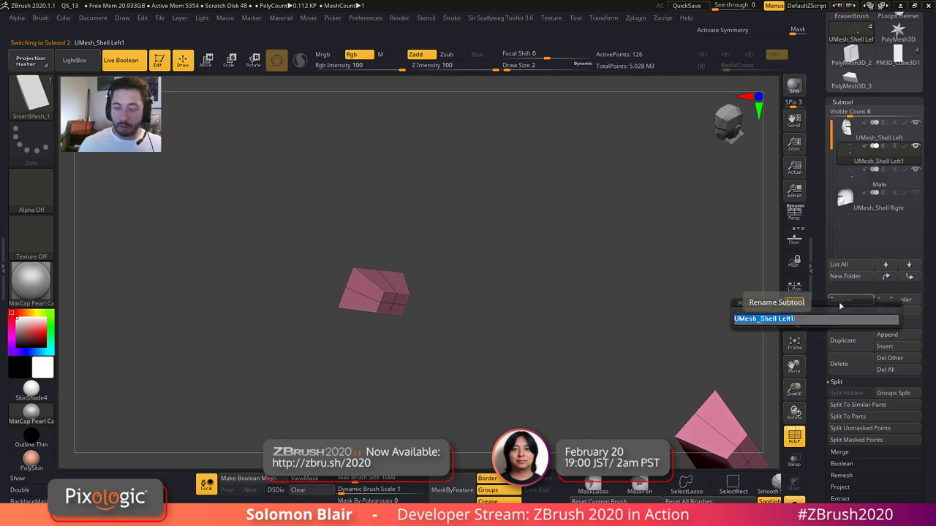
text(Female)
key(Return)
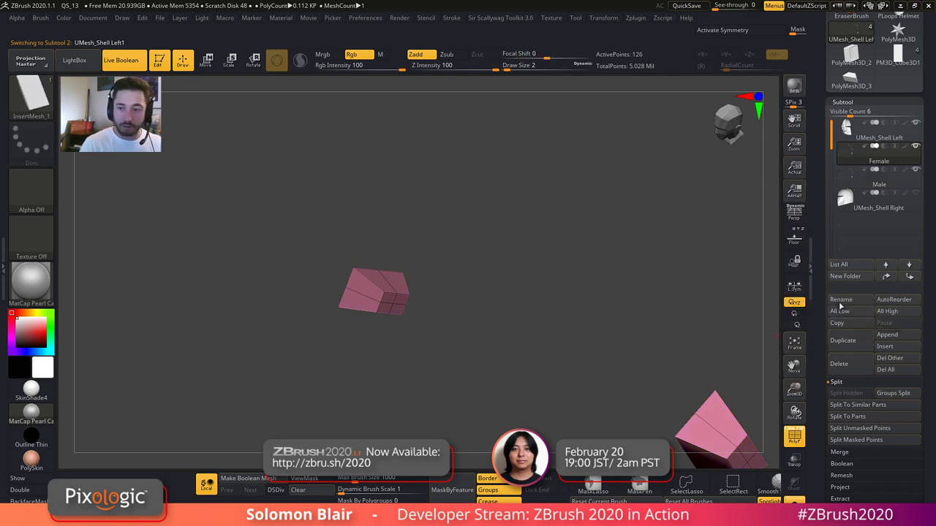
- Hide the Female and Male key subtools, and show and select UMesh_Shell Right beside the other helmet half
ctrl+shift+click(606, 271)
mouse_move(604, 271)
ctrl+right_down()
mouse_move(420, 259)
mouse_move(411, 276)
mouse_move(430, 287)
mouse_move(532, 267)
mouse_move(630, 229)
ctrl+right_up()
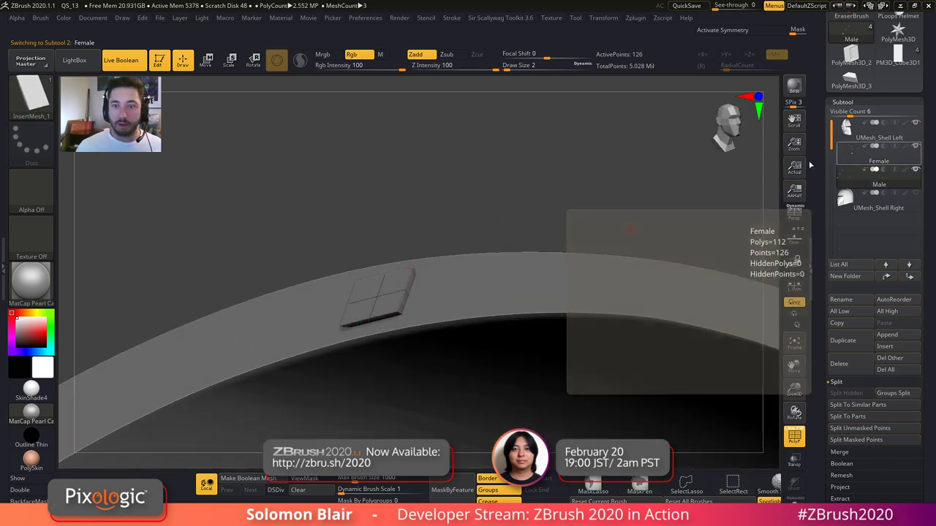
click(878, 158)
right_drag(471, 236, 417, 237)
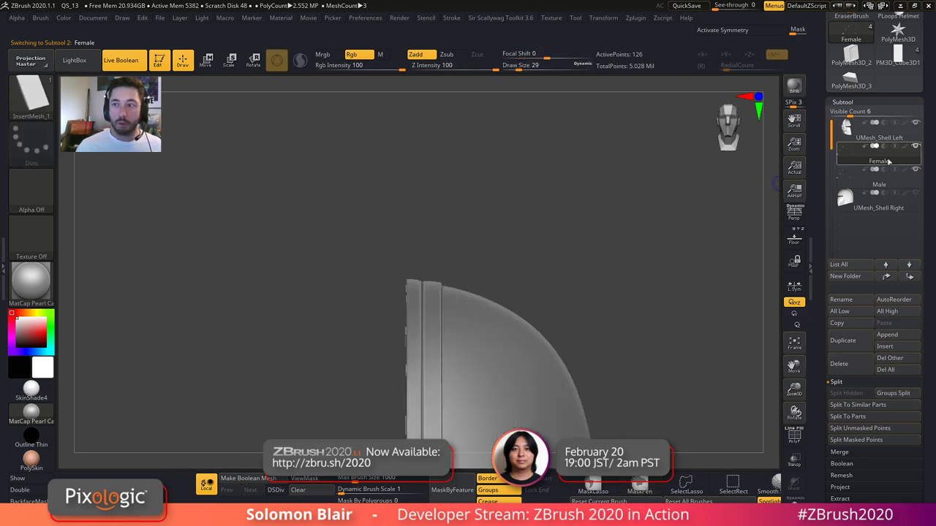
shift+right_drag(652, 261, 680, 238)
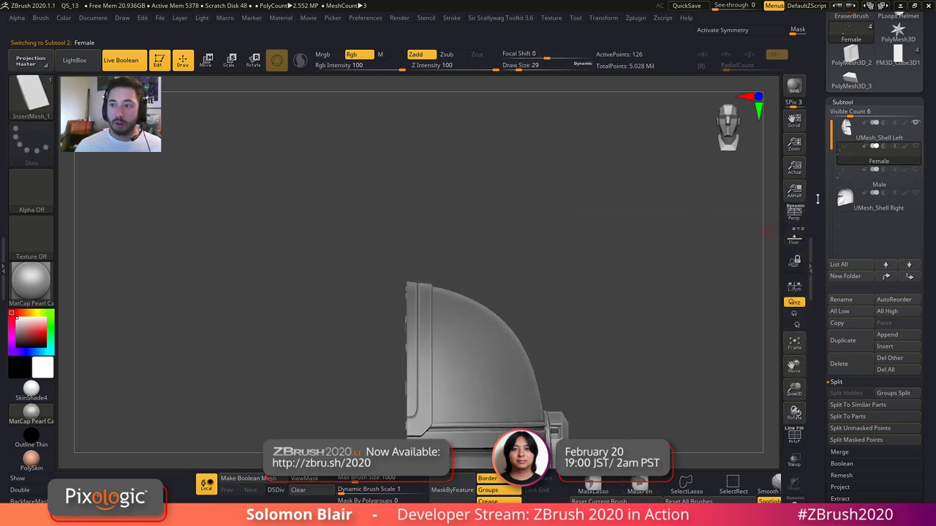
click(915, 194)
drag(624, 365, 625, 366)
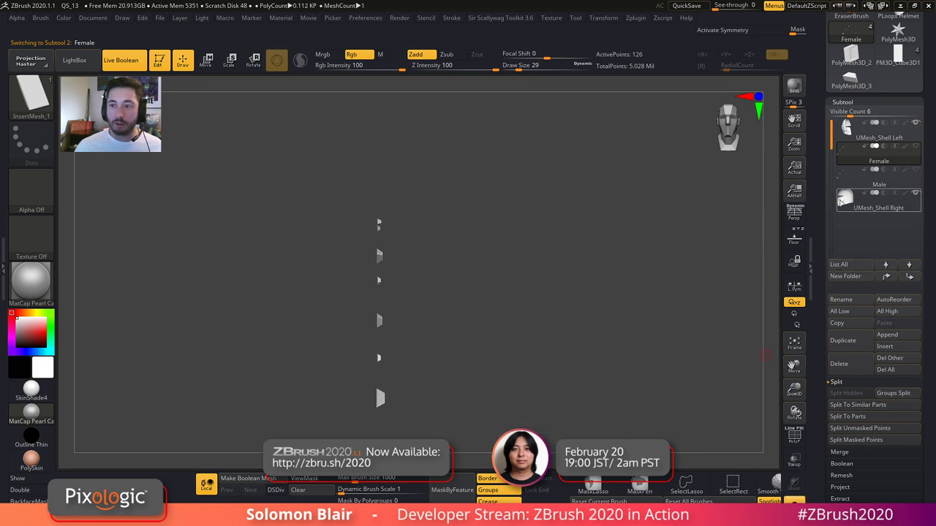
click(845, 199)
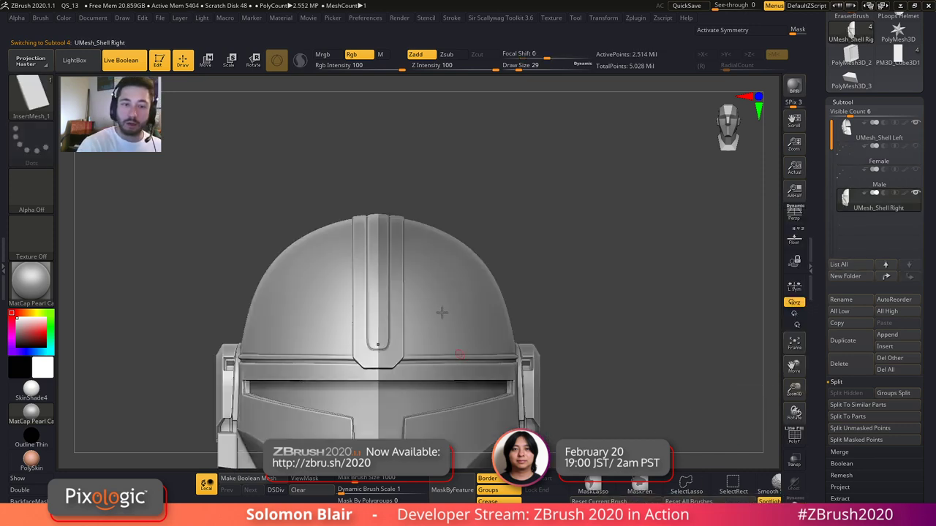
alt+right_drag(457, 349, 430, 277)
key(s)
drag(363, 213, 380, 214)
mouse_move(439, 237)
alt+right_down()
mouse_move(426, 211)
mouse_move(468, 245)
alt+right_up()
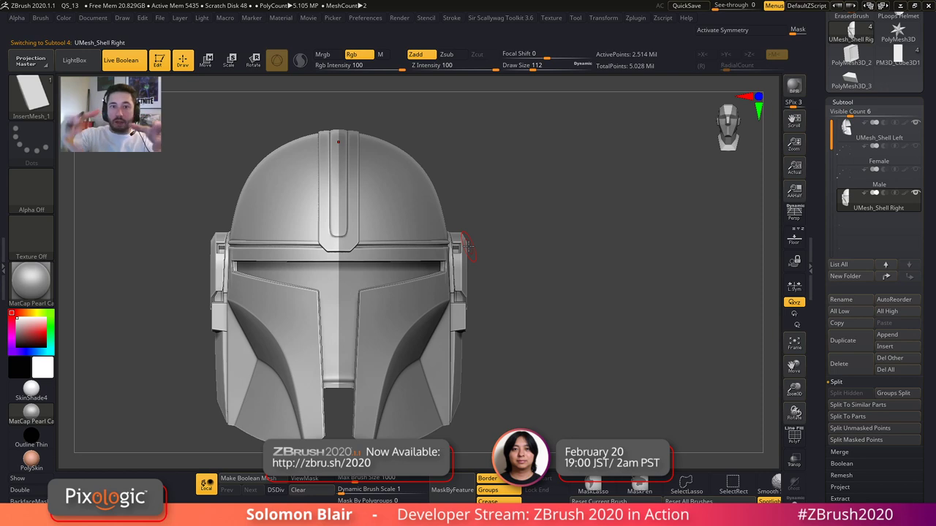
key(w)
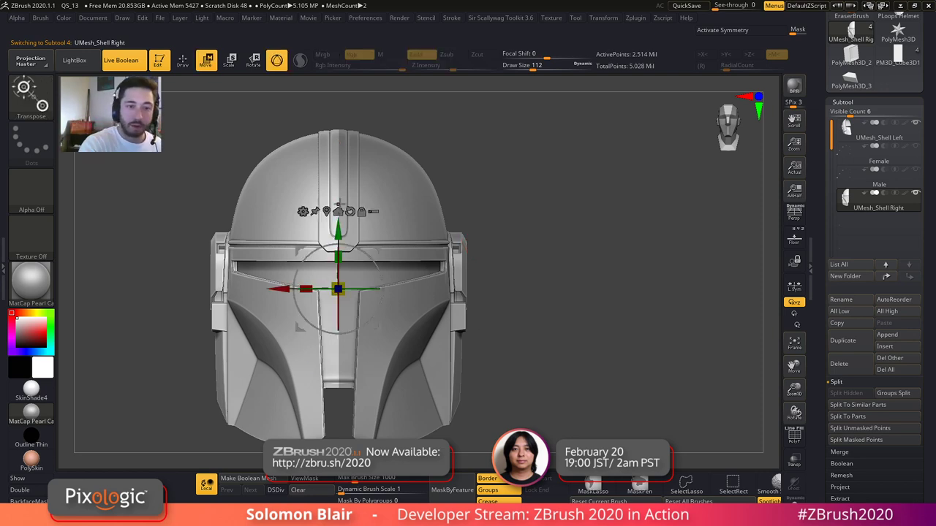
drag(510, 308, 492, 303)
mouse_move(304, 266)
mouse_down()
mouse_move(301, 299)
mouse_move(310, 250)
mouse_move(305, 264)
mouse_move(301, 250)
mouse_up()
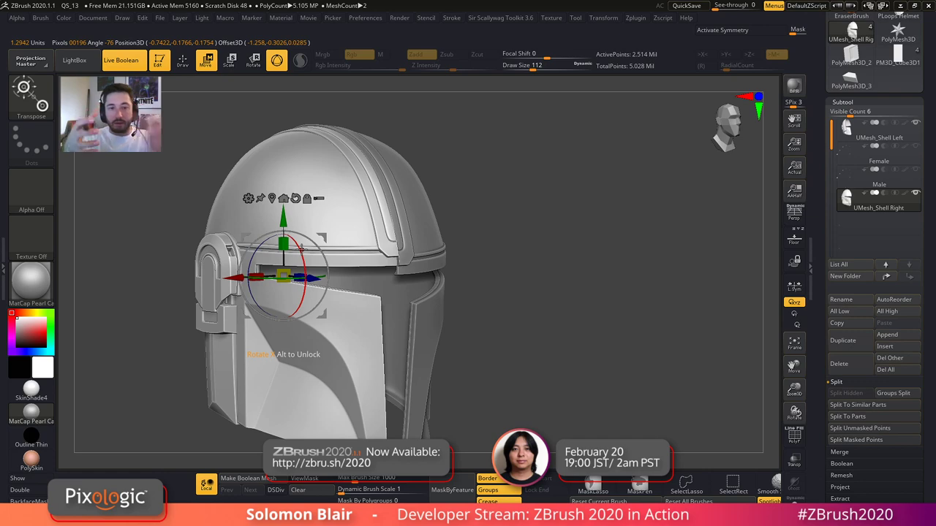
ctrl+right_drag(395, 261, 408, 273)
drag(204, 264, 204, 259)
key(ctrl+z)
key(q)
ctrl+right_drag(183, 298, 120, 252)
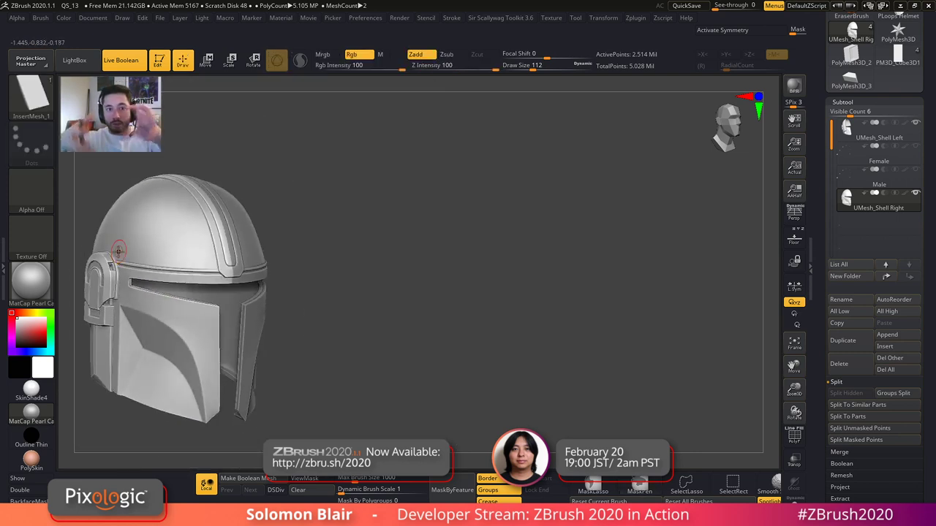
- Activate X symmetry on the UMesh_Shell Right subtool and reduce the draw size to about 71
key(shift+f)
key(shift+f)
alt+right_drag(404, 320, 508, 346)
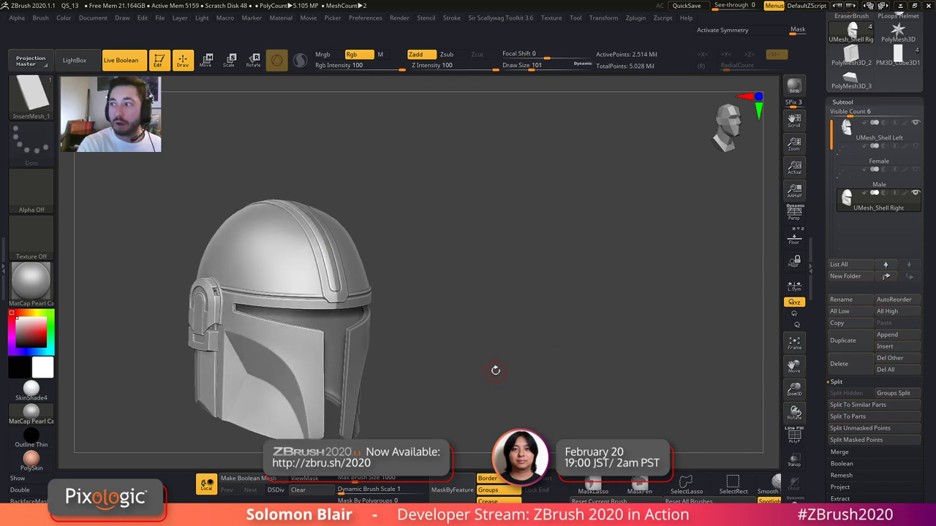
ctrl+right_drag(374, 289, 461, 312)
key(x)
key(x)
key(s)
drag(438, 310, 416, 310)
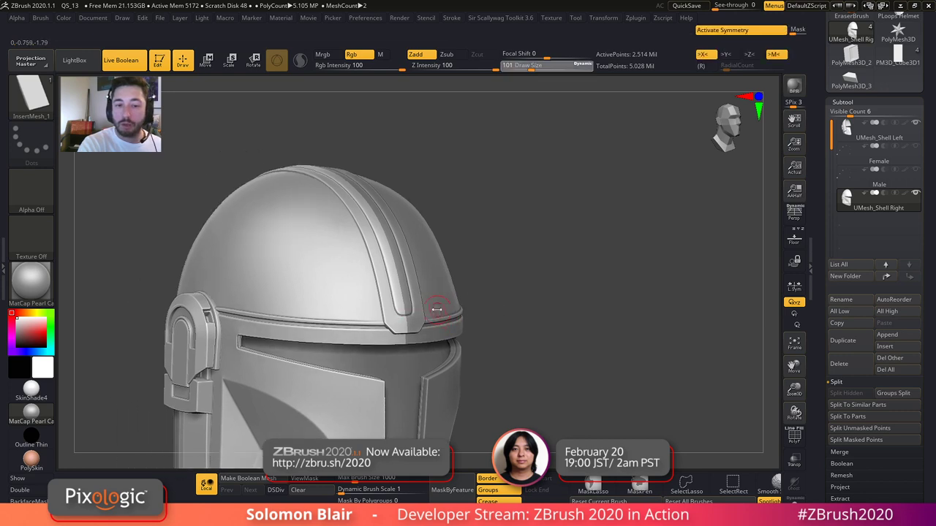
key(s)
drag(480, 320, 495, 322)
mouse_move(562, 341)
alt+right_down()
mouse_move(577, 370)
mouse_move(516, 363)
alt+right_up()
- Switch to the PolyMesh3D_3 tool with its polyframe shown and turn off symmetry
click(849, 78)
key(shift+f)
key(shift+f)
key(shift+f)
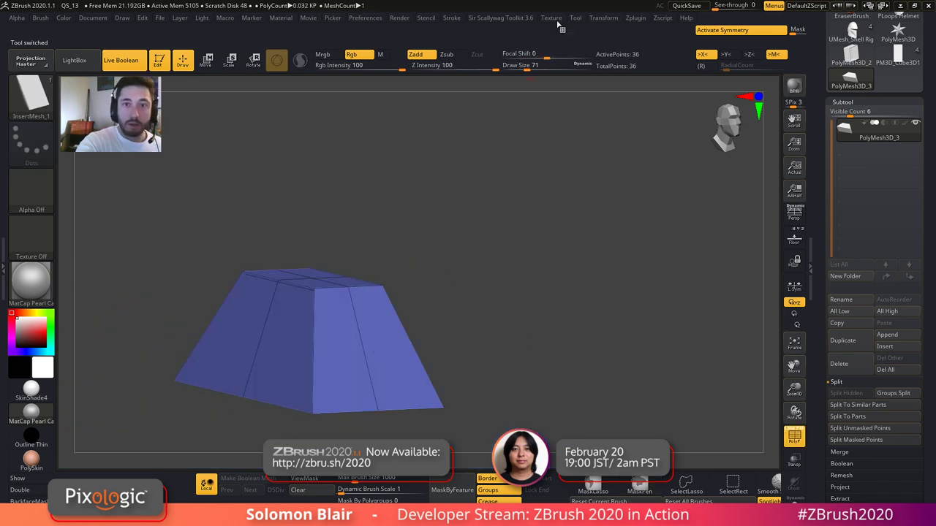
drag(364, 331, 413, 392)
key(ctrl+z)
key(ctrl+z)
key(x)
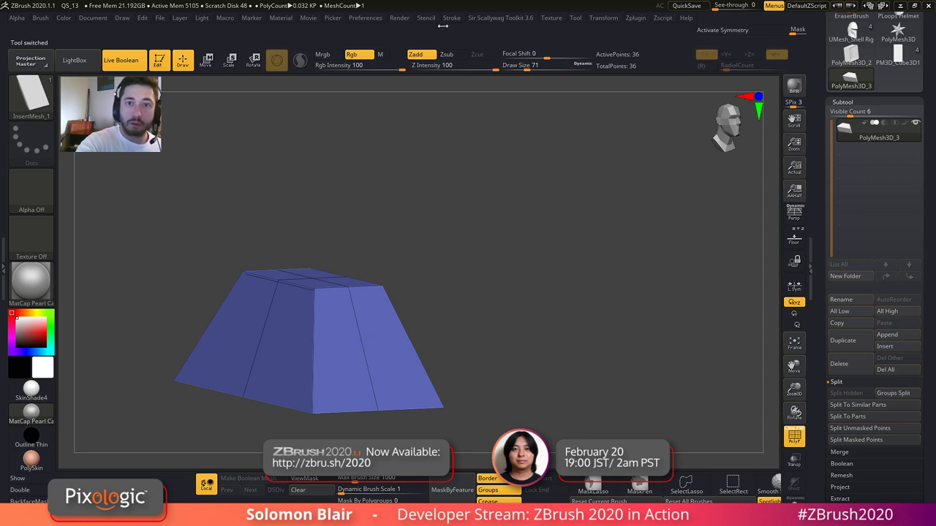
- Try drawing several curved strips of inserted key blocks across the faces of the PolyMesh3D_3 block
click(451, 18)
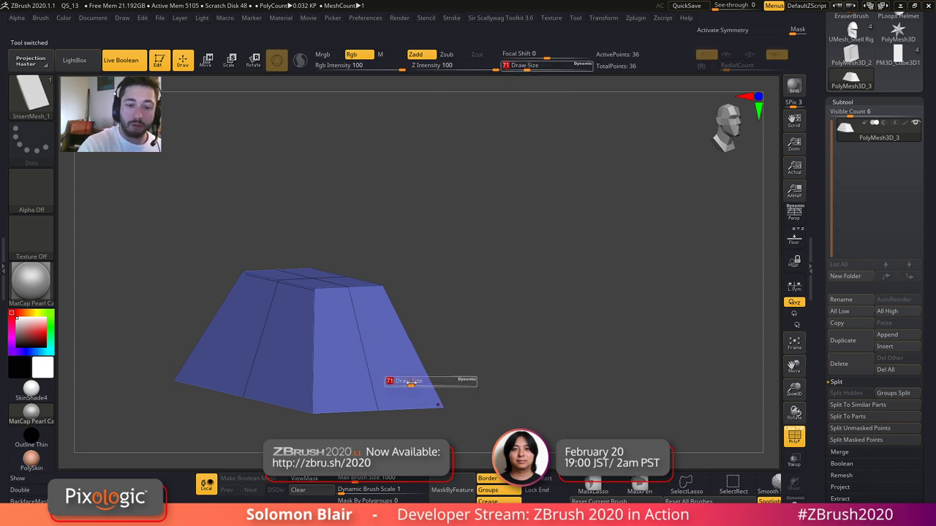
drag(412, 346, 536, 205)
mouse_move(577, 314)
right_down()
mouse_move(536, 328)
mouse_move(572, 284)
mouse_move(544, 426)
right_up()
drag(544, 425, 702, 378)
alt+right_drag(704, 377, 565, 253)
mouse_move(565, 253)
right_down()
mouse_move(537, 248)
mouse_move(504, 385)
mouse_move(455, 371)
right_up()
mouse_move(455, 372)
mouse_down()
mouse_move(602, 323)
mouse_move(640, 332)
mouse_up()
right_drag(647, 340, 666, 336)
key(shift+f)
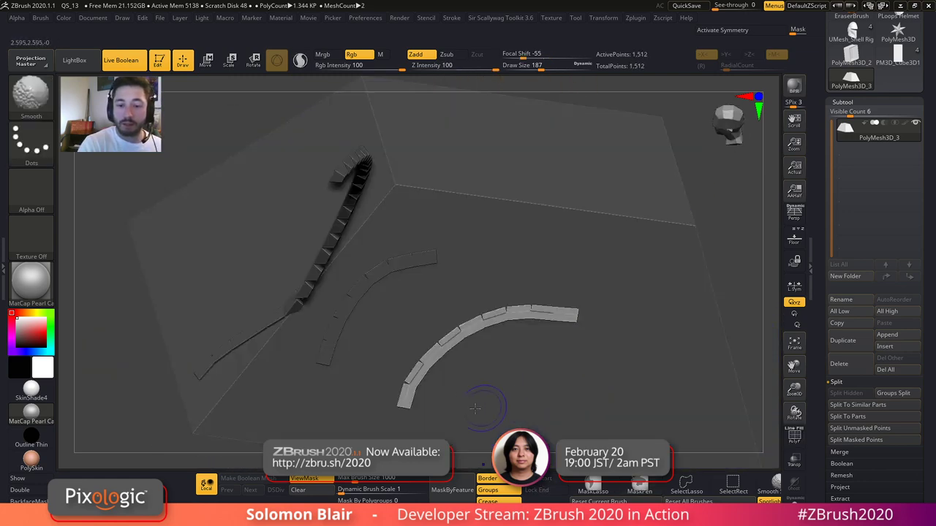
- Undo the test strips of inserted blocks on PolyMesh3D_3
key(shift+f)
key(ctrl+z)
key(ctrl+z)
key(ctrl+z)
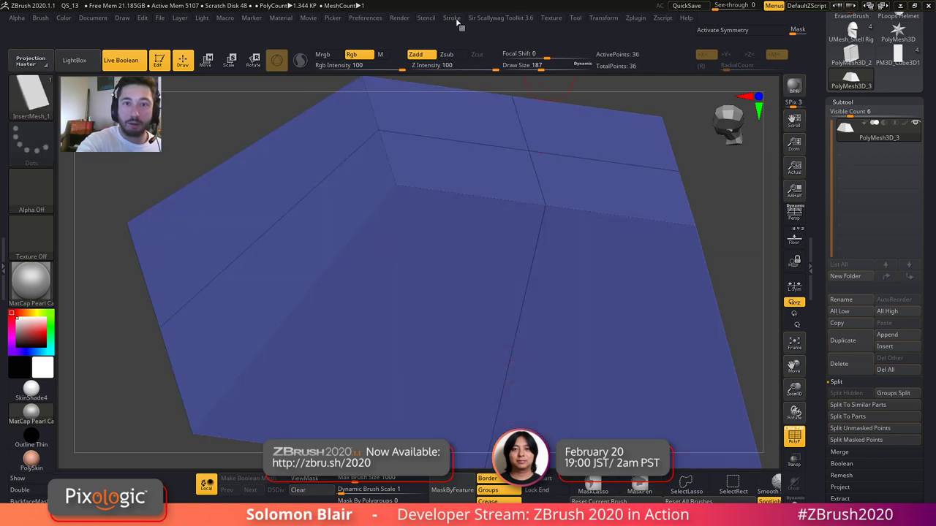
- Set the insert brush's curve step to 2 and draw a curved row of spaced key blocks on PolyMesh3D_3
click(451, 18)
text(2)
key(Return)
mouse_move(313, 394)
mouse_down()
mouse_move(367, 345)
mouse_move(513, 262)
mouse_up()
right_drag(542, 349, 531, 380)
key(shift+f)
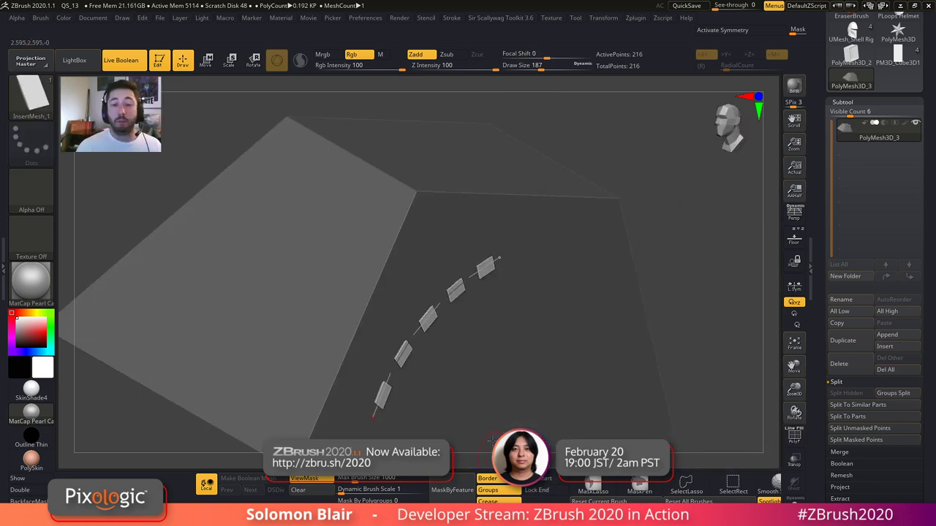
ctrl+right_drag(576, 306, 543, 344)
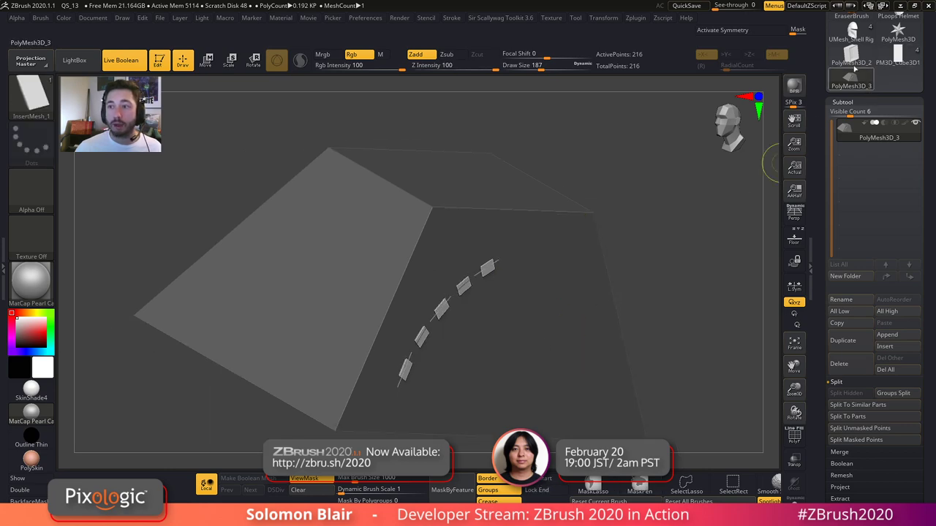
- Switch back to the helmet tool, isolate the right shell at its cut rim and set the draw size to 13
click(854, 35)
ctrl+shift+click(407, 227)
key(shift+f)
mouse_move(407, 228)
right_down()
mouse_move(301, 258)
mouse_move(318, 268)
right_up()
mouse_move(319, 267)
ctrl+right_down()
mouse_move(332, 231)
mouse_move(340, 278)
ctrl+right_up()
key(shift+f)
key(s)
drag(259, 258, 243, 253)
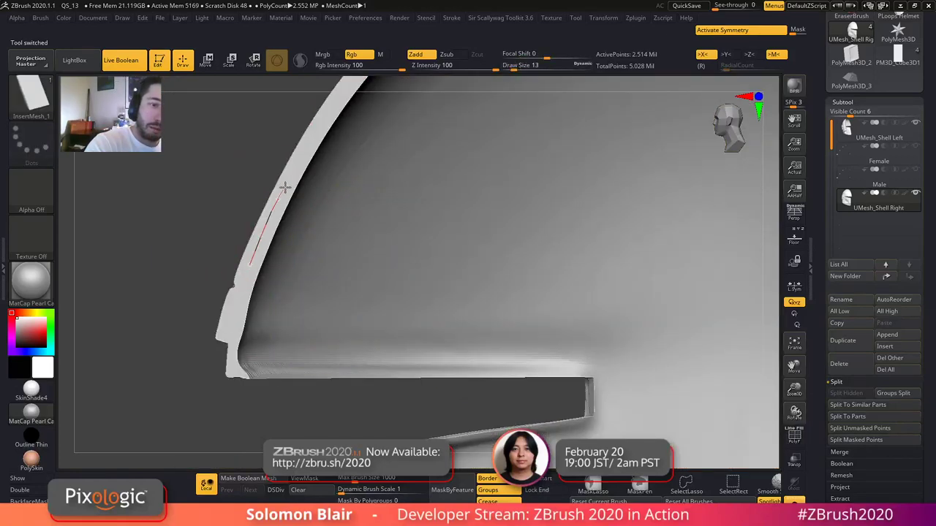
- Try inserting a curved row of spaced key blocks along the front of the cut rim, redrawing it at draw size 23
drag(332, 202, 330, 206)
mouse_move(330, 207)
alt+right_down()
mouse_move(349, 322)
mouse_move(372, 320)
alt+right_up()
key(ctrl+z)
key(s)
drag(287, 366, 293, 366)
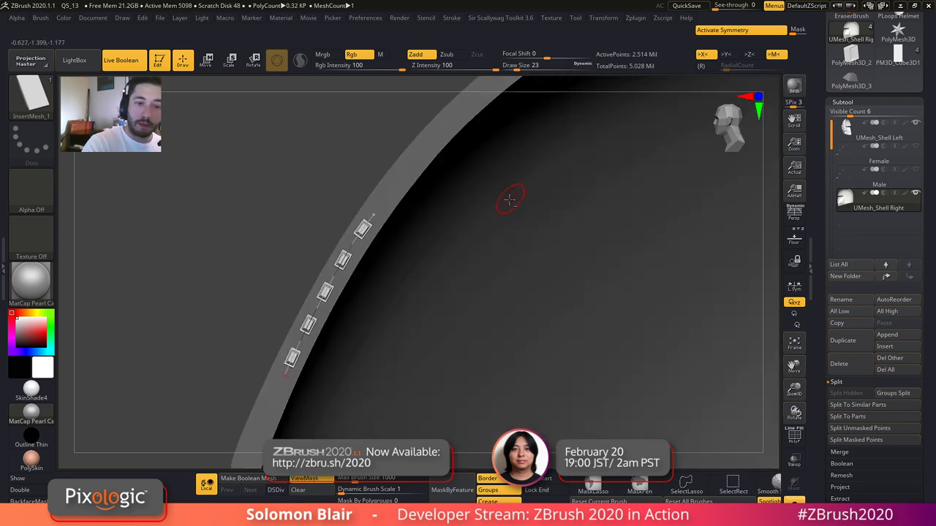
- Examine the inside and full cut rim of the right shell half, and view it together with the left half
ctrl+right_drag(511, 203, 455, 303)
right_drag(464, 340, 621, 351)
alt+right_drag(716, 438, 468, 311)
key(shift+f)
mouse_move(585, 292)
ctrl+right_down()
mouse_move(656, 349)
mouse_move(547, 356)
mouse_move(485, 325)
mouse_move(389, 299)
ctrl+right_up()
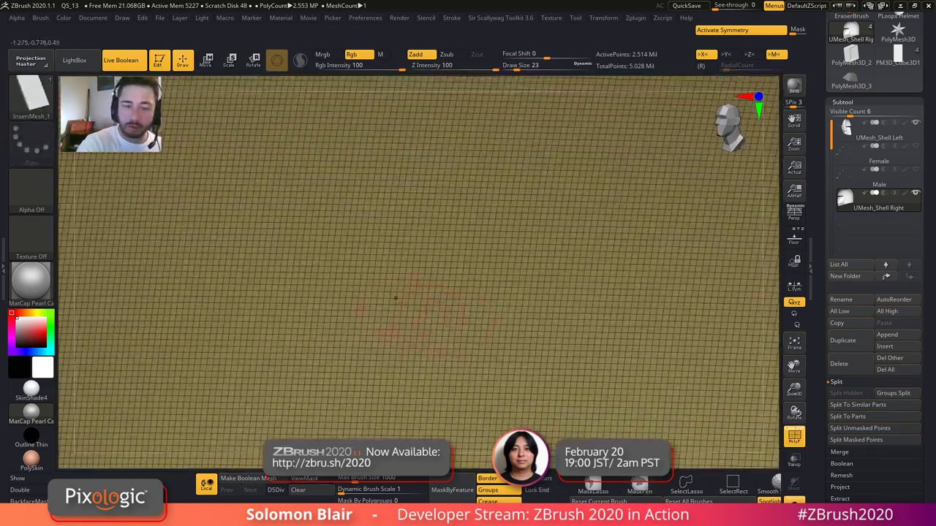
key(f)
ctrl+right_drag(569, 375, 663, 306)
key(shift+f)
key(shift+f)
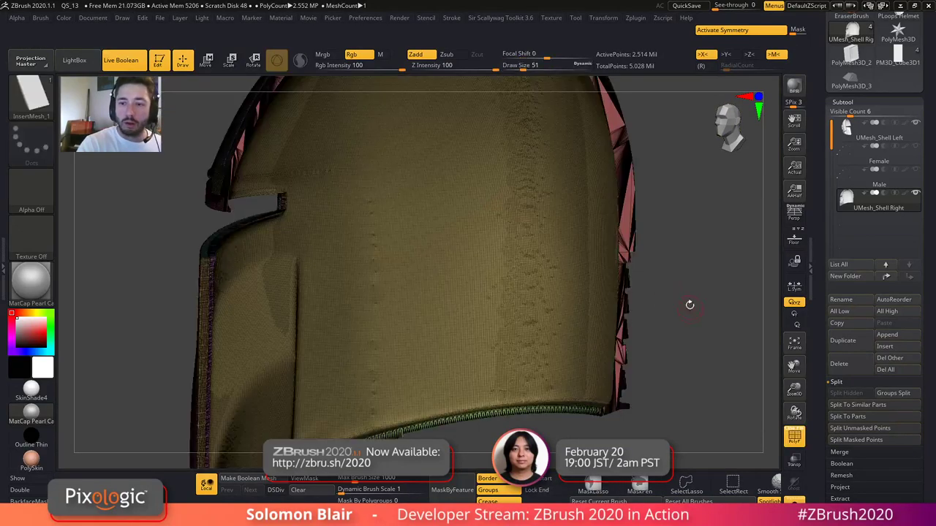
scroll(689, 309, up, 4)
key(f)
key(shift+f)
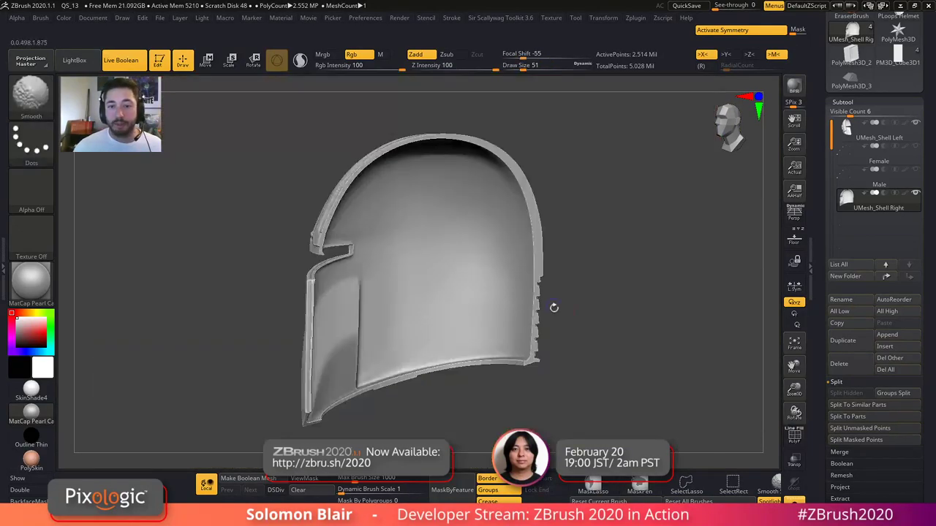
key(f)
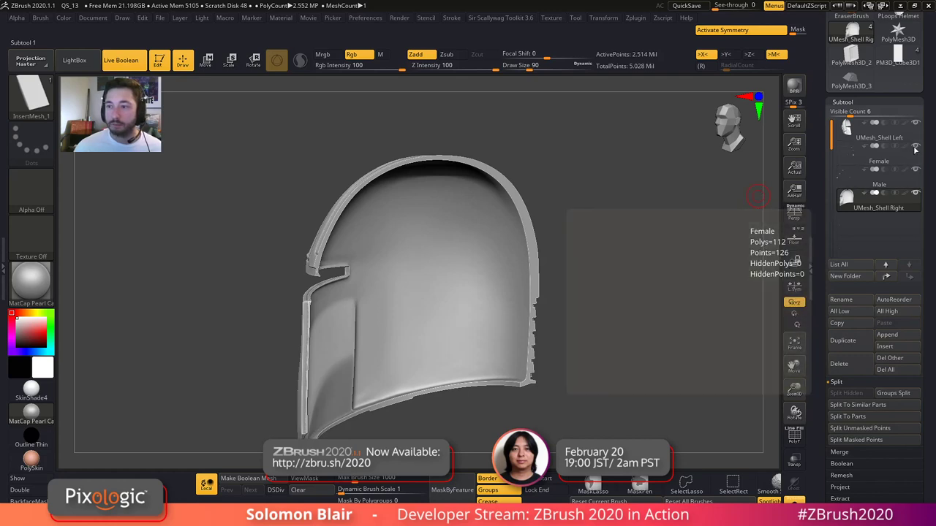
key(ctrl+shift+s)
key(shift+f)
key(shift+f)
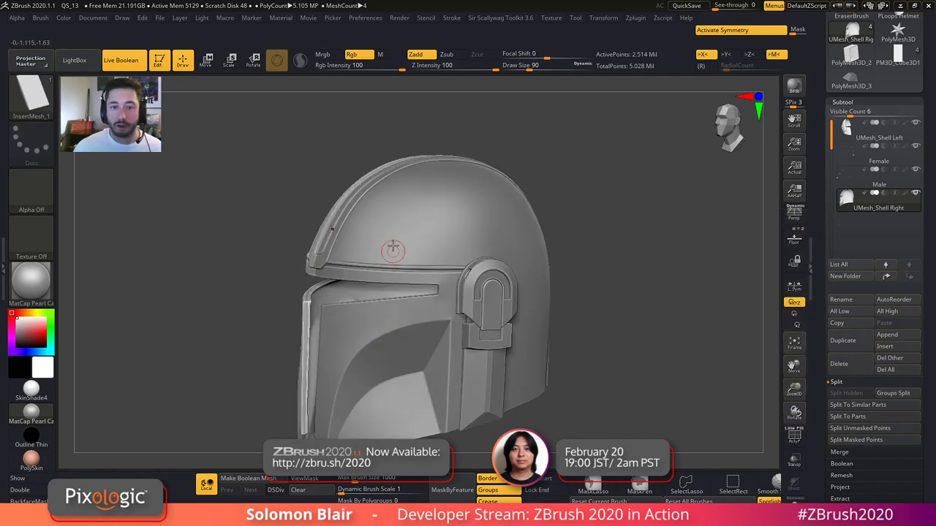
- Turn off symmetry on the helmet shell and set the draw size to about 197
key(x)
key(s)
drag(386, 231, 401, 234)
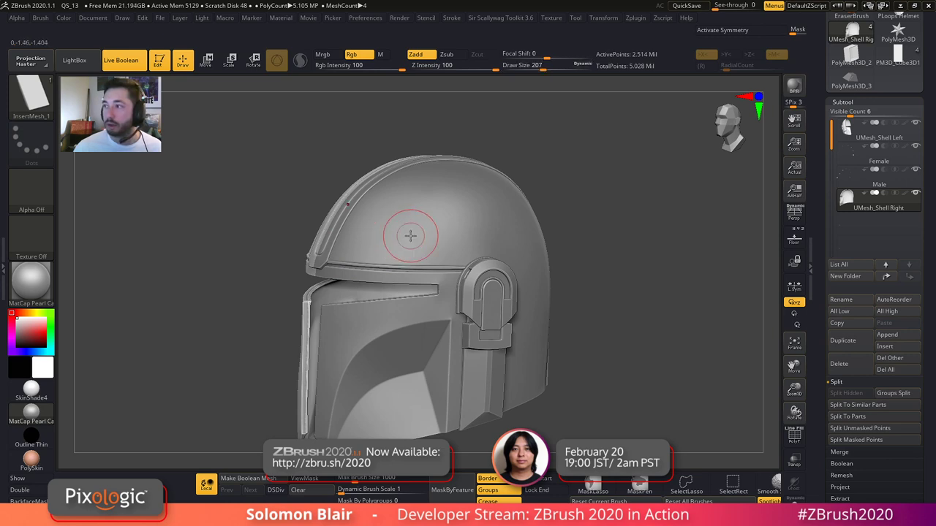
key(s)
click(416, 234)
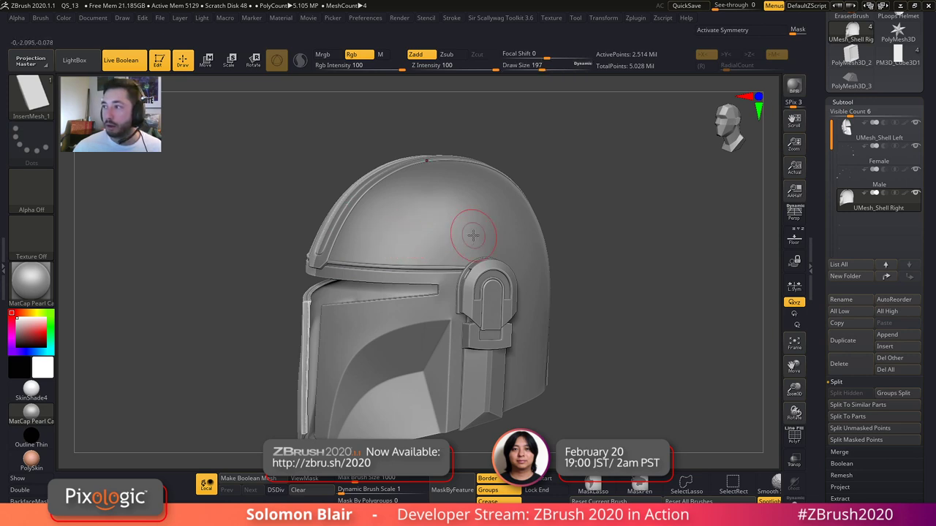
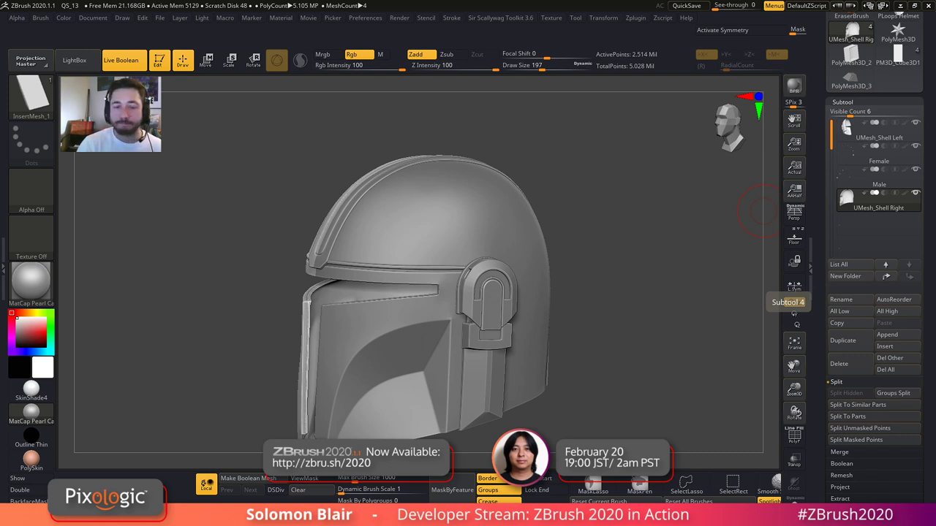
- Isolate the right shell half, reduce the draw size to about 44 and inspect the upper arc of its cut rim
mouse_move(593, 315)
mouse_down()
mouse_move(585, 338)
mouse_move(559, 355)
mouse_move(571, 351)
mouse_up()
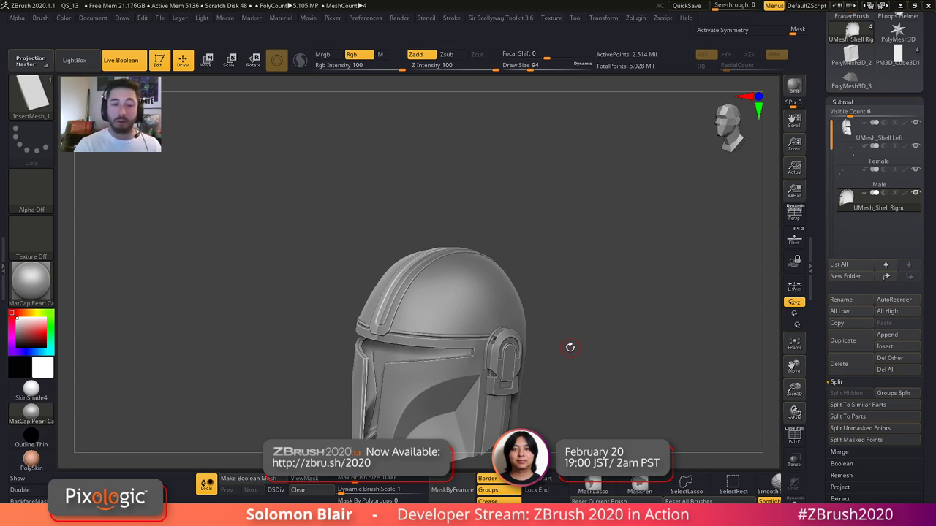
mouse_move(570, 348)
ctrl+right_down()
mouse_move(599, 302)
mouse_move(580, 289)
mouse_move(591, 325)
ctrl+right_up()
key(shift+f)
key(s)
key(s)
drag(605, 333, 595, 332)
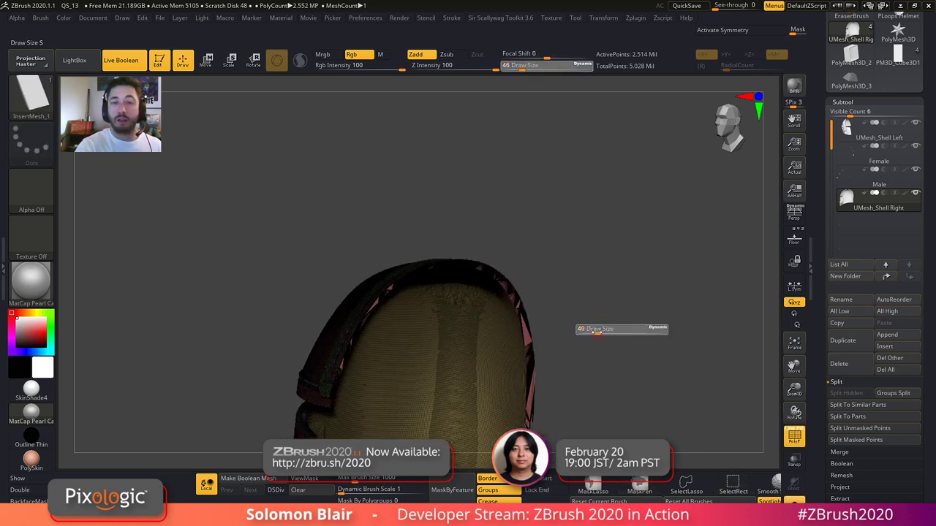
alt+right_drag(563, 351, 631, 365)
key(shift+f)
key(s)
drag(639, 373, 646, 375)
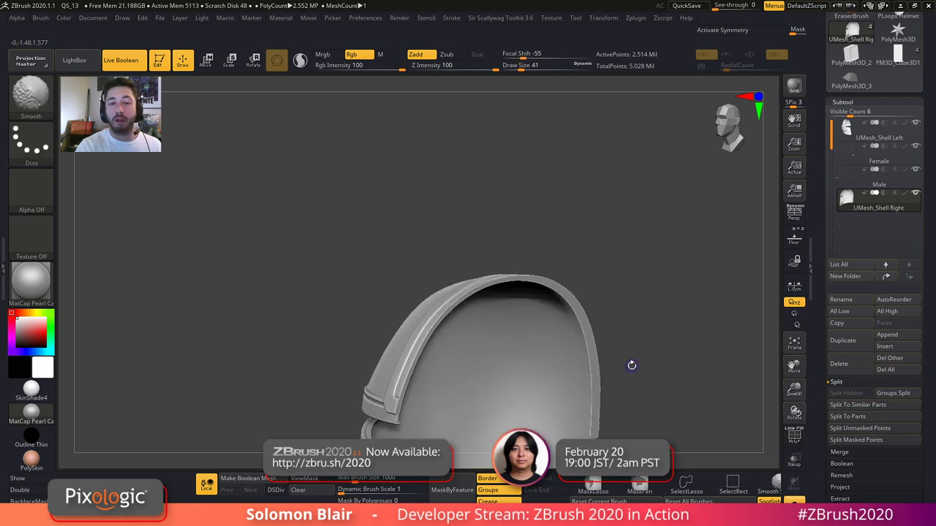
mouse_move(634, 357)
alt+right_down()
mouse_move(606, 327)
mouse_move(540, 294)
alt+right_up()
key(shift+f)
key(s)
key(shift+f)
key(s)
mouse_move(590, 329)
alt+right_down()
mouse_move(561, 318)
mouse_move(616, 341)
mouse_move(639, 320)
mouse_move(618, 343)
mouse_move(616, 371)
mouse_move(598, 350)
alt+right_up()
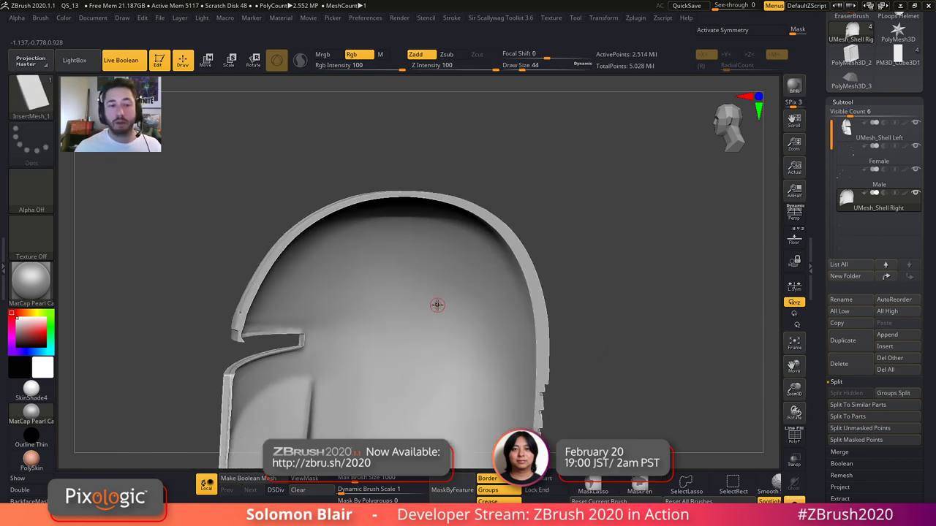
mouse_move(241, 244)
alt+right_down()
mouse_move(267, 308)
mouse_move(300, 316)
mouse_move(275, 340)
mouse_move(263, 318)
alt+right_up()
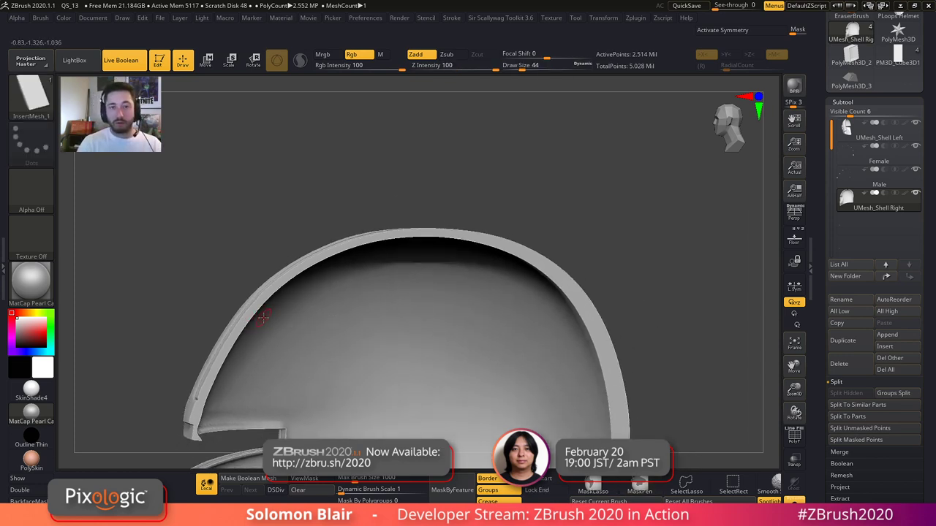
- Reduce the draw size to about 35 and inspect the inside and upper cut rim of the right shell half
key(s)
mouse_move(341, 301)
right_down()
mouse_move(346, 292)
mouse_move(328, 315)
mouse_move(303, 314)
mouse_move(314, 290)
right_up()
click(346, 293)
key(ctrl+shift+s)
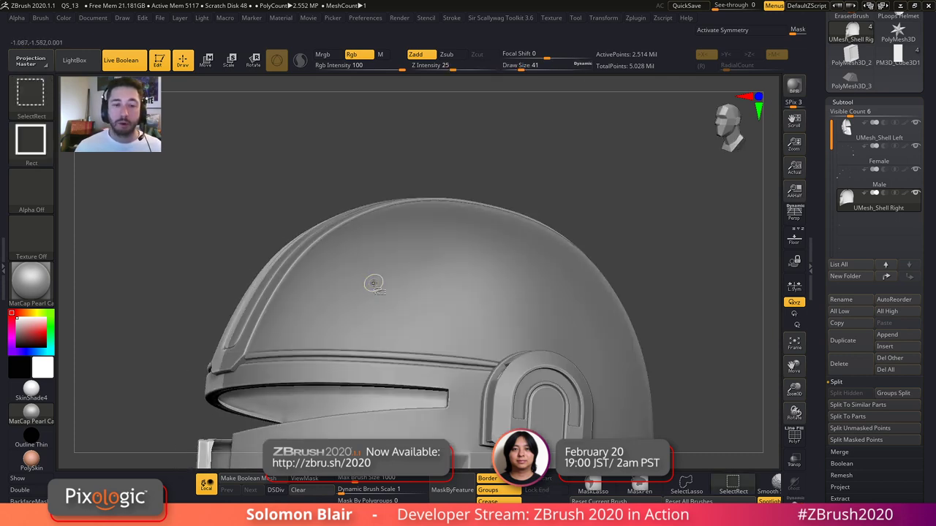
key(ctrl+shift+s)
key(s)
click(338, 274)
drag(338, 274, 337, 274)
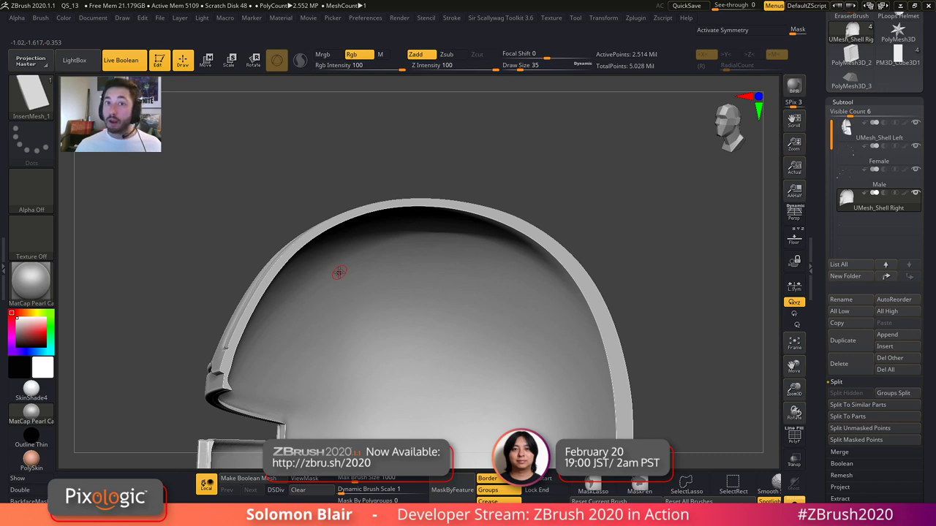
alt+right_drag(318, 252, 274, 276)
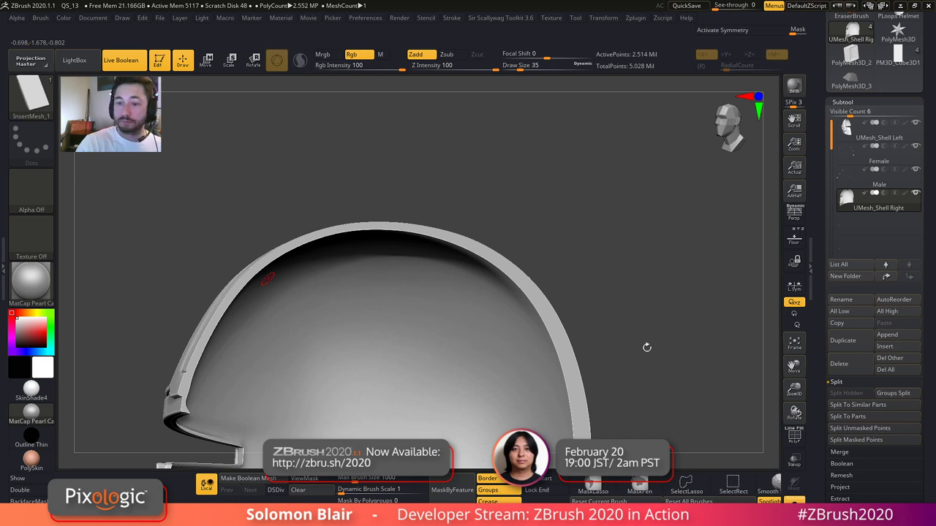
- Show the whole helmet again from the front and try shifting the right shell half with the move gizmo
ctrl+right_drag(655, 356, 546, 307)
click(794, 502)
shift+right_drag(512, 367, 600, 317)
key(w)
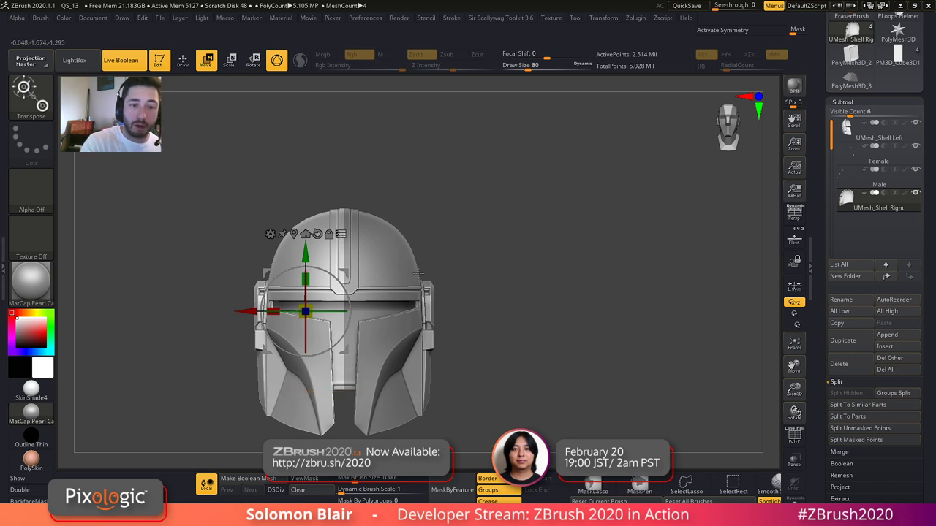
mouse_move(305, 255)
mouse_down()
mouse_move(310, 207)
mouse_move(321, 248)
mouse_up()
key(ctrl+z)
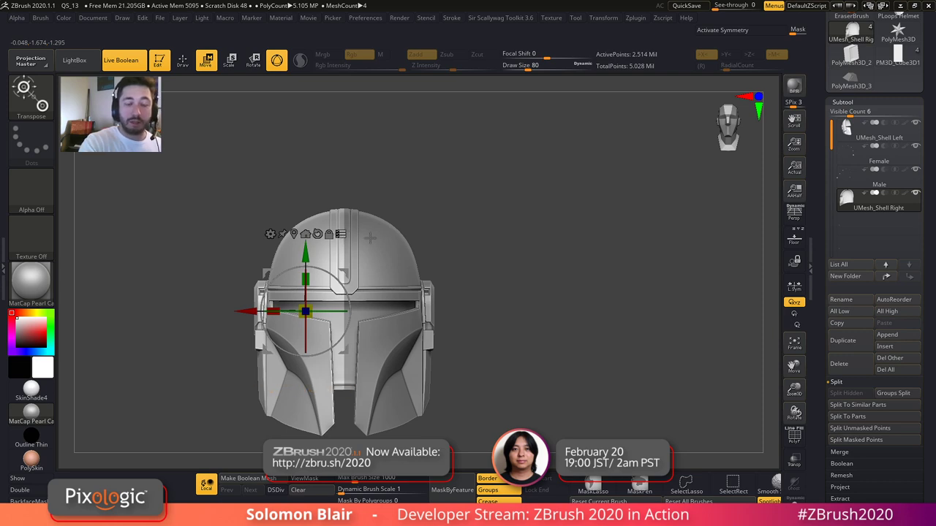
- Try limiting the transpose selection to the left shell half and moving it, then reselect all subtools
alt+right_drag(414, 252, 499, 226)
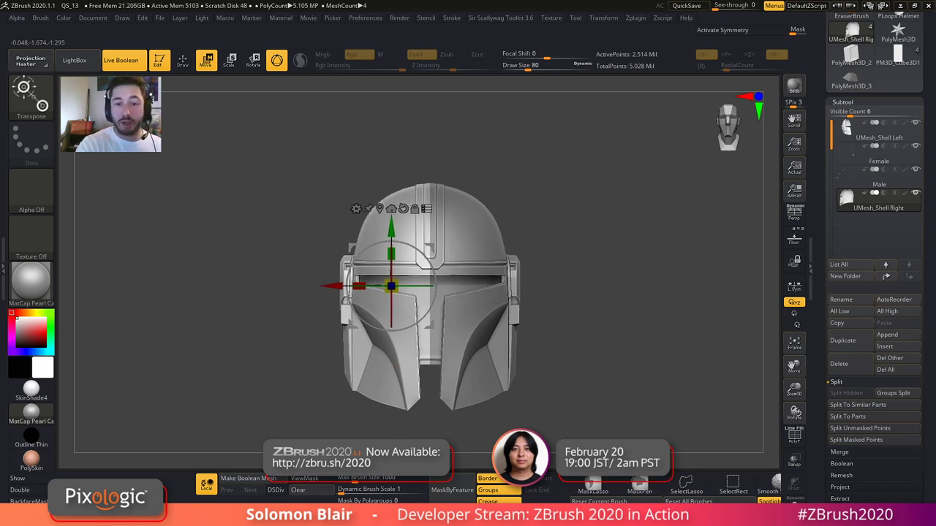
key(ctrl+shift)
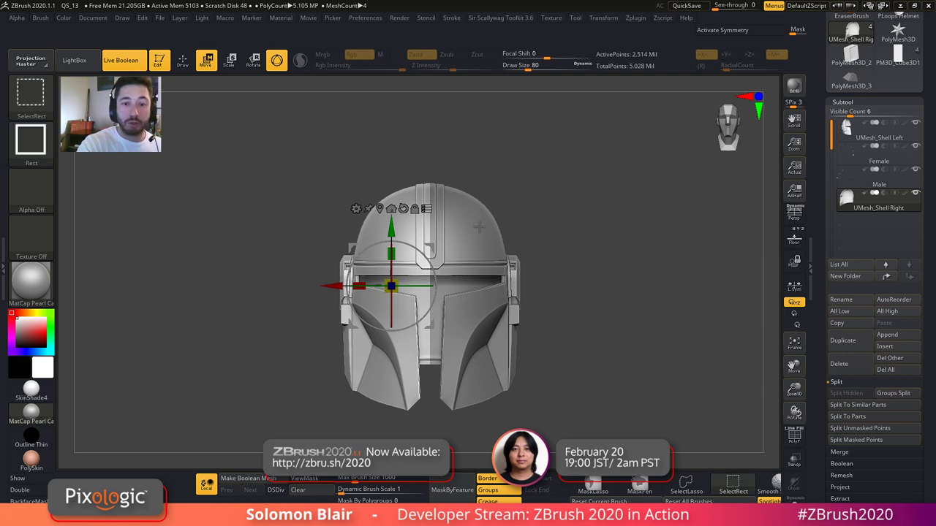
ctrl+shift+click(480, 227)
ctrl+right_drag(482, 227, 542, 177)
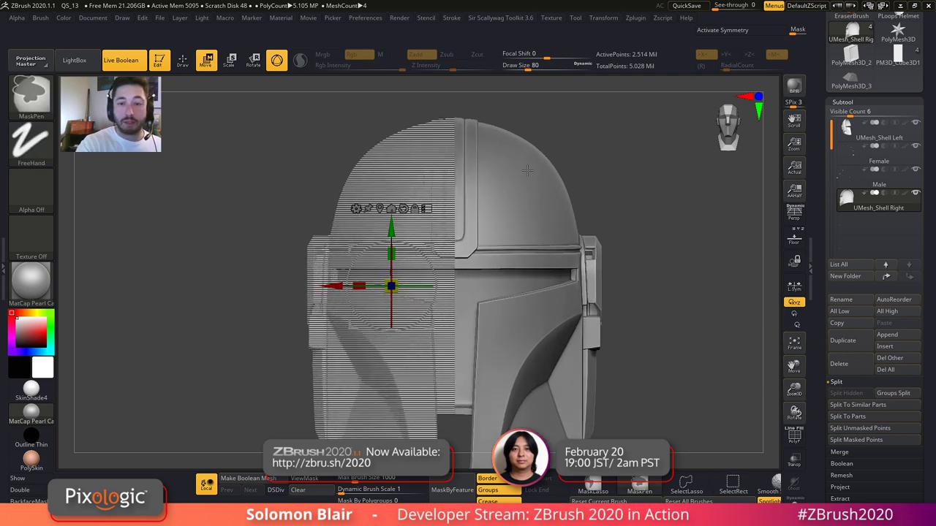
drag(391, 227, 415, 267)
key(ctrl+z)
ctrl+right_drag(547, 197, 544, 289)
ctrl+shift+drag(571, 160, 625, 362)
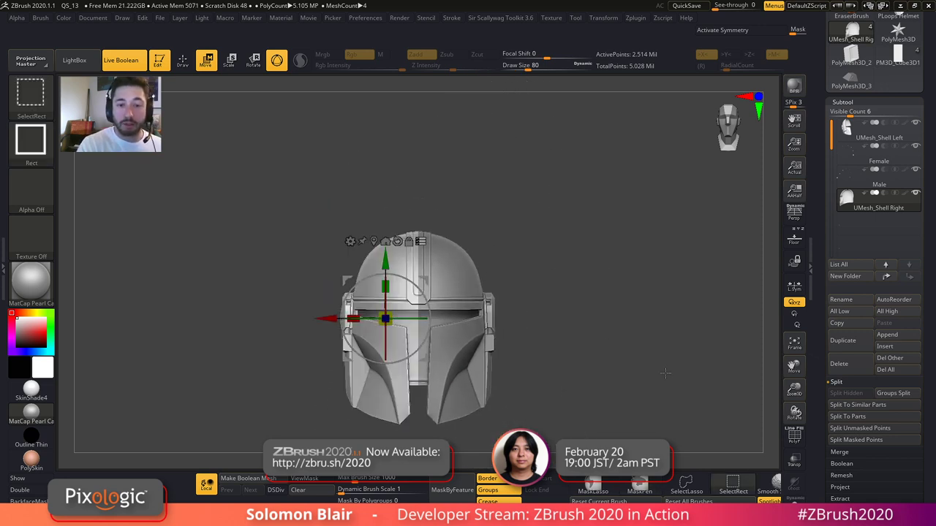
- Try switching the transpose selection between single shell halves and the whole helmet
ctrl+right_drag(655, 367, 635, 312)
ctrl+shift+click(514, 212)
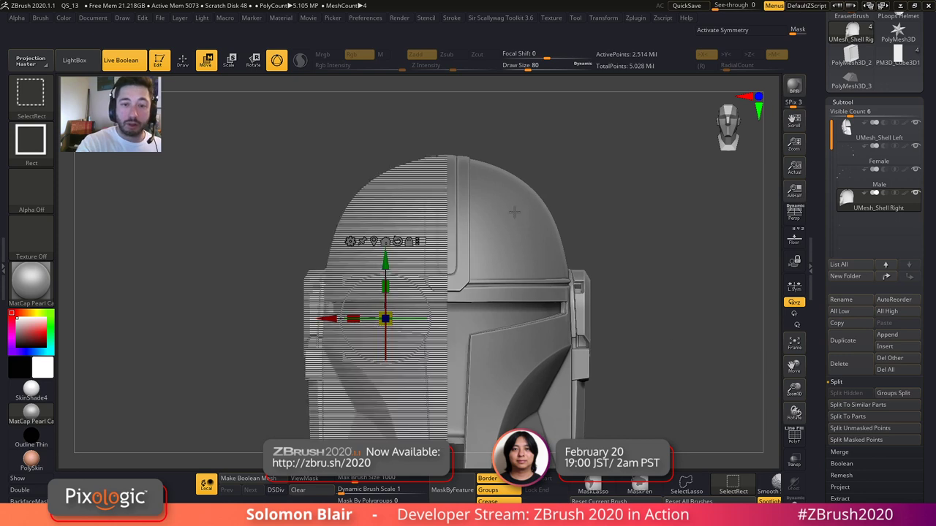
ctrl+shift+click(408, 188)
ctrl+right_drag(562, 185, 575, 197)
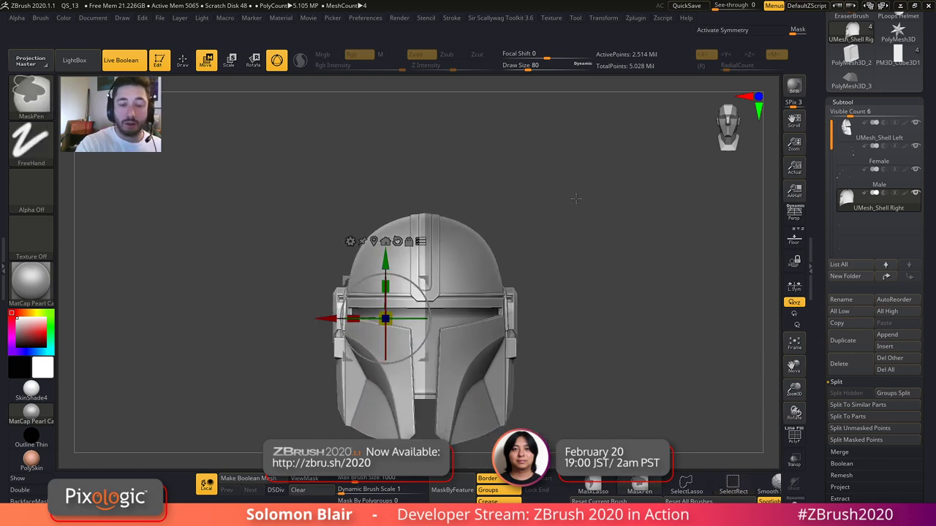
key(ctrl+shift)
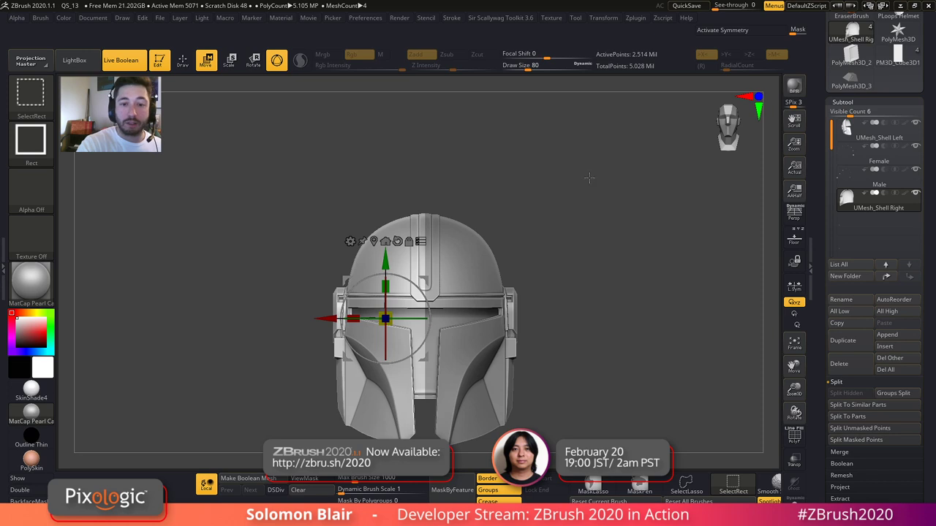
ctrl+shift+click(594, 168)
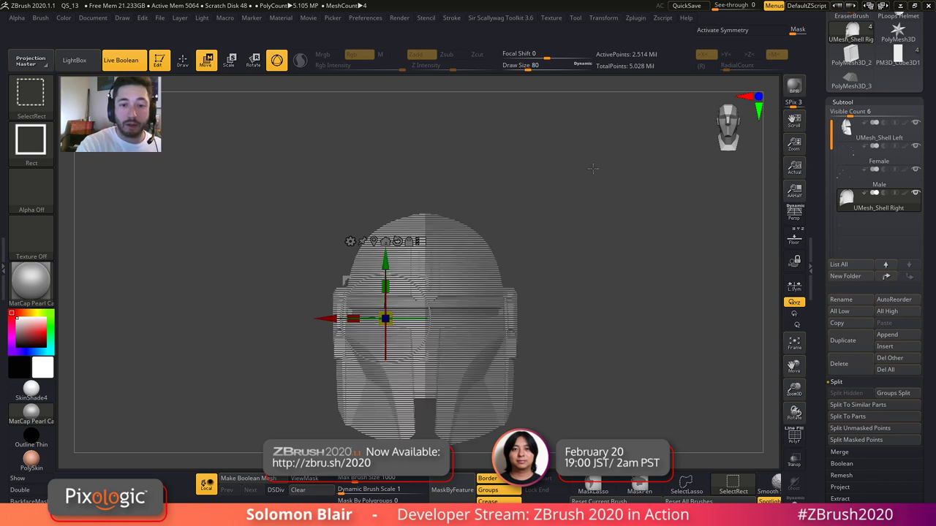
ctrl+right_drag(596, 169, 545, 239)
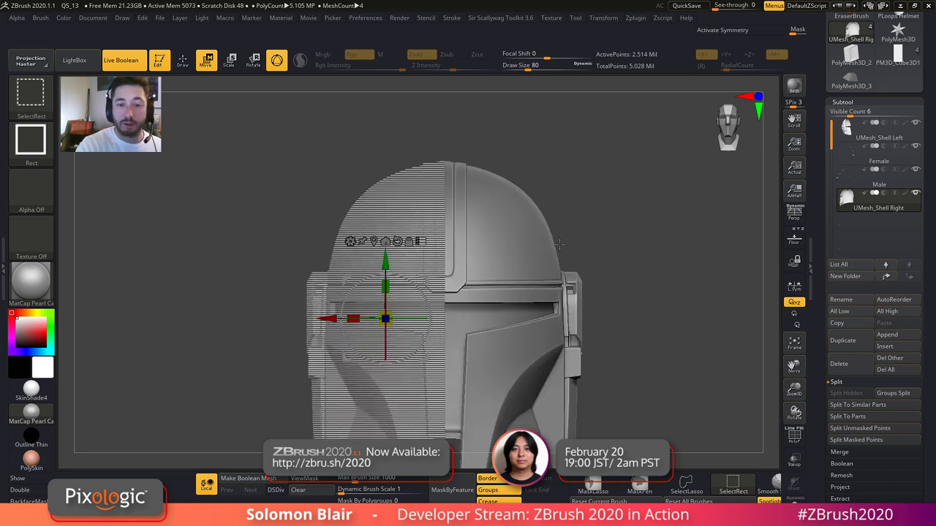
- Try pulling the right shell half and its Male keys sideways away from the left half, then undo the move
ctrl+shift+click(633, 160)
ctrl+shift+click(637, 163)
ctrl+shift+click(639, 166)
ctrl+right_drag(469, 250, 503, 257)
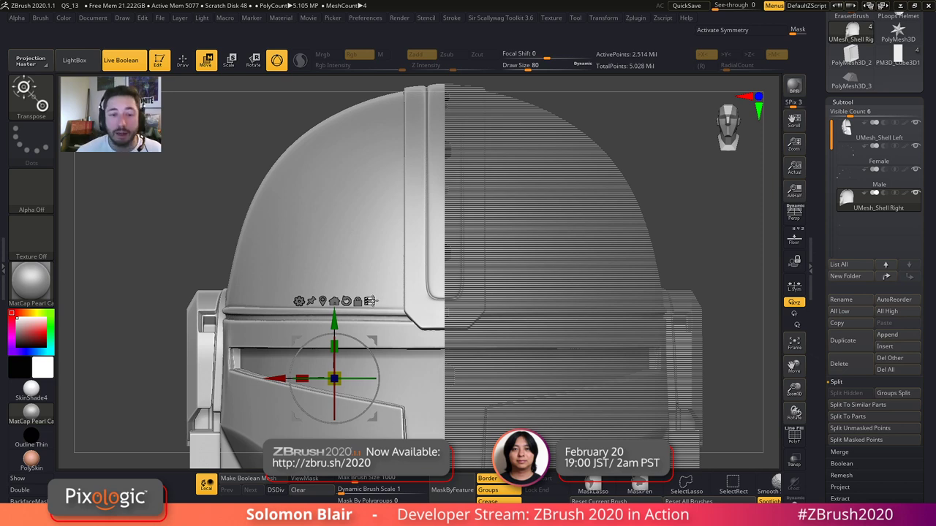
ctrl+right_drag(474, 279, 482, 258)
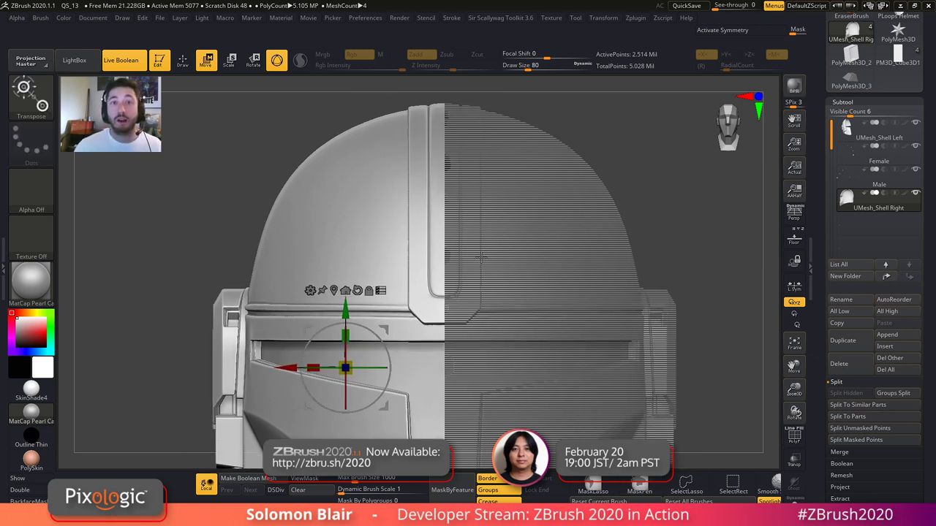
drag(285, 368, 217, 368)
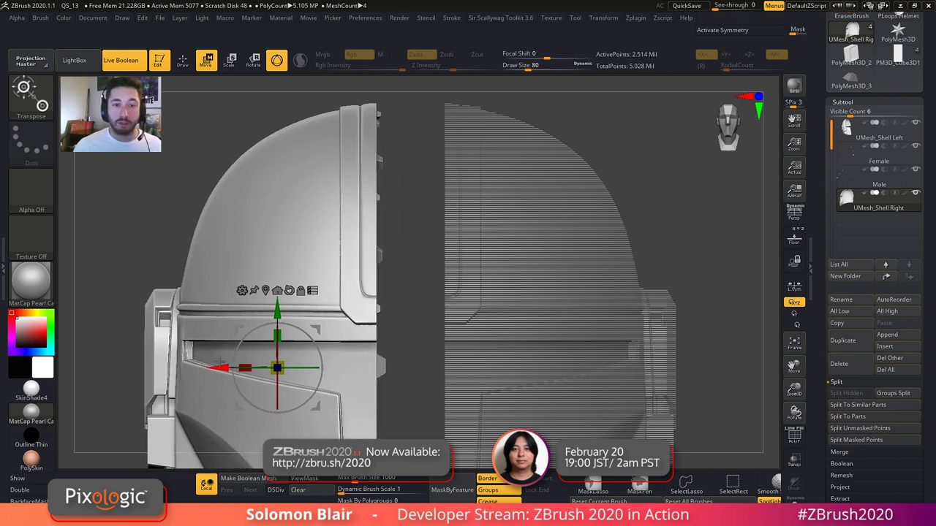
key(ctrl+z)
- Reselect all helmet subtools for transposing and turn off Transpose All Selected Subtools
ctrl+shift+drag(145, 214, 151, 257)
mouse_move(162, 266)
ctrl+right_down()
mouse_move(173, 229)
mouse_move(237, 211)
mouse_move(244, 168)
ctrl+right_up()
ctrl+shift+drag(188, 156, 591, 261)
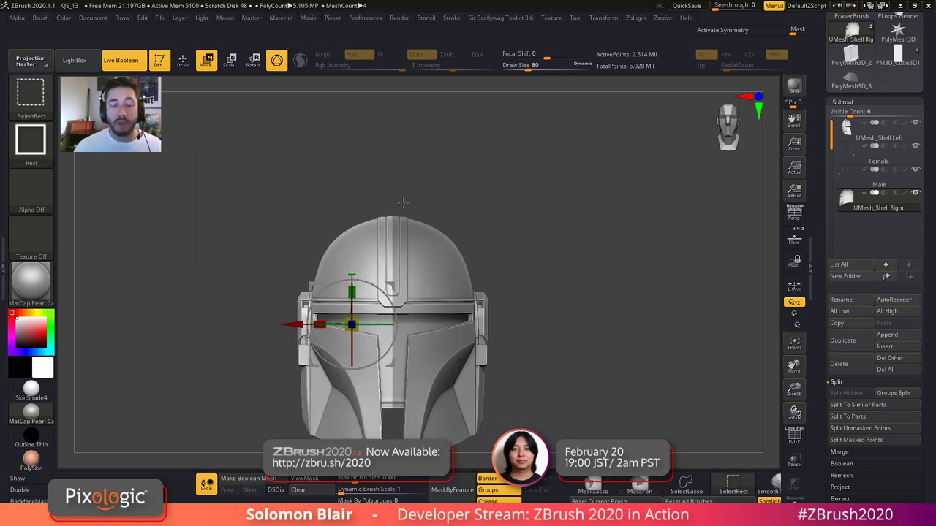
ctrl+right_drag(395, 198, 385, 151)
alt+right_drag(360, 193, 323, 216)
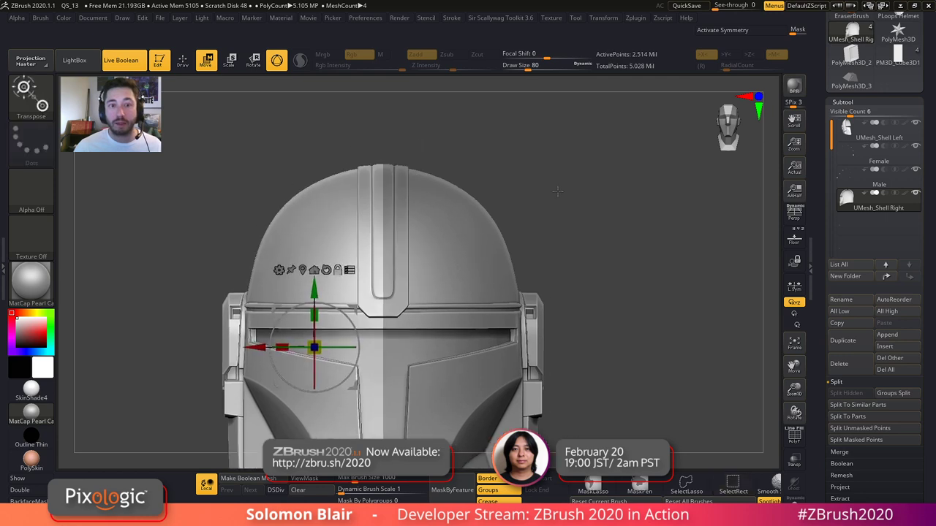
ctrl+shift+click(344, 271)
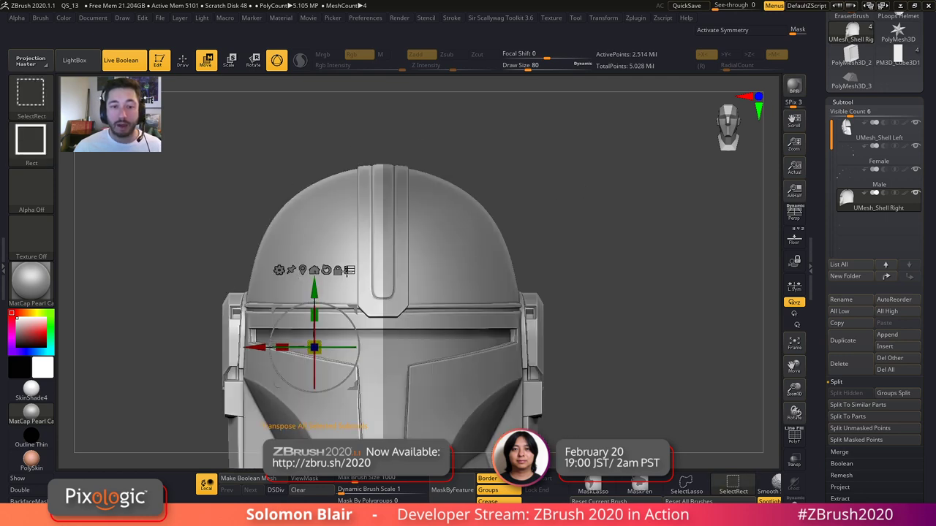
key(q)
key(w)
click(333, 260)
ctrl+shift+drag(63, 201, 109, 251)
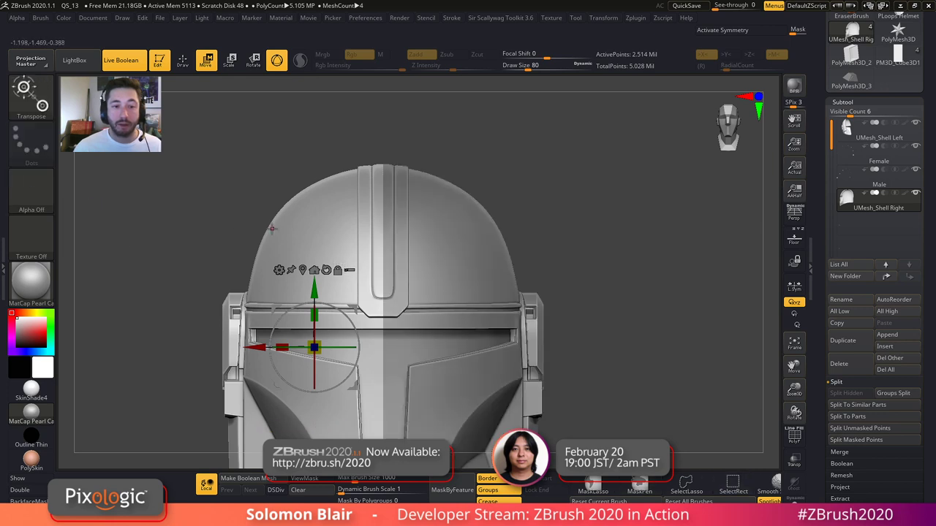
key(q)
mouse_move(147, 213)
ctrl+mouse_down()
mouse_move(183, 188)
mouse_move(386, 282)
ctrl+mouse_up()
ctrl+drag(176, 203, 187, 220)
ctrl+drag(291, 147, 359, 282)
ctrl+drag(246, 180, 310, 246)
ctrl+drag(211, 229, 227, 256)
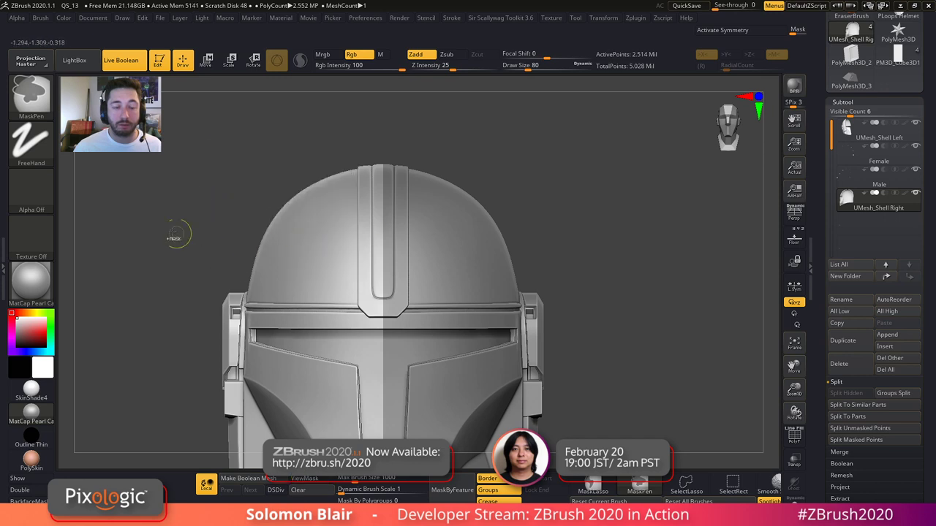
ctrl+right_drag(212, 245, 213, 176)
ctrl+drag(211, 173, 331, 289)
ctrl+right_drag(290, 273, 177, 226)
ctrl+drag(188, 229, 217, 256)
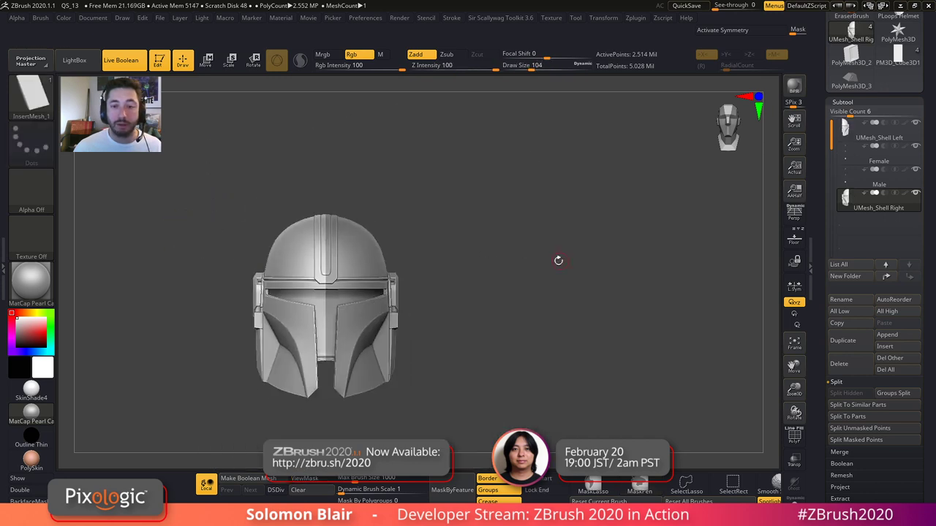
ctrl+shift+drag(165, 202, 457, 290)
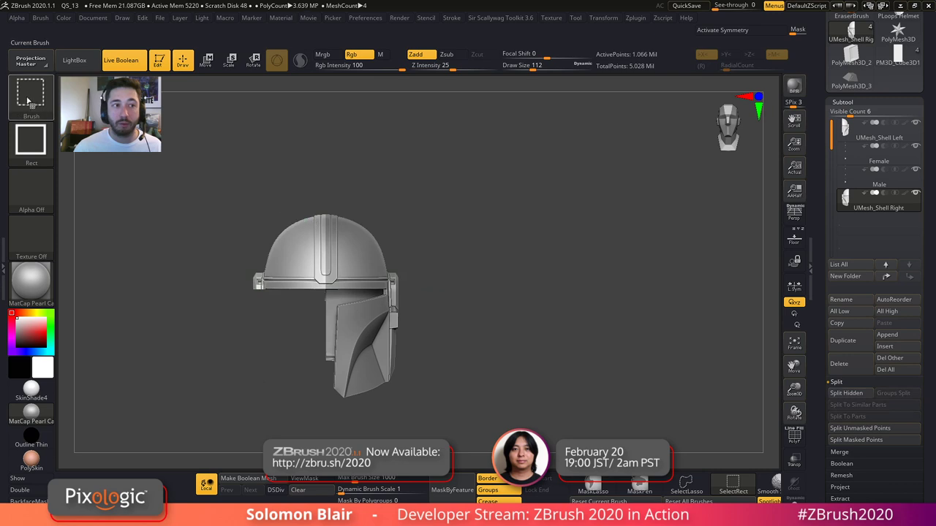
ctrl+shift+click(225, 180)
- Return to draw mode, set the draw size to about 104 and frame the front of the helmet
key(w)
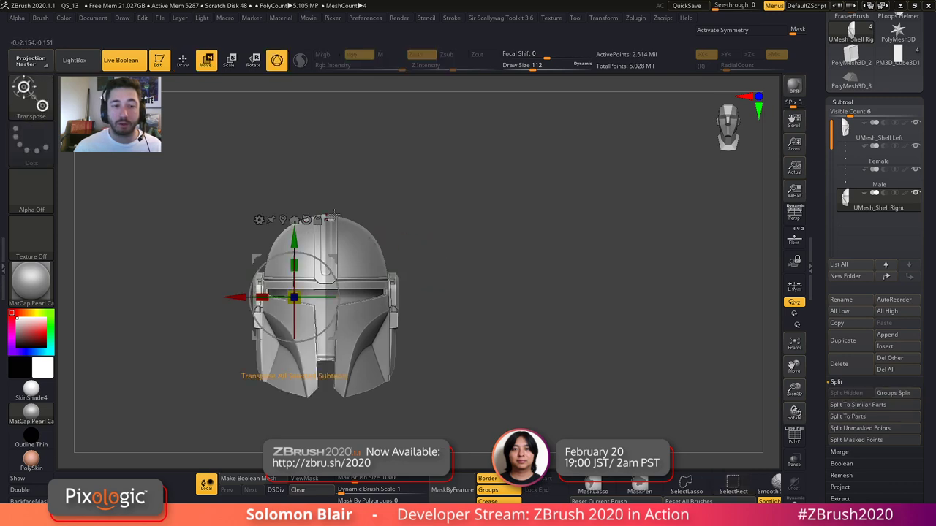
alt+right_drag(453, 249, 469, 255)
key(q)
key(s)
drag(471, 267, 479, 271)
alt+right_drag(484, 274, 497, 280)
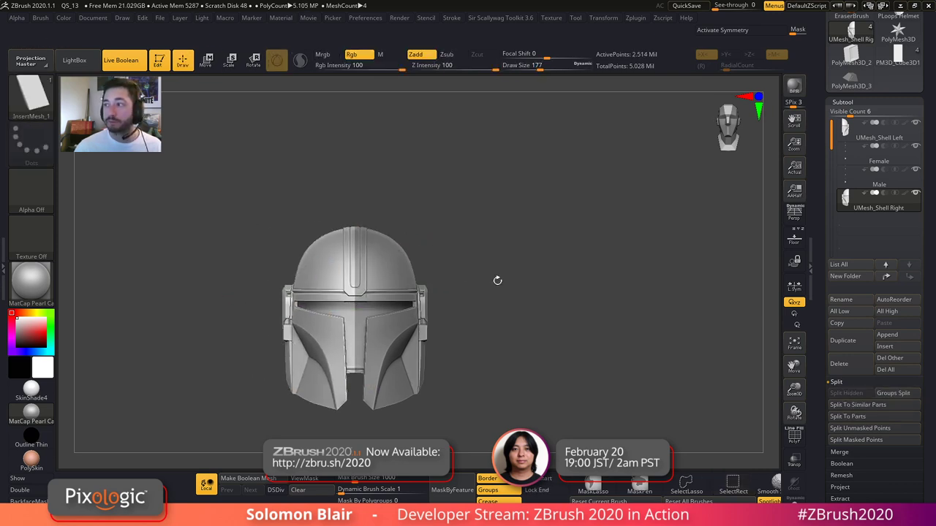
alt+right_drag(434, 261, 479, 260)
key(bracketleft)
mouse_move(552, 328)
ctrl+right_down()
mouse_move(622, 334)
mouse_move(635, 316)
ctrl+right_up()
- Hide UMesh_Shell Right, select UMesh_Shell Left and inspect the key blocks along its cut rim
click(916, 193)
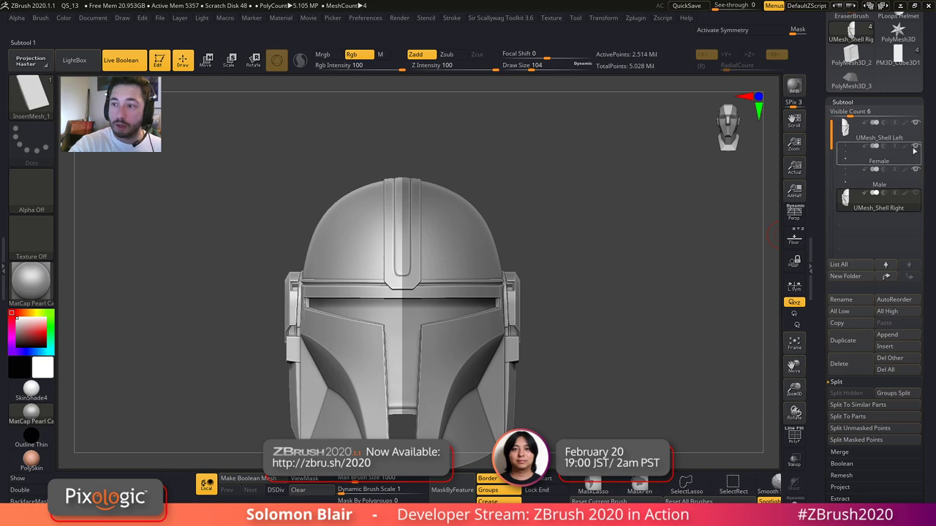
click(846, 133)
key(shift+f)
key(shift+f)
mouse_move(561, 339)
right_down()
mouse_move(582, 322)
mouse_move(591, 329)
right_up()
key(shift+f)
key(shift+f)
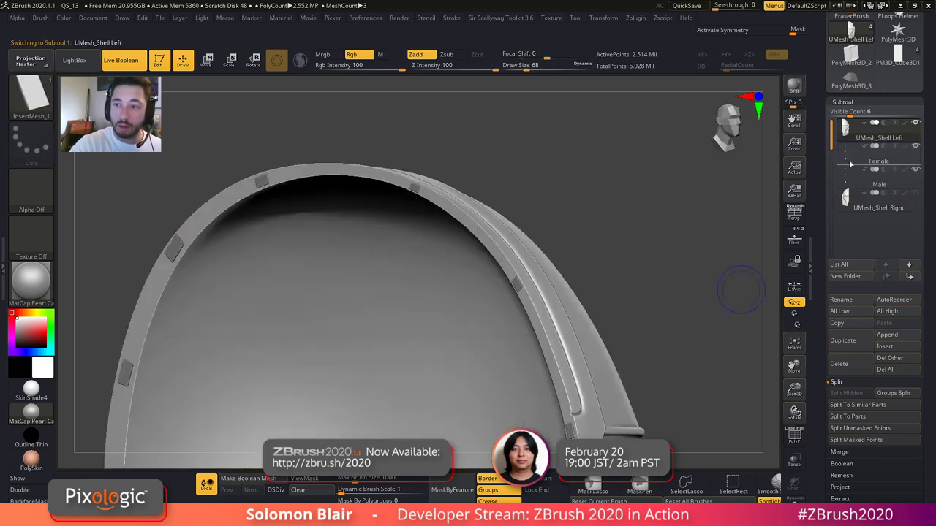
- Select the Male subtool and check the wireframe of a key block on the rim up close
click(852, 176)
key(shift+f)
key(shift+f)
ctrl+right_drag(520, 293, 517, 288)
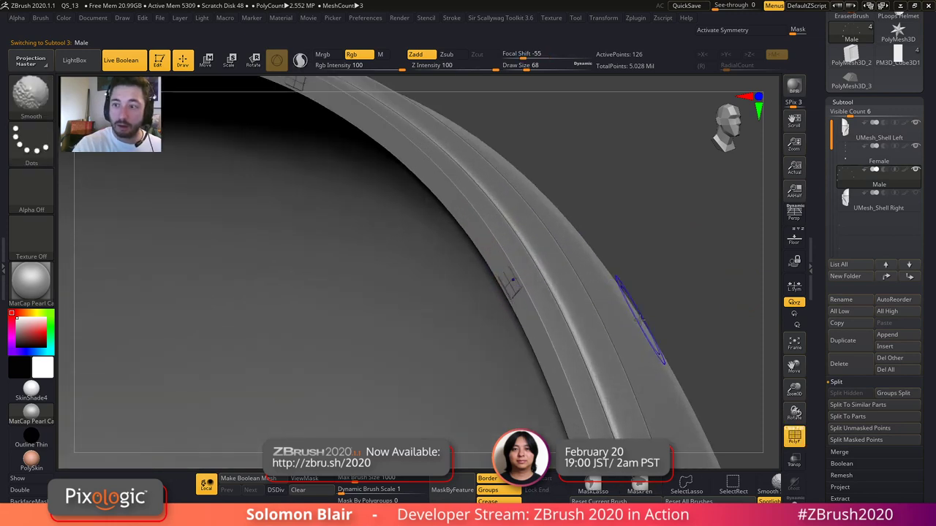
- Set the Female keys to boolean subtraction and make UMesh_Shell Left the start of their boolean group
click(849, 154)
click(884, 147)
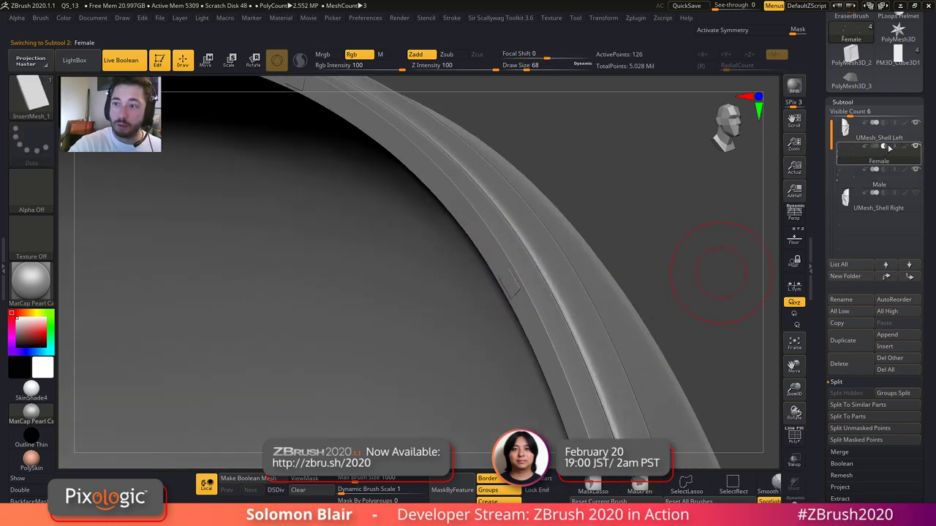
click(864, 123)
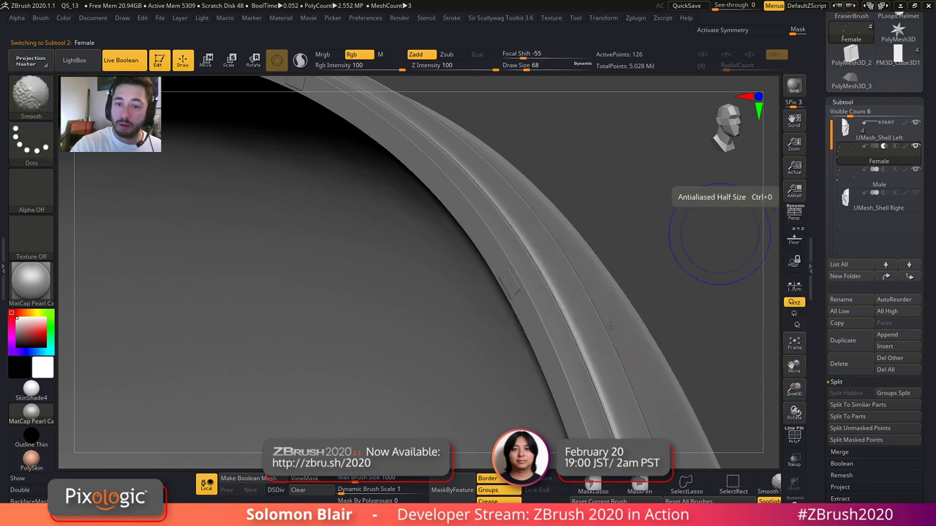
- Hide the Male keys, move that subtool below UMesh_Shell Right and inspect the sockets cut into the left rim
click(915, 170)
drag(847, 177, 847, 222)
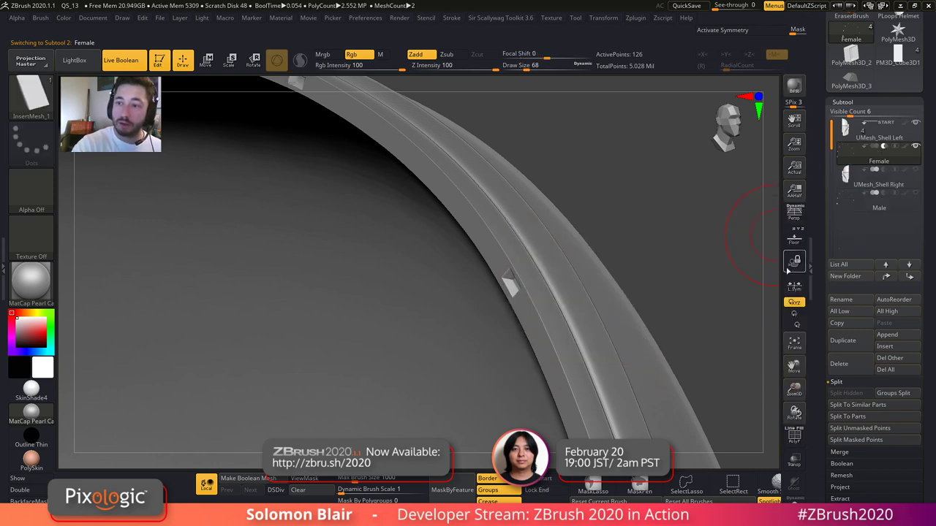
mouse_move(563, 273)
right_down()
mouse_move(506, 297)
mouse_move(523, 230)
right_up()
right_drag(523, 230, 652, 239)
- Make UMesh_Shell Right the start of a second boolean group, show that group and select the Male subtool
click(865, 171)
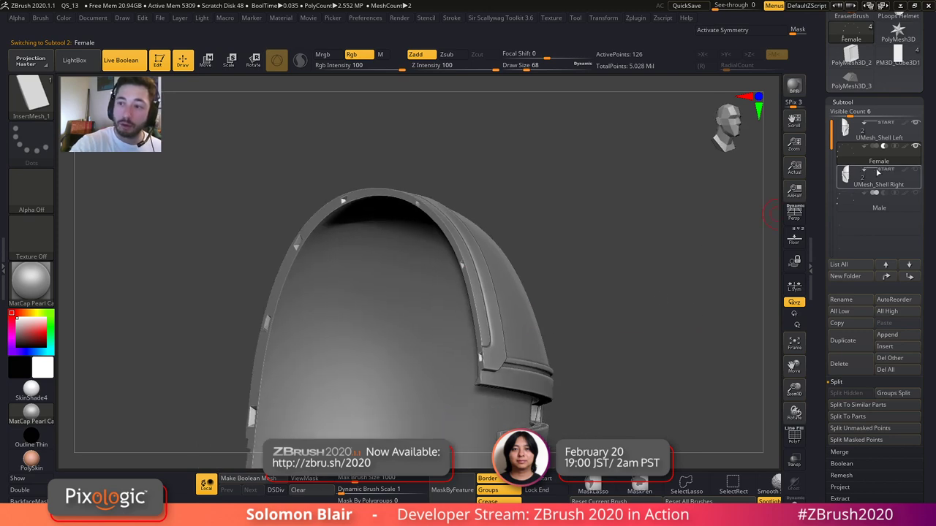
click(915, 170)
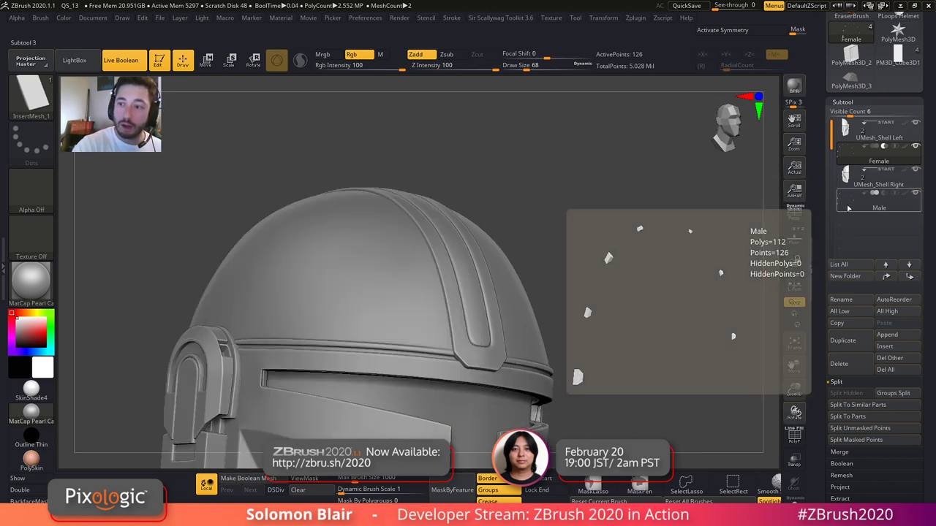
click(846, 209)
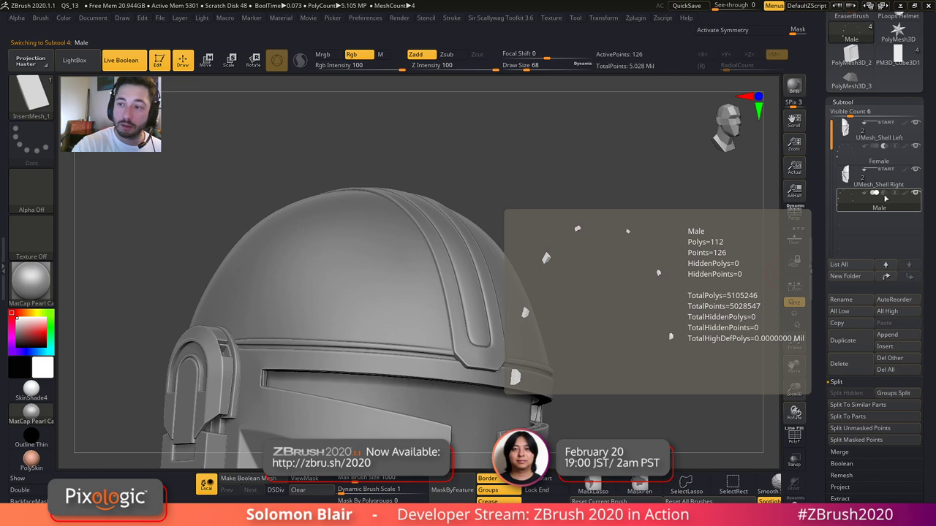
- Hide the left boolean group and inspect the Male keys along the rim of the right helmet half
drag(678, 294, 672, 297)
click(916, 123)
drag(487, 296, 465, 271)
alt+drag(407, 265, 425, 306)
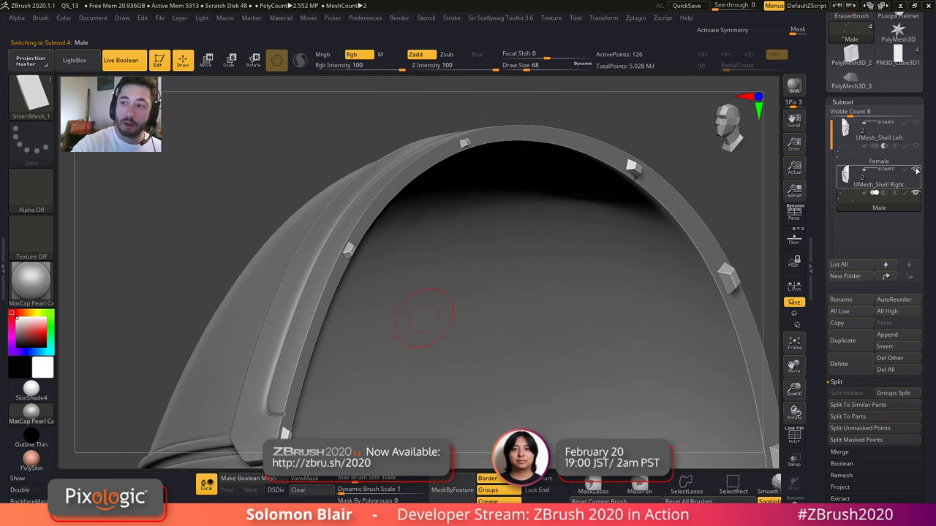
- Swap visibility to inspect the sockets in the left half's rim, and show both groups from the front
click(915, 170)
click(916, 124)
drag(395, 248, 549, 279)
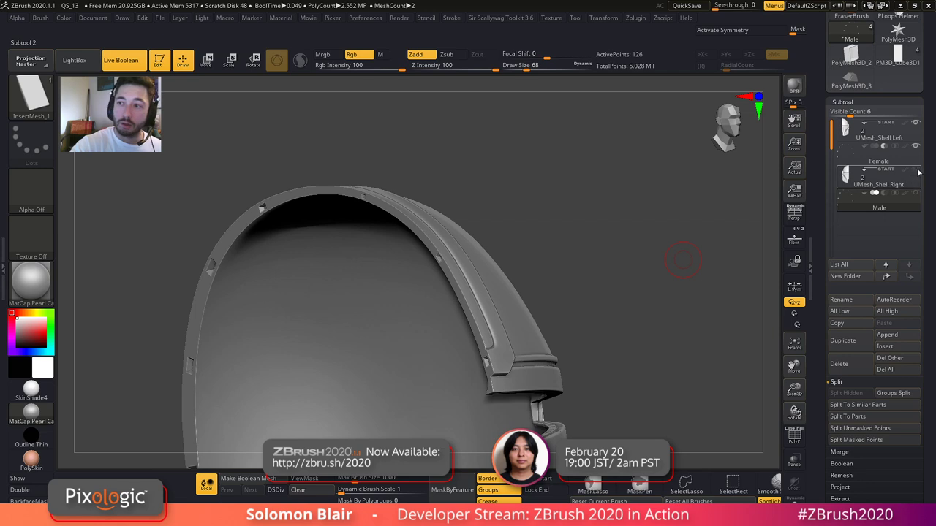
click(916, 171)
shift+drag(630, 333, 595, 303)
key(s)
click(451, 275)
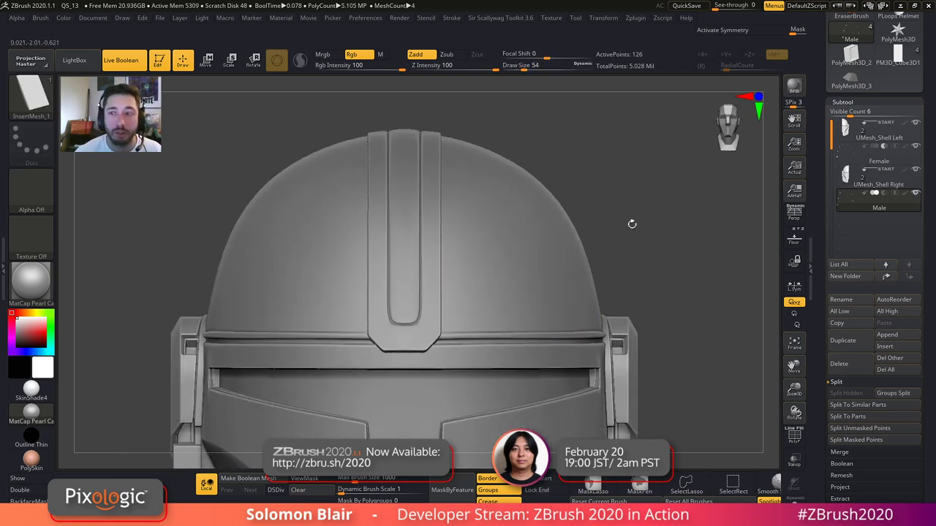
- Try to shift the right half and its Male keys sideways with the left group hidden, and undo the attempt
click(915, 124)
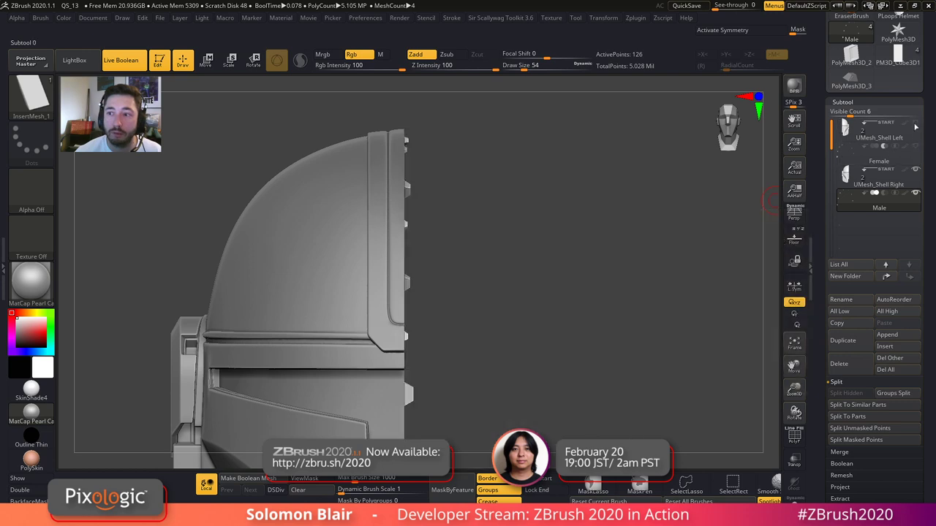
ctrl+right_drag(541, 220, 394, 182)
alt+drag(420, 209, 430, 214)
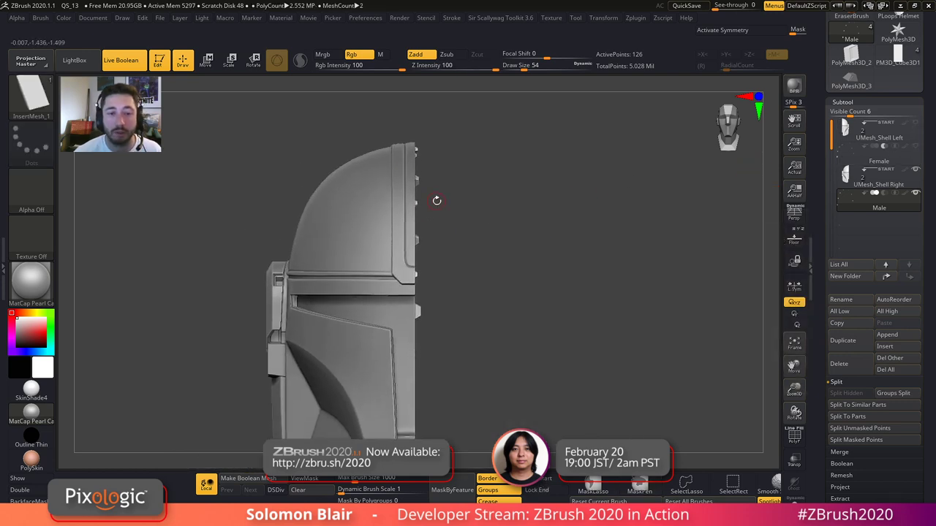
key(w)
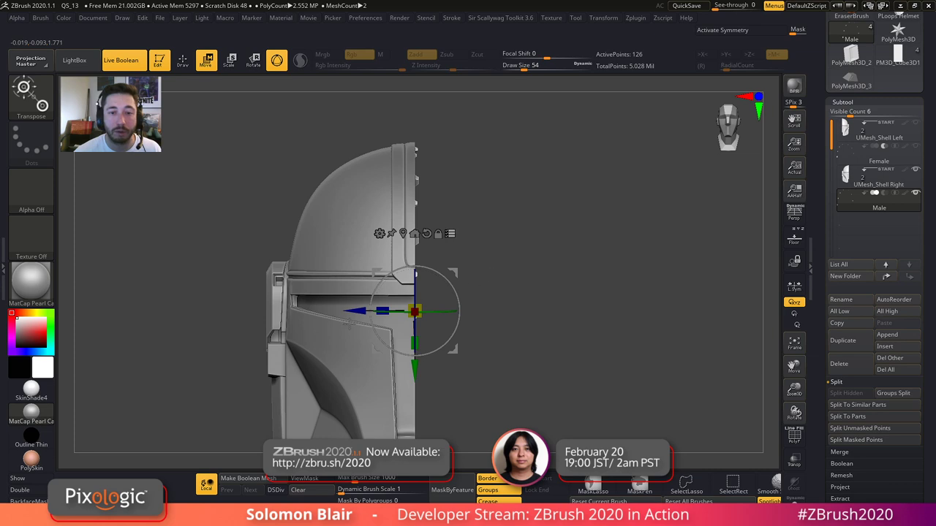
drag(349, 311, 332, 311)
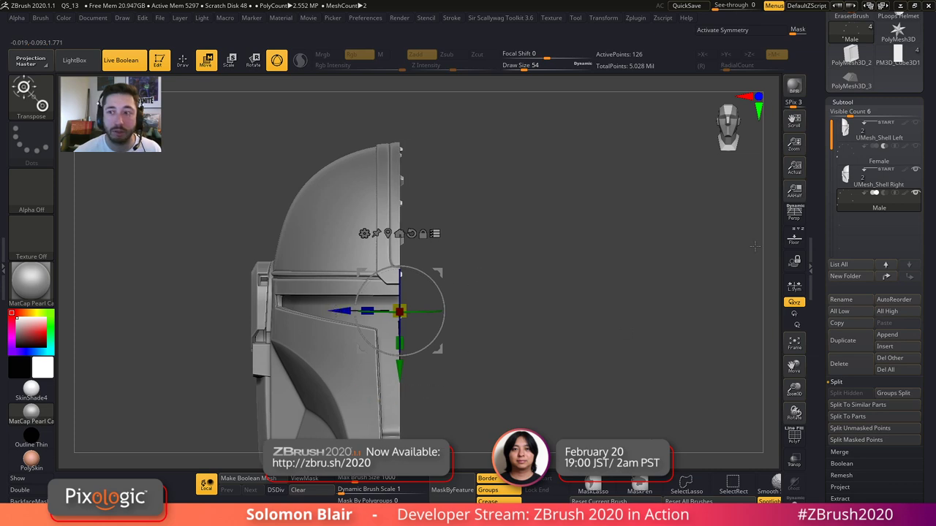
click(919, 125)
mouse_move(446, 183)
right_down()
mouse_move(501, 211)
mouse_move(502, 247)
mouse_move(468, 239)
mouse_move(513, 241)
mouse_move(474, 240)
right_up()
key(ctrl+z)
key(ctrl+z)
key(ctrl+z)
ctrl+right_drag(425, 261, 432, 220)
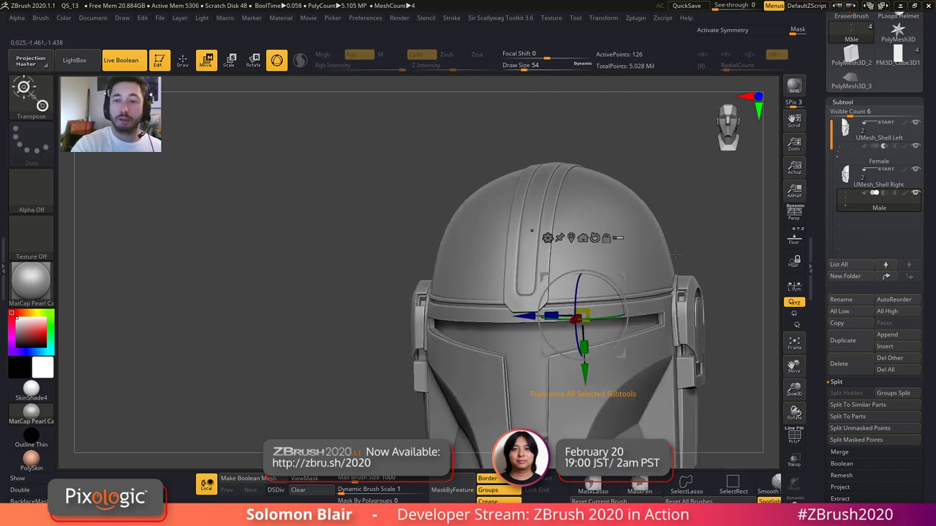
key(q)
- Turn on X symmetry and make a boolean mesh from the two visible groups
mouse_move(722, 243)
alt+right_down()
mouse_move(612, 260)
mouse_move(605, 300)
alt+right_up()
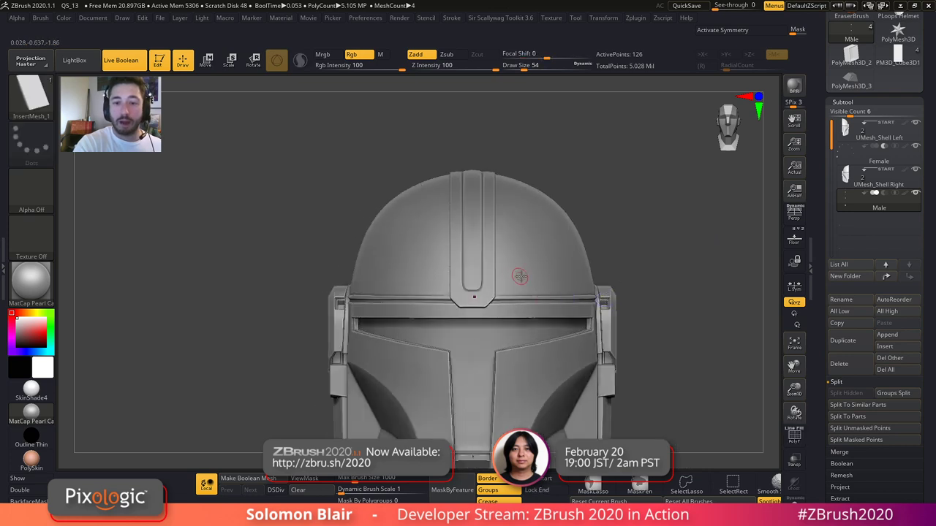
alt+right_drag(643, 271, 615, 255)
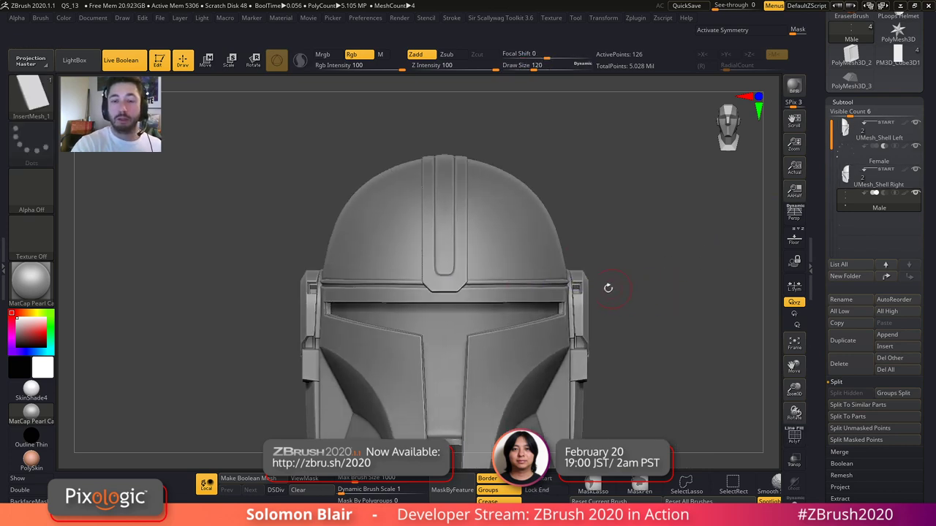
key(x)
key(s)
click(535, 268)
click(841, 464)
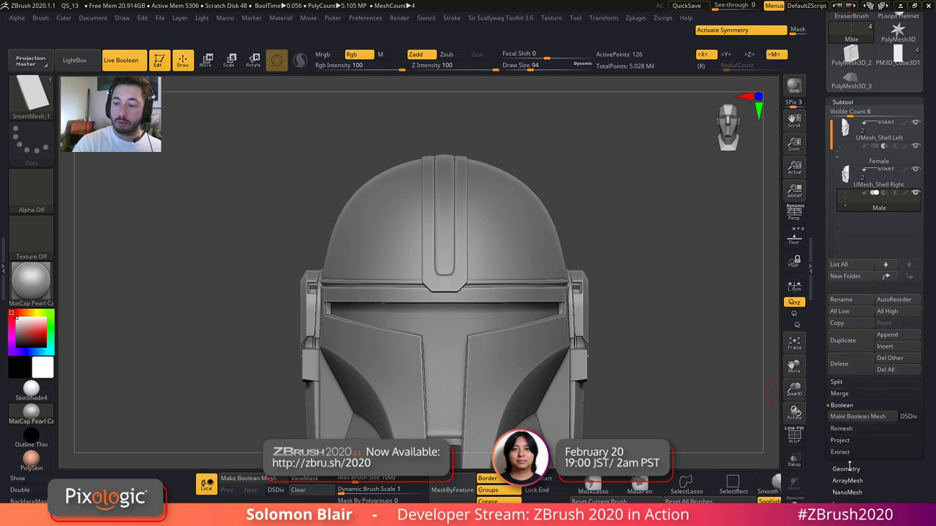
click(872, 416)
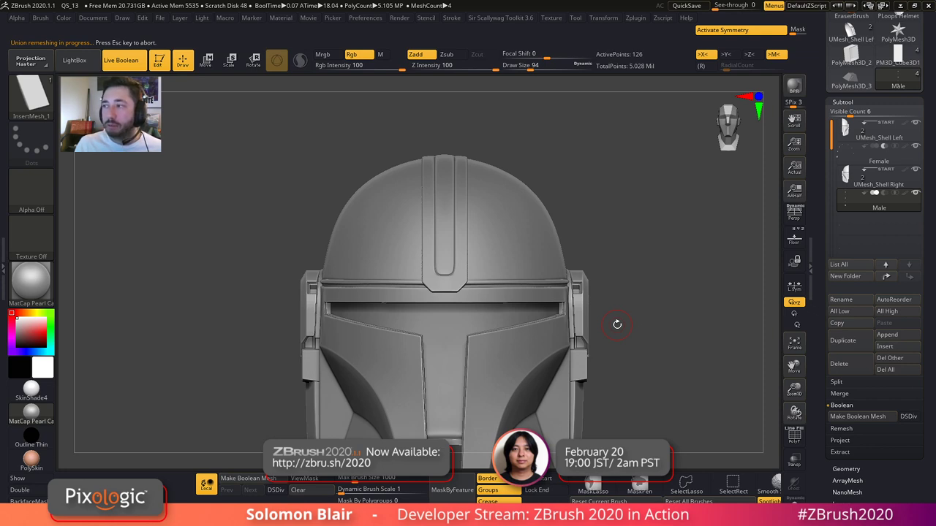
key(s)
drag(661, 310, 637, 314)
key(s)
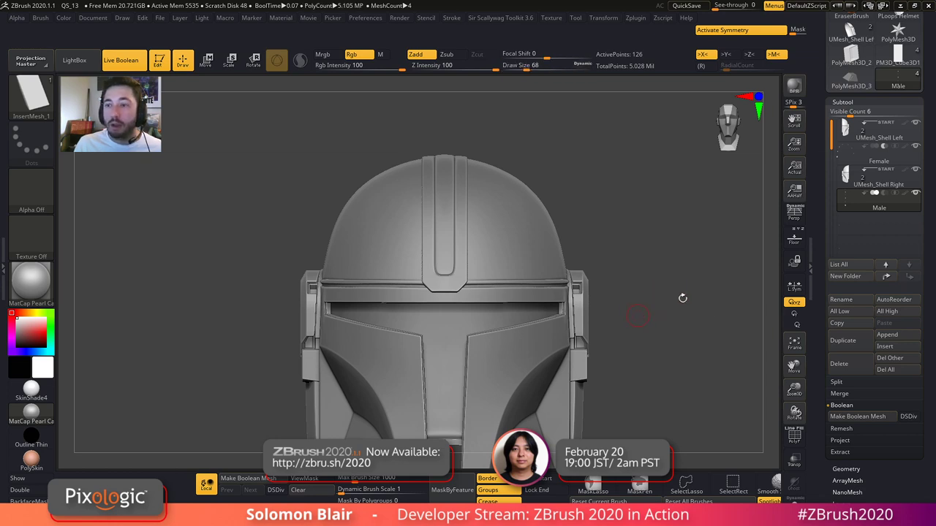
- Mask a rectangular area on the upper dome of UMesh_Shell Right and compare it with the left half
click(855, 178)
key(shift+f)
key(shift+f)
ctrl+drag(203, 159, 393, 260)
click(849, 127)
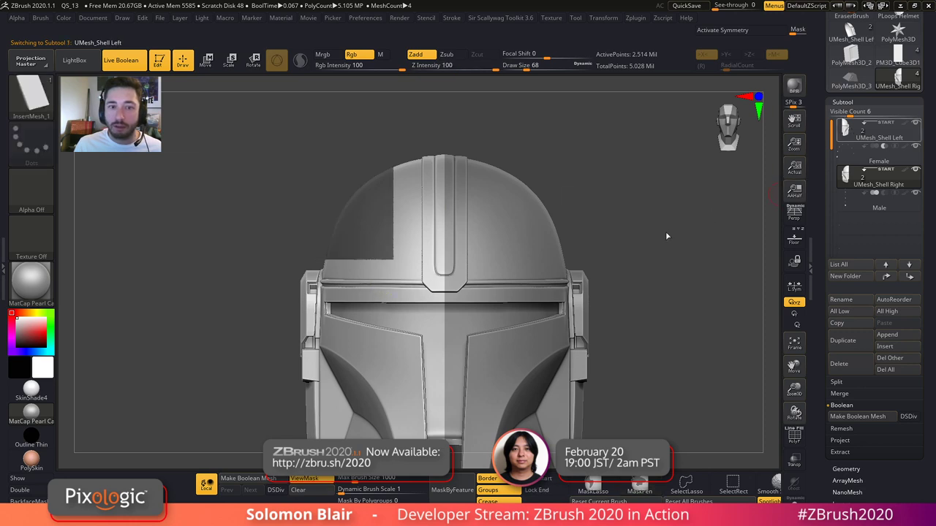
ctrl+shift+click(666, 236)
mouse_move(847, 185)
mouse_move(720, 203)
mouse_down()
mouse_move(782, 199)
mouse_move(737, 197)
mouse_up()
click(846, 174)
ctrl+right_drag(361, 238, 310, 225)
key(s)
mouse_move(325, 221)
mouse_down()
mouse_move(335, 221)
mouse_move(328, 221)
mouse_up()
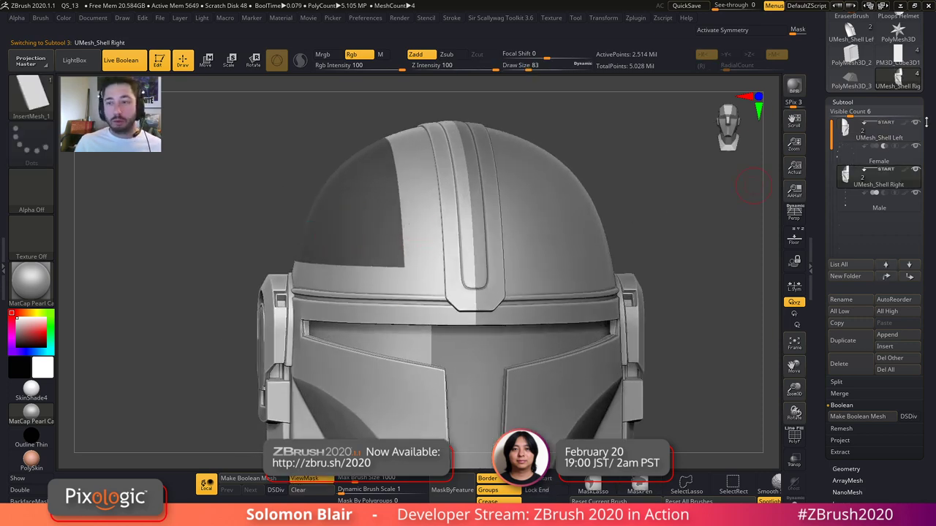
- Switch off the mask display for UMesh_Shell Right in the masking settings
click(890, 102)
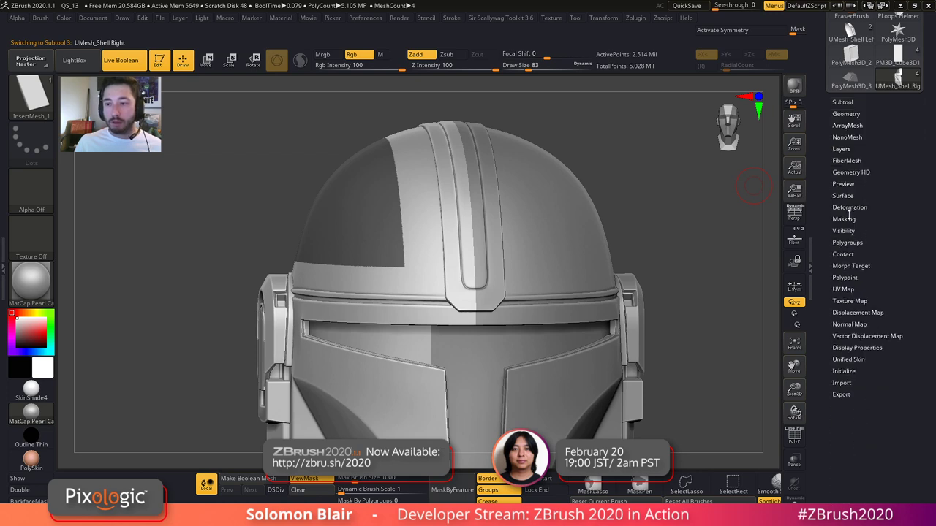
click(845, 219)
click(850, 230)
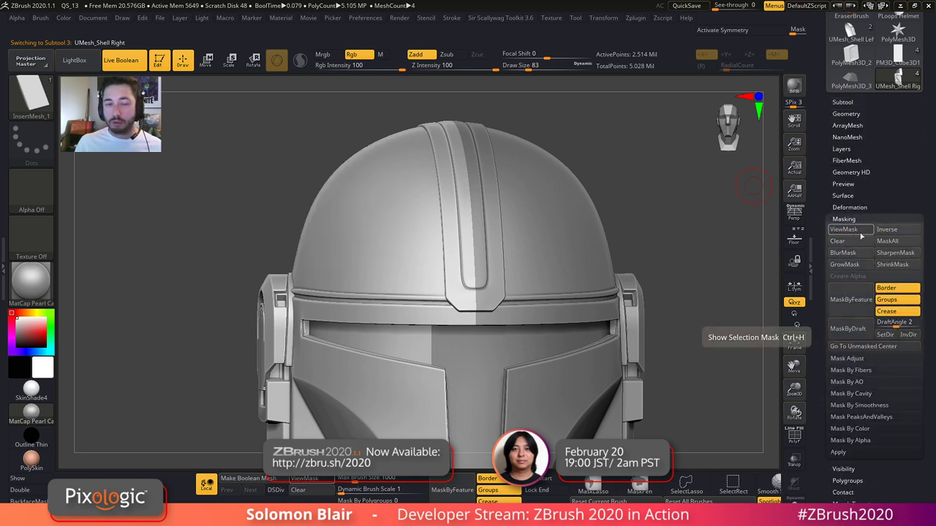
click(860, 233)
click(317, 479)
click(313, 481)
click(312, 481)
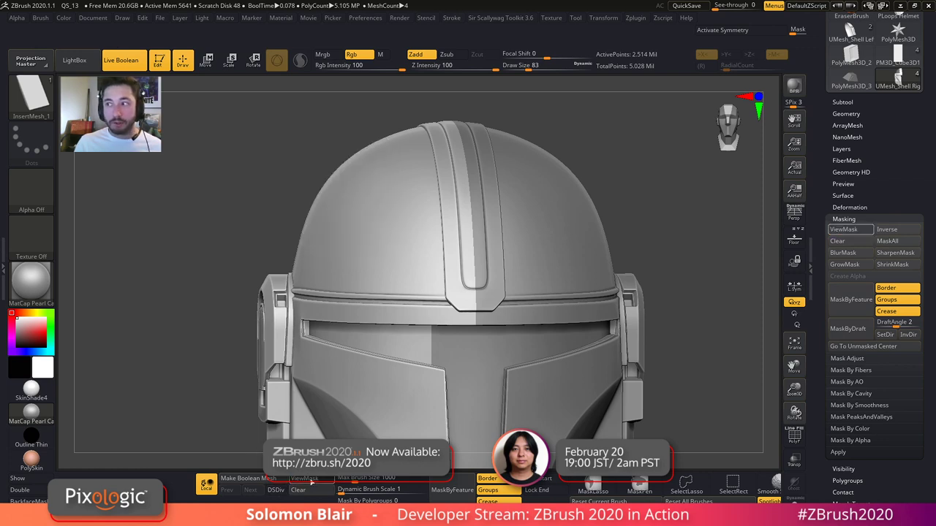
click(310, 480)
click(311, 480)
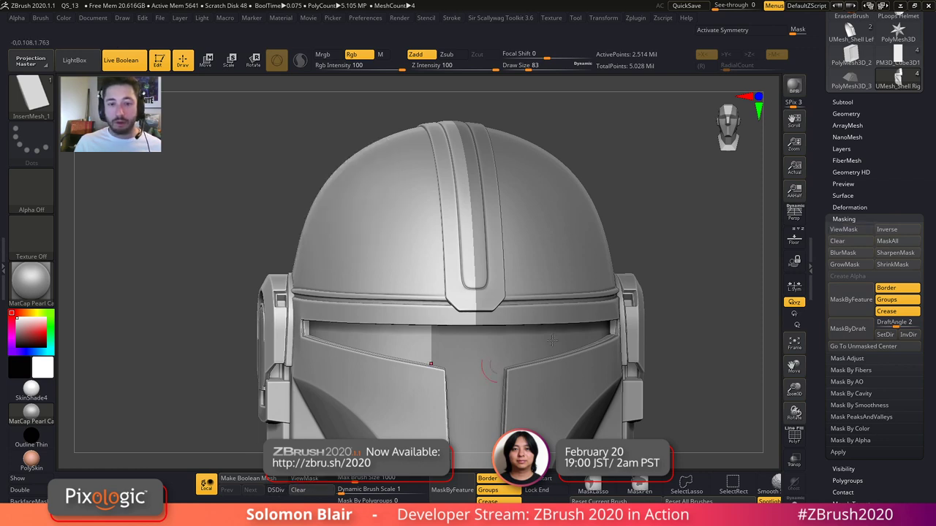
- Toggle the mask display again and compare the shading of the two helmet halves
alt+right_drag(361, 300, 315, 301)
key(s)
click(317, 275)
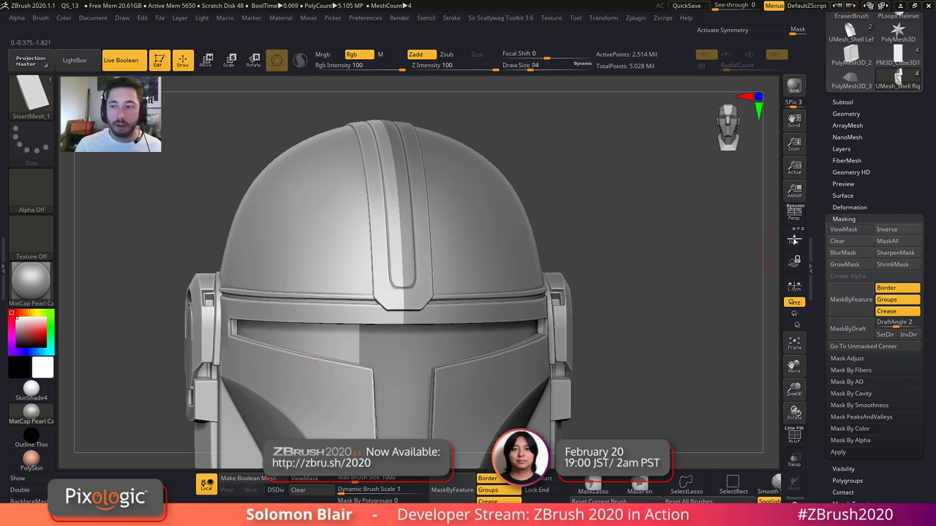
click(840, 231)
key(ctrl+h)
mouse_move(237, 209)
ctrl+right_down()
mouse_move(243, 230)
mouse_move(267, 238)
ctrl+right_up()
alt+right_drag(377, 268, 401, 286)
key(s)
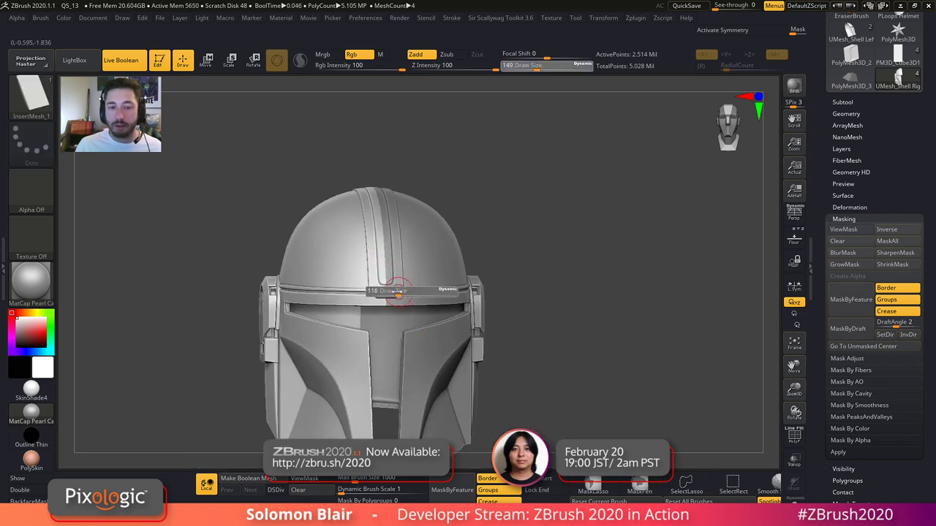
click(402, 286)
alt+right_drag(565, 285, 583, 296)
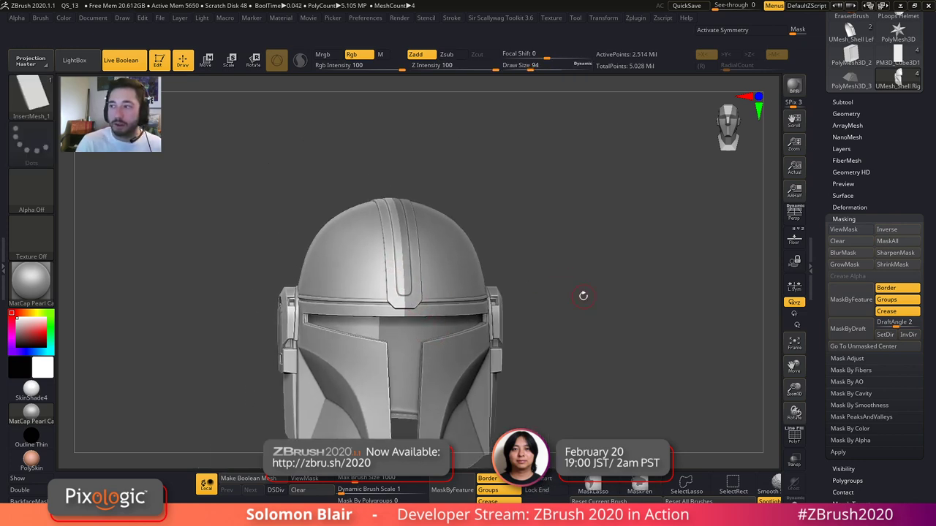
- Reopen the subtool list and frame the whole helmet from the front
click(849, 101)
shift+right_drag(459, 297, 431, 272)
ctrl+right_drag(431, 273, 494, 269)
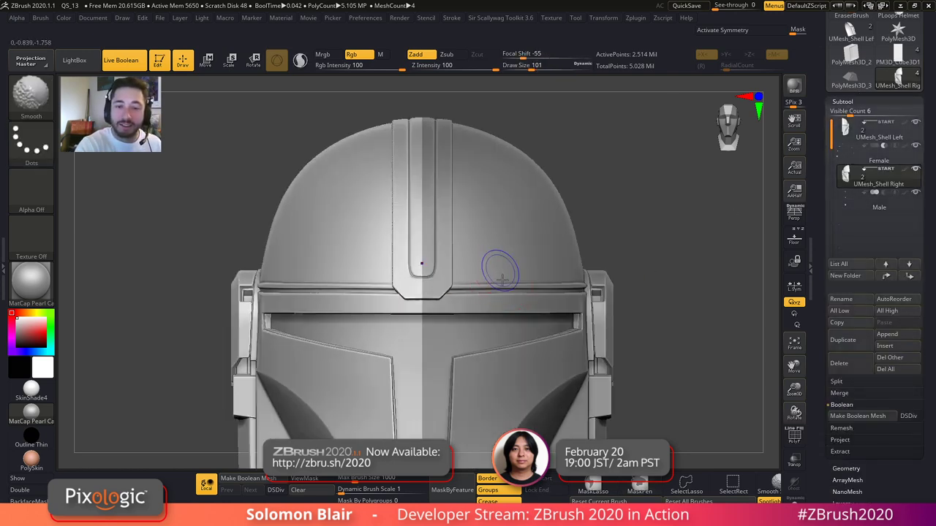
key(x)
key(x)
key(shift+f)
key(shift+f)
key(f)
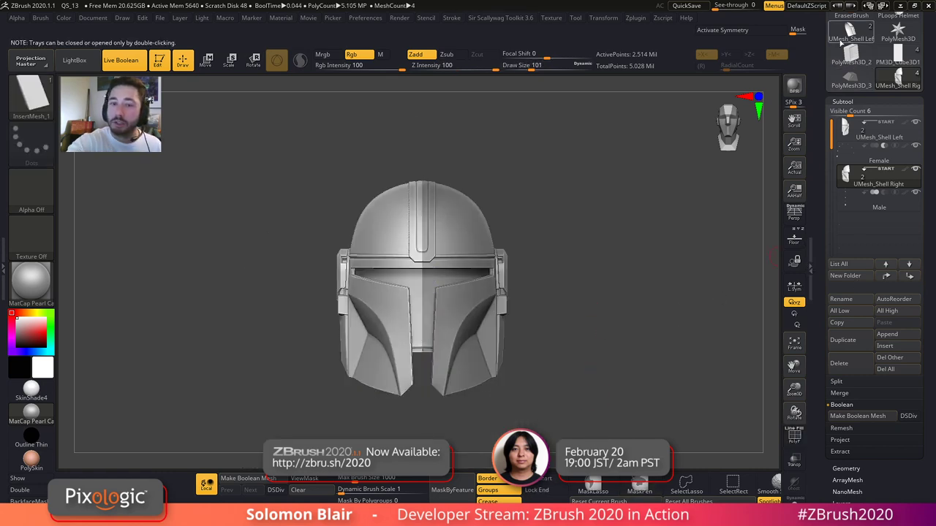
- Switch to the generated boolean tool containing UMesh_Shell Left and UMesh_Shell Right
click(848, 34)
right_drag(527, 327, 550, 355)
ctrl+right_drag(606, 339, 581, 339)
- Try to slide UMesh_Shell Left away from the right half to check the keys, and undo the move
key(w)
drag(368, 289, 401, 289)
mouse_move(560, 248)
right_down()
mouse_move(611, 216)
mouse_move(603, 193)
mouse_move(511, 215)
mouse_move(547, 246)
mouse_move(578, 237)
mouse_move(529, 209)
mouse_move(494, 273)
mouse_move(545, 294)
mouse_move(491, 358)
right_up()
key(q)
key(s)
drag(486, 373, 470, 374)
mouse_move(476, 357)
right_down()
mouse_move(459, 388)
mouse_move(446, 383)
right_up()
alt+right_drag(376, 98, 480, 312)
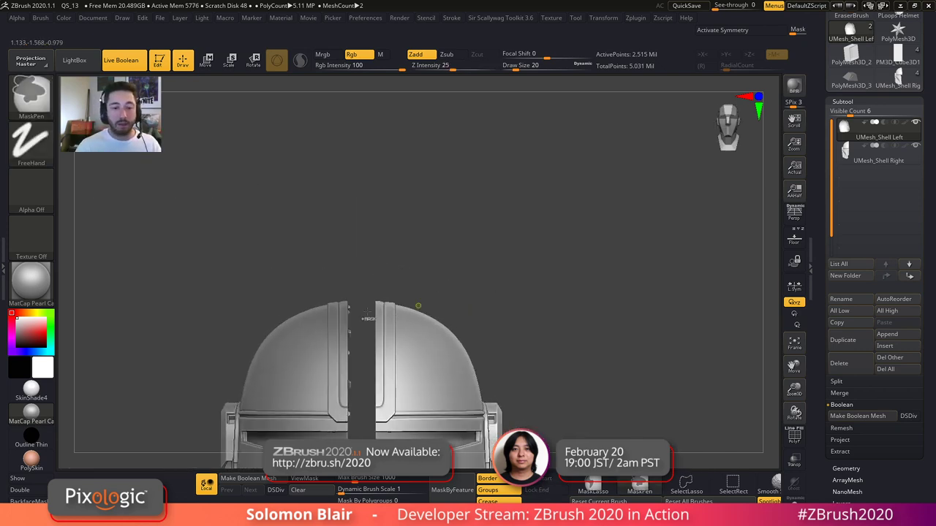
key(ctrl+z)
- Try to nudge UMesh_Shell Left slightly sideways at the center seam, and undo the nudge
ctrl+right_drag(418, 305, 541, 378)
alt+right_drag(275, 329, 343, 183)
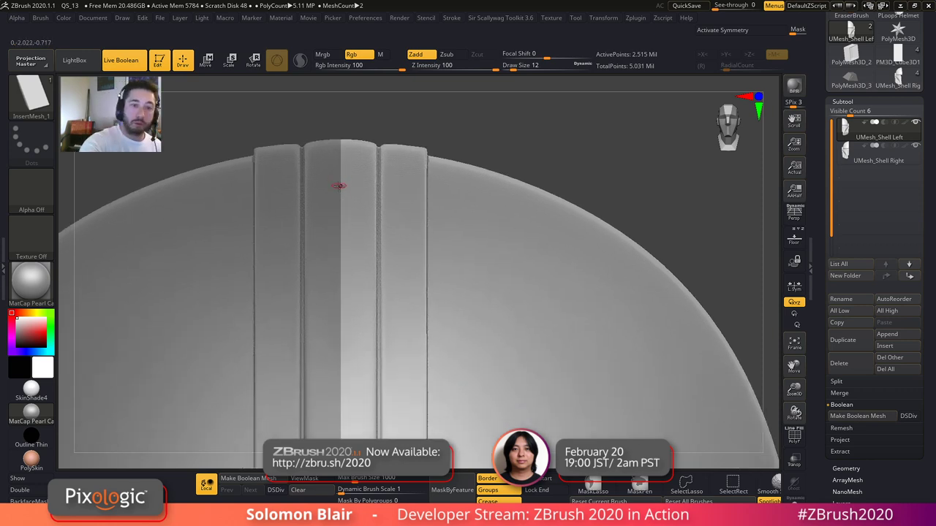
key(w)
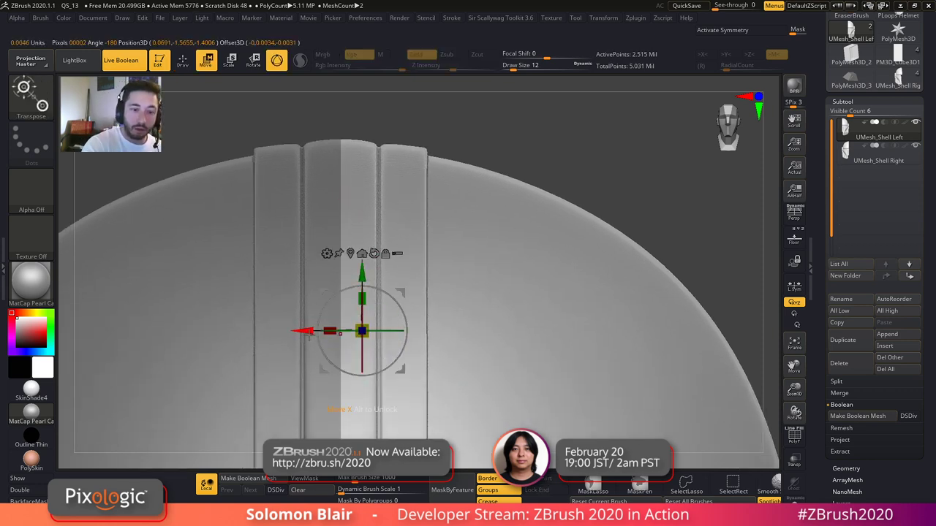
key(q)
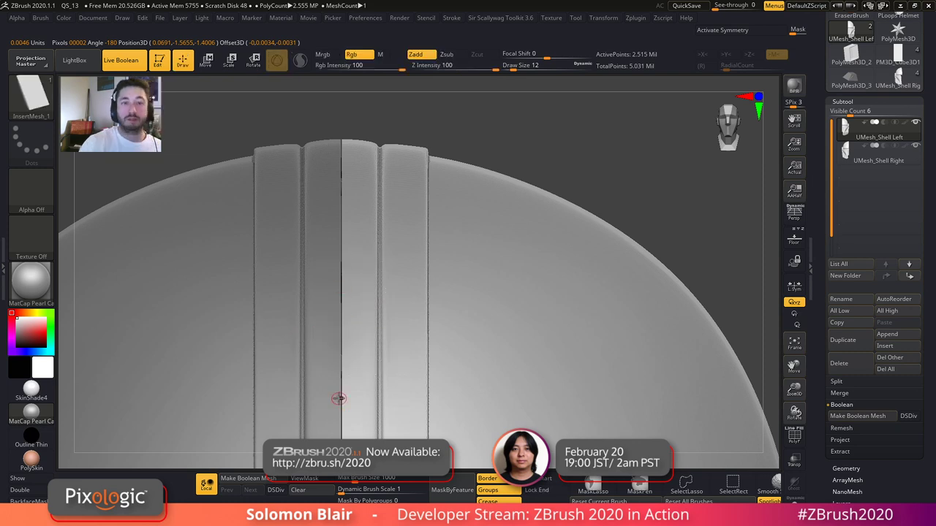
key(ctrl+z)
- Examine the two joined helmet halves as a whole from the front and at an angle
mouse_move(339, 400)
ctrl+right_down()
mouse_move(416, 267)
mouse_move(410, 198)
mouse_move(395, 178)
ctrl+right_up()
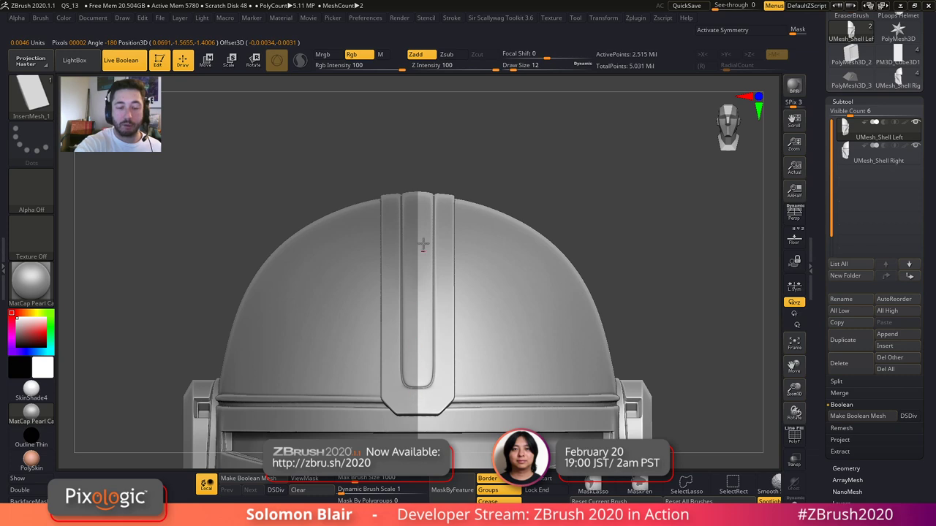
key(s)
drag(511, 282, 529, 282)
ctrl+right_drag(530, 283, 353, 268)
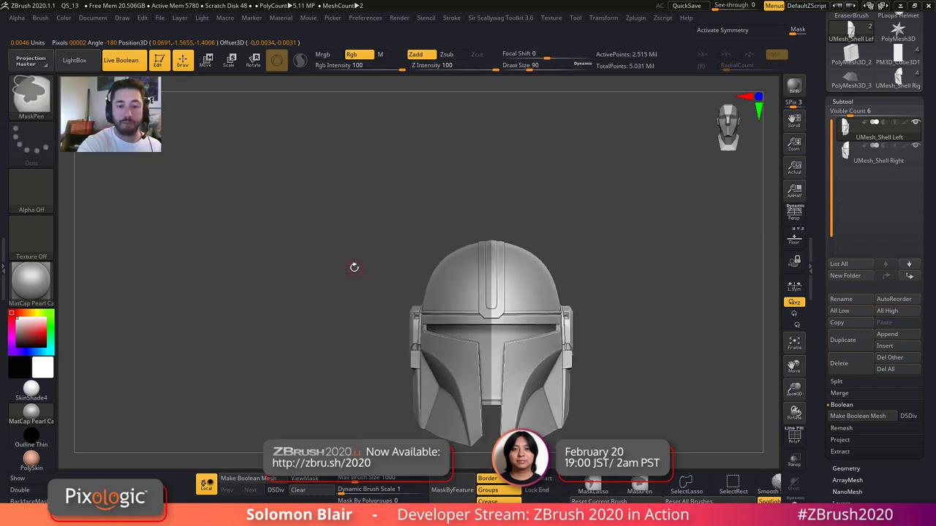
key(shift+f)
key(shift+f)
drag(580, 347, 603, 371)
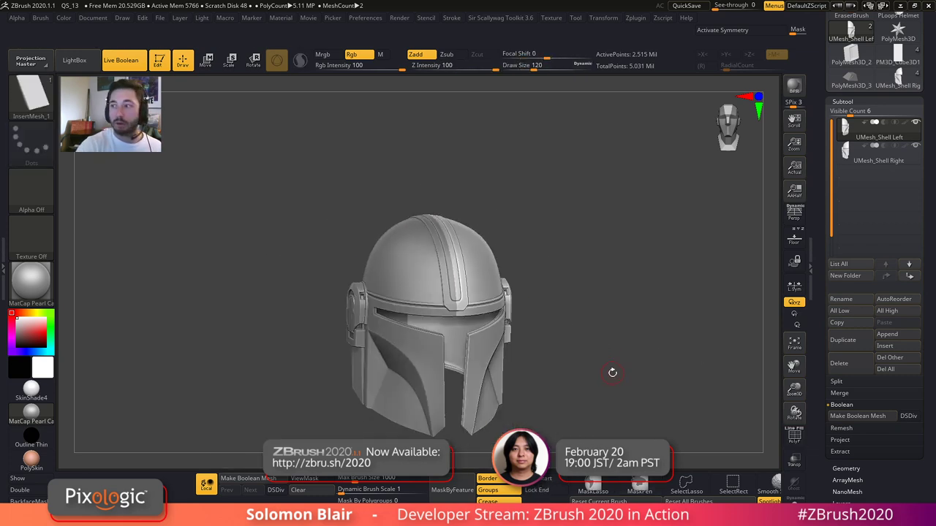
ctrl+right_drag(560, 349, 583, 367)
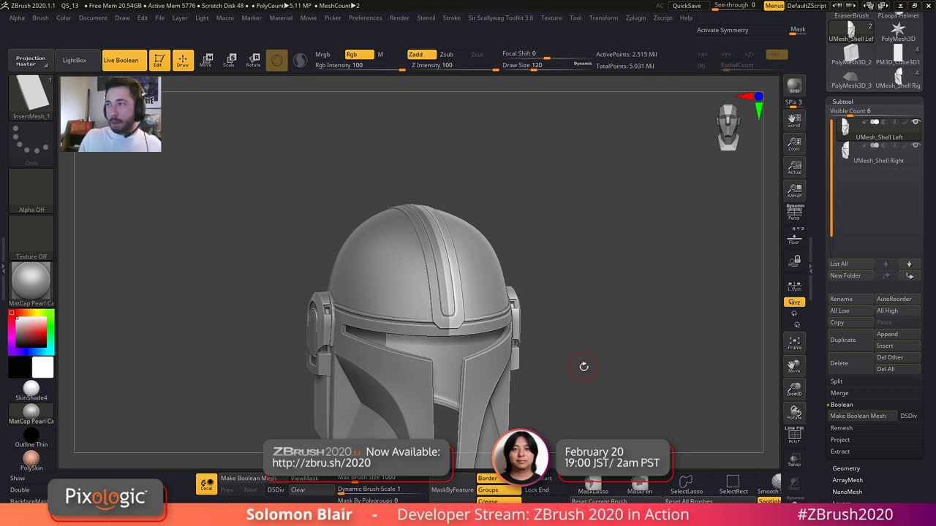
- Check the wireframe and polygroups of the boolean result, and look at the helmet from the front
right_drag(563, 352, 575, 353)
key(shift+f)
mouse_move(452, 309)
right_down()
mouse_move(468, 282)
mouse_move(456, 270)
mouse_move(455, 282)
mouse_move(468, 284)
mouse_move(497, 264)
mouse_move(516, 293)
mouse_move(510, 303)
right_up()
key(shift+f)
key(shift+f)
key(shift+f)
key(s)
click(513, 269)
mouse_move(623, 285)
ctrl+right_down()
mouse_move(570, 288)
mouse_move(626, 307)
ctrl+right_up()
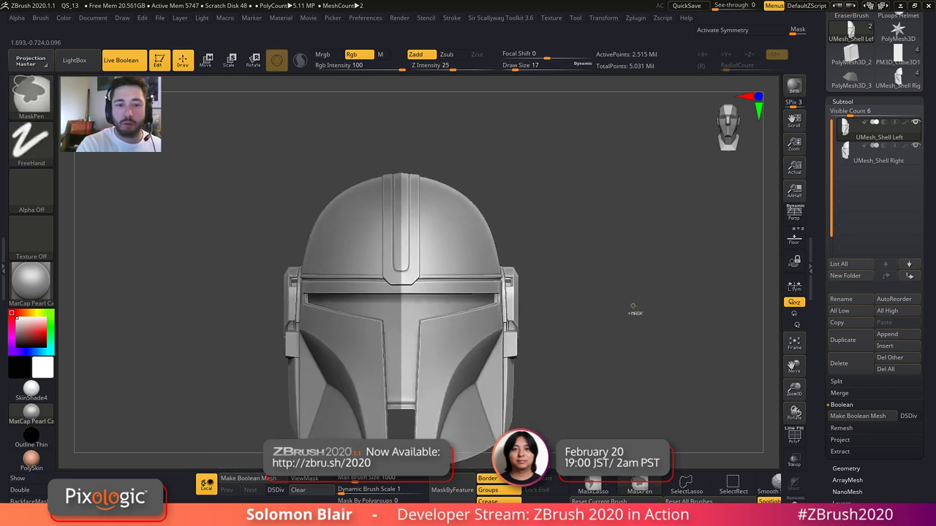
- Look at the helmet from the side, select UMesh_Shell Right, and restore the straight front view
mouse_move(625, 340)
alt+right_down()
mouse_move(656, 323)
mouse_move(609, 334)
alt+right_up()
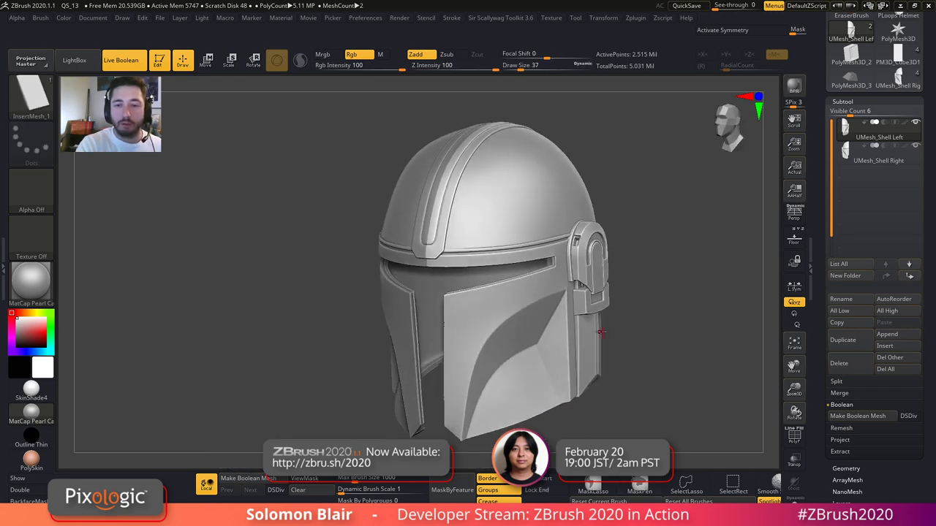
mouse_move(595, 286)
alt+right_down()
mouse_move(547, 331)
mouse_move(606, 326)
mouse_move(625, 313)
alt+right_up()
ctrl+right_drag(547, 304, 551, 302)
alt+click(552, 302)
mouse_move(618, 347)
ctrl+right_down()
mouse_move(573, 351)
mouse_move(585, 360)
ctrl+right_up()
shift+right_drag(713, 354, 693, 359)
alt+right_drag(693, 358, 614, 382)
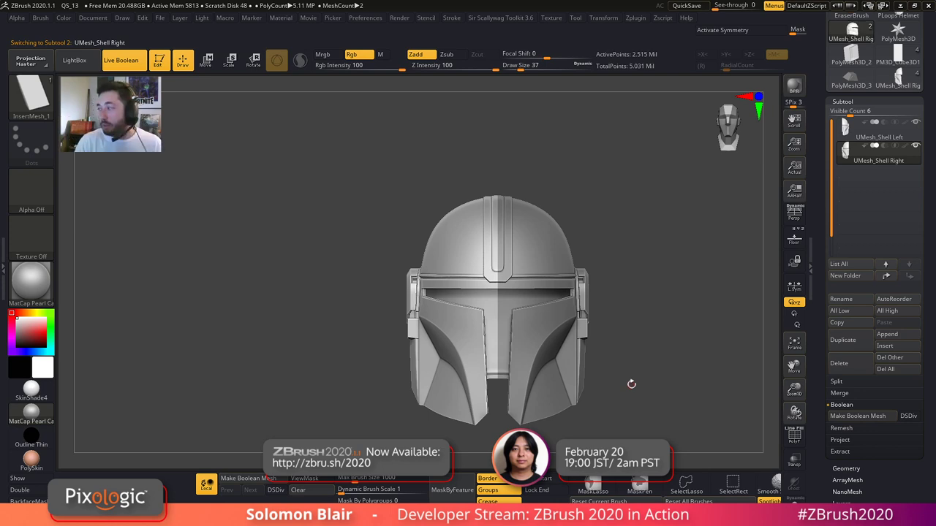
- Check the joined helmet halves with the wireframe on and off, and view them at an angle
alt+drag(625, 292, 571, 272)
key(shift+f)
key(shift+f)
key(s)
key(s)
drag(601, 301, 662, 359)
key(s)
click(650, 355)
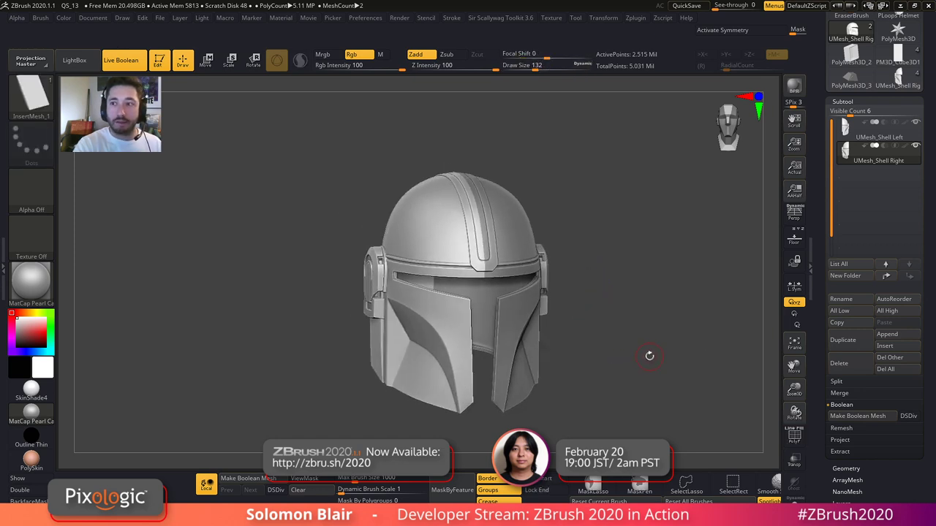
key(shift+f)
key(shift+f)
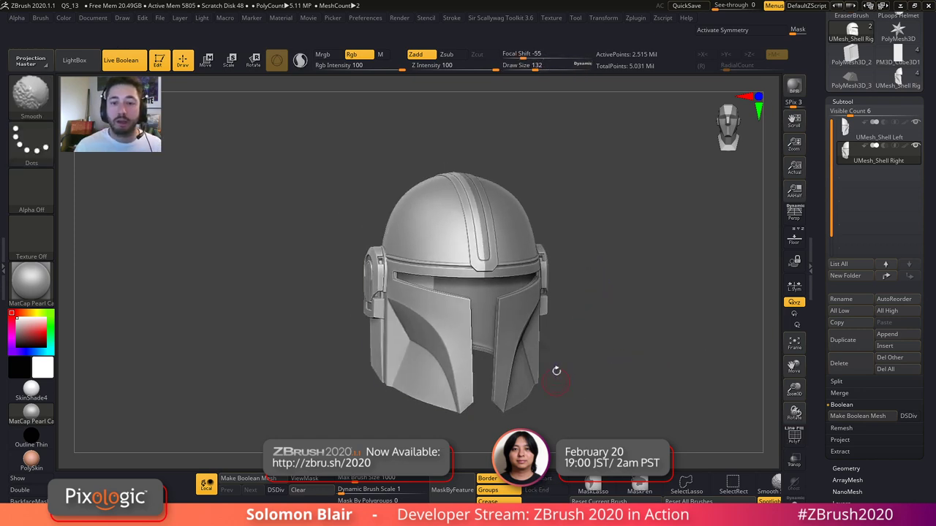
- Examine the assembled helmet up close, straight from the front and from an angled view
alt+drag(556, 316, 468, 311)
mouse_move(431, 263)
ctrl+right_down()
mouse_move(470, 286)
mouse_move(429, 304)
mouse_move(385, 300)
mouse_move(438, 307)
ctrl+right_up()
alt+right_drag(550, 339, 520, 345)
key(s)
drag(520, 344, 531, 344)
alt+right_drag(540, 345, 552, 329)
ctrl+shift+click(562, 330)
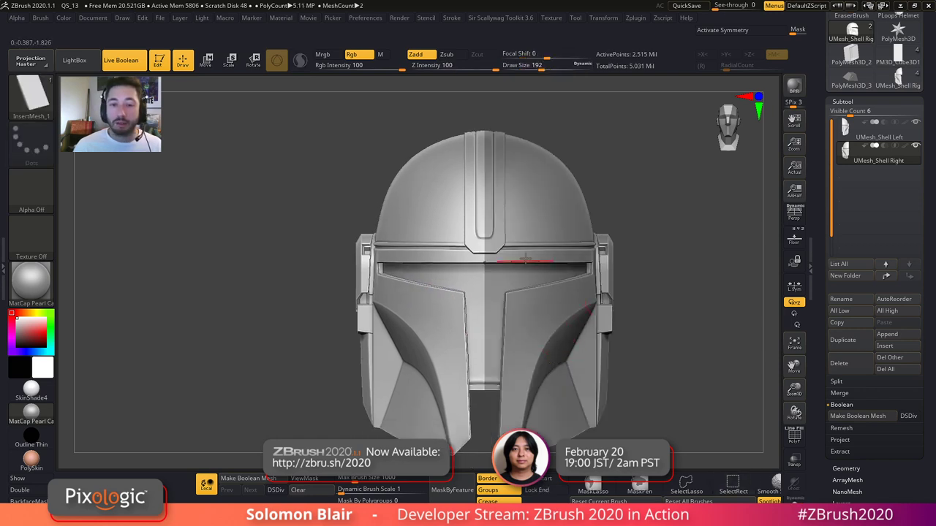
right_drag(504, 272, 547, 240)
key(s)
drag(547, 240, 530, 240)
- Switch to Photos to view the base_stand_concept.jpg sketch, and return to ZBrush
key(alt+Tab)
key(alt+Tab)
key(alt+Tab)
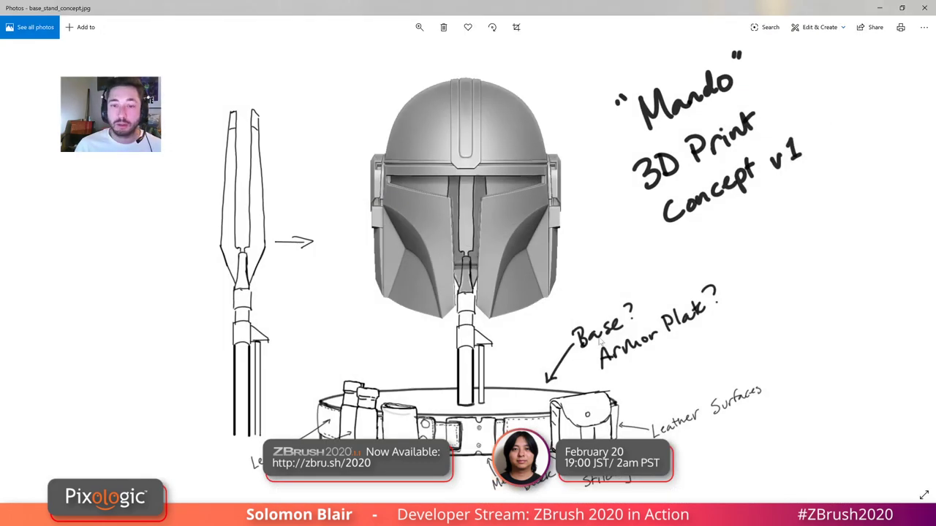
click(589, 312)
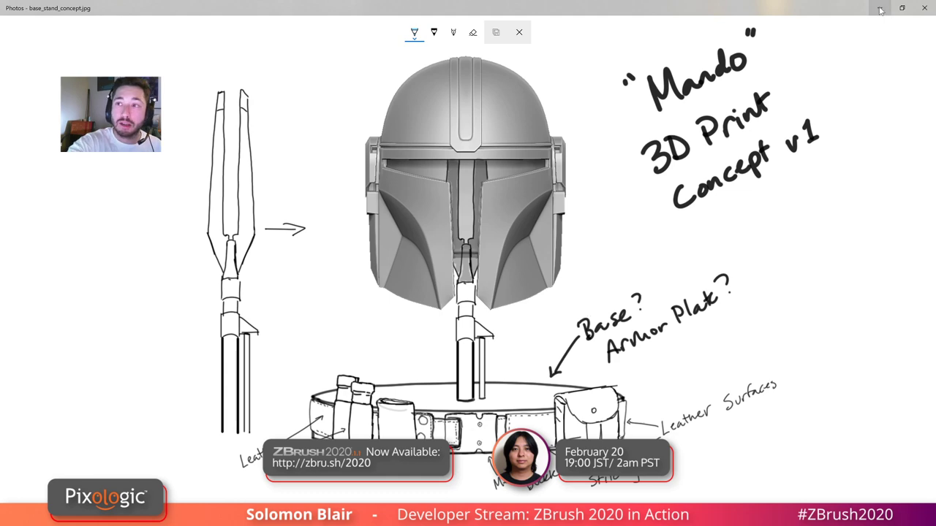
key(alt+Tab)
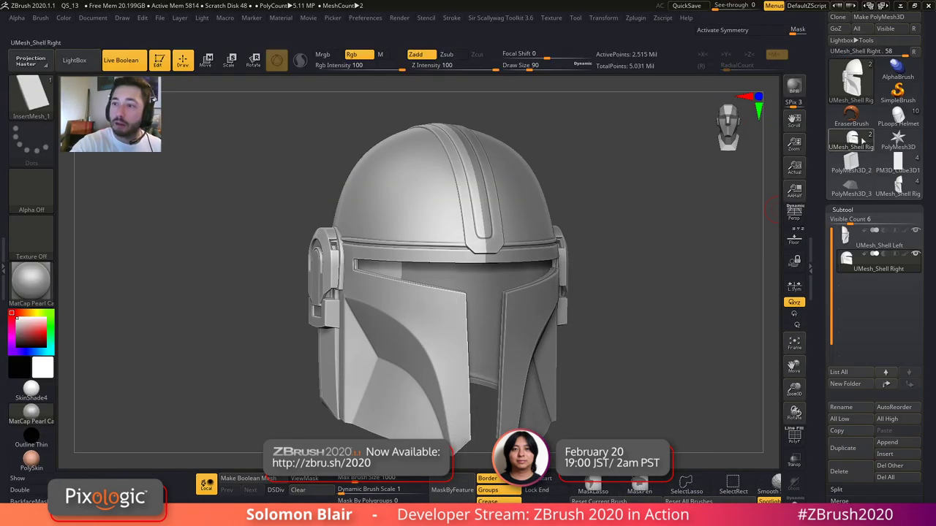
- Select the PolyMesh3D star tool and load GBort_Gun.ZTL from the Desktop
click(899, 143)
drag(816, 122, 816, 181)
click(844, 29)
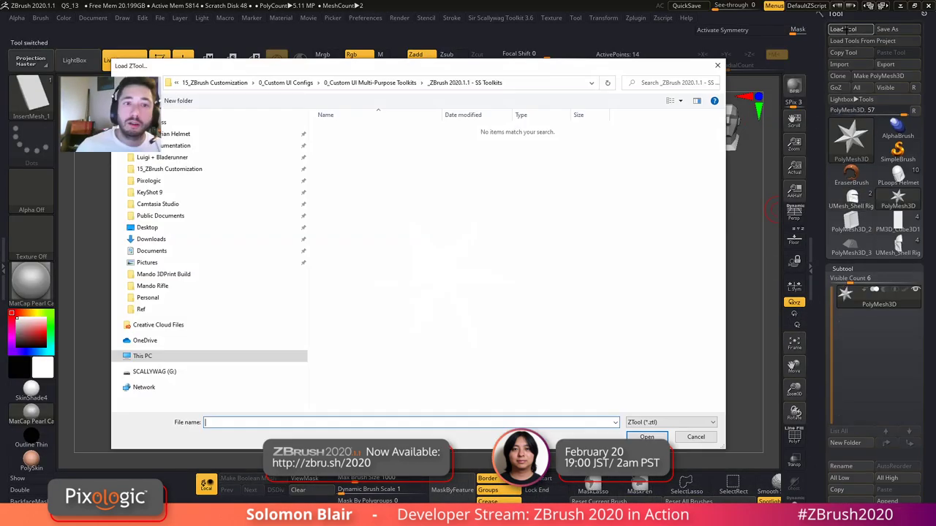
click(147, 227)
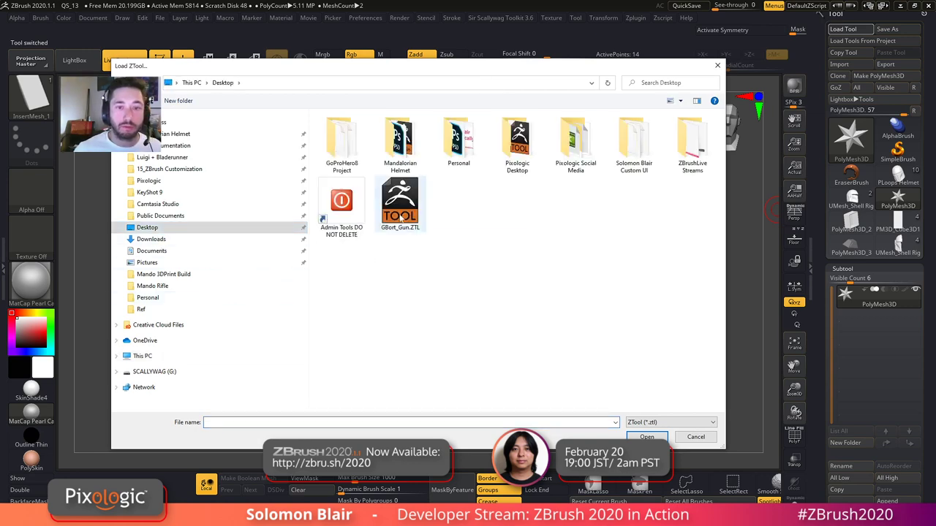
double_click(408, 218)
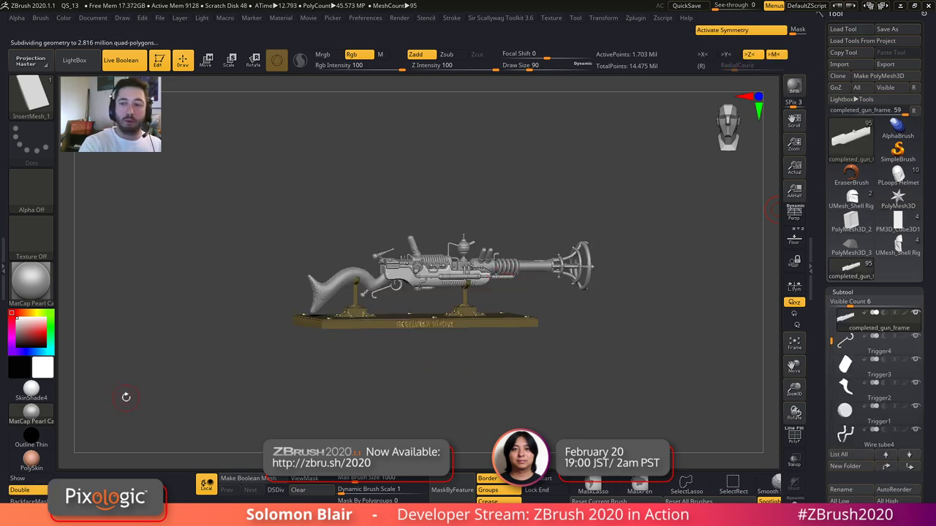
- Turn off the polypaint display on all gun subtools and show the gun straight from the side
shift+click(904, 316)
shift+click(903, 317)
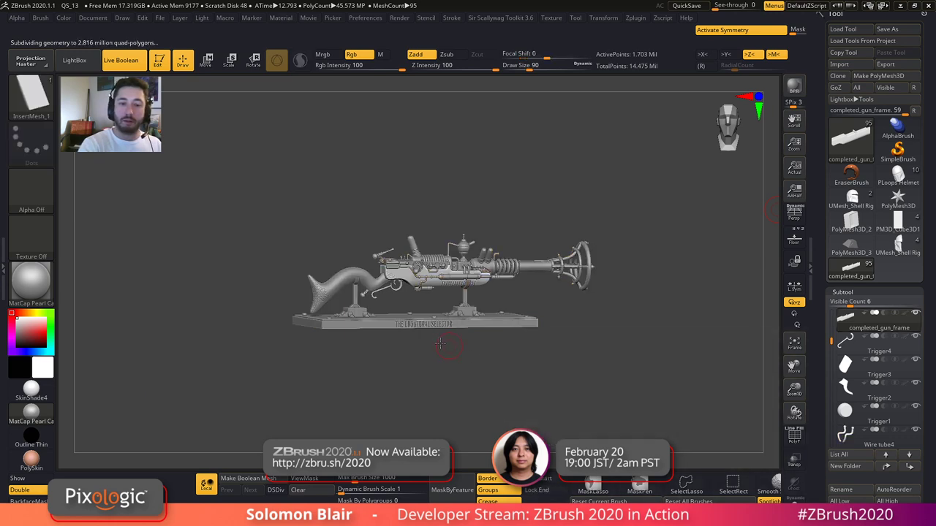
shift+drag(458, 348, 462, 358)
mouse_move(552, 326)
ctrl+right_down()
mouse_move(577, 327)
mouse_move(553, 327)
ctrl+right_up()
key(w)
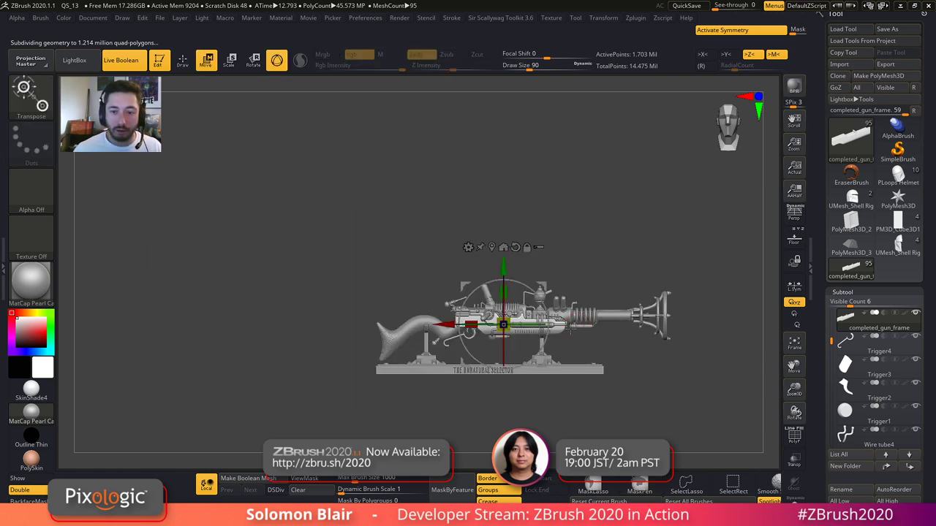
click(468, 248)
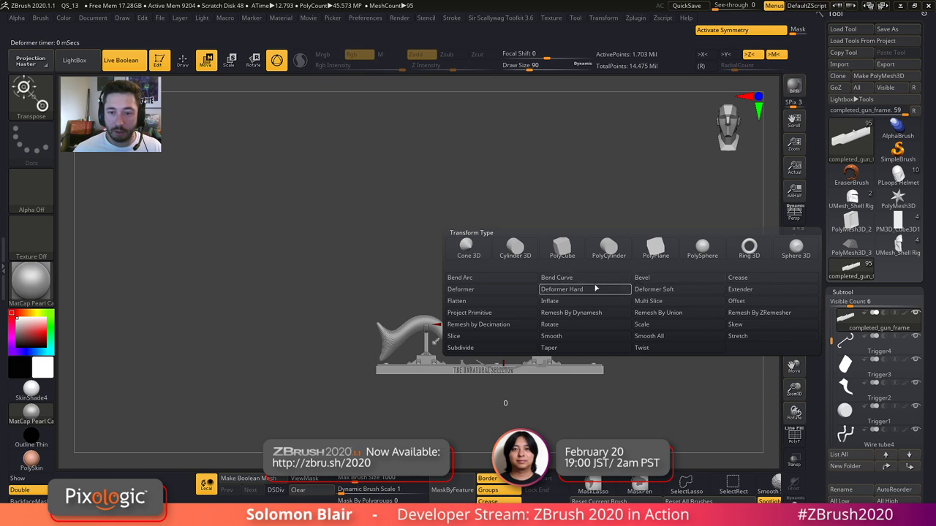
key(q)
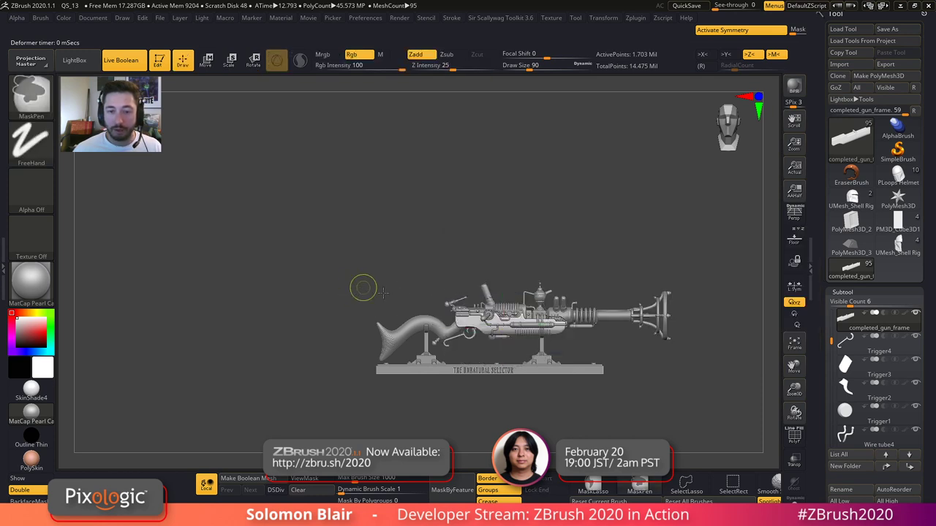
- Examine the gun's frame, trigger and engraved stock up close on its display stand
ctrl+right_drag(405, 335, 539, 327)
mouse_move(413, 318)
alt+right_down()
mouse_move(403, 310)
mouse_move(422, 307)
alt+right_up()
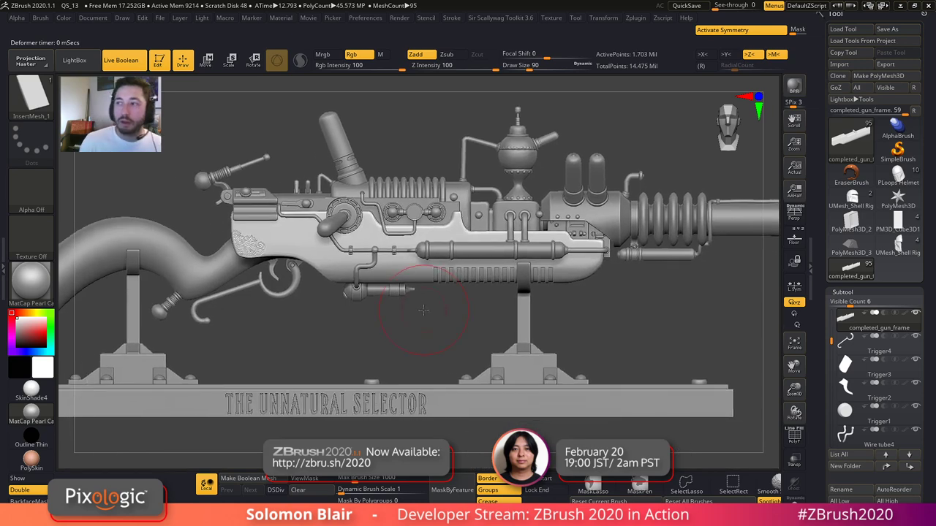
ctrl+right_drag(433, 256, 398, 256)
ctrl+right_drag(426, 313, 576, 310)
right_drag(214, 291, 252, 302)
ctrl+right_drag(404, 236, 430, 230)
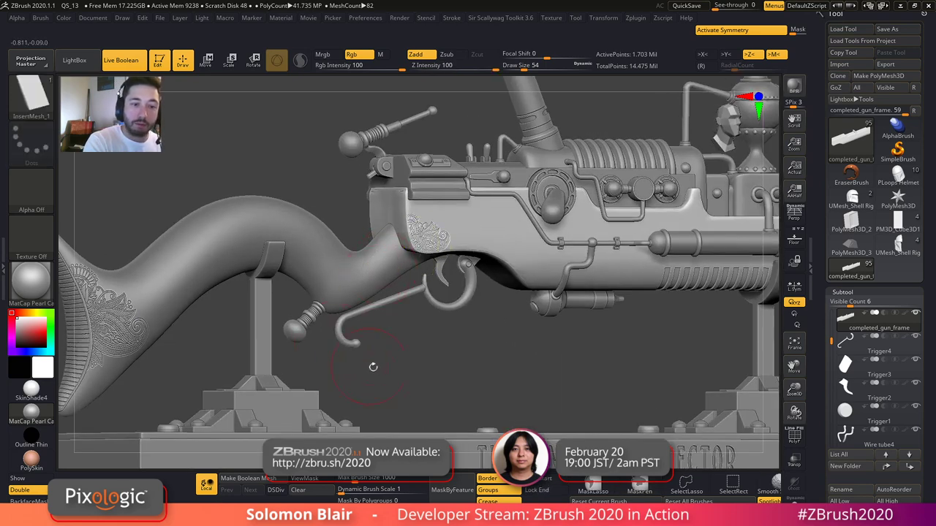
- Switch to Photos to view the Amban sniper rifle reference and the helmet stand concept sketch, and return to ZBrush
key(super)
key(super)
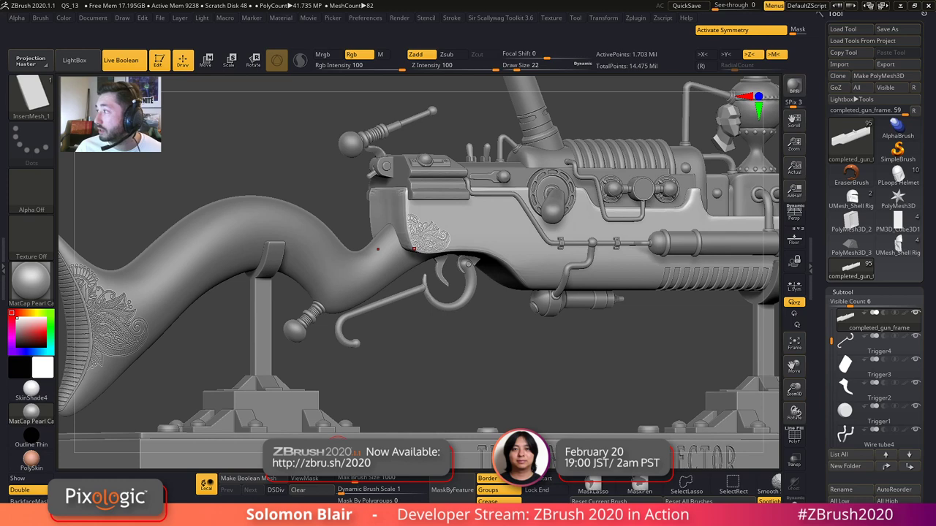
click(338, 517)
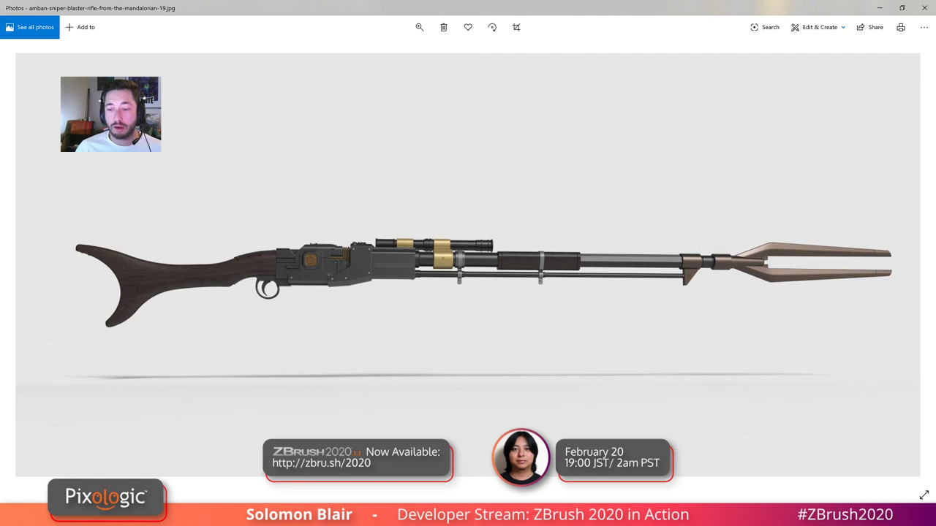
click(681, 516)
click(680, 472)
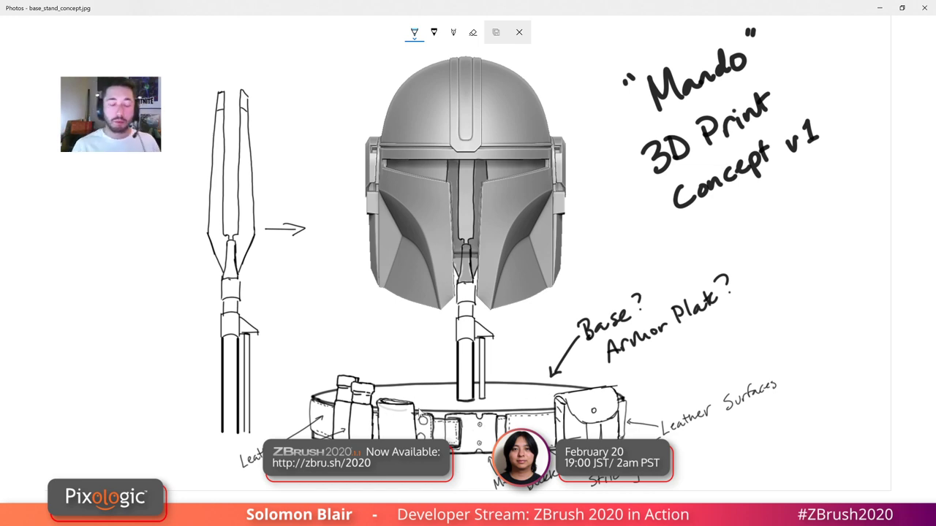
click(883, 9)
click(881, 8)
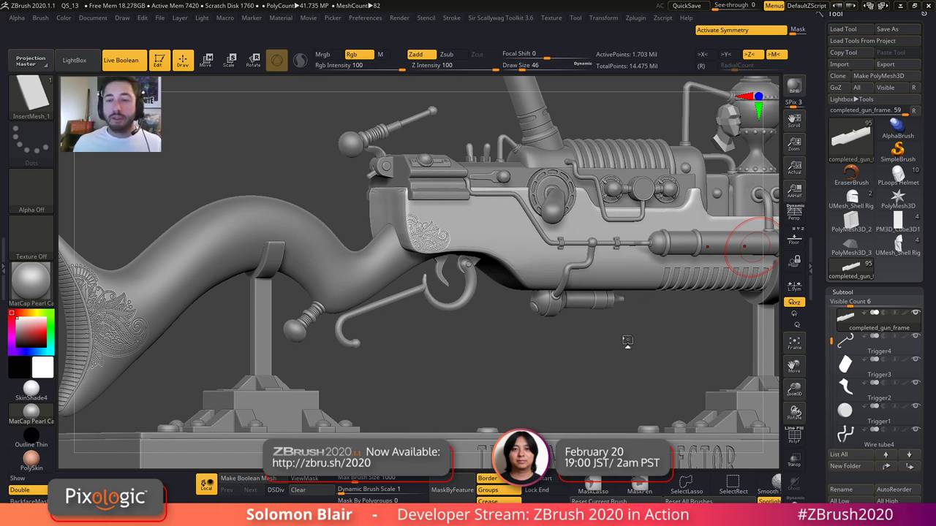
- Reopen base_stand_concept.jpg in Photos to study the stand and belt base, and return to ZBrush
key(super)
click(681, 515)
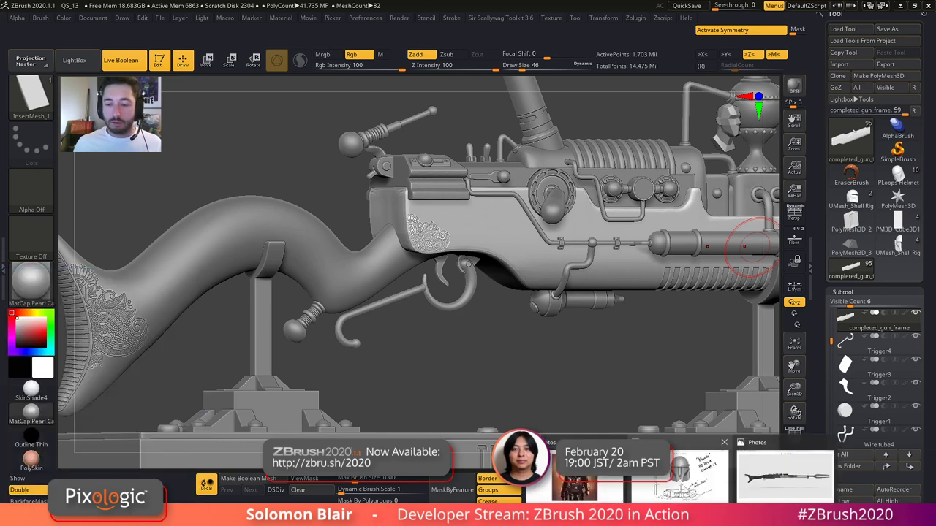
click(680, 472)
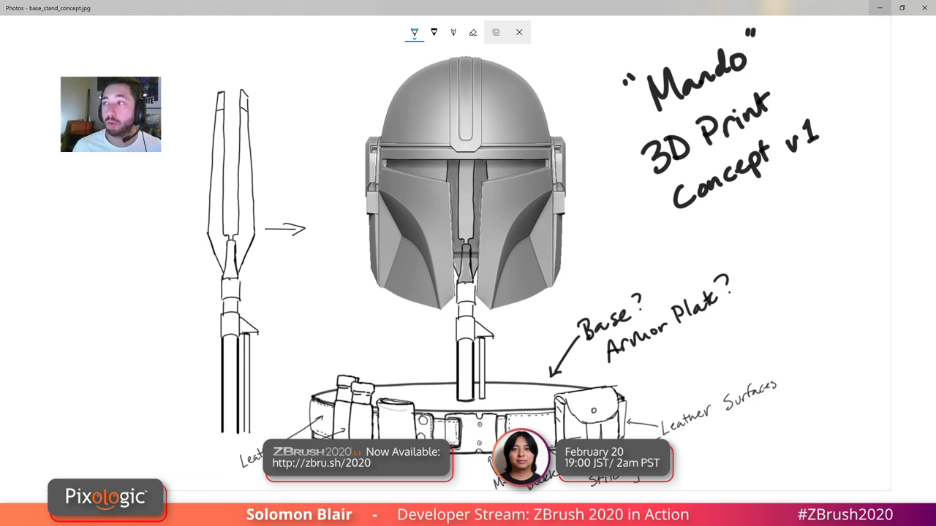
click(879, 7)
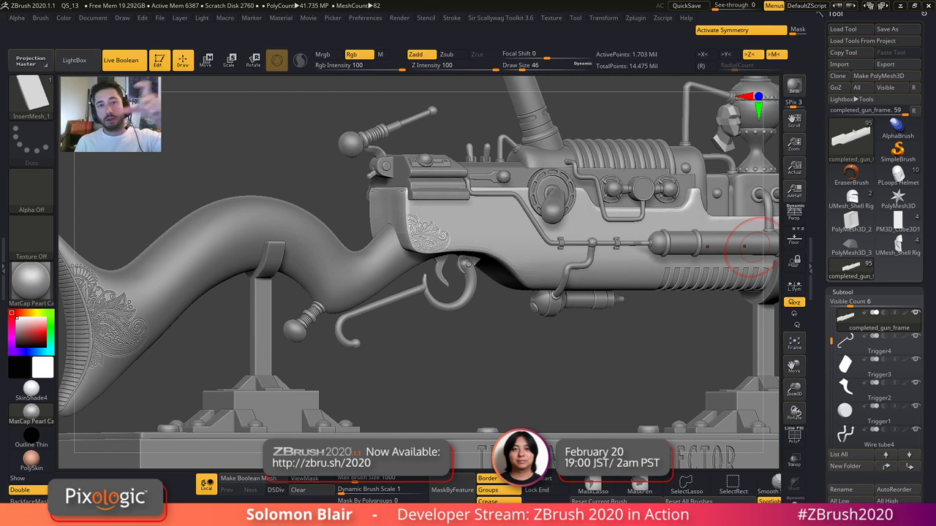
- Switch the active tool from the gun to PLoops Helmet and show its wireframe with polygroups
key(s)
drag(526, 351, 512, 349)
drag(461, 361, 448, 359)
key(s)
click(449, 359)
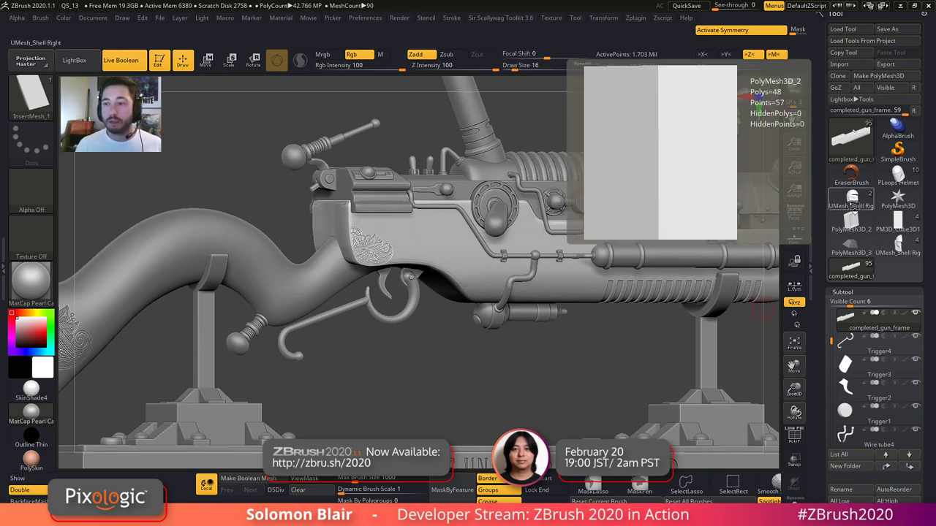
click(898, 174)
key(shift+f)
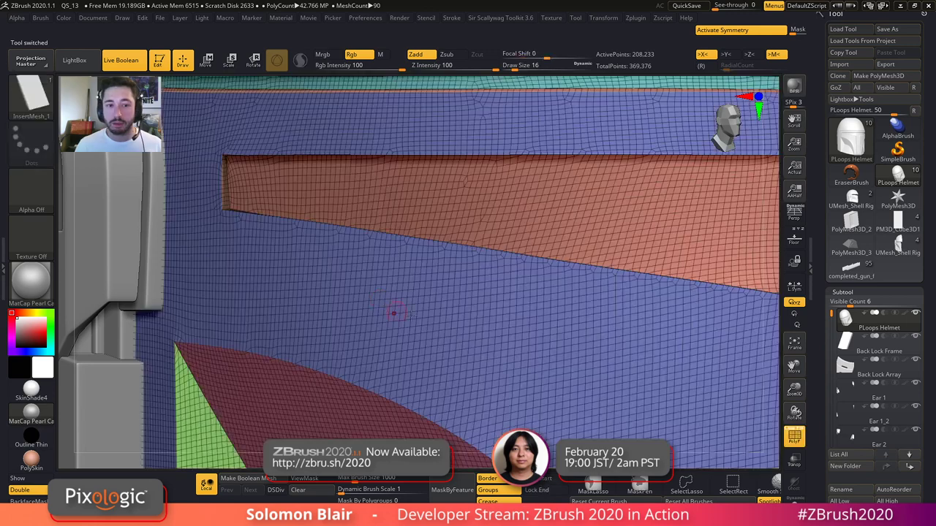
- Bring the helmet's dome into view and open the DynaMesh settings in its geometry options
ctrl+right_drag(385, 314, 385, 283)
alt+right_drag(515, 435, 464, 374)
key(s)
drag(449, 251, 462, 250)
alt+right_drag(464, 252, 495, 398)
click(842, 293)
click(845, 305)
click(845, 466)
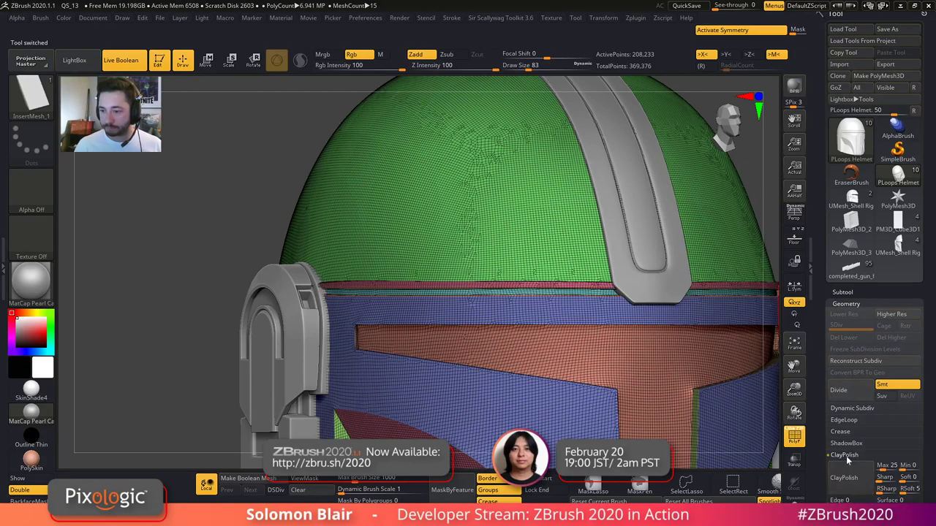
- Examine the edge flow and irregular polygons on the helmet's green dome polygroup
key(shift+f)
ctrl+right_drag(511, 247, 621, 268)
key(shift+f)
alt+right_drag(480, 247, 493, 268)
key(s)
click(475, 269)
right_drag(476, 259, 496, 249)
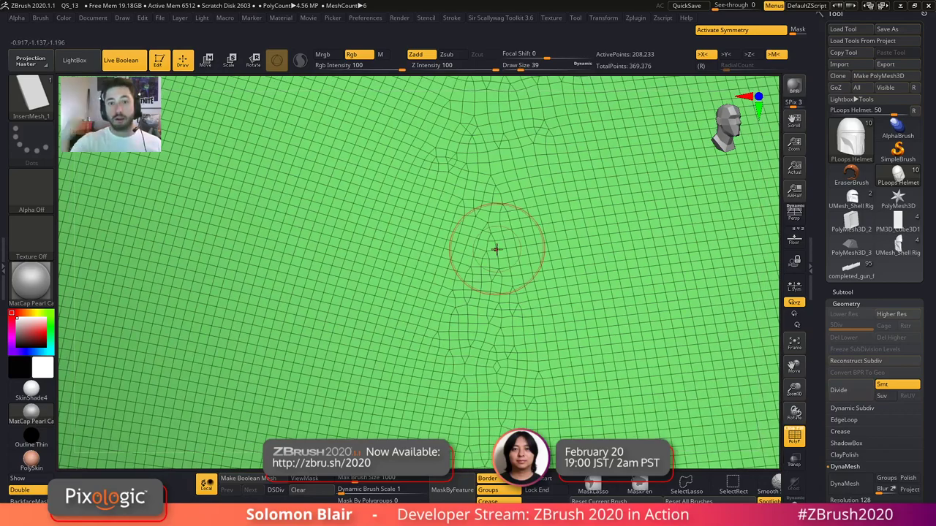
mouse_move(522, 324)
right_down()
mouse_move(499, 324)
mouse_move(449, 279)
mouse_move(437, 299)
mouse_move(522, 348)
right_up()
key(bracketleft)
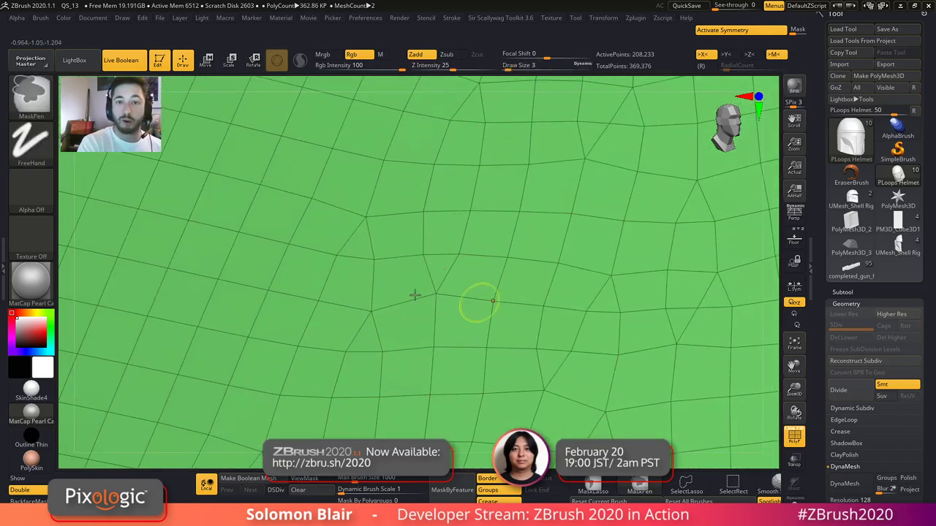
ctrl+right_drag(478, 303, 359, 290)
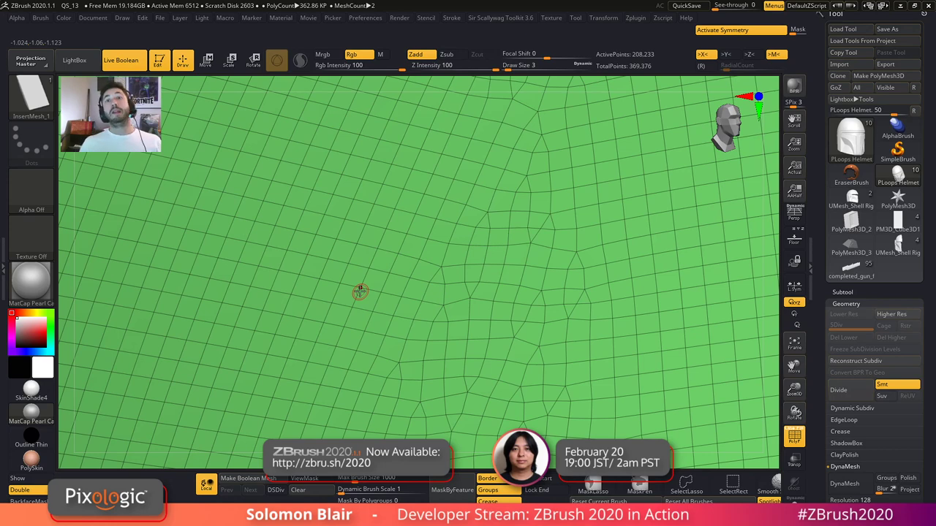
- Divide the PLoops Helmet mesh up to subdivision level 5 and compare its dome surface with and without the wireframe
key(shift+f)
key(shift+f)
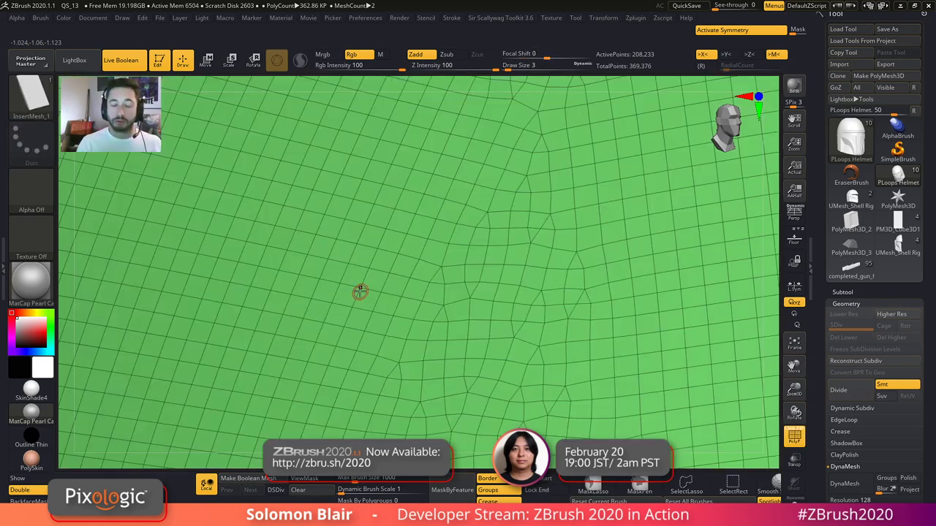
key(s)
click(544, 345)
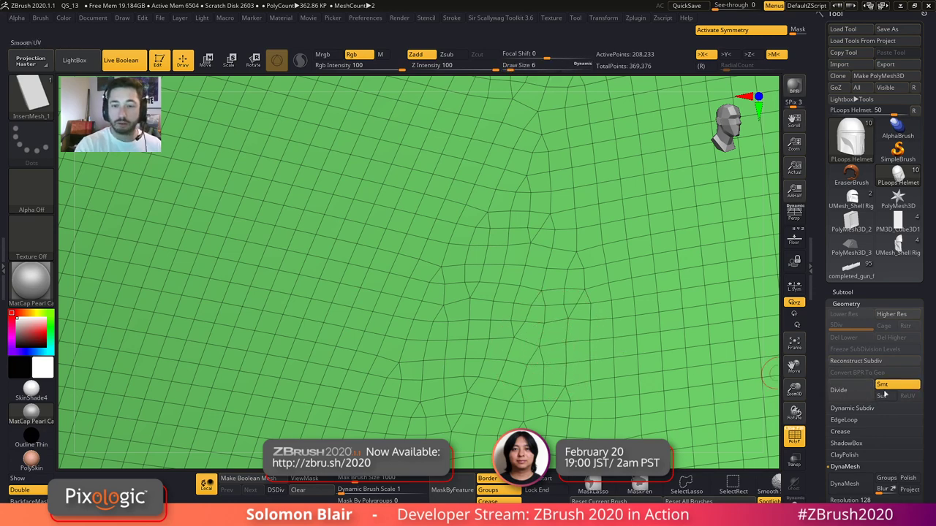
alt+right_drag(693, 408, 611, 384)
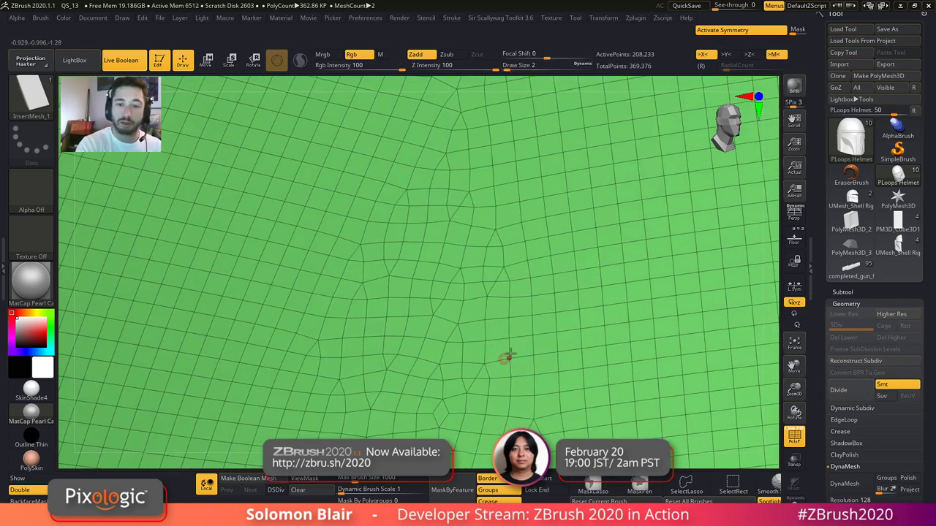
right_drag(508, 357, 480, 322)
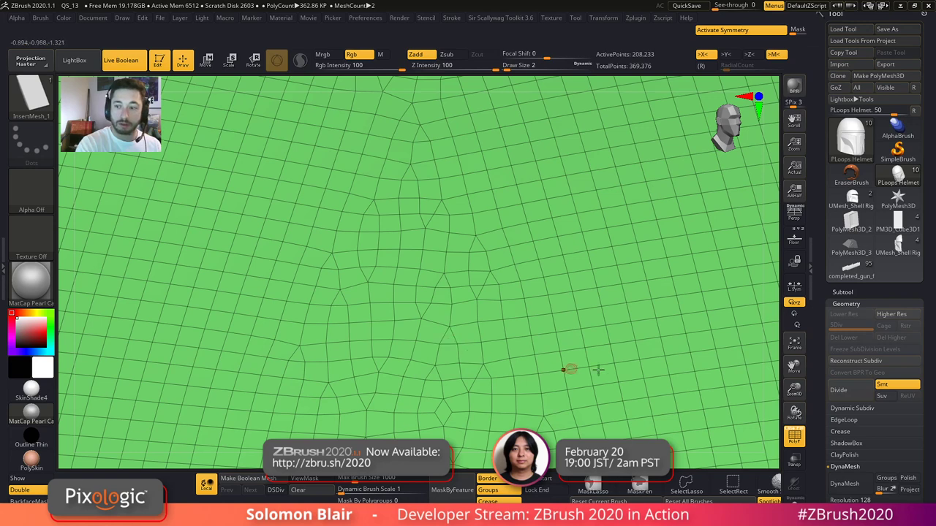
click(850, 393)
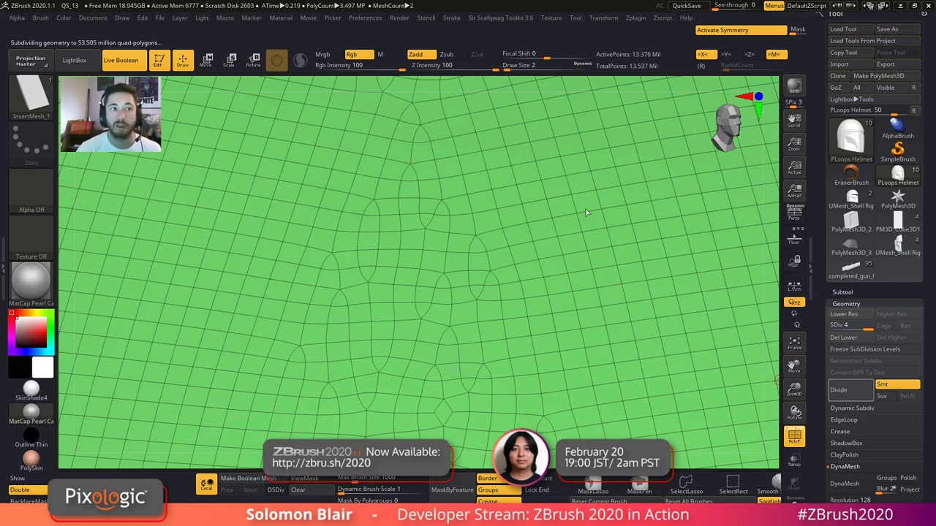
key(shift+f)
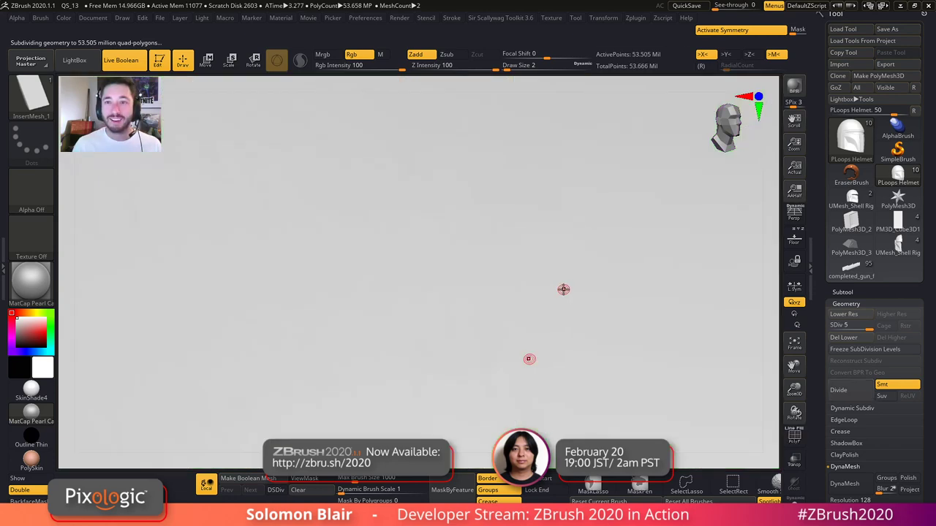
key(shift+f)
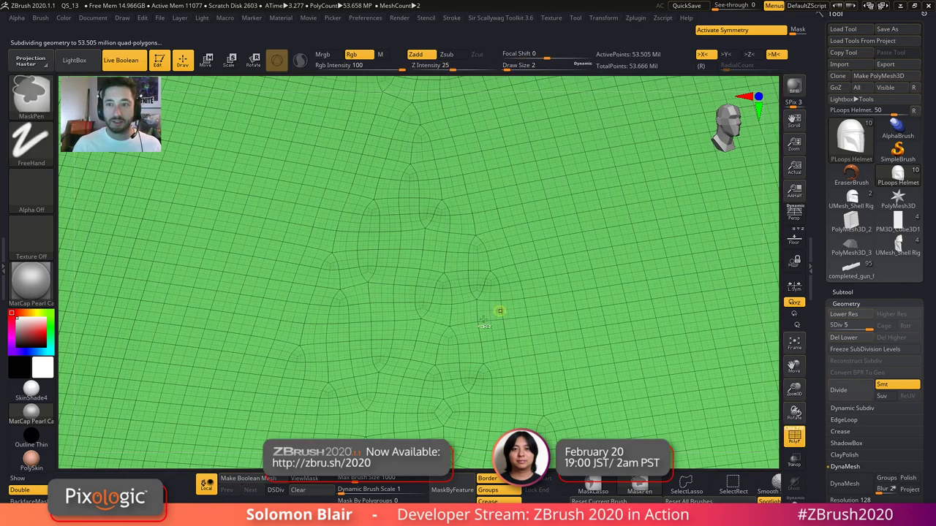
- Step the PLoops Helmet's subdivision down to level 4 and hide the wireframe
key(shift+d)
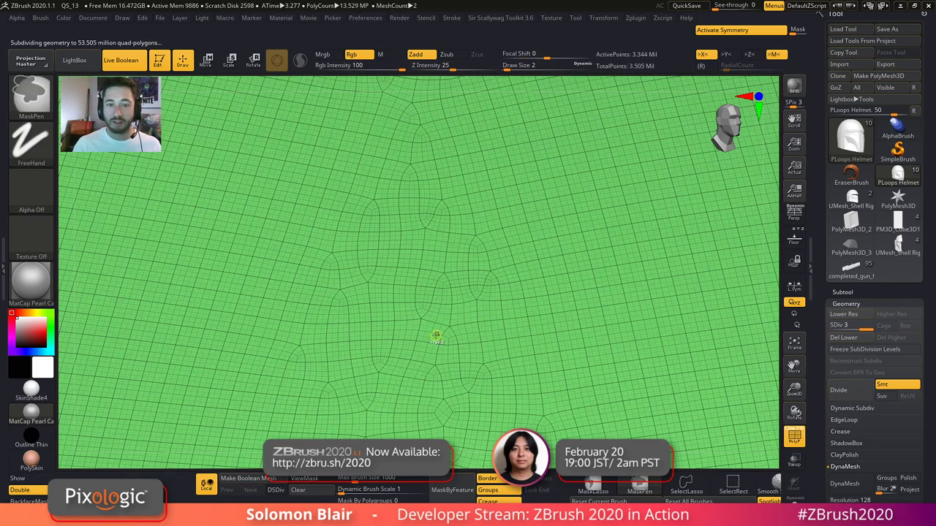
key(ctrl+shift)
key(d)
key(shift+f)
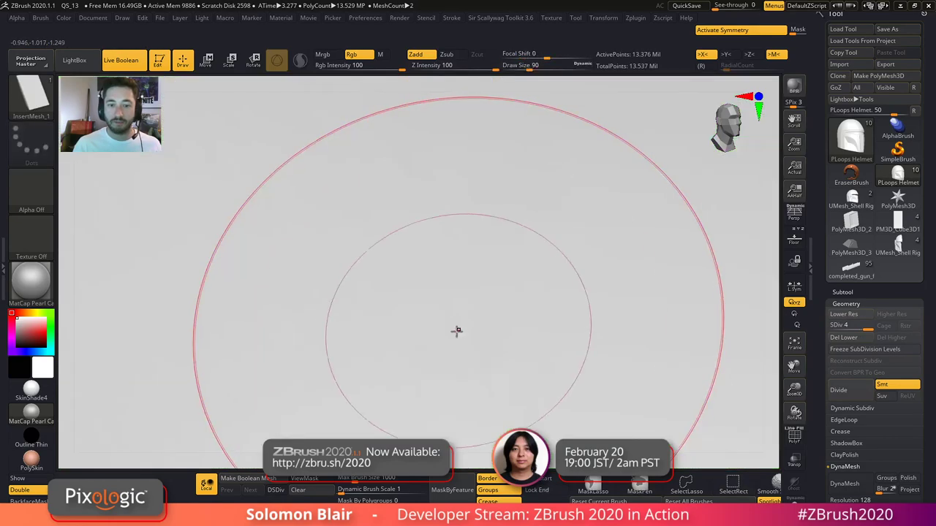
- Compare the helmet dome's irregular polygons with its shaded surface by toggling the wireframe at close and wide range
mouse_move(442, 325)
ctrl+right_down()
mouse_move(463, 361)
mouse_move(418, 334)
mouse_move(288, 313)
mouse_move(416, 322)
mouse_move(474, 344)
mouse_move(434, 327)
mouse_move(447, 318)
ctrl+right_up()
key(s)
drag(447, 319, 468, 316)
key(shift+f)
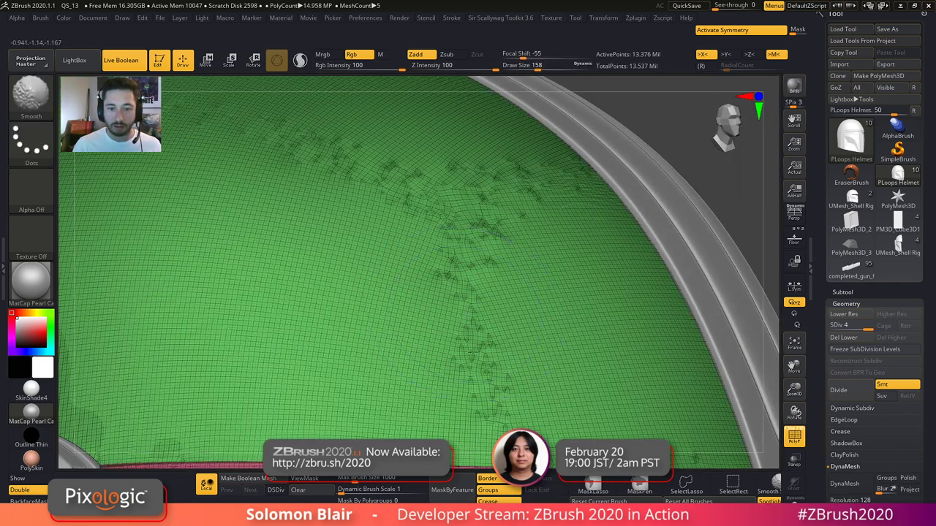
key(shift+f)
mouse_move(471, 336)
ctrl+right_down()
mouse_move(529, 366)
mouse_move(499, 390)
mouse_move(578, 379)
ctrl+right_up()
key(shift+f)
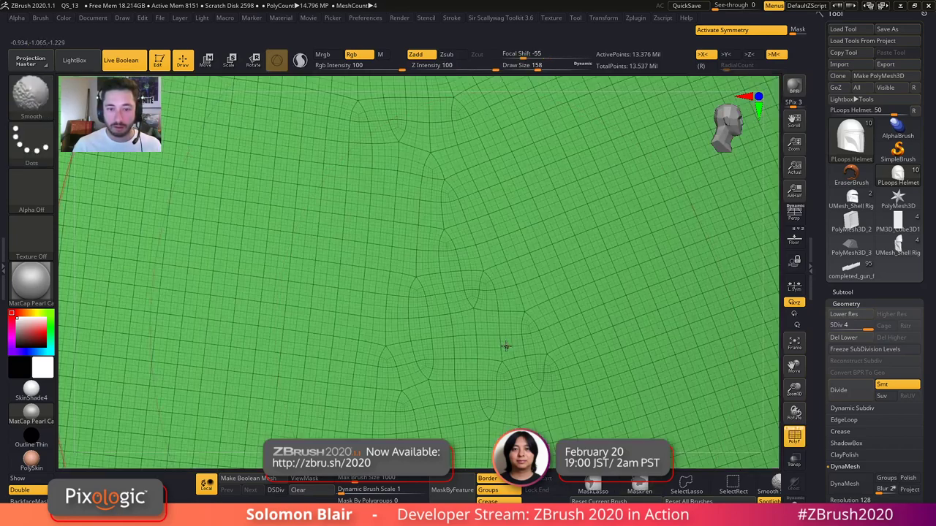
key(shift+f)
ctrl+right_drag(490, 329, 158, 217)
ctrl+right_drag(475, 278, 438, 146)
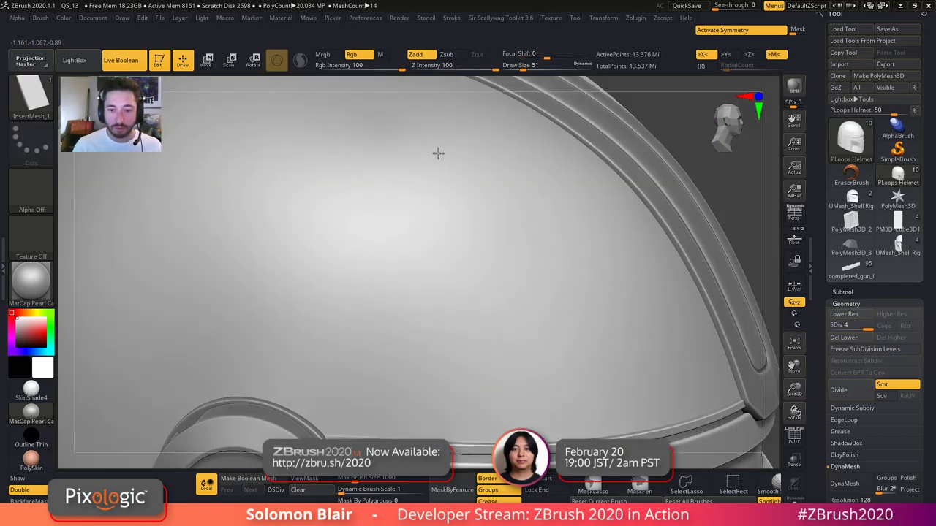
- Examine the recessed panels and slot corners around the helmet's cheek and side with and without the wireframe
alt+right_drag(504, 431, 468, 256)
ctrl+shift+click(497, 293)
alt+right_drag(483, 416, 409, 278)
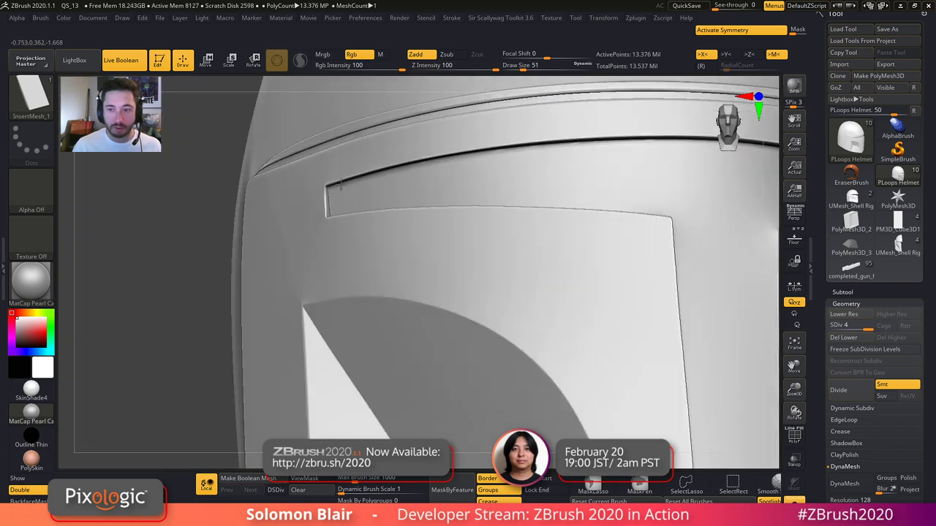
alt+right_drag(621, 223, 400, 103)
alt+right_drag(464, 410, 407, 218)
alt+right_drag(607, 226, 307, 314)
alt+right_drag(532, 152, 530, 272)
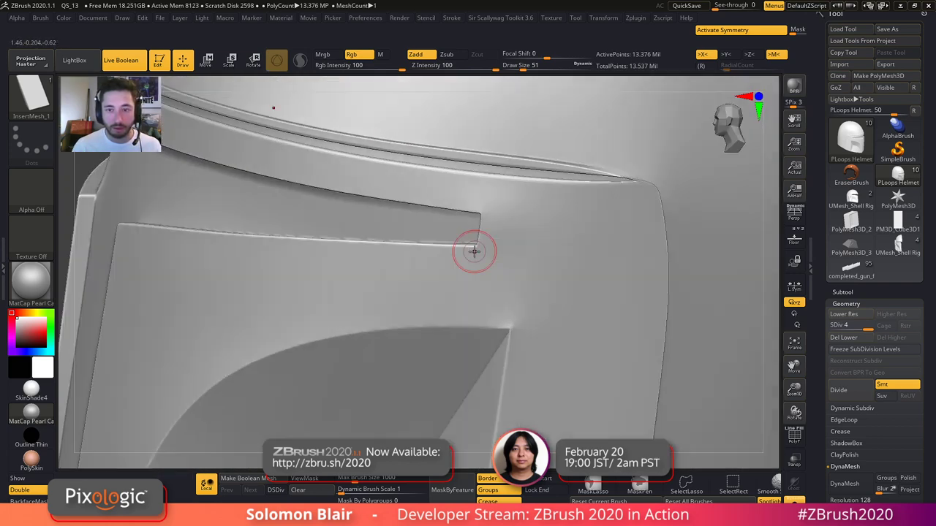
key(shift+f)
key(shift+f)
right_drag(483, 244, 418, 430)
key(shift+f)
key(shift+f)
- Choose the ClayBuildup brush and sculpt a raised patch over the irregular polygons on the dome
alt+right_drag(442, 230, 485, 297)
key(b)
key(c)
key(b)
key(shift+f)
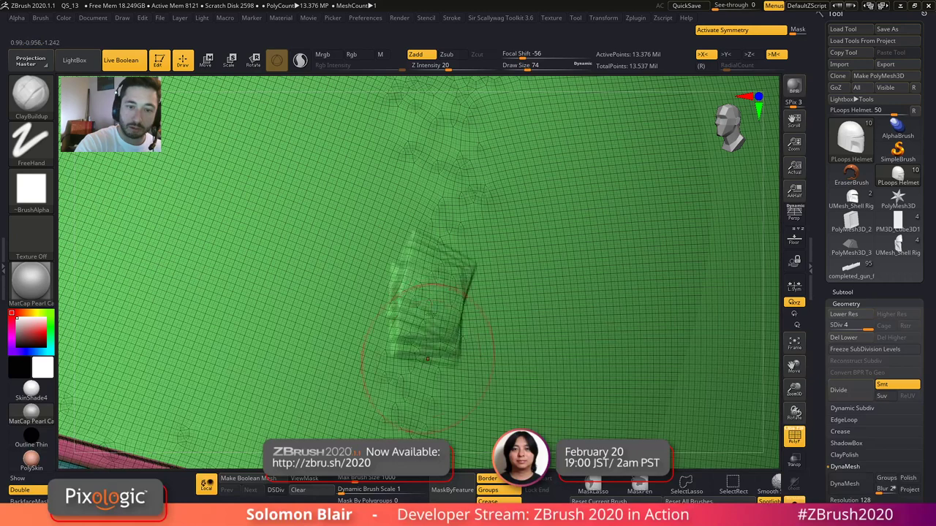
drag(428, 359, 441, 272)
- Hide the wireframe, lower the helmet to subdivision level 3, and smooth the clay patch with a larger brush
key(shift+f)
key(shift+d)
shift+drag(437, 312, 422, 340)
key(])
key(])
key(])
shift+drag(438, 292, 435, 314)
mouse_move(413, 280)
shift+mouse_down()
mouse_move(422, 339)
mouse_move(429, 273)
shift+mouse_up()
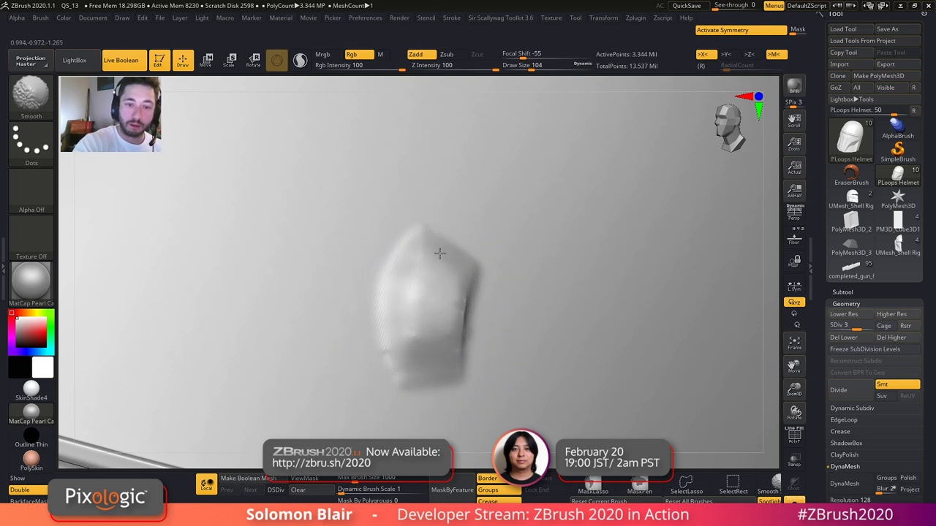
mouse_move(416, 352)
shift+mouse_down()
mouse_move(470, 354)
mouse_move(434, 371)
mouse_move(453, 263)
mouse_move(473, 219)
shift+mouse_up()
- Lower the helmet to subdivision level 2 and smooth the patch into a soft bump
key(shift+d)
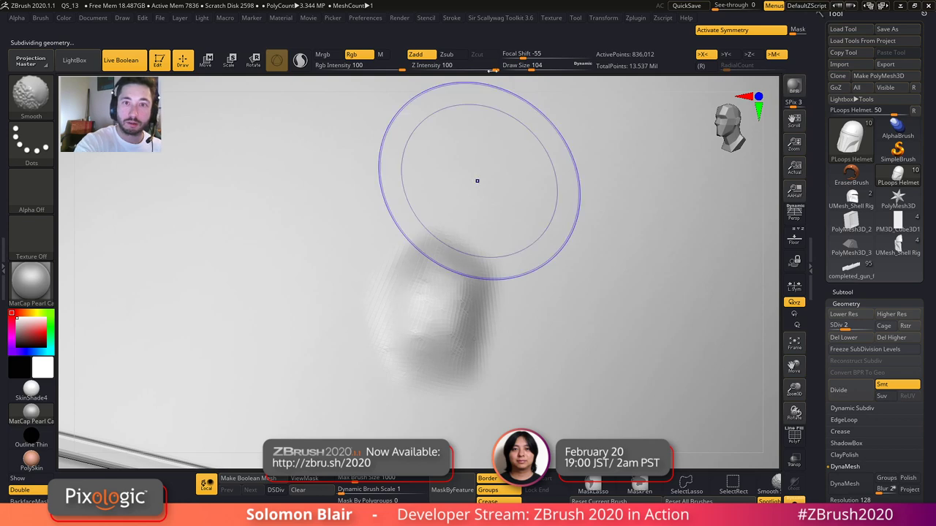
mouse_move(455, 296)
shift+mouse_down()
mouse_move(454, 273)
mouse_move(455, 344)
shift+mouse_up()
right_drag(432, 348, 483, 347)
shift+drag(468, 344, 461, 297)
shift+drag(419, 322, 427, 324)
- Check the bump's wireframe and add a ClayBuildup stroke over it
key(shift+f)
key(shift+f)
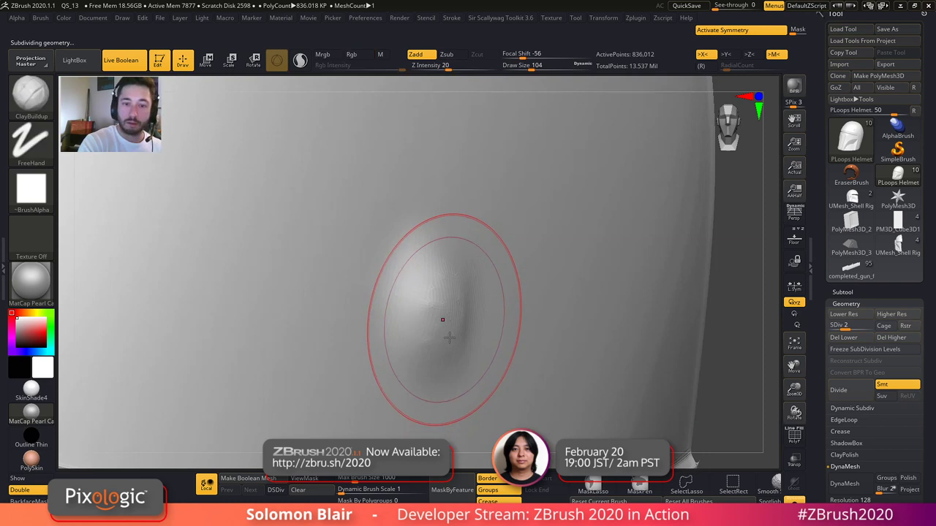
mouse_move(446, 323)
mouse_down()
mouse_move(441, 358)
mouse_move(446, 286)
mouse_up()
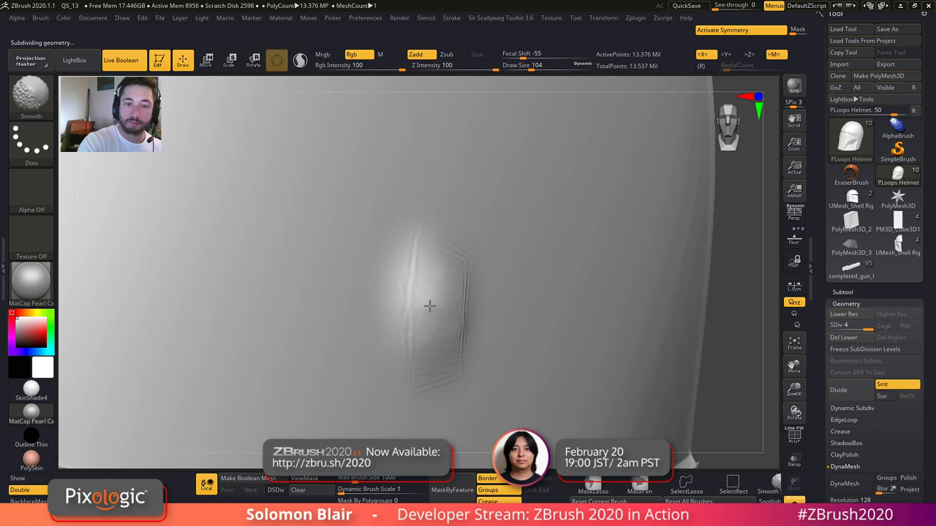
- Open the Dynamic Subdiv options and smooth the bump's leftover ridges at subdivision level 4
click(852, 408)
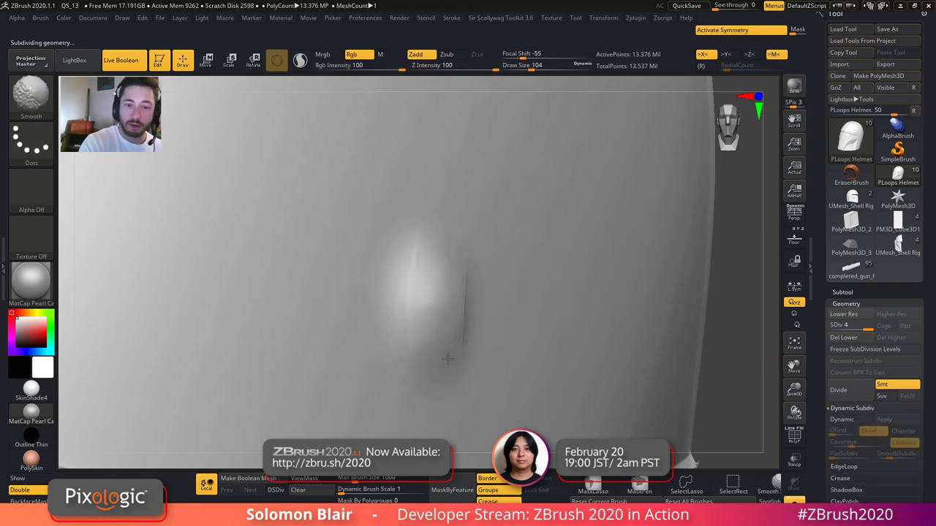
shift+drag(434, 336, 440, 345)
mouse_move(441, 346)
ctrl+right_down()
mouse_move(441, 331)
mouse_move(530, 370)
ctrl+right_up()
key(s)
drag(509, 367, 493, 364)
alt+right_drag(533, 354, 578, 312)
right_drag(512, 301, 519, 333)
mouse_move(519, 333)
shift+mouse_down()
mouse_move(456, 180)
mouse_move(477, 266)
mouse_move(451, 359)
shift+mouse_up()
mouse_move(451, 359)
right_down()
mouse_move(443, 322)
mouse_move(351, 285)
right_up()
key(bracketleft)
key(bracketleft)
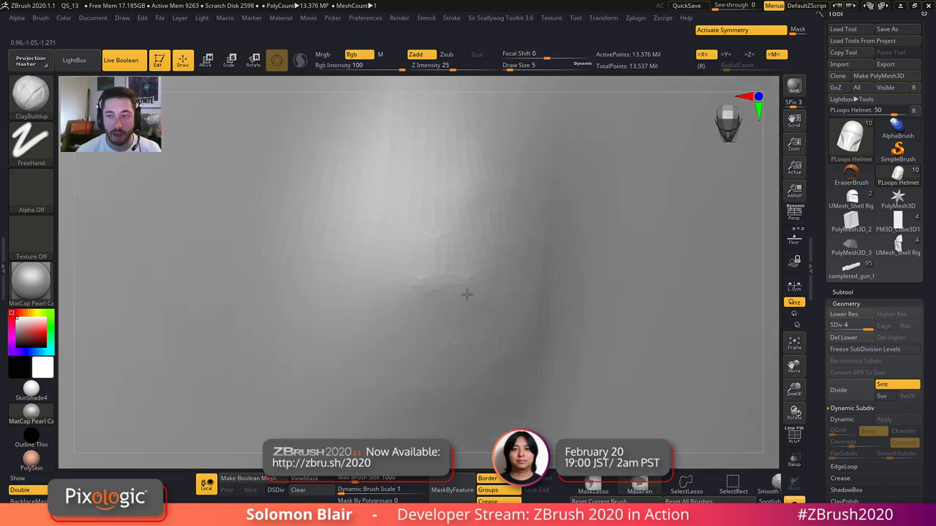
- Switch the active tool to Cylinder3D and convert it to an editable PolyMesh3D
click(897, 176)
click(520, 253)
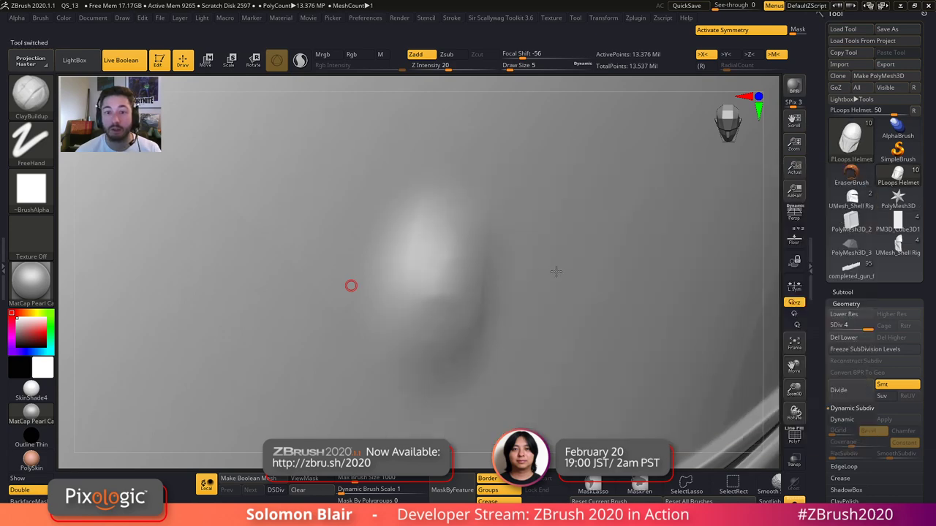
key(shift+f)
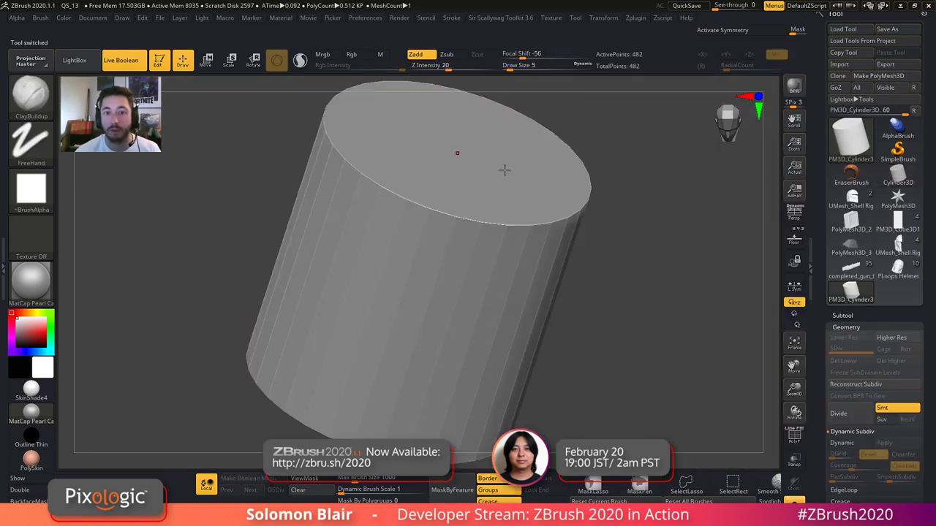
mouse_move(409, 242)
right_down()
mouse_move(433, 252)
mouse_move(410, 273)
mouse_move(410, 302)
mouse_move(386, 283)
right_up()
- Divide the cylinder up to subdivision level 6 and inspect the wireframe on its end cap
key(shift+f)
key(ctrl+d)
key(ctrl+d)
key(ctrl+d)
key(shift+f)
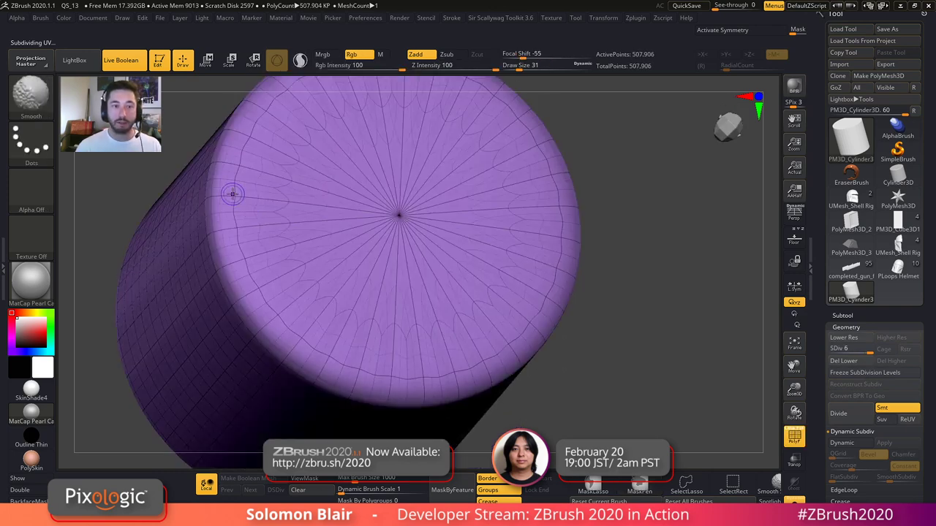
alt+right_drag(326, 240, 340, 307)
- Choose the DamStandard brush, adjust its size, and carve a curved groove across the end cap near the pole
key(b)
key(d)
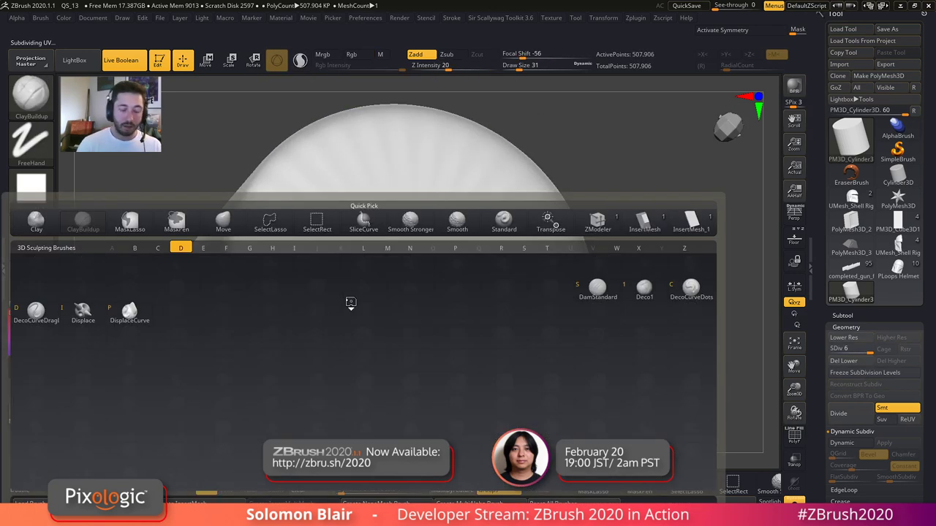
key(s)
mouse_move(372, 401)
mouse_down()
mouse_move(359, 382)
mouse_move(483, 226)
mouse_up()
- Carve two curved vertical grooves into the cylinder's side wall
right_drag(418, 283, 505, 275)
key(shift+f)
drag(271, 408, 260, 199)
key(shift+f)
mouse_move(296, 370)
mouse_down()
mouse_move(275, 286)
mouse_move(281, 182)
mouse_up()
- Show the end cap's wireframe and step the cylinder down to subdivision level 1
right_drag(385, 289, 492, 351)
key(shift+f)
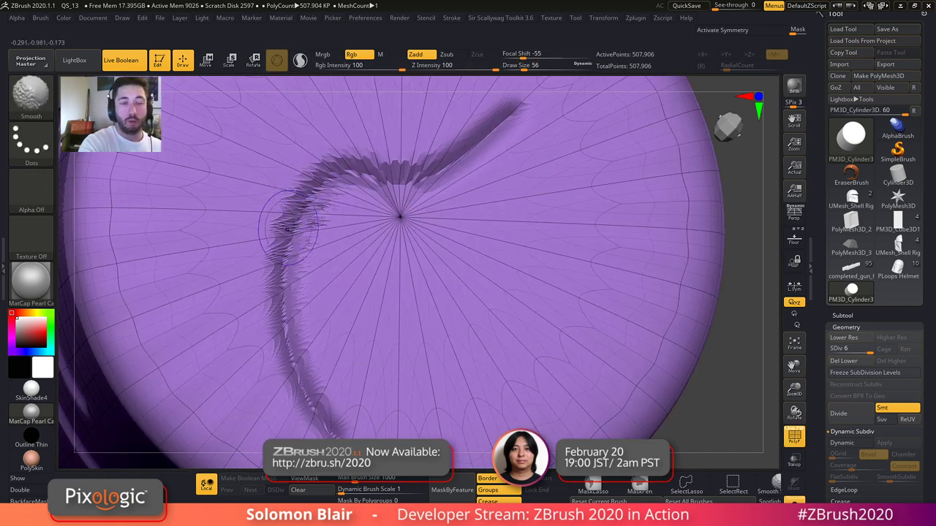
alt+right_drag(379, 289, 492, 362)
key(shift+d)
key(shift+d)
key(shift+d)
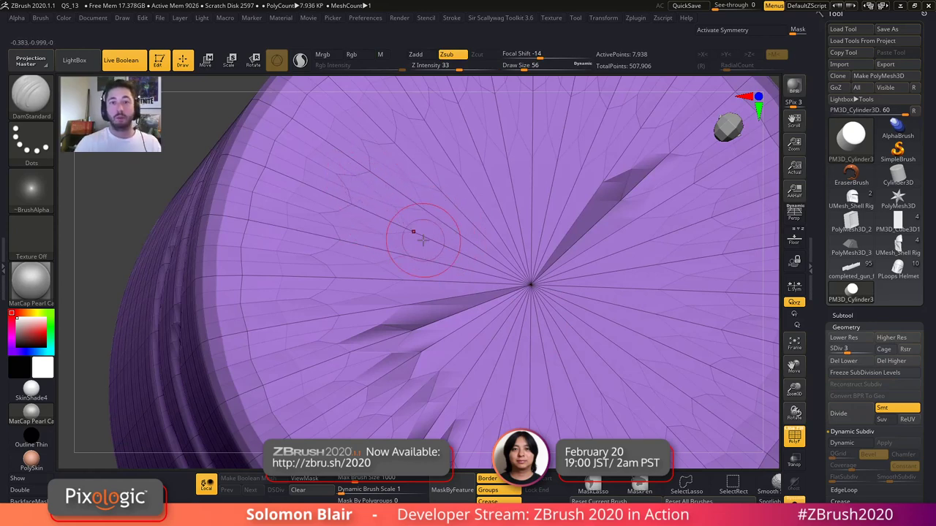
key(shift+d)
key(shift+d)
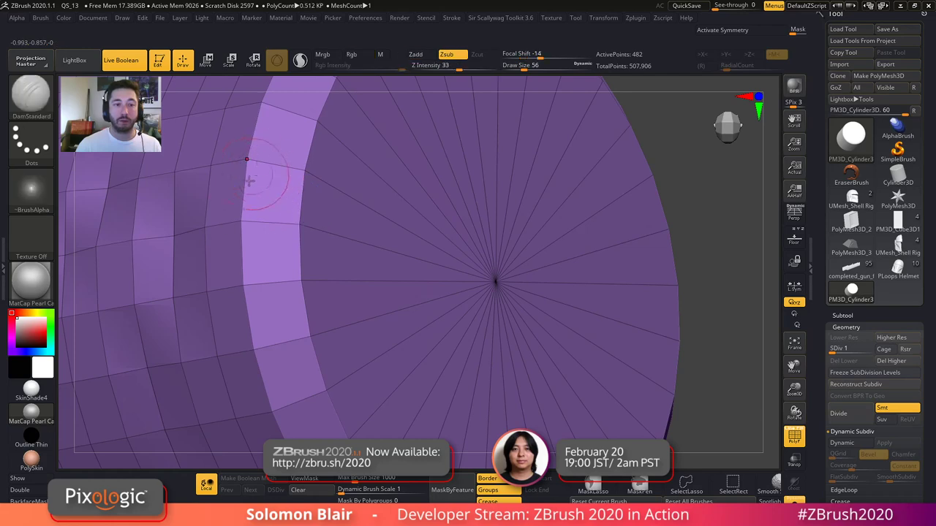
- Step the cylinder back up to subdivision level 6 while comparing the cap groove with the side grooves
alt+right_drag(274, 245, 281, 306)
key(d)
key(d)
key(d)
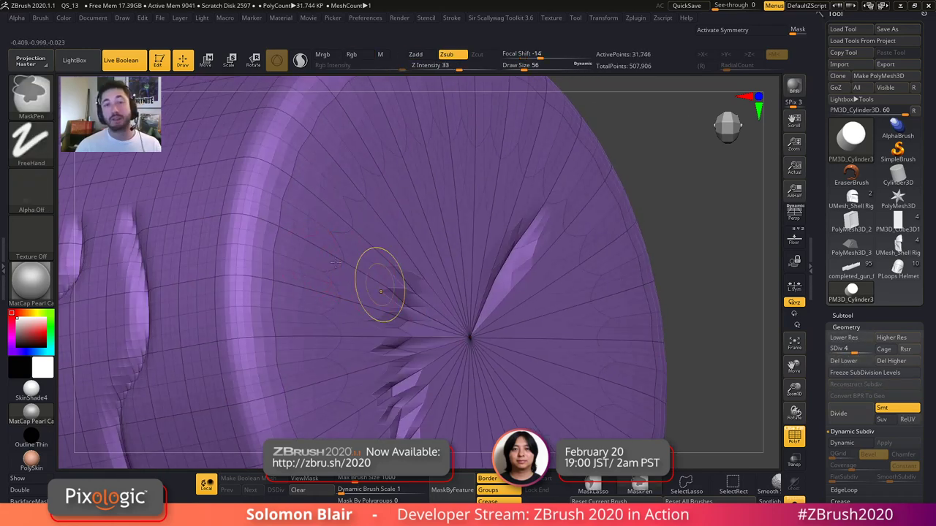
ctrl+right_drag(371, 282, 367, 298)
key(shift+f)
key(shift+f)
key(s)
key(d)
key(d)
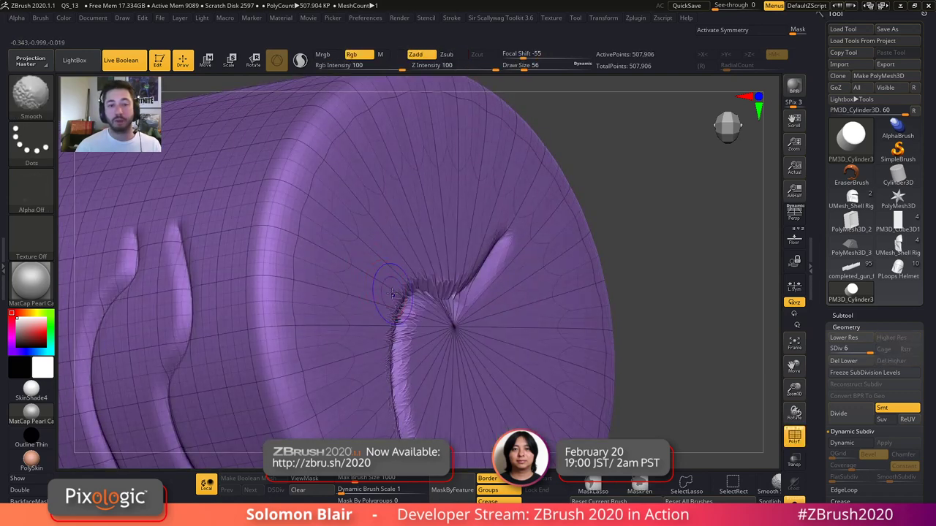
- Set the draw size to 44 and compare the grooves with the wireframe on and off
key(shift+f)
key(s)
key(shift+f)
key(s)
key(s)
drag(358, 302, 355, 302)
mouse_move(355, 292)
ctrl+right_down()
mouse_move(349, 302)
mouse_move(332, 296)
mouse_move(378, 330)
ctrl+right_up()
key(shift+f)
key(shift+f)
- Cycle the cylinder through its lower subdivision levels and back up to level 6 to compare groove detail
key(shift+d)
key(shift+d)
key(shift+d)
key(shift+d)
key(shift+d)
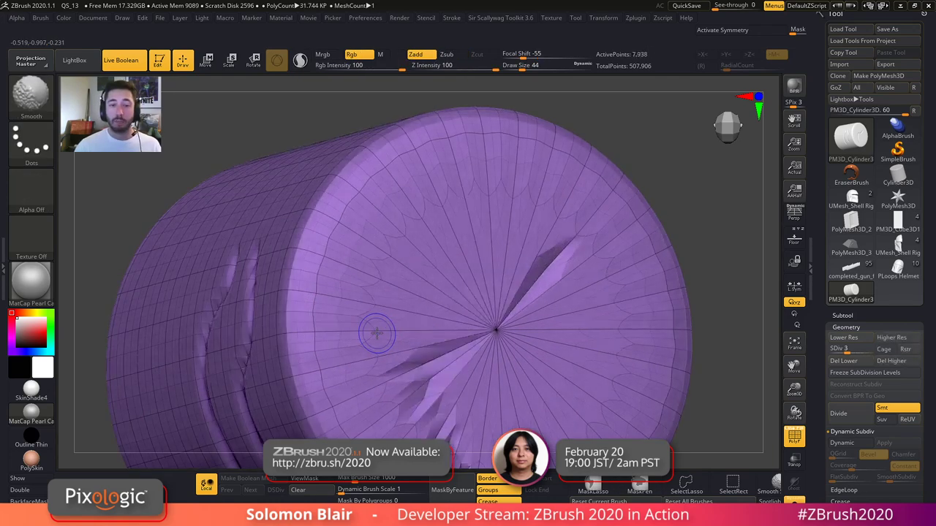
key(d)
key(d)
key(d)
key(d)
key(d)
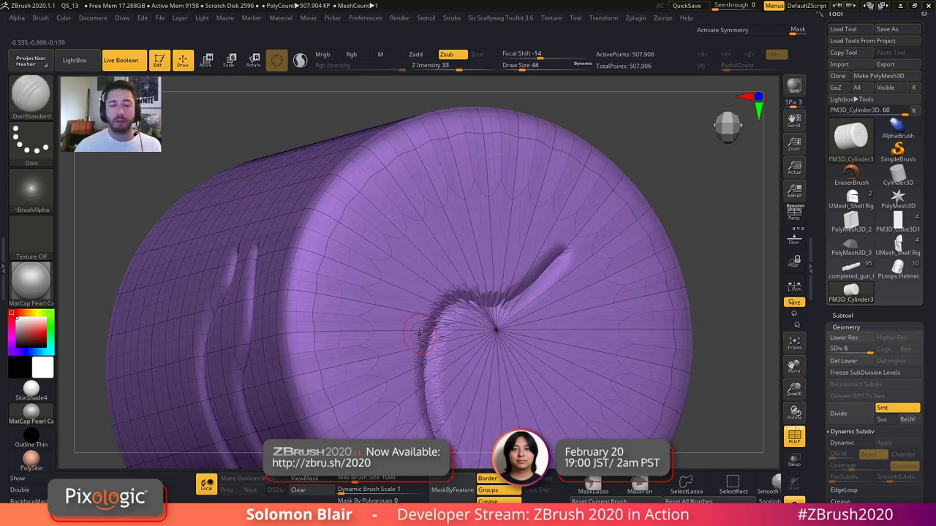
- Set the draw size to 49 and examine the cap and side grooves together with the wireframe hidden
key(shift+f)
key(shift+f)
ctrl+right_drag(380, 332, 276, 325)
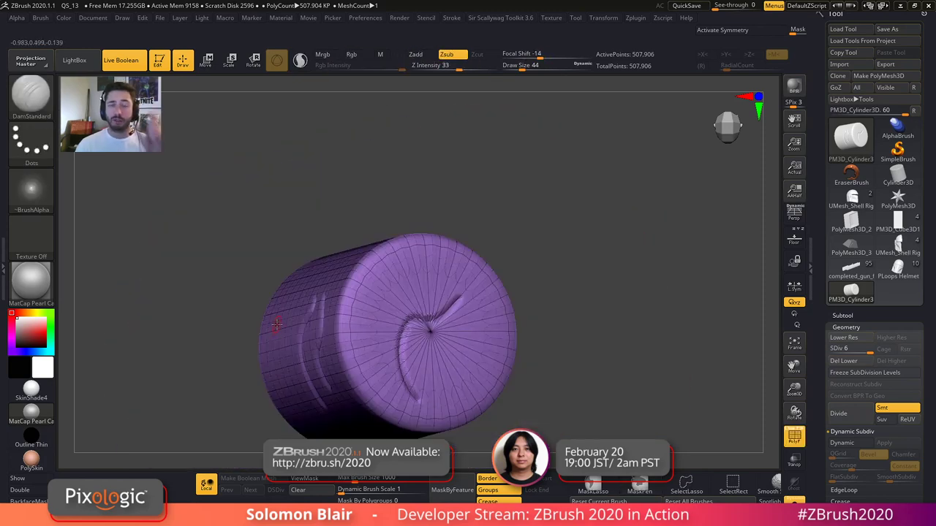
right_drag(388, 304, 401, 304)
key(s)
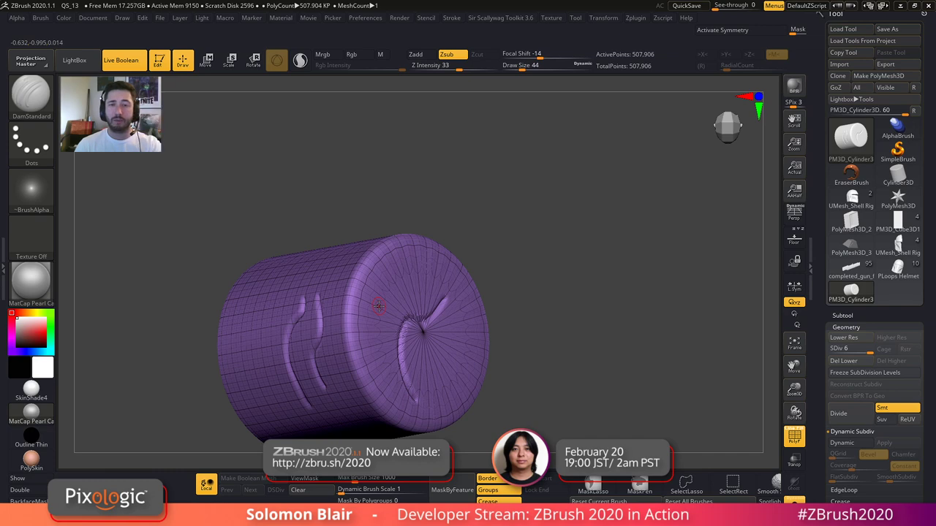
mouse_move(379, 306)
right_down()
mouse_move(453, 361)
mouse_move(370, 341)
right_up()
key(shift+f)
key(shift+f)
key(shift+f)
key(s)
mouse_move(443, 335)
right_down()
mouse_move(397, 341)
mouse_move(436, 348)
right_up()
key(s)
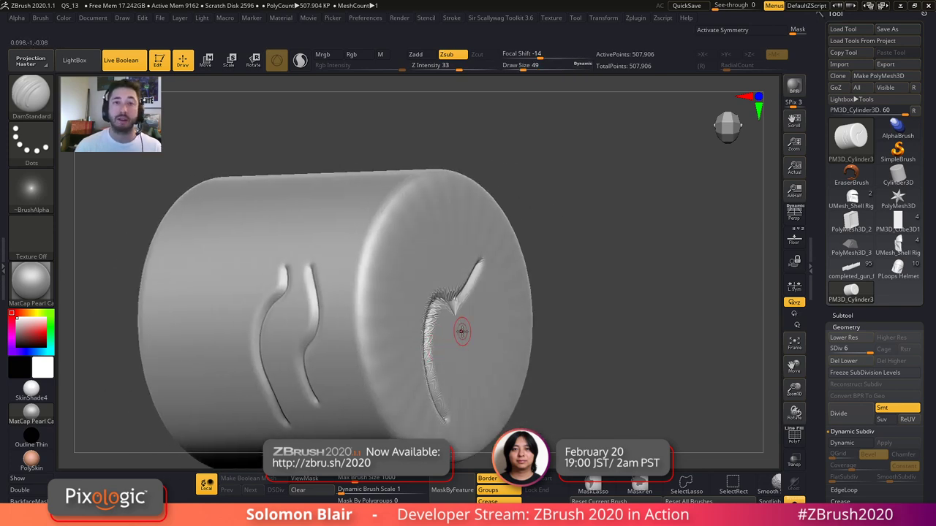
- Switch to the Photos window showing the Amban sniper blaster rifle reference
mouse_move(897, 246)
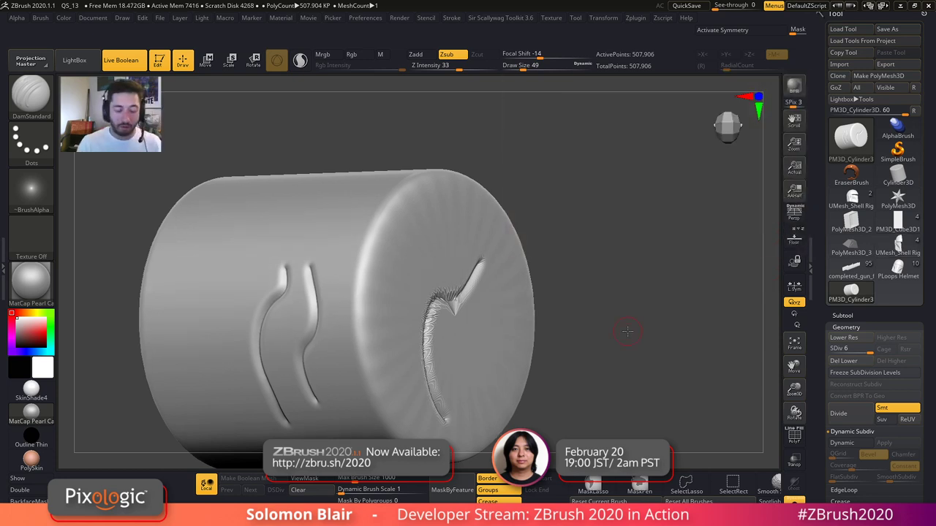
key(alt+Tab)
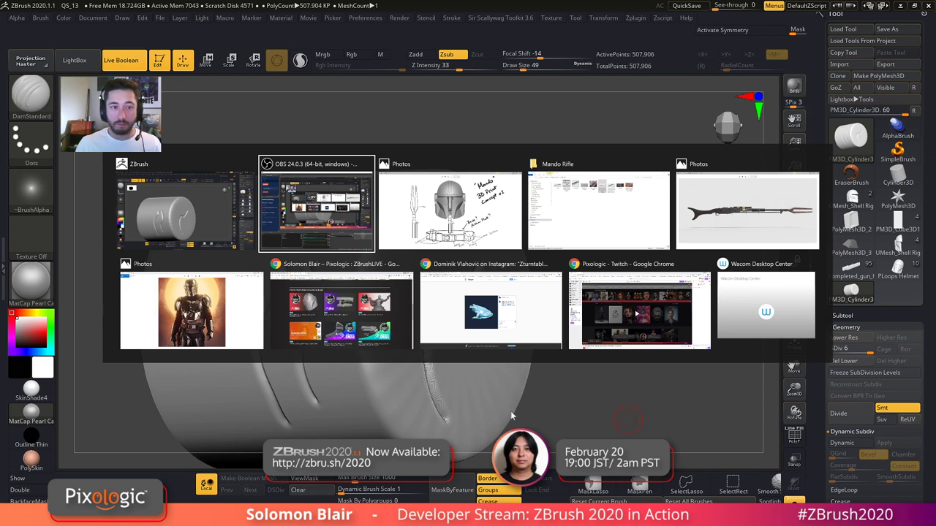
click(703, 219)
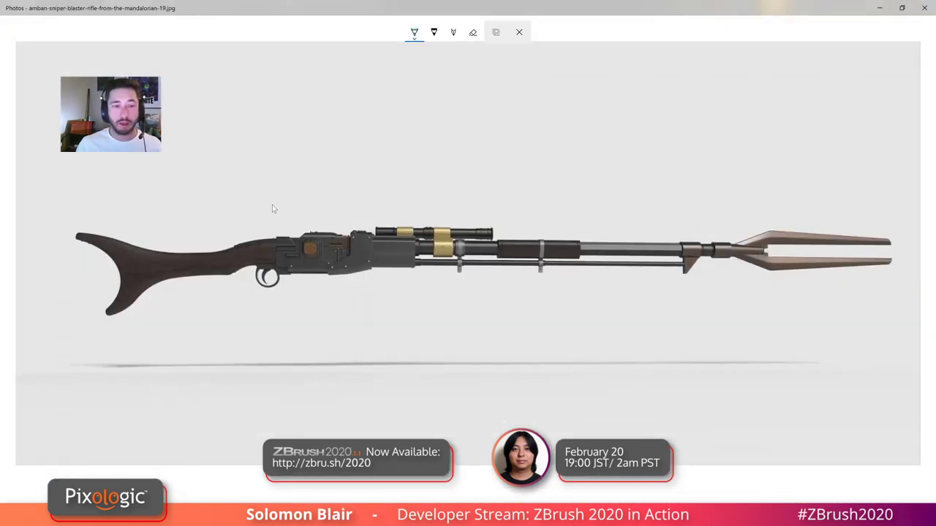
drag(275, 206, 377, 268)
mouse_move(277, 310)
mouse_down()
mouse_move(420, 202)
mouse_move(250, 317)
mouse_up()
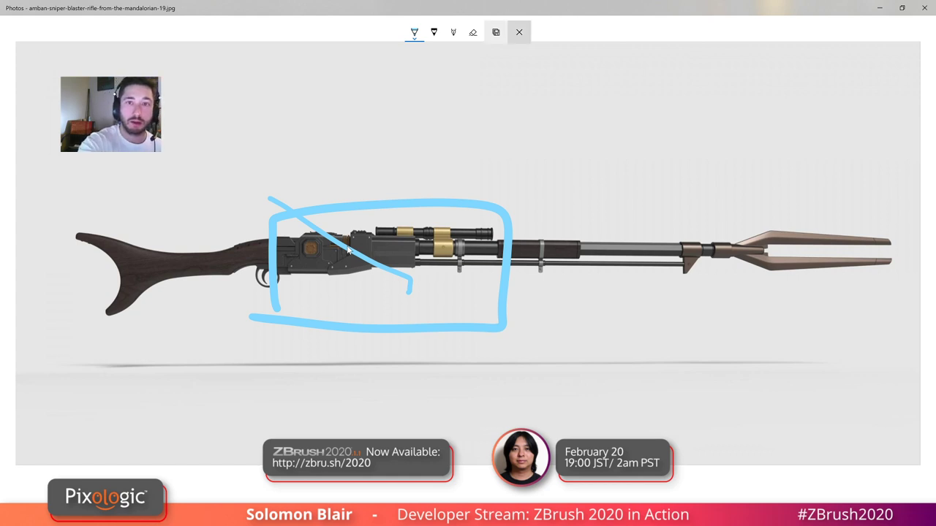
click(519, 32)
click(434, 279)
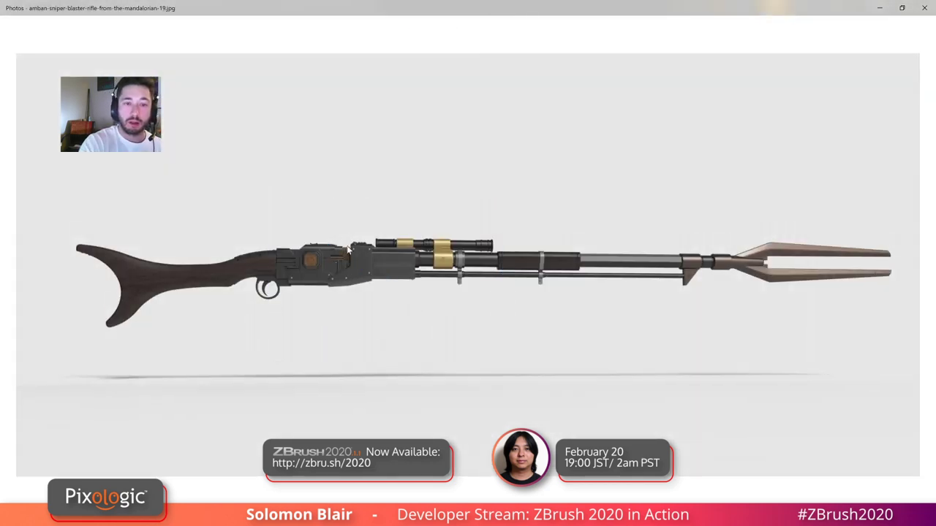
- Outline the rifle's receiver and scope section with a blue pen loop on the reference image
mouse_move(277, 282)
mouse_down()
mouse_move(501, 251)
mouse_move(256, 233)
mouse_move(274, 287)
mouse_up()
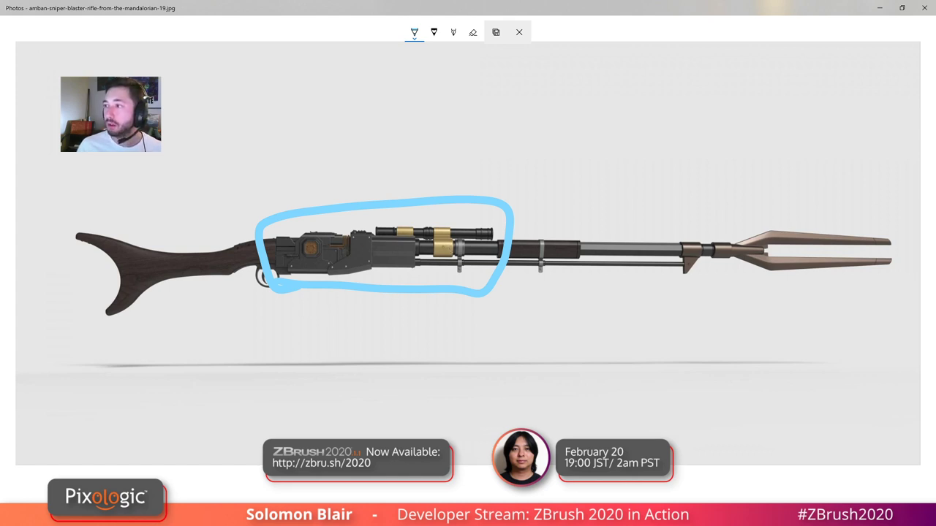
key(alt+Tab)
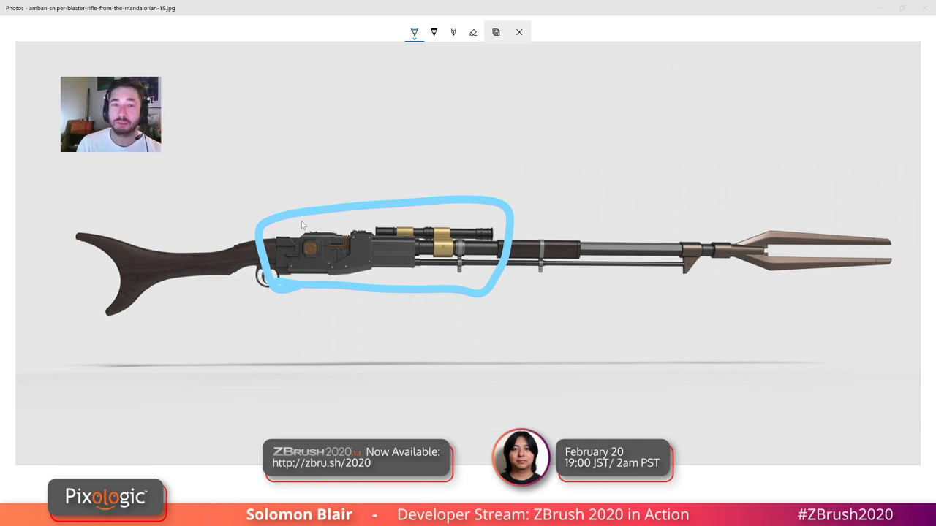
- Leave the enlarged rifle reference, return to ZBrush and make the two-part UMesh_Shell helmet the active tool
drag(341, 4, 451, 45)
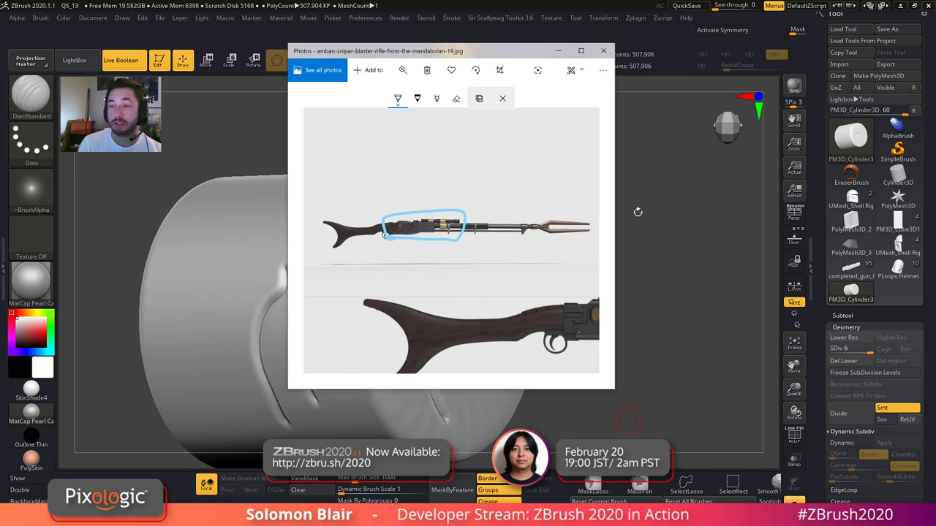
click(659, 217)
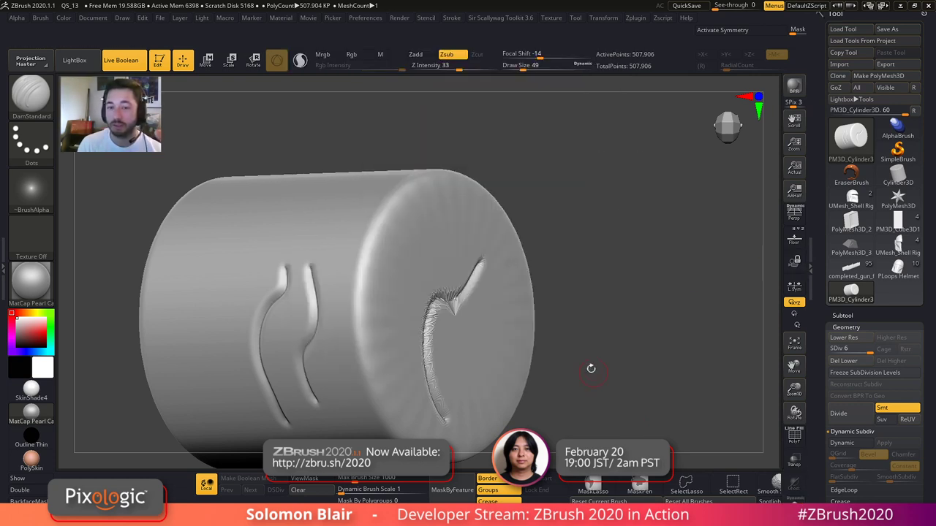
alt+drag(636, 346, 550, 351)
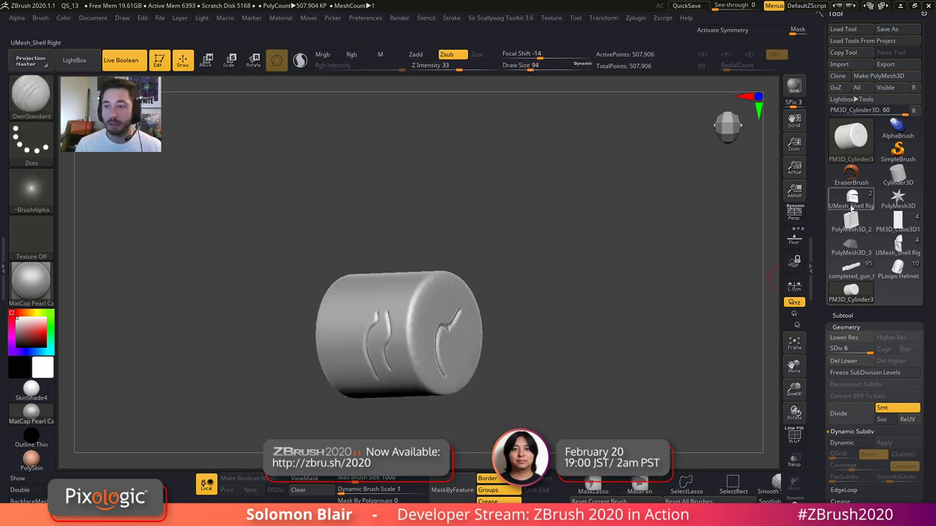
click(853, 202)
- Turn on X symmetry for the helmet and set the draw size to 116 with its front in view
mouse_move(449, 286)
right_down()
mouse_move(436, 322)
mouse_move(468, 242)
right_up()
key(s)
drag(468, 242, 476, 247)
key(s)
alt+right_drag(504, 278, 420, 243)
key(s)
mouse_move(456, 318)
alt+right_down()
mouse_move(407, 307)
mouse_move(419, 240)
alt+right_up()
key(x)
key(s)
alt+right_drag(536, 304, 567, 322)
key(s)
drag(575, 324, 572, 324)
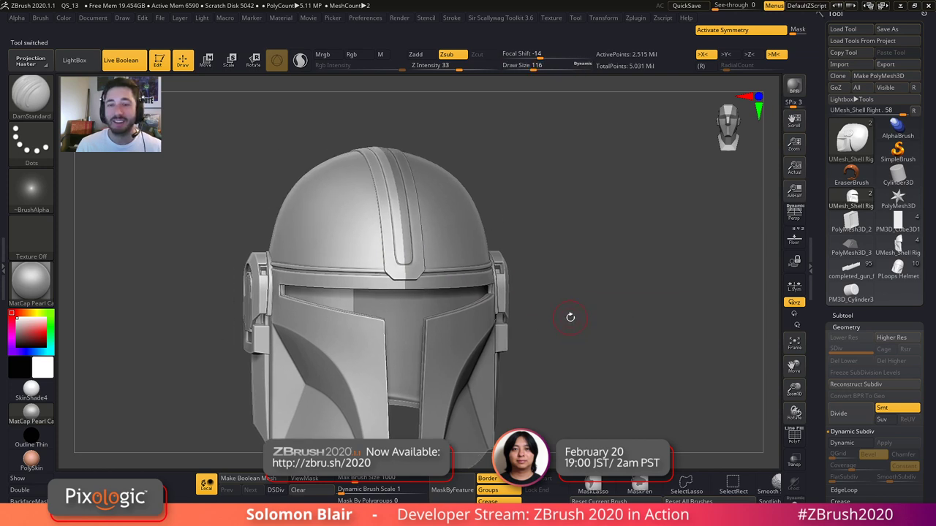
- Switch to the Chrome window showing the ZBrushLIVE author page
key(super)
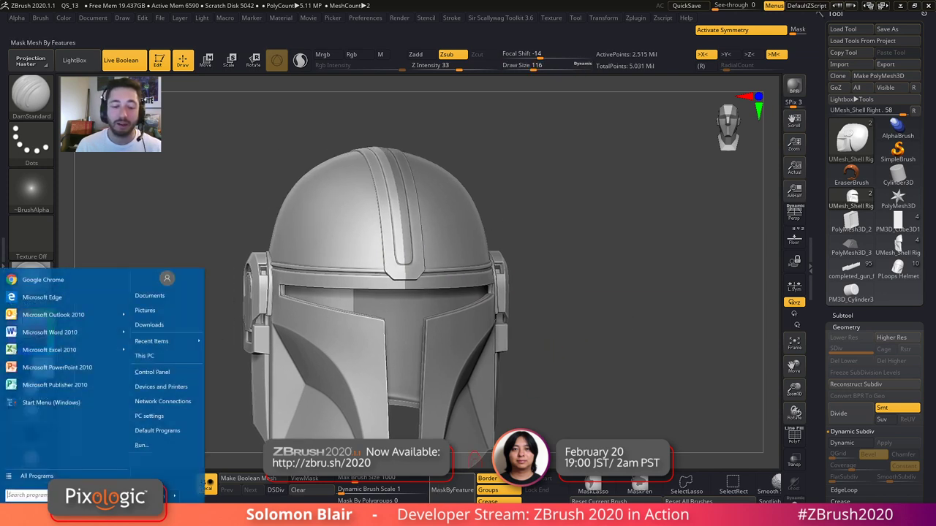
mouse_move(268, 516)
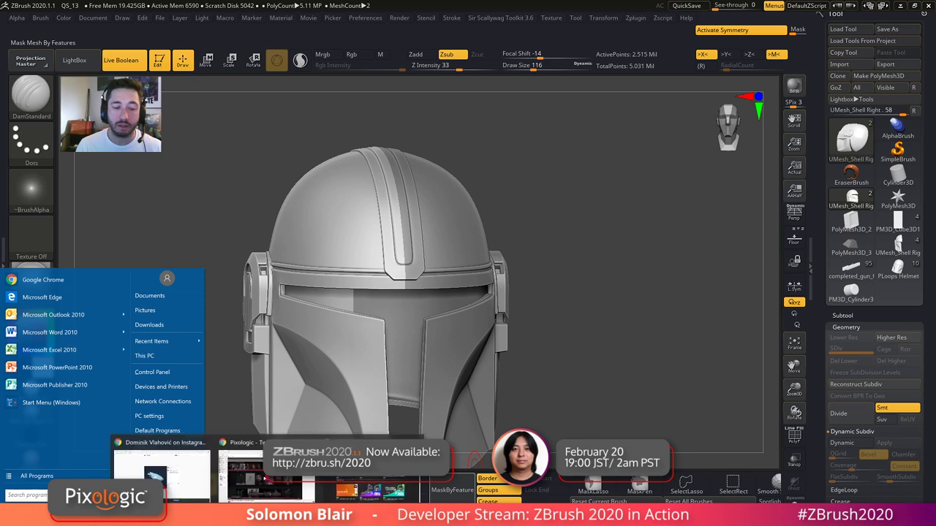
click(336, 472)
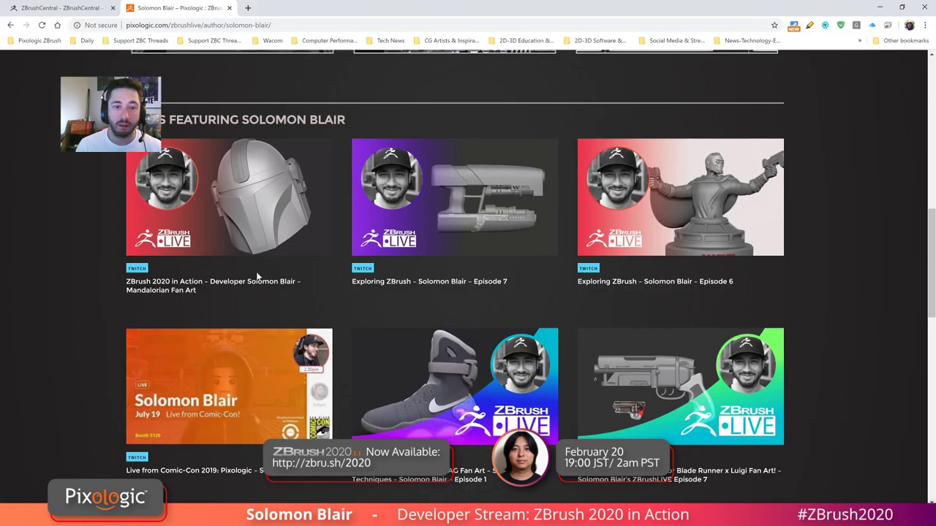
- Search the web for "zbrush pixologic youtube" in a new tab and open the Pixologic ZBrush channel
click(247, 8)
text(zbru)
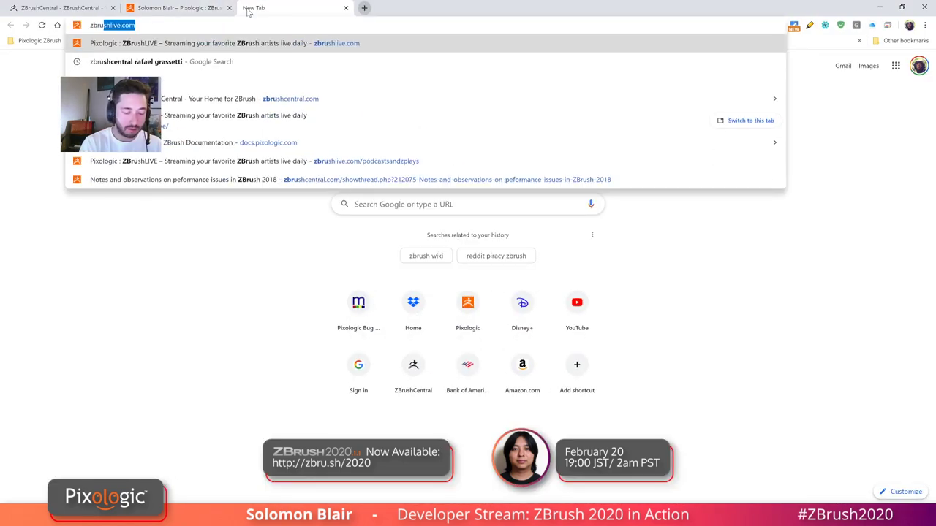
text(sh pixo)
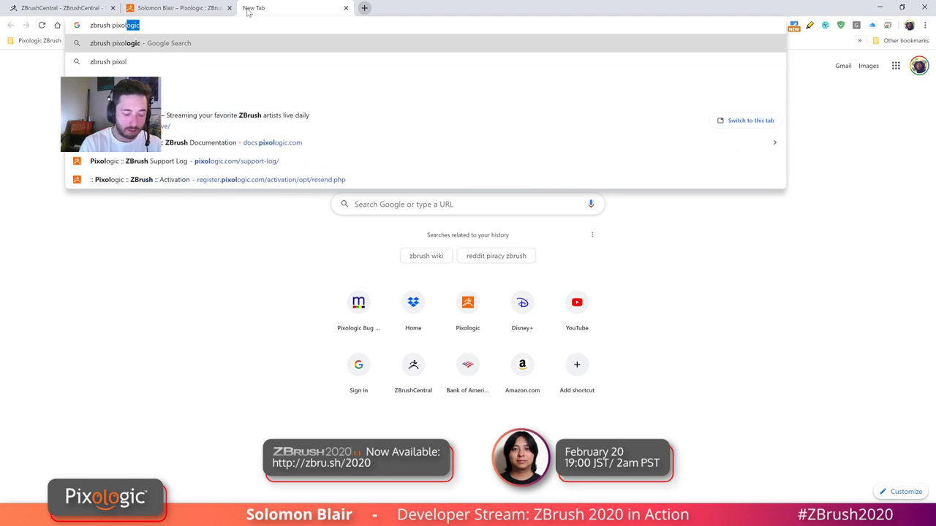
text(logic youtube)
key(Return)
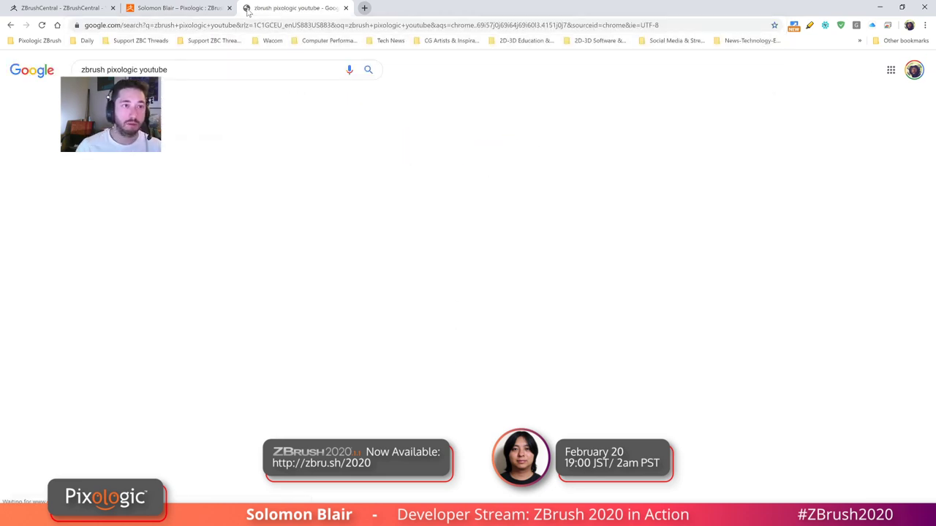
click(141, 158)
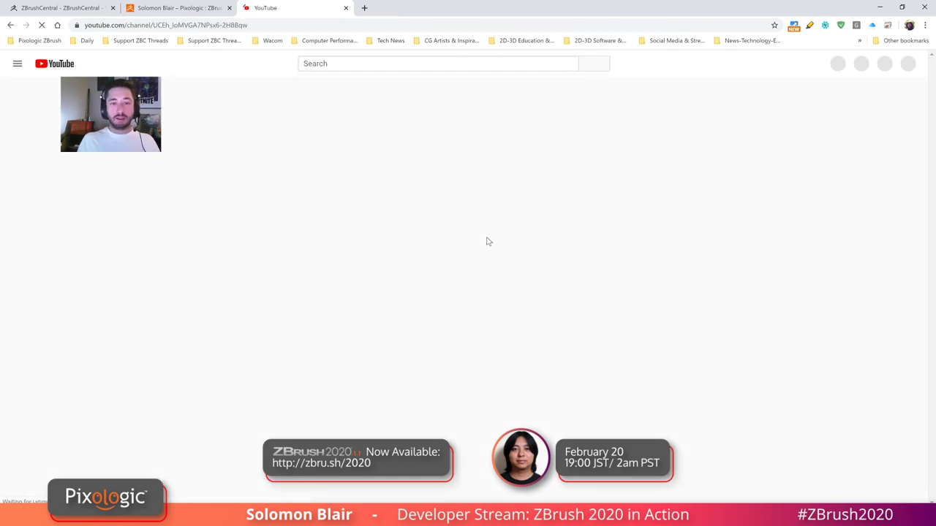
- Browse the channel's ZBrush 2020 playlist and past broadcasts, advancing the playlist to further videos
scroll(488, 242, down, 2)
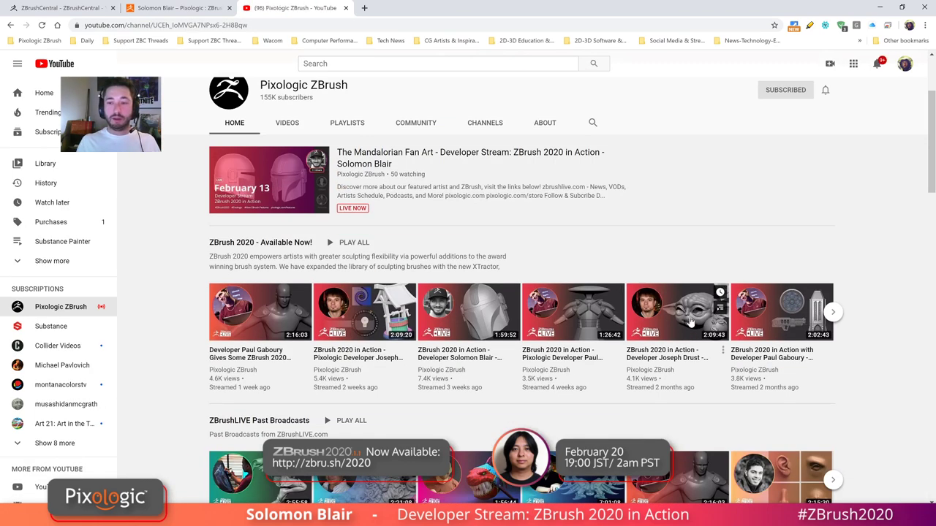
scroll(840, 366, down, 2)
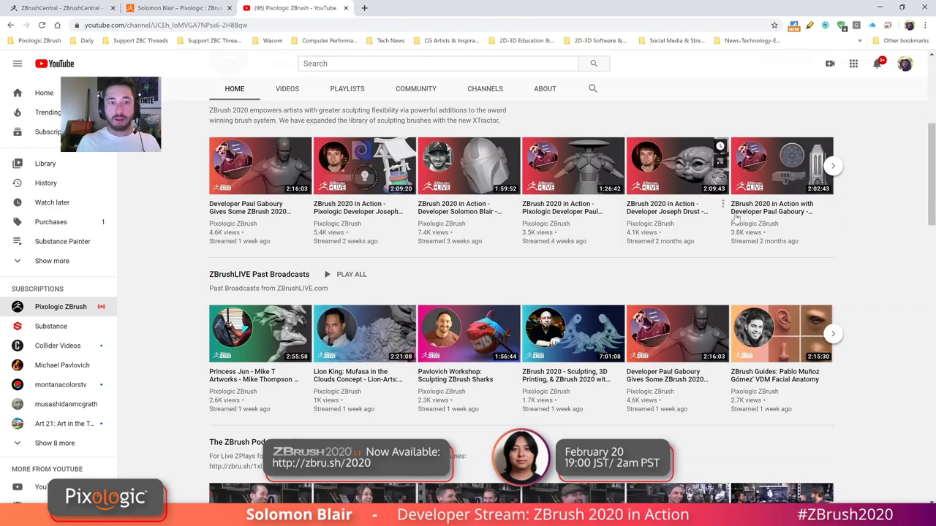
click(832, 168)
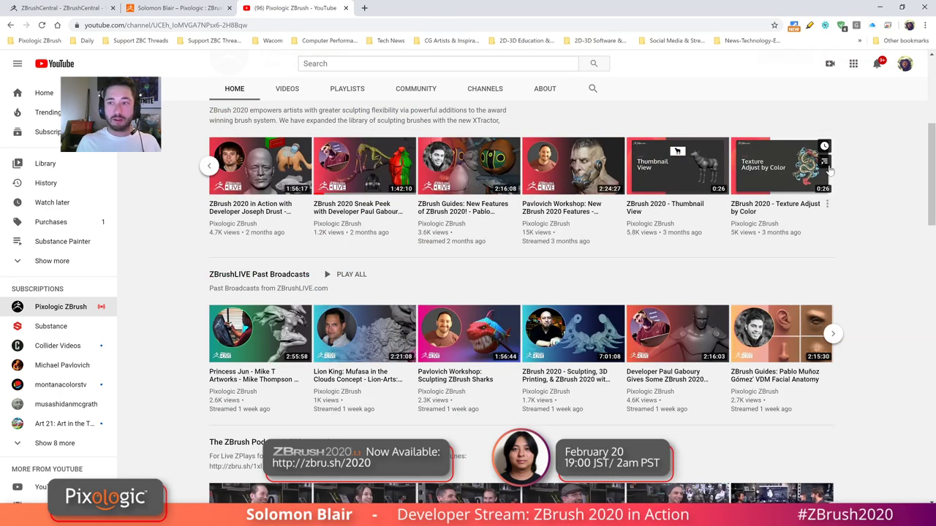
scroll(542, 271, up, 4)
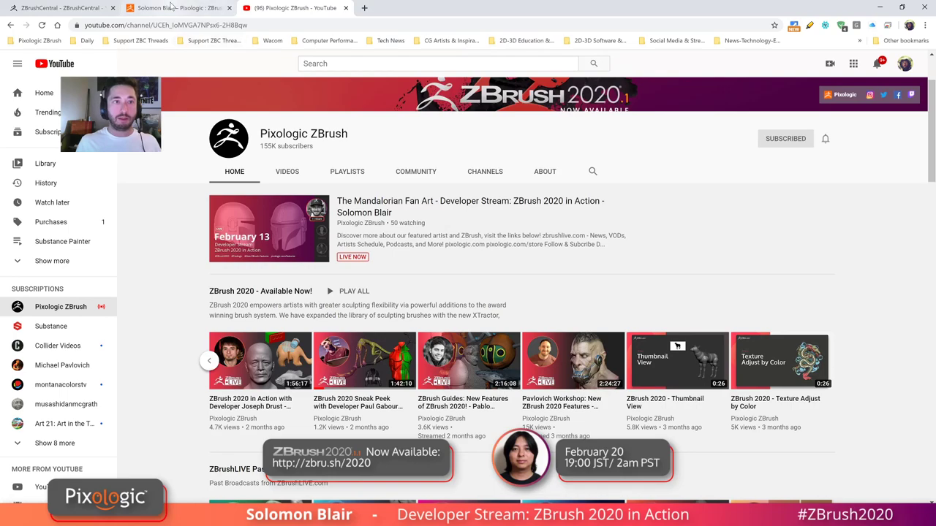
- Return to the ZBrushLIVE author page, open the Pixologic home page from it and look through the site
click(174, 8)
scroll(83, 201, up, 7)
scroll(83, 197, up, 4)
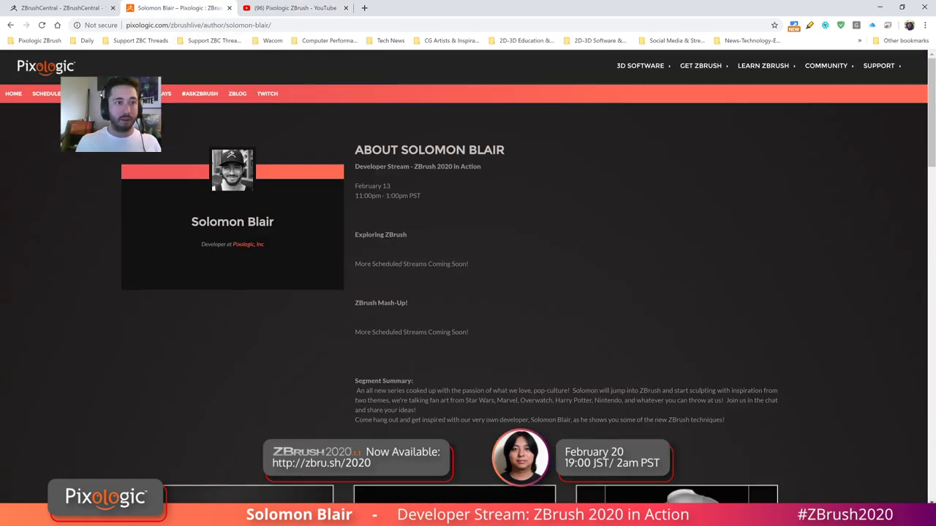
click(28, 69)
scroll(93, 271, down, 11)
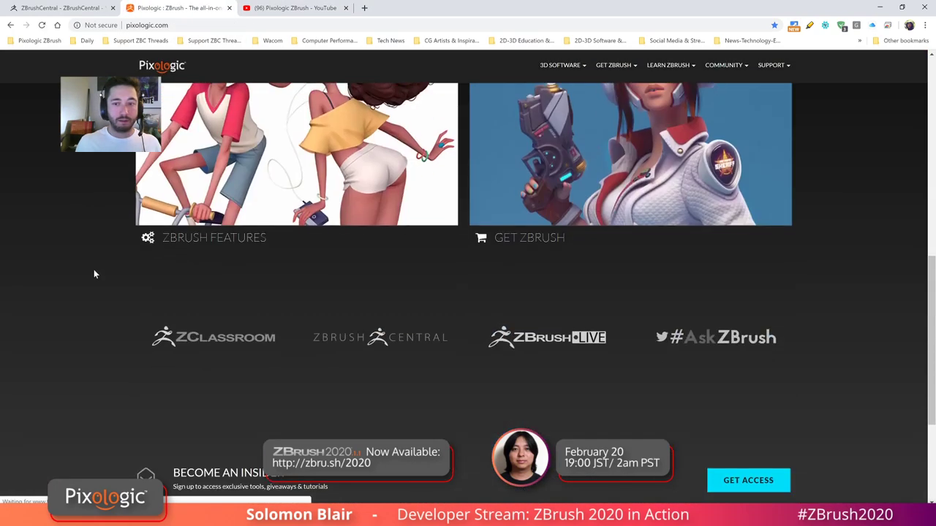
scroll(93, 270, up, 11)
- Load zbrushlive.com and look through its live stream, past broadcasts and AskZBrush videos
click(165, 25)
text(zbrushli)
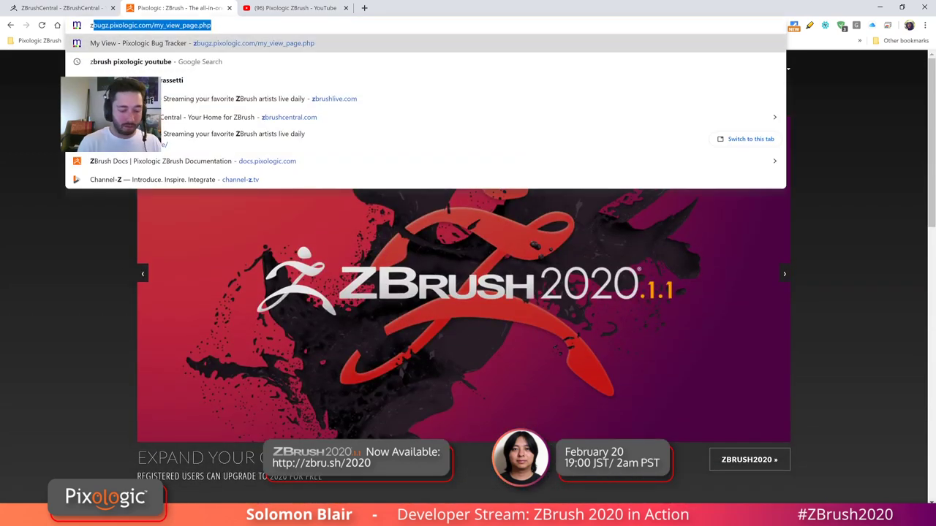
text(ve.com)
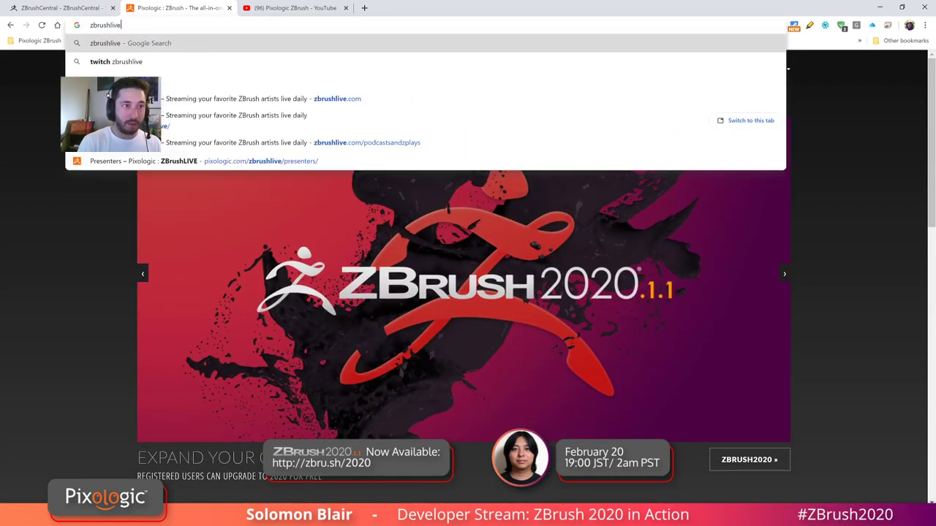
key(Return)
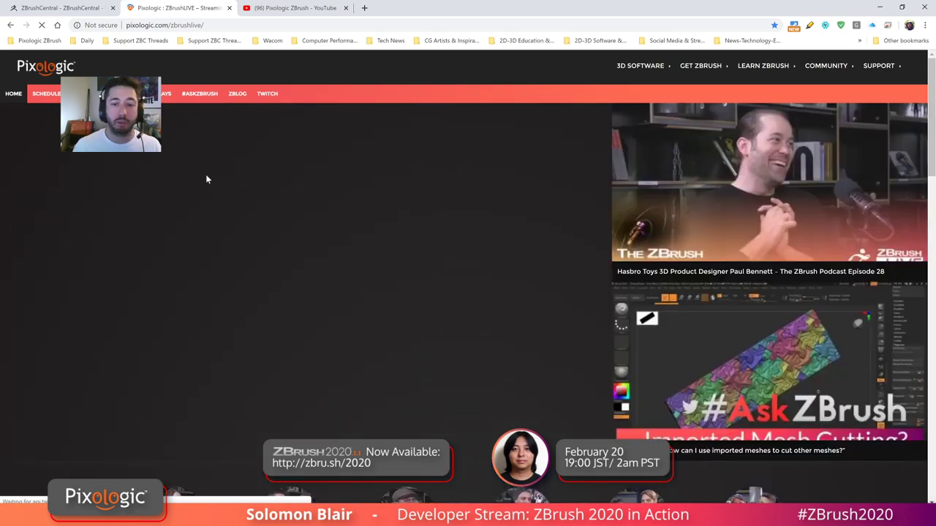
scroll(140, 216, down, 9)
scroll(141, 217, down, 7)
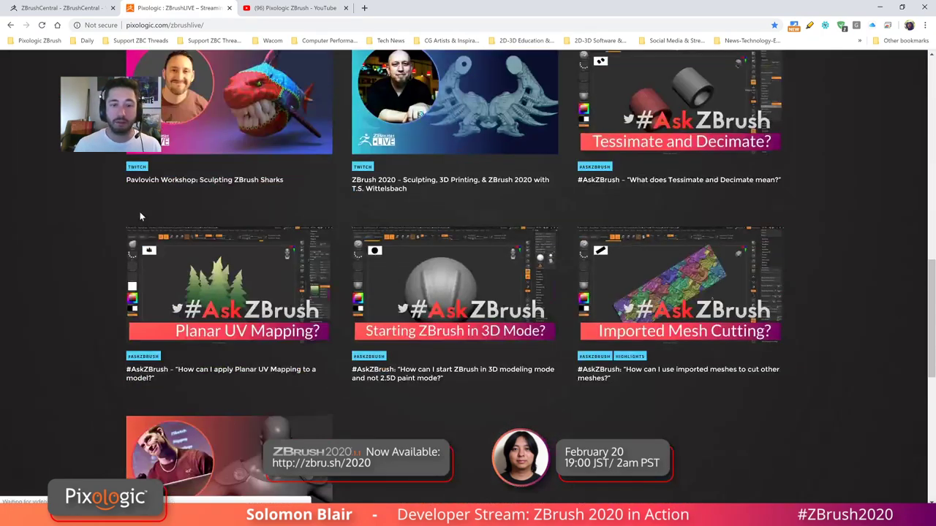
scroll(141, 217, up, 4)
scroll(141, 217, up, 10)
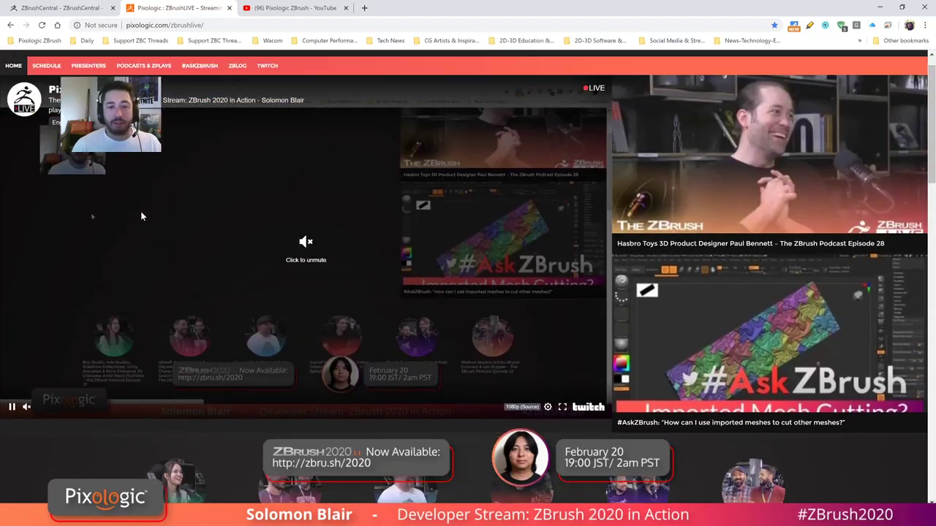
scroll(142, 217, up, 1)
- Revisit the YouTube channel, switch back to ZBrush and set the draw size to 132 with the whole helmet in view
click(307, 8)
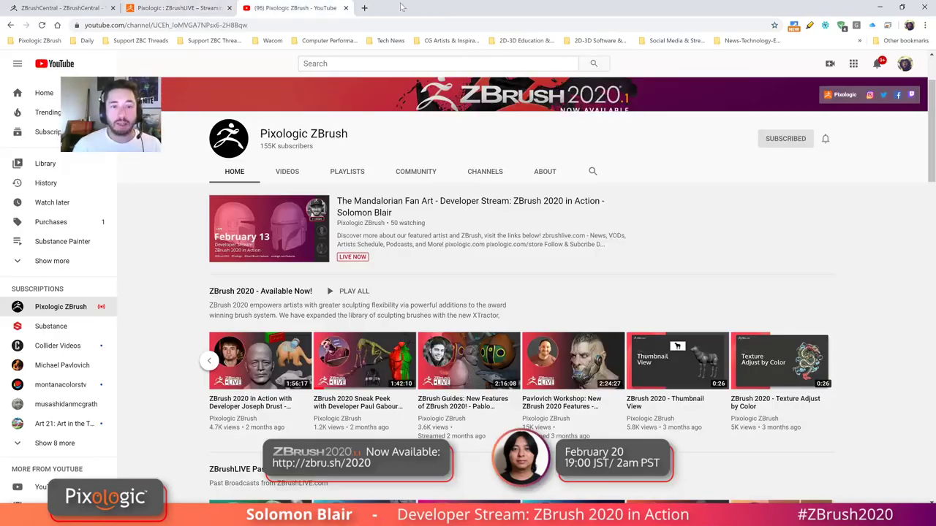
click(880, 7)
key(s)
key(s)
mouse_move(552, 264)
ctrl+right_down()
mouse_move(391, 268)
mouse_move(424, 257)
mouse_move(368, 240)
ctrl+right_up()
key(x)
key([)
key(x)
key(s)
drag(368, 240, 376, 244)
right_drag(680, 301, 710, 305)
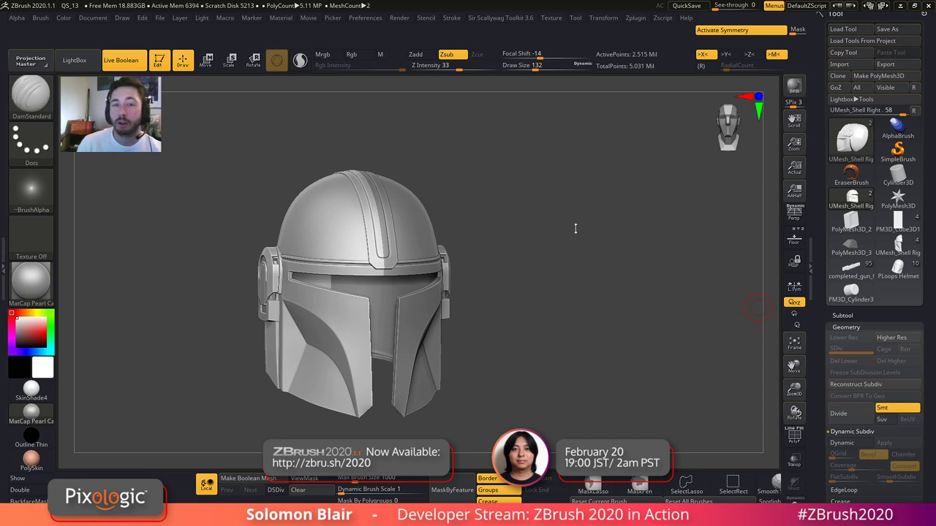
right_drag(430, 245, 439, 246)
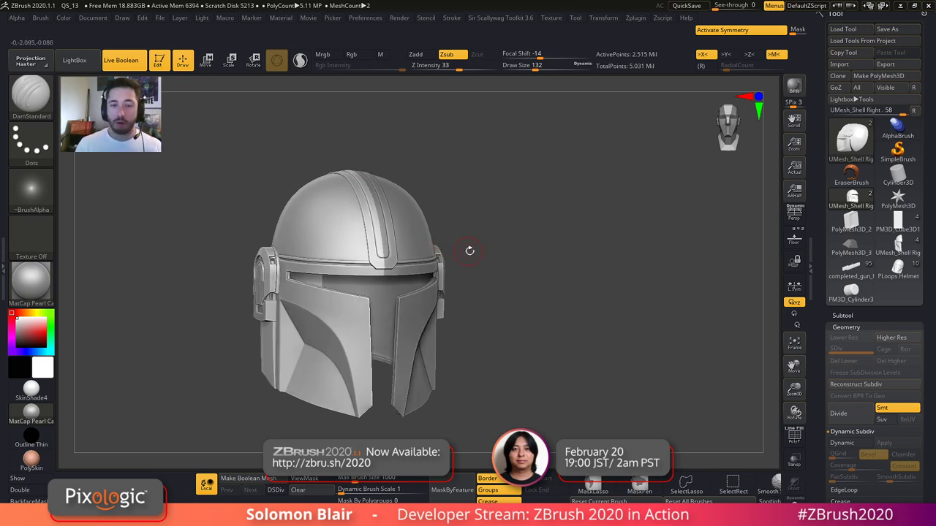
- Choose the InsertCylndrExt brush from the brushes beginning with I
key(b)
key(g)
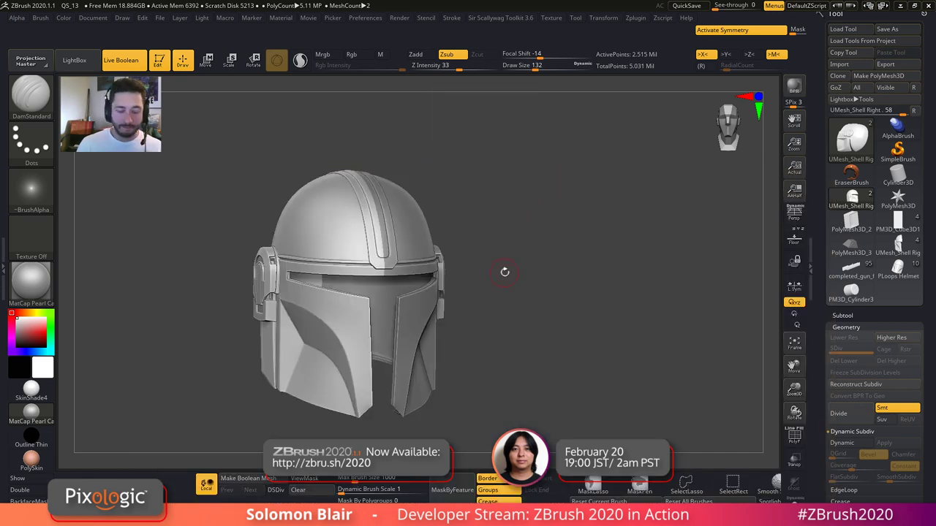
key(b)
key(i)
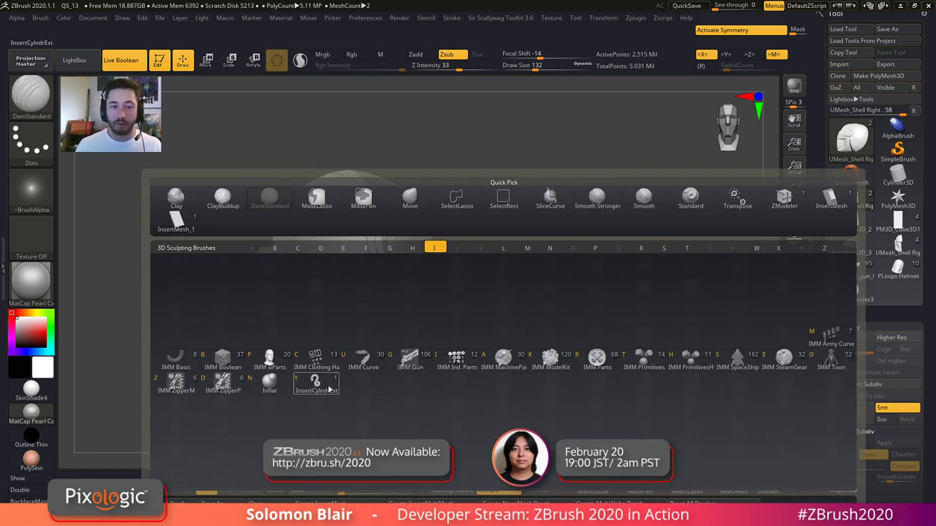
click(325, 386)
- Try to insert a cylinder on the helmet dome using a draw size of 80
ctrl+right_drag(341, 256, 296, 201)
mouse_move(268, 237)
mouse_down()
mouse_move(333, 201)
mouse_move(332, 181)
mouse_up()
key(s)
click(320, 258)
key(ctrl+z)
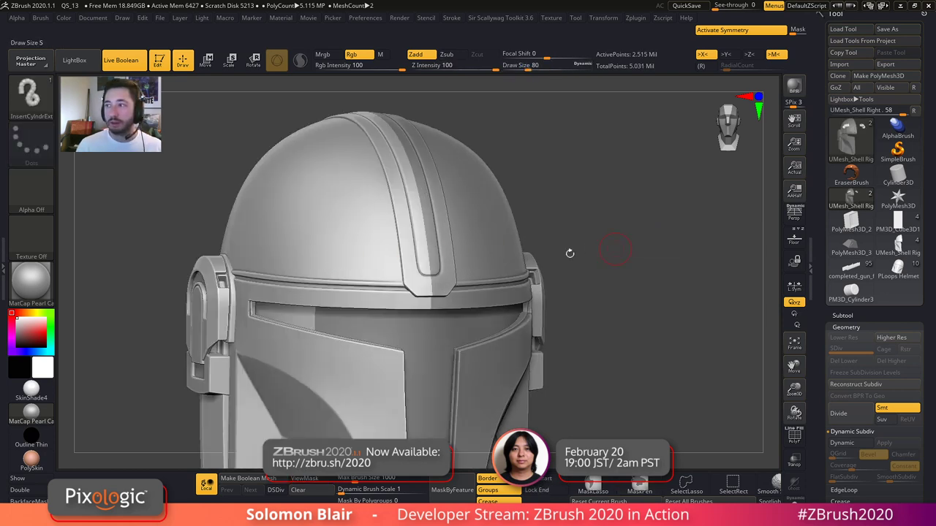
- Set the draw size to 128 and view the helmet at a three-quarter angle
key(shift)
key(s)
key(s)
mouse_move(361, 236)
ctrl+right_down()
mouse_move(346, 241)
mouse_move(356, 240)
ctrl+right_up()
ctrl+shift+click(353, 239)
key(s)
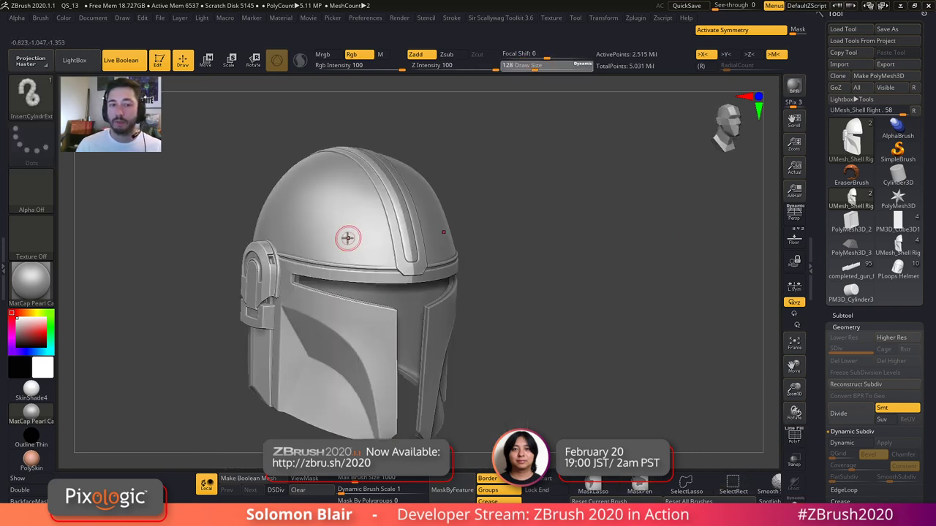
click(349, 238)
- Isolate one helmet shell half with symmetry off and draw size 56, and examine the pegs along its inner rim
mouse_move(397, 207)
ctrl+right_down()
mouse_move(392, 265)
mouse_move(325, 254)
ctrl+right_up()
mouse_move(325, 254)
ctrl+right_down()
mouse_move(319, 276)
mouse_move(299, 263)
mouse_move(295, 244)
ctrl+right_up()
key(x)
key(s)
click(319, 256)
key(s)
click(303, 267)
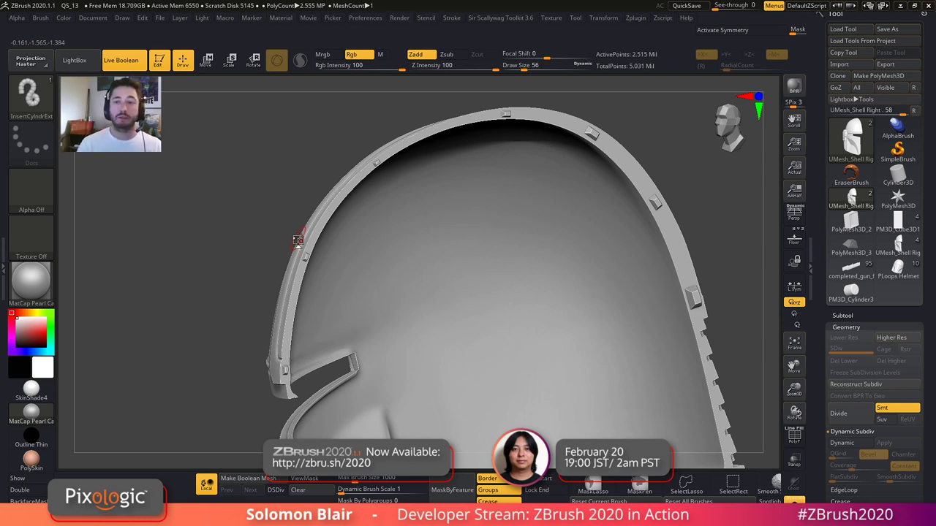
- Set the draw size to 49 and examine how the pegs protrude from the shell half's seam
mouse_move(639, 217)
alt+right_down()
mouse_move(576, 299)
mouse_move(599, 276)
mouse_move(629, 291)
mouse_move(581, 318)
mouse_move(615, 323)
alt+right_up()
key(s)
click(631, 293)
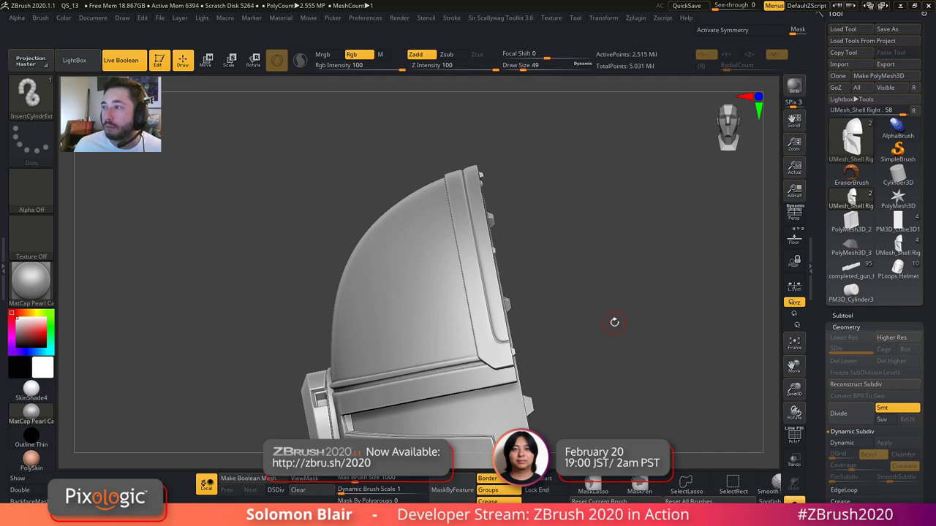
alt+right_drag(604, 307, 568, 311)
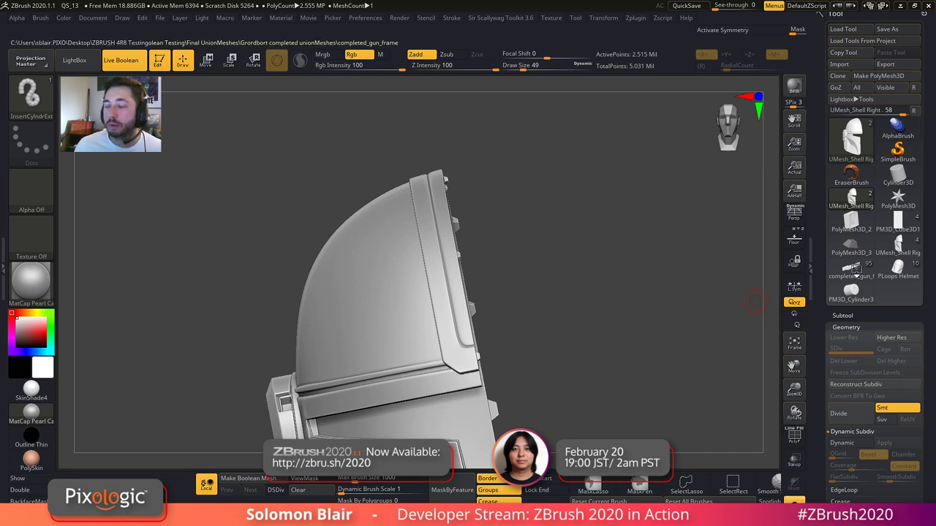
- Load the completed_gun_frame tool, show all its subtools and select the Gun Butt1 stock
click(850, 272)
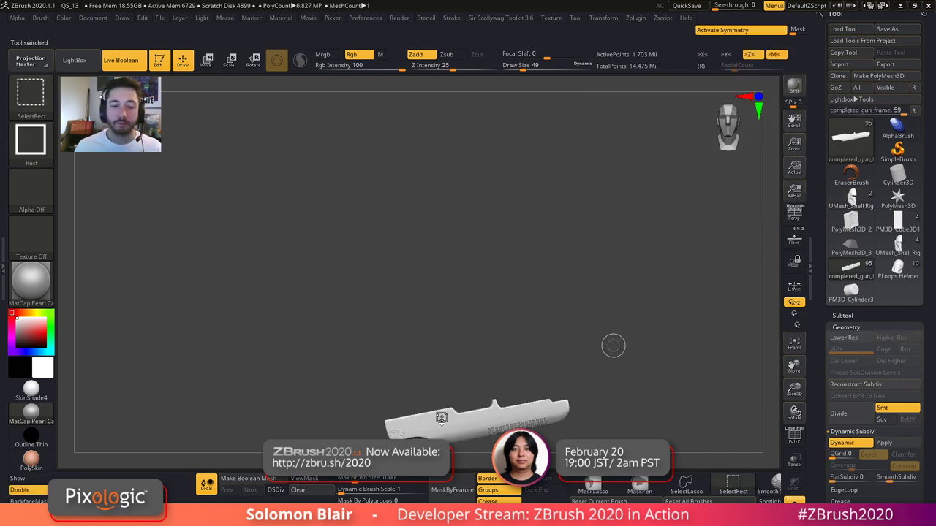
key(ctrl+shift+s)
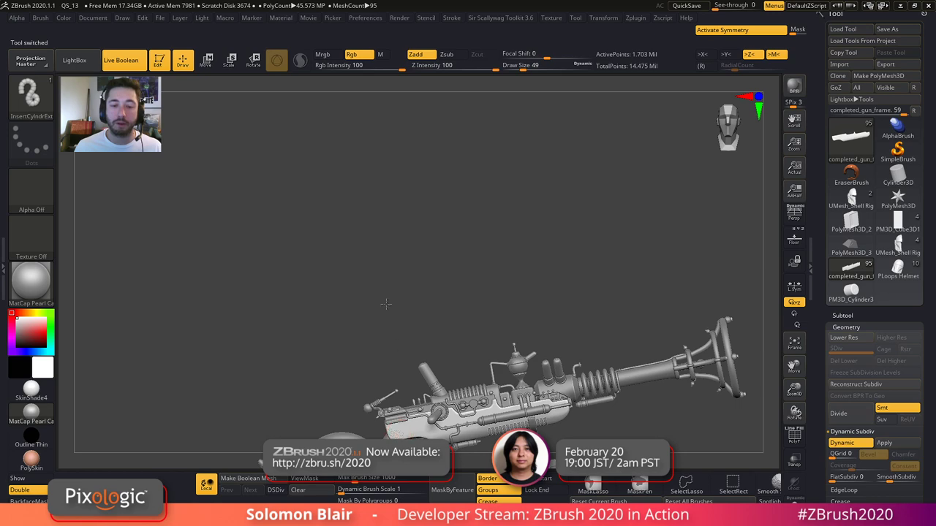
alt+right_drag(395, 433, 382, 294)
alt+click(277, 345)
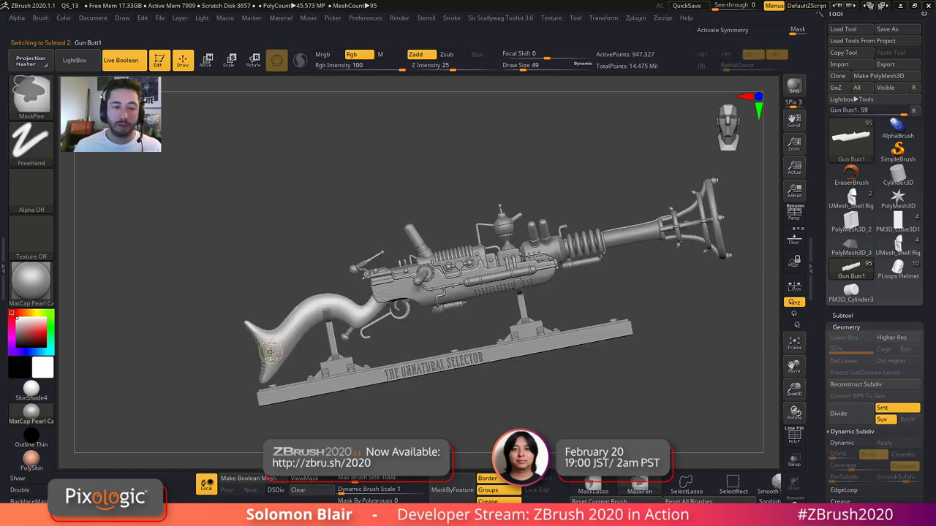
- Examine the raised paisley ornament on the Gun Butt1 stock up close, with the polyframe on and off
ctrl+right_drag(271, 350, 410, 282)
key(shift+f)
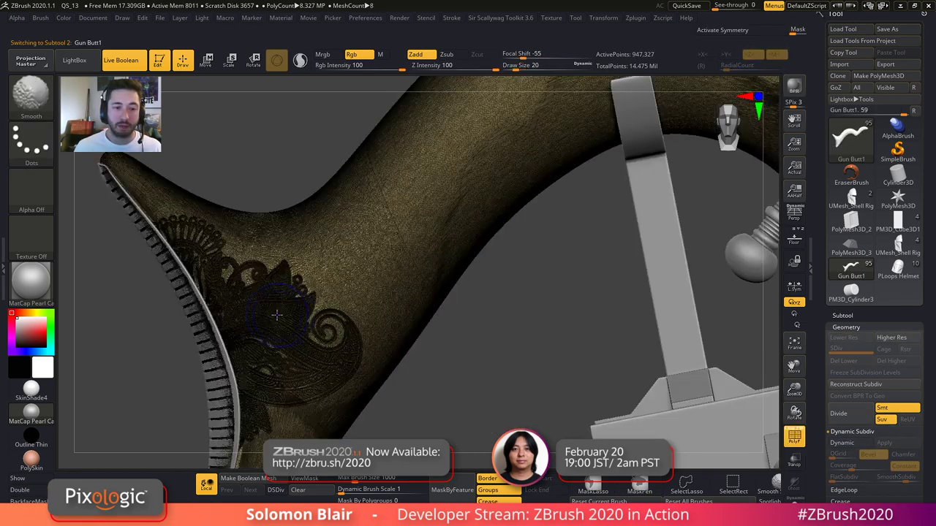
key(shift+f)
ctrl+right_drag(247, 293, 401, 329)
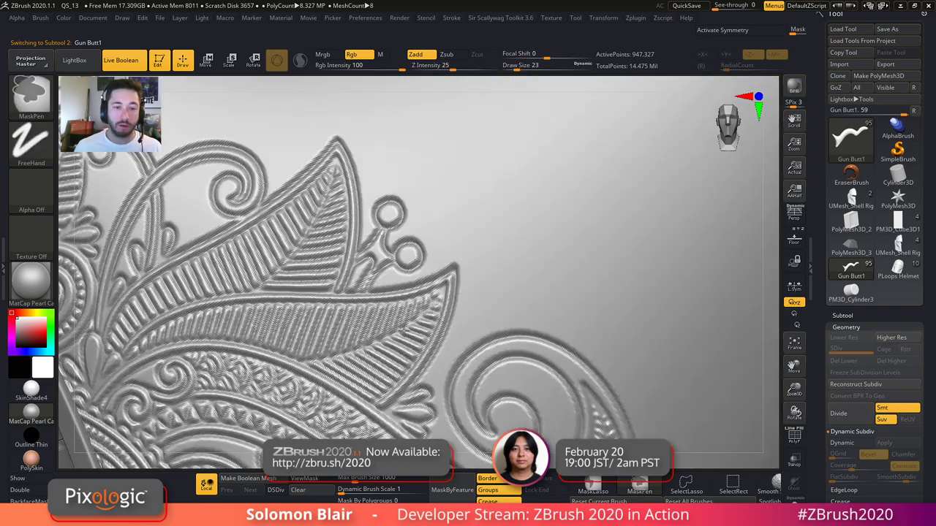
ctrl+right_drag(523, 359, 413, 333)
key(shift+f)
ctrl+right_drag(613, 370, 542, 359)
key(ctrl+shift+s)
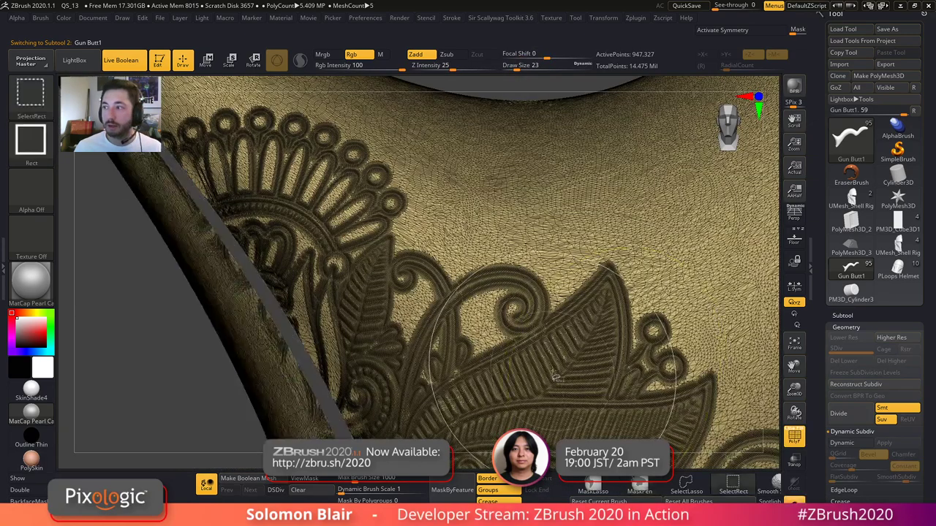
key(shift+f)
key(s)
drag(539, 359, 536, 359)
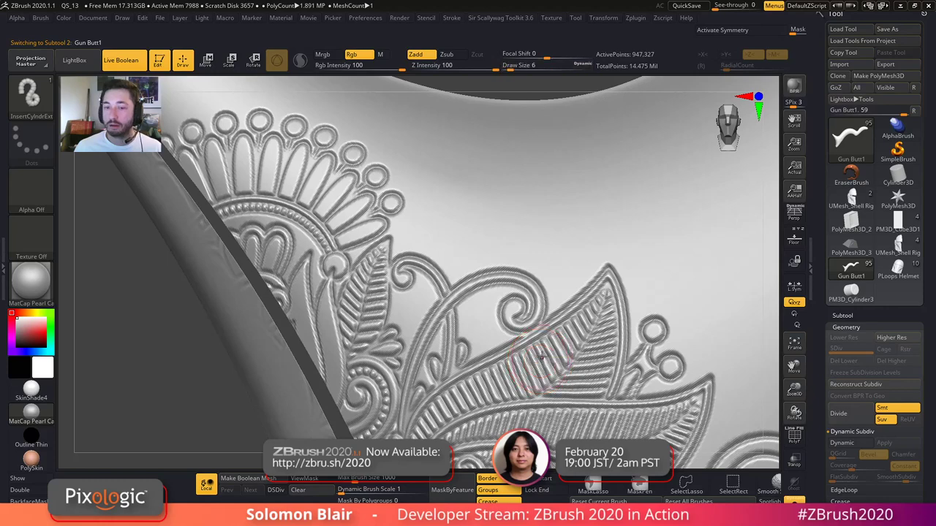
ctrl+right_drag(542, 344, 485, 345)
alt+right_drag(605, 349, 425, 350)
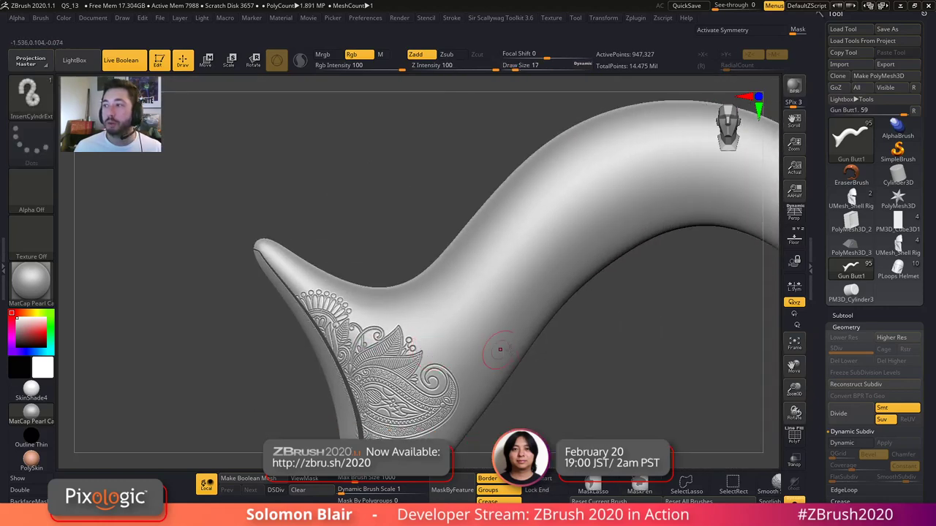
mouse_move(897, 269)
key(s)
ctrl+right_drag(412, 230, 359, 232)
key(s)
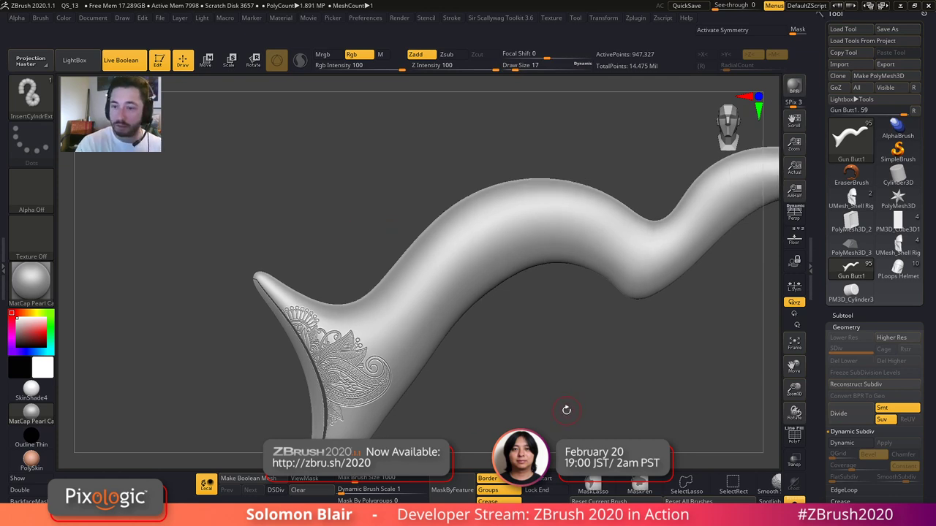
- Switch to the PolyMesh3D_3 tool, pick the InsertMesh_1 brush and frame the tapered block
click(850, 249)
key(shift+f)
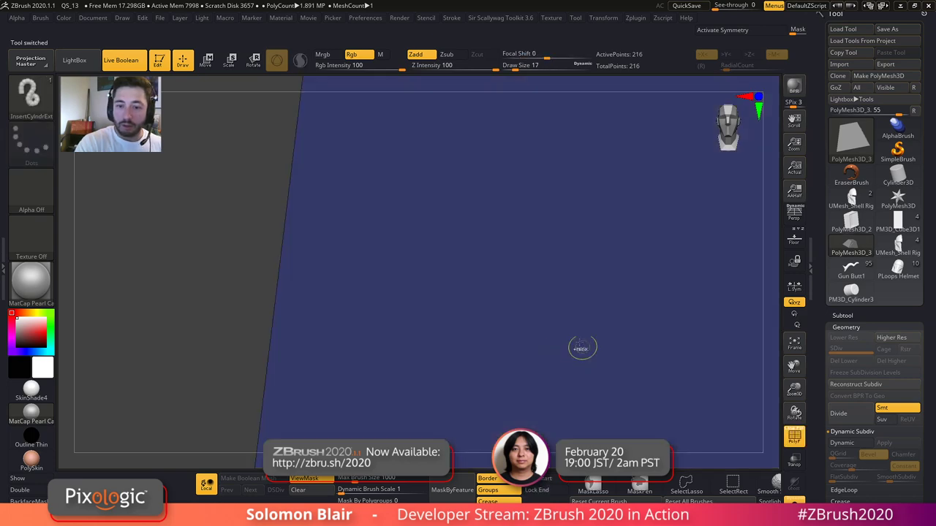
key(b)
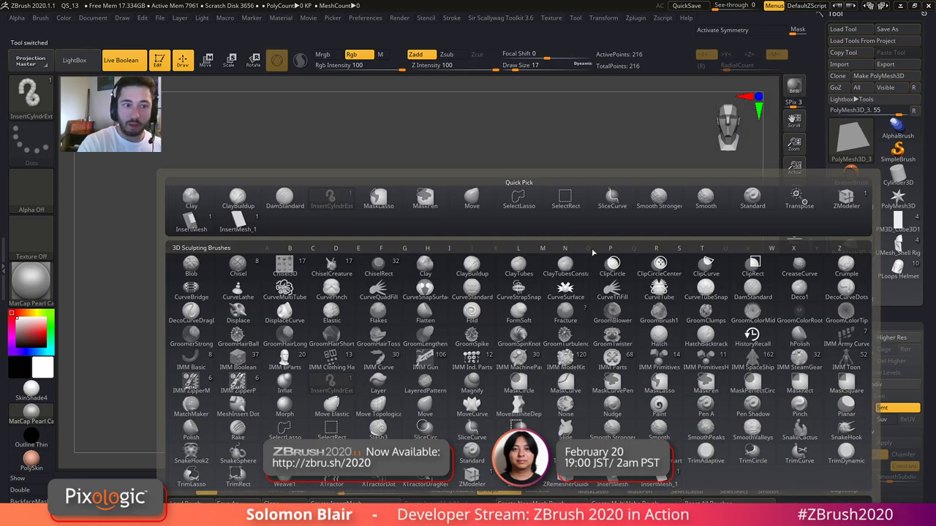
click(239, 218)
key(f)
right_drag(510, 336, 504, 380)
ctrl+right_drag(504, 381, 421, 433)
- Enable Weld Points together with Tri Parts in the InsertMesh_1 brush's modifiers
click(39, 19)
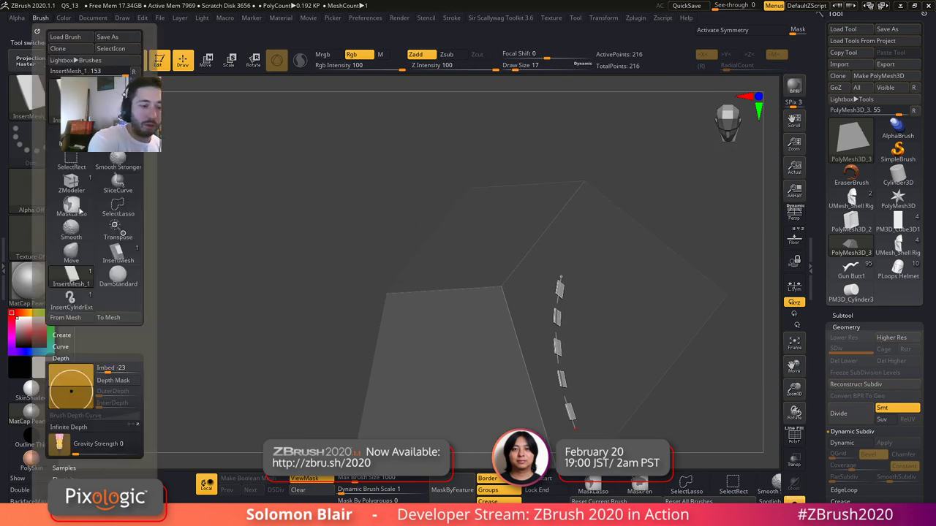
click(105, 358)
drag(117, 348, 121, 311)
click(77, 402)
drag(122, 391, 125, 304)
click(119, 431)
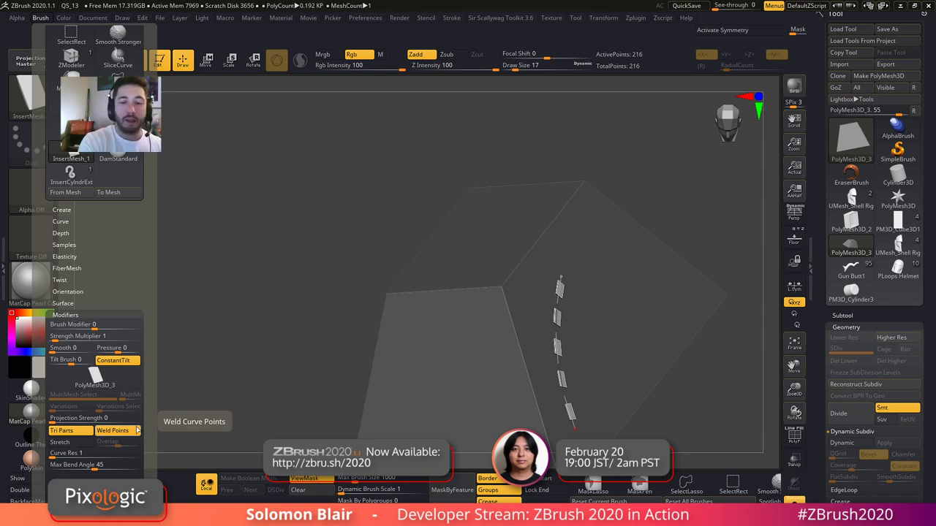
- Draw a curve of small block inserts along the tapered block's sloped side, with the polyframe on
key(shift+f)
mouse_move(641, 343)
right_down()
mouse_move(501, 339)
mouse_move(557, 344)
right_up()
key(shift+f)
key(shift+f)
key(shift+f)
key(shift+f)
alt+right_drag(514, 322, 510, 368)
key(s)
mouse_move(516, 378)
mouse_down()
mouse_move(524, 378)
mouse_move(563, 255)
mouse_up()
ctrl+right_drag(568, 324, 558, 357)
- Set the draw size to 112 and add further curves of block inserts beside the small ones
key(s)
drag(562, 363, 570, 364)
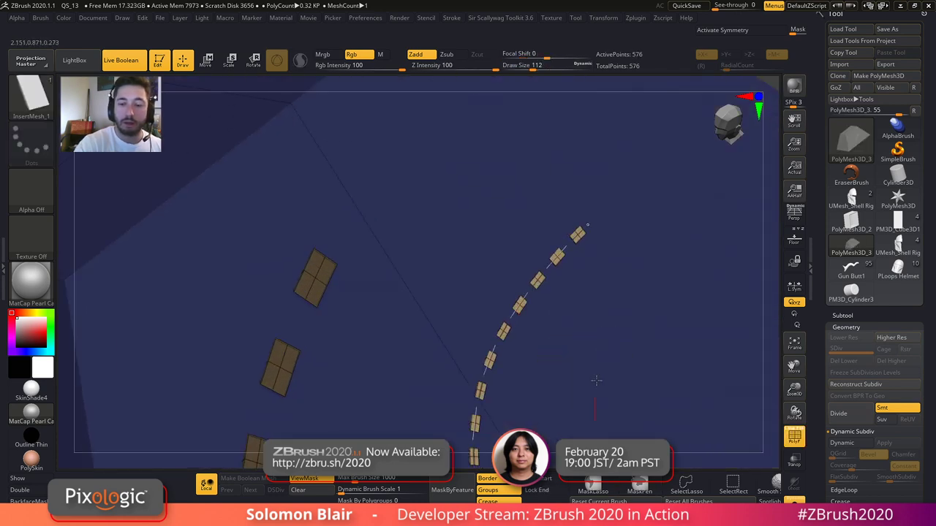
drag(594, 406, 649, 256)
right_drag(650, 296, 602, 316)
drag(714, 208, 716, 208)
alt+right_drag(702, 281, 591, 311)
ctrl+right_drag(522, 307, 540, 357)
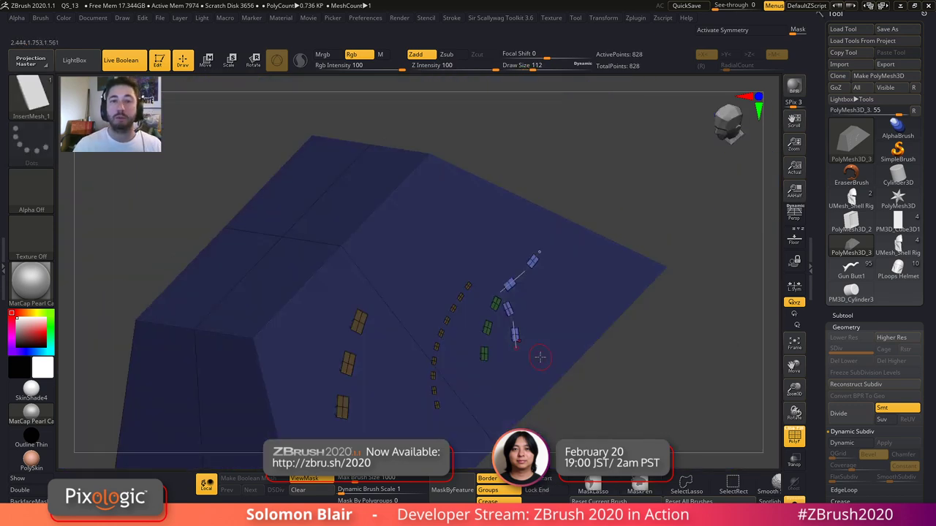
- Undo the curves of block inserts on the sloped side
key(ctrl+z)
key(ctrl+z)
key(ctrl+z)
ctrl+right_drag(455, 327, 490, 315)
key(ctrl+z)
- Set the draw size to 257 and draw a winding curve of larger block inserts across the sloped side
ctrl+right_drag(431, 318, 404, 341)
key(s)
ctrl+right_drag(414, 387, 407, 364)
key(s)
drag(407, 363, 415, 363)
drag(319, 391, 453, 211)
right_drag(448, 298, 399, 310)
drag(332, 211, 553, 241)
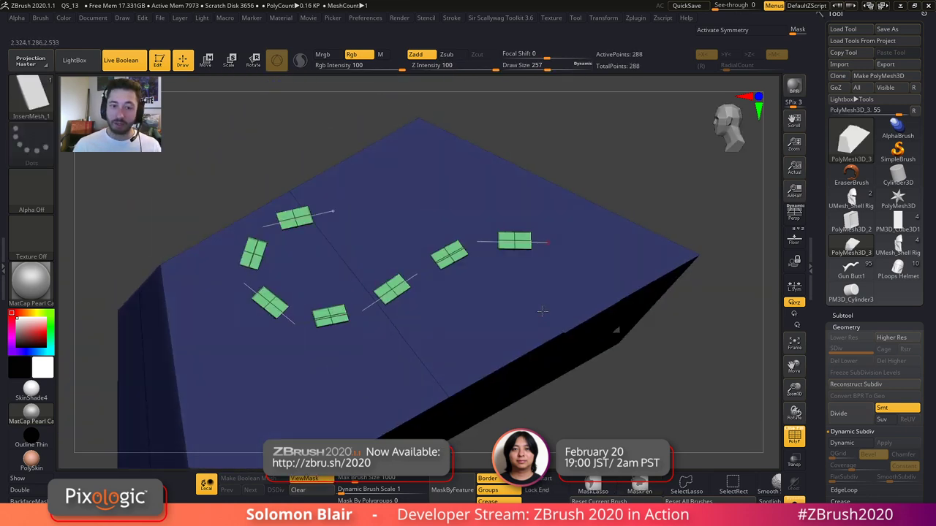
- Reshape the winding insert curve and check from the front how the inserts sit on the sloped side
right_drag(537, 292, 546, 281)
drag(545, 241, 424, 369)
mouse_move(344, 315)
right_down()
mouse_move(392, 331)
mouse_move(356, 327)
right_up()
drag(290, 297, 280, 307)
right_drag(292, 289, 341, 276)
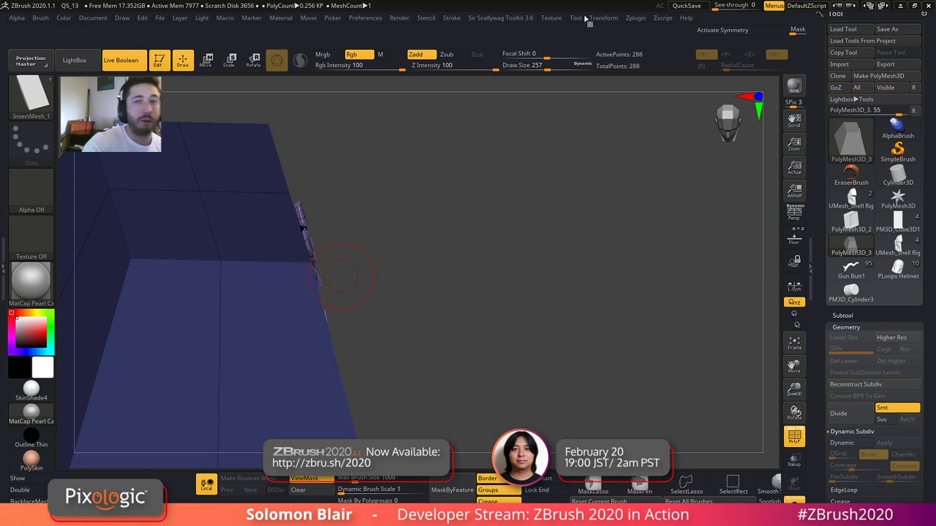
- Turn off Curve Mode, place three single block inserts on the front and upper faces, and clear the mask
click(452, 19)
click(489, 228)
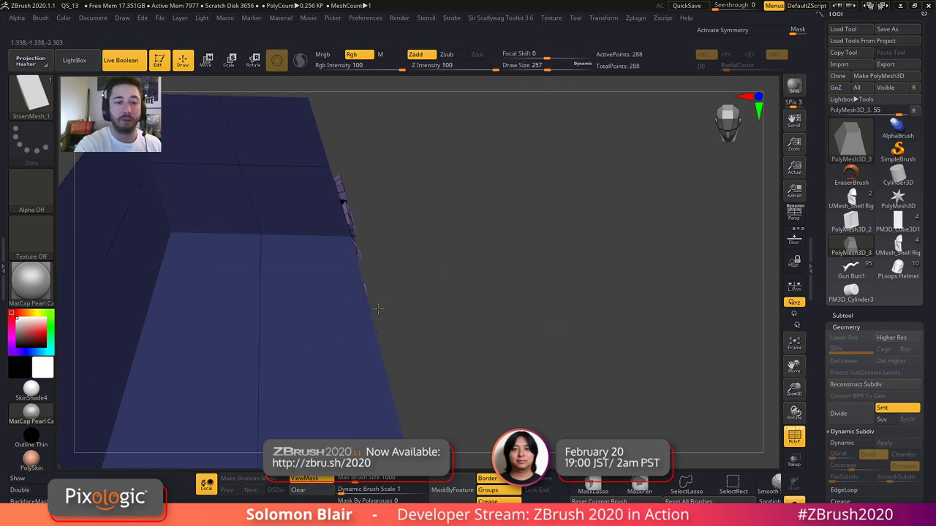
alt+right_drag(282, 374, 383, 317)
drag(383, 317, 404, 370)
right_drag(410, 370, 561, 340)
drag(390, 343, 399, 391)
alt+right_drag(504, 343, 567, 394)
right_drag(711, 396, 702, 388)
drag(437, 230, 483, 249)
alt+right_drag(595, 275, 604, 315)
right_drag(731, 322, 620, 316)
ctrl+drag(631, 322, 672, 355)
- Open the brush's Projection Strength modifiers, then examine the placed inserts from several sides with draw size 228
click(40, 17)
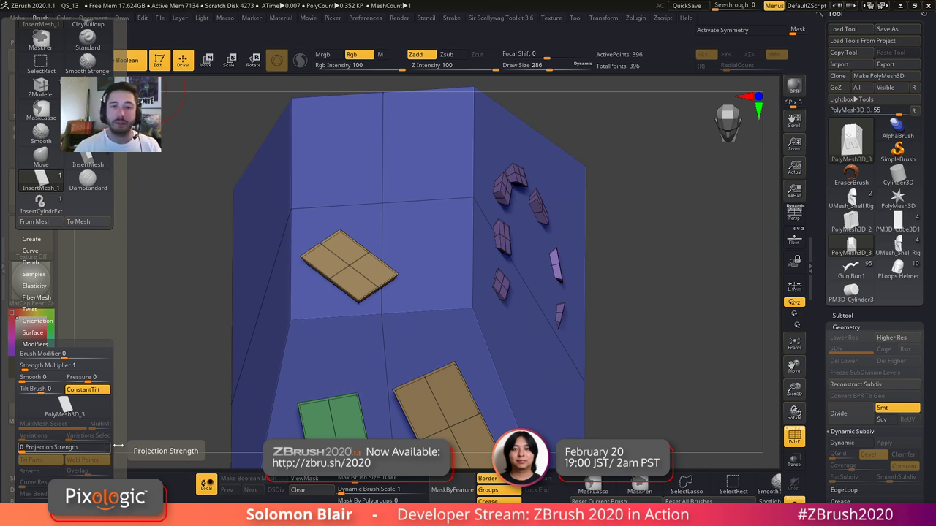
key(s)
mouse_move(457, 406)
alt+right_down()
mouse_move(368, 399)
mouse_move(468, 358)
alt+right_up()
click(355, 388)
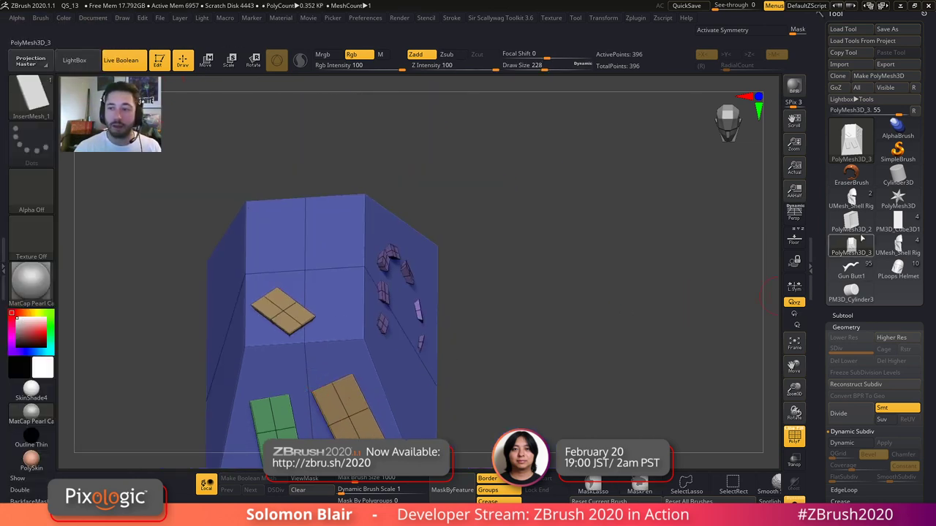
key(shift+f)
mouse_move(683, 253)
right_down()
mouse_move(546, 267)
mouse_move(530, 286)
right_up()
key(shift+f)
alt+right_drag(468, 296, 346, 280)
ctrl+right_drag(346, 280, 341, 322)
key(s)
click(339, 323)
mouse_move(661, 298)
right_down()
mouse_move(695, 279)
mouse_move(617, 261)
mouse_move(503, 267)
right_up()
- Undo all the block inserts on the tapered block
key(ctrl+z)
key(ctrl+z)
key(ctrl+z)
key(ctrl+z)
key(ctrl+z)
key(ctrl+z)
key(ctrl+z)
key(ctrl+z)
key(ctrl+z)
key(ctrl+z)
key(ctrl+z)
key(ctrl+z)
- View the tapered block from the side and isolate its red polygroup shell
shift+right_drag(272, 227, 650, 285)
ctrl+shift+click(678, 273)
ctrl+right_drag(515, 227, 459, 230)
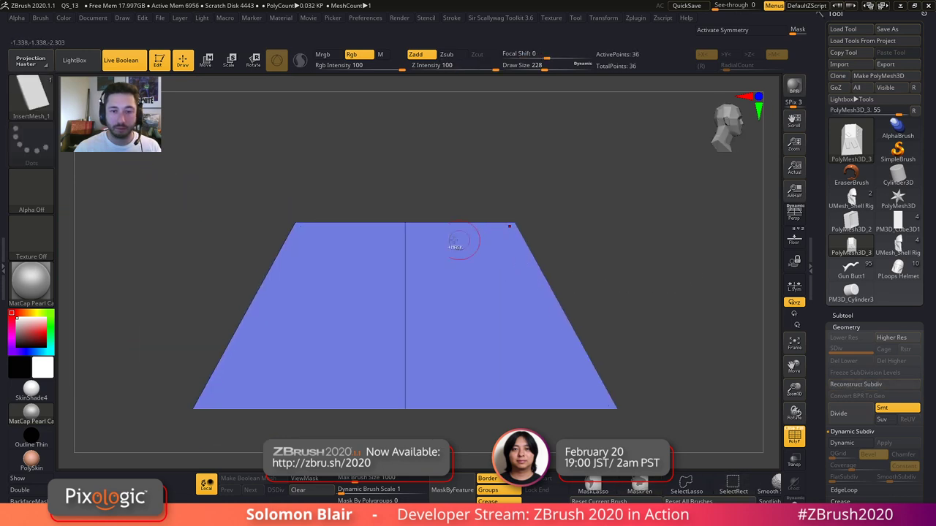
ctrl+shift+click(510, 226)
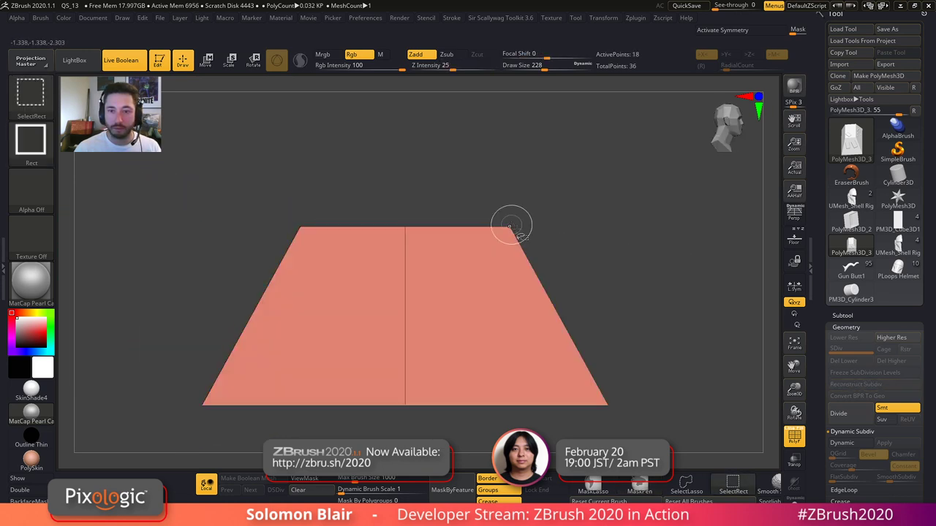
- Split the hidden shell off into its own subtool
click(840, 314)
alt+right_drag(740, 351, 680, 272)
drag(820, 381, 819, 310)
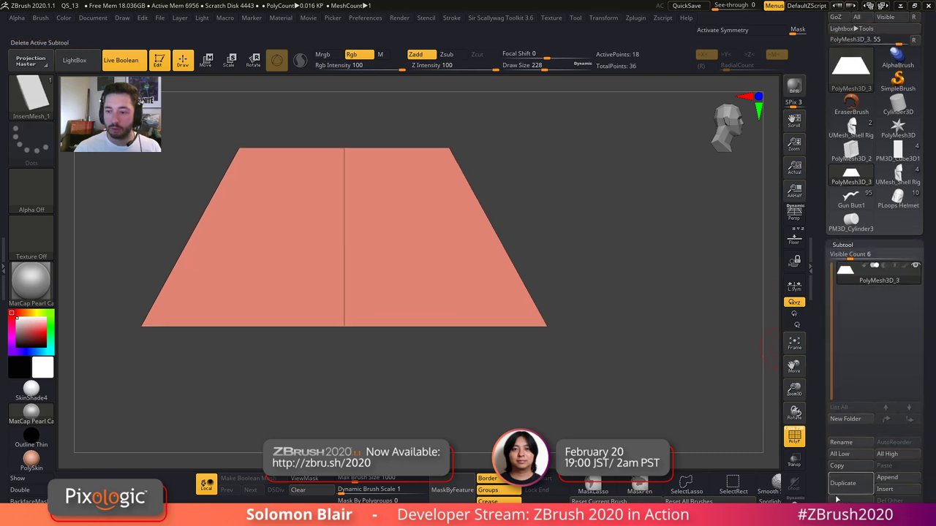
click(843, 524)
click(847, 504)
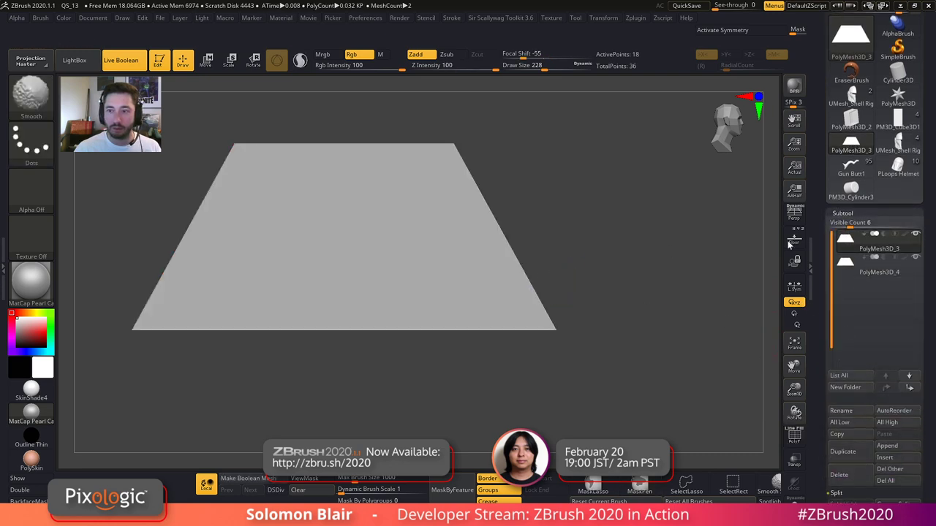
- Select the PolyMesh3D_4 subtool, show all of it with the polyframe, and activate symmetry across Z
click(848, 269)
key(shift+f)
right_drag(485, 242, 528, 303)
mouse_move(155, 163)
ctrl+shift+mouse_down()
mouse_move(334, 437)
mouse_move(355, 433)
ctrl+shift+mouse_up()
ctrl+shift+click(355, 431)
right_drag(453, 219, 456, 234)
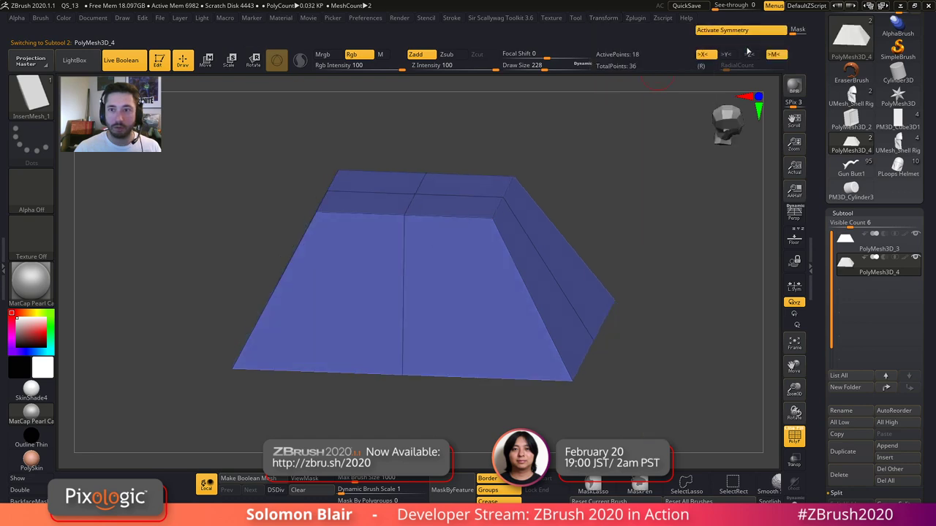
- Insert a mirrored pair of edge loops on either side of the centre with ZModeler's Insert on Single EdgeLoop
key(b)
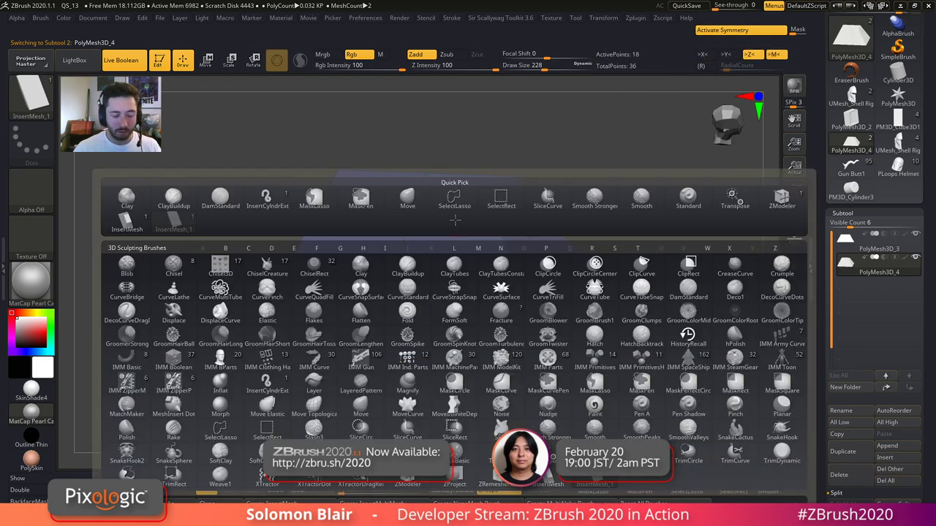
key(z)
key(m)
key(space)
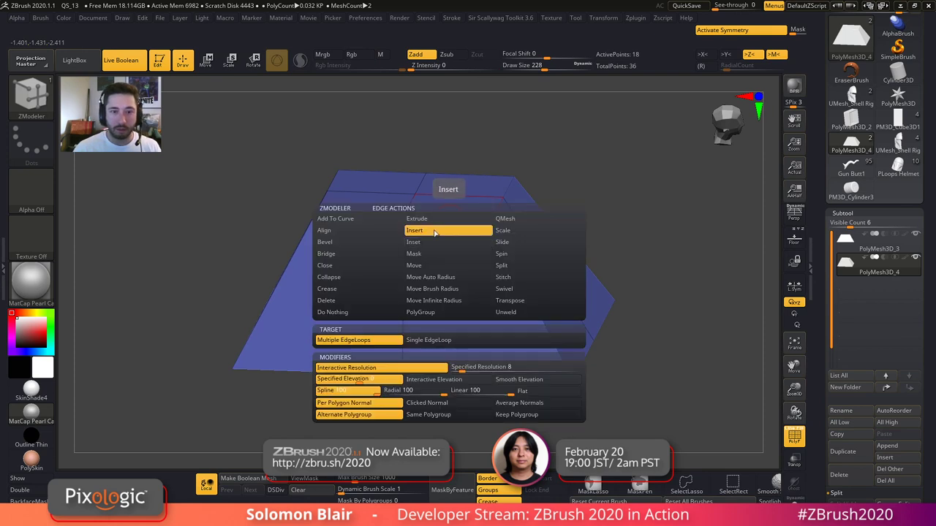
click(443, 340)
mouse_move(449, 216)
right_down()
mouse_move(489, 219)
mouse_move(443, 229)
mouse_move(456, 261)
mouse_move(428, 254)
right_up()
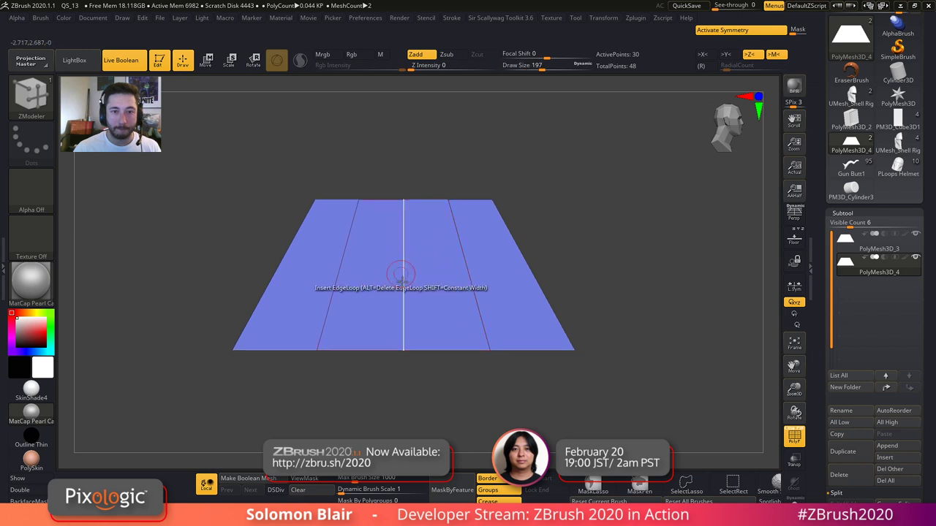
ctrl+right_drag(427, 294, 432, 300)
- Use masking and local symmetry to scale the inserted loops' lower ends along Z until both loops run vertically
ctrl+drag(324, 149, 372, 219)
ctrl+drag(280, 399, 343, 314)
key(w)
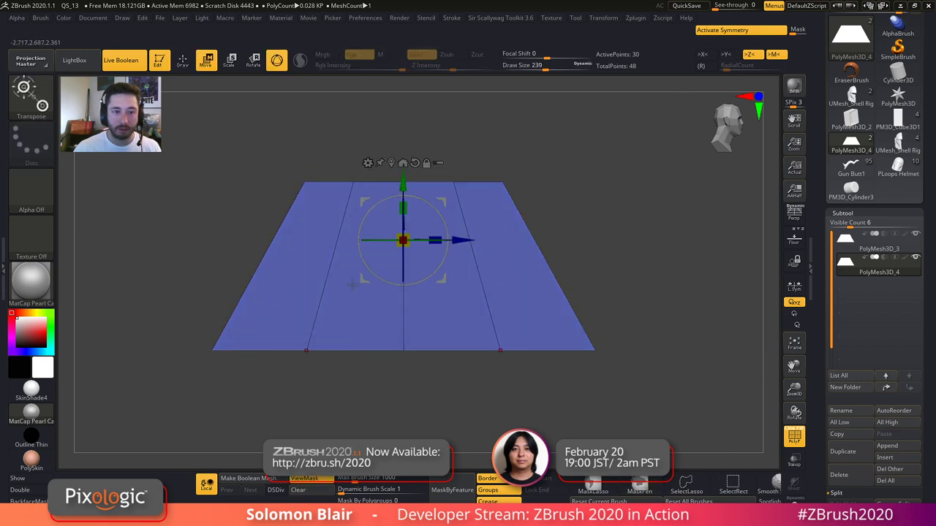
alt+click(351, 185)
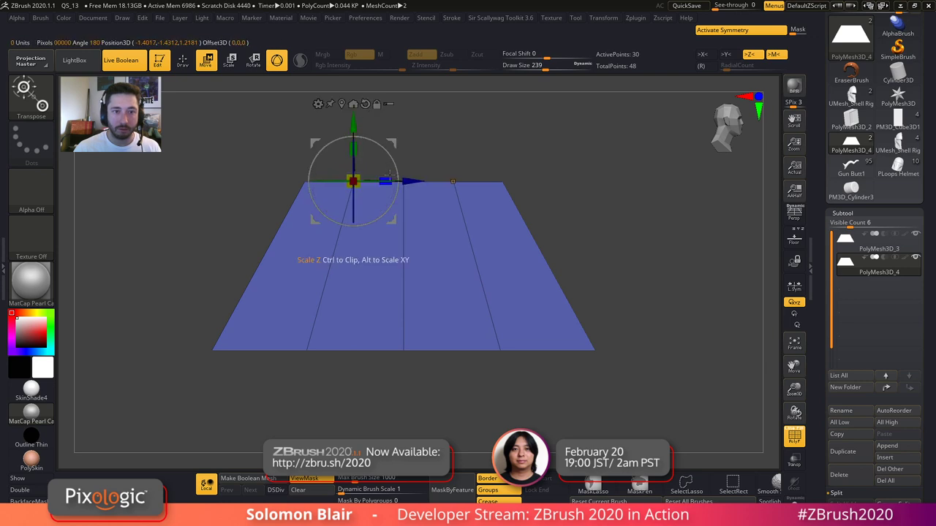
key(ctrl+z)
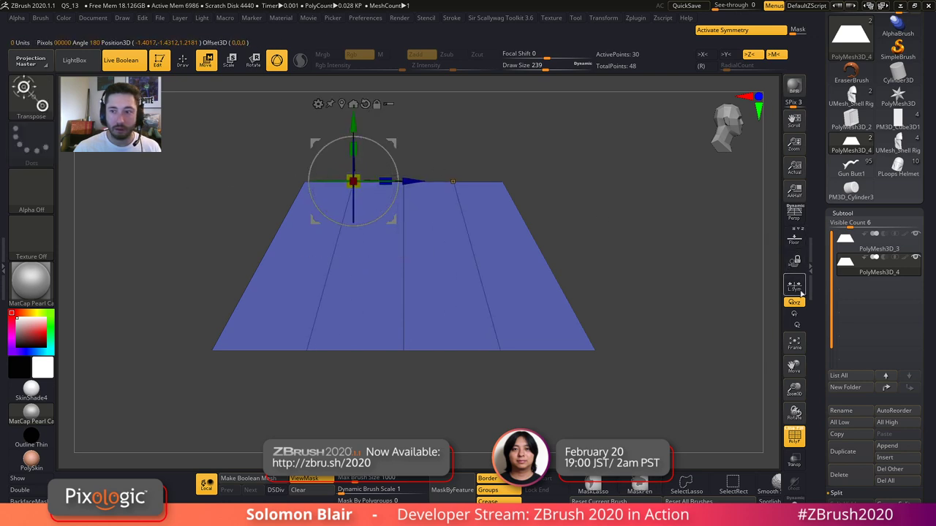
click(801, 292)
drag(386, 177, 107, 175)
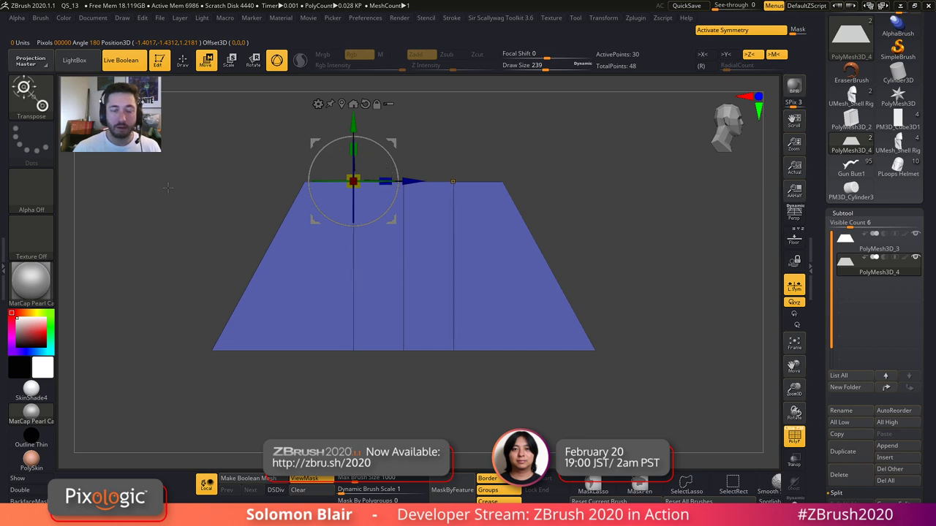
- Isolate the block's two end sections, grow the selection to the inserted loops, and give each end its own polygroup
key(q)
mouse_move(270, 210)
mouse_down()
mouse_move(324, 246)
mouse_move(292, 223)
mouse_up()
mouse_move(188, 146)
ctrl+shift+mouse_down()
mouse_move(333, 424)
mouse_move(345, 424)
ctrl+shift+mouse_up()
click(572, 397)
drag(572, 397, 596, 383)
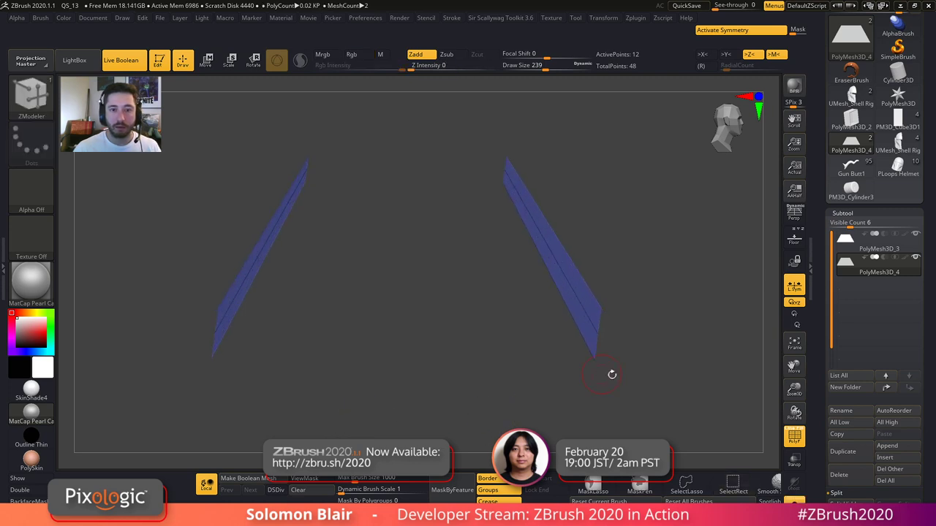
key(ctrl+shift+x)
key(ctrl+w)
key(ctrl+shift+w)
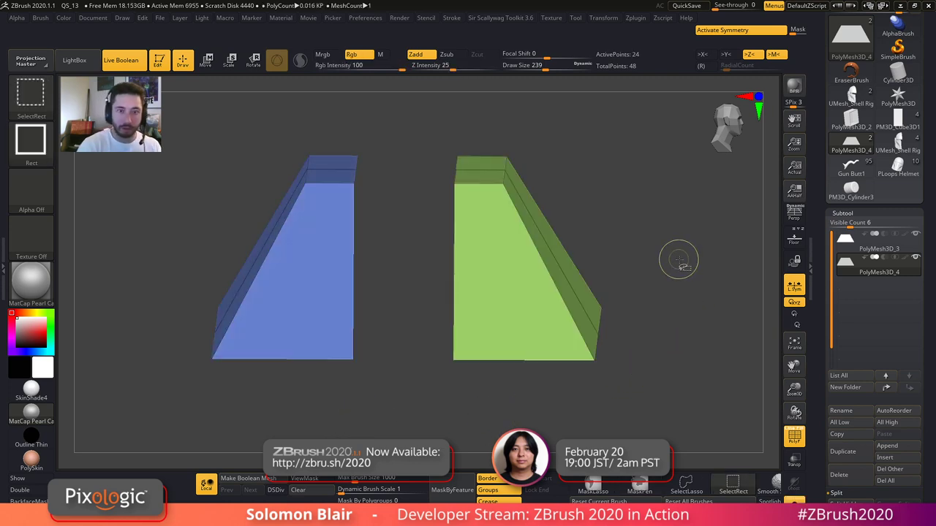
- Isolate the middle section, assign it a separate polygroup and show the whole block again
ctrl+shift+drag(666, 251, 666, 251)
ctrl+shift+click(666, 250)
ctrl+shift+click(437, 238)
key(ctrl+w)
ctrl+shift+click(642, 197)
shift+drag(644, 197, 612, 343)
- Turn symmetry off, create a new InsertMesh brush from the block seen from above, and enable Curve Mode
key(x)
mouse_move(473, 370)
alt+mouse_down()
mouse_move(480, 387)
mouse_move(589, 198)
mouse_move(652, 301)
mouse_move(554, 287)
mouse_move(587, 299)
alt+mouse_up()
key(f)
key(b)
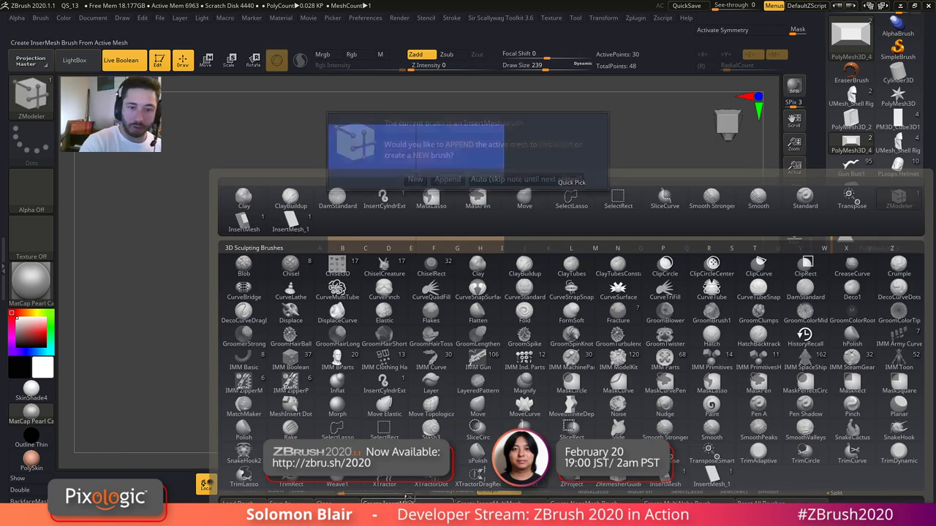
click(416, 180)
click(452, 20)
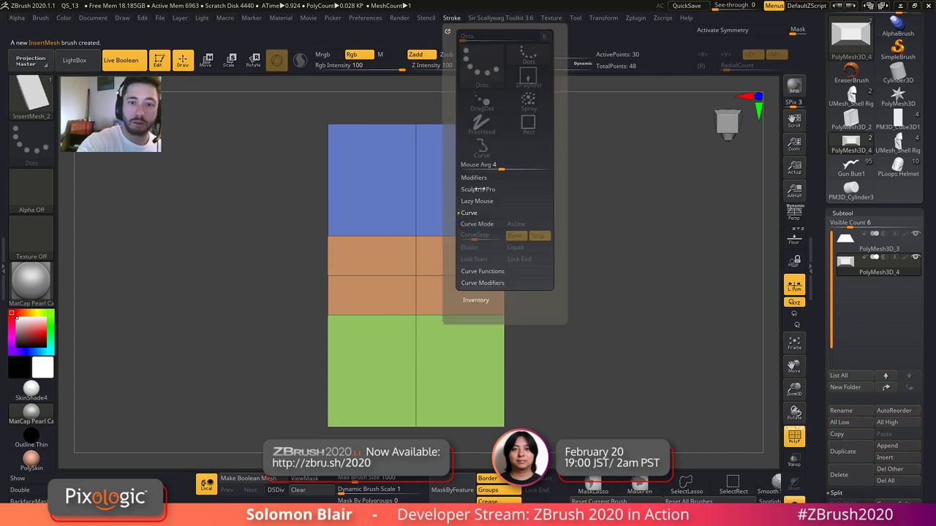
- Draw curves with the new InsertMesh_2 brush beside the block, using draw size 212 for the last one
alt+right_drag(460, 290, 460, 331)
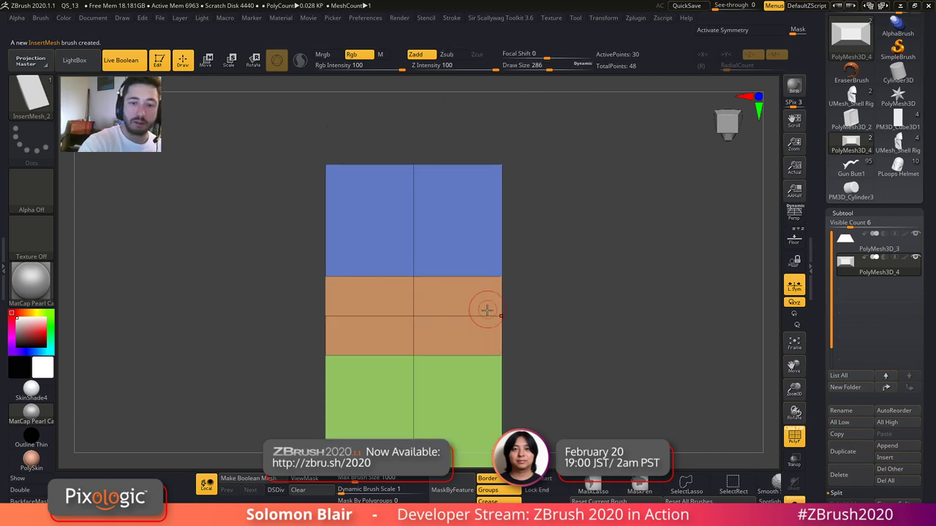
drag(485, 301, 656, 166)
alt+right_drag(668, 194, 560, 277)
drag(544, 272, 592, 141)
alt+right_drag(633, 184, 574, 282)
mouse_move(574, 281)
mouse_down()
mouse_move(618, 274)
mouse_move(588, 299)
mouse_move(606, 317)
mouse_move(582, 291)
mouse_move(610, 335)
mouse_move(678, 352)
mouse_up()
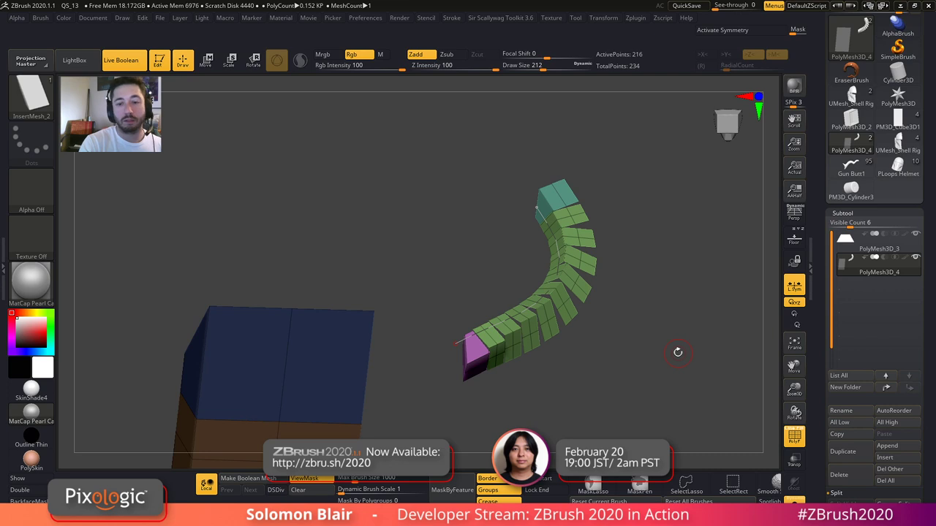
- Enable Weld Points in the brush's modifiers, update the curve strip beside the block, and compare it with polyframe off and on
click(41, 17)
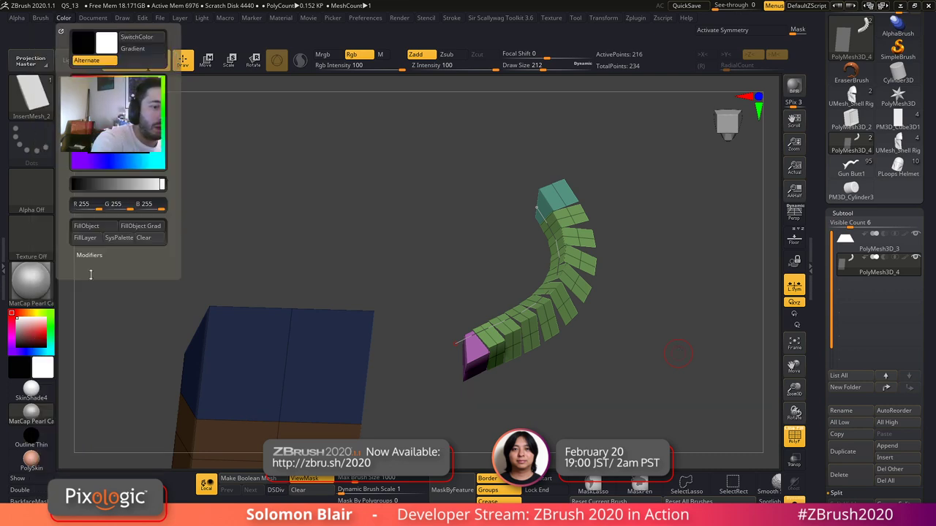
click(42, 19)
drag(132, 484, 130, 315)
scroll(130, 314, down, 1)
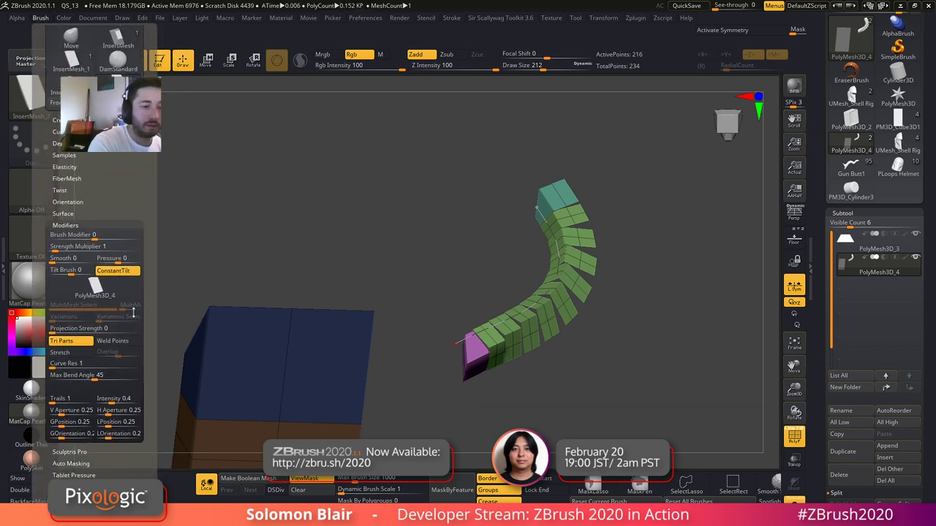
click(537, 210)
mouse_move(621, 199)
mouse_down()
mouse_move(713, 211)
mouse_move(677, 220)
mouse_move(690, 345)
mouse_move(648, 379)
mouse_up()
key(shift+f)
key(shift+f)
key(shift+f)
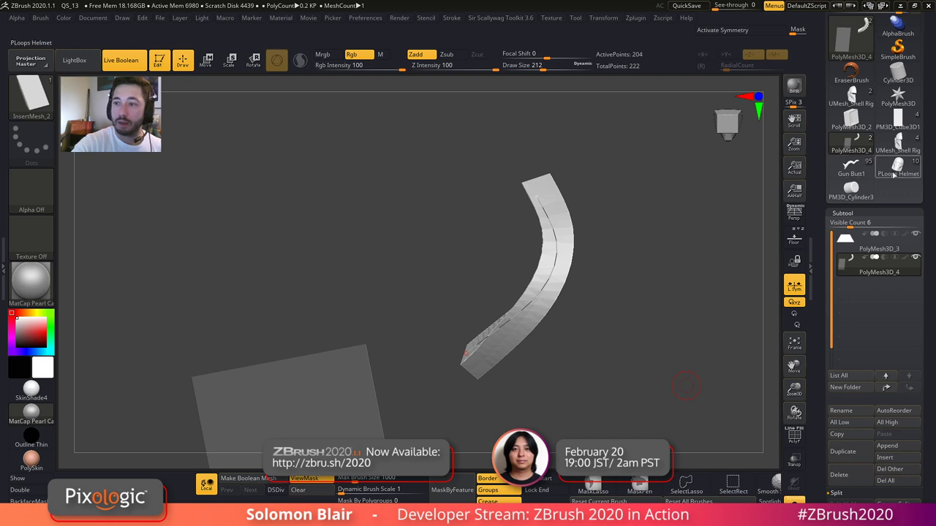
- Switch to the helmet shell tool that has the Female and Male subtools and select its UMesh_Shell Left subtool
click(851, 97)
key(shift+f)
mouse_move(507, 402)
alt+mouse_down()
mouse_move(553, 291)
mouse_move(562, 242)
alt+mouse_up()
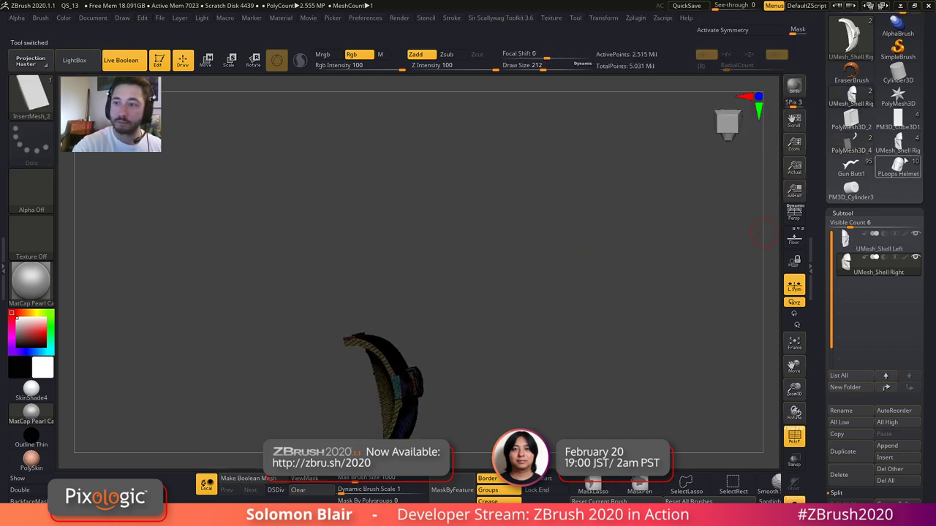
click(904, 168)
click(899, 144)
drag(489, 359, 501, 372)
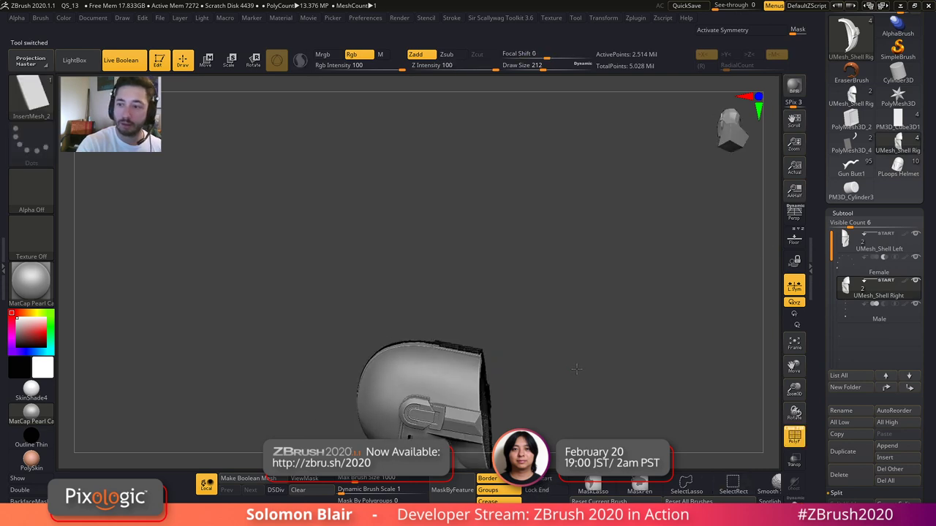
drag(575, 370, 584, 377)
click(850, 270)
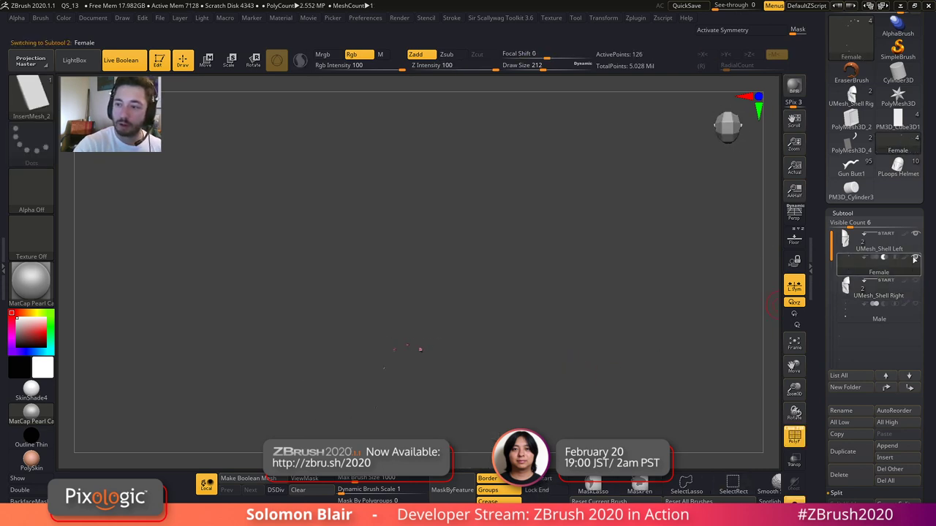
click(850, 242)
- Draw an InsertMesh_2 curve along the cut rim of the left helmet shell at draw size 54
key(shift+f)
mouse_move(389, 371)
right_down()
mouse_move(558, 325)
mouse_move(582, 275)
right_up()
key(shift+f)
key(s)
mouse_move(461, 249)
mouse_down()
mouse_move(451, 249)
mouse_move(458, 242)
mouse_up()
key(shift+f)
key(s)
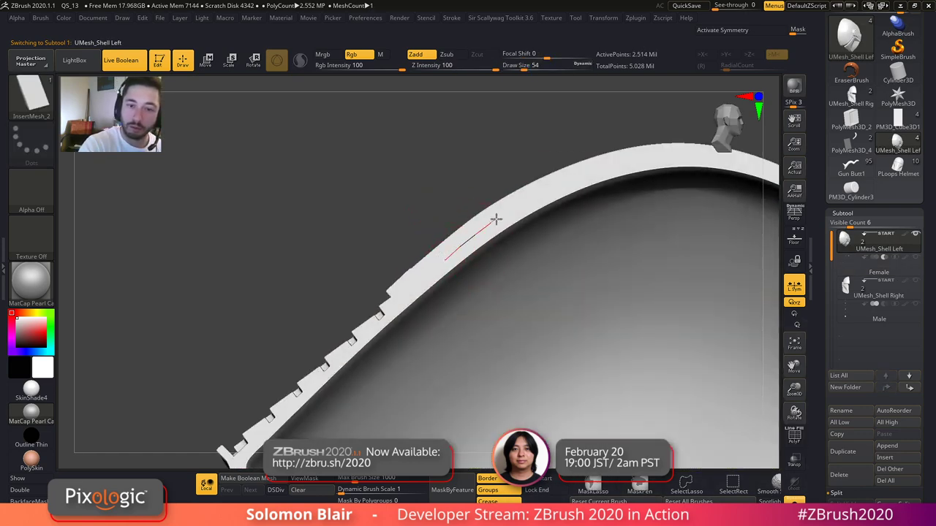
- Set the draw size to 64 and update the inserted strip along the helmet shell's rim
mouse_move(593, 219)
right_down()
mouse_move(581, 230)
mouse_move(574, 271)
mouse_move(536, 316)
right_up()
key(shift+f)
key(s)
drag(528, 316, 521, 316)
click(546, 269)
mouse_move(530, 309)
alt+right_down()
mouse_move(472, 373)
mouse_move(504, 397)
alt+right_up()
key(s)
drag(361, 381, 369, 381)
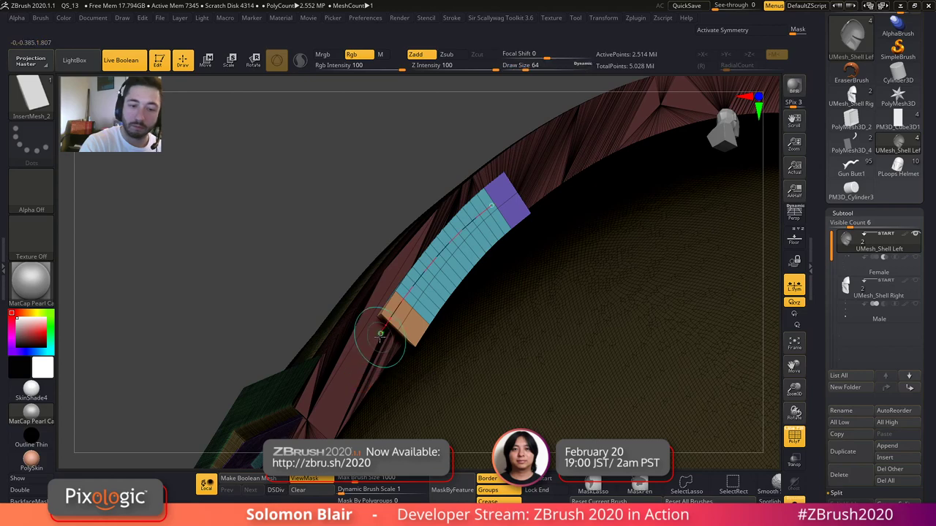
click(385, 335)
- Examine how the inserted strip sits against the shell rim from the side and review the brush's settings
key(shift+f)
right_drag(441, 332, 564, 339)
key(shift+f)
right_drag(443, 259, 479, 299)
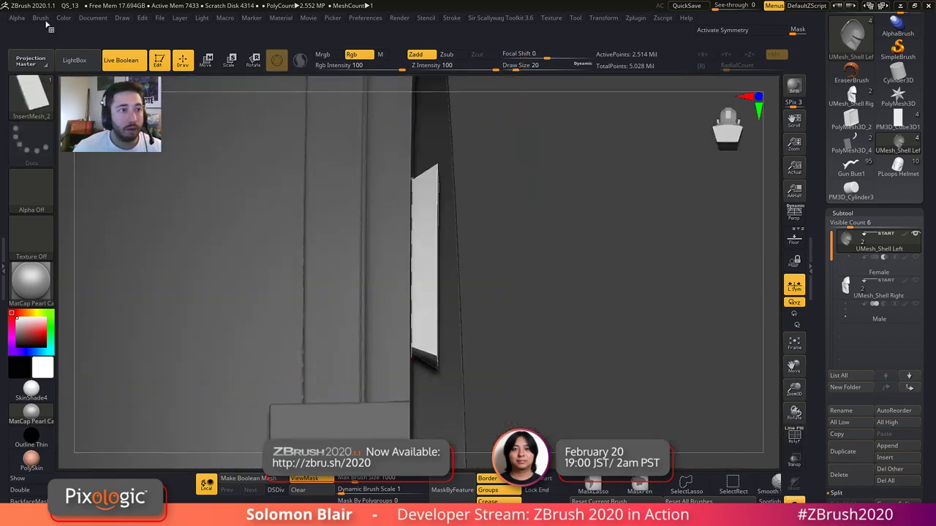
click(40, 18)
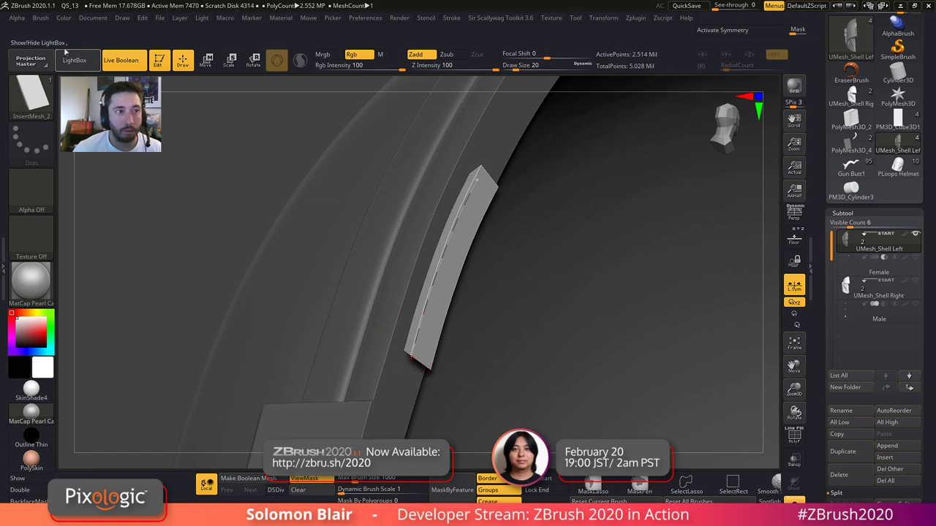
click(41, 18)
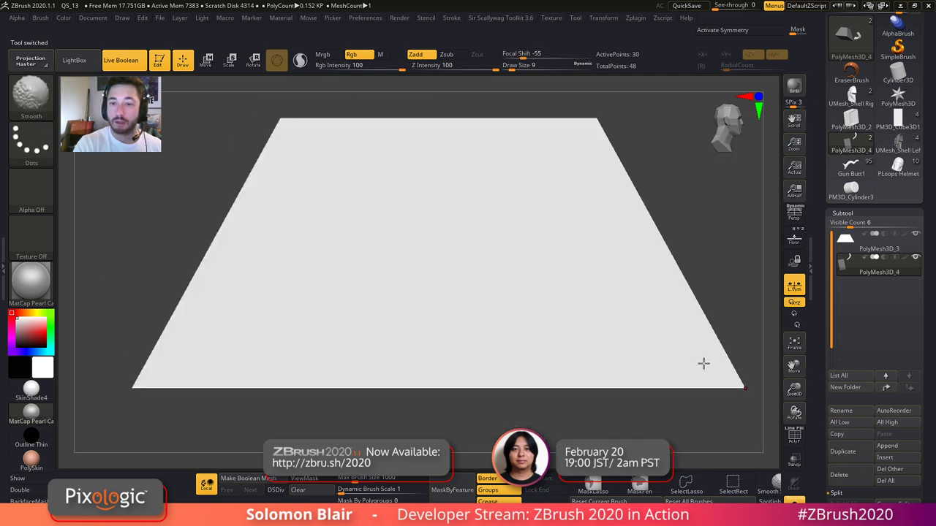
- Duplicate the PolyMesh3D_4 block, delete the PolyMesh3D_3 subtool, and make the copy active
key(shift+f)
mouse_move(611, 322)
alt+right_down()
mouse_move(536, 335)
mouse_move(559, 274)
alt+right_up()
click(845, 452)
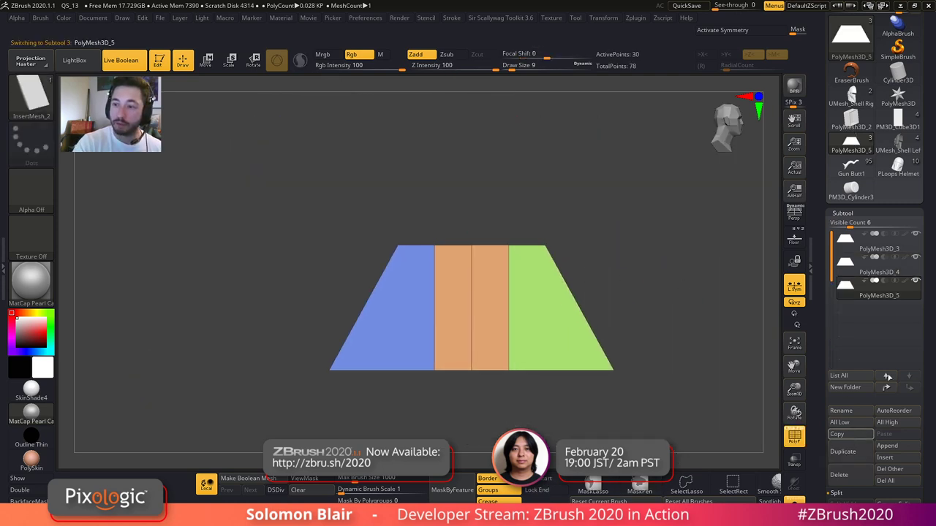
click(847, 475)
click(847, 273)
key(shift+f)
key(shift+f)
- Centre the gizmo on the copied block and scale it slightly so one block nests inside the other, checking with transparency
key(w)
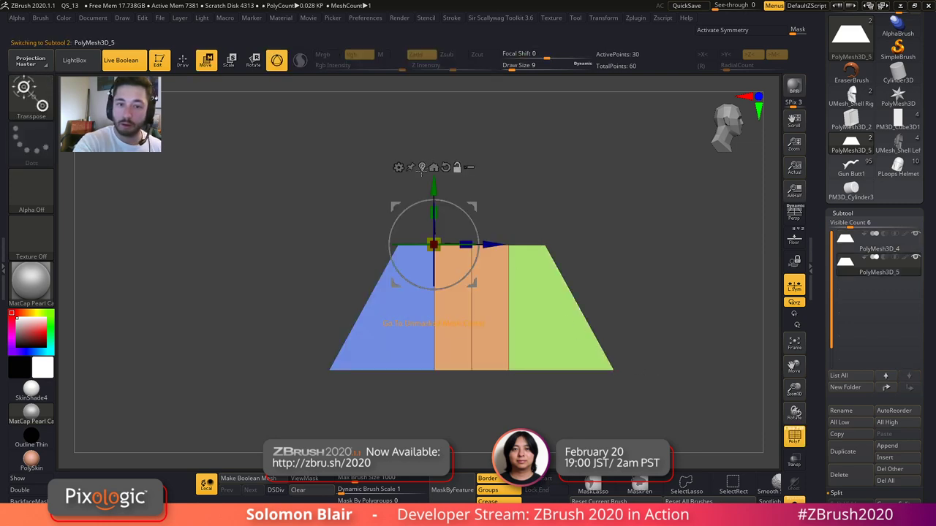
click(422, 168)
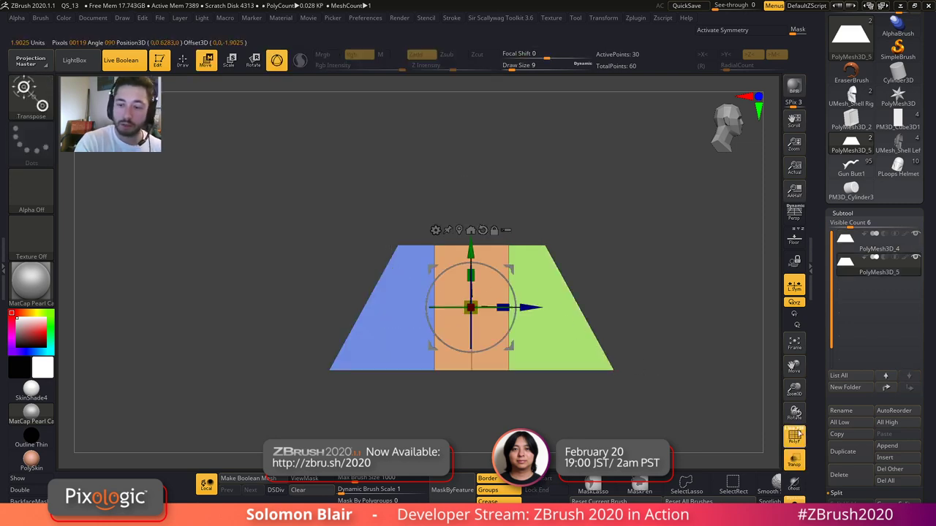
key(f)
key(shift+f)
key(shift+f)
drag(452, 261, 458, 256)
click(795, 438)
click(795, 502)
right_drag(536, 305, 593, 313)
shift+right_drag(579, 226, 572, 207)
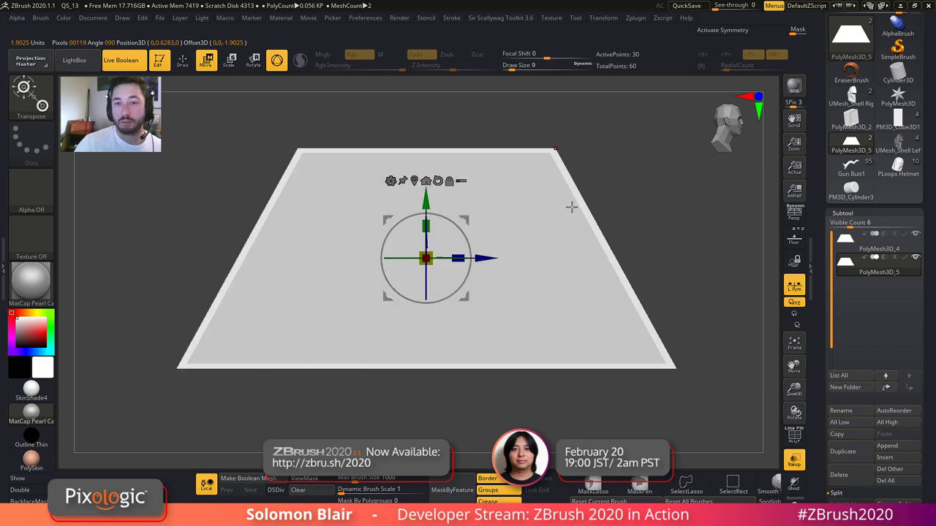
- Return to drawing mode with transparency off and polyframe on, view the block from above, and set the draw size to 299
key(shift+f)
key(q)
key(shift+f)
key(shift+f)
alt+right_drag(565, 273, 534, 351)
right_drag(688, 450, 739, 439)
key(shift+f)
click(792, 467)
mouse_move(527, 272)
right_down()
mouse_move(468, 285)
mouse_move(468, 344)
right_up()
mouse_move(484, 402)
alt+right_down()
mouse_move(490, 349)
mouse_move(592, 329)
alt+right_up()
key(s)
key(s)
drag(592, 328, 595, 329)
alt+right_drag(594, 329, 589, 340)
key(shift+f)
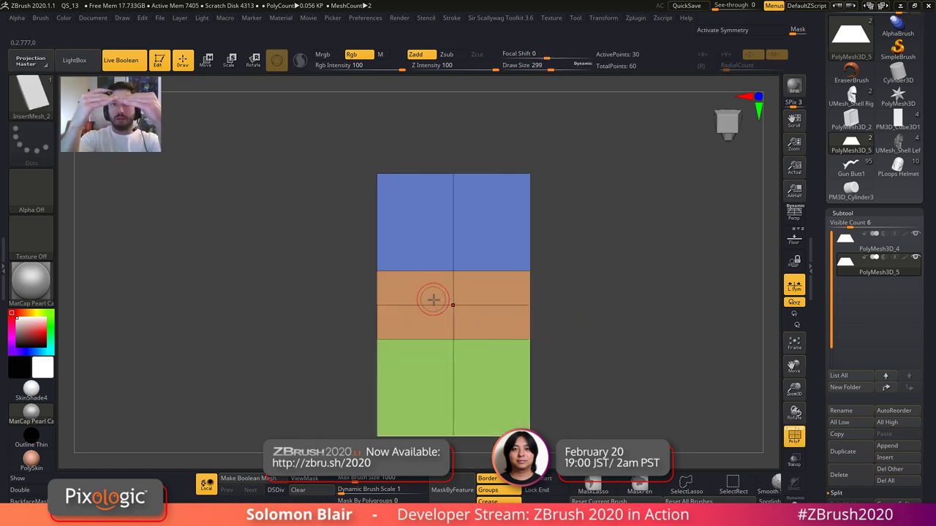
- Create a new InsertMesh brush from the copied block and enable Curve Mode and Tri Parts for it
key(b)
click(288, 502)
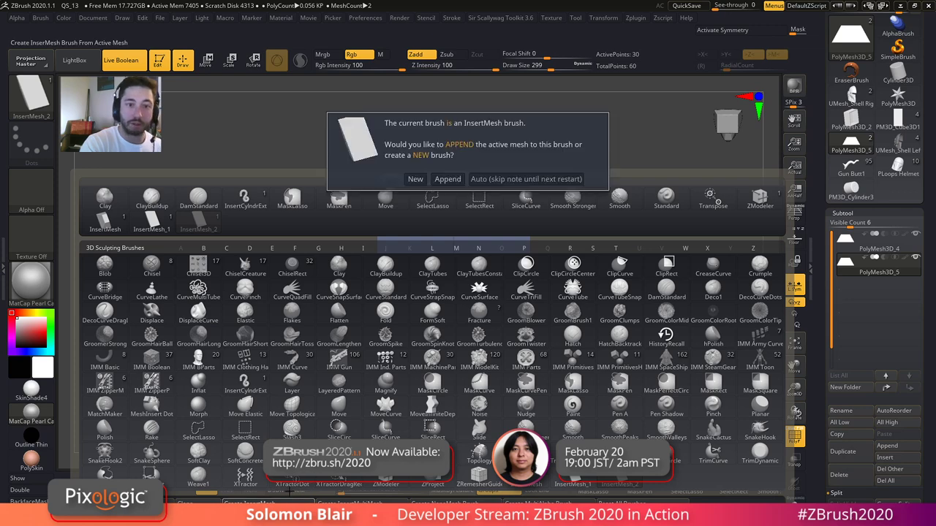
click(414, 180)
click(457, 20)
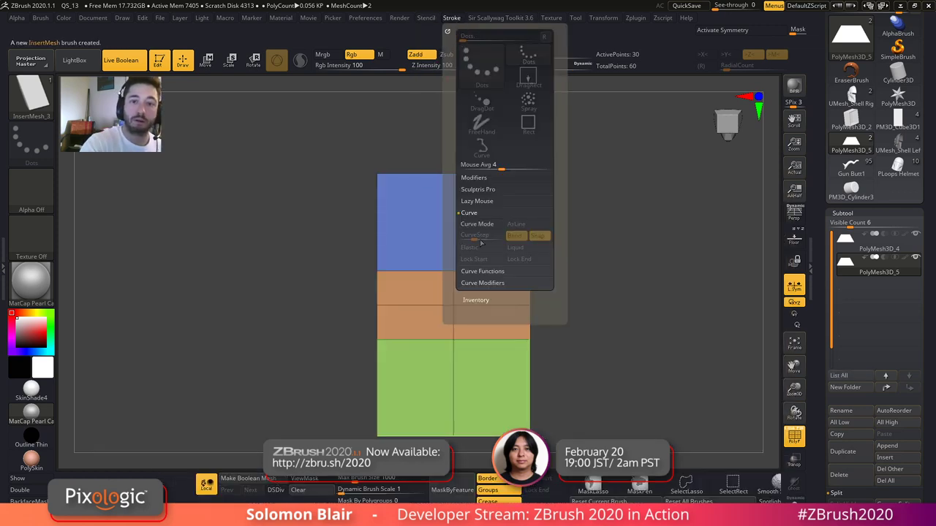
click(40, 17)
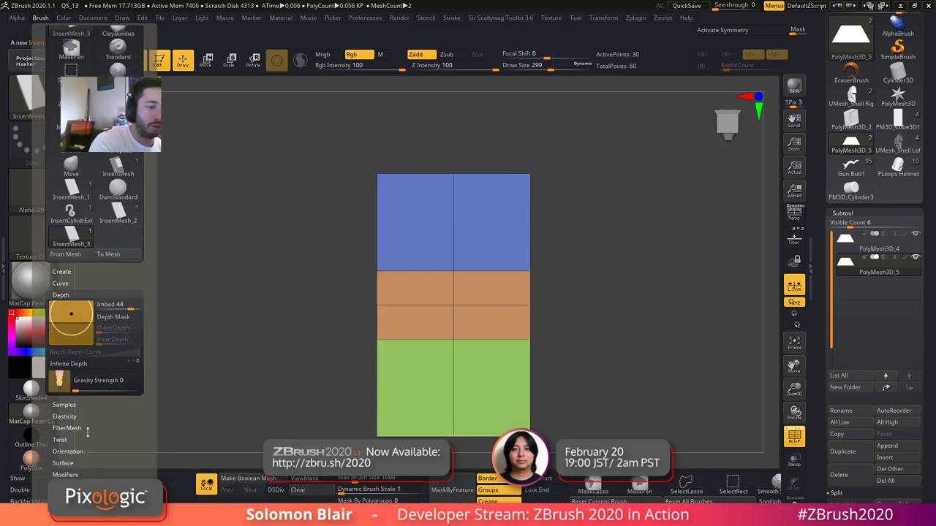
click(73, 474)
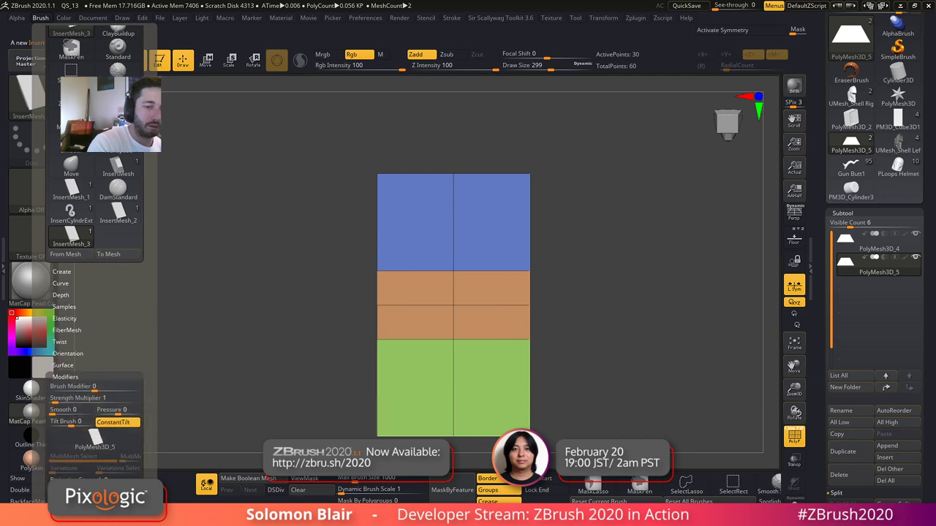
- Try a curve with the InsertMesh_3 brush beside the block at draw size 825, inspect its underside, and undo it
key(s)
drag(488, 308, 516, 307)
alt+right_drag(520, 282, 462, 339)
drag(457, 354, 680, 141)
mouse_move(682, 211)
right_down()
mouse_move(582, 387)
mouse_move(537, 371)
right_up()
ctrl+right_drag(196, 424, 241, 453)
right_drag(647, 343, 628, 329)
mouse_move(629, 329)
ctrl+right_down()
mouse_move(658, 356)
mouse_move(651, 333)
mouse_move(453, 202)
mouse_move(453, 278)
mouse_move(489, 351)
ctrl+right_up()
mouse_move(490, 351)
ctrl+right_down()
mouse_move(503, 383)
mouse_move(574, 366)
mouse_move(483, 369)
ctrl+right_up()
ctrl+right_drag(293, 314, 263, 251)
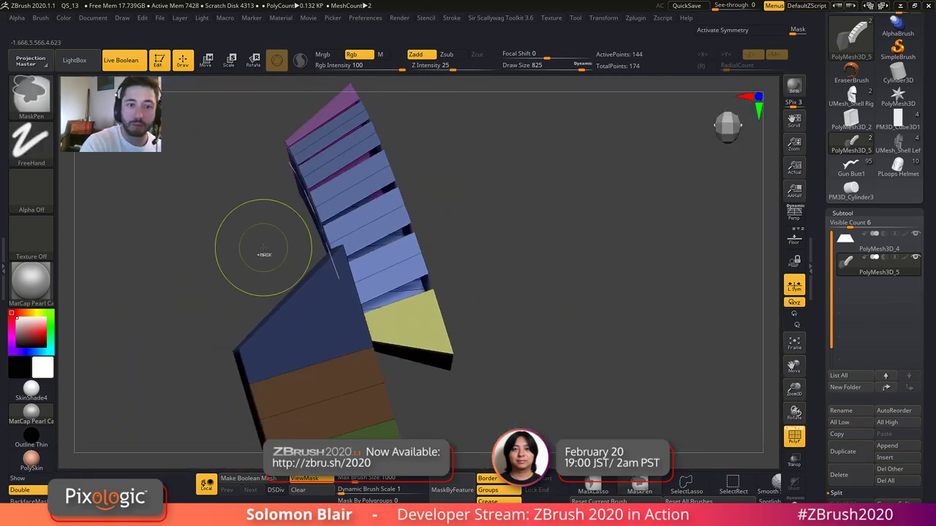
key(ctrl+z)
key(ctrl+z)
- Select the PolyMesh3D_4 subtool and merge it down with PolyMesh3D_5 so both nested blocks form one mesh
mouse_move(296, 322)
ctrl+right_down()
mouse_move(274, 278)
mouse_move(346, 234)
mouse_move(354, 263)
ctrl+right_up()
ctrl+shift+click(369, 175)
ctrl+shift+click(475, 176)
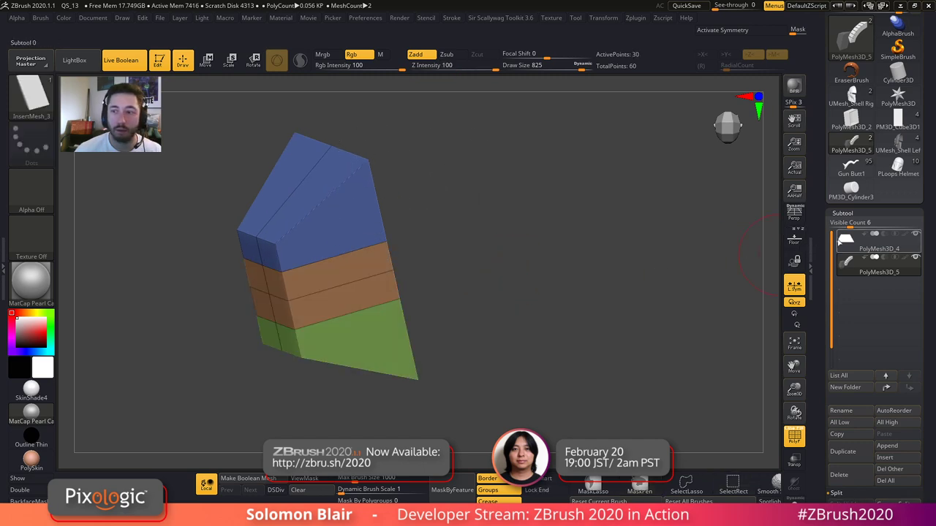
click(844, 246)
click(844, 264)
key(shift+f)
key(shift+f)
click(846, 241)
drag(828, 303, 829, 242)
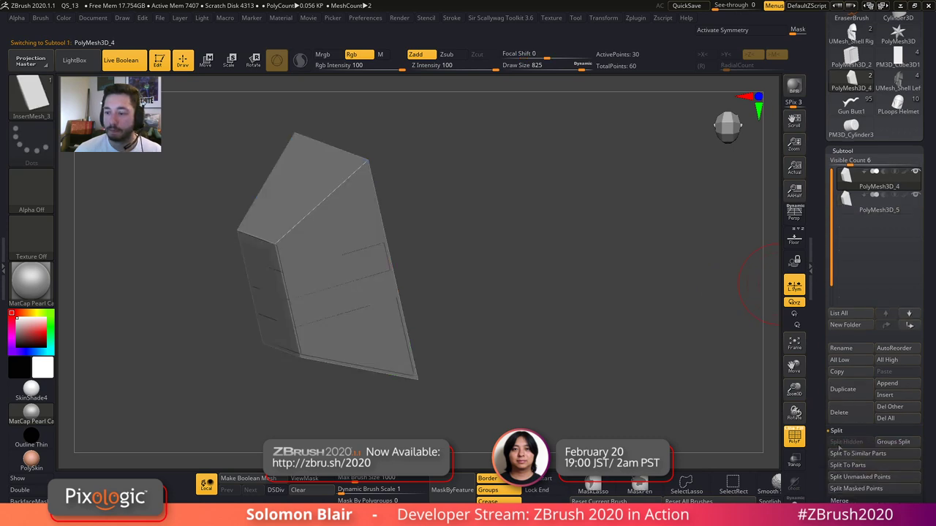
click(841, 501)
click(848, 454)
- Create a new InsertMesh brush from the merged mesh seen from above, with Curve Mode and Tri Parts enabled
mouse_move(543, 347)
mouse_down()
mouse_move(520, 319)
mouse_move(536, 316)
mouse_up()
key(shift+f)
key(shift+f)
key(s)
key(b)
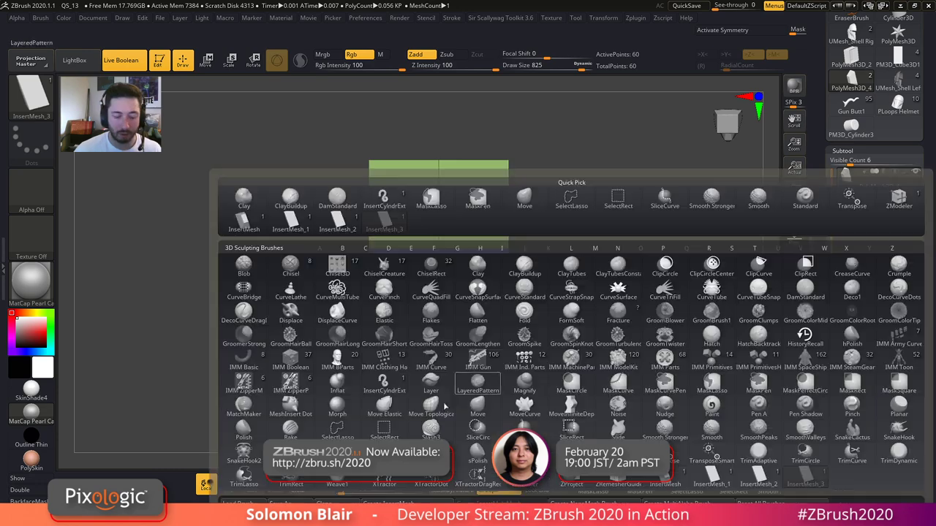
click(406, 502)
click(415, 179)
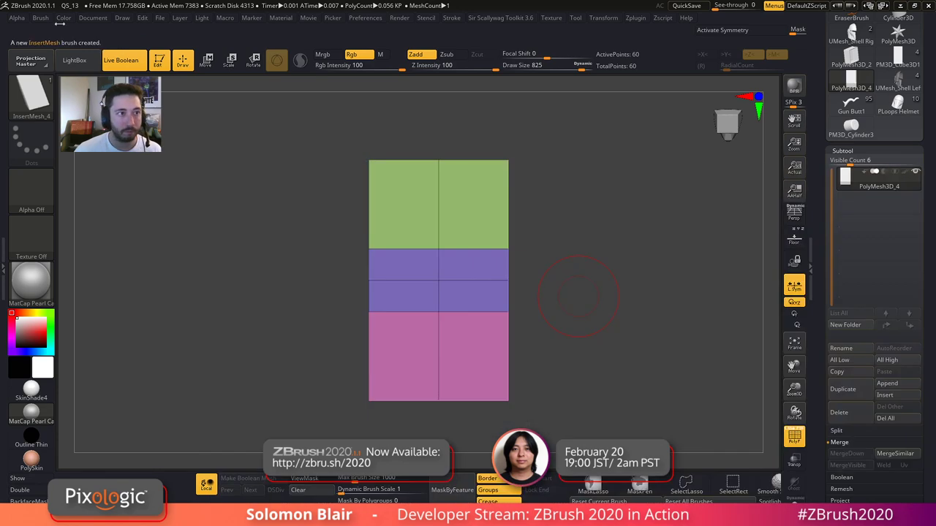
mouse_move(454, 18)
click(474, 224)
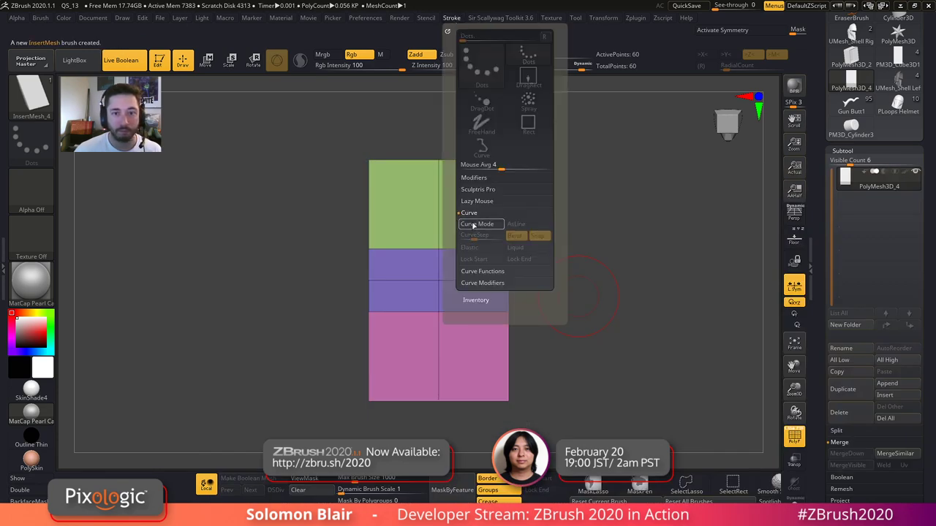
mouse_move(41, 18)
drag(83, 432, 92, 359)
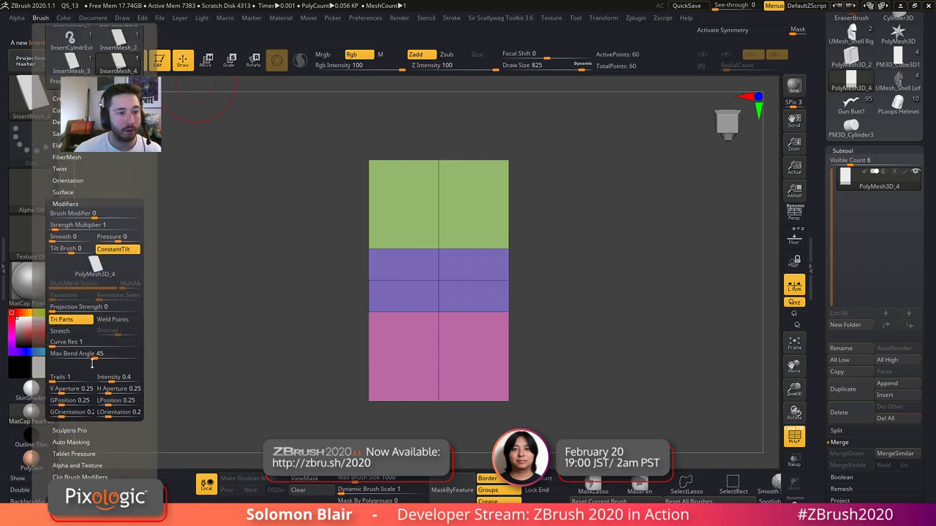
- Draw a curve with the InsertMesh_4 brush beside the block and inspect its segments with double-sided display on
alt+right_drag(413, 312, 319, 367)
drag(406, 310, 601, 139)
right_drag(590, 251, 501, 353)
click(35, 492)
ctrl+right_drag(470, 255, 609, 236)
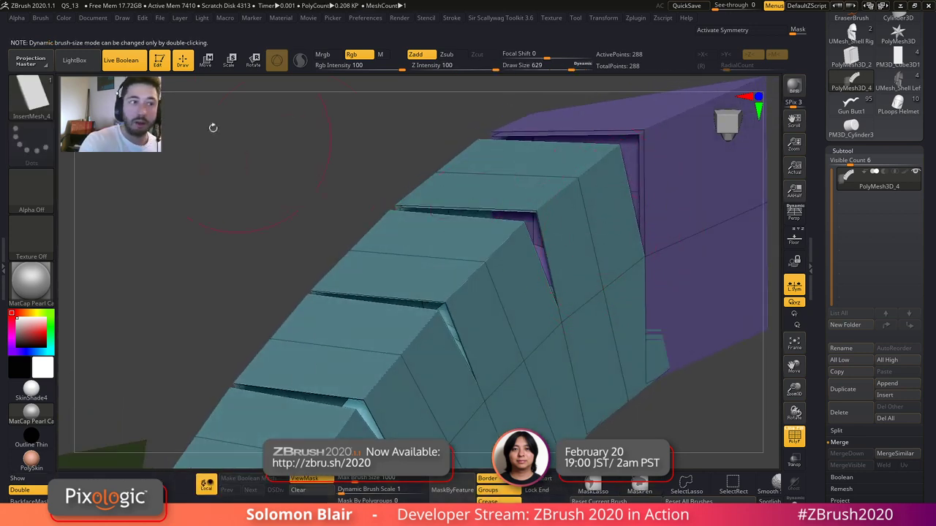
- Enable Weld Points for the InsertMesh_4 brush, undo the unwelded strip, and regenerate it along the same curve
click(40, 18)
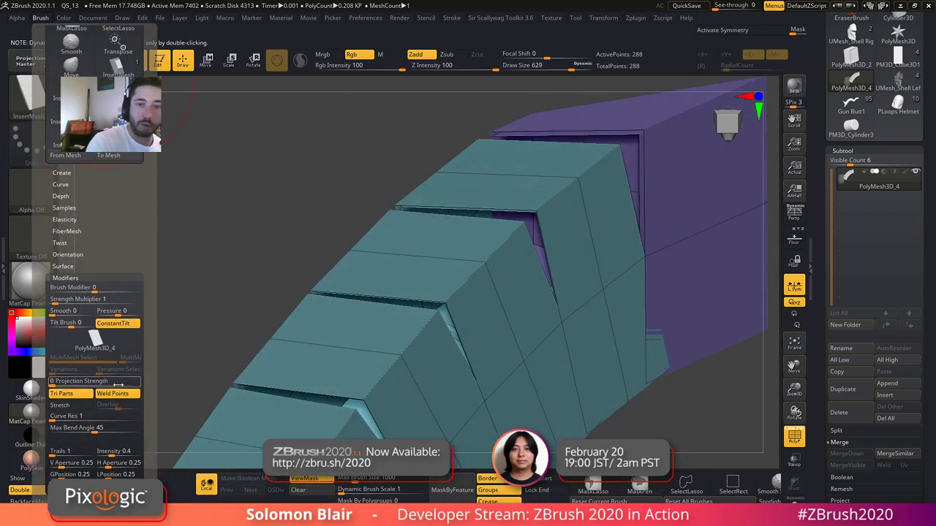
ctrl+right_drag(624, 229, 650, 248)
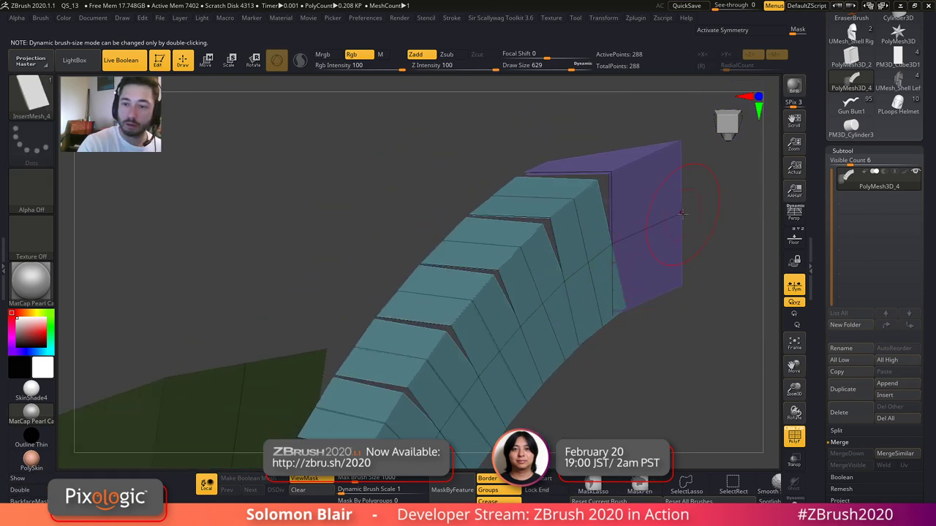
key(ctrl+z)
alt+right_drag(567, 267, 512, 256)
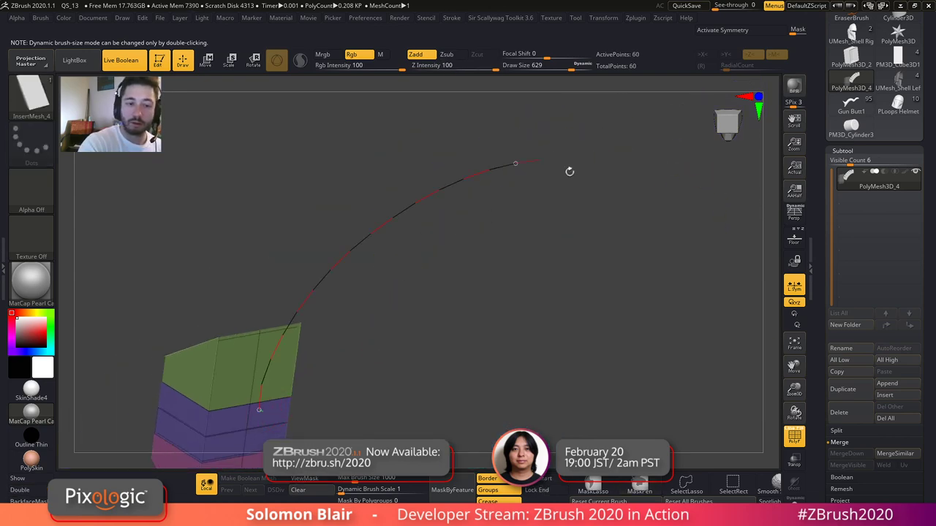
drag(553, 160, 560, 160)
mouse_move(677, 322)
right_down()
mouse_move(620, 341)
mouse_move(563, 345)
mouse_move(516, 335)
right_up()
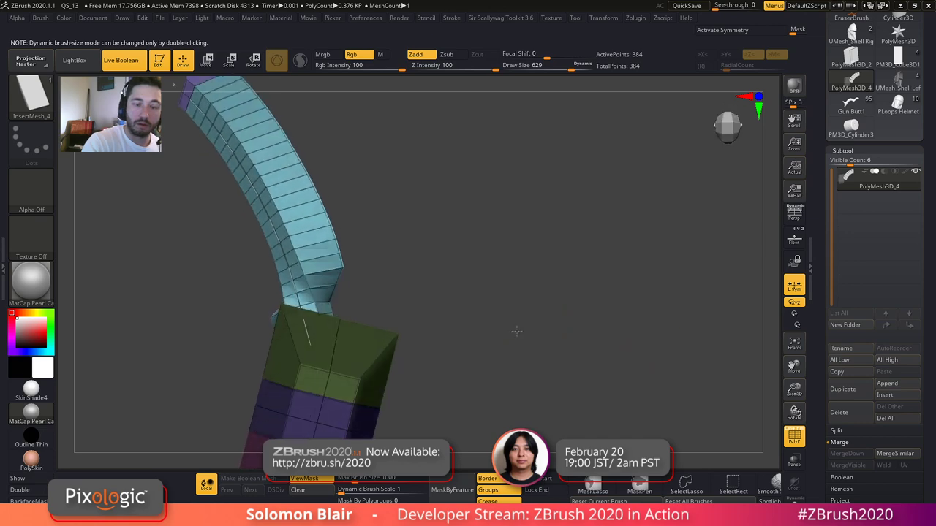
- Examine the welded curve strip up close with polyframe off and on
key(shift+f)
key(shift+f)
alt+right_drag(468, 260, 601, 402)
ctrl+right_drag(533, 277, 628, 388)
ctrl+right_drag(439, 278, 464, 256)
key(f)
alt+right_drag(463, 256, 524, 365)
ctrl+right_drag(502, 403, 448, 285)
- Isolate parts of the welded strip by polygroup and examine the end of its middle section
ctrl+shift+click(411, 193)
ctrl+shift+click(606, 221)
ctrl+shift+drag(583, 210, 640, 299)
alt+right_drag(640, 300, 615, 255)
ctrl+shift+click(610, 246)
right_drag(470, 243, 465, 182)
right_drag(465, 182, 504, 293)
mouse_move(504, 293)
ctrl+right_down()
mouse_move(503, 274)
mouse_move(472, 245)
mouse_move(523, 327)
ctrl+right_up()
ctrl+right_drag(523, 326, 470, 320)
ctrl+shift+click(518, 227)
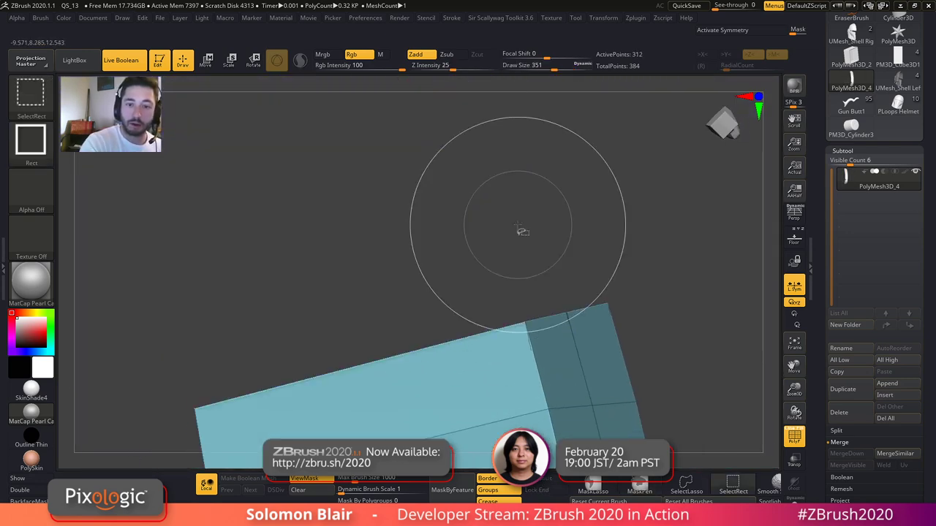
- Reduce the visible strip to its end cap and adjoining segment, with double-sided display turned on
ctrl+shift+drag(666, 253, 687, 297)
right_drag(675, 297, 720, 307)
click(20, 491)
right_drag(504, 344, 621, 292)
ctrl+shift+click(680, 254)
mouse_move(647, 255)
right_down()
mouse_move(631, 217)
mouse_move(485, 229)
mouse_move(488, 253)
mouse_move(510, 236)
mouse_move(531, 277)
right_up()
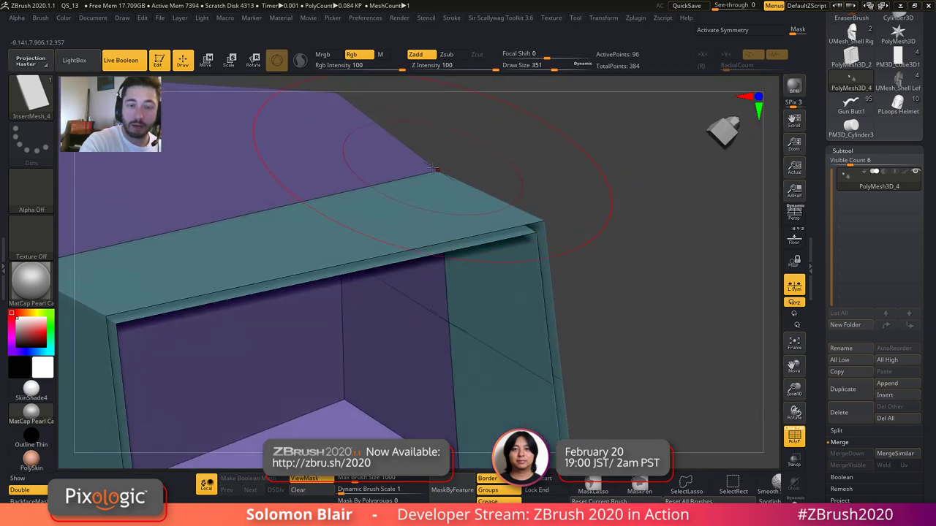
- Set the draw size to 149 and examine the joint between the end cap and the adjoining segment up close
alt+right_drag(433, 170, 472, 233)
key(s)
drag(487, 247, 469, 247)
mouse_move(470, 247)
right_down()
mouse_move(506, 256)
mouse_move(551, 292)
mouse_move(468, 247)
right_up()
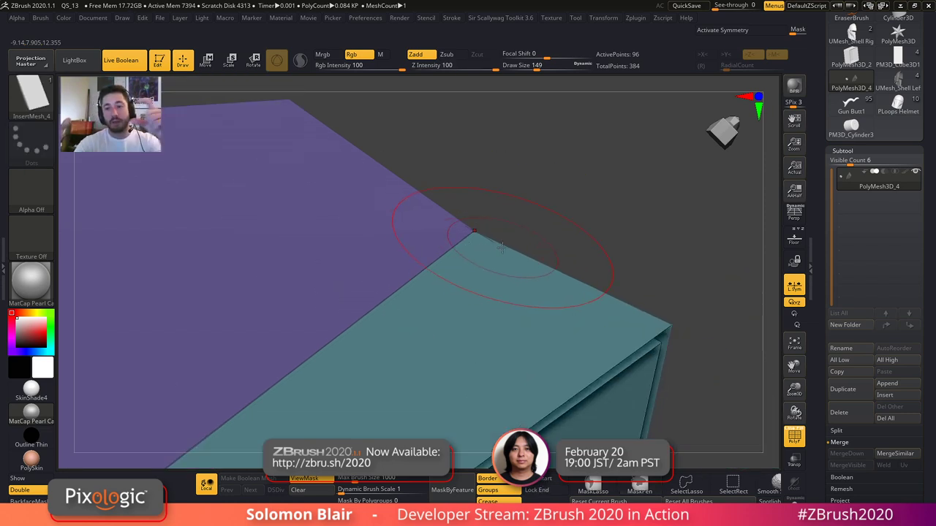
- Hide parts of the end cap and adjoining segment by polygroup and rectangular selection to examine the inside of the joint
right_drag(502, 249, 531, 247)
ctrl+shift+click(600, 208)
ctrl+right_drag(539, 202, 475, 207)
ctrl+shift+click(367, 213)
ctrl+shift+click(316, 222)
ctrl+right_drag(312, 221, 251, 222)
ctrl+shift+drag(252, 223, 308, 329)
ctrl+shift+drag(296, 234, 336, 293)
mouse_move(440, 303)
alt+right_down()
mouse_move(458, 320)
mouse_move(501, 326)
mouse_move(377, 332)
alt+right_up()
- Move back and forth through the edit history to compare the segment with and without its outer end section
key(ctrl+z)
key(ctrl+shift+z)
ctrl+right_drag(294, 284, 275, 312)
key(ctrl+z)
key(shift+f)
key(shift+f)
ctrl+right_drag(449, 249, 479, 291)
key(ctrl+shift+z)
key(ctrl+shift+z)
key(ctrl+shift+z)
key(ctrl+shift+z)
key(ctrl+shift+z)
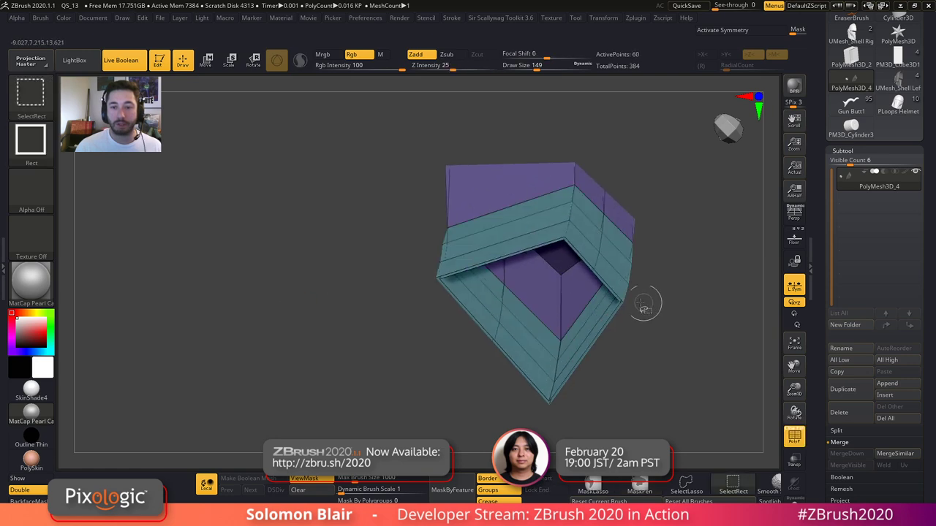
key(ctrl+shift+z)
key(ctrl+shift+z)
key(ctrl+z)
key(ctrl+z)
key(ctrl+z)
key(ctrl+z)
key(ctrl+z)
key(ctrl+z)
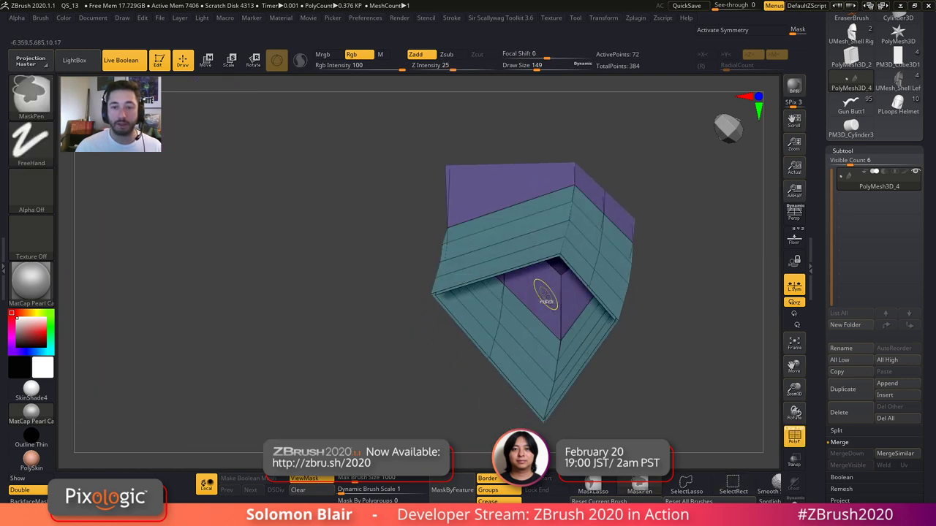
key(ctrl+z)
key(ctrl+shift+z)
key(ctrl+shift+z)
key(ctrl+shift+z)
key(ctrl+shift+z)
key(ctrl+shift+z)
key(ctrl+shift+z)
- Turn polyframe off on the full model and review the insert brush's Tri Parts and Weld Points modifiers
key(shift+f)
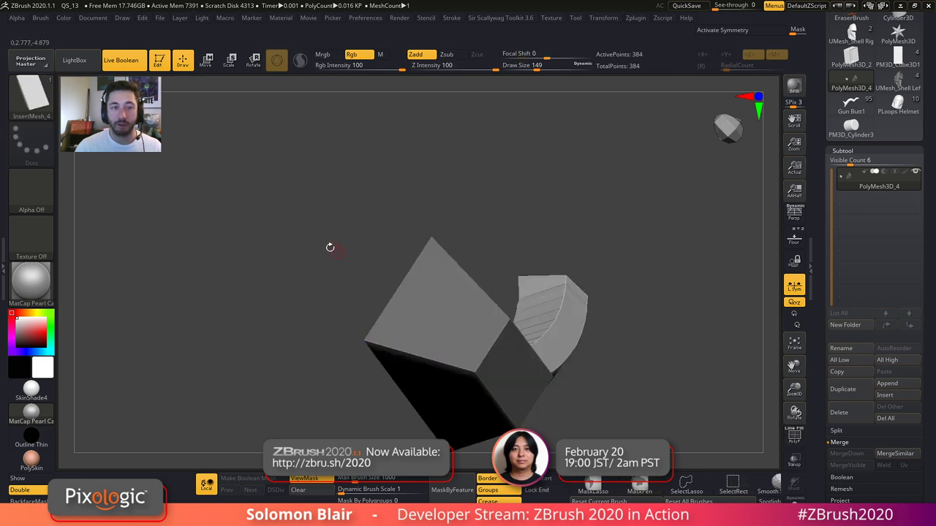
key(ctrl+shift+z)
ctrl+drag(347, 184, 372, 229)
click(40, 19)
drag(95, 460, 97, 288)
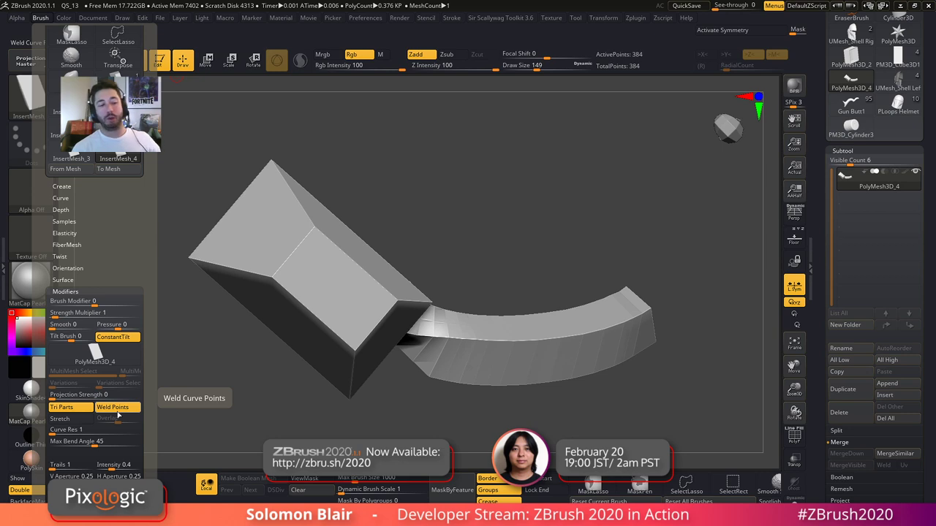
- Review the geometry's Modify Topology options alongside the insert brush's Projection Strength and other modifiers
click(859, 151)
click(854, 162)
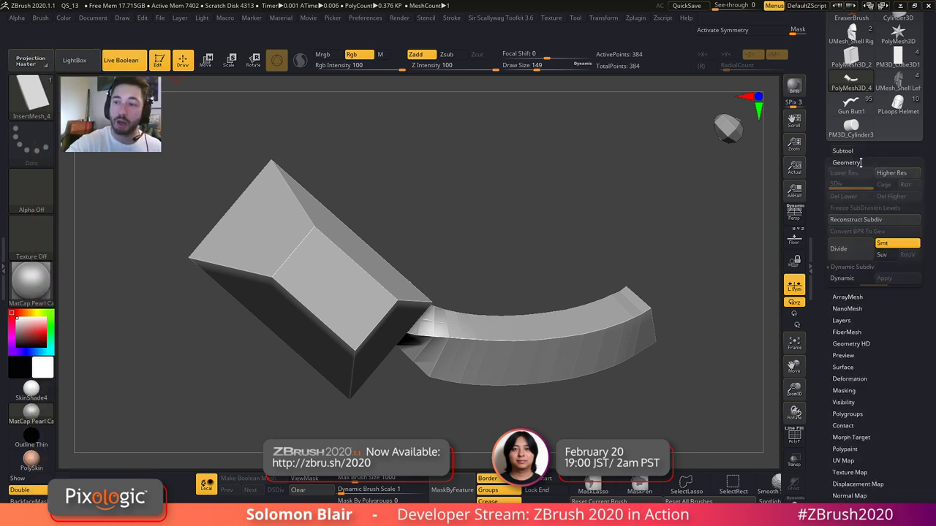
click(870, 408)
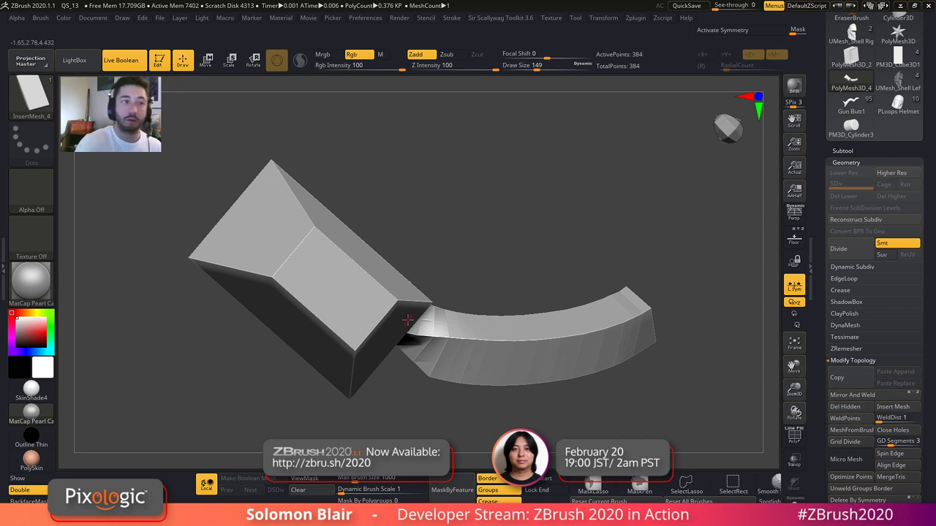
click(40, 21)
drag(149, 395, 148, 214)
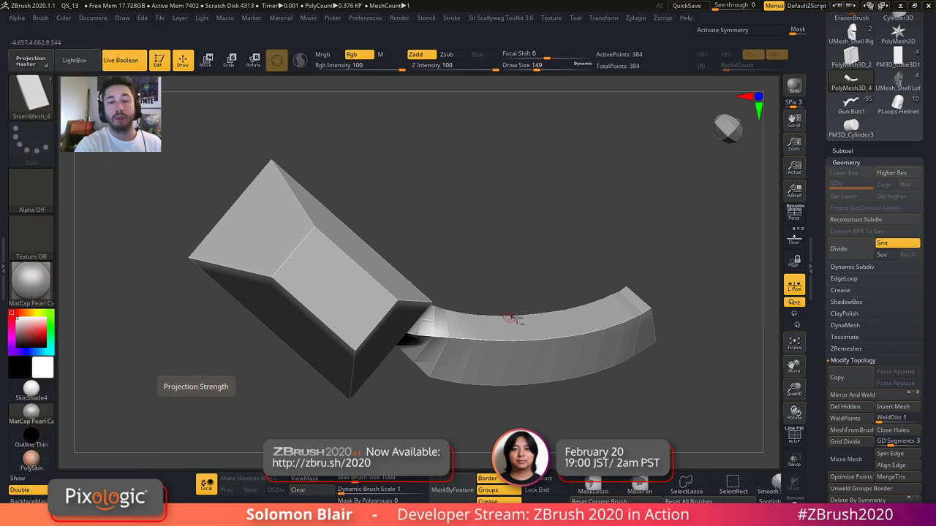
alt+drag(528, 313, 503, 360)
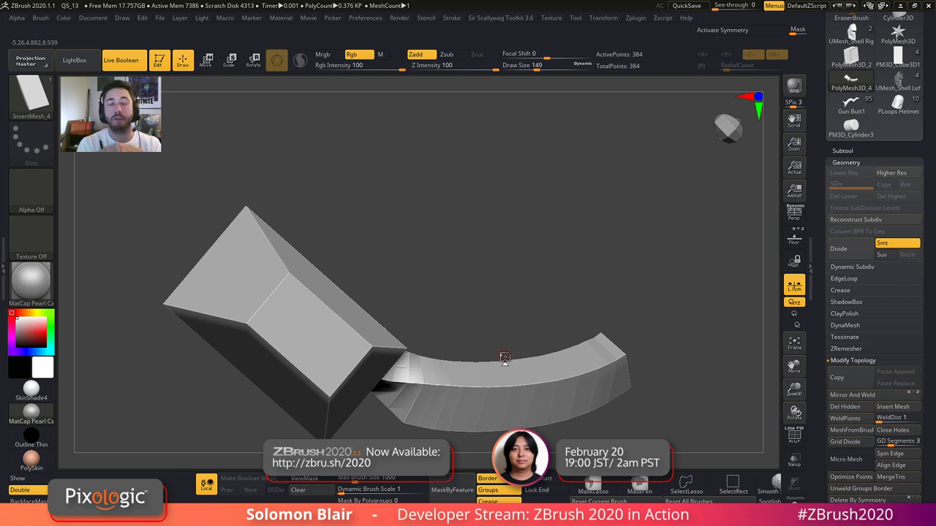
- Display the block and curved strip with polyframe and set the draw size to 344
key(shift+f)
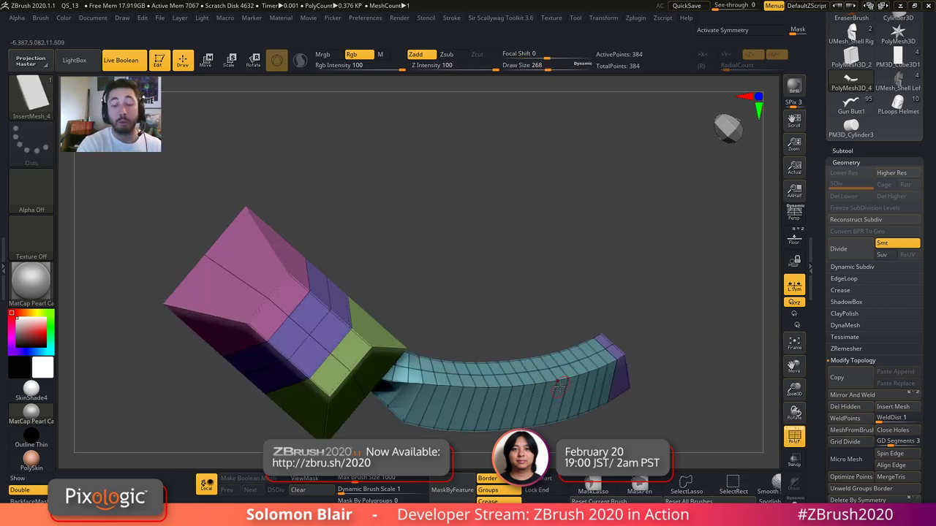
key(s)
drag(548, 388, 554, 388)
key(b)
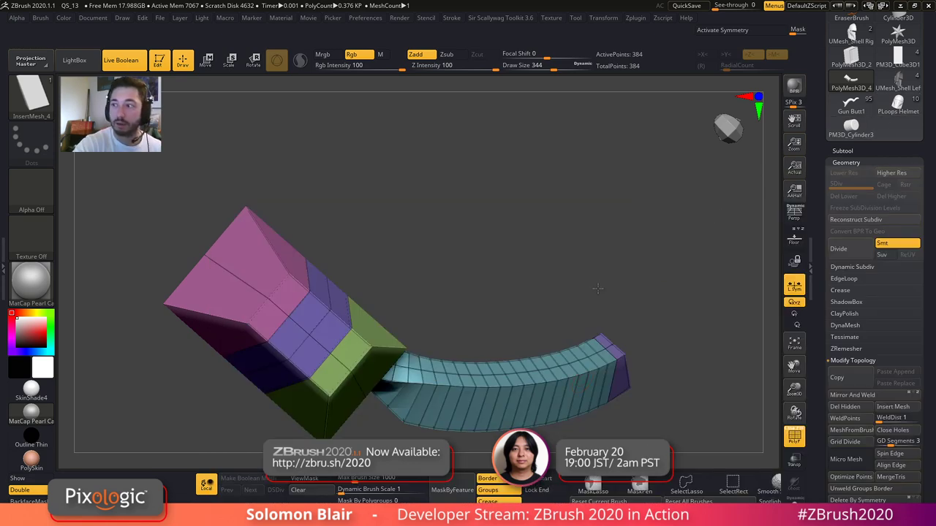
drag(597, 289, 566, 296)
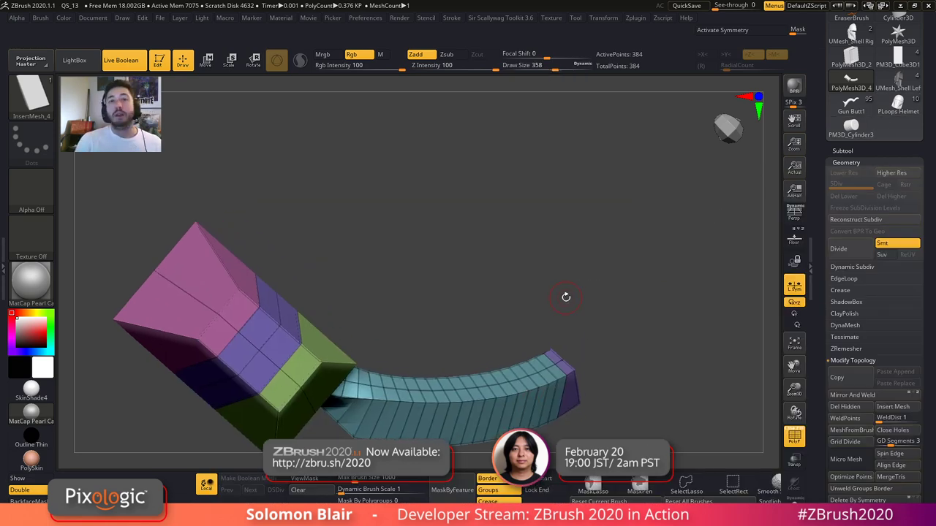
- Isolate the block's green end polygroup and vary how much of the mesh around it is visible
mouse_move(407, 310)
alt+right_down()
mouse_move(459, 292)
mouse_move(424, 322)
alt+right_up()
key(s)
ctrl+shift+click(337, 326)
key(ctrl+shift+x)
key(ctrl+shift+x)
mouse_move(415, 267)
mouse_down()
mouse_move(490, 313)
mouse_move(476, 263)
mouse_move(409, 243)
mouse_move(301, 252)
mouse_up()
- Switch to the PLoops Helmet model and view it up close with polyframe off
key(ctrl+shift+s)
key(h)
drag(423, 259, 522, 318)
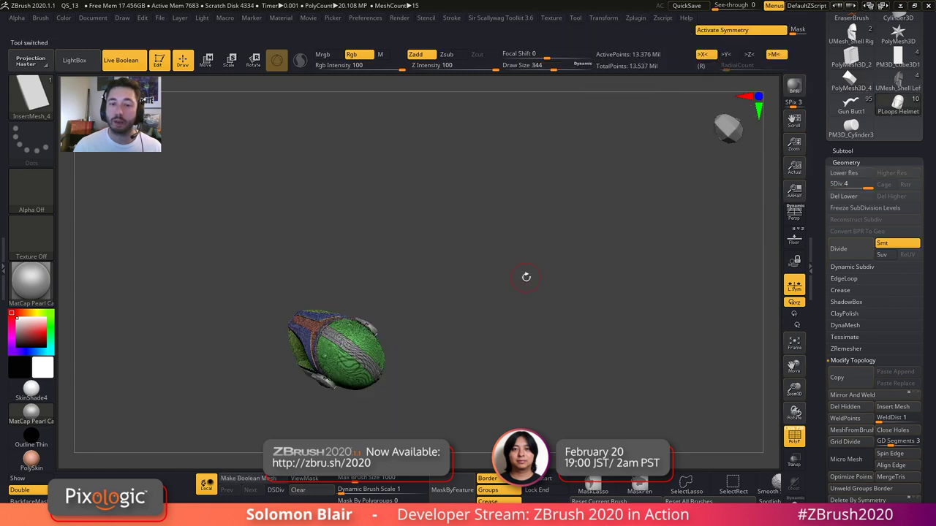
ctrl+right_drag(461, 283, 582, 325)
key(shift+f)
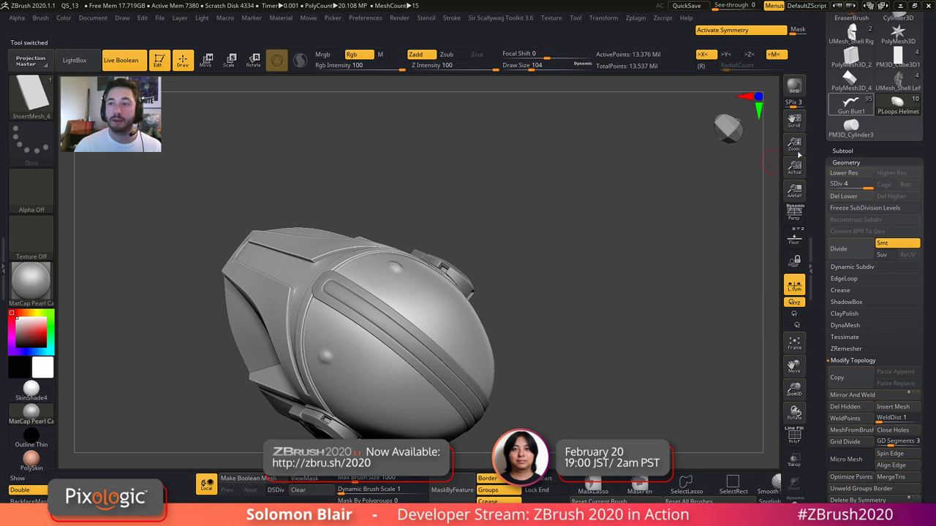
- Load the Gun Butt1 model and examine the engraved floral ornament on the butt from the side
click(851, 104)
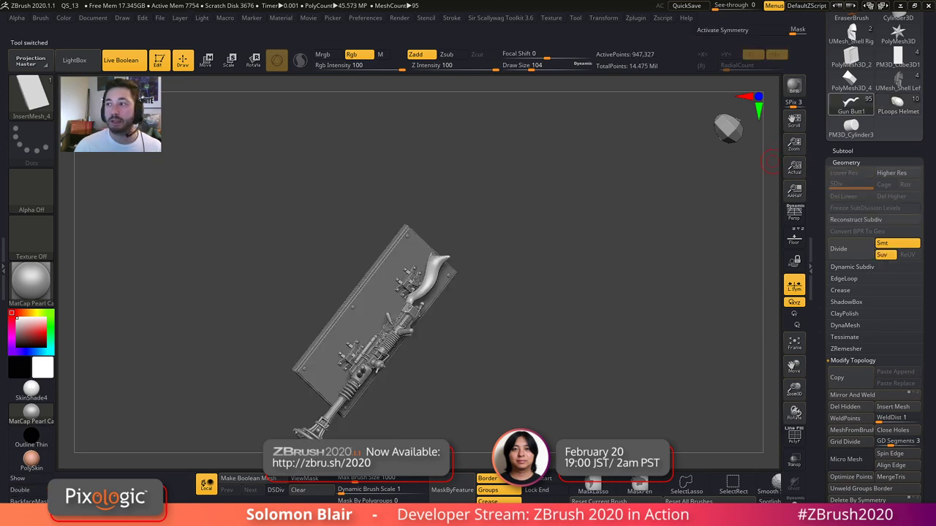
right_drag(585, 325, 567, 299)
drag(626, 437, 578, 357)
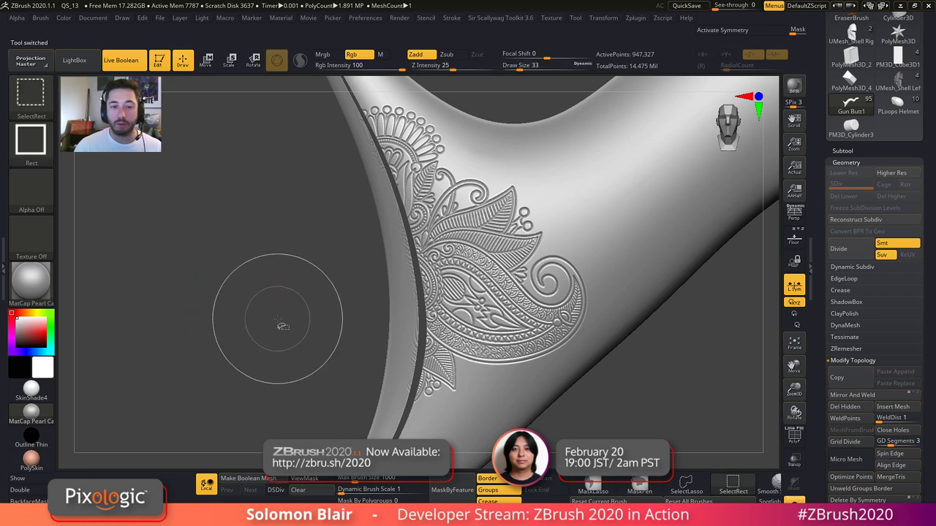
ctrl+shift+click(275, 310)
key(shift+f)
key(shift+f)
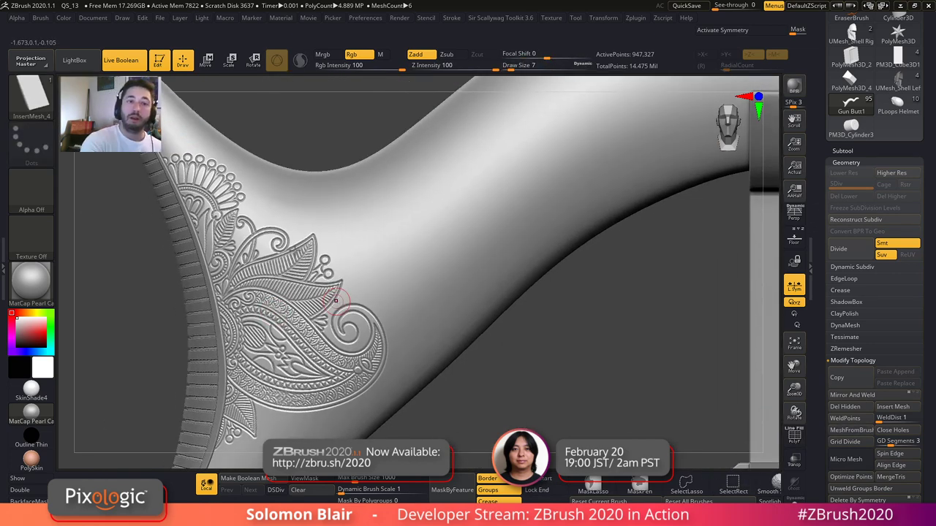
- Make the gun body the active subtool and view the matching engraved ornament at its rear end
alt+right_drag(301, 300, 341, 380)
alt+right_drag(557, 232, 563, 111)
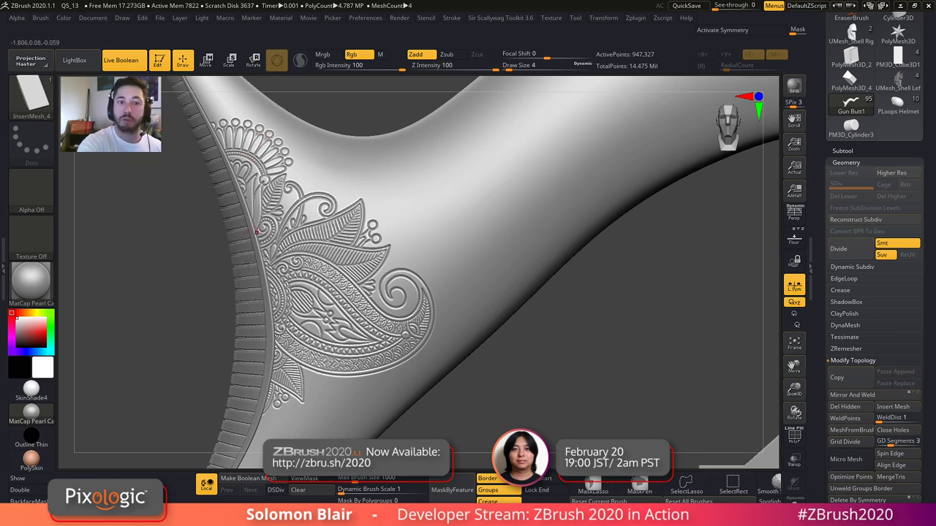
alt+right_drag(435, 361, 430, 260)
alt+right_drag(585, 342, 444, 367)
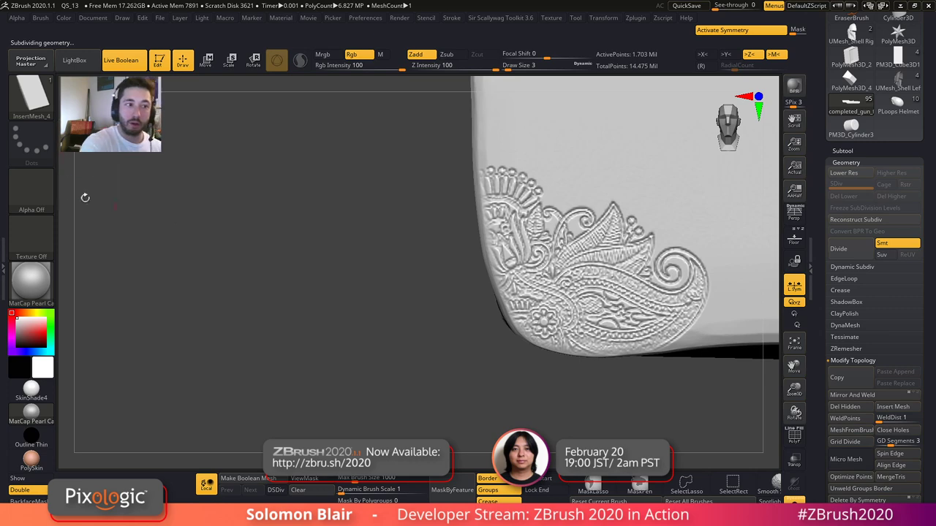
- Choose the Standard brush with the DragRect stroke and Alpha 23, and stamp it above the gun body's ornament
key(b)
key(s)
key(t)
click(32, 141)
click(32, 141)
click(133, 155)
click(31, 186)
click(138, 286)
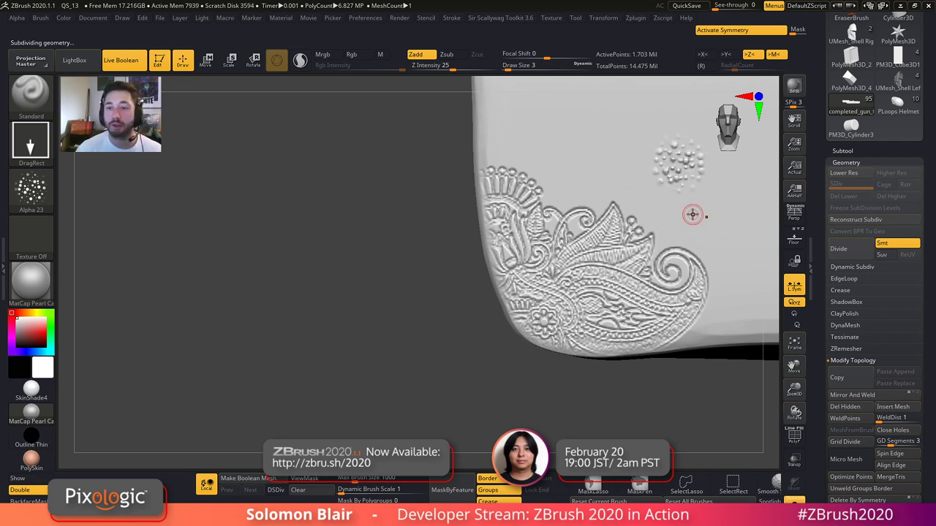
- Undo the dotted alpha stamp on the gun body
alt+drag(455, 278, 461, 275)
key(ctrl)
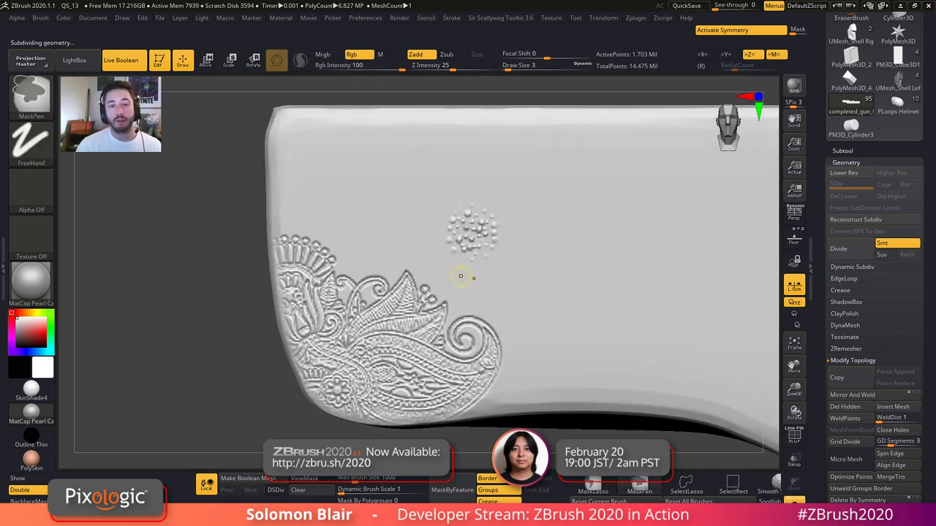
key(ctrl+z)
- Check the mesh density of the engraved gun body with polyframe on and off
mouse_move(399, 351)
ctrl+right_down()
mouse_move(432, 315)
mouse_move(424, 322)
ctrl+right_up()
key(shift)
key(shift+f)
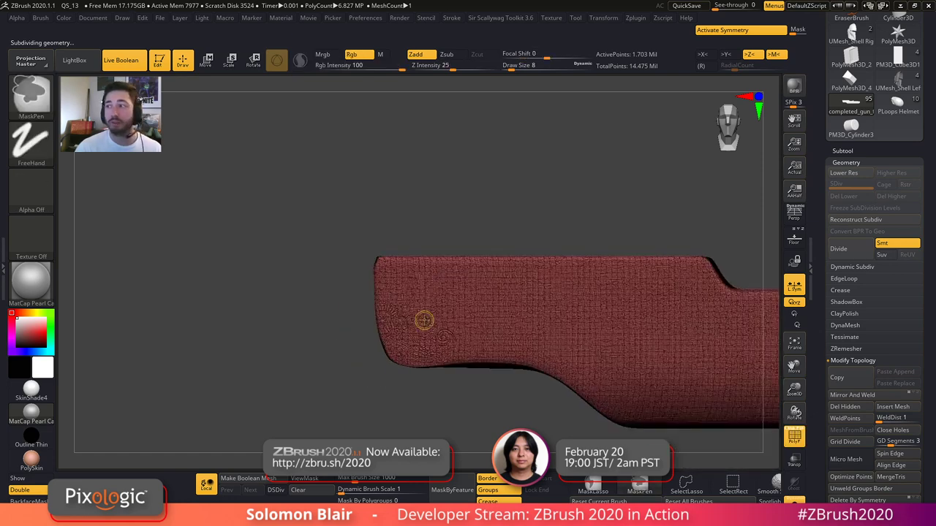
key(shift+f)
- Bring all gun parts back into view and frame the rifle from the butt to its mid-section
key(ctrl+shift+s)
key(s)
drag(405, 330, 413, 330)
mouse_move(407, 318)
alt+right_down()
mouse_move(383, 305)
mouse_move(410, 315)
mouse_move(300, 318)
alt+right_up()
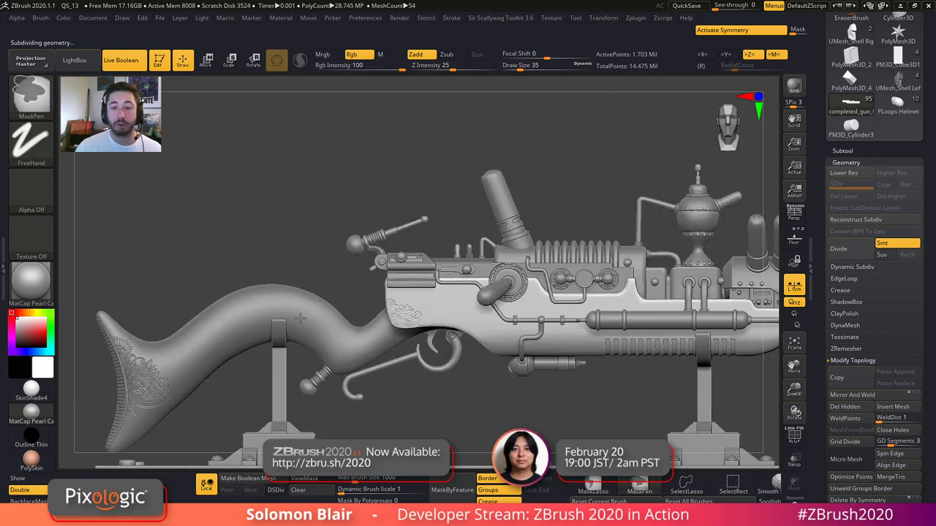
key(ctrl+shift+s)
- Make Gun Butt1 the active subtool and view its engraved ornament and ridged end plate up close
alt+right_drag(85, 405, 356, 306)
ctrl+right_drag(478, 342, 548, 345)
key(s)
drag(399, 349, 382, 350)
mouse_move(380, 351)
ctrl+right_down()
mouse_move(300, 344)
mouse_move(360, 343)
mouse_move(285, 354)
ctrl+right_up()
key(ctrl+shift+s)
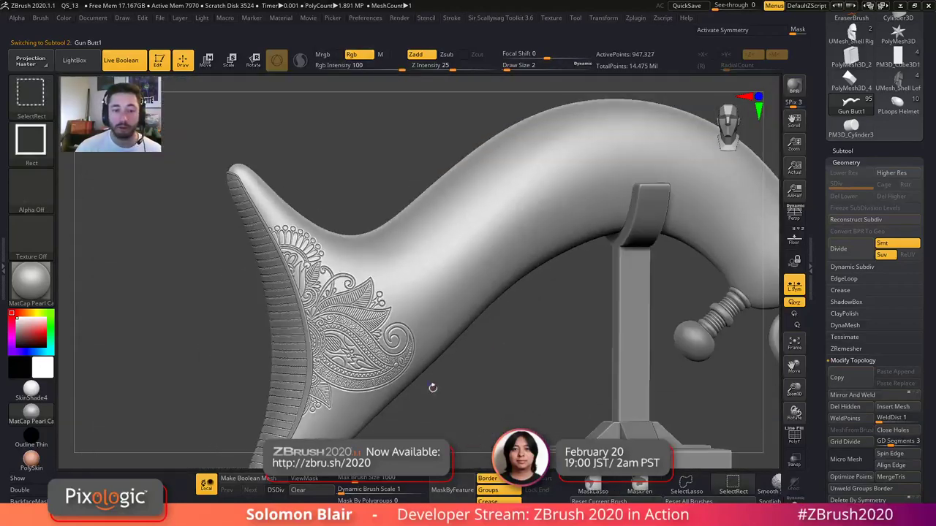
- Review the rifle's details from the curved butt along to the receiver, barrel and display stand
key(s)
drag(431, 399, 443, 399)
alt+right_drag(367, 349, 165, 346)
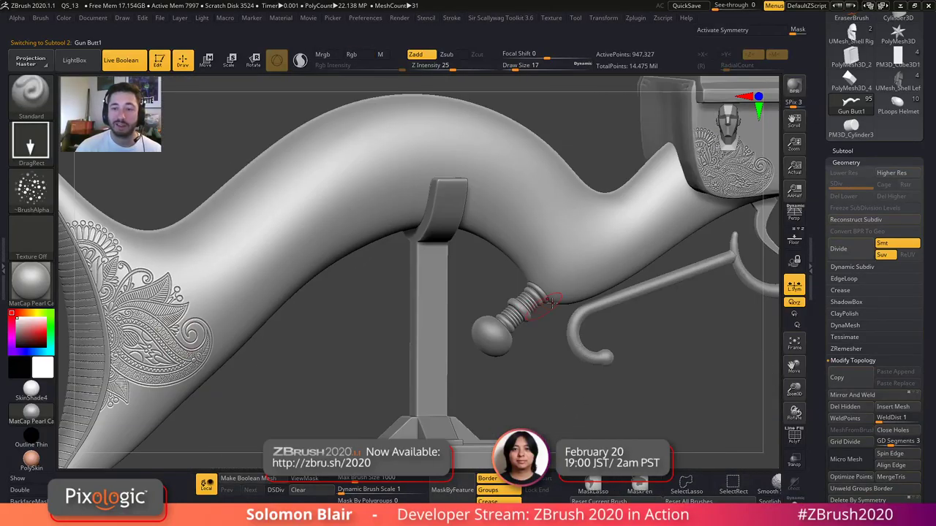
ctrl+right_drag(564, 300, 428, 295)
key(s)
drag(613, 279, 632, 273)
alt+right_drag(633, 272, 371, 292)
alt+right_drag(437, 292, 365, 275)
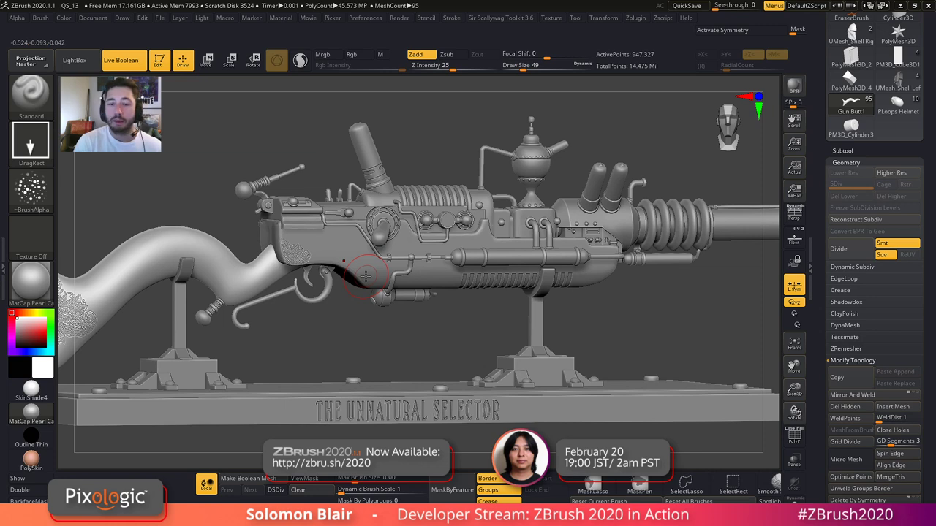
- Adjust the draw size and frame the complete rifle on its stand
ctrl+click(370, 268)
ctrl+click(369, 268)
key(s)
drag(426, 253, 420, 253)
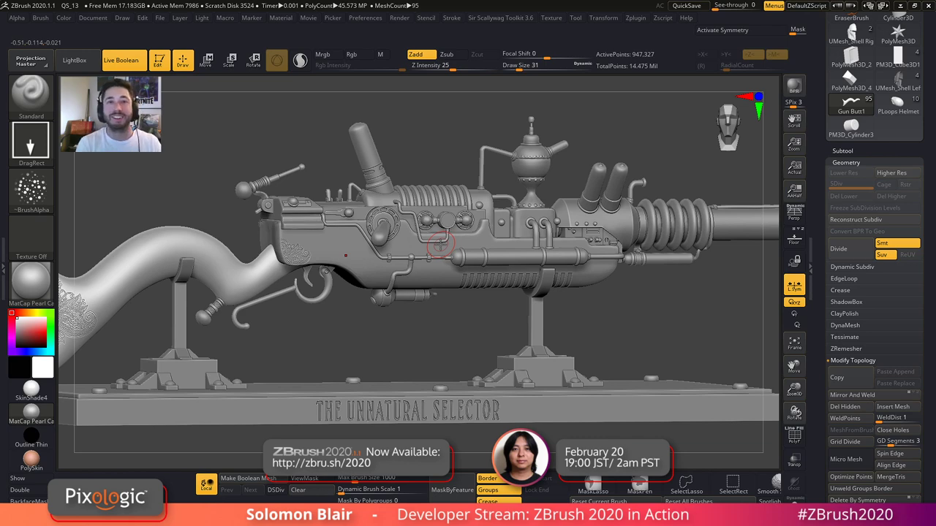
key(s)
drag(503, 251, 509, 250)
alt+drag(581, 319, 577, 400)
ctrl+right_drag(593, 337, 536, 375)
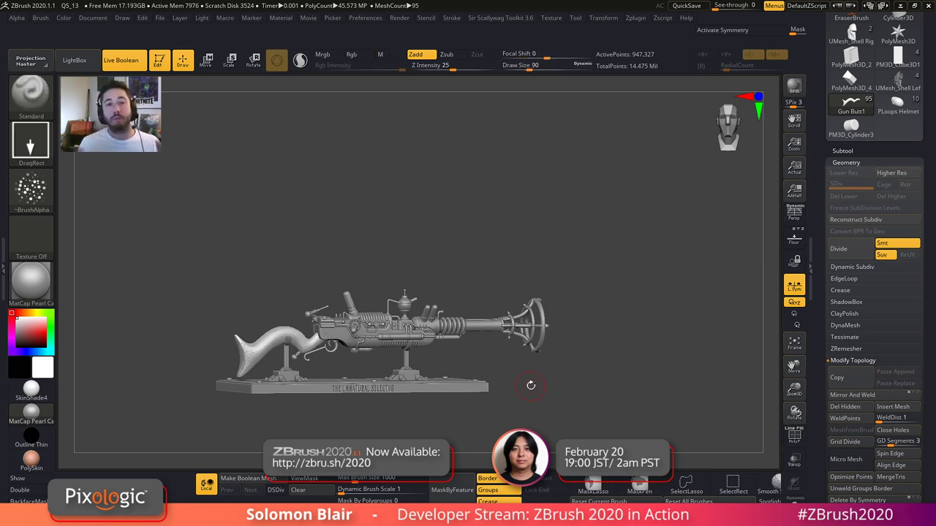
- Set the draw size to 112 and check the complete rifle with polyframe on and off
key(s)
drag(528, 386, 519, 388)
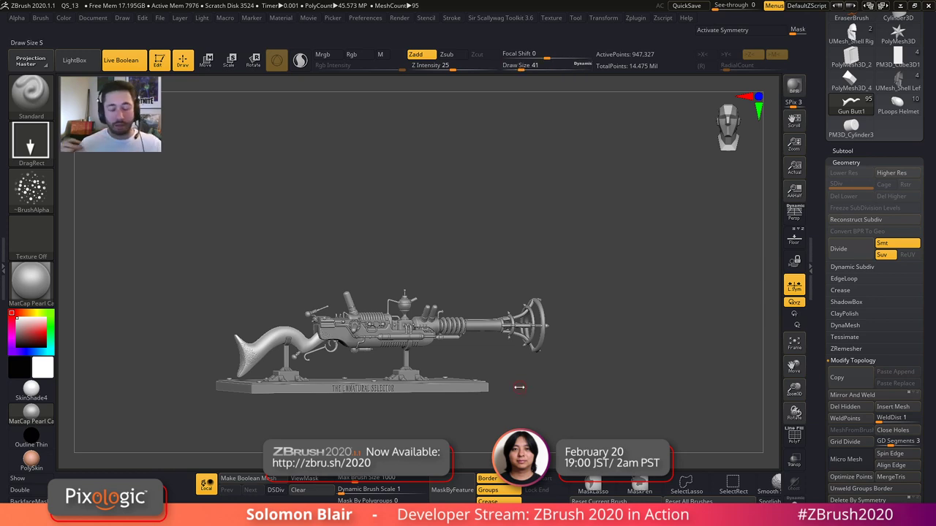
key(s)
key(shift+f)
key(shift+f)
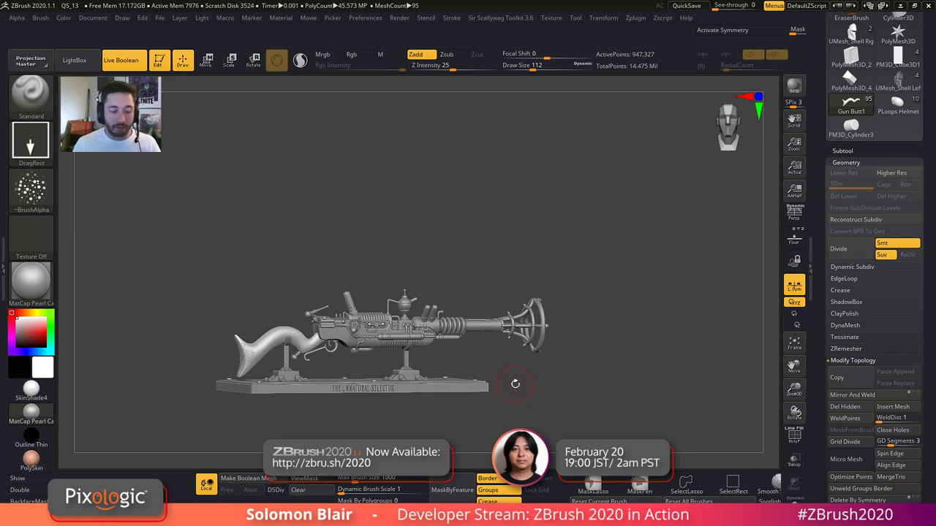
- Switch to base_stand_concept.jpg in Photos, exit drawing mode and set the image to its minimum zoom
key(alt+Tab)
key(alt+Tab)
key(alt+Tab)
key(alt+Tab)
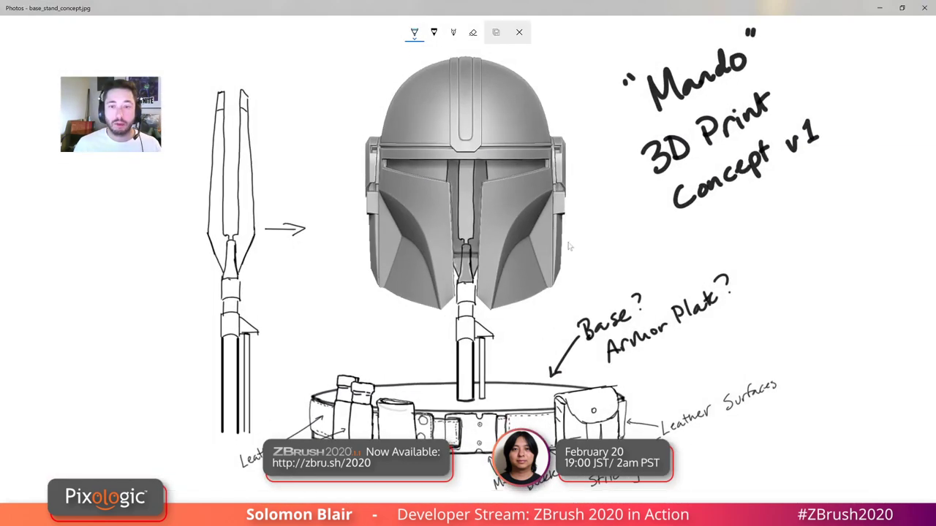
click(519, 32)
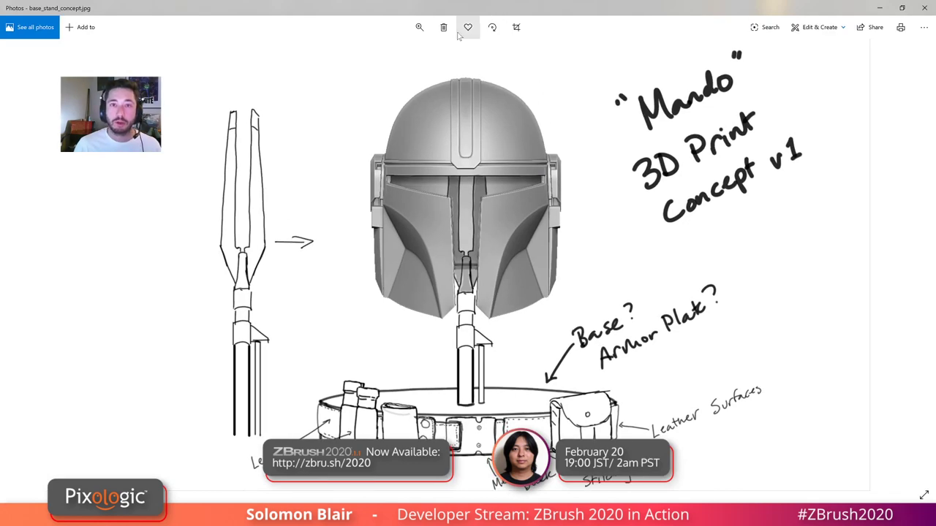
click(420, 28)
drag(422, 53, 336, 62)
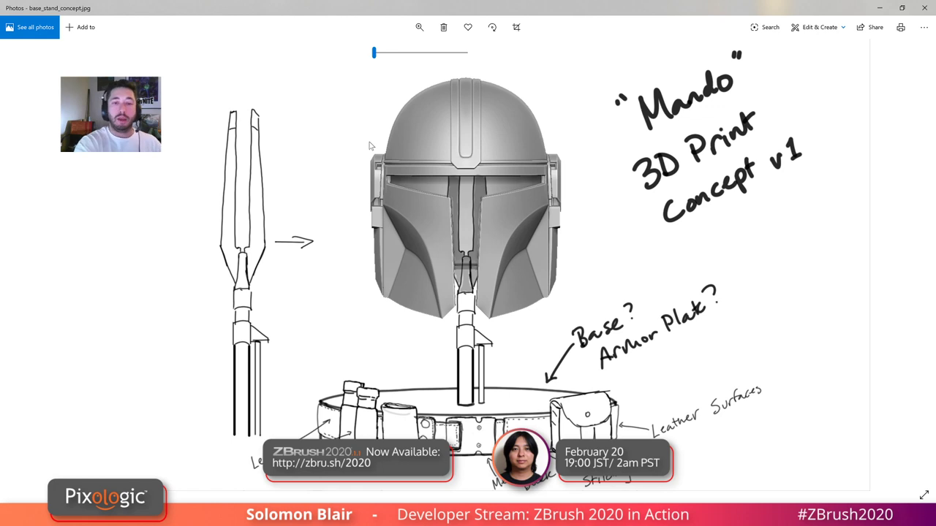
- Leave the concept image's drawing mode again and keep the helmet stand sketch at minimum zoom for viewing
click(370, 142)
click(519, 32)
click(370, 143)
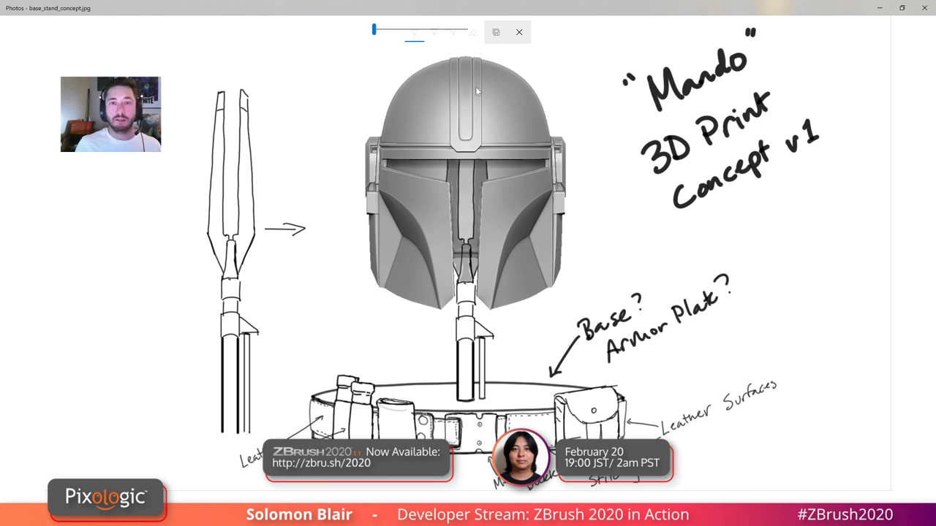
click(519, 32)
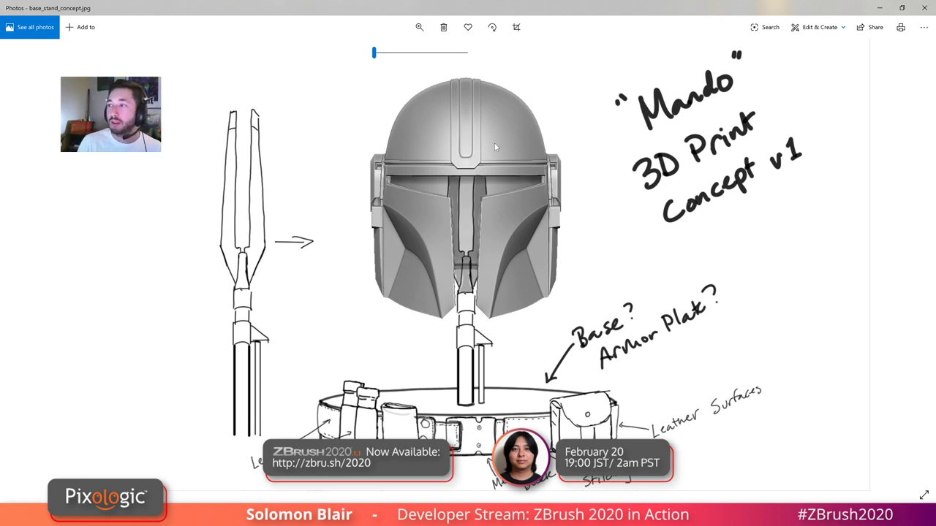
drag(402, 55, 365, 57)
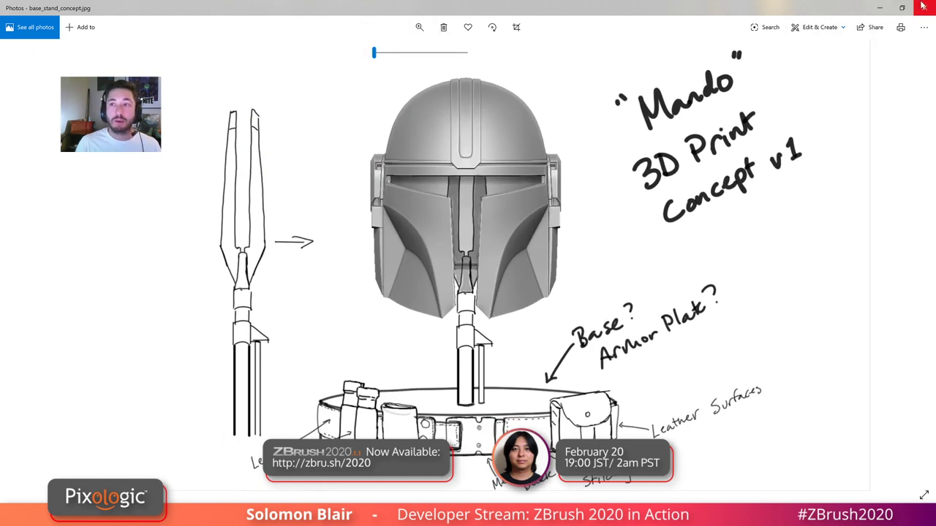
- Close the concept image and switch the active tool to the UMesh_Shell Rig helmet model
click(925, 7)
key(s)
click(471, 281)
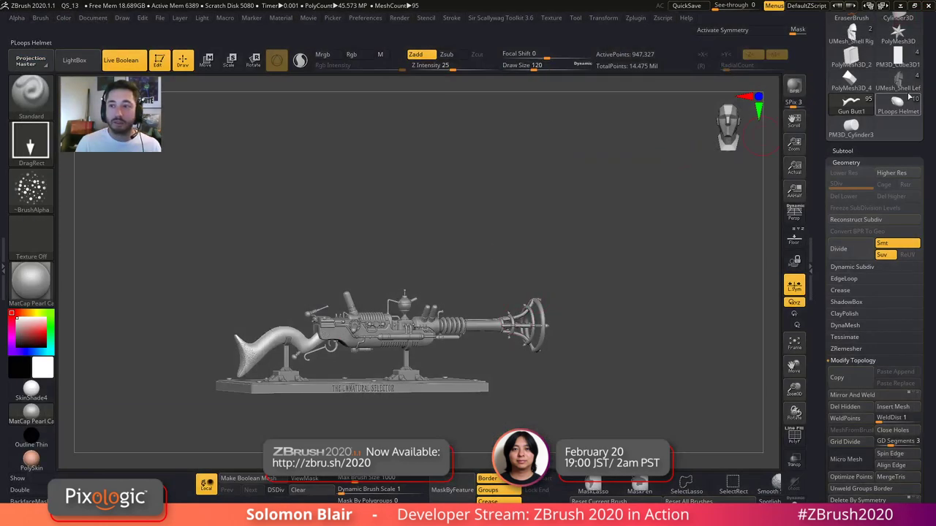
click(851, 34)
key(s)
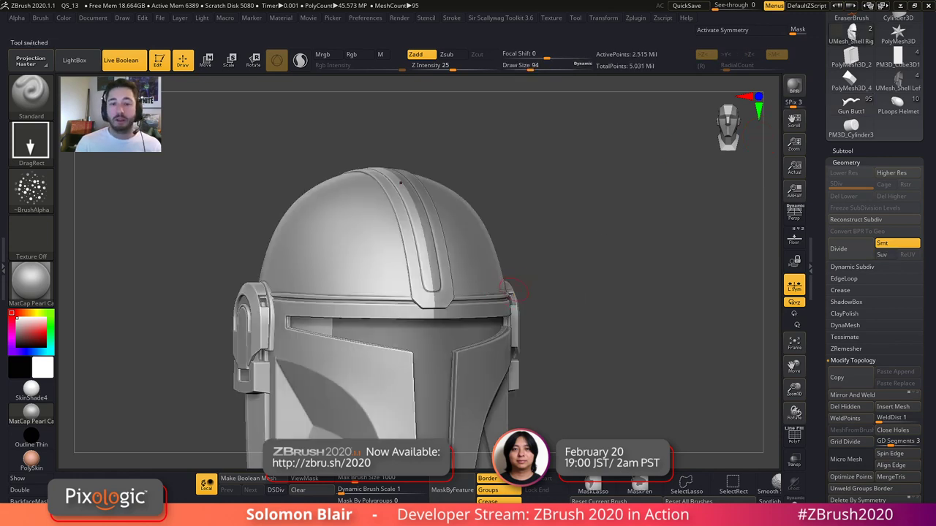
- Isolate the helmet's half shell and examine it from a three-quarter side view
click(515, 291)
alt+drag(519, 288, 489, 240)
ctrl+shift+click(395, 248)
right_drag(393, 247, 366, 249)
mouse_move(365, 249)
ctrl+right_down()
mouse_move(362, 260)
mouse_move(501, 266)
mouse_move(512, 284)
mouse_move(557, 260)
ctrl+right_up()
drag(557, 259, 559, 273)
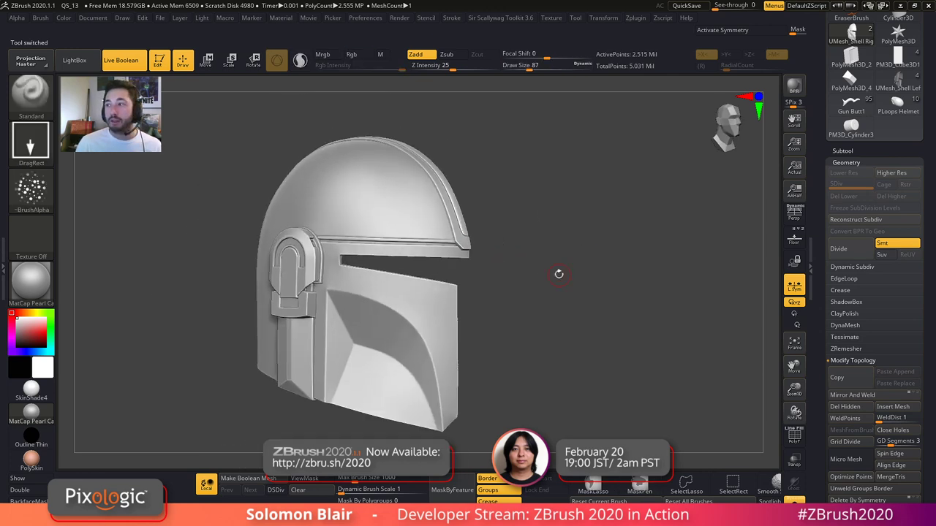
alt+right_drag(370, 274, 414, 280)
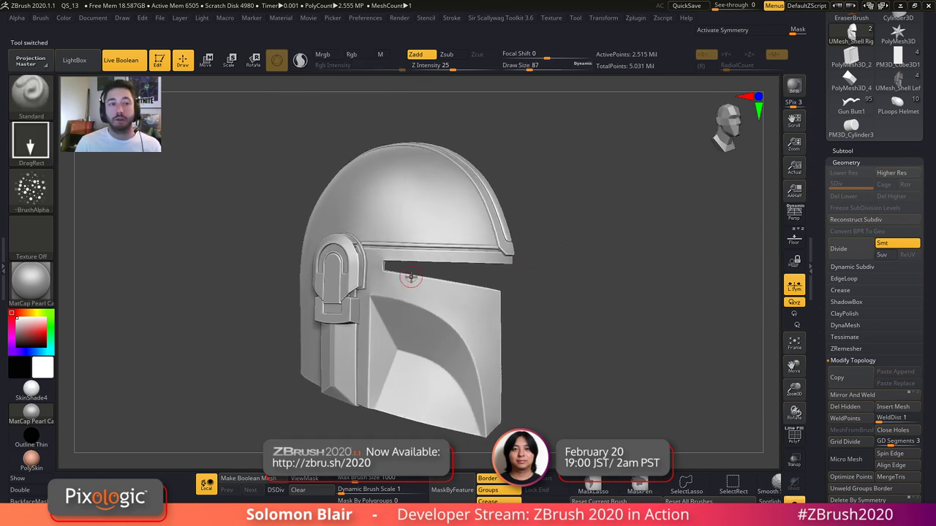
- Load Mando_Spotlight.ZSL from the Mandalorian Helmet folder as Spotlight references and leave Spotlight editing
click(552, 18)
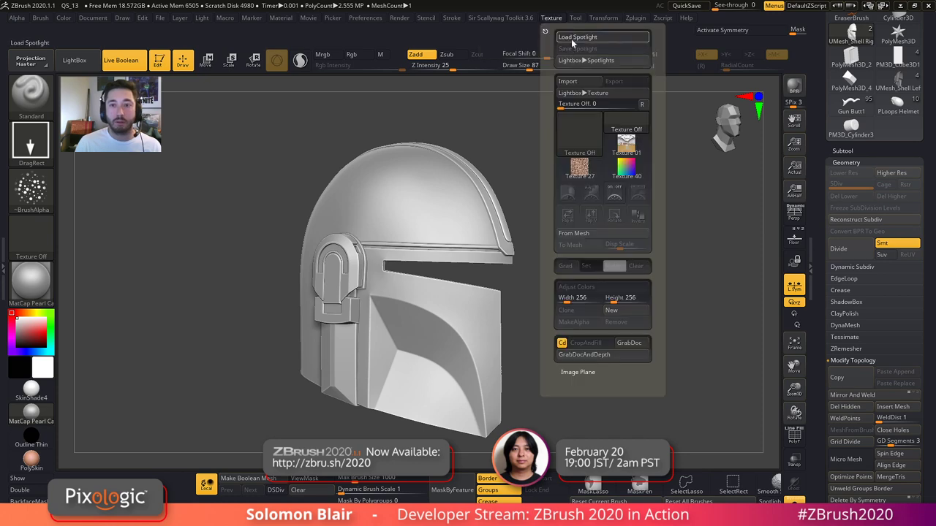
click(578, 36)
click(174, 134)
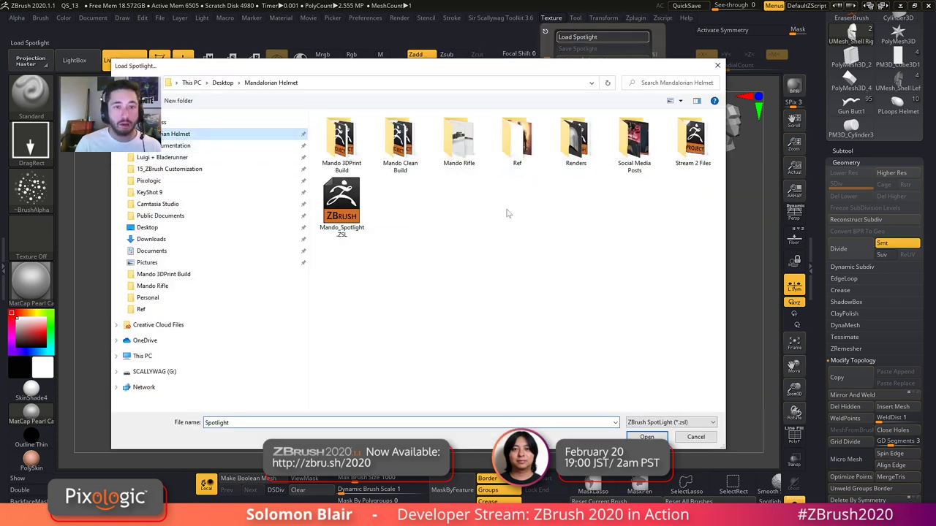
double_click(341, 205)
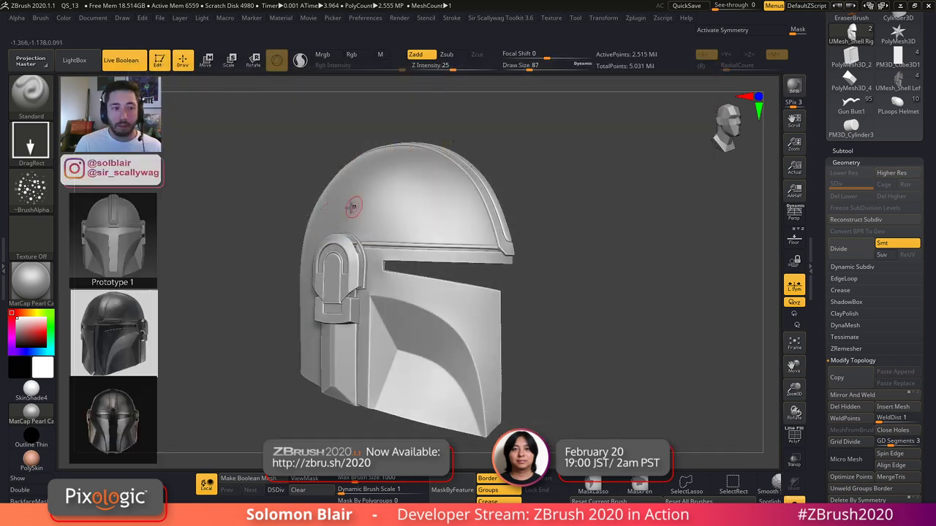
key(z)
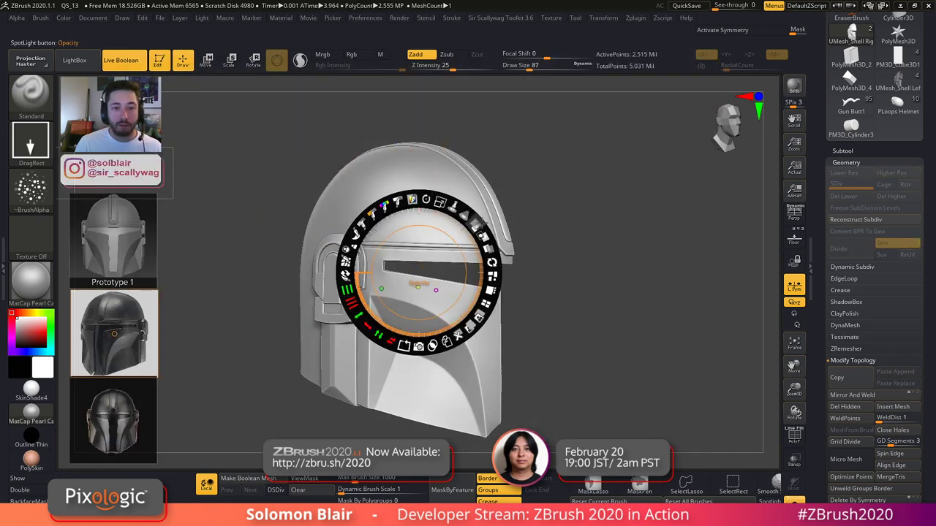
drag(476, 224, 358, 282)
key(z)
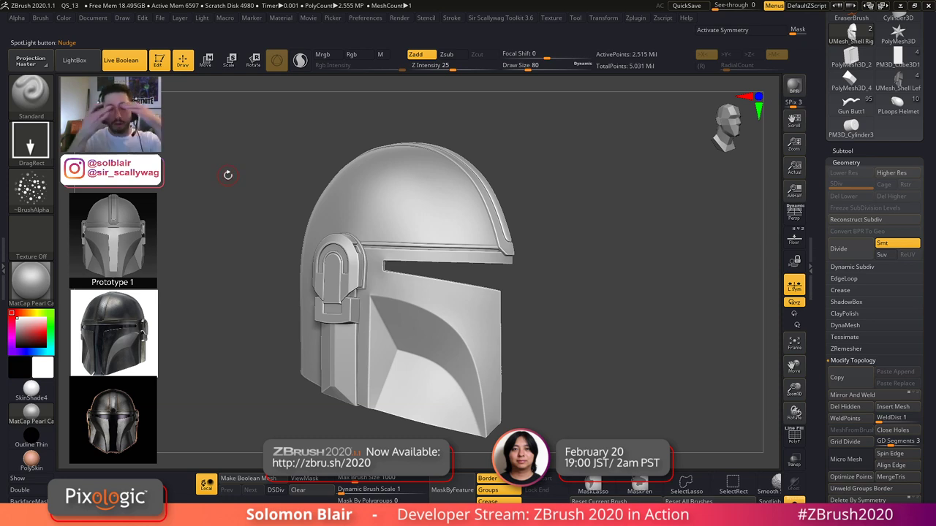
- Turn off Solo and examine both helmet halves together beside the reference images
click(795, 500)
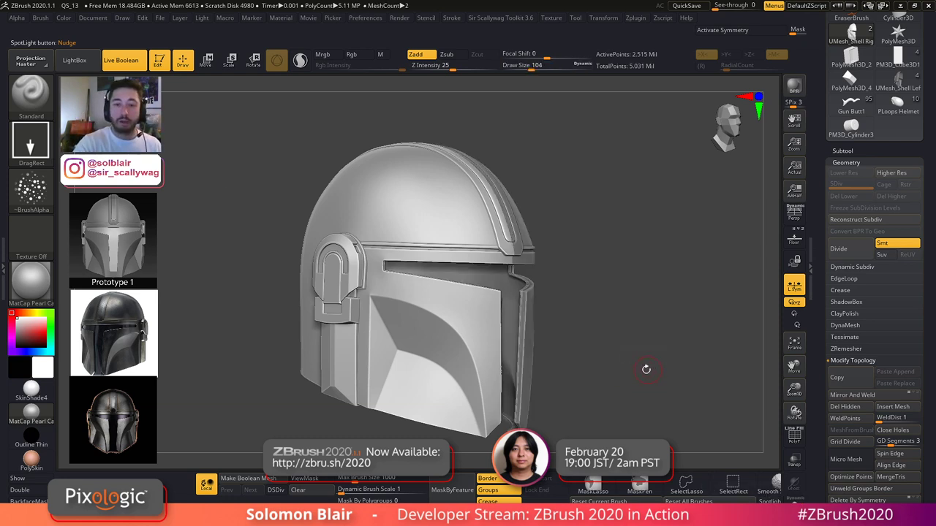
mouse_move(575, 265)
right_down()
mouse_move(585, 269)
mouse_move(583, 326)
mouse_move(549, 324)
right_up()
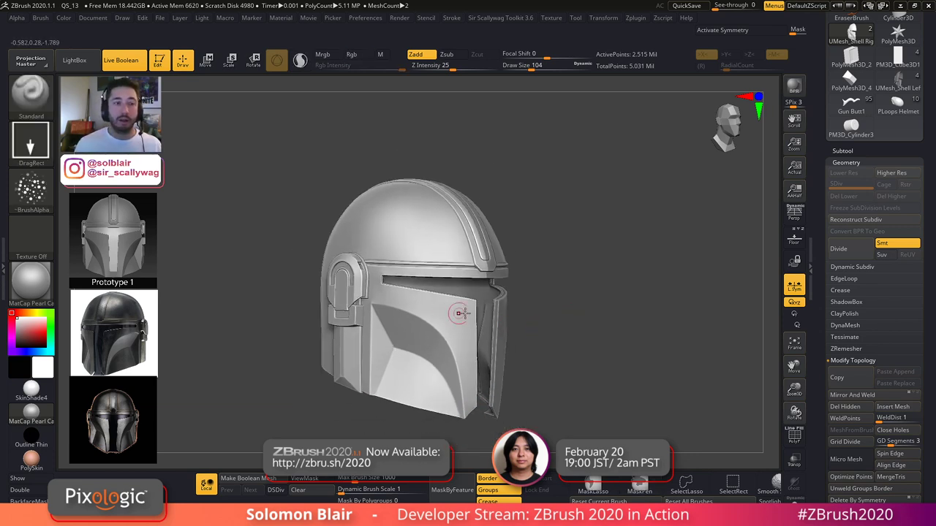
key(bracketright)
alt+right_drag(408, 234, 381, 276)
- Check the helmet with polyframe on and off, and isolate the half shell to view its hollow interior
key(shift+f)
key(shift+f)
key(ctrl+shift+s)
mouse_move(380, 276)
right_down()
mouse_move(341, 280)
mouse_move(361, 288)
mouse_move(441, 223)
right_up()
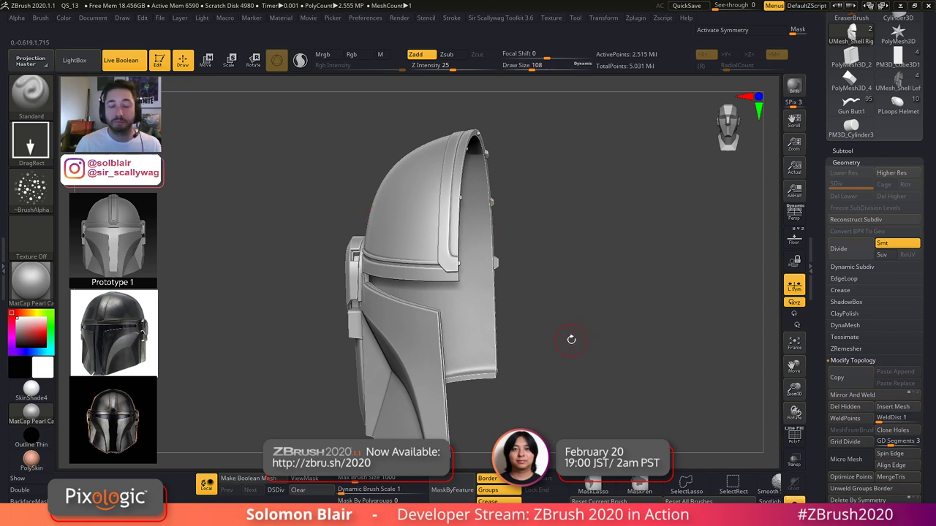
- Leave the helmet view and open the Windows Start menu
key(alt+Tab)
key(super)
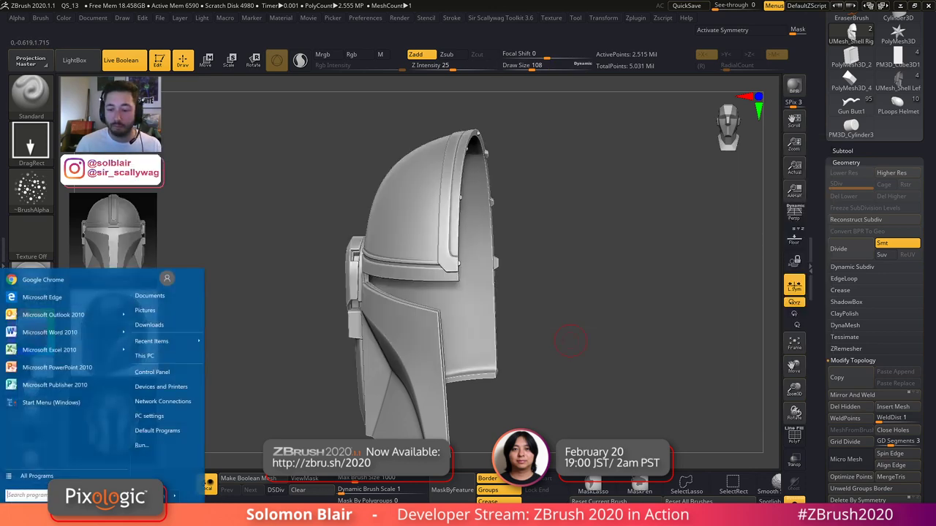